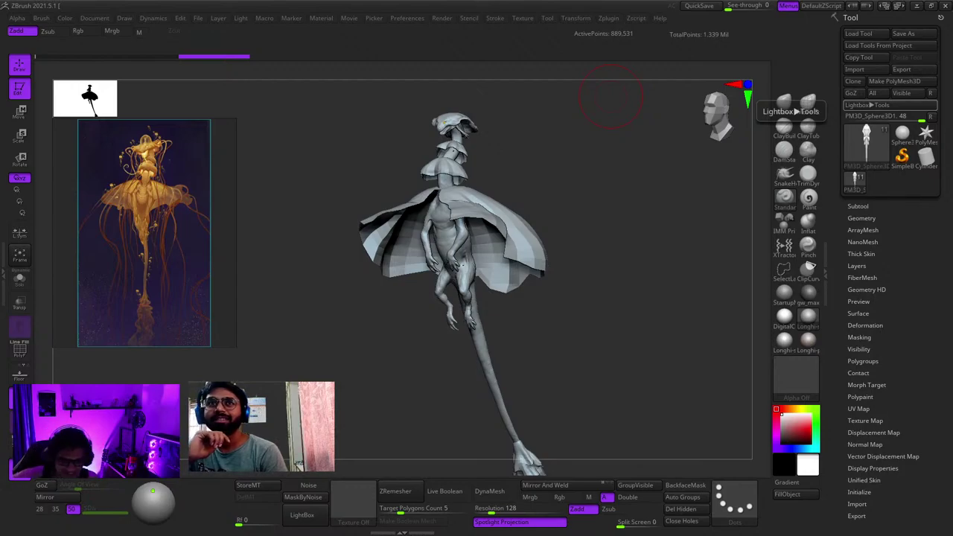
Step: Examine the polygon layout of the creature's large skirt from several angles, with the wireframe toggled on and off
right_click_drag(627, 162, 608, 189)
right_click_drag(526, 201, 526, 238, "ctrl")
right_click_drag(525, 238, 489, 246)
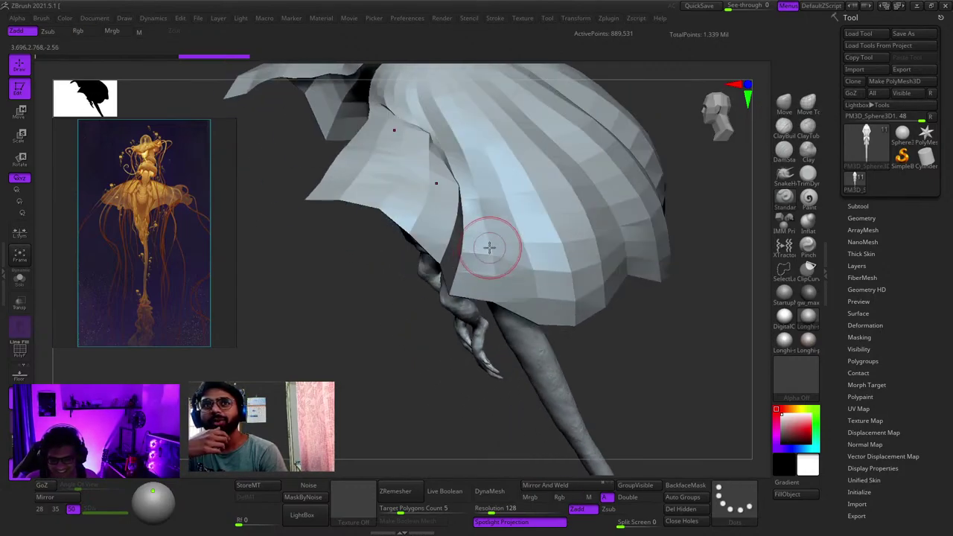
left_click(496, 174, "alt")
key("shift+f")
mouse_move(497, 174)
right_mouse_down()
mouse_move(497, 191)
mouse_move(541, 201)
mouse_move(499, 192)
mouse_move(510, 197)
right_mouse_up()
key("shift+f")
right_click_drag(510, 197, 513, 272, "ctrl")
key("f")
key("shift+f")
key("shift+f")
right_click_drag(390, 195, 511, 255, "alt")
left_click(511, 256, "alt")
key("shift+f")
key("shift+f")
key("f")
key("f")
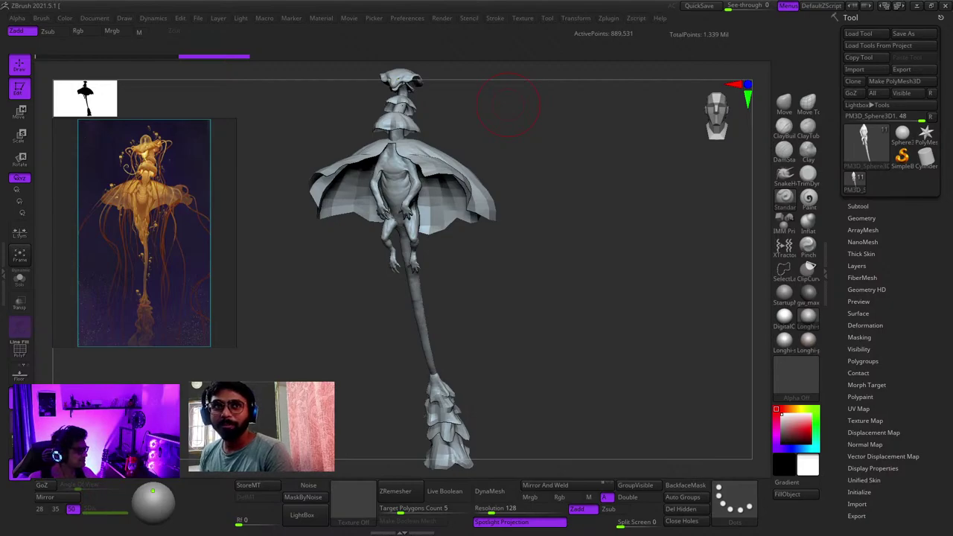
Step: Examine the whole creature from three-quarter and front views, checking its mesh with the wireframe display
left_click_drag(639, 292, 636, 291)
key("f")
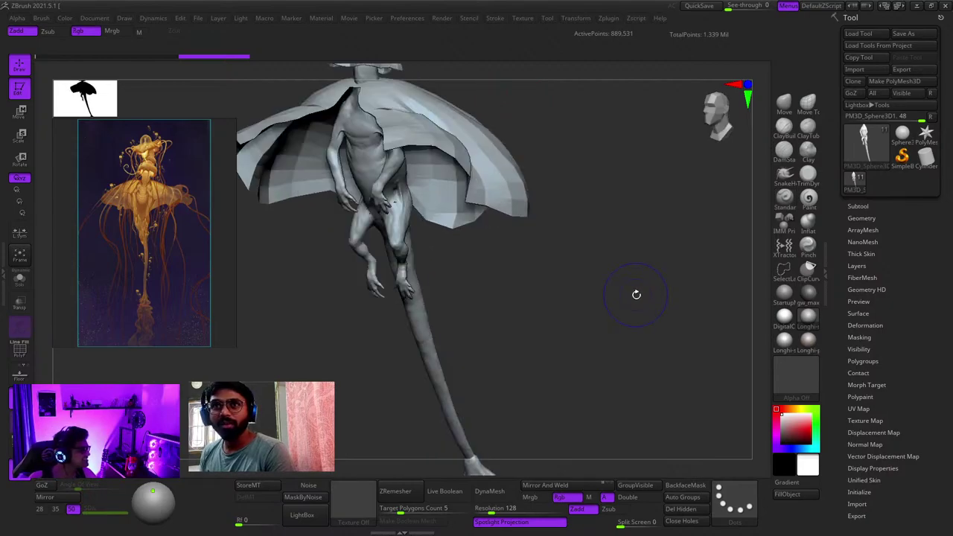
key("shift+f")
key("shift+f")
key("f")
key("shift+f")
key("shift+f")
left_click_drag(564, 267, 605, 301, "alt")
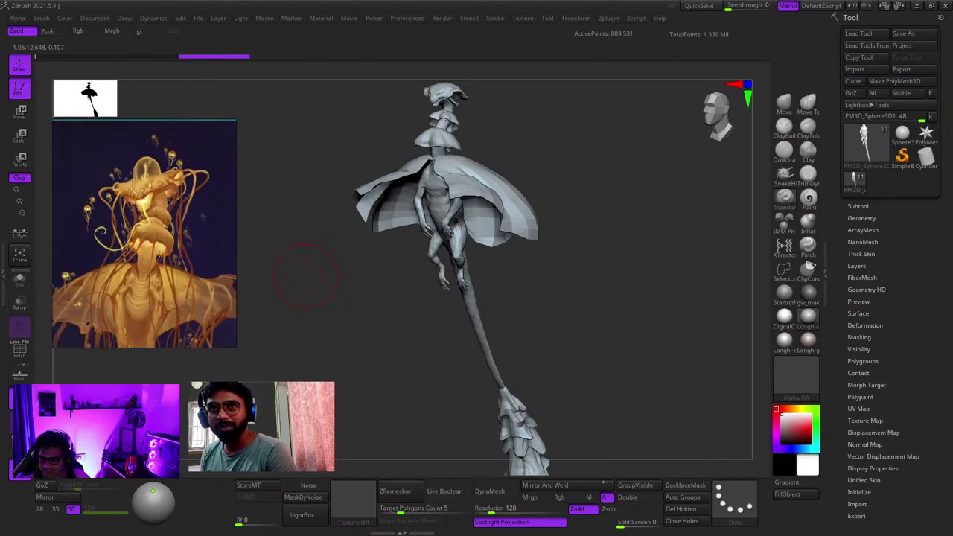
key("f")
key("shift+f")
key("shift+f")
key("f")
left_click_drag(646, 276, 597, 238, "shift")
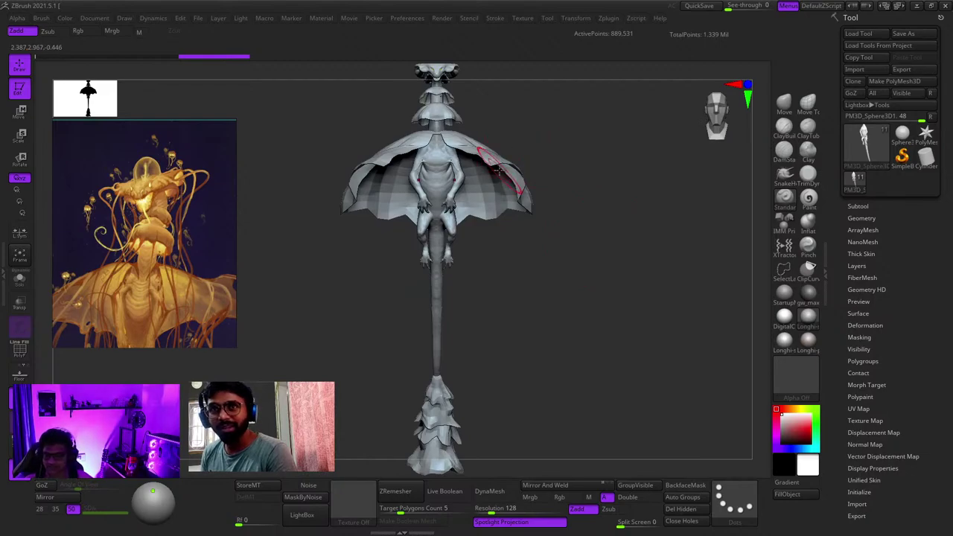
Step: Compare the creature's overall silhouette, body and skirt proportions with the full-figure concept reference
mouse_move(544, 381)
right_mouse_down()
mouse_move(481, 257)
mouse_move(530, 369)
right_mouse_up()
mouse_move(530, 369)
right_mouse_down("ctrl")
mouse_move(513, 313)
mouse_move(493, 347)
mouse_move(515, 261)
right_mouse_up("ctrl")
right_click_drag(515, 261, 494, 327, "ctrl")
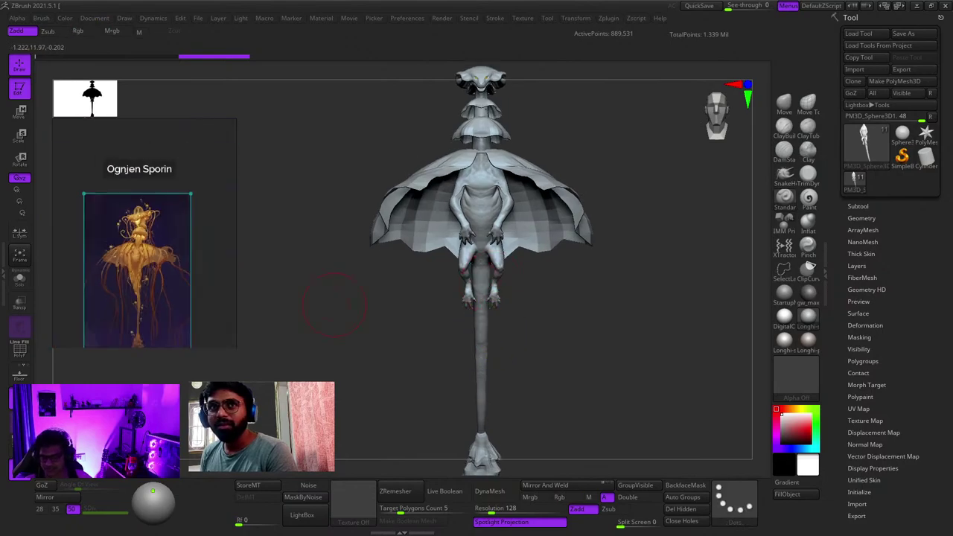
right_click_drag(412, 330, 397, 326)
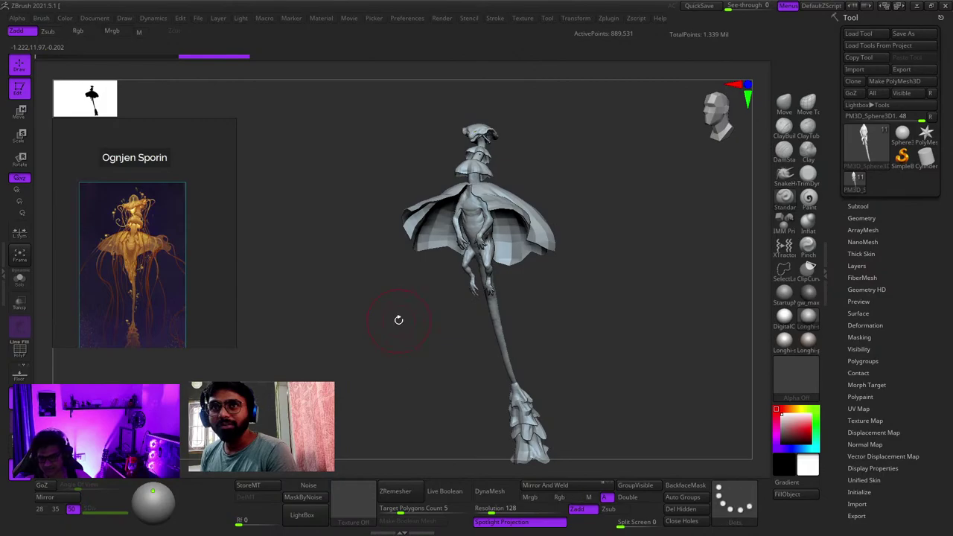
mouse_move(420, 291)
right_mouse_down("shift")
mouse_move(501, 288)
mouse_move(487, 257)
right_mouse_up("shift")
right_click_drag(488, 257, 486, 285, "alt")
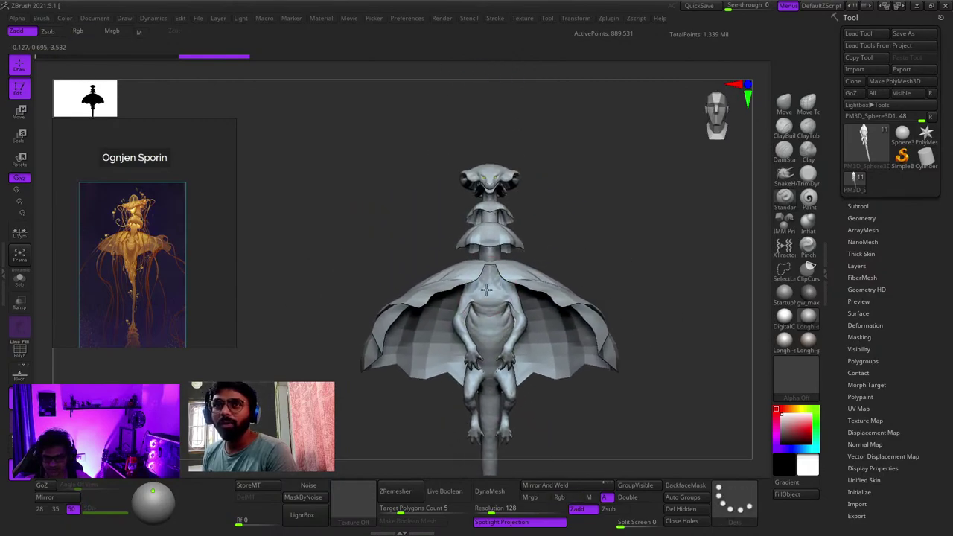
right_click_drag(488, 210, 480, 318, "ctrl")
left_click_drag(480, 317, 549, 308)
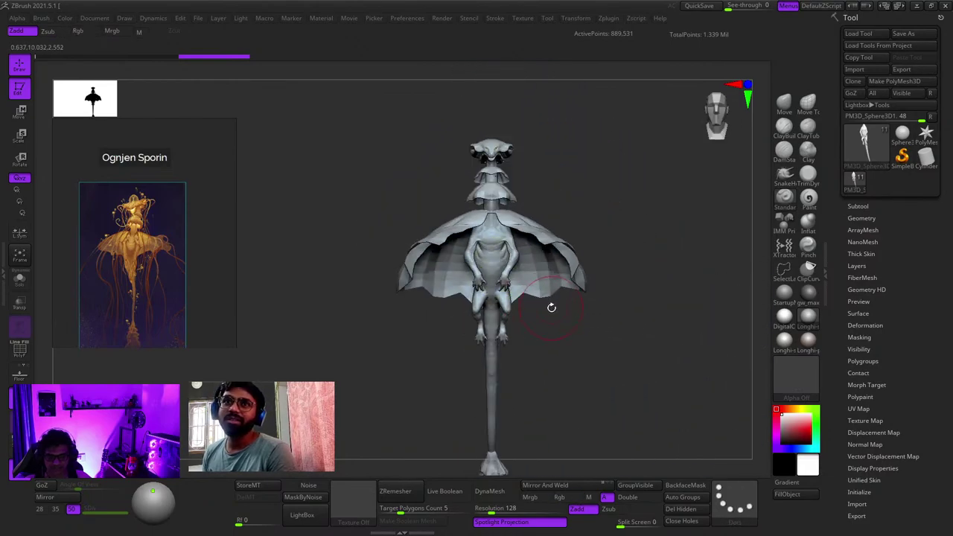
right_click_drag(557, 269, 537, 256)
right_click_drag(538, 257, 570, 304, "ctrl")
right_click_drag(646, 340, 566, 305)
right_click_drag(565, 305, 548, 252, "ctrl")
right_click_drag(531, 298, 492, 178, "alt")
right_click_drag(492, 179, 504, 283, "ctrl")
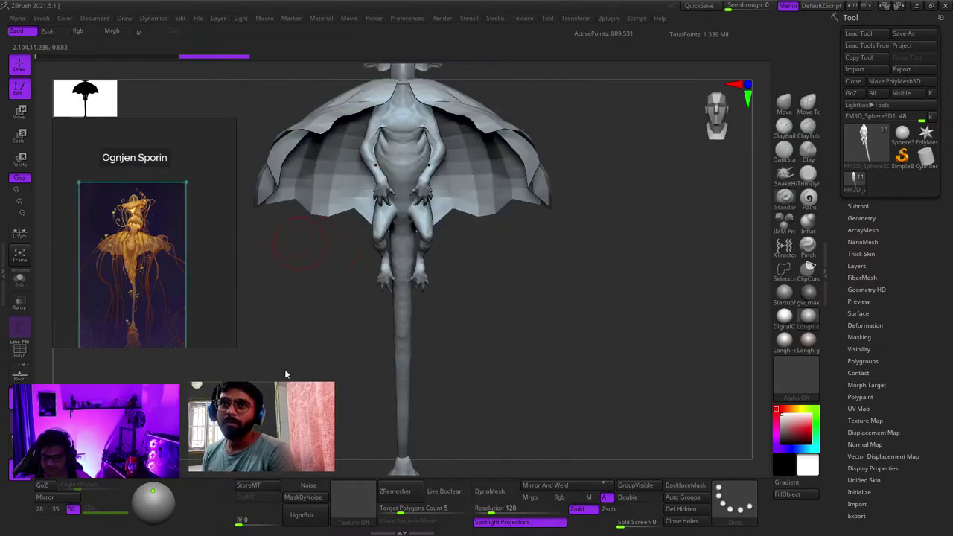
right_click_drag(515, 210, 591, 260, "alt")
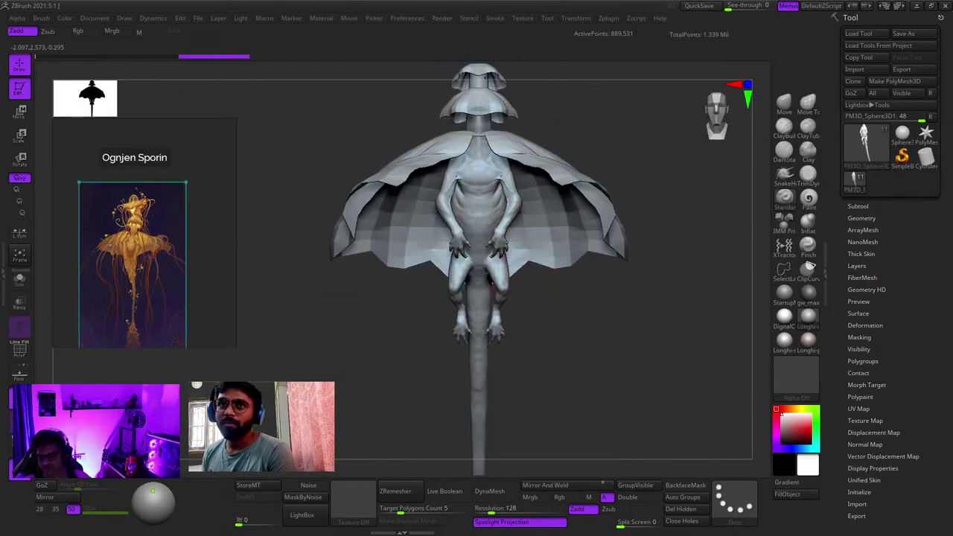
Step: Select the JellyFish Creature_v4 subtool and compare its head from front and side with a close-up of the concept reference
scroll(142, 246, "down", 4)
scroll(142, 223, "up", 8)
scroll(132, 237, "down", 4)
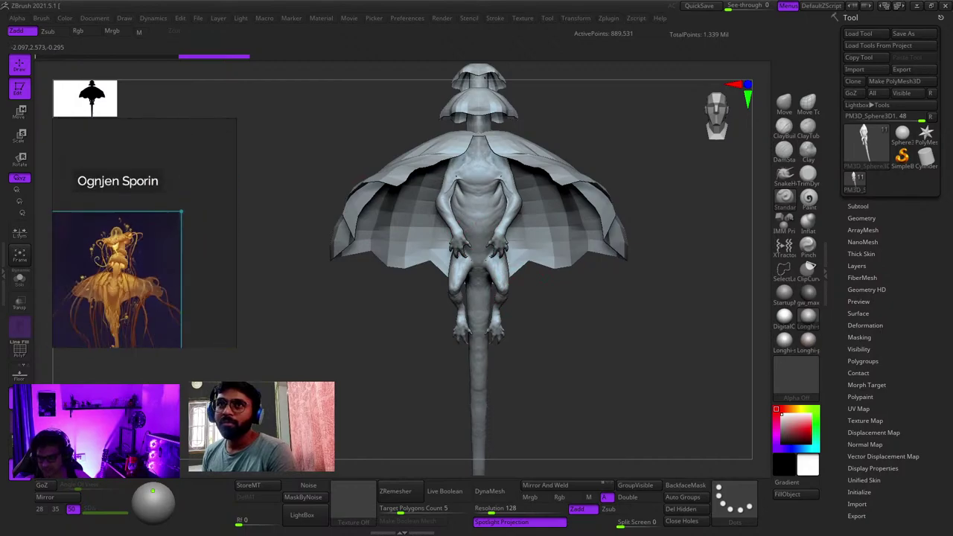
scroll(111, 253, "up", 6)
scroll(125, 229, "up", 4)
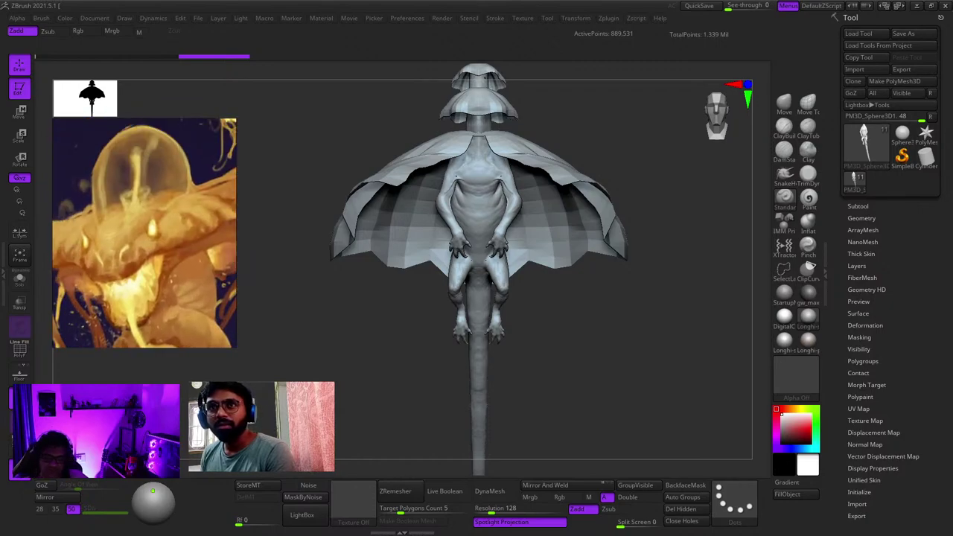
right_click_drag(595, 195, 687, 202)
right_click_drag(513, 82, 474, 280, "alt")
right_click_drag(495, 332, 643, 253, "ctrl")
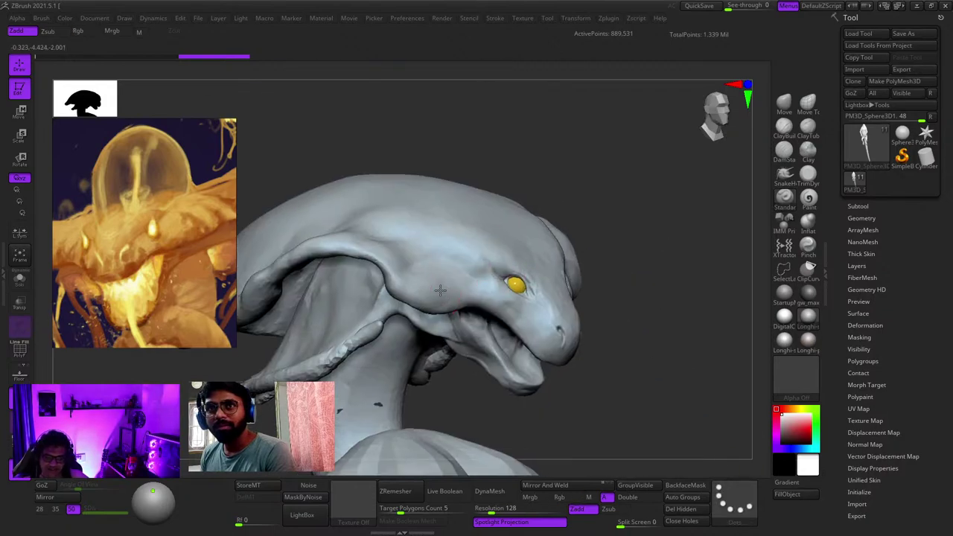
left_click_drag(457, 270, 706, 348)
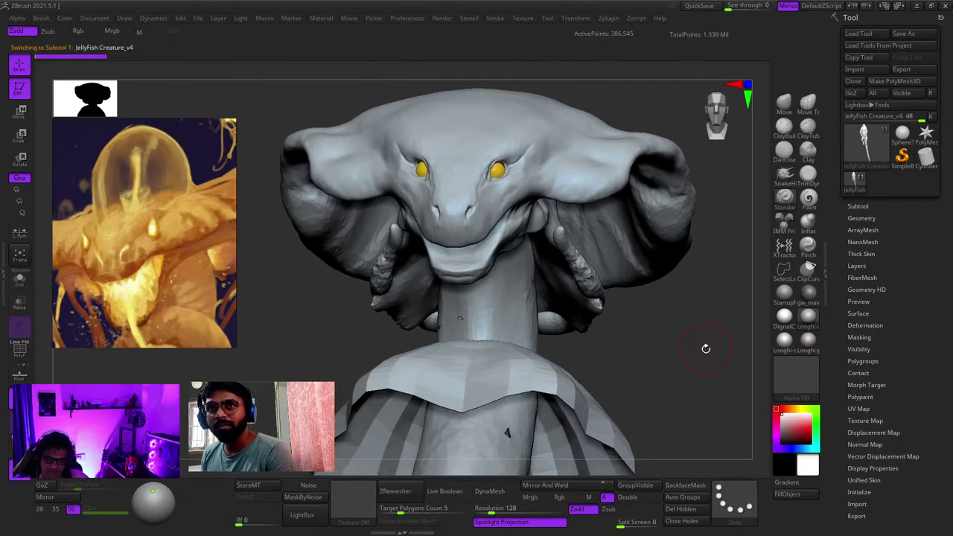
right_click_drag(706, 349, 734, 351)
right_click_drag(630, 327, 653, 316)
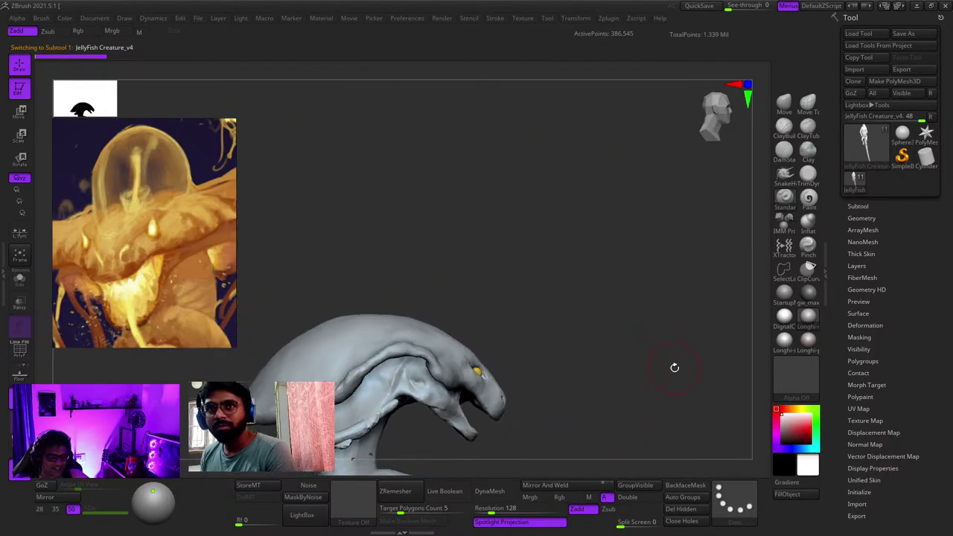
right_click_drag(674, 367, 659, 345)
Step: Examine the creature's neck, upper caps and full figure beside the upper half of the concept reference
key("f")
key("f")
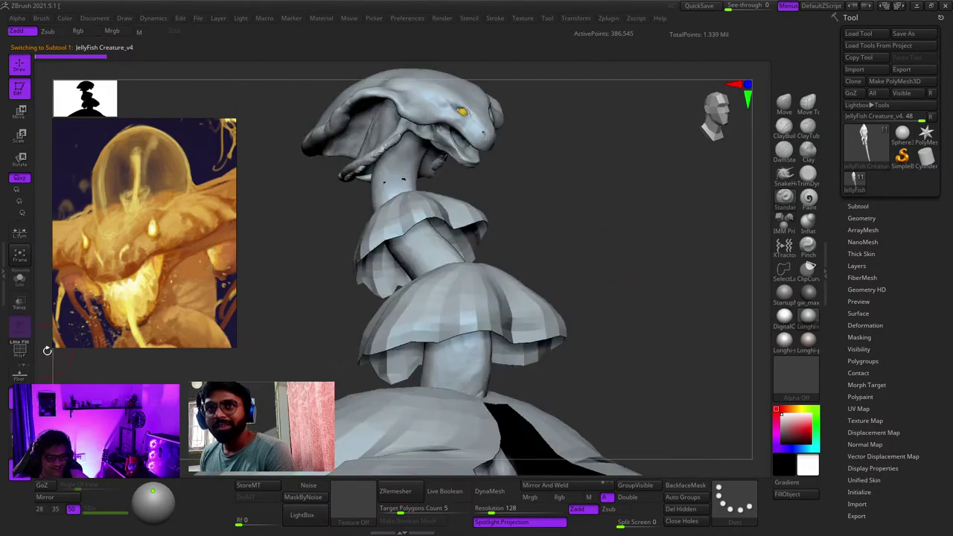
scroll(149, 246, "down", 6)
scroll(149, 245, "up", 2)
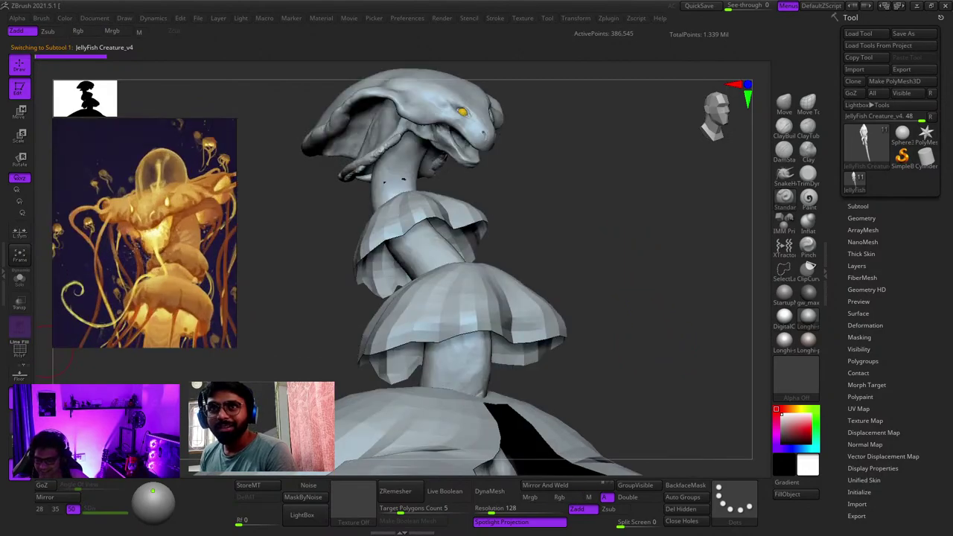
left_click_drag(664, 216, 620, 216)
right_click_drag(620, 215, 472, 245, "ctrl")
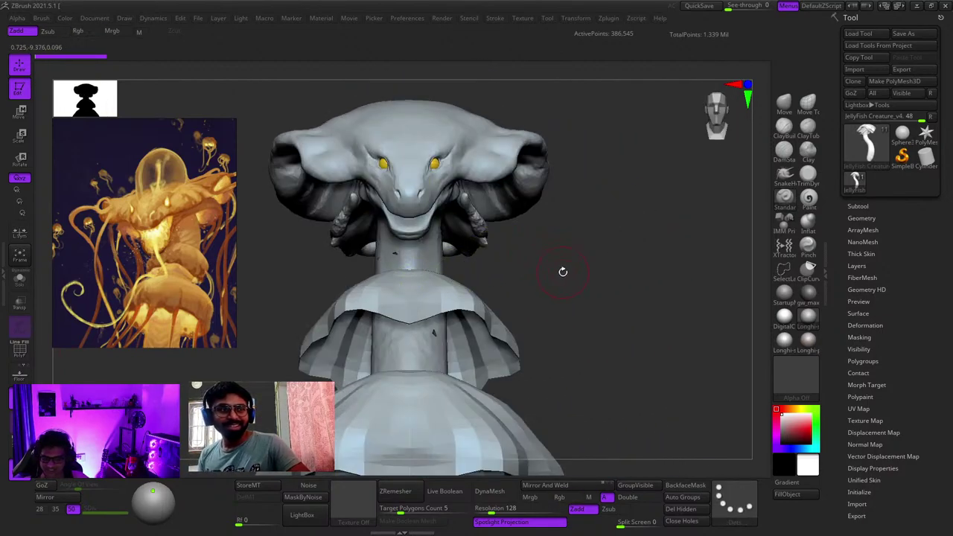
key("f")
left_click_drag(605, 218, 612, 202)
mouse_move(612, 202)
left_mouse_down("alt")
mouse_move(632, 241)
mouse_move(620, 212)
left_mouse_up("alt")
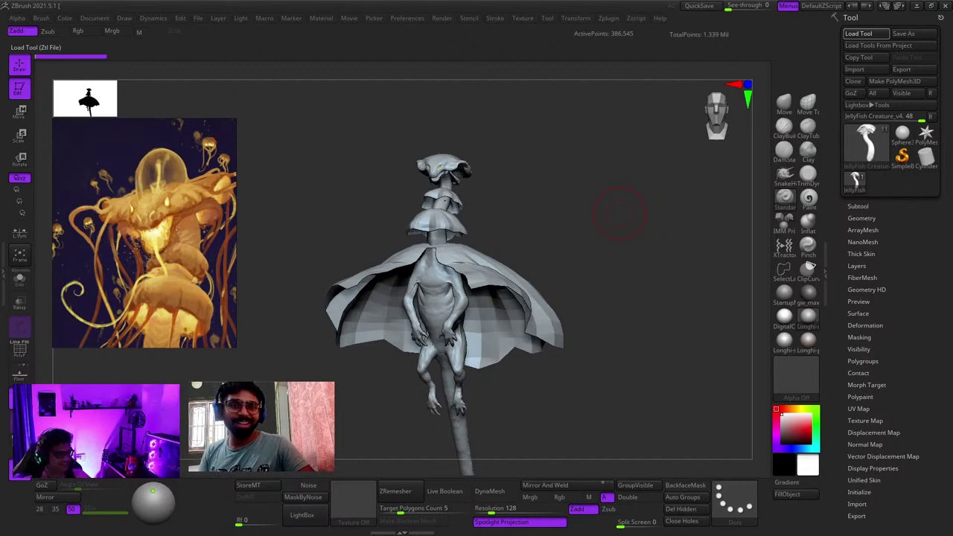
Step: Load the Merged_Venom_Pose4 tool and bring the Venom figure's head into close view
left_click_drag(630, 238, 620, 244)
key("f")
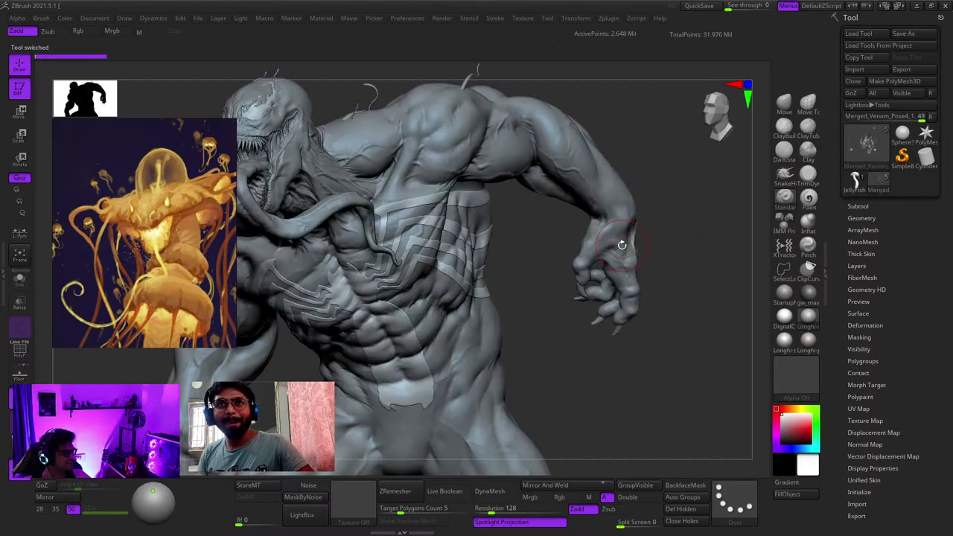
key("f")
key("shift+f")
key("shift+f")
key("shift+f")
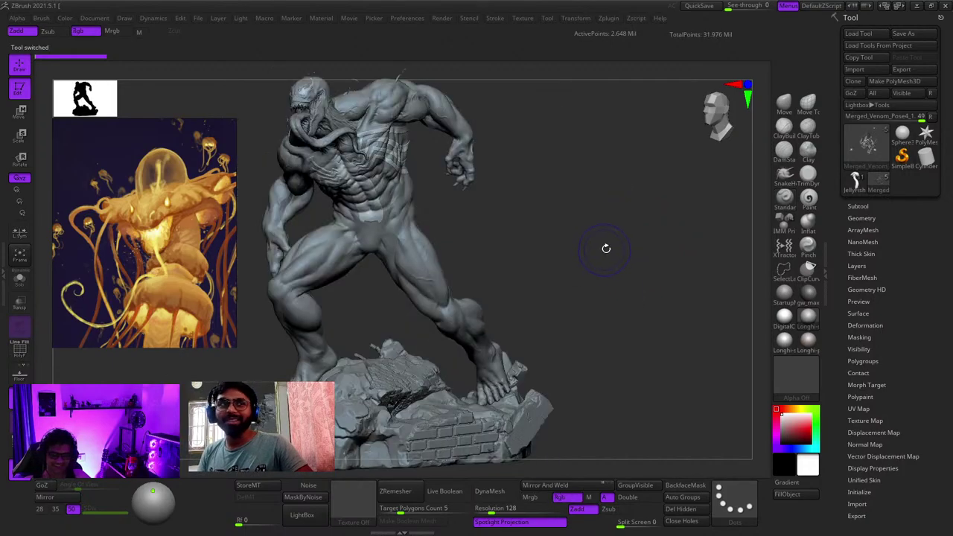
left_click_drag(604, 251, 781, 402, "alt")
right_click_drag(511, 309, 487, 357, "ctrl")
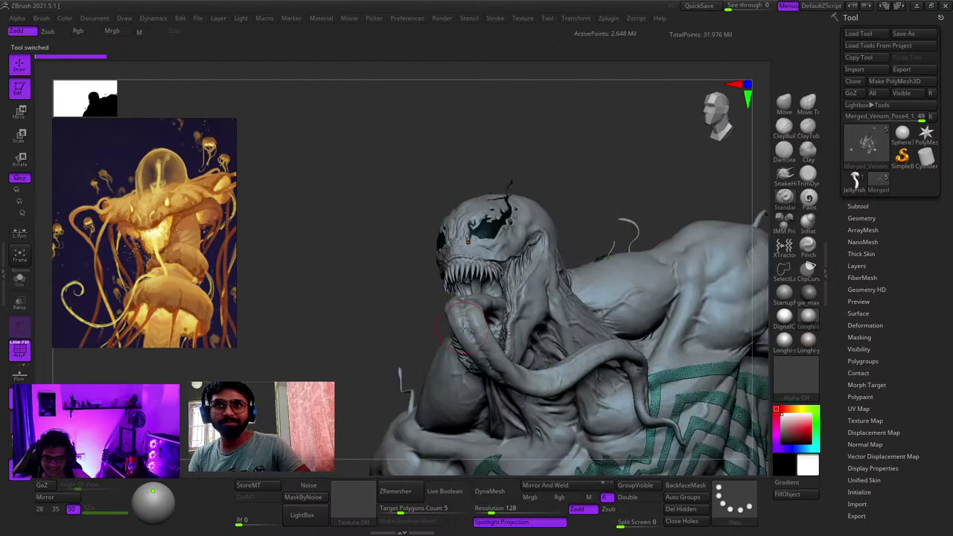
Step: Select Venom's tongue subtool and examine its polygon density in wireframe
left_click(461, 324, "alt")
right_click_drag(417, 313, 298, 299)
key("shift+f")
key("shift+f")
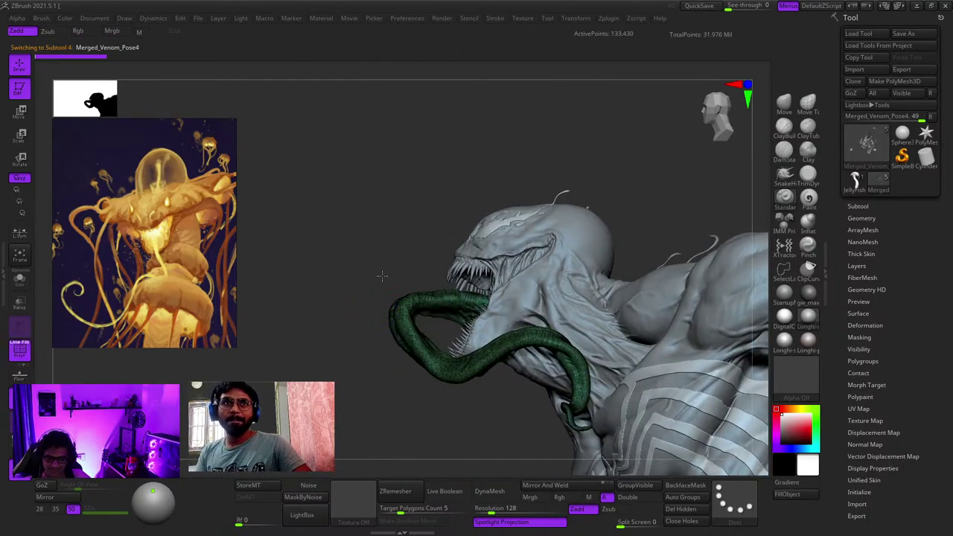
right_click_drag(382, 276, 402, 353, "ctrl")
key("f")
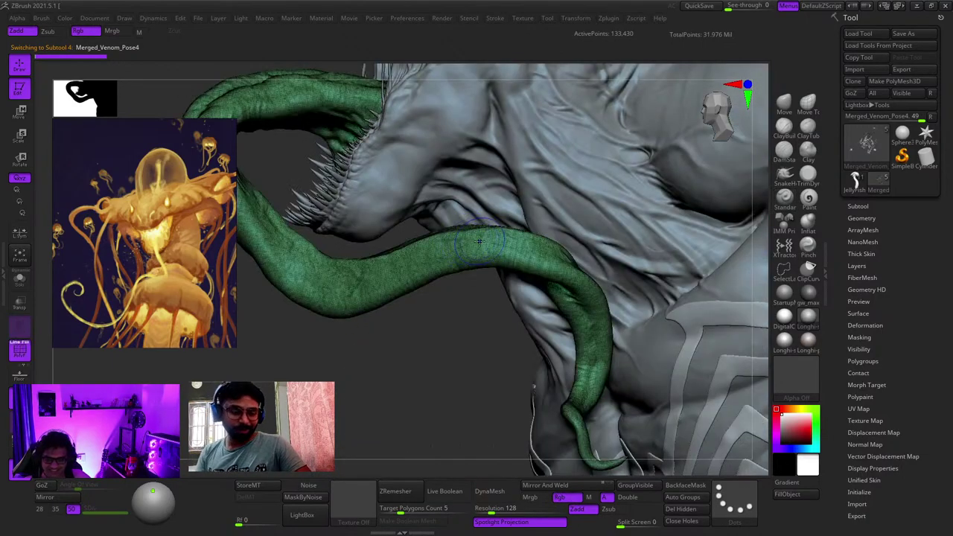
right_click_drag(481, 241, 541, 306, "ctrl")
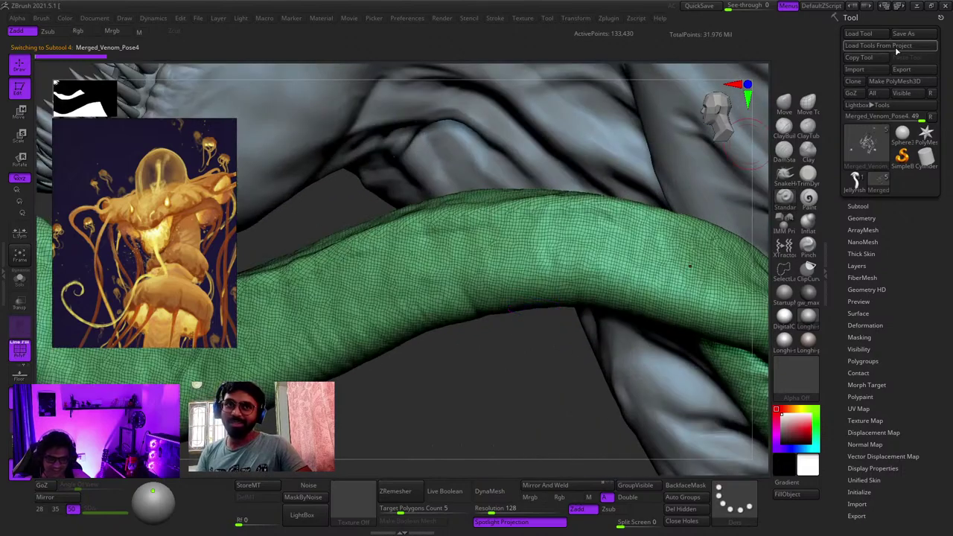
Step: Load the second Venom tool containing the Extract3 subtool and frame the full figure from the front
key("f")
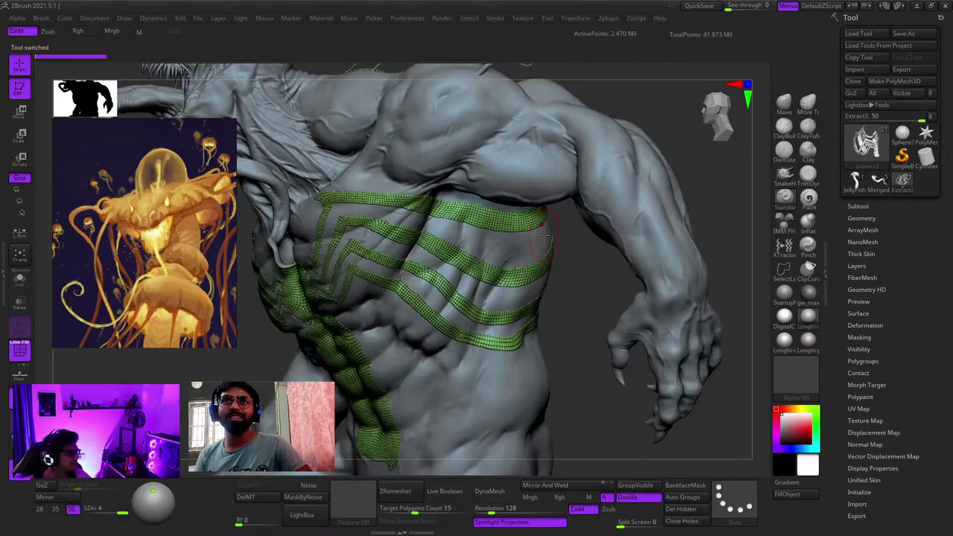
key("f")
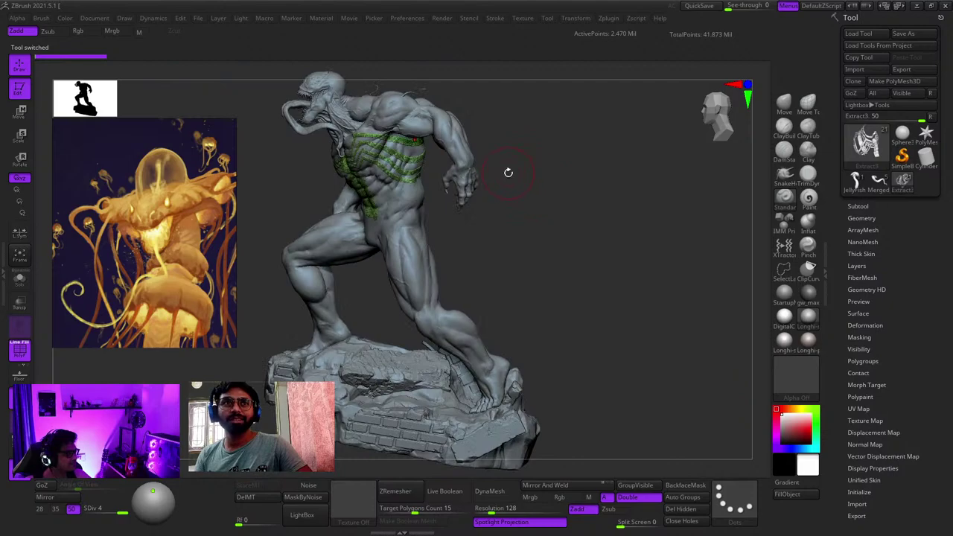
left_click_drag(528, 238, 546, 239, "shift")
key("shift+f")
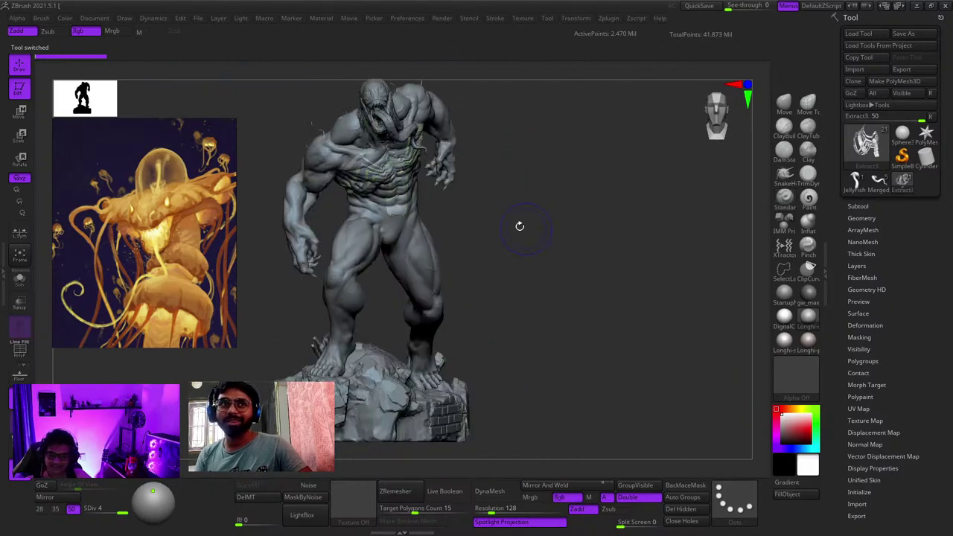
key("shift+f")
key("f")
right_click_drag(587, 402, 587, 447, "ctrl")
Step: Select the tongue subtool PM3D_Cylinder3D1_2 and inspect its dense DynaMesh wireframe up close
left_click(373, 262, "alt")
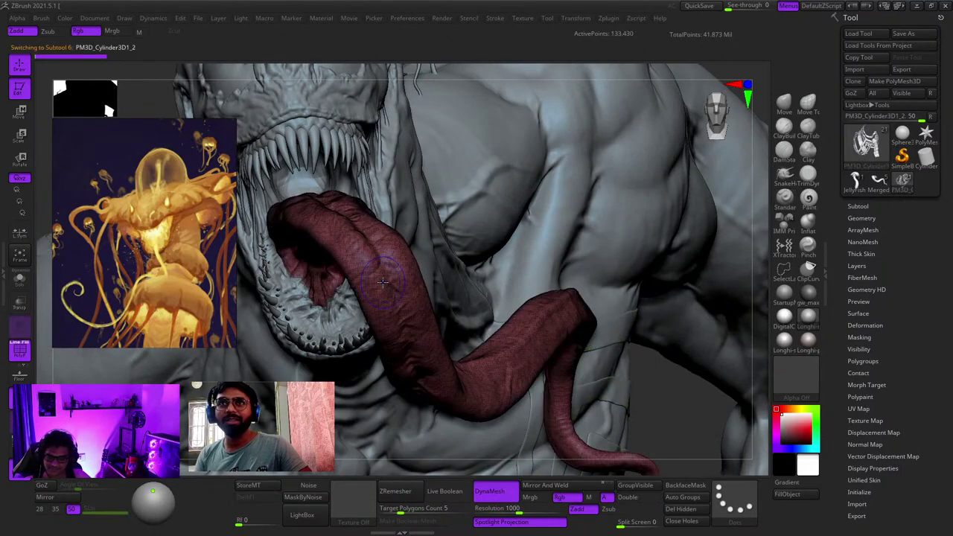
key("shift+f")
key("shift+f")
right_click_drag(372, 298, 440, 329, "ctrl")
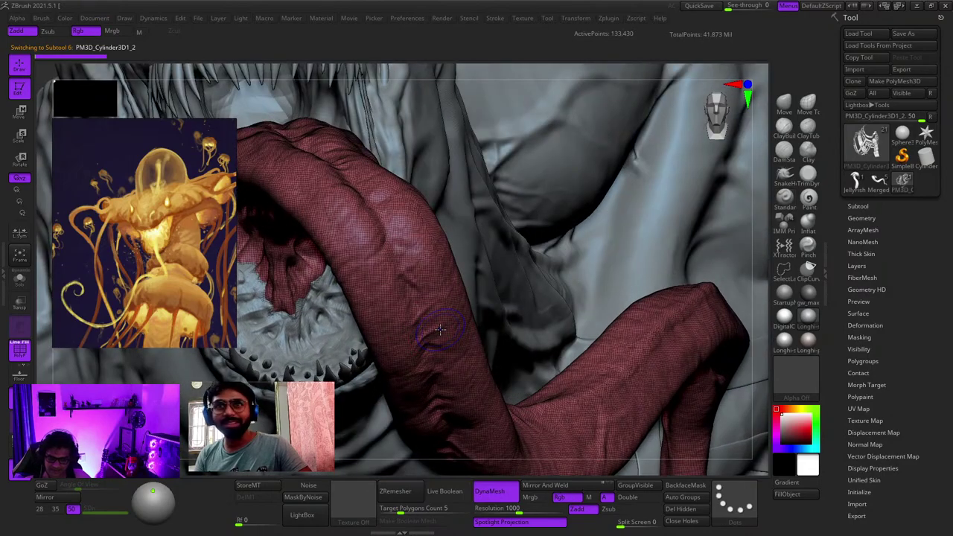
key("d")
left_click(443, 177)
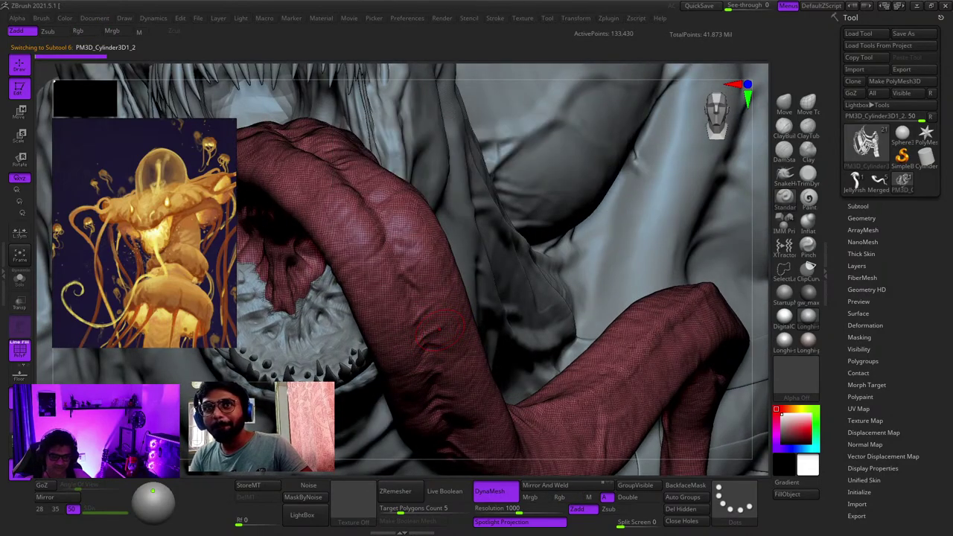
Step: Switch between the loaded Merged_Venom_Pose4 and JellyFish Creature_v4 tools, ending on the Venom figure
left_click(880, 184)
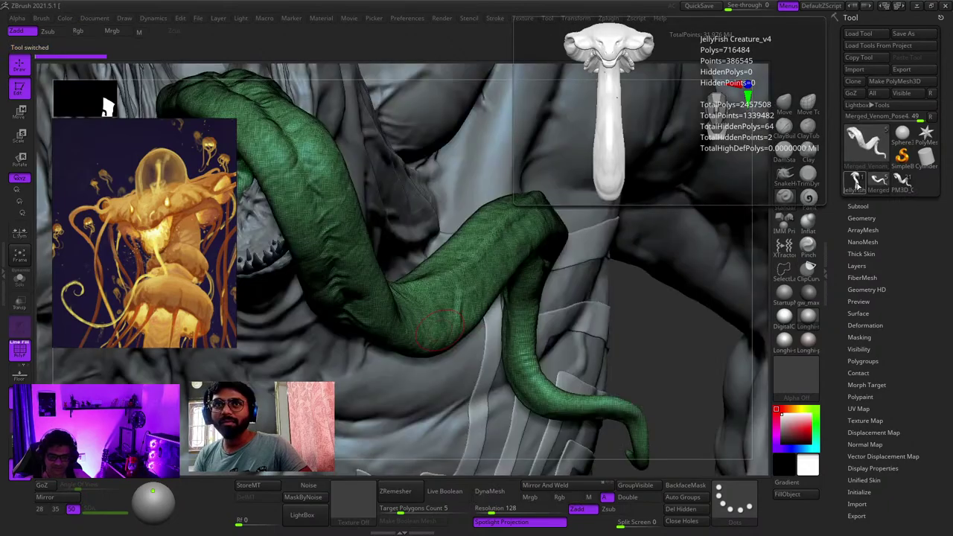
left_click(855, 183)
key("f")
key("f")
left_click(878, 182)
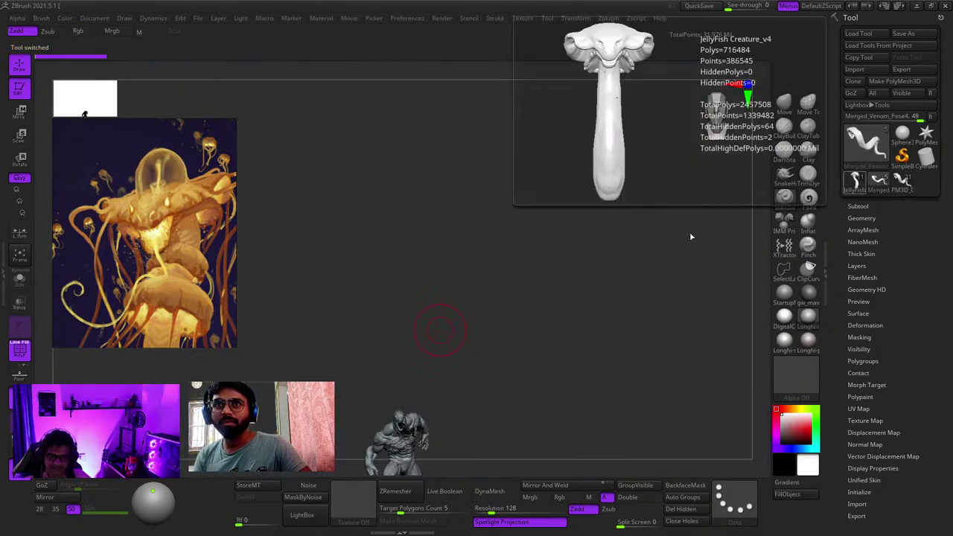
right_click_drag(771, 169, 819, 175, "ctrl")
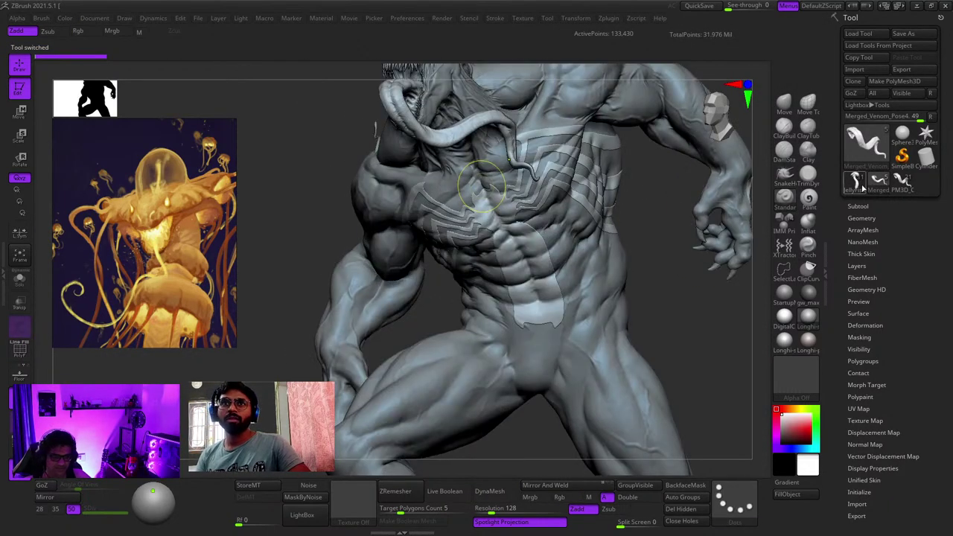
Step: Switch back to JellyFish Creature_v4 and append the Merged_Venom_Pose4 tongue to it as a new subtool
left_click(861, 185)
left_click(859, 207)
left_click(922, 464)
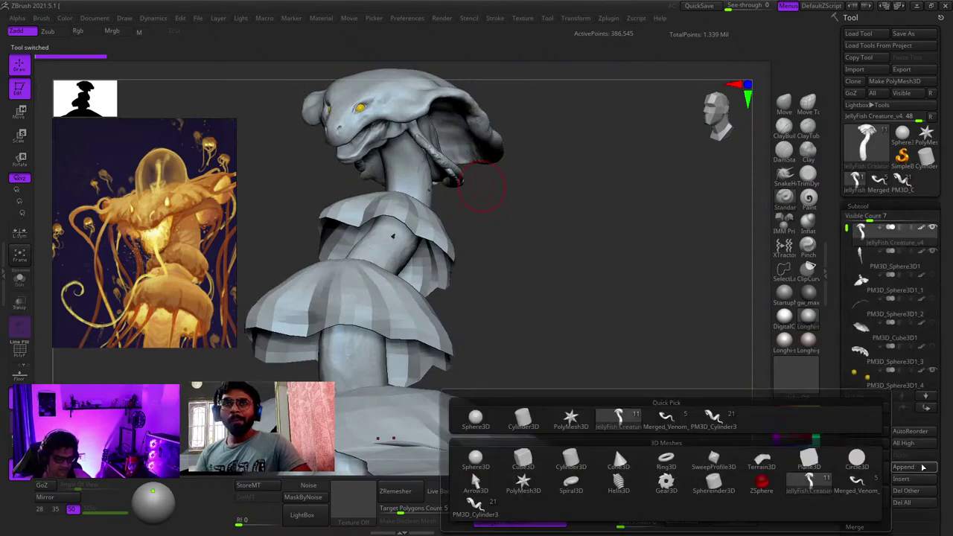
left_click(914, 469)
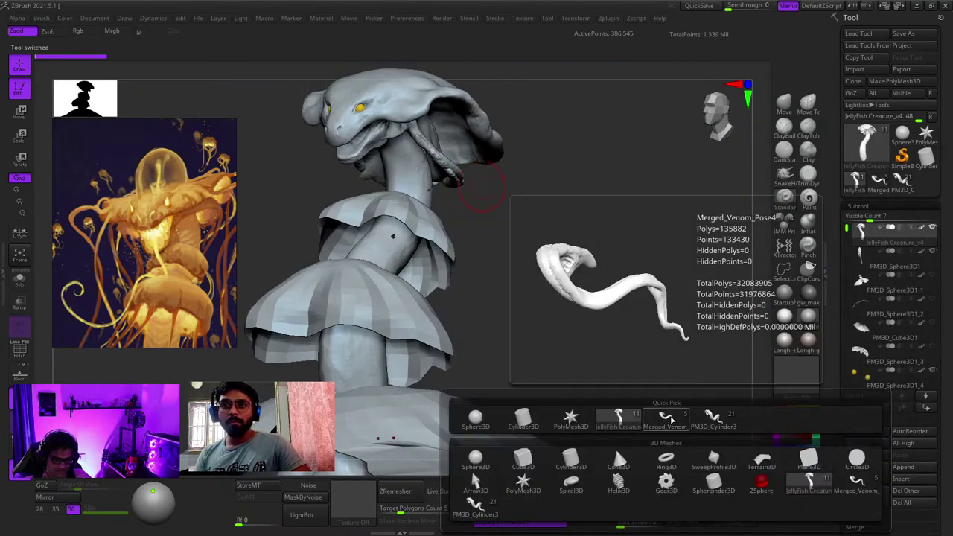
left_click(666, 418)
Step: Switch to the PM3D_Cylinder3D1_2 Venom tool and delete all of its subtools
left_click(901, 183)
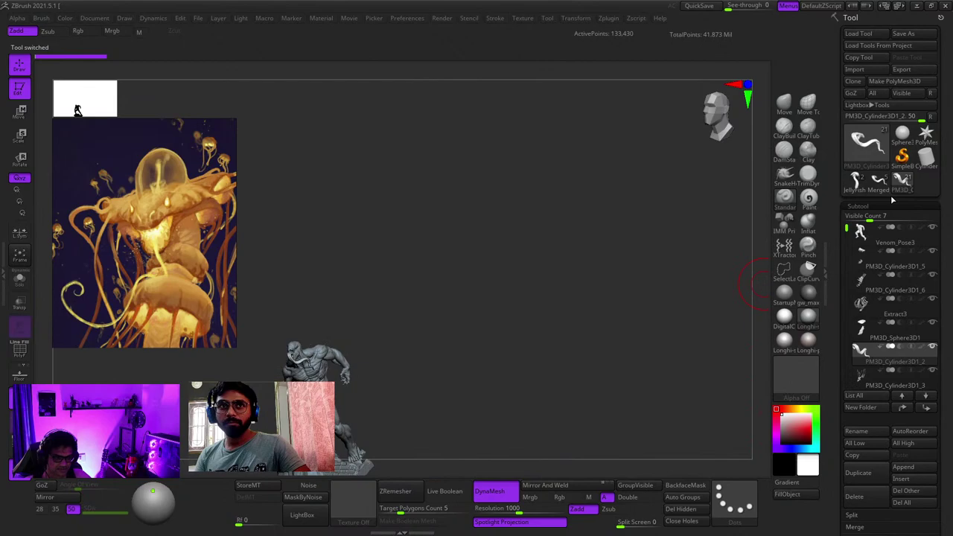
key("f")
left_click(903, 503)
left_click(778, 521)
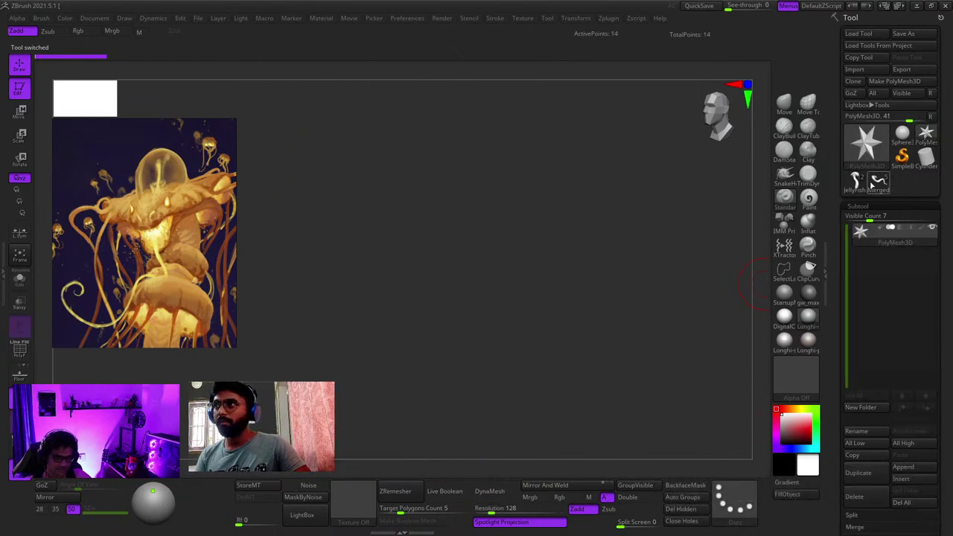
Step: Delete all subtools of the Merged_Venom_Pose4 tool and return to the jellyfish creature tool
left_click(878, 182)
key("f")
left_click(902, 507)
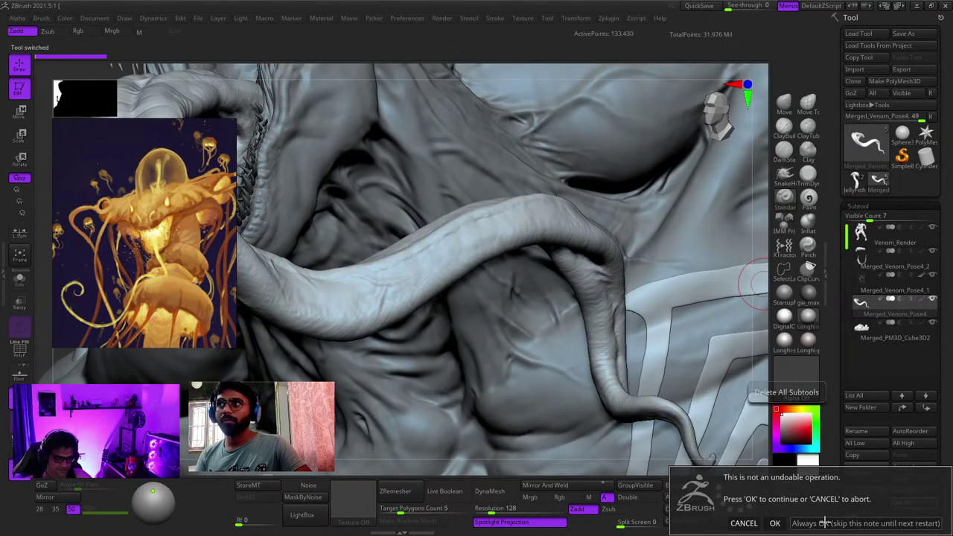
left_click(773, 523)
left_click(855, 183)
key("f")
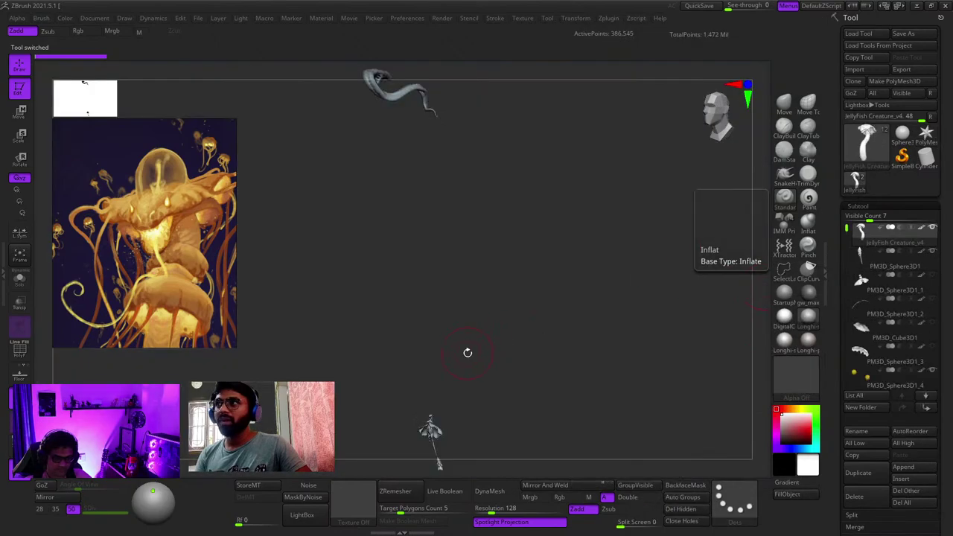
Step: Select the appended tongue subtool, centre the transform gizmo on it and move it down beside the creature
left_click(392, 95, "alt")
key("w")
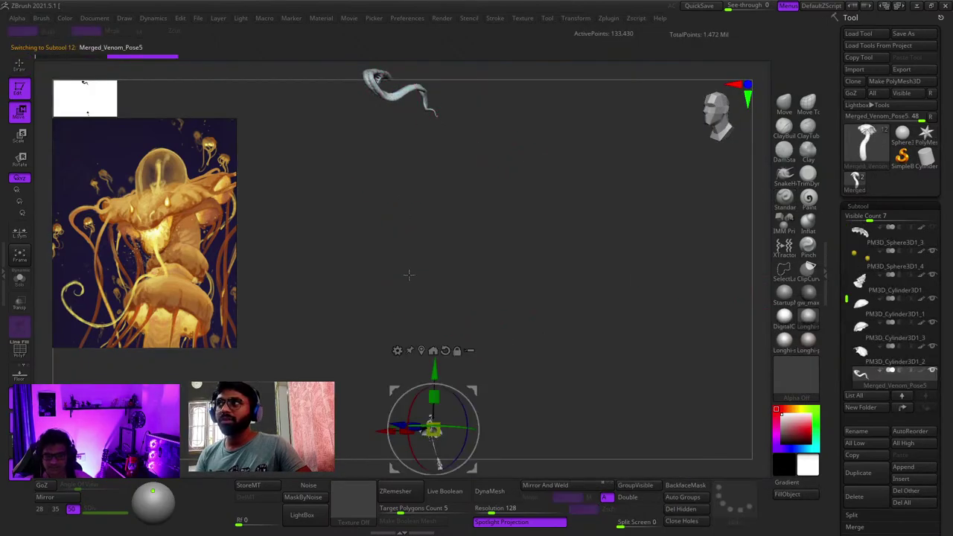
left_click_drag(406, 223, 440, 238, "alt")
left_click(449, 407)
left_click_drag(424, 91, 424, 265)
key("f")
key("f")
right_click_drag(395, 250, 451, 248, "alt")
right_click_drag(451, 248, 457, 280, "ctrl")
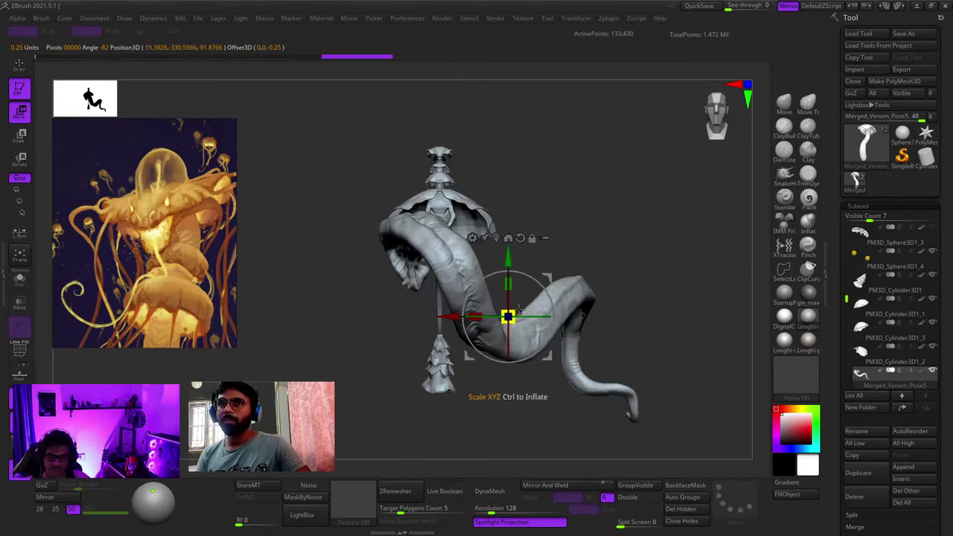
Step: Scale the tongue down and raise it toward the creature's head, undoing one misplaced transform
left_click_drag(507, 317, 443, 345)
left_click_drag(508, 259, 458, 127)
left_click_drag(545, 144, 500, 142)
right_click_drag(500, 142, 493, 178, "ctrl")
left_click_drag(463, 181, 433, 195)
key("ctrl+z")
left_click_drag(507, 139, 483, 113)
Step: Move the tongue in depth from a side view until it sits in front of the creature's mouth
right_click_drag(473, 160, 498, 177)
key("f")
right_click_drag(526, 279, 402, 160, "ctrl")
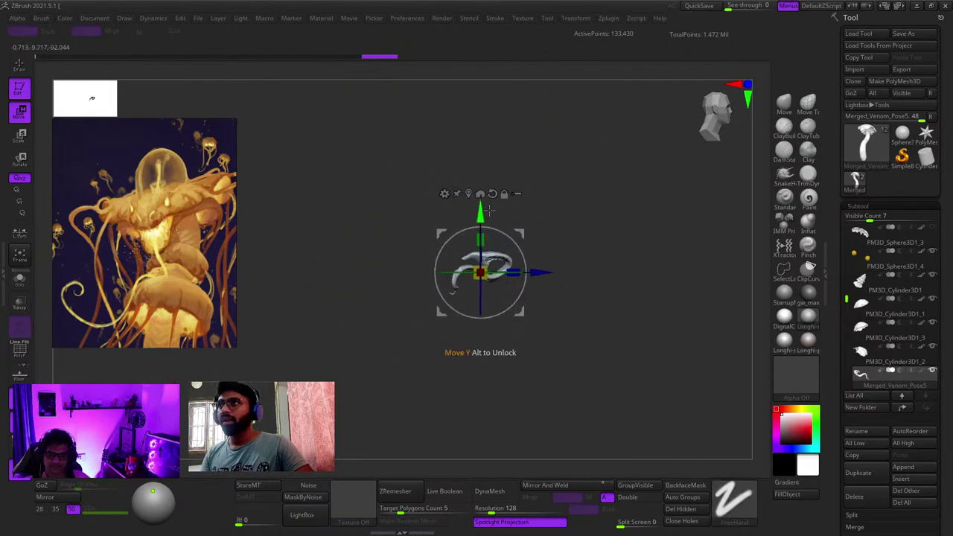
right_click_drag(483, 353, 611, 338, "alt")
right_click_drag(610, 338, 531, 219, "ctrl")
left_click_drag(667, 258, 487, 242)
right_click_drag(450, 261, 531, 312, "ctrl")
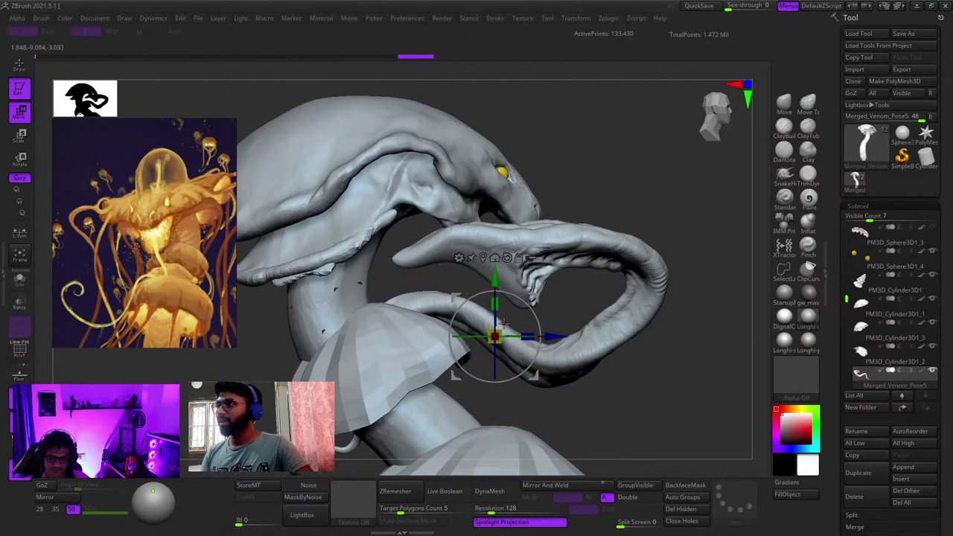
Step: Scale the tongue down further and position it just beneath the creature's snout
key("q")
key("r")
left_click_drag(492, 333, 378, 330)
key("w")
mouse_move(523, 302)
left_mouse_down()
mouse_move(542, 295)
mouse_move(528, 231)
mouse_move(516, 227)
left_mouse_up()
key("q")
mouse_move(595, 287)
left_mouse_down("shift")
mouse_move(500, 287)
mouse_move(536, 325)
left_mouse_up("shift")
right_click_drag(536, 325, 548, 282, "ctrl")
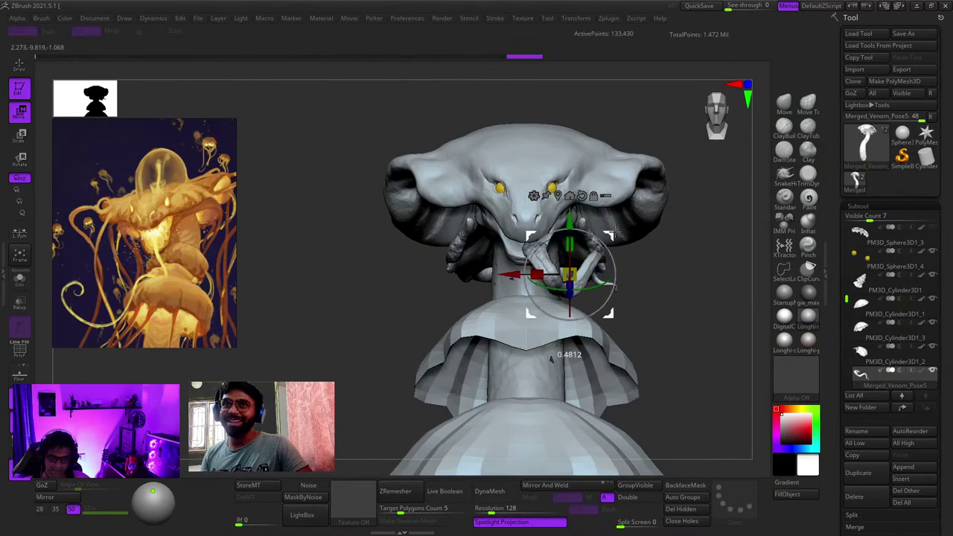
left_click_drag(614, 330, 621, 241)
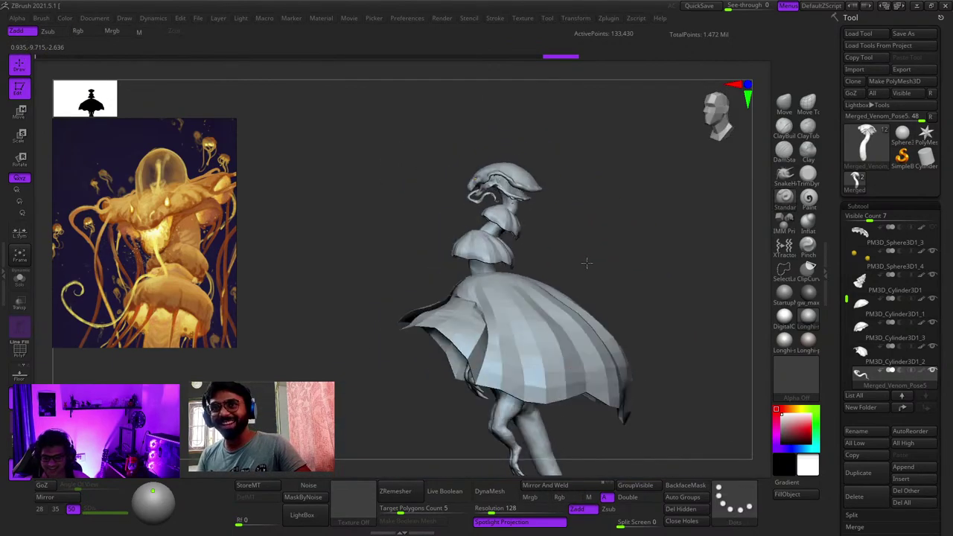
Step: Inspect the tongue's size and placement beneath the jaw from both sides and up close
right_click_drag(607, 300, 499, 292)
key("shift+f")
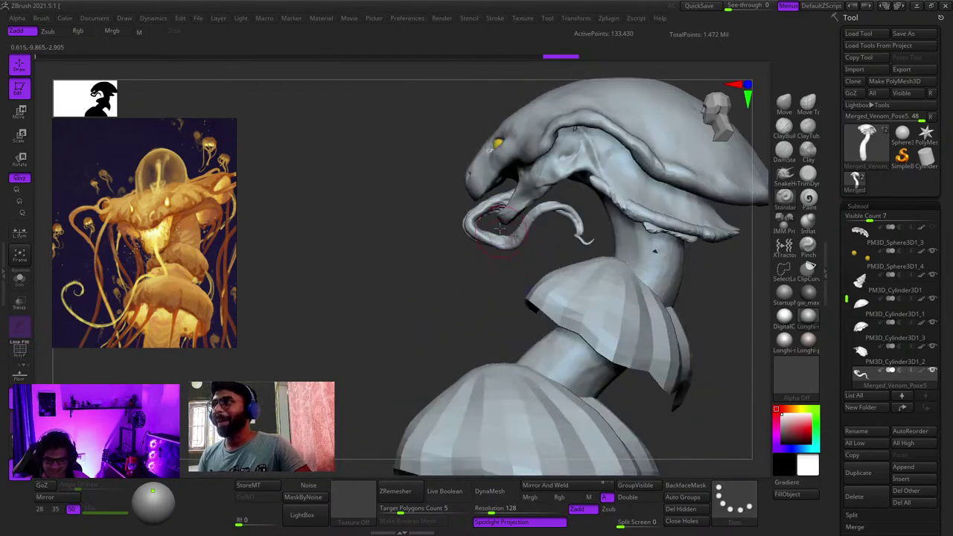
right_click_drag(499, 229, 506, 283, "ctrl")
right_click_drag(506, 282, 610, 205)
key("w")
right_click_drag(553, 371, 332, 237, "ctrl")
right_click_drag(516, 270, 530, 301, "alt")
right_click_drag(644, 280, 557, 282)
left_click_drag(557, 281, 741, 124)
Step: Choose the Move brush and stretch the tongue's curl outward from the mouth, with its wireframe displayed
left_click(779, 110)
mouse_move(596, 186)
right_mouse_down("alt")
mouse_move(569, 132)
mouse_move(565, 201)
mouse_move(514, 262)
right_mouse_up("alt")
key("shift+f")
right_click_drag(514, 262, 519, 283, "ctrl")
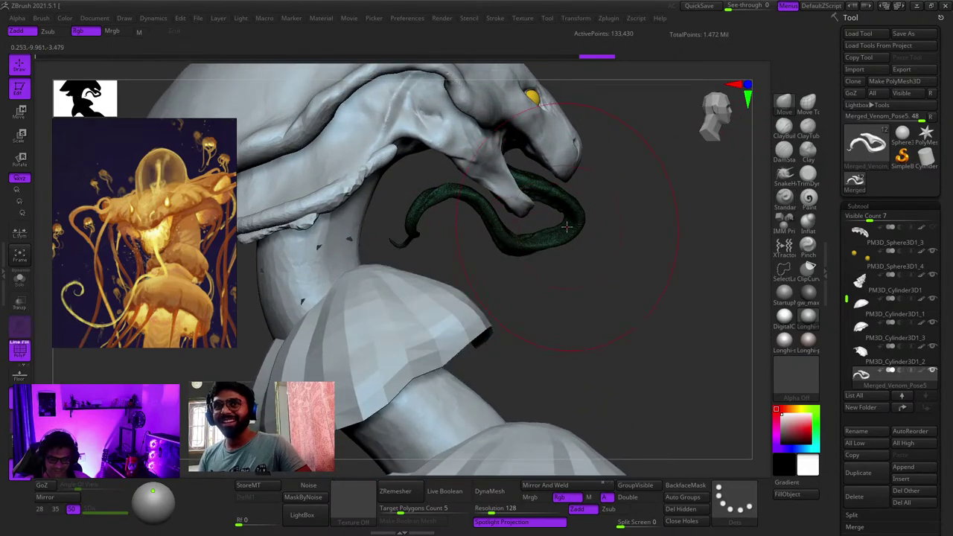
mouse_move(613, 237)
right_mouse_down("ctrl")
mouse_move(529, 231)
mouse_move(506, 316)
right_mouse_up("ctrl")
right_click(506, 316)
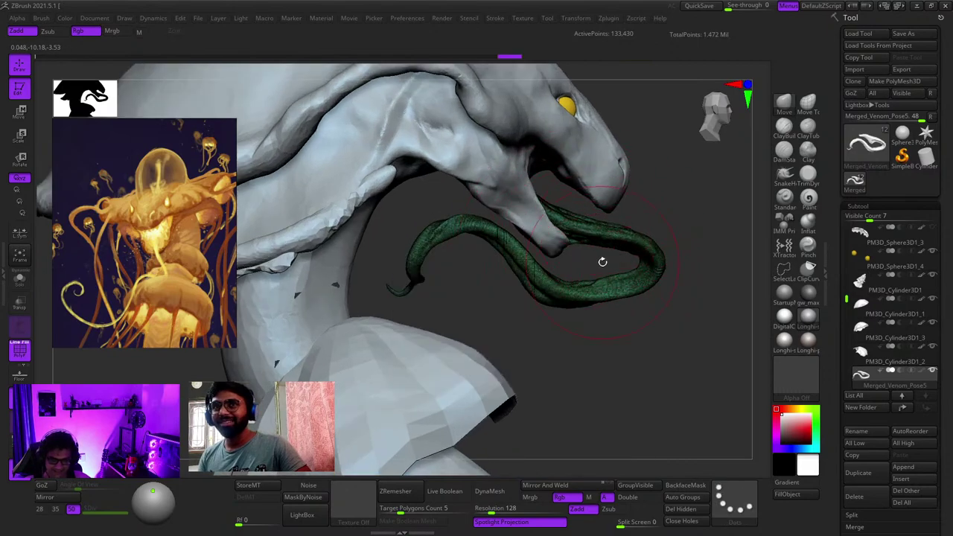
right_click_drag(602, 262, 570, 198, "ctrl")
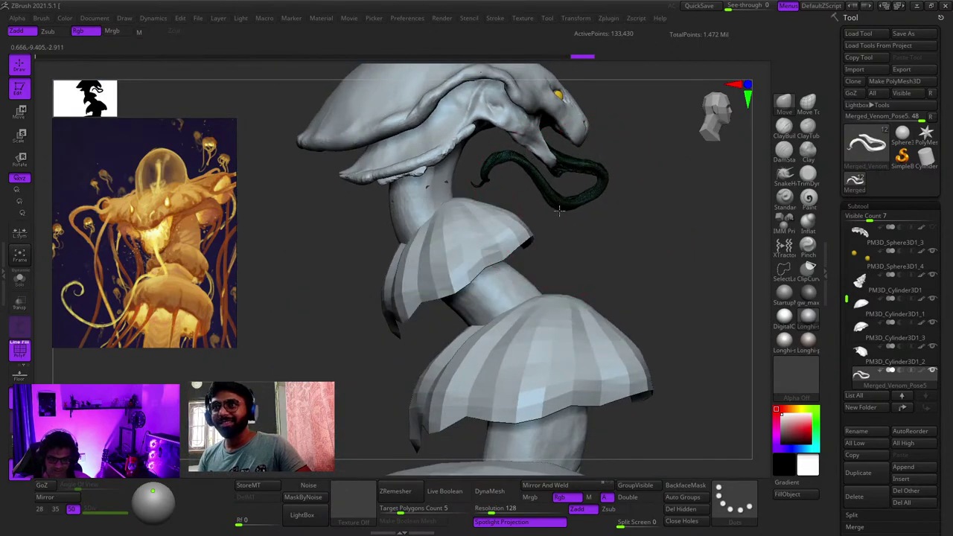
left_click_drag(559, 210, 585, 186)
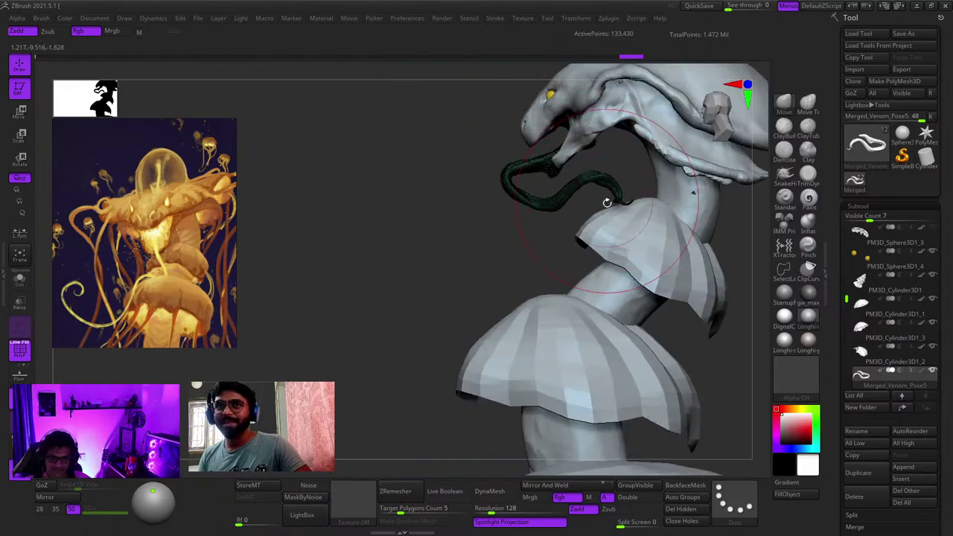
Step: Pull the root of the tongue up into the open mouth with the Move brush
mouse_move(607, 202)
right_mouse_down()
mouse_move(620, 222)
mouse_move(609, 200)
right_mouse_up()
right_click(609, 202)
right_click_drag(545, 270, 580, 216, "ctrl")
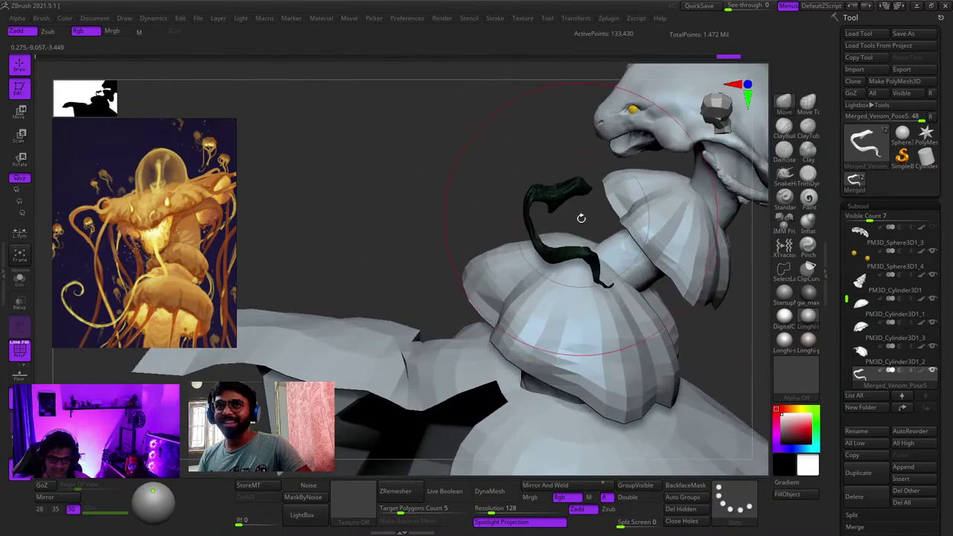
right_click(580, 213)
left_click_drag(587, 179, 655, 128)
right_click_drag(655, 130, 645, 139, "shift")
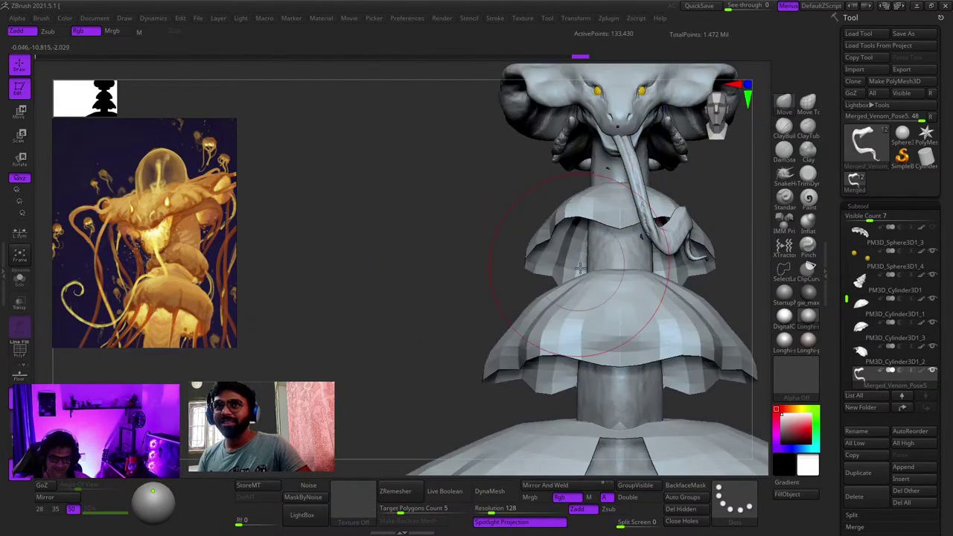
Step: Try to reshape the tongue's hanging length and tip using smaller Move brush sizes
mouse_move(580, 268)
right_mouse_down("ctrl")
mouse_move(506, 274)
mouse_move(546, 250)
mouse_move(680, 264)
mouse_move(646, 272)
right_mouse_up("ctrl")
right_click_drag(646, 272, 681, 334, "ctrl")
right_click_drag(617, 240, 581, 236)
right_click_drag(580, 237, 610, 253, "ctrl")
right_click(610, 252)
left_click(610, 236)
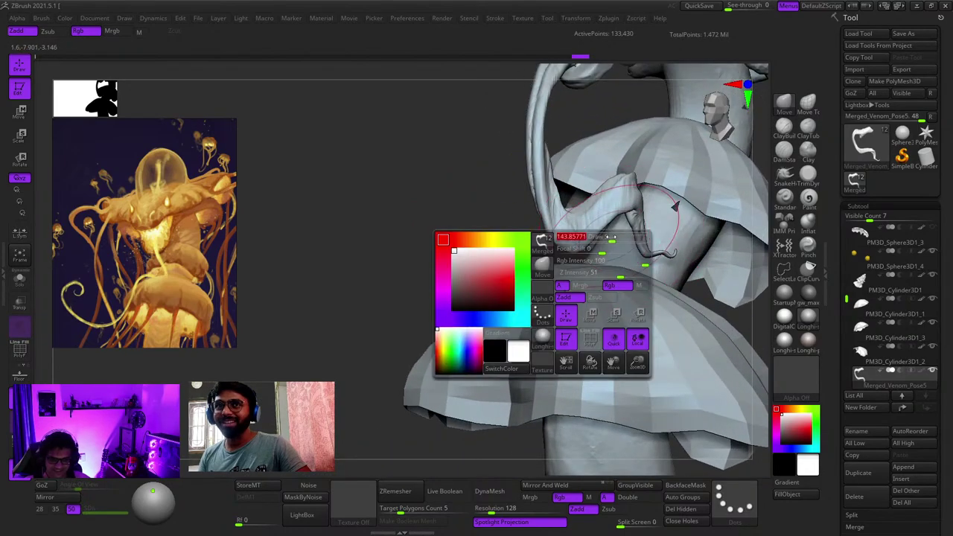
left_click_drag(586, 219, 580, 223)
right_click_drag(581, 198, 616, 189)
right_click(616, 189)
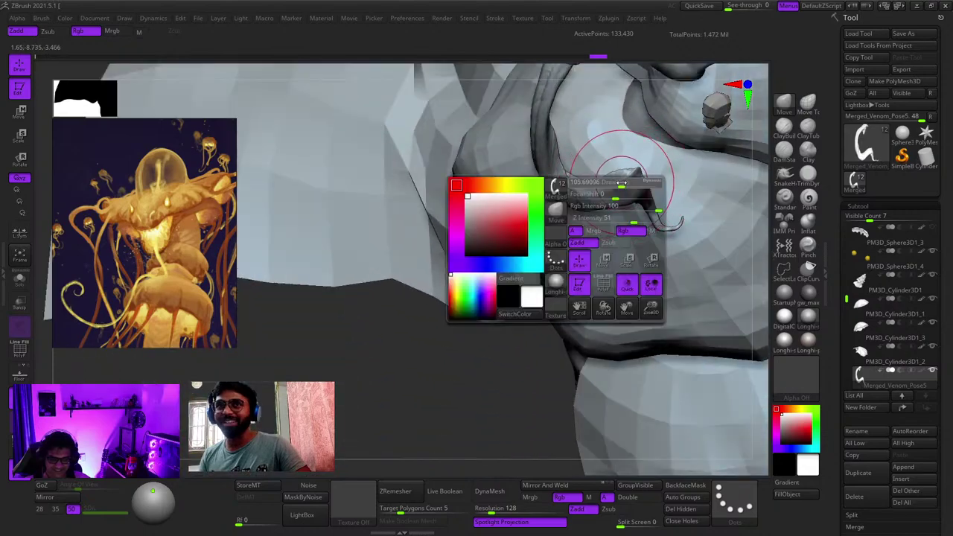
left_click_drag(615, 186, 600, 177)
right_click_drag(600, 177, 612, 195)
mouse_move(506, 278)
right_mouse_down("shift")
mouse_move(655, 286)
mouse_move(691, 246)
mouse_move(648, 235)
mouse_move(706, 255)
right_mouse_up("shift")
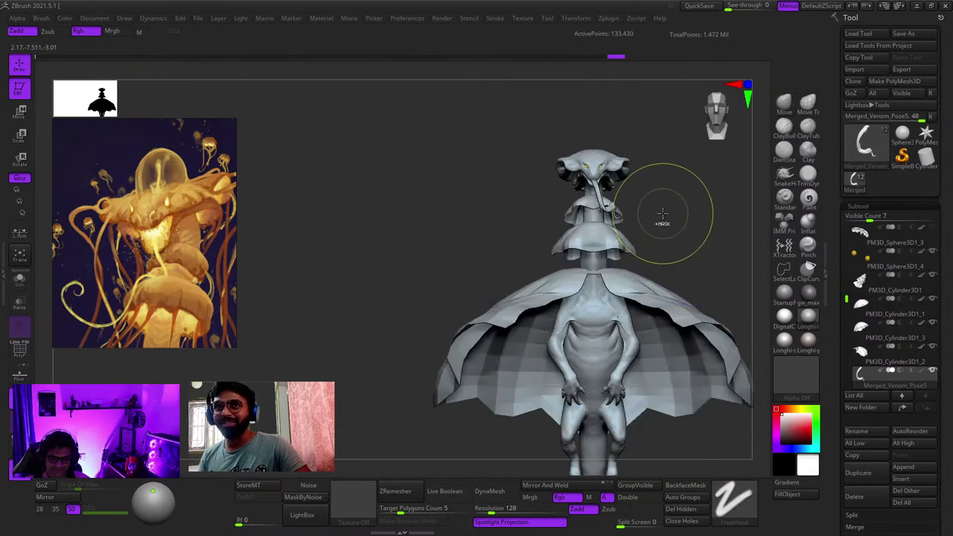
Step: Undo the last three Move brush edits on the tongue
right_click_drag(657, 215, 639, 281, "ctrl")
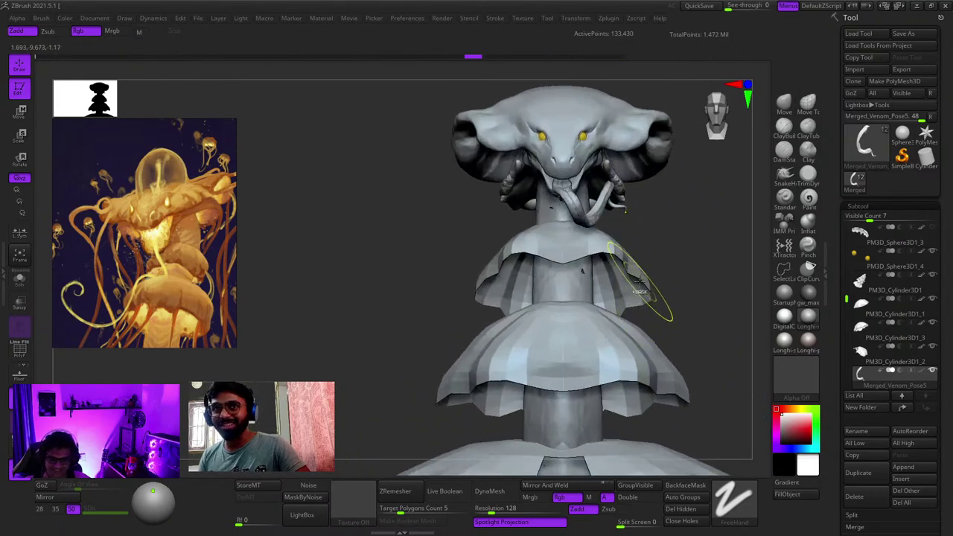
mouse_move(703, 261)
right_mouse_down()
mouse_move(584, 223)
mouse_move(591, 285)
mouse_move(560, 283)
mouse_move(655, 346)
mouse_move(642, 295)
mouse_move(565, 222)
mouse_move(530, 267)
right_mouse_up()
key("ctrl+z")
key("ctrl+z")
key("ctrl+z")
Step: Adjust the brush size and nudge the tongue where it leaves the mouth
right_click(530, 266)
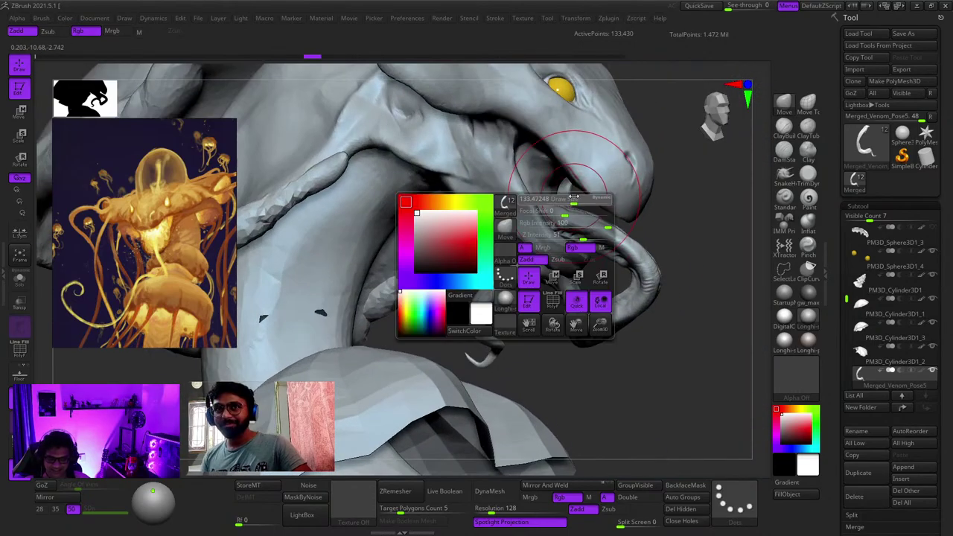
mouse_move(570, 229)
right_mouse_down()
mouse_move(636, 225)
mouse_move(567, 223)
right_mouse_up()
left_click_drag(567, 223, 556, 236)
right_click_drag(545, 242, 454, 250)
right_click_drag(655, 278, 649, 257, "ctrl")
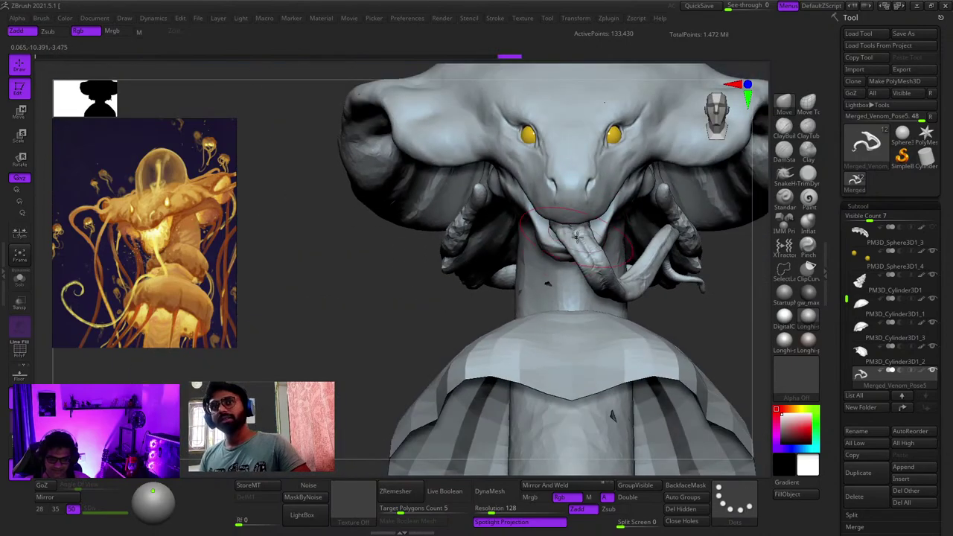
Step: Resize the Move brush and reshape the tongue's front bend and lower curve below the jaw
right_click_drag(686, 365, 683, 324, "ctrl")
mouse_move(683, 324)
right_mouse_down("alt")
mouse_move(612, 241)
mouse_move(537, 240)
mouse_move(530, 288)
mouse_move(498, 313)
mouse_move(440, 276)
mouse_move(495, 223)
right_mouse_up("alt")
right_click_drag(495, 224, 479, 183, "ctrl")
key("space")
left_click(495, 162)
left_click_drag(582, 166, 586, 157)
right_click_drag(538, 153, 544, 222, "ctrl")
key("space")
left_click(551, 201)
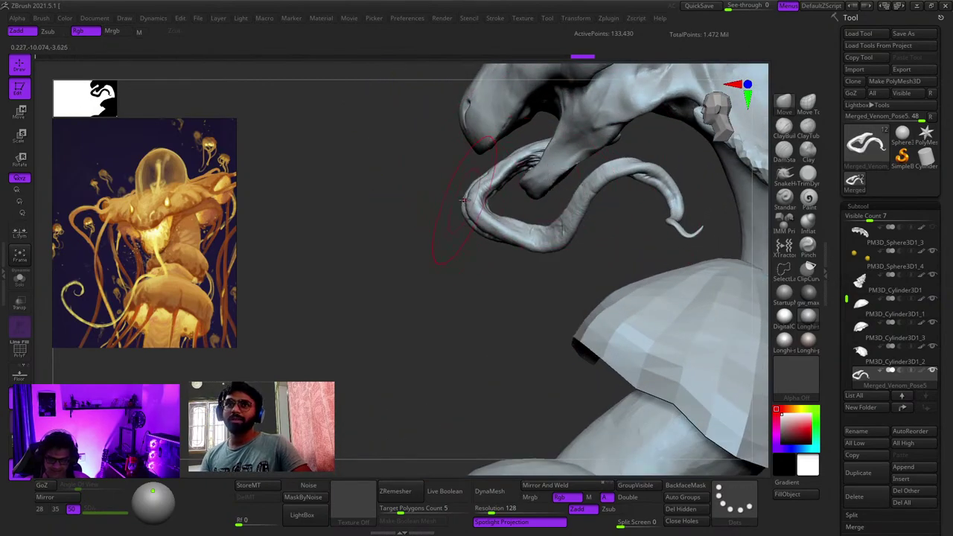
left_click_drag(513, 233, 516, 240)
Step: Refine the tongue's rear arch and the bend just before its curled tip with the Move brush
right_click_drag(525, 293, 529, 266, "ctrl")
right_click_drag(538, 233, 541, 252, "ctrl")
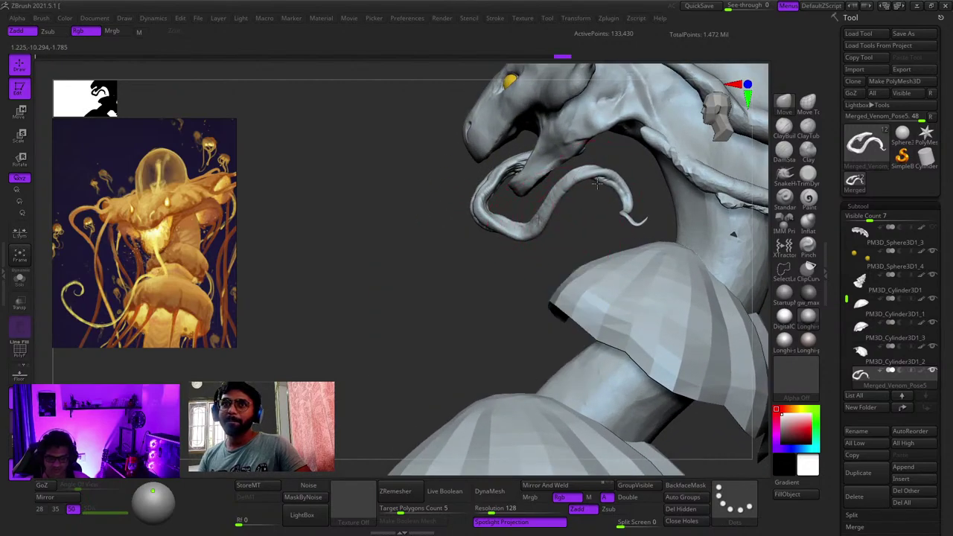
left_click_drag(597, 183, 600, 181)
right_click_drag(610, 187, 615, 207, "ctrl")
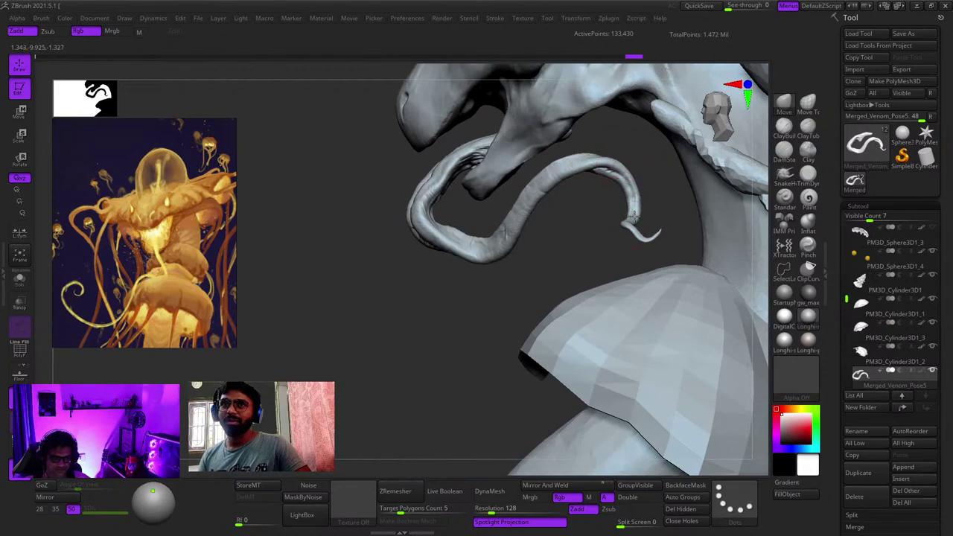
left_click_drag(633, 217, 630, 220)
Step: Change the brush size and smooth out the flow of the tongue's upper arch with further Move strokes
right_click_drag(580, 220, 585, 243, "ctrl")
key("space")
left_click_drag(530, 150, 532, 159)
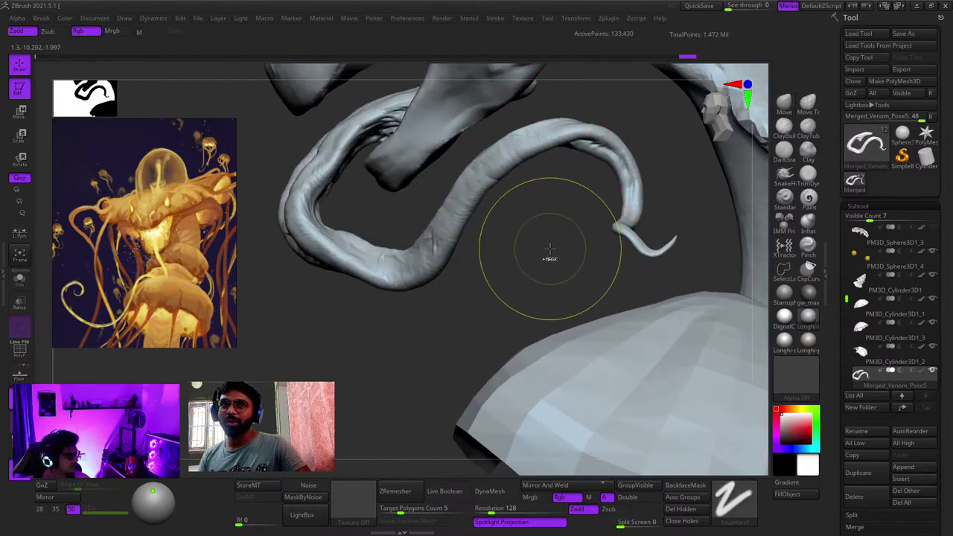
left_click_drag(549, 249, 522, 242)
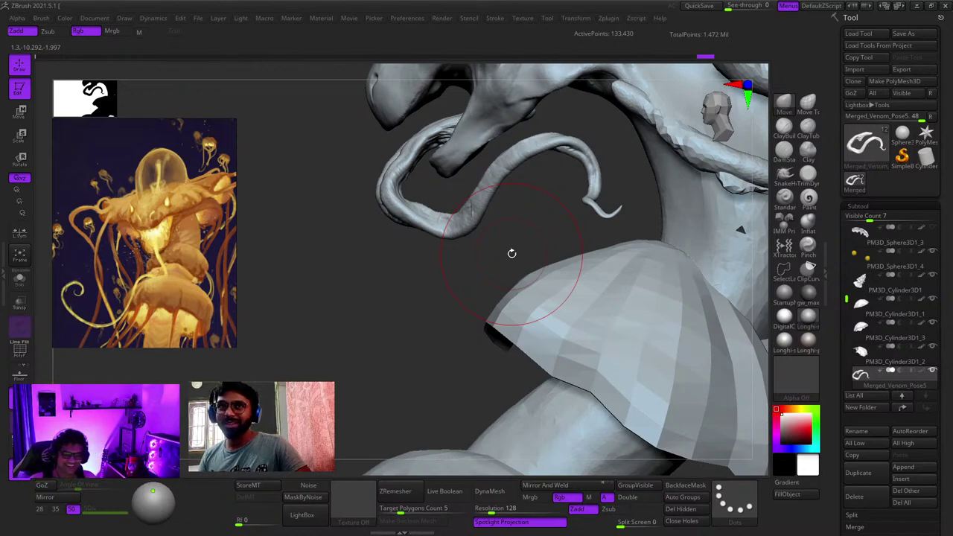
mouse_move(413, 271)
right_mouse_down("ctrl")
mouse_move(417, 293)
mouse_move(413, 272)
right_mouse_up("ctrl")
key("space")
left_click_drag(476, 297, 484, 255)
Step: Frame the tongue up close and toggle its wireframe to examine the mesh density against the creature's
key("f")
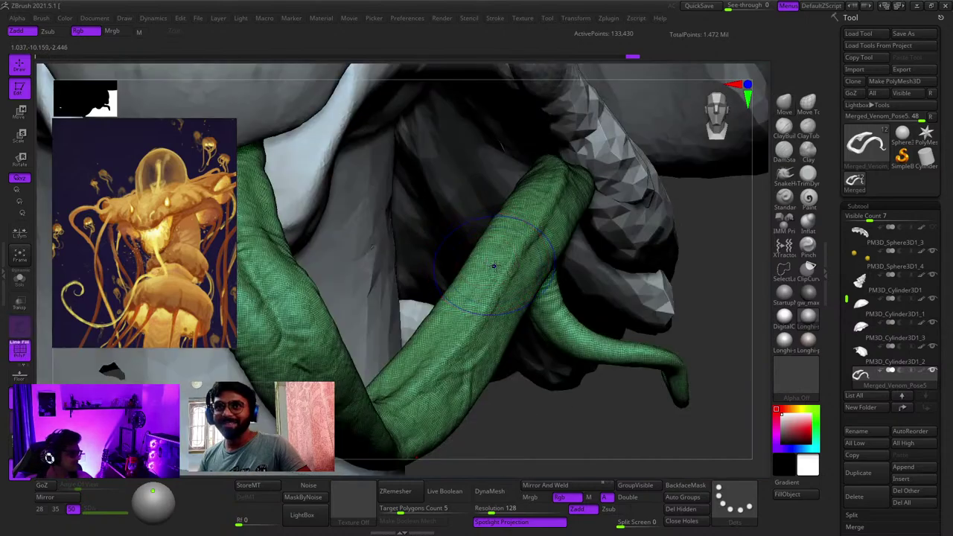
key("shift+f")
key("f")
key("shift+f")
key("shift+f")
key("f")
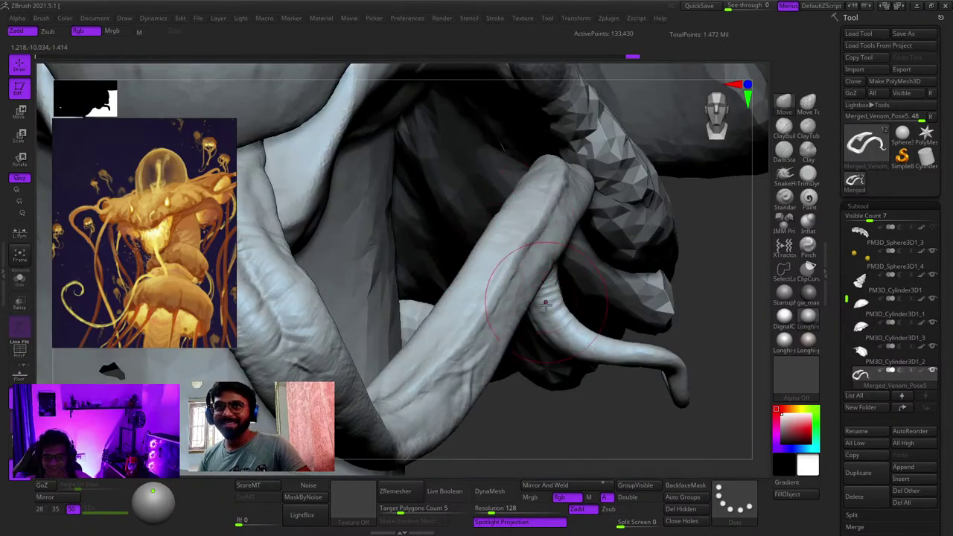
Step: Nudge the tongue's section just outside the mouth with the Move brush and enlarge the brush
right_click_drag(545, 304, 476, 142, "ctrl")
right_click_drag(476, 142, 552, 223)
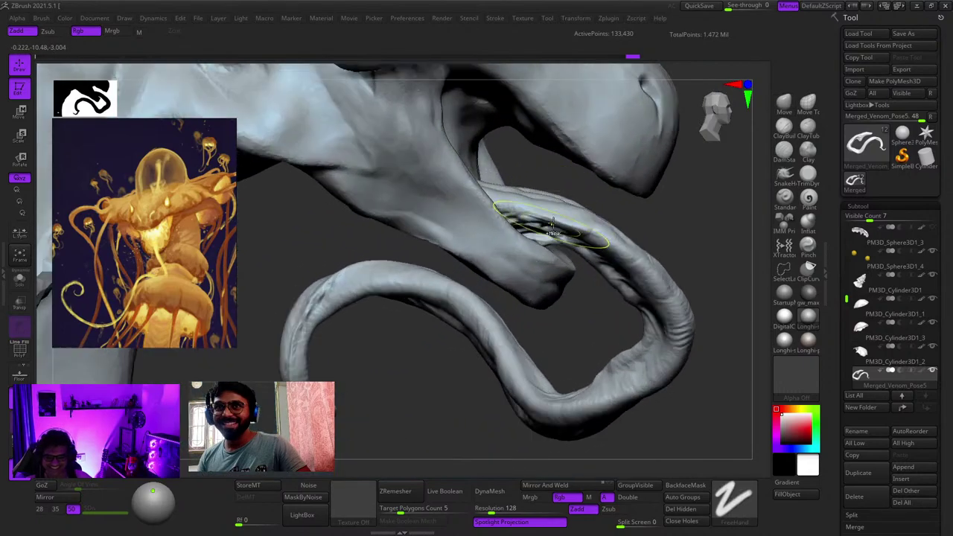
left_click_drag(560, 195, 568, 204)
key("space")
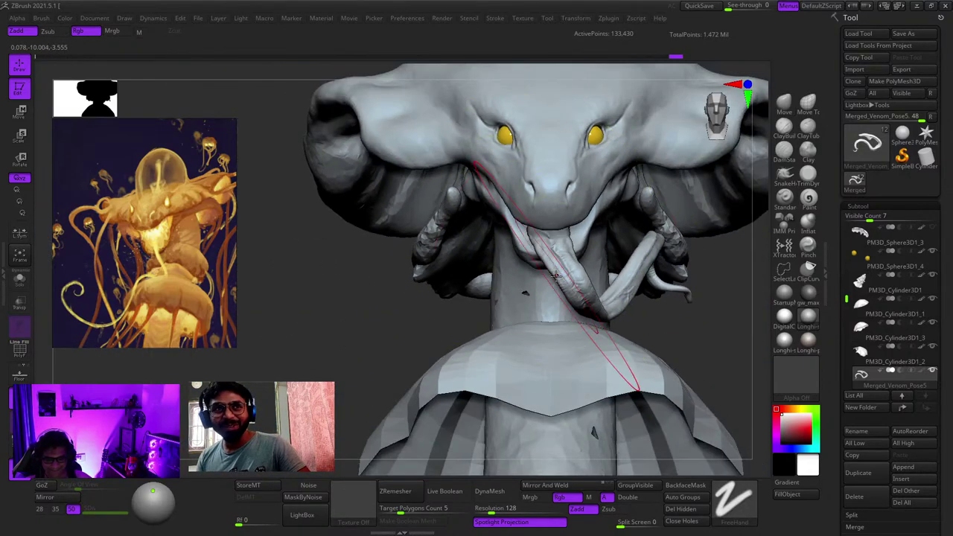
right_click_drag(554, 276, 532, 195, "alt")
right_click_drag(532, 195, 543, 227, "ctrl")
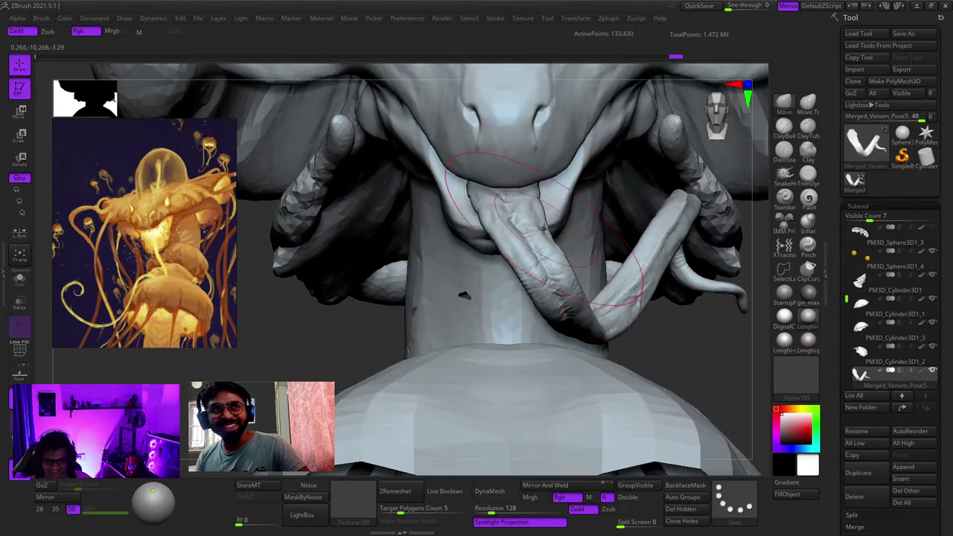
right_click_drag(537, 264, 510, 199, "alt")
key("space")
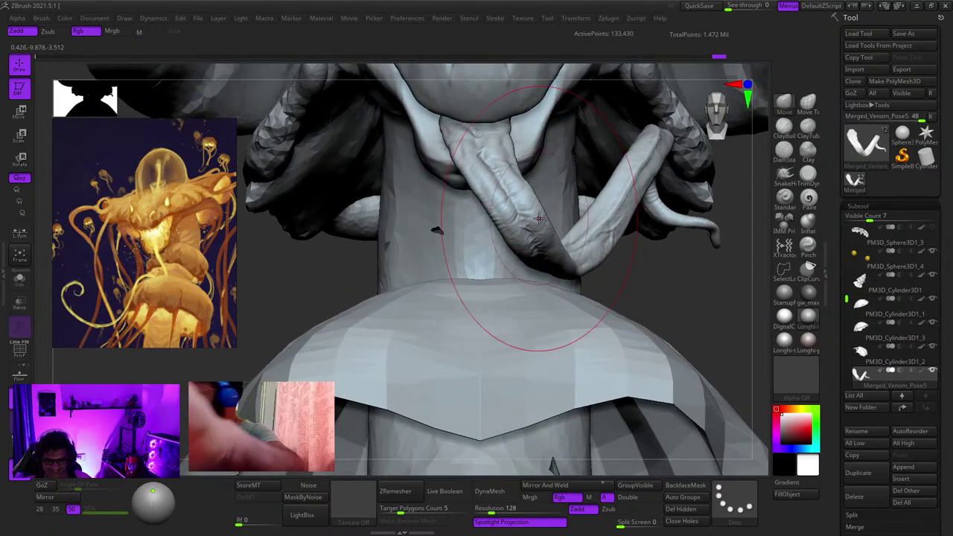
Step: Resize the Move brush and adjust the tongue's curled end beside the neck
right_click_drag(523, 267, 399, 283, "alt")
right_click_drag(517, 162, 357, 235, "ctrl")
right_click_drag(489, 253, 447, 223, "ctrl")
right_click_drag(446, 223, 588, 253)
mouse_move(588, 253)
right_mouse_down("ctrl")
mouse_move(566, 246)
mouse_move(596, 268)
mouse_move(571, 266)
mouse_move(547, 195)
right_mouse_up("ctrl")
right_click_drag(547, 195, 595, 180, "ctrl")
key("space")
left_click_drag(599, 182, 593, 183)
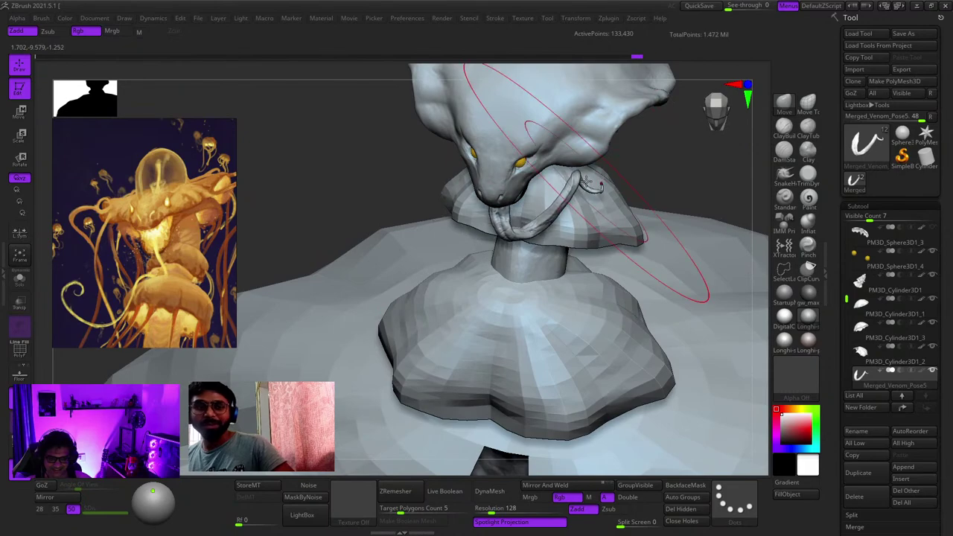
Step: Resize the Move brush and refine the tongue's front bend below the jaw with short strokes
mouse_move(582, 199)
right_mouse_down()
mouse_move(557, 259)
mouse_move(546, 179)
mouse_move(604, 210)
mouse_move(576, 170)
mouse_move(542, 161)
mouse_move(550, 191)
right_mouse_up()
key("space")
left_click_drag(549, 192, 544, 192)
left_click_drag(546, 183, 554, 178)
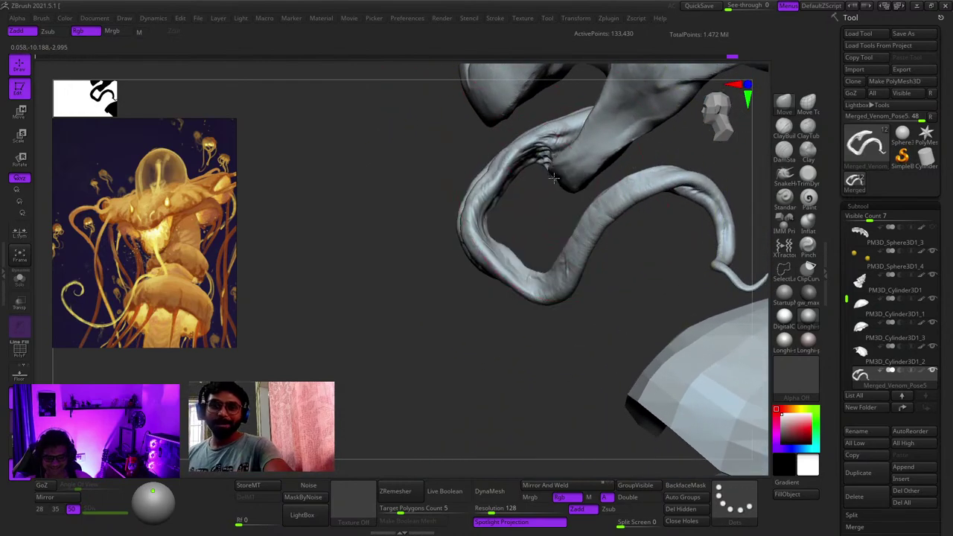
key("space")
left_click_drag(507, 203, 501, 203)
left_click_drag(475, 220, 468, 221)
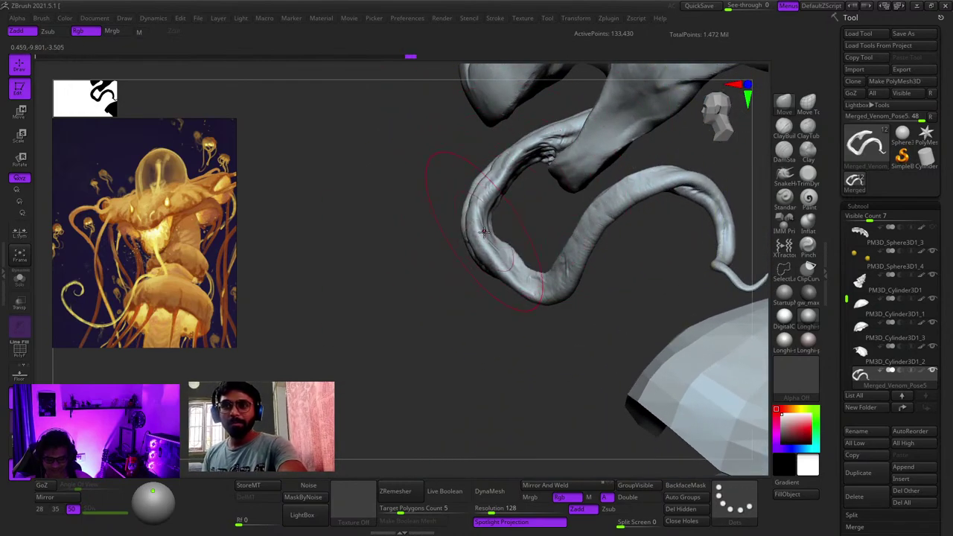
right_click_drag(497, 251, 508, 254)
left_click_drag(508, 254, 514, 261)
mouse_move(506, 270)
right_mouse_down("ctrl")
mouse_move(461, 255)
mouse_move(552, 307)
mouse_move(581, 242)
mouse_move(641, 253)
right_mouse_up("ctrl")
right_click_drag(642, 253, 491, 291, "ctrl")
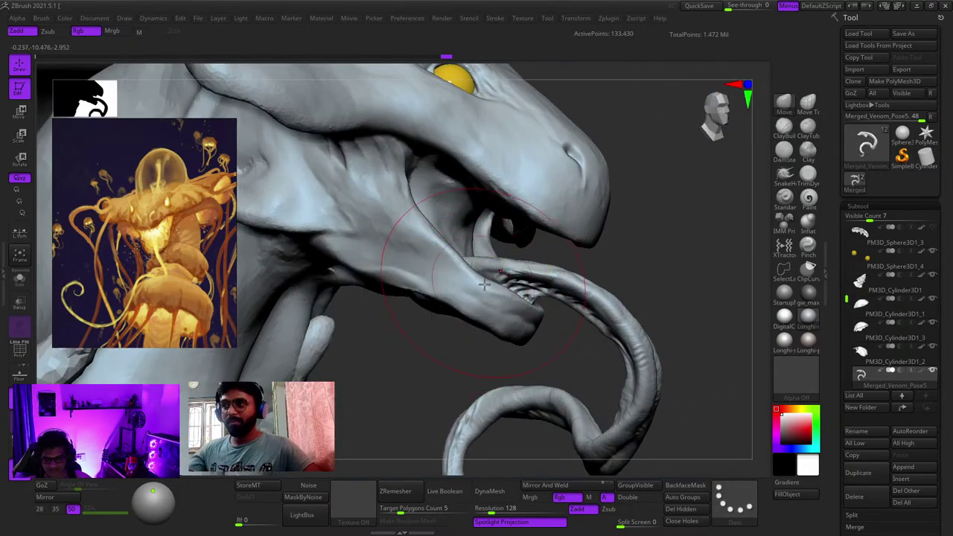
Step: Select the creature's body subtool PM3D_Sphere1 and start thickening the lower limbs near the wrists with the Inflat brush
right_click_drag(488, 336, 447, 364, "shift")
right_click_drag(447, 364, 526, 210, "ctrl")
right_click_drag(647, 320, 595, 246)
right_click_drag(521, 238, 535, 173, "ctrl")
right_click_drag(559, 316, 641, 227, "ctrl")
left_click(546, 266, "alt")
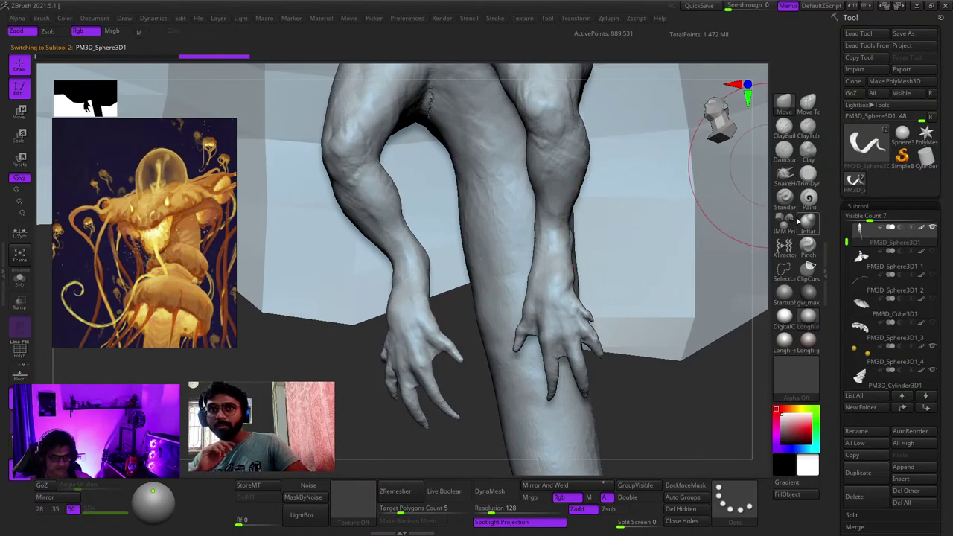
mouse_move(545, 236)
right_mouse_down()
mouse_move(545, 218)
mouse_move(562, 256)
right_mouse_up()
left_click_drag(562, 255, 560, 266)
right_click_drag(559, 266, 563, 258)
right_click(563, 257)
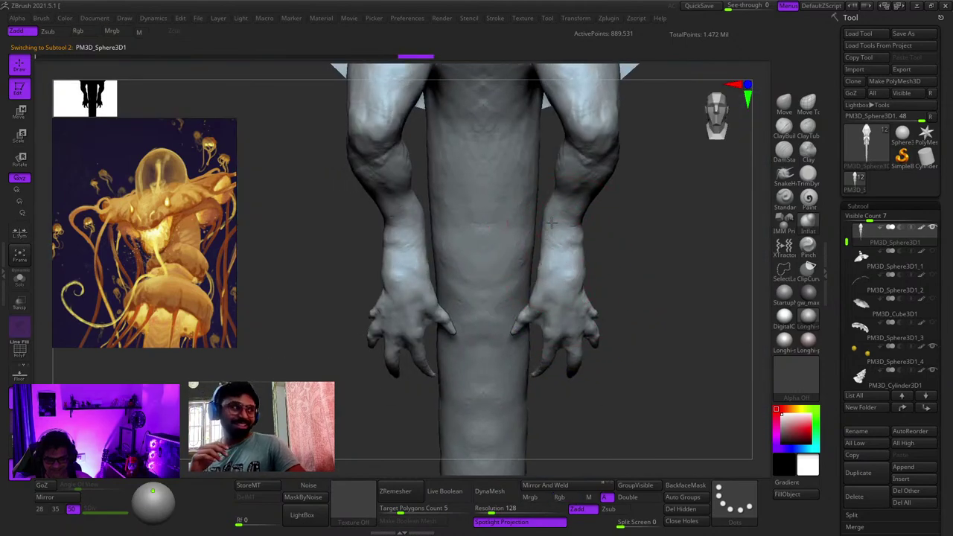
Step: Build up the lower limbs' thin forearms further with Inflat strokes from the front and side
right_click_drag(551, 222, 559, 192)
right_click(573, 212)
right_click_drag(547, 224, 584, 208)
left_click_drag(584, 208, 587, 198)
right_click_drag(558, 231, 560, 228)
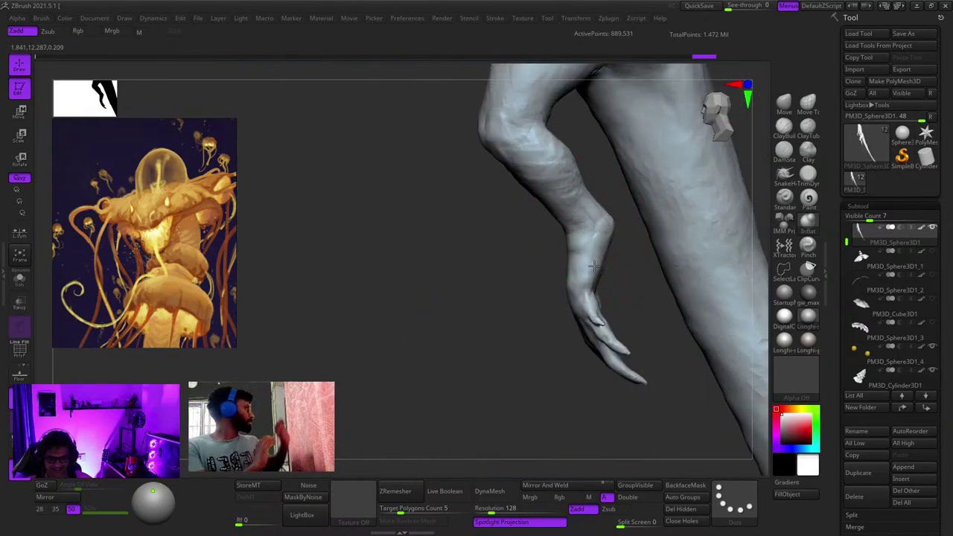
right_click_drag(594, 286, 612, 296)
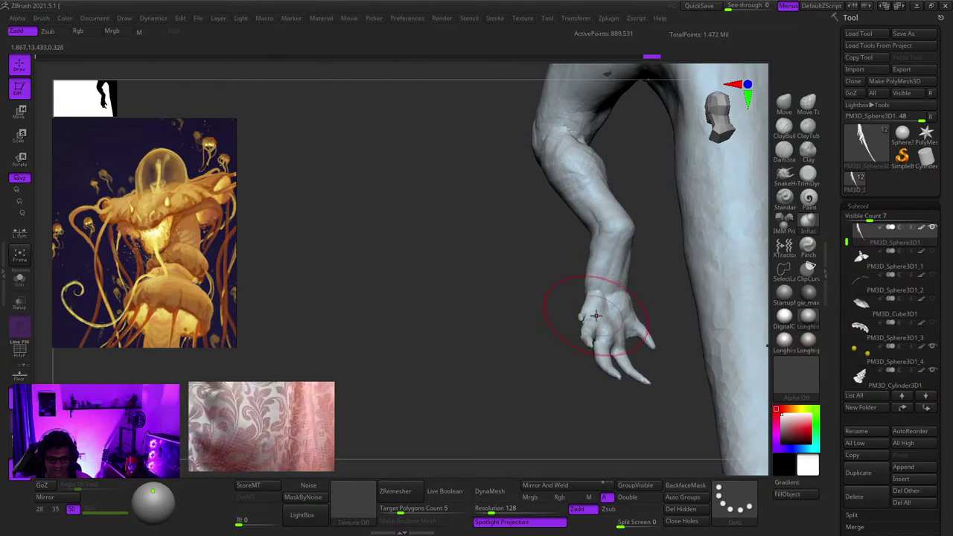
Step: Resize the brush and smooth the creased surface above the lower hand
mouse_move(604, 251)
right_mouse_down("shift")
mouse_move(603, 208)
mouse_move(595, 242)
right_mouse_up("shift")
right_click(488, 256)
mouse_move(481, 226)
right_mouse_down("ctrl")
mouse_move(487, 257)
mouse_move(512, 272)
mouse_move(501, 246)
mouse_move(499, 308)
right_mouse_up("ctrl")
mouse_move(499, 309)
right_mouse_down("ctrl")
mouse_move(496, 257)
mouse_move(503, 283)
mouse_move(524, 212)
mouse_move(529, 226)
right_mouse_up("ctrl")
right_click(534, 230)
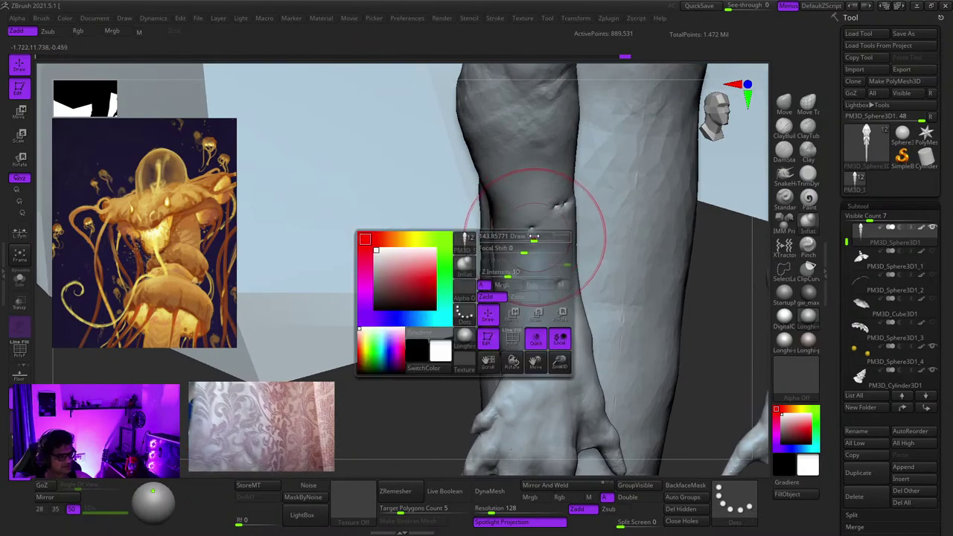
left_click_drag(521, 263, 542, 274, "shift")
Step: Examine the inflated forearms and tail up close, and the body's proportions from the side and front
mouse_move(545, 274)
right_mouse_down()
mouse_move(560, 228)
mouse_move(512, 211)
mouse_move(515, 167)
mouse_move(513, 306)
right_mouse_up()
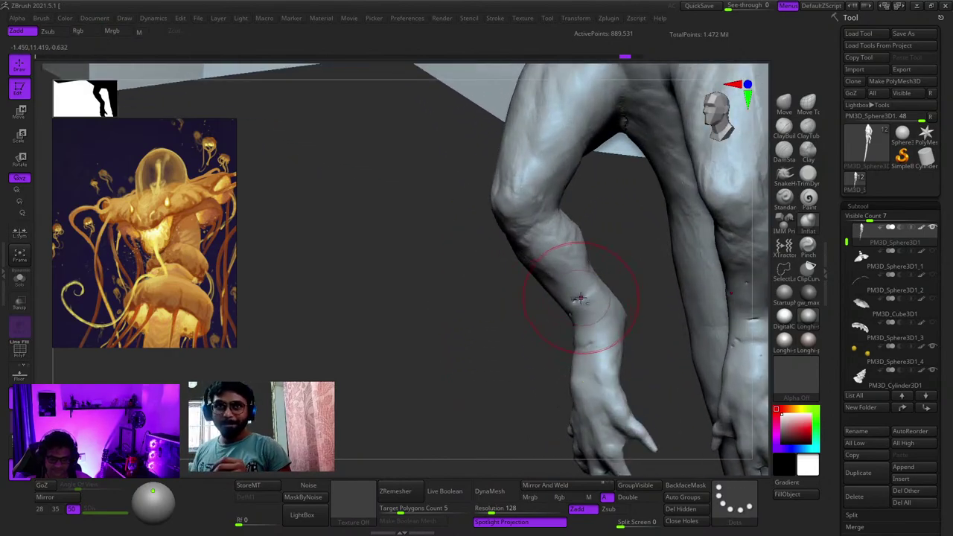
right_click_drag(580, 299, 577, 316, "ctrl")
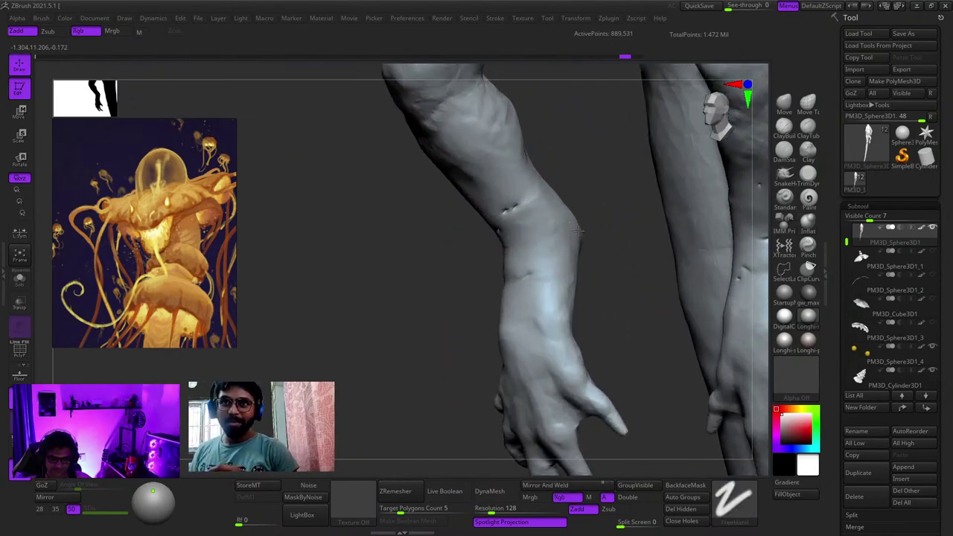
mouse_move(566, 268)
right_mouse_down()
mouse_move(478, 257)
mouse_move(477, 245)
right_mouse_up()
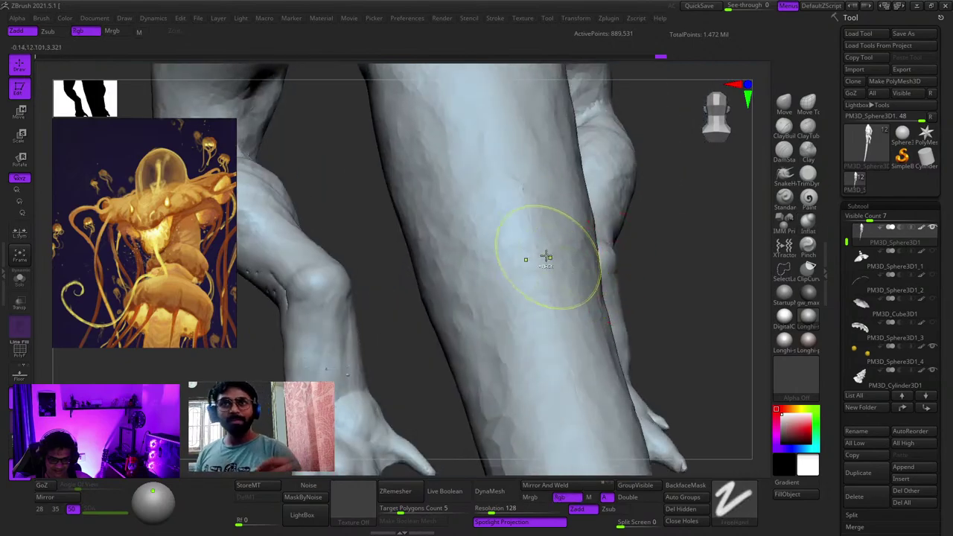
mouse_move(389, 268)
right_mouse_down()
mouse_move(524, 219)
mouse_move(523, 239)
mouse_move(558, 232)
mouse_move(530, 224)
mouse_move(540, 231)
mouse_move(524, 234)
mouse_move(527, 260)
mouse_move(509, 277)
mouse_move(523, 285)
right_mouse_up()
right_click_drag(522, 286, 426, 299, "ctrl")
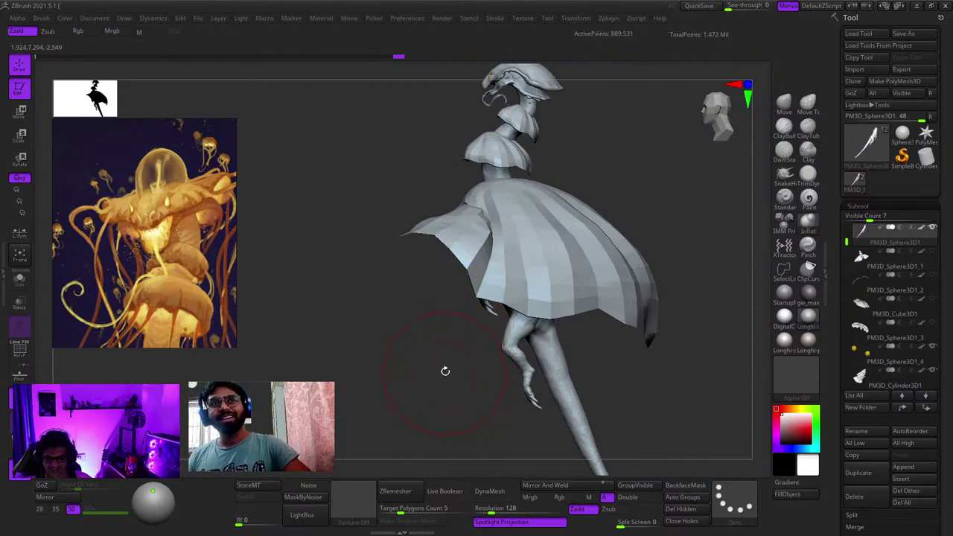
mouse_move(493, 365)
right_mouse_down("alt")
mouse_move(506, 244)
mouse_move(603, 257)
mouse_move(513, 294)
mouse_move(549, 311)
mouse_move(558, 303)
mouse_move(547, 237)
right_mouse_up("alt")
right_click_drag(547, 236, 563, 241, "ctrl")
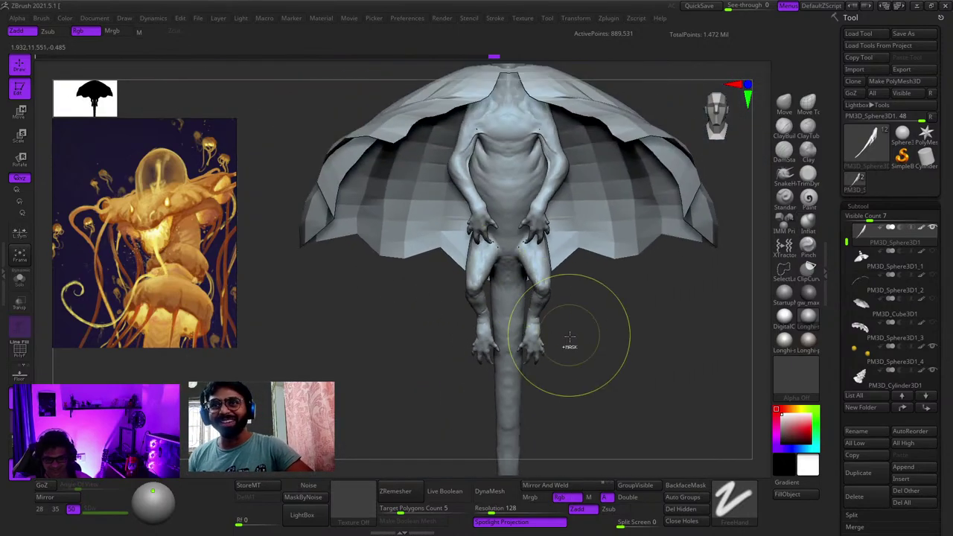
Step: Frame the whole creature and toggle its wireframe to examine the mesh and silhouette
mouse_move(570, 340)
right_mouse_down()
mouse_move(528, 238)
mouse_move(495, 226)
mouse_move(485, 287)
mouse_move(464, 304)
mouse_move(467, 292)
right_mouse_up()
key("f")
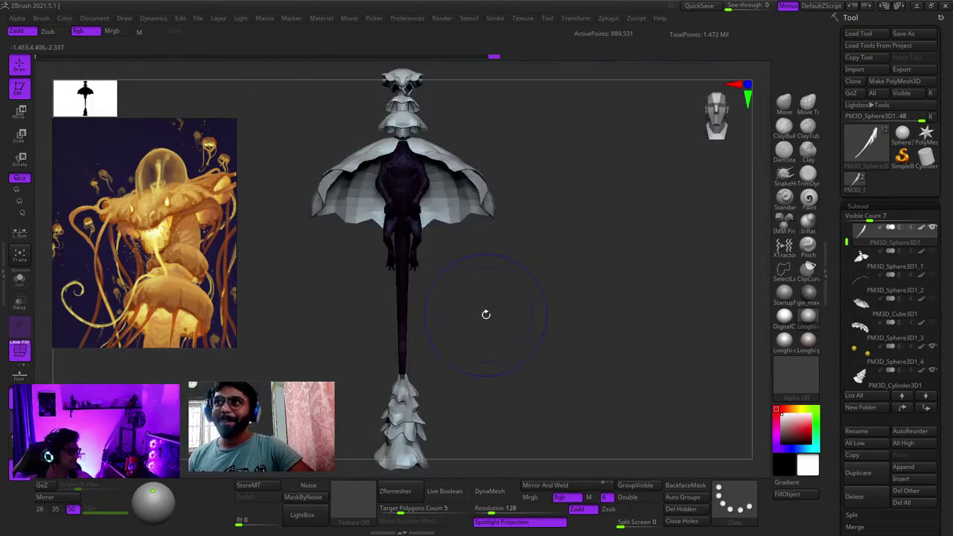
key("shift+f")
key("f")
key("shift+f")
key("shift+f")
right_click_drag(602, 319, 564, 354)
right_click_drag(563, 354, 527, 364, "ctrl")
Step: Make the tongue subtool Merged_Venom_Pose5 active again and resize the Move brush
right_click_drag(514, 149, 497, 280, "alt")
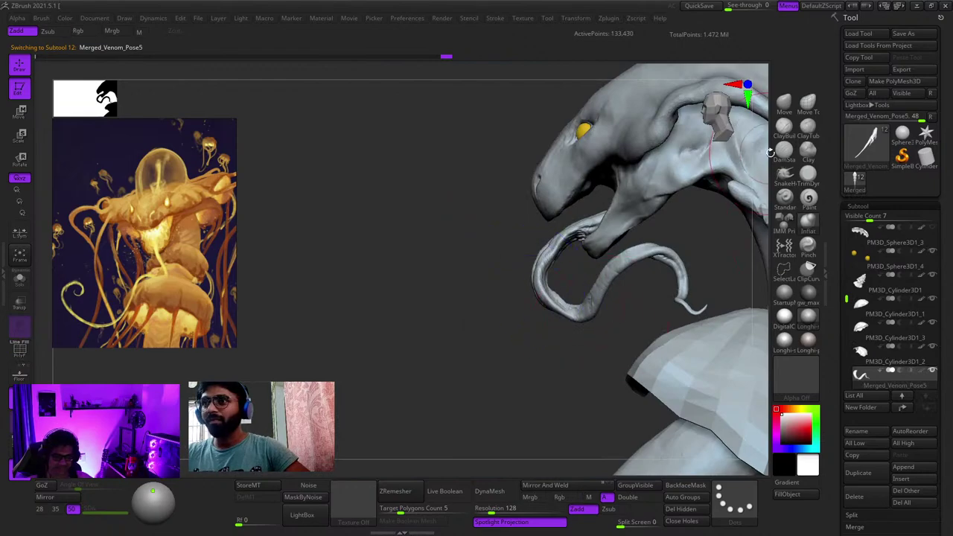
right_click_drag(549, 379, 547, 332, "ctrl")
right_click_drag(536, 286, 518, 319, "ctrl")
right_click(516, 318, "ctrl")
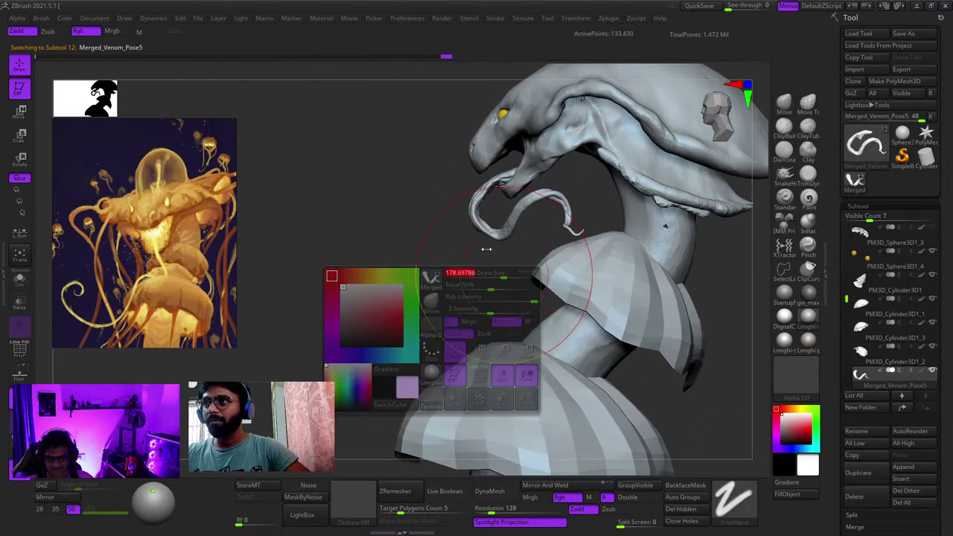
right_click(484, 255)
right_click_drag(486, 211, 494, 281, "ctrl")
right_click_drag(483, 238, 434, 186, "ctrl")
right_click_drag(474, 220, 440, 302, "ctrl")
right_click(437, 307)
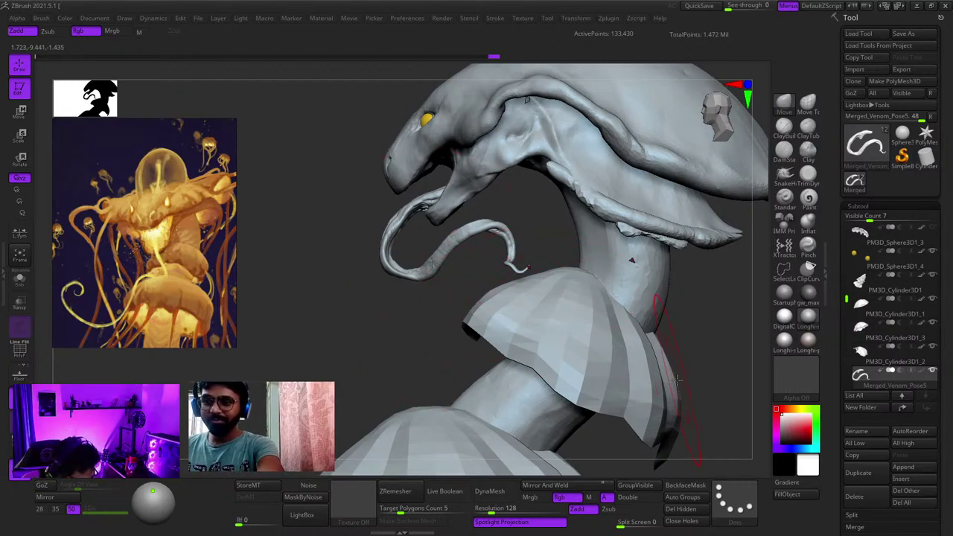
Step: Adjust the Move brush size and nudge the crest of the tongue's rear arch
right_click_drag(441, 326, 455, 320)
mouse_move(497, 250)
right_mouse_down("ctrl")
mouse_move(521, 264)
mouse_move(521, 218)
right_mouse_up("ctrl")
key("space")
mouse_move(524, 176)
left_mouse_down()
mouse_move(528, 187)
mouse_move(528, 178)
left_mouse_up()
right_click_drag(524, 169, 526, 164, "ctrl")
key("space")
left_click(517, 168)
left_click_drag(516, 167, 514, 174)
Step: Pull in the outer bend where the tongue's rear arch drops toward the tip
left_click_drag(563, 195, 557, 189)
mouse_move(537, 207)
right_mouse_down()
mouse_move(525, 209)
mouse_move(535, 186)
right_mouse_up()
key("space")
left_click_drag(559, 198, 557, 196)
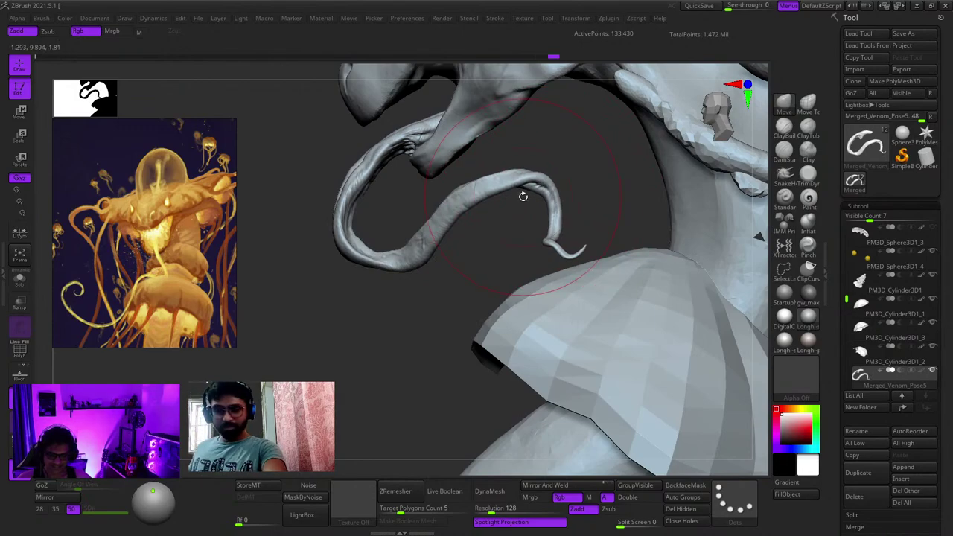
Step: Frame the tongue and fit its root over the lower jaw inside the mouth with Move strokes
right_click_drag(493, 265, 538, 258, "ctrl")
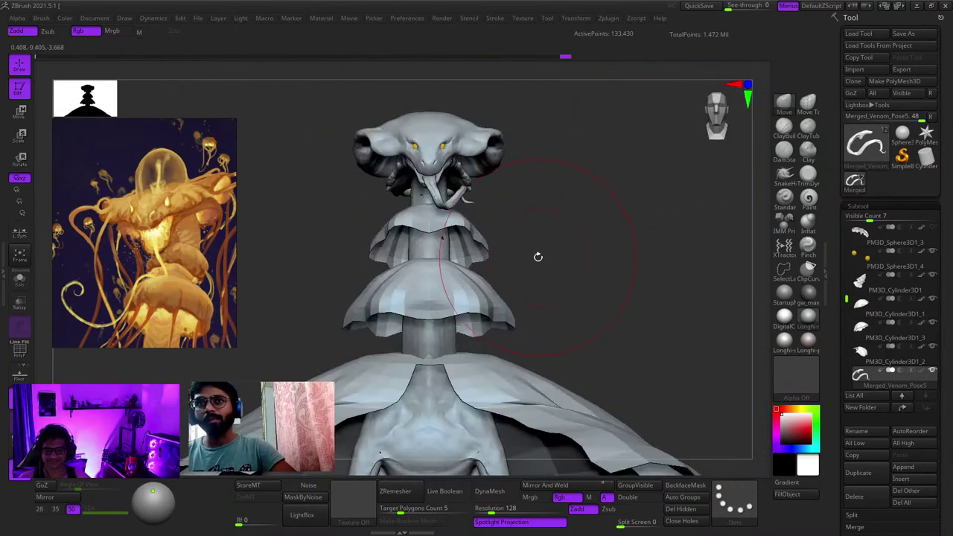
key("f")
key("shift+f")
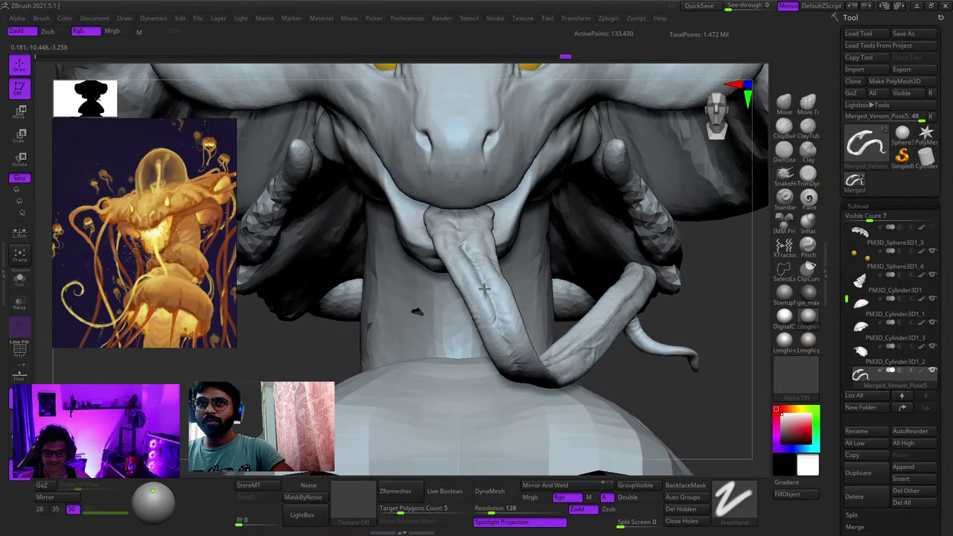
mouse_move(484, 288)
right_mouse_down()
mouse_move(522, 219)
mouse_move(538, 262)
mouse_move(548, 262)
mouse_move(538, 221)
mouse_move(546, 227)
right_mouse_up()
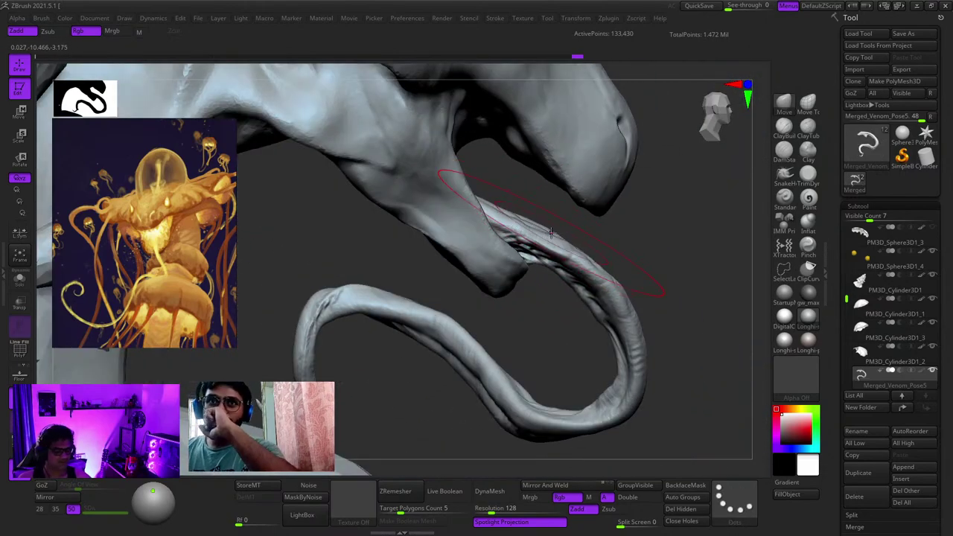
mouse_move(549, 254)
right_mouse_down()
mouse_move(559, 259)
mouse_move(550, 253)
mouse_move(491, 357)
mouse_move(485, 344)
mouse_move(496, 290)
right_mouse_up()
mouse_move(496, 290)
right_mouse_down("ctrl")
mouse_move(506, 313)
mouse_move(523, 252)
right_mouse_up("ctrl")
left_click_drag(523, 252, 531, 241)
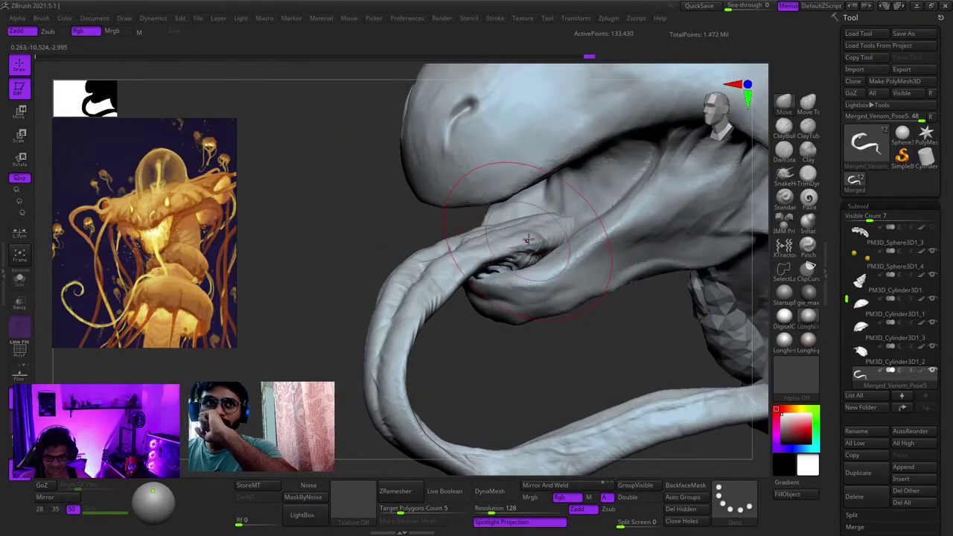
mouse_move(531, 242)
right_mouse_down()
mouse_move(566, 219)
mouse_move(584, 223)
mouse_move(529, 210)
right_mouse_up()
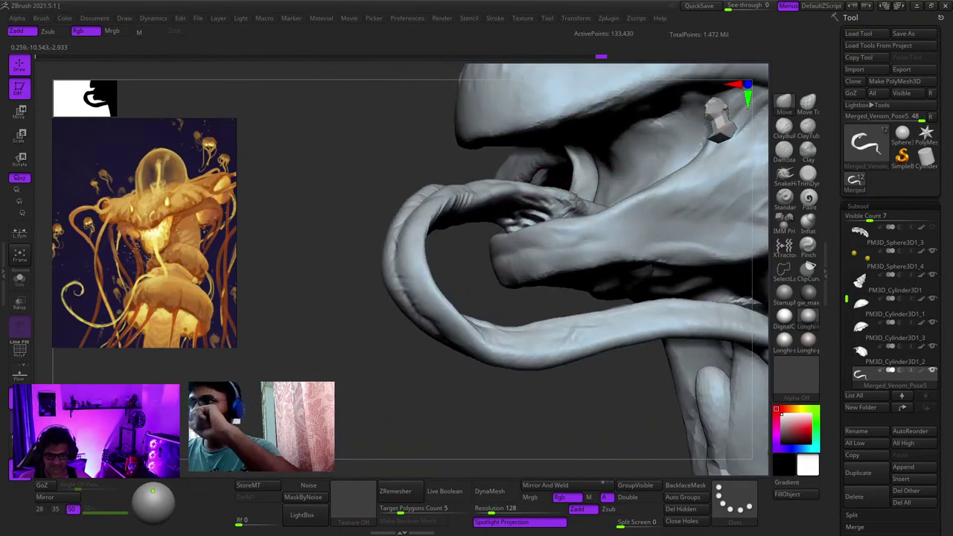
left_click_drag(530, 210, 534, 203)
Step: Turn on polypaint for the tongue subtool to show its red colour
right_click_drag(535, 202, 537, 272, "ctrl")
mouse_move(537, 272)
right_mouse_down("ctrl")
mouse_move(539, 254)
mouse_move(559, 269)
right_mouse_up("ctrl")
right_click_drag(559, 270, 568, 236, "ctrl")
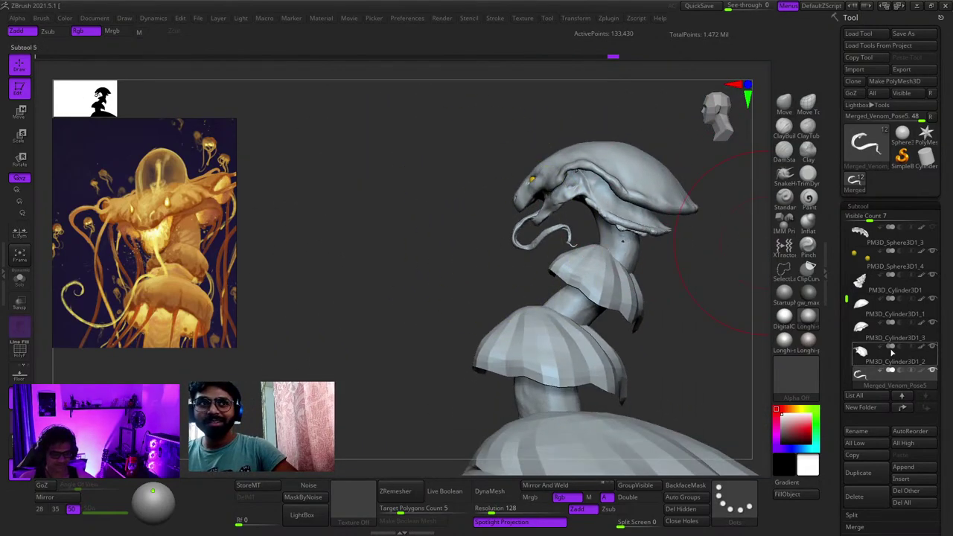
left_click(923, 373)
mouse_move(755, 319)
right_mouse_down()
mouse_move(606, 293)
mouse_move(679, 253)
mouse_move(616, 344)
mouse_move(585, 320)
right_mouse_up()
right_click_drag(402, 134, 388, 179, "ctrl")
Step: Push in the side edge of the tongue's base at the mouth opening with the Move brush
right_click_drag(389, 179, 542, 254, "alt")
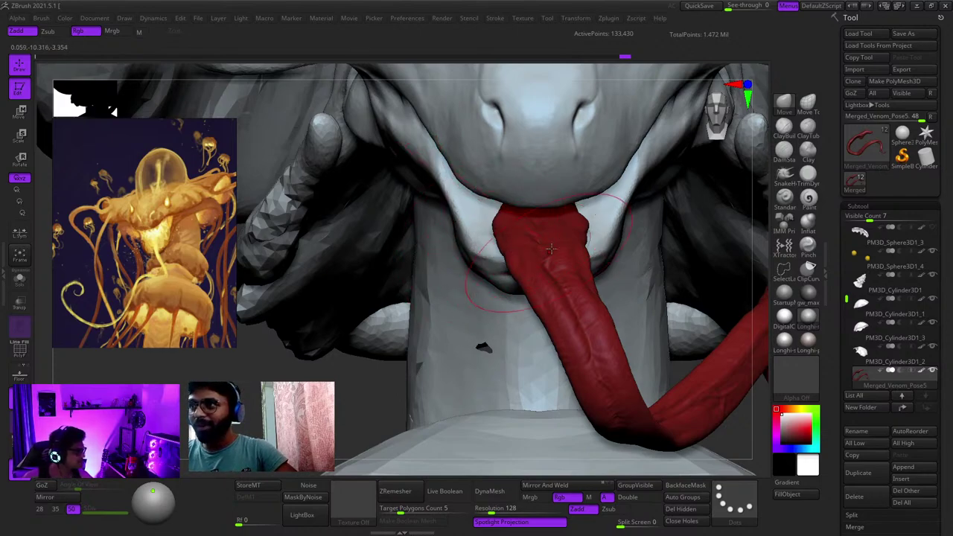
mouse_move(365, 408)
right_mouse_down("ctrl")
mouse_move(434, 320)
mouse_move(443, 413)
right_mouse_up("ctrl")
right_click_drag(564, 187, 570, 183, "ctrl")
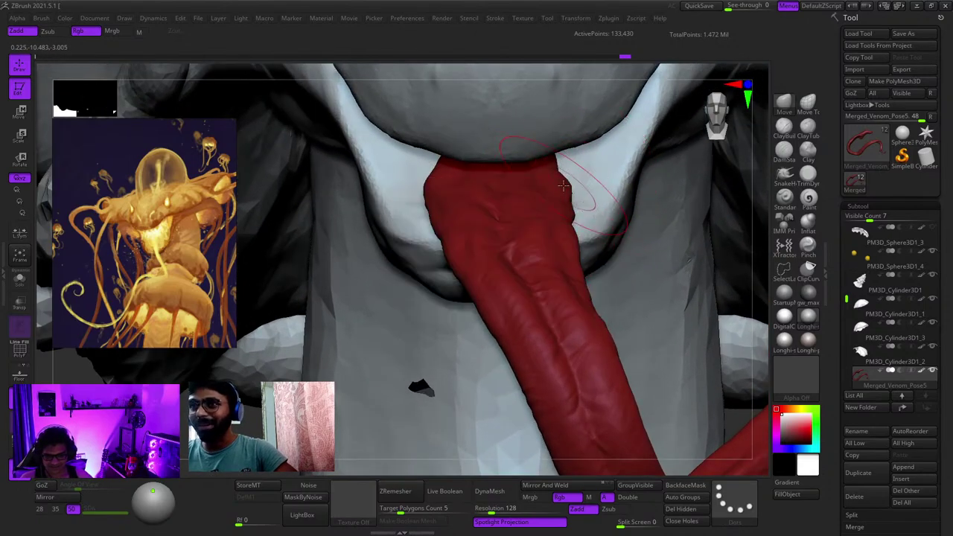
right_click(423, 197)
left_click_drag(425, 204, 432, 207)
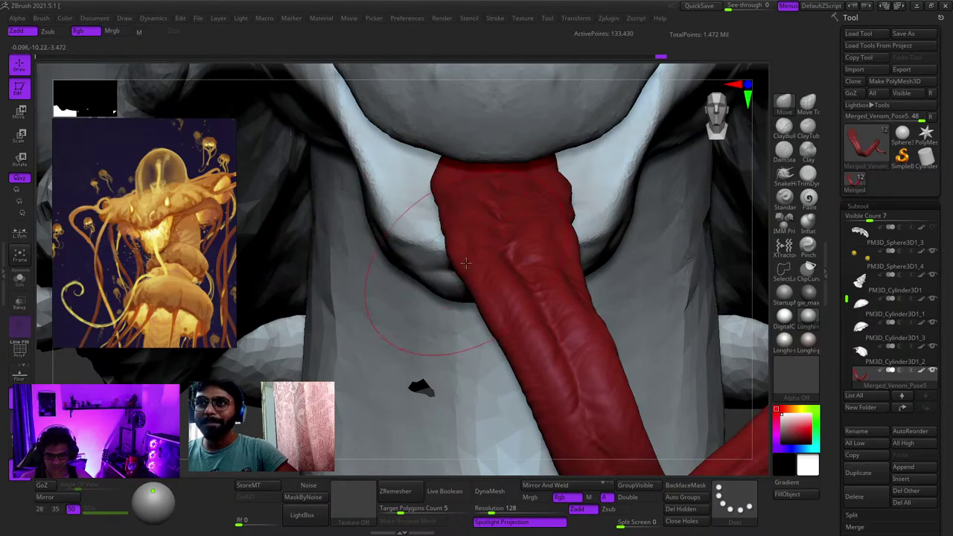
Step: Refine the tongue's rear arch near its downward bend with a Move stroke
right_click_drag(465, 263, 439, 267, "ctrl")
mouse_move(439, 268)
right_mouse_down("ctrl")
mouse_move(476, 320)
mouse_move(578, 285)
mouse_move(516, 291)
mouse_move(533, 185)
mouse_move(511, 225)
right_mouse_up("ctrl")
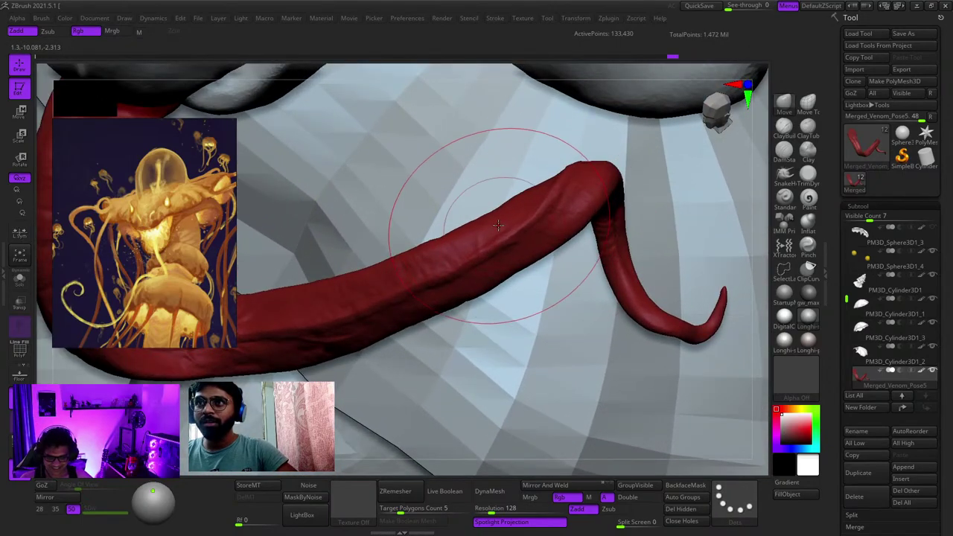
mouse_move(511, 263)
right_mouse_down("ctrl")
mouse_move(447, 224)
mouse_move(523, 235)
mouse_move(521, 223)
mouse_move(573, 267)
mouse_move(554, 179)
right_mouse_up("ctrl")
right_click_drag(554, 178, 531, 210)
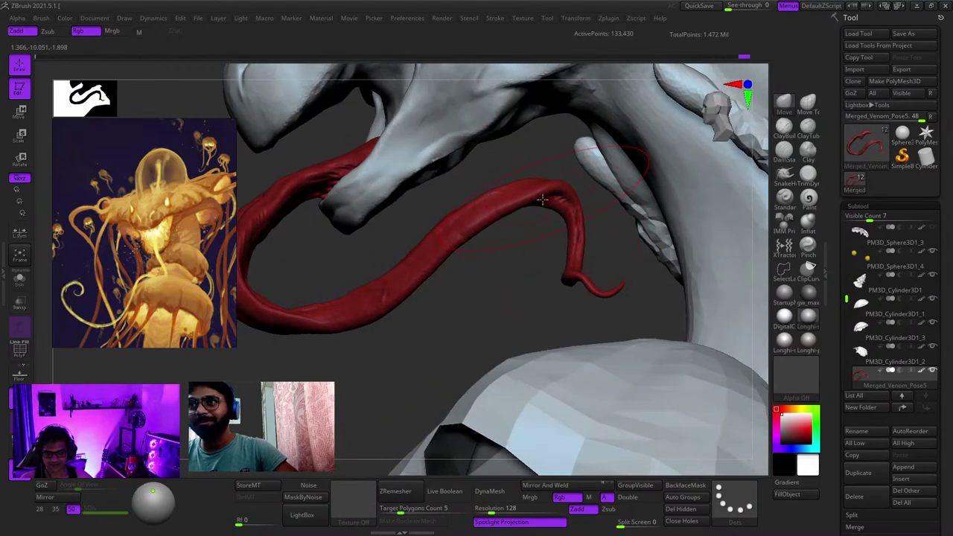
left_click_drag(543, 200, 549, 209)
Step: Sample the yellow of the creature's eye as the active colour
right_click_drag(557, 216, 517, 186, "ctrl")
right_click_drag(517, 186, 555, 209)
mouse_move(496, 204)
right_mouse_down("ctrl")
mouse_move(491, 242)
mouse_move(512, 240)
right_mouse_up("ctrl")
right_click_drag(511, 240, 551, 294, "ctrl")
right_click_drag(453, 140, 511, 230, "alt")
key("c")
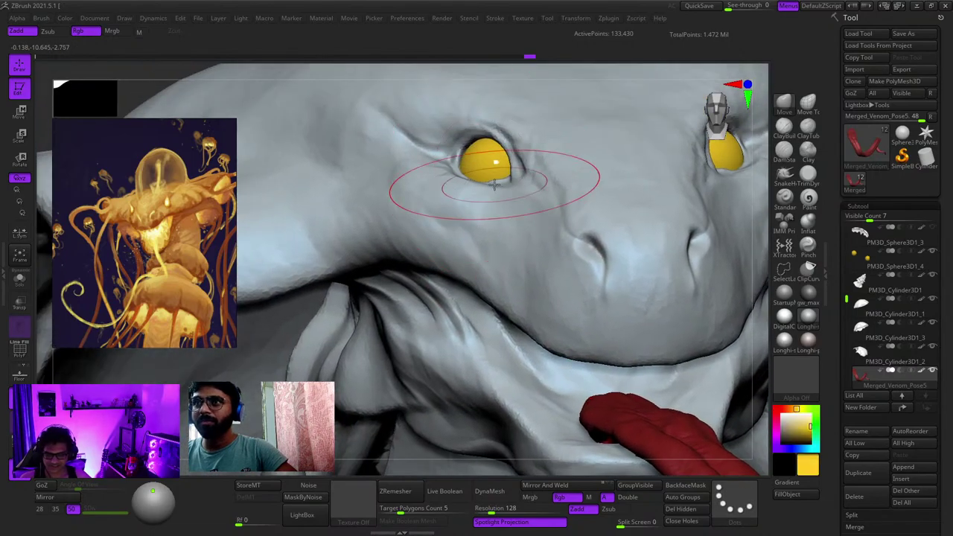
Step: Fill the whole tongue subtool with the sampled eye yellow in the Rgb channel
right_click_drag(601, 402, 486, 175, "alt")
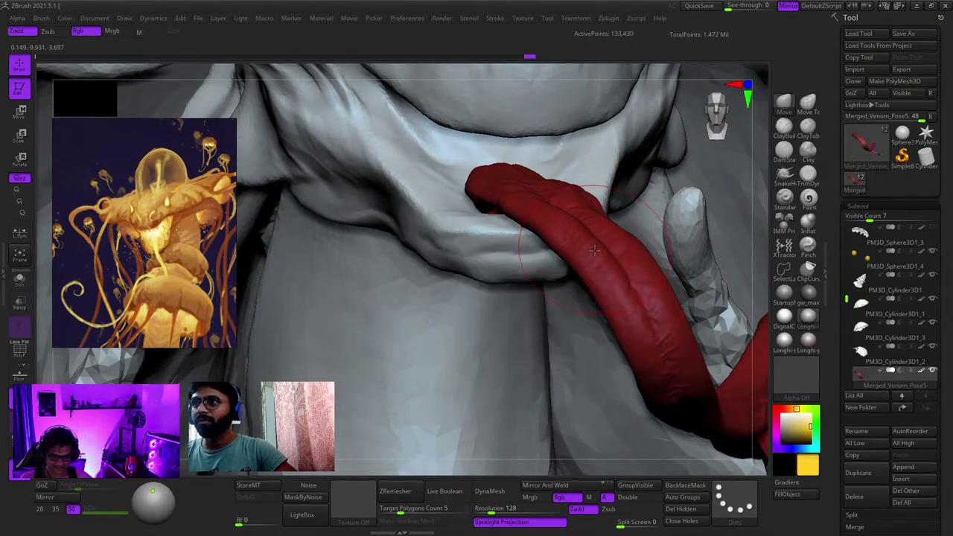
key("ctrl+f")
key("ctrl+z")
right_click_drag(673, 383, 577, 248, "alt")
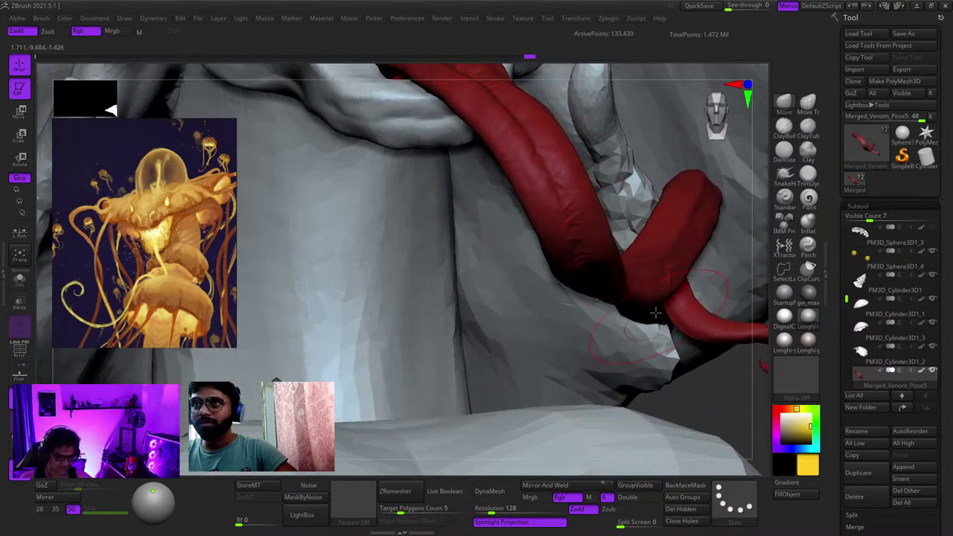
key("space")
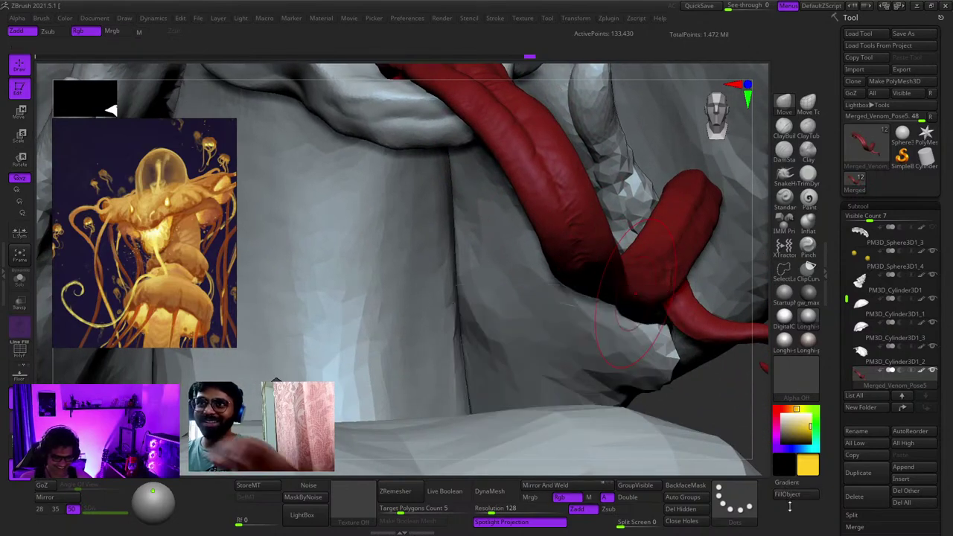
left_click(795, 494)
right_click_drag(587, 417, 534, 239, "ctrl")
mouse_move(534, 238)
right_mouse_down()
mouse_move(533, 278)
mouse_move(537, 236)
right_mouse_up()
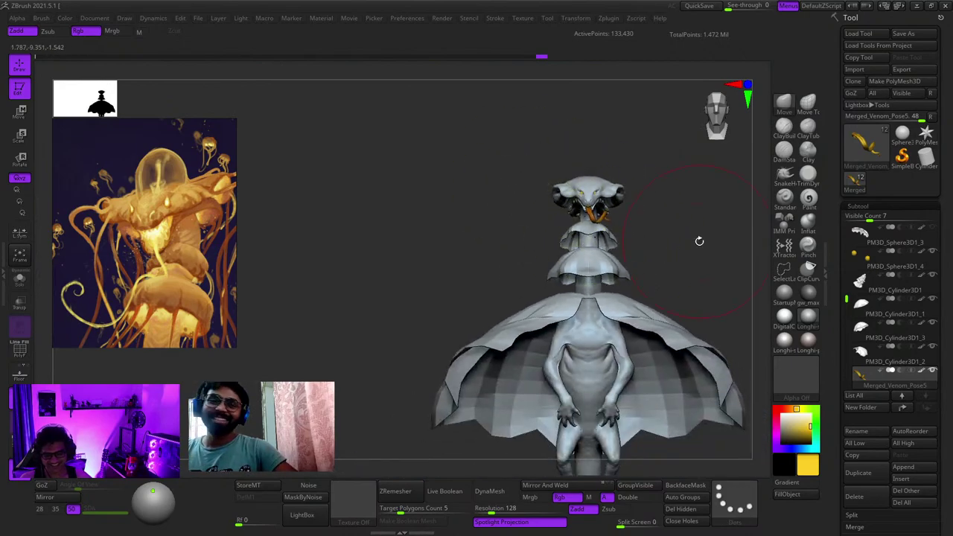
right_click_drag(700, 243, 625, 227)
right_click_drag(625, 227, 578, 238, "ctrl")
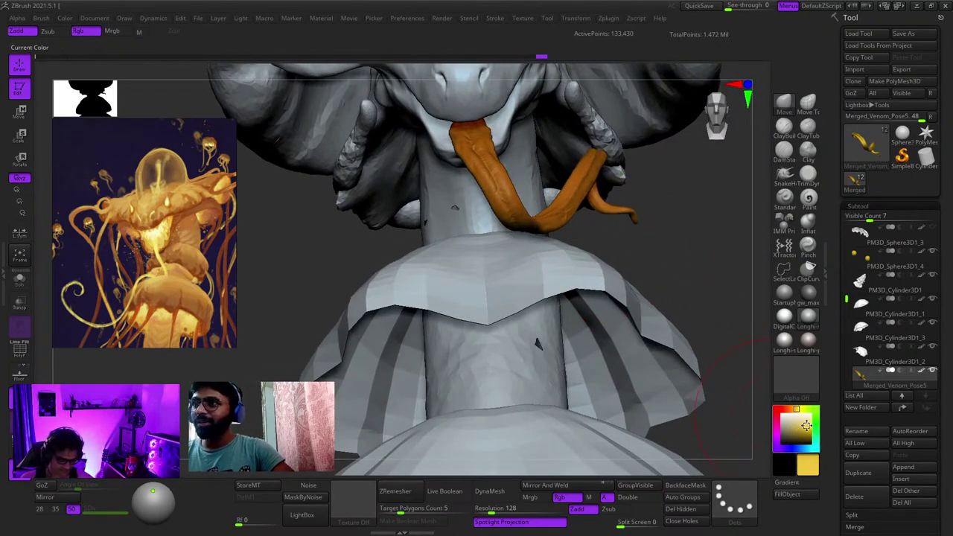
Step: Adjust the yellow slightly, switch to the Mrgb channel and fill the tongue with both colour and material
left_click_drag(806, 426, 809, 424)
left_click(794, 496)
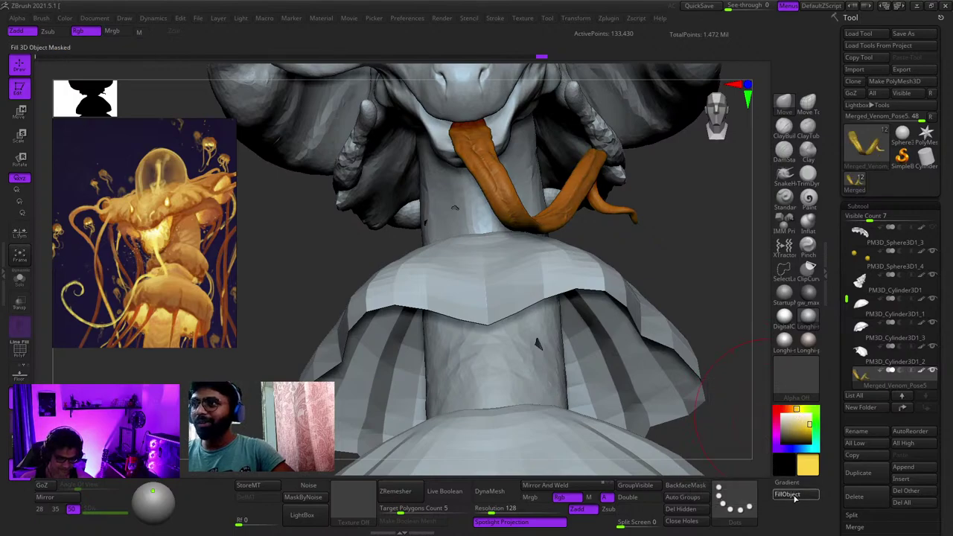
key("space")
left_click(647, 294)
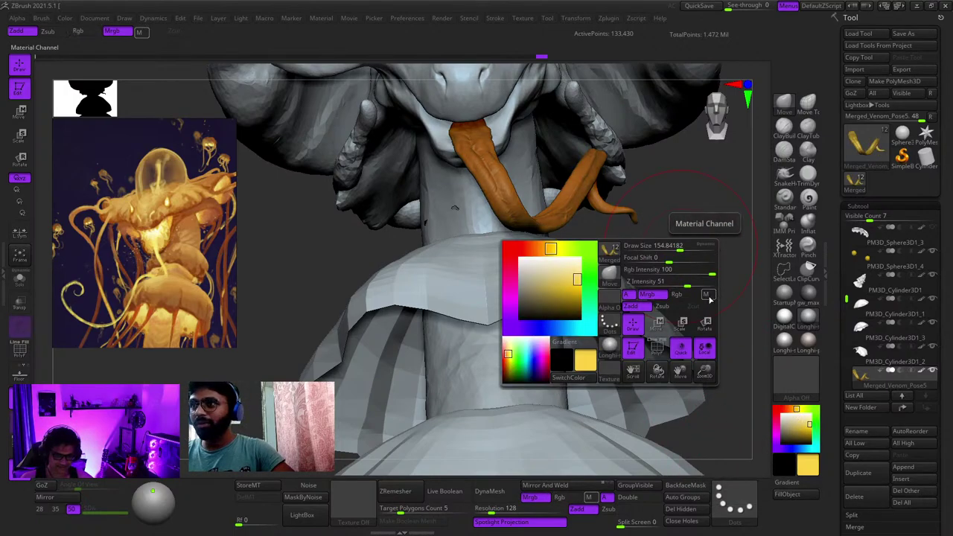
left_click(785, 495)
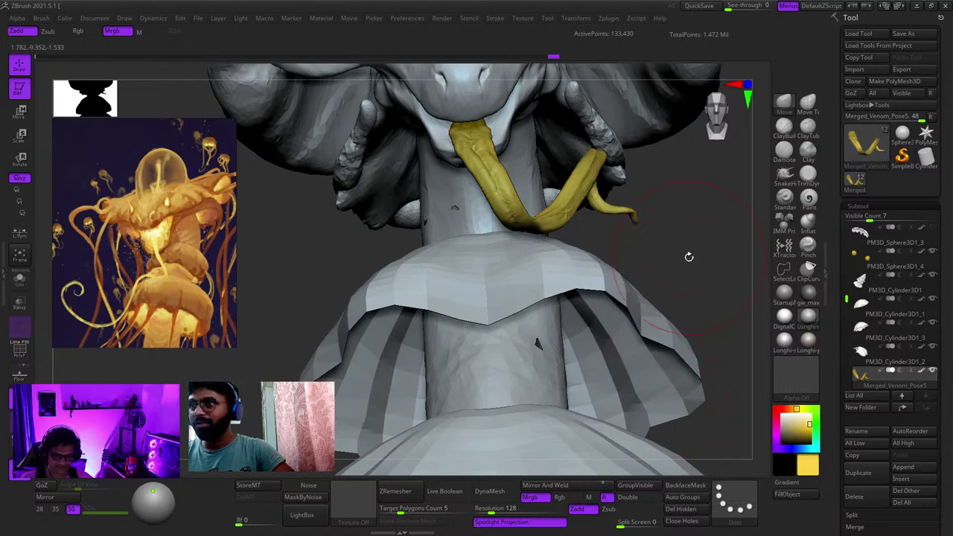
Step: Reselect the Longhi material and refill the tongue with it and the yellow
left_click_drag(687, 256, 700, 235)
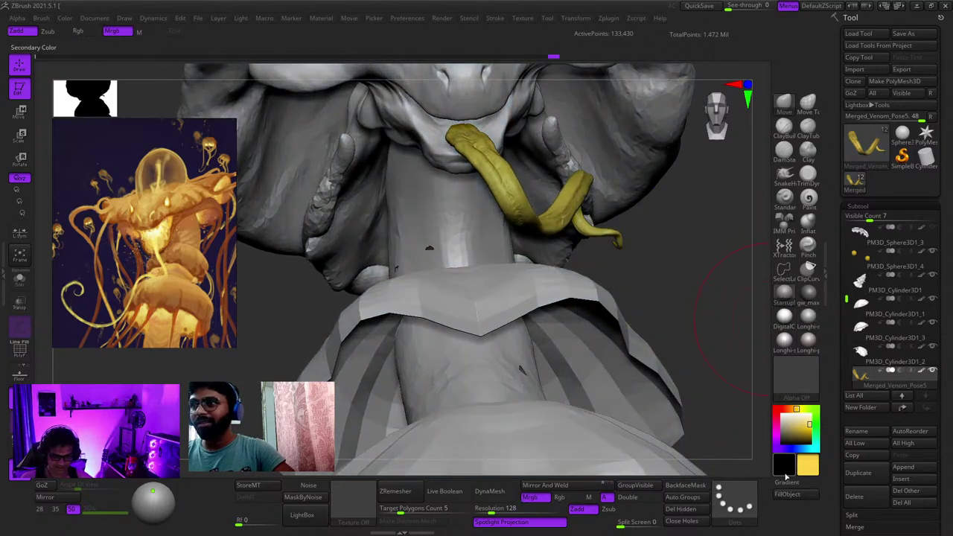
left_click(789, 497)
left_click(814, 317)
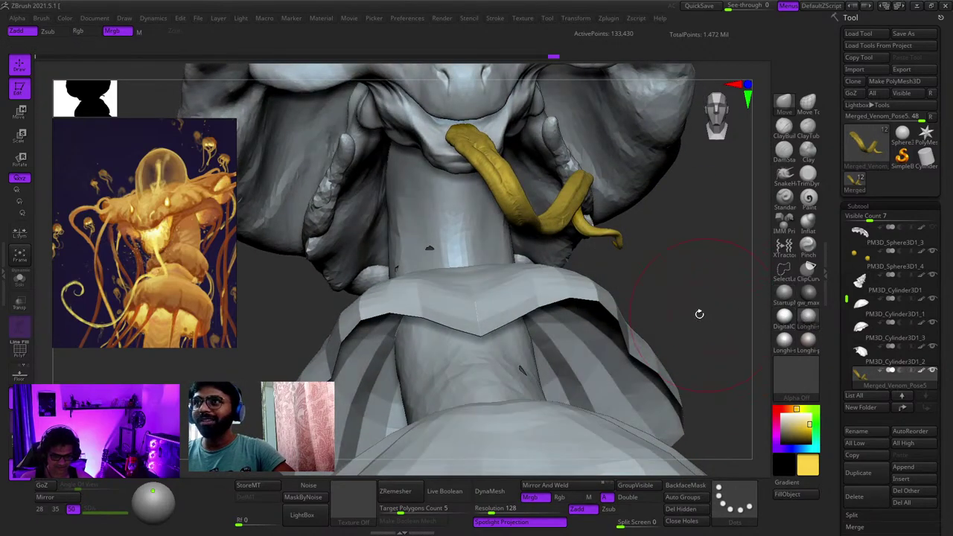
right_click_drag(697, 313, 690, 281, "ctrl")
left_click(791, 496)
mouse_move(665, 313)
right_mouse_down("ctrl")
mouse_move(652, 237)
mouse_move(668, 196)
mouse_move(680, 277)
mouse_move(697, 239)
right_mouse_up("ctrl")
right_click_drag(696, 240, 620, 328)
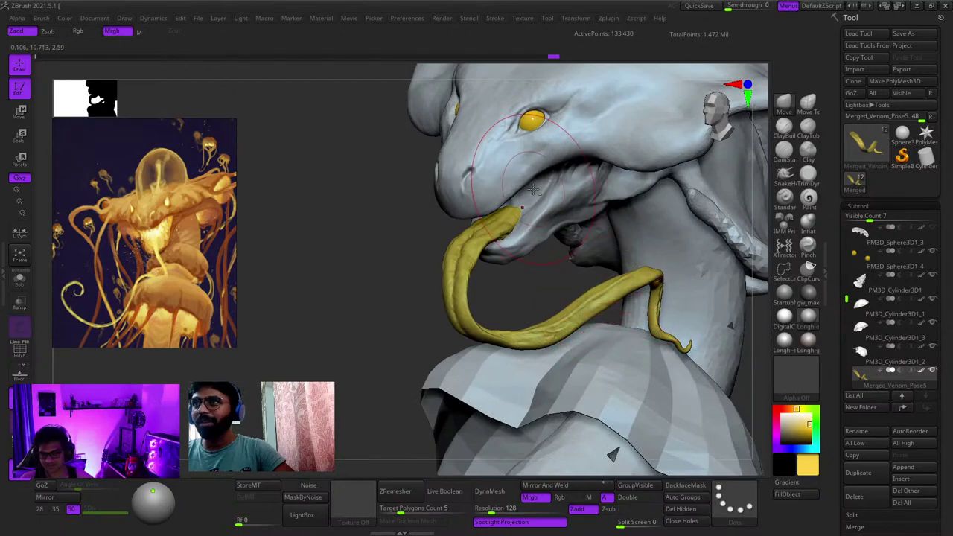
Step: Inspect the wireframes around the creature's mouth and on the tongue, leaving the tongue subtool selected
right_click_drag(533, 189, 549, 261, "ctrl")
right_click_drag(549, 262, 627, 238)
left_click(564, 217, "alt")
key("shift+f")
key("shift+f")
right_click_drag(611, 417, 514, 149, "alt")
left_click(531, 313, "alt")
key("shift+f")
key("shift+f")
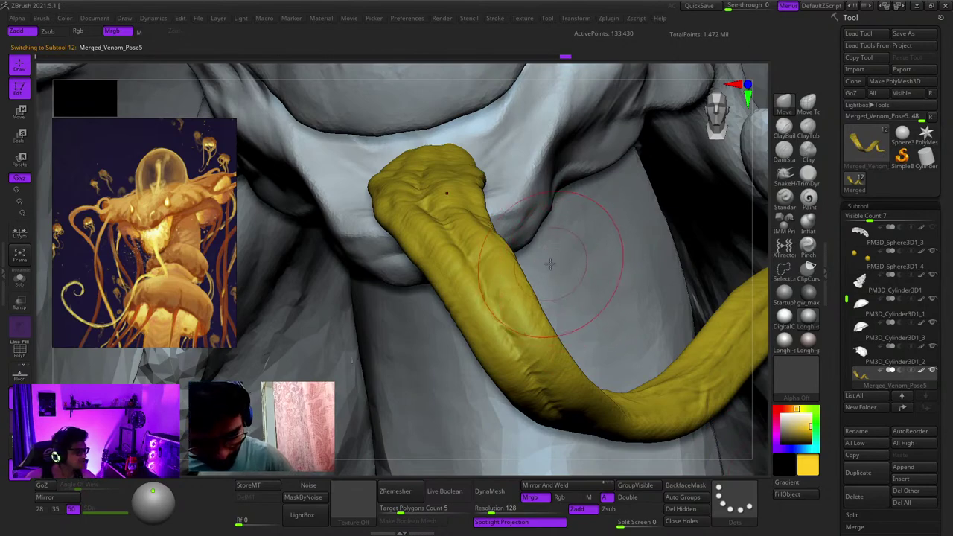
Step: Switch back to the Rgb channel and fill the tongue with the eye yellow
key("space")
left_click(536, 331)
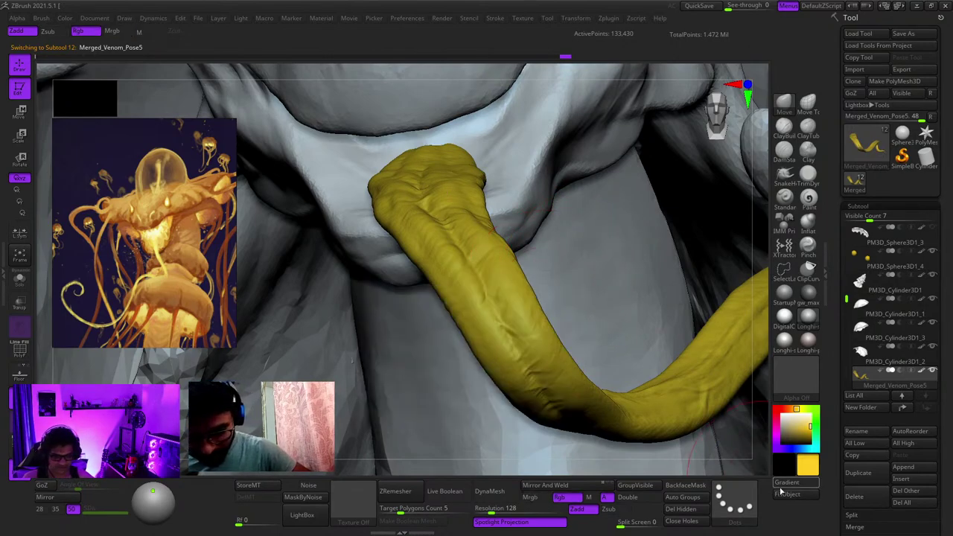
key("space")
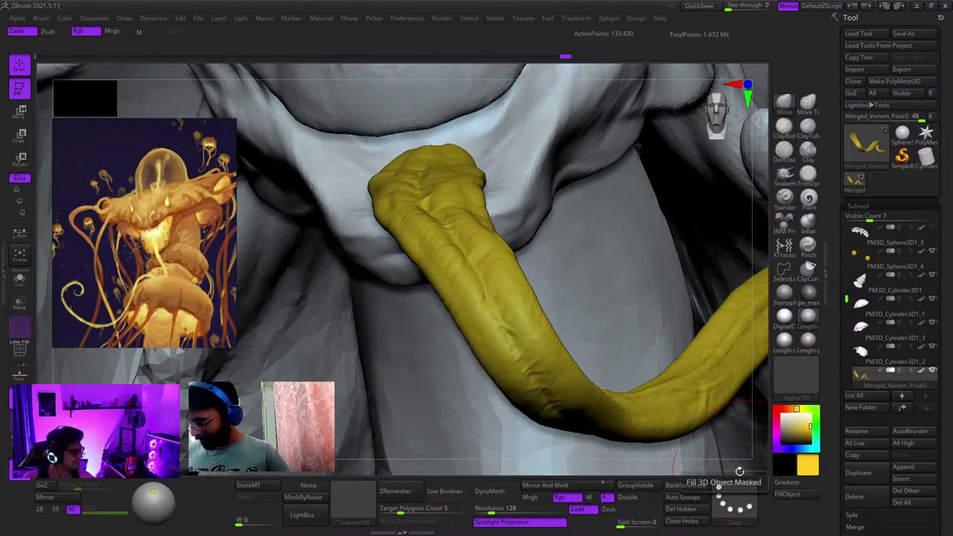
right_click_drag(737, 462, 559, 331, "ctrl")
key("shift+f")
key("shift+f")
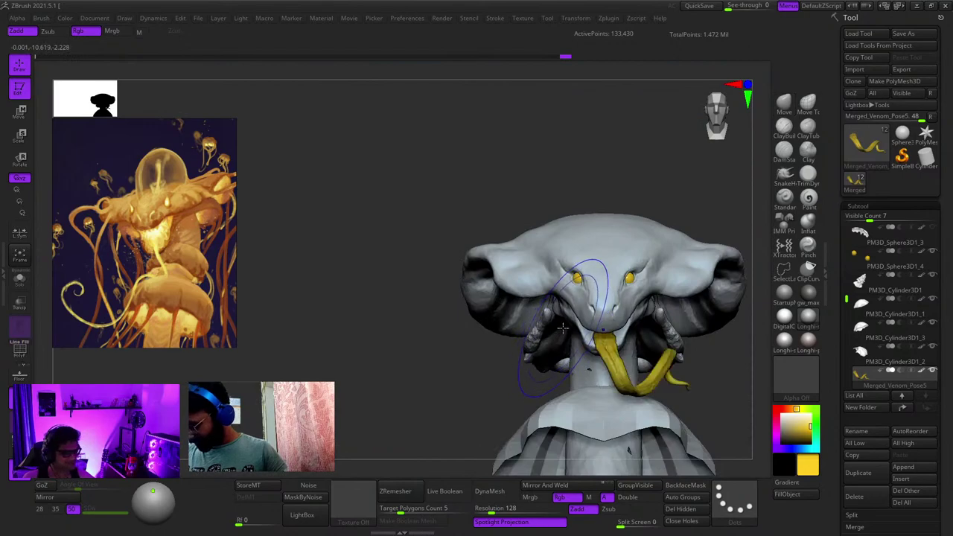
Step: Smooth the wrinkles along the tongue's rear arch and the section leading up to it
key("f")
key("f")
right_click_drag(494, 199, 576, 223)
mouse_move(577, 224)
right_mouse_down("ctrl")
mouse_move(545, 306)
mouse_move(574, 273)
mouse_move(567, 232)
right_mouse_up("ctrl")
left_click_drag(567, 233, 536, 215)
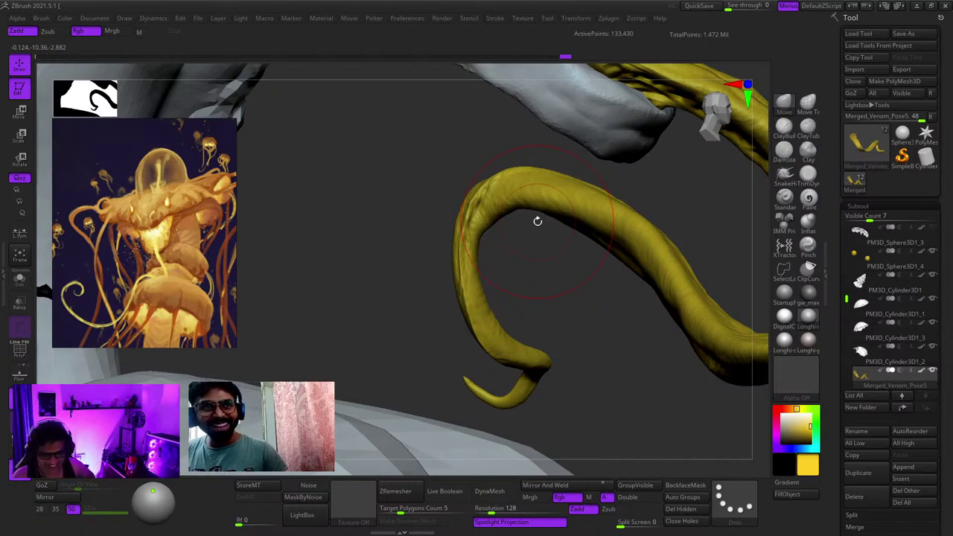
right_click_drag(478, 285, 491, 216)
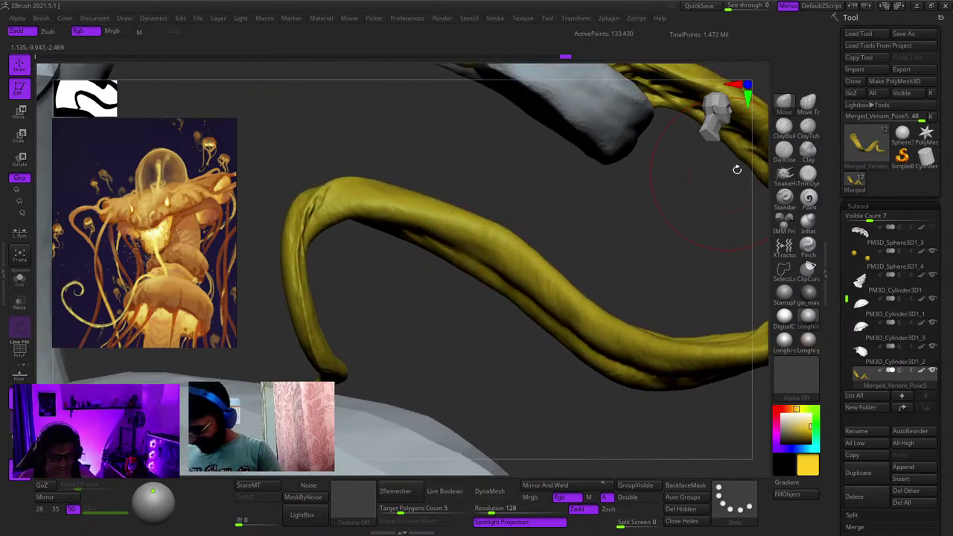
right_click_drag(496, 163, 623, 176, "alt")
right_click_drag(448, 305, 480, 216)
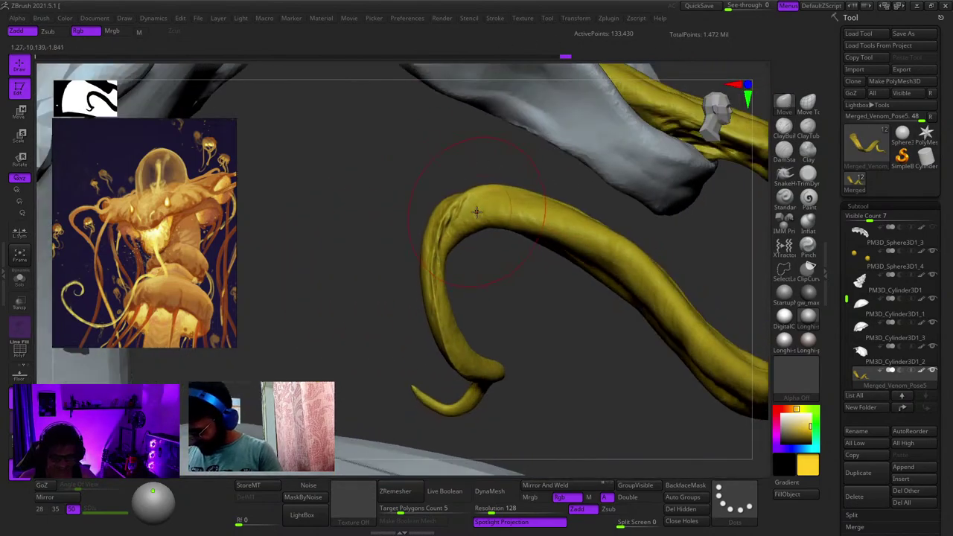
left_click_drag(464, 226, 479, 222)
right_click(448, 279)
mouse_move(476, 305)
right_mouse_down()
mouse_move(448, 278)
mouse_move(484, 287)
right_mouse_up()
left_click_drag(526, 242, 531, 231)
left_click_drag(617, 232, 593, 255)
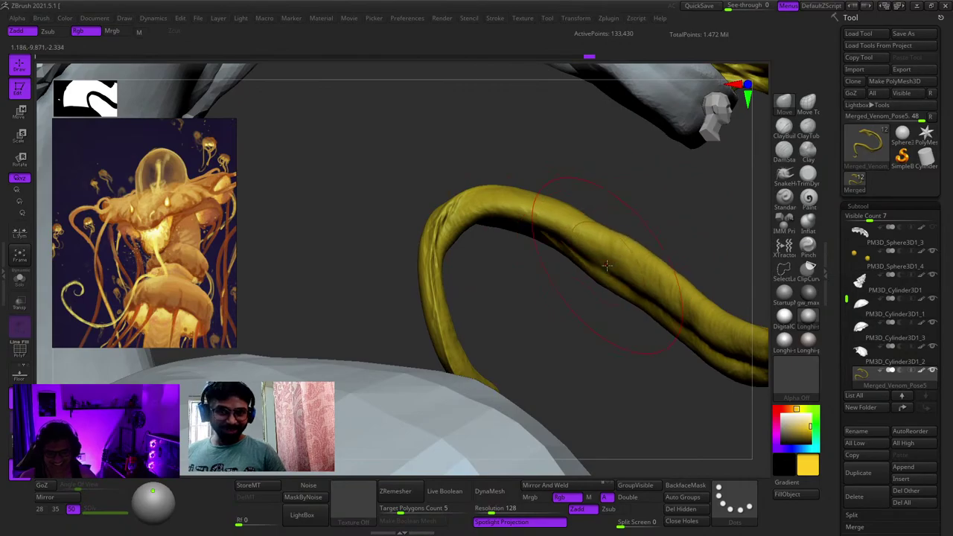
Step: Smooth the tongue's sharp rear bend and the thin stretch running down to its tip
right_click_drag(593, 260, 617, 171, "ctrl")
right_click_drag(670, 297, 619, 302)
mouse_move(619, 302)
right_mouse_down("ctrl")
mouse_move(622, 346)
mouse_move(606, 330)
mouse_move(644, 264)
mouse_move(617, 238)
mouse_move(602, 249)
mouse_move(576, 241)
mouse_move(617, 198)
mouse_move(569, 218)
right_mouse_up("ctrl")
right_click(617, 238)
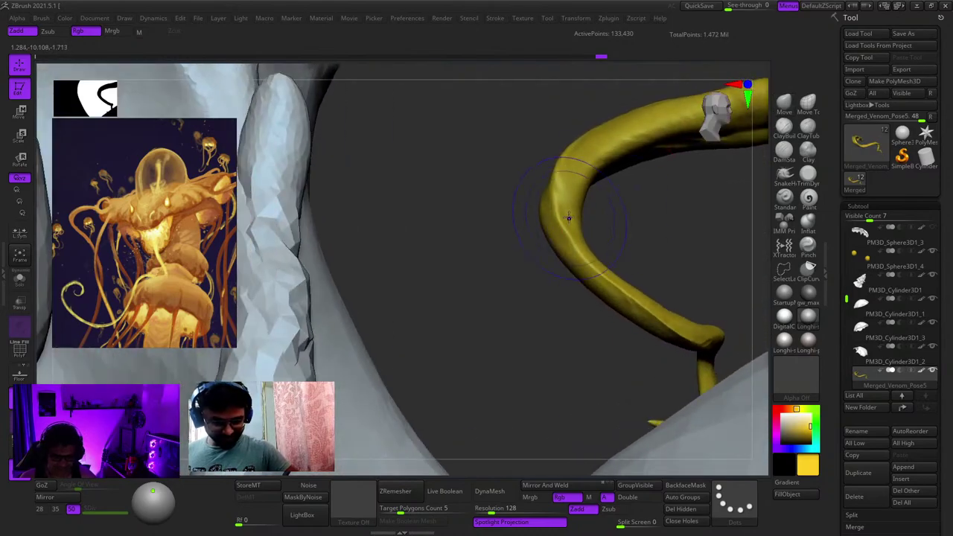
left_click_drag(675, 327, 679, 322)
mouse_move(679, 321)
right_mouse_down()
mouse_move(596, 223)
mouse_move(588, 275)
mouse_move(610, 279)
mouse_move(596, 211)
right_mouse_up()
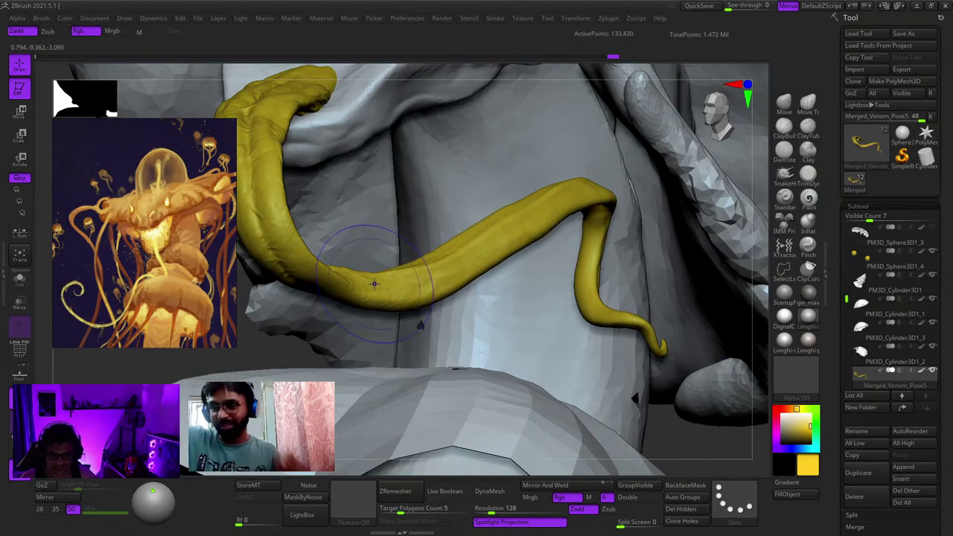
Step: Smooth the surface folds on the tongue's front curve and its base at the mouth opening
right_click_drag(374, 283, 533, 246)
right_click_drag(618, 202, 545, 272, "shift")
right_click_drag(569, 142, 547, 132)
right_click_drag(547, 132, 558, 201, "ctrl")
right_click_drag(595, 111, 604, 34, "alt")
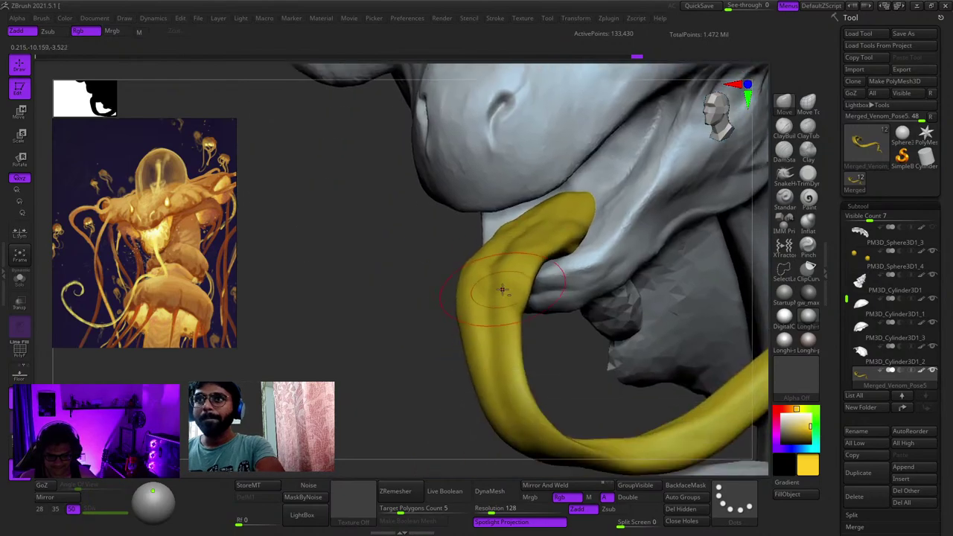
Step: Choose the SkinShade4 material, switch to the material-only channel and fill the tongue with it
left_click(787, 344)
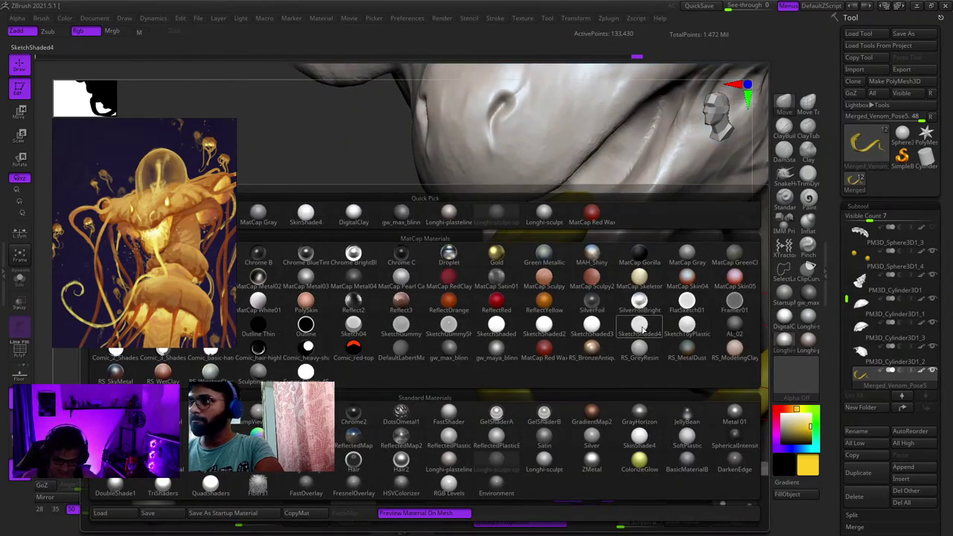
left_click(646, 442)
key("space")
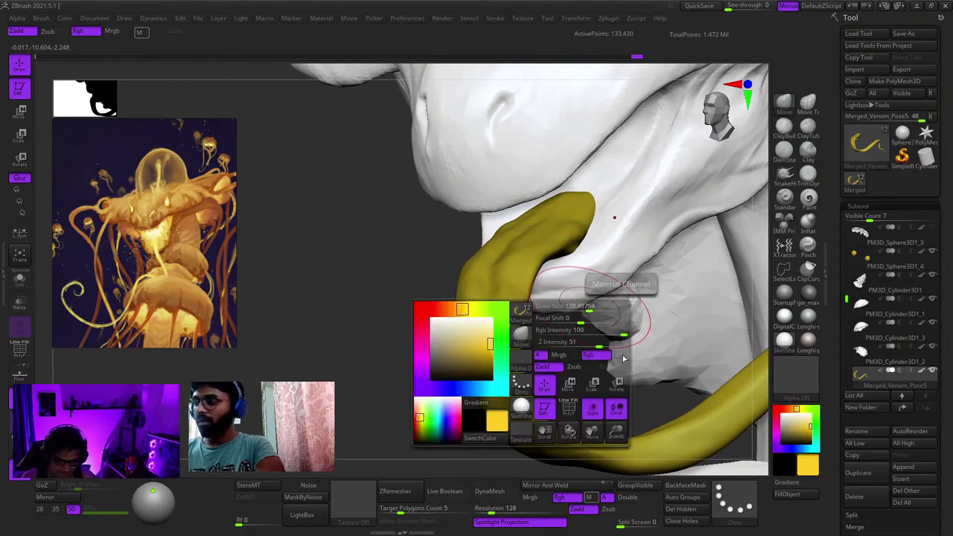
left_click(623, 357)
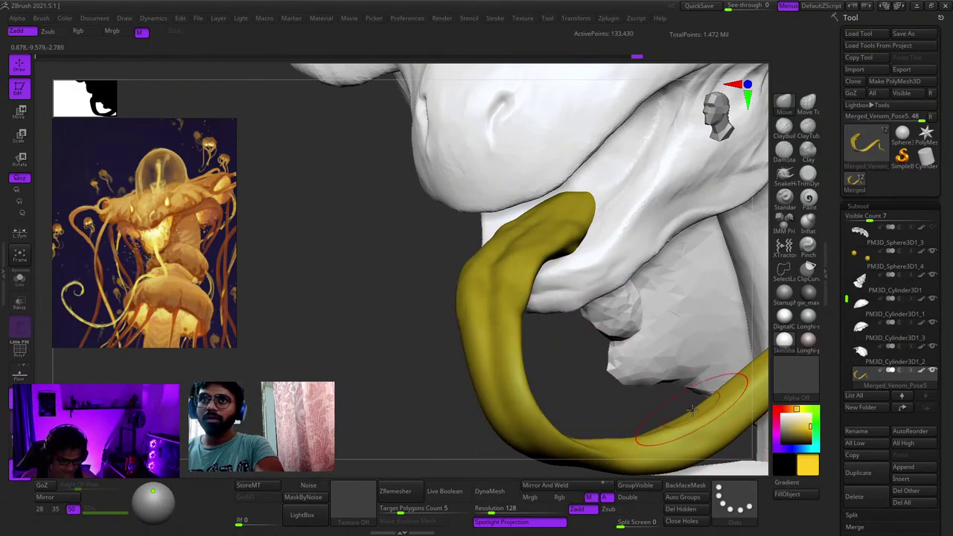
key("space")
left_click(792, 494)
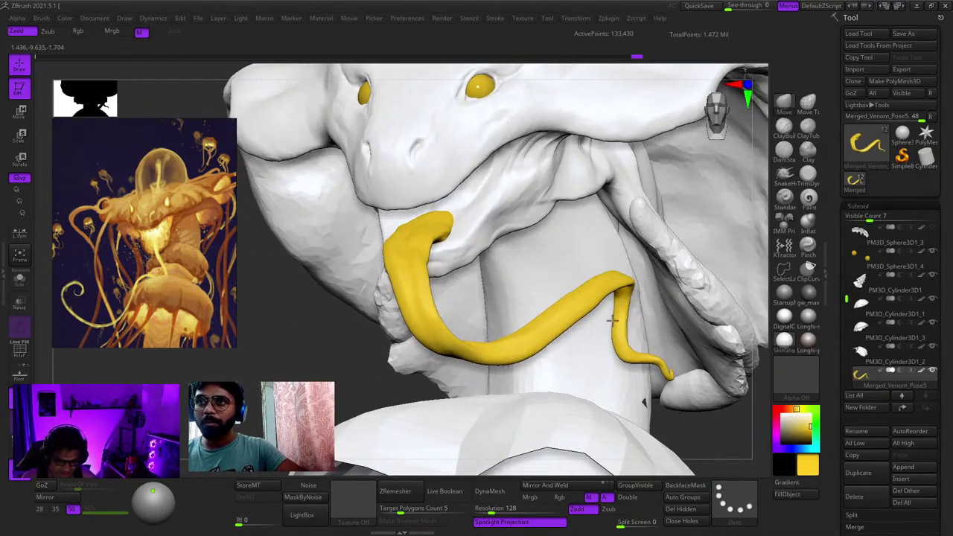
Step: Adjust the brush draw size, choose the ToyPlastic material and fill the tongue with it for a glossy finish
mouse_move(612, 320)
right_mouse_down()
mouse_move(527, 255)
mouse_move(514, 356)
right_mouse_up()
key("space")
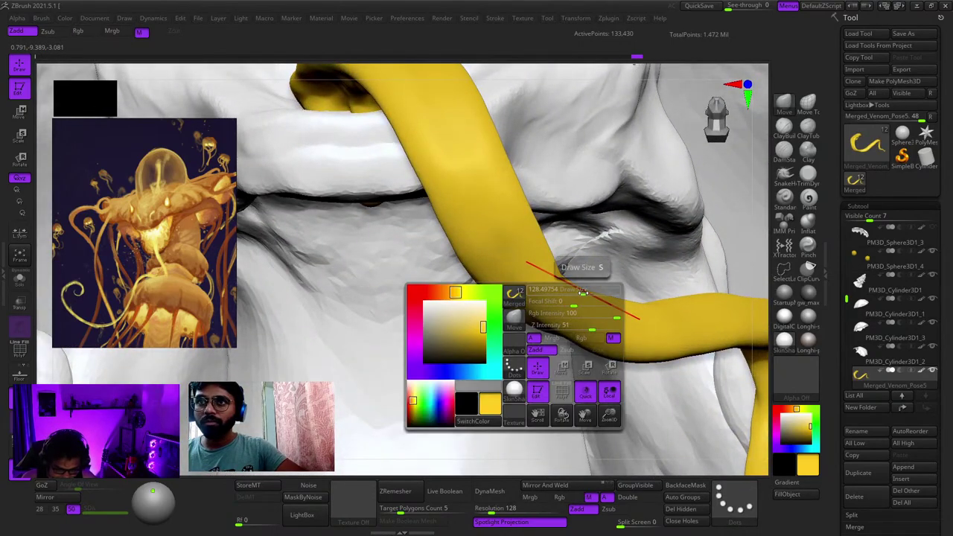
left_click_drag(582, 292, 594, 273)
left_click(782, 346)
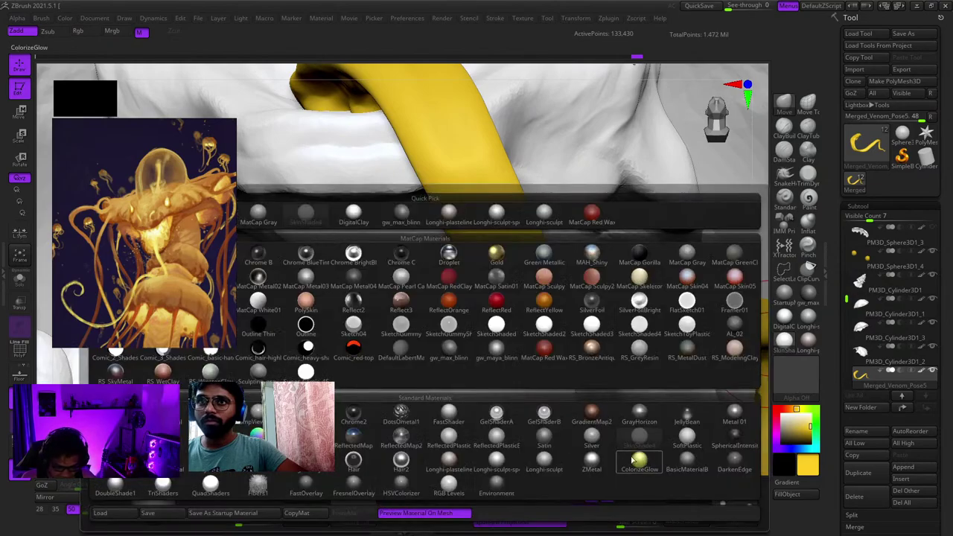
left_click(115, 460)
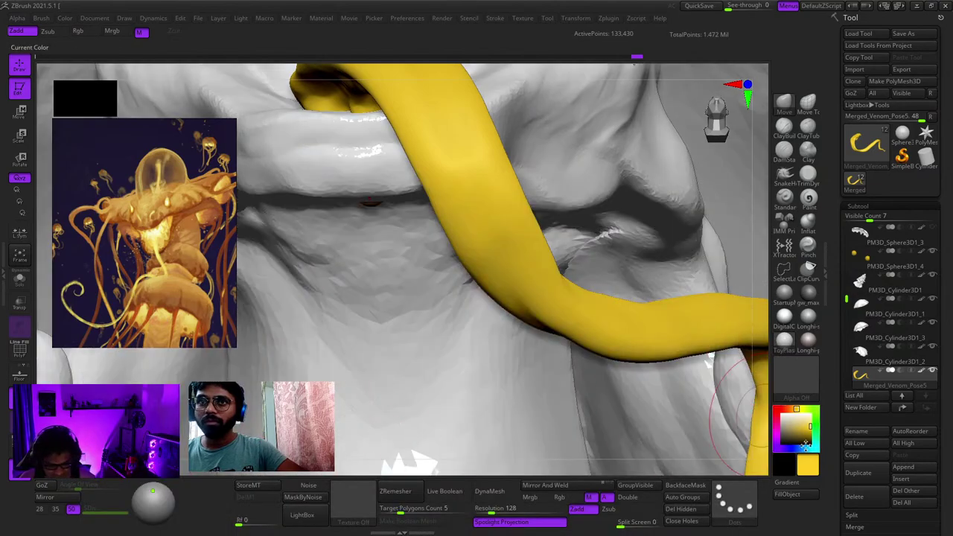
left_click(794, 496)
right_click_drag(666, 387, 677, 297, "ctrl")
right_click_drag(678, 298, 677, 246, "ctrl")
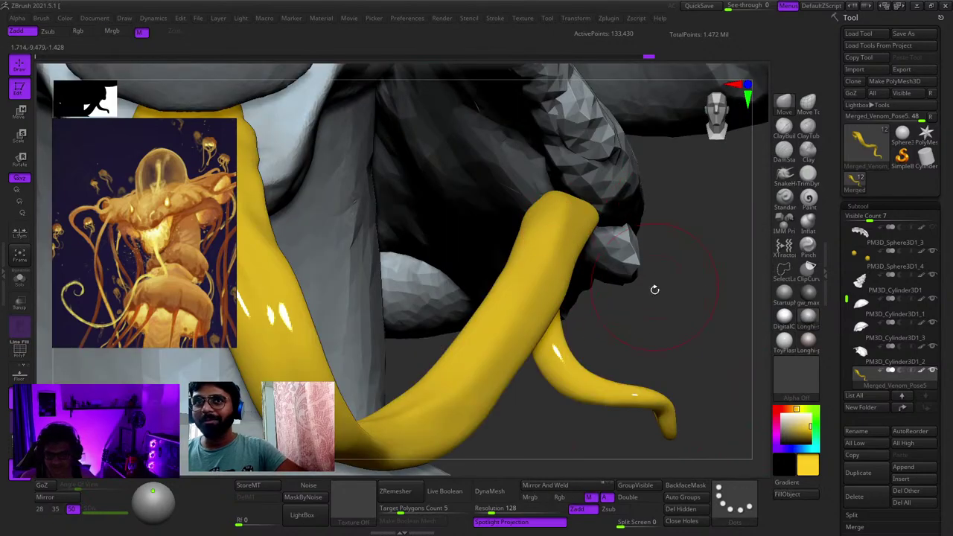
right_click_drag(654, 290, 522, 233, "ctrl")
Step: Select the JellyFish Creature_v4 subtool and paint the inside of the mouth yellow with the Paint brush
left_click(805, 199)
left_click(557, 253, "alt")
right_click_drag(512, 227, 488, 231)
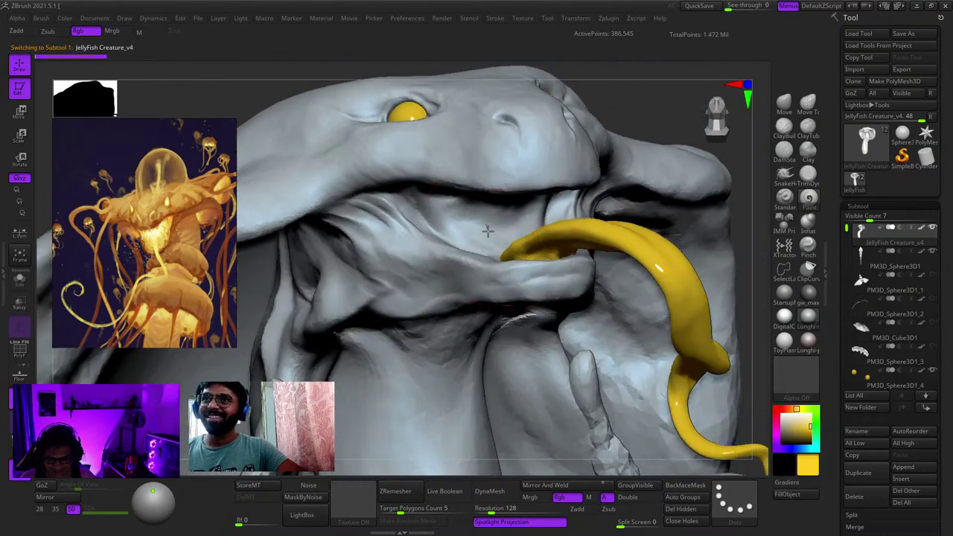
left_click_drag(464, 201, 417, 216)
mouse_move(417, 215)
right_mouse_down()
mouse_move(435, 230)
mouse_move(417, 297)
mouse_move(523, 306)
mouse_move(504, 323)
mouse_move(508, 353)
mouse_move(454, 338)
right_mouse_up()
left_click_drag(561, 228, 554, 242)
mouse_move(554, 242)
right_mouse_down()
mouse_move(607, 257)
mouse_move(555, 294)
right_mouse_up()
right_click_drag(555, 294, 500, 294)
right_click_drag(616, 209, 543, 238)
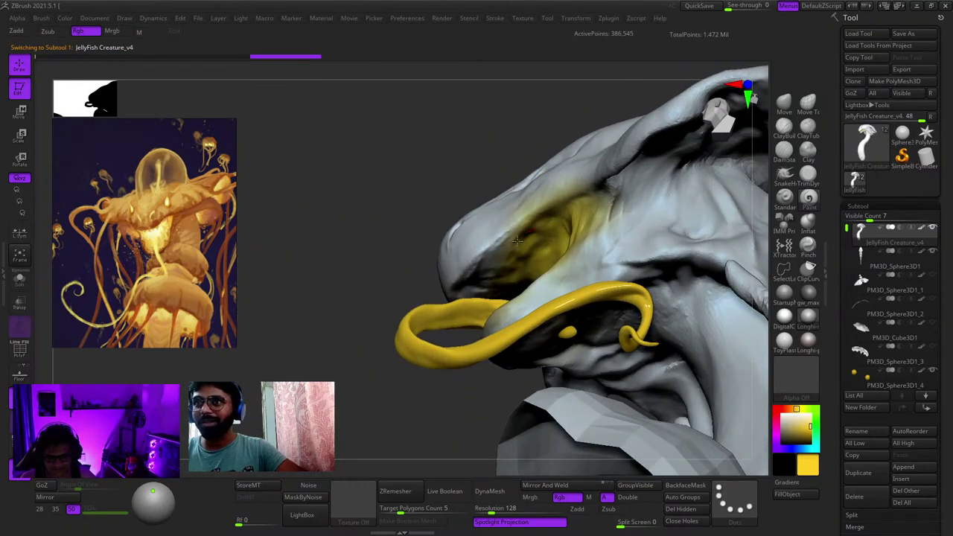
left_click_drag(485, 261, 489, 265)
mouse_move(488, 265)
right_mouse_down("ctrl")
mouse_move(491, 232)
mouse_move(515, 229)
right_mouse_up("ctrl")
Step: Sample the body's white and paint over the stray yellow on the snout and around the upper lip
key("c")
right_click_drag(515, 230, 519, 266, "ctrl")
mouse_move(480, 208)
left_mouse_down()
mouse_move(451, 213)
mouse_move(411, 251)
left_mouse_up()
right_click_drag(410, 252, 592, 242, "alt")
left_click_drag(550, 249, 503, 262)
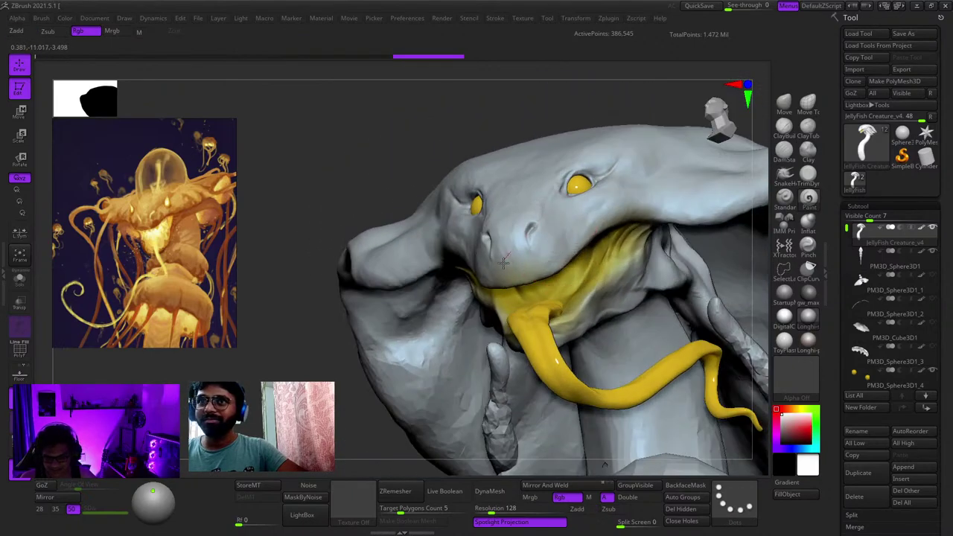
left_click_drag(624, 193, 659, 208)
right_click_drag(641, 229, 618, 168, "alt")
right_click_drag(634, 136, 617, 218)
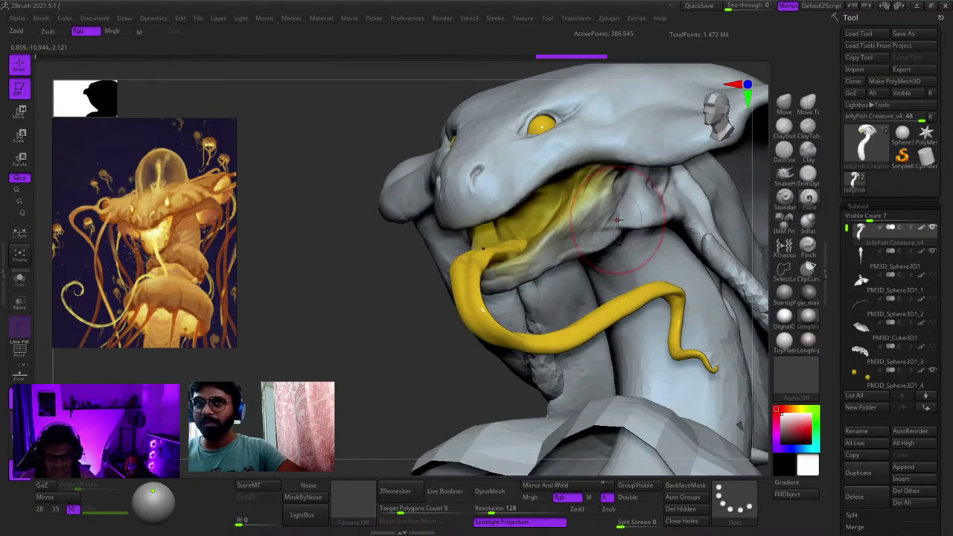
Step: Paint white over the yellow spill along the lower jaw's outer edge near the tongue's base
left_click_drag(499, 294, 491, 290)
mouse_move(492, 292)
right_mouse_down("ctrl")
mouse_move(487, 254)
mouse_move(514, 282)
right_mouse_up("ctrl")
right_click_drag(512, 283, 494, 203, "ctrl")
right_click_drag(608, 298, 599, 242)
right_click_drag(527, 230, 537, 284, "ctrl")
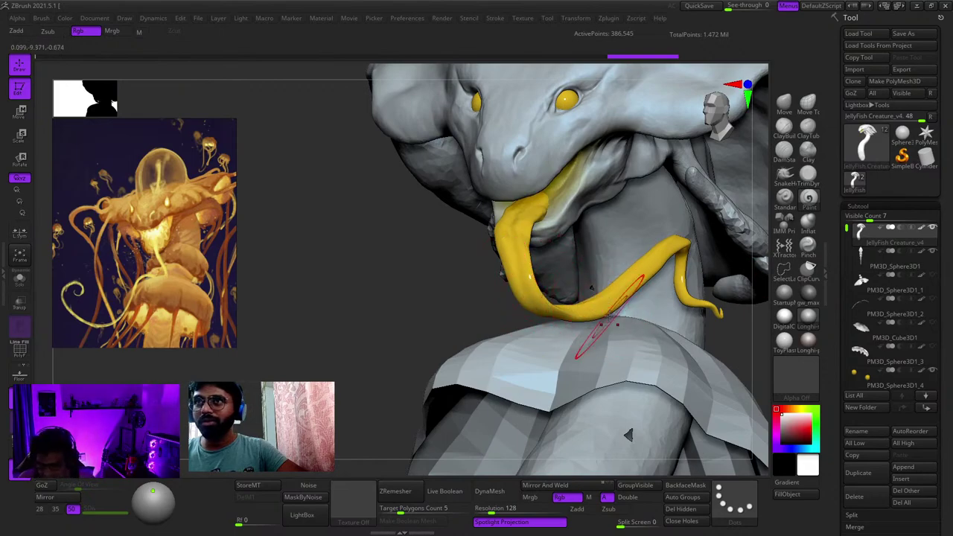
Step: Choose an orange paint colour for the jellyfish creature's head
right_click_drag(598, 281, 620, 289, "ctrl")
right_click_drag(619, 288, 531, 272)
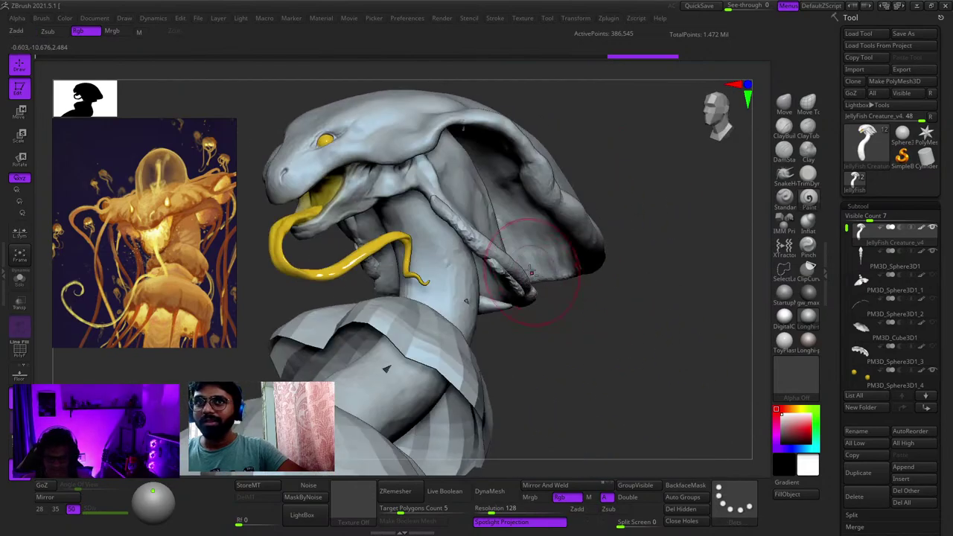
mouse_move(362, 144)
right_mouse_down("alt")
mouse_move(503, 122)
mouse_move(571, 213)
mouse_move(563, 193)
mouse_move(522, 202)
mouse_move(552, 181)
right_mouse_up("alt")
right_click_drag(552, 181, 556, 230, "ctrl")
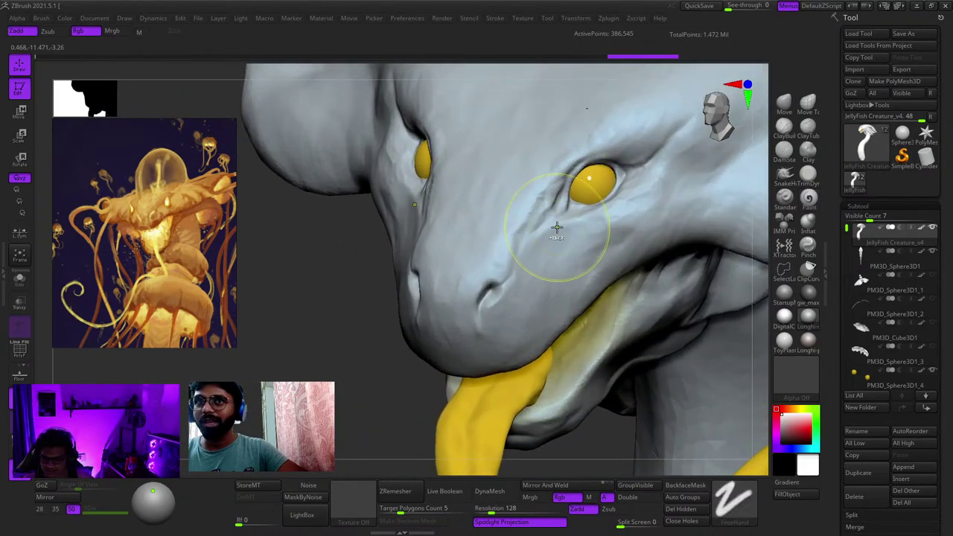
left_click(788, 408)
left_click_drag(791, 412, 790, 410)
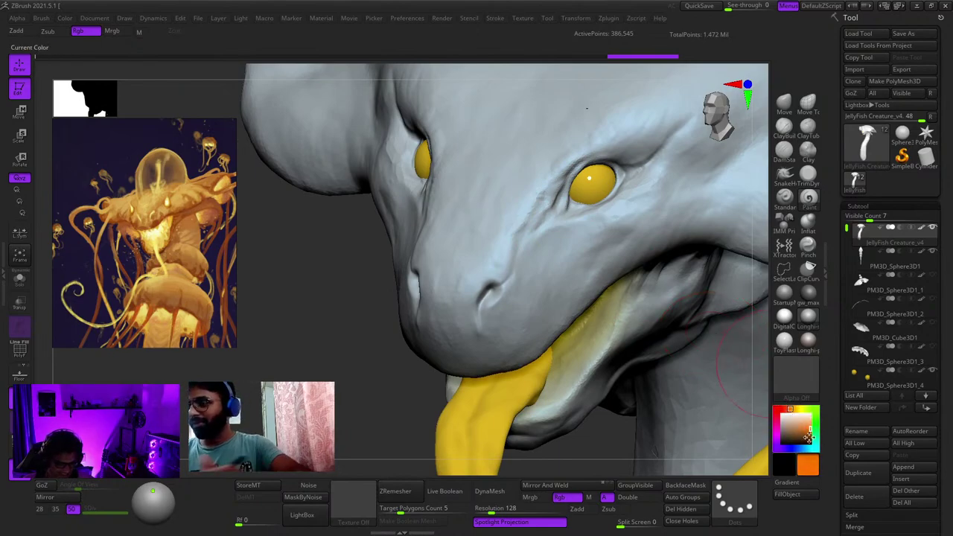
left_click(805, 427)
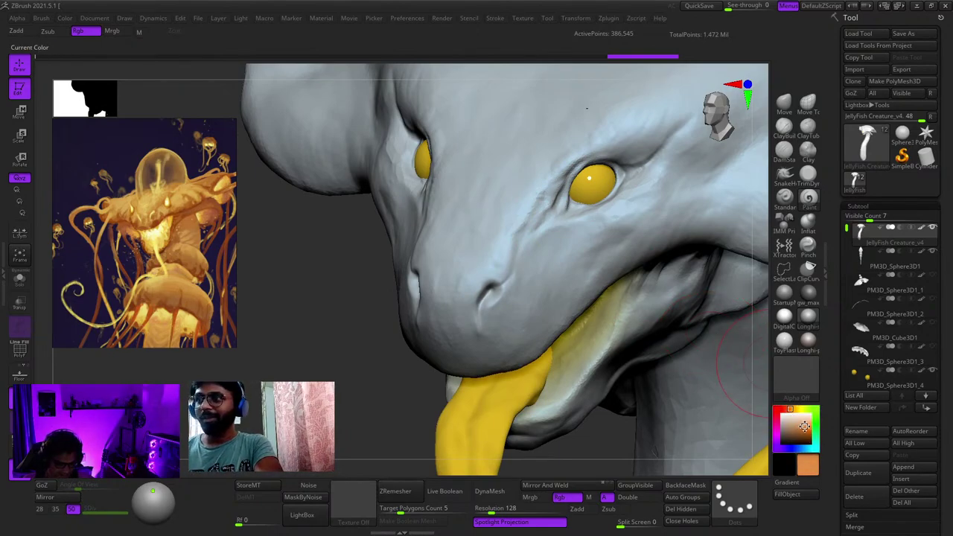
left_click(805, 428)
Step: Adjust the brush draw size and paint orange over the creature's snout and the face around its eyes
right_click_drag(655, 267, 645, 207, "ctrl")
key("space")
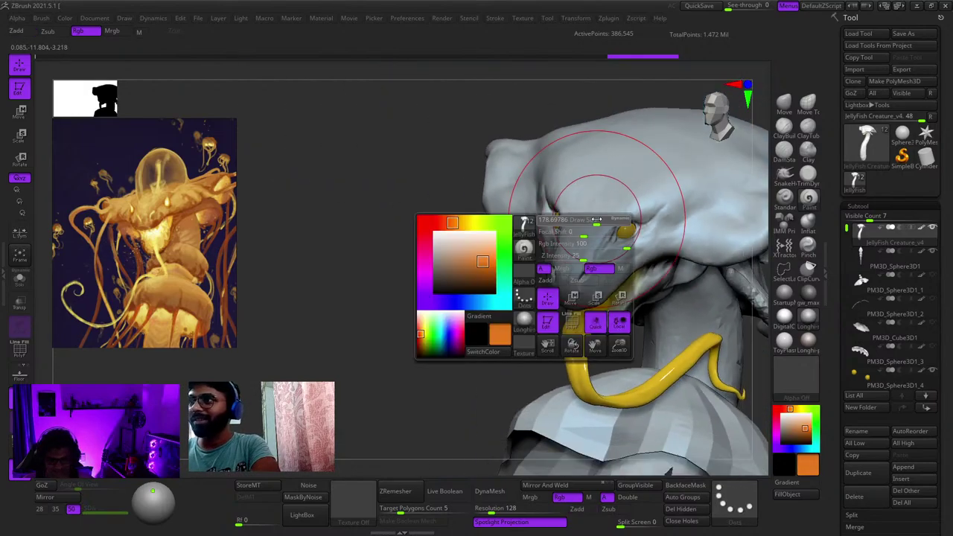
left_click_drag(619, 197, 602, 240)
right_click_drag(614, 252, 541, 266, "alt")
key("space")
mouse_move(547, 257)
left_mouse_down()
mouse_move(571, 254)
mouse_move(555, 253)
left_mouse_up()
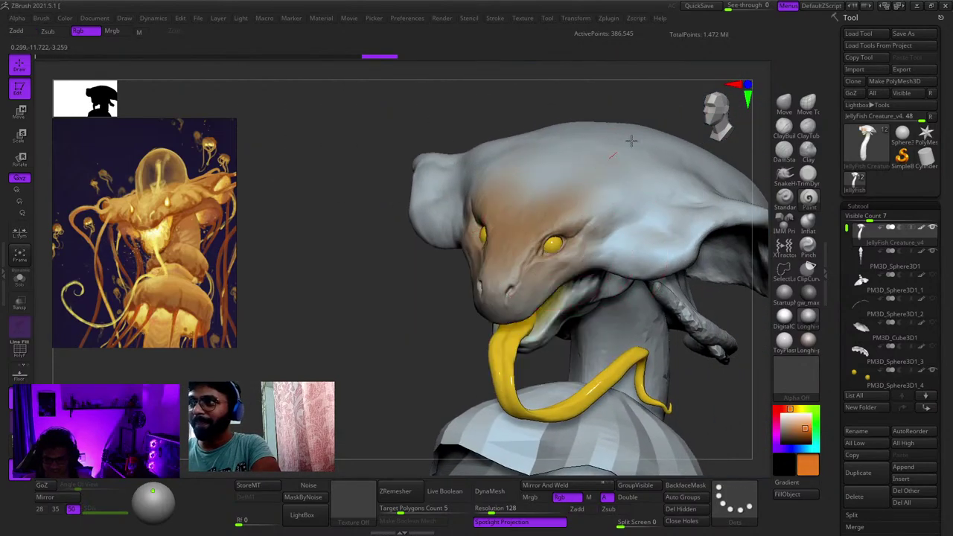
Step: Extend the orange paint from the forehead across the hood and along the lower jaw
mouse_move(630, 140)
left_mouse_down()
mouse_move(666, 212)
mouse_move(660, 225)
left_mouse_up()
key("space")
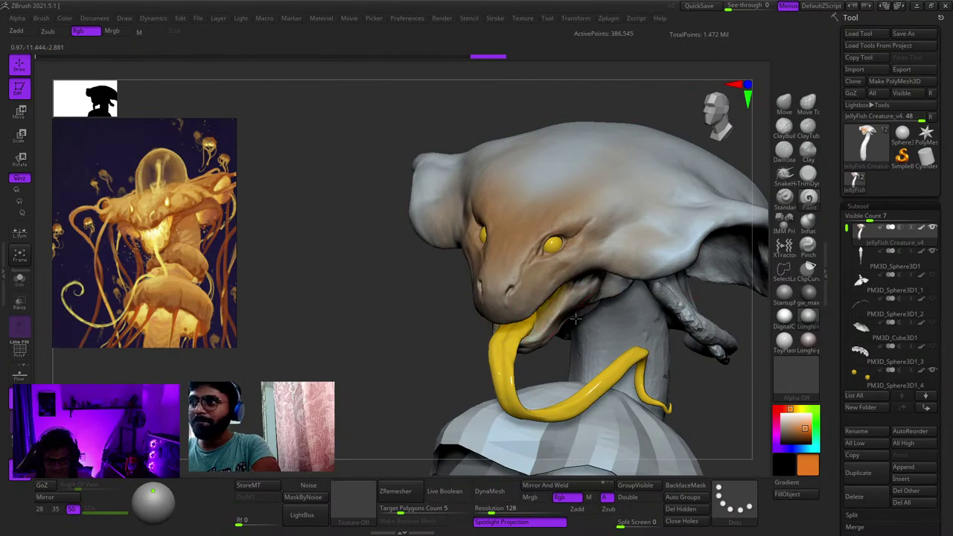
right_click_drag(575, 318, 585, 245)
left_click_drag(590, 312, 594, 223)
Step: Resize the brush and paint orange over the top and sides of the hood
right_click_drag(593, 214, 595, 357, "alt")
key("space")
mouse_move(581, 277)
left_mouse_down()
mouse_move(593, 277)
mouse_move(555, 228)
left_mouse_up()
mouse_move(555, 227)
right_mouse_down("ctrl")
mouse_move(569, 160)
mouse_move(586, 236)
mouse_move(582, 342)
right_mouse_up("ctrl")
mouse_move(554, 216)
left_mouse_down()
mouse_move(570, 230)
mouse_move(497, 198)
left_mouse_up()
right_click_drag(570, 216, 593, 295, "ctrl")
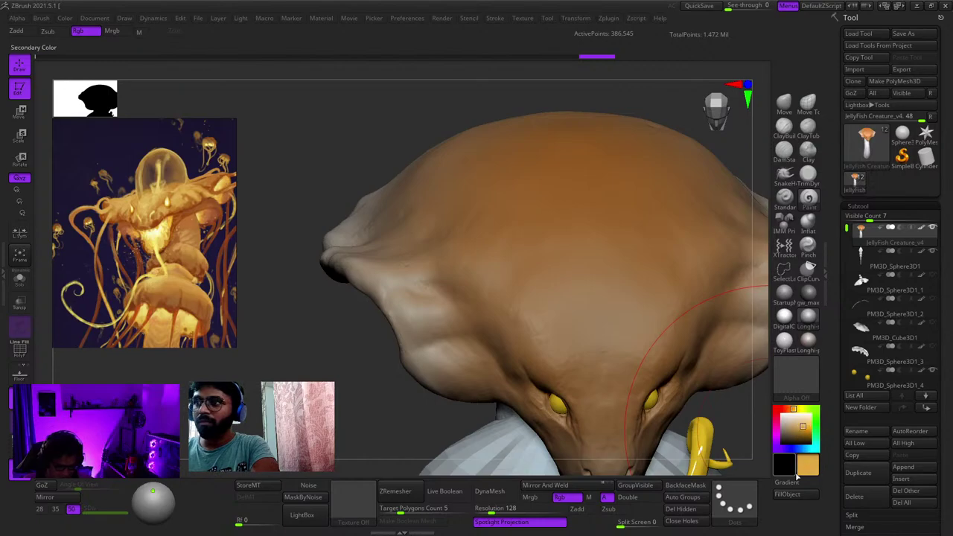
Step: Try a solid golden-yellow fill on the JellyFish Creature_v4 subtool and inspect it from the front
left_click(790, 498)
right_click_drag(749, 404, 588, 231, "ctrl")
right_click_drag(588, 230, 621, 294, "ctrl")
right_click_drag(620, 295, 581, 266)
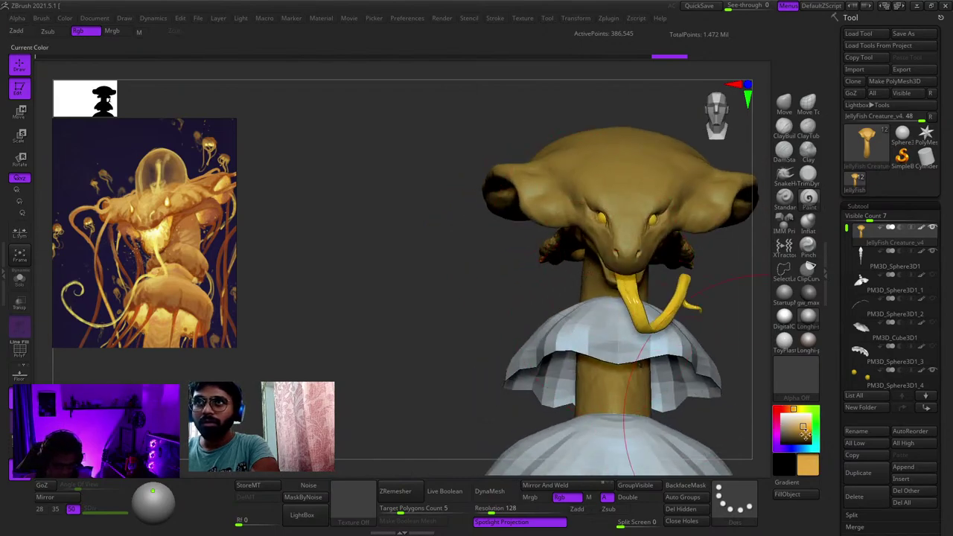
Step: Try an orange fill on the head and neck subtool, followed by a lighter tone
left_click(788, 409)
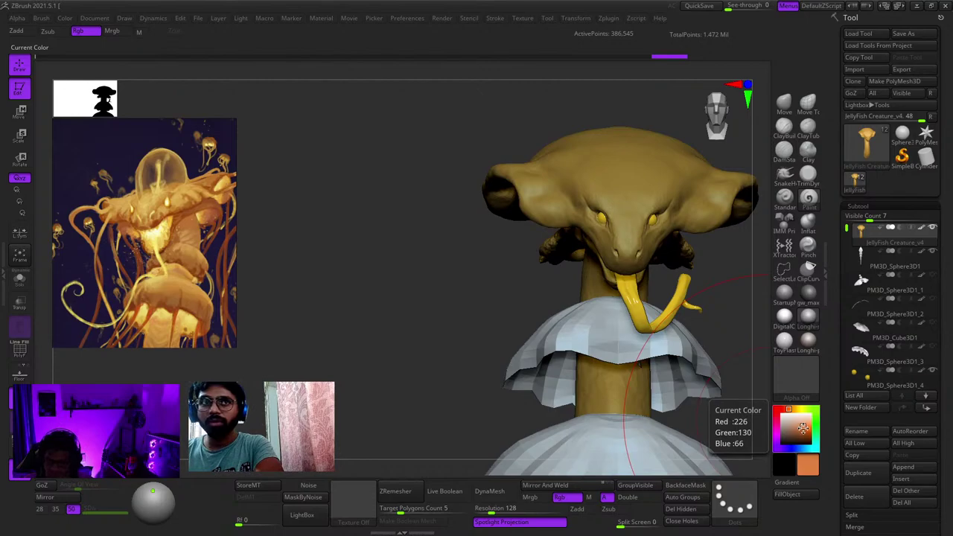
left_click_drag(801, 422, 800, 427)
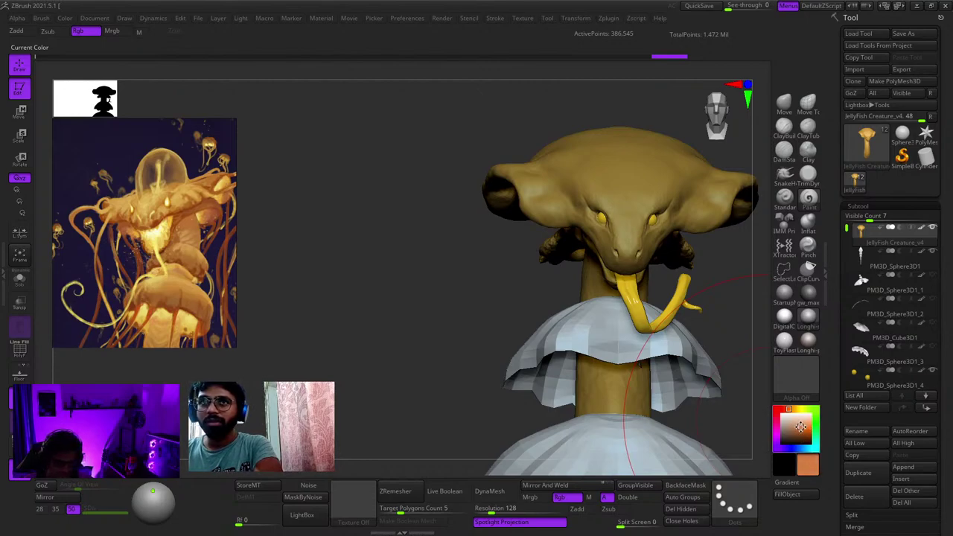
left_click(793, 495)
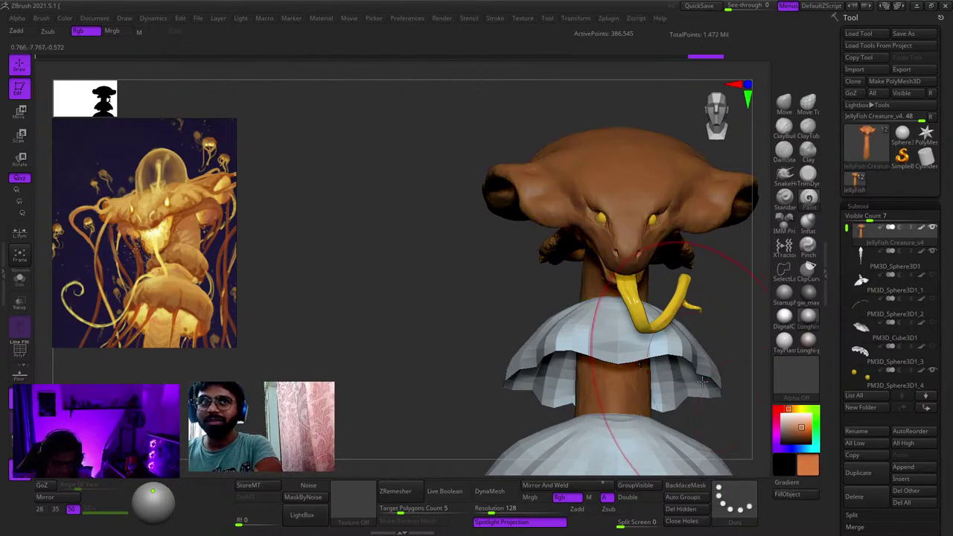
left_click(805, 423)
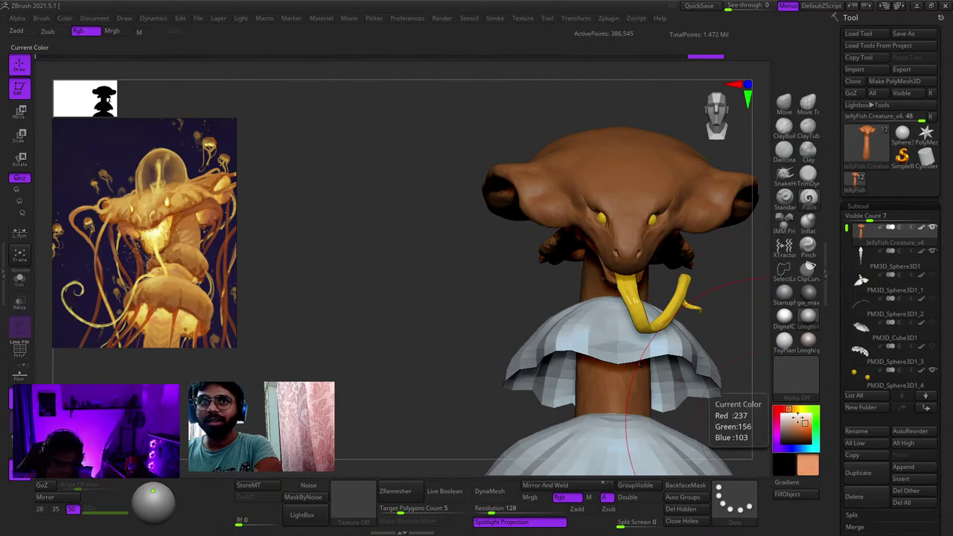
left_click(797, 495)
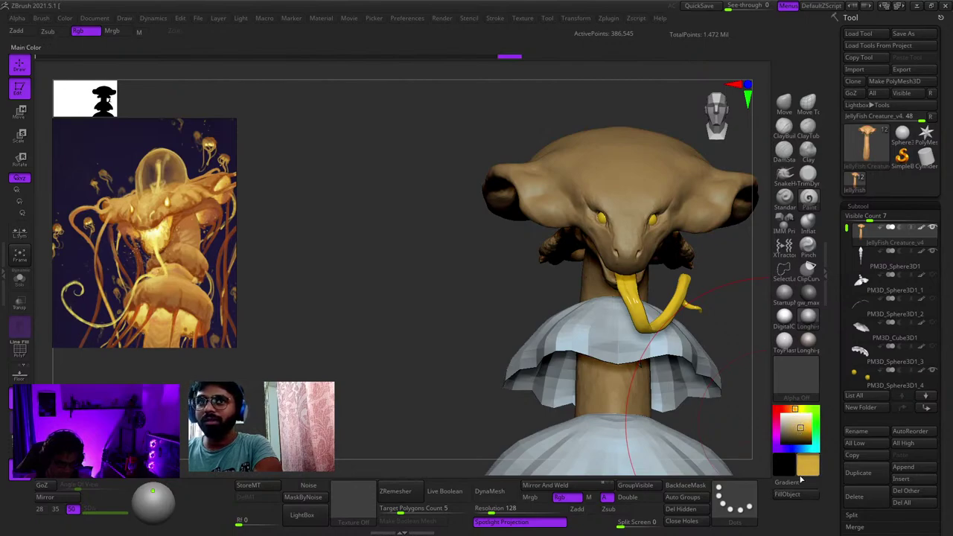
Step: Test golden, amber and muted tan fills on the head and neck and compare them with the reference image
left_click(798, 482)
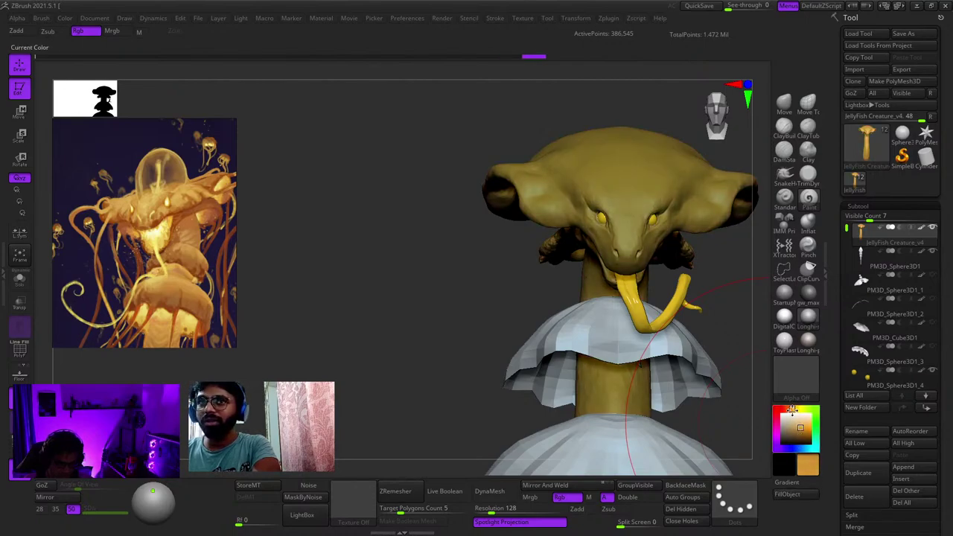
left_click(802, 496)
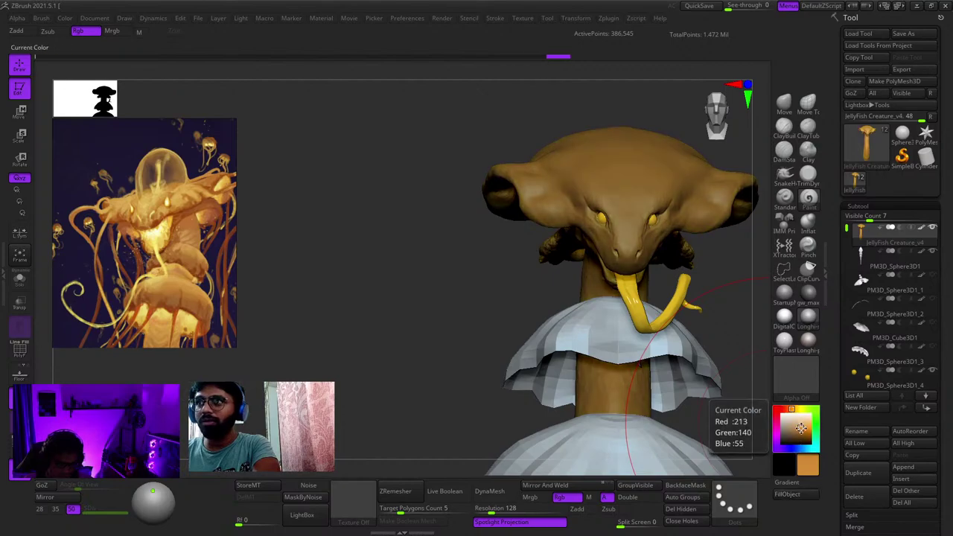
left_click(797, 494)
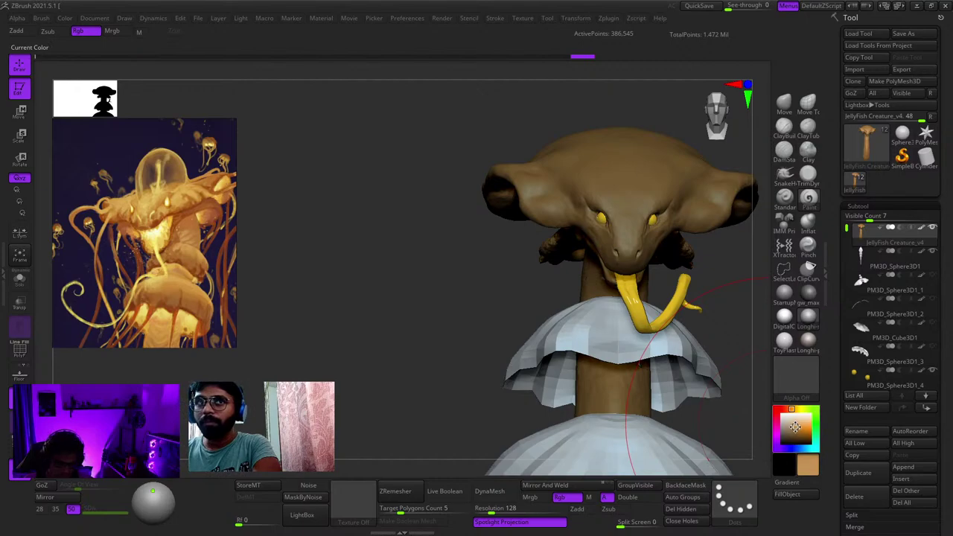
left_click(792, 499)
right_click_drag(659, 336, 625, 216, "ctrl")
right_click_drag(625, 216, 611, 213, "ctrl")
right_click(661, 231)
right_click_drag(670, 238, 757, 381, "ctrl")
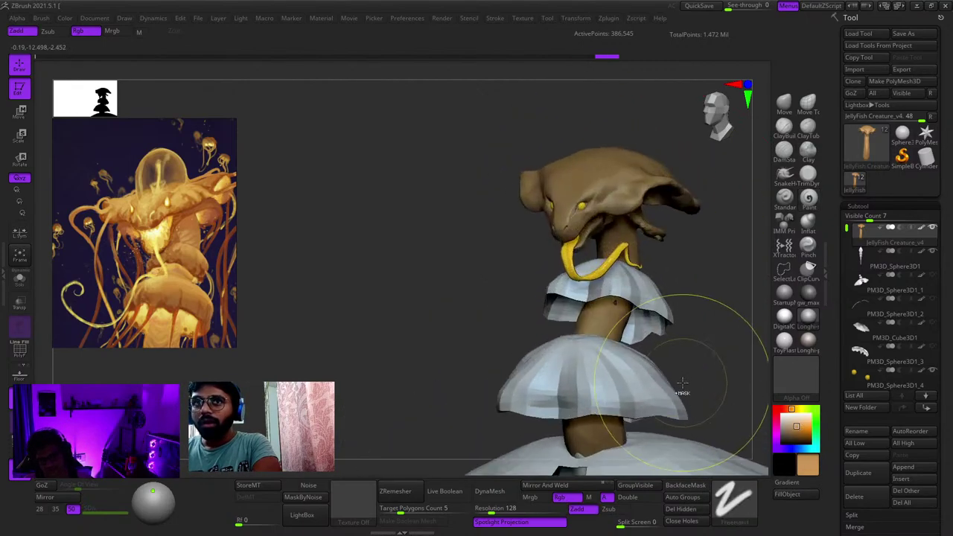
right_click_drag(618, 295, 590, 196, "alt")
Step: Switch the material to StartupMaterial and fill the head and neck with a soft tan
left_click(786, 306)
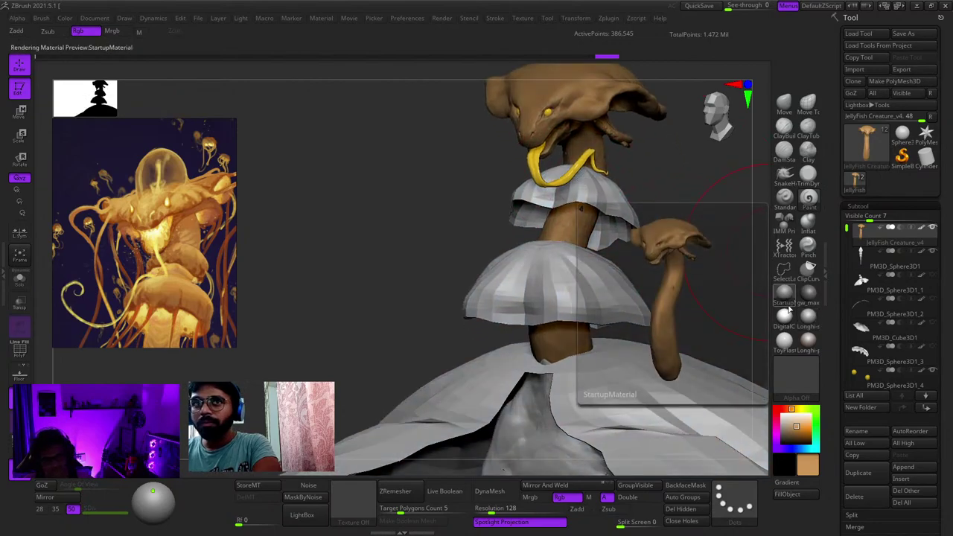
right_click_drag(763, 303, 641, 328, "ctrl")
right_click(642, 327)
mouse_move(683, 244)
right_mouse_down()
mouse_move(663, 234)
mouse_move(649, 304)
right_mouse_up()
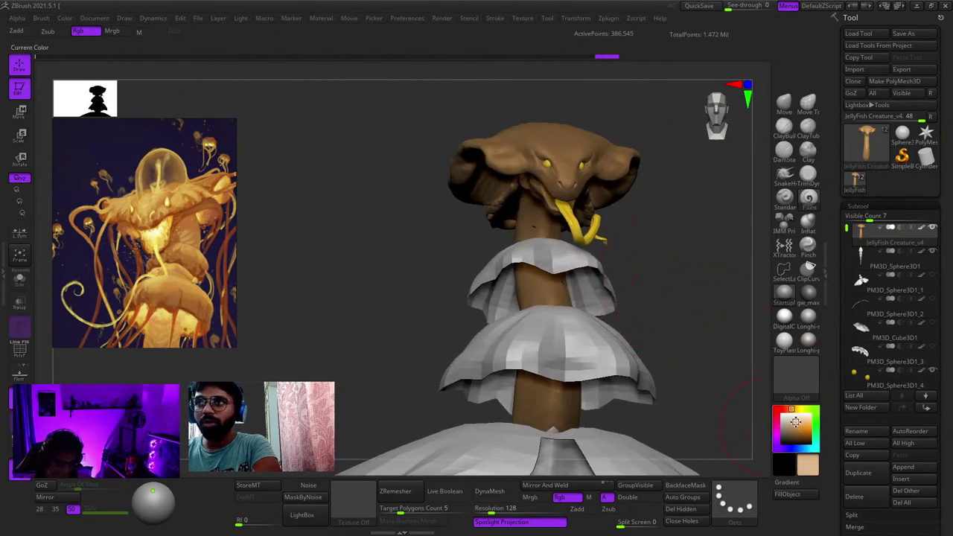
left_click(792, 495)
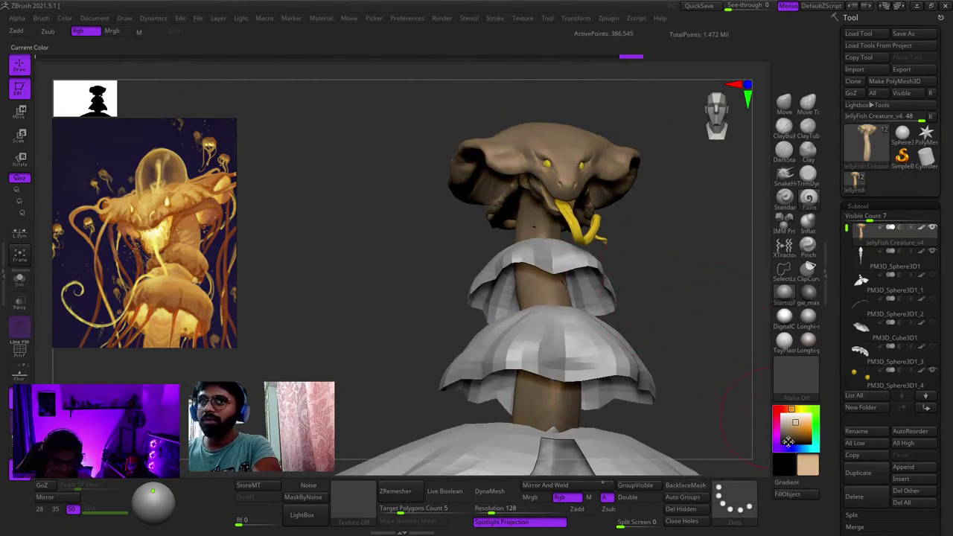
left_click(788, 495)
Step: Compare the ToyPlastic and StartupMaterial looks on the model and settle on BasicMaterial
left_click(784, 341)
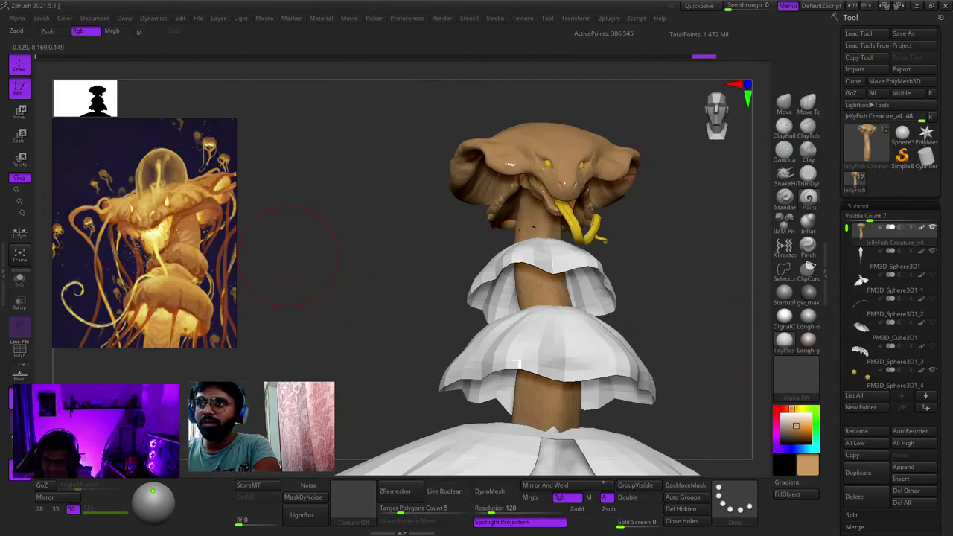
left_click(785, 343)
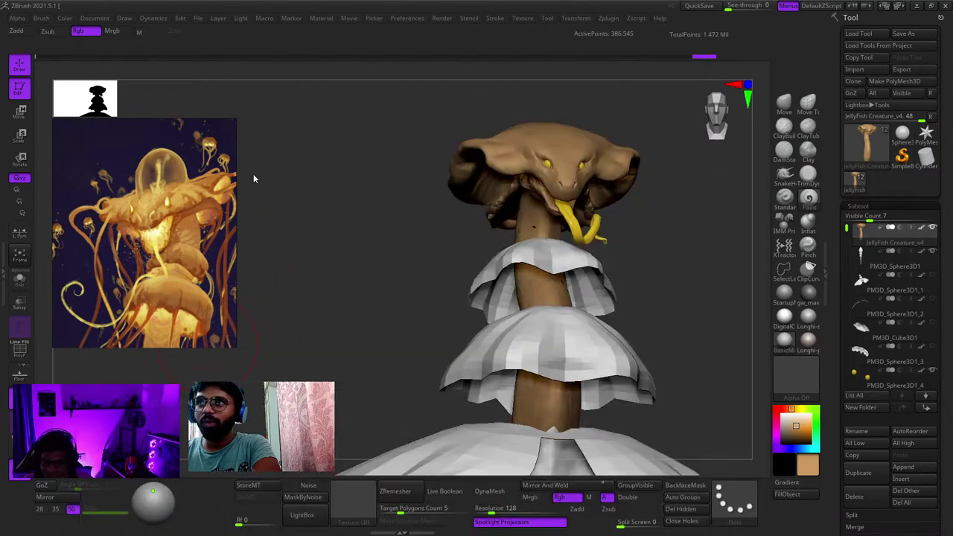
left_click(785, 297)
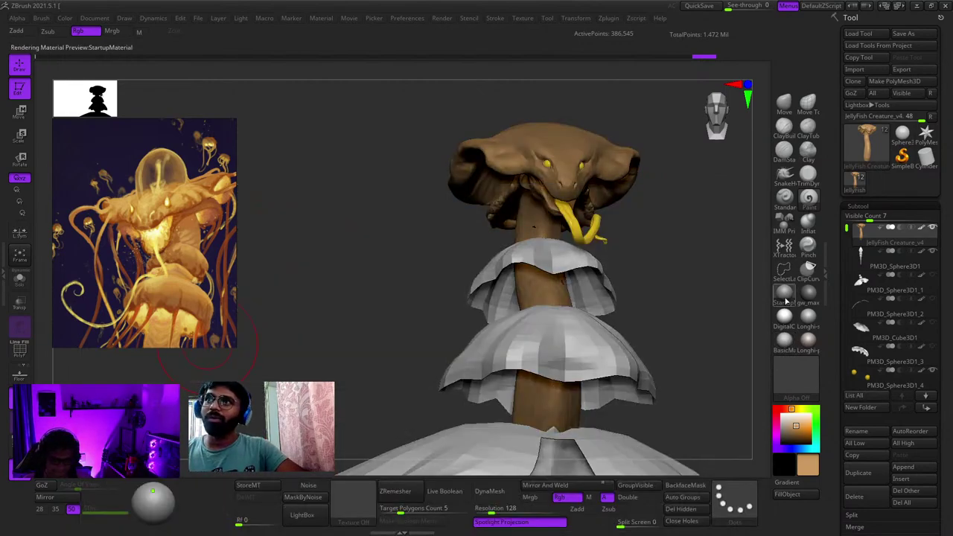
left_click(784, 341)
left_click_drag(727, 278, 720, 263)
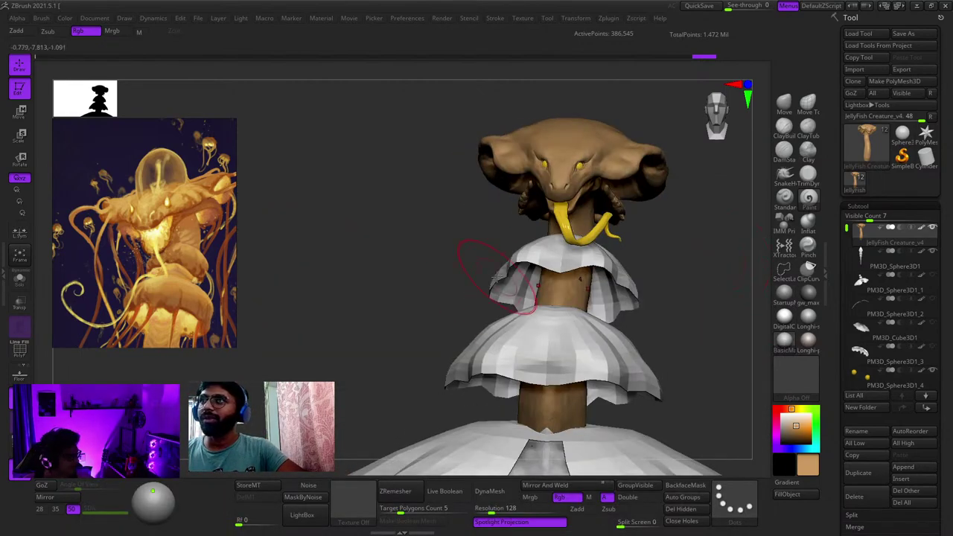
Step: Select the torso subtool PM3D_Sphere3D1, sample the tan from the neck and fill the torso with it
mouse_move(574, 362)
right_mouse_down("ctrl")
mouse_move(555, 346)
mouse_move(548, 291)
mouse_move(554, 328)
mouse_move(557, 298)
mouse_move(549, 288)
right_mouse_up("ctrl")
right_click(554, 327)
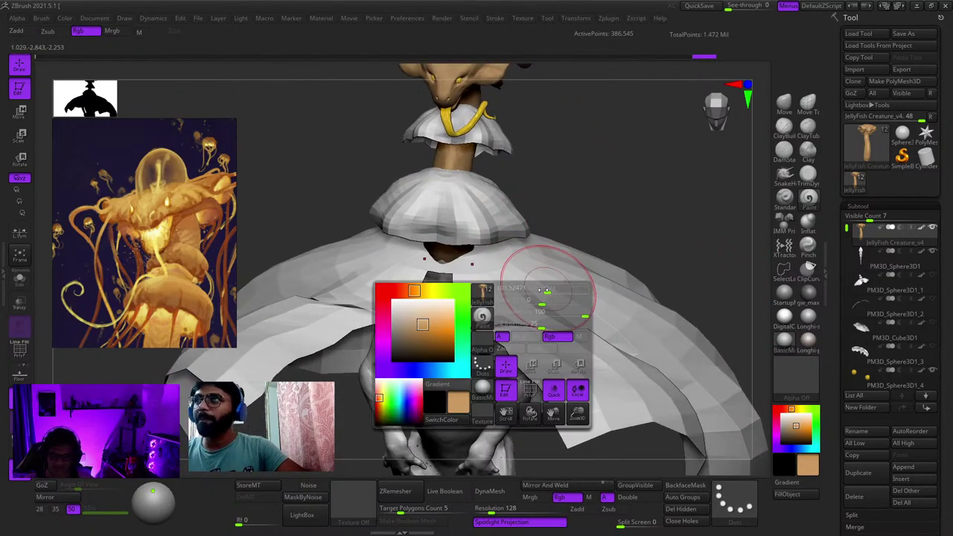
right_click_drag(497, 316, 547, 208, "alt")
key("c")
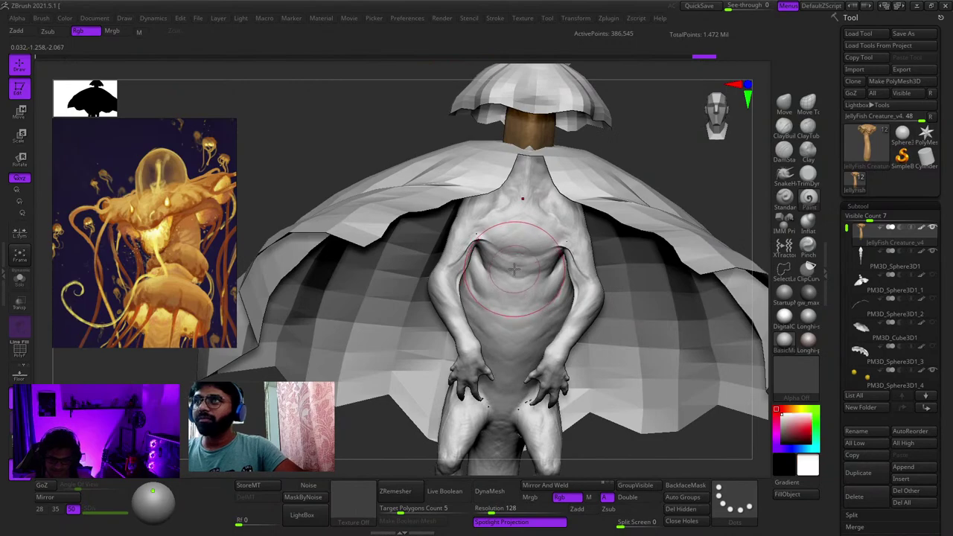
left_click(516, 269, "alt")
left_click(796, 494)
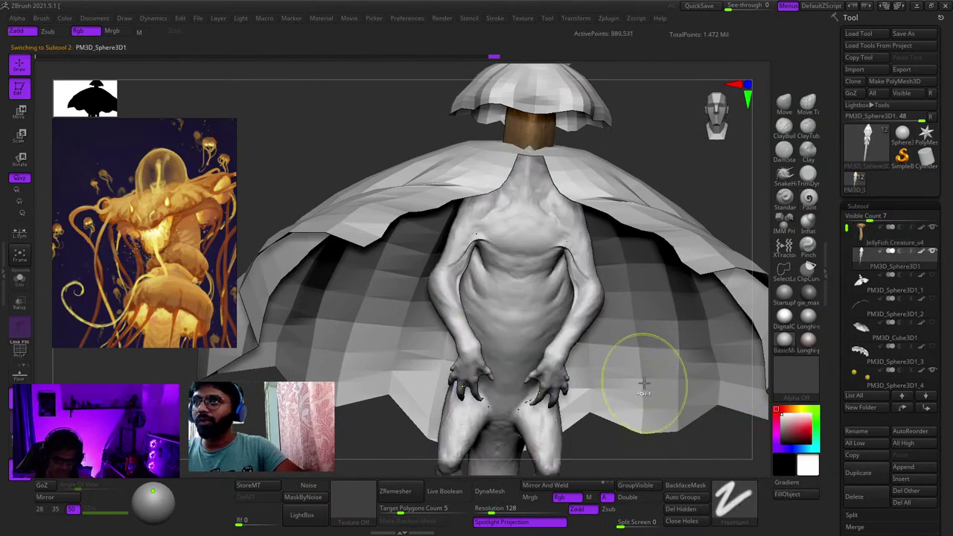
mouse_move(645, 385)
right_mouse_down("ctrl")
mouse_move(598, 349)
mouse_move(583, 264)
right_mouse_up("ctrl")
right_click_drag(583, 265, 628, 325, "ctrl")
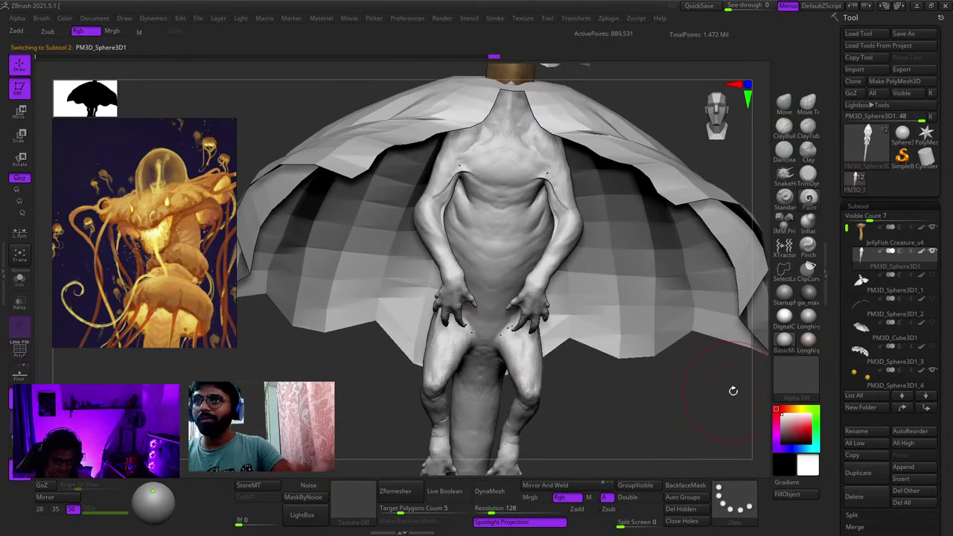
right_click_drag(558, 190, 578, 355, "alt")
key("c")
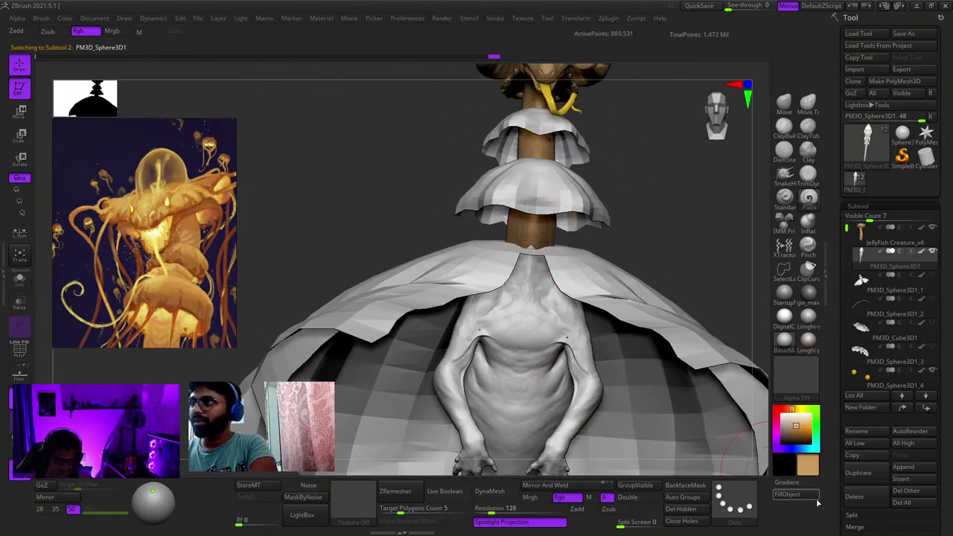
left_click(806, 498)
Step: Check the whole figure, select the large skirt-like bell around the torso and fill it with the same tan
right_click_drag(615, 392, 465, 237, "ctrl")
right_click_drag(606, 461, 583, 285, "alt")
right_click_drag(583, 285, 564, 254, "ctrl")
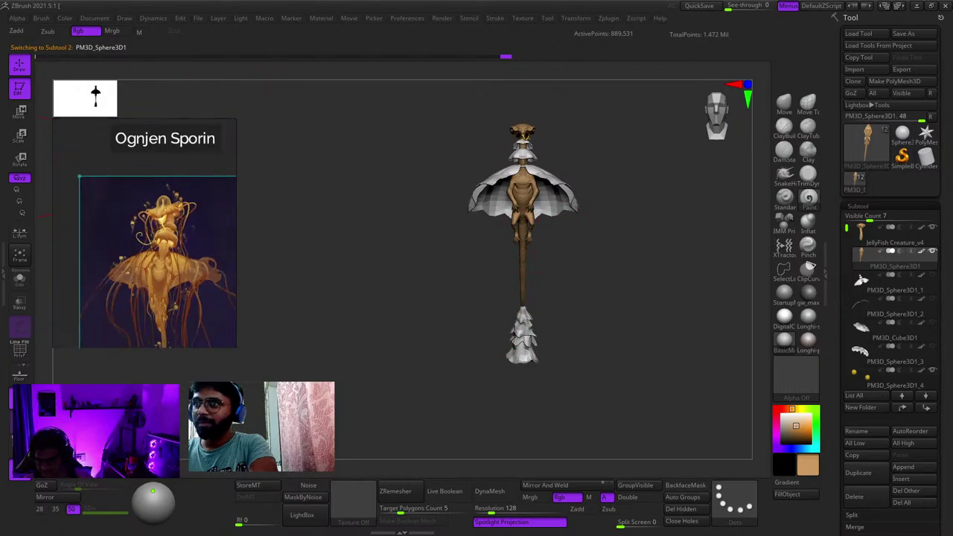
right_click_drag(415, 271, 537, 296)
right_click_drag(537, 297, 606, 351, "ctrl")
left_click(602, 250, "alt")
left_click(786, 494)
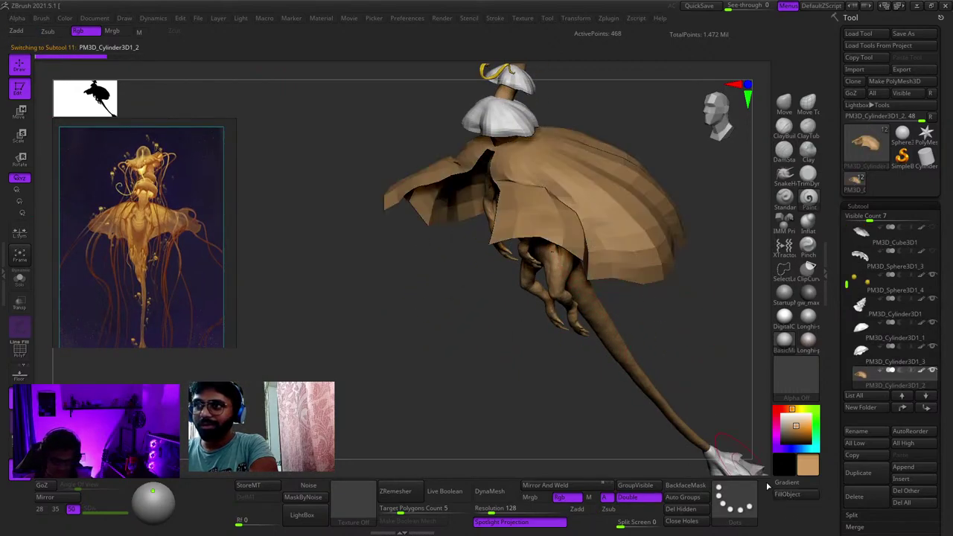
Step: Select the frilled cluster at the tail's end and fill it with the tan
left_click(730, 461, "alt")
right_click_drag(730, 460, 678, 343, "alt")
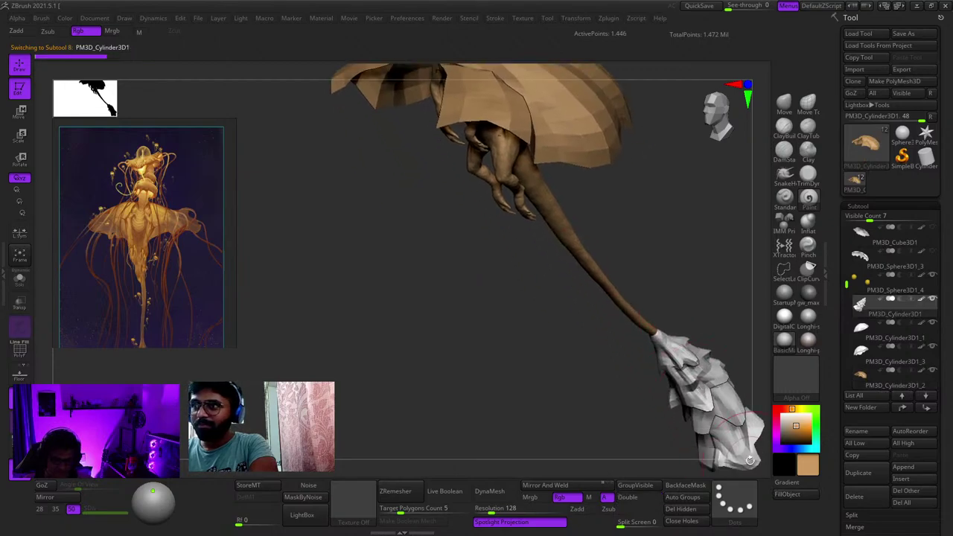
left_click(788, 497)
Step: Select each of the two bell caps around the neck and fill both with the tan
right_click_drag(677, 299, 663, 223, "alt")
right_click_drag(663, 223, 592, 469, "ctrl")
left_click(572, 240, "alt")
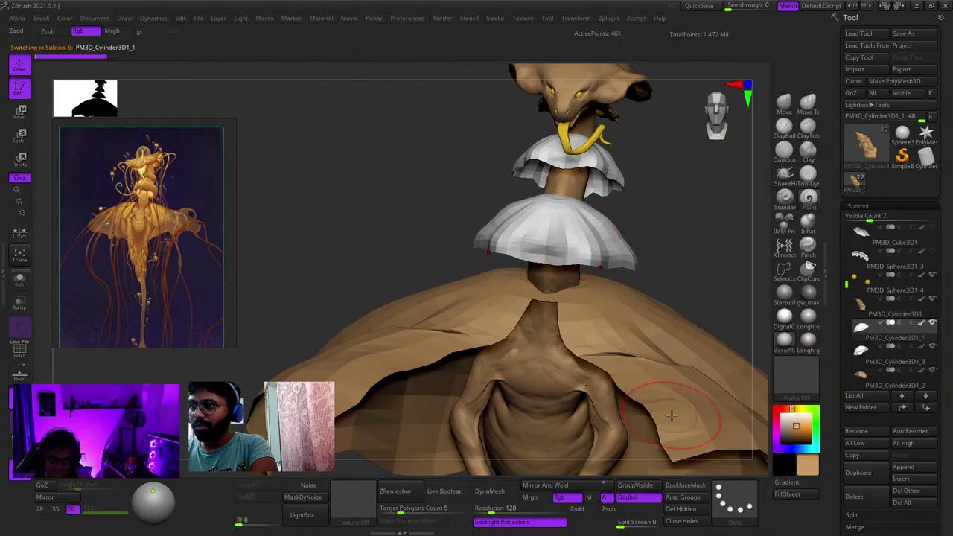
left_click(788, 494)
right_click_drag(658, 325, 590, 316, "alt")
left_click(619, 229, "alt")
left_click(788, 498)
key("f")
mouse_move(435, 218)
right_mouse_down("alt")
mouse_move(559, 351)
mouse_move(588, 320)
right_mouse_up("alt")
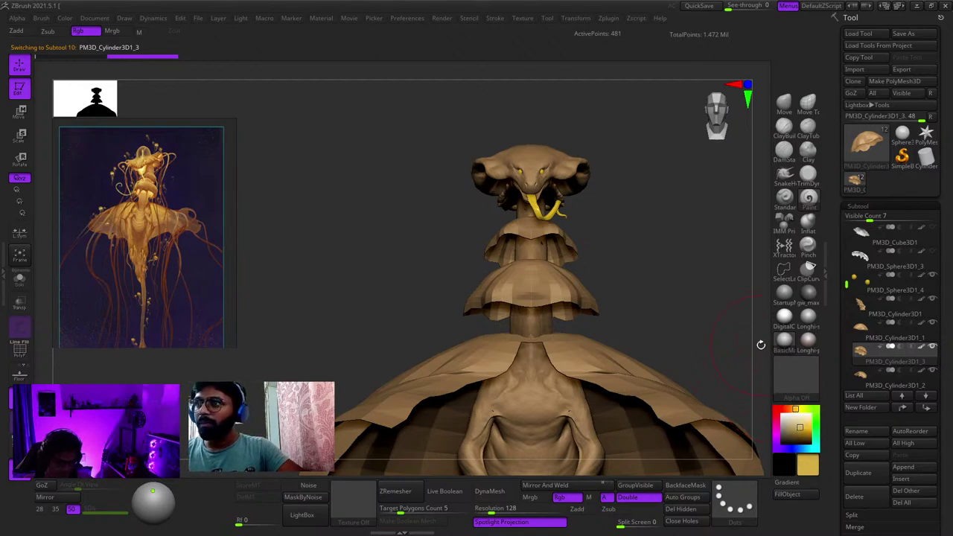
Step: Select the Paint brush and the torso subtool, and brush a yellowish tan over the chest and belly
left_click(815, 198)
mouse_move(490, 452)
right_mouse_down("alt")
mouse_move(487, 208)
mouse_move(588, 228)
right_mouse_up("alt")
key("space")
left_click(570, 222, "alt")
left_click_drag(588, 228, 546, 215)
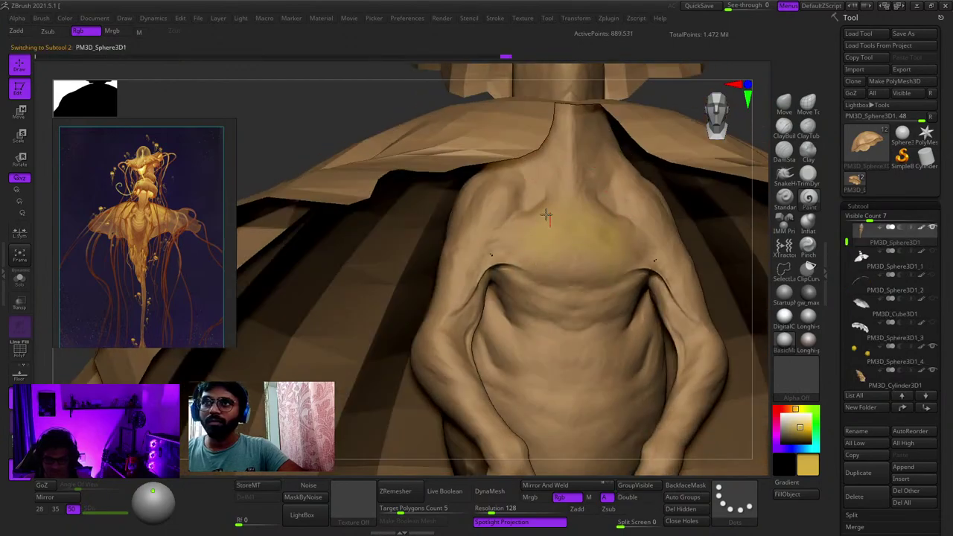
right_click_drag(503, 204, 556, 286, "ctrl")
key("ctrl+z")
left_click_drag(560, 268, 563, 294)
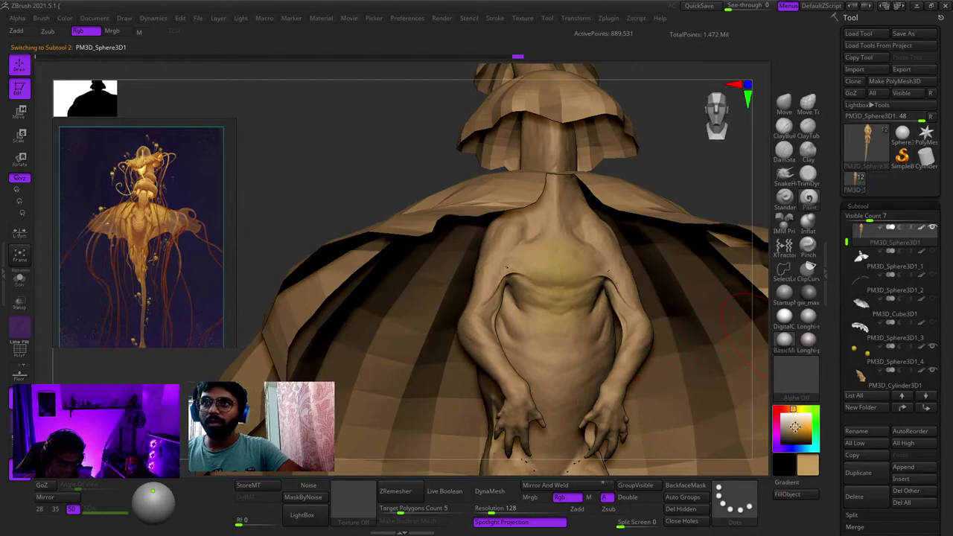
right_click_drag(693, 317, 692, 342, "ctrl")
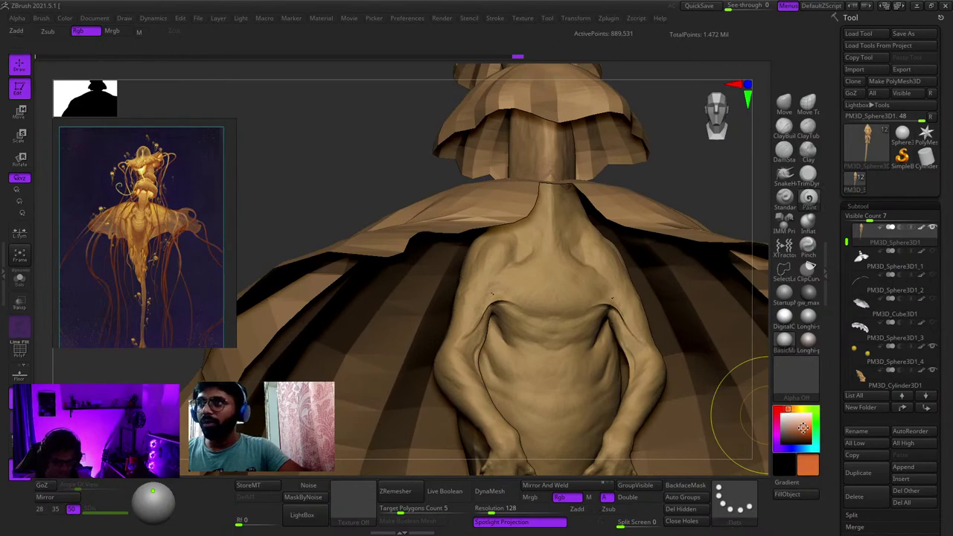
Step: Pick an orange, isolate the torso subtool and brush the orange over the shoulders and upper back
left_click(792, 410)
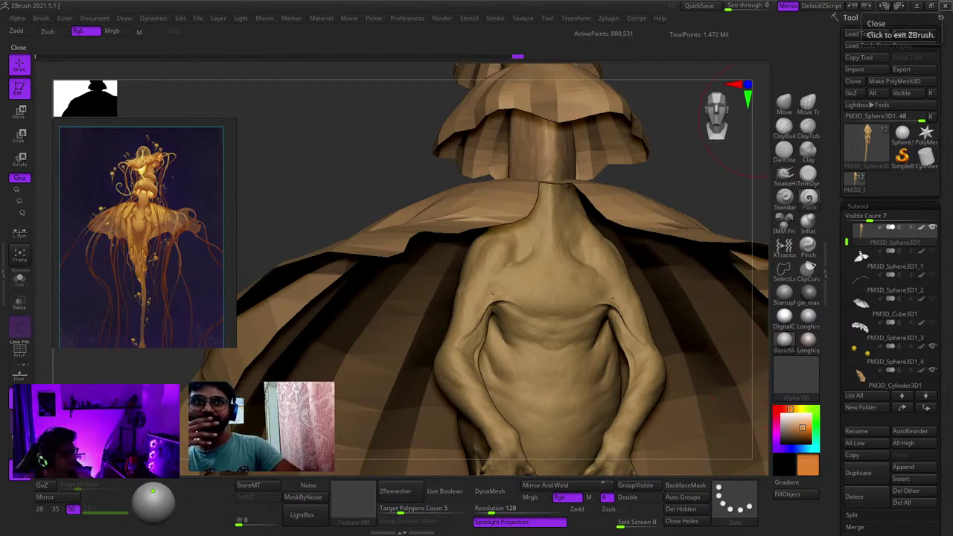
right_click_drag(588, 396, 552, 212, "alt")
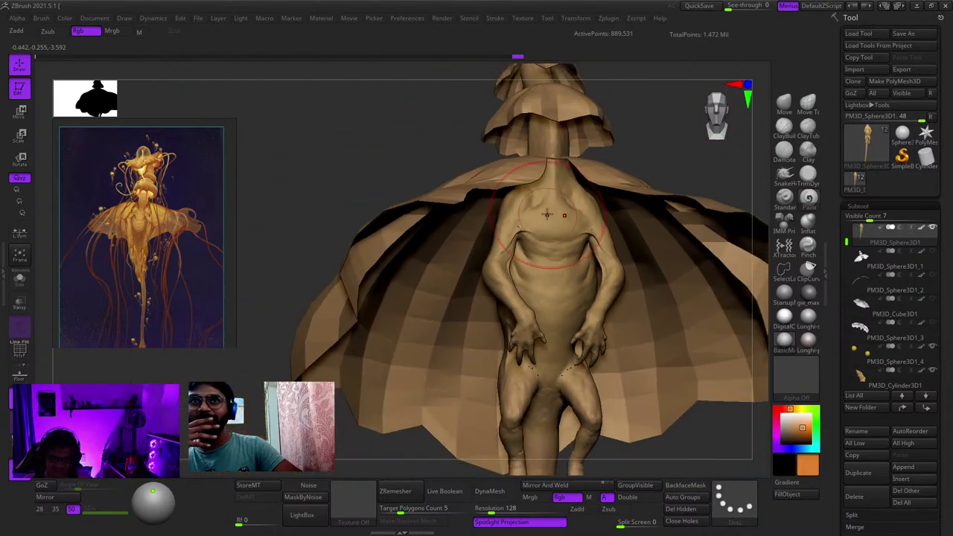
left_click(22, 279)
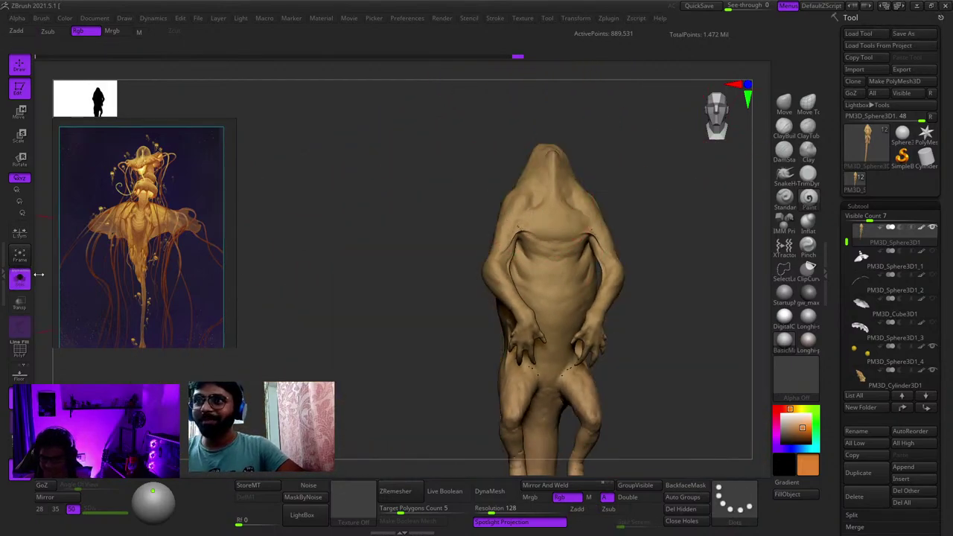
right_click_drag(465, 213, 564, 220)
right_click_drag(609, 265, 552, 196)
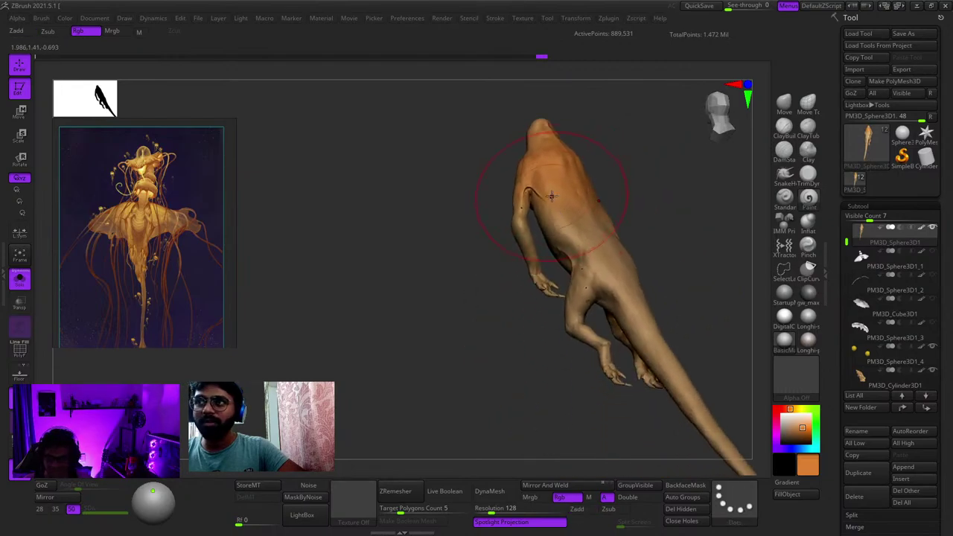
mouse_move(604, 252)
right_mouse_down()
mouse_move(585, 223)
mouse_move(509, 302)
right_mouse_up()
Step: Continue the orange brushwork down the lower back and over the hips to the root of the tail
right_click(508, 302)
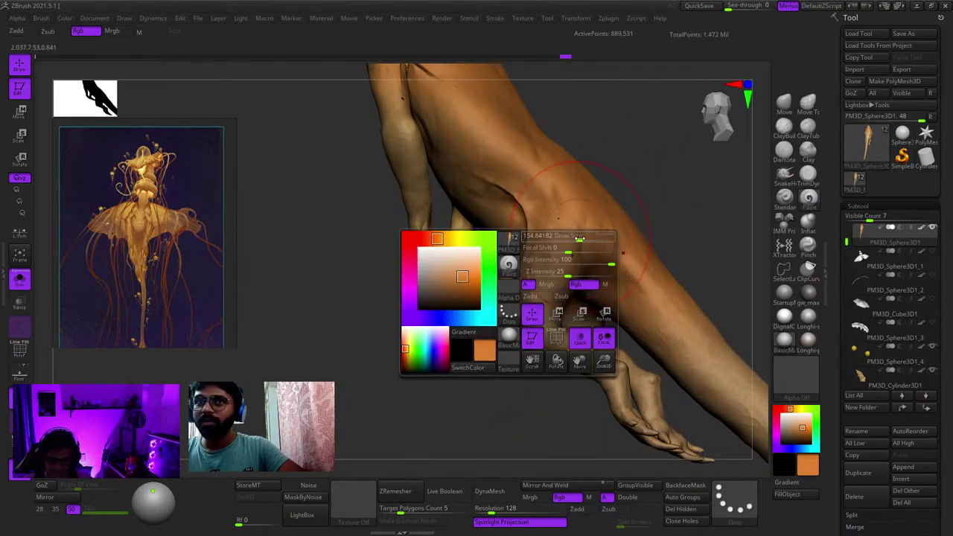
left_click_drag(551, 279, 531, 322)
mouse_move(521, 313)
right_mouse_down("ctrl")
mouse_move(565, 307)
mouse_move(585, 262)
right_mouse_up("ctrl")
right_click_drag(585, 262, 662, 234)
right_click_drag(663, 233, 610, 305, "ctrl")
right_click_drag(611, 305, 583, 193)
Step: Brush orange along the back of the tail, fading towards its tip
mouse_move(456, 293)
right_mouse_down("alt")
mouse_move(591, 166)
mouse_move(596, 104)
right_mouse_up("alt")
right_click_drag(434, 364, 517, 275, "alt")
right_click(518, 275)
left_click_drag(560, 226, 512, 297)
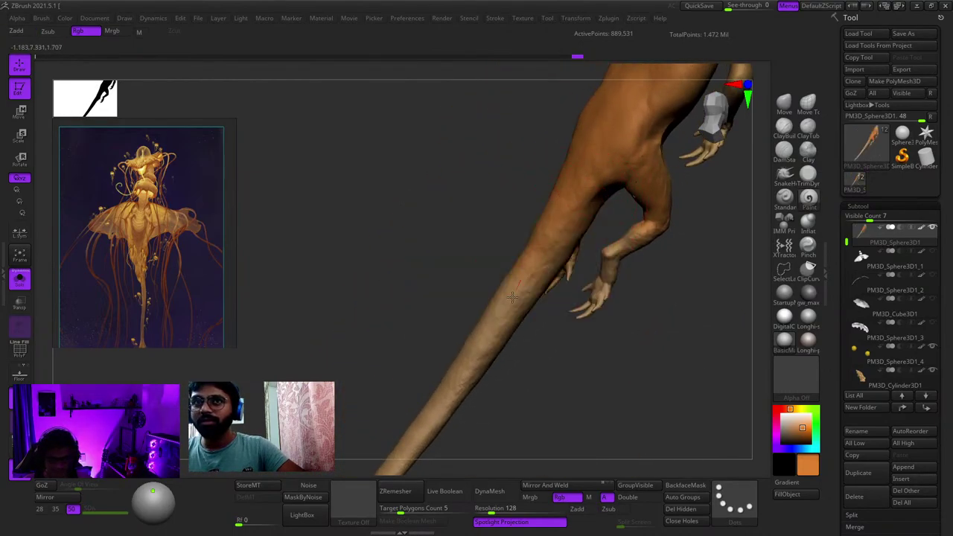
right_click_drag(445, 381, 585, 171)
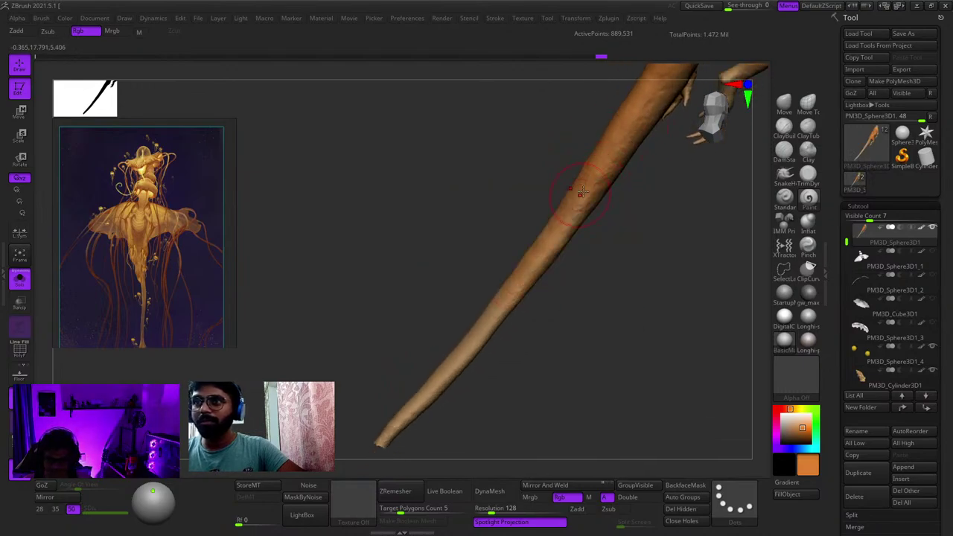
left_click_drag(583, 192, 451, 366)
mouse_move(450, 366)
right_mouse_down("shift")
mouse_move(484, 339)
mouse_move(523, 208)
mouse_move(542, 280)
mouse_move(479, 186)
mouse_move(550, 291)
mouse_move(607, 216)
right_mouse_up("shift")
right_click_drag(520, 300, 538, 223, "shift")
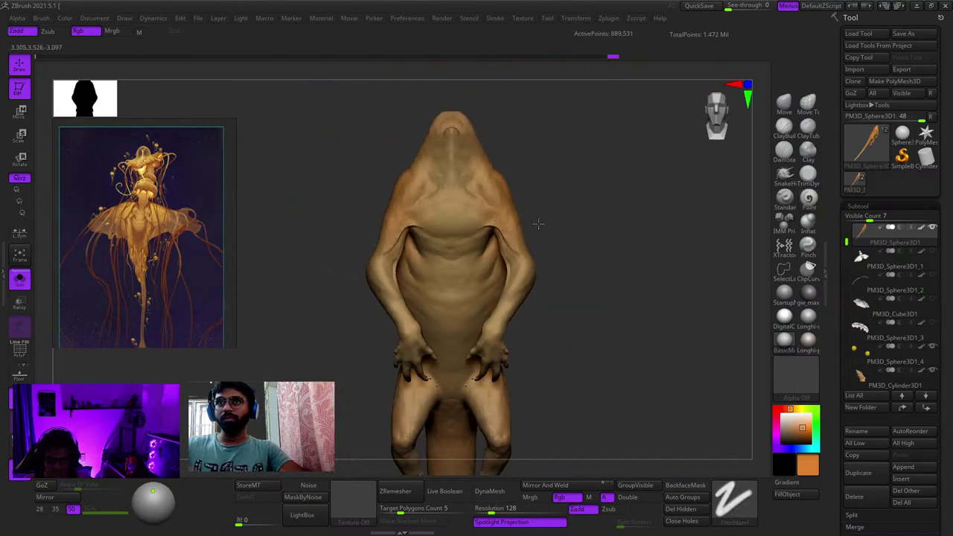
Step: Enlarge the reference around the creature's torso and brush orange over the shoulders and upper arms
scroll(157, 224, "up", 5)
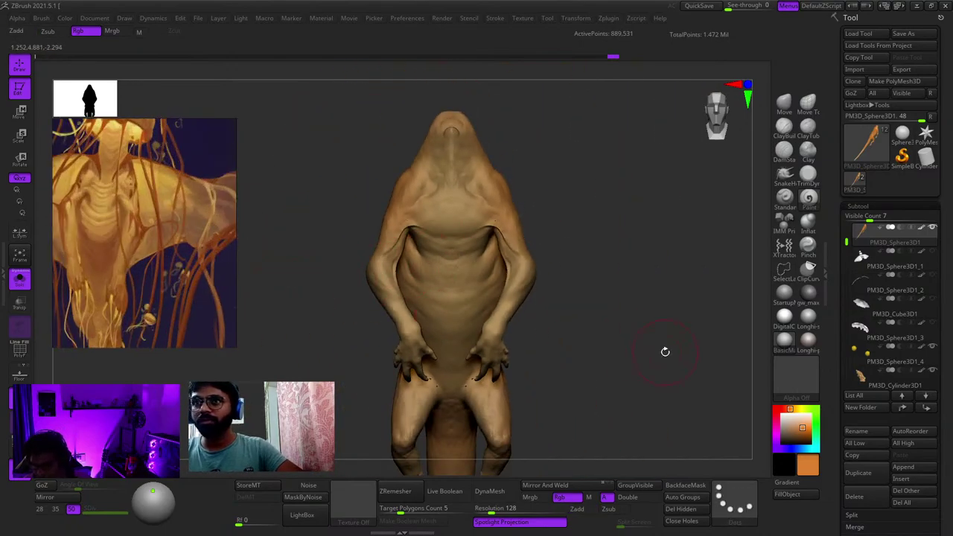
mouse_move(370, 300)
right_mouse_down("alt")
mouse_move(470, 227)
mouse_move(471, 276)
right_mouse_up("alt")
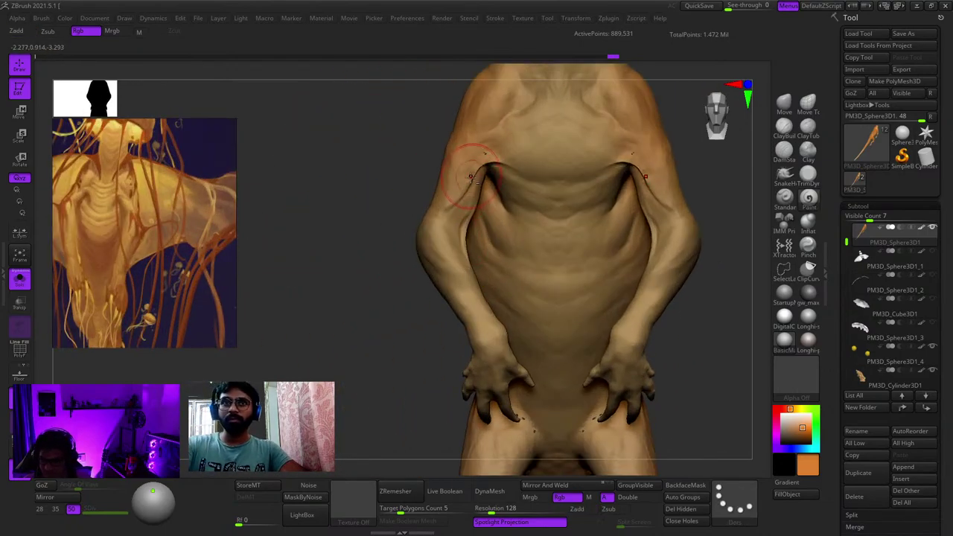
right_click_drag(470, 171, 513, 189, "alt")
mouse_move(514, 189)
right_mouse_down("ctrl")
mouse_move(514, 231)
mouse_move(491, 237)
right_mouse_up("ctrl")
right_click(459, 279)
right_click_drag(469, 186, 524, 144)
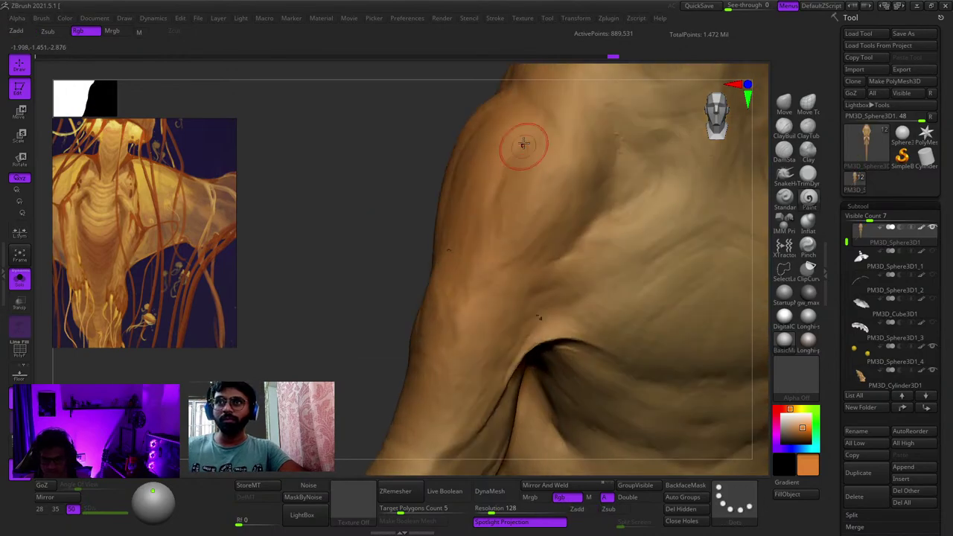
right_click_drag(440, 308, 470, 204, "ctrl")
Step: Brush orange around the elbows and along the outside and back of the arms
right_click(439, 272)
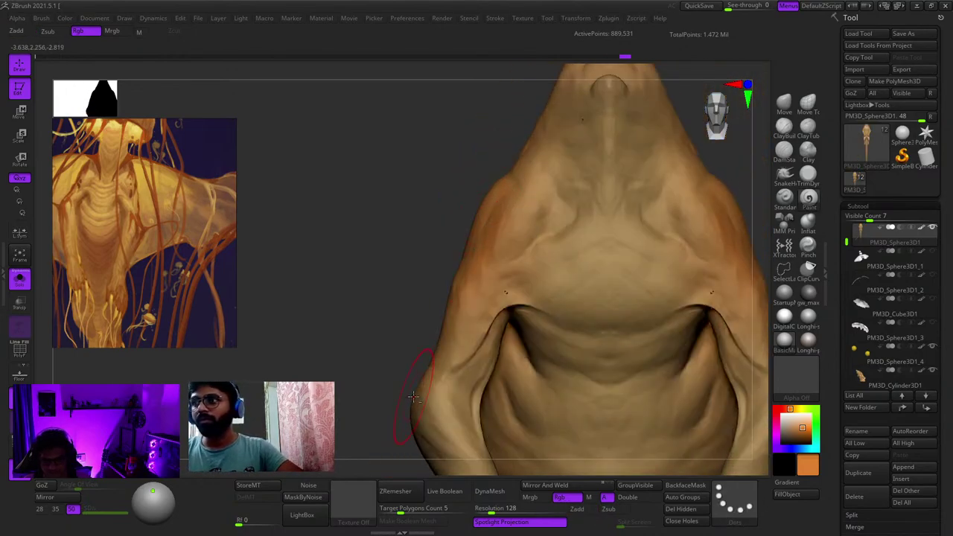
right_click_drag(413, 396, 492, 198)
right_click_drag(475, 253, 450, 204)
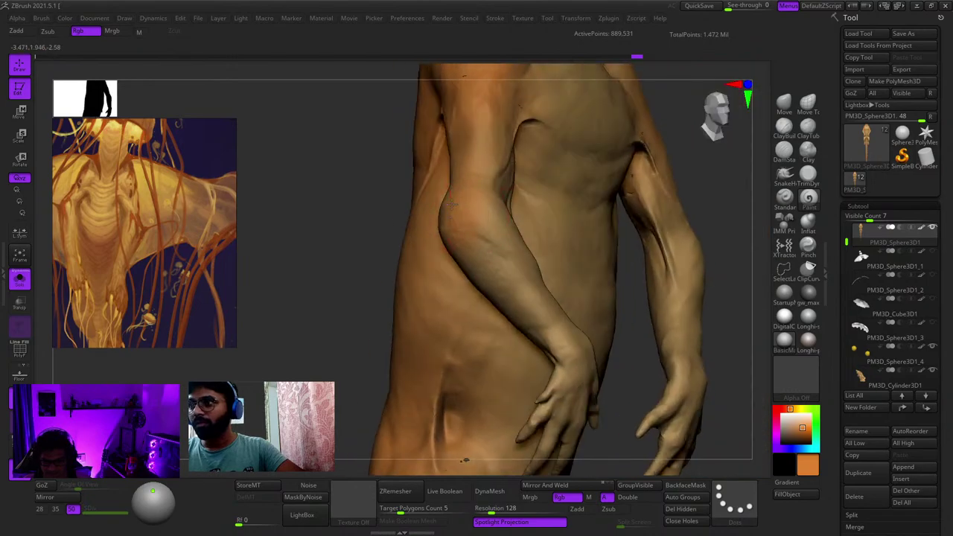
right_click_drag(503, 299, 440, 180)
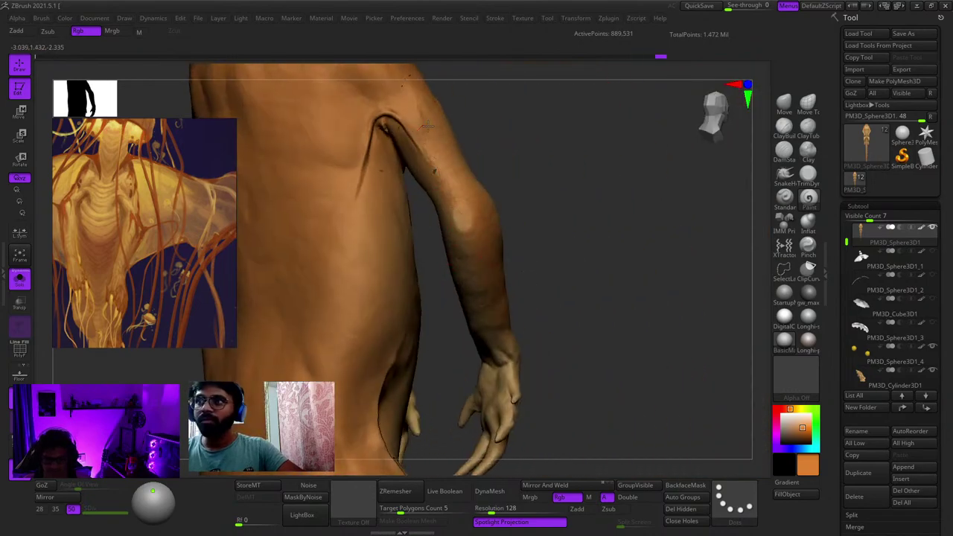
right_click_drag(427, 126, 515, 242, "ctrl")
Step: Brush orange on the ankles, knees and shins of the legs, comparing with the lower body in the reference
right_click_drag(607, 360, 546, 215)
right_click_drag(538, 303, 558, 303, "alt")
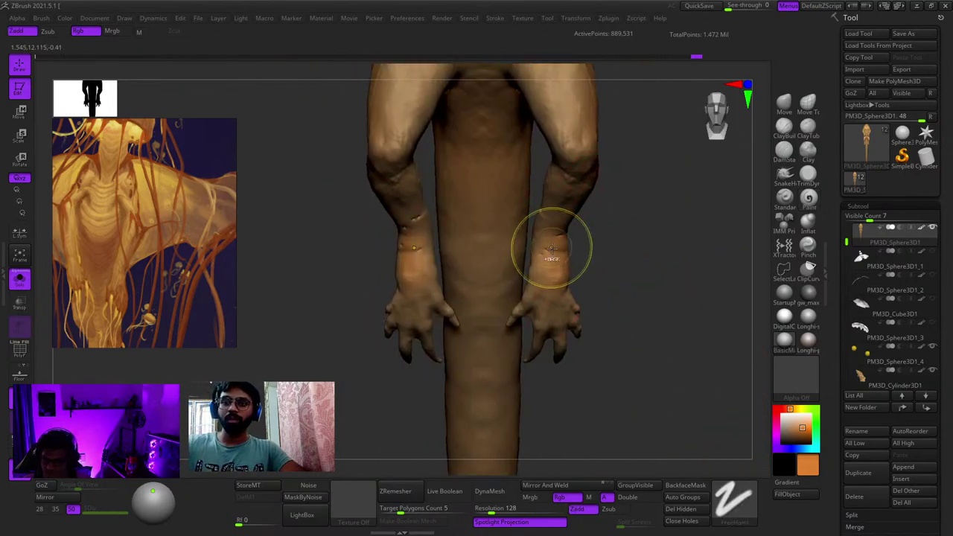
right_click_drag(551, 250, 550, 227, "ctrl")
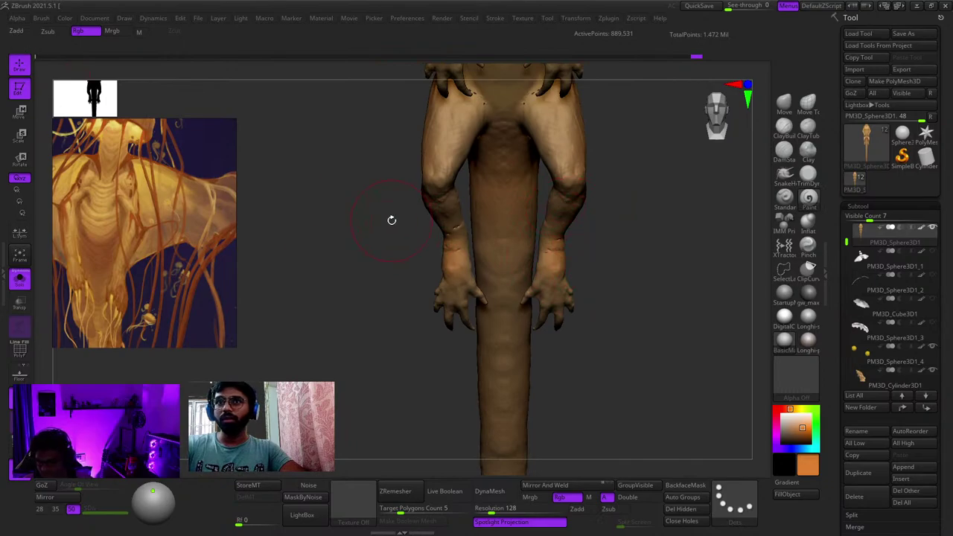
scroll(182, 320, "down", 3)
middle_click_drag(172, 347, 157, 280)
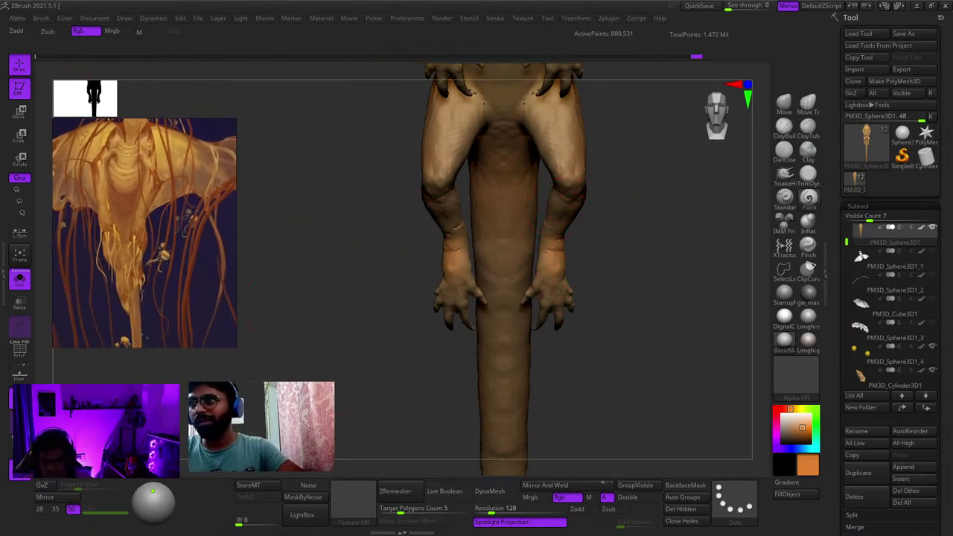
right_click_drag(384, 327, 443, 239)
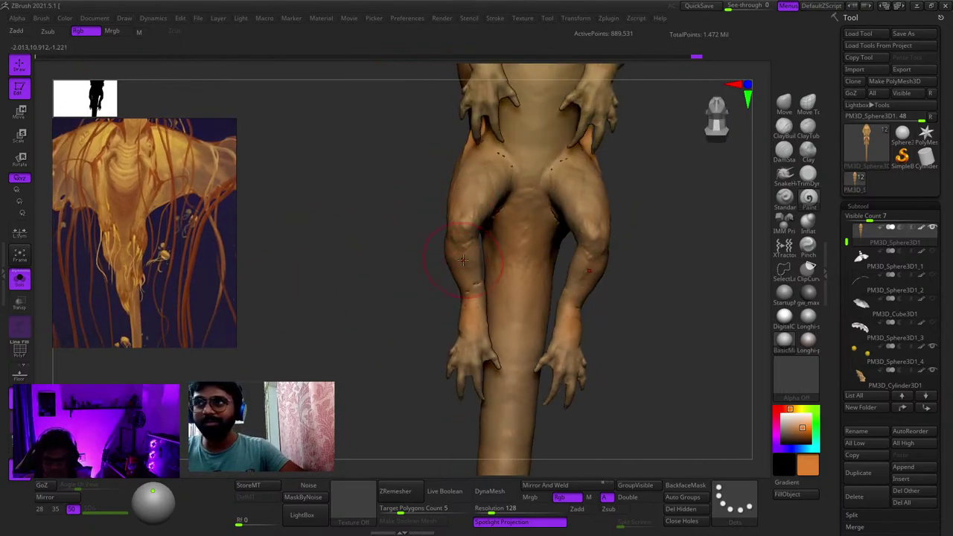
right_click_drag(467, 174, 492, 169)
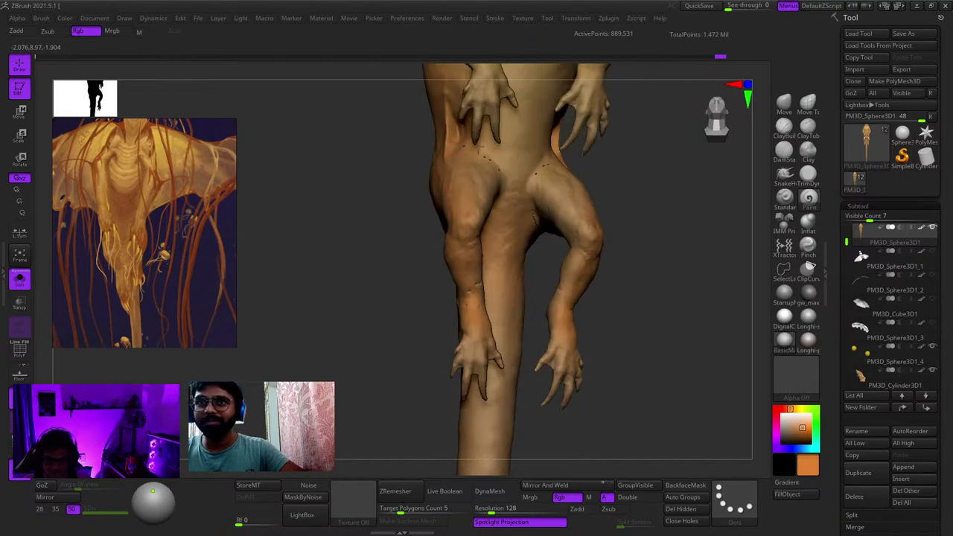
mouse_move(464, 216)
right_mouse_down()
mouse_move(544, 195)
mouse_move(474, 195)
mouse_move(544, 289)
mouse_move(511, 261)
right_mouse_up()
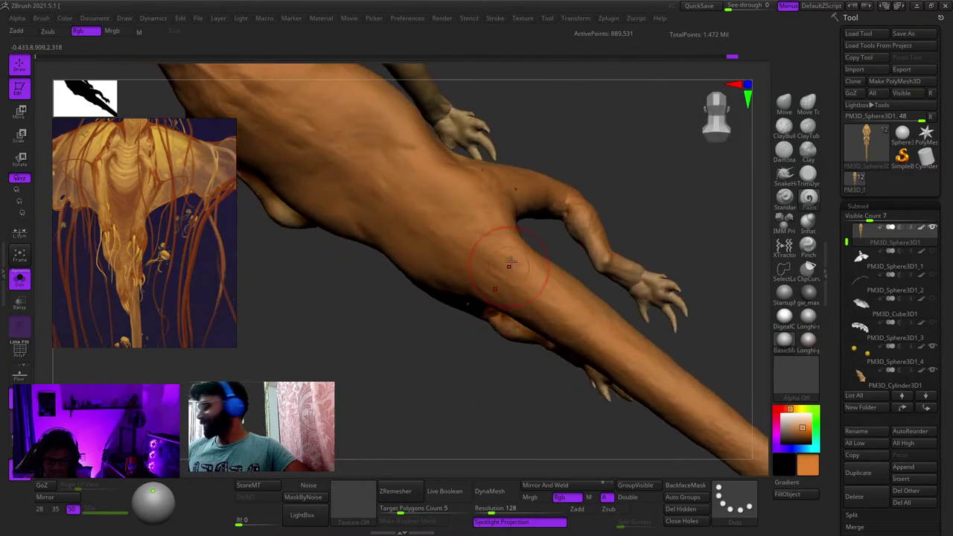
Step: Inspect the painted torso and tail from the back and front, with the polyframe toggled on and off
right_click_drag(663, 301, 500, 212, "alt")
right_click_drag(500, 213, 451, 272, "ctrl")
key("f")
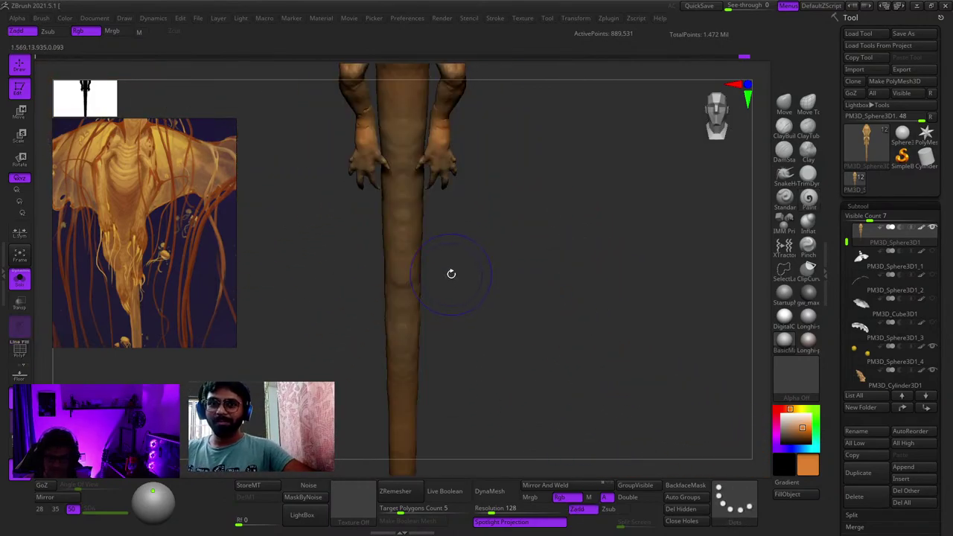
key("f")
key("shift+f")
key("shift+f")
right_click_drag(513, 213, 432, 186)
right_click_drag(432, 187, 512, 242, "alt")
Step: Show all subtools again, select the head and neck subtool JellyFish Creature_v4, and isolate and frame it
left_click(12, 283)
key("shift+f")
key("shift+f")
left_click(521, 182, "alt")
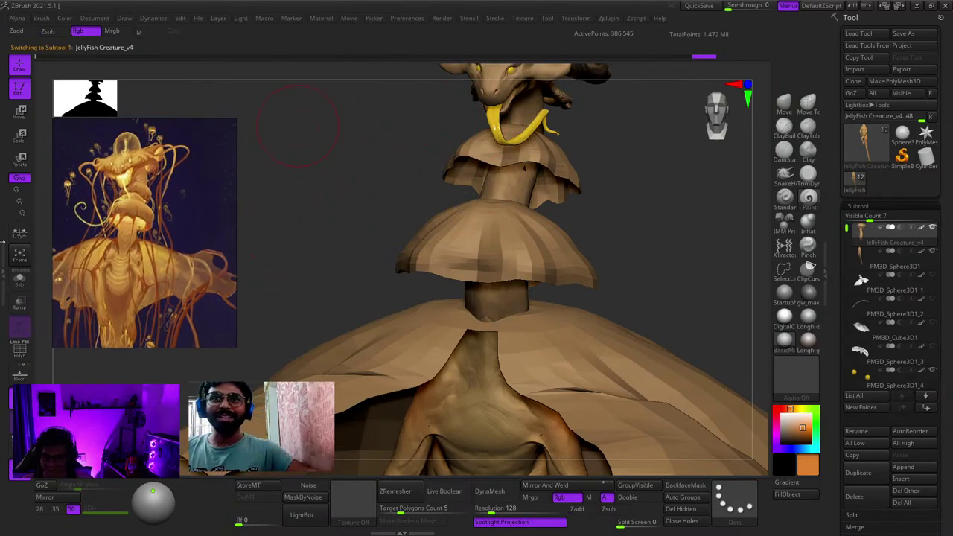
left_click(20, 280)
key("f")
key("f")
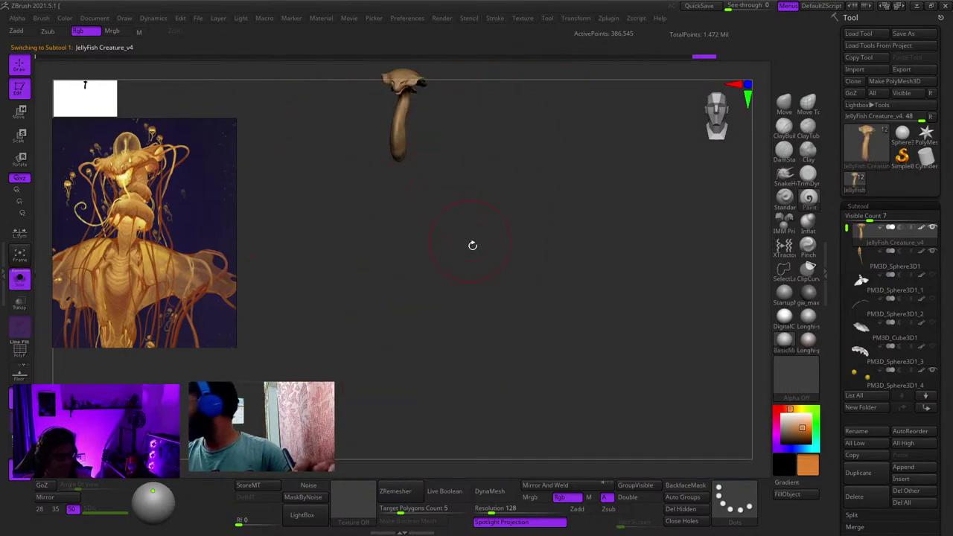
key("f")
Step: Try brushing orange along the upper lip and snout of the head
left_click_drag(439, 241, 550, 317, "alt")
right_click_drag(489, 234, 492, 262)
right_click_drag(493, 262, 499, 322, "ctrl")
right_click_drag(518, 195, 480, 142)
right_click_drag(480, 141, 466, 236, "ctrl")
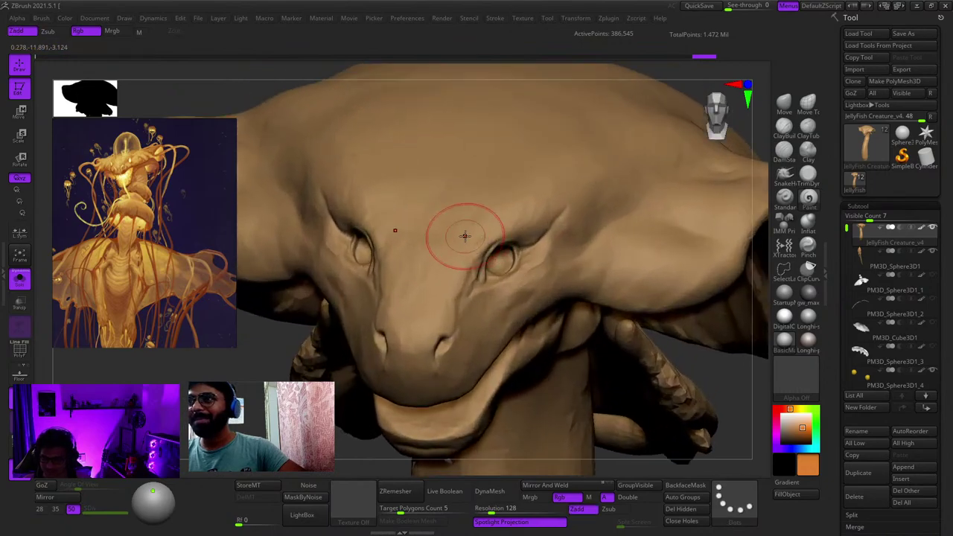
right_click_drag(448, 296, 484, 298)
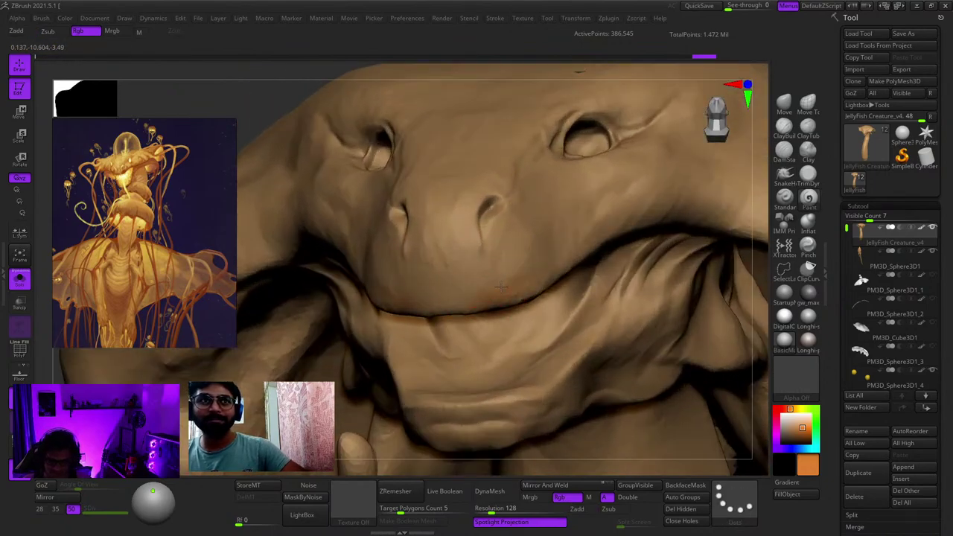
right_click_drag(646, 201, 514, 201)
right_click_drag(595, 223, 508, 247)
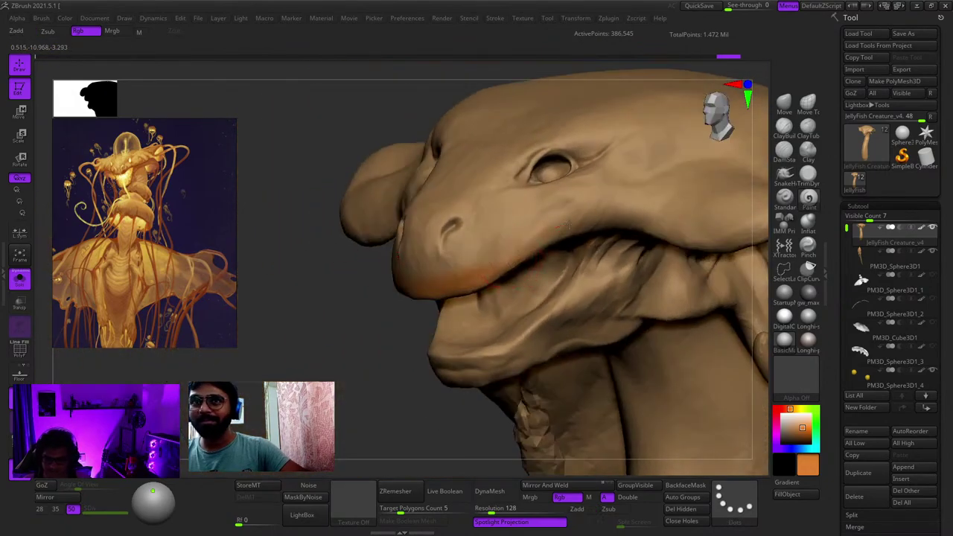
Step: Brush orange patches onto the cheek lobes on both sides of the head
mouse_move(645, 233)
right_mouse_down("alt")
mouse_move(523, 220)
mouse_move(513, 268)
mouse_move(559, 223)
right_mouse_up("alt")
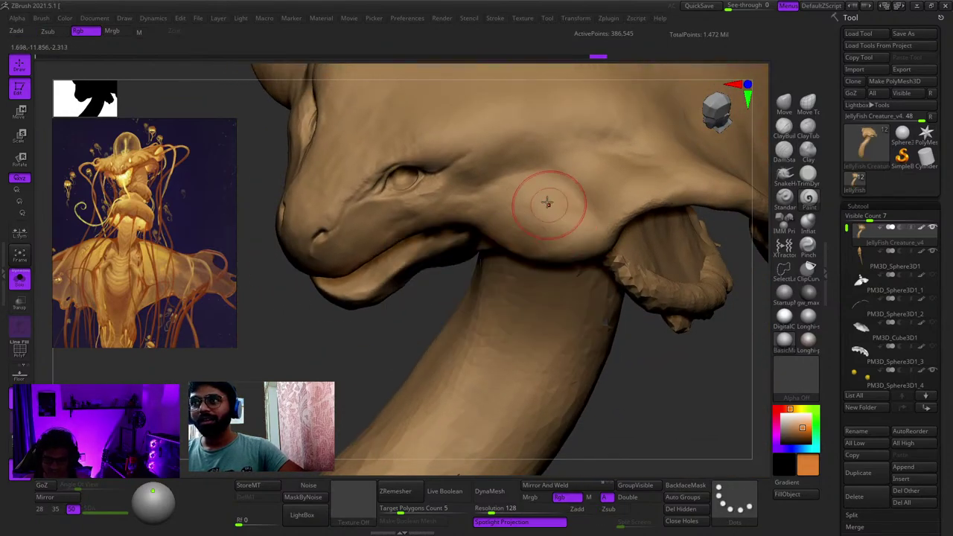
right_click_drag(536, 264, 586, 248)
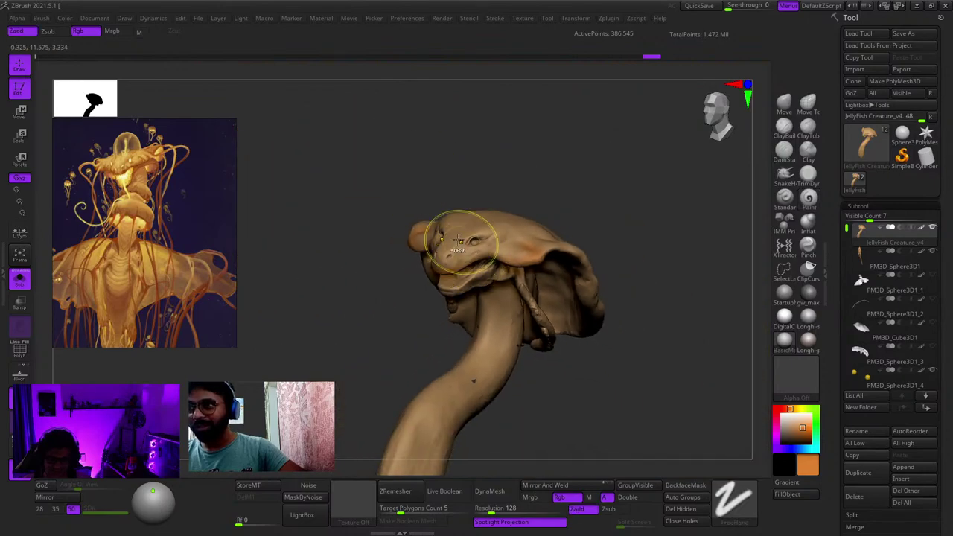
right_click_drag(387, 277, 294, 275)
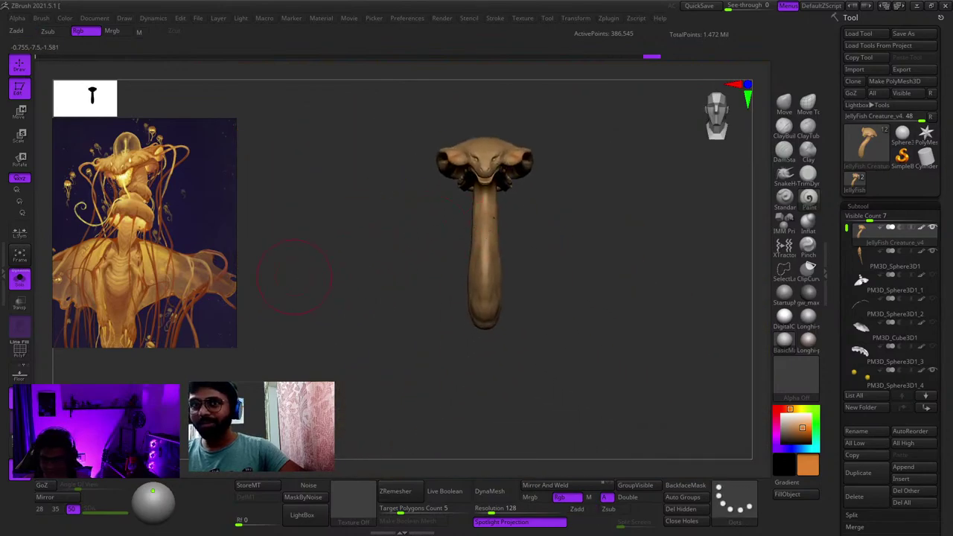
Step: Show all subtools again and brush light tan over the forehead of the head
left_click(25, 282)
right_click_drag(497, 320, 509, 242, "alt")
right_click_drag(509, 242, 508, 283, "ctrl")
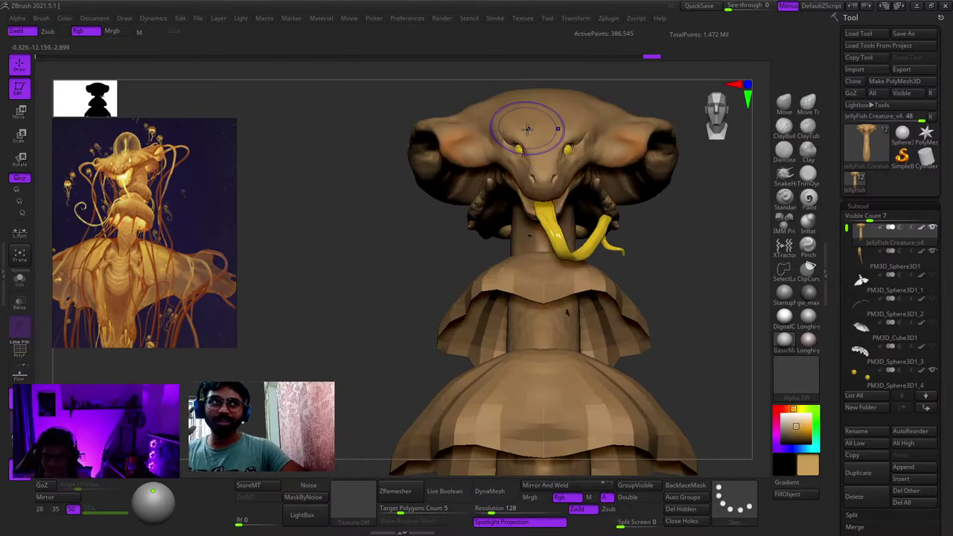
right_click_drag(526, 129, 526, 175)
right_click_drag(525, 175, 532, 242, "alt")
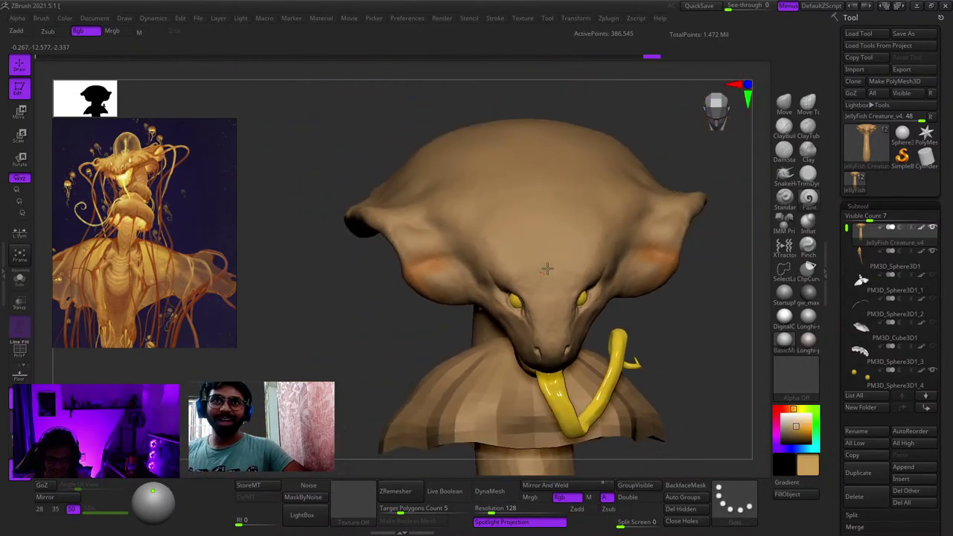
left_click_drag(486, 229, 488, 195)
mouse_move(488, 195)
right_mouse_down()
mouse_move(493, 225)
mouse_move(528, 281)
mouse_move(534, 237)
right_mouse_up()
Step: Brush light tan over the sides and rear crown of the head dome
left_click_drag(665, 272, 657, 276)
right_click_drag(656, 277, 595, 279)
right_click_drag(595, 279, 579, 316, "ctrl")
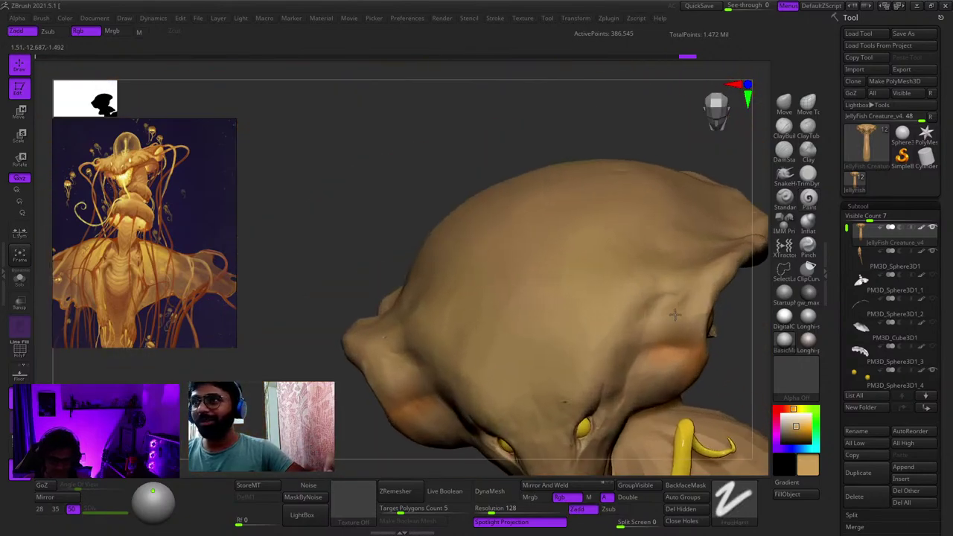
left_click_drag(576, 314, 570, 290)
mouse_move(570, 290)
right_mouse_down()
mouse_move(545, 199)
mouse_move(589, 243)
right_mouse_up()
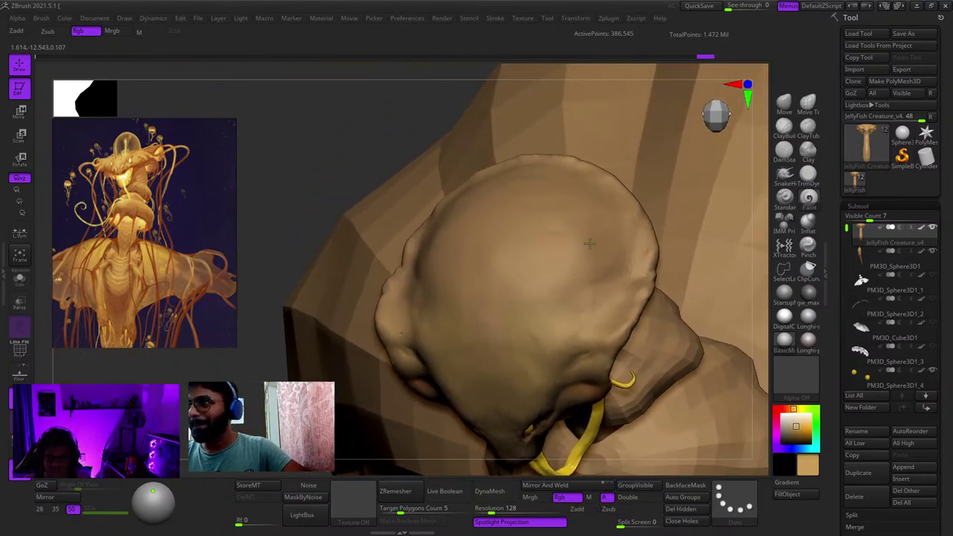
left_click_drag(459, 248, 463, 258)
right_click_drag(462, 257, 483, 223)
right_click_drag(484, 223, 502, 202, "ctrl")
Step: Brush light tan onto the neck sections exposed between the bell caps above the torso
right_click_drag(503, 357, 512, 112, "alt")
mouse_move(521, 291)
right_mouse_down()
mouse_move(531, 291)
mouse_move(519, 191)
mouse_move(513, 287)
mouse_move(531, 102)
right_mouse_up()
right_click(492, 301)
right_click_drag(531, 208, 538, 134, "ctrl")
right_click_drag(538, 134, 547, 193)
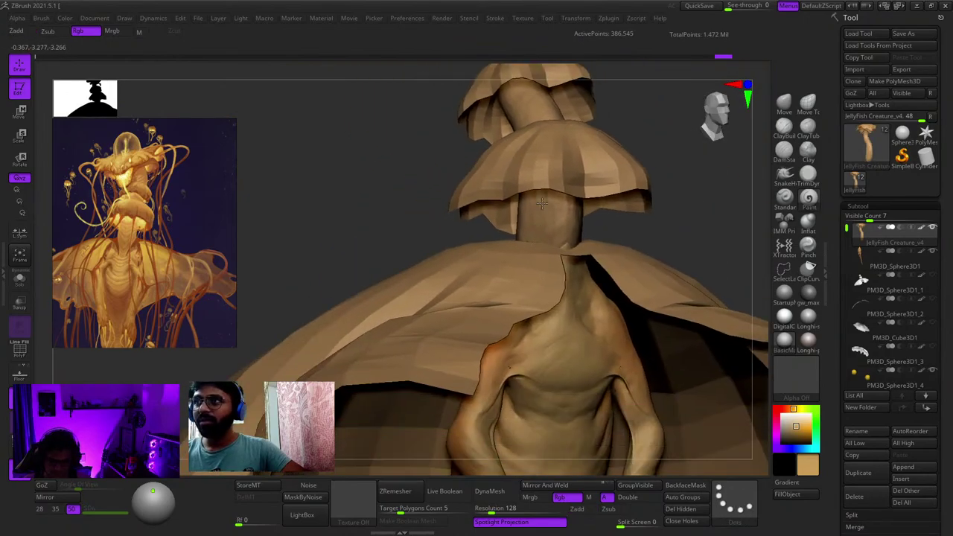
right_click_drag(551, 335, 554, 230, "alt")
right_click_drag(536, 231, 563, 259)
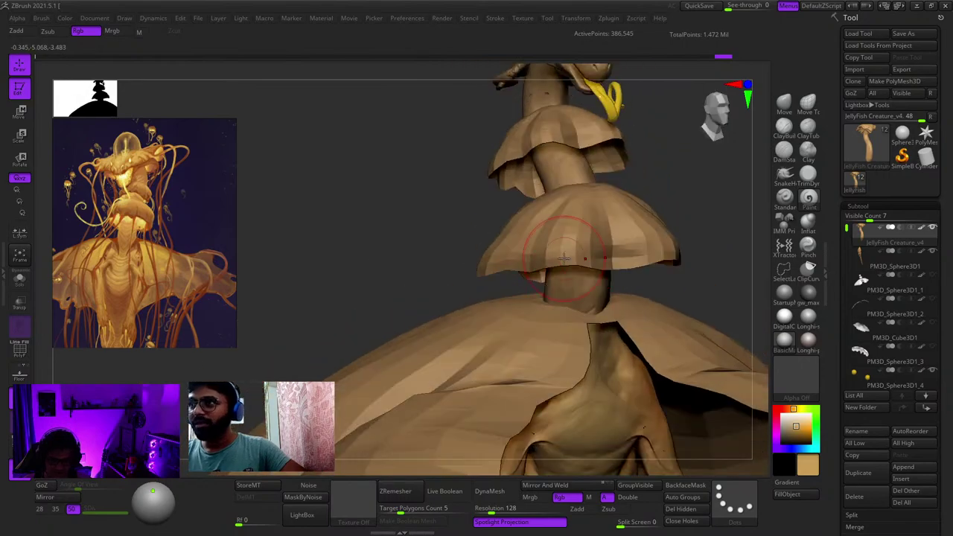
right_click_drag(549, 165, 557, 298, "alt")
right_click_drag(556, 297, 547, 186)
right_click(567, 257)
Step: Isolate the head and neck subtool and brush light tan down the length of the neck
left_click(14, 281)
right_click_drag(571, 235, 570, 222)
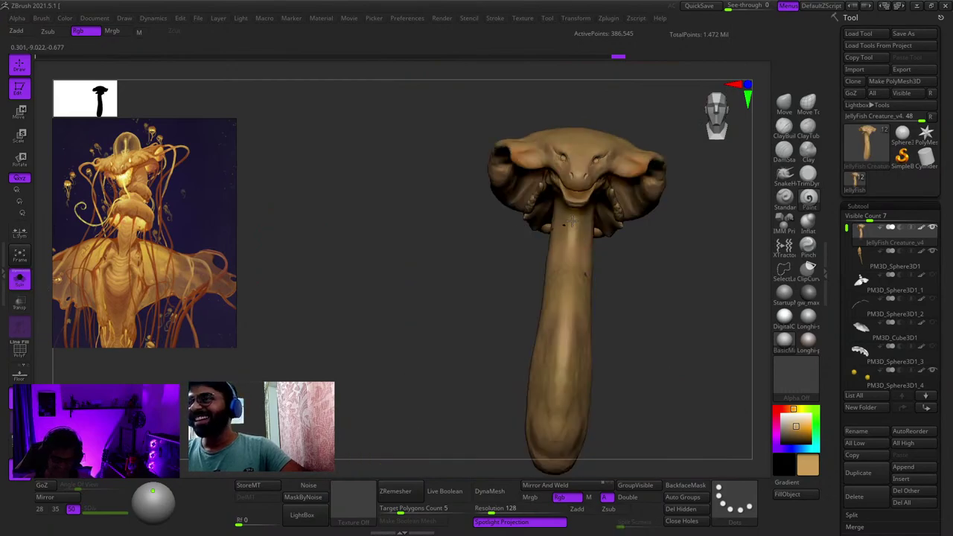
right_click_drag(553, 370, 554, 317, "ctrl")
right_click_drag(554, 316, 591, 350)
right_click_drag(591, 349, 529, 417, "ctrl")
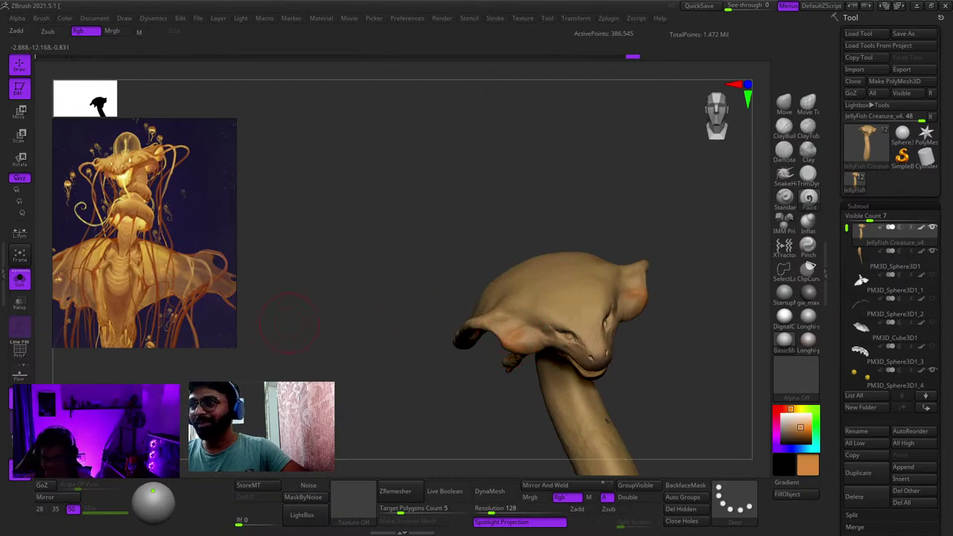
Step: Show all subtools and brush orange onto the fold at the jaw corner and along the lower jaw
left_click(22, 281)
mouse_move(584, 234)
right_mouse_down("ctrl")
mouse_move(590, 304)
mouse_move(633, 283)
mouse_move(574, 228)
mouse_move(558, 178)
mouse_move(558, 230)
right_mouse_up("ctrl")
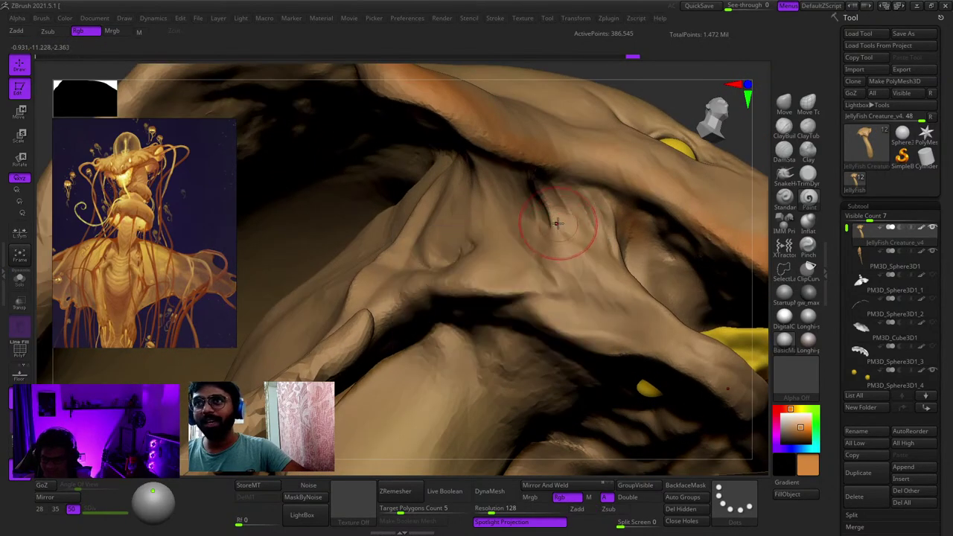
left_click_drag(558, 216, 559, 207, "shift")
right_click_drag(559, 207, 562, 194, "ctrl")
left_click_drag(564, 212, 579, 241)
mouse_move(587, 299)
right_mouse_down()
mouse_move(563, 236)
mouse_move(587, 276)
mouse_move(521, 289)
mouse_move(486, 309)
right_mouse_up()
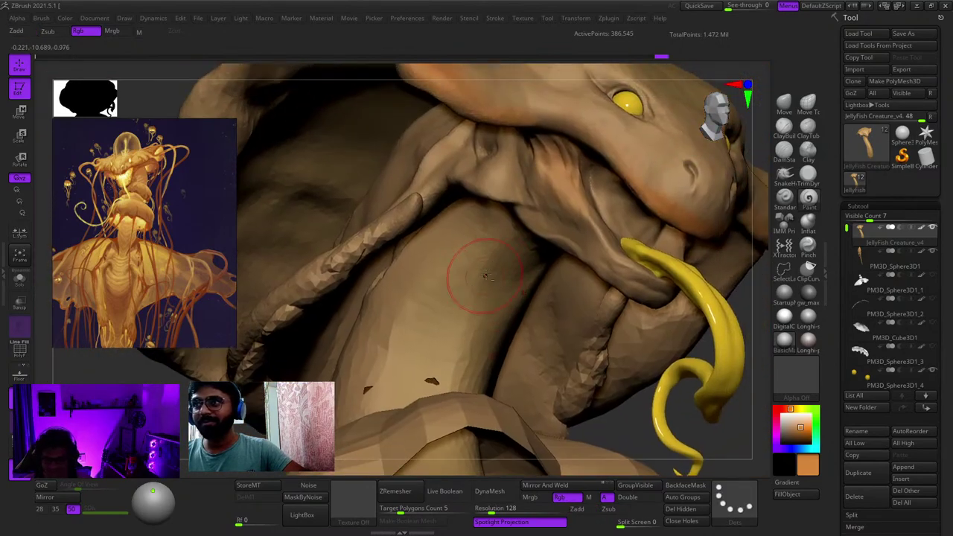
Step: Brush orange along the outer rim of the head's hood, around the side and back
right_click_drag(487, 277, 525, 180, "ctrl")
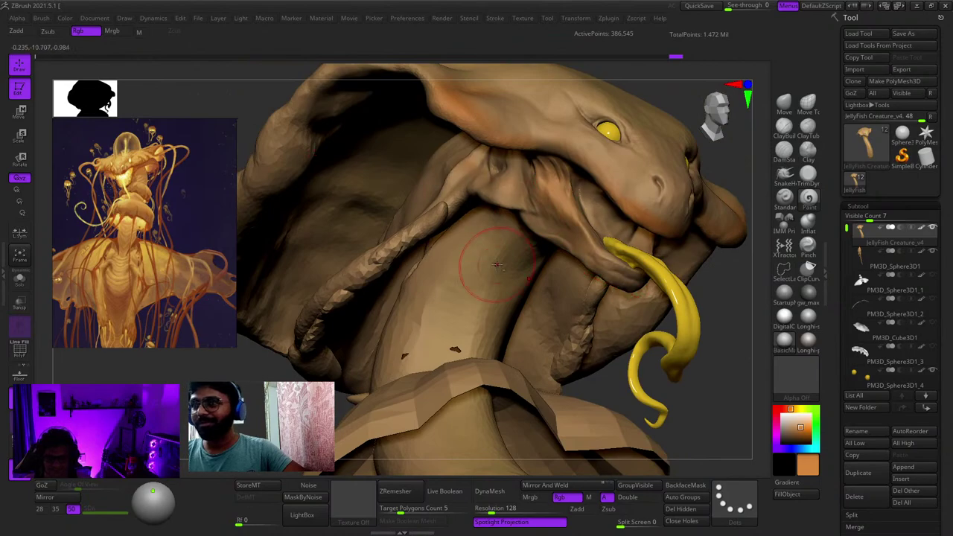
right_click_drag(496, 264, 569, 253, "ctrl")
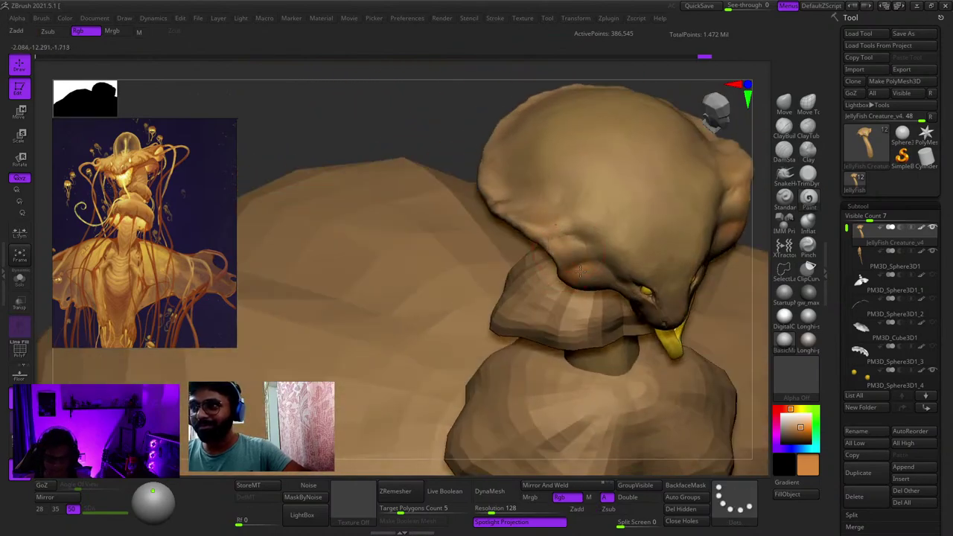
mouse_move(484, 204)
right_mouse_down()
mouse_move(494, 229)
mouse_move(507, 201)
right_mouse_up()
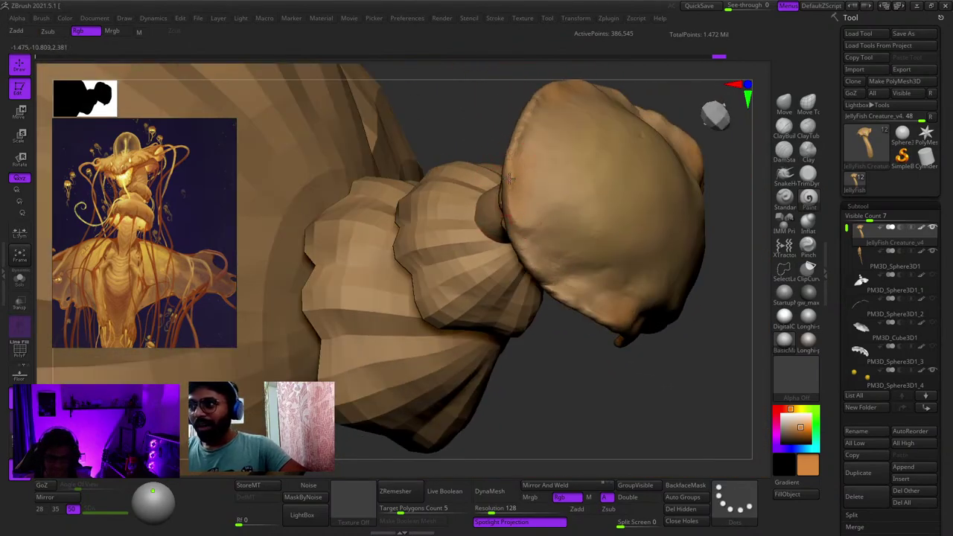
right_click_drag(527, 135, 533, 238)
mouse_move(486, 273)
right_mouse_down("ctrl")
mouse_move(485, 165)
mouse_move(544, 202)
mouse_move(653, 175)
mouse_move(651, 151)
mouse_move(635, 146)
mouse_move(665, 323)
mouse_move(593, 187)
mouse_move(506, 292)
mouse_move(537, 231)
right_mouse_up("ctrl")
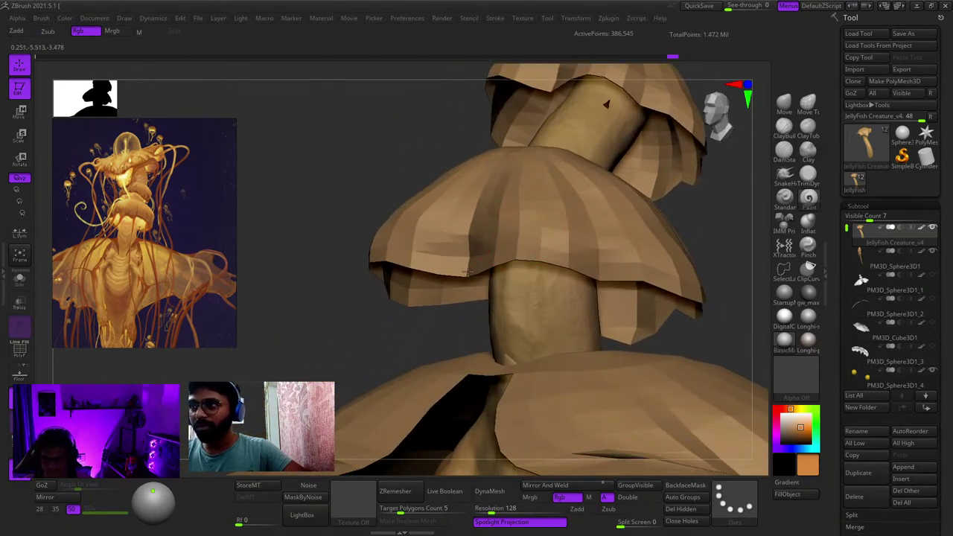
Step: Select the lower neck cap PM3D_Cylinder3D1_1 and brush orange onto its front hem
left_click(480, 265, "alt")
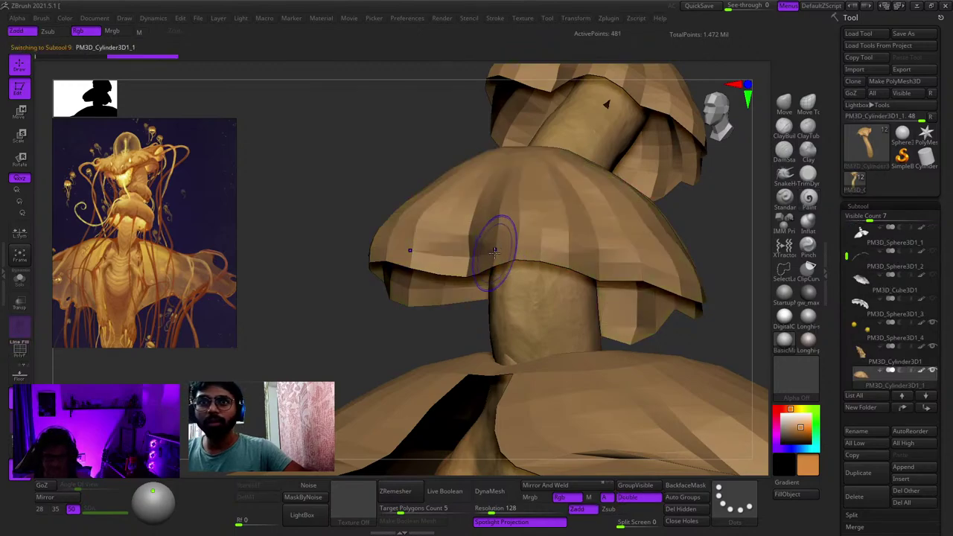
right_click_drag(541, 240, 548, 215)
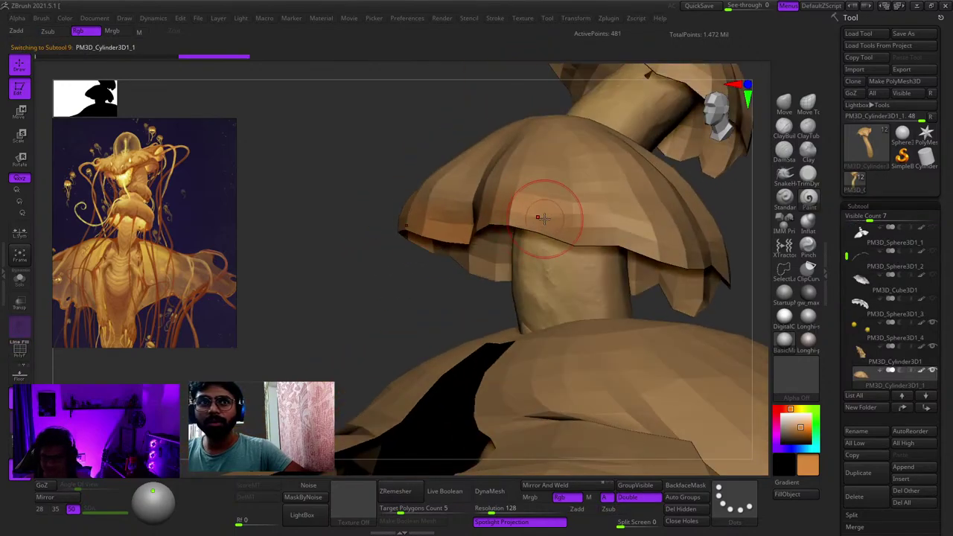
key("d")
left_click(515, 178)
right_click_drag(603, 167, 539, 257, "alt")
left_click(714, 289, "ctrl+shift")
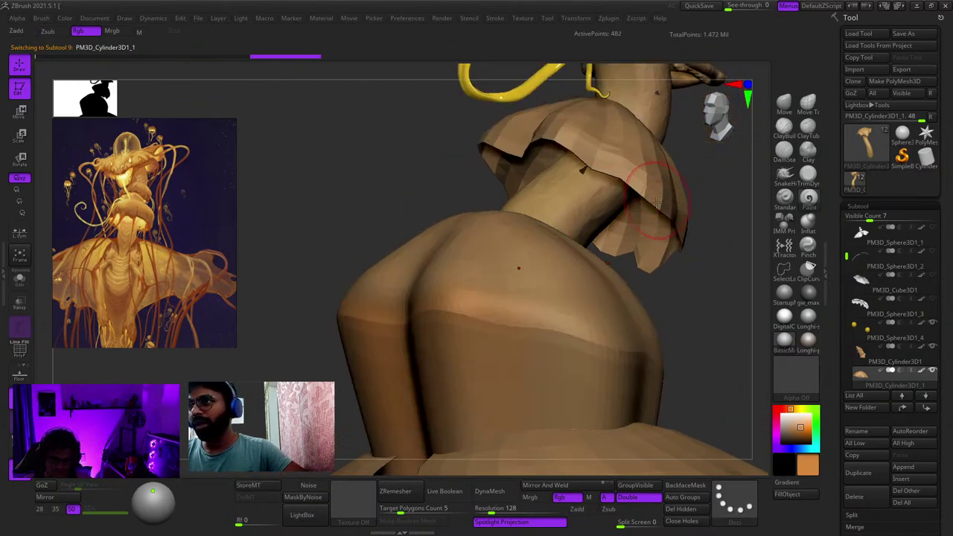
right_click_drag(584, 287, 484, 234, "ctrl")
key("shift+f")
key("shift+f")
key("ctrl+z")
Step: Check the lower neck cap in isolation, turn on its dynamic subdivision smoothing, and show all subtools again
left_click(21, 281)
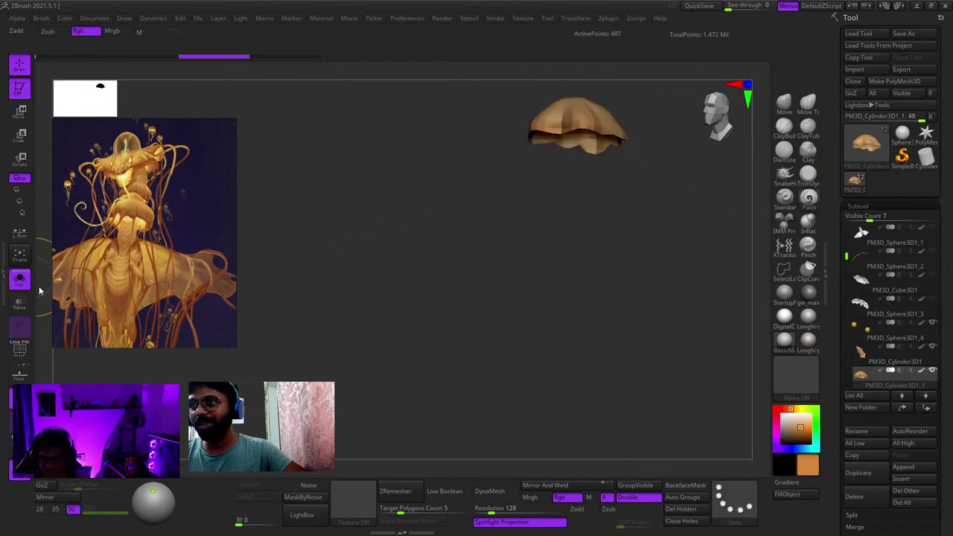
right_click_drag(512, 174, 612, 293, "ctrl")
key("f")
key("f")
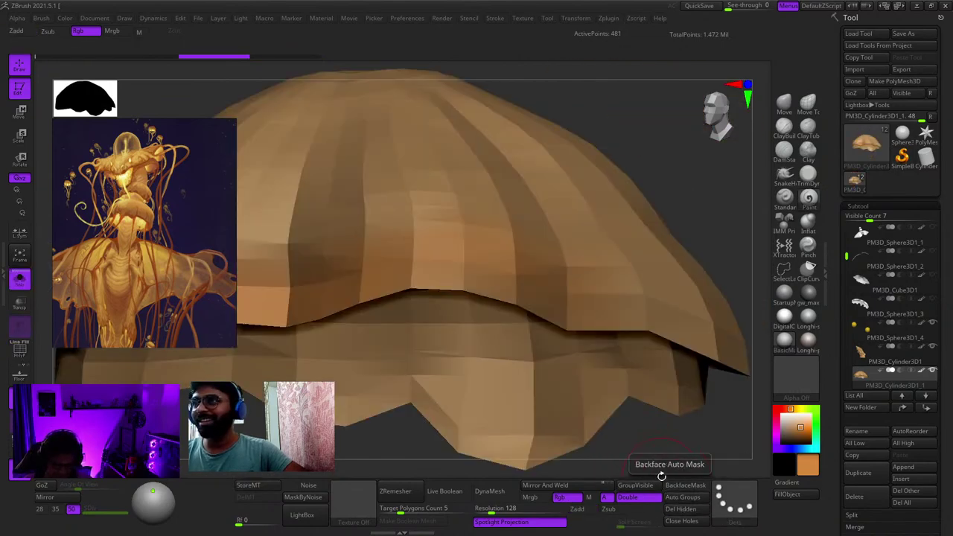
right_click_drag(622, 361, 572, 279, "ctrl")
key("d")
left_click(17, 287)
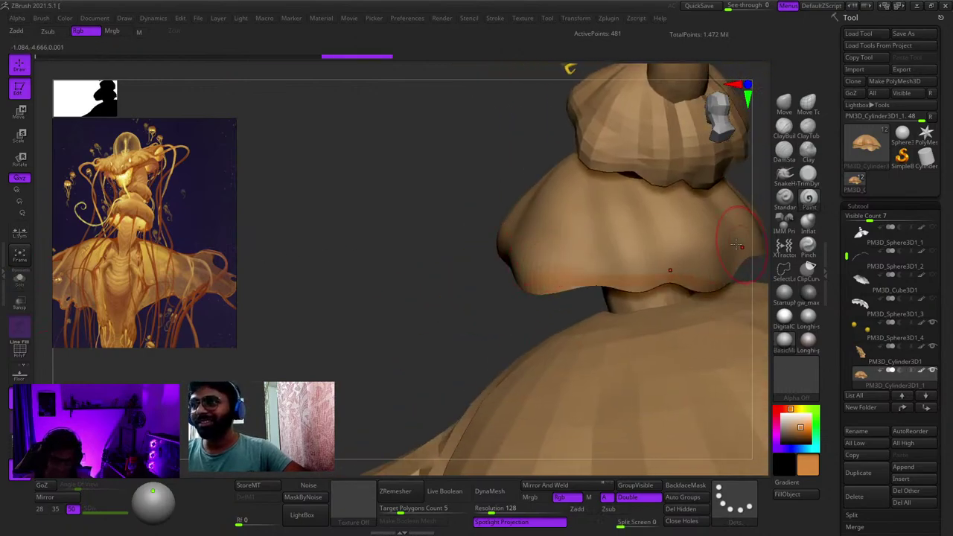
Step: Brush orange along the side and back hem of the lower neck cap, toggling its dynamic subdivision off and on
right_click_drag(737, 245, 578, 292)
key("shift+d")
right_click_drag(538, 249, 547, 276)
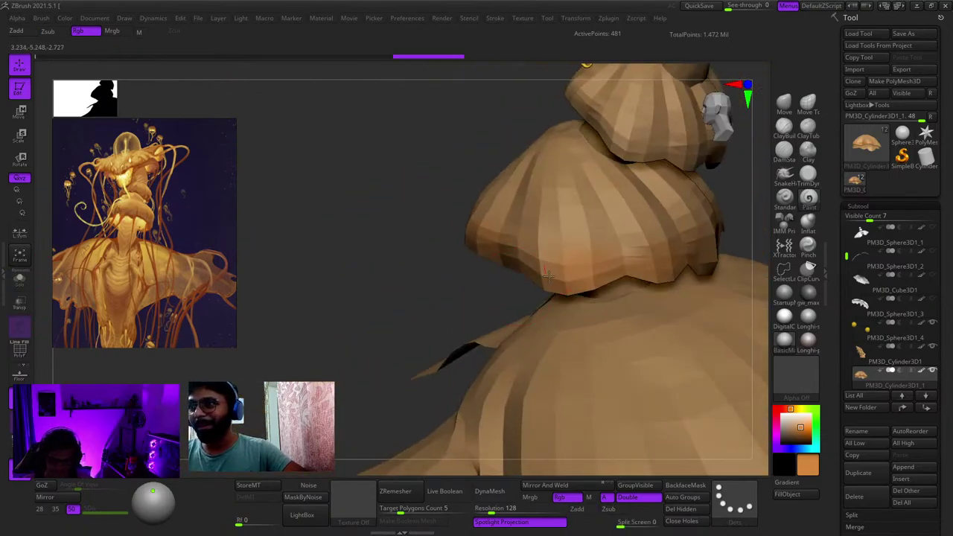
right_click_drag(615, 284, 539, 261)
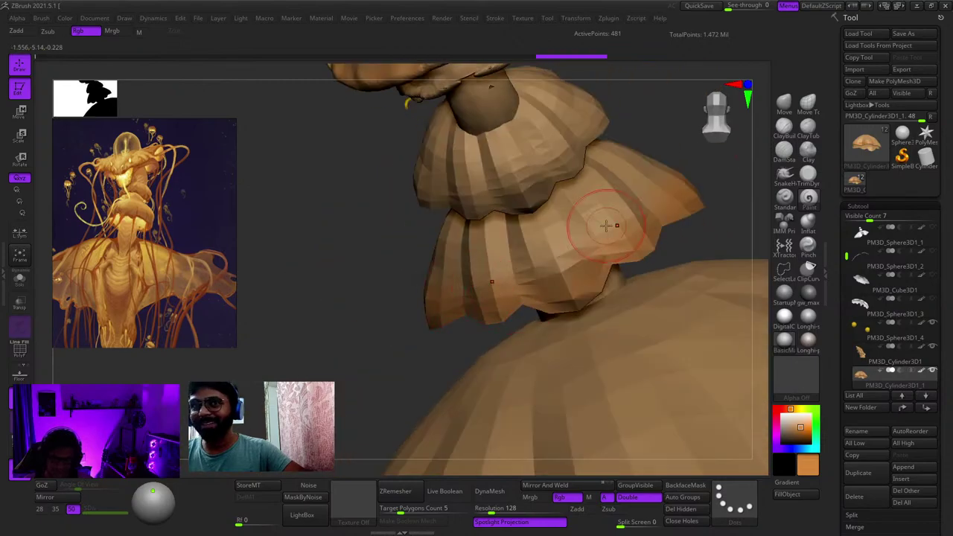
key("d")
right_click_drag(606, 226, 606, 206)
Step: Select the upper neck cap PM3D_Cylinder3D1_3 and brush orange all around its hem
right_click_drag(558, 104, 588, 214, "alt")
left_click(597, 233, "alt")
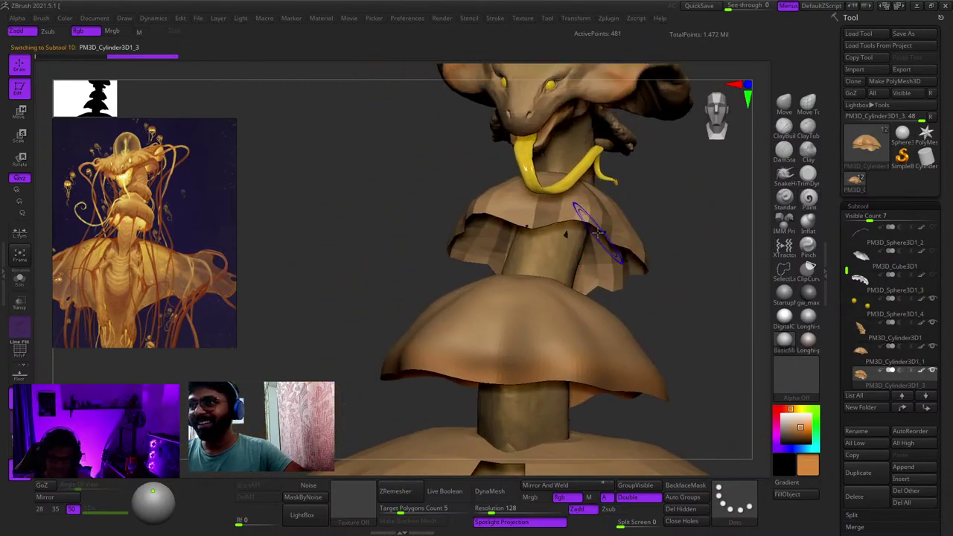
right_click_drag(607, 285, 549, 260)
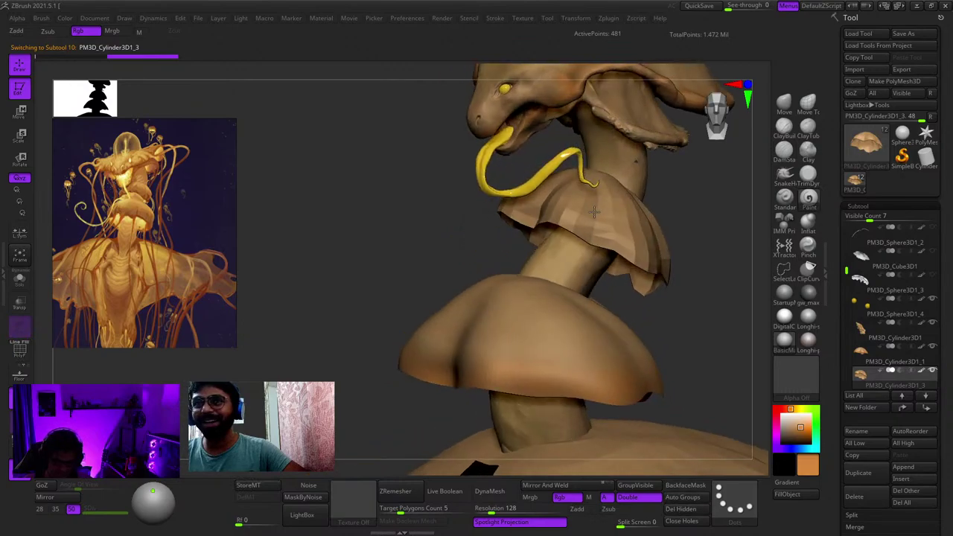
right_click_drag(631, 261, 514, 257)
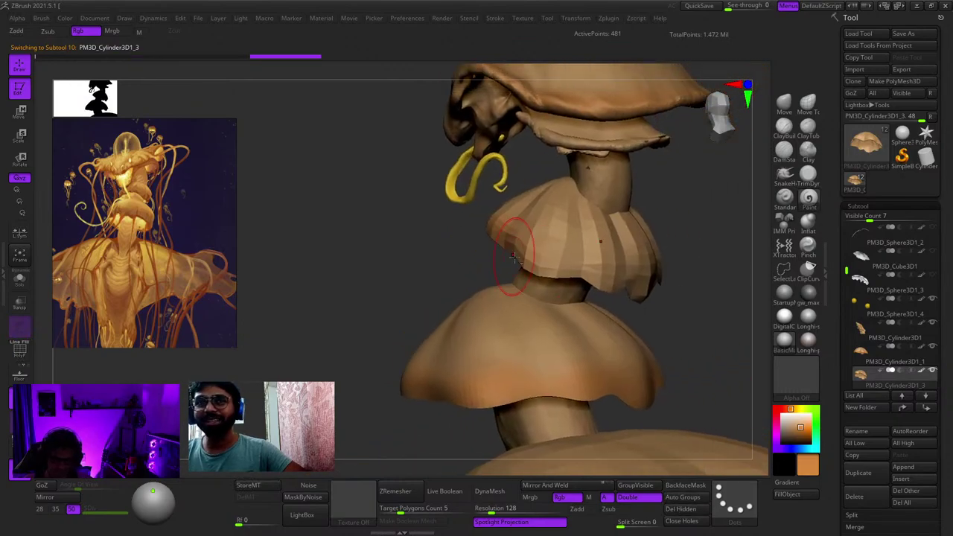
mouse_move(598, 273)
right_mouse_down()
mouse_move(617, 278)
mouse_move(600, 268)
mouse_move(601, 230)
mouse_move(641, 261)
right_mouse_up()
right_click_drag(641, 261, 642, 231, "ctrl")
right_click_drag(642, 342, 641, 242, "alt")
right_click_drag(641, 241, 647, 312, "ctrl")
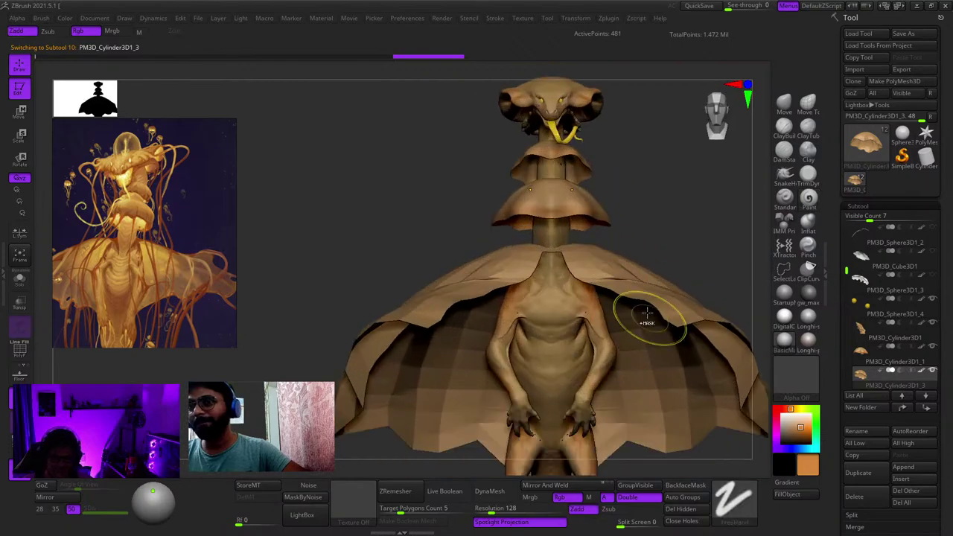
Step: Select the large skirt cap PM3D_Cylinder3D1_2, turn on its dynamic subdivision, and brush orange onto its side edge
left_click(612, 263, "alt")
right_click_drag(610, 260, 611, 156)
key("d")
right_click_drag(598, 245, 639, 213)
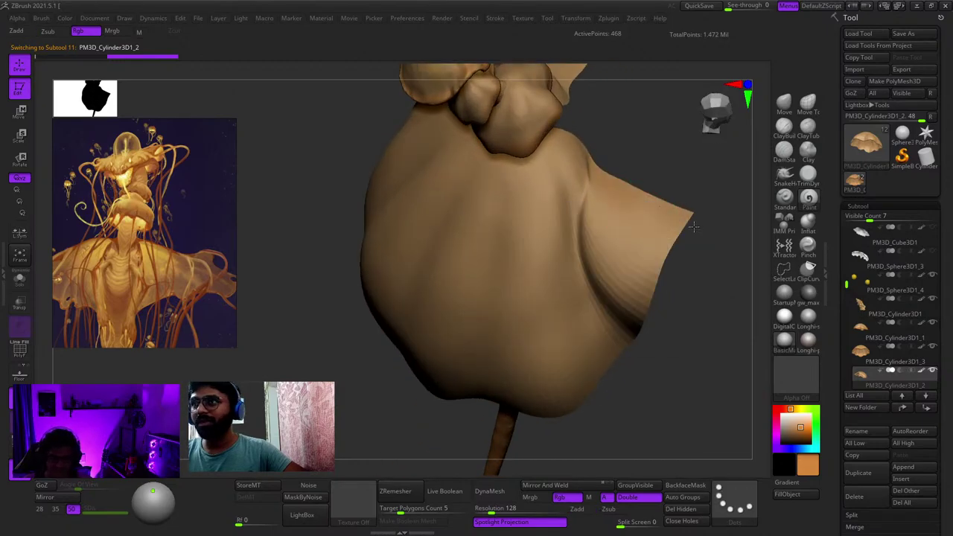
right_click_drag(590, 367, 684, 227, "alt")
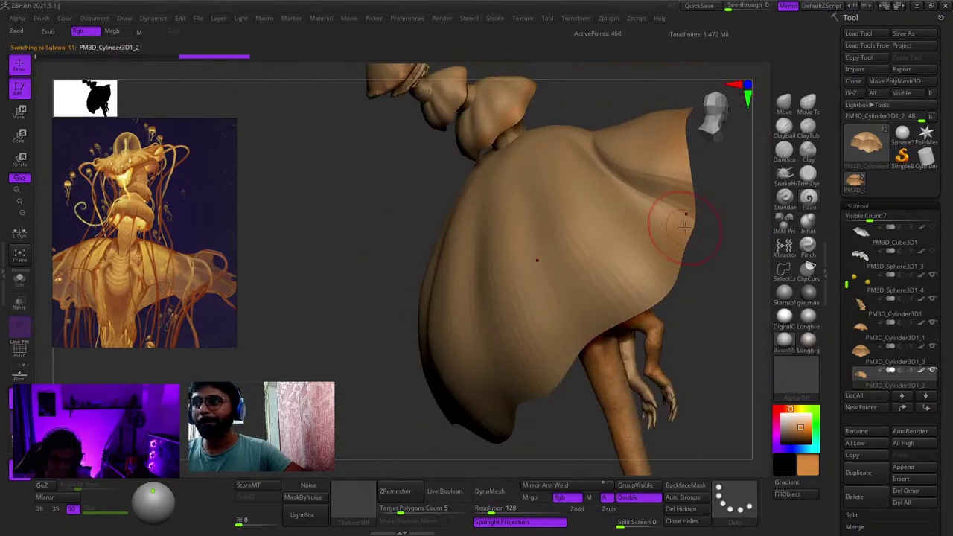
Step: Brush orange along the back hem of the large skirt cap
right_click_drag(550, 361, 619, 258)
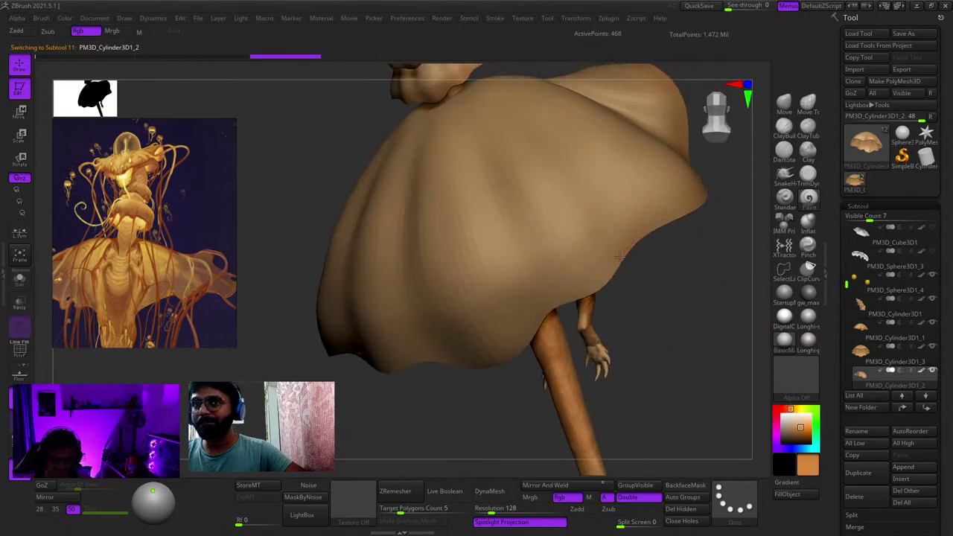
right_click_drag(510, 328, 606, 249)
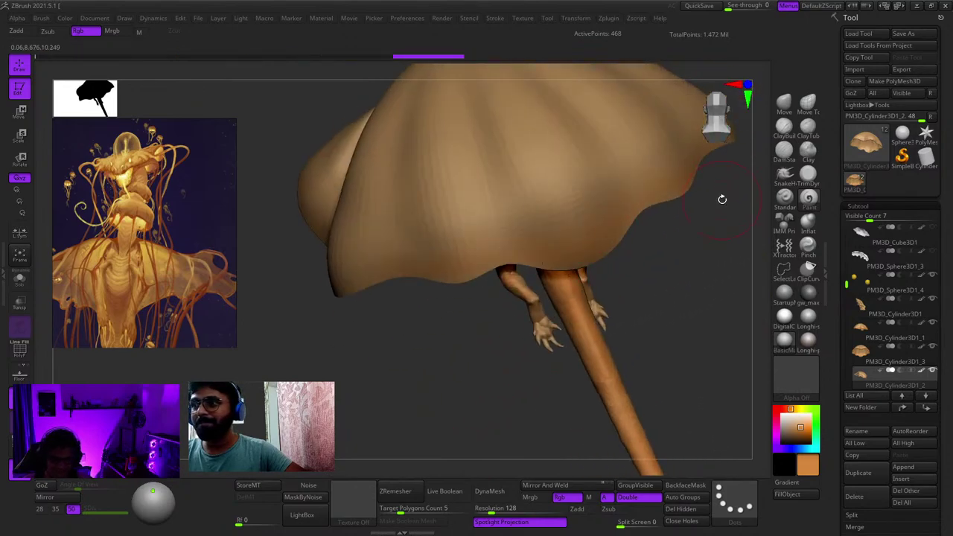
right_click_drag(721, 199, 524, 312)
right_click_drag(704, 271, 615, 271)
key("f")
key("f")
Step: Select the head and neck subtool JellyFish Creature_v4 and brush orange onto the hood's rear rims and upper back of the neck
right_click_drag(615, 270, 571, 364, "ctrl")
right_click_drag(605, 160, 587, 313, "ctrl")
right_click_drag(587, 312, 584, 268, "ctrl")
left_click(537, 237, "alt")
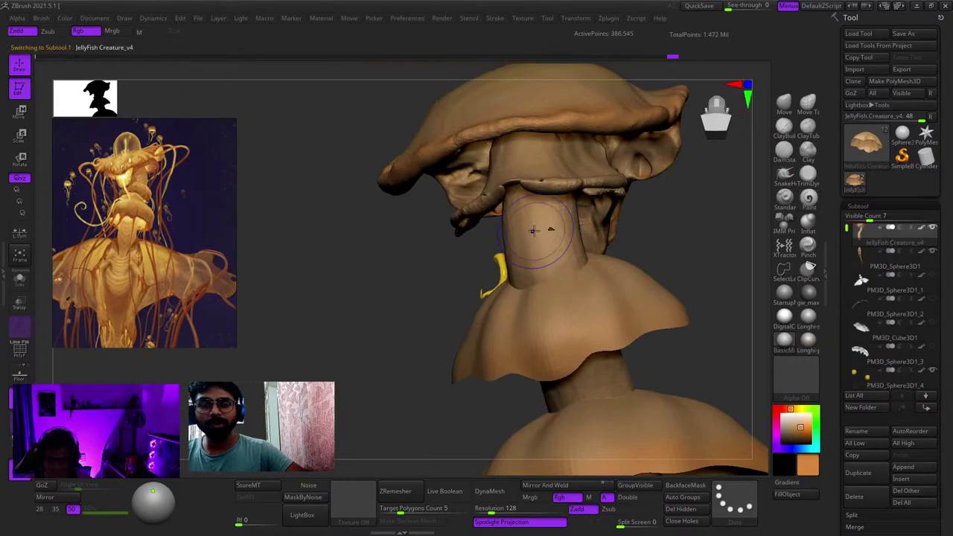
right_click_drag(533, 237, 548, 218)
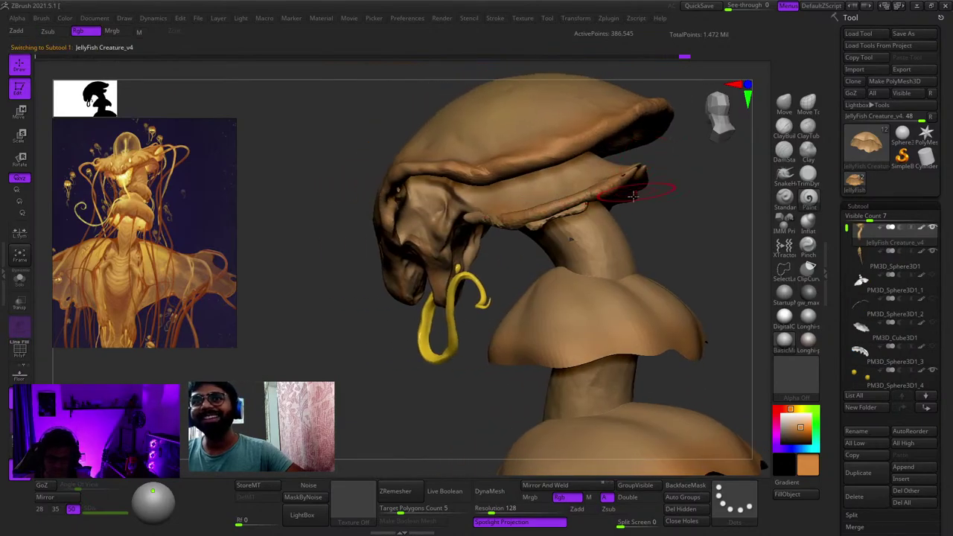
right_click_drag(633, 196, 600, 160)
mouse_move(599, 160)
right_mouse_down("ctrl")
mouse_move(572, 215)
mouse_move(566, 190)
mouse_move(546, 291)
right_mouse_up("ctrl")
right_click_drag(608, 253, 597, 165)
Step: Isolate the head and neck, brush orange down the back of the neck, and show all subtools again
left_click(19, 280)
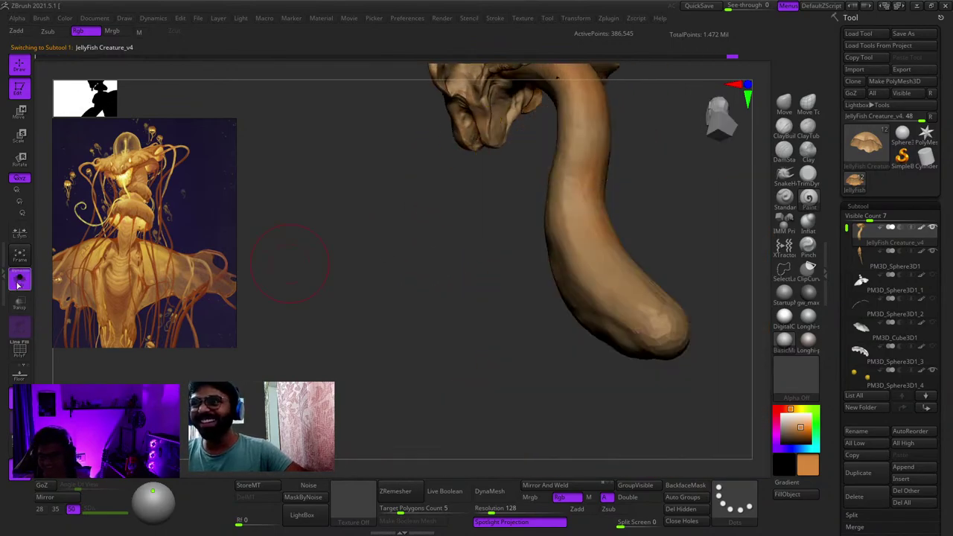
right_click_drag(491, 283, 577, 242)
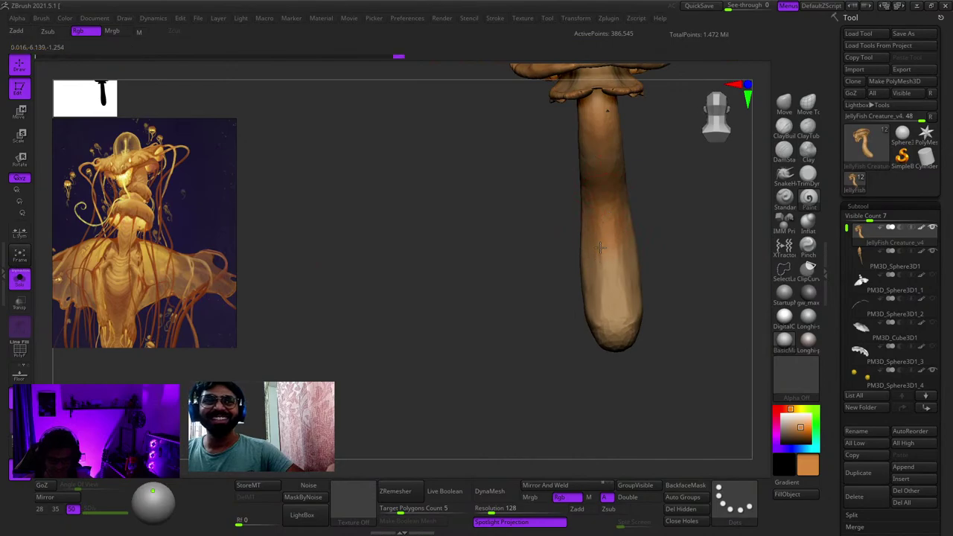
mouse_move(608, 301)
right_mouse_down()
mouse_move(406, 294)
mouse_move(606, 297)
right_mouse_up()
left_click(18, 283)
right_click_drag(606, 297, 609, 120, "ctrl")
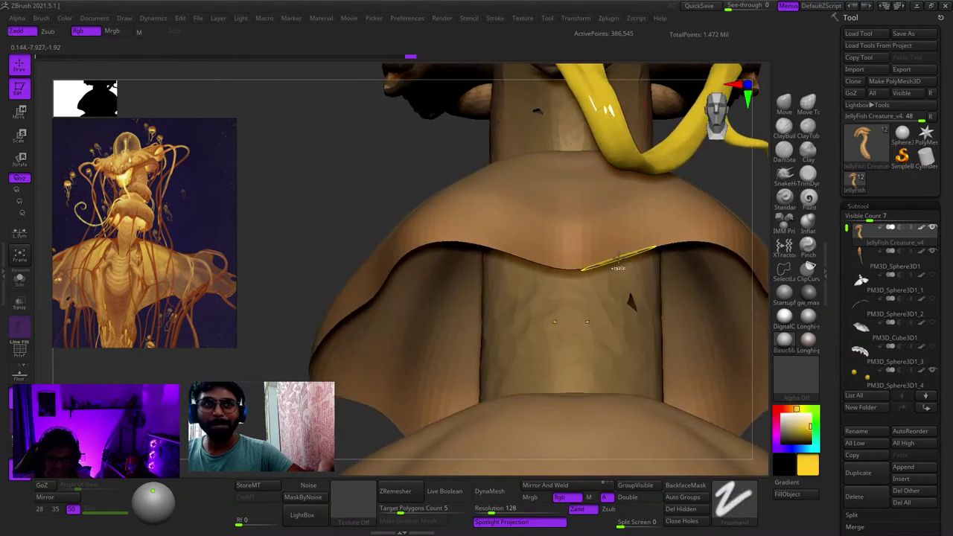
Step: Select the middle bell cap PM3D_Cylinder3D1_1 and brush yellow over its crown around the neck
right_click_drag(618, 260, 616, 328, "ctrl")
mouse_move(616, 327)
right_mouse_down()
mouse_move(576, 298)
mouse_move(568, 196)
mouse_move(612, 195)
mouse_move(600, 188)
mouse_move(602, 216)
right_mouse_up()
right_click(613, 195)
left_click_drag(591, 155, 604, 155)
left_click(623, 198, "alt")
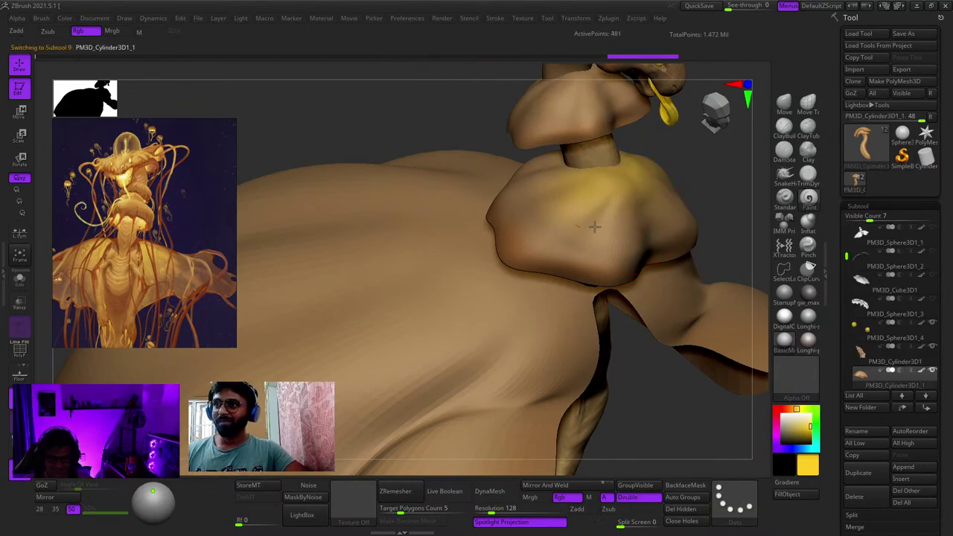
Step: Brush yellow onto the inner surface of the middle bell cap on both sides of the neck
right_click_drag(594, 227, 586, 193)
mouse_move(586, 194)
right_mouse_down("ctrl")
mouse_move(576, 249)
mouse_move(626, 252)
mouse_move(628, 206)
mouse_move(578, 241)
mouse_move(606, 270)
mouse_move(609, 219)
right_mouse_up("ctrl")
right_click_drag(569, 302, 604, 186)
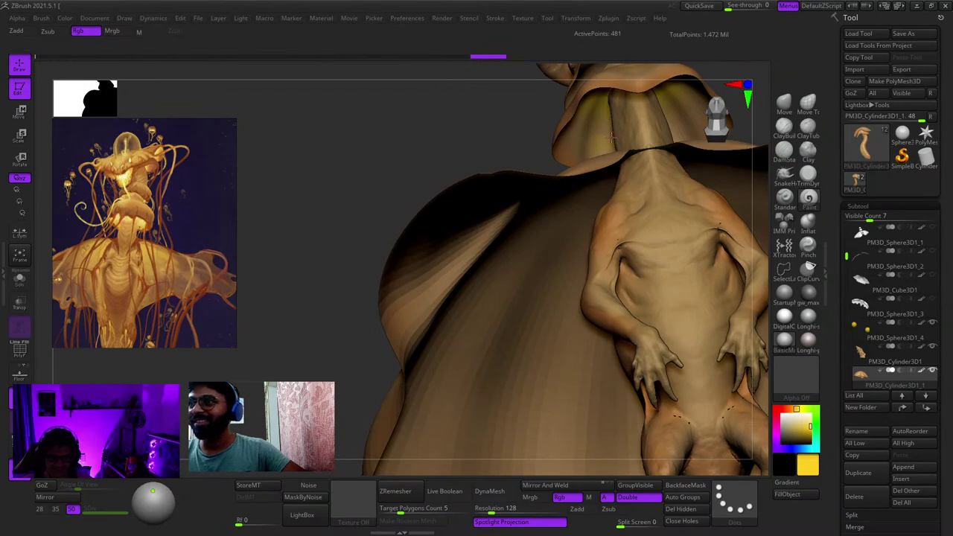
right_click_drag(593, 157, 627, 312, "ctrl")
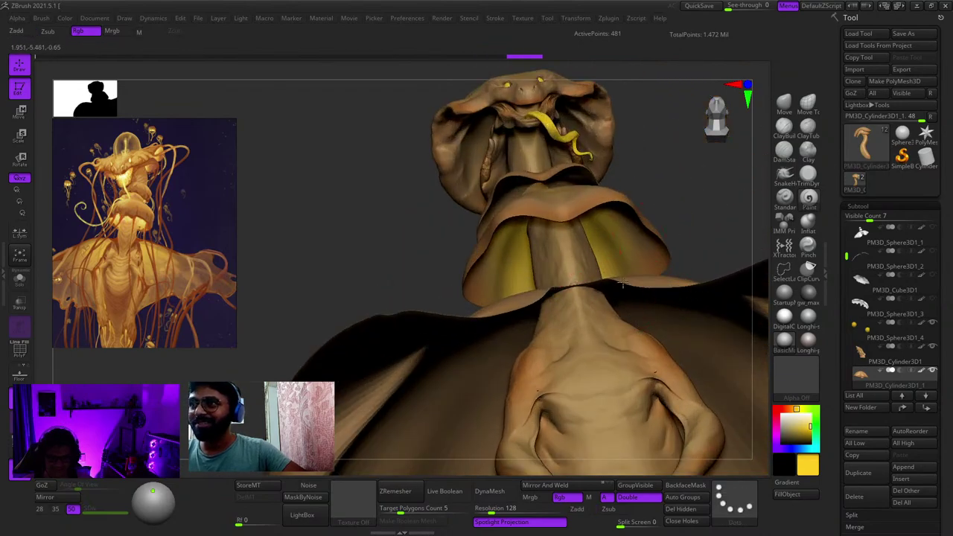
mouse_move(584, 111)
right_mouse_down()
mouse_move(575, 194)
mouse_move(600, 213)
mouse_move(606, 174)
right_mouse_up()
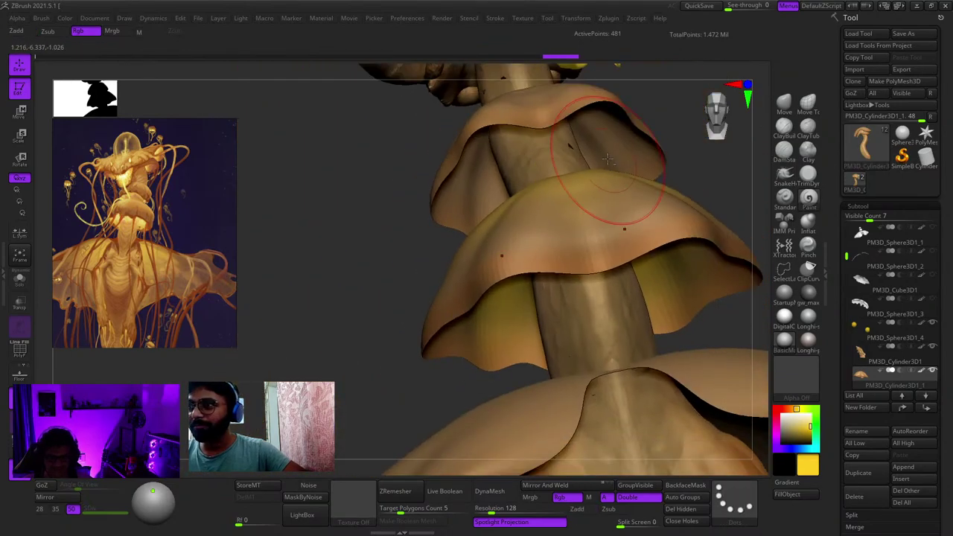
Step: Isolate the upper bell cap PM3D_Cylinder3D1_3, brush yellow over its inside and crown, and show all subtools again
left_click(529, 172, "alt")
left_click(21, 282)
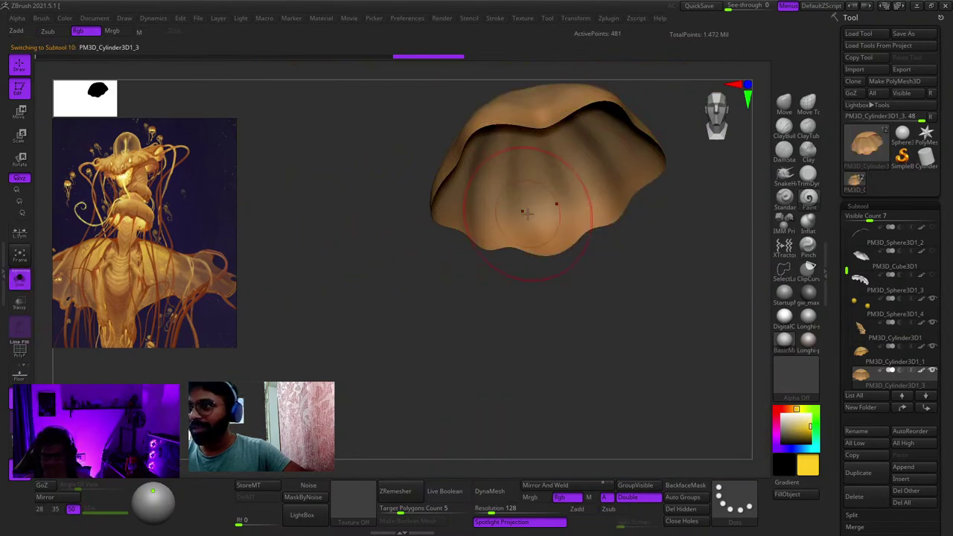
right_click_drag(525, 211, 563, 208)
right_click_drag(564, 208, 553, 196, "ctrl")
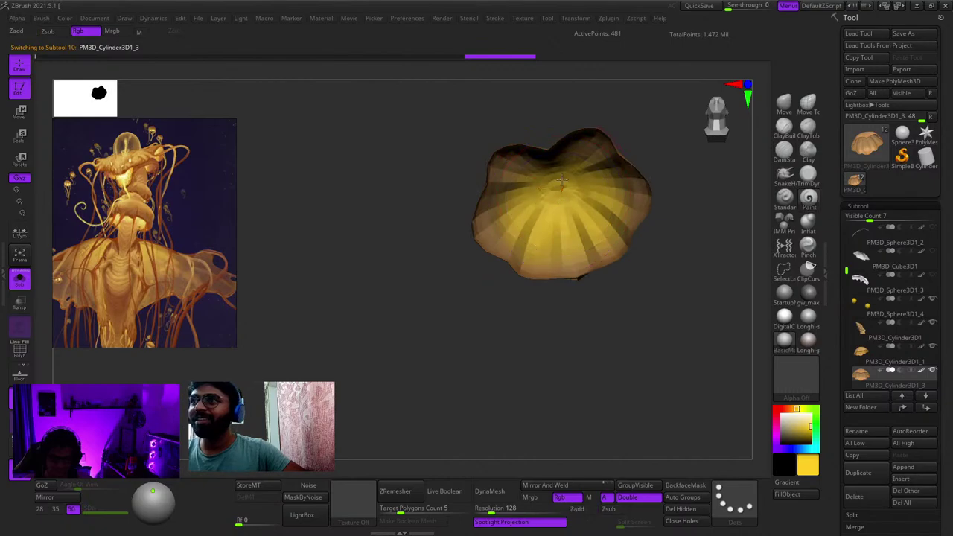
right_click_drag(537, 183, 539, 269)
right_click_drag(539, 269, 489, 229, "ctrl")
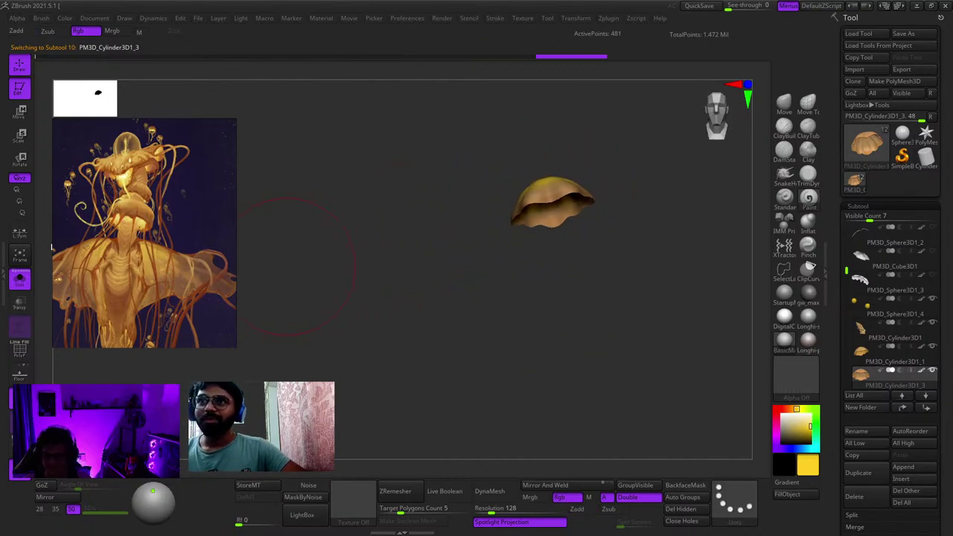
left_click(20, 279)
Step: Isolate the large skirt cap PM3D_Cylinder3D1_2 with dynamic subdivision off, brush yellow inside it, and restore subdivision and all subtools
right_click_drag(520, 272, 541, 216, "ctrl")
right_click_drag(542, 216, 557, 313, "ctrl")
right_click_drag(556, 312, 606, 262)
left_click(608, 264, "alt")
left_click(21, 282)
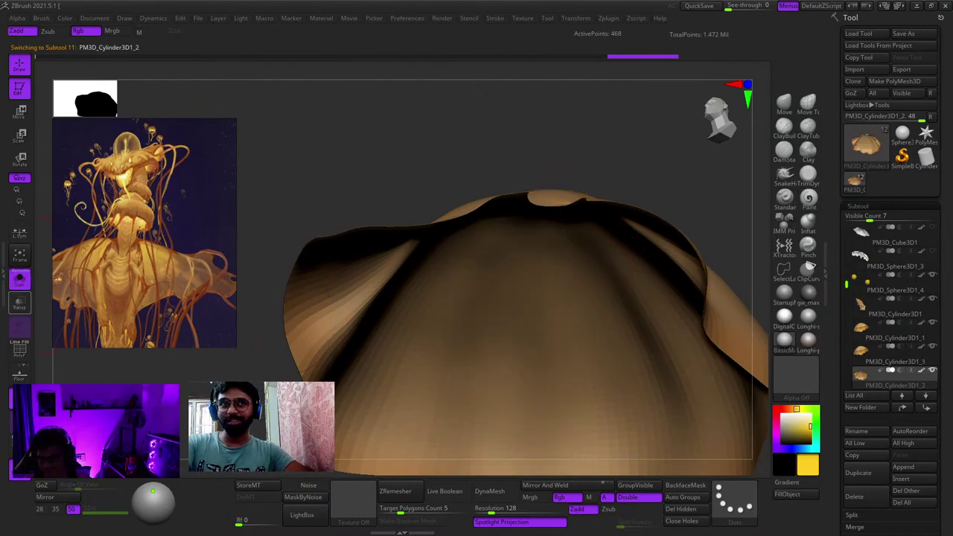
key("shift+d")
right_click_drag(514, 279, 558, 232)
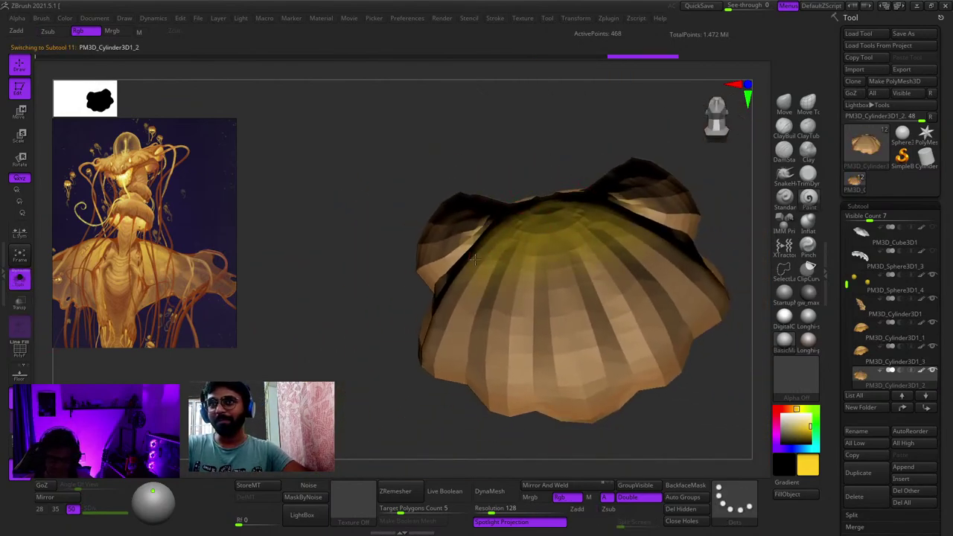
left_click(24, 283)
key("d")
Step: Brush yellow over the crown of the large skirt cap, fading outward along its folds
right_click_drag(472, 255, 514, 230)
right_click_drag(647, 221, 573, 238)
mouse_move(573, 239)
right_mouse_down("ctrl")
mouse_move(561, 348)
mouse_move(584, 405)
mouse_move(587, 298)
mouse_move(533, 355)
right_mouse_up("ctrl")
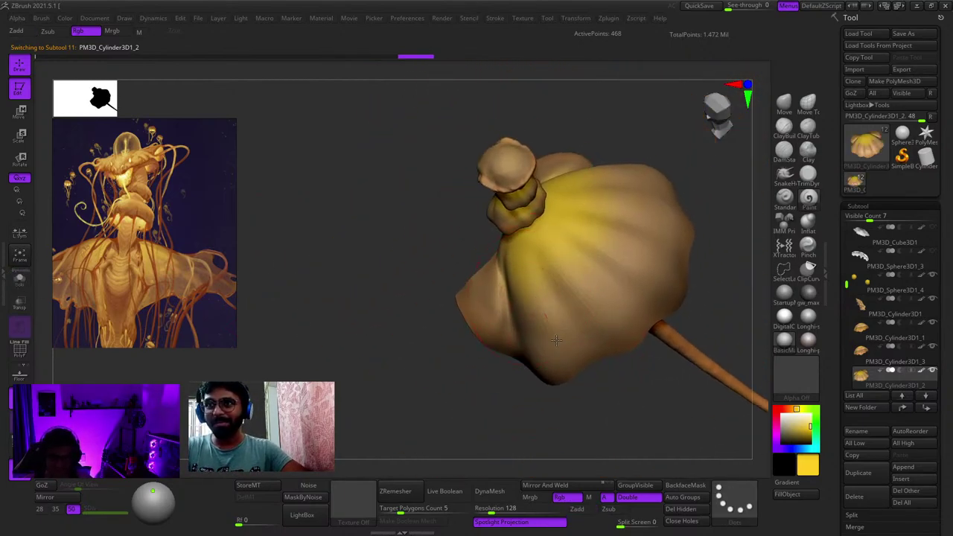
right_click_drag(585, 282, 571, 237)
right_click_drag(571, 237, 573, 216, "ctrl")
right_click_drag(573, 216, 622, 379, "ctrl")
right_click_drag(595, 320, 511, 112, "ctrl")
right_click_drag(652, 147, 592, 417)
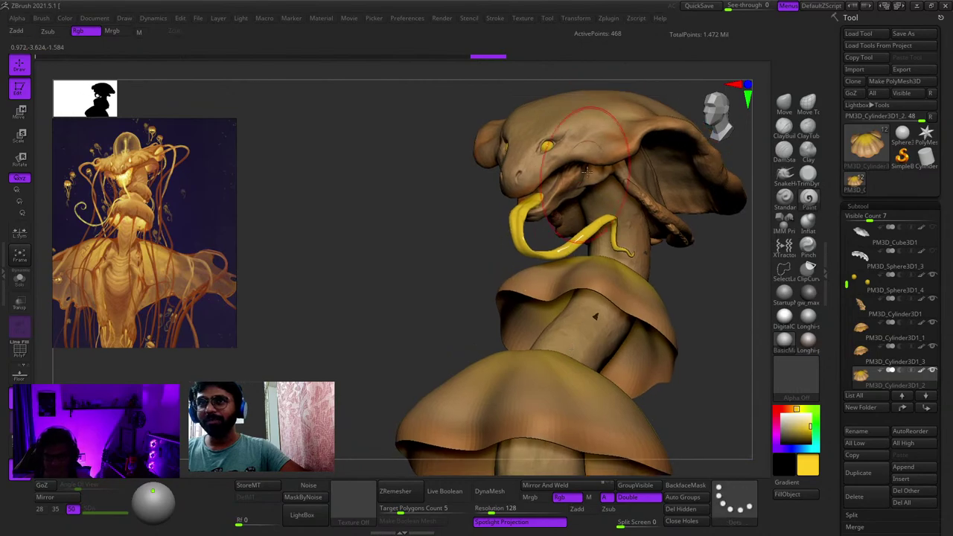
Step: Select the head and neck subtool JellyFish Creature_v4, brush yellow inside the hood, and undo the last stroke
left_click(616, 164, "alt")
right_click_drag(616, 164, 578, 193)
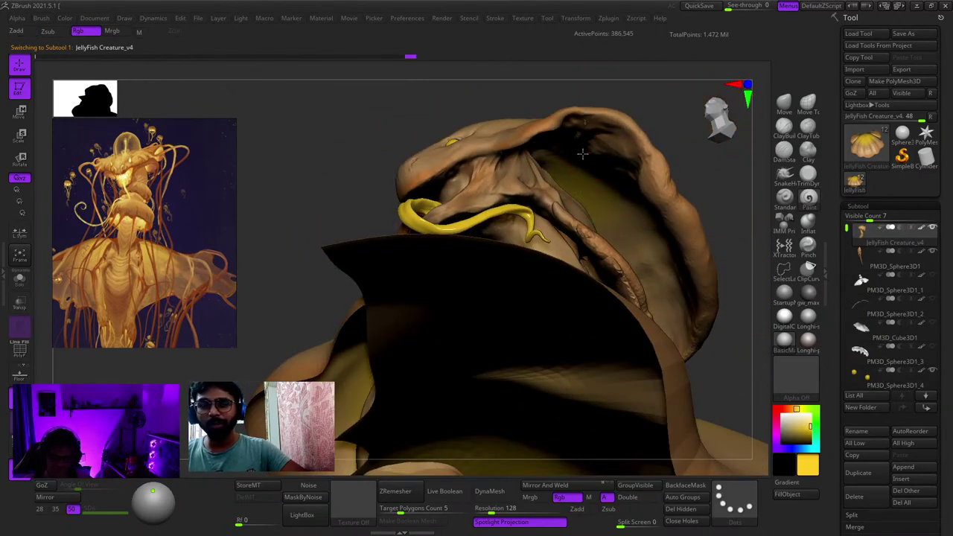
right_click_drag(570, 156, 554, 183)
right_click_drag(569, 301, 625, 365)
mouse_move(625, 365)
right_mouse_down("alt")
mouse_move(577, 234)
mouse_move(582, 276)
mouse_move(588, 186)
mouse_move(613, 191)
right_mouse_up("alt")
key("ctrl+z")
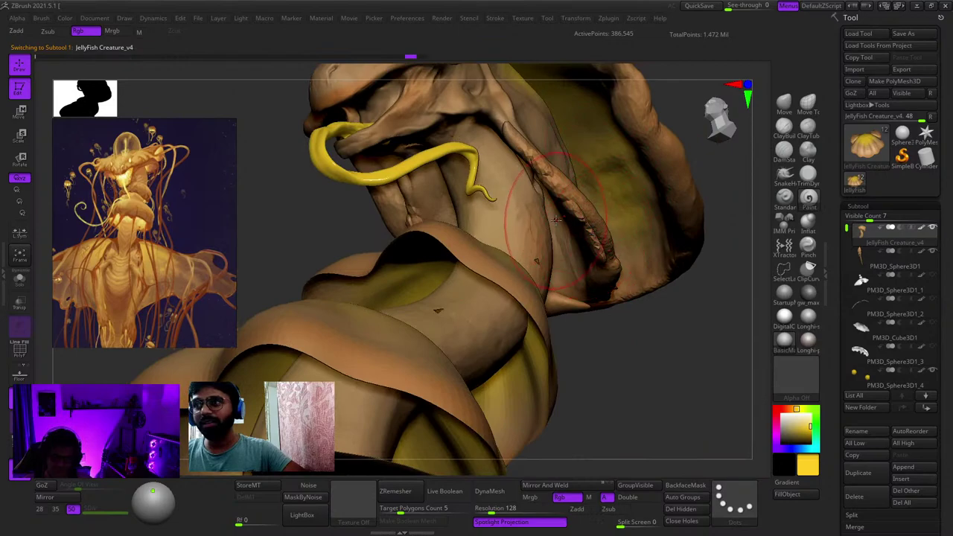
Step: Isolate the head and neck and brush yellow into the hood's underside and behind the neck
left_click(20, 279)
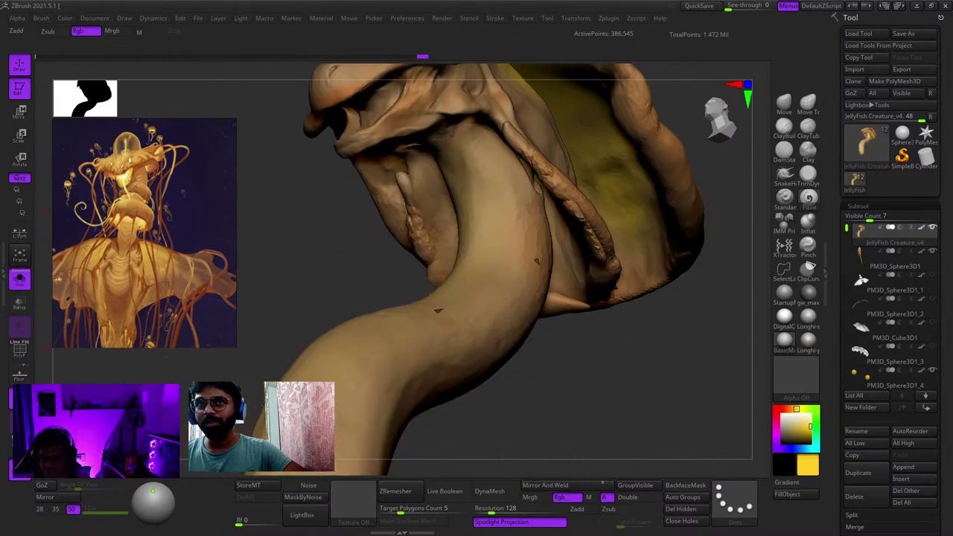
mouse_move(547, 313)
right_mouse_down()
mouse_move(564, 211)
mouse_move(556, 199)
right_mouse_up()
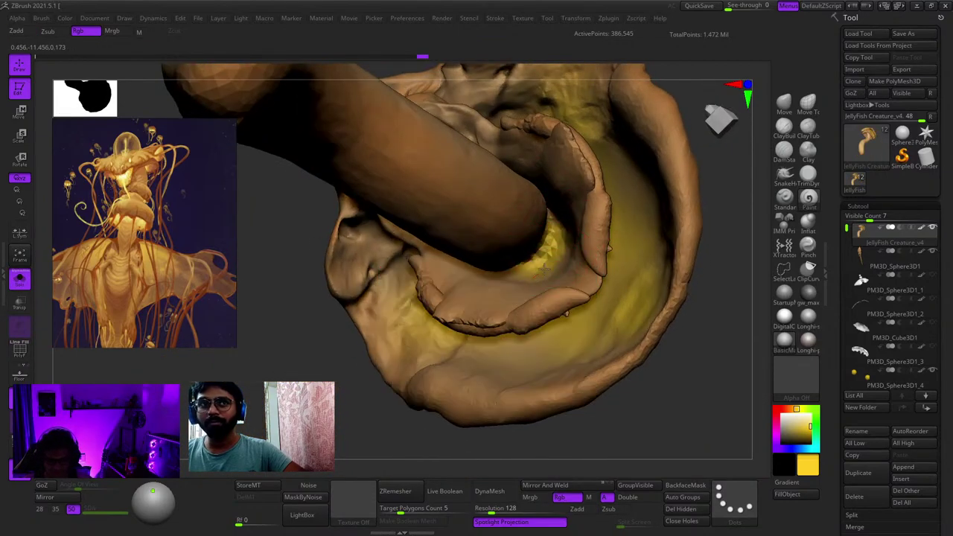
mouse_move(460, 275)
right_mouse_down()
mouse_move(514, 313)
mouse_move(517, 290)
mouse_move(573, 323)
mouse_move(552, 160)
mouse_move(534, 185)
right_mouse_up()
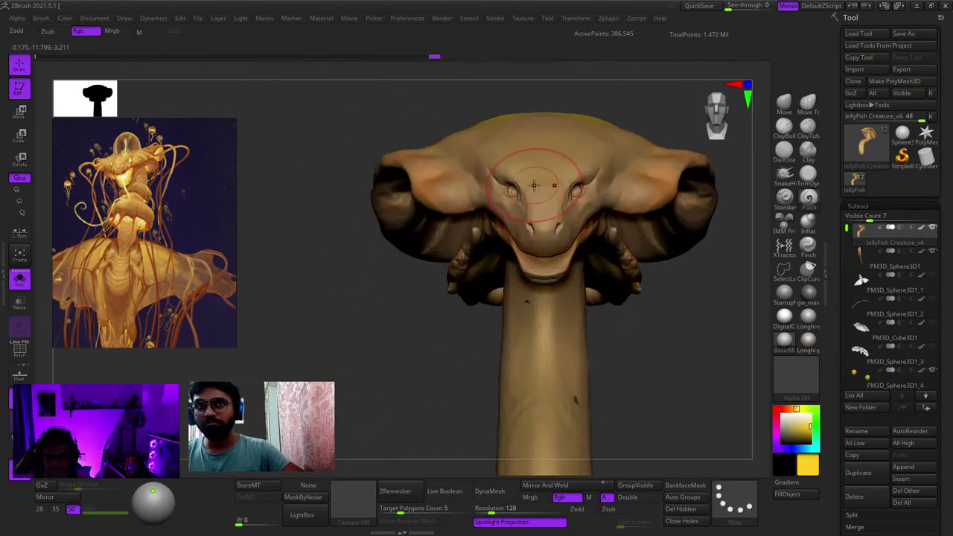
Step: Brush yellow over the rear crown of the head and into the nostrils
right_click_drag(625, 181, 543, 192, "alt")
right_click_drag(543, 192, 530, 218)
right_click_drag(530, 217, 541, 239, "ctrl")
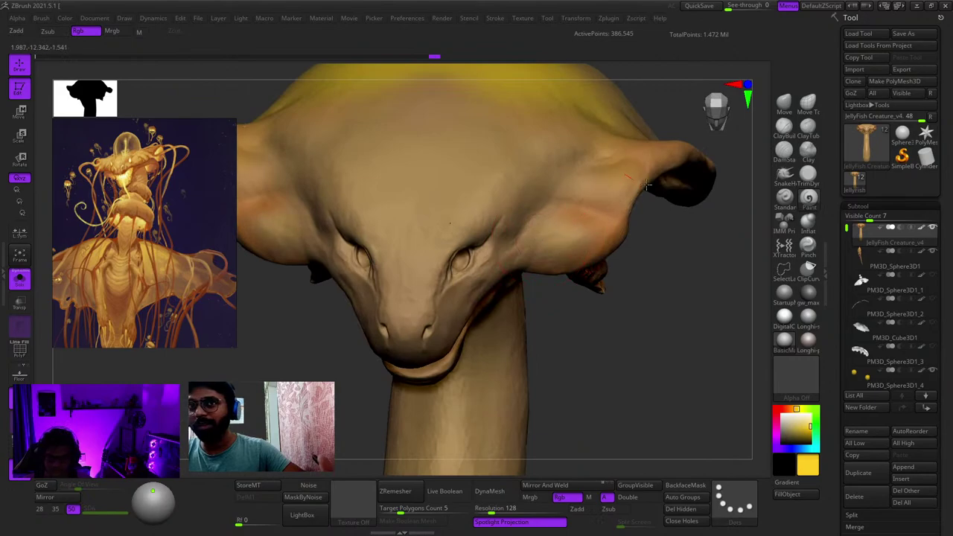
mouse_move(646, 184)
right_mouse_down("ctrl")
mouse_move(536, 187)
mouse_move(548, 221)
mouse_move(615, 155)
mouse_move(595, 271)
mouse_move(632, 262)
right_mouse_up("ctrl")
left_click_drag(632, 261, 638, 270)
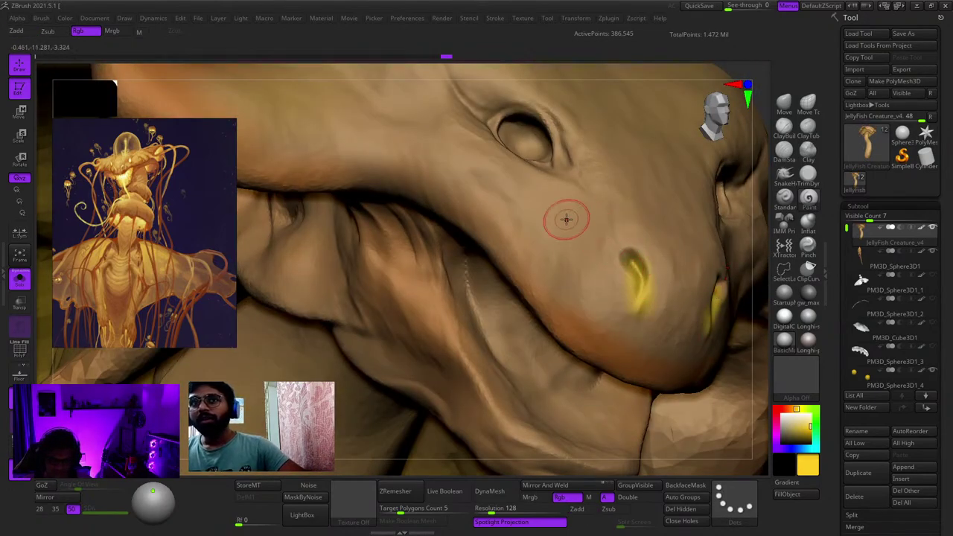
Step: Brush yellow inside the mouth and into the eye socket
mouse_move(566, 220)
right_mouse_down()
mouse_move(560, 172)
mouse_move(480, 179)
right_mouse_up()
right_click(478, 272)
left_click_drag(503, 237, 507, 259)
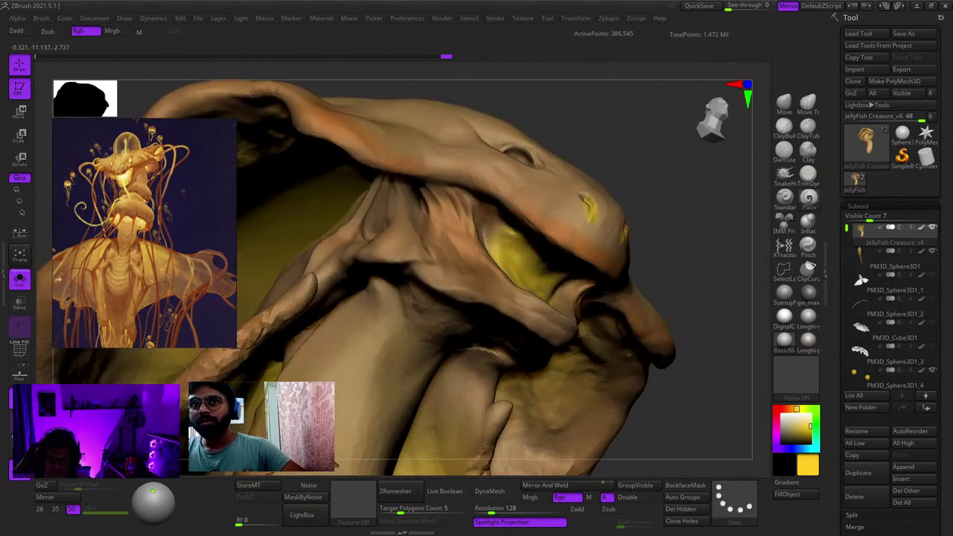
left_click_drag(545, 290, 544, 285)
right_click_drag(544, 285, 523, 314)
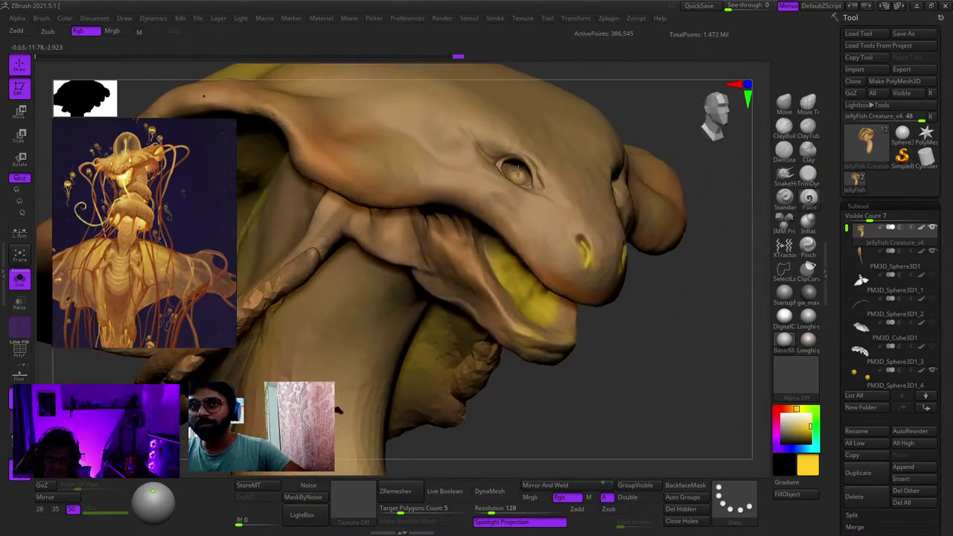
left_click_drag(514, 162, 518, 171)
Step: Sample the light tan skin colour and brush it down the inner hood flap beside the jaw and neck
mouse_move(519, 171)
right_mouse_down("ctrl")
mouse_move(459, 153)
mouse_move(420, 160)
right_mouse_up("ctrl")
mouse_move(495, 201)
right_mouse_down("ctrl")
mouse_move(567, 325)
mouse_move(546, 97)
mouse_move(611, 225)
mouse_move(584, 320)
mouse_move(565, 178)
mouse_move(574, 246)
right_mouse_up("ctrl")
mouse_move(574, 245)
right_mouse_down("ctrl")
mouse_move(574, 189)
mouse_move(616, 196)
right_mouse_up("ctrl")
key("c")
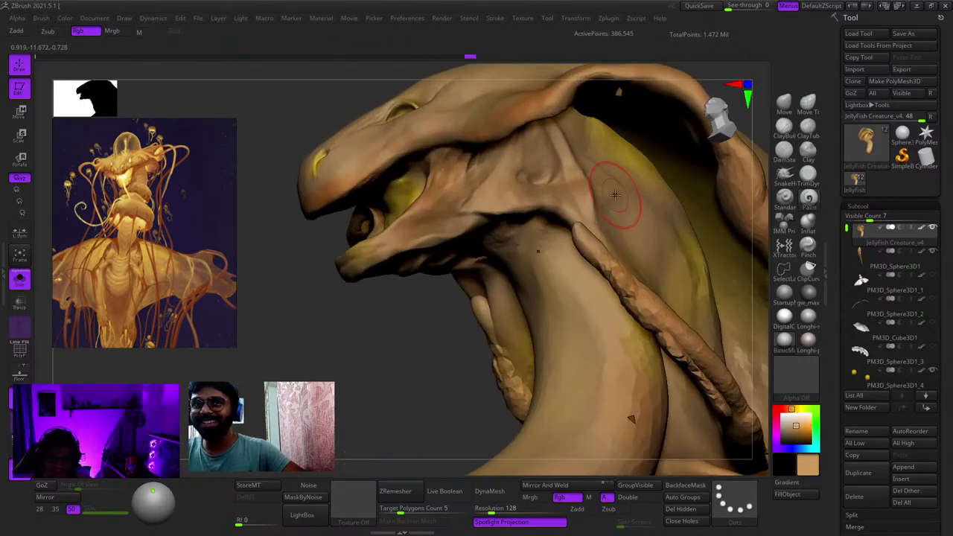
mouse_move(617, 195)
left_mouse_down()
mouse_move(625, 165)
mouse_move(670, 249)
left_mouse_up()
mouse_move(670, 249)
right_mouse_down("alt")
mouse_move(666, 184)
mouse_move(617, 155)
mouse_move(570, 252)
mouse_move(583, 258)
right_mouse_up("alt")
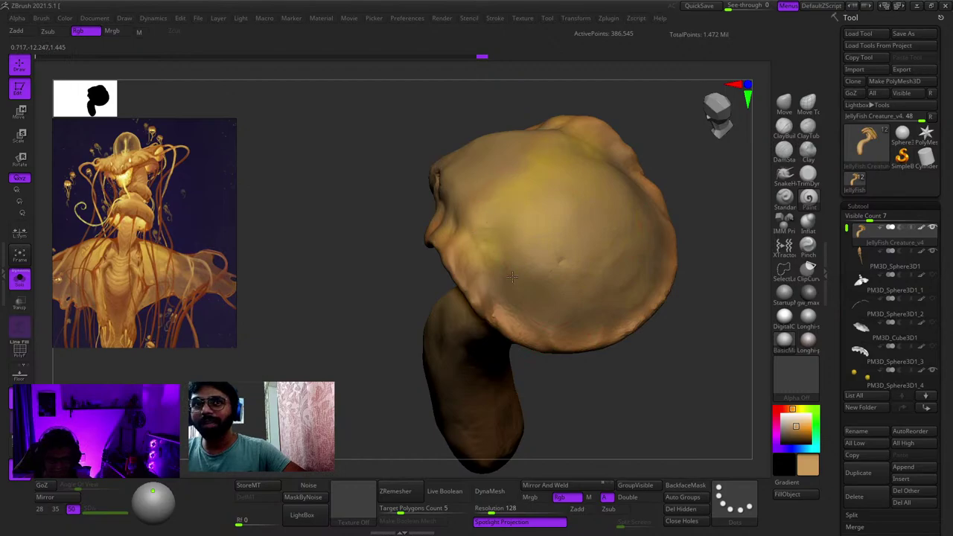
Step: Brush tan over the back of the hood, frame the model, and show all subtools again
left_click_drag(542, 142, 498, 231)
mouse_move(499, 231)
right_mouse_down()
mouse_move(513, 253)
mouse_move(576, 245)
right_mouse_up()
mouse_move(577, 245)
right_mouse_down("ctrl")
mouse_move(539, 193)
mouse_move(569, 245)
right_mouse_up("ctrl")
mouse_move(569, 246)
right_mouse_down("ctrl")
mouse_move(593, 343)
mouse_move(547, 257)
right_mouse_up("ctrl")
left_click(20, 255)
left_click(19, 280)
Step: Select the large skirt cap PM3D_Cylinder3D1_2 and brush more yellow over its inner surface behind the torso
right_click_drag(487, 256, 599, 270, "ctrl")
right_click_drag(599, 270, 572, 234, "ctrl")
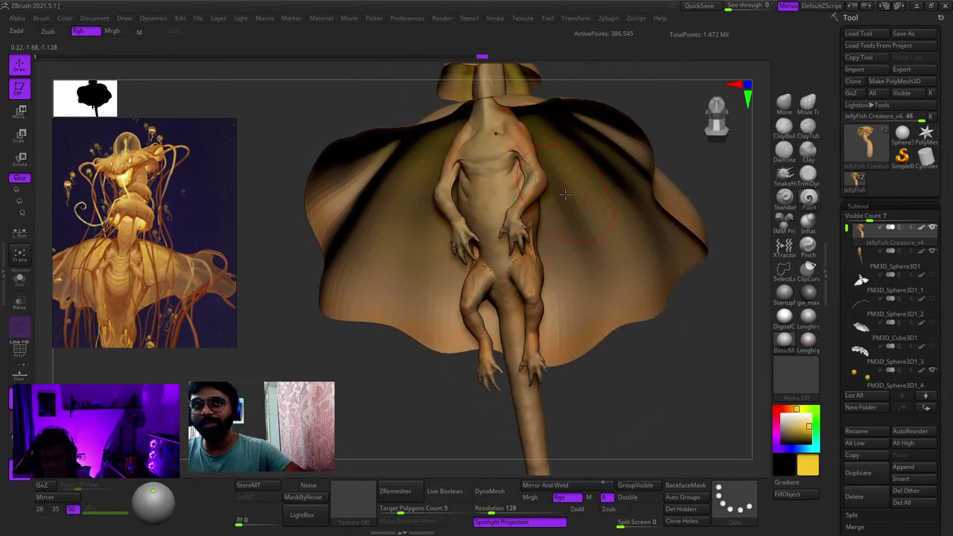
right_click_drag(565, 194, 561, 248)
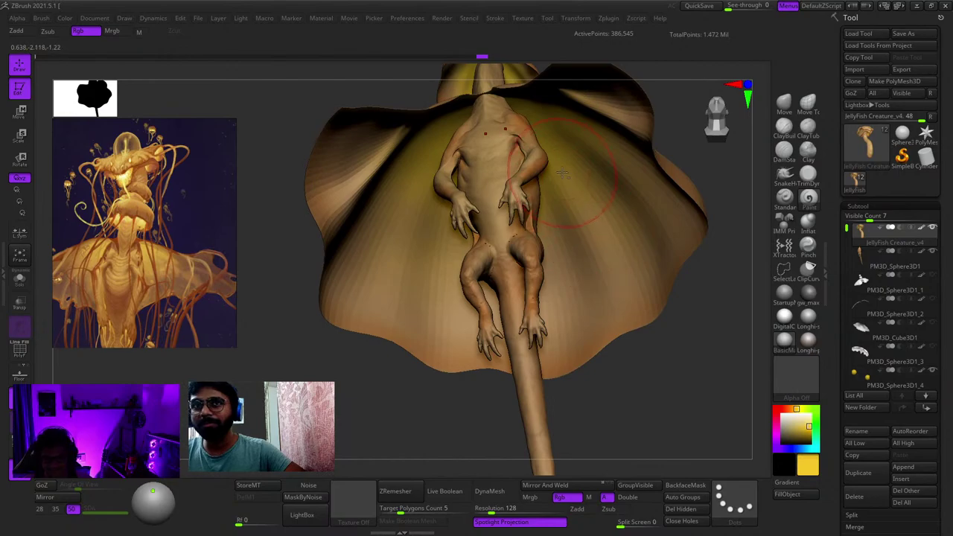
right_click_drag(557, 172, 529, 180)
left_click(530, 180, "alt")
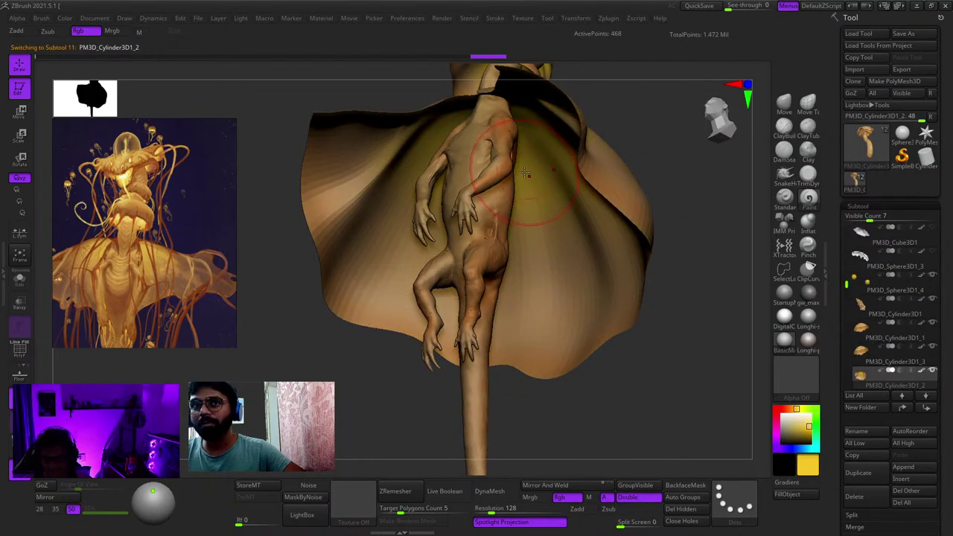
right_click_drag(524, 172, 561, 196)
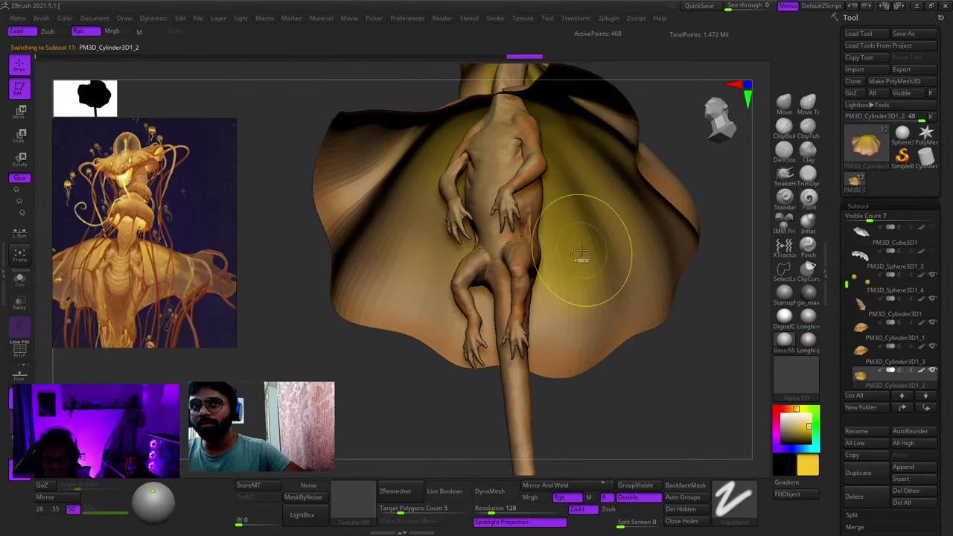
left_click_drag(581, 259, 581, 240, "shift")
right_click_drag(581, 240, 584, 229, "ctrl")
right_click_drag(584, 230, 618, 258, "shift")
right_click_drag(611, 324, 535, 187, "alt")
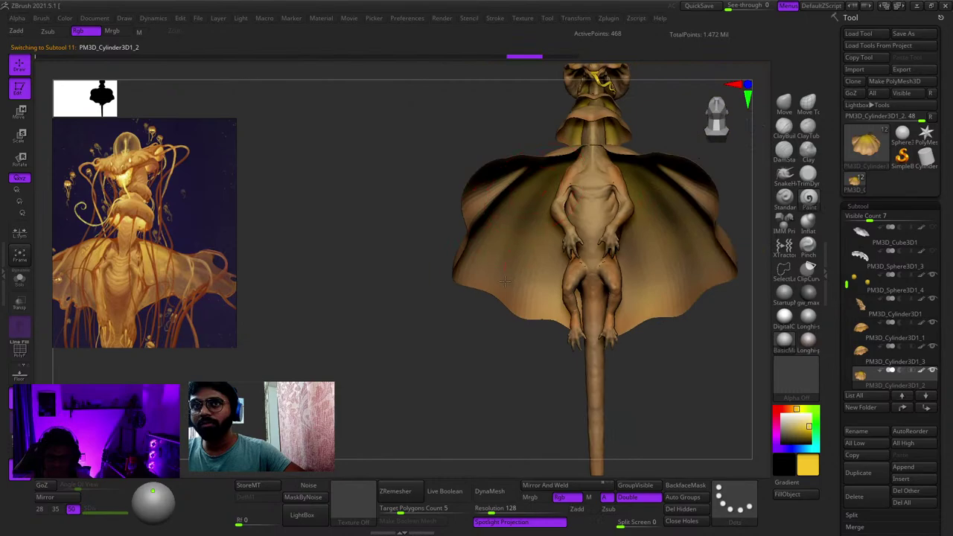
Step: Run BPR preview renders of the coloured creature in a close view and with the whole model framed
right_click_drag(550, 287, 533, 196)
right_click_drag(471, 164, 558, 249)
right_click_drag(558, 249, 618, 220)
key("shift+r")
key("f")
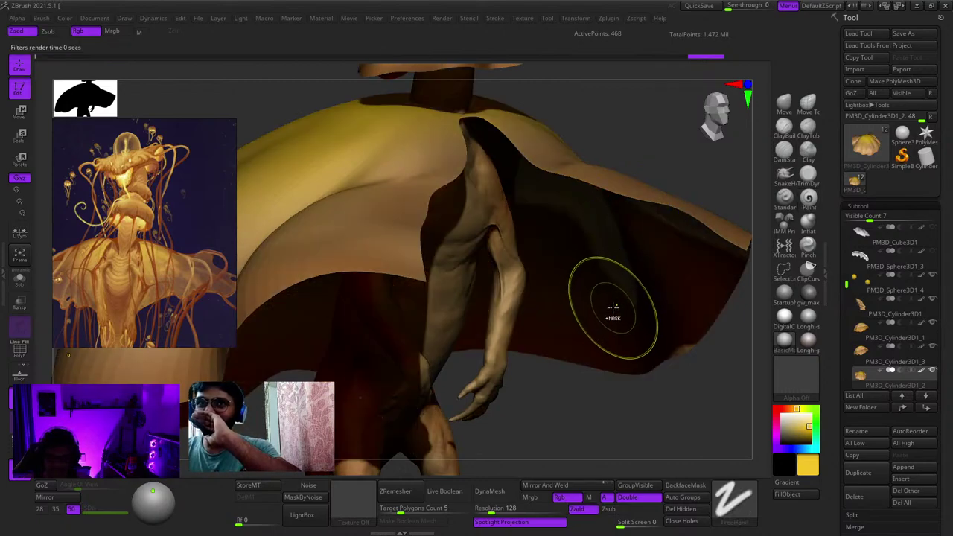
right_click_drag(614, 315, 595, 368, "ctrl")
key("shift+r")
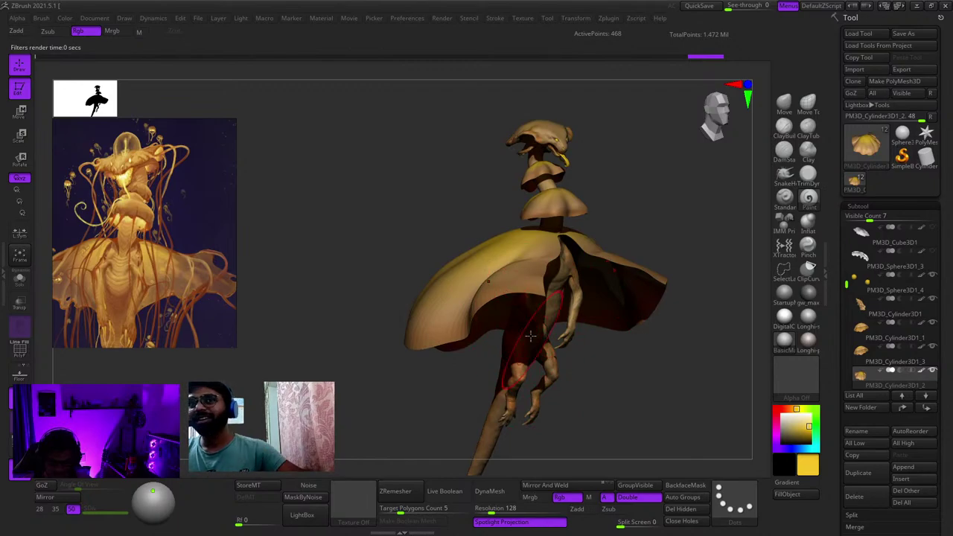
Step: Examine the colouring of the head, caps, torso and legs from several angles
right_click_drag(677, 363, 640, 360)
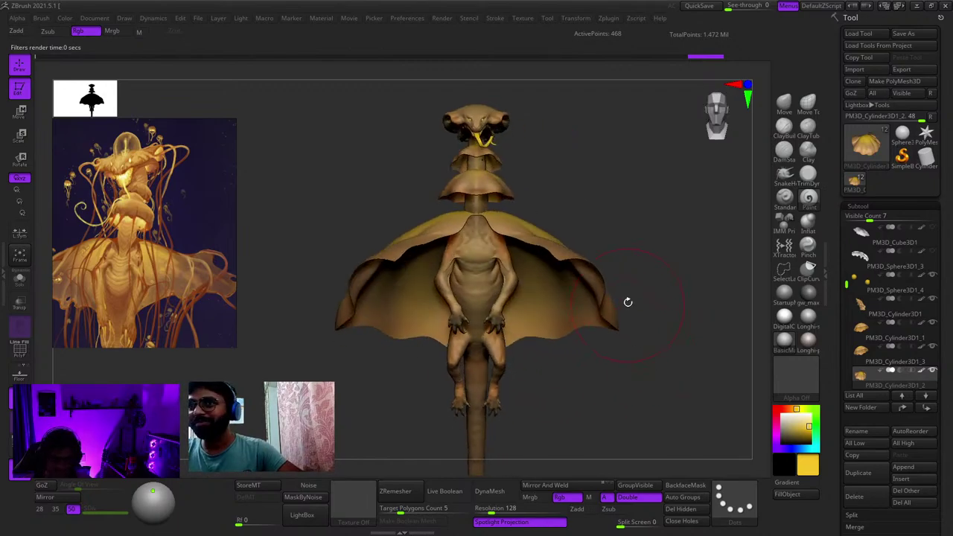
mouse_move(628, 300)
right_mouse_down("ctrl")
mouse_move(649, 265)
mouse_move(625, 316)
right_mouse_up("ctrl")
right_click_drag(579, 218, 618, 157, "ctrl")
right_click_drag(606, 275, 629, 221, "ctrl")
right_click_drag(629, 222, 594, 269, "alt")
right_click_drag(594, 269, 584, 339, "ctrl")
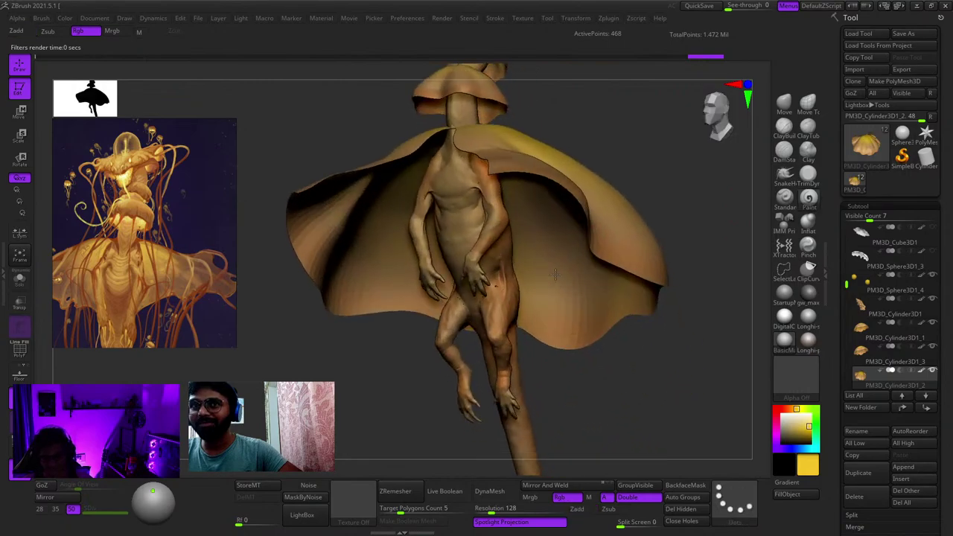
right_click_drag(584, 298, 563, 374)
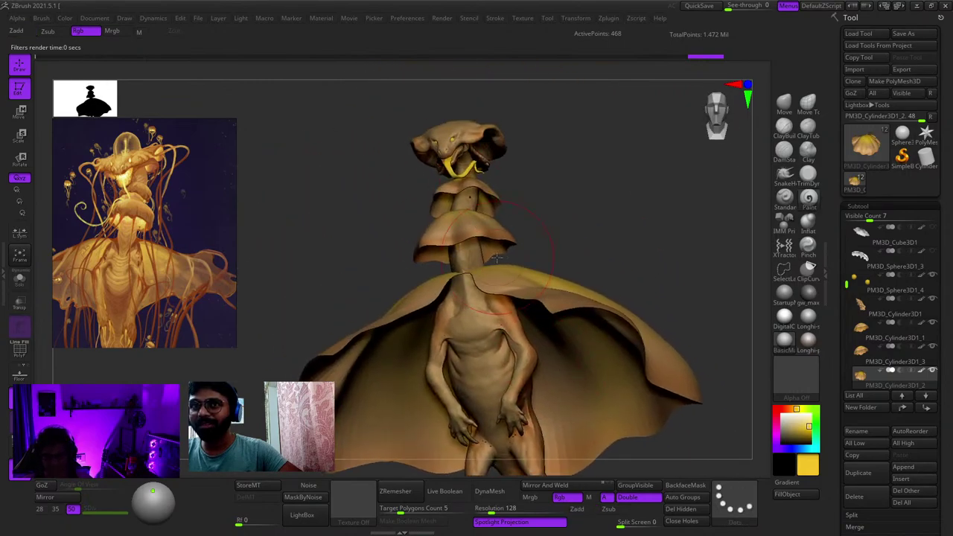
right_click_drag(513, 286, 560, 279)
mouse_move(560, 279)
right_mouse_down("alt")
mouse_move(549, 227)
mouse_move(549, 279)
right_mouse_up("alt")
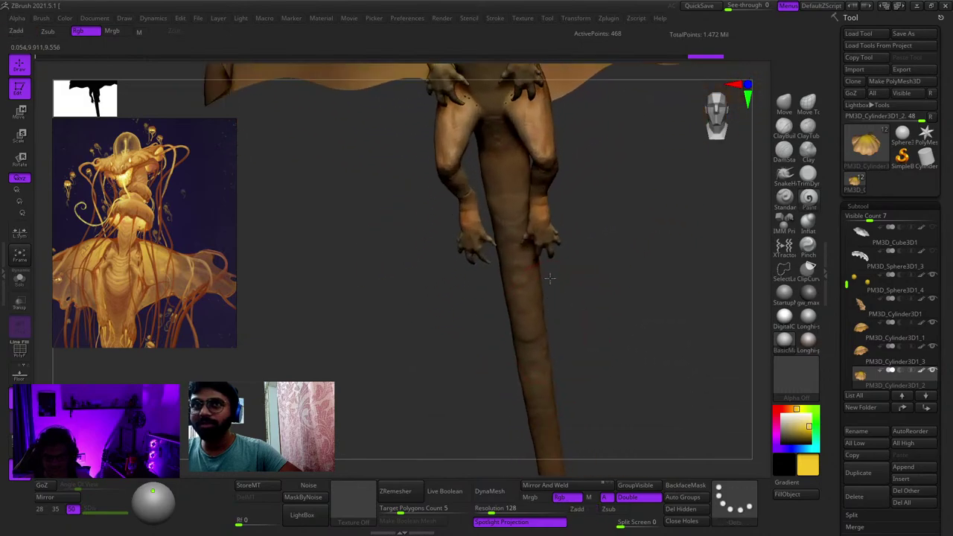
Step: Select the layered tail-end subtool PM3D_Cylinder3D1, undo the first colour stroke, and brush yellow down its layers
right_click_drag(546, 432, 541, 258, "alt")
left_click(541, 259, "alt")
mouse_move(546, 305)
right_mouse_down("ctrl")
mouse_move(549, 267)
mouse_move(551, 292)
right_mouse_up("ctrl")
left_click_drag(552, 294, 553, 354)
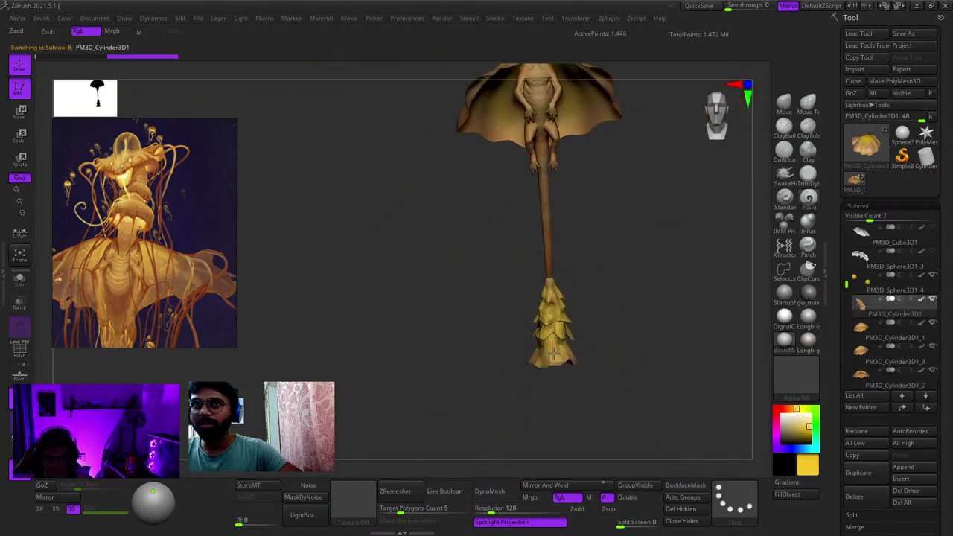
right_click_drag(518, 388, 579, 346)
key("ctrl+z")
right_click_drag(561, 302, 592, 307)
left_click_drag(549, 327, 551, 355)
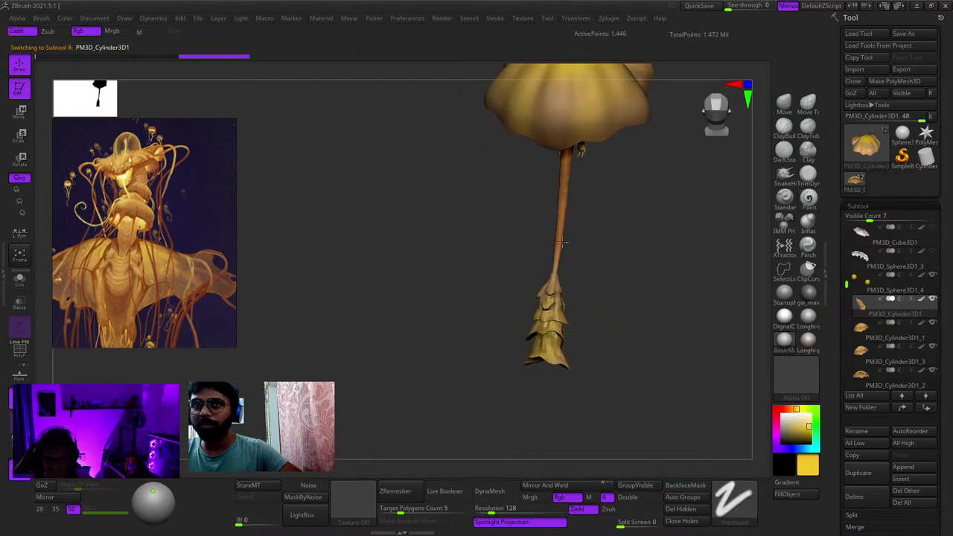
Step: Recolour the layered tail-end subtool PM3D_Cylinder3D1 from yellow to orange
right_click_drag(567, 118, 565, 178, "ctrl")
right_click_drag(543, 323, 512, 373, "alt")
right_click_drag(602, 412, 549, 387)
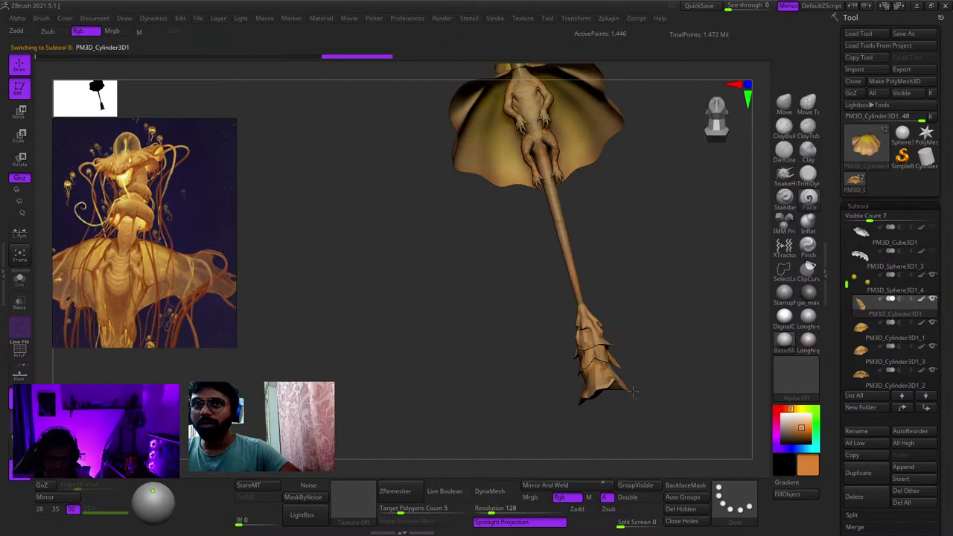
right_click_drag(596, 319, 558, 299, "ctrl")
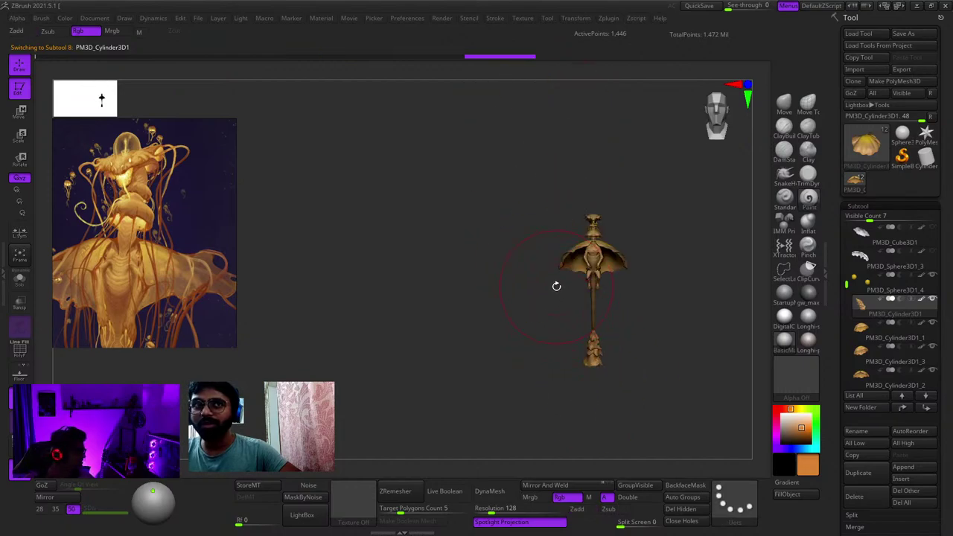
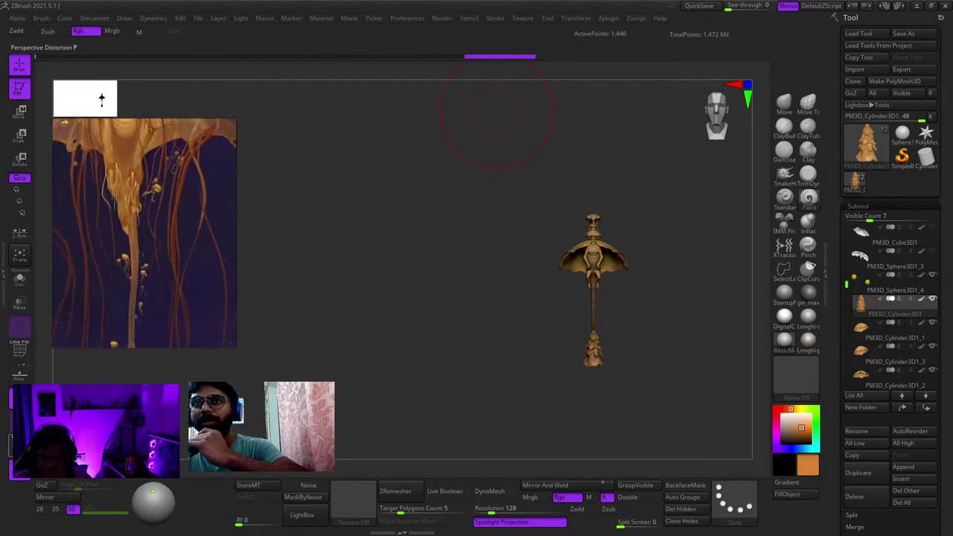
Step: Examine the colouring of the whole creature, its torso and legs, and the tail end
key("f")
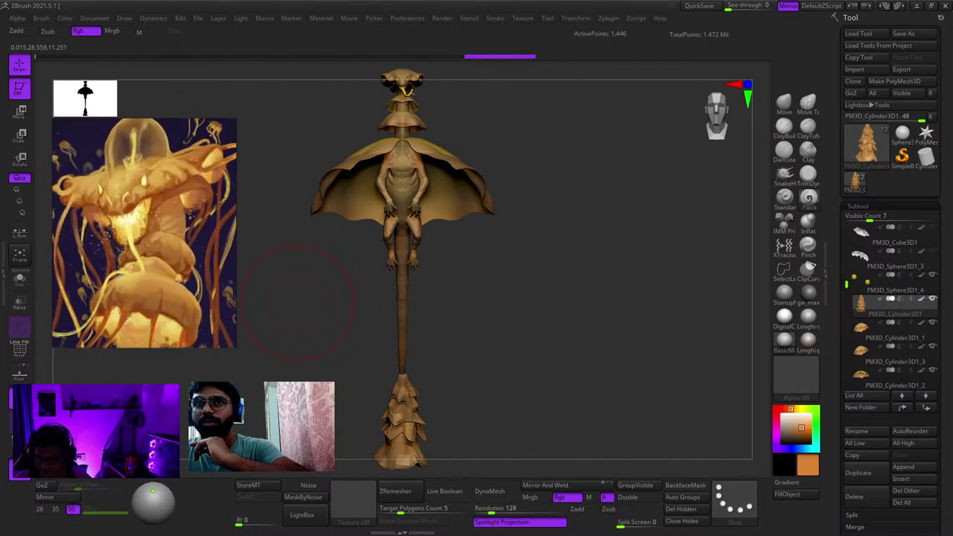
left_click_drag(596, 329, 573, 331)
key("f")
right_click_drag(426, 242, 521, 357, "alt")
right_click_drag(521, 357, 506, 201, "ctrl")
right_click_drag(506, 201, 565, 298, "alt")
right_click_drag(498, 131, 515, 302, "alt")
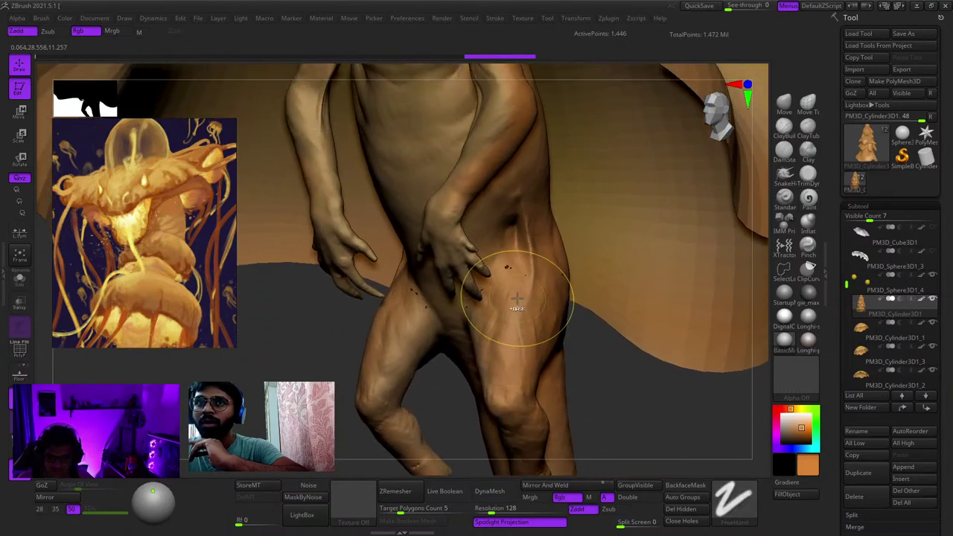
key("f")
key("f")
key("f")
right_click_drag(399, 201, 573, 290, "alt")
right_click_drag(573, 290, 525, 191, "ctrl")
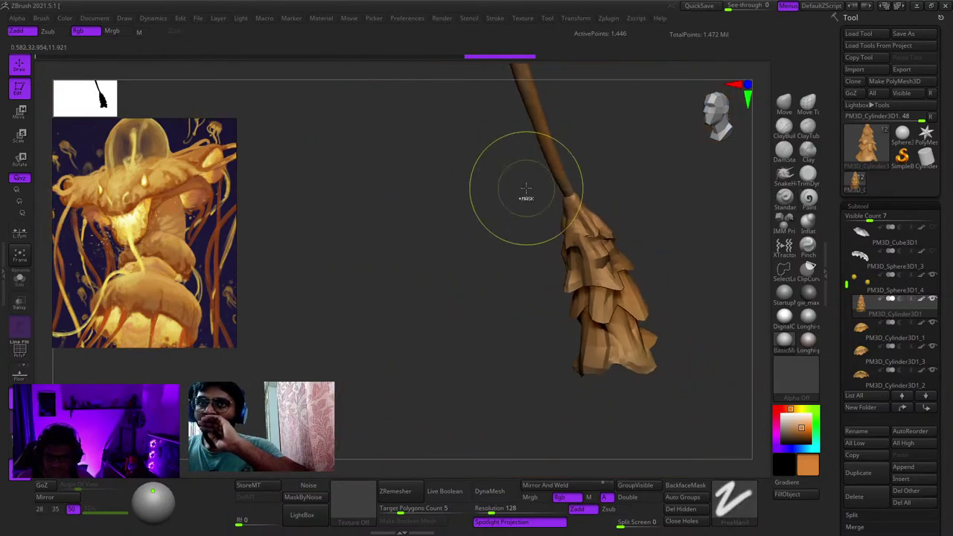
right_click_drag(517, 97, 548, 384, "alt")
Step: Select the torso-and-tail subtool PM3D_Sphere3D1, sample its tan colour, and check the subtool's extent with the polyframe display
left_click(505, 177, "alt")
right_click_drag(504, 176, 525, 265, "alt")
key("c")
right_click_drag(509, 76, 528, 184, "alt")
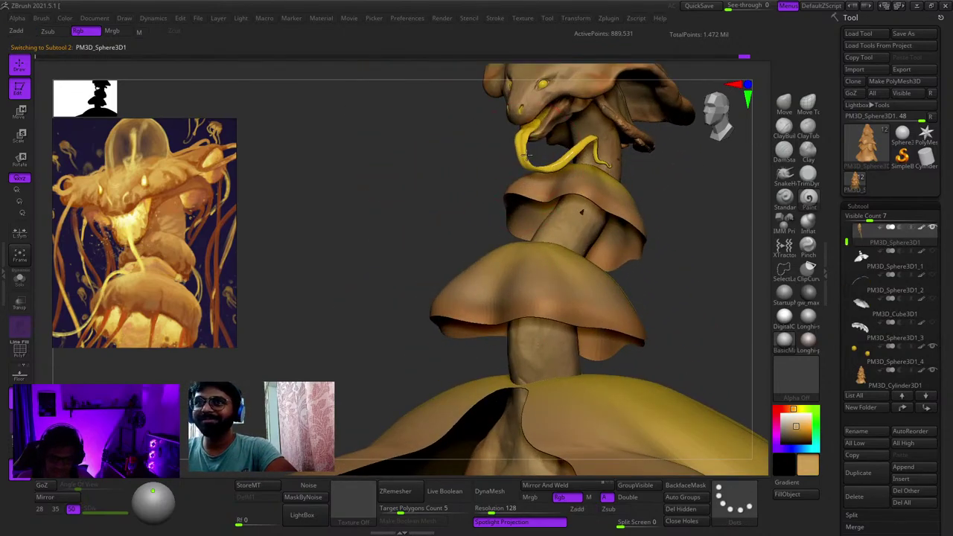
mouse_move(526, 119)
right_mouse_down("alt")
mouse_move(530, 183)
mouse_move(532, 170)
right_mouse_up("alt")
key("f")
key("shift+f")
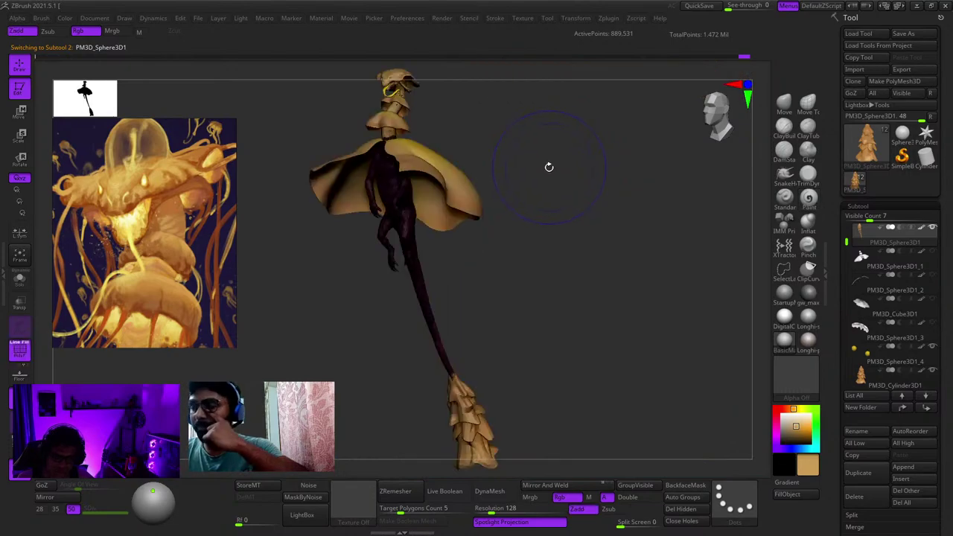
key("shift+f")
key("f")
right_click_drag(462, 123, 536, 279, "alt")
mouse_move(453, 153)
right_mouse_down("alt")
mouse_move(530, 314)
mouse_move(563, 245)
right_mouse_up("alt")
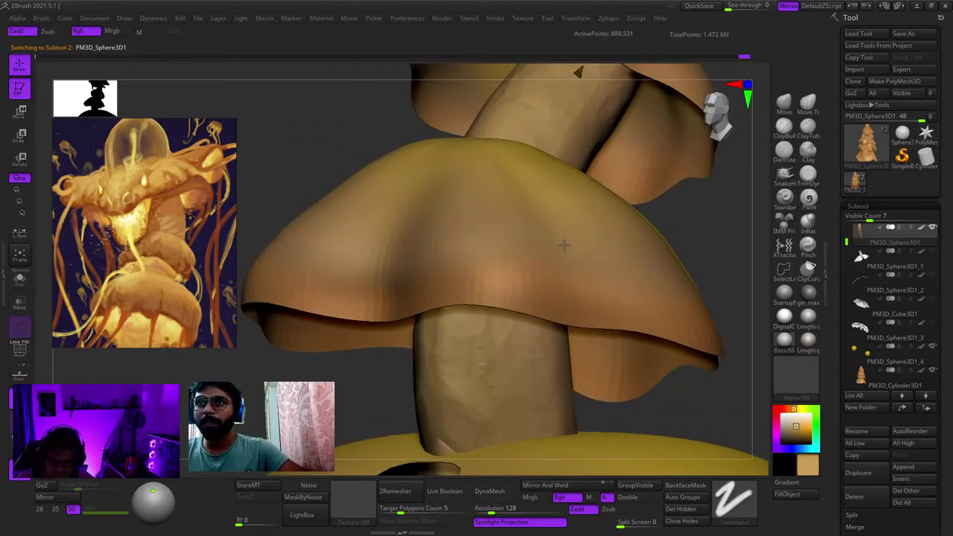
Step: Select the tongue subtool Merged_Venom_Pose5 and brush orange over its full length
right_click_drag(563, 67, 572, 195, "alt")
left_click(588, 128, "alt")
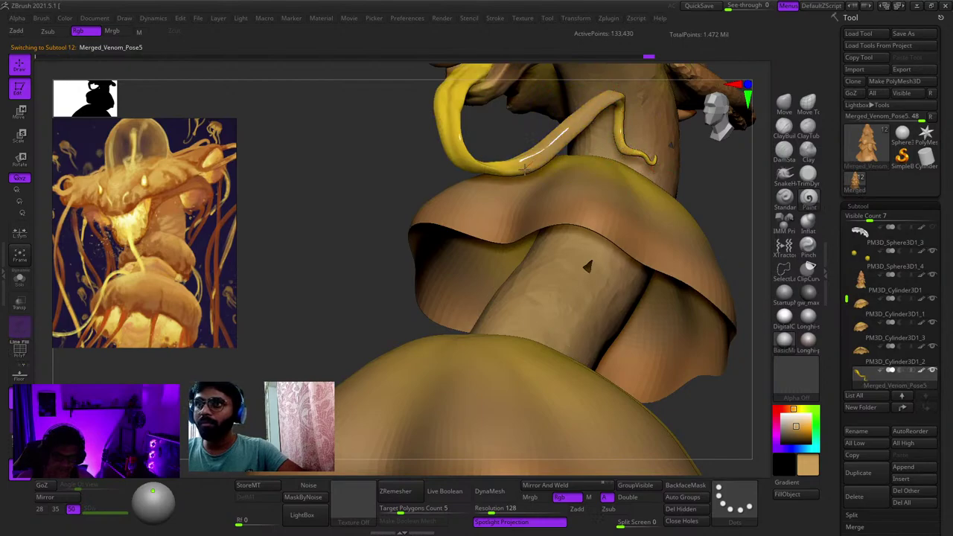
right_click_drag(429, 123, 546, 264, "alt")
mouse_move(545, 263)
right_mouse_down("ctrl")
mouse_move(541, 245)
mouse_move(511, 251)
mouse_move(581, 219)
mouse_move(605, 191)
mouse_move(577, 241)
right_mouse_up("ctrl")
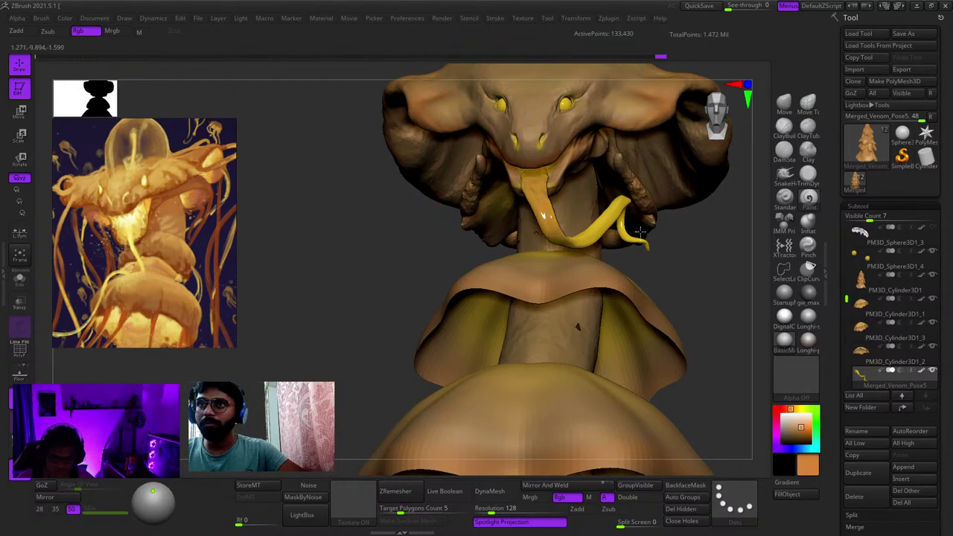
mouse_move(640, 232)
right_mouse_down()
mouse_move(600, 243)
mouse_move(603, 209)
right_mouse_up()
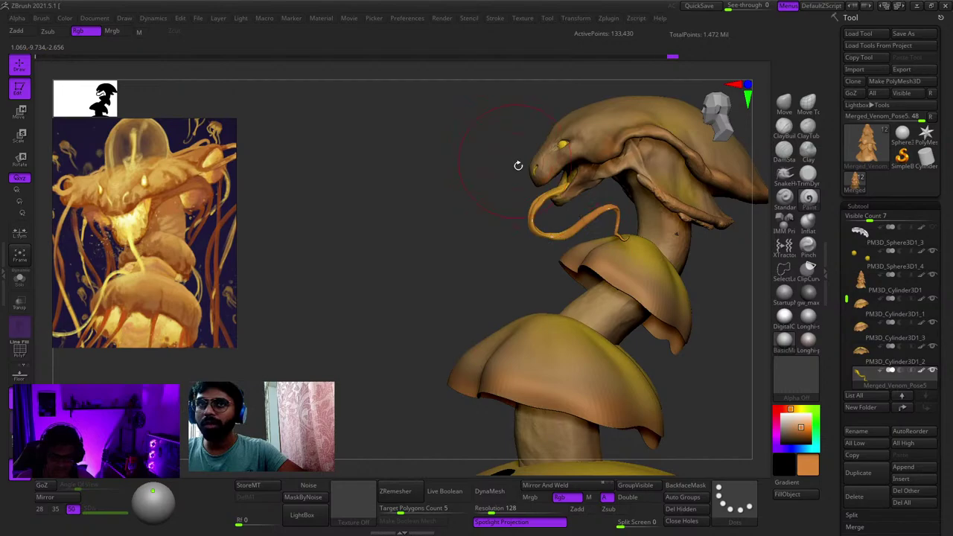
right_click_drag(518, 165, 515, 112, "ctrl")
right_click_drag(515, 112, 576, 190)
right_click_drag(662, 215, 562, 287, "ctrl")
right_click_drag(526, 175, 585, 208)
Step: Select the head subtool JellyFish Creature_v4 and inspect its polyframe and colouring from the side and at full height
left_click(573, 193, "alt")
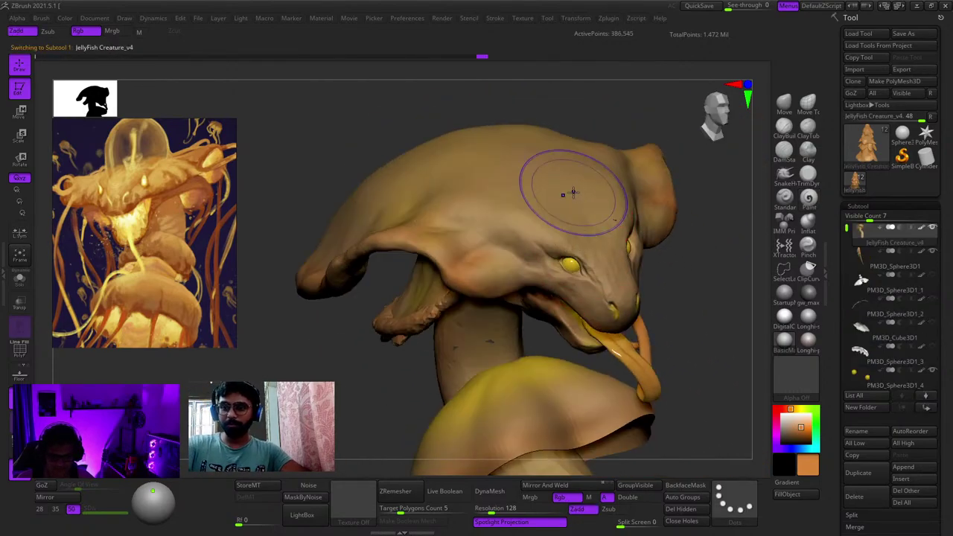
key("shift+f")
key("shift+f")
key("f")
right_click_drag(673, 201, 641, 205)
right_click_drag(642, 205, 593, 165, "ctrl")
key("shift+f")
key("shift+f")
key("f")
right_click_drag(636, 226, 601, 232)
mouse_move(601, 233)
right_mouse_down("alt")
mouse_move(629, 134)
mouse_move(601, 173)
right_mouse_up("alt")
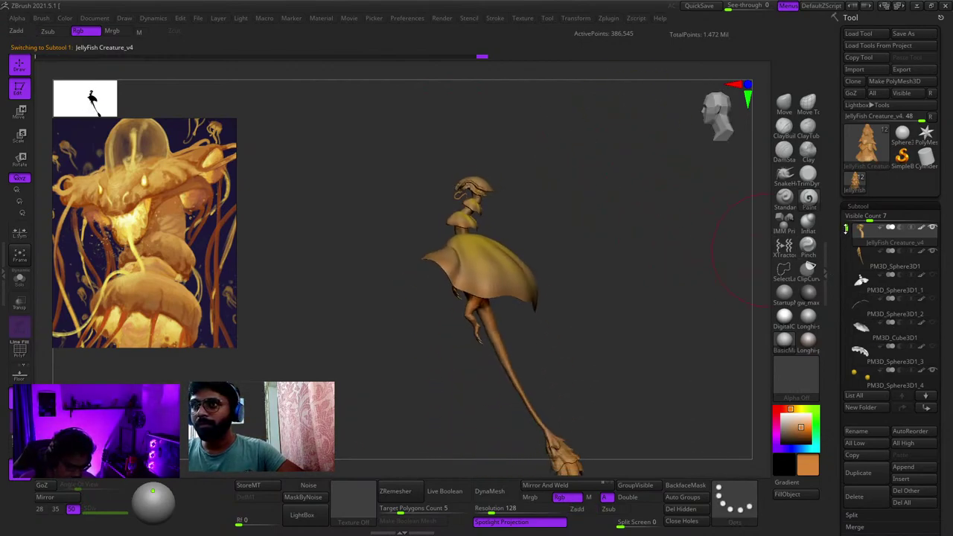
Step: Hide the two neck caps and the large skirt cap, and examine the bare neck, torso and tail from several angles
left_click_drag(845, 228, 845, 266)
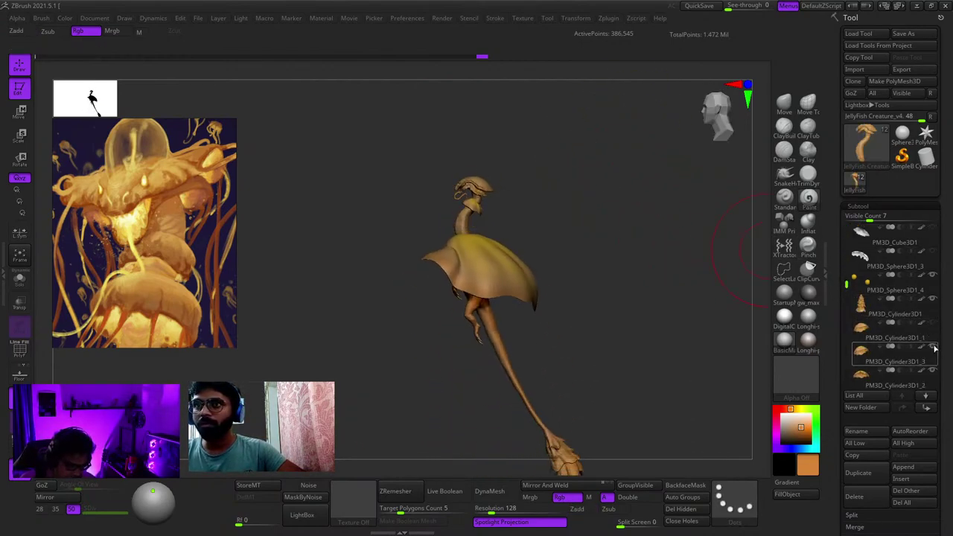
left_click(934, 370)
right_click_drag(708, 306, 590, 279)
right_click_drag(590, 279, 509, 328, "ctrl")
right_click_drag(509, 328, 508, 272)
right_click_drag(508, 272, 551, 166, "alt")
right_click_drag(646, 260, 517, 249)
right_click_drag(517, 249, 558, 254)
right_click_drag(571, 176, 584, 160, "ctrl")
right_click_drag(584, 160, 599, 316)
key("shift+f")
key("shift+f")
key("f")
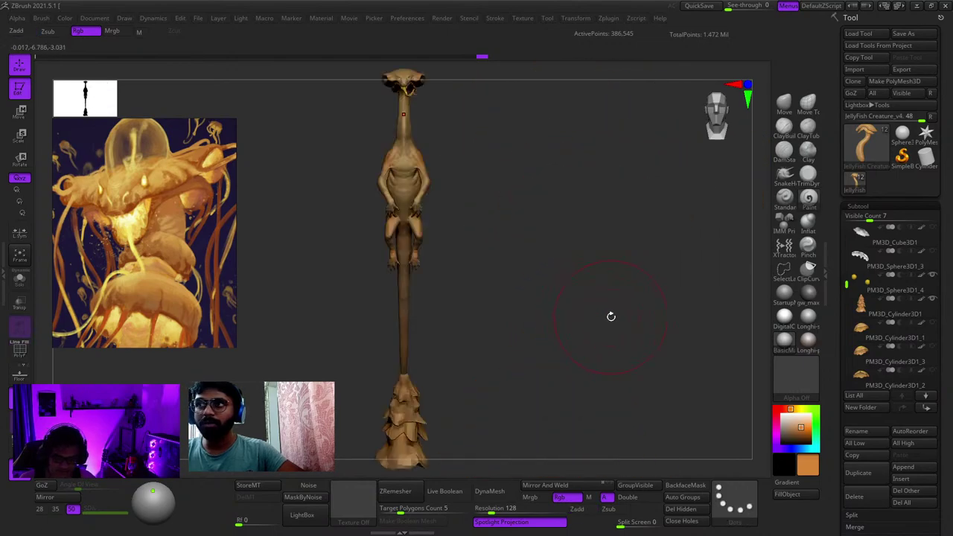
Step: Show the neck caps and the large skirt cap PM3D_Cylinder3D1_2 again
left_click(932, 326)
left_click_drag(704, 309, 540, 322)
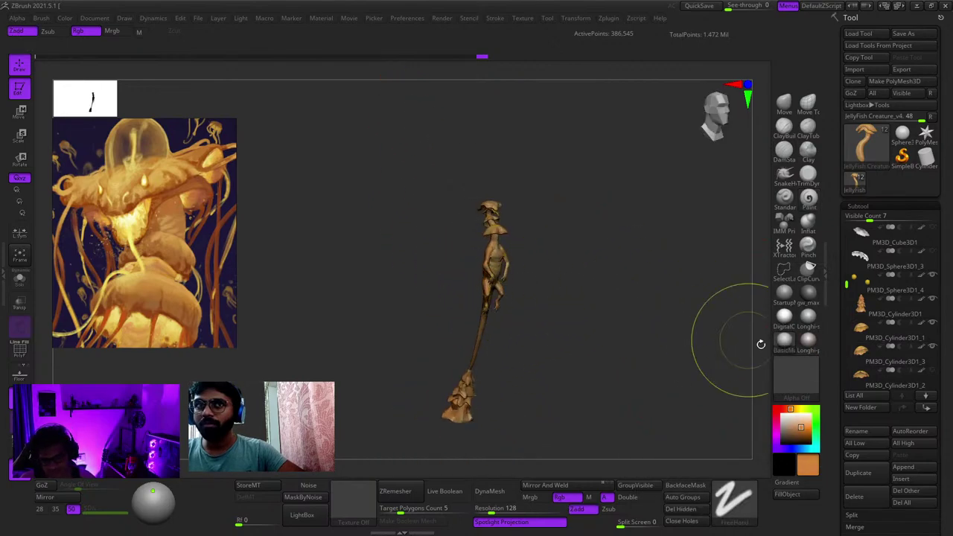
left_click(931, 371)
left_click_drag(848, 294, 847, 315)
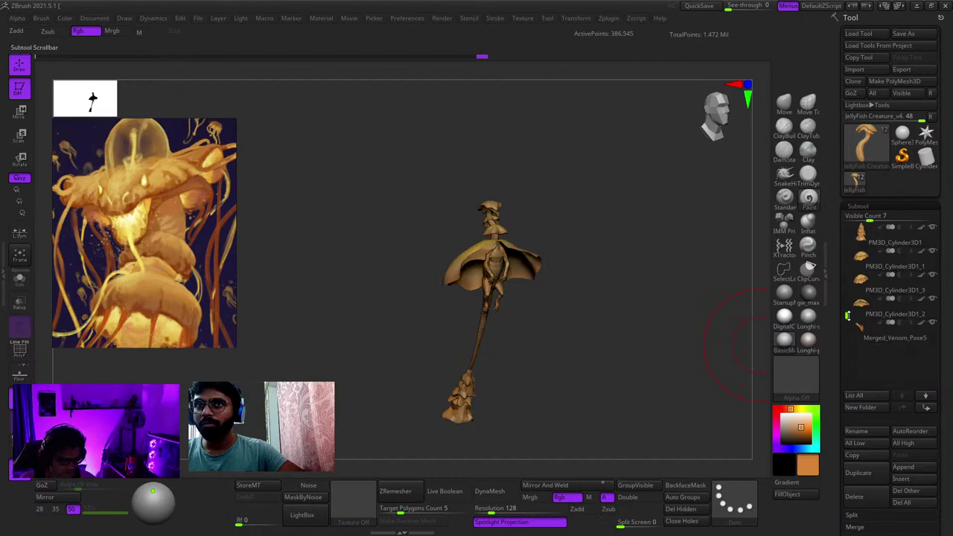
Step: Examine the head, neck caps, skirt and torso against the reference from the front and side
mouse_move(640, 290)
right_mouse_down()
mouse_move(573, 279)
mouse_move(584, 353)
right_mouse_up()
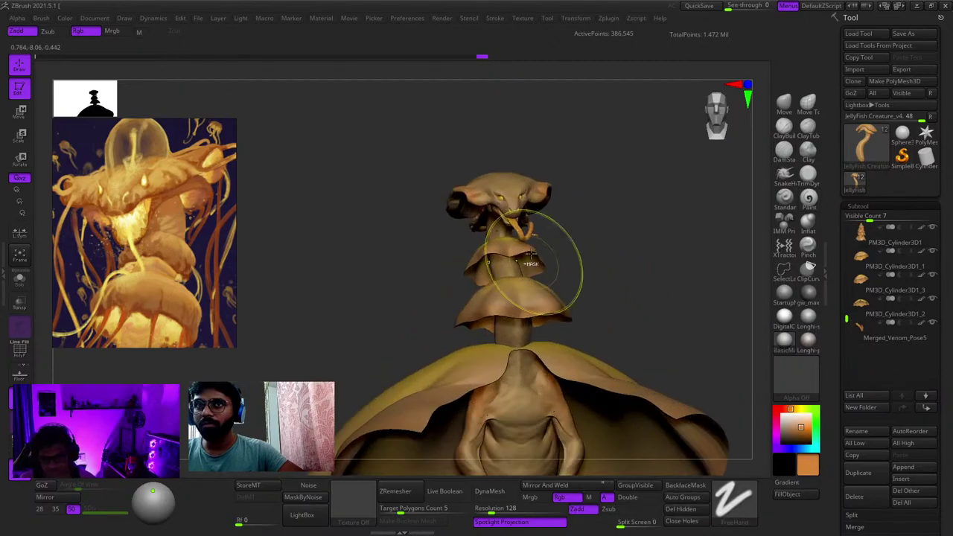
mouse_move(525, 259)
right_mouse_down("ctrl")
mouse_move(600, 355)
mouse_move(600, 417)
right_mouse_up("ctrl")
mouse_move(520, 242)
right_mouse_down()
mouse_move(566, 238)
mouse_move(572, 218)
mouse_move(547, 202)
right_mouse_up()
left_click(567, 235, "alt")
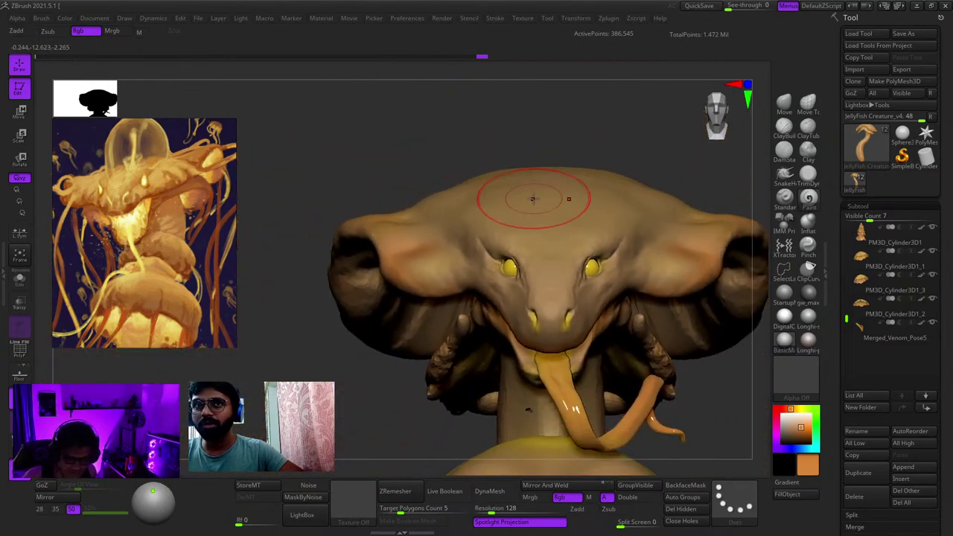
key("f")
right_click_drag(579, 278, 636, 155)
right_click_drag(648, 196, 649, 153)
right_click_drag(649, 153, 654, 172, "ctrl")
left_click_drag(653, 171, 648, 173)
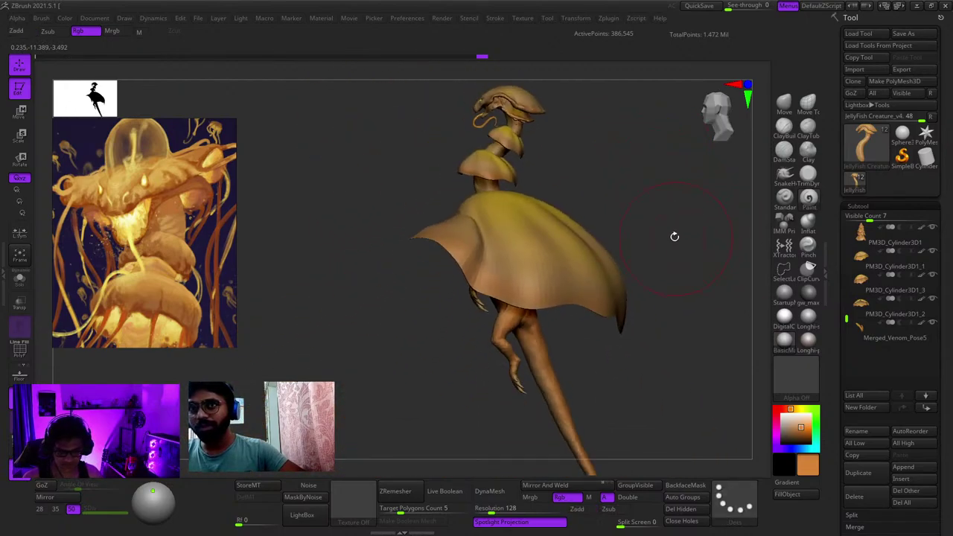
left_click_drag(666, 222, 677, 205)
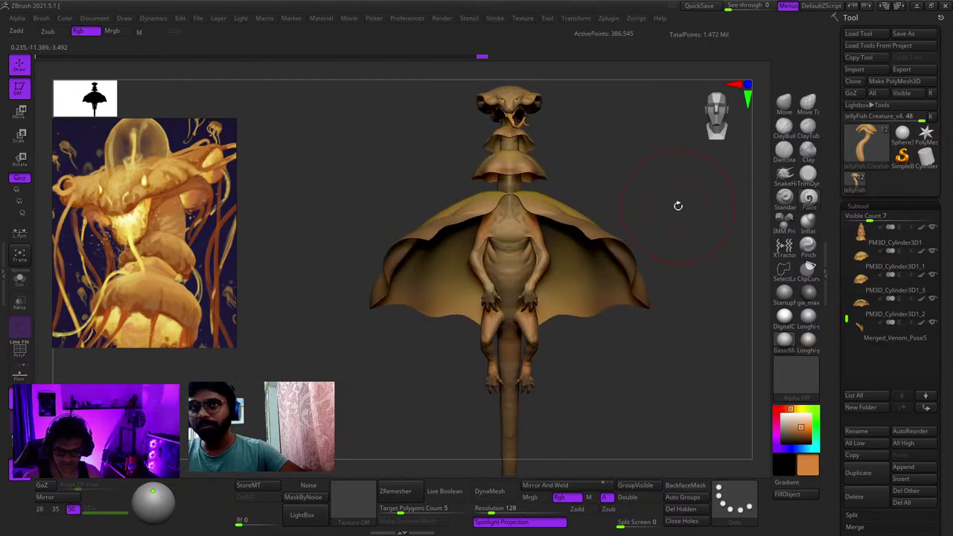
right_click_drag(676, 224, 662, 149, "ctrl")
right_click_drag(663, 148, 671, 290, "alt")
right_click_drag(671, 290, 695, 344, "ctrl")
right_click_drag(647, 241, 668, 279, "ctrl")
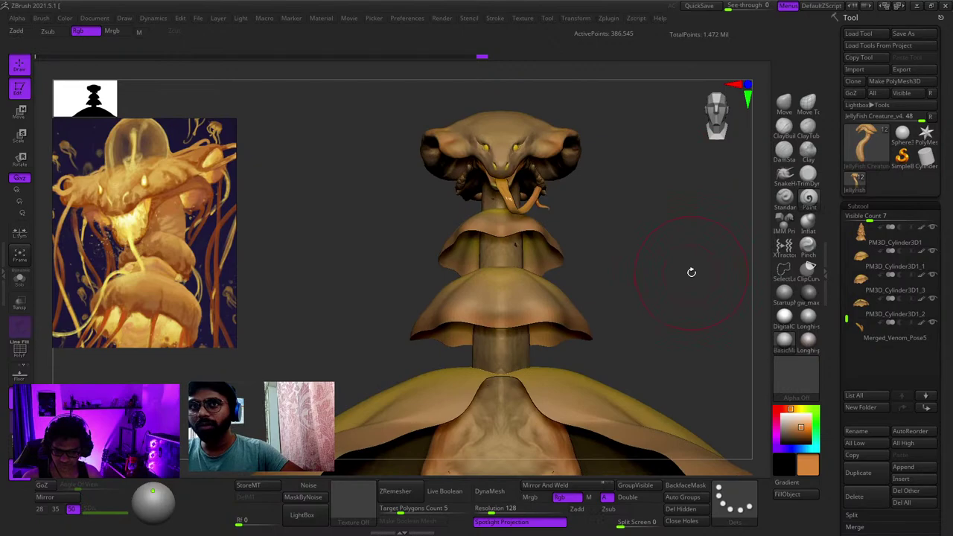
left_click_drag(689, 276, 646, 261)
right_click_drag(483, 239, 563, 227, "alt")
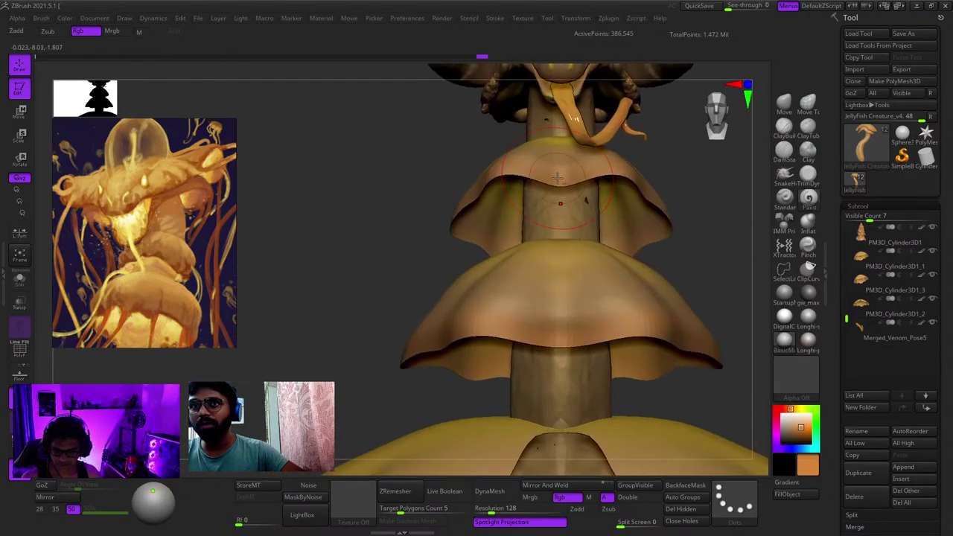
Step: Select the upper neck cap PM3D_Cylinder3D1_3 and enable its double-sided display
left_click(558, 178, "alt")
key("shift+f")
key("shift+f")
right_click_drag(558, 186, 570, 168)
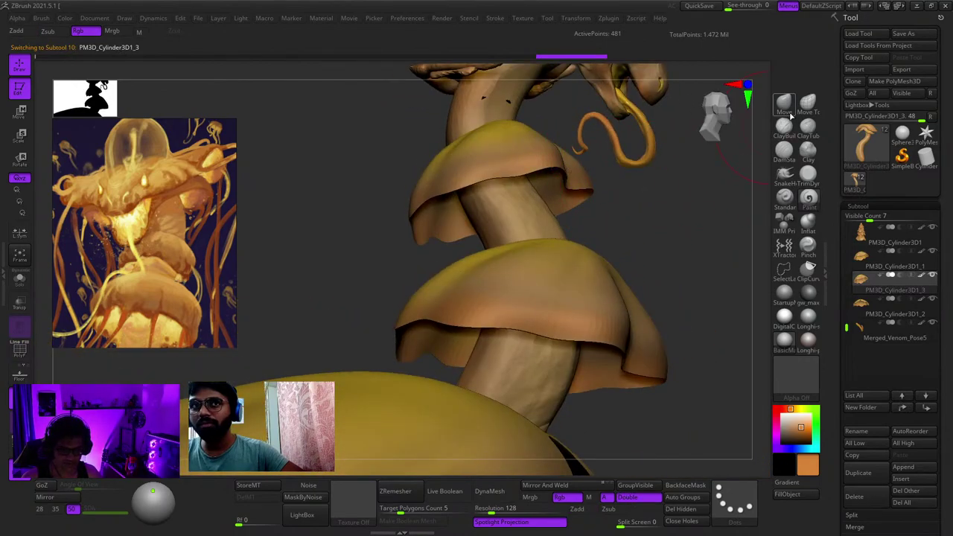
mouse_move(592, 243)
right_mouse_down("ctrl")
mouse_move(564, 230)
mouse_move(590, 123)
mouse_move(646, 187)
mouse_move(647, 227)
right_mouse_up("ctrl")
key("space")
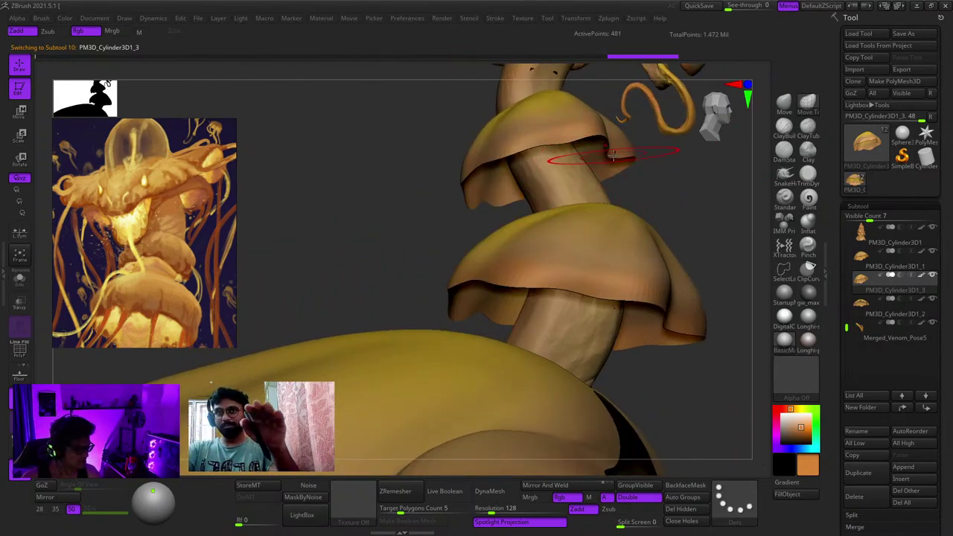
Step: Try to reshape the upper neck cap with the Move Topological brush, and undo the last stroke
right_click_drag(602, 246, 558, 224)
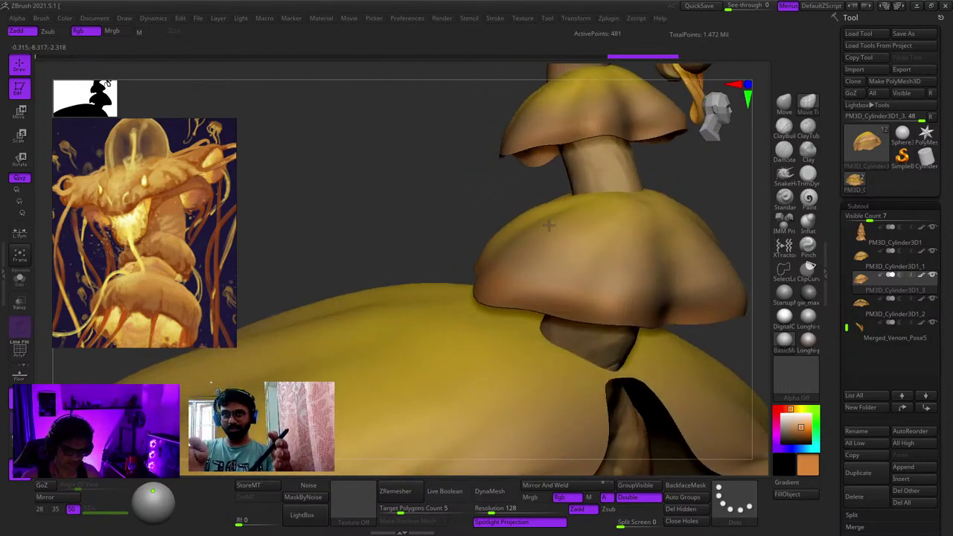
right_click_drag(574, 123, 575, 210)
key("shift+f")
right_click(513, 256)
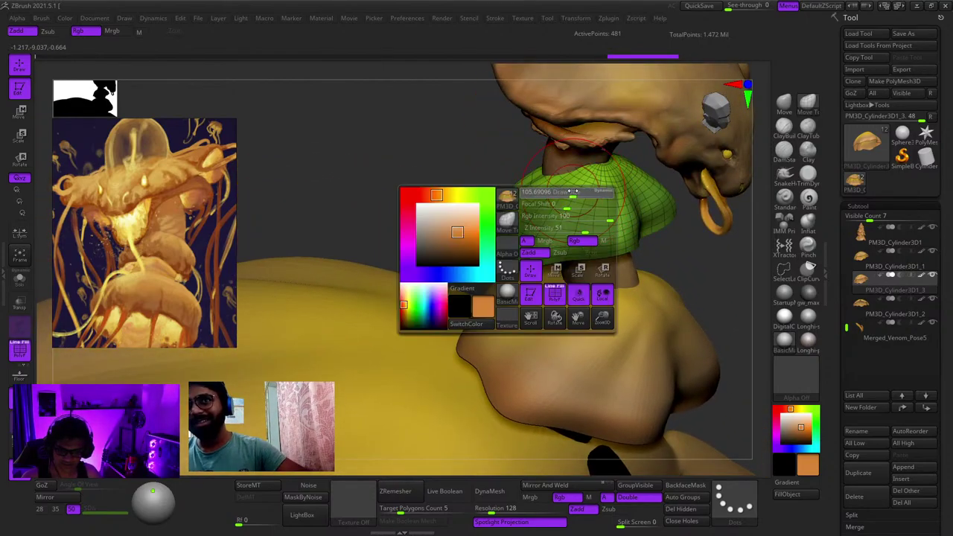
right_click_drag(521, 259, 576, 180)
left_click_drag(529, 207, 581, 183)
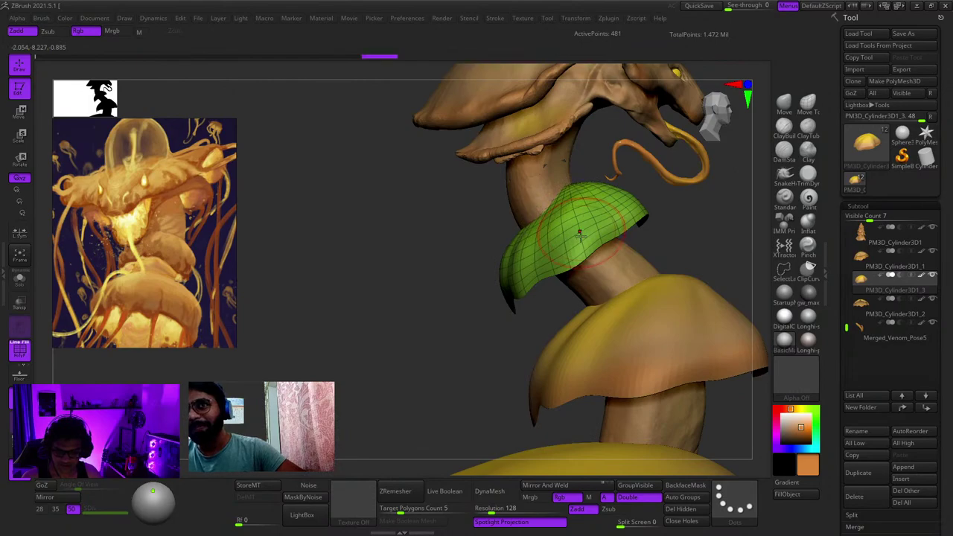
key("ctrl+z")
Step: Reshape the back and side of the upper neck cap with the Move brush, fitting it around the neck
left_click(783, 105)
right_click(461, 270)
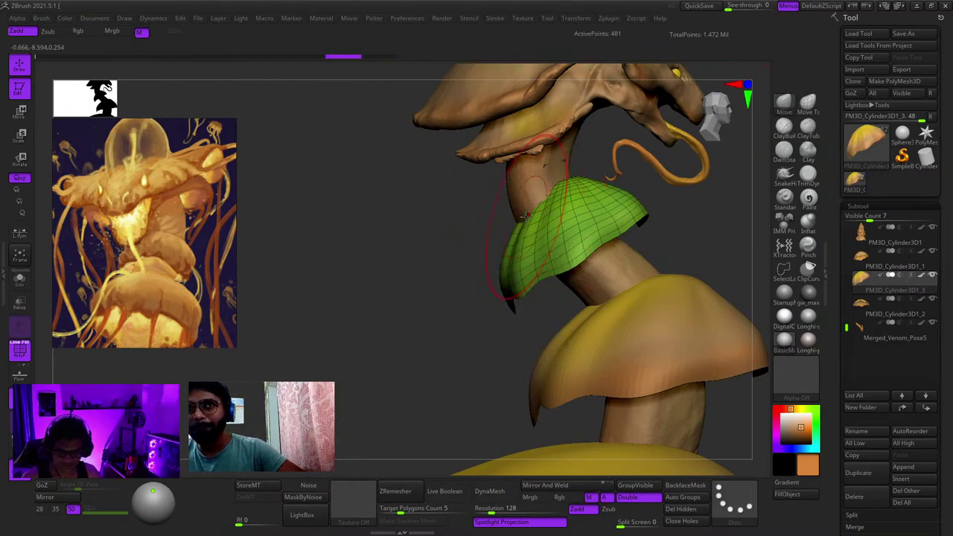
left_click_drag(528, 225, 522, 212)
right_click(572, 269)
left_click_drag(646, 216, 614, 228)
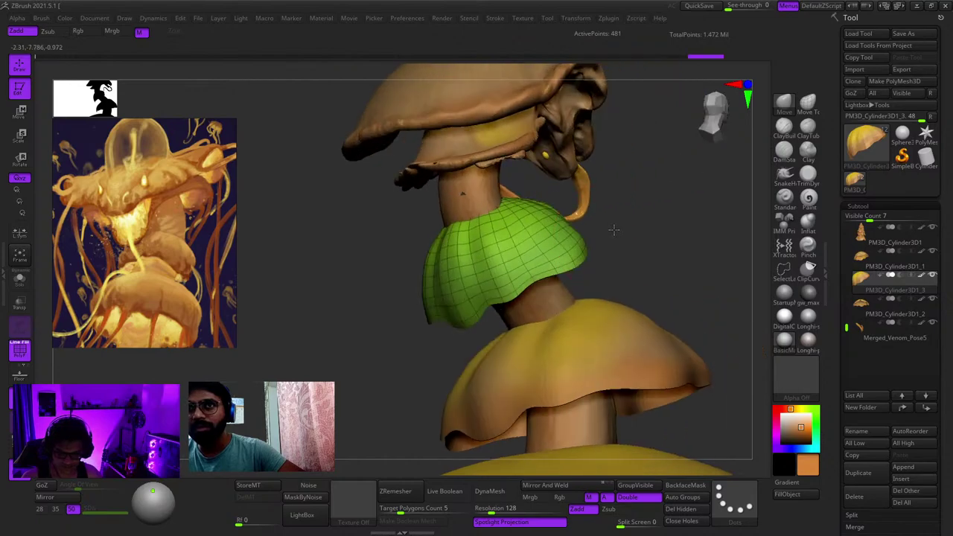
left_click_drag(508, 292, 582, 236, "alt")
right_click_drag(583, 236, 619, 212)
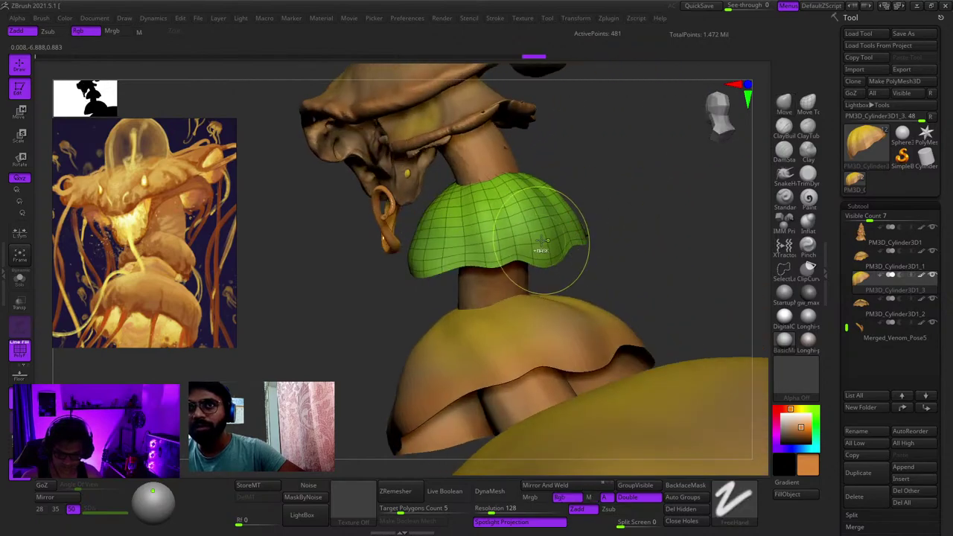
mouse_move(540, 249)
right_mouse_down()
mouse_move(557, 221)
mouse_move(530, 259)
right_mouse_up()
Step: Adjust the front rim and side flaps of the upper neck cap with the Move brush
key("space")
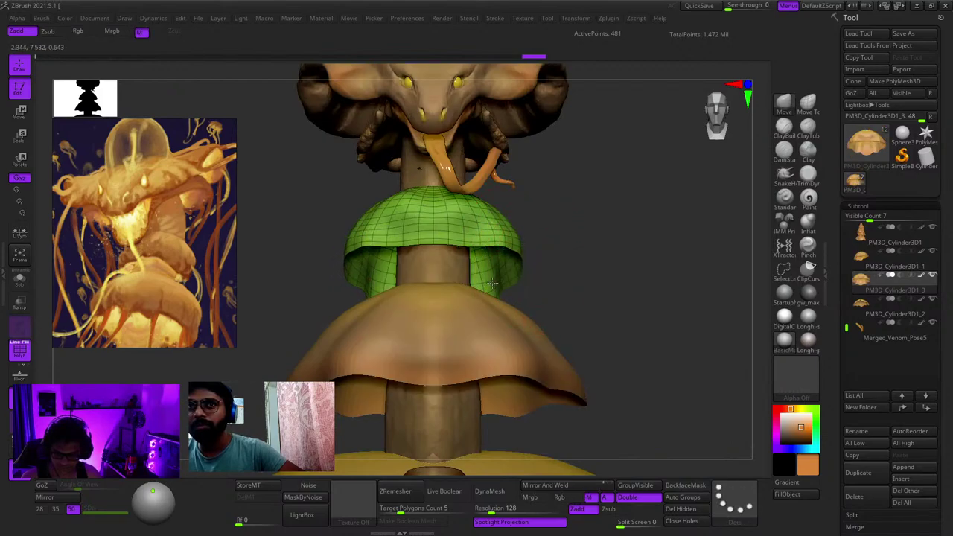
left_click_drag(515, 268, 488, 269)
mouse_move(394, 262)
right_mouse_down()
mouse_move(484, 263)
mouse_move(580, 169)
mouse_move(480, 258)
right_mouse_up()
left_click_drag(431, 292, 459, 282)
right_click_drag(506, 275, 471, 270, "shift")
Step: Turn off the wireframe display and reshape the upper neck cap's sides and lower rim with the Move brush
key("shift+f")
mouse_move(623, 289)
right_mouse_down("ctrl")
mouse_move(647, 224)
mouse_move(670, 234)
mouse_move(678, 345)
mouse_move(663, 387)
mouse_move(563, 212)
mouse_move(578, 228)
right_mouse_up("ctrl")
right_click(579, 228)
left_click_drag(579, 255, 576, 249)
right_click_drag(573, 200, 557, 240)
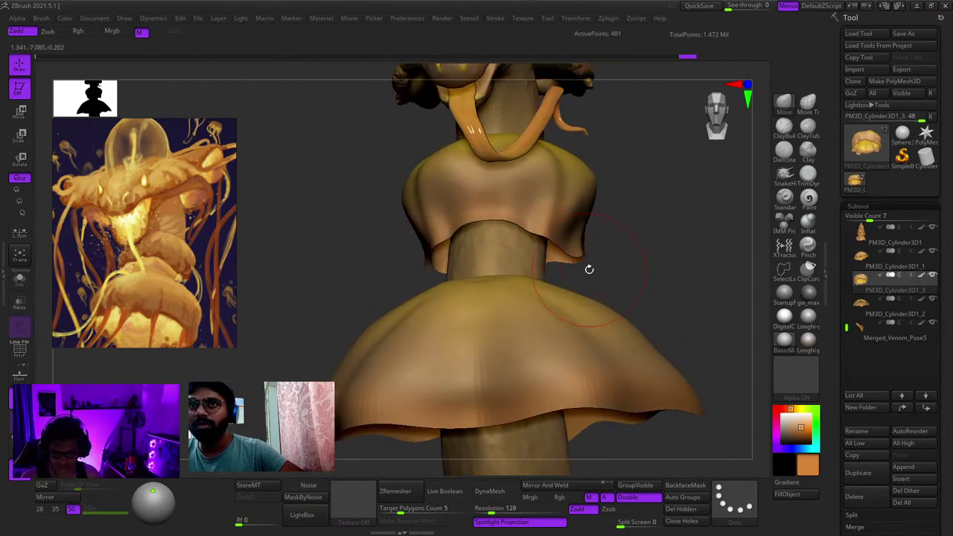
left_click_drag(532, 259, 532, 252)
right_click_drag(532, 252, 560, 288)
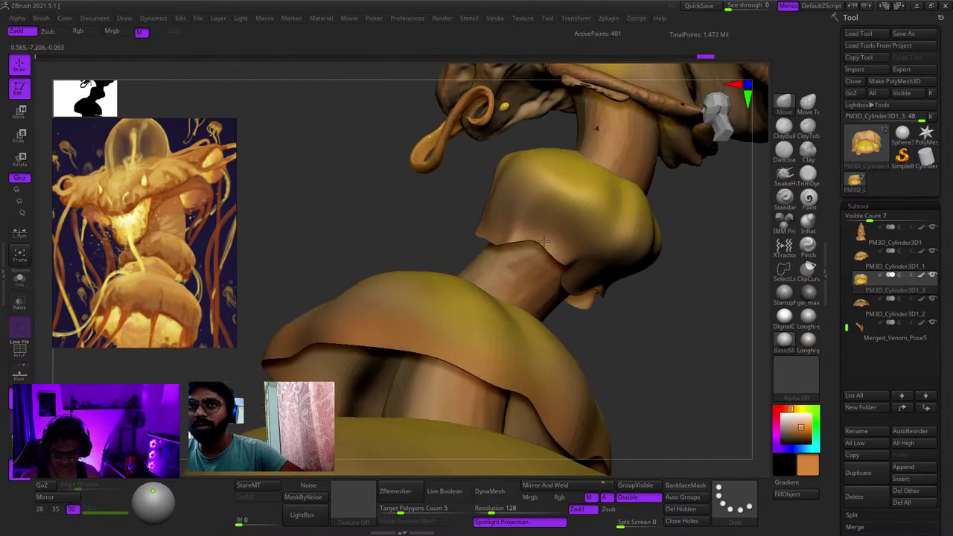
Step: Tuck the upper neck cap's underside and rim closer around the neck with the Move brush
right_click_drag(533, 258, 570, 263)
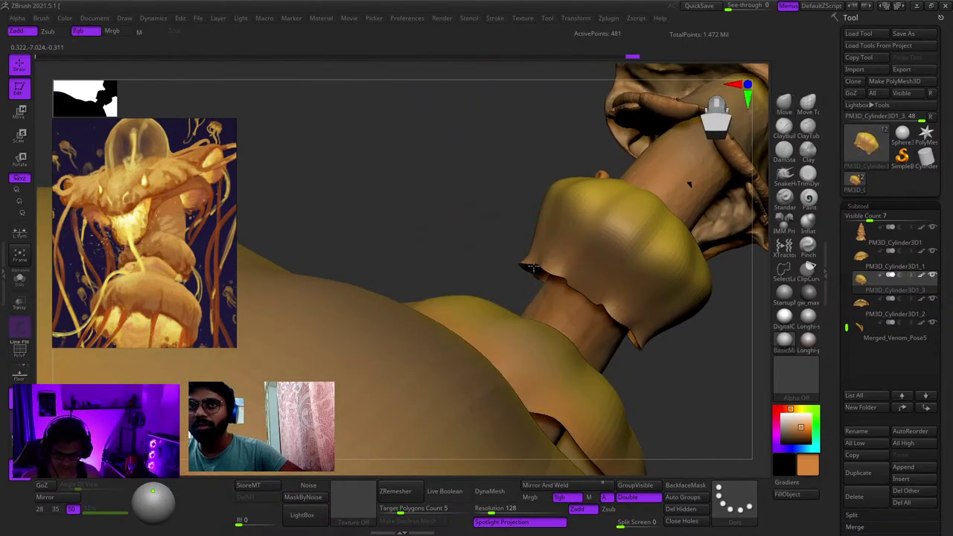
right_click_drag(580, 328, 558, 294)
right_click_drag(559, 294, 549, 186, "ctrl")
right_click_drag(676, 278, 567, 298, "shift")
mouse_move(567, 275)
right_mouse_down()
mouse_move(609, 255)
mouse_move(563, 268)
right_mouse_up()
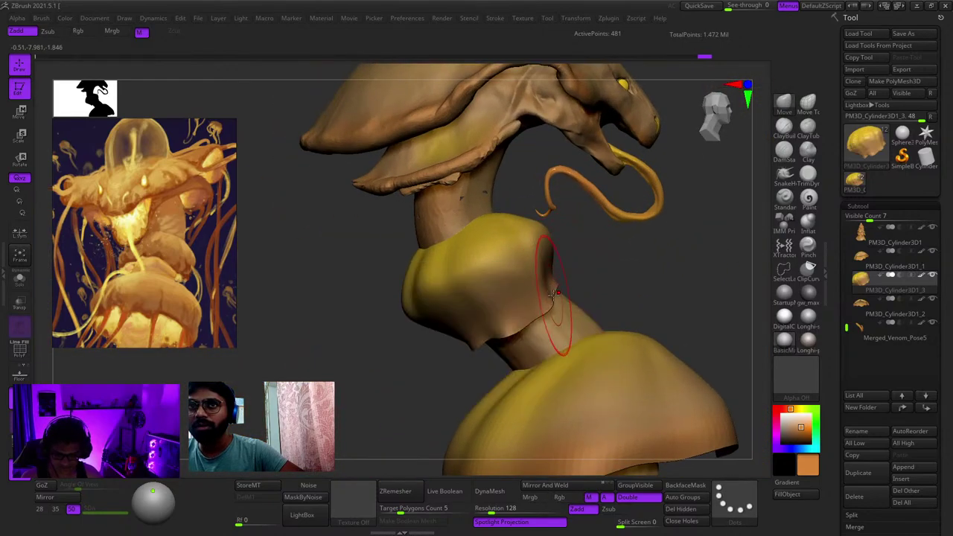
right_click_drag(546, 302, 510, 251)
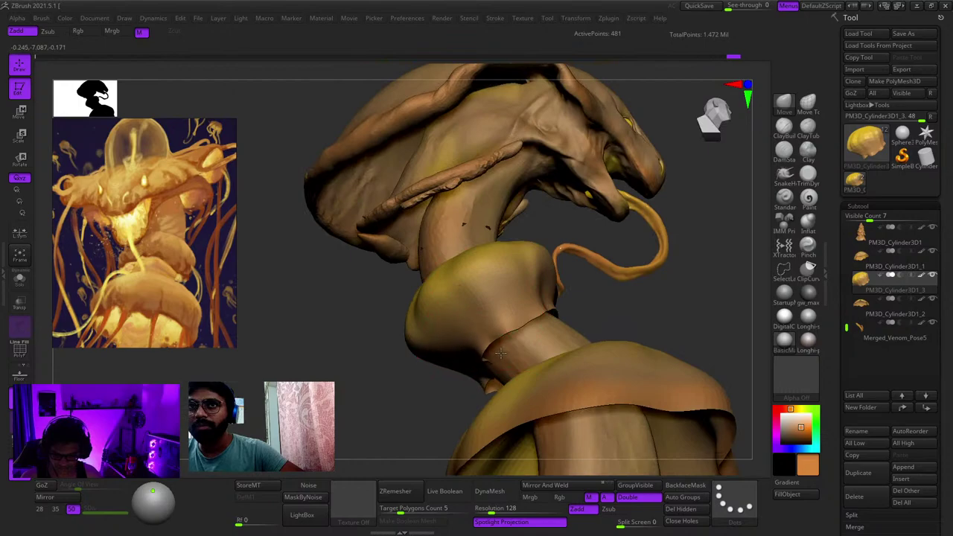
right_click_drag(500, 354, 518, 248)
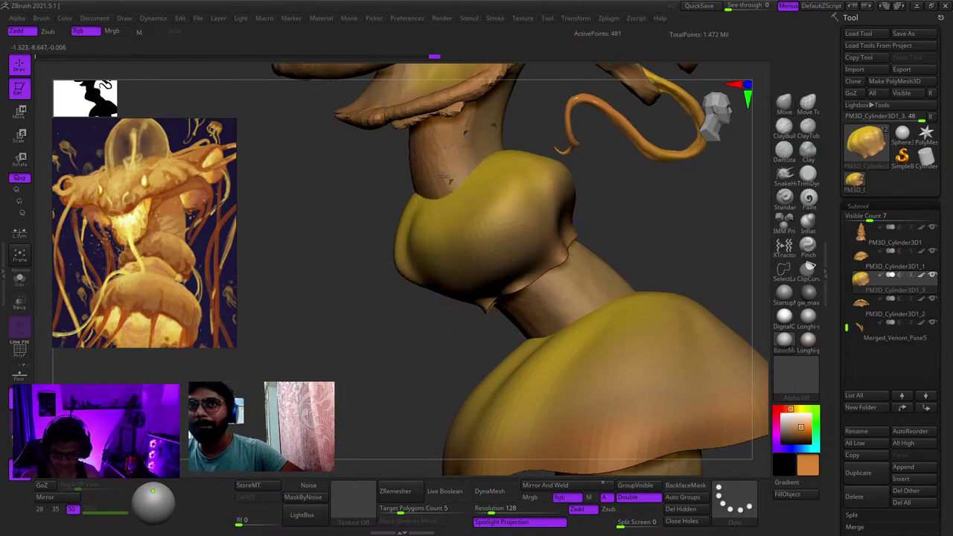
Step: Round the back of the upper neck cap and tighten its front rim against the neck
left_click_drag(444, 177, 453, 190)
mouse_move(454, 191)
right_mouse_down()
mouse_move(392, 197)
mouse_move(507, 207)
right_mouse_up()
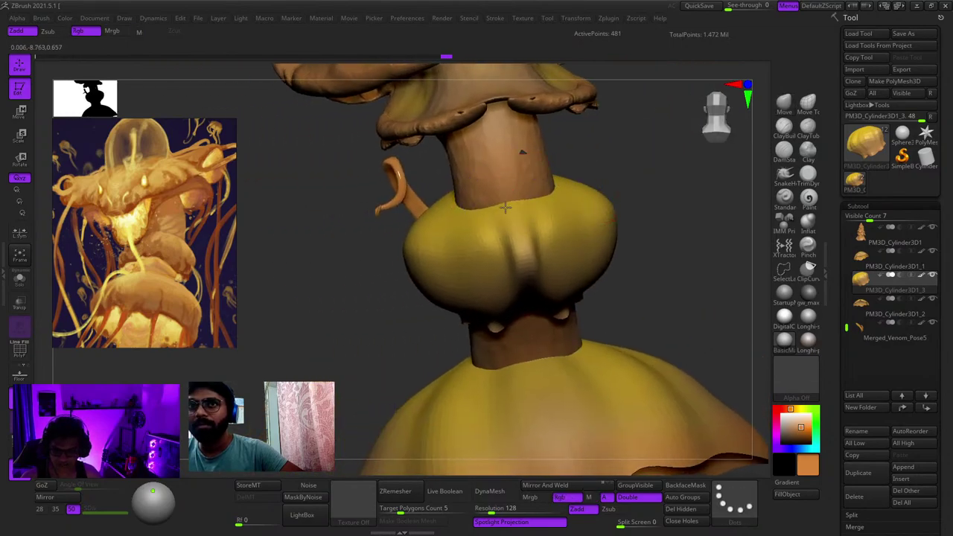
right_click_drag(504, 290, 510, 248)
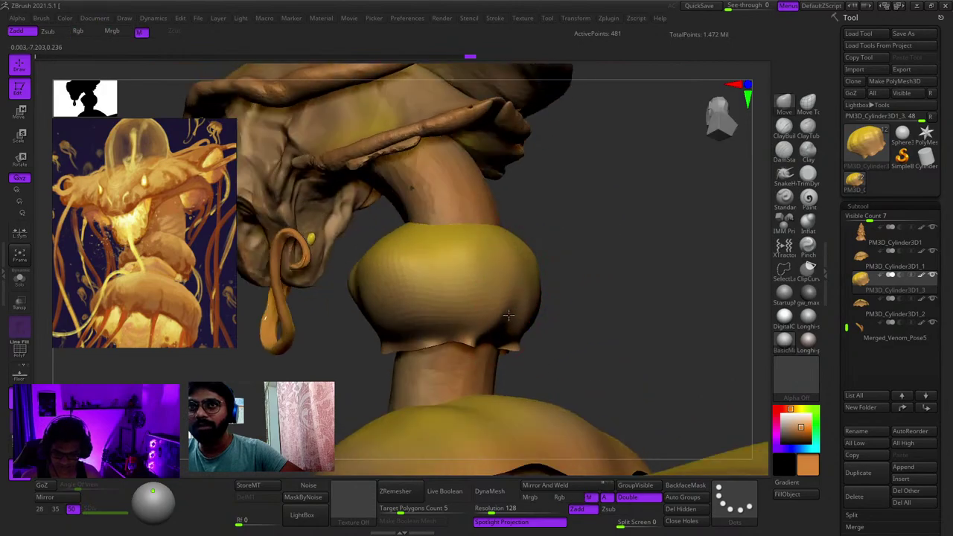
right_click_drag(508, 315, 467, 248)
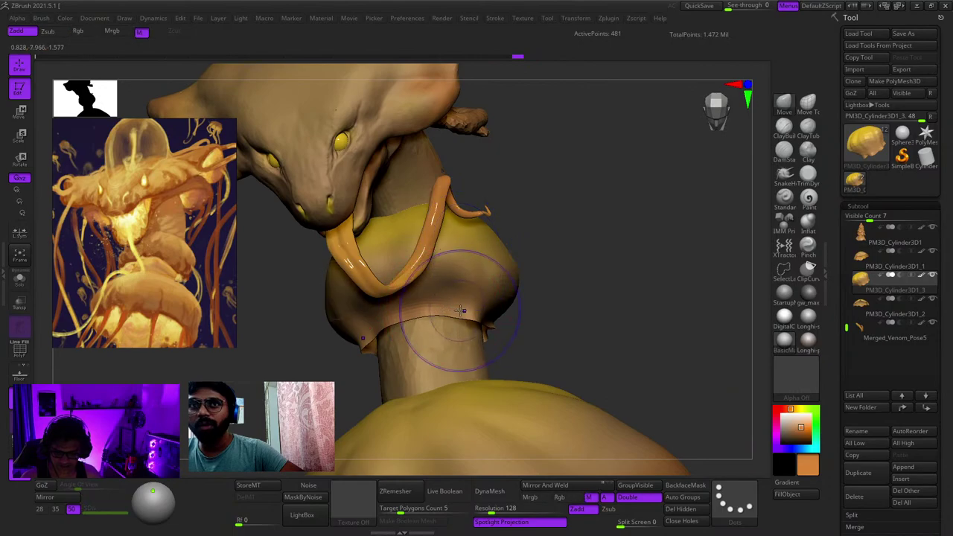
Step: Select the lower neck cap PM3D_Cylinder3D1_1 and build up its crown into a rounder dome with the Move brush
right_click_drag(460, 310, 513, 275, "ctrl")
right_click_drag(536, 275, 625, 183, "ctrl")
key("f")
right_click_drag(474, 122, 506, 257, "alt")
mouse_move(395, 294)
right_mouse_down("alt")
mouse_move(501, 269)
mouse_move(419, 273)
right_mouse_up("alt")
right_click(419, 273)
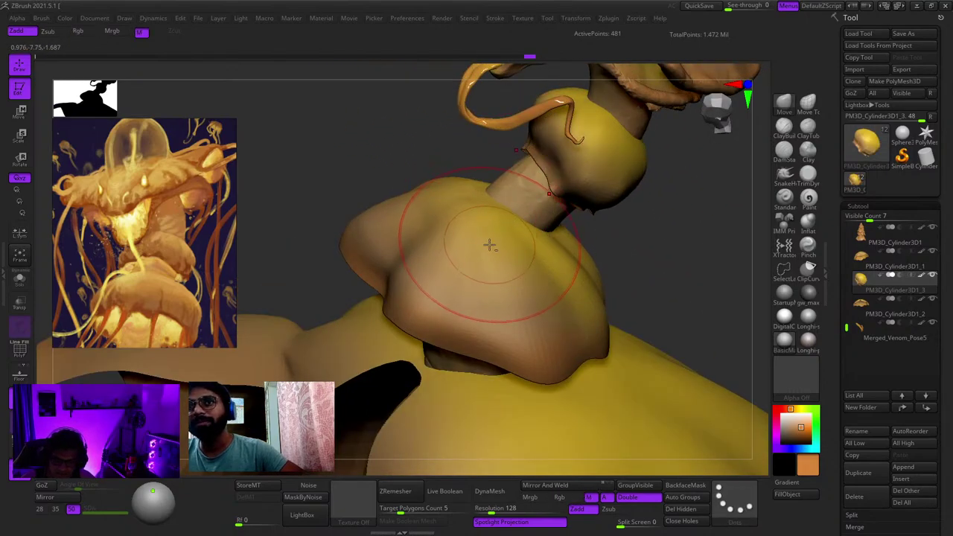
right_click(489, 245)
left_click(488, 264, "alt")
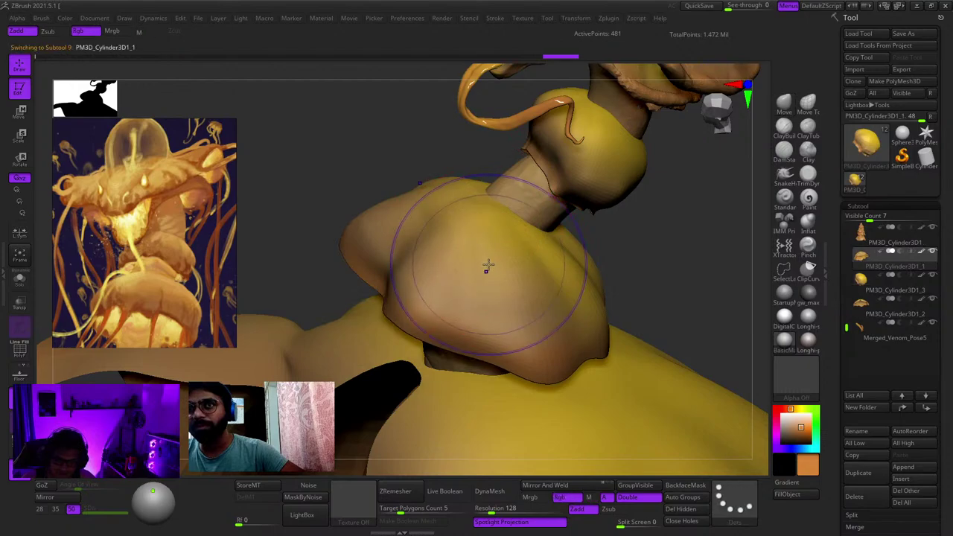
right_click(457, 291)
right_click_drag(516, 221, 531, 245)
right_click_drag(593, 258, 462, 293, "shift")
right_click(463, 293)
right_click_drag(534, 228, 460, 269)
right_click(460, 268)
right_click_drag(516, 186, 579, 175)
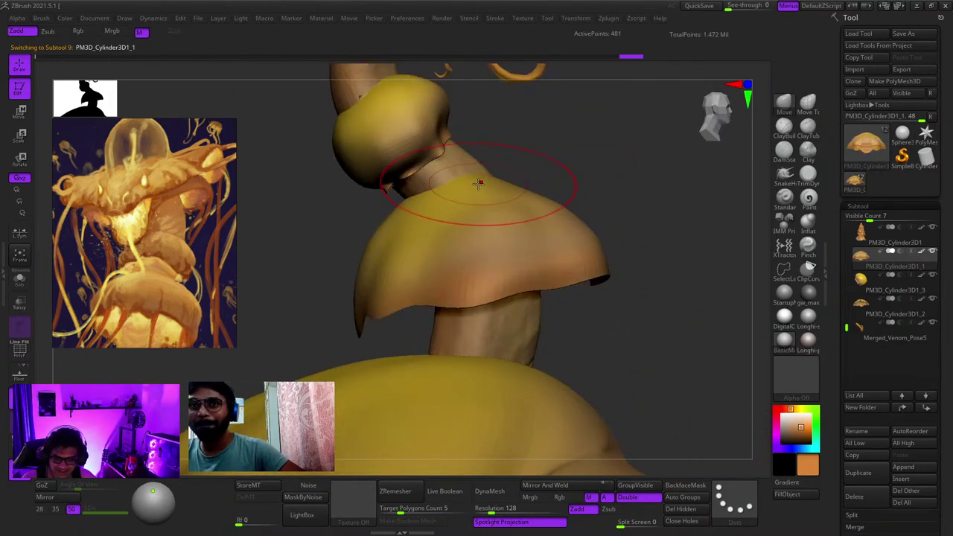
right_click(471, 179)
key("space")
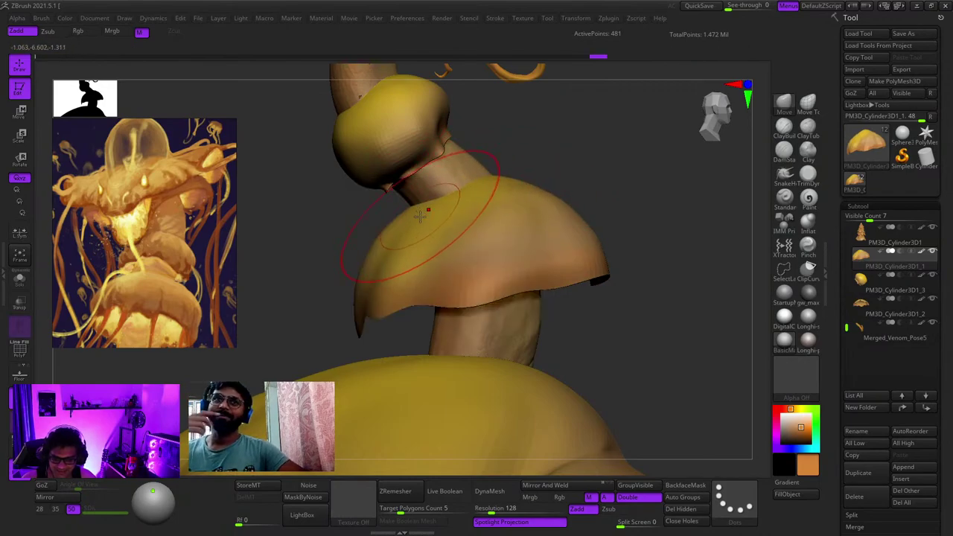
Step: Round the back and back shoulders of the lower neck cap with the Move brush
left_click_drag(419, 217, 425, 225)
right_click_drag(426, 224, 560, 172, "shift")
left_click_drag(549, 198, 535, 204)
left_click_drag(580, 168, 570, 177)
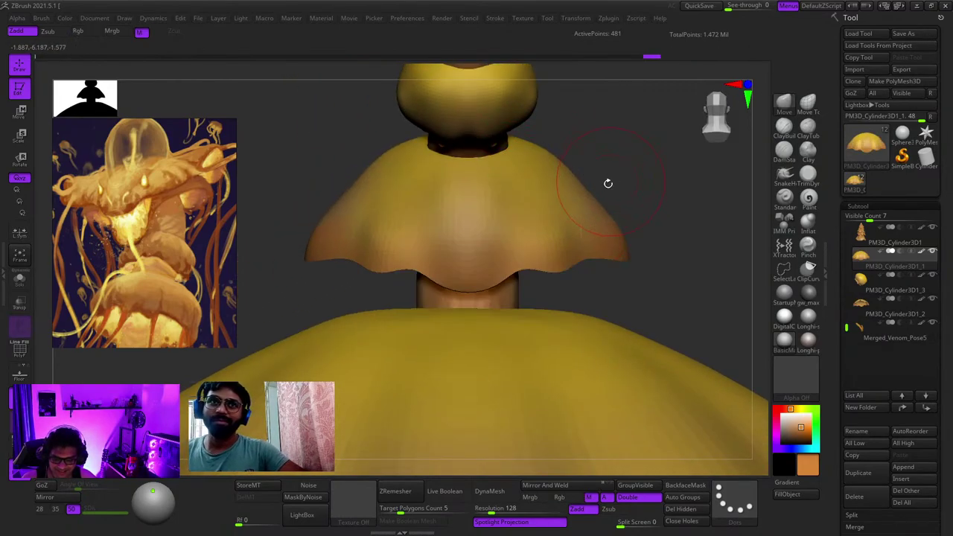
mouse_move(608, 183)
right_mouse_down()
mouse_move(646, 155)
mouse_move(657, 164)
mouse_move(525, 190)
right_mouse_up()
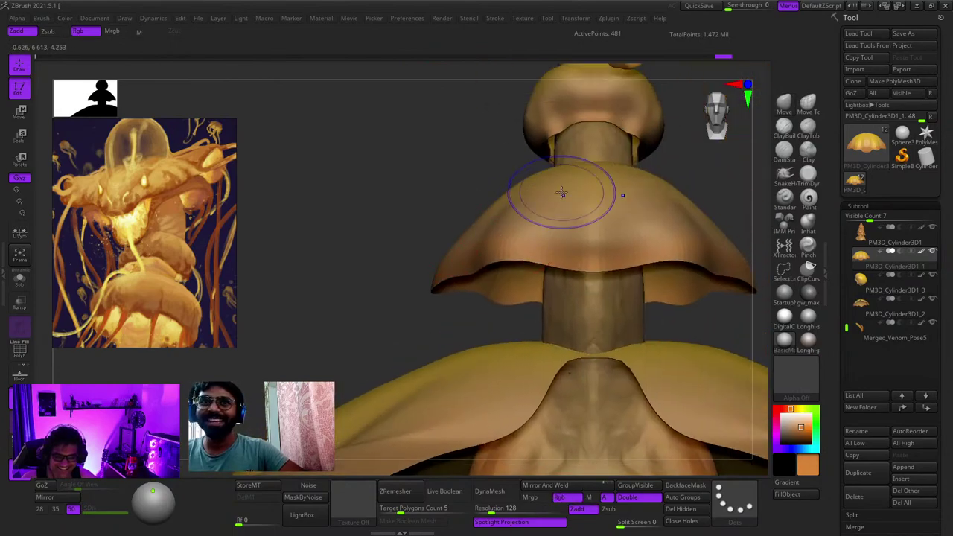
Step: Push out the front and side shoulders of the lower neck cap into a fuller bell shape
right_click_drag(448, 301, 445, 133, "ctrl")
right_click_drag(657, 170, 591, 175)
mouse_move(592, 175)
right_mouse_down("ctrl")
mouse_move(589, 239)
mouse_move(729, 170)
mouse_move(677, 257)
mouse_move(628, 268)
mouse_move(606, 168)
mouse_move(655, 186)
right_mouse_up("ctrl")
key("space")
left_click_drag(622, 180, 613, 182)
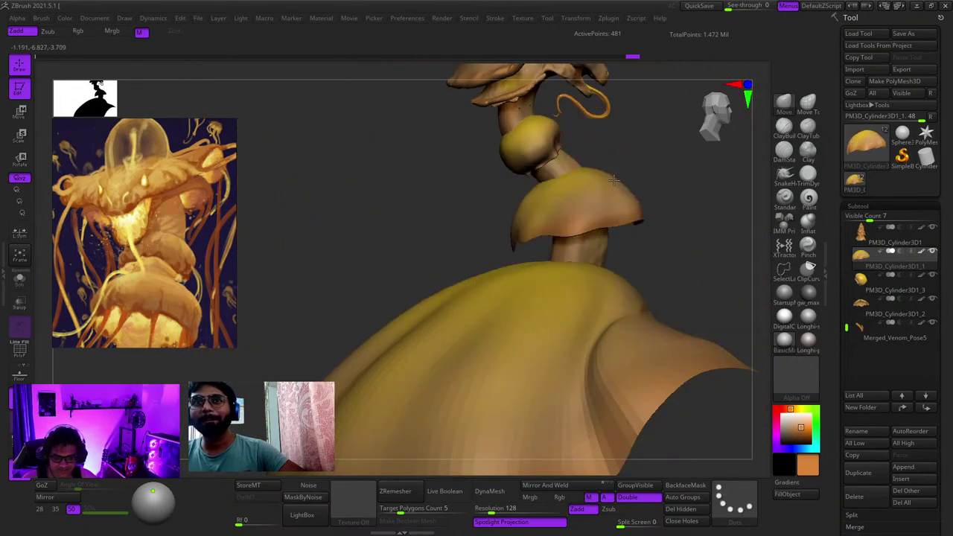
right_click_drag(614, 146, 598, 188, "ctrl")
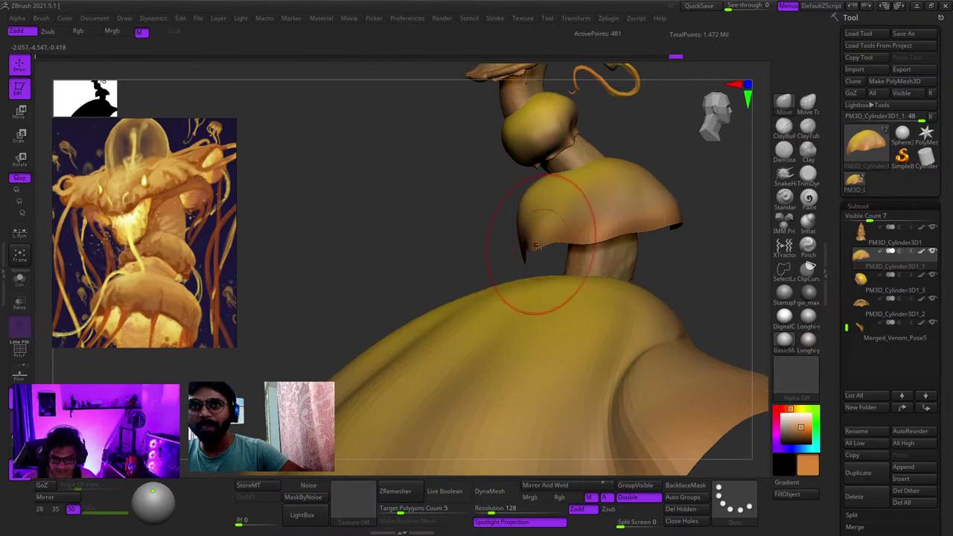
Step: Pull the lower neck cap's side flaps inward and adjust its front rim with the Move brush
right_click_drag(551, 244, 492, 232)
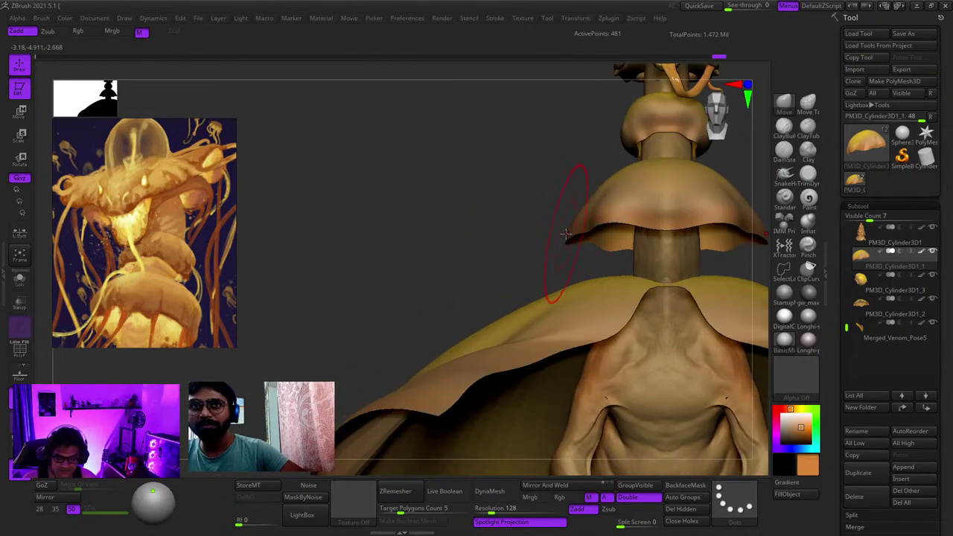
key("space")
right_click_drag(587, 243, 509, 233, "alt")
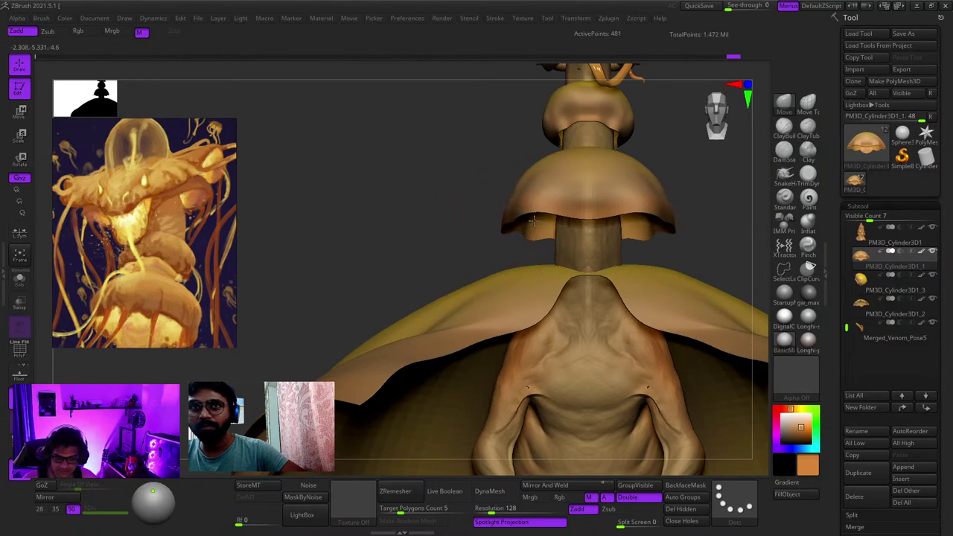
right_click_drag(549, 212, 558, 217)
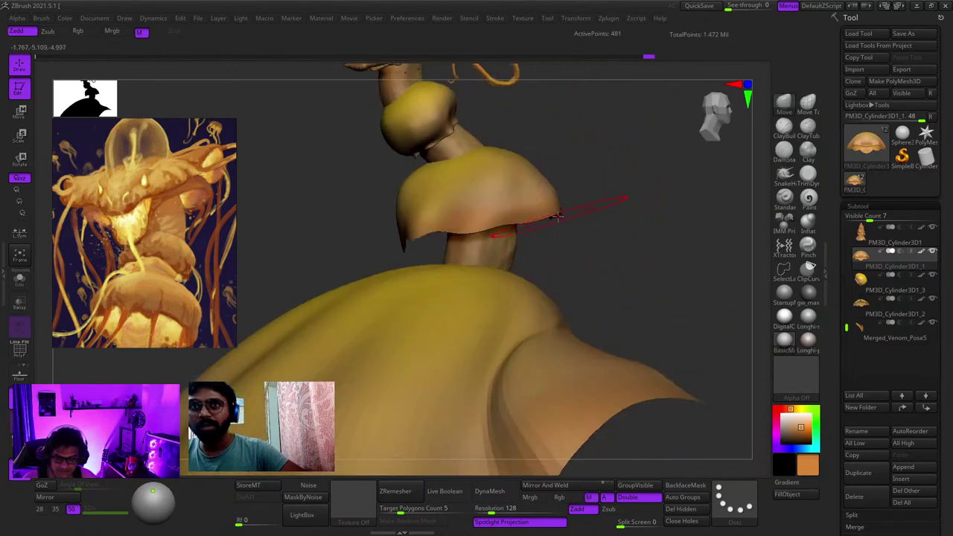
right_click_drag(442, 249, 549, 215)
left_click_drag(506, 235, 500, 238)
left_click_drag(420, 231, 421, 234)
mouse_move(421, 233)
right_mouse_down("shift")
mouse_move(511, 242)
mouse_move(438, 217)
right_mouse_up("shift")
right_click_drag(438, 217, 524, 211, "alt")
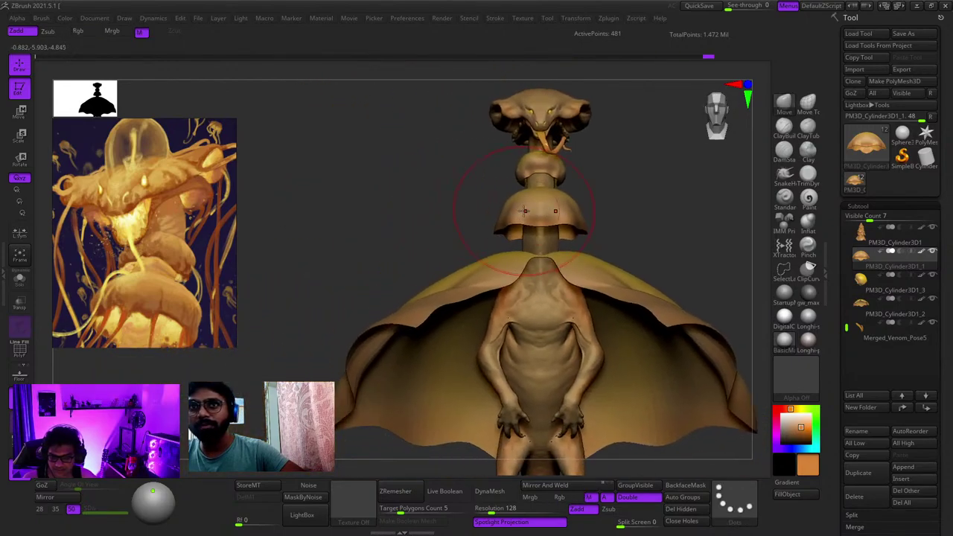
left_click_drag(518, 220, 510, 226)
Step: Select the upper neck cap PM3D_Cylinder3D1_3 and examine both caps and the whole silhouette from the side and front
mouse_move(510, 226)
right_mouse_down("ctrl")
mouse_move(646, 195)
mouse_move(656, 208)
right_mouse_up("ctrl")
mouse_move(657, 209)
right_mouse_down("ctrl")
mouse_move(666, 347)
mouse_move(595, 344)
mouse_move(573, 357)
mouse_move(631, 234)
mouse_move(563, 214)
mouse_move(521, 257)
right_mouse_up("ctrl")
right_click(521, 257)
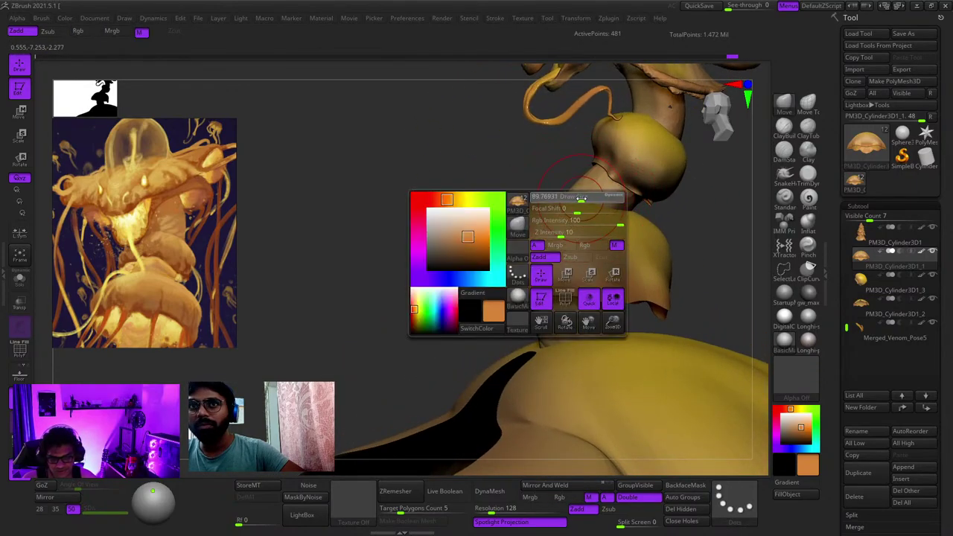
right_click_drag(634, 152, 547, 198, "ctrl")
left_click(619, 160, "alt")
right_click_drag(547, 197, 594, 244)
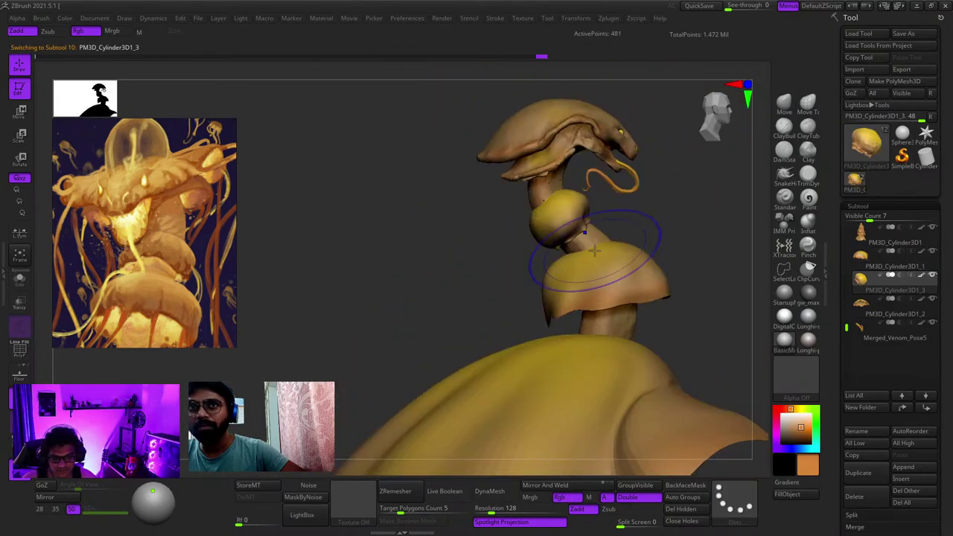
key("f")
key("f")
right_click_drag(689, 183, 631, 186)
right_click_drag(631, 186, 547, 186, "ctrl")
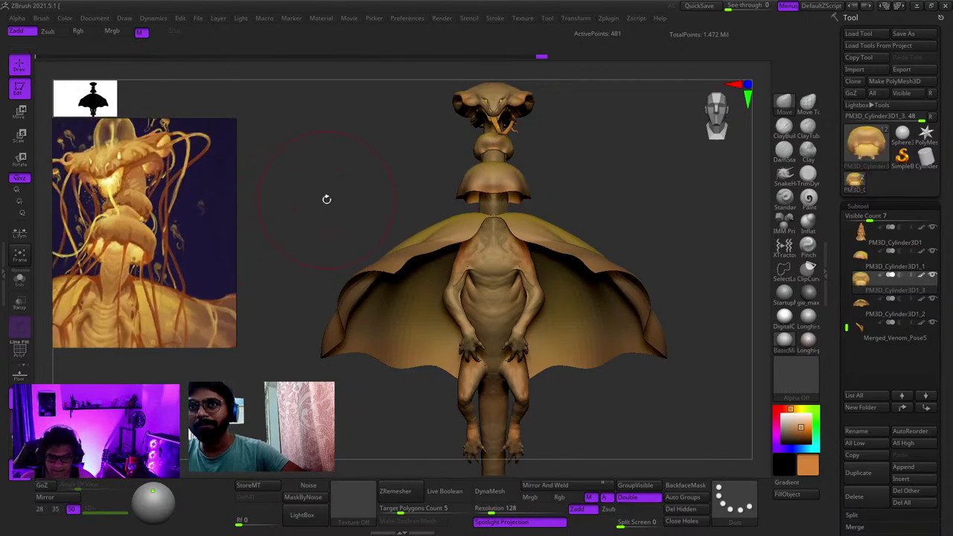
Step: Select the large cape PM3D_Cylinder3D1_2 and inspect its mesh and shape from several sides
right_click_drag(621, 280, 598, 216)
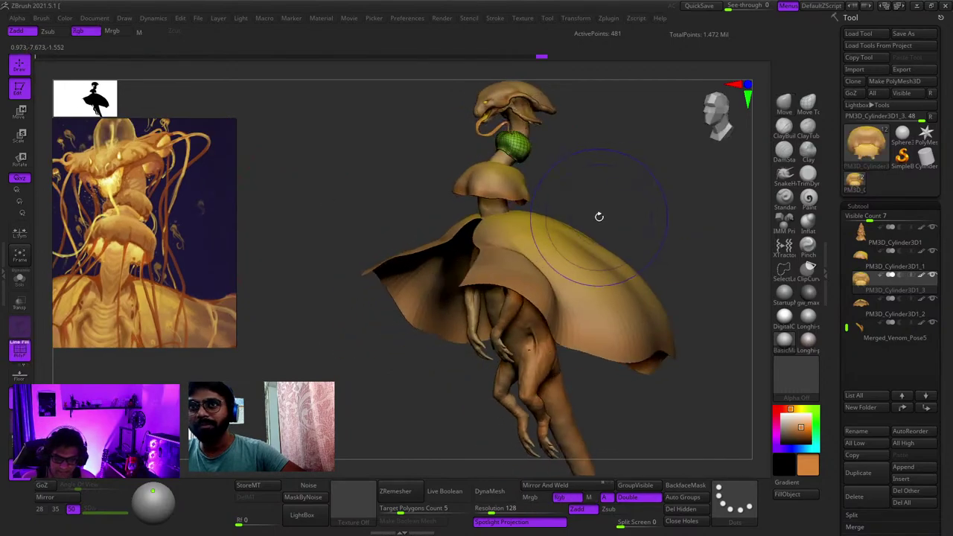
left_click(586, 275, "alt")
right_click_drag(586, 275, 506, 294)
key("shift+f")
key("shift+f")
right_click_drag(551, 203, 537, 226, "shift")
key("f")
key("f")
right_click_drag(537, 226, 637, 394)
right_click_drag(555, 89, 549, 214, "alt")
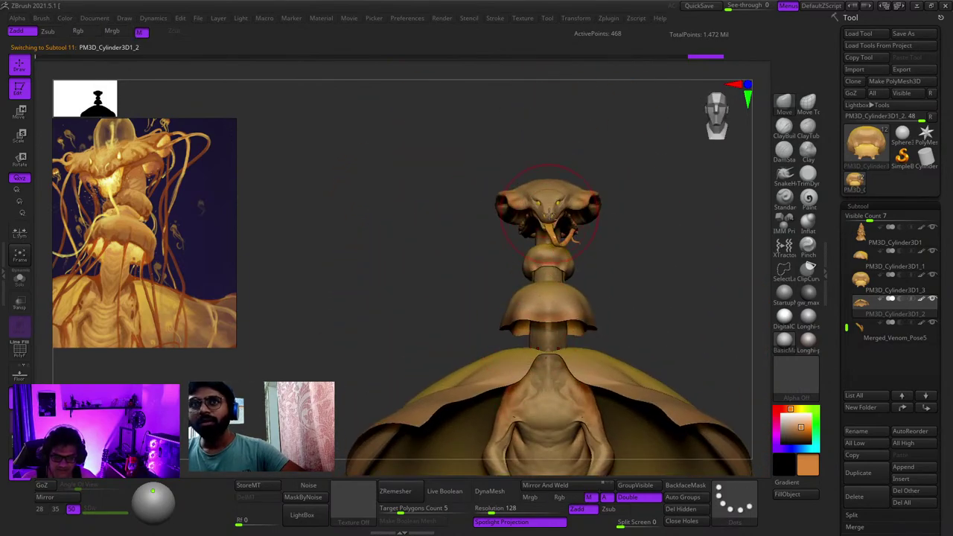
Step: Select the body JellyFish Creature_v4 and compare the full creature with the reference artwork from the front and back
left_click(548, 214, "alt")
key("f")
right_click_drag(657, 261, 576, 253)
right_click_drag(577, 253, 560, 122, "ctrl")
right_click_drag(570, 219, 624, 141, "alt")
right_click_drag(623, 192, 645, 263)
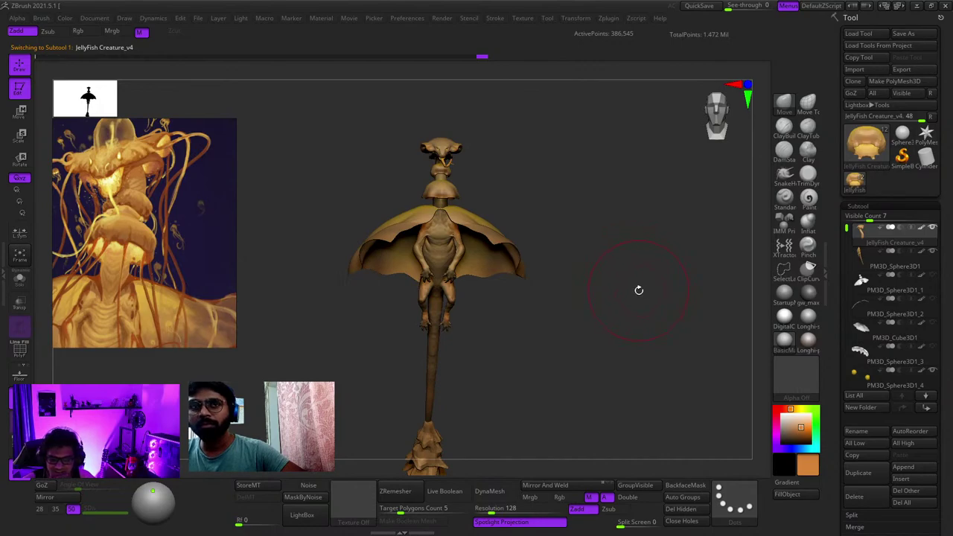
right_click_drag(636, 289, 609, 268)
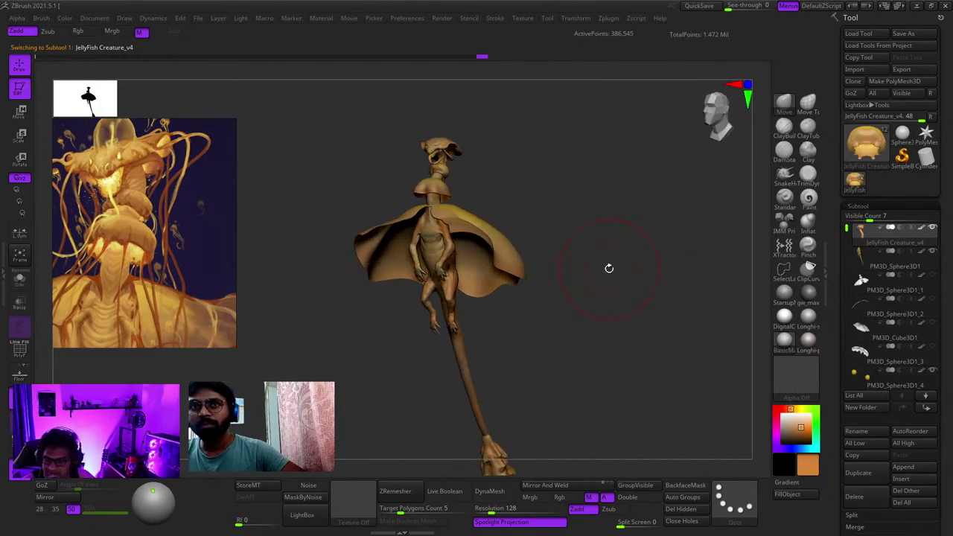
scroll(116, 262, "down", 6)
middle_click_drag(117, 262, 135, 203)
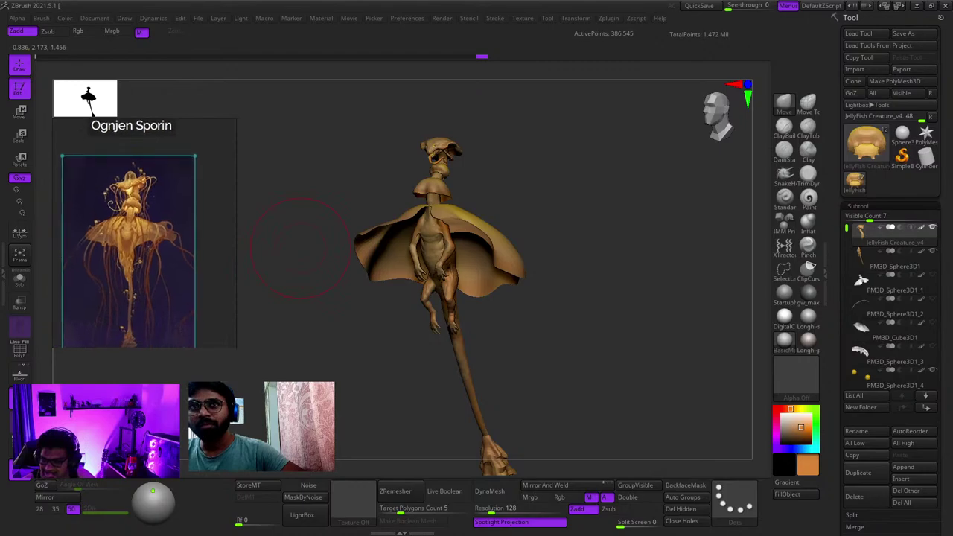
scroll(131, 196, "up", 4)
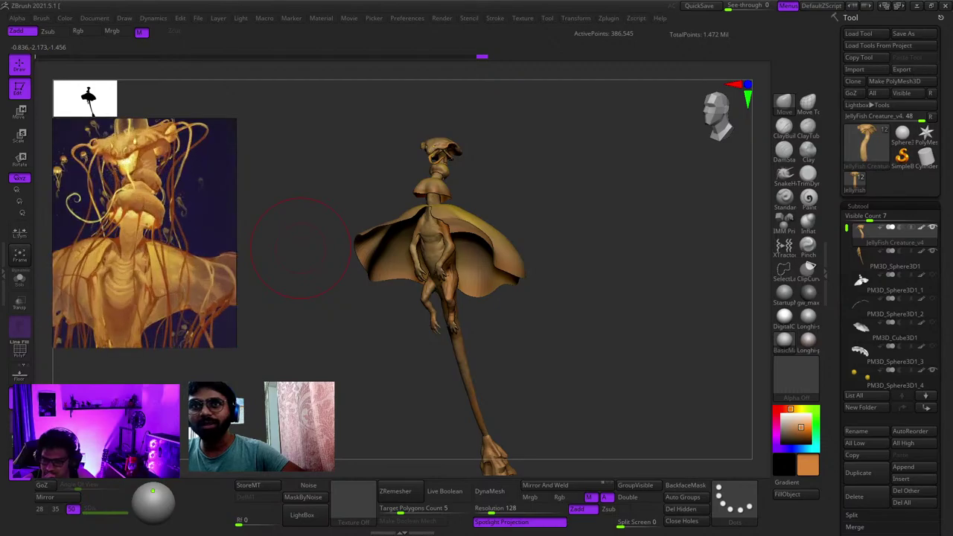
mouse_move(629, 237)
left_mouse_down()
mouse_move(546, 238)
mouse_move(546, 223)
mouse_move(610, 240)
left_mouse_up()
left_click_drag(629, 294, 550, 263)
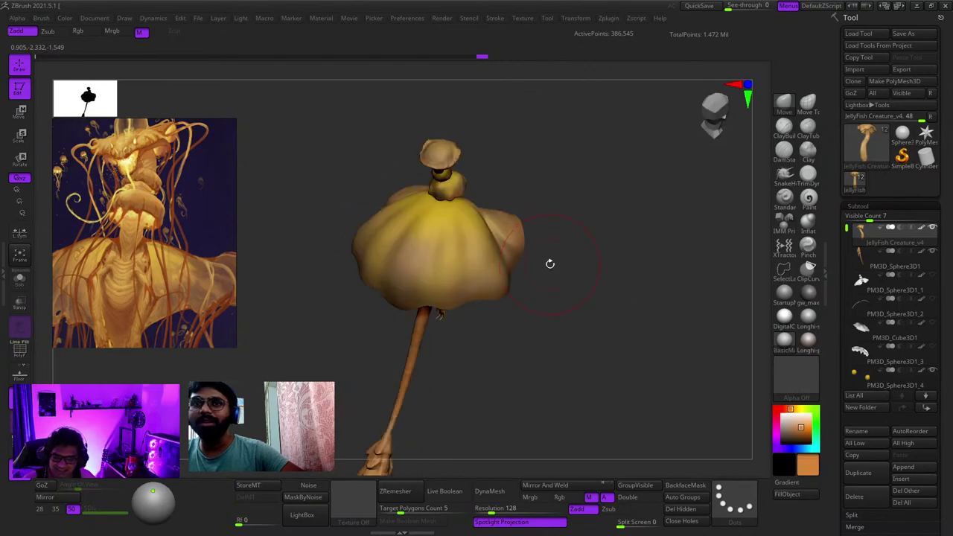
Step: Select the cape PM3D_Cylinder3D1_2 and paint its back tan using the Paint brush at a draw size of about 128
right_click_drag(460, 249, 459, 225)
right_click_drag(460, 225, 524, 261, "alt")
left_click(524, 258, "alt")
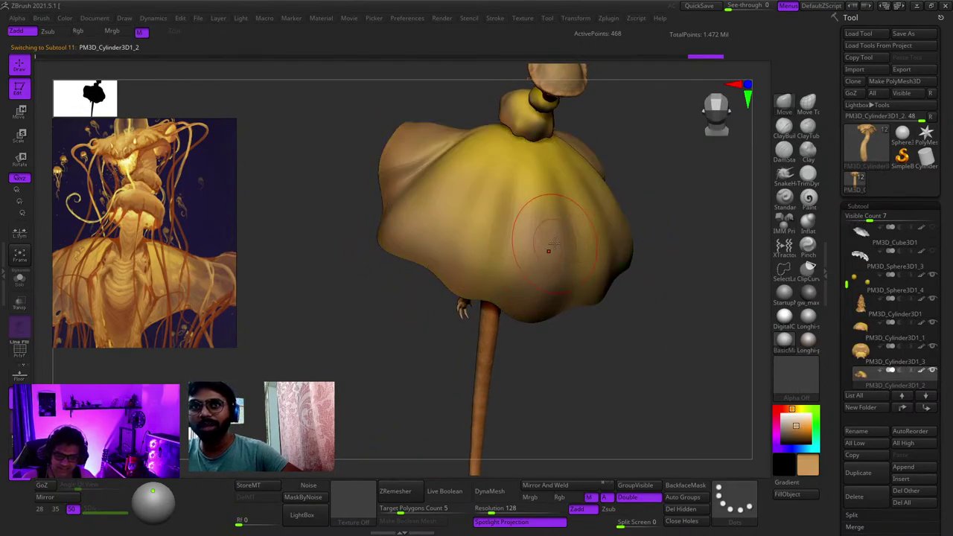
left_click(807, 207)
key("space")
key("space")
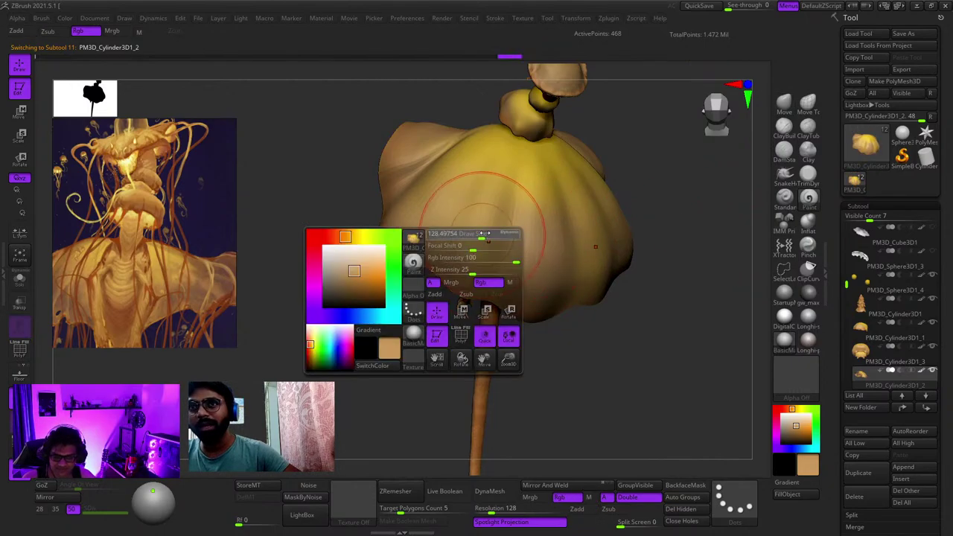
right_click_drag(493, 230, 483, 207, "ctrl")
mouse_move(482, 226)
left_mouse_down()
mouse_move(472, 241)
mouse_move(485, 255)
left_mouse_up()
Step: Switch the paint colour to golden yellow and paint the inside of the cape beside the body
right_click_drag(486, 255, 604, 287)
mouse_move(574, 228)
right_mouse_down("ctrl")
mouse_move(532, 273)
mouse_move(530, 236)
right_mouse_up("ctrl")
left_click(500, 267, "alt")
key("c")
left_click_drag(531, 235, 506, 237)
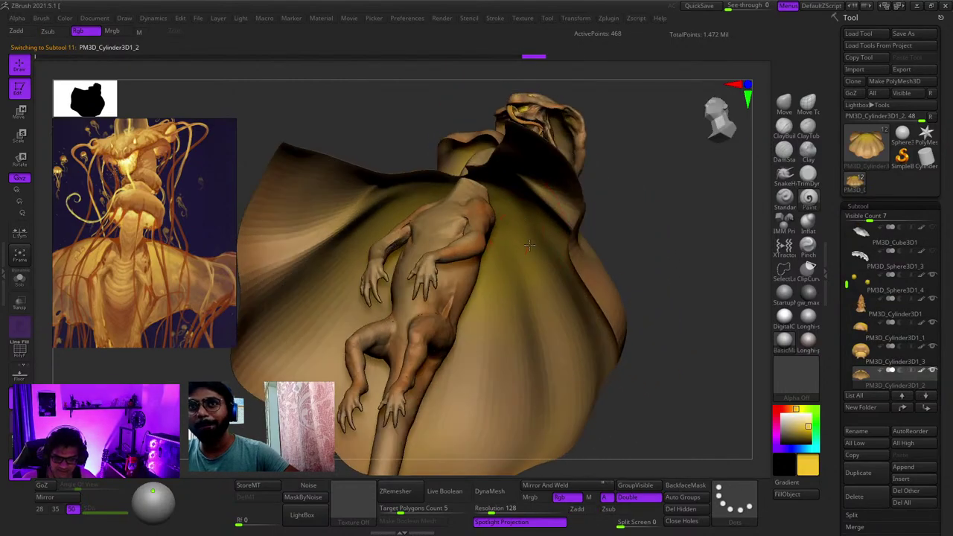
Step: Select the body JellyFish Creature_v4, face the head from the front, and append a Sphere3D as a new subtool
mouse_move(529, 245)
right_mouse_down("ctrl")
mouse_move(462, 245)
mouse_move(547, 249)
right_mouse_up("ctrl")
mouse_move(547, 248)
right_mouse_down("ctrl")
mouse_move(505, 249)
mouse_move(608, 251)
mouse_move(556, 208)
mouse_move(548, 383)
mouse_move(544, 255)
mouse_move(537, 342)
mouse_move(491, 264)
right_mouse_up("ctrl")
mouse_move(491, 265)
right_mouse_down("alt")
mouse_move(631, 327)
mouse_move(621, 332)
mouse_move(580, 191)
mouse_move(560, 339)
mouse_move(564, 223)
mouse_move(560, 350)
right_mouse_up("alt")
right_click_drag(554, 189, 549, 405, "alt")
left_click(554, 224, "alt")
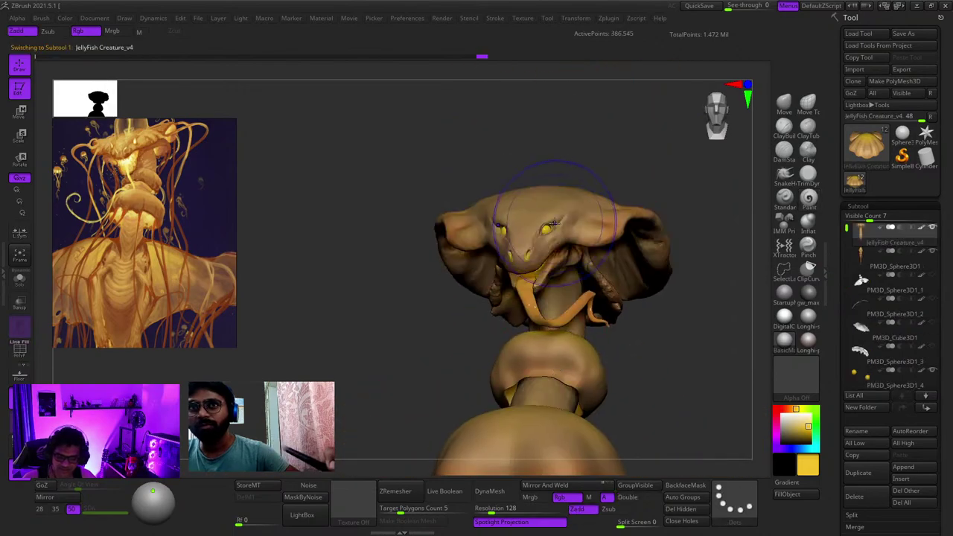
right_click_drag(555, 224, 622, 196, "shift")
left_click(895, 479)
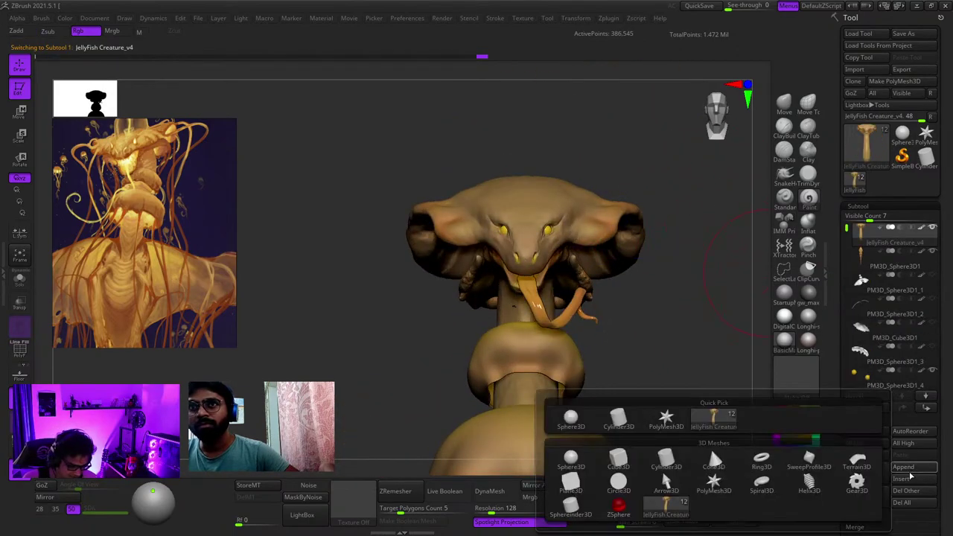
left_click(923, 471)
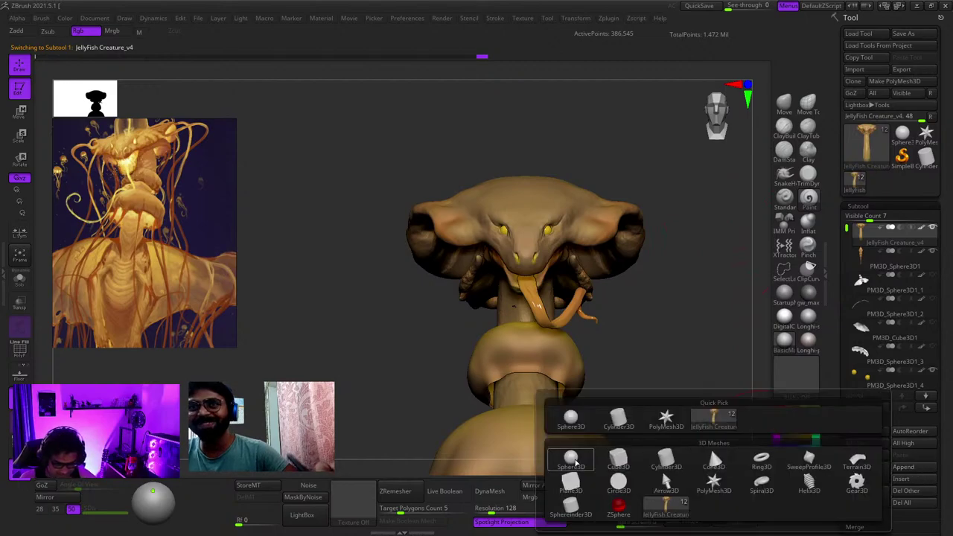
left_click(571, 461)
Step: Step through the subtools from PM3D_Sphere3D1_1 to PM3D_Sphere3D1_4, framing each one to identify it on the creature
mouse_move(850, 236)
left_mouse_down()
mouse_move(848, 325)
mouse_move(845, 223)
left_mouse_up()
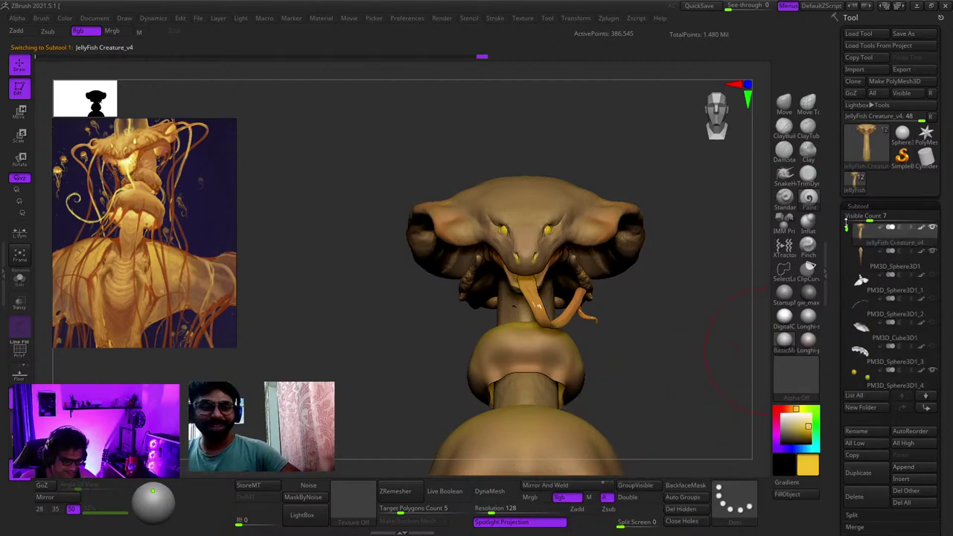
left_click(856, 294)
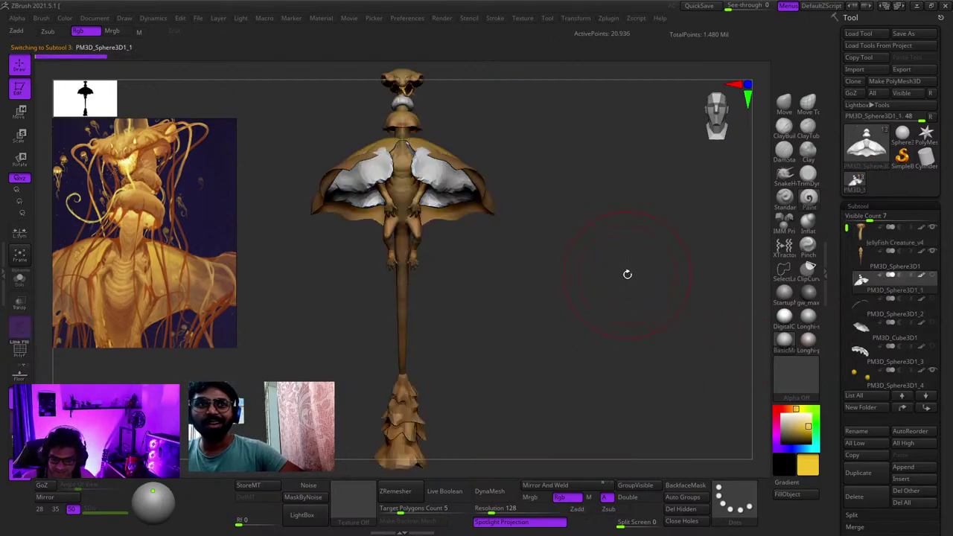
key("f")
key("f")
key("Down")
key("f")
key("Down")
key("f")
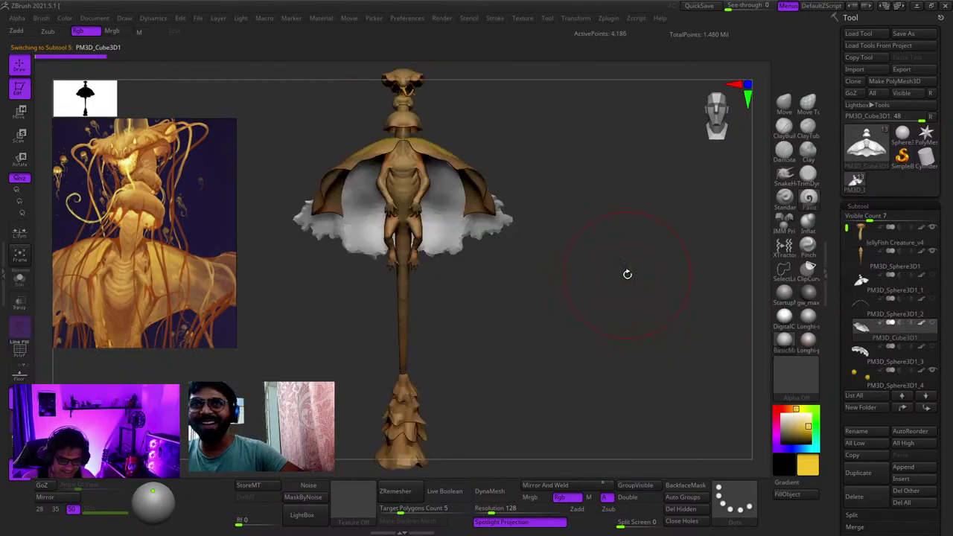
key("shift+f")
key("shift+f")
key("Down")
key("f")
key("shift+f")
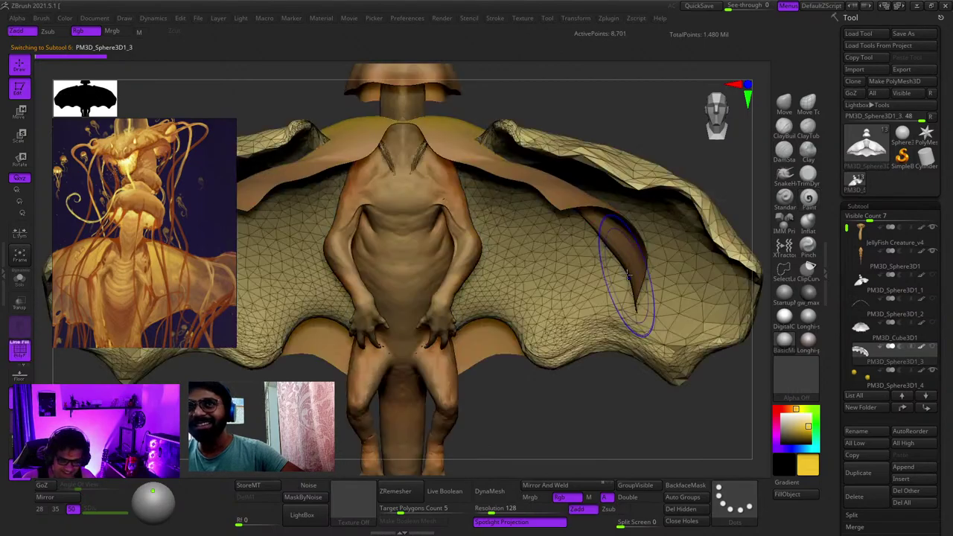
key("shift+f")
key("f")
key("Down")
key("f")
Step: Select the appended sphere PM3D_Sphere3D1_5 and move it to the top of the subtool list
key("Down")
key("Down")
key("Down")
key("Down")
key("Down")
key("Down")
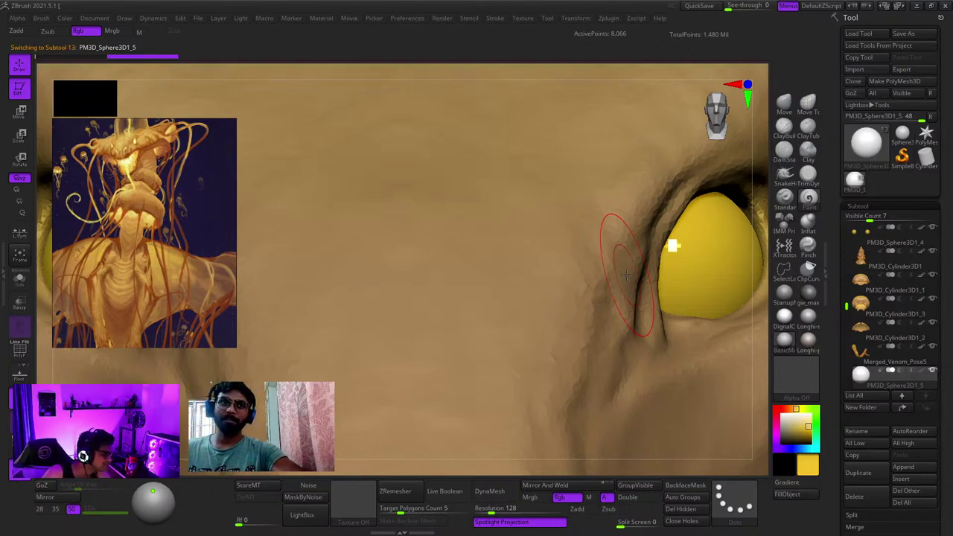
key("f")
key("f")
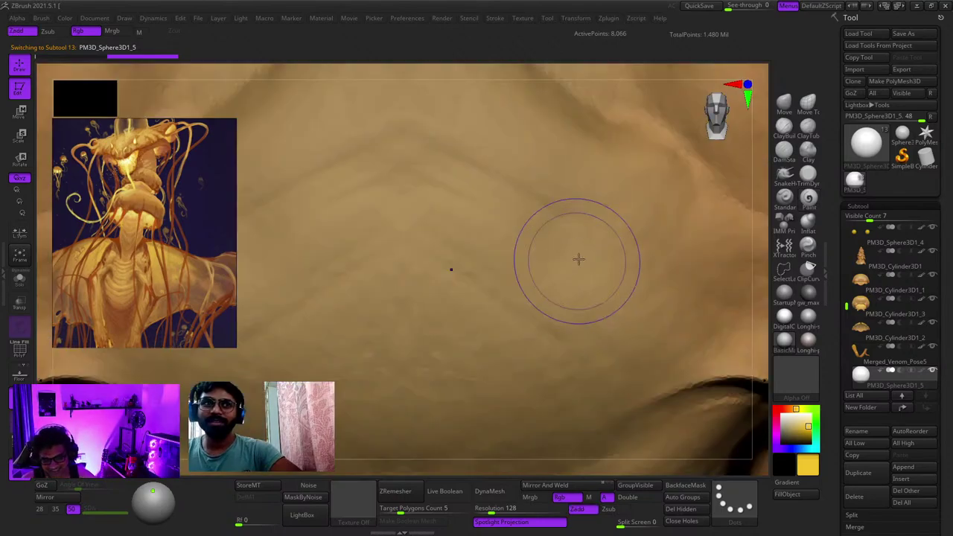
key("shift+f")
key("f")
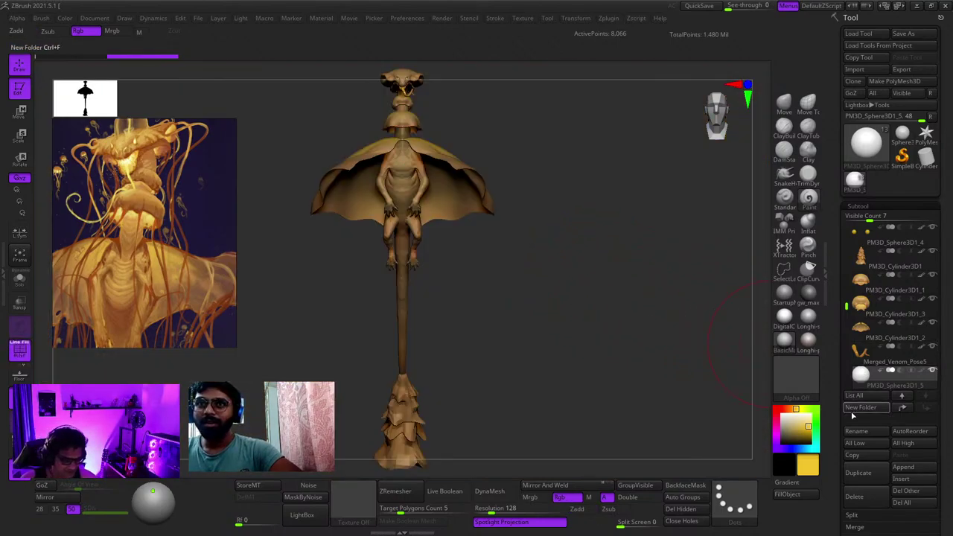
left_click(906, 411, "shift")
key("shift+f")
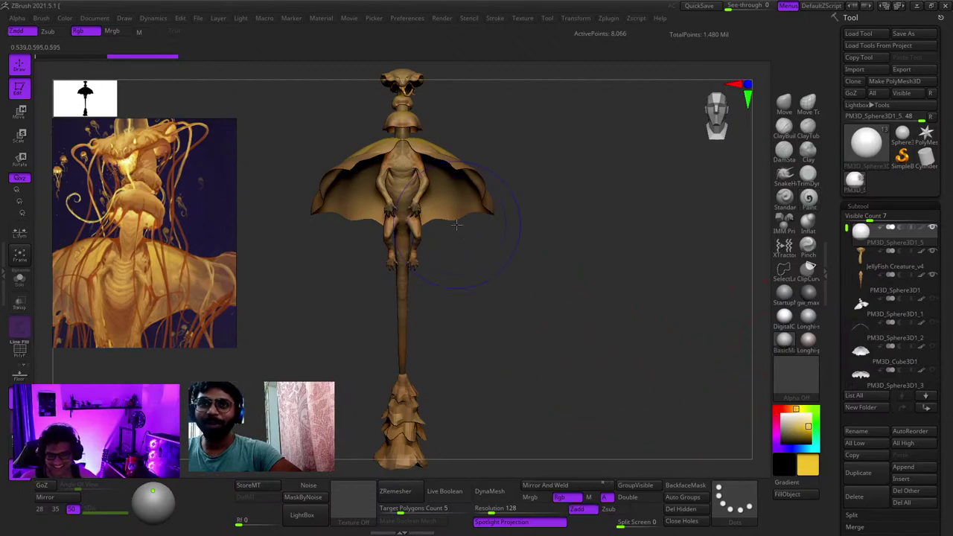
Step: Raise the sphere from the creature's body up to the head and resize it to suit the head
key("f")
key("f")
key("w")
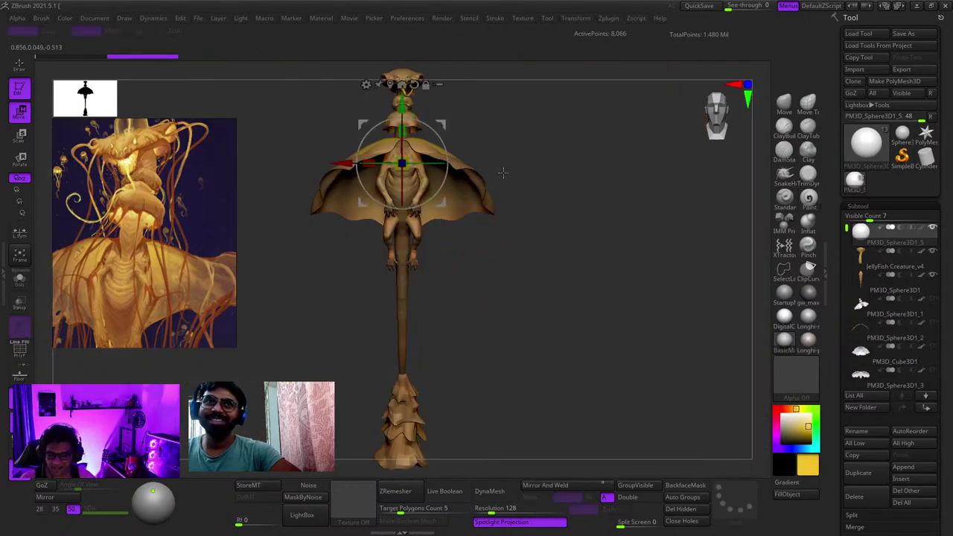
left_click_drag(479, 278, 593, 323)
left_click_drag(516, 249, 519, 150)
left_click_drag(536, 223, 514, 250, "shift")
key("f")
key("f")
left_click_drag(491, 208, 541, 325, "alt")
mouse_move(520, 216)
left_mouse_down()
mouse_move(527, 201)
mouse_move(557, 258)
left_mouse_up()
Step: Refine the sphere's scale so it sits as a dome on the crown of the head from the side and front
key("q")
right_click_drag(557, 260, 559, 269)
right_click_drag(558, 269, 533, 211, "ctrl")
right_click_drag(533, 211, 506, 219)
right_click_drag(506, 219, 593, 302, "ctrl")
key("e")
left_click_drag(608, 195, 589, 196)
key("q")
right_click_drag(549, 223, 396, 208, "shift")
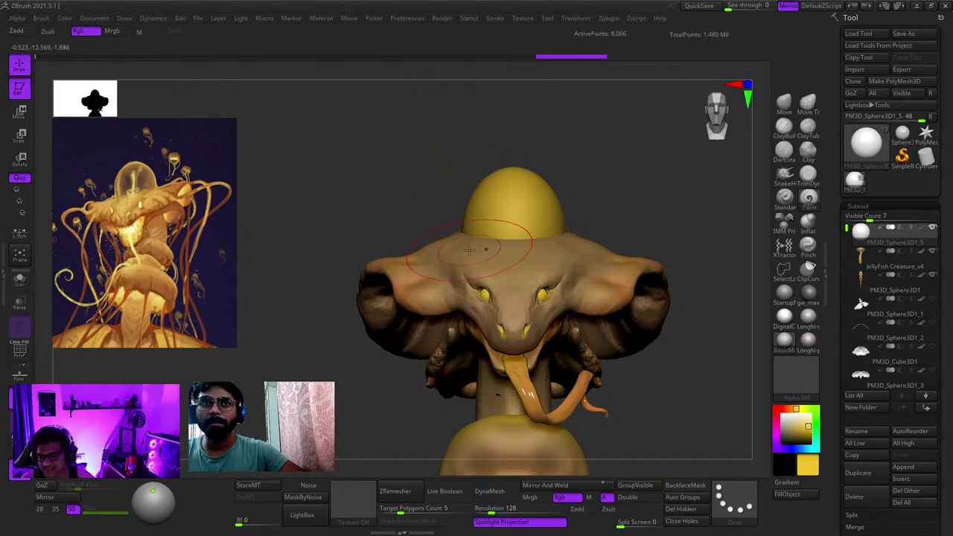
Step: Adjust the dome's outline with the Move brush after changing its draw size, working from the front and side
right_click_drag(482, 189, 492, 221, "ctrl")
right_click(492, 220)
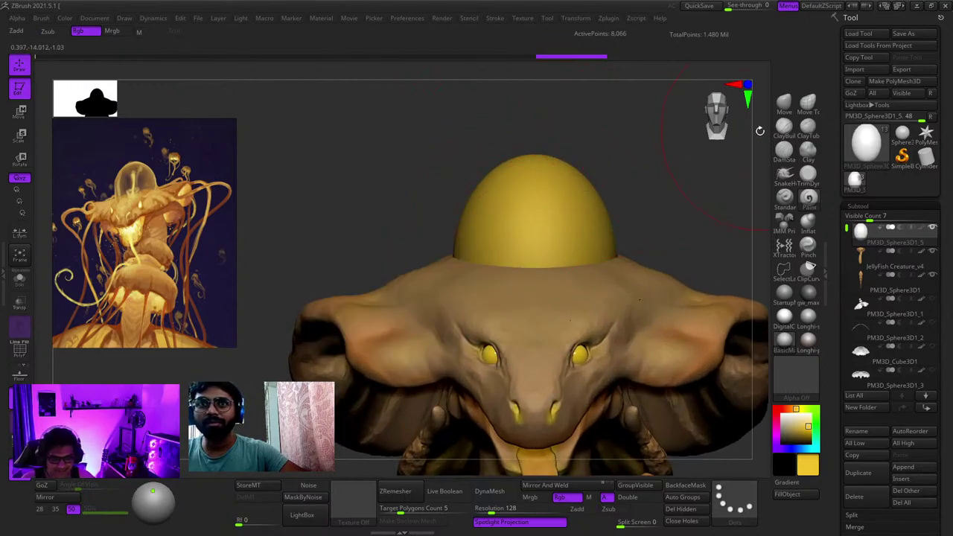
left_click(784, 104)
key("space")
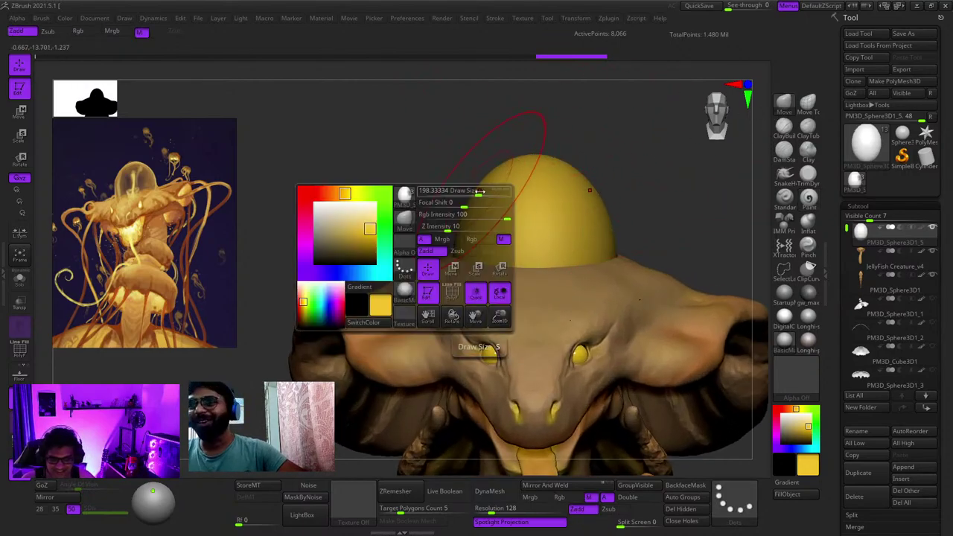
mouse_move(469, 189)
left_mouse_down()
mouse_move(458, 186)
mouse_move(468, 170)
mouse_move(527, 168)
left_mouse_up()
key("space")
left_click_drag(402, 179, 570, 186)
key("space")
left_click_drag(519, 212, 526, 211)
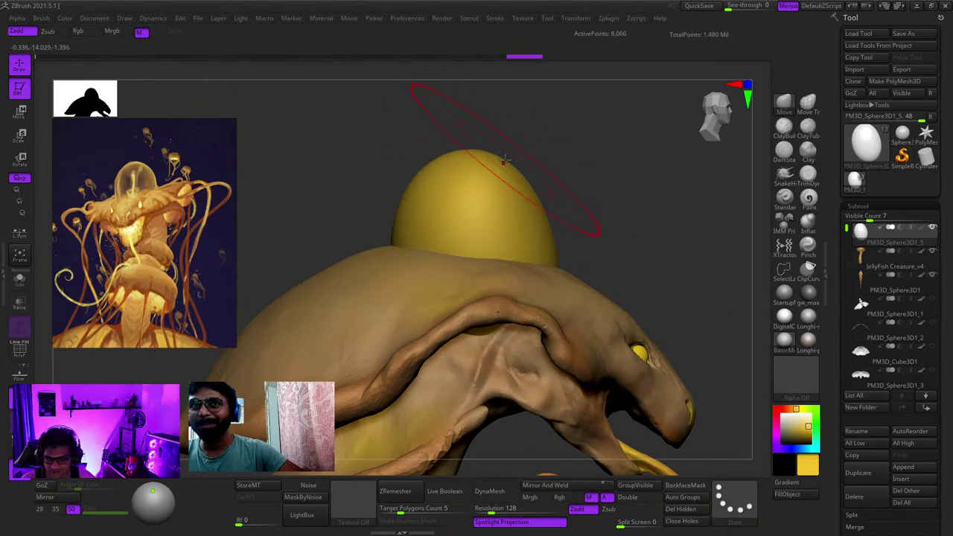
Step: Fill out the dome's rounded top and push its rear edge inward with the Move brush in side view
left_click_drag(435, 170, 413, 188)
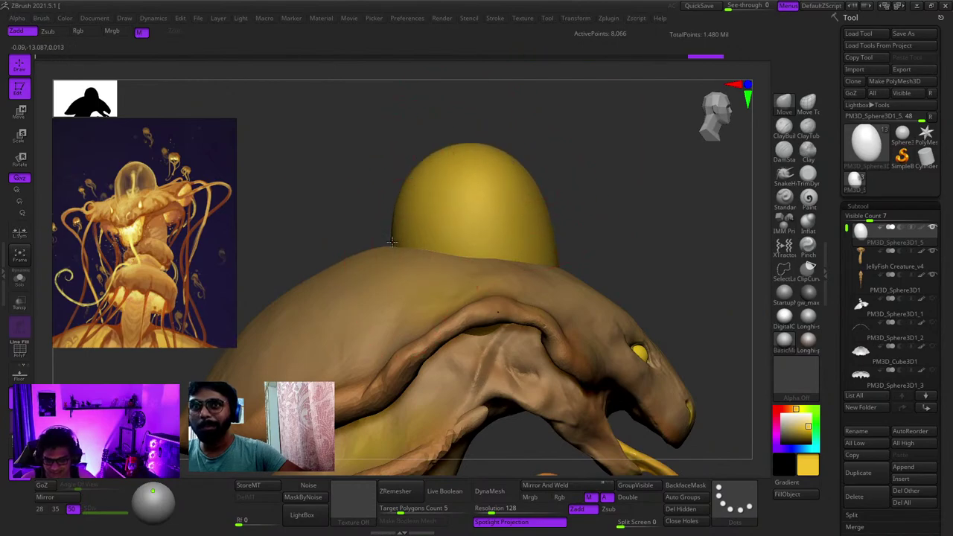
left_click_drag(410, 230, 420, 248)
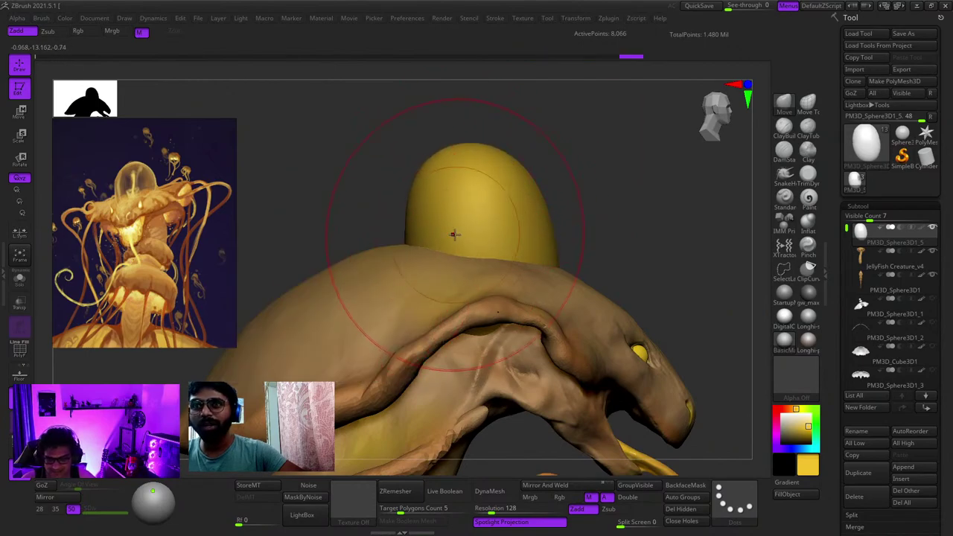
mouse_move(468, 157)
left_mouse_down()
mouse_move(494, 166)
mouse_move(489, 181)
left_mouse_up()
mouse_move(489, 181)
right_mouse_down("shift")
mouse_move(438, 221)
mouse_move(456, 116)
right_mouse_up("shift")
right_click_drag(661, 219, 547, 195)
right_click_drag(547, 195, 533, 316, "ctrl")
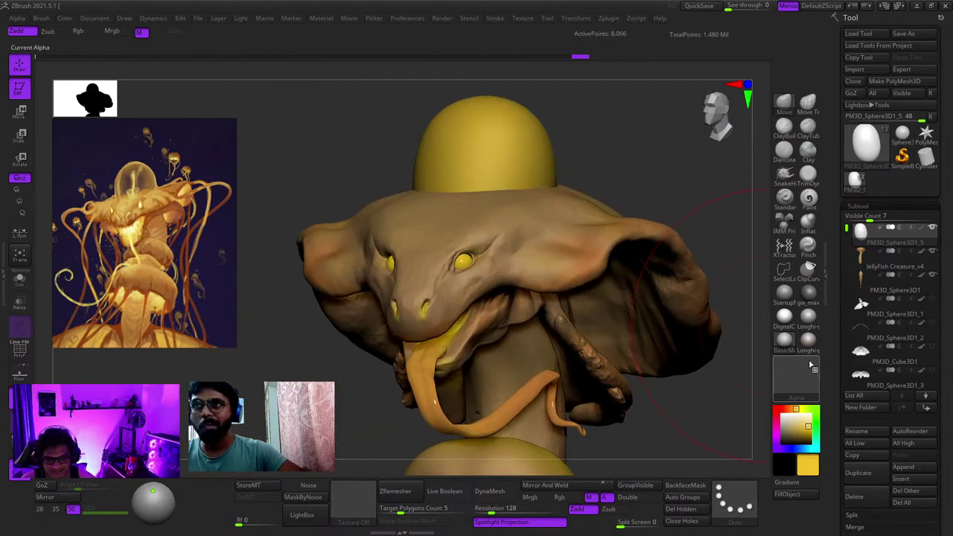
Step: Try a muted pink and a tan sampled from the creature as the dome's colour
left_click_drag(773, 404, 772, 404)
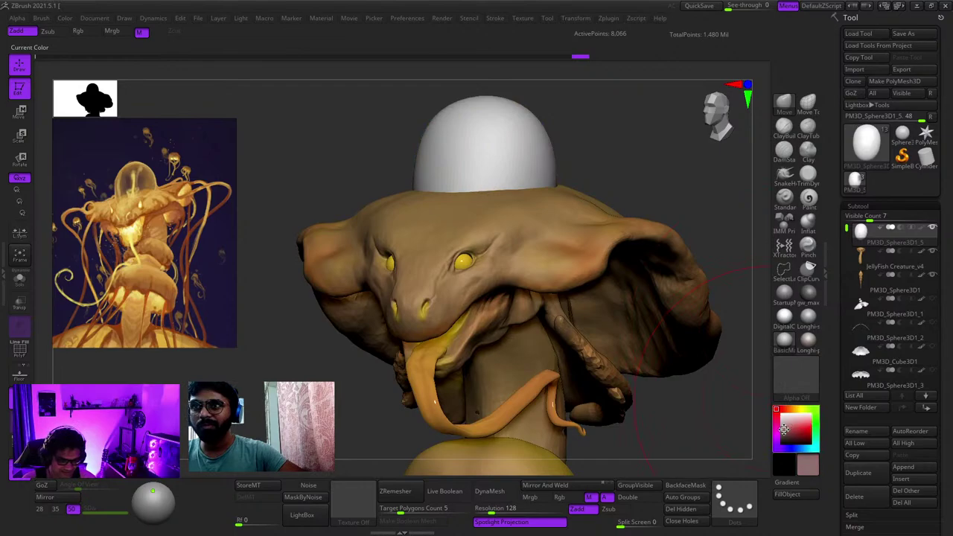
left_click(784, 429)
key("c")
right_click(531, 205)
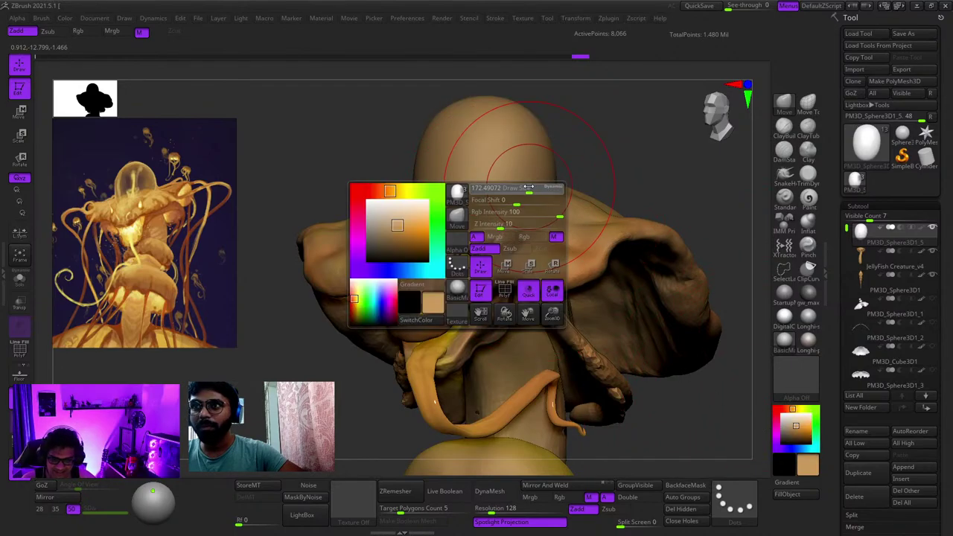
right_click_drag(515, 183, 533, 180, "shift")
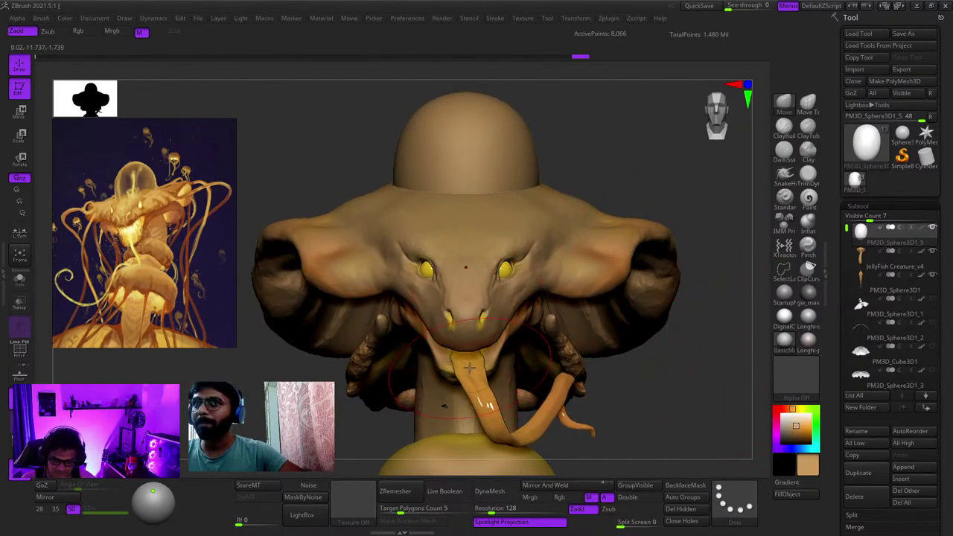
Step: Sample the golden yellow from the creature and adjust it to a light tan of about RGB 222, 187, 127 for the dome
key("c")
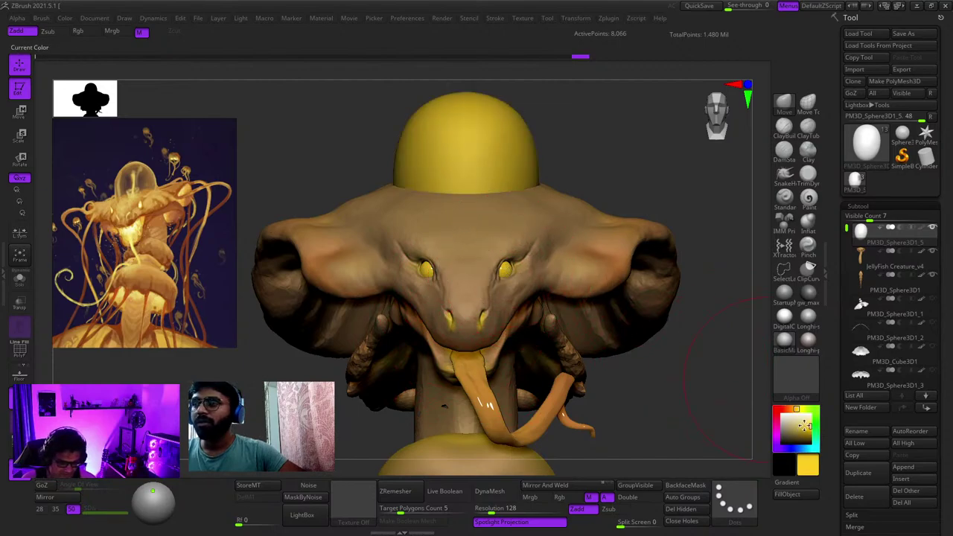
left_click(799, 417)
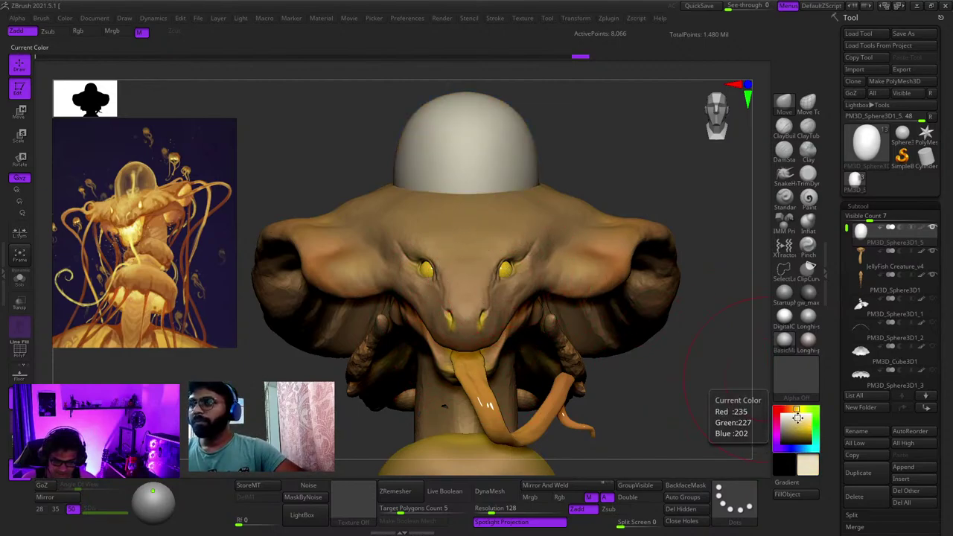
left_click(794, 410)
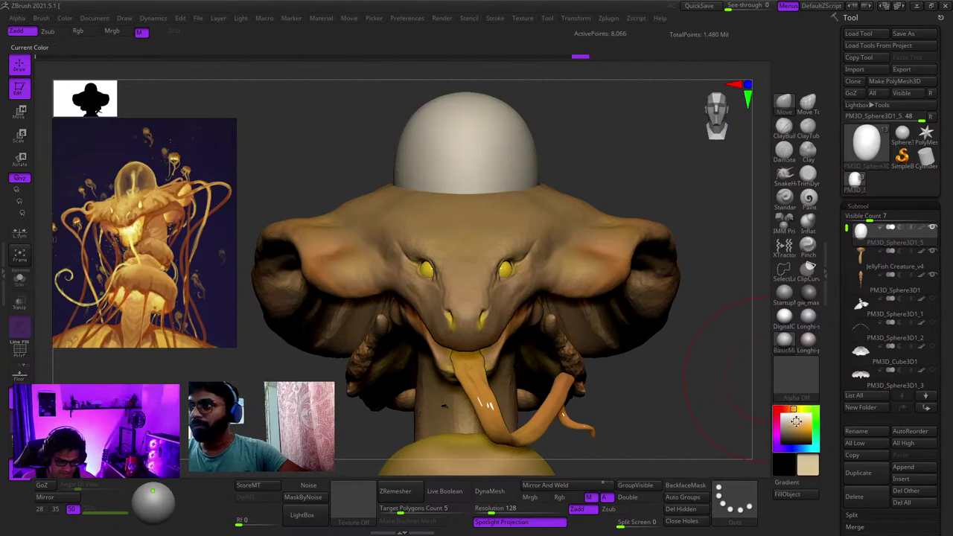
left_click(797, 422)
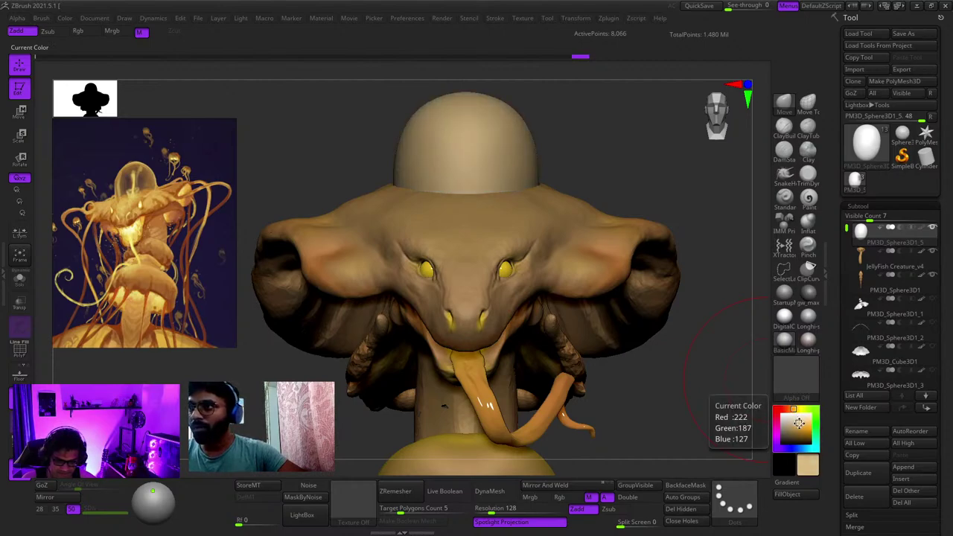
key("space")
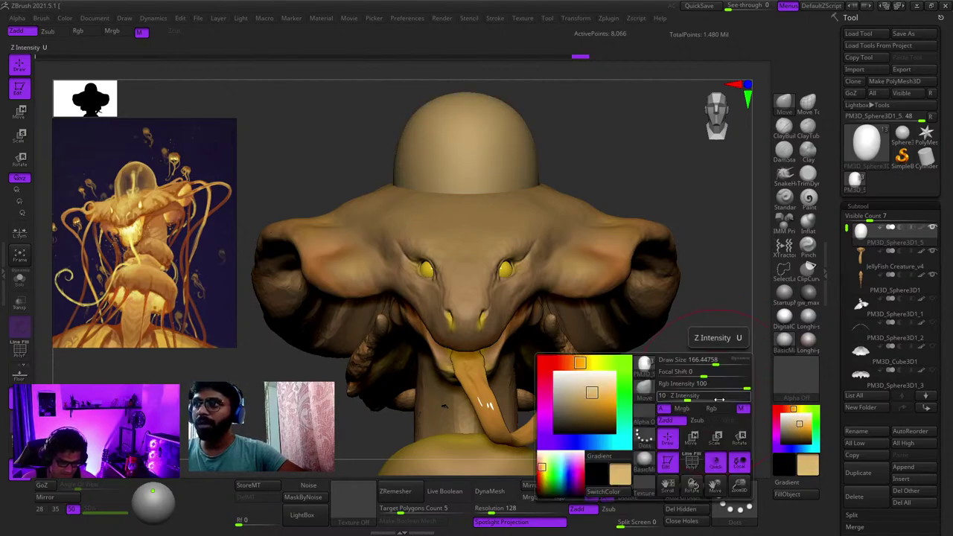
Step: Fill the dome subtool on the creature's head with the tan colour in Rgb mode
left_click(714, 408)
left_click(789, 494)
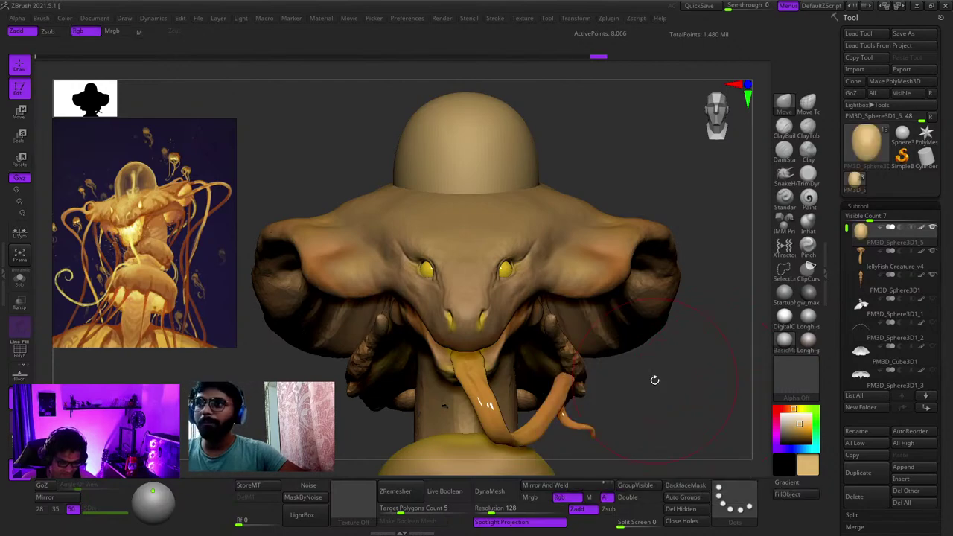
key("shift+f")
key("shift+f")
Step: Adjust the dome's profile from the side with the Move brush
right_click(384, 234)
mouse_move(443, 191)
right_mouse_down()
mouse_move(523, 185)
mouse_move(417, 198)
right_mouse_up()
mouse_move(417, 198)
right_mouse_down("ctrl")
mouse_move(410, 176)
mouse_move(460, 177)
right_mouse_up("ctrl")
right_click_drag(452, 133, 536, 197, "alt")
key("shift+f")
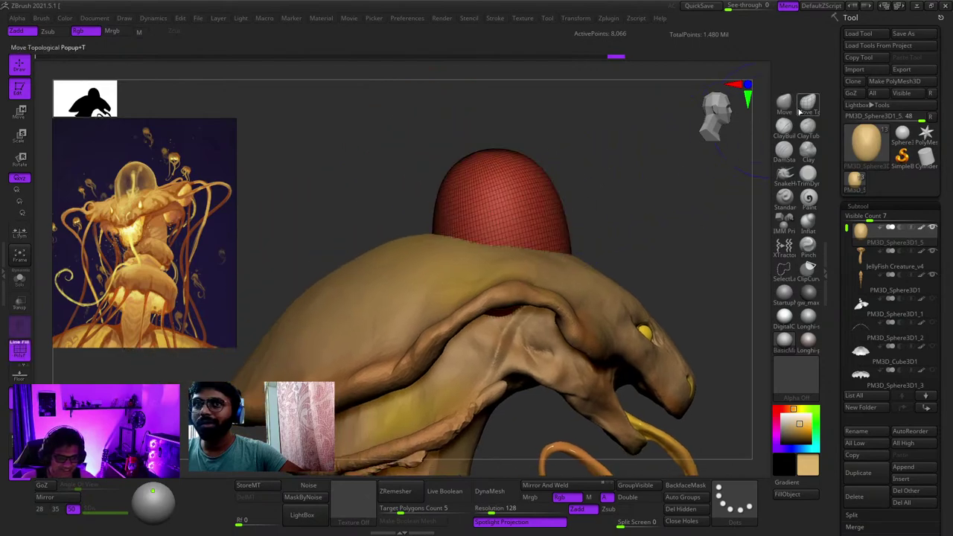
key("shift+f")
key("space")
left_click(534, 187)
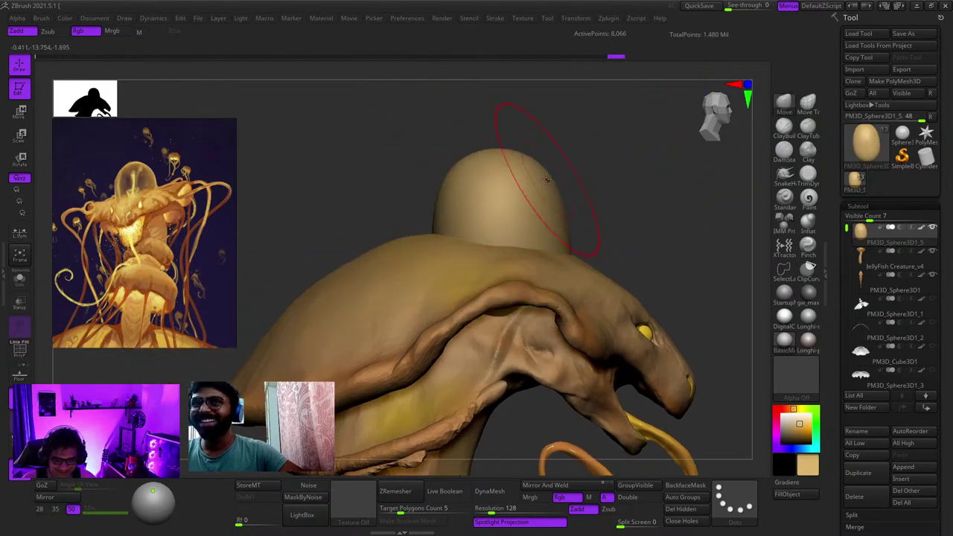
right_click_drag(629, 216, 513, 221)
right_click_drag(513, 220, 499, 198, "alt")
key("space")
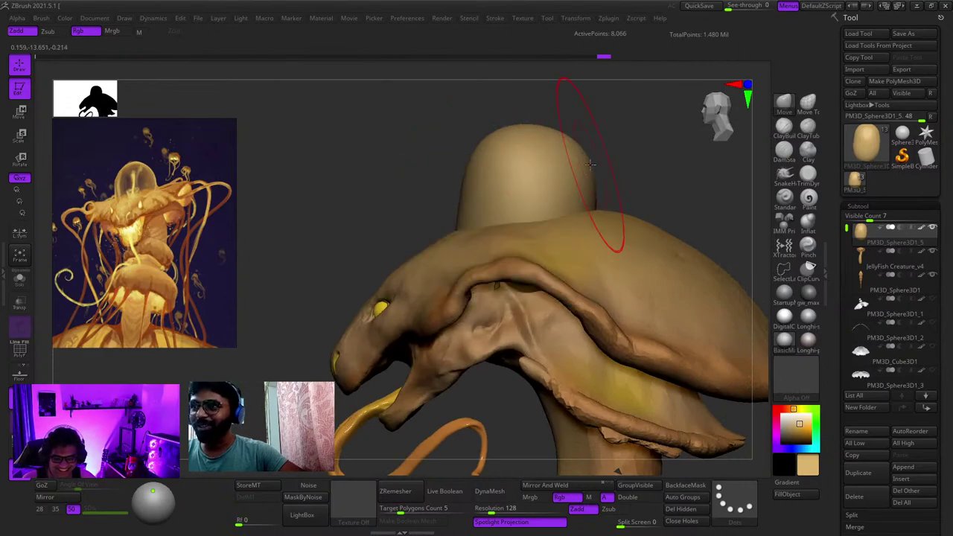
Step: Change the brush's draw size and push the dome's upper edge to broaden its crown
key("space")
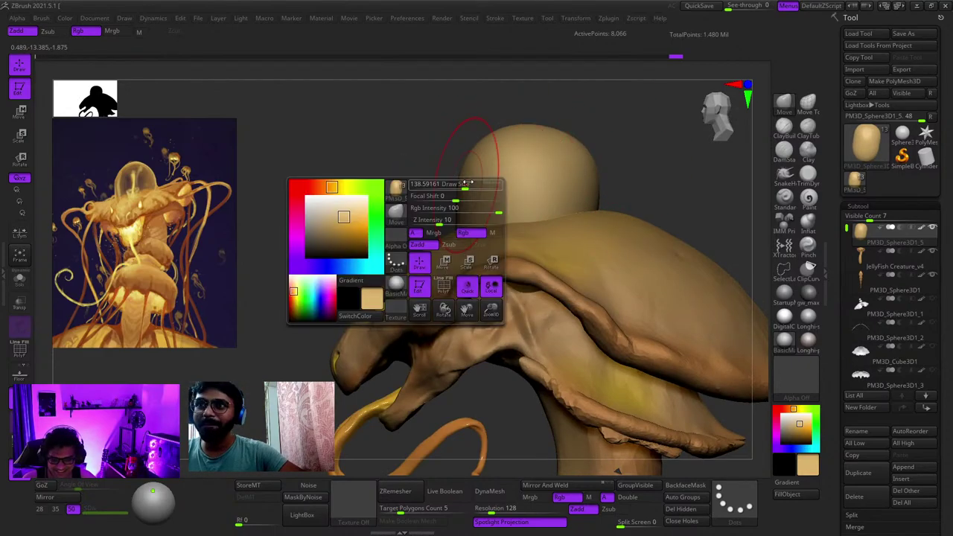
left_click_drag(456, 177, 468, 173)
right_click_drag(462, 165, 523, 131)
left_click_drag(525, 130, 515, 171)
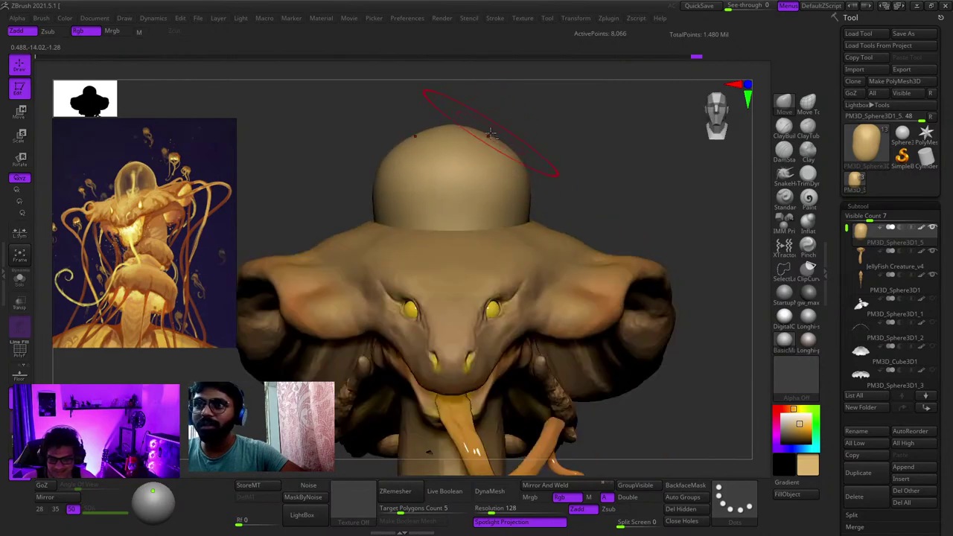
Step: Lower the dome's top and pull its rear side outward with a resized Move brush
right_click_drag(491, 134, 559, 167, "alt")
key("space")
right_click_drag(500, 183, 497, 156)
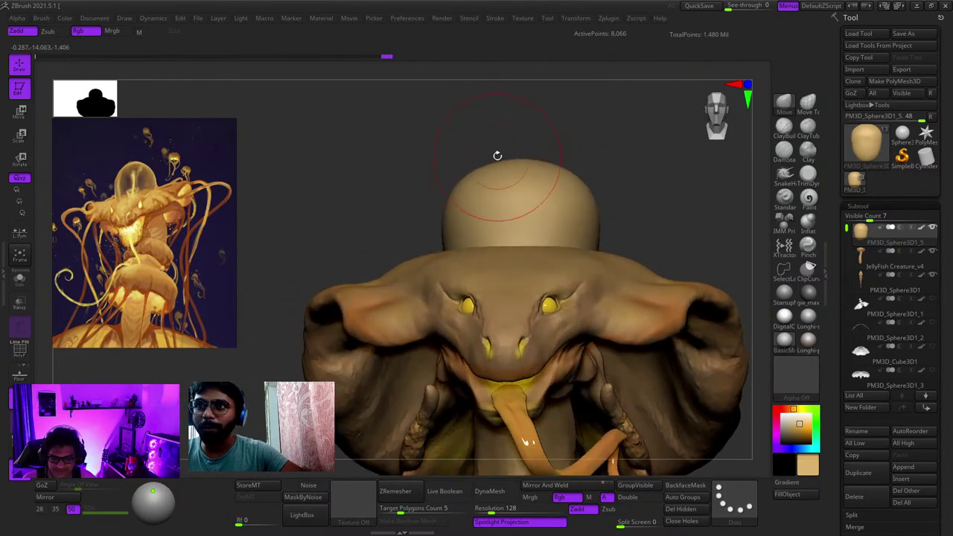
left_click_drag(497, 155, 522, 190)
right_click_drag(543, 249, 599, 220, "alt")
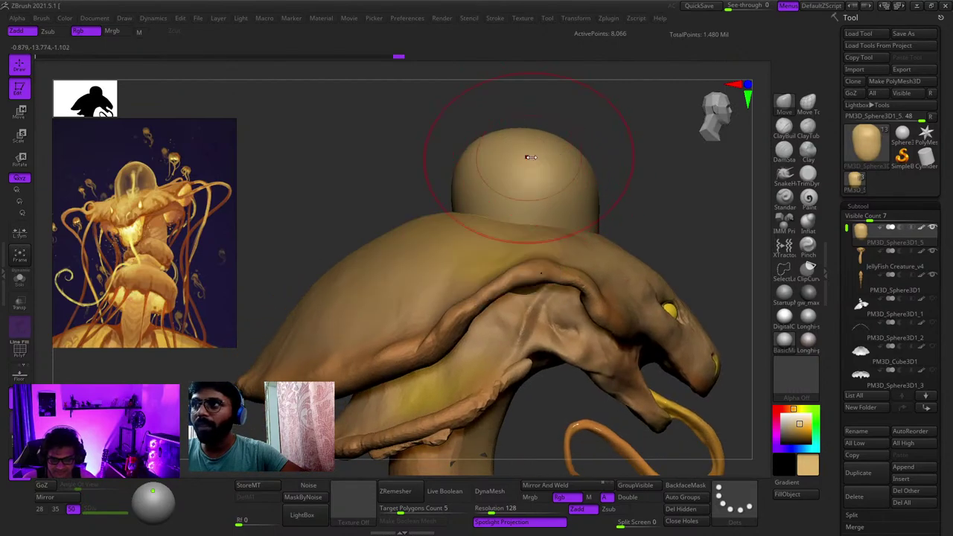
key("space")
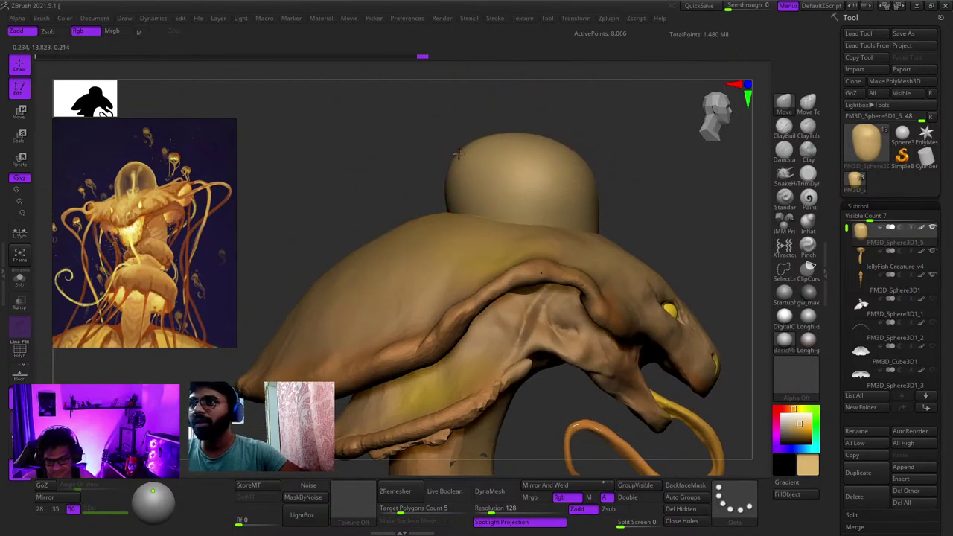
key("space")
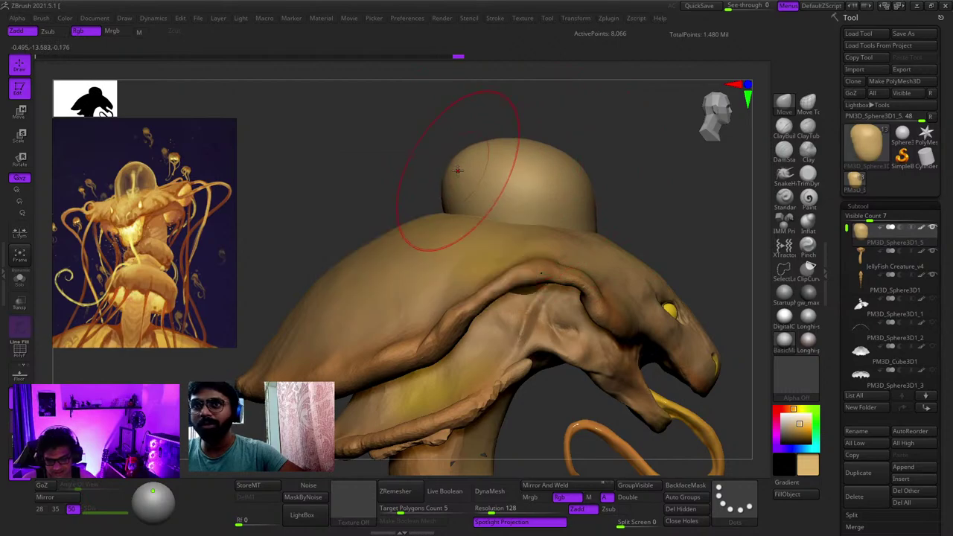
Step: Slim the dome into a narrower rounded shape, checking its proportions against the whole creature from the front
right_click_drag(471, 217, 499, 213, "ctrl")
right_click_drag(551, 190, 554, 257, "ctrl")
mouse_move(632, 242)
right_mouse_down()
mouse_move(589, 245)
mouse_move(594, 178)
mouse_move(499, 162)
right_mouse_up()
mouse_move(632, 172)
right_mouse_down("alt")
mouse_move(573, 141)
mouse_move(606, 116)
right_mouse_up("alt")
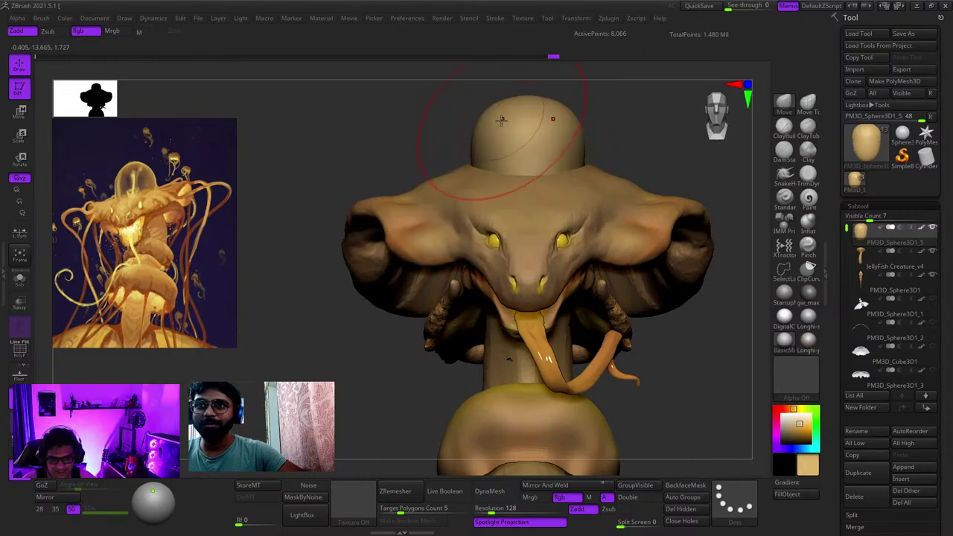
right_click_drag(505, 156, 514, 175, "ctrl")
right_click_drag(513, 174, 519, 234, "ctrl")
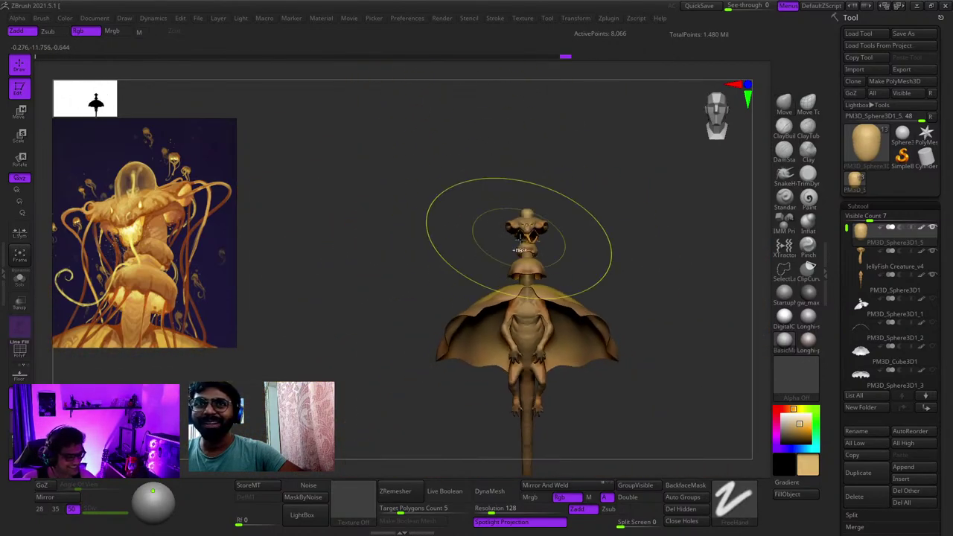
right_click_drag(669, 238, 543, 165)
right_click(621, 178)
mouse_move(544, 165)
right_mouse_down("alt")
mouse_move(514, 246)
mouse_move(507, 225)
mouse_move(484, 228)
mouse_move(499, 195)
mouse_move(497, 227)
right_mouse_up("alt")
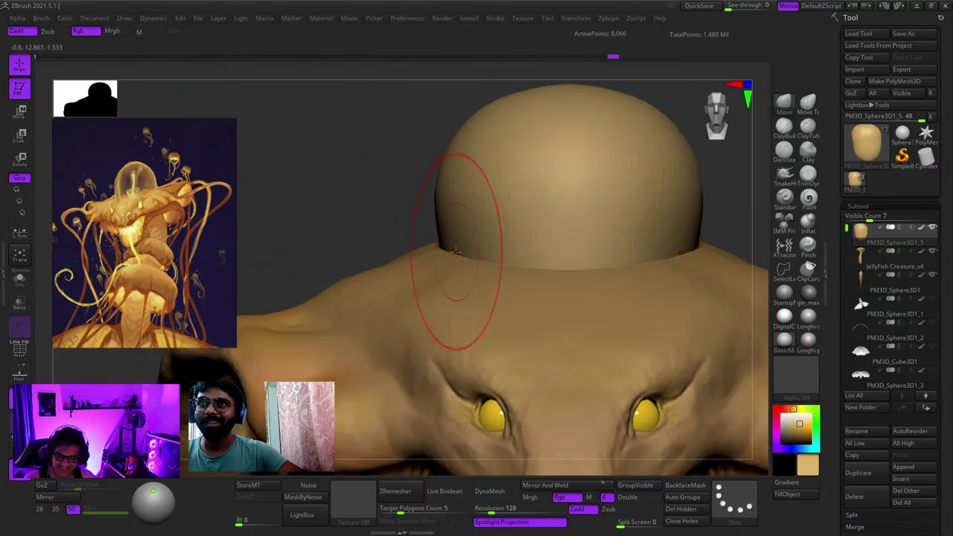
Step: Round off the dome's top and sides in profile view with Move brush strokes
mouse_move(473, 241)
right_mouse_down()
mouse_move(522, 237)
mouse_move(513, 231)
right_mouse_up()
mouse_move(513, 231)
right_mouse_down("ctrl")
mouse_move(442, 192)
mouse_move(454, 191)
mouse_move(451, 216)
mouse_move(453, 179)
mouse_move(468, 184)
mouse_move(564, 127)
right_mouse_up("ctrl")
left_click_drag(564, 126, 535, 128)
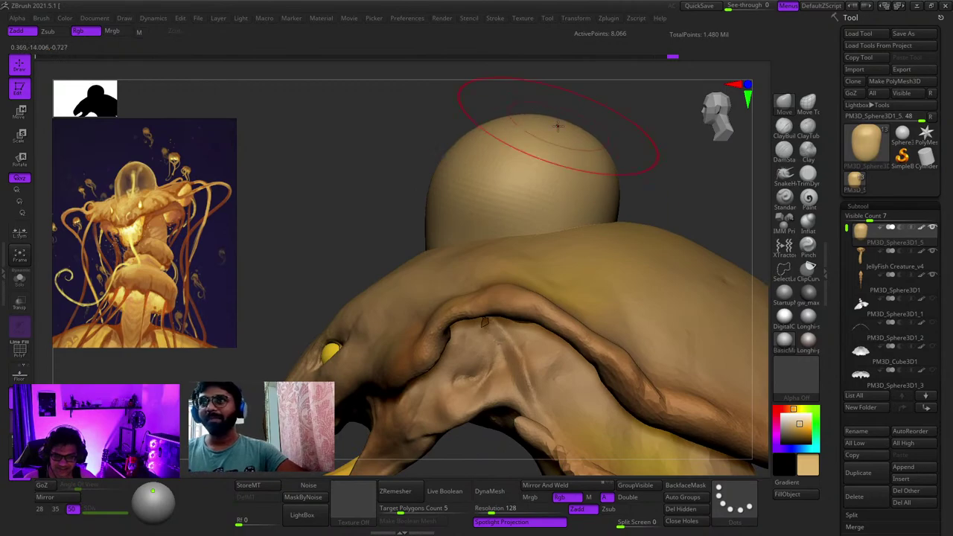
left_click_drag(599, 176, 595, 180)
right_click_drag(357, 212, 451, 221)
left_click_drag(451, 220, 529, 223)
Step: Refine the dome's outline where it meets the head, working from the front and from above
right_click_drag(526, 207, 475, 153, "ctrl")
right_click_drag(570, 221, 567, 194, "ctrl")
right_click_drag(567, 194, 568, 175, "ctrl")
right_click_drag(528, 302, 530, 402, "ctrl")
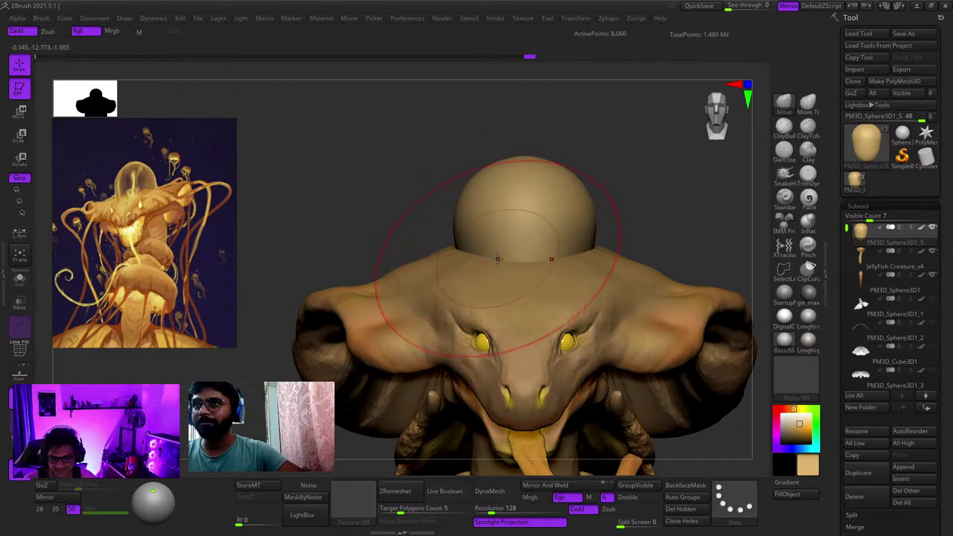
right_click_drag(498, 259, 497, 313)
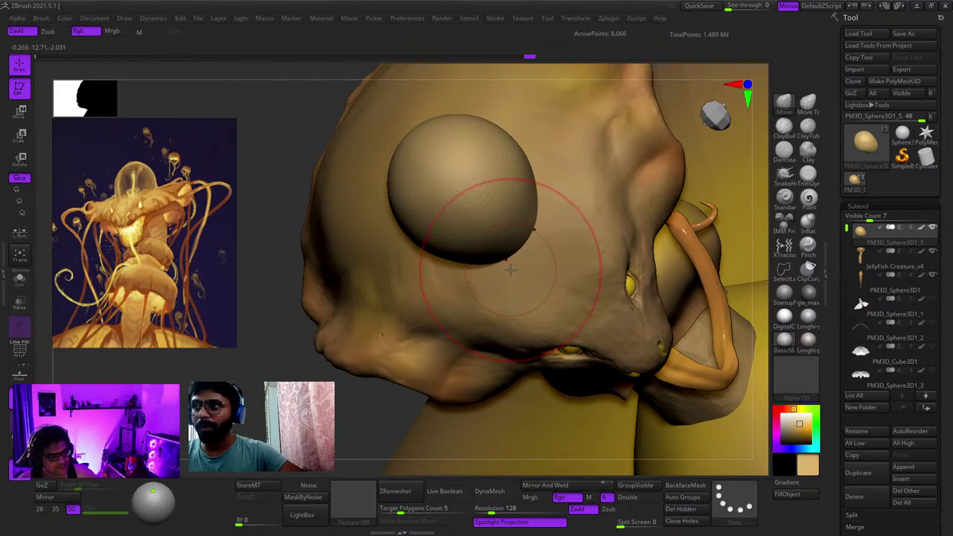
mouse_move(479, 271)
right_mouse_down()
mouse_move(492, 253)
mouse_move(469, 221)
mouse_move(500, 223)
right_mouse_up()
right_click_drag(500, 223, 513, 306, "ctrl")
left_click_drag(485, 285, 479, 283)
Step: Hide the polypaint on all subtools and set the main colour to white
right_click_drag(478, 283, 496, 221)
right_click_drag(584, 320, 570, 254, "alt")
right_click(500, 267)
key("shift+f")
key("shift+f")
left_click(922, 228, "shift")
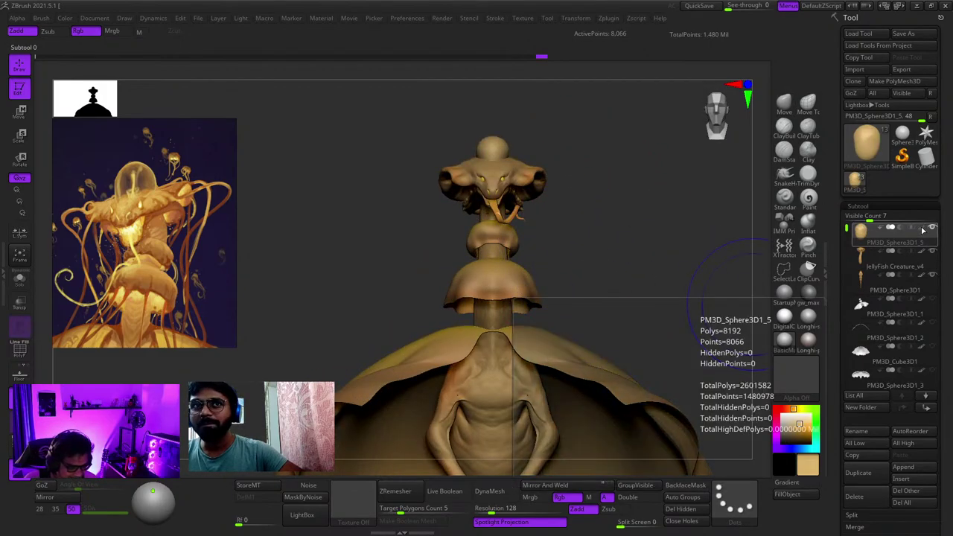
left_click(779, 416)
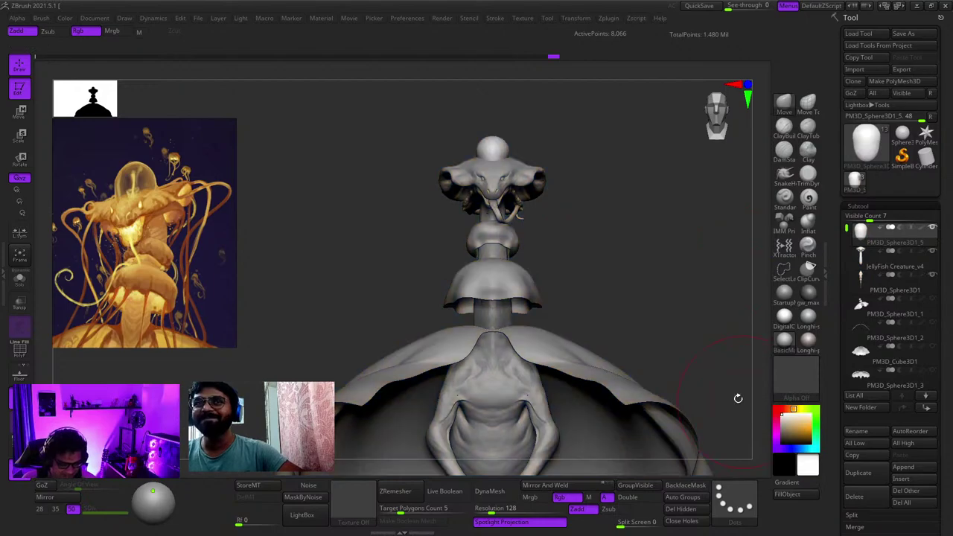
key("f")
key("f")
Step: Switch the creature's material to a Longhi material to view the sculpt in neutral blue-grey
right_click_drag(690, 243, 551, 212)
right_click_drag(551, 212, 725, 491, "alt")
right_click_drag(590, 317, 791, 376)
left_click(807, 319)
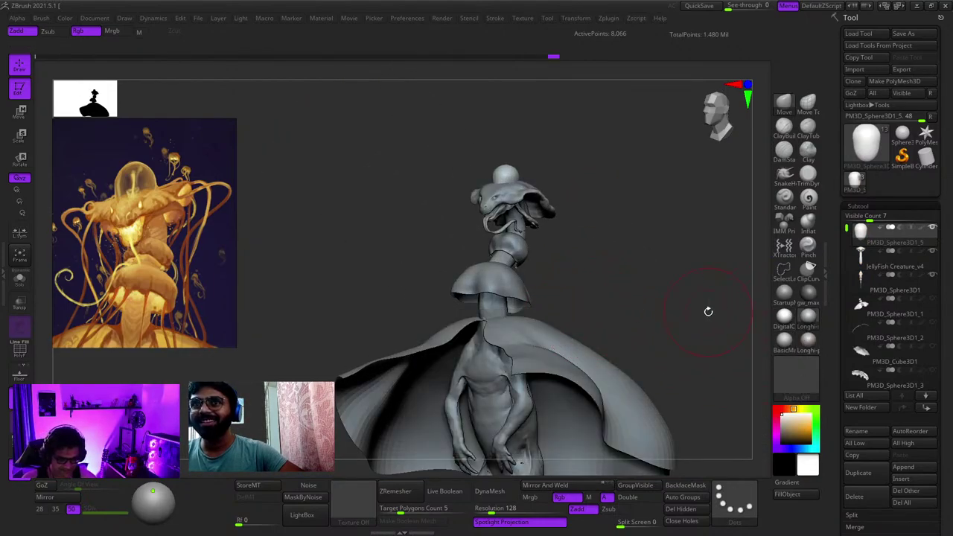
Step: Compare the whole creature from the front with its polypaint shown and hidden
key("shift+f")
key("shift+f")
key("f")
key("shift+f")
key("shift+f")
key("f")
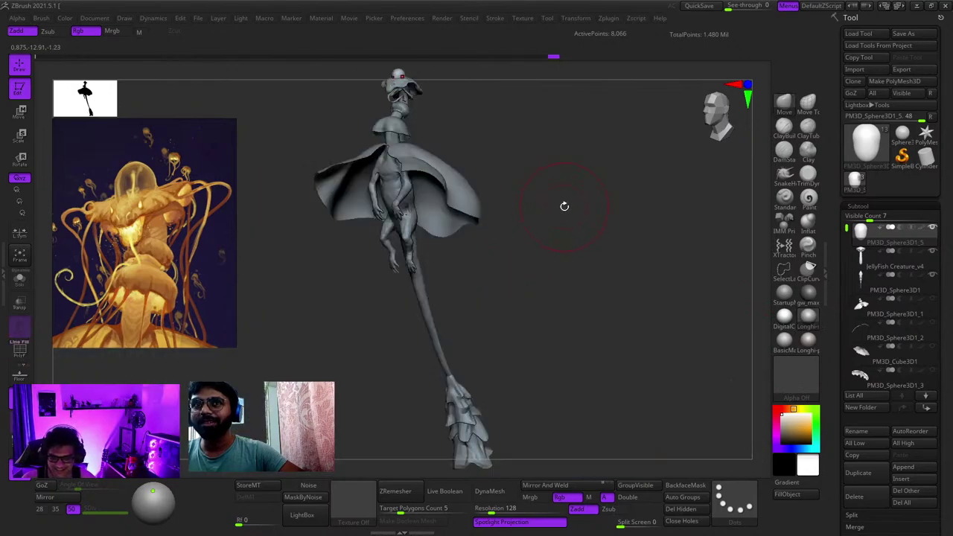
right_click_drag(563, 206, 570, 225, "shift")
left_click(921, 230, "shift")
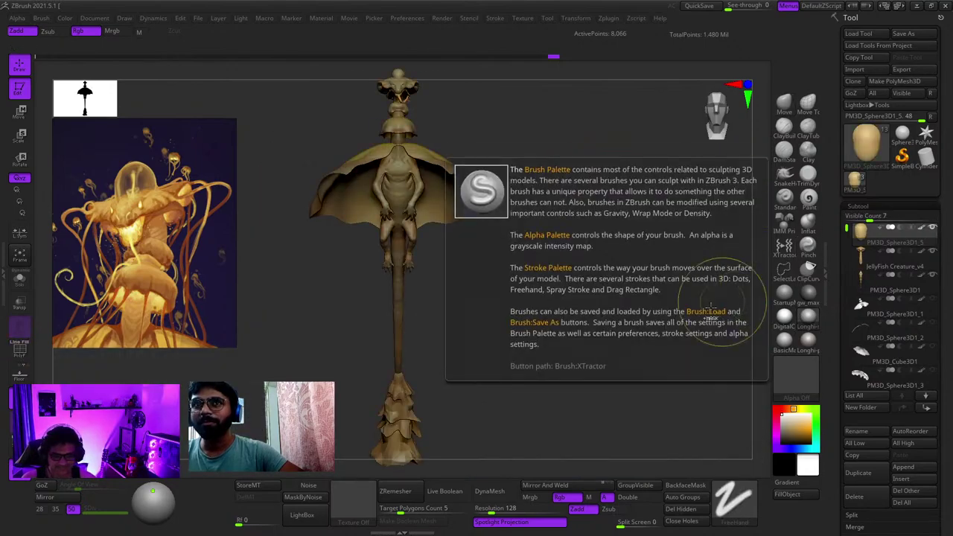
mouse_move(723, 315)
right_mouse_down("ctrl")
mouse_move(697, 340)
mouse_move(641, 305)
right_mouse_up("ctrl")
right_click_drag(595, 304, 652, 271)
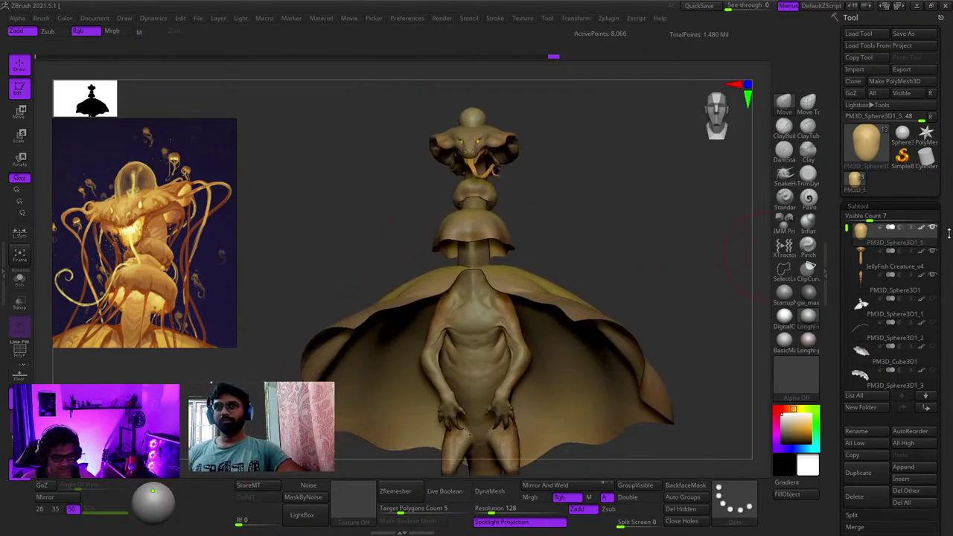
left_click(922, 228)
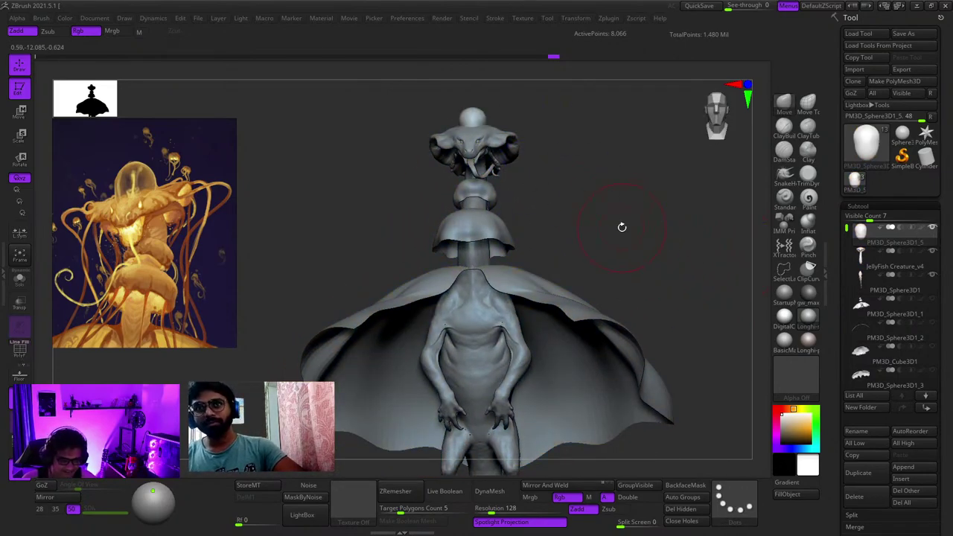
Step: Compare the creature's cape and torso with the lower part of the reference image
left_click_drag(621, 227, 486, 238)
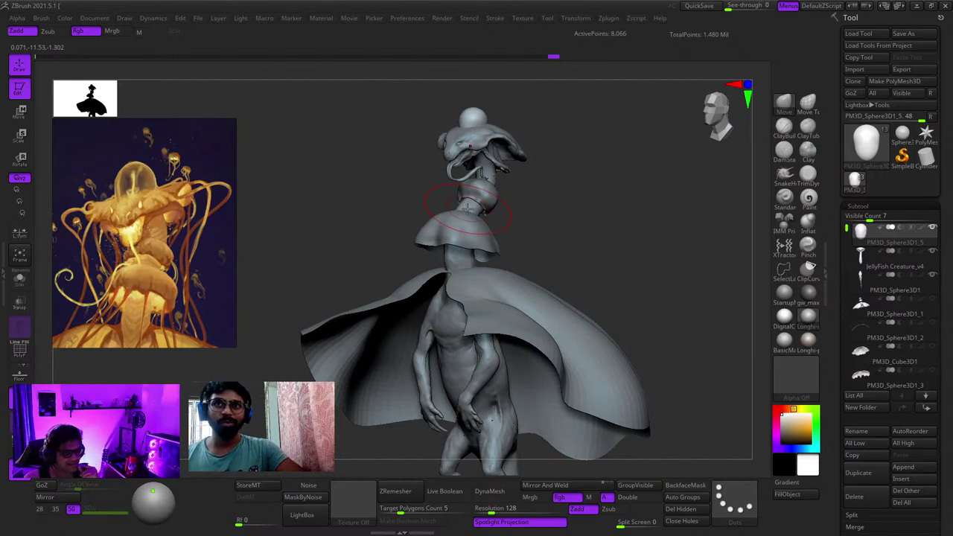
left_click_drag(593, 186, 497, 224)
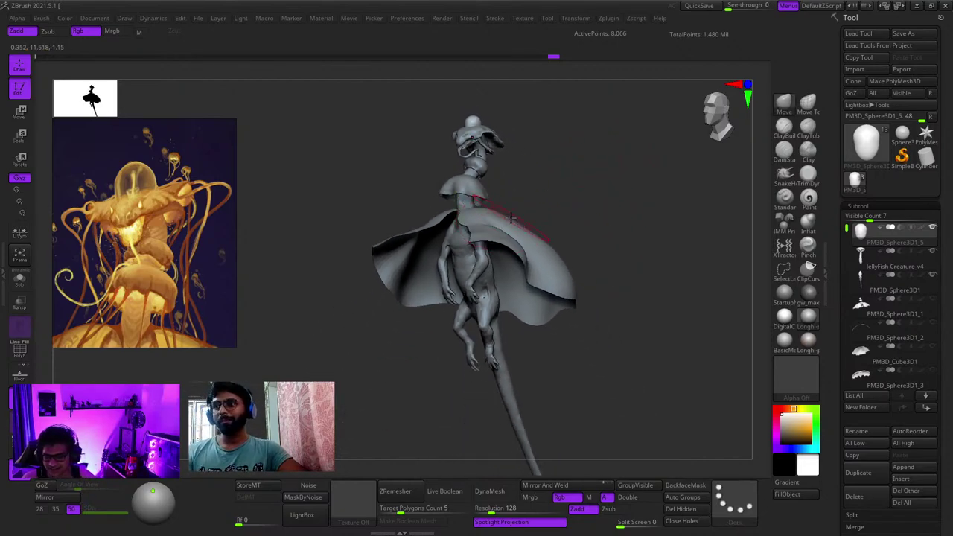
scroll(148, 204, "down", 5)
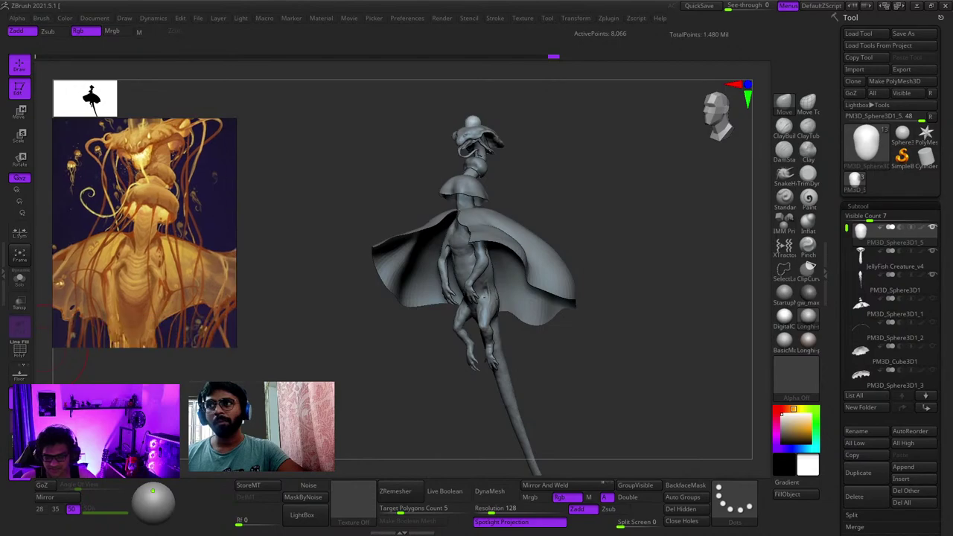
Step: Make the body subtool PM3D_Sphere3D1 active and choose the ClayBuildup brush for the forearm
right_click_drag(454, 281, 479, 239)
key("shift+f")
key("shift+f")
key("f")
key("shift+f")
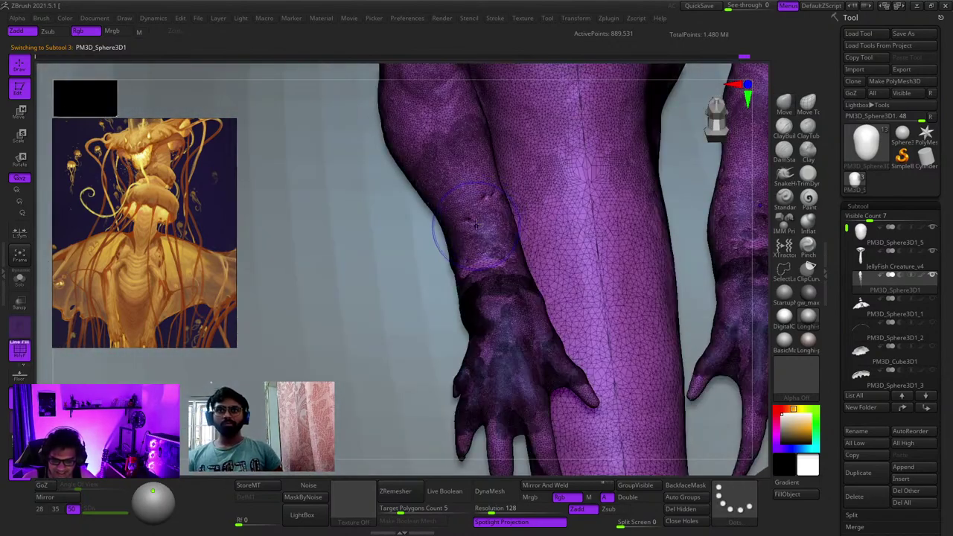
key("shift+f")
left_click(783, 128)
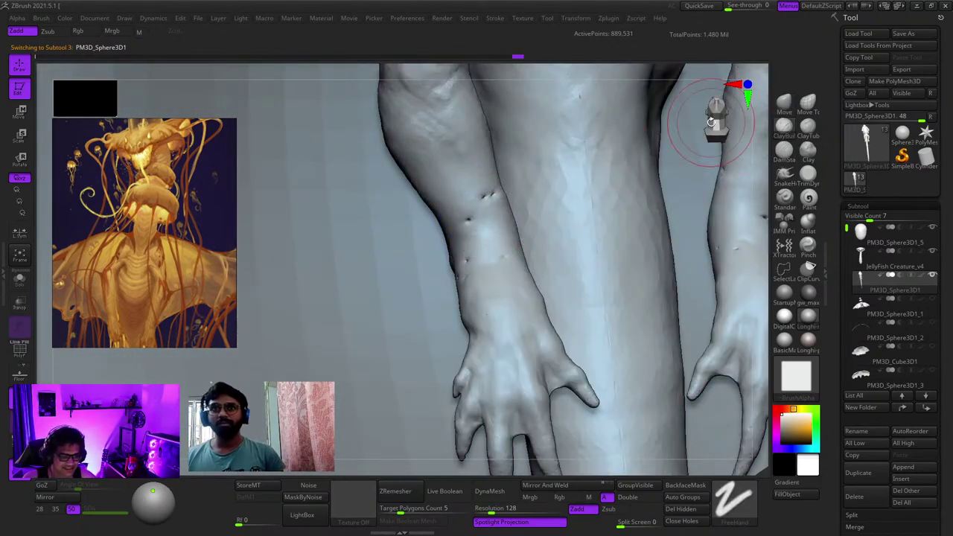
Step: Build up clay over the small pits on the creature's forearm near the wrist
mouse_move(473, 134)
right_mouse_down()
mouse_move(462, 191)
mouse_move(493, 213)
right_mouse_up()
right_click(493, 213)
left_click_drag(503, 201, 489, 214)
right_click_drag(515, 241, 508, 203)
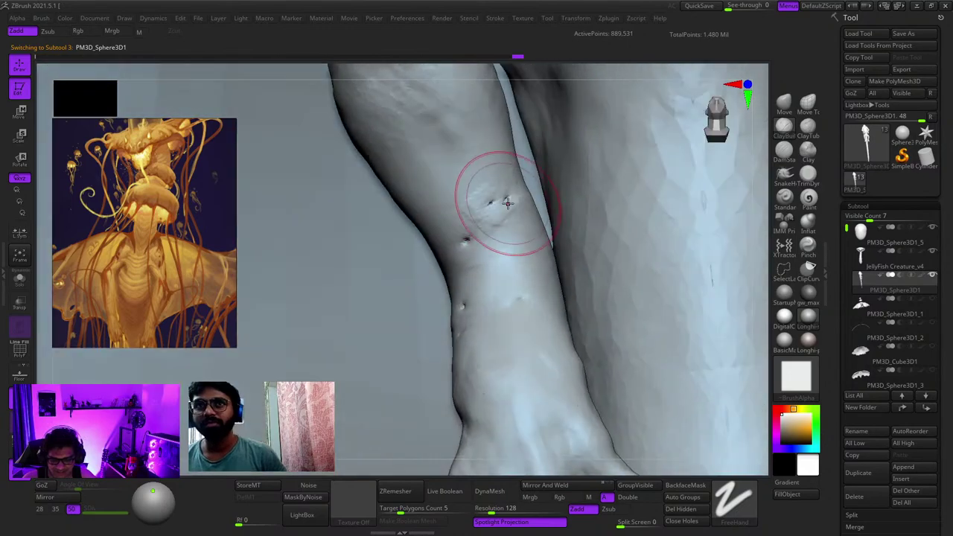
right_click_drag(461, 242, 469, 260)
mouse_move(469, 260)
right_mouse_down("ctrl")
mouse_move(474, 302)
mouse_move(469, 226)
mouse_move(468, 264)
mouse_move(444, 302)
mouse_move(541, 272)
mouse_move(593, 335)
mouse_move(557, 276)
mouse_move(586, 244)
mouse_move(598, 256)
mouse_move(587, 266)
mouse_move(593, 261)
mouse_move(555, 261)
right_mouse_up("ctrl")
right_click(598, 256)
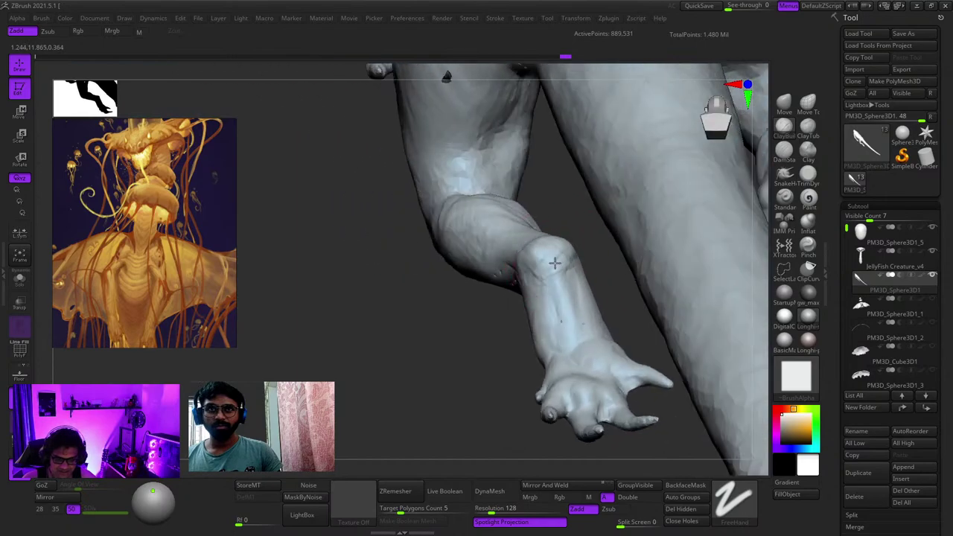
Step: Smooth the bulging wrist and rework the pitted area along the outer forearm
left_click_drag(555, 262, 551, 292, "shift")
mouse_move(550, 292)
right_mouse_down()
mouse_move(569, 287)
mouse_move(562, 298)
right_mouse_up()
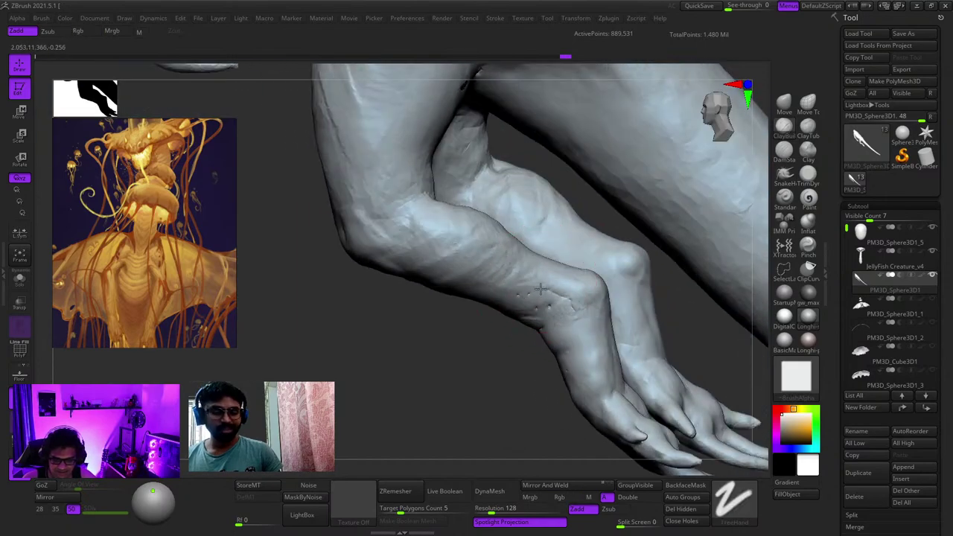
left_click_drag(559, 303, 578, 326)
right_click_drag(579, 328, 591, 248)
right_click_drag(504, 363, 533, 365)
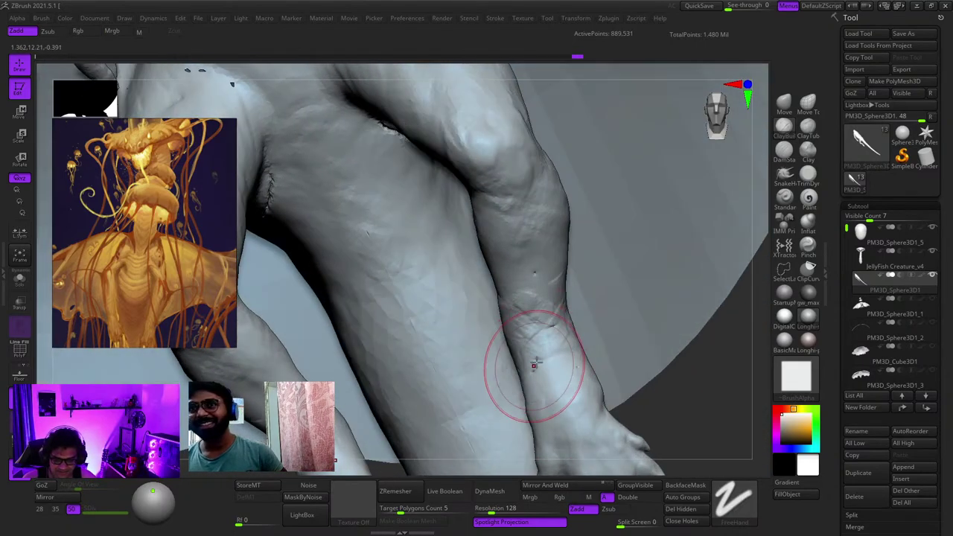
Step: Mask both hands, soften the mask edge at the wrists, and invert it so only the hands are editable
mouse_move(553, 329)
right_mouse_down("ctrl")
mouse_move(532, 312)
mouse_move(539, 369)
mouse_move(557, 331)
mouse_move(570, 410)
mouse_move(569, 309)
mouse_move(568, 358)
mouse_move(521, 350)
mouse_move(533, 417)
mouse_move(510, 281)
mouse_move(474, 295)
mouse_move(526, 309)
mouse_move(591, 276)
mouse_move(570, 281)
mouse_move(597, 316)
right_mouse_up("ctrl")
left_click_drag(662, 361, 458, 226, "ctrl")
mouse_move(543, 260)
right_mouse_down("ctrl")
mouse_move(535, 273)
mouse_move(559, 263)
mouse_move(534, 271)
right_mouse_up("ctrl")
left_click(561, 265, "ctrl")
left_click(584, 225, "ctrl")
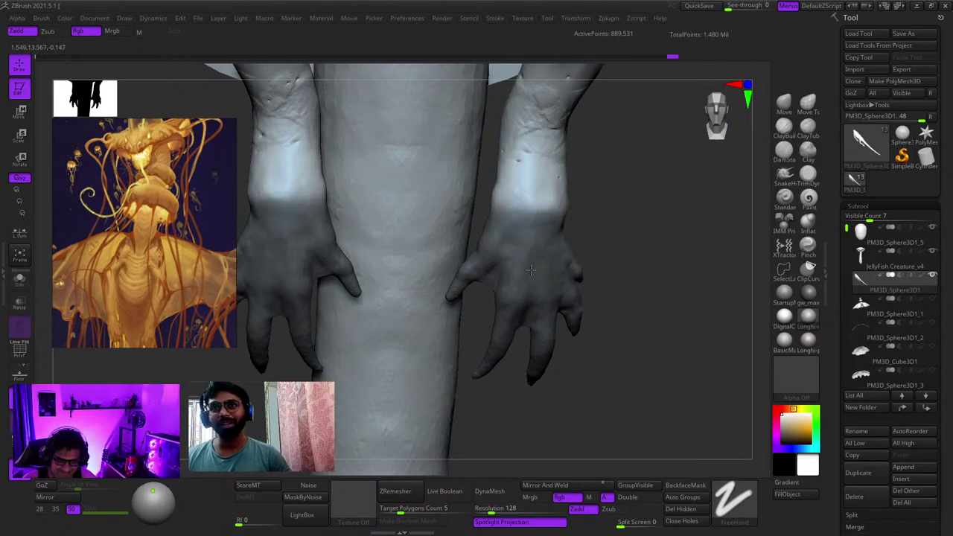
left_click(605, 231, "ctrl")
Step: Rotate the unmasked hands at the wrists with the gizmo and shift them slightly outward
key("r")
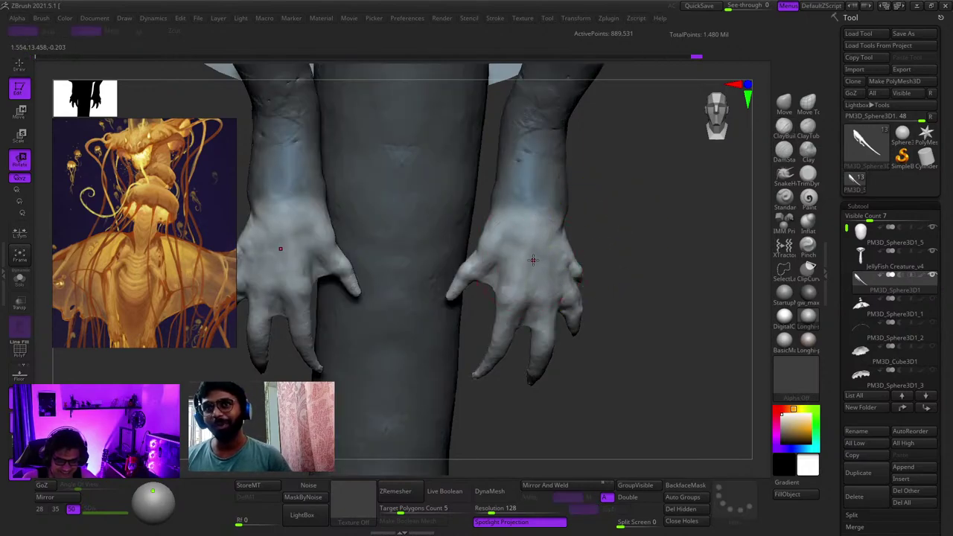
left_click(521, 169, "alt")
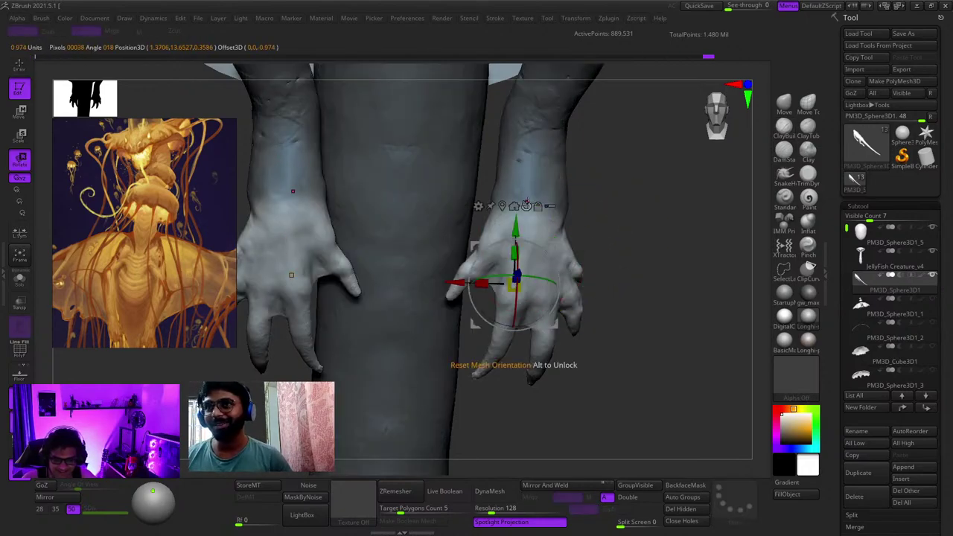
right_click_drag(547, 276, 526, 288)
left_click_drag(538, 294, 492, 289)
right_click_drag(492, 289, 492, 277, "shift")
left_click_drag(459, 274, 452, 274)
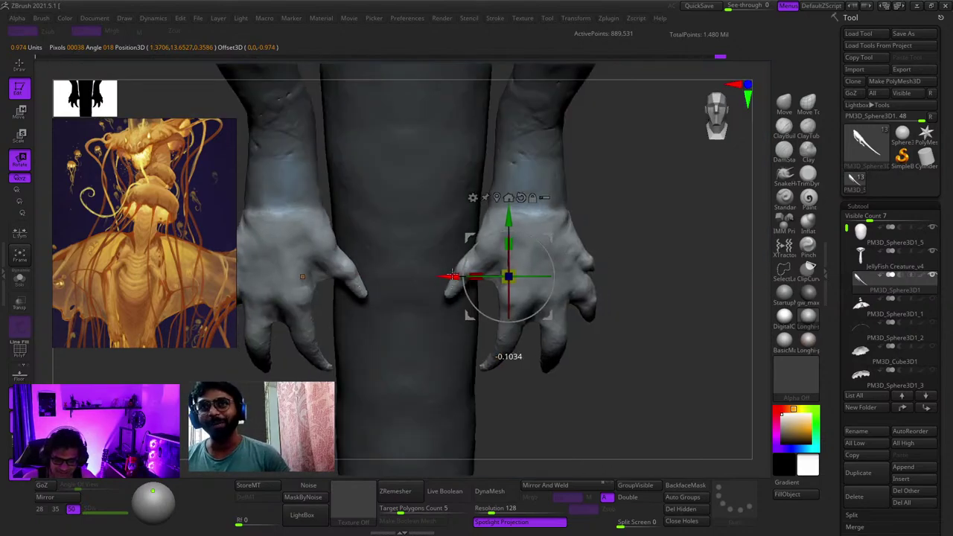
Step: Nudge the unmasked hands backward and slightly down in side view to line up with the wrists, and clear the mask
key("q")
right_click_drag(540, 392, 563, 313, "ctrl")
left_click_drag(564, 313, 603, 324, "ctrl")
right_click_drag(603, 325, 528, 230)
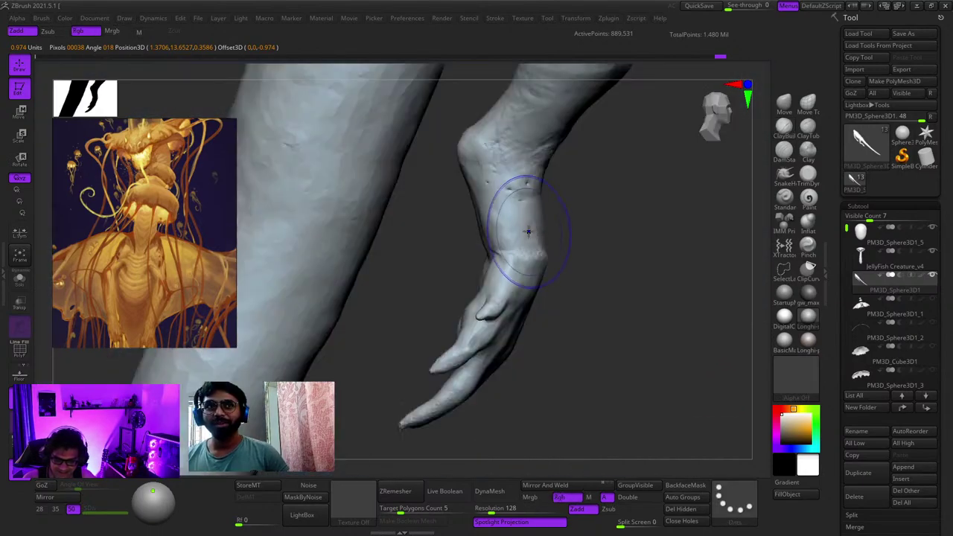
key("ctrl+z")
key("w")
left_click_drag(538, 322, 534, 324)
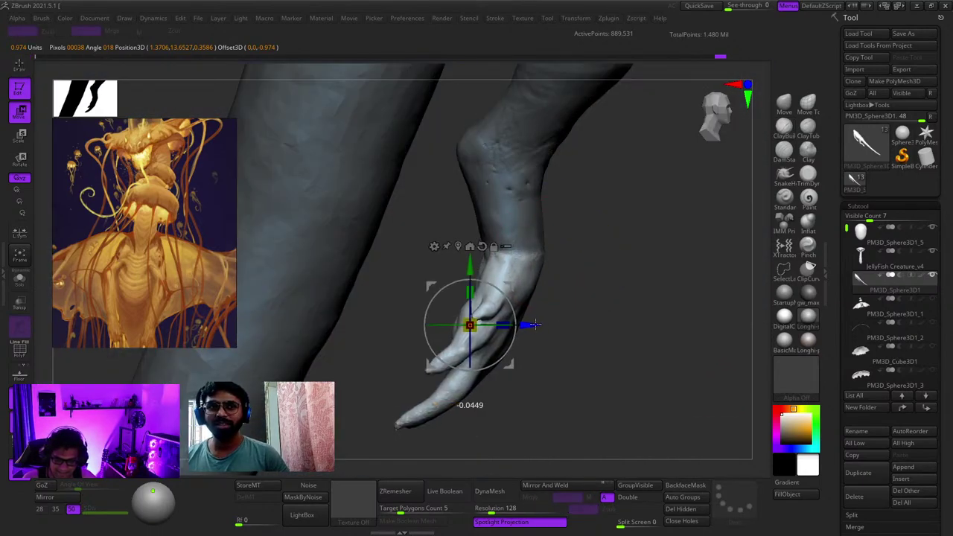
left_click_drag(506, 283, 509, 287)
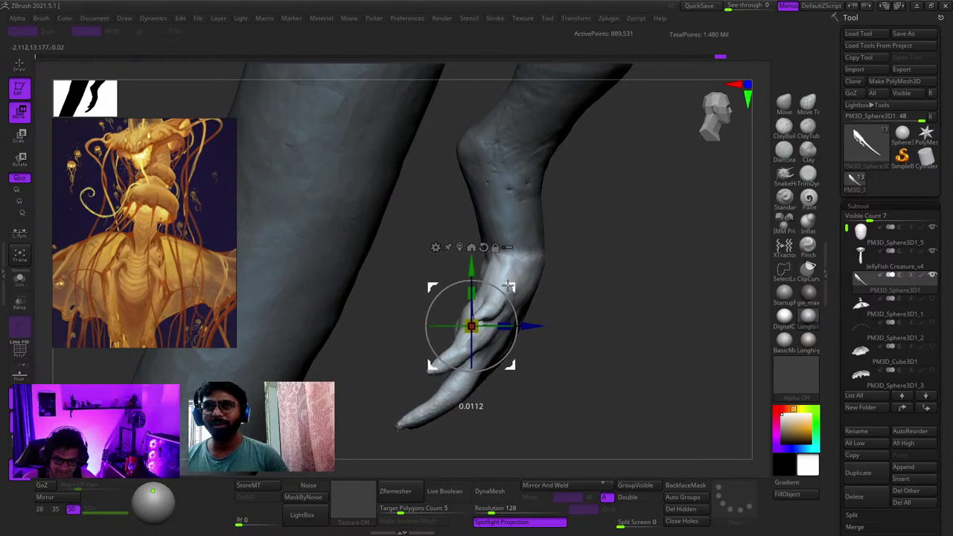
key("q")
left_click_drag(595, 287, 615, 304, "ctrl")
Step: Adjust the brush size and smooth out the seam across the wrist where the forearm meets the hand
mouse_move(588, 261)
right_mouse_down("ctrl")
mouse_move(557, 291)
mouse_move(462, 339)
right_mouse_up("ctrl")
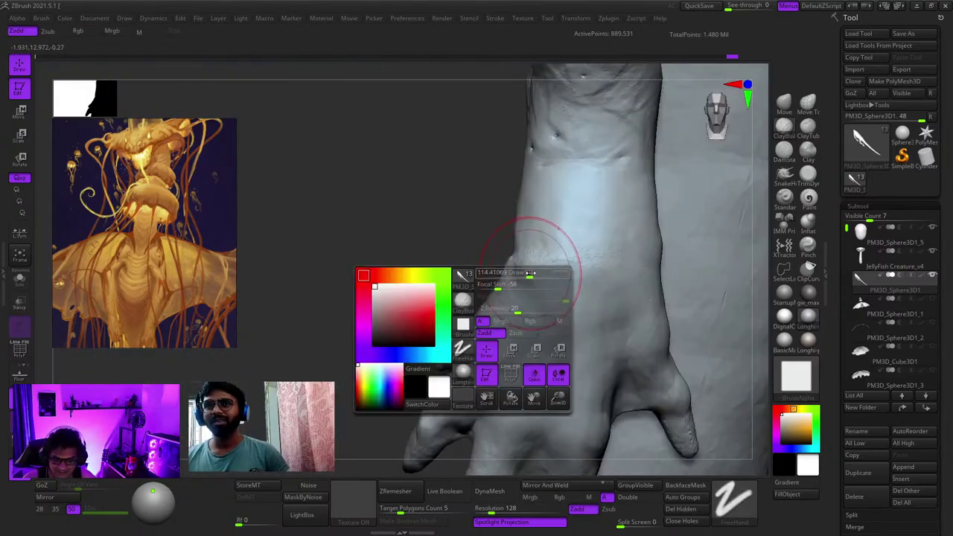
right_click_drag(539, 263, 544, 261)
right_click(475, 313)
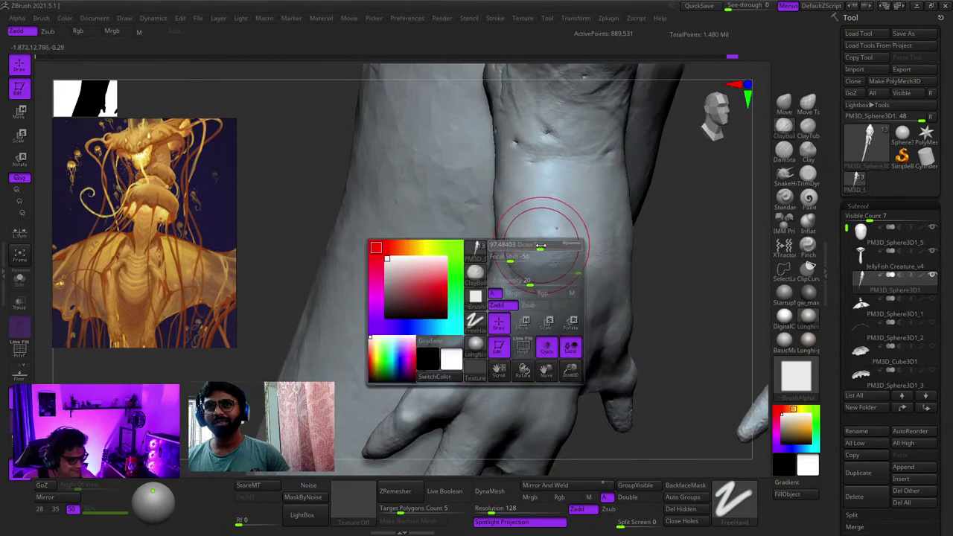
right_click_drag(475, 312, 503, 278)
left_click_drag(522, 270, 555, 277, "shift")
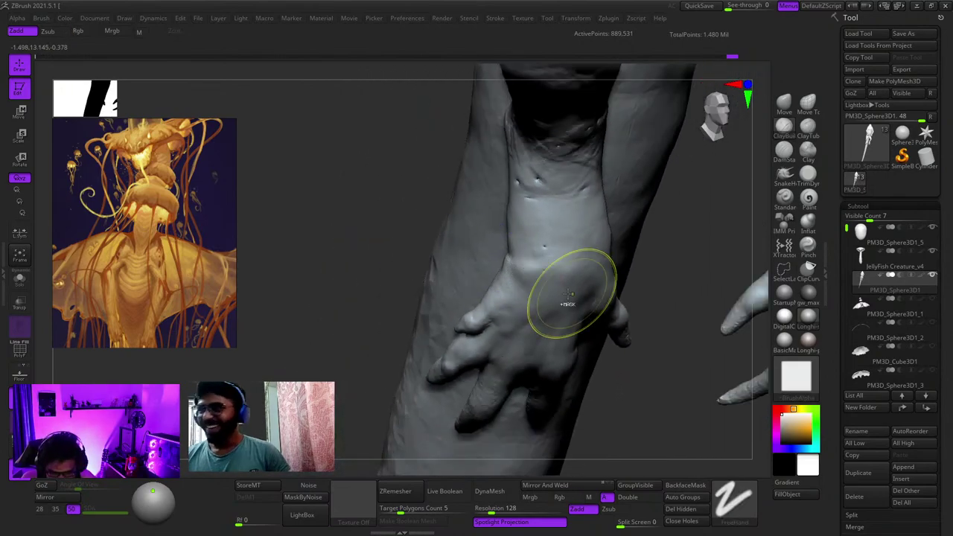
right_click_drag(568, 303, 516, 225, "shift")
key("f")
key("shift+f")
key("shift+f")
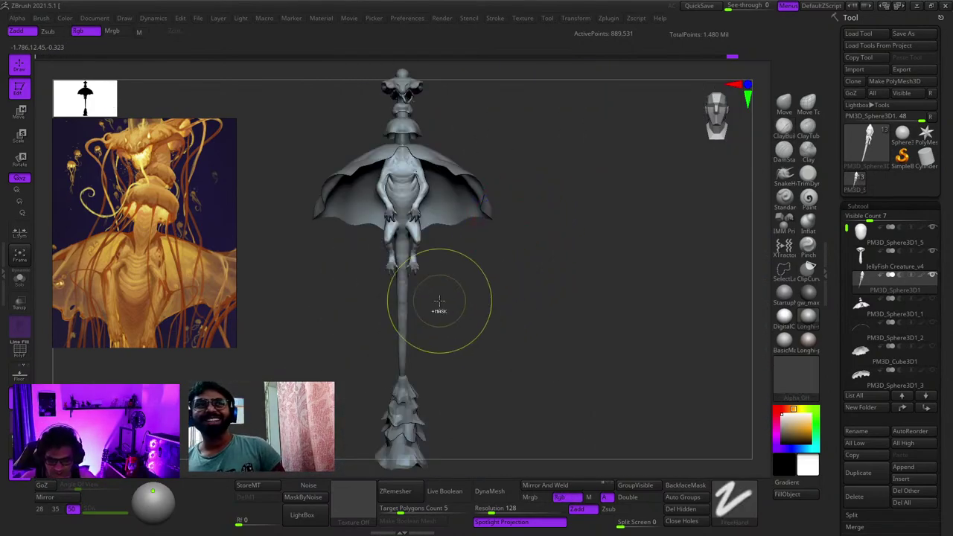
mouse_move(438, 311)
right_mouse_down("ctrl")
mouse_move(504, 383)
mouse_move(529, 358)
right_mouse_up("ctrl")
right_click_drag(532, 302, 538, 224, "alt")
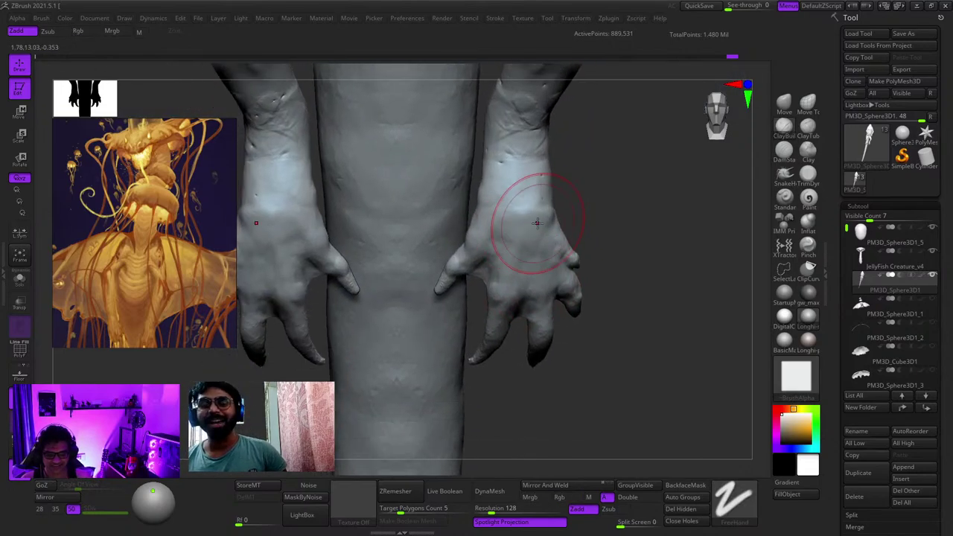
Step: Build up clay across the wrist and the start of the back of the hand with the ClayBuildup brush
left_click(775, 129)
left_click(518, 202)
right_click_drag(504, 185, 512, 168)
mouse_move(512, 168)
right_mouse_down("ctrl")
mouse_move(519, 238)
mouse_move(509, 210)
right_mouse_up("ctrl")
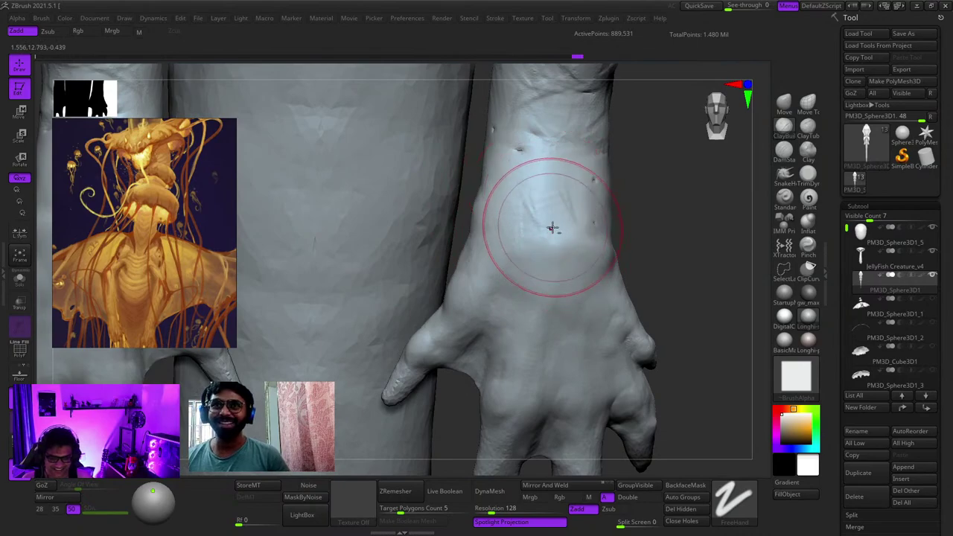
right_click_drag(588, 264, 595, 254)
left_click_drag(605, 257, 605, 267)
mouse_move(605, 267)
right_mouse_down()
mouse_move(602, 257)
mouse_move(521, 223)
right_mouse_up()
mouse_move(591, 315)
right_mouse_down("ctrl")
mouse_move(604, 282)
mouse_move(564, 233)
right_mouse_up("ctrl")
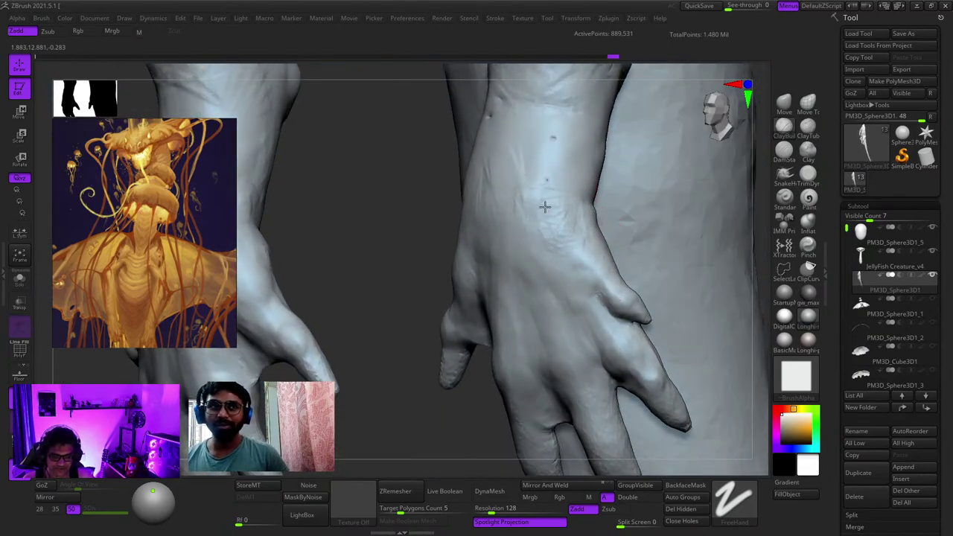
Step: Build up clay along the outer edge of the hand from the wrist to the base of the outermost finger
right_click_drag(543, 202, 558, 251)
mouse_move(578, 212)
right_mouse_down()
mouse_move(601, 206)
mouse_move(609, 188)
mouse_move(594, 203)
mouse_move(670, 187)
mouse_move(593, 172)
mouse_move(594, 206)
mouse_move(564, 201)
mouse_move(588, 179)
mouse_move(602, 196)
mouse_move(584, 177)
mouse_move(589, 215)
mouse_move(601, 197)
mouse_move(619, 201)
mouse_move(612, 177)
right_mouse_up()
right_click(601, 195)
right_click(591, 213)
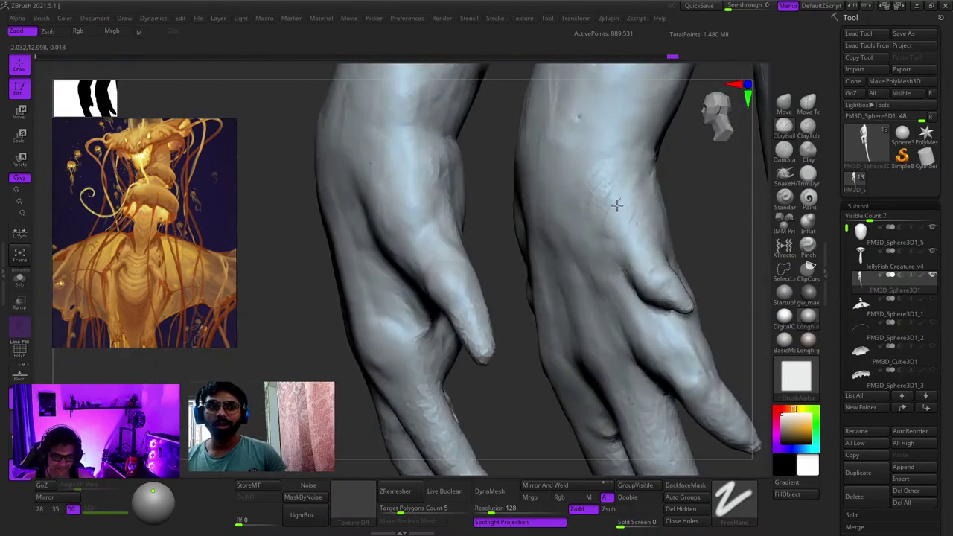
left_click_drag(617, 205, 619, 203)
right_click_drag(592, 200, 611, 194)
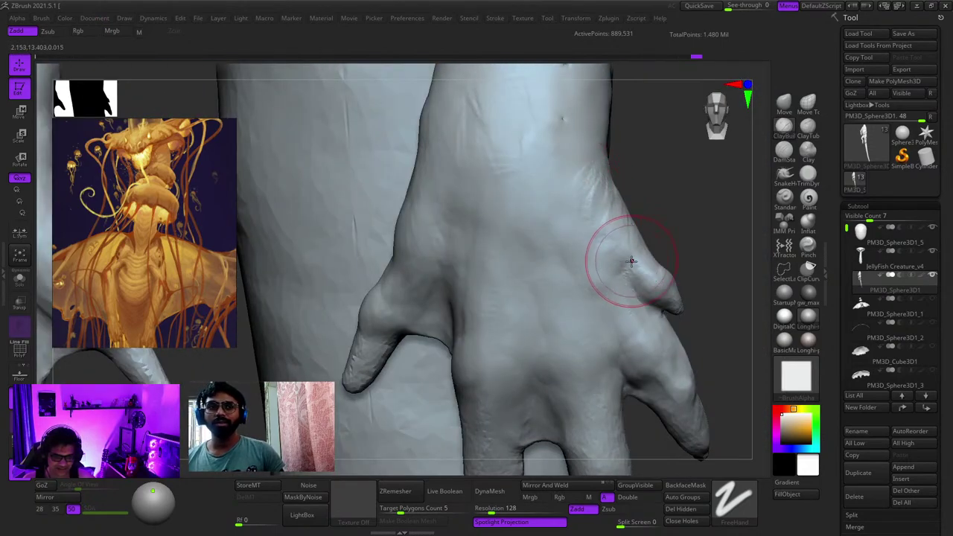
mouse_move(630, 261)
right_mouse_down()
mouse_move(621, 266)
mouse_move(633, 244)
right_mouse_up()
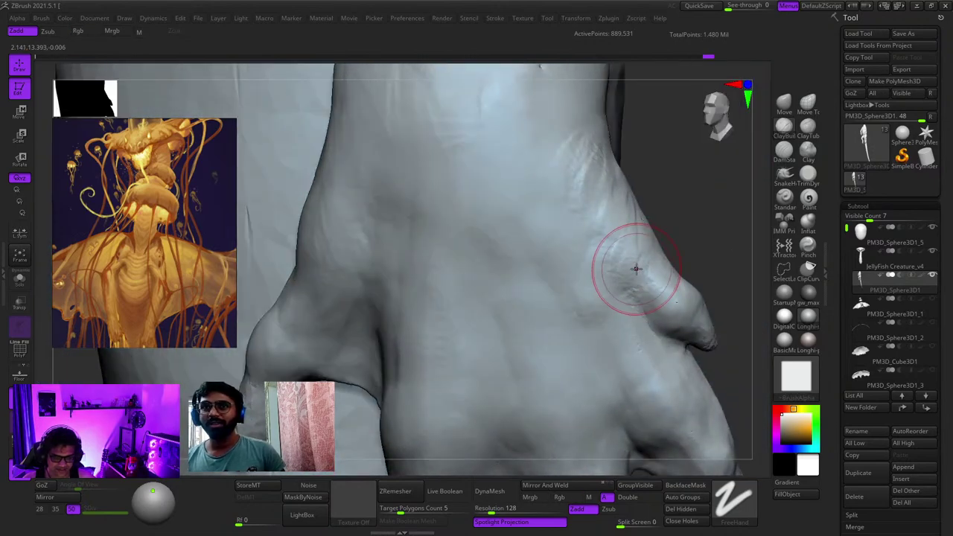
mouse_move(573, 149)
right_mouse_down("ctrl")
mouse_move(582, 204)
mouse_move(584, 188)
right_mouse_up("ctrl")
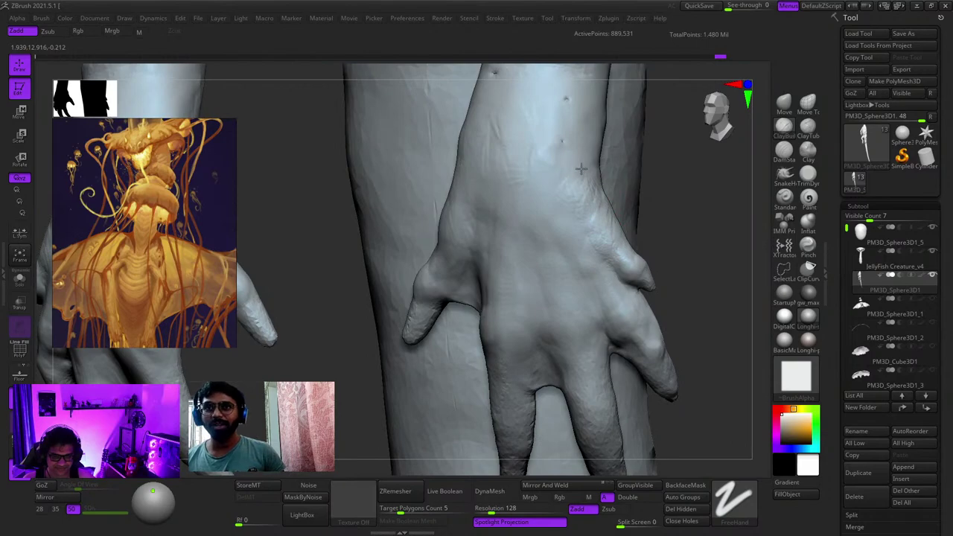
Step: Smooth the fresh clay strokes on the outer wrist and the back of the hand
left_click_drag(581, 168, 582, 185, "shift")
mouse_move(568, 171)
right_mouse_down("ctrl")
mouse_move(534, 221)
mouse_move(583, 251)
mouse_move(581, 225)
right_mouse_up("ctrl")
right_click_drag(573, 276, 568, 259)
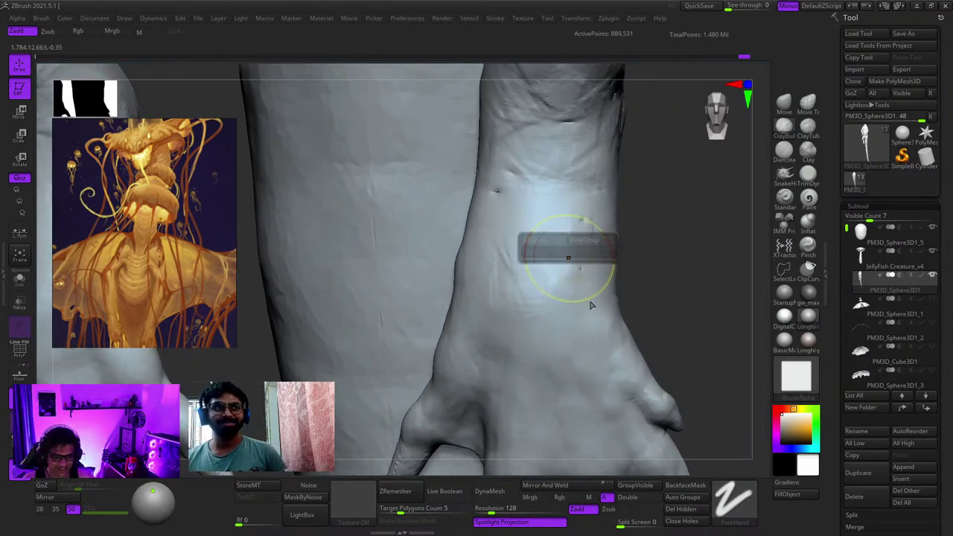
left_click_drag(586, 298, 590, 321)
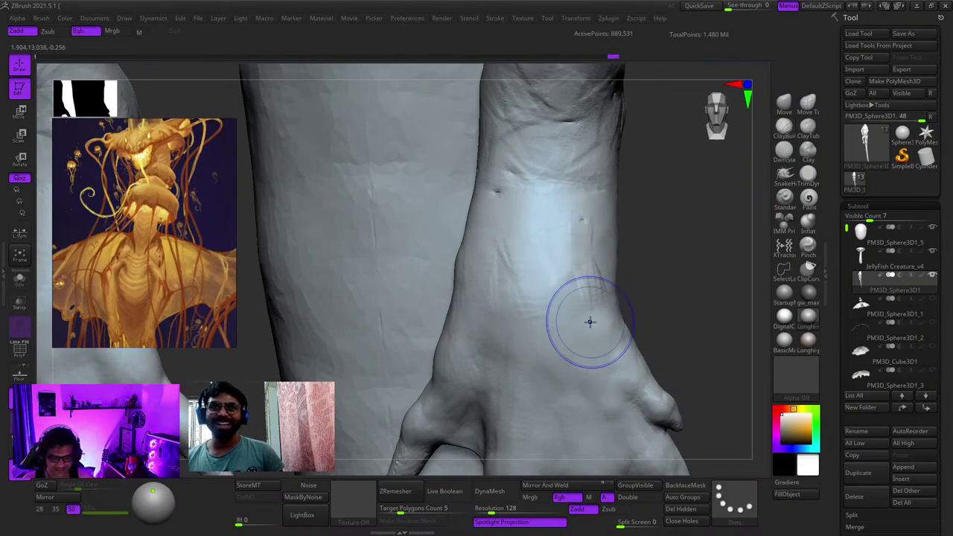
left_click_drag(565, 226, 514, 199, "shift")
right_click_drag(500, 187, 576, 238, "ctrl")
Step: Choose the Move brush, enlarge it, and reshape the side profile of the narrow limb section above the lower hand
key("f")
key("shift+f")
key("shift+f")
right_click_drag(615, 278, 555, 265)
right_click_drag(534, 308, 481, 289, "alt")
right_click_drag(481, 289, 493, 256, "ctrl")
right_click_drag(494, 257, 492, 308, "ctrl")
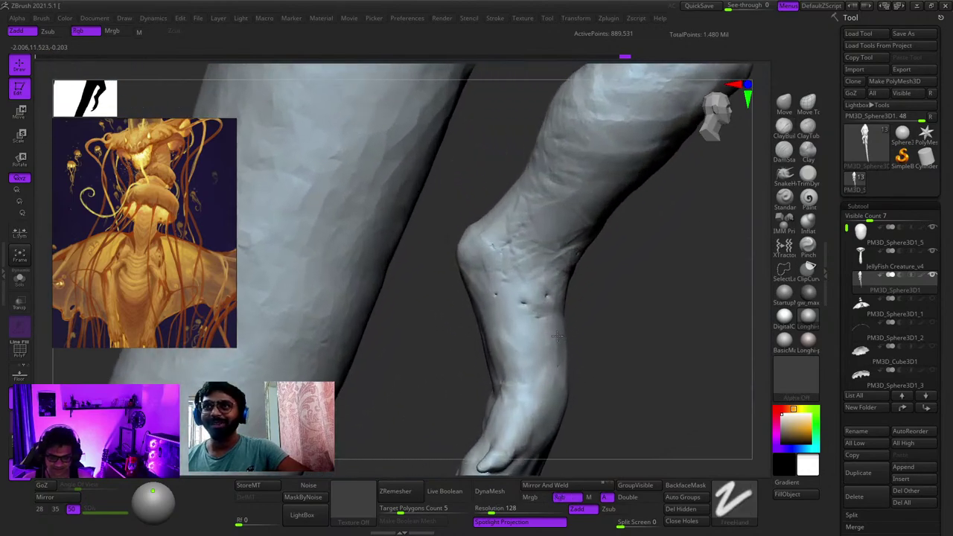
left_click(785, 102)
key("space")
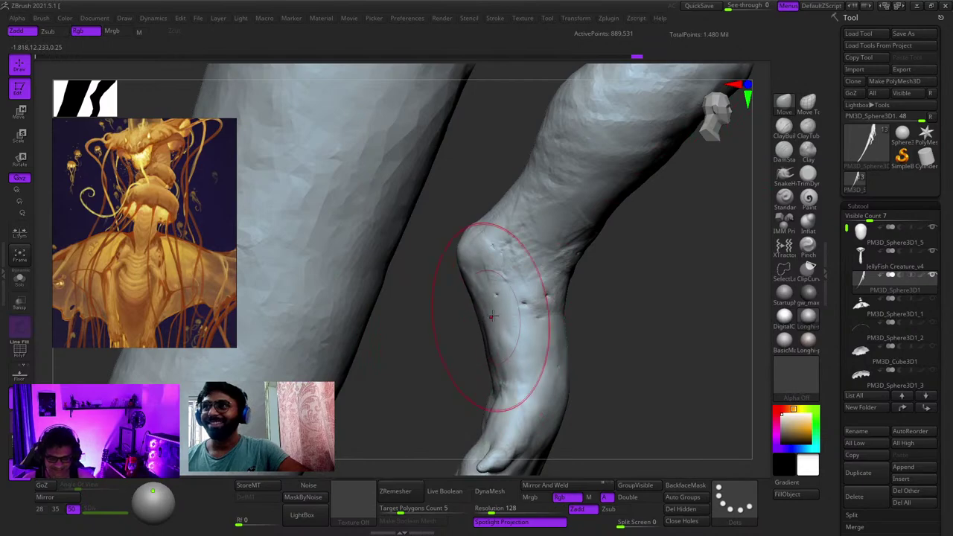
right_click_drag(549, 272, 517, 332)
right_click(517, 332)
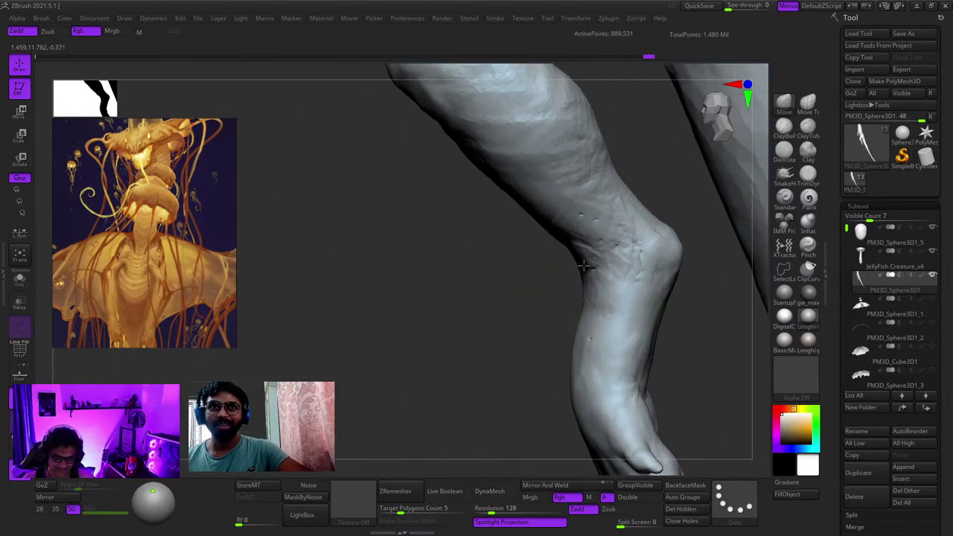
Step: Refine the silhouette of the lower limb between the knee and the bony joint with the Move brush
mouse_move(584, 266)
right_mouse_down("ctrl")
mouse_move(561, 251)
mouse_move(580, 257)
right_mouse_up("ctrl")
right_click_drag(580, 257, 482, 338, "ctrl")
right_click(480, 343)
right_click_drag(534, 218, 515, 256, "ctrl")
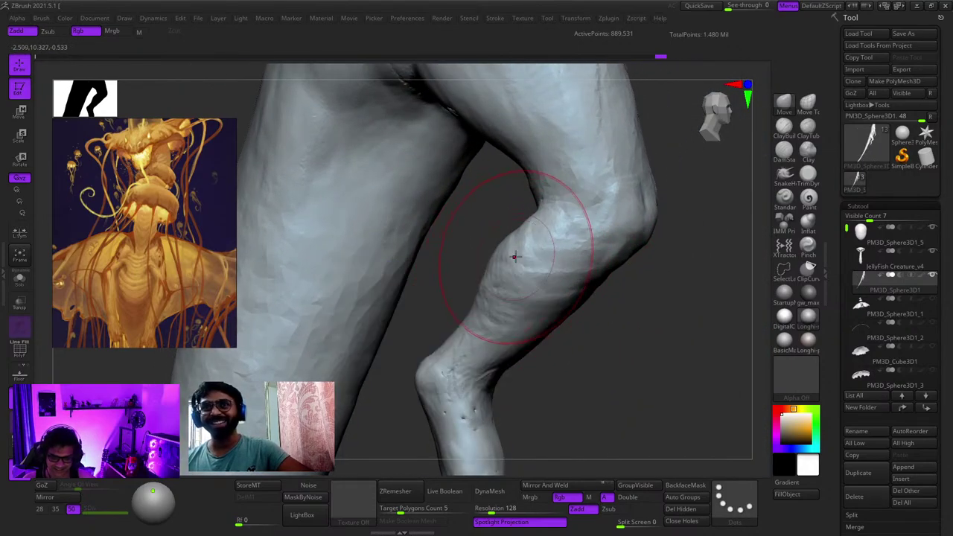
right_click_drag(484, 319, 502, 253, "ctrl")
Step: Reshape the inner thighs where they join the tail using the Move brush at varied sizes
right_click_drag(608, 283, 463, 361)
right_click(461, 365)
left_click_drag(531, 381, 541, 372)
right_click(491, 373)
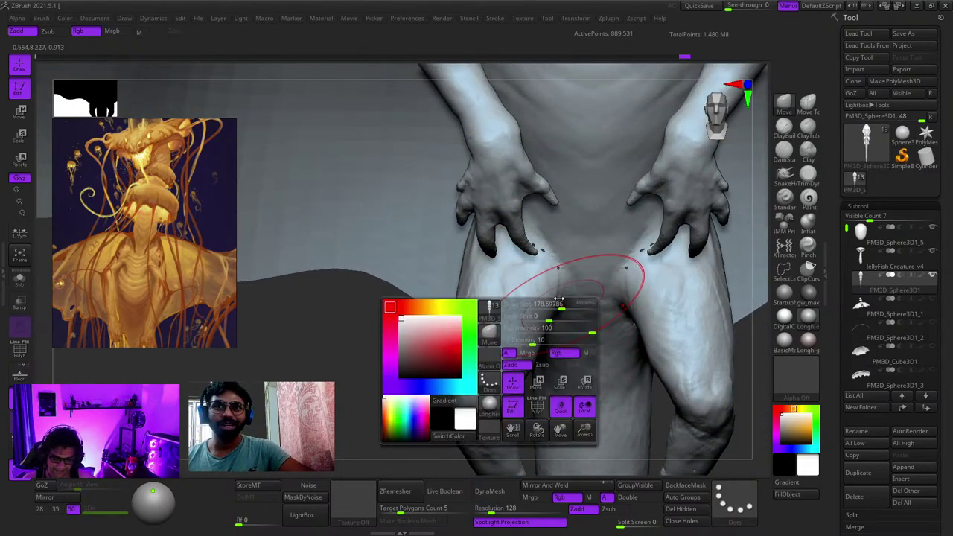
right_click(490, 262)
mouse_move(481, 307)
right_mouse_down()
mouse_move(489, 261)
mouse_move(565, 318)
mouse_move(552, 391)
mouse_move(545, 327)
right_mouse_up()
right_click_drag(545, 327, 561, 276)
right_click(558, 283)
left_click_drag(552, 293, 550, 292)
right_click_drag(550, 291, 567, 335)
right_click_drag(571, 272, 580, 207)
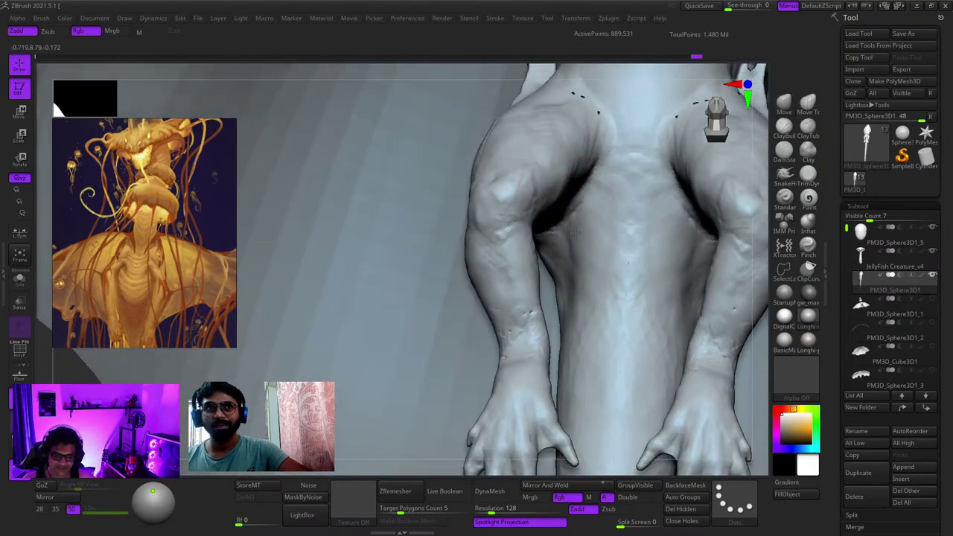
Step: Smooth the upper tail surface just beneath the inner thighs
left_click_drag(575, 233, 579, 237, "shift")
right_click(584, 240)
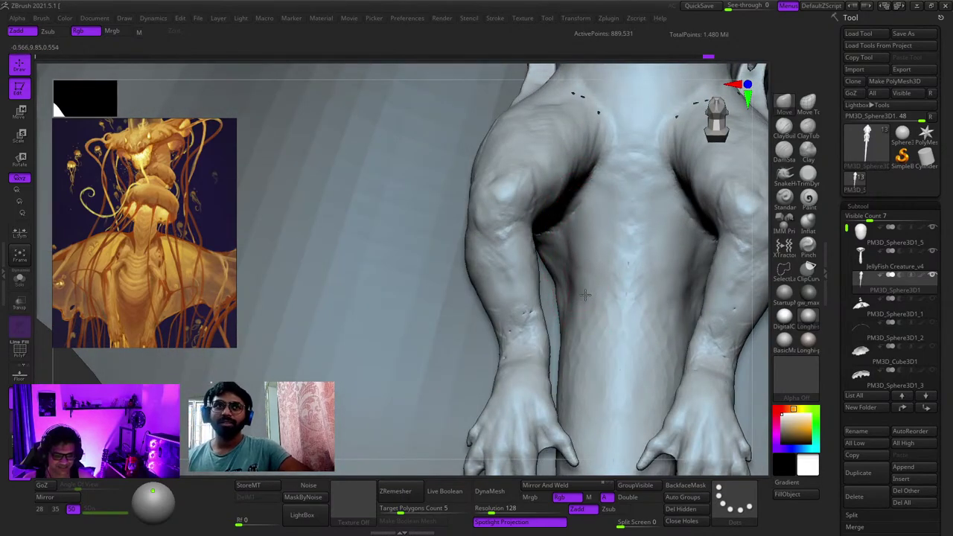
right_click_drag(575, 300, 578, 327)
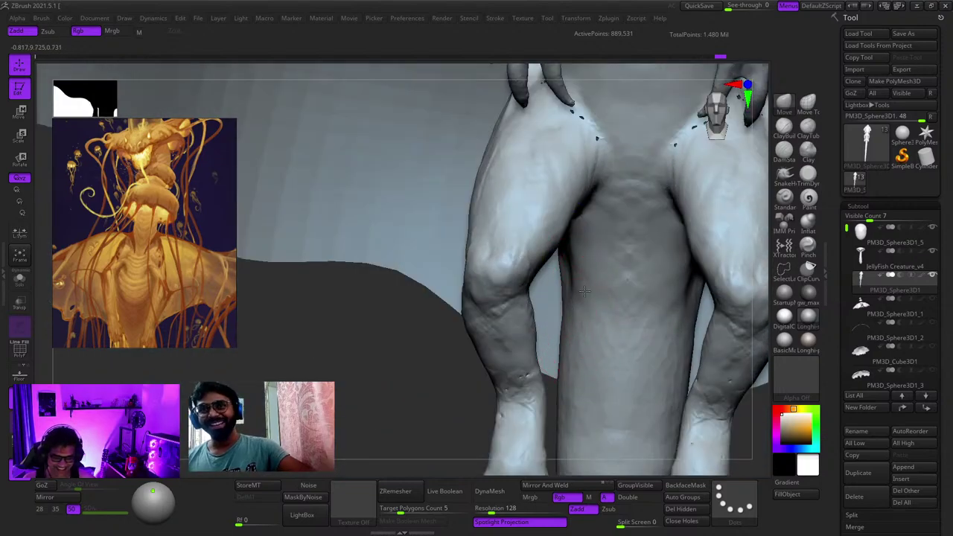
right_click_drag(585, 291, 534, 264)
Step: Fill the hollow behind the hip where the thigh meets the tail with ClayBuildup, and smooth the strokes
left_click(789, 137)
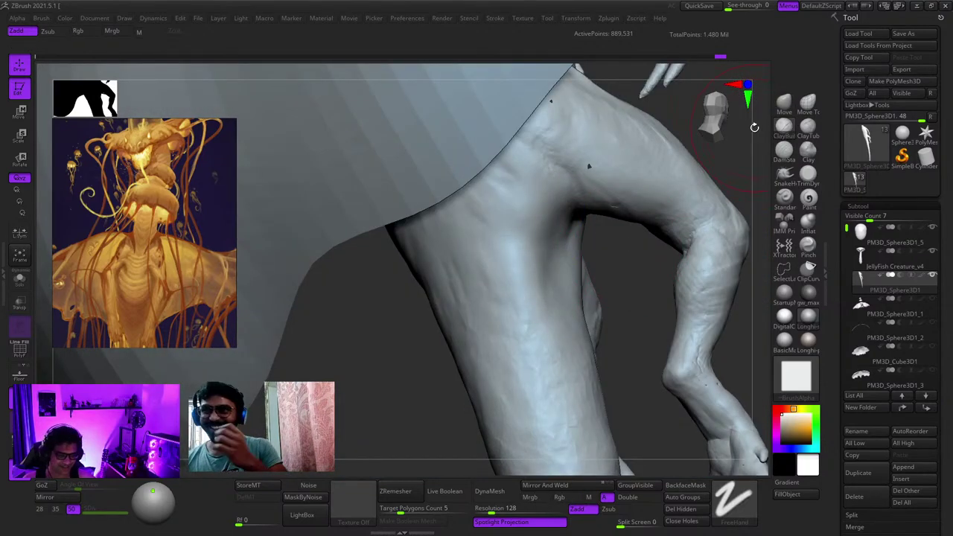
right_click_drag(633, 245, 536, 256)
mouse_move(424, 327)
right_mouse_down()
mouse_move(563, 249)
mouse_move(579, 224)
right_mouse_up()
left_click_drag(579, 225, 563, 232)
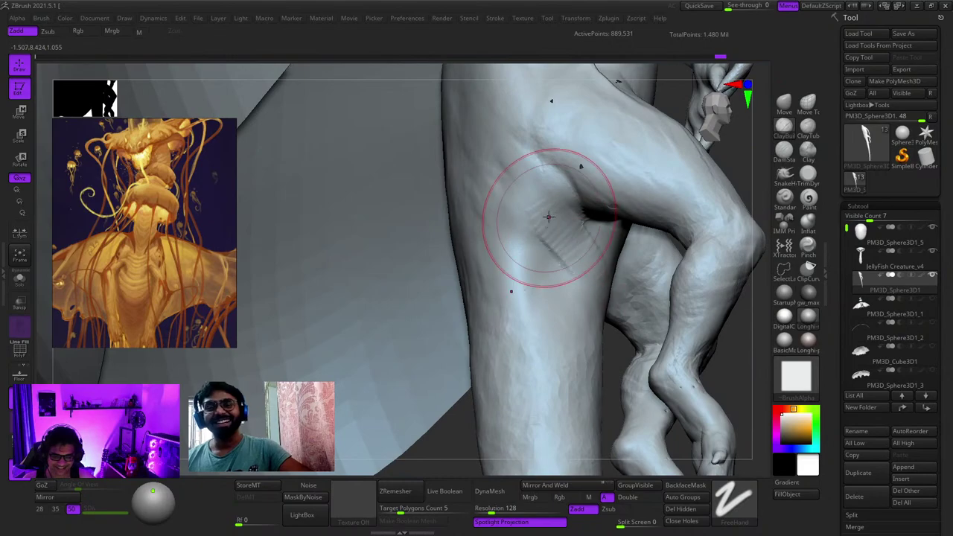
mouse_move(565, 314)
right_mouse_down()
mouse_move(551, 241)
mouse_move(560, 232)
right_mouse_up()
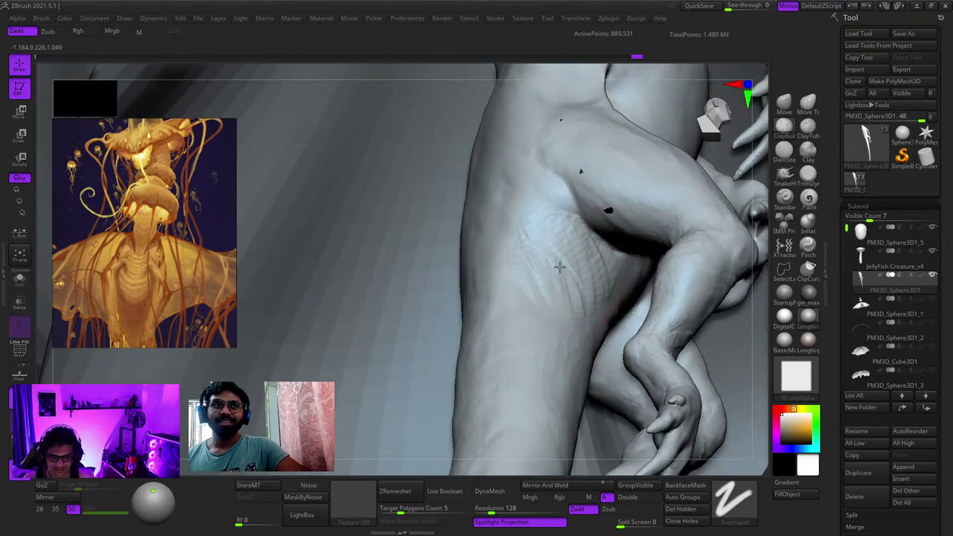
mouse_move(559, 266)
right_mouse_down()
mouse_move(600, 250)
mouse_move(607, 260)
right_mouse_up()
left_click_drag(549, 239, 535, 229, "shift")
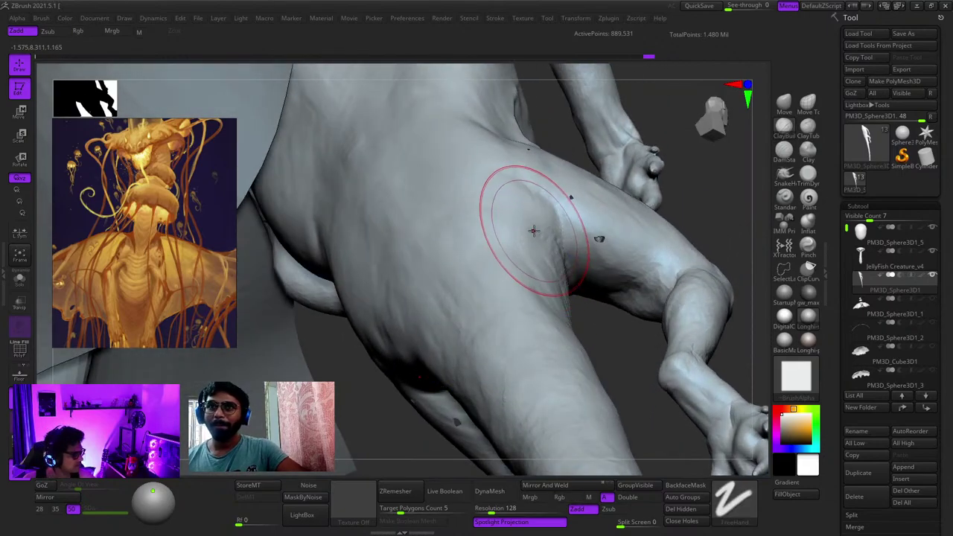
Step: Build up clay on the side of the tail below the hip and blend it smoothly into the buttock
mouse_move(534, 230)
right_mouse_down()
mouse_move(540, 295)
mouse_move(552, 279)
right_mouse_up()
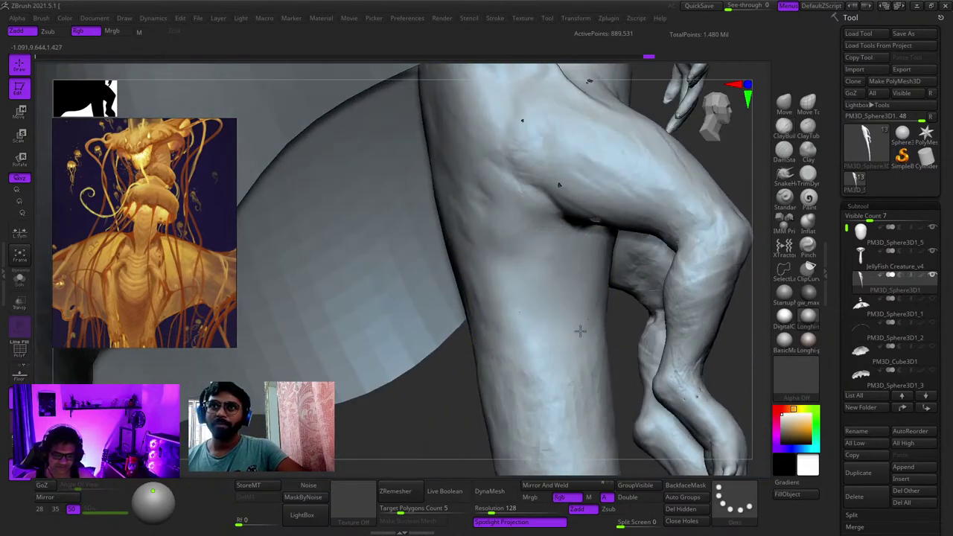
mouse_move(579, 330)
right_mouse_down()
mouse_move(541, 288)
mouse_move(546, 309)
mouse_move(561, 269)
right_mouse_up()
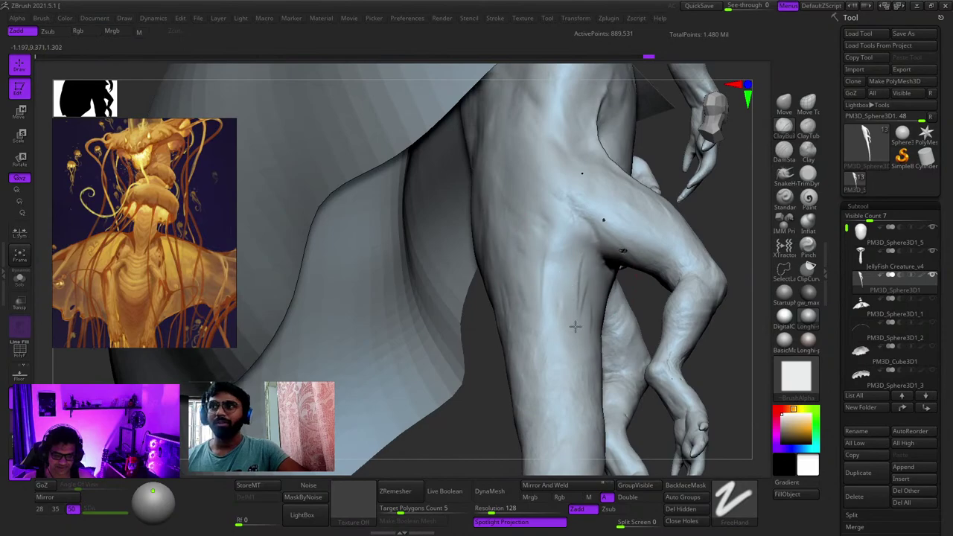
mouse_move(575, 326)
left_mouse_down("shift")
mouse_move(530, 272)
mouse_move(549, 253)
left_mouse_up("shift")
right_click_drag(555, 245, 555, 246)
left_click_drag(555, 246, 536, 360, "shift")
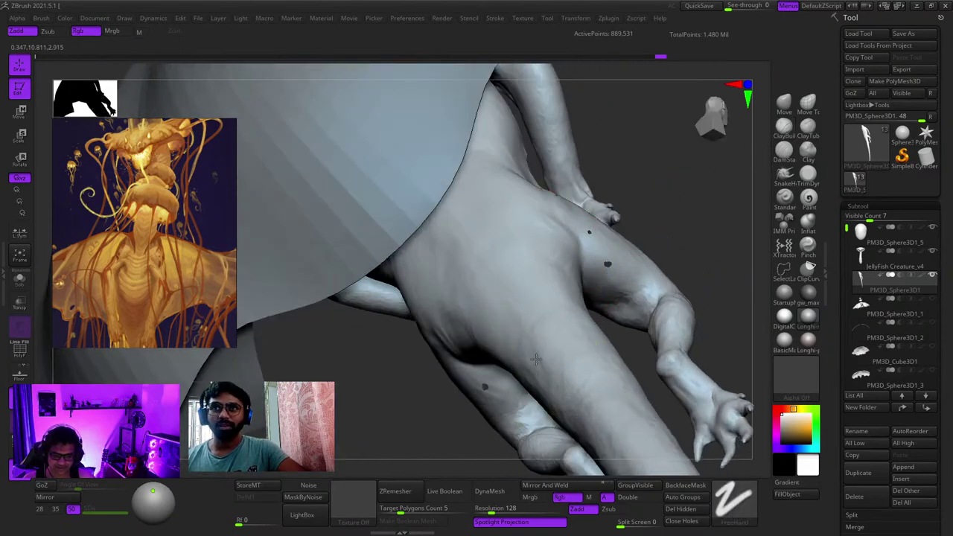
Step: Build up clay on the upper thigh below the hip with ClayBuildup strokes
right_click_drag(535, 359, 546, 360, "shift")
right_click_drag(546, 360, 506, 226, "ctrl")
key("f")
right_click_drag(527, 259, 595, 256)
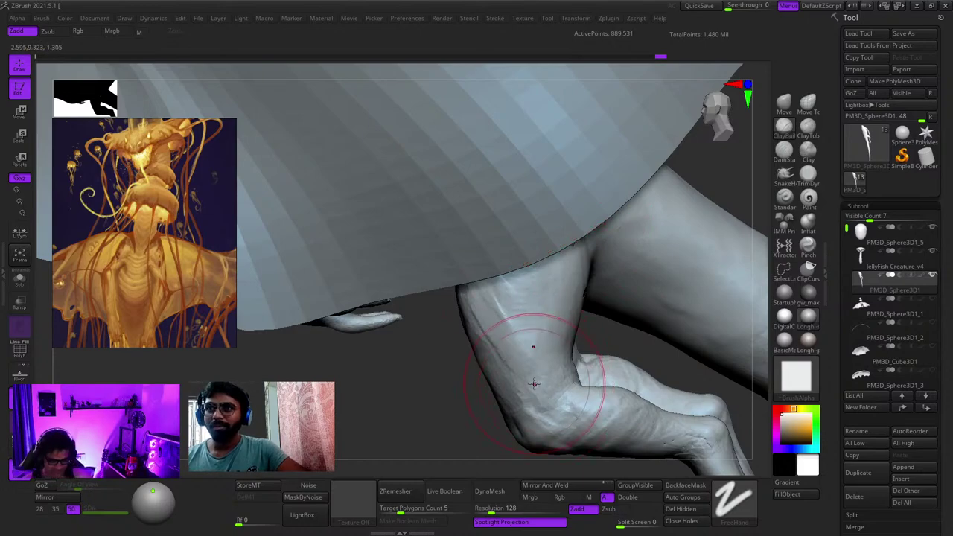
mouse_move(574, 301)
right_mouse_down()
mouse_move(548, 262)
mouse_move(583, 246)
mouse_move(541, 221)
mouse_move(566, 227)
mouse_move(585, 262)
mouse_move(589, 326)
mouse_move(624, 237)
mouse_move(576, 231)
right_mouse_up()
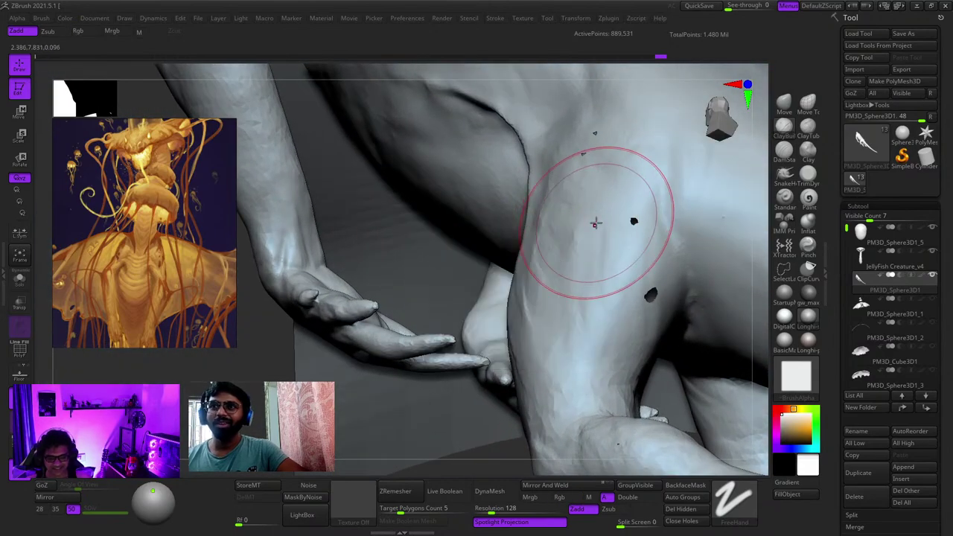
left_click_drag(586, 196, 617, 276)
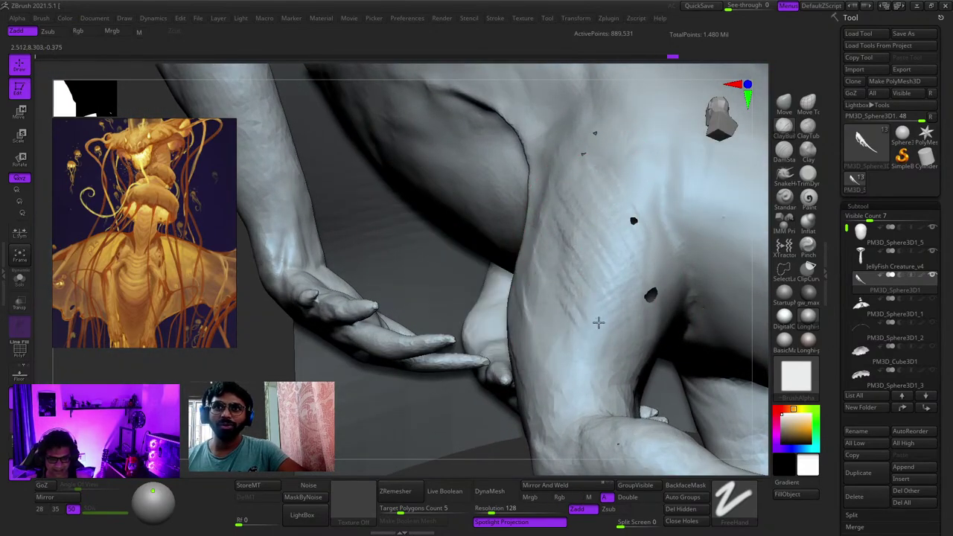
left_click_drag(598, 323, 599, 361)
Step: Strengthen the muscle form down the rest of the thigh with further ClayBuildup strokes
mouse_move(597, 372)
right_mouse_down()
mouse_move(573, 243)
mouse_move(599, 223)
right_mouse_up()
mouse_move(599, 223)
left_mouse_down()
mouse_move(605, 179)
mouse_move(621, 220)
mouse_move(613, 253)
left_mouse_up()
right_click_drag(614, 253, 614, 190)
mouse_move(615, 191)
left_mouse_down()
mouse_move(626, 179)
mouse_move(600, 238)
left_mouse_up()
mouse_move(600, 238)
right_mouse_down()
mouse_move(568, 329)
mouse_move(570, 168)
right_mouse_up()
left_click_drag(570, 169, 583, 213)
mouse_move(582, 212)
right_mouse_down()
mouse_move(590, 249)
mouse_move(605, 235)
right_mouse_up()
left_click_drag(620, 304, 588, 338)
Step: Isolate the body subtool in Solo mode
mouse_move(570, 351)
right_mouse_down("ctrl")
mouse_move(508, 253)
mouse_move(540, 367)
mouse_move(531, 272)
mouse_move(568, 302)
mouse_move(579, 297)
right_mouse_up("ctrl")
key("shift+f")
key("shift+f")
right_click_drag(320, 309, 37, 320, "alt")
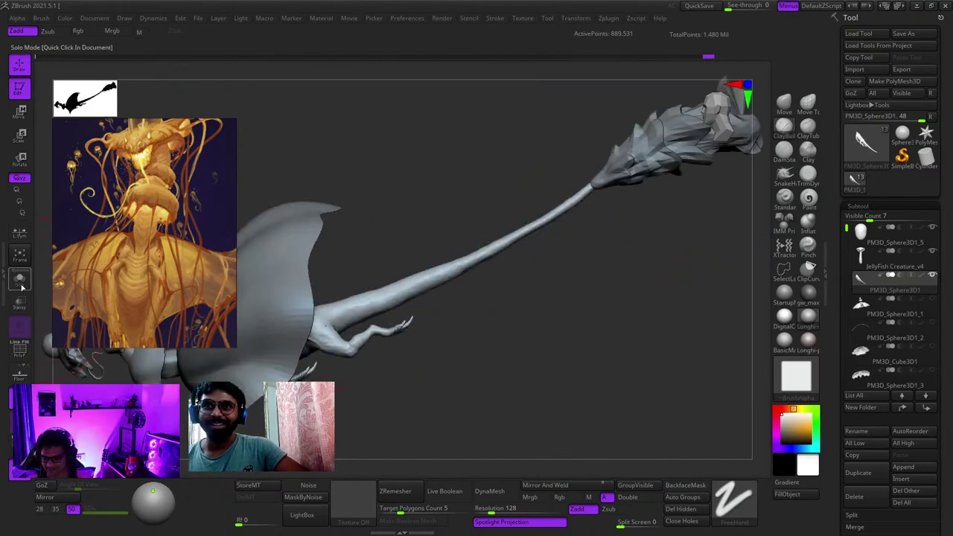
left_click(21, 283)
Step: Build up the forearm muscle just above the wrist with ClayBuildup
mouse_move(457, 294)
right_mouse_down("alt")
mouse_move(619, 252)
mouse_move(563, 336)
mouse_move(506, 319)
mouse_move(509, 308)
mouse_move(530, 394)
mouse_move(489, 296)
mouse_move(554, 349)
mouse_move(554, 212)
mouse_move(599, 248)
mouse_move(577, 230)
right_mouse_up("alt")
mouse_move(578, 231)
right_mouse_down("ctrl")
mouse_move(588, 264)
mouse_move(588, 223)
right_mouse_up("ctrl")
mouse_move(588, 224)
right_mouse_down("ctrl")
mouse_move(590, 249)
mouse_move(634, 221)
mouse_move(570, 282)
mouse_move(577, 298)
right_mouse_up("ctrl")
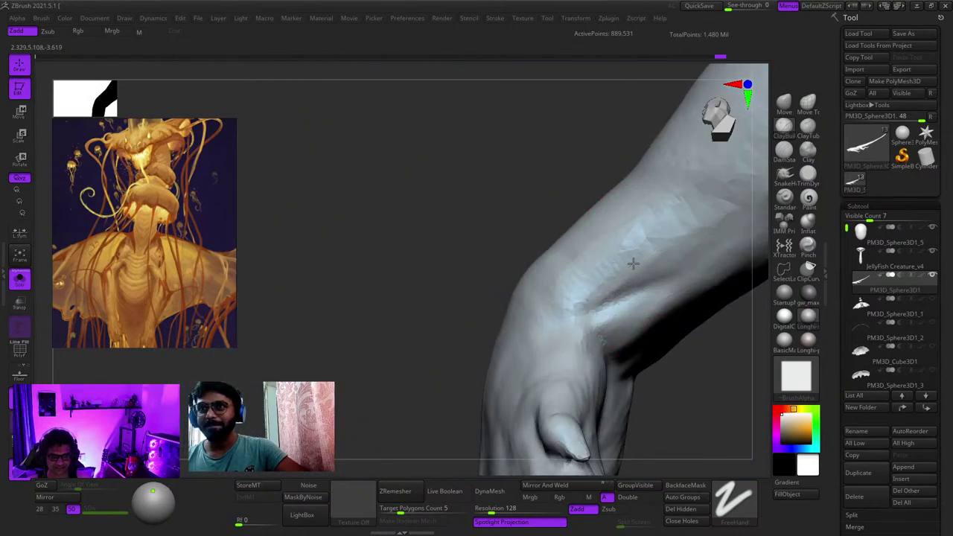
mouse_move(616, 261)
left_mouse_down()
mouse_move(636, 232)
mouse_move(627, 285)
left_mouse_up()
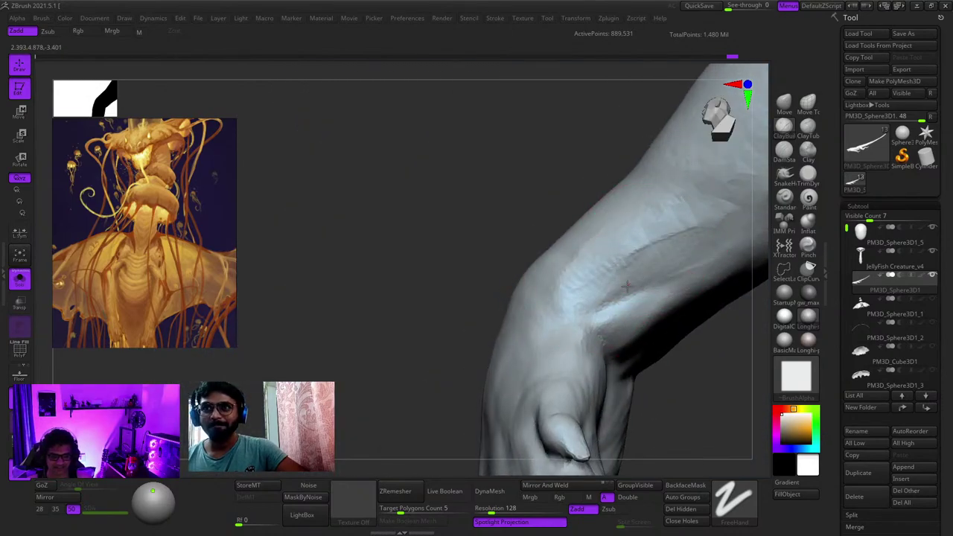
mouse_move(599, 286)
right_mouse_down()
mouse_move(538, 321)
mouse_move(566, 302)
mouse_move(557, 276)
mouse_move(532, 279)
mouse_move(526, 344)
mouse_move(593, 246)
mouse_move(617, 255)
mouse_move(585, 240)
right_mouse_up()
key("space")
right_click_drag(535, 221, 541, 218)
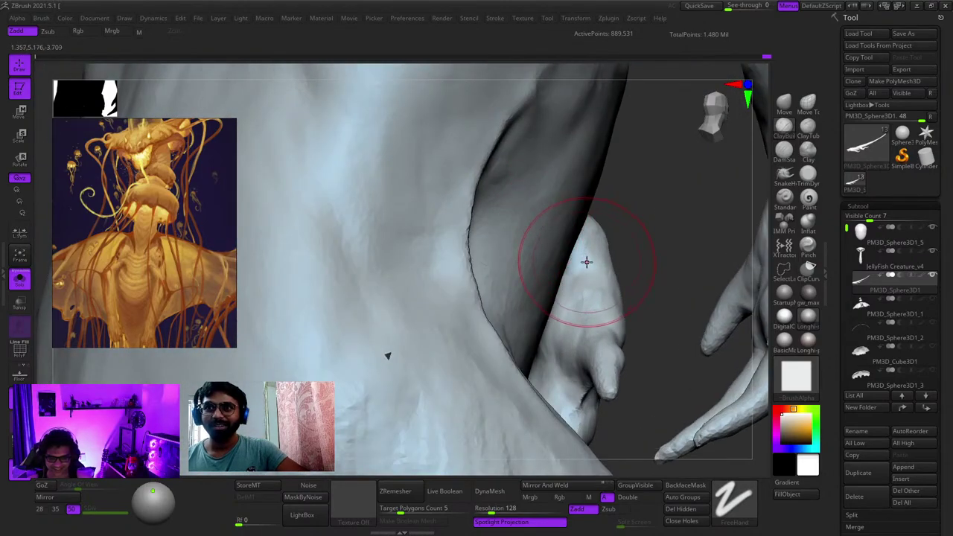
Step: Smooth the forearm surface around the wrist on the thumb side
right_click_drag(587, 262, 591, 234)
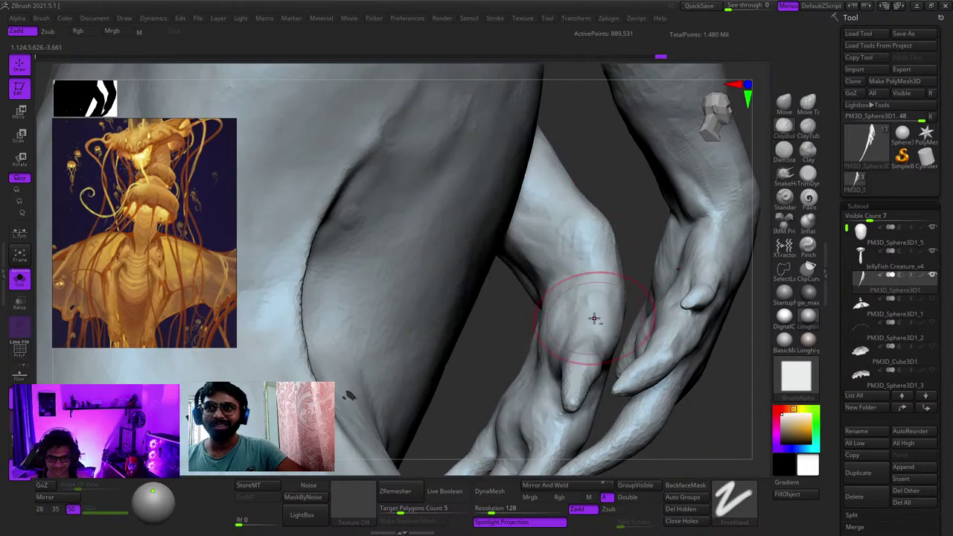
mouse_move(594, 318)
right_mouse_down()
mouse_move(583, 281)
mouse_move(480, 242)
right_mouse_up()
left_click_drag(480, 242, 472, 225, "shift")
mouse_move(472, 225)
right_mouse_down()
mouse_move(518, 314)
mouse_move(503, 305)
right_mouse_up()
Step: Try building up clay across the wrist with ClayBuildup and smoothing the strokes
mouse_move(394, 357)
right_mouse_down("alt")
mouse_move(481, 250)
mouse_move(453, 275)
right_mouse_up("alt")
mouse_move(488, 170)
right_mouse_down("alt")
mouse_move(539, 253)
mouse_move(563, 266)
mouse_move(552, 253)
right_mouse_up("alt")
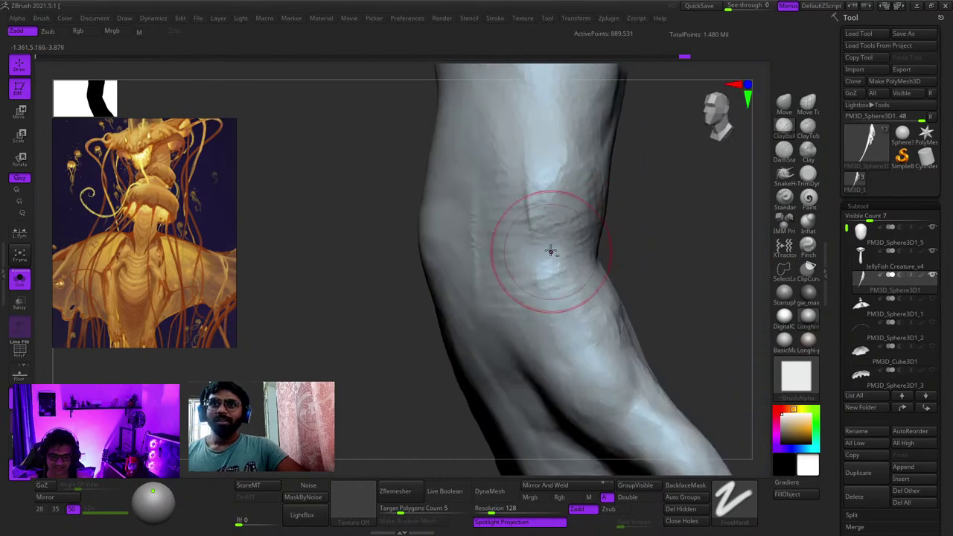
mouse_move(551, 250)
left_mouse_down()
mouse_move(543, 298)
mouse_move(550, 283)
left_mouse_up()
mouse_move(561, 266)
right_mouse_down()
mouse_move(587, 242)
mouse_move(555, 246)
right_mouse_up()
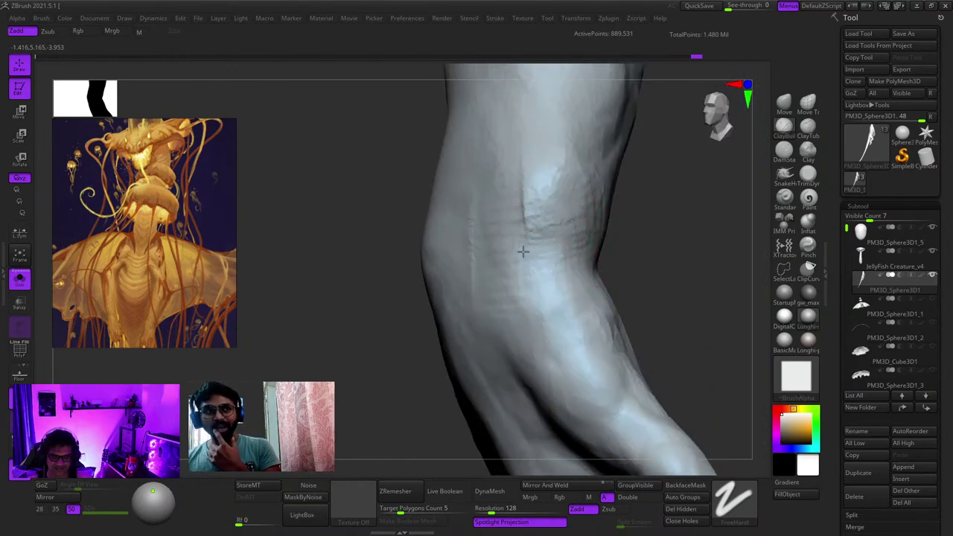
left_click_drag(591, 231, 588, 237)
mouse_move(588, 237)
right_mouse_down()
mouse_move(623, 228)
mouse_move(524, 208)
mouse_move(557, 221)
mouse_move(558, 305)
mouse_move(621, 249)
mouse_move(574, 230)
mouse_move(567, 250)
right_mouse_up()
left_click_drag(595, 251, 600, 265, "shift")
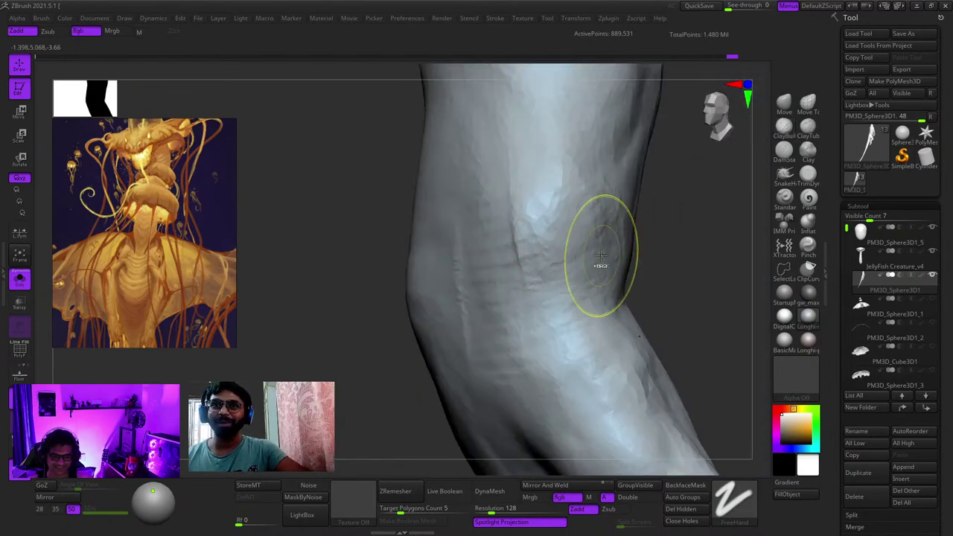
mouse_move(601, 265)
right_mouse_down()
mouse_move(565, 216)
mouse_move(596, 216)
mouse_move(594, 285)
mouse_move(509, 271)
mouse_move(558, 291)
mouse_move(539, 321)
mouse_move(596, 345)
mouse_move(540, 225)
mouse_move(584, 280)
right_mouse_up()
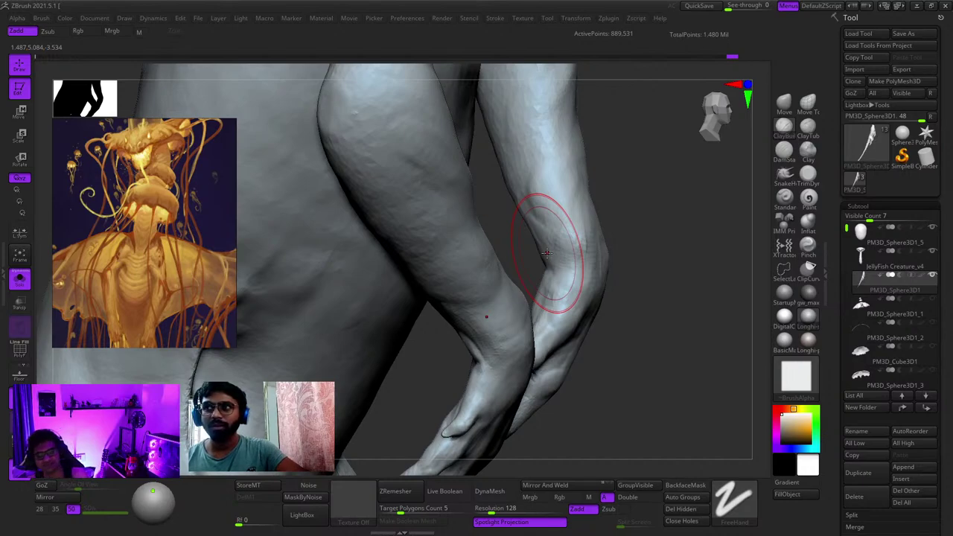
Step: Try filling out the inner wrist and the lower forearm above it with ClayBuildup
mouse_move(631, 354)
right_mouse_down()
mouse_move(553, 259)
mouse_move(591, 300)
mouse_move(576, 251)
mouse_move(594, 246)
mouse_move(574, 258)
right_mouse_up()
left_click_drag(574, 257, 573, 236)
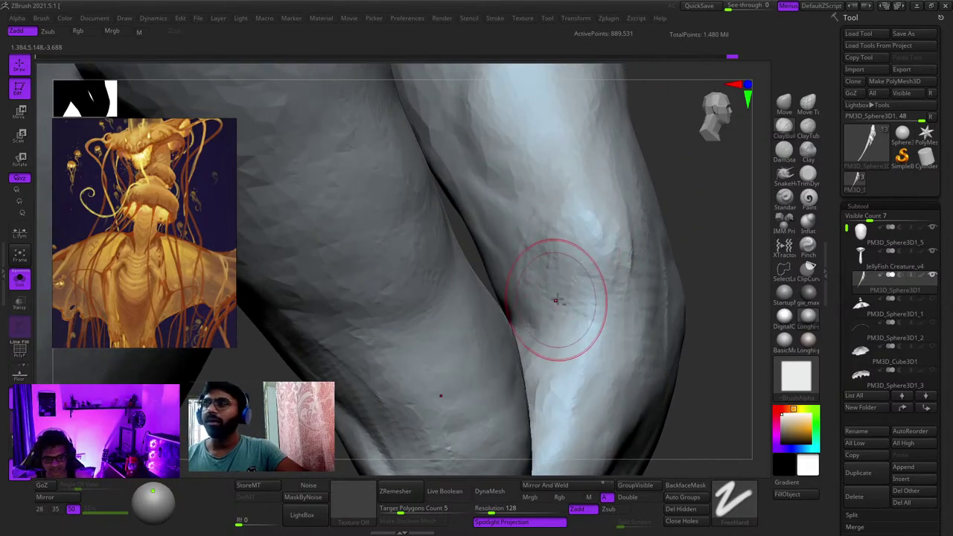
right_click_drag(555, 300, 602, 276)
mouse_move(588, 208)
right_mouse_down()
mouse_move(587, 261)
mouse_move(571, 232)
mouse_move(602, 266)
right_mouse_up()
left_click_drag(601, 265, 585, 241)
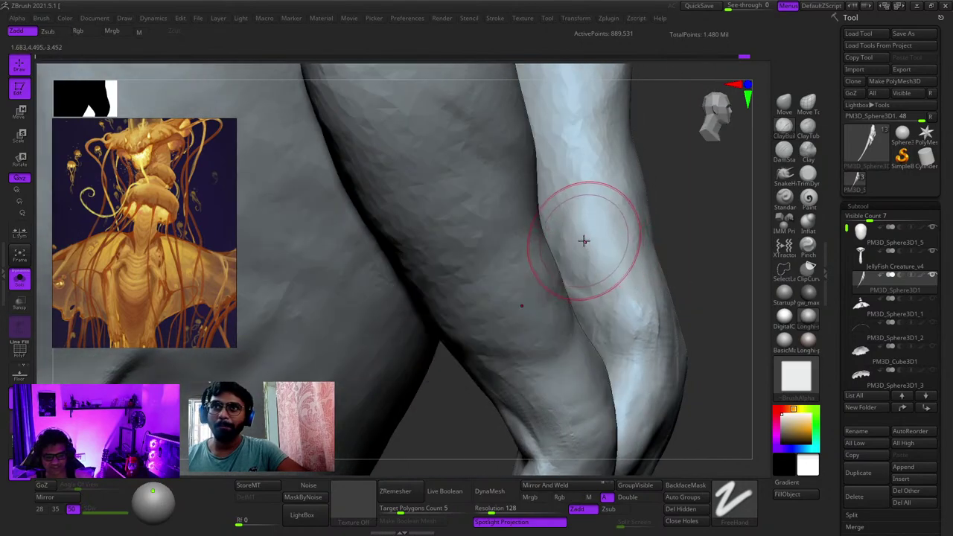
right_click_drag(585, 241, 584, 252)
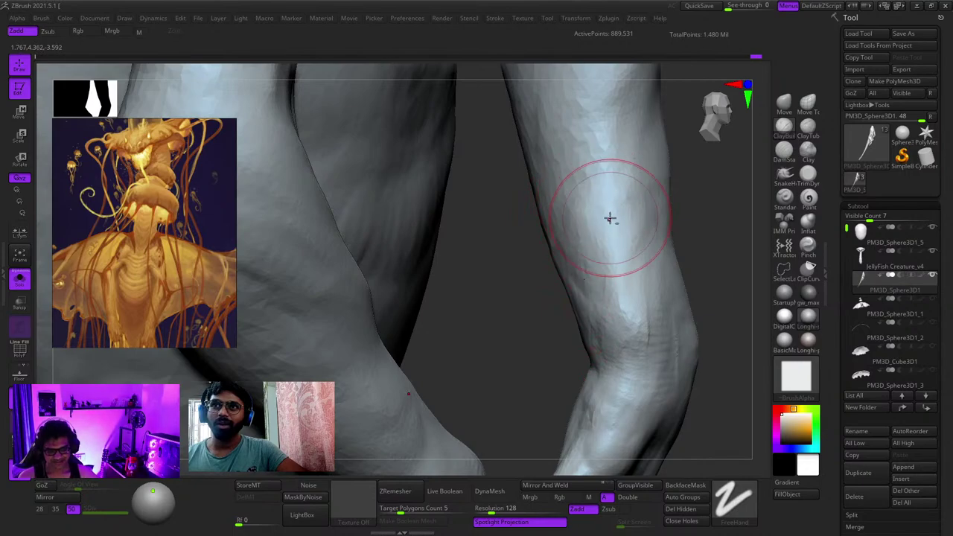
Step: Undo the recent sculpting strokes on the wrist and forearm
mouse_move(611, 218)
right_mouse_down()
mouse_move(588, 228)
mouse_move(634, 236)
mouse_move(633, 212)
mouse_move(602, 243)
mouse_move(608, 238)
mouse_move(626, 268)
mouse_move(579, 236)
right_mouse_up()
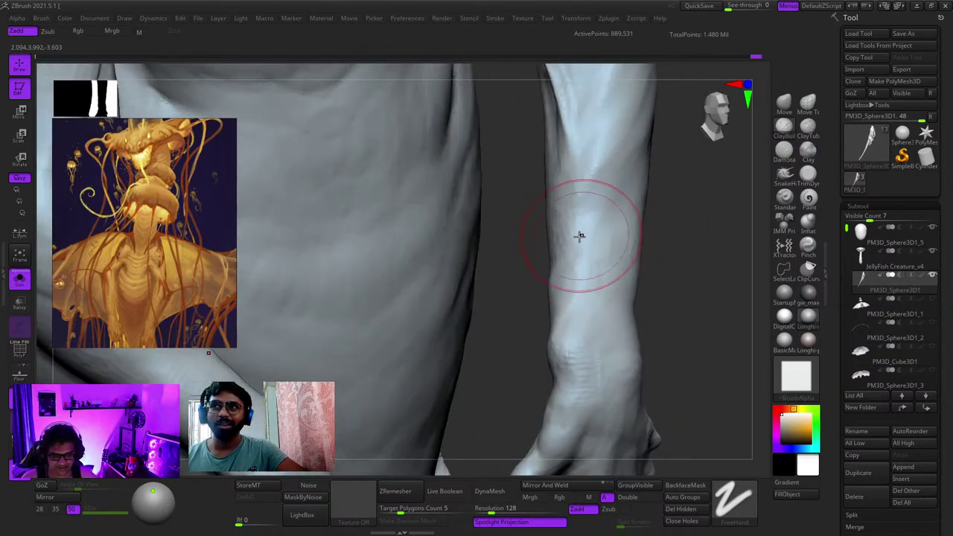
key("ctrl+z")
key("ctrl+z")
key("ctrl+z")
key("ctrl+z")
key("ctrl+z")
key("ctrl+z")
key("ctrl+z")
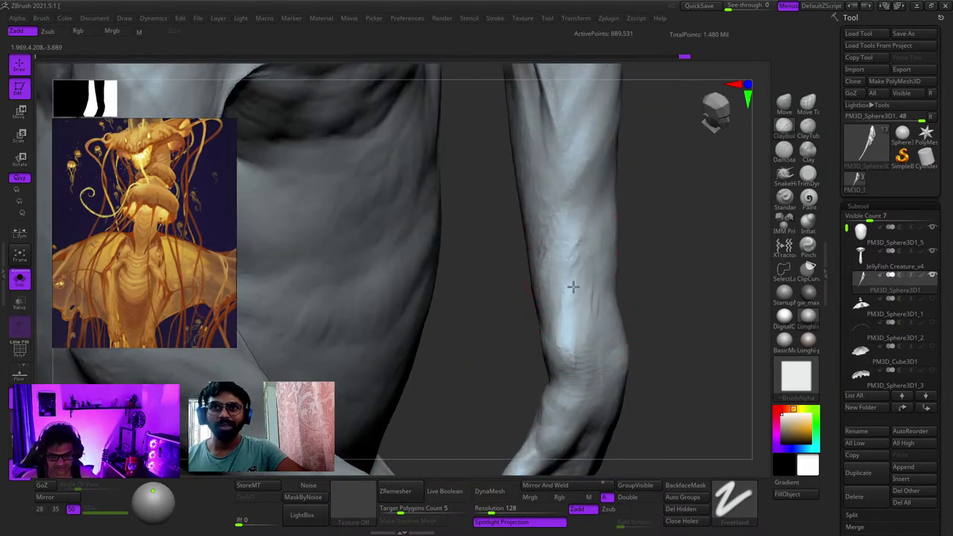
Step: Add a ClayBuildup stroke along the forearm toward the wrist
right_click_drag(576, 250, 541, 280)
left_click_drag(522, 311, 527, 345)
right_click_drag(526, 344, 491, 231, "ctrl")
Step: Build up the inner upper arm between the armpit and the elbow with ClayBuildup
key("shift+f")
key("shift+f")
key("f")
key("f")
right_click_drag(492, 231, 546, 327, "alt")
right_click_drag(525, 288, 578, 227, "ctrl")
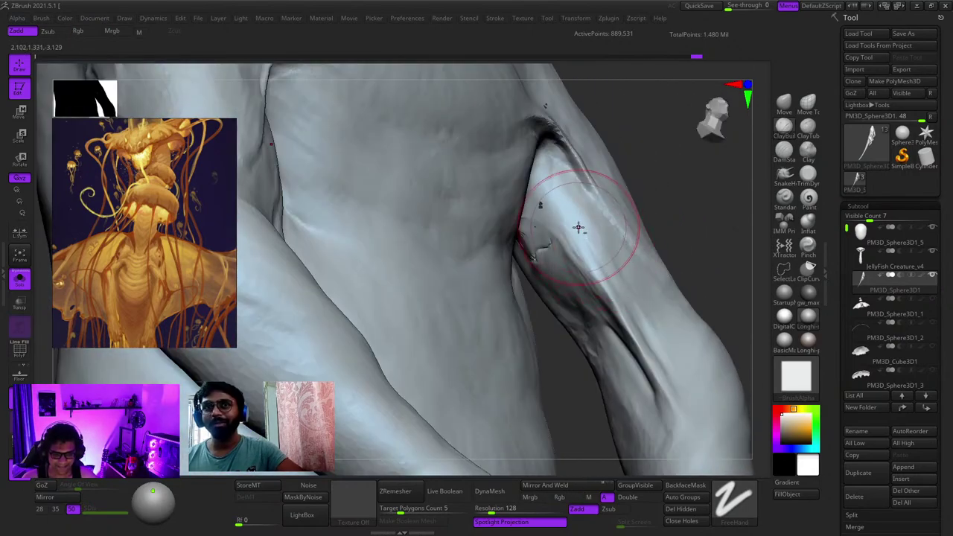
right_click_drag(633, 304, 558, 239)
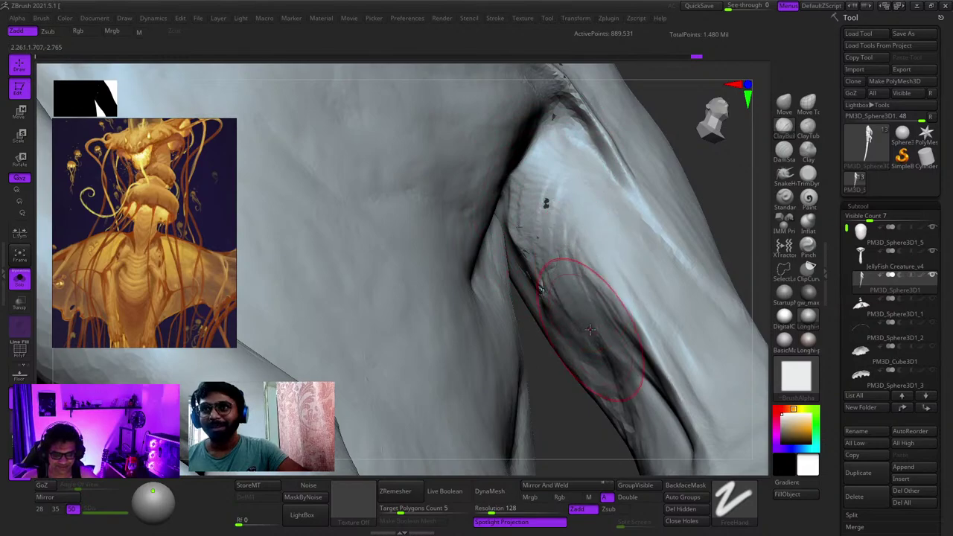
left_click_drag(589, 329, 587, 331)
Step: Fill and blend the groove along the upper arm above the inner elbow
mouse_move(587, 331)
right_mouse_down()
mouse_move(579, 332)
mouse_move(528, 207)
mouse_move(547, 201)
mouse_move(453, 260)
right_mouse_up()
mouse_move(526, 261)
right_mouse_down("ctrl")
mouse_move(533, 208)
mouse_move(557, 270)
mouse_move(593, 288)
mouse_move(547, 261)
mouse_move(578, 226)
mouse_move(572, 280)
mouse_move(600, 249)
mouse_move(617, 246)
right_mouse_up("ctrl")
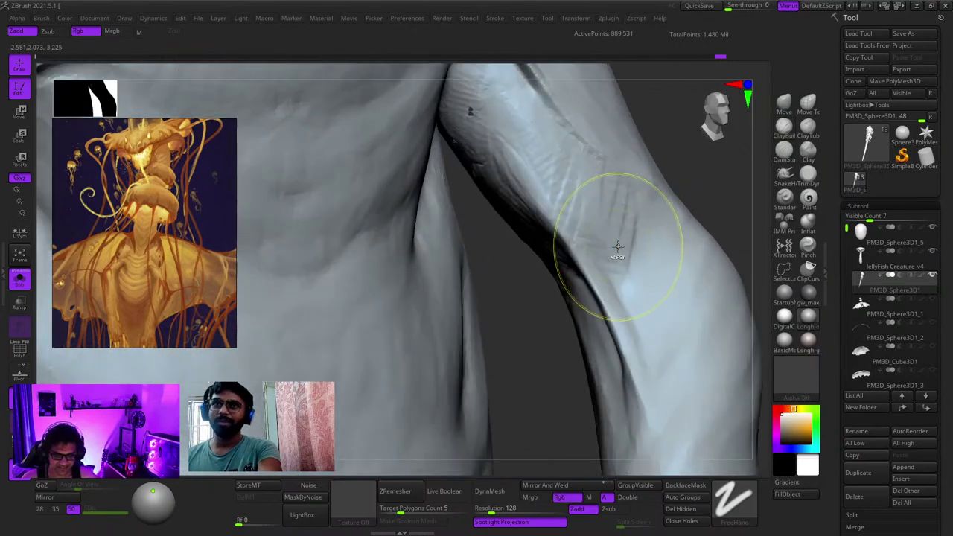
left_click_drag(617, 246, 608, 194)
right_click_drag(610, 297, 555, 248)
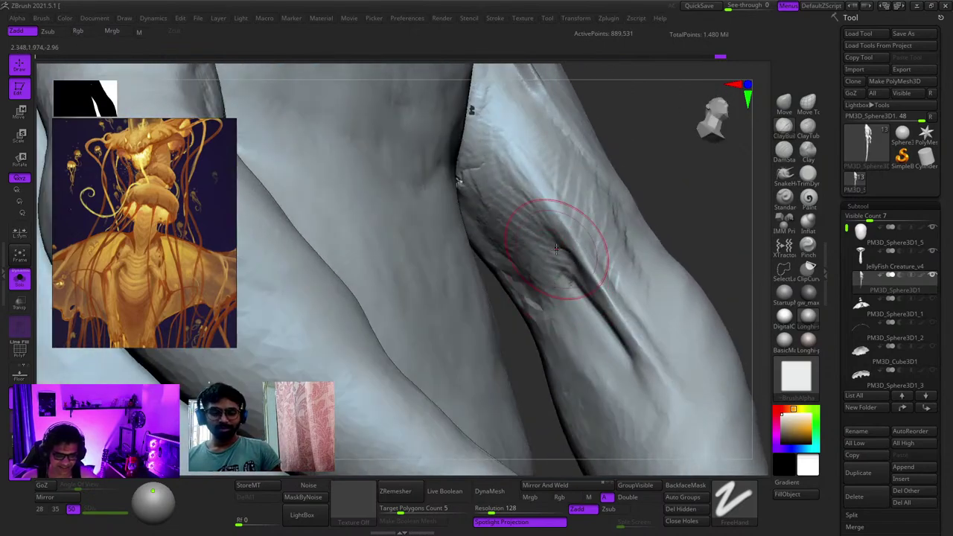
right_click_drag(568, 286, 532, 240, "ctrl")
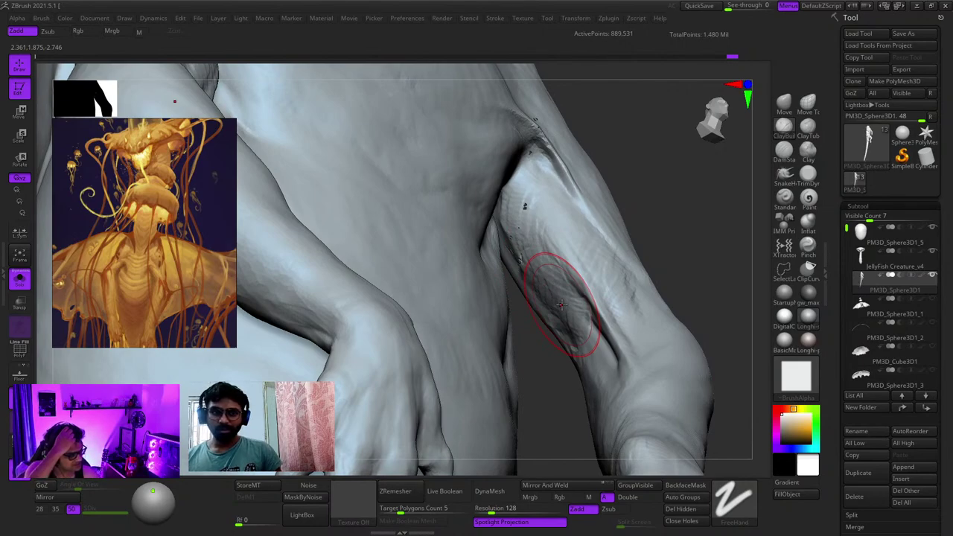
Step: Build up clay on the back of the upper arm beside the armpit crease with ClayBuildup
mouse_move(554, 269)
right_mouse_down()
mouse_move(602, 229)
mouse_move(625, 311)
mouse_move(585, 229)
mouse_move(616, 244)
mouse_move(602, 243)
mouse_move(615, 292)
mouse_move(583, 203)
mouse_move(579, 225)
mouse_move(597, 221)
right_mouse_up()
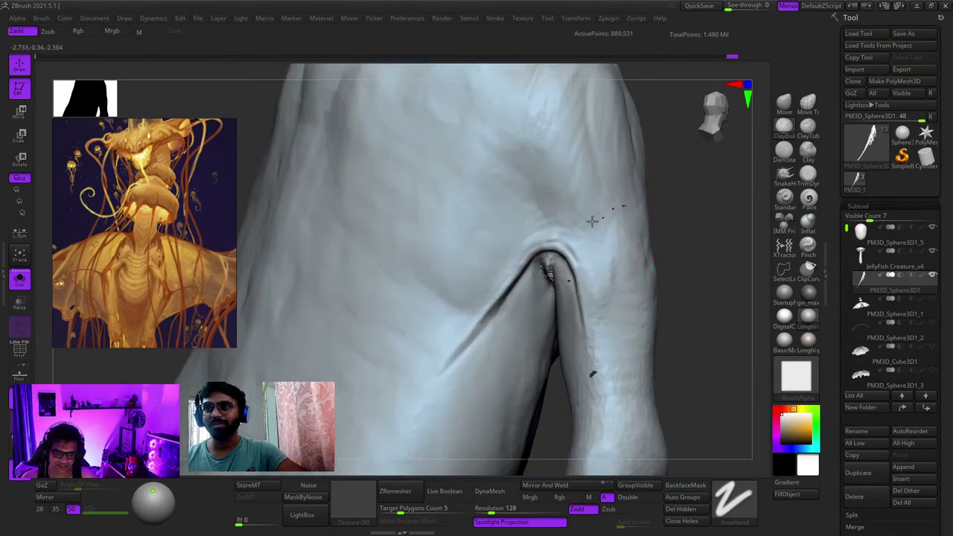
right_click(615, 231)
right_click_drag(613, 257, 599, 220)
right_click_drag(636, 288, 573, 208)
mouse_move(573, 208)
right_mouse_down("ctrl")
mouse_move(579, 267)
mouse_move(558, 223)
right_mouse_up("ctrl")
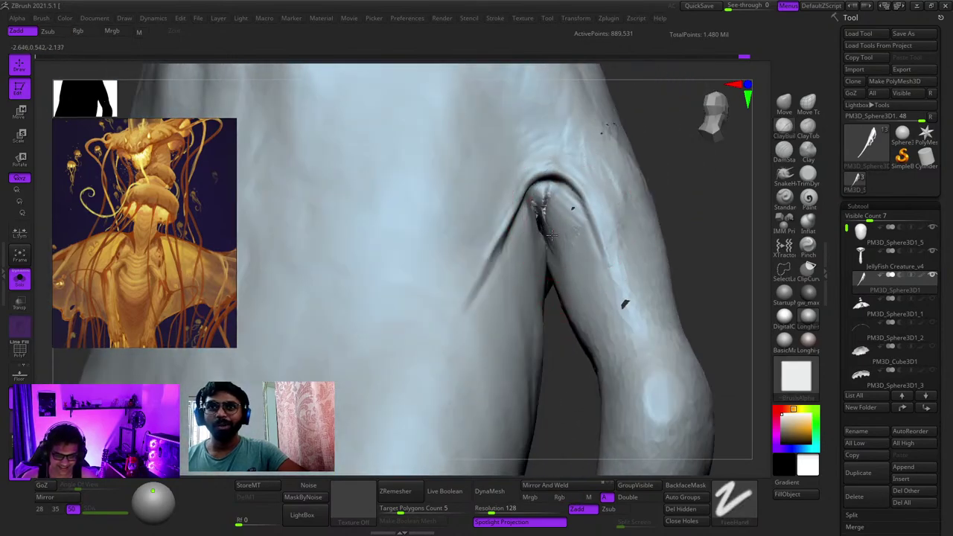
right_click_drag(557, 274, 606, 231)
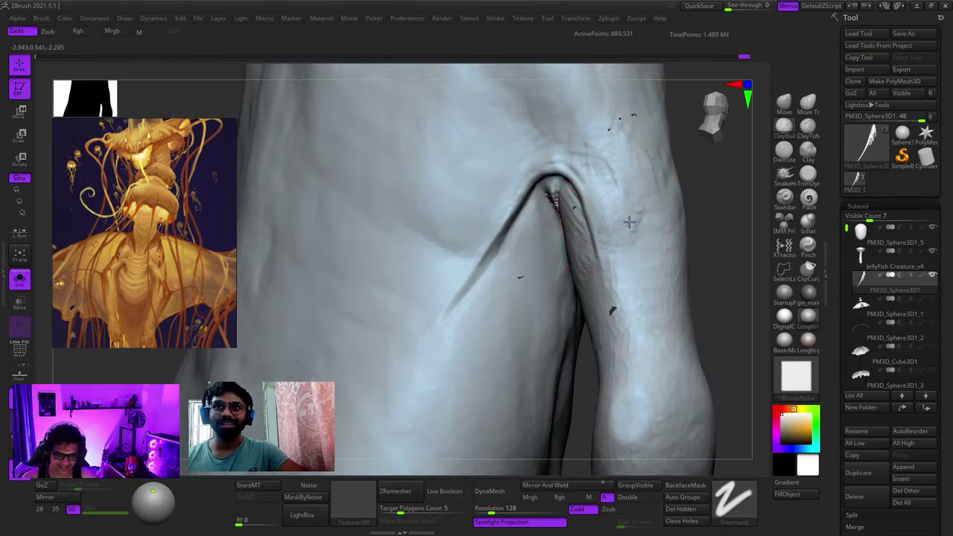
left_click_drag(650, 239, 639, 201)
right_click_drag(660, 261, 648, 219)
mouse_move(641, 179)
left_mouse_down()
mouse_move(638, 196)
mouse_move(661, 219)
left_mouse_up()
right_click_drag(653, 231, 551, 283)
left_click_drag(637, 198, 635, 219)
Step: Extend the triceps volume down the outer upper arm toward the elbow
mouse_move(641, 300)
right_mouse_down()
mouse_move(587, 295)
mouse_move(581, 256)
right_mouse_up()
mouse_move(605, 327)
right_mouse_down()
mouse_move(637, 261)
mouse_move(573, 257)
right_mouse_up()
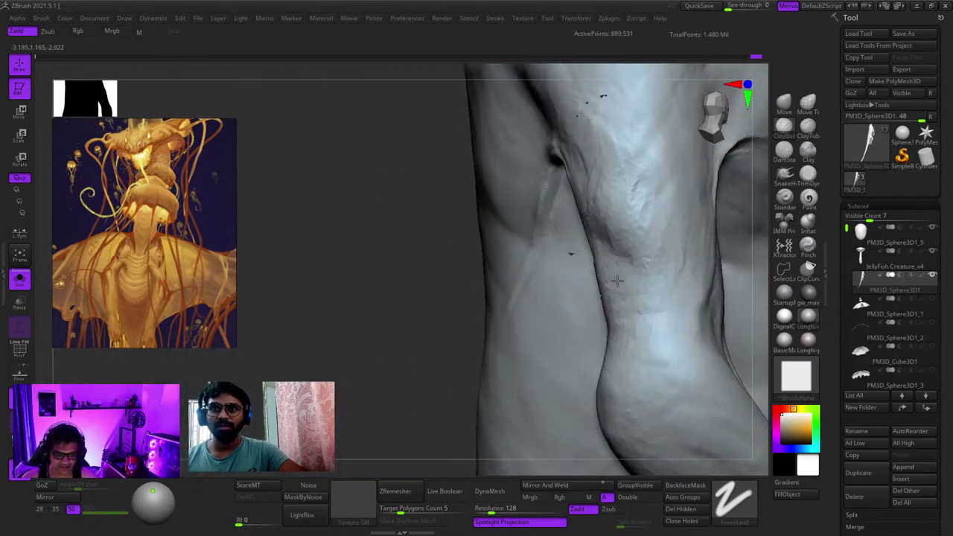
left_click_drag(623, 241, 641, 291)
right_click_drag(649, 338, 655, 253)
left_click_drag(657, 240, 655, 271)
right_click_drag(656, 262, 699, 254)
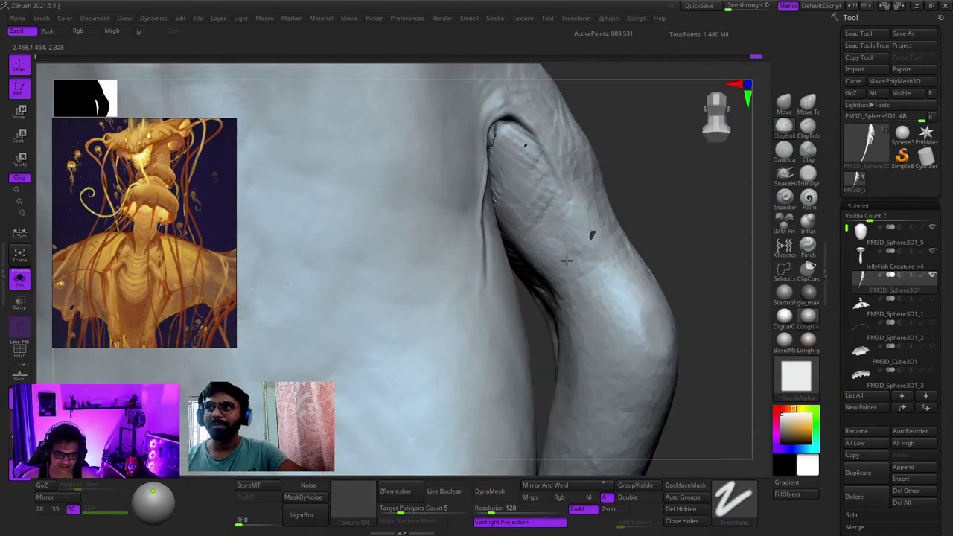
Step: Build up clay where the back of the upper arm runs into the elbow
right_click_drag(595, 307, 588, 262)
right_click(593, 270)
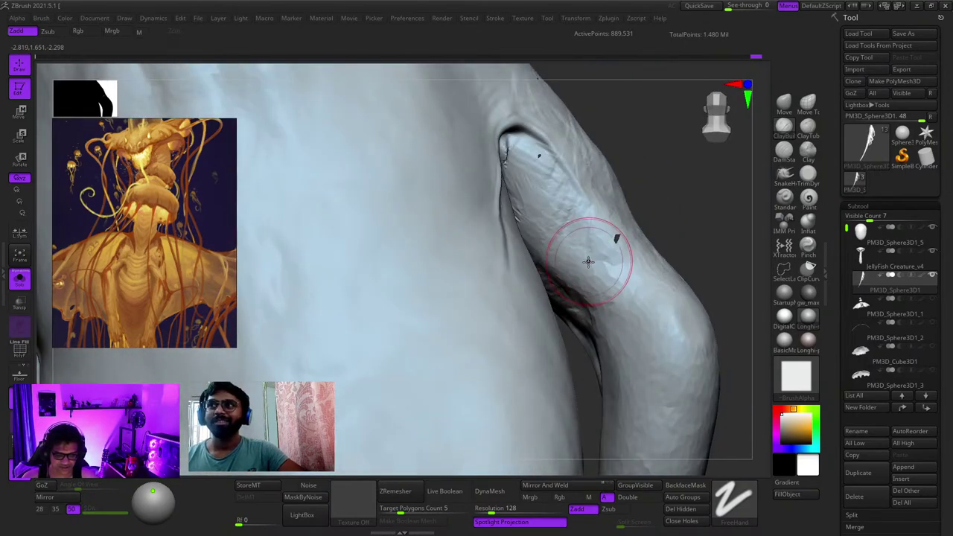
mouse_move(656, 323)
right_mouse_down()
mouse_move(664, 296)
mouse_move(630, 253)
right_mouse_up()
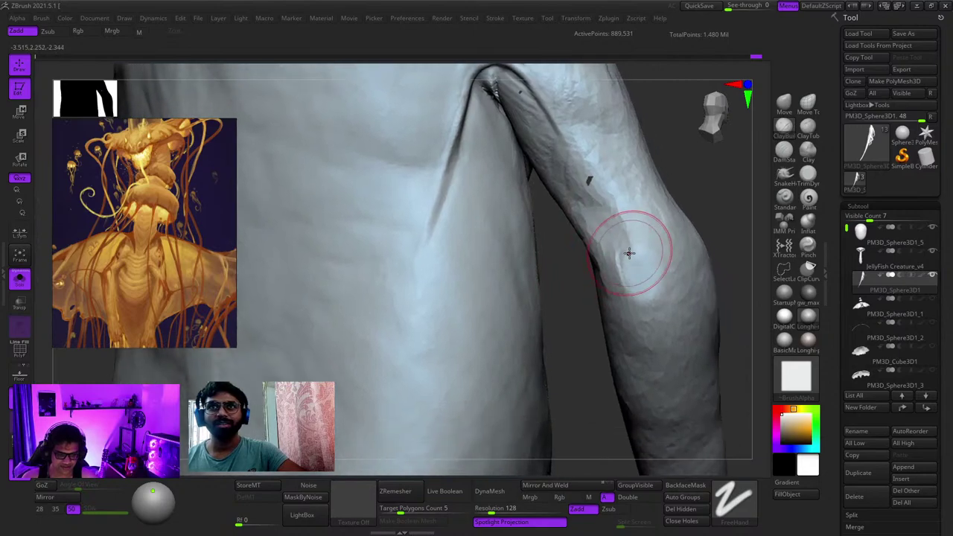
left_click_drag(629, 253, 635, 267)
mouse_move(635, 253)
right_mouse_down()
mouse_move(655, 272)
mouse_move(625, 213)
mouse_move(625, 190)
right_mouse_up()
Step: Smooth the side of the forearm and build up a ridge along it from the elbow toward the wrist
mouse_move(650, 288)
right_mouse_down()
mouse_move(638, 265)
mouse_move(646, 353)
mouse_move(647, 231)
mouse_move(676, 266)
mouse_move(638, 240)
mouse_move(667, 365)
mouse_move(648, 219)
right_mouse_up()
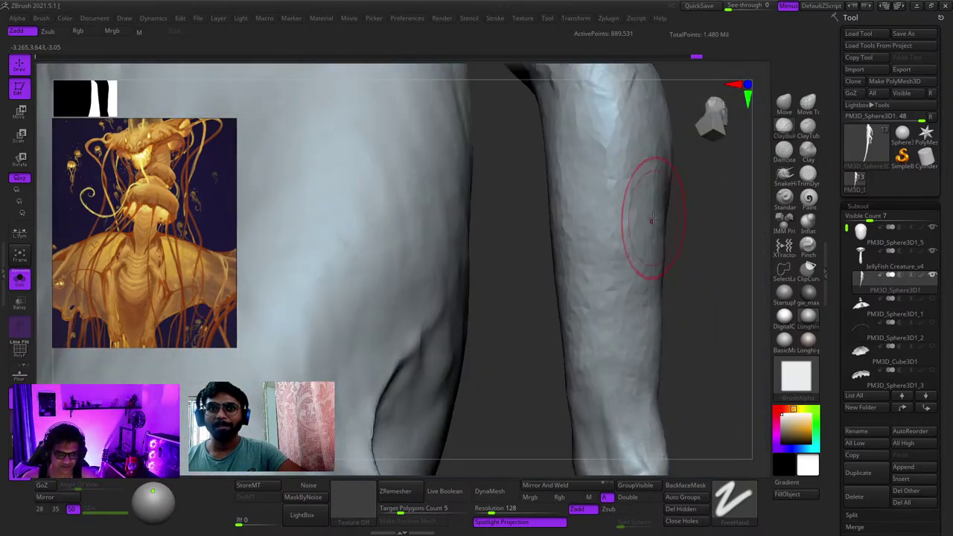
left_click_drag(648, 219, 608, 226, "shift")
right_click_drag(608, 225, 571, 147)
mouse_move(642, 132)
left_mouse_down()
mouse_move(655, 124)
mouse_move(646, 268)
left_mouse_up()
mouse_move(646, 267)
right_mouse_down("ctrl")
mouse_move(630, 225)
mouse_move(641, 236)
right_mouse_up("ctrl")
right_click_drag(642, 237, 636, 297, "ctrl")
left_click_drag(647, 260, 653, 277)
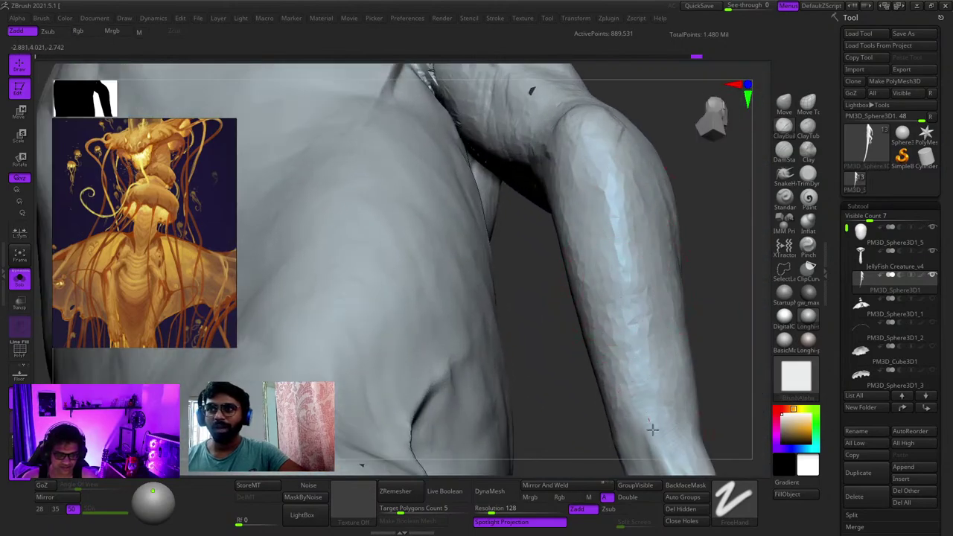
mouse_move(632, 428)
right_mouse_down("ctrl")
mouse_move(602, 319)
mouse_move(623, 327)
mouse_move(619, 370)
mouse_move(563, 264)
mouse_move(591, 242)
mouse_move(602, 307)
right_mouse_up("ctrl")
Step: Adjust the shape of the elbow with the Move Topological brush
left_click(808, 104)
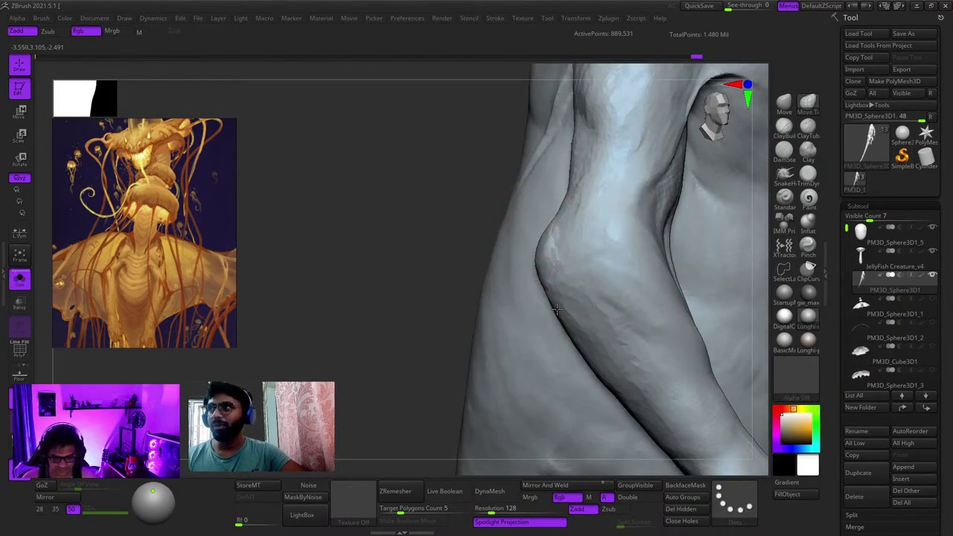
mouse_move(557, 309)
right_mouse_down("ctrl")
mouse_move(576, 271)
mouse_move(600, 287)
right_mouse_up("ctrl")
left_click_drag(603, 253, 605, 252)
mouse_move(605, 252)
right_mouse_down("alt")
mouse_move(597, 293)
mouse_move(674, 300)
mouse_move(642, 254)
right_mouse_up("alt")
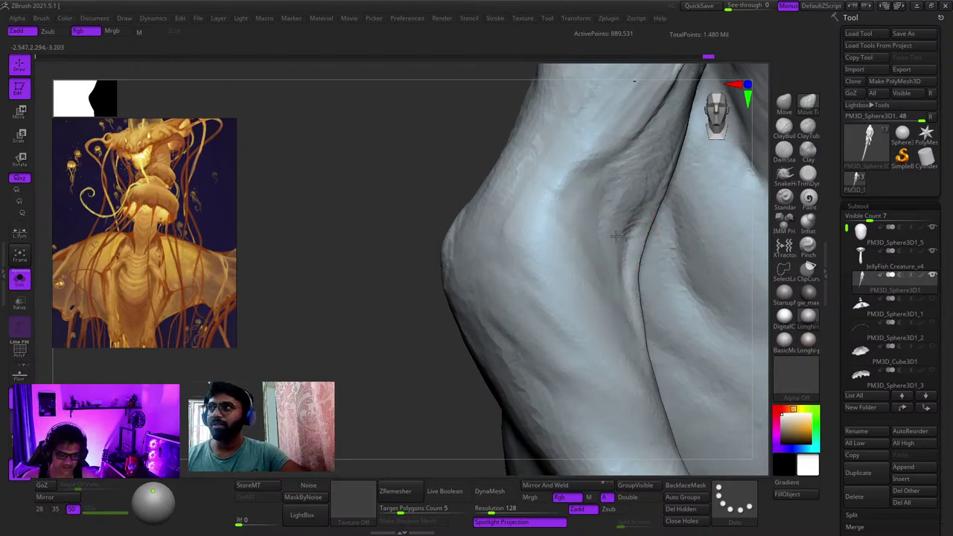
right_click_drag(615, 236, 543, 261, "ctrl")
right_click_drag(704, 257, 534, 296, "alt")
right_click_drag(581, 307, 588, 306)
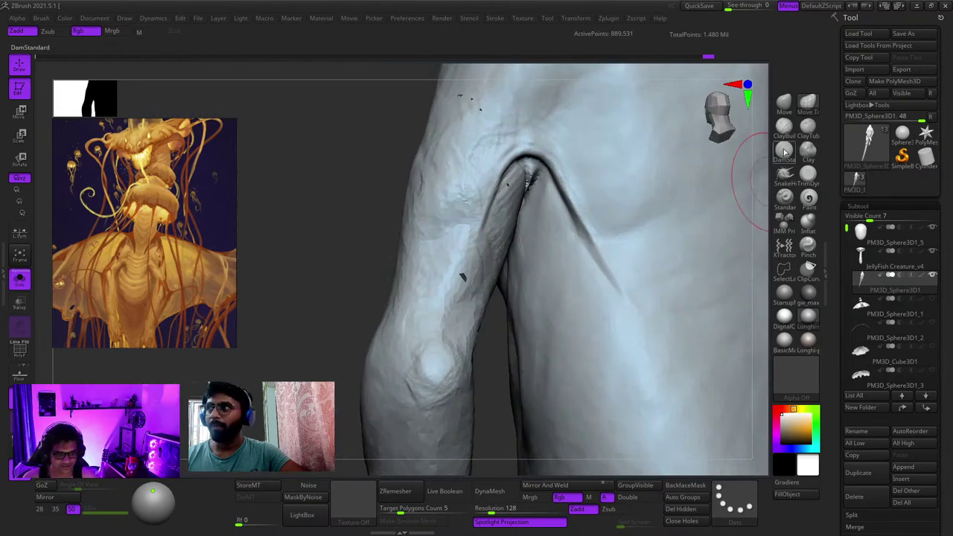
Step: Carve a deeper crease around the armpit with the DamStandard brush
left_click(784, 153)
right_click_drag(580, 258, 600, 270, "ctrl")
right_click_drag(539, 194, 572, 254, "alt")
right_click_drag(572, 254, 567, 259)
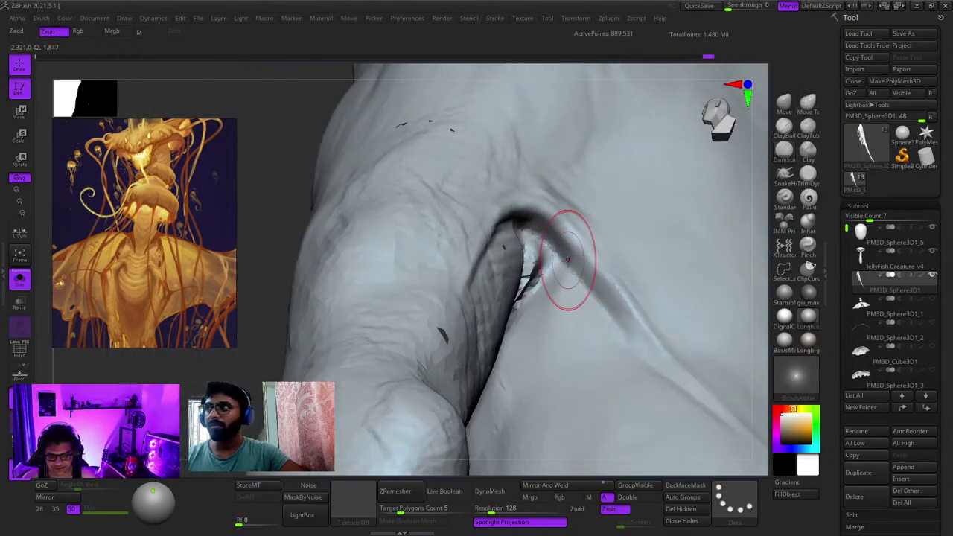
right_click_drag(651, 365, 555, 224)
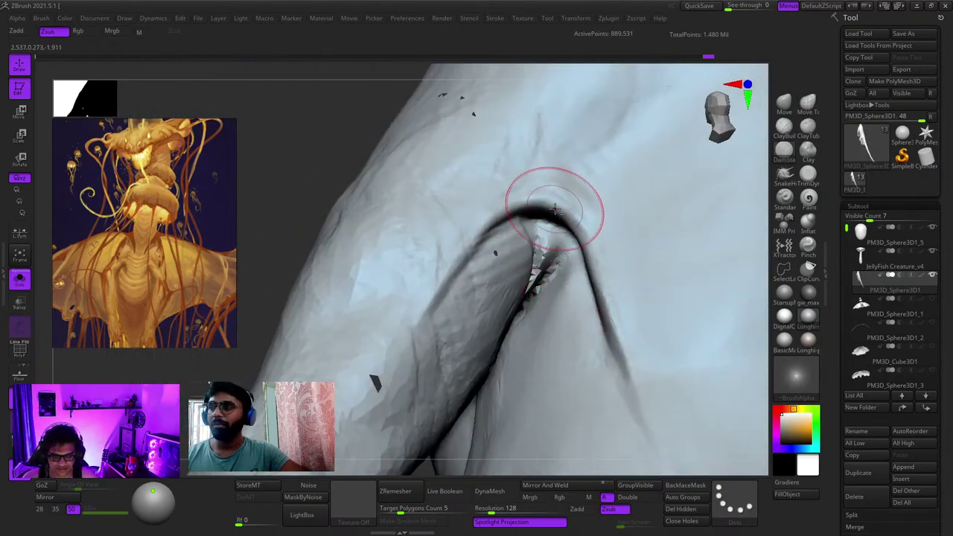
left_click_drag(553, 206, 607, 305)
Step: Extend the armpit crease down the side of the torso and smooth its lower end
right_click_drag(607, 305, 574, 232)
right_click_drag(638, 327, 636, 233)
left_click_drag(632, 223, 681, 383)
mouse_move(670, 320)
right_mouse_down()
mouse_move(647, 231)
mouse_move(658, 308)
mouse_move(679, 321)
right_mouse_up()
left_click_drag(670, 319, 724, 401, "shift")
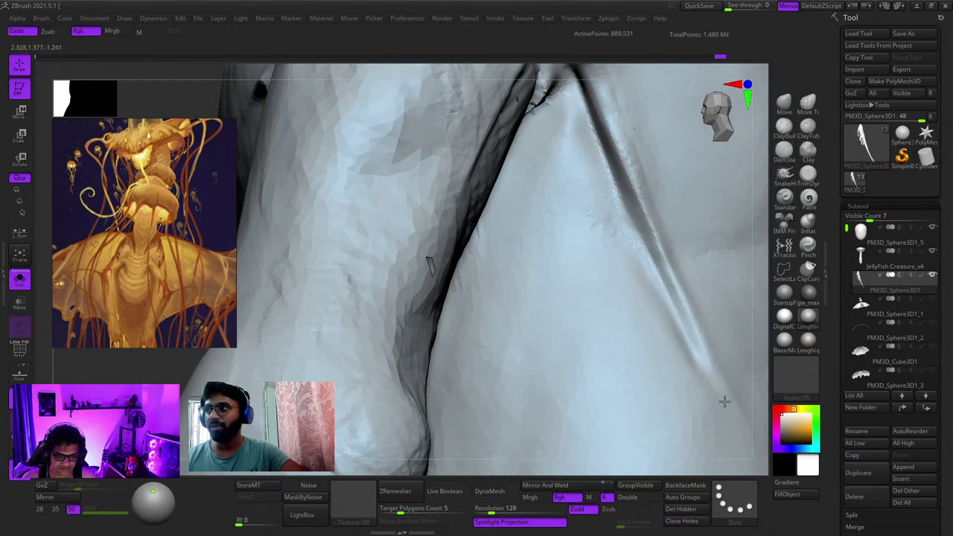
Step: Carve the groove running from the edge of the deltoid down to the armpit
mouse_move(637, 214)
right_mouse_down("ctrl")
mouse_move(574, 201)
mouse_move(633, 283)
mouse_move(595, 257)
mouse_move(661, 265)
mouse_move(652, 223)
mouse_move(669, 372)
mouse_move(646, 279)
mouse_move(606, 219)
mouse_move(640, 260)
mouse_move(585, 208)
right_mouse_up("ctrl")
key("shift+f")
key("shift+f")
right_click(606, 219)
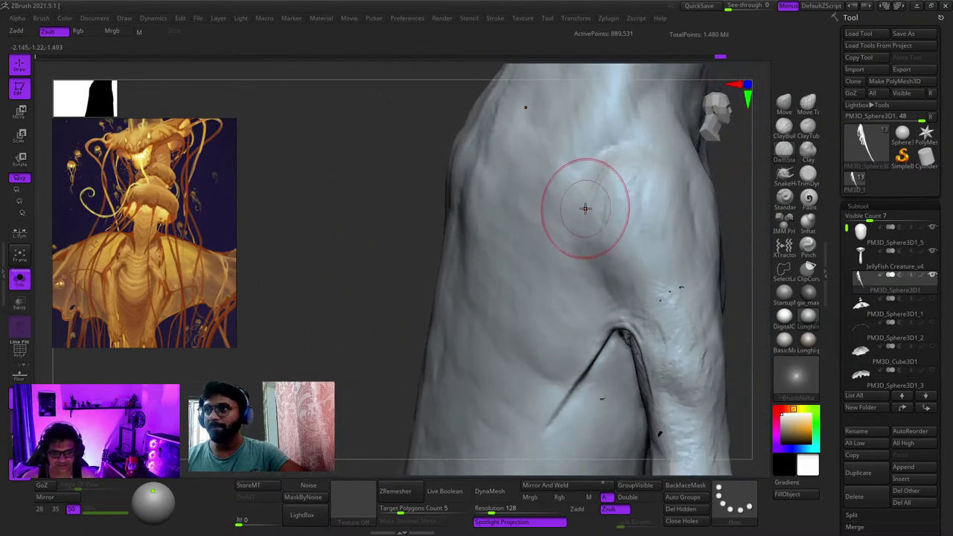
right_click(584, 208)
left_click_drag(597, 164, 602, 242)
mouse_move(625, 333)
right_mouse_down()
mouse_move(598, 234)
mouse_move(591, 244)
mouse_move(663, 253)
mouse_move(606, 281)
mouse_move(640, 327)
mouse_move(599, 245)
right_mouse_up()
left_click_drag(569, 177, 643, 285)
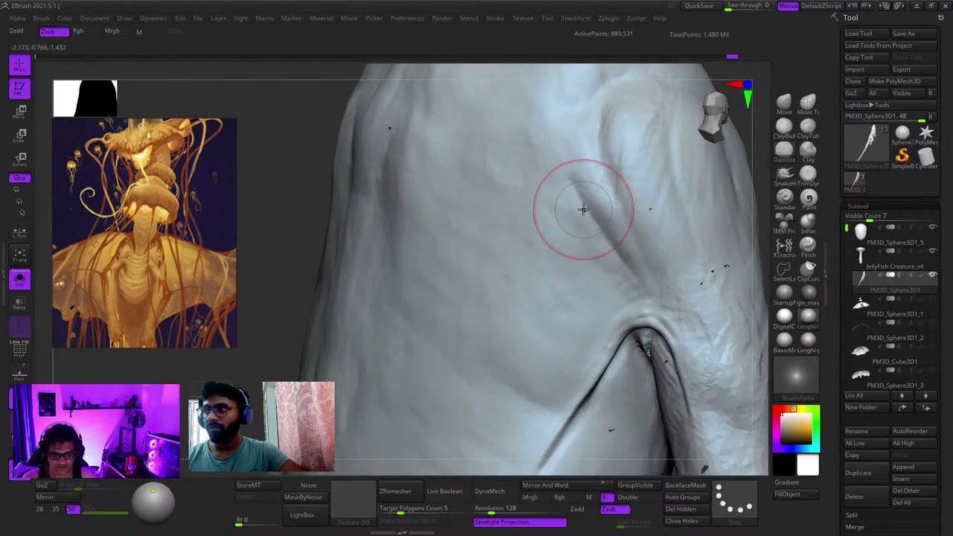
Step: Carve skin folds fanning out from the armpit across the side of the torso
mouse_move(622, 264)
right_mouse_down("ctrl")
mouse_move(610, 270)
mouse_move(568, 245)
mouse_move(603, 335)
mouse_move(567, 354)
mouse_move(629, 253)
mouse_move(662, 253)
right_mouse_up("ctrl")
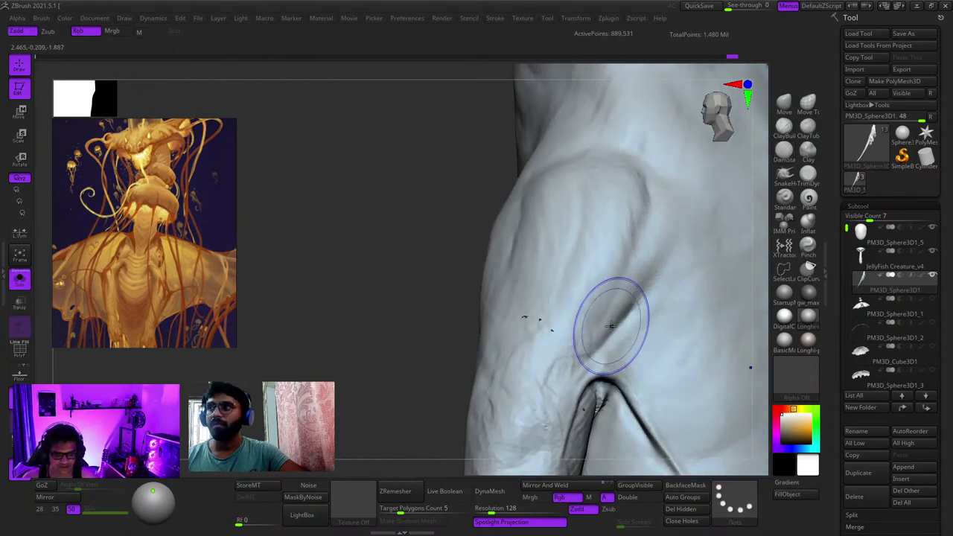
mouse_move(601, 291)
right_mouse_down()
mouse_move(553, 335)
mouse_move(558, 265)
mouse_move(605, 260)
mouse_move(618, 297)
right_mouse_up()
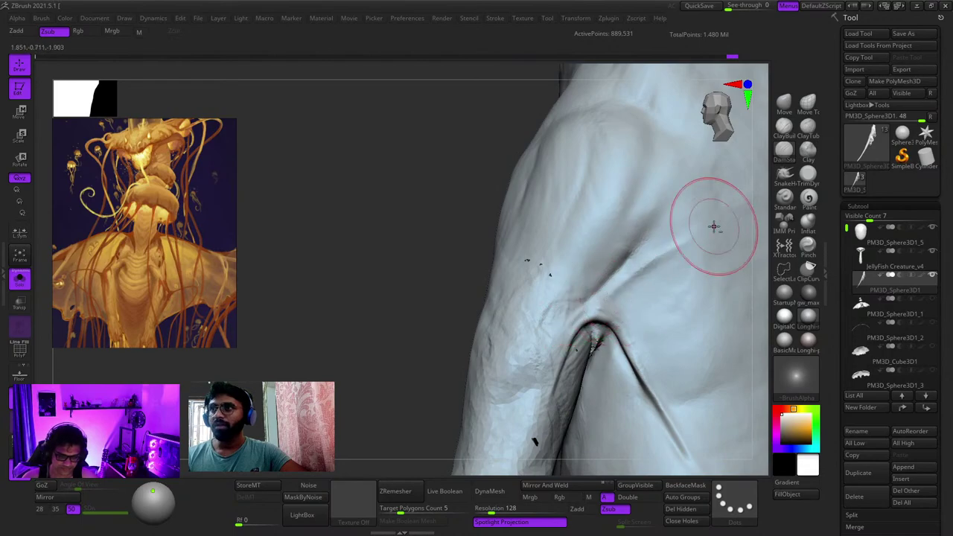
mouse_move(616, 311)
left_mouse_down()
mouse_move(683, 305)
mouse_move(677, 261)
left_mouse_up()
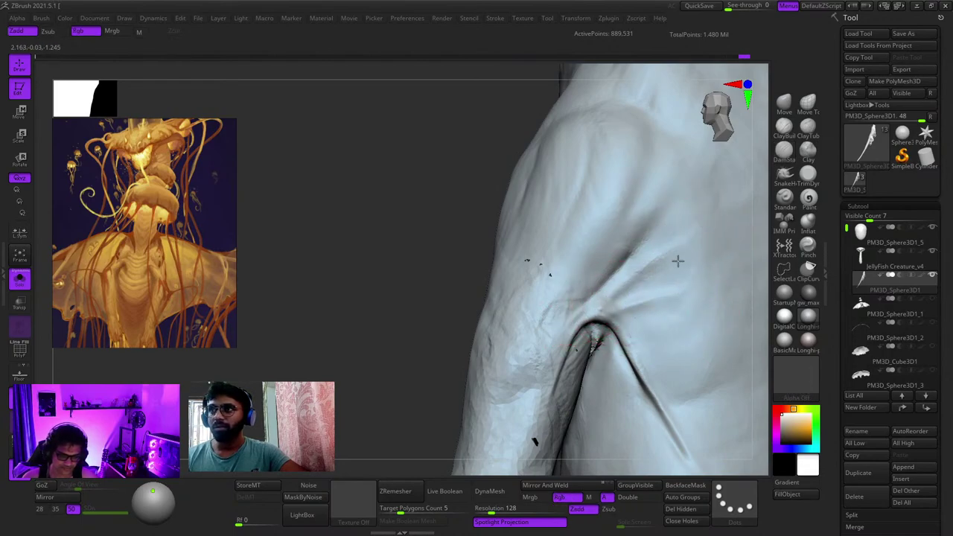
mouse_move(541, 365)
right_mouse_down("ctrl")
mouse_move(552, 295)
mouse_move(555, 318)
mouse_move(612, 306)
mouse_move(598, 209)
right_mouse_up("ctrl")
left_click_drag(613, 235, 688, 323)
mouse_move(647, 296)
right_mouse_down("ctrl")
mouse_move(556, 240)
mouse_move(618, 225)
mouse_move(627, 196)
mouse_move(615, 227)
mouse_move(629, 222)
right_mouse_up("ctrl")
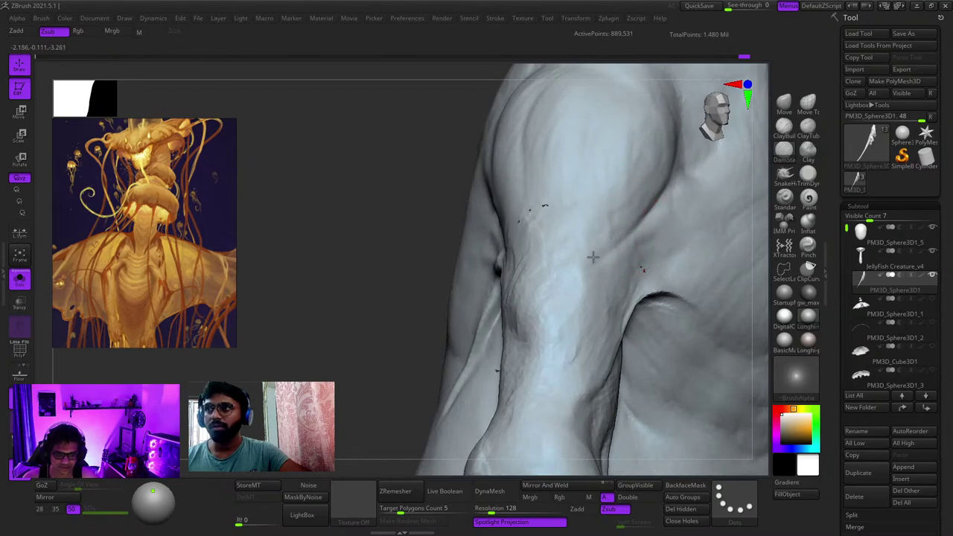
Step: Carve muscle-fibre grooves down the deltoid into the upper arm and smooth them where they fade out
left_click_drag(593, 257, 560, 254)
mouse_move(559, 254)
right_mouse_down()
mouse_move(579, 266)
mouse_move(563, 228)
mouse_move(529, 195)
right_mouse_up()
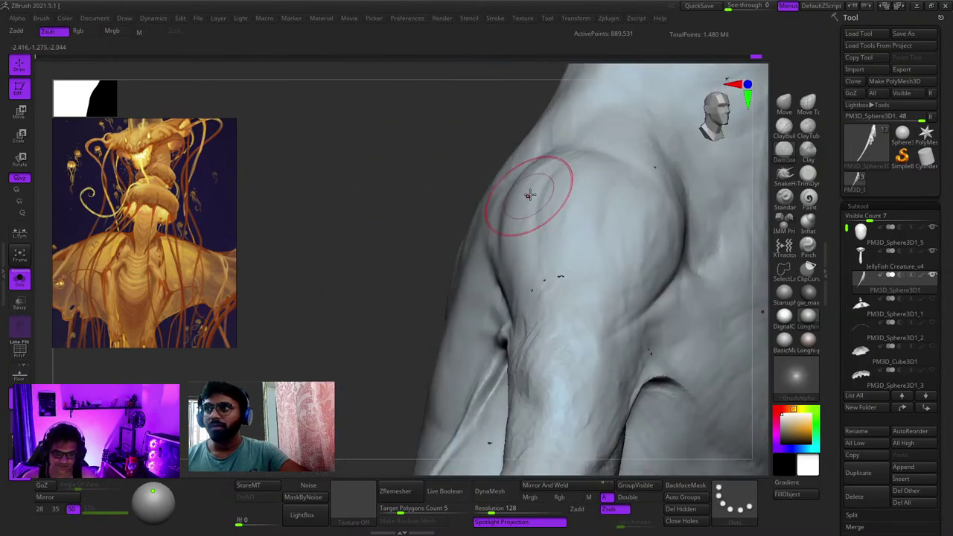
right_click_drag(563, 159, 580, 167)
left_click_drag(573, 144, 567, 294)
left_click_drag(555, 174, 572, 312)
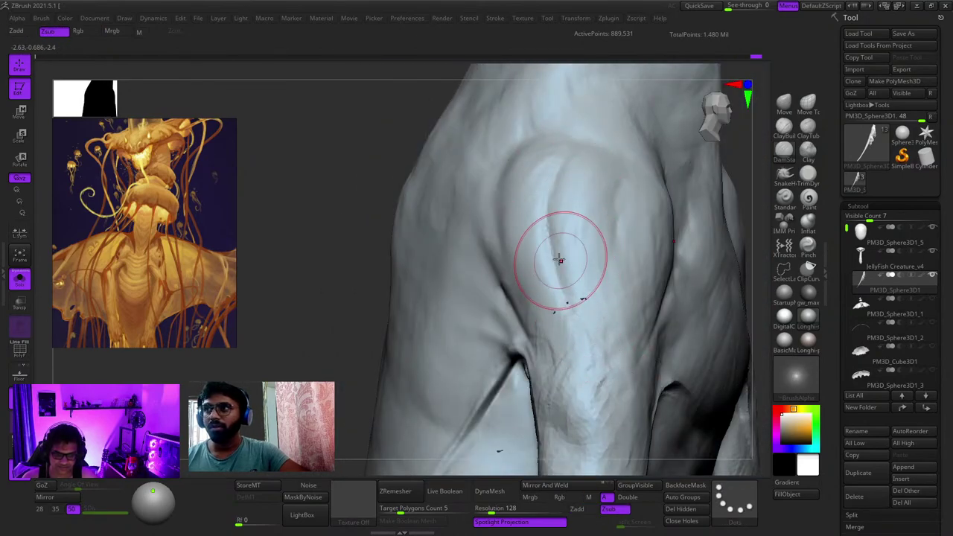
mouse_move(559, 259)
right_mouse_down()
mouse_move(568, 315)
mouse_move(652, 229)
right_mouse_up()
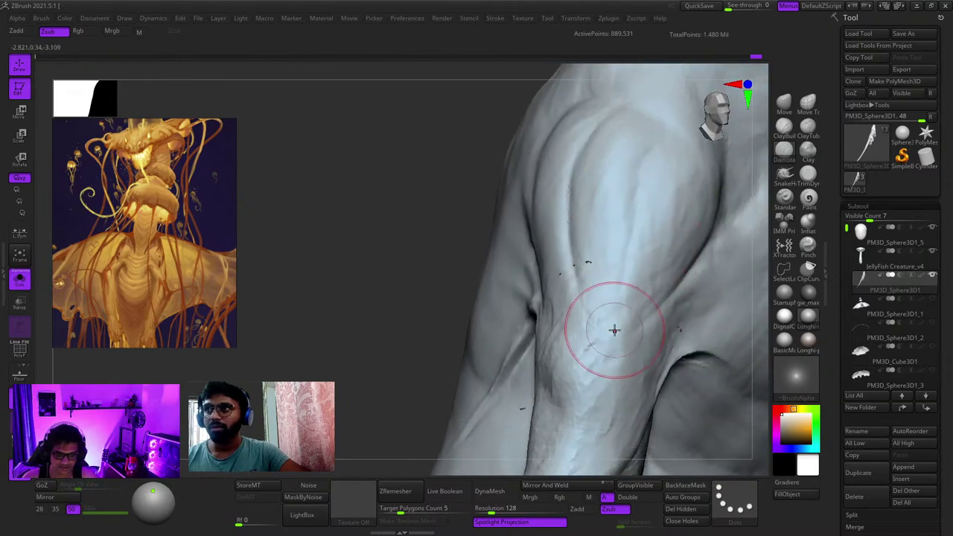
mouse_move(597, 379)
right_mouse_down()
mouse_move(543, 305)
mouse_move(603, 322)
right_mouse_up()
mouse_move(603, 321)
left_mouse_down("shift")
mouse_move(591, 330)
mouse_move(583, 320)
left_mouse_up("shift")
Step: Build up clay around the knee of the hind leg with the ClayBuildup brush
mouse_move(576, 320)
right_mouse_down("ctrl")
mouse_move(576, 361)
mouse_move(525, 293)
right_mouse_up("ctrl")
right_click_drag(545, 201, 544, 253, "ctrl")
key("f")
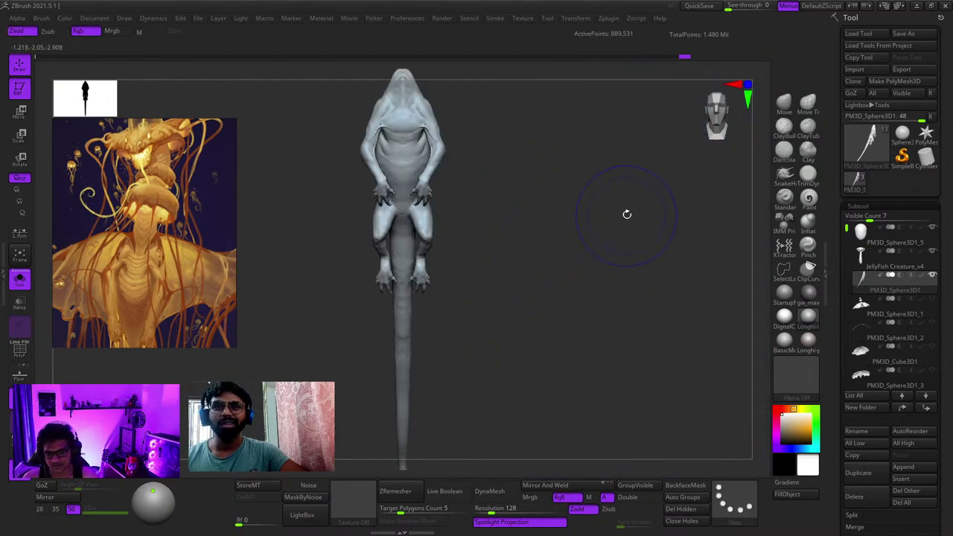
mouse_move(625, 212)
right_mouse_down()
mouse_move(478, 207)
mouse_move(468, 231)
mouse_move(568, 319)
mouse_move(646, 316)
right_mouse_up()
mouse_move(646, 316)
right_mouse_down("ctrl")
mouse_move(636, 351)
mouse_move(591, 311)
mouse_move(593, 235)
mouse_move(588, 249)
right_mouse_up("ctrl")
left_click(785, 128)
right_click_drag(588, 249, 582, 290, "ctrl")
left_click_drag(566, 257, 585, 220)
right_click_drag(583, 231, 579, 195, "ctrl")
mouse_move(579, 195)
right_mouse_down()
mouse_move(559, 223)
mouse_move(575, 242)
mouse_move(525, 262)
mouse_move(613, 253)
mouse_move(618, 232)
right_mouse_up()
mouse_move(618, 232)
right_mouse_down("ctrl")
mouse_move(613, 248)
mouse_move(632, 296)
right_mouse_up("ctrl")
key("shift+f")
key("shift+f")
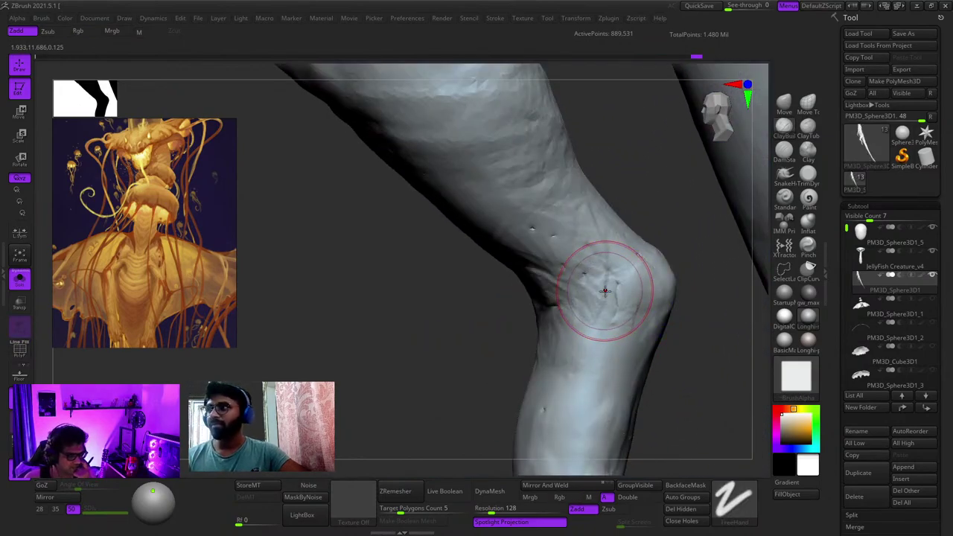
Step: Build up strands of clay across the upper front of the thigh below the hip
key("f")
key("shift+f")
key("shift+f")
right_click_drag(605, 291, 540, 285, "ctrl")
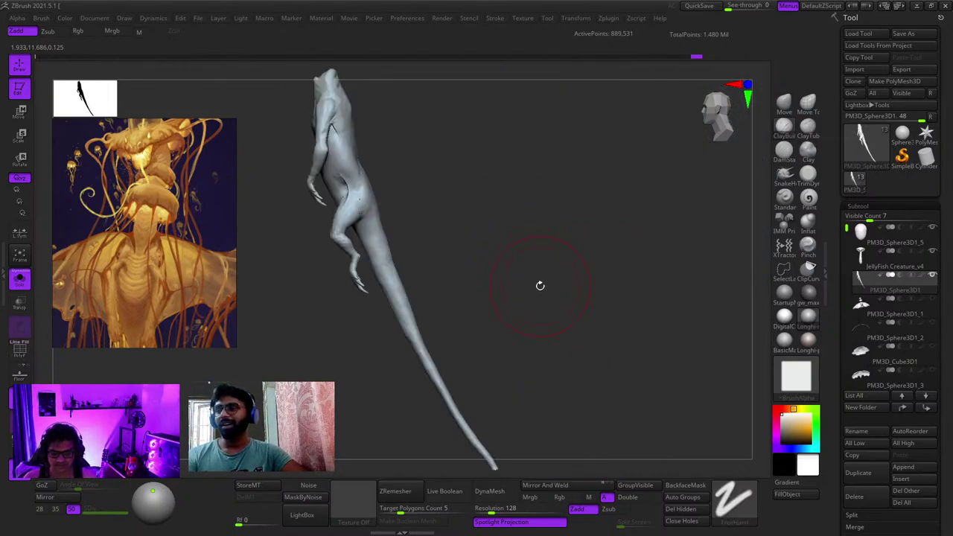
right_click_drag(514, 250, 534, 261, "shift")
right_click_drag(535, 261, 542, 364, "ctrl")
mouse_move(542, 364)
right_mouse_down()
mouse_move(544, 379)
mouse_move(555, 216)
mouse_move(630, 287)
right_mouse_up()
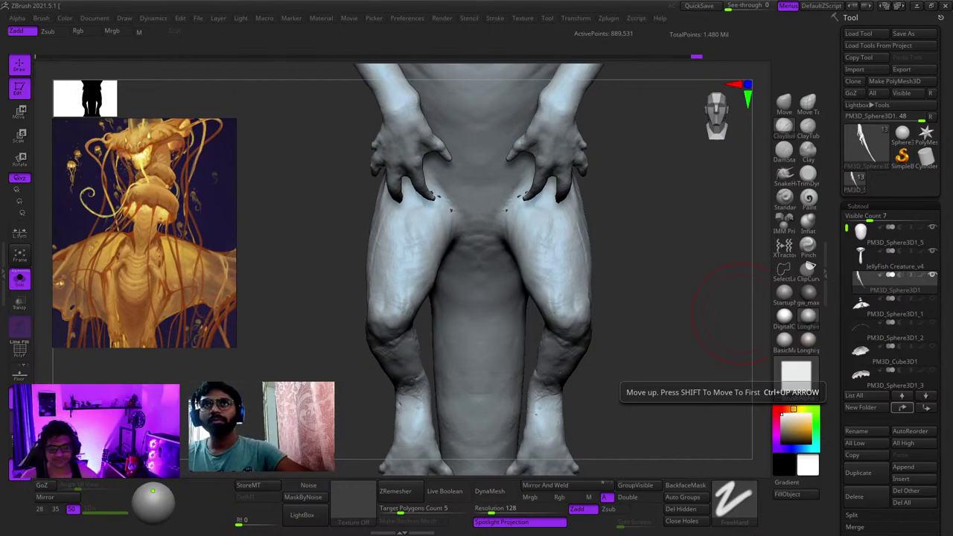
mouse_move(539, 200)
right_mouse_down()
mouse_move(442, 206)
mouse_move(472, 219)
mouse_move(458, 195)
mouse_move(484, 236)
mouse_move(516, 243)
right_mouse_up()
mouse_move(517, 242)
right_mouse_down("ctrl")
mouse_move(521, 291)
mouse_move(529, 226)
mouse_move(553, 241)
mouse_move(547, 282)
mouse_move(520, 256)
mouse_move(503, 202)
right_mouse_up("ctrl")
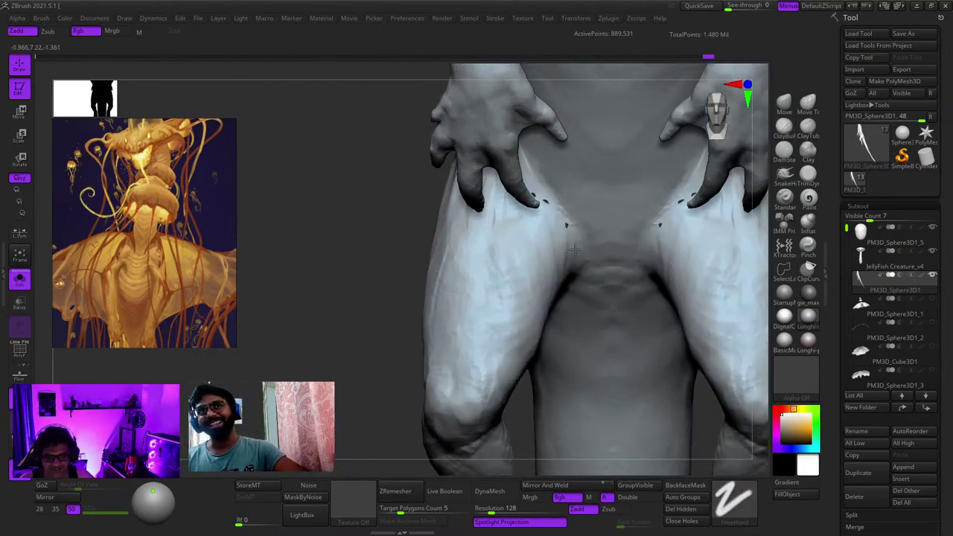
right_click_drag(521, 192, 530, 182)
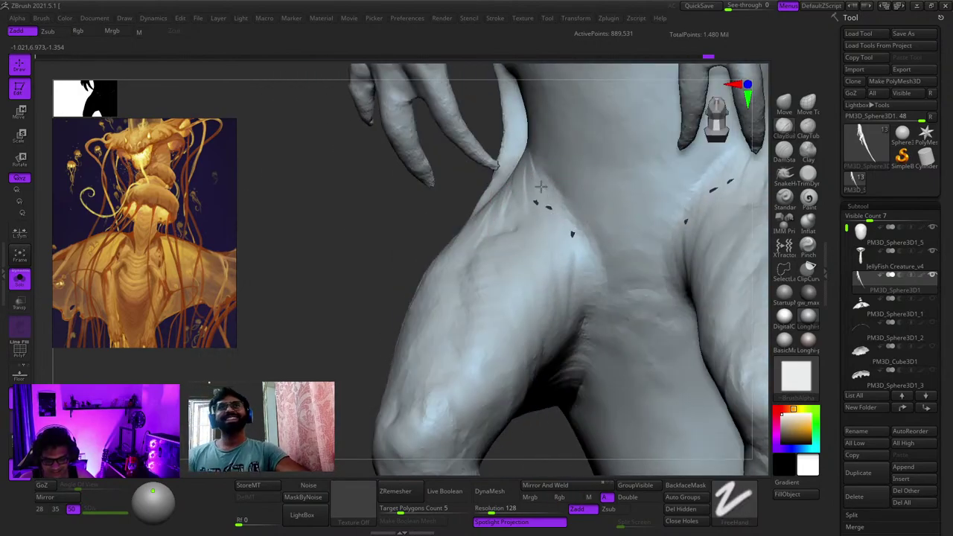
mouse_move(541, 187)
left_mouse_down()
mouse_move(560, 228)
mouse_move(540, 257)
left_mouse_up()
right_click_drag(541, 257, 524, 280)
left_click_drag(512, 207, 537, 242)
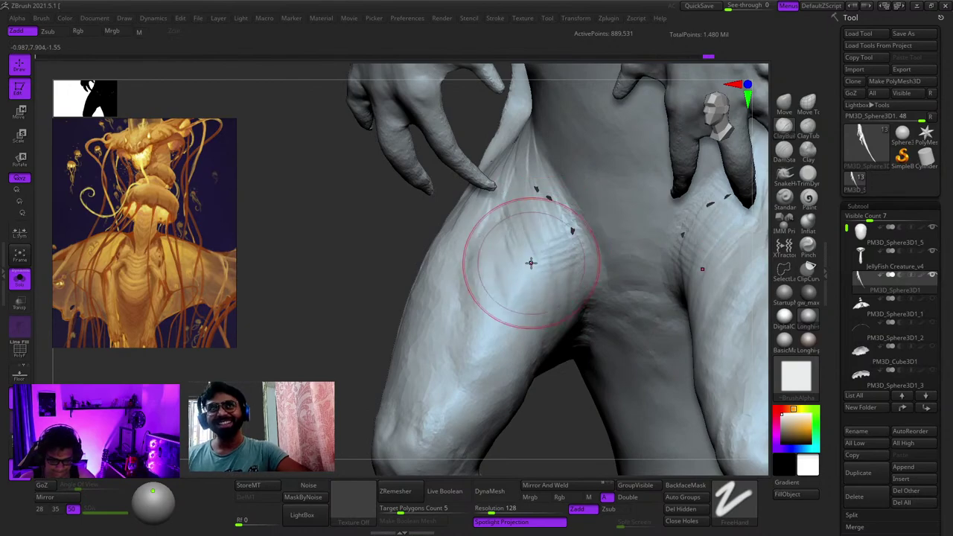
Step: Build up the inner thigh muscle with clay strokes running toward the groin
mouse_move(531, 263)
right_mouse_down()
mouse_move(544, 232)
mouse_move(545, 243)
right_mouse_up()
left_click_drag(546, 243, 529, 257)
mouse_move(529, 258)
right_mouse_down()
mouse_move(538, 226)
mouse_move(524, 244)
mouse_move(582, 281)
mouse_move(549, 224)
mouse_move(535, 240)
mouse_move(540, 278)
mouse_move(540, 184)
mouse_move(537, 206)
right_mouse_up()
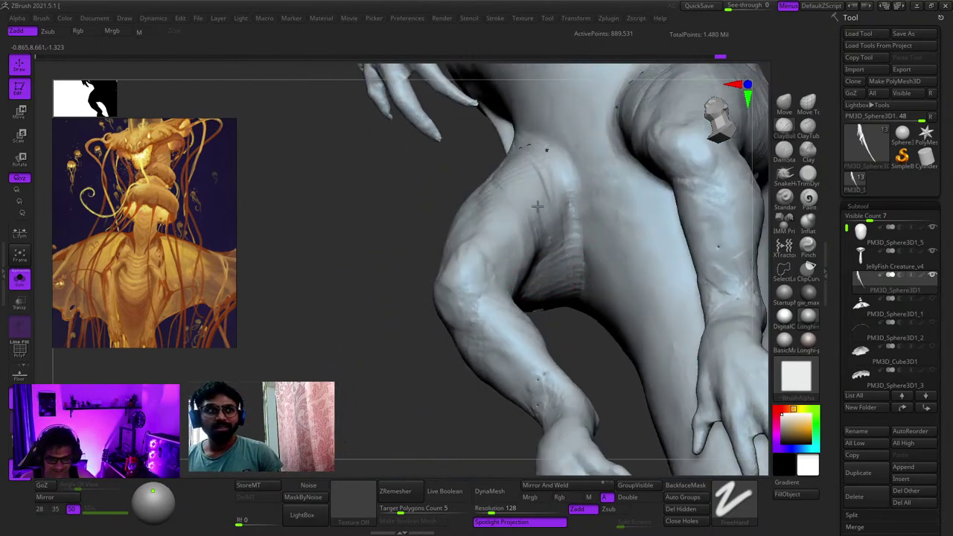
right_click_drag(577, 237, 561, 209)
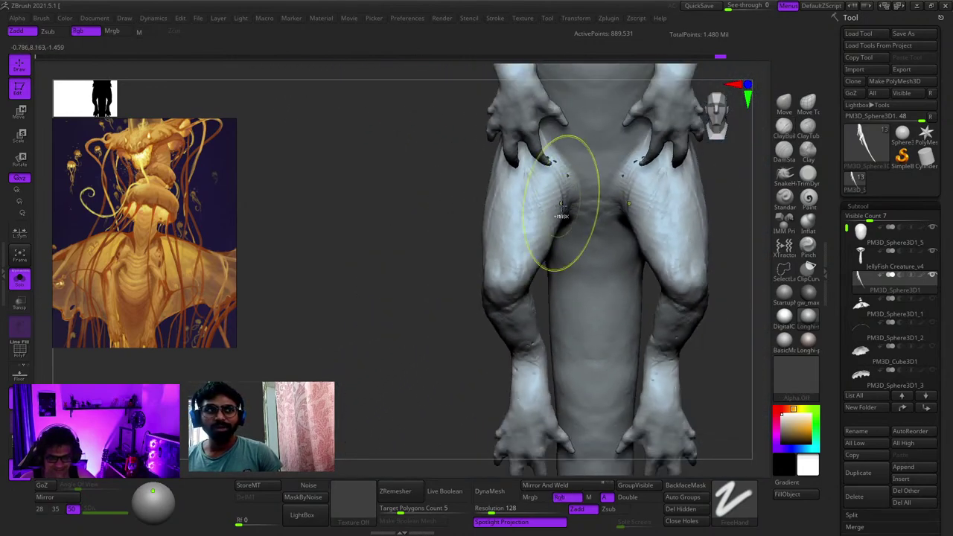
Step: Build up the muscle volume along the outer thigh down to the side of the knee
right_click_drag(529, 320, 514, 279)
right_click_drag(513, 279, 543, 238)
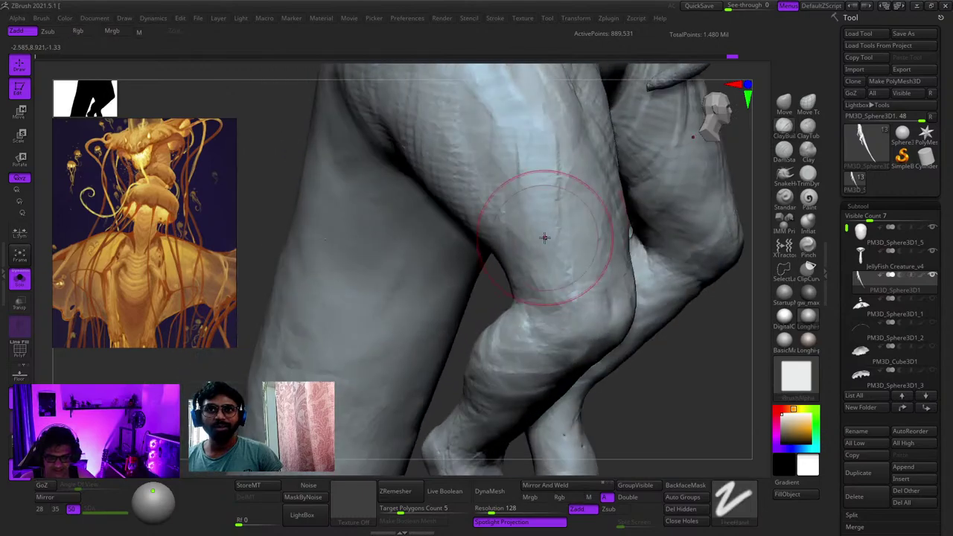
mouse_move(571, 280)
right_mouse_down()
mouse_move(584, 307)
mouse_move(579, 276)
right_mouse_up()
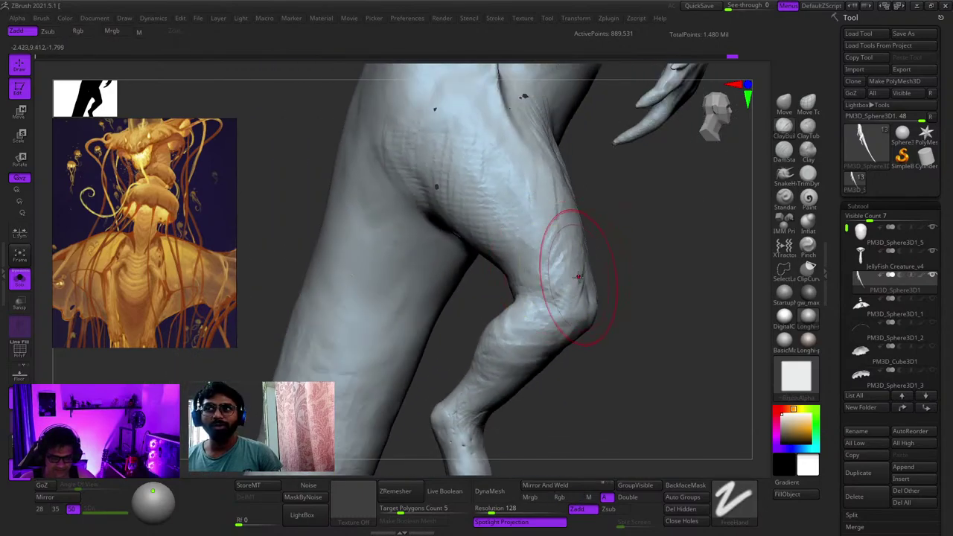
right_click_drag(559, 234, 588, 199)
right_click_drag(588, 199, 592, 231, "ctrl")
right_click(591, 231)
Step: Build up clay on the lower leg from below the knee along the shin
right_click_drag(558, 323, 530, 313)
right_click_drag(530, 313, 588, 212, "ctrl")
mouse_move(588, 212)
right_mouse_down("ctrl")
mouse_move(576, 259)
mouse_move(578, 210)
mouse_move(549, 211)
mouse_move(629, 213)
mouse_move(570, 242)
mouse_move(576, 200)
mouse_move(597, 207)
right_mouse_up("ctrl")
right_click(549, 211)
right_click(585, 231)
right_click_drag(595, 335, 647, 208, "alt")
right_click_drag(472, 212, 500, 292, "ctrl")
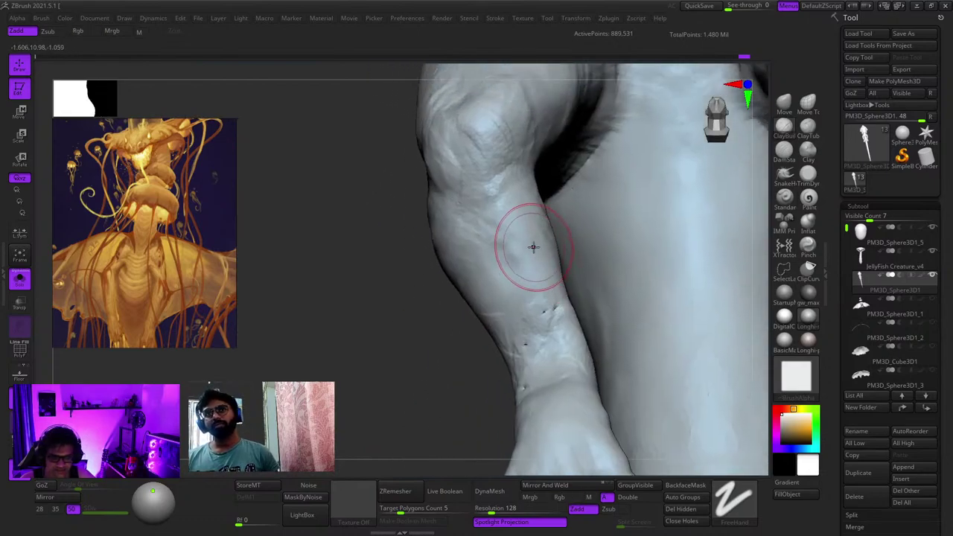
mouse_move(532, 246)
right_mouse_down()
mouse_move(559, 213)
mouse_move(524, 196)
right_mouse_up()
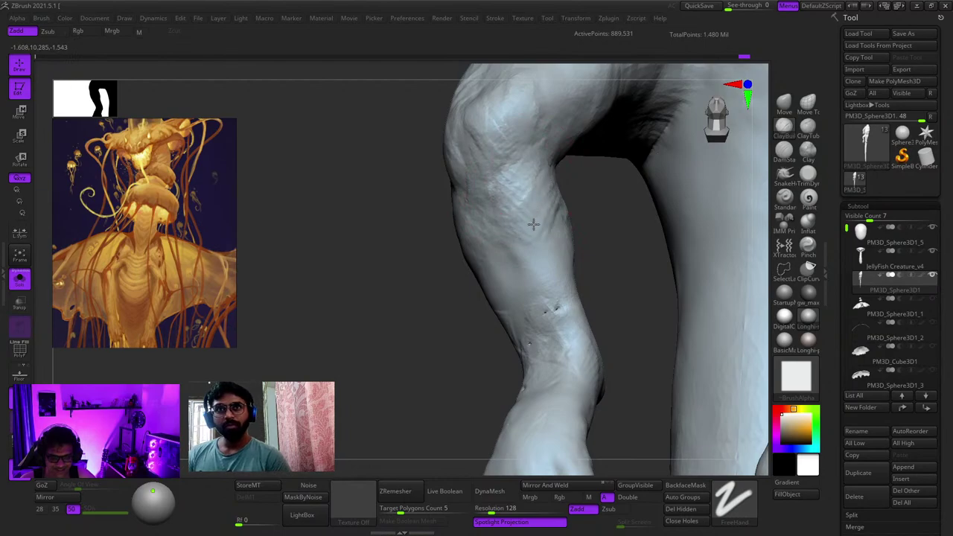
Step: Build up the calf muscle on the back of the lower leg toward the heel
mouse_move(571, 223)
right_mouse_down()
mouse_move(553, 273)
mouse_move(493, 294)
mouse_move(491, 223)
mouse_move(465, 275)
mouse_move(501, 222)
mouse_move(484, 238)
right_mouse_up()
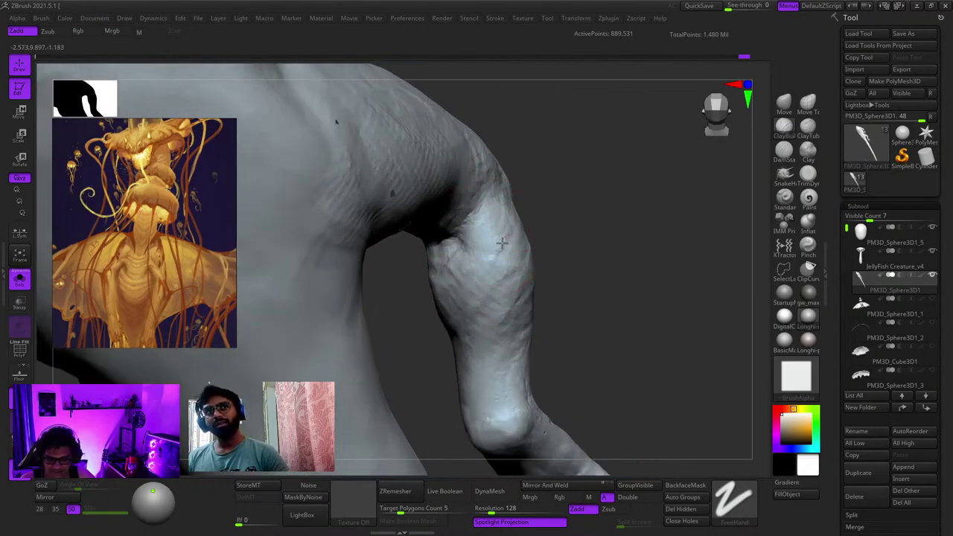
right_click_drag(486, 357, 518, 260)
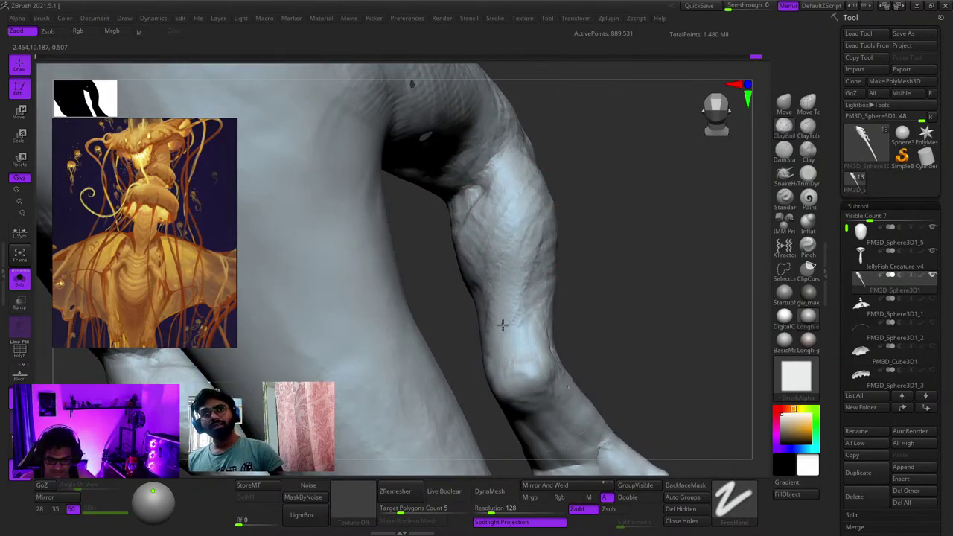
right_click_drag(502, 326, 557, 226)
right_click(515, 302)
Step: Turn off solo mode to show the whole creature and make the JellyFish Creature_v4 head the active subtool
key("f")
key("f")
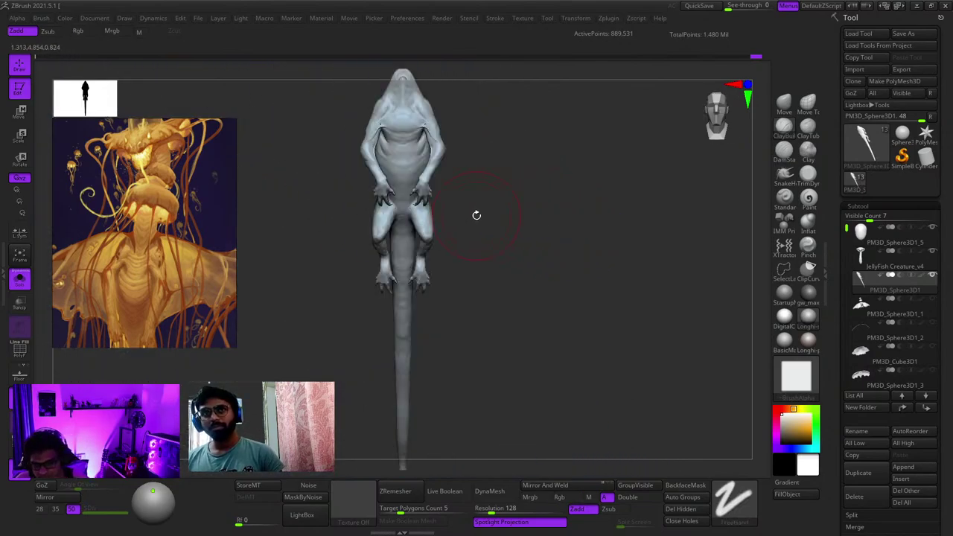
key("f")
left_click(19, 279)
right_click_drag(470, 243, 544, 268)
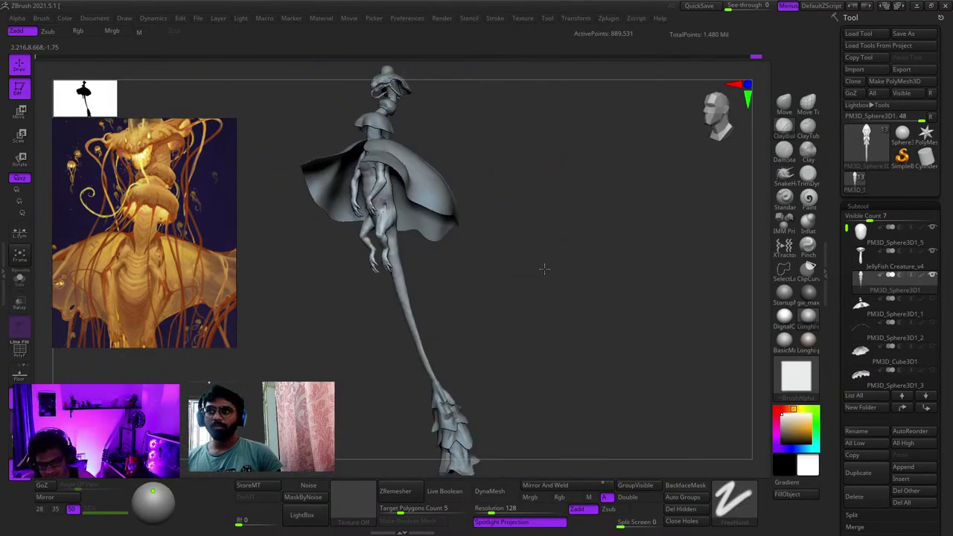
right_click_drag(465, 266, 559, 350, "alt")
right_click_drag(483, 142, 536, 406, "alt")
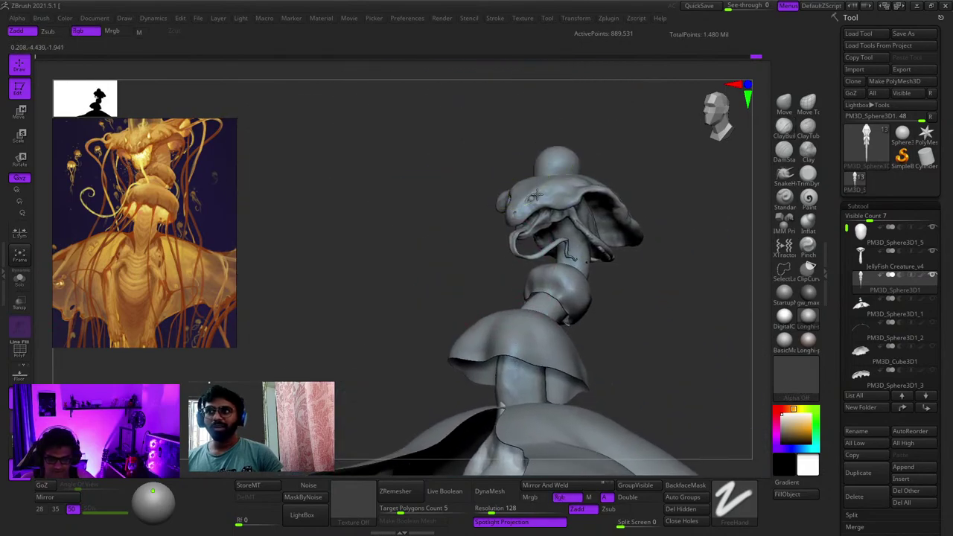
right_click_drag(537, 195, 532, 361, "ctrl")
left_click(568, 206, "alt")
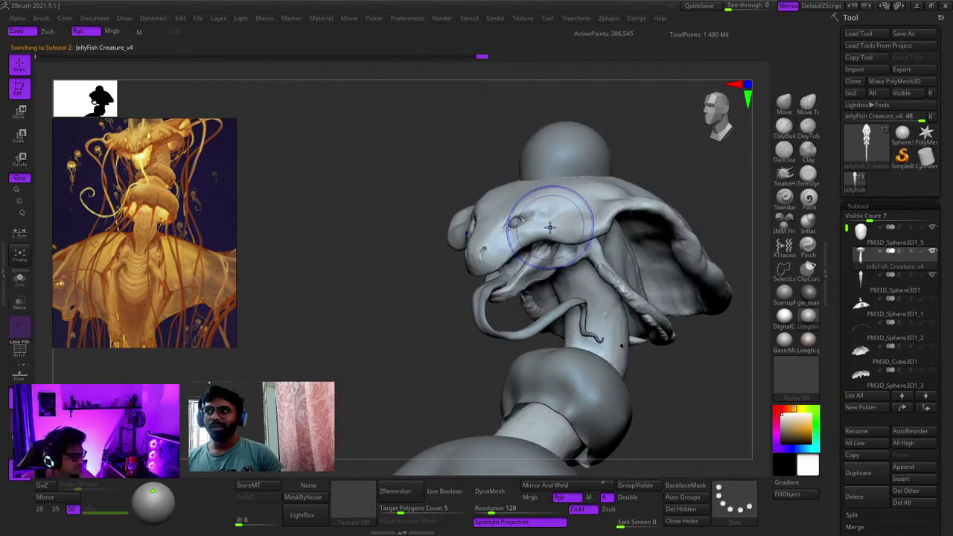
Step: Enlarge the brush and build up clay on the creature's brow just above and behind the corner of the eye
right_click(548, 226, "ctrl")
right_click(547, 227, "ctrl")
right_click(525, 223, "ctrl")
right_click_drag(523, 223, 692, 406, "shift")
right_click_drag(493, 149, 477, 335, "ctrl")
key("space")
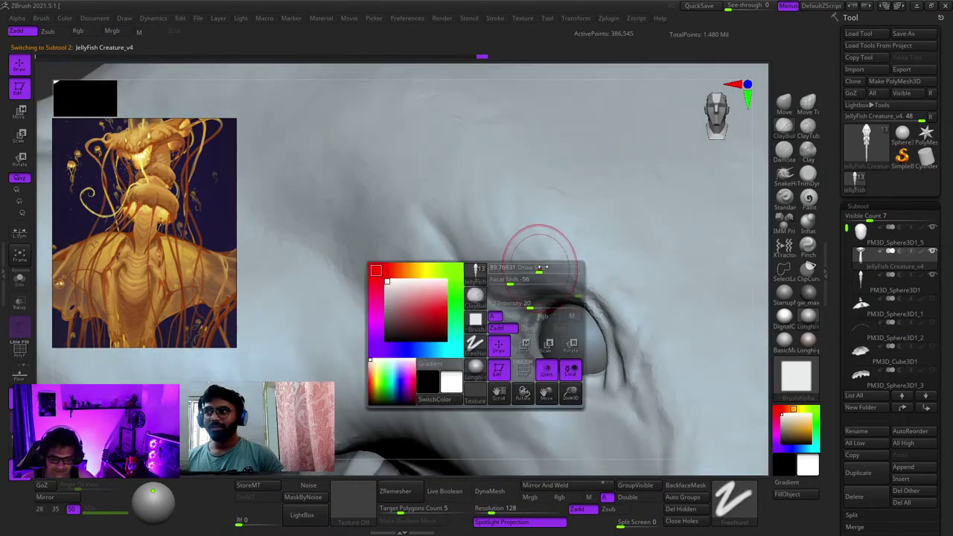
left_click_drag(543, 266, 554, 266)
mouse_move(555, 267)
right_mouse_down()
mouse_move(544, 281)
mouse_move(526, 278)
mouse_move(491, 223)
mouse_move(507, 250)
mouse_move(531, 231)
mouse_move(527, 243)
right_mouse_up()
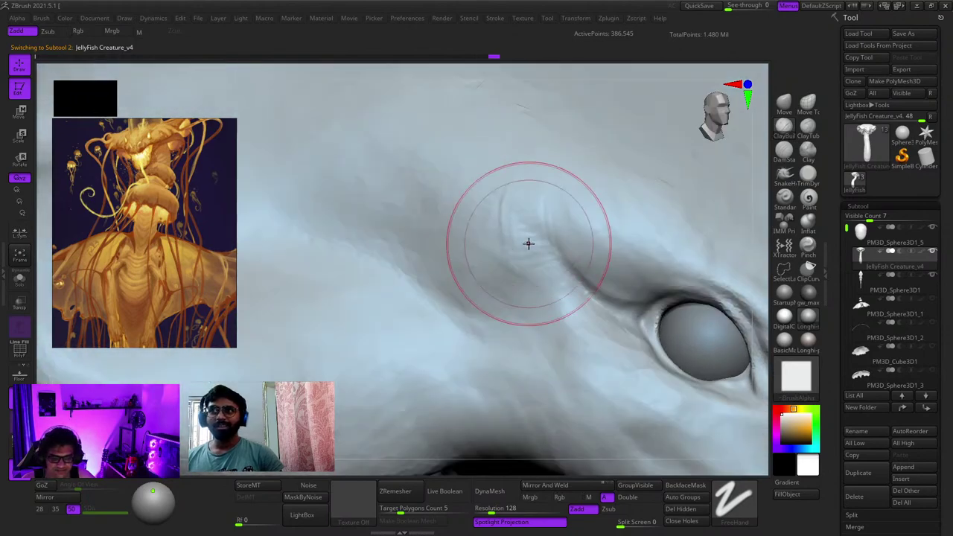
right_click_drag(558, 273, 552, 223)
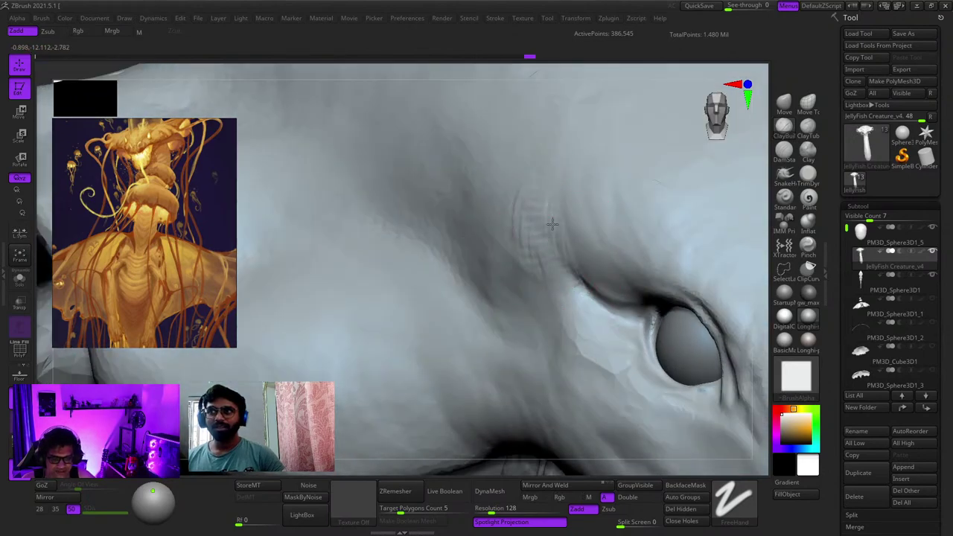
right_click_drag(573, 274, 596, 247)
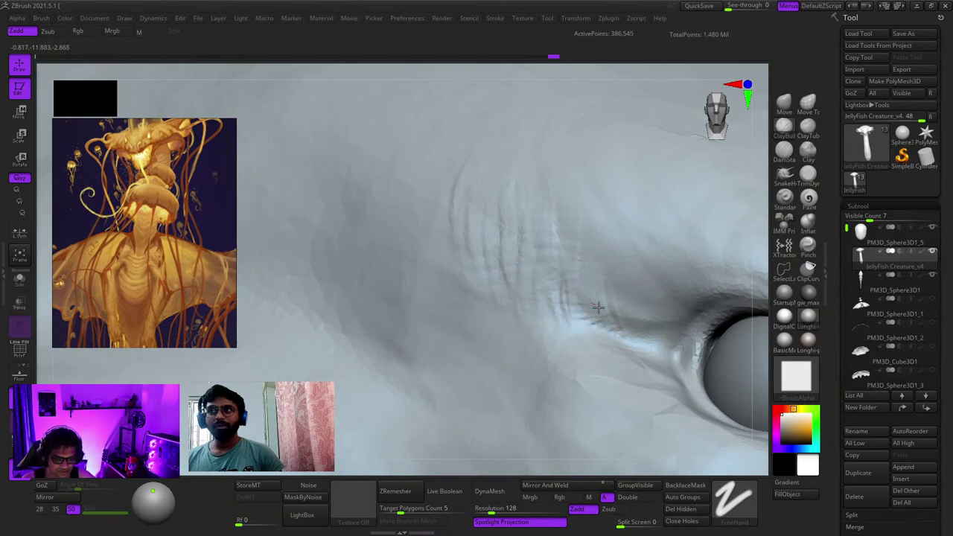
mouse_move(598, 307)
right_mouse_down()
mouse_move(573, 259)
mouse_move(586, 217)
mouse_move(563, 228)
mouse_move(573, 223)
right_mouse_up()
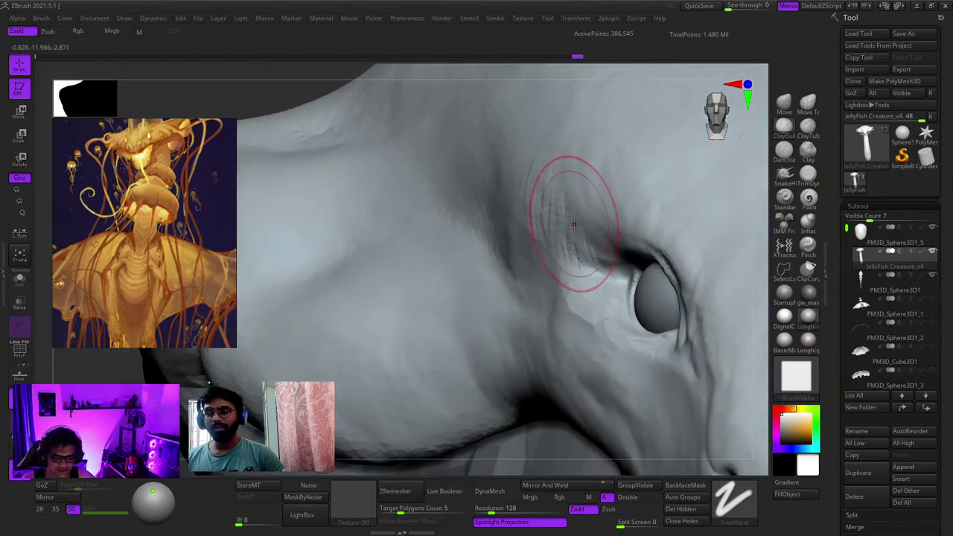
Step: Sculpt the fold running from the temple down into the corner of the eye with clay strokes
left_click_drag(556, 235, 534, 211)
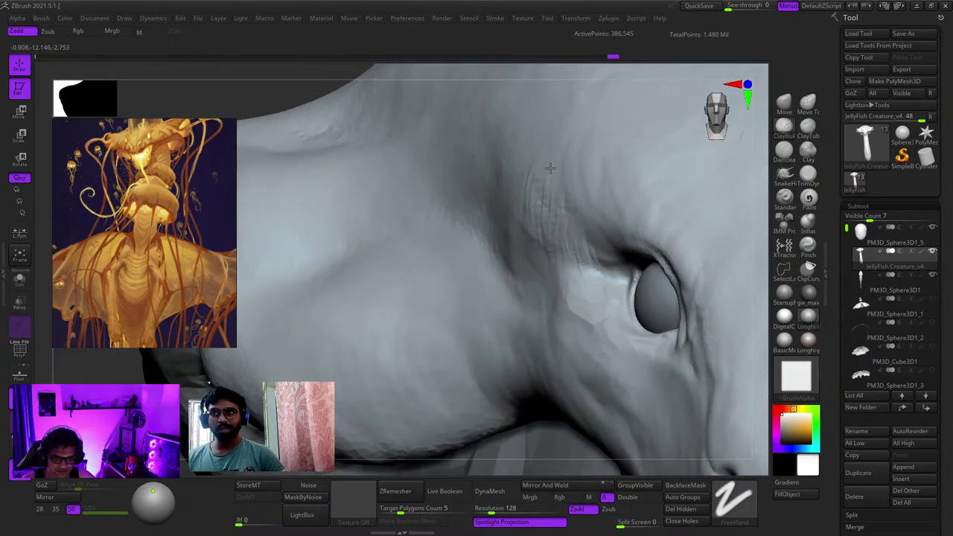
left_click_drag(550, 169, 576, 219)
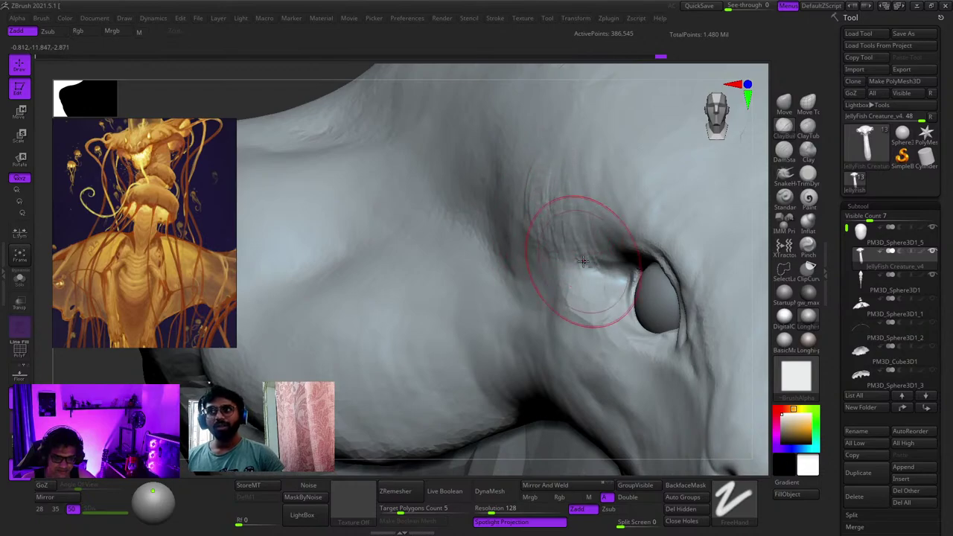
right_click_drag(582, 260, 546, 249)
left_click_drag(568, 265, 593, 267)
mouse_move(593, 267)
right_mouse_down()
mouse_move(573, 230)
mouse_move(596, 255)
right_mouse_up()
mouse_move(590, 240)
left_mouse_down()
mouse_move(569, 268)
mouse_move(540, 280)
left_mouse_up()
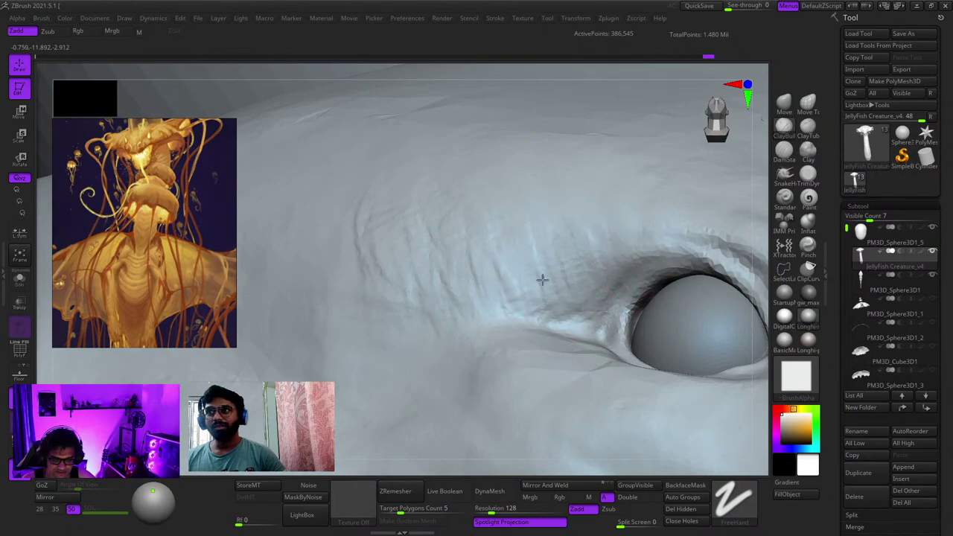
Step: Shape the brow ridge over the upper eyelid and blend it back into the temple
mouse_move(540, 281)
right_mouse_down()
mouse_move(597, 263)
mouse_move(573, 216)
right_mouse_up()
left_click_drag(573, 216, 622, 218)
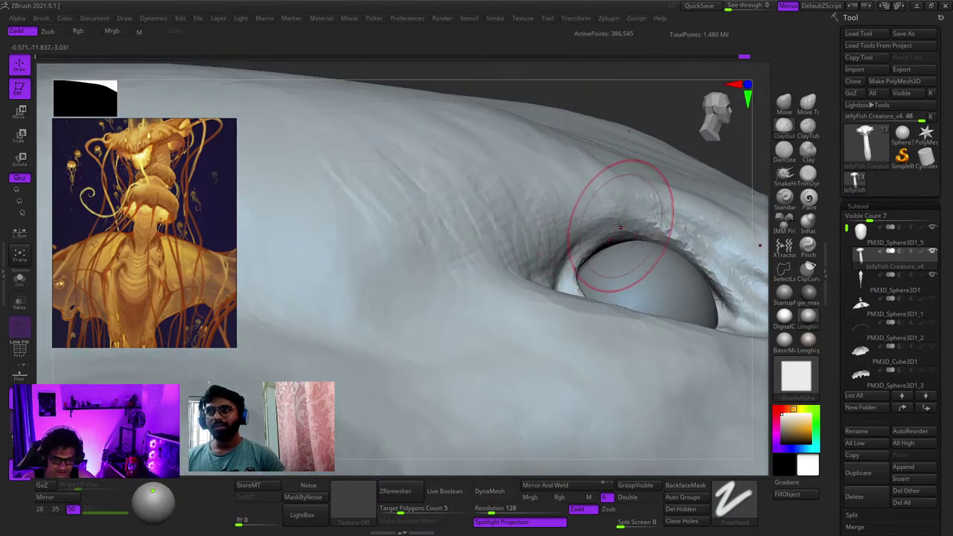
right_click_drag(623, 218, 579, 239)
left_click_drag(577, 238, 580, 289)
mouse_move(580, 288)
right_mouse_down("ctrl")
mouse_move(538, 209)
mouse_move(521, 221)
mouse_move(567, 176)
mouse_move(551, 234)
right_mouse_up("ctrl")
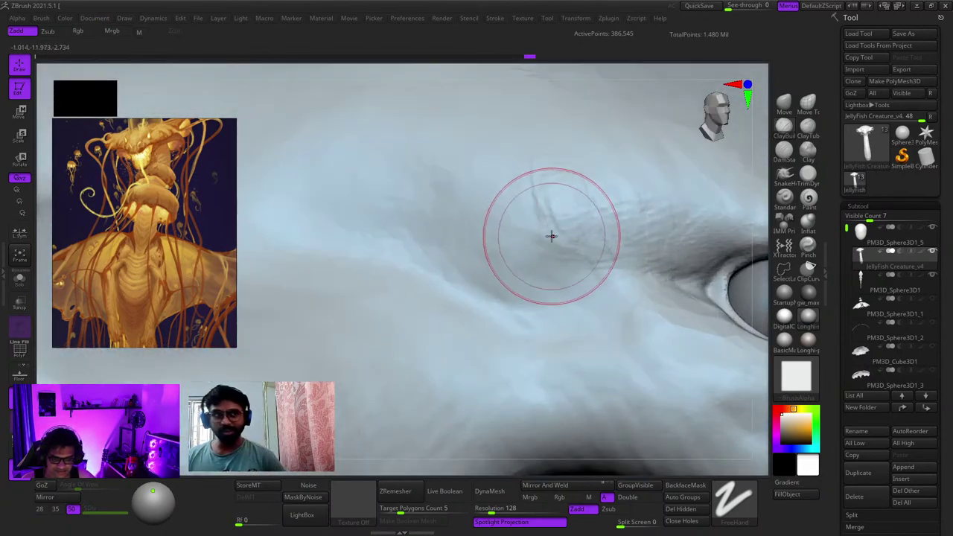
mouse_move(566, 260)
left_mouse_down()
mouse_move(555, 228)
mouse_move(563, 250)
mouse_move(536, 295)
mouse_move(509, 247)
left_mouse_up()
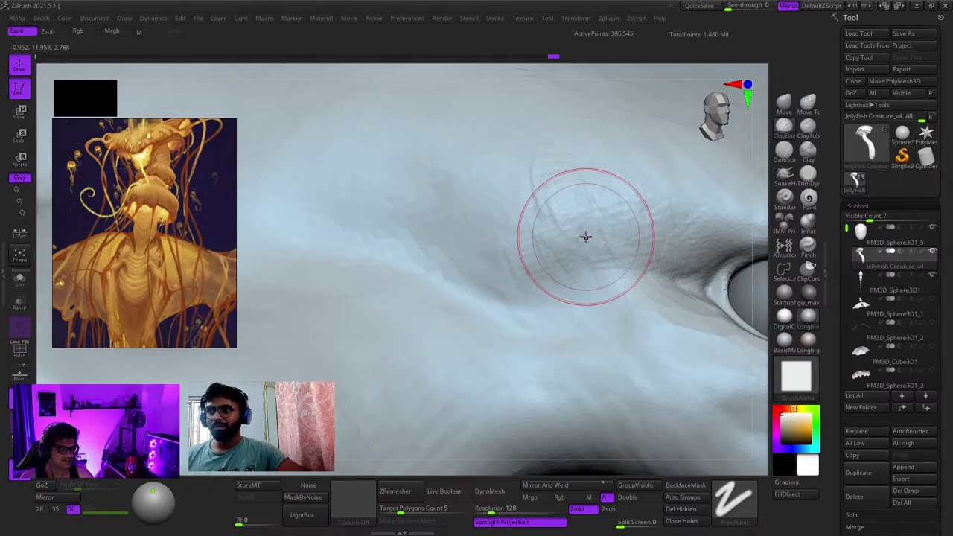
Step: Inspect the head's reworked brow, its wireframe and polygroups, and the neck and mouth from several angles
right_click_drag(486, 321, 446, 275)
right_click_drag(447, 276, 401, 217, "ctrl")
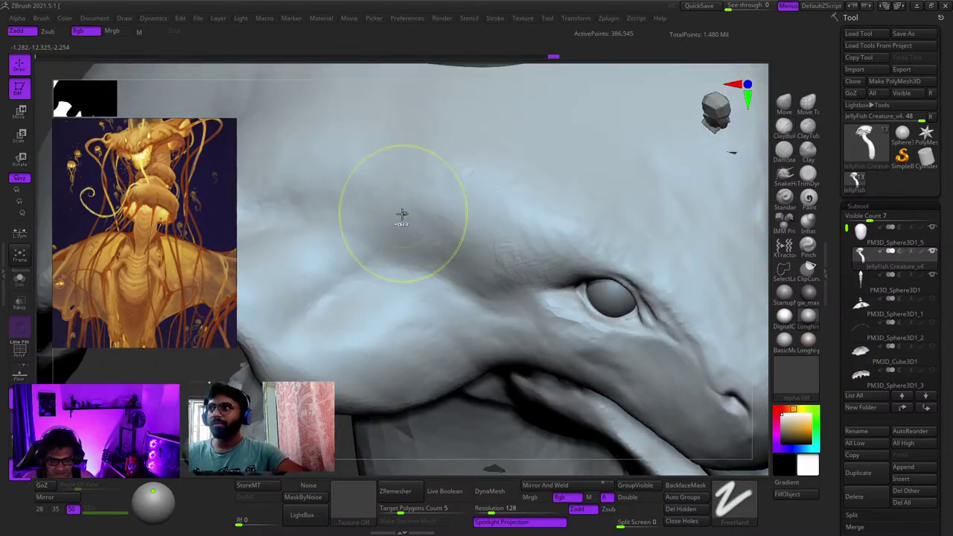
right_click_drag(478, 332, 495, 318)
right_click_drag(495, 318, 504, 277, "ctrl")
key("shift+f")
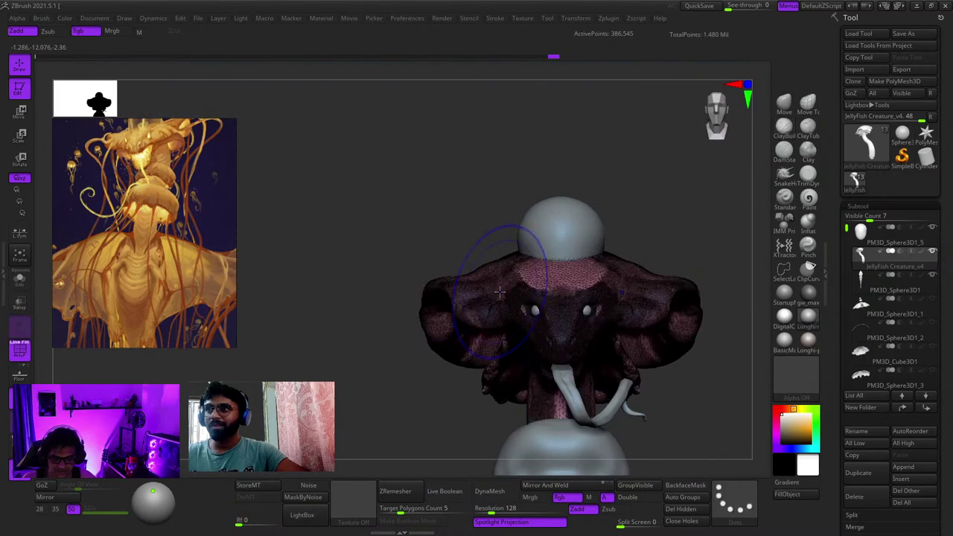
key("shift+f")
key("f")
right_click_drag(619, 272, 483, 357)
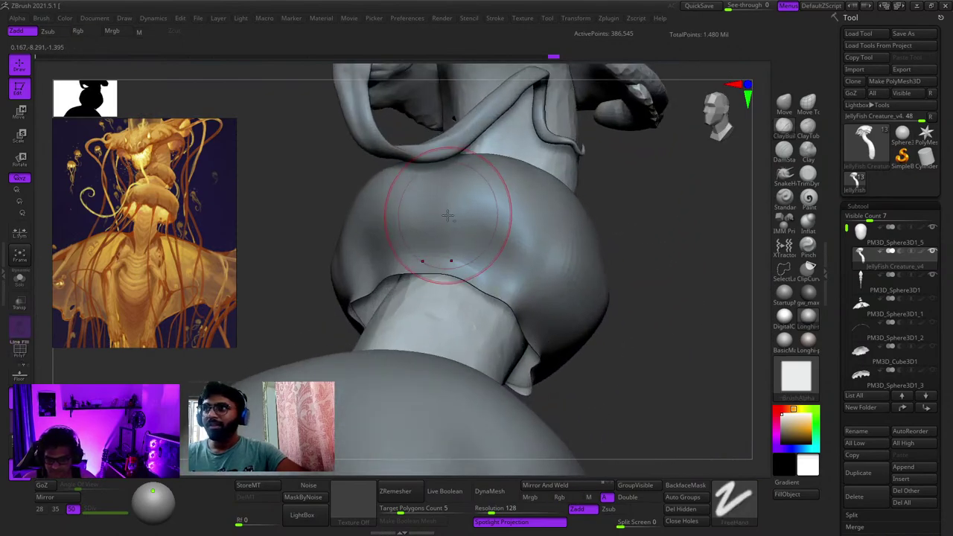
right_click_drag(446, 213, 477, 235, "ctrl")
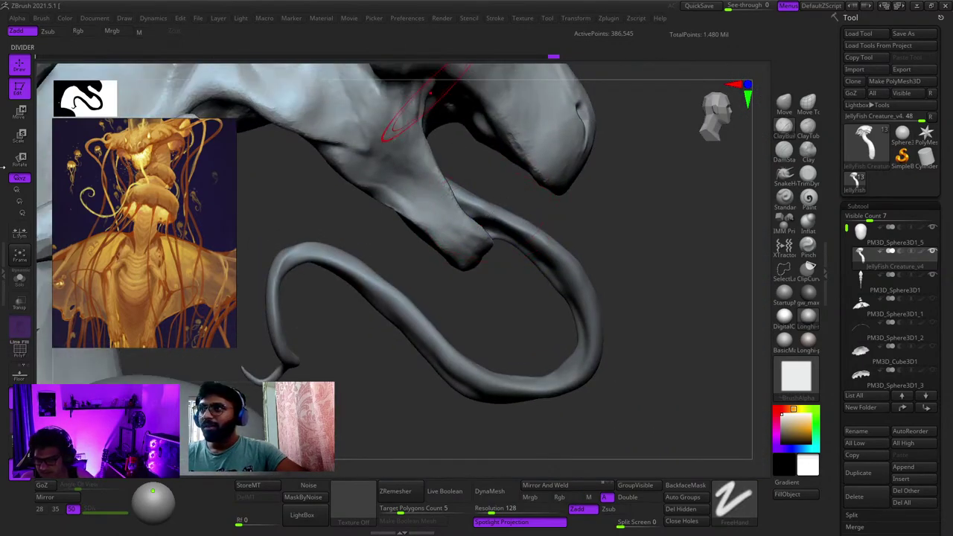
Step: Browse the reference board and examine the photos of eel-like shark heads and bodies
scroll(181, 256, "down", 5)
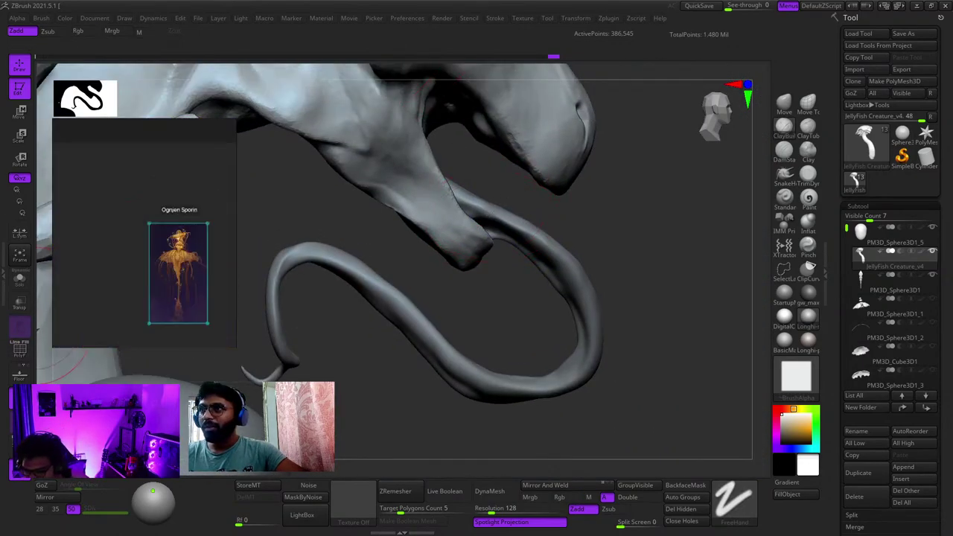
scroll(170, 305, "up", 2)
middle_click_drag(170, 306, 107, 201)
scroll(112, 224, "up", 2)
scroll(149, 179, "up", 4)
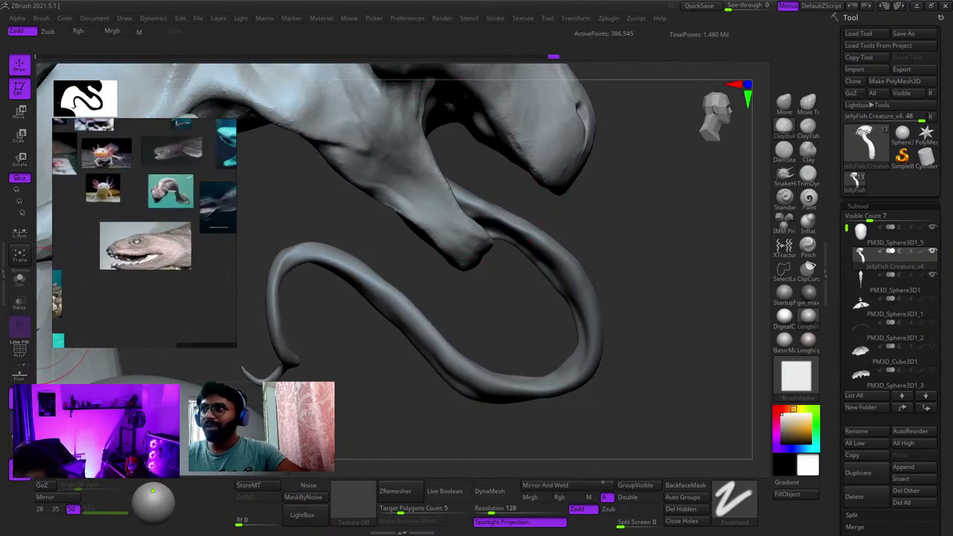
left_click(172, 151)
double_click(171, 151)
scroll(134, 204, "up", 4)
scroll(146, 203, "down", 10)
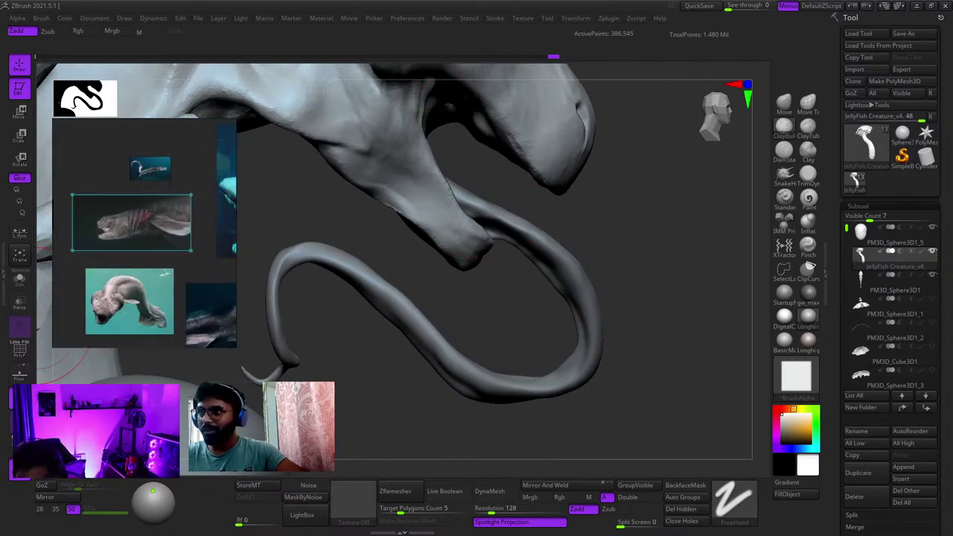
scroll(123, 211, "up", 6)
scroll(123, 253, "down", 10)
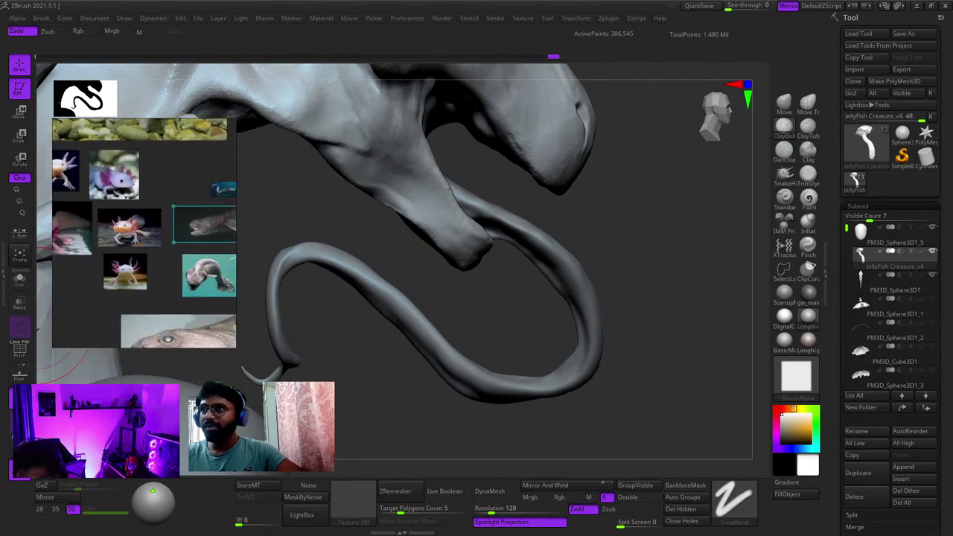
Step: Survey the other animal groups on the reference board, including the lizard and axolotl photos
mouse_move(111, 261)
middle_mouse_down()
mouse_move(142, 193)
mouse_move(229, 173)
middle_mouse_up()
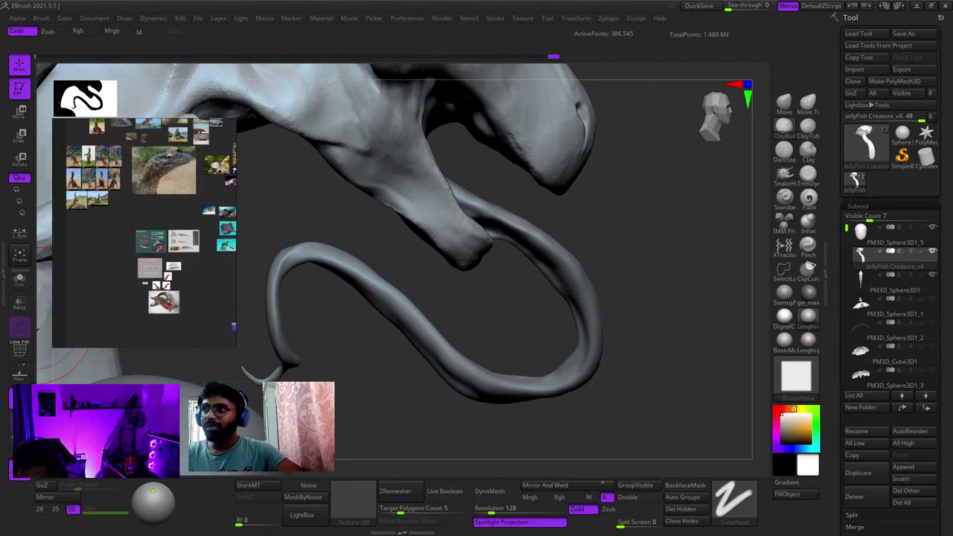
middle_click_drag(229, 206, 153, 214)
scroll(153, 213, "up", 5)
scroll(146, 232, "up", 5)
middle_click_drag(129, 137, 109, 221)
scroll(146, 232, "down", 9)
scroll(105, 192, "up", 5)
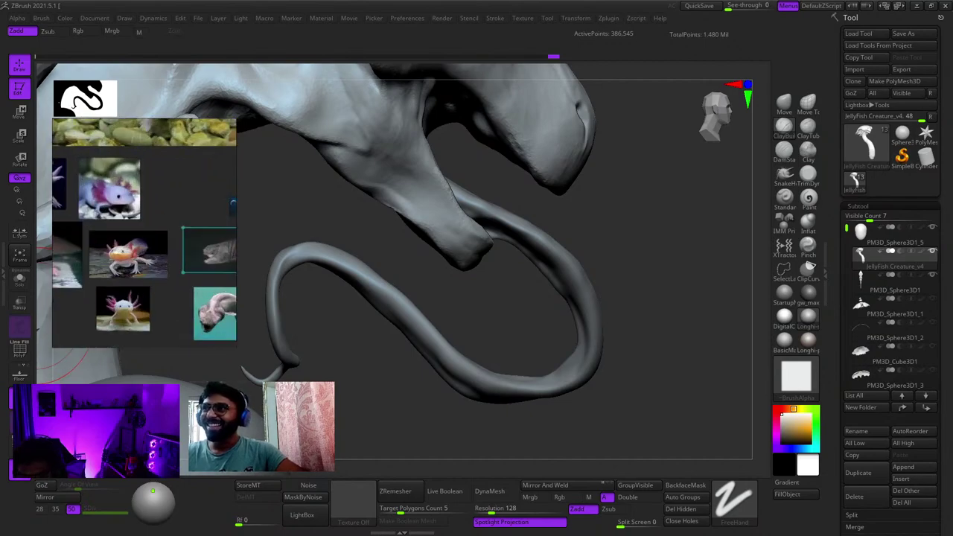
scroll(119, 225, "down", 5)
scroll(177, 253, "down", 6)
middle_click_drag(177, 253, 145, 241)
Step: Examine the turquoise open-mouthed shark photo up close and leave its head framed as reference
scroll(121, 271, "up", 7)
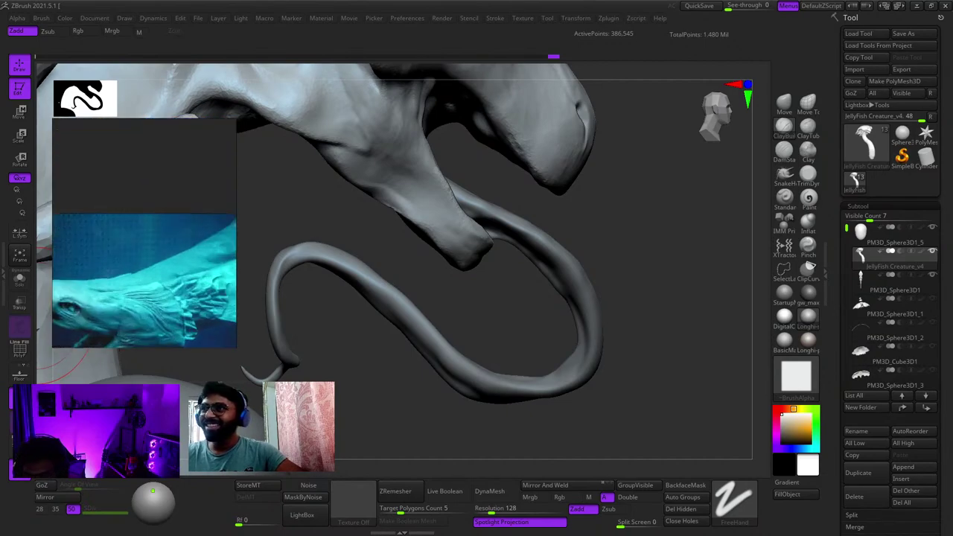
middle_click_drag(121, 271, 175, 163)
scroll(135, 204, "up", 4)
scroll(135, 204, "down", 4)
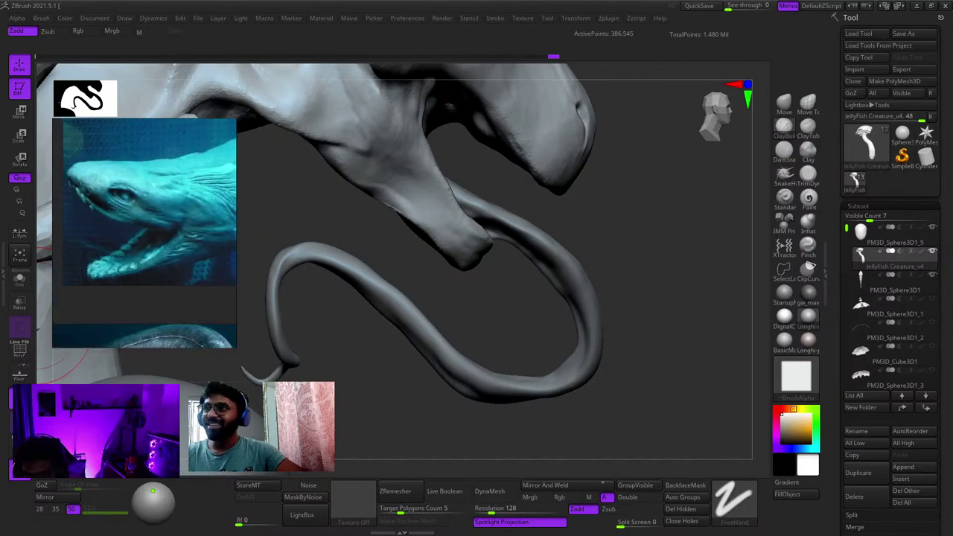
middle_click_drag(135, 204, 137, 234)
scroll(138, 213, "up", 4)
scroll(137, 216, "down", 3)
scroll(137, 234, "up", 3)
scroll(137, 234, "down", 4)
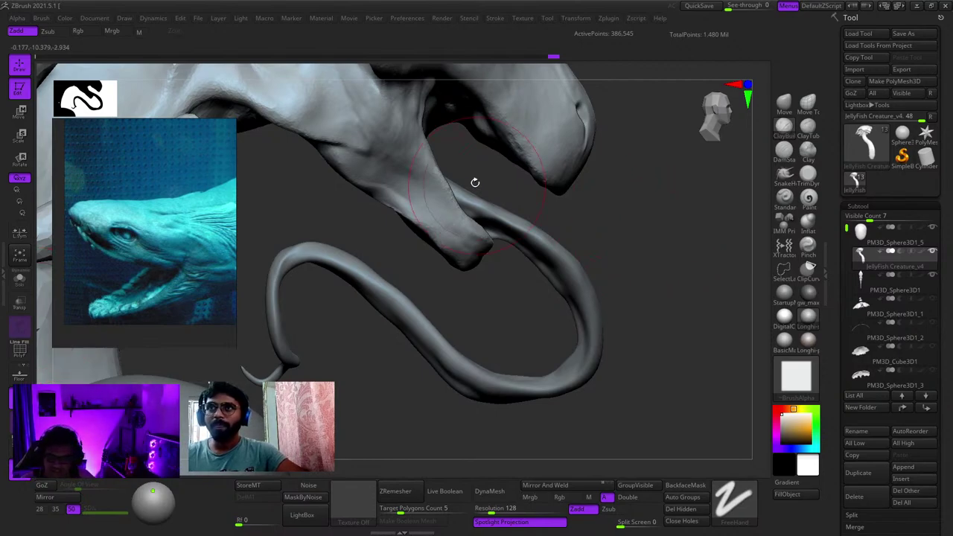
Step: Build up clay inside the upper jaw with the ClayBuildup brush, filling the uneven roof of the mouth
mouse_move(474, 183)
right_mouse_down("alt")
mouse_move(501, 251)
mouse_move(506, 170)
mouse_move(534, 180)
right_mouse_up("alt")
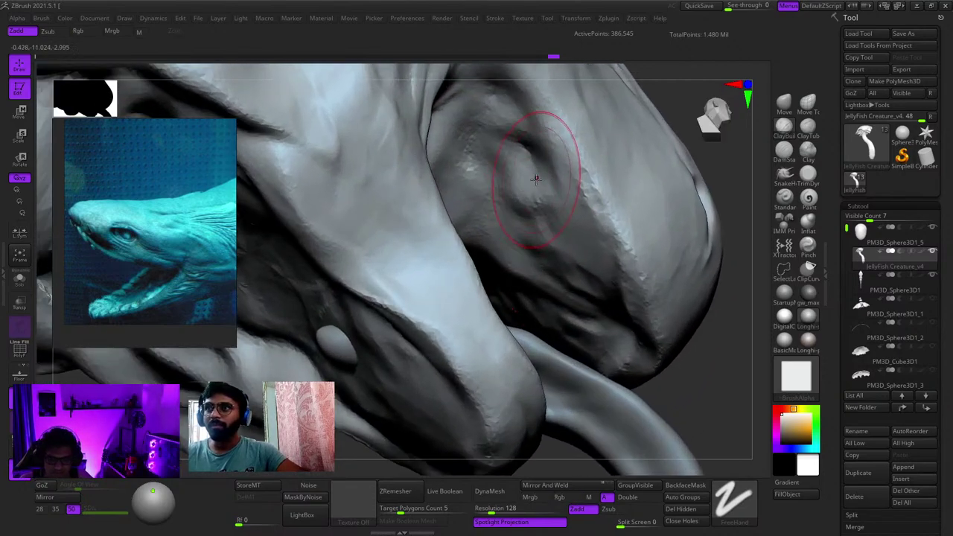
left_click(785, 128)
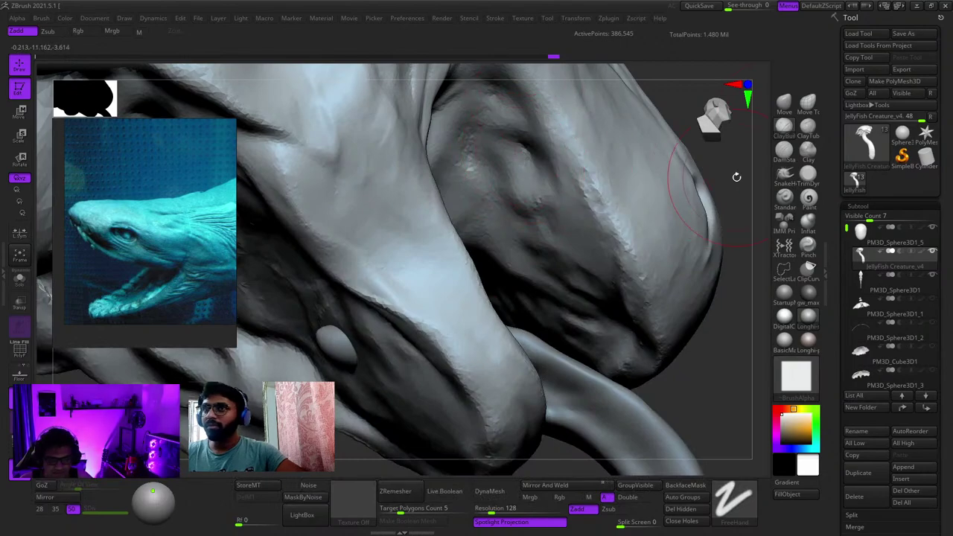
left_click(783, 150)
left_click(784, 127)
mouse_move(554, 166)
right_mouse_down()
mouse_move(531, 168)
mouse_move(536, 208)
right_mouse_up()
mouse_move(537, 208)
left_mouse_down()
mouse_move(559, 245)
mouse_move(531, 201)
mouse_move(497, 223)
left_mouse_up()
right_click_drag(497, 223, 510, 278)
mouse_move(521, 186)
left_mouse_down()
mouse_move(557, 228)
mouse_move(575, 283)
mouse_move(537, 238)
mouse_move(584, 279)
mouse_move(560, 199)
mouse_move(588, 253)
left_mouse_up()
mouse_move(588, 253)
right_mouse_down()
mouse_move(527, 159)
mouse_move(525, 245)
right_mouse_up()
Step: Turn on solo mode to isolate the head subtool and frame it in side view
right_click_drag(525, 246, 523, 294, "shift")
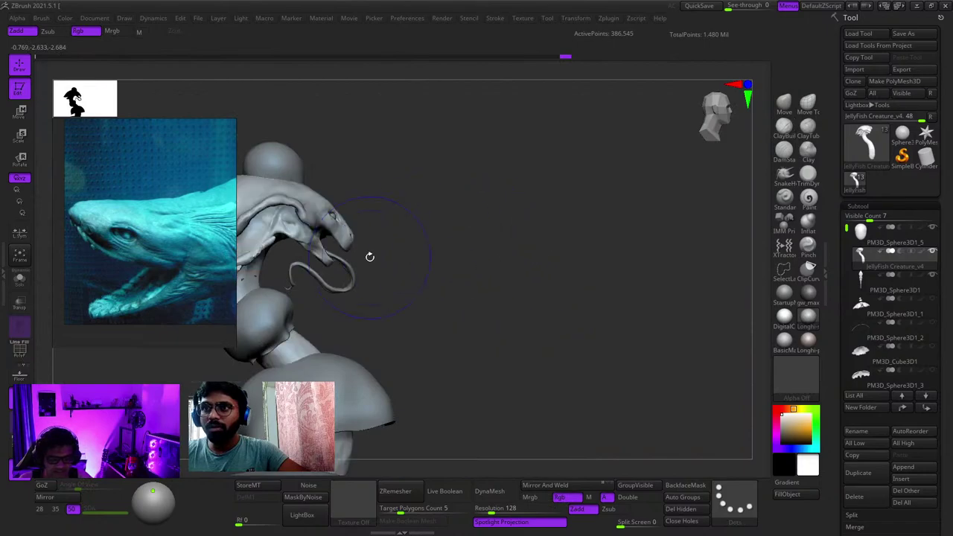
left_click(24, 283)
key("f")
key("f")
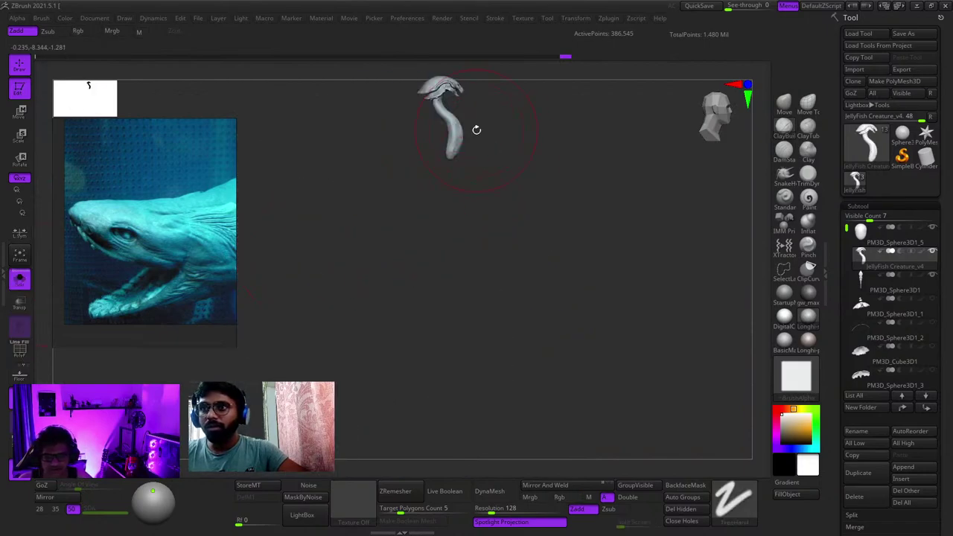
key("f")
right_click_drag(479, 133, 568, 302, "ctrl")
mouse_move(499, 205)
right_mouse_down("alt")
mouse_move(520, 290)
mouse_move(547, 104)
mouse_move(579, 176)
right_mouse_up("alt")
Step: Set the selection stroke to Lasso and show only the upper jaw and front of the head
left_click_drag(593, 162, 631, 235, "ctrl+shift")
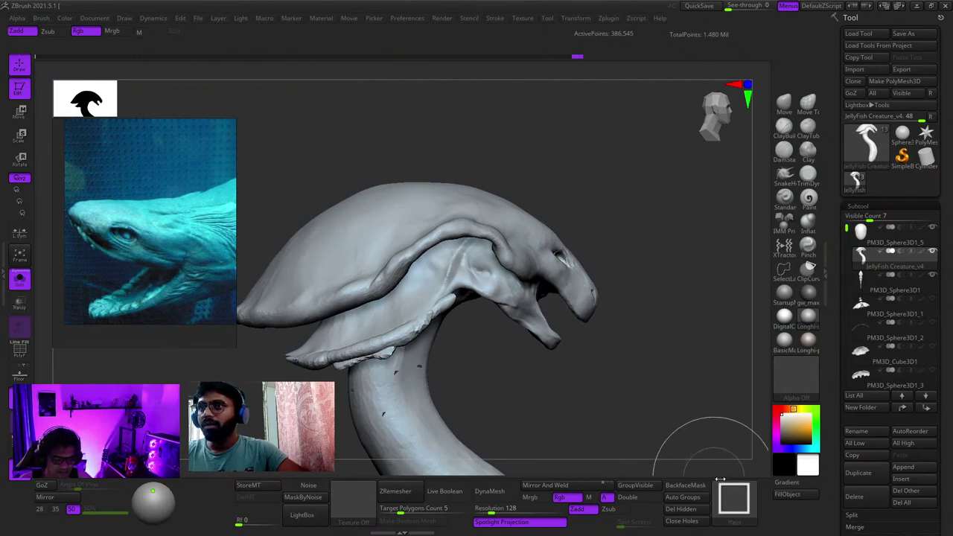
left_click(736, 495, "ctrl+shift")
left_click(734, 507, "ctrl+shift")
left_click(733, 418)
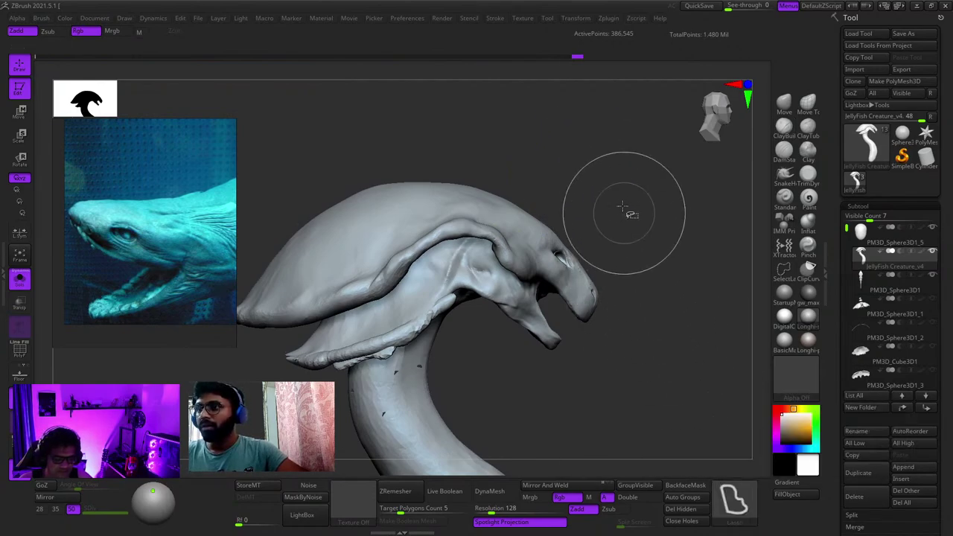
mouse_move(620, 151)
left_mouse_down("ctrl+shift")
mouse_move(617, 346)
mouse_move(430, 254)
mouse_move(476, 63)
left_mouse_up("ctrl+shift")
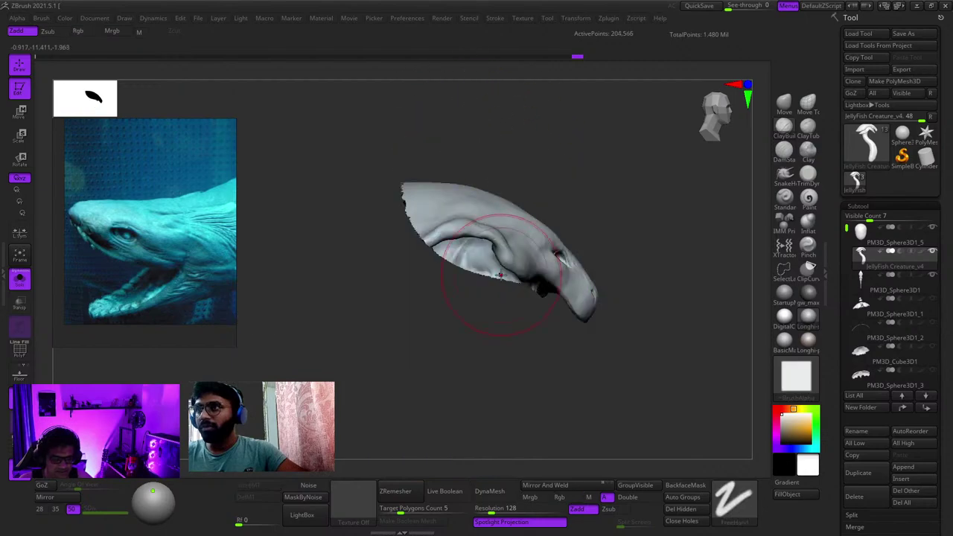
Step: Build up clay across the roof of the mouth inside the upper jaw, working from below towards the snout
right_click_drag(500, 268, 513, 178)
mouse_move(514, 178)
right_mouse_down("ctrl")
mouse_move(532, 298)
mouse_move(555, 214)
mouse_move(575, 234)
mouse_move(557, 171)
right_mouse_up("ctrl")
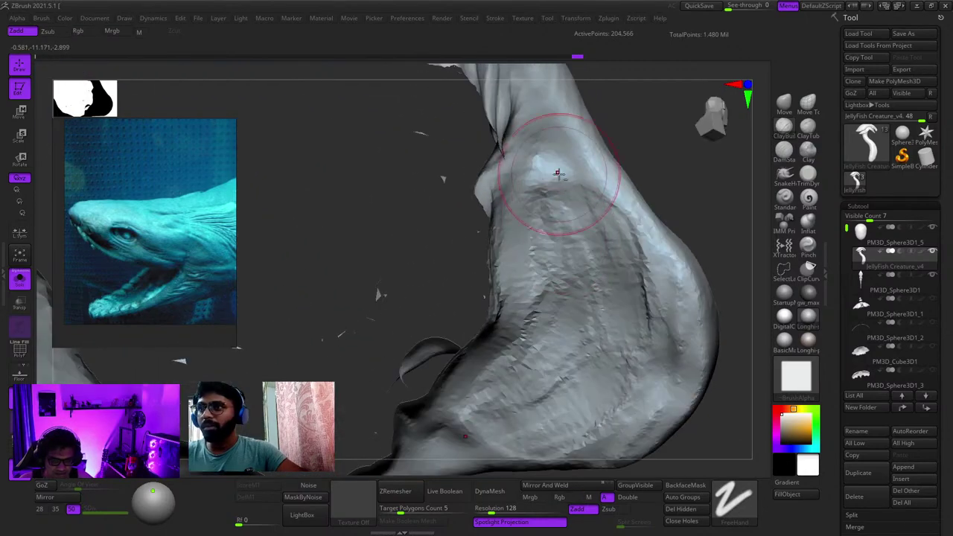
left_click_drag(539, 162, 480, 406)
right_click_drag(480, 405, 569, 192)
mouse_move(570, 192)
left_mouse_down()
mouse_move(515, 317)
mouse_move(573, 316)
mouse_move(613, 277)
mouse_move(582, 341)
mouse_move(562, 348)
mouse_move(588, 320)
left_mouse_up()
mouse_move(563, 234)
right_mouse_down()
mouse_move(551, 141)
mouse_move(558, 196)
right_mouse_up()
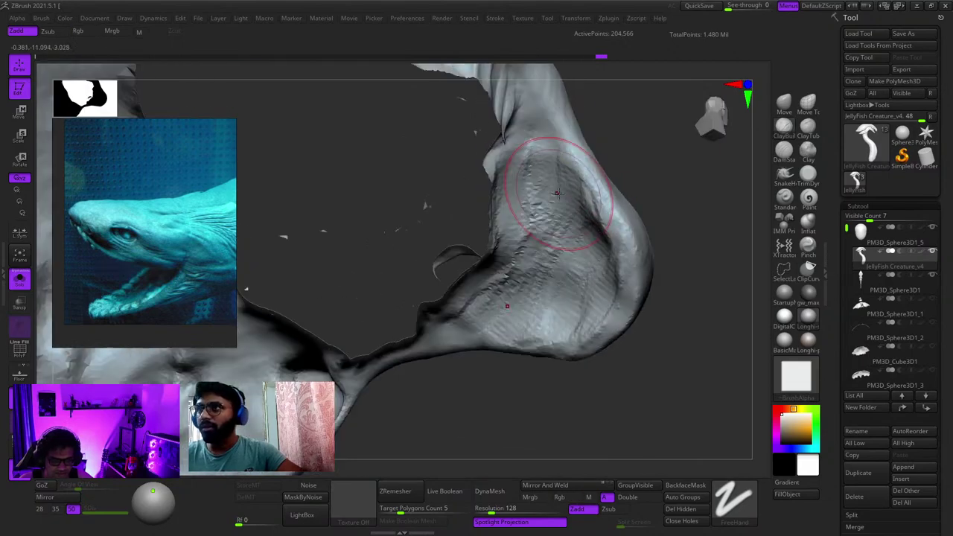
mouse_move(547, 179)
left_mouse_down()
mouse_move(500, 301)
mouse_move(530, 219)
mouse_move(554, 256)
left_mouse_up()
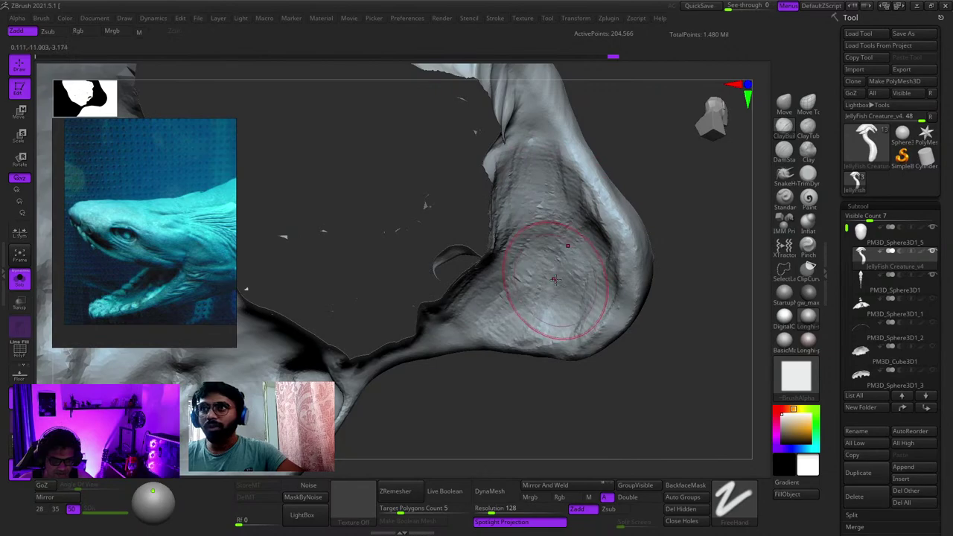
Step: Raise the middle of the palate, and outline its edge beside the gum with narrow clay strokes
right_click_drag(557, 275, 552, 201)
mouse_move(547, 178)
left_mouse_down()
mouse_move(506, 294)
mouse_move(554, 198)
left_mouse_up()
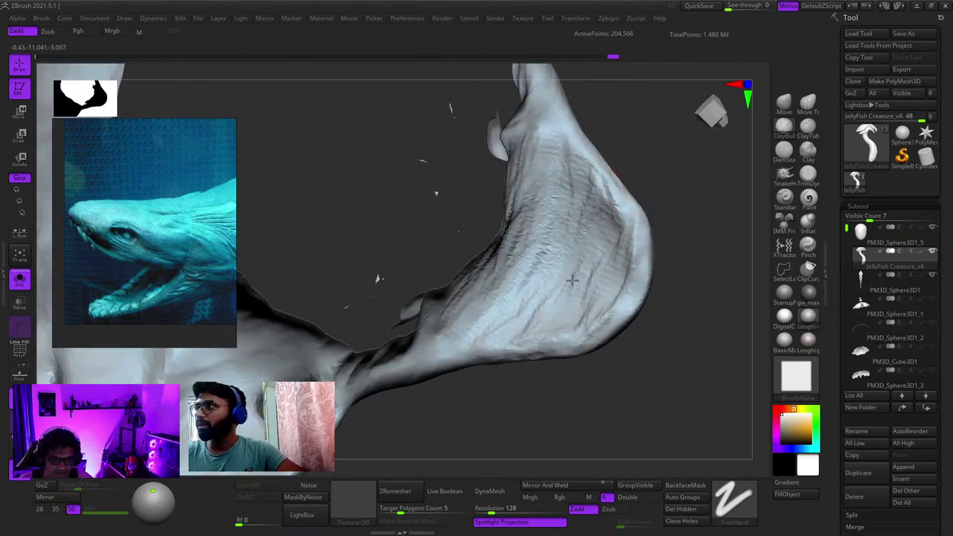
left_click_drag(572, 280, 579, 223)
mouse_move(585, 206)
right_mouse_down("ctrl")
mouse_move(601, 185)
mouse_move(541, 234)
mouse_move(511, 309)
right_mouse_up("ctrl")
right_click(511, 311)
left_click_drag(539, 234, 606, 346)
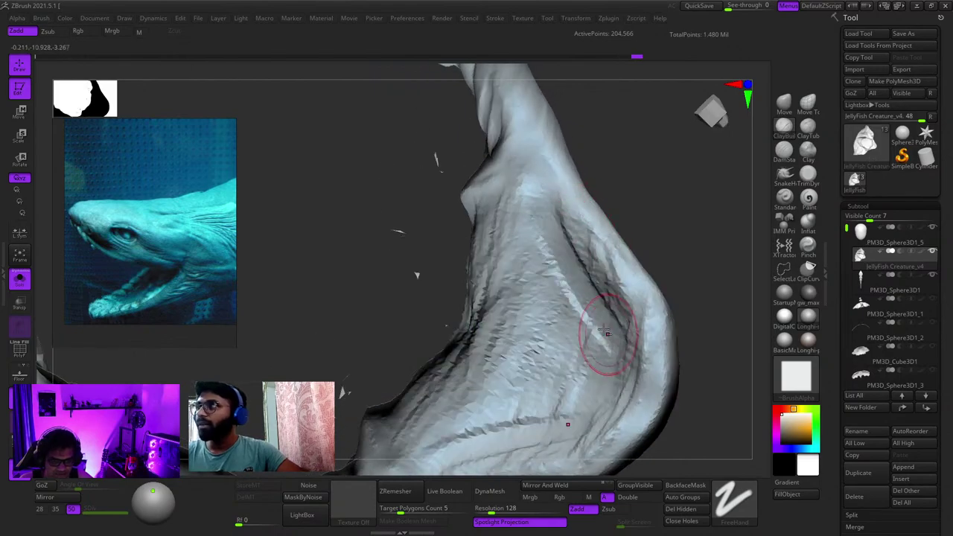
Step: Adjust the brush size and build up clay along the inner rim of the upper gum
right_click_drag(603, 335, 610, 244)
right_click(610, 244)
mouse_move(649, 257)
left_mouse_down()
mouse_move(633, 320)
mouse_move(553, 187)
mouse_move(555, 139)
left_mouse_up()
mouse_move(558, 142)
right_mouse_down()
mouse_move(558, 188)
mouse_move(546, 183)
right_mouse_up()
mouse_move(546, 183)
left_mouse_down()
mouse_move(468, 273)
mouse_move(525, 206)
left_mouse_up()
Step: Fill the palate from the back of the jaw to the front and blend in the edge strokes
mouse_move(551, 223)
right_mouse_down()
mouse_move(574, 256)
mouse_move(548, 200)
mouse_move(552, 156)
mouse_move(559, 179)
right_mouse_up()
right_click_drag(559, 178, 568, 224, "ctrl")
mouse_move(547, 179)
left_mouse_down()
mouse_move(432, 417)
mouse_move(548, 229)
mouse_move(515, 378)
left_mouse_up()
right_click_drag(578, 302, 579, 297)
left_click_drag(595, 315, 599, 343)
right_click_drag(599, 343, 603, 365)
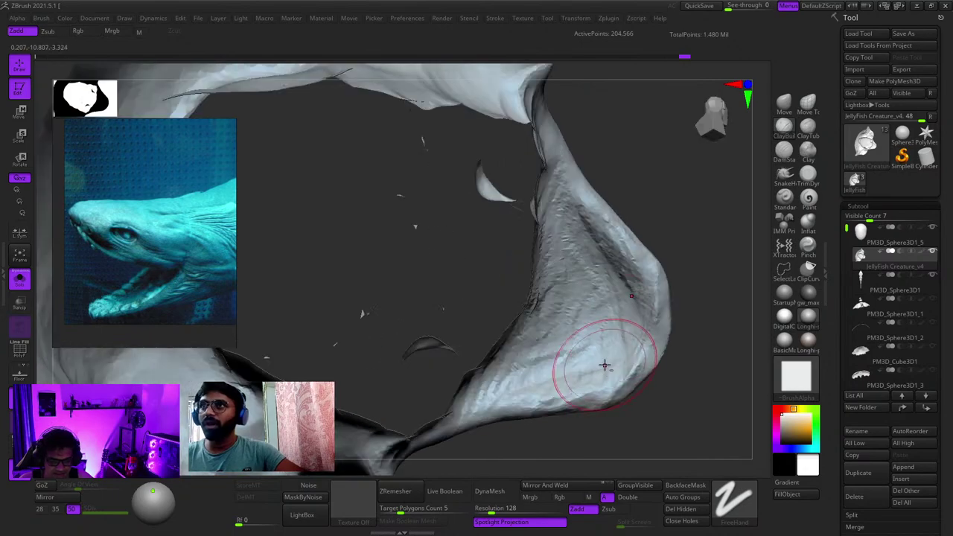
mouse_move(604, 365)
left_mouse_down()
mouse_move(618, 347)
mouse_move(601, 367)
left_mouse_up()
Step: Build up the front of the palate where it meets the gum, resizing the brush for close work
mouse_move(610, 271)
right_mouse_down("ctrl")
mouse_move(621, 261)
mouse_move(606, 234)
mouse_move(642, 185)
right_mouse_up("ctrl")
left_click_drag(642, 185, 607, 364)
mouse_move(633, 227)
right_mouse_down()
mouse_move(635, 163)
mouse_move(667, 179)
right_mouse_up()
right_click(668, 179)
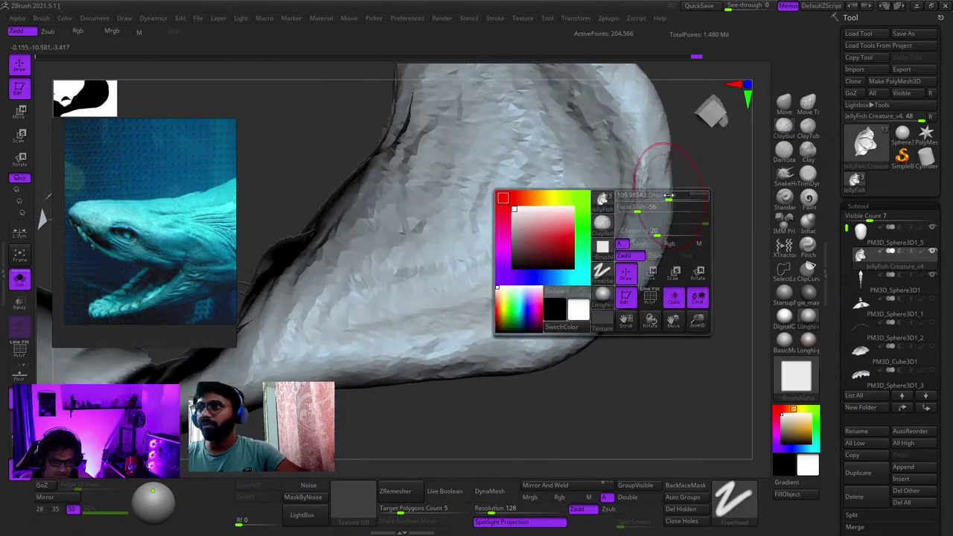
mouse_move(654, 153)
left_mouse_down()
mouse_move(664, 246)
mouse_move(627, 301)
left_mouse_up()
Step: Touch up the cut edge at the snout's centre and the crease between the palate and the upper gum
mouse_move(627, 302)
right_mouse_down()
mouse_move(557, 224)
mouse_move(592, 236)
right_mouse_up()
right_click_drag(557, 342, 595, 278)
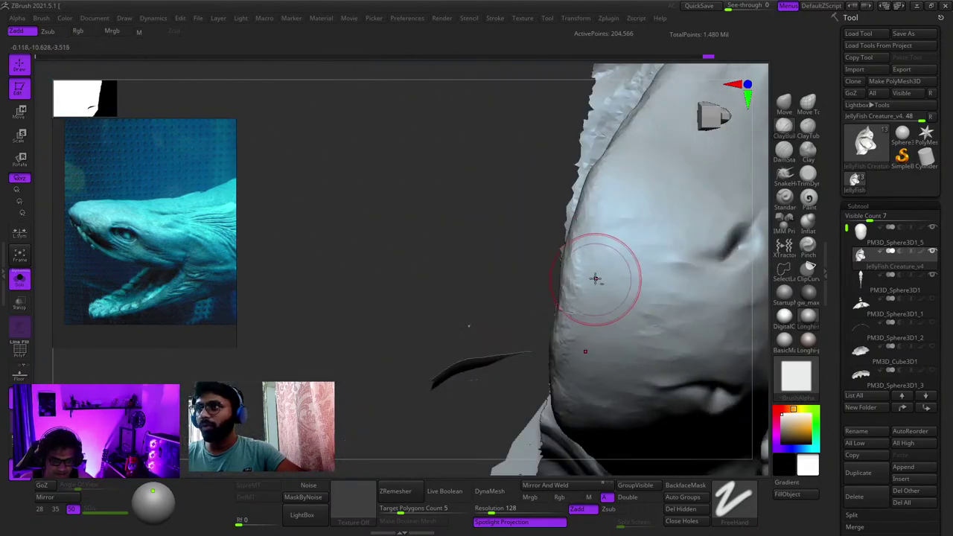
left_click_drag(565, 316, 561, 344)
mouse_move(561, 343)
right_mouse_down()
mouse_move(593, 312)
mouse_move(597, 257)
mouse_move(606, 286)
mouse_move(623, 212)
right_mouse_up()
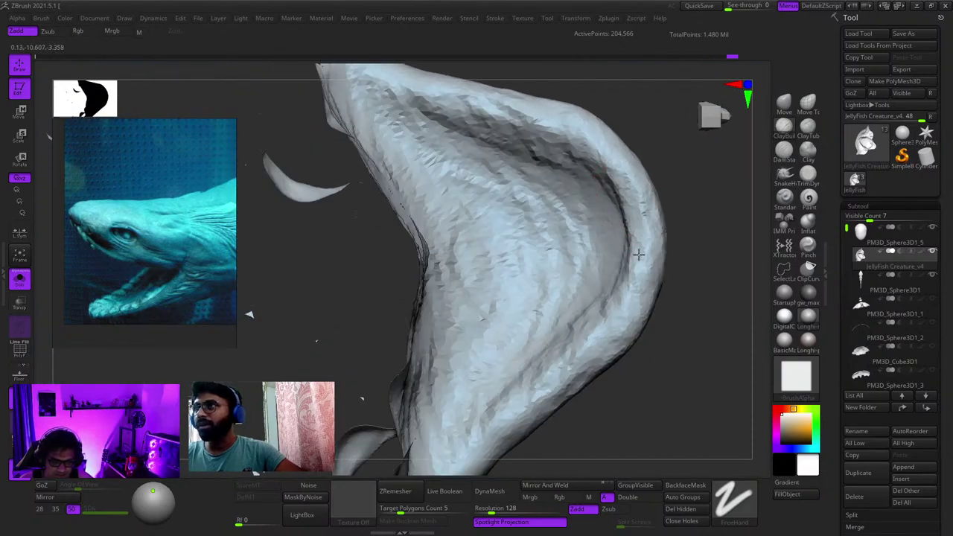
mouse_move(606, 282)
left_mouse_down()
mouse_move(561, 165)
mouse_move(491, 145)
left_mouse_up()
Step: Add clay along the far side of the palate and the gum rim above it
right_click_drag(524, 353, 582, 250, "alt")
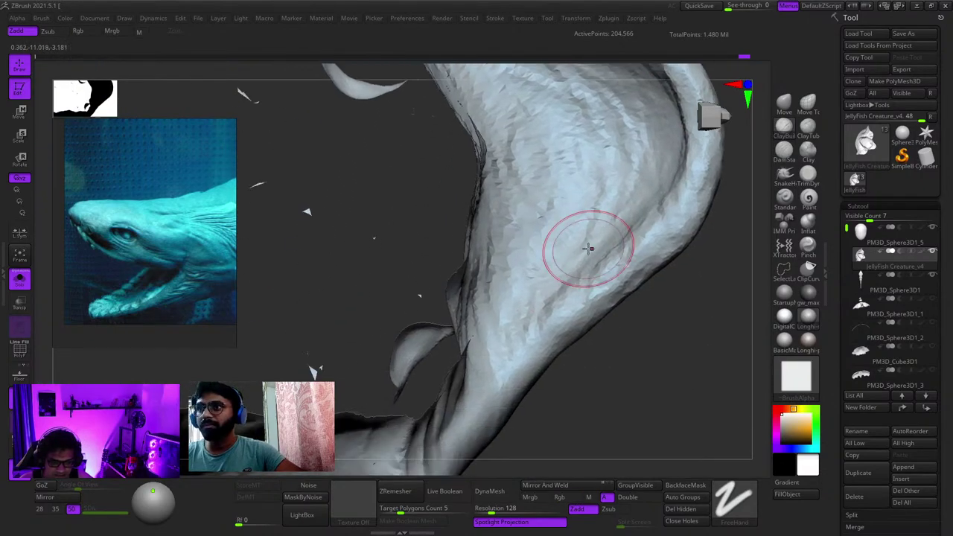
mouse_move(589, 246)
left_mouse_down()
mouse_move(632, 215)
mouse_move(527, 297)
left_mouse_up()
mouse_move(518, 309)
right_mouse_down("ctrl")
mouse_move(536, 263)
mouse_move(564, 249)
mouse_move(534, 350)
mouse_move(540, 298)
mouse_move(567, 244)
right_mouse_up("ctrl")
mouse_move(640, 187)
left_mouse_down()
mouse_move(585, 257)
mouse_move(581, 167)
left_mouse_up()
mouse_move(568, 177)
right_mouse_down("alt")
mouse_move(562, 265)
mouse_move(585, 261)
right_mouse_up("alt")
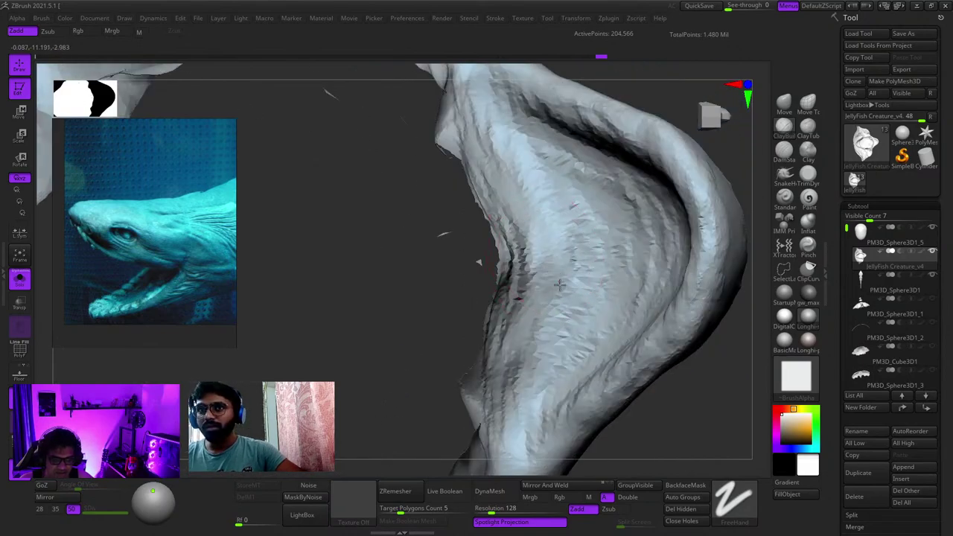
Step: Even out the broad front area of the palate with larger clay strokes
right_click_drag(631, 280, 625, 272)
left_click_drag(644, 232, 657, 261)
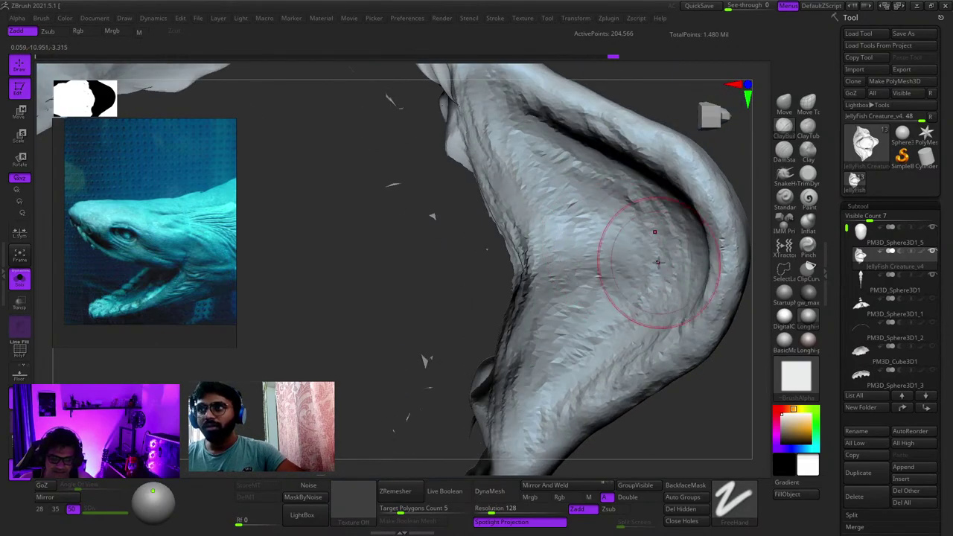
mouse_move(610, 226)
left_mouse_down()
mouse_move(567, 232)
mouse_move(629, 229)
mouse_move(640, 257)
left_mouse_up()
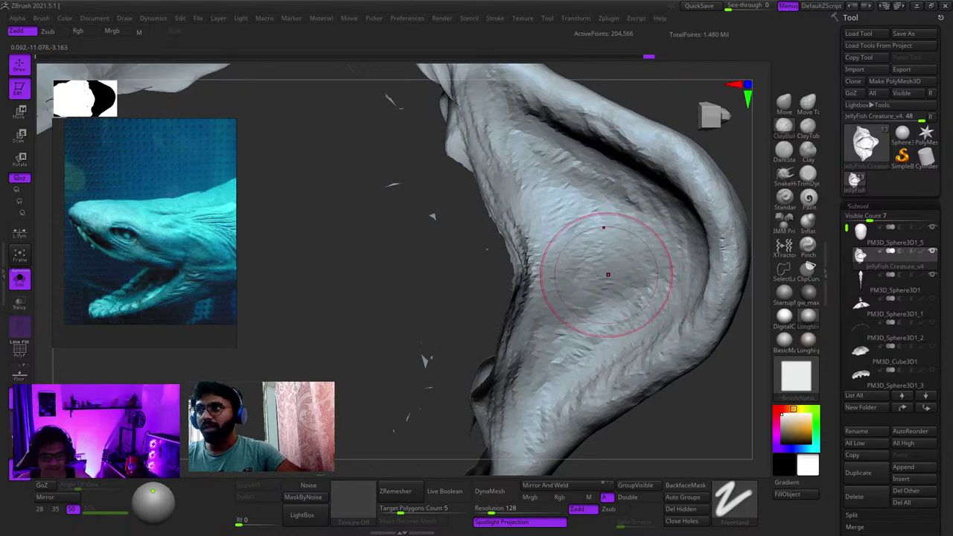
mouse_move(551, 235)
right_mouse_down()
mouse_move(585, 270)
mouse_move(573, 372)
mouse_move(630, 323)
mouse_move(585, 213)
right_mouse_up()
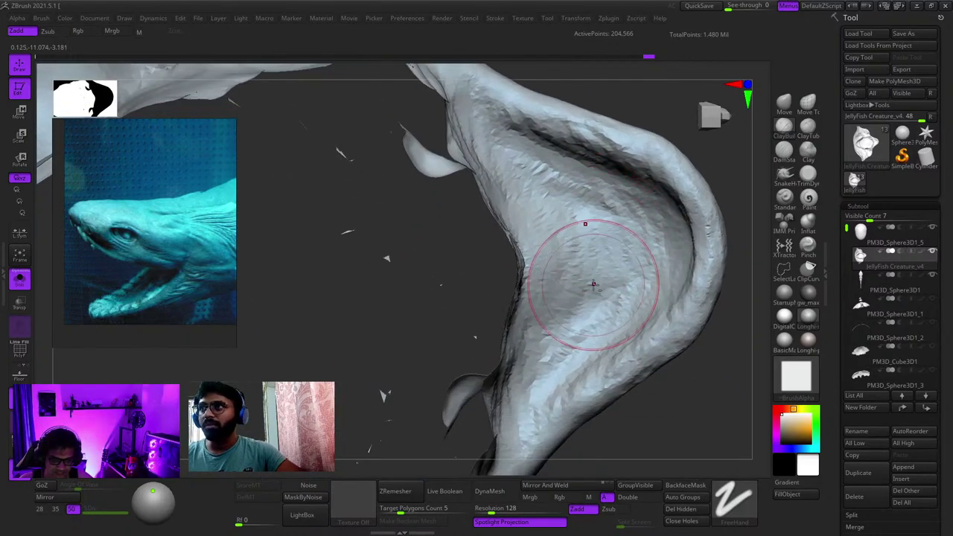
left_click_drag(591, 285, 570, 299)
Step: Build up the palate's central ridge so it runs evenly from the throat to the front
right_click_drag(569, 299, 536, 260)
left_click_drag(529, 212, 542, 277)
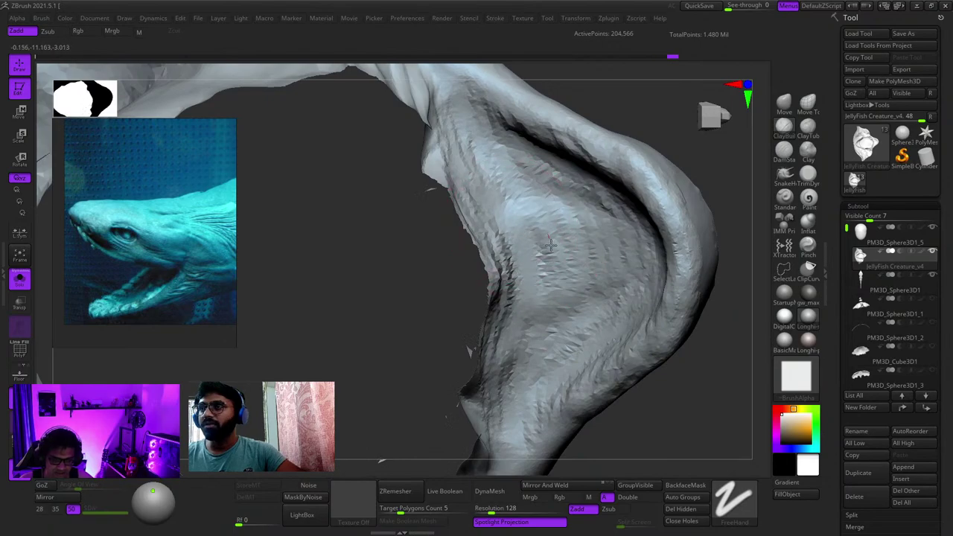
left_click_drag(551, 244, 555, 272)
left_click_drag(529, 195, 544, 271)
mouse_move(544, 257)
right_mouse_down()
mouse_move(560, 299)
mouse_move(591, 261)
right_mouse_up()
left_click_drag(590, 261, 610, 304)
mouse_move(611, 305)
right_mouse_down("ctrl")
mouse_move(560, 340)
mouse_move(570, 276)
mouse_move(612, 247)
mouse_move(528, 300)
mouse_move(525, 257)
mouse_move(561, 300)
mouse_move(588, 160)
mouse_move(638, 221)
mouse_move(548, 250)
mouse_move(569, 223)
mouse_move(577, 298)
right_mouse_up("ctrl")
Step: Restore the hidden geometry, and hide the upper jaw so only the lower jaw and body show
mouse_move(577, 297)
right_mouse_down()
mouse_move(561, 272)
mouse_move(584, 238)
mouse_move(555, 134)
right_mouse_up()
left_click(675, 138, "ctrl+shift")
right_click_drag(566, 282, 526, 358, "ctrl")
right_click(526, 358)
mouse_move(581, 298)
right_mouse_down()
mouse_move(620, 239)
mouse_move(670, 328)
right_mouse_up()
left_click_drag(674, 347, 690, 363, "ctrl+shift")
key("1")
Step: Build up clay along the inner gum and sides of the lower jaw
right_click_drag(670, 350, 626, 313)
mouse_move(625, 313)
right_mouse_down("ctrl")
mouse_move(617, 358)
mouse_move(578, 205)
mouse_move(596, 201)
right_mouse_up("ctrl")
right_click_drag(595, 201, 613, 168, "ctrl")
left_click_drag(613, 168, 642, 187)
right_click_drag(643, 186, 648, 179)
right_click_drag(647, 179, 636, 155, "ctrl")
mouse_move(636, 155)
left_mouse_down()
mouse_move(649, 187)
mouse_move(649, 257)
left_mouse_up()
mouse_move(648, 257)
right_mouse_down()
mouse_move(580, 219)
mouse_move(598, 168)
right_mouse_up()
left_click_drag(598, 168, 621, 230)
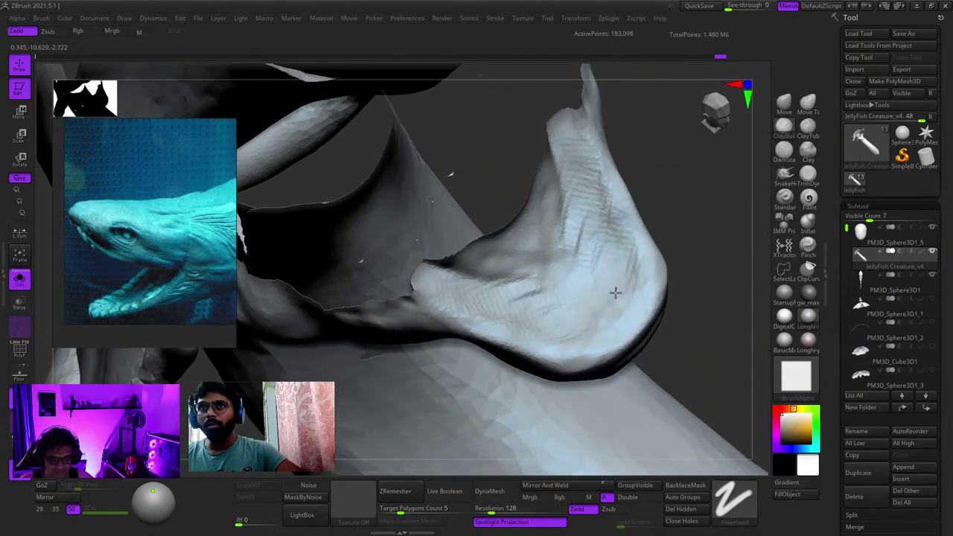
Step: Fill the hollow floor of the lower jaw with overlapping clay strokes
left_click_drag(615, 292, 602, 306)
mouse_move(553, 255)
right_mouse_down()
mouse_move(537, 251)
mouse_move(522, 226)
right_mouse_up()
left_click_drag(522, 226, 564, 272)
right_click_drag(564, 273, 544, 261)
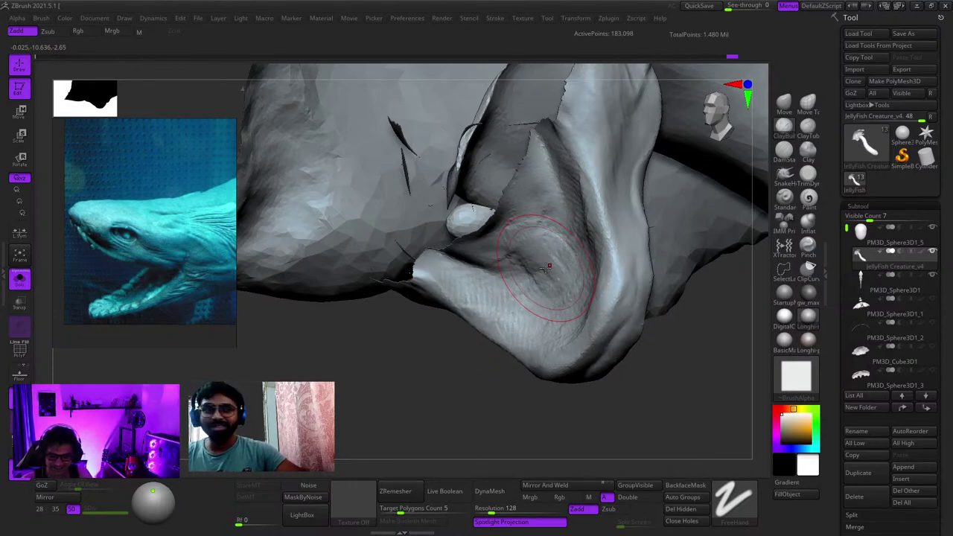
right_click_drag(523, 282, 553, 235)
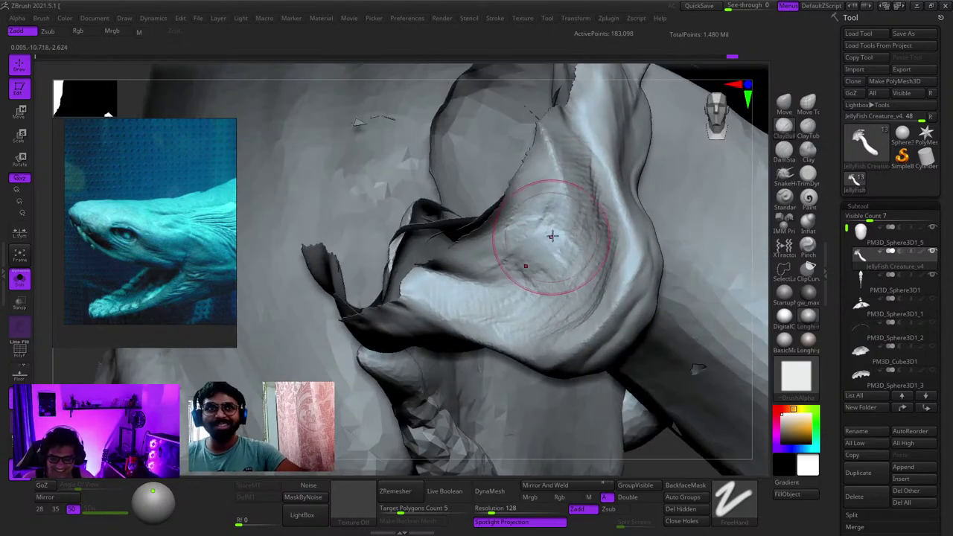
left_click_drag(553, 236, 540, 213)
Step: Carve grooves along both sides of the lower jaw to separate the mouth floor from the gum
mouse_move(528, 205)
right_mouse_down()
mouse_move(521, 251)
mouse_move(588, 230)
right_mouse_up()
left_click_drag(568, 191, 584, 256)
right_click_drag(585, 257, 585, 257)
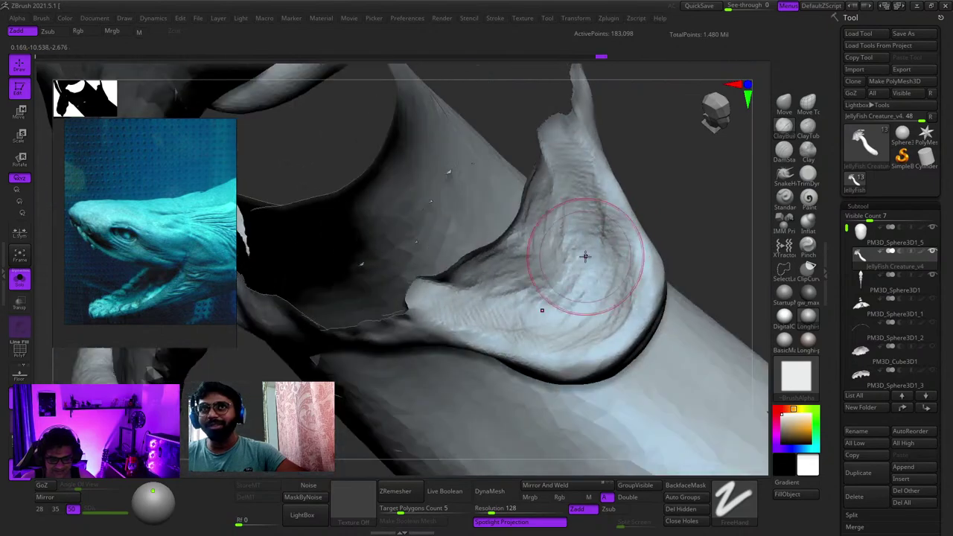
mouse_move(585, 257)
left_mouse_down()
mouse_move(581, 186)
mouse_move(605, 257)
mouse_move(609, 306)
left_mouse_up()
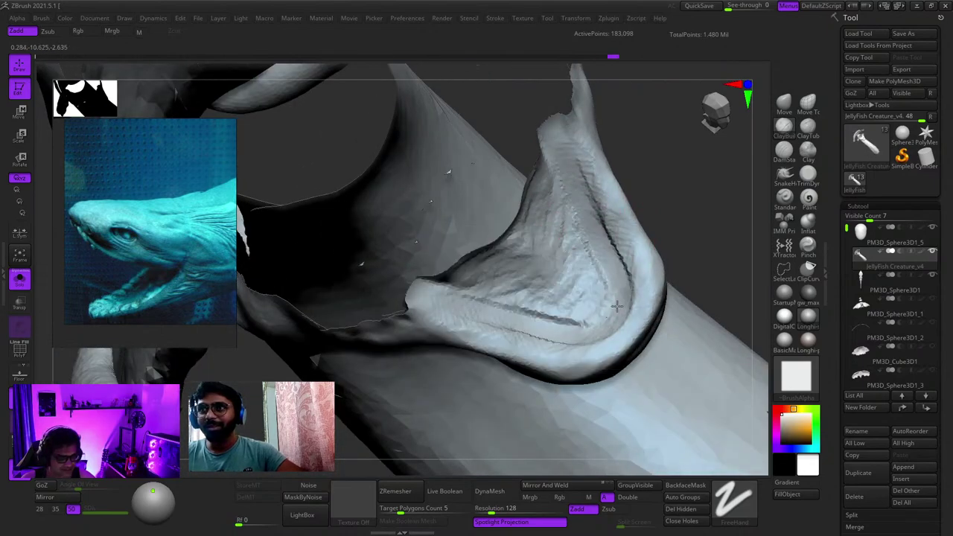
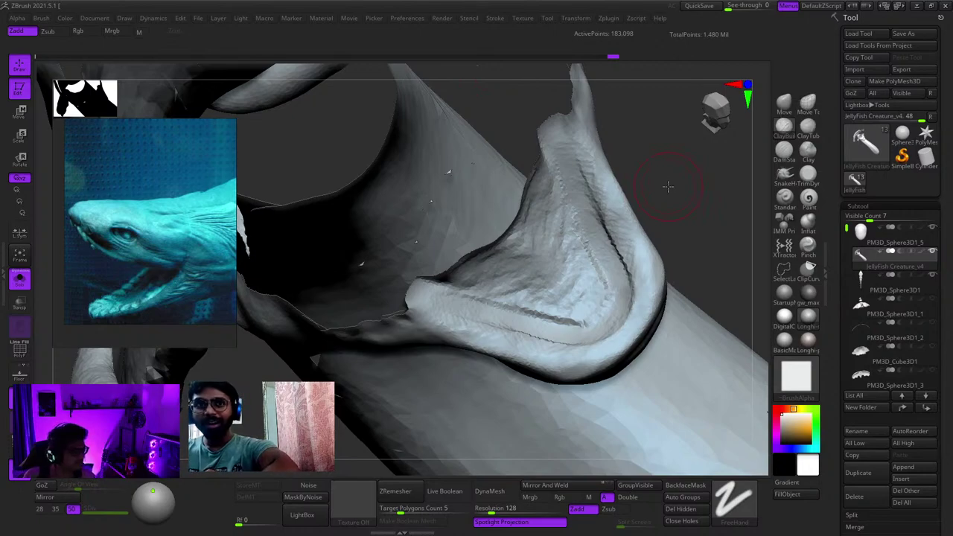
Step: Smooth the floor of the lower jaw and rework the groove beside the gum up close
right_click_drag(627, 179, 606, 195)
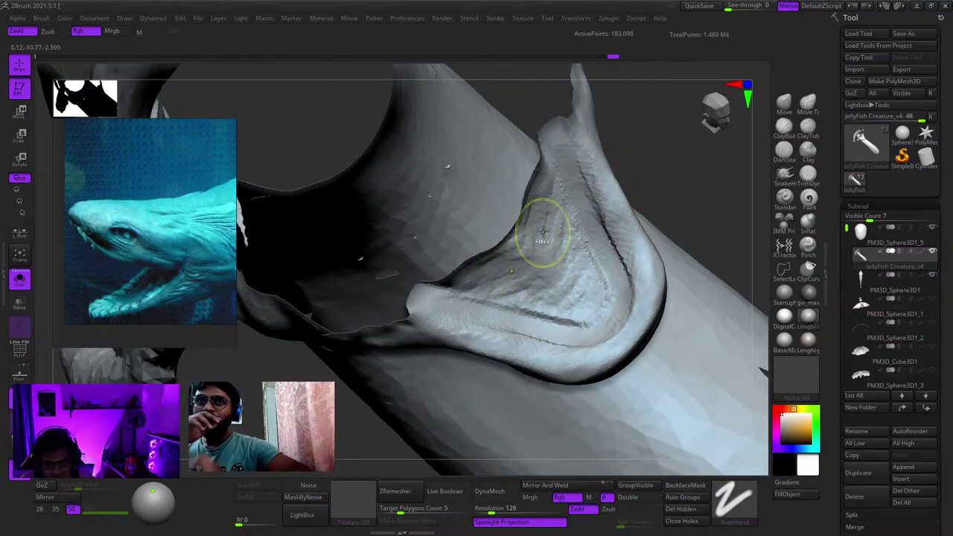
mouse_move(551, 250)
right_mouse_down()
mouse_move(538, 280)
mouse_move(527, 201)
mouse_move(538, 228)
right_mouse_up()
left_click_drag(536, 223, 573, 291)
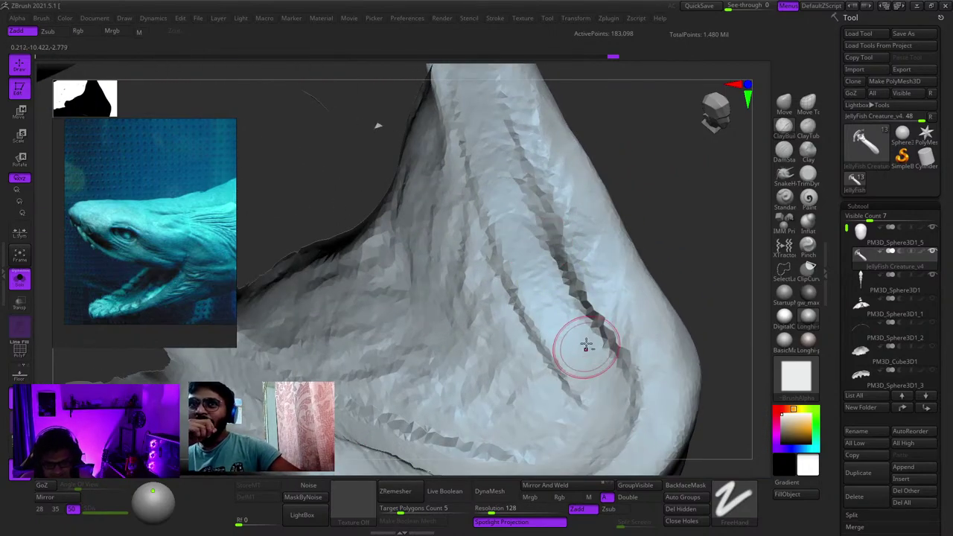
mouse_move(585, 344)
right_mouse_down("ctrl")
mouse_move(511, 177)
mouse_move(557, 275)
mouse_move(521, 248)
mouse_move(532, 204)
right_mouse_up("ctrl")
left_click_drag(542, 192, 570, 235)
Step: Build up the front end of the lower mouth floor and join the side grooves around it
right_click_drag(564, 316, 558, 329)
mouse_move(557, 329)
left_mouse_down()
mouse_move(578, 299)
mouse_move(512, 334)
left_mouse_up()
mouse_move(511, 333)
right_mouse_down()
mouse_move(502, 285)
mouse_move(533, 308)
right_mouse_up()
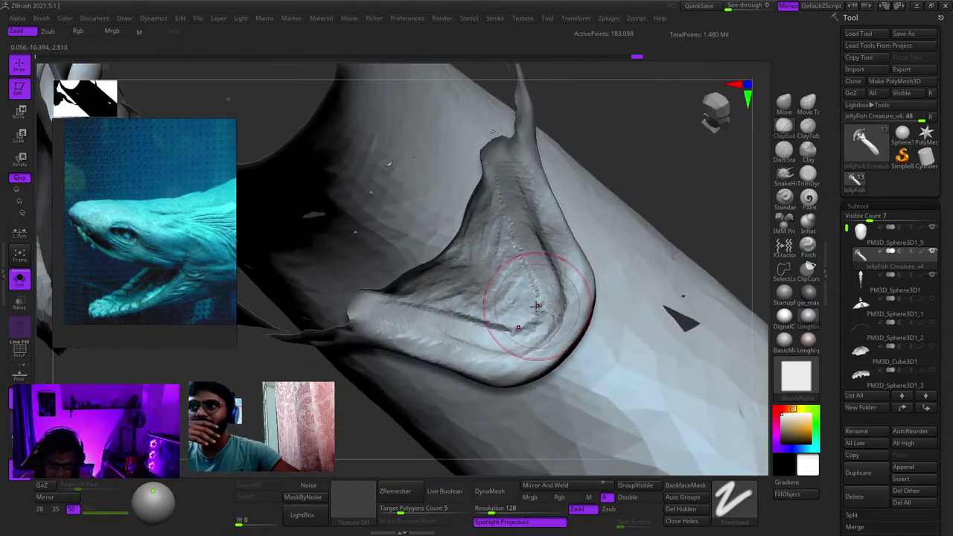
left_click_drag(533, 308, 516, 313)
right_click_drag(486, 319, 506, 296)
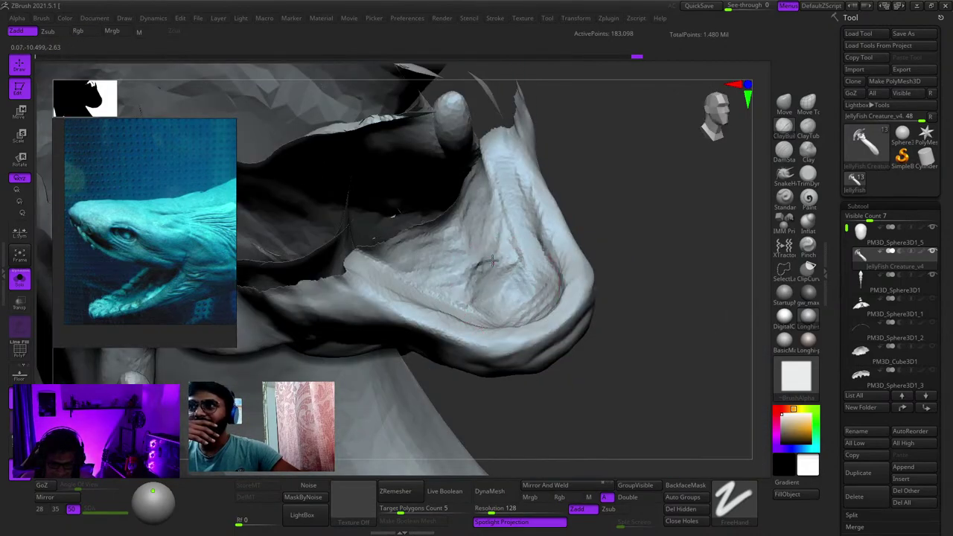
right_click_drag(488, 257, 480, 317)
left_click_drag(480, 316, 461, 268)
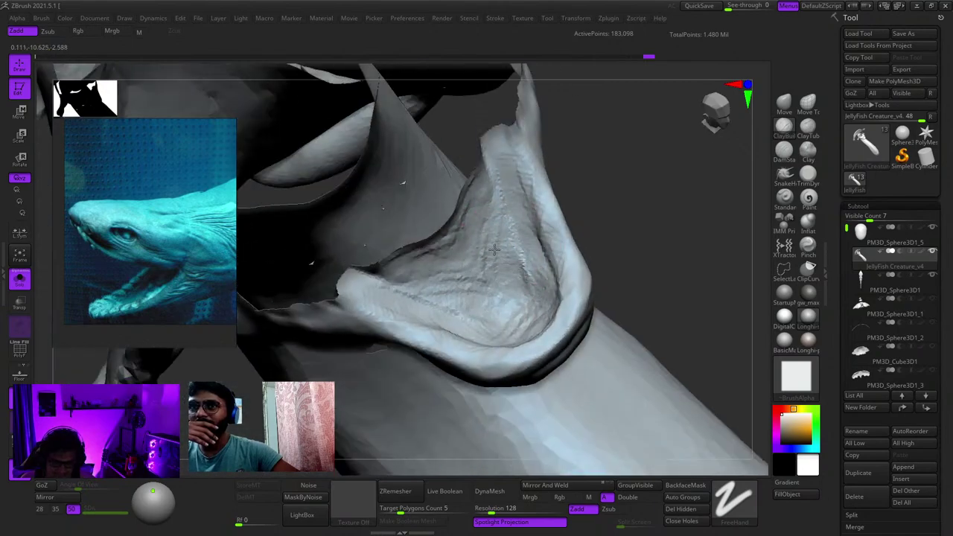
Step: Shape the crease along the lower gum and add volume to the middle of the mouth floor
mouse_move(430, 305)
right_mouse_down()
mouse_move(450, 222)
mouse_move(556, 220)
right_mouse_up()
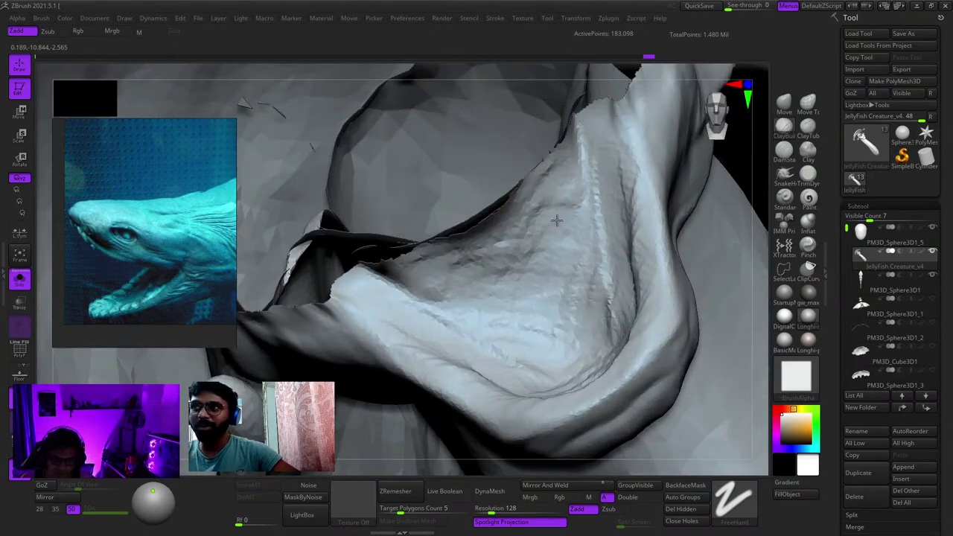
left_click_drag(584, 280, 616, 339)
mouse_move(616, 338)
right_mouse_down()
mouse_move(580, 334)
mouse_move(569, 305)
right_mouse_up()
mouse_move(588, 350)
right_mouse_down()
mouse_move(553, 361)
mouse_move(559, 339)
right_mouse_up()
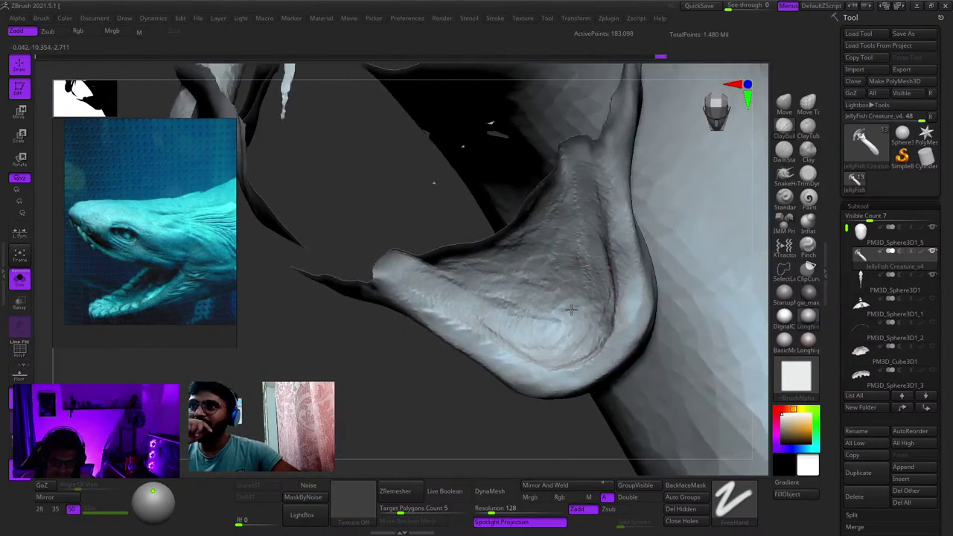
right_click_drag(488, 302, 543, 253)
mouse_move(543, 253)
right_mouse_down("ctrl")
mouse_move(550, 280)
mouse_move(533, 256)
mouse_move(535, 276)
right_mouse_up("ctrl")
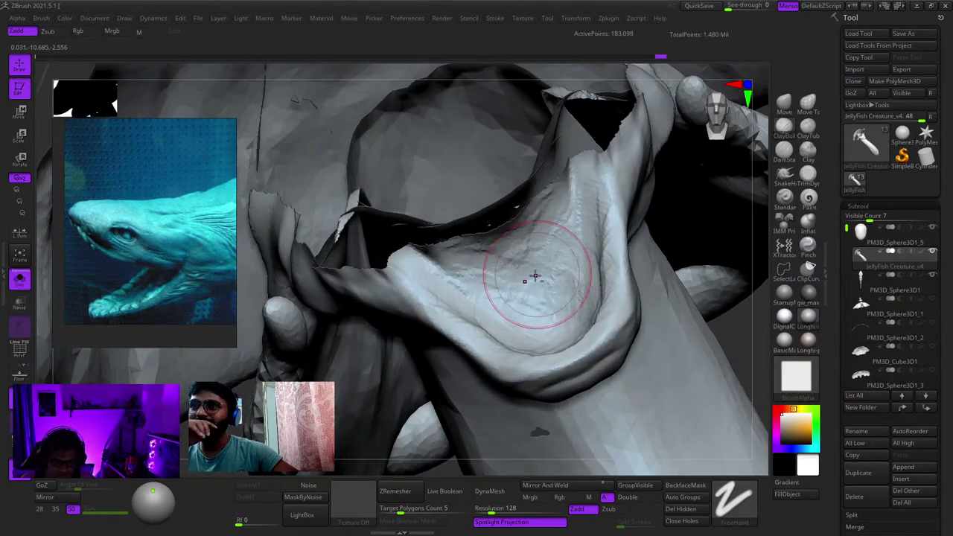
left_click_drag(537, 220, 542, 246)
Step: Round out the mouth floor into a raised tongue-like mound from its back edge to the jaw tip
right_click_drag(541, 246, 531, 295)
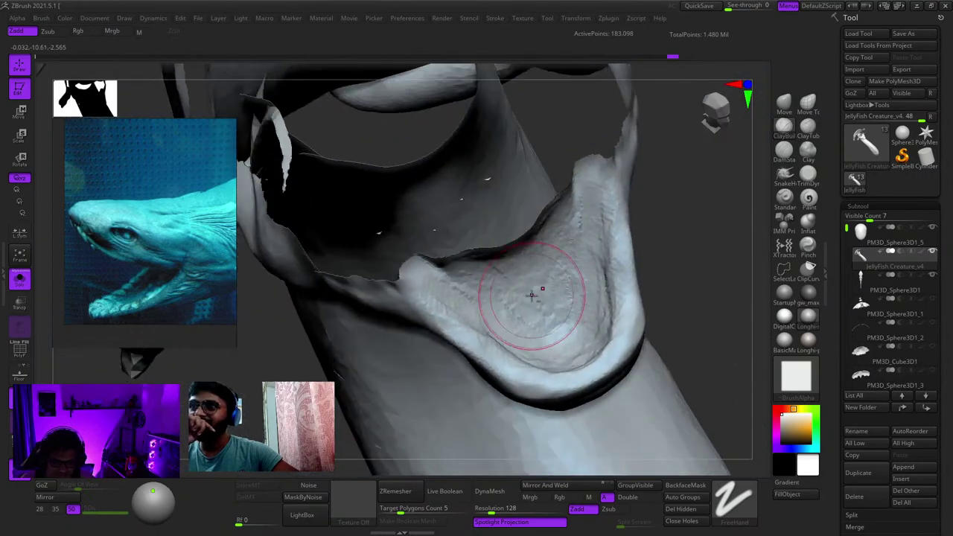
mouse_move(466, 305)
right_mouse_down()
mouse_move(514, 345)
mouse_move(494, 276)
mouse_move(495, 303)
mouse_move(493, 253)
mouse_move(496, 283)
right_mouse_up()
left_click_drag(478, 283, 503, 287)
right_click_drag(528, 323, 523, 297)
left_click_drag(573, 296, 562, 357)
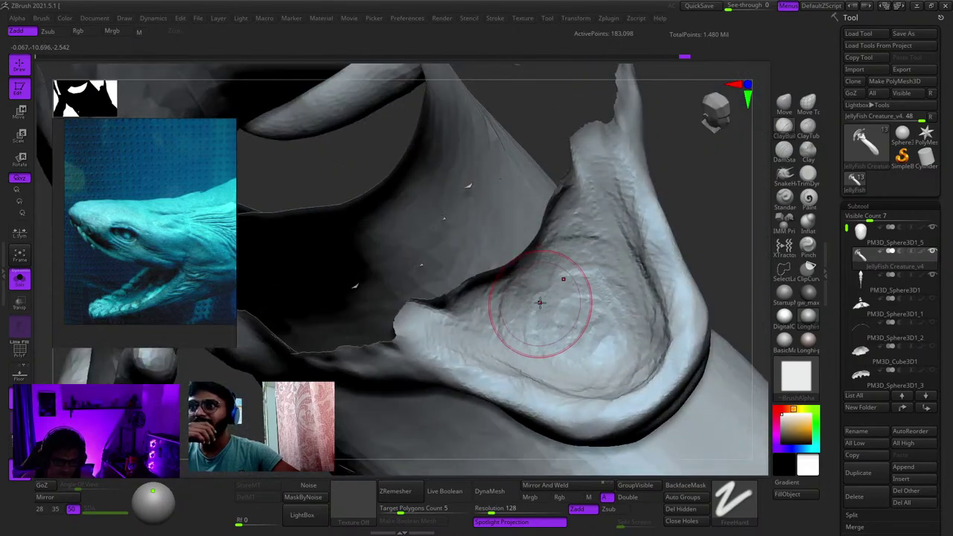
right_click_drag(540, 303, 543, 286)
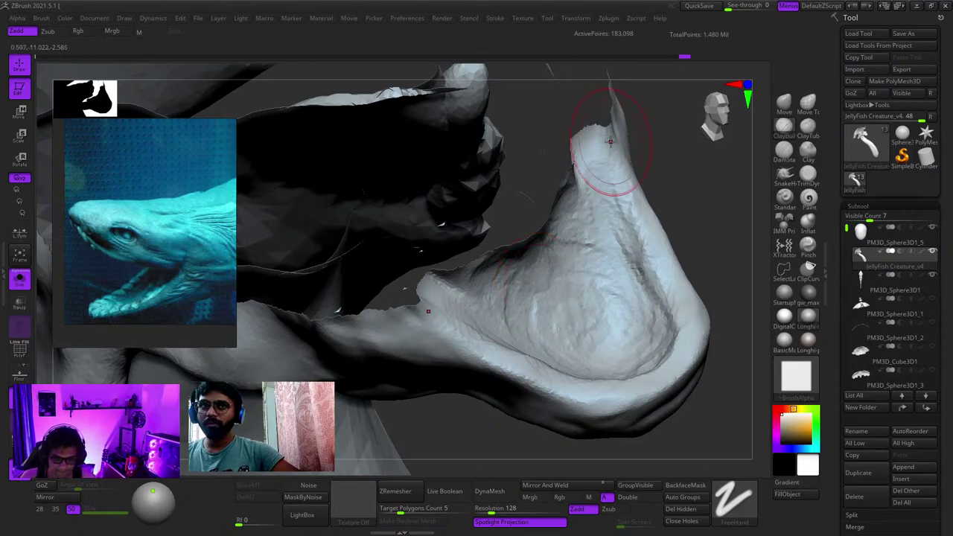
Step: Build up the back of the tongue-like mound, smooth its edges, and frame the whole lower jaw
left_click_drag(693, 176, 629, 195)
mouse_move(524, 267)
right_mouse_down("ctrl")
mouse_move(514, 155)
mouse_move(544, 206)
right_mouse_up("ctrl")
right_click_drag(487, 213, 542, 208)
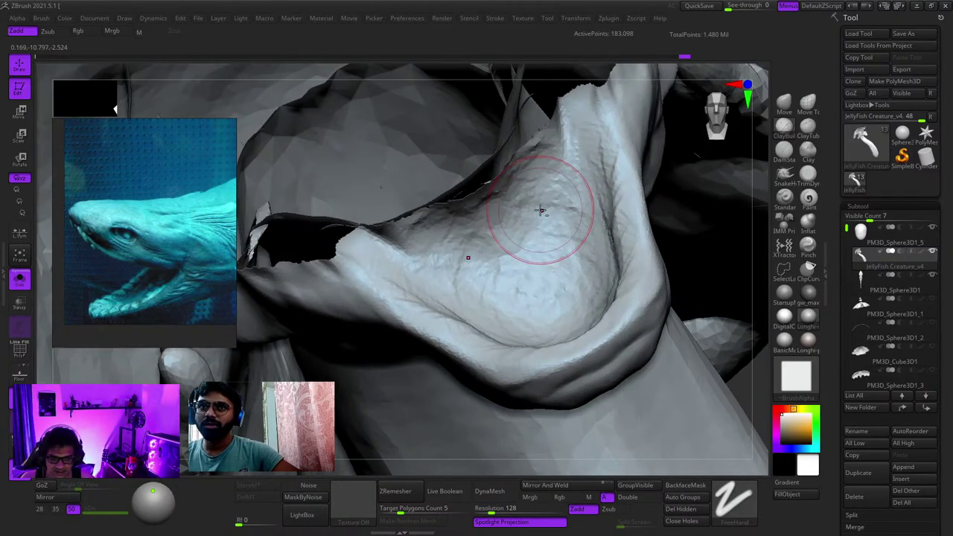
left_click_drag(542, 208, 513, 246)
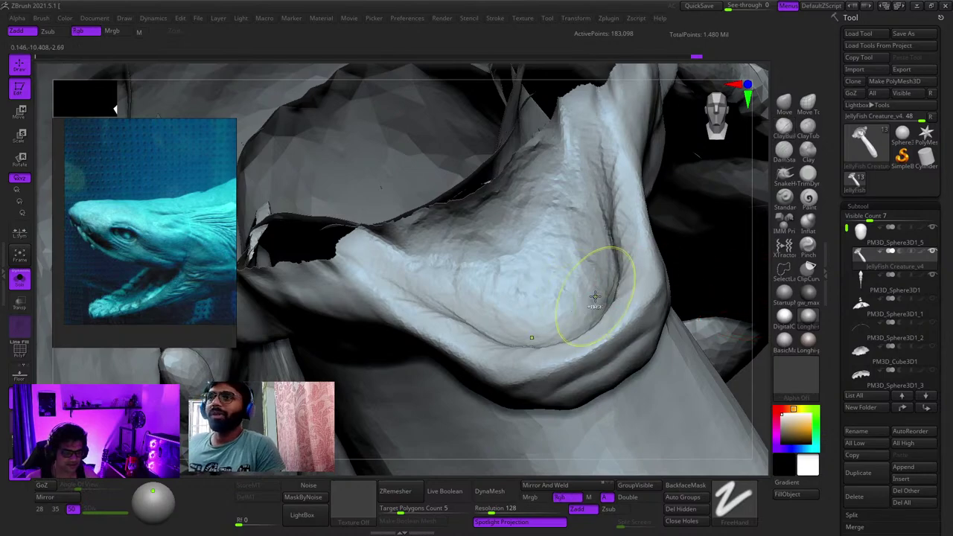
right_click_drag(593, 298, 725, 315, "ctrl")
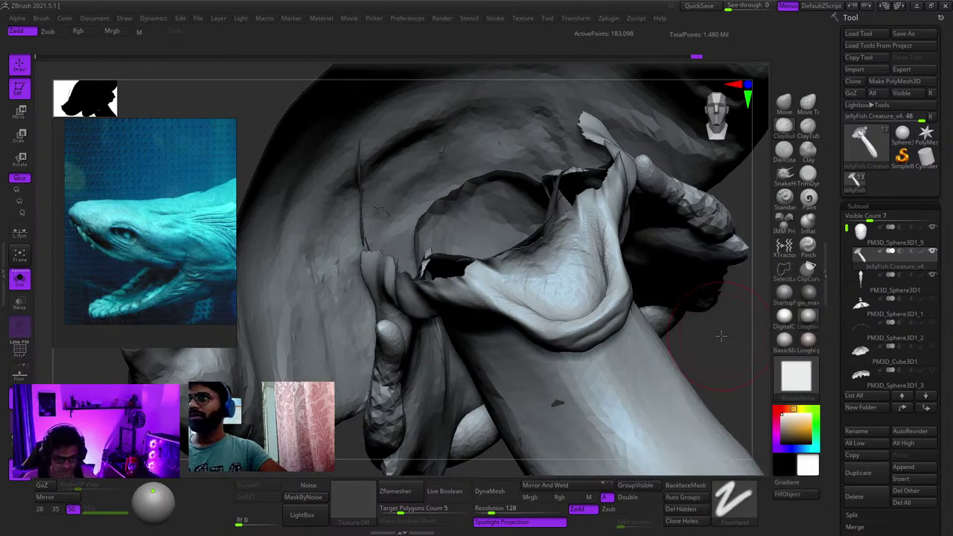
Step: Unhide the whole creature and add clay to the skin fold at the back corner of the mouth
right_click_drag(419, 276, 506, 298)
right_click_drag(506, 298, 513, 212, "ctrl")
right_click_drag(514, 212, 546, 250, "ctrl")
left_click(617, 282, "ctrl+shift")
right_click_drag(617, 283, 555, 245, "ctrl")
mouse_move(555, 245)
right_mouse_down()
mouse_move(549, 234)
mouse_move(562, 261)
right_mouse_up()
mouse_move(562, 261)
right_mouse_down()
mouse_move(509, 200)
mouse_move(556, 245)
mouse_move(514, 276)
right_mouse_up()
right_click(485, 295)
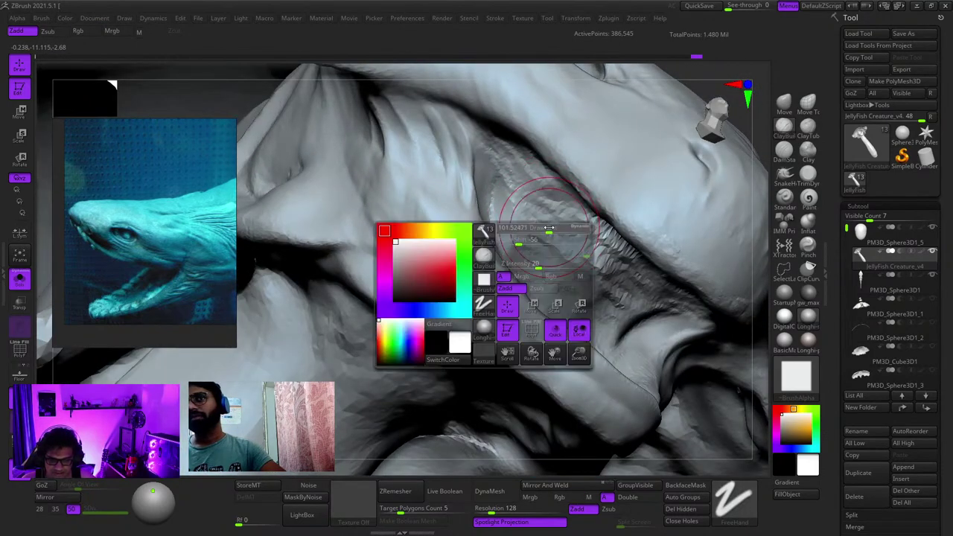
left_click_drag(513, 183, 509, 236)
mouse_move(509, 236)
right_mouse_down("ctrl")
mouse_move(492, 175)
mouse_move(547, 349)
right_mouse_up("ctrl")
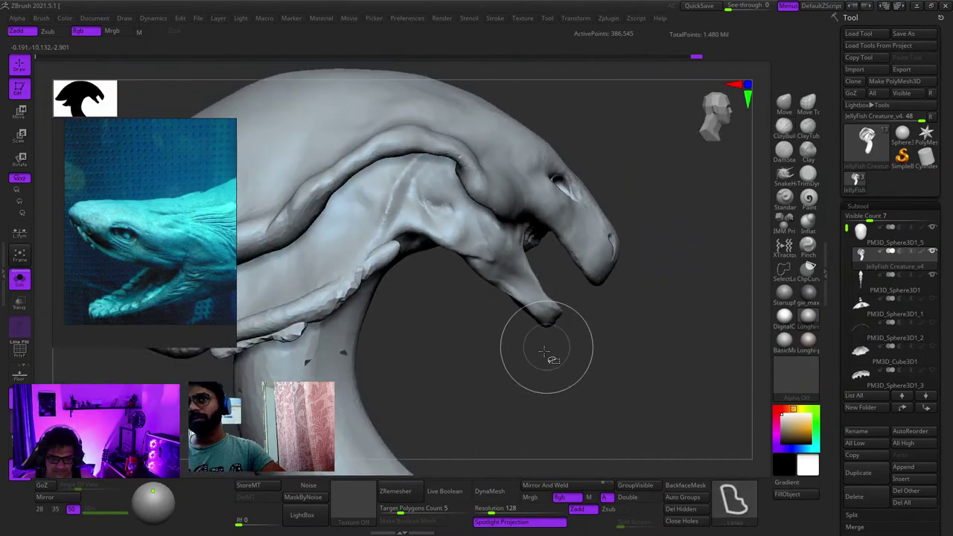
Step: Hide the jaw region to expose the back of the mouth and resize the clay brush for it
mouse_move(510, 394)
left_mouse_down("ctrl+alt+shift")
mouse_move(652, 189)
mouse_move(518, 272)
mouse_move(462, 345)
left_mouse_up("ctrl+alt+shift")
mouse_move(463, 345)
right_mouse_down()
mouse_move(488, 264)
mouse_move(513, 328)
mouse_move(495, 297)
right_mouse_up()
left_click_drag(476, 238, 470, 315)
left_click_drag(506, 223, 513, 290)
left_click_drag(648, 372, 569, 340)
right_click_drag(569, 340, 502, 362)
right_click(502, 362)
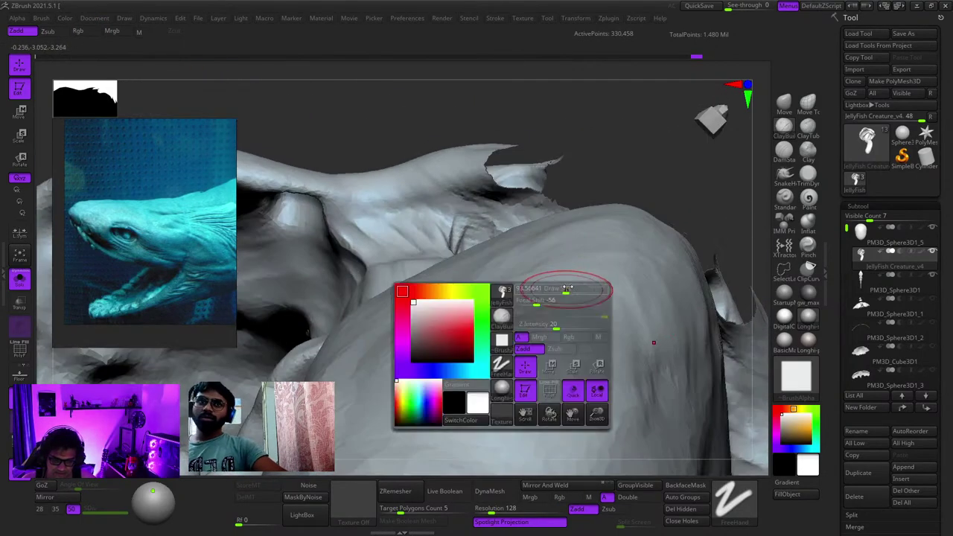
mouse_move(563, 287)
right_mouse_down("ctrl")
mouse_move(521, 390)
mouse_move(553, 201)
mouse_move(558, 279)
mouse_move(578, 293)
right_mouse_up("ctrl")
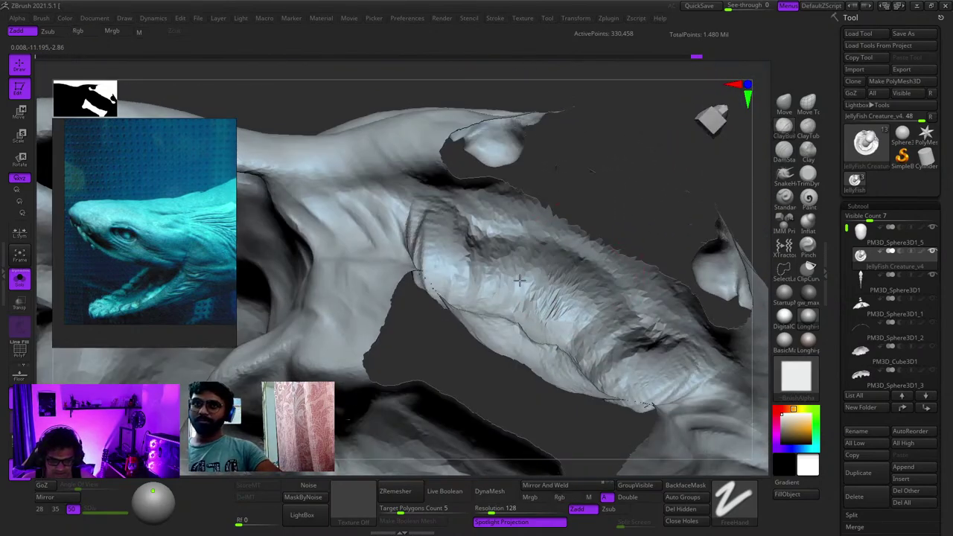
Step: Build up clay across the exposed back wall of the mouth between the two jaw corners
mouse_move(519, 279)
left_mouse_down()
mouse_move(655, 343)
mouse_move(666, 365)
mouse_move(565, 320)
left_mouse_up()
mouse_move(565, 320)
right_mouse_down()
mouse_move(464, 283)
mouse_move(516, 242)
right_mouse_up()
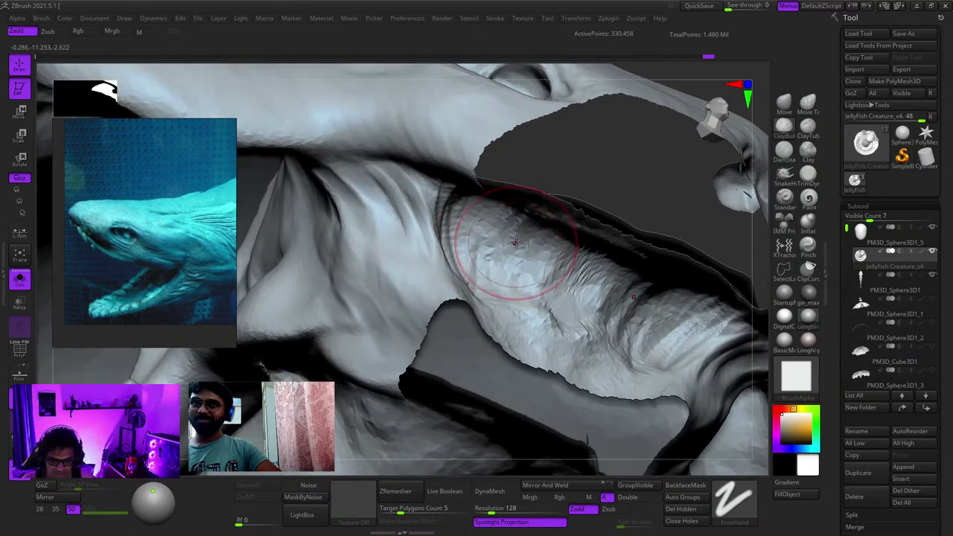
left_click_drag(516, 242, 559, 327)
mouse_move(560, 327)
right_mouse_down()
mouse_move(533, 347)
mouse_move(560, 259)
right_mouse_up()
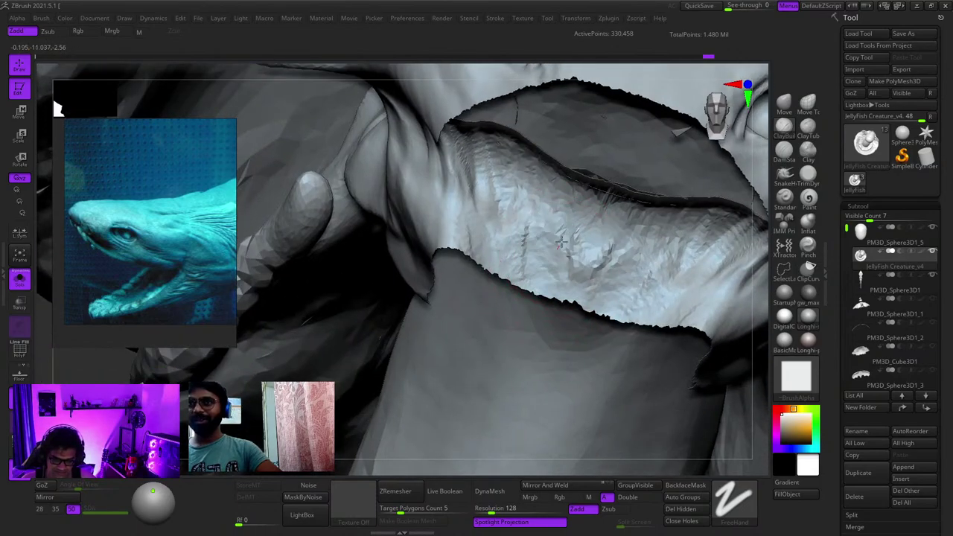
right_click_drag(493, 224, 497, 203)
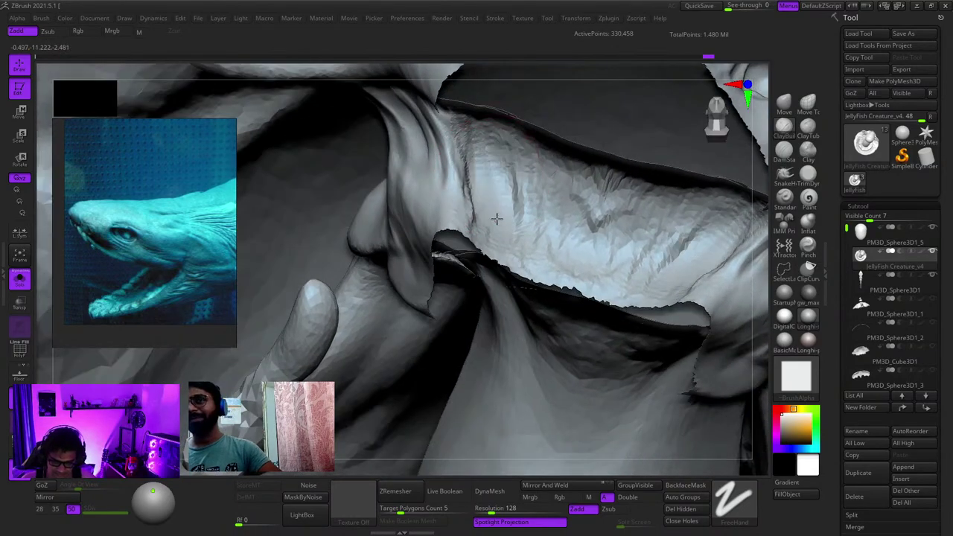
left_click_drag(498, 218, 546, 236)
right_click_drag(546, 236, 544, 227)
left_click_drag(544, 227, 595, 280)
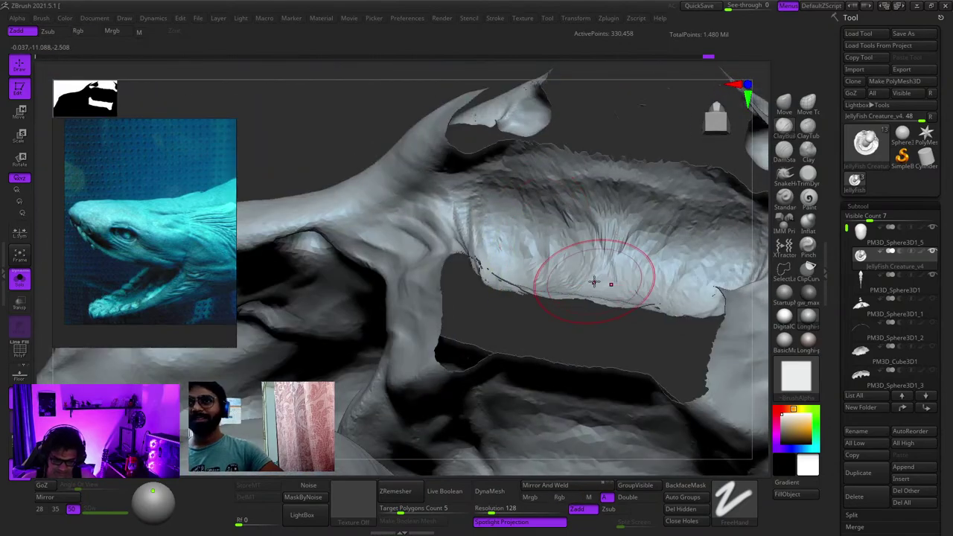
Step: Thicken the lower edge and side of the mouth's back wall with clay strokes and soften them
right_click_drag(595, 280, 597, 281)
left_click_drag(587, 272, 521, 270)
right_click_drag(521, 270, 533, 262)
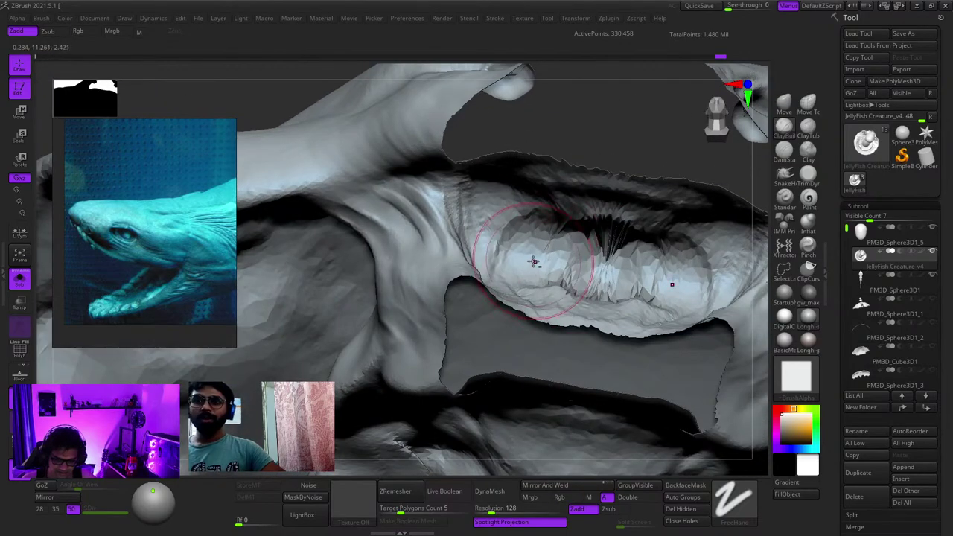
left_click_drag(534, 261, 512, 260)
mouse_move(512, 260)
right_mouse_down()
mouse_move(512, 236)
mouse_move(530, 213)
mouse_move(599, 186)
mouse_move(614, 257)
right_mouse_up()
left_click_drag(615, 257, 588, 245, "shift")
right_click_drag(588, 245, 585, 227)
left_click_drag(584, 227, 552, 262)
right_click_drag(552, 262, 617, 208)
mouse_move(617, 209)
left_mouse_down()
mouse_move(642, 173)
mouse_move(571, 205)
left_mouse_up()
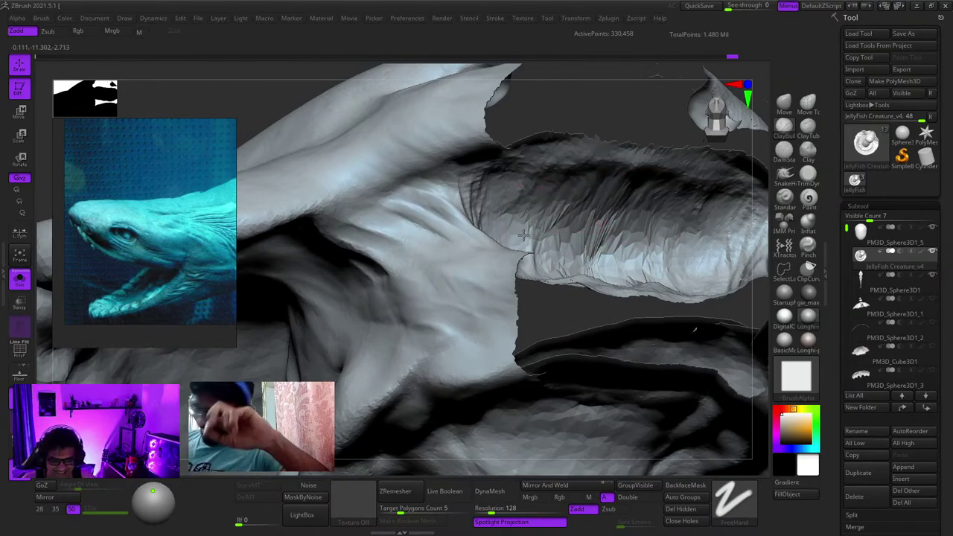
Step: Fill the middle of the mouth's back wall and smooth its surface
right_click_drag(523, 235, 556, 184)
right_click_drag(526, 261, 581, 309)
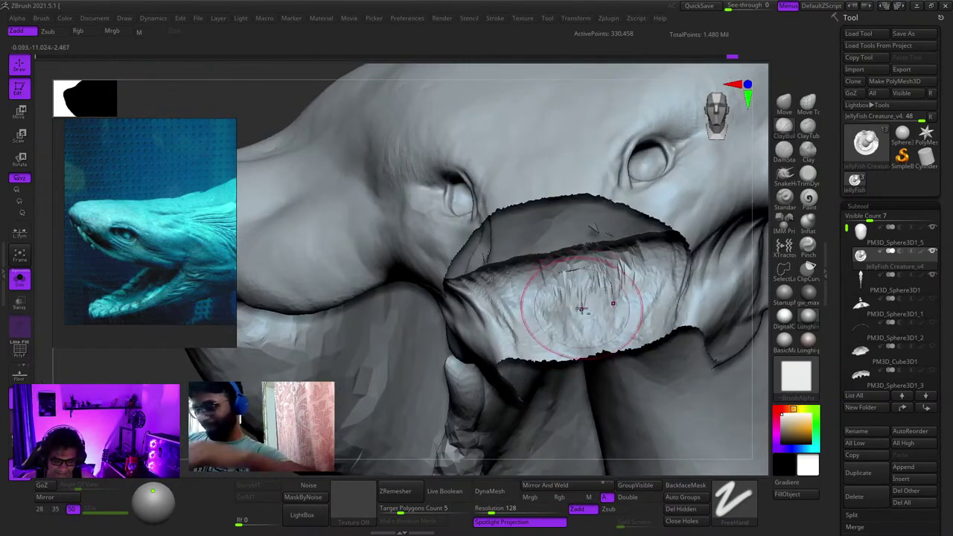
mouse_move(581, 309)
left_mouse_down()
mouse_move(617, 316)
mouse_move(529, 295)
left_mouse_up()
mouse_move(529, 295)
right_mouse_down()
mouse_move(513, 293)
mouse_move(543, 242)
mouse_move(577, 225)
right_mouse_up()
right_click_drag(593, 276, 599, 233)
left_click_drag(600, 234, 608, 244, "shift")
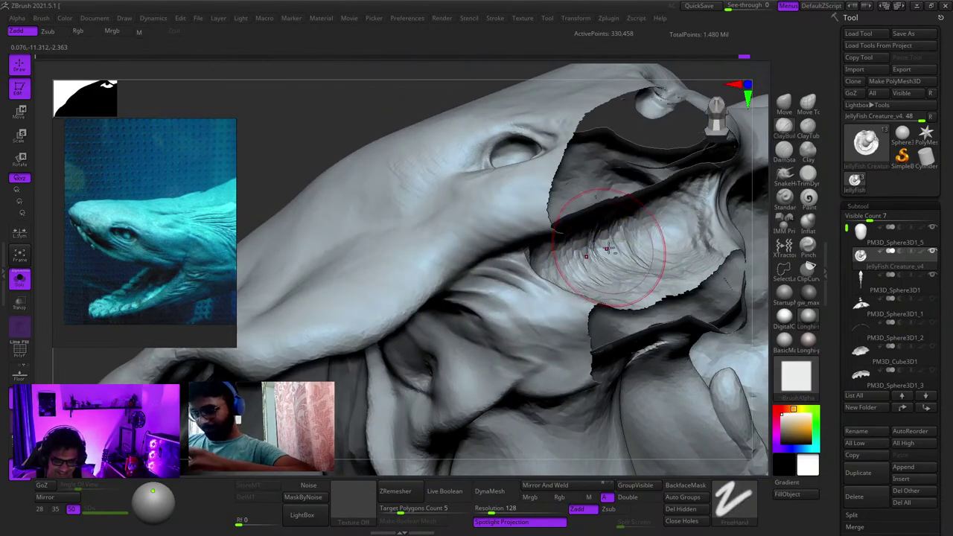
Step: Unhide the full mesh and isolate the head and hood from the rest of the body
right_click_drag(607, 245, 570, 204, "ctrl")
left_click(661, 134, "ctrl+shift")
mouse_move(661, 134)
right_mouse_down()
mouse_move(625, 223)
mouse_move(636, 247)
mouse_move(591, 114)
mouse_move(567, 194)
right_mouse_up()
mouse_move(414, 352)
right_mouse_down("alt")
mouse_move(517, 215)
mouse_move(592, 320)
right_mouse_up("alt")
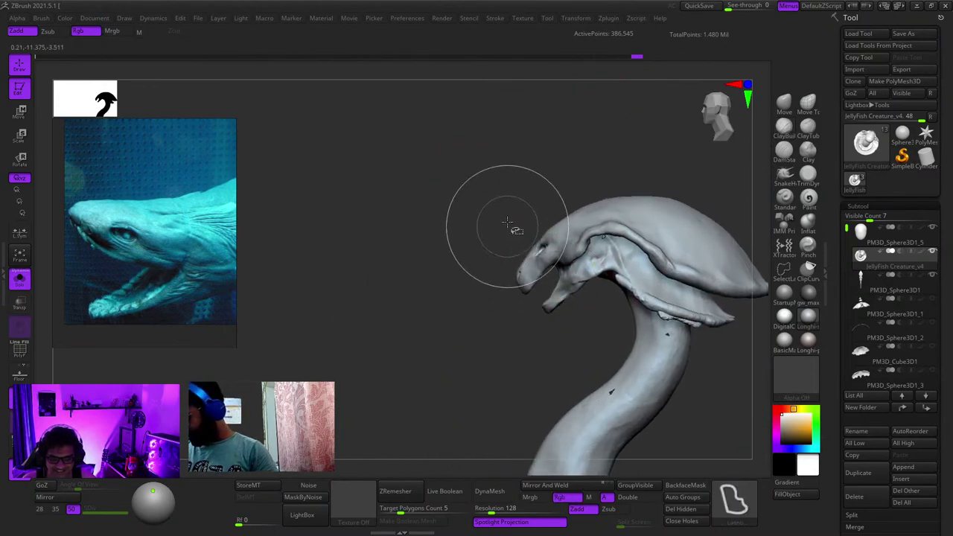
mouse_move(476, 207)
left_mouse_down("ctrl+shift")
mouse_move(580, 370)
mouse_move(705, 200)
left_mouse_up("ctrl+shift")
mouse_move(699, 179)
right_mouse_down("ctrl")
mouse_move(663, 228)
mouse_move(592, 247)
mouse_move(563, 229)
right_mouse_up("ctrl")
Step: Smooth away the lump on the underside of the hood near its rim
right_click(563, 229)
mouse_move(656, 159)
right_mouse_down()
mouse_move(603, 318)
mouse_move(607, 301)
right_mouse_up()
left_click_drag(592, 190, 589, 199, "shift")
right_click_drag(589, 199, 591, 224)
right_click_drag(591, 224, 596, 229)
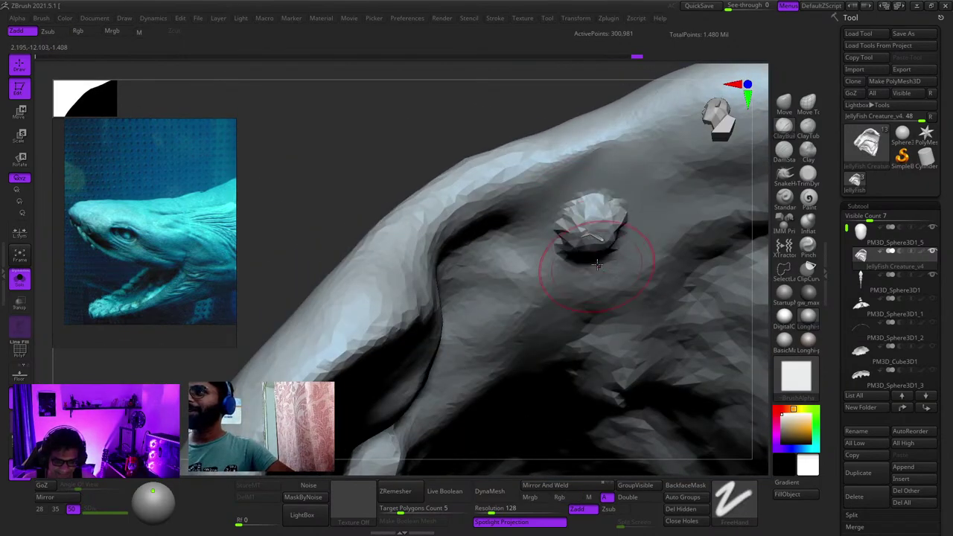
right_click_drag(571, 236, 585, 228)
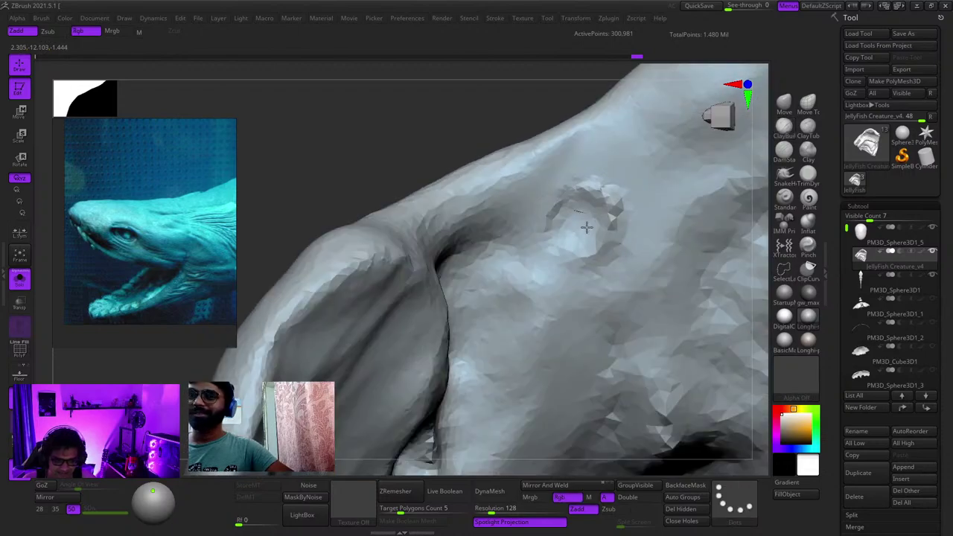
left_click_drag(585, 228, 583, 263, "shift")
mouse_move(583, 263)
right_mouse_down()
mouse_move(597, 235)
mouse_move(593, 217)
right_mouse_up()
left_click_drag(593, 216, 606, 258)
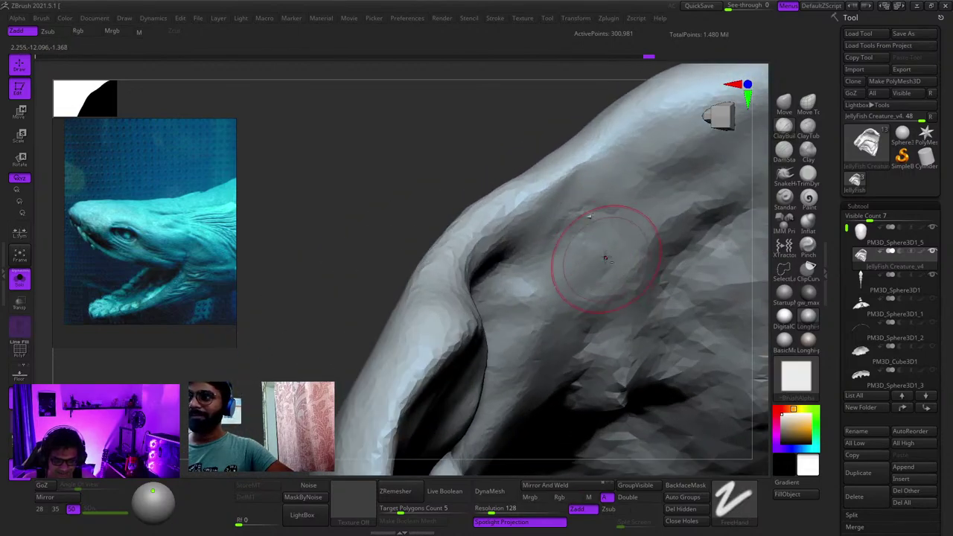
Step: Enable backface masking and fill the hollow under the hood beside its outer rim with clay
mouse_move(591, 347)
right_mouse_down("ctrl")
mouse_move(566, 325)
mouse_move(540, 205)
mouse_move(559, 274)
mouse_move(610, 219)
mouse_move(533, 251)
right_mouse_up("ctrl")
key("space")
left_click_drag(532, 251, 519, 248)
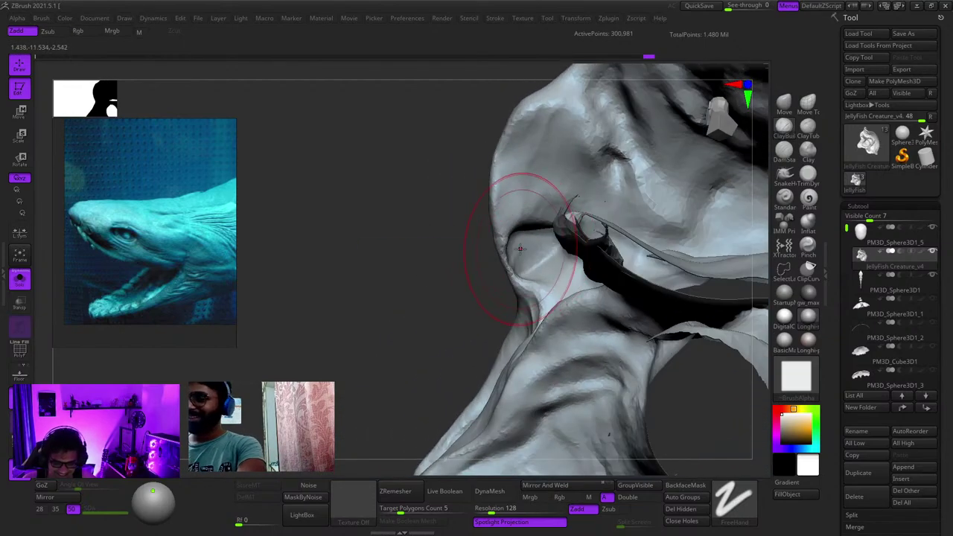
right_click_drag(504, 260, 597, 272)
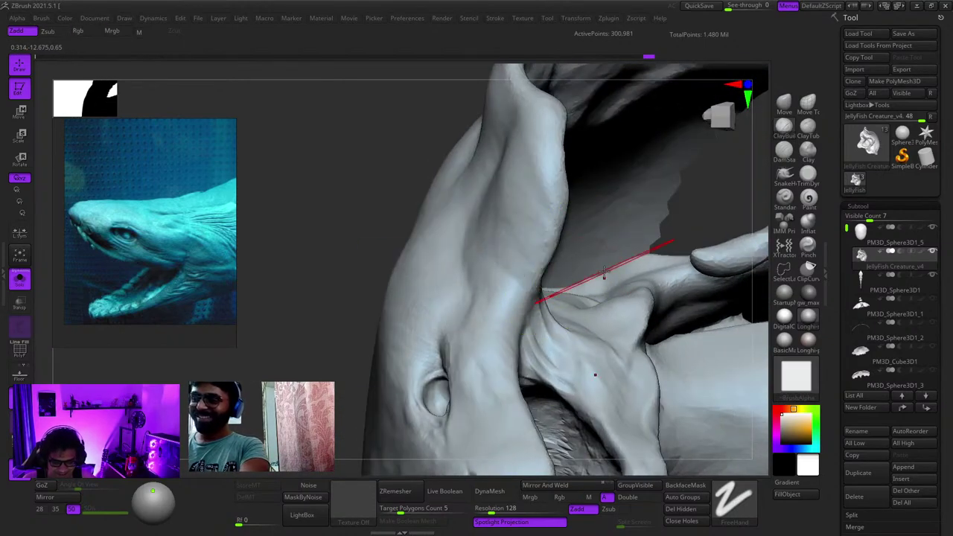
left_click(675, 492)
mouse_move(632, 453)
right_mouse_down()
mouse_move(548, 253)
mouse_move(486, 287)
mouse_move(414, 247)
mouse_move(513, 234)
mouse_move(553, 241)
mouse_move(566, 313)
right_mouse_up()
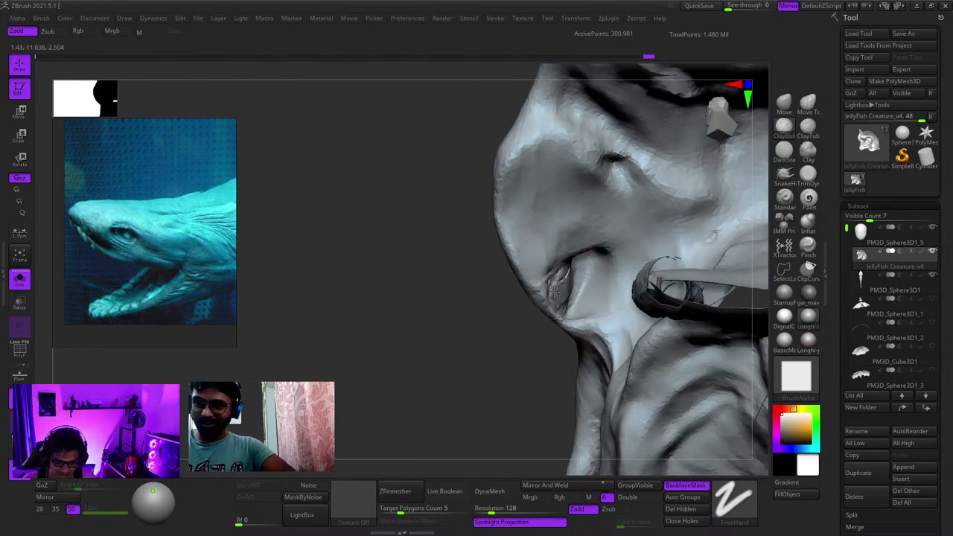
left_click_drag(559, 274, 565, 312)
left_click_drag(566, 279, 570, 311, "shift")
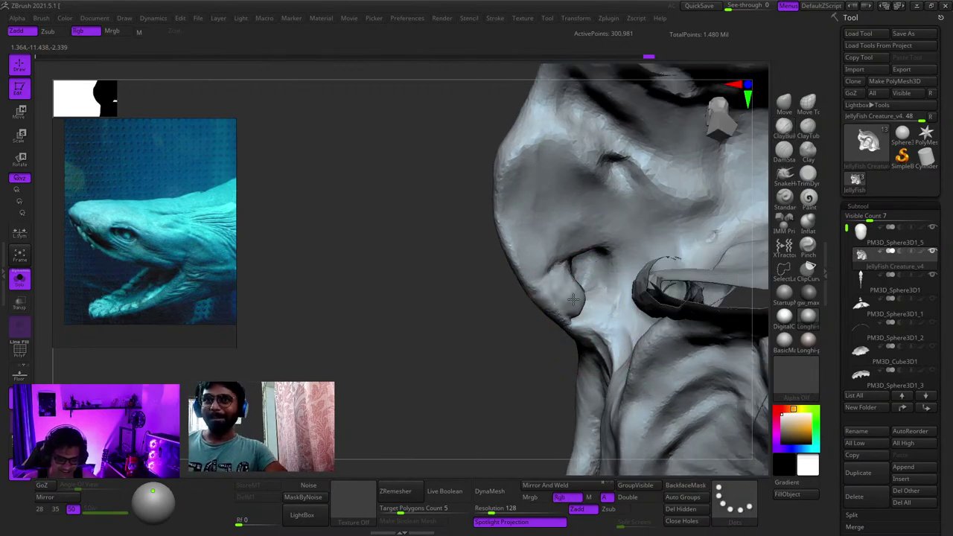
Step: Smooth the filled hollow so it blends into the surrounding underside of the hood
mouse_move(570, 311)
right_mouse_down()
mouse_move(593, 245)
mouse_move(584, 179)
right_mouse_up()
right_click_drag(584, 179, 576, 278)
mouse_move(573, 268)
left_mouse_down("shift")
mouse_move(587, 276)
mouse_move(571, 253)
left_mouse_up("shift")
right_click_drag(570, 251, 581, 280, "ctrl")
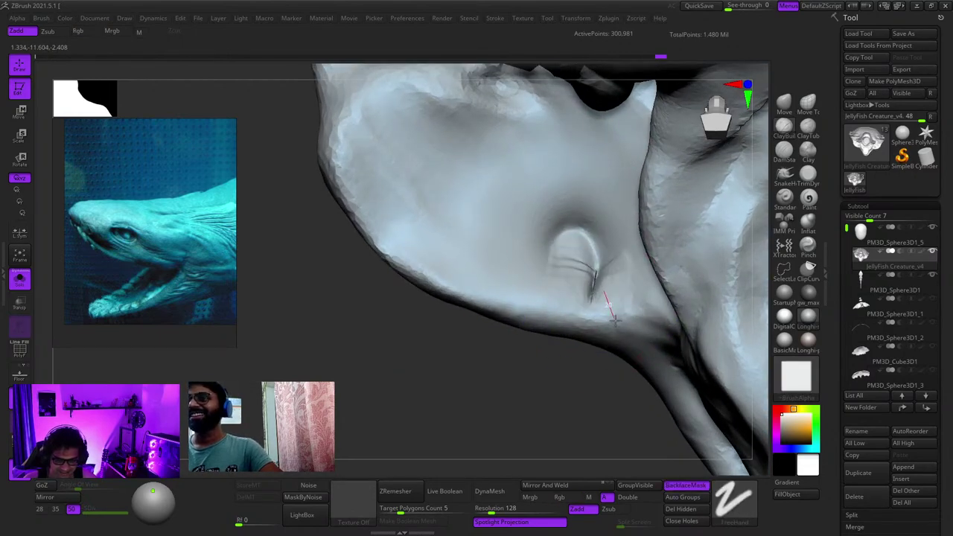
left_click_drag(594, 277, 584, 300, "shift")
mouse_move(585, 300)
right_mouse_down()
mouse_move(574, 230)
mouse_move(536, 202)
mouse_move(559, 257)
right_mouse_up()
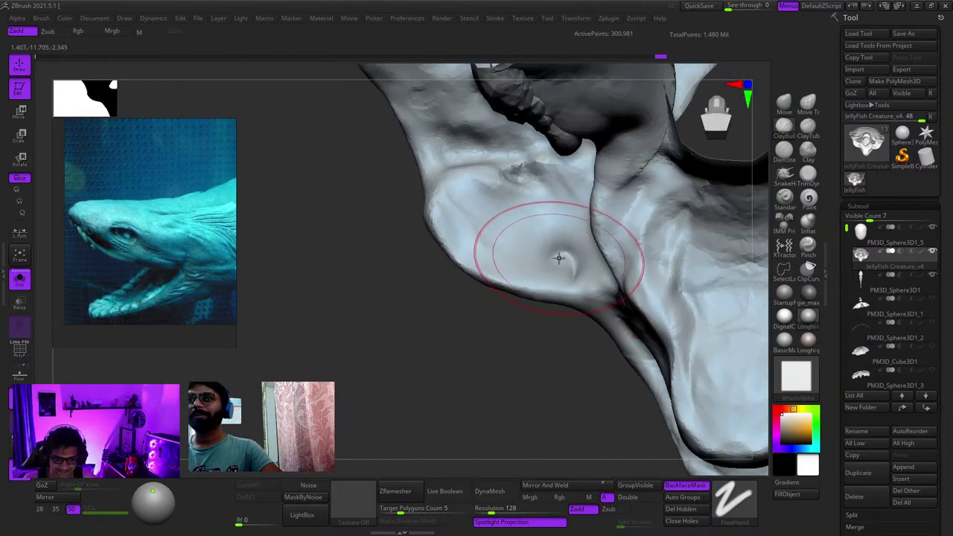
left_click_drag(571, 283, 556, 276, "shift")
Step: Check the mesh wireframe, and build up the surface under the hood behind the jaw corner
mouse_move(555, 276)
right_mouse_down("ctrl")
mouse_move(564, 213)
mouse_move(553, 308)
mouse_move(568, 282)
mouse_move(571, 335)
right_mouse_up("ctrl")
key("shift+f")
key("shift+f")
mouse_move(570, 335)
right_mouse_down()
mouse_move(554, 320)
mouse_move(579, 310)
mouse_move(555, 257)
right_mouse_up()
right_click_drag(554, 256, 536, 238, "shift")
mouse_move(535, 239)
right_mouse_down("ctrl")
mouse_move(499, 298)
mouse_move(498, 221)
mouse_move(515, 232)
mouse_move(504, 204)
mouse_move(596, 149)
mouse_move(580, 230)
right_mouse_up("ctrl")
mouse_move(580, 231)
right_mouse_down("ctrl")
mouse_move(576, 274)
mouse_move(587, 241)
mouse_move(527, 217)
mouse_move(573, 261)
mouse_move(536, 287)
mouse_move(506, 285)
mouse_move(547, 269)
mouse_move(493, 316)
mouse_move(489, 332)
right_mouse_up("ctrl")
mouse_move(521, 260)
left_mouse_down()
mouse_move(513, 279)
mouse_move(507, 262)
left_mouse_up()
right_click_drag(506, 290, 502, 247)
left_click_drag(511, 220, 477, 228)
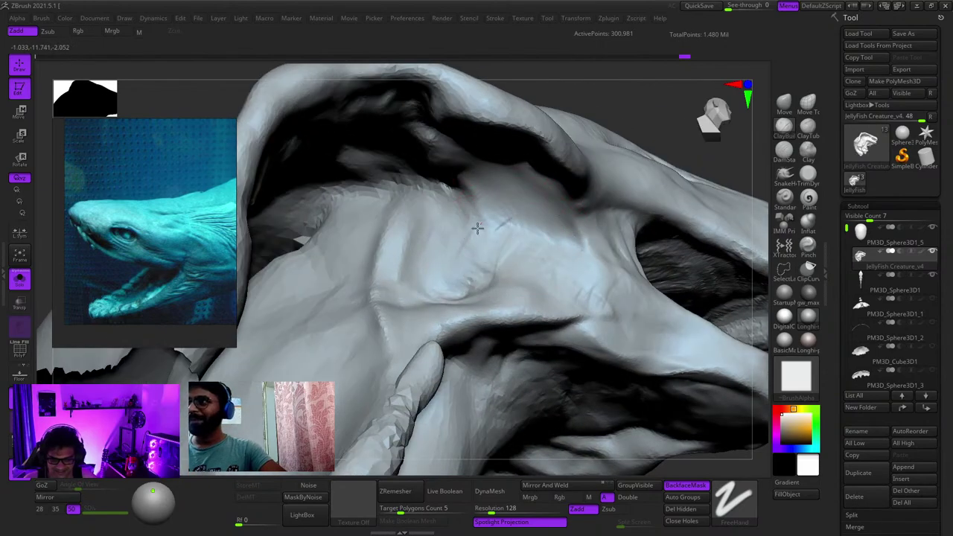
Step: Extend the clay build-up across the inner wall of the hood above the finger-like appendage
right_click_drag(501, 229, 532, 201)
left_click_drag(531, 202, 498, 177)
right_click_drag(506, 193, 536, 277)
left_click_drag(536, 277, 545, 301)
left_click_drag(537, 238, 541, 238)
mouse_move(541, 238)
right_mouse_down()
mouse_move(466, 211)
mouse_move(476, 260)
mouse_move(521, 264)
mouse_move(485, 228)
mouse_move(483, 238)
right_mouse_up()
mouse_move(483, 238)
left_mouse_down()
mouse_move(465, 223)
mouse_move(491, 213)
left_mouse_up()
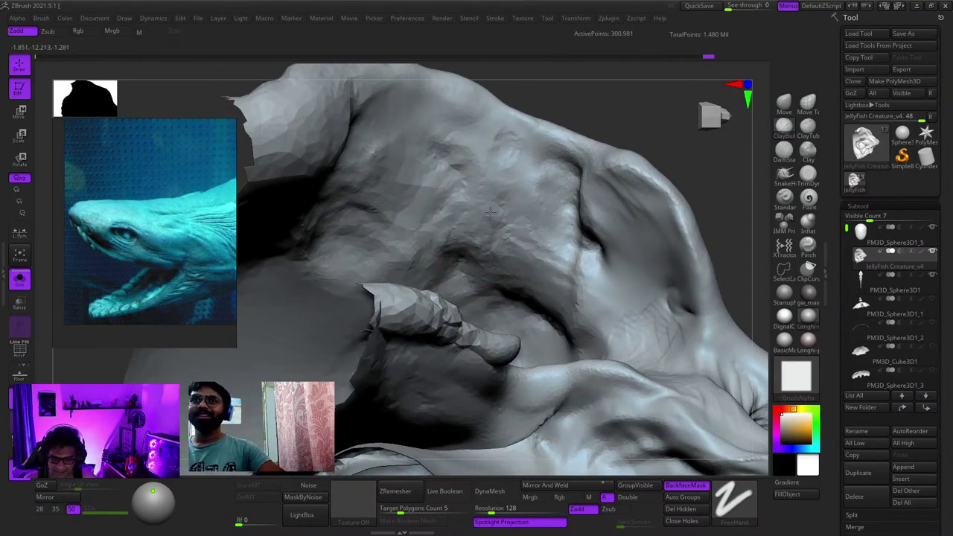
Step: Fill the depression beside the hood's front rim and carry the clay inward across the underside
right_click_drag(491, 212, 489, 194, "ctrl")
mouse_move(497, 195)
left_mouse_down()
mouse_move(484, 215)
mouse_move(523, 210)
left_mouse_up()
mouse_move(536, 211)
right_mouse_down()
mouse_move(552, 203)
mouse_move(582, 222)
right_mouse_up()
mouse_move(583, 228)
left_mouse_down()
mouse_move(573, 222)
mouse_move(618, 277)
left_mouse_up()
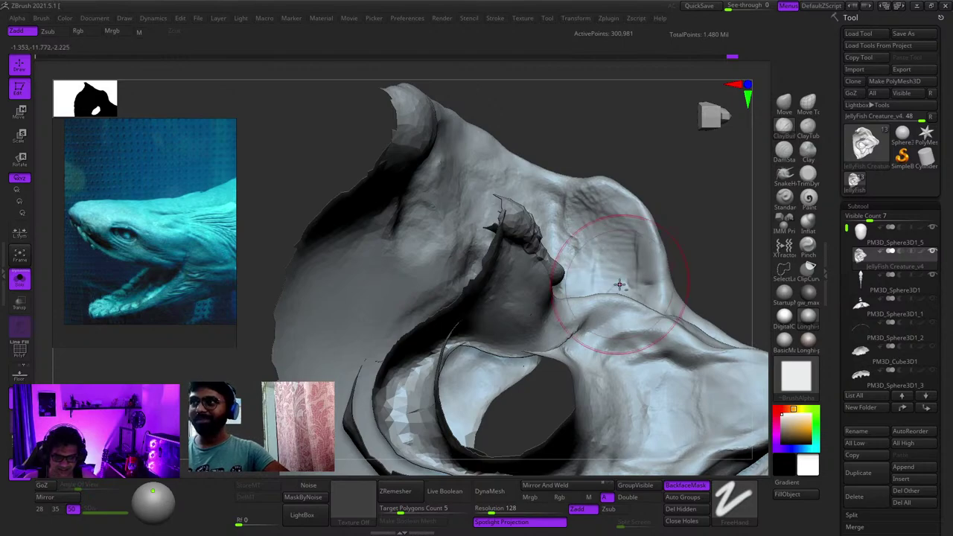
right_click_drag(618, 282, 600, 239)
mouse_move(597, 242)
left_mouse_down()
mouse_move(566, 269)
mouse_move(486, 262)
left_mouse_up()
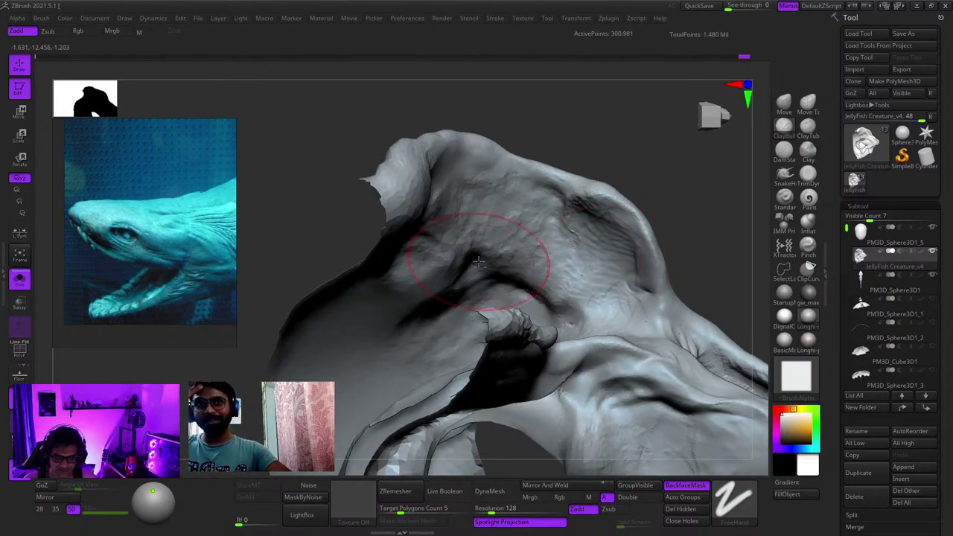
Step: Add more volume to the recess inside the hood's rim and smooth the transition
right_click_drag(484, 261, 585, 237)
left_click_drag(583, 231, 595, 267)
mouse_move(594, 267)
right_mouse_down()
mouse_move(559, 264)
mouse_move(579, 223)
mouse_move(610, 246)
mouse_move(573, 276)
mouse_move(576, 239)
right_mouse_up()
mouse_move(576, 240)
right_mouse_down()
mouse_move(604, 240)
mouse_move(571, 255)
right_mouse_up()
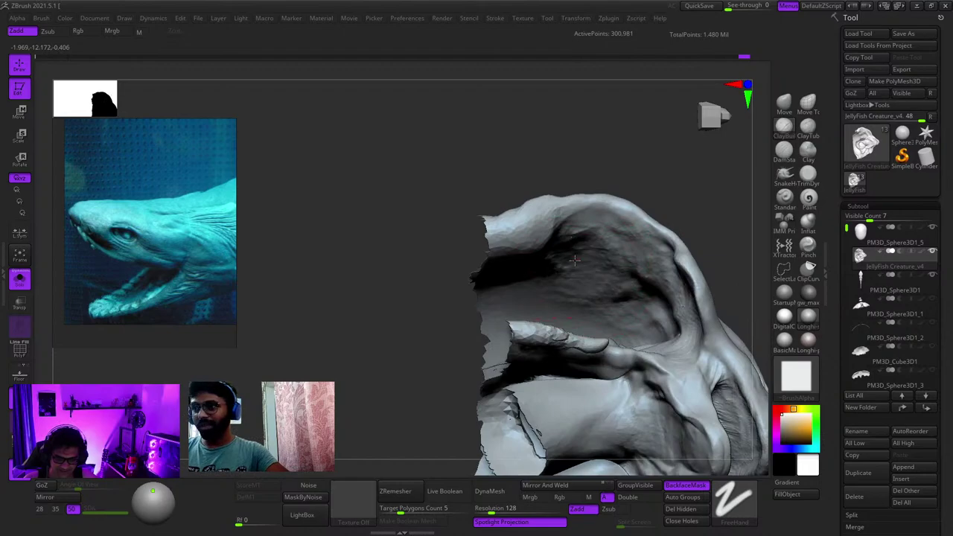
mouse_move(622, 271)
right_mouse_down("alt")
mouse_move(533, 253)
mouse_move(563, 255)
right_mouse_up("alt")
mouse_move(564, 255)
right_mouse_down("ctrl")
mouse_move(572, 294)
mouse_move(598, 260)
mouse_move(636, 255)
right_mouse_up("ctrl")
left_click_drag(636, 255, 656, 268)
right_click_drag(656, 268, 662, 260)
mouse_move(661, 260)
left_mouse_down("shift")
mouse_move(660, 278)
mouse_move(611, 245)
mouse_move(685, 306)
mouse_move(586, 225)
left_mouse_up("shift")
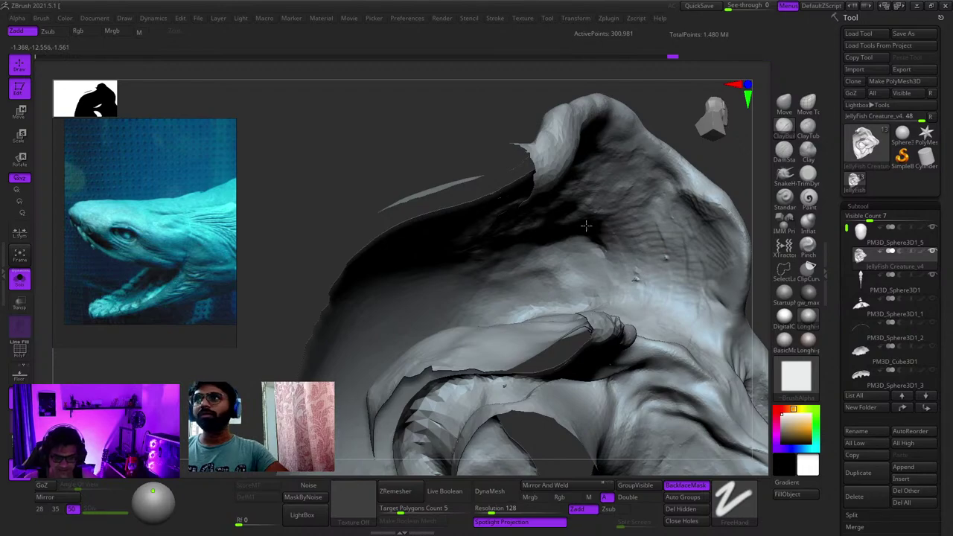
Step: Add clay beneath the hood and along the outer face of its side edge
mouse_move(561, 291)
right_mouse_down()
mouse_move(554, 307)
mouse_move(551, 249)
mouse_move(516, 290)
mouse_move(554, 327)
right_mouse_up()
left_click_drag(566, 300, 552, 335)
right_click_drag(552, 335, 551, 279, "ctrl")
mouse_move(551, 279)
right_mouse_down()
mouse_move(549, 215)
mouse_move(558, 276)
right_mouse_up()
mouse_move(614, 282)
left_mouse_down()
mouse_move(605, 285)
mouse_move(607, 342)
left_mouse_up()
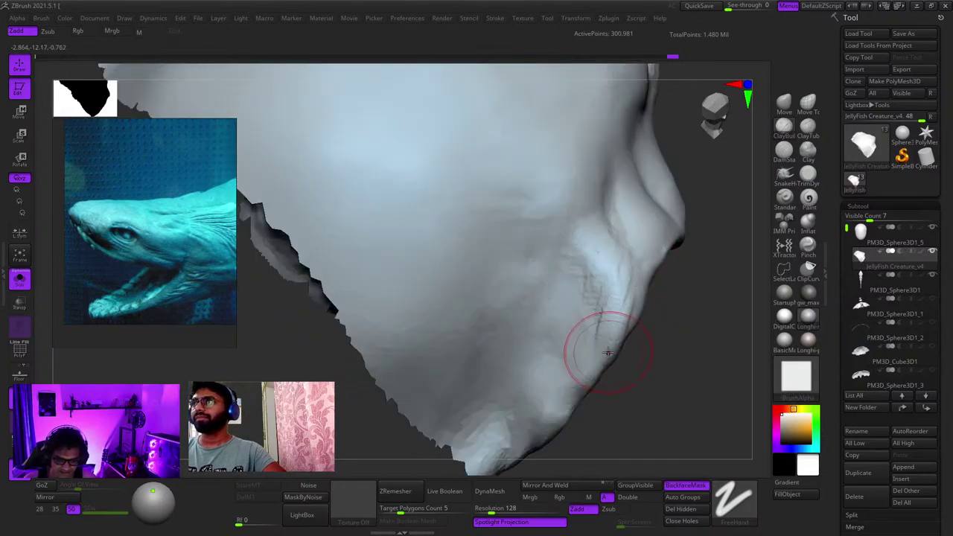
right_click_drag(608, 350, 631, 276)
left_click_drag(631, 278, 615, 322)
Step: Build up the inner side of the hood's rim with clay strokes following its curve
right_click_drag(616, 321, 610, 258)
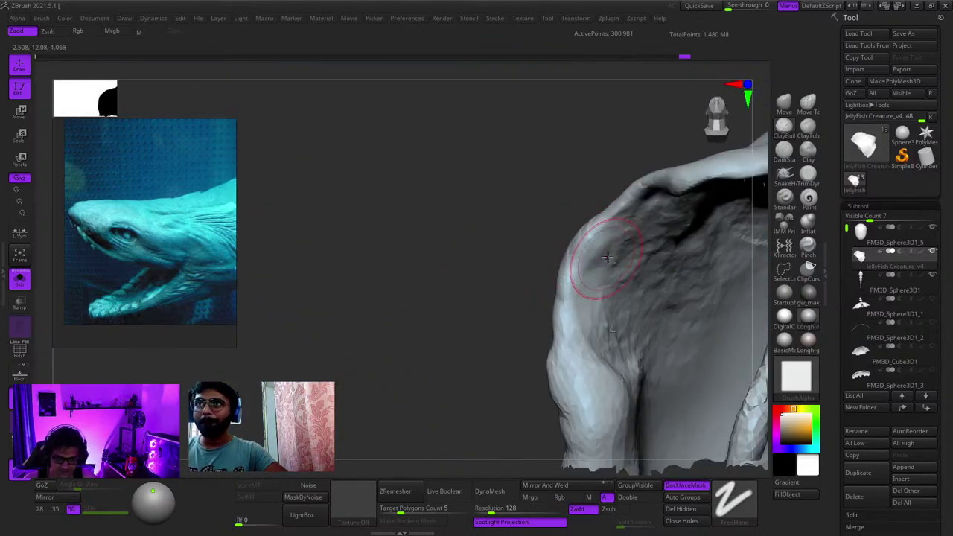
mouse_move(596, 232)
left_mouse_down()
mouse_move(573, 264)
mouse_move(587, 265)
mouse_move(600, 301)
left_mouse_up()
right_click_drag(600, 317, 594, 276)
left_click_drag(612, 226, 590, 277)
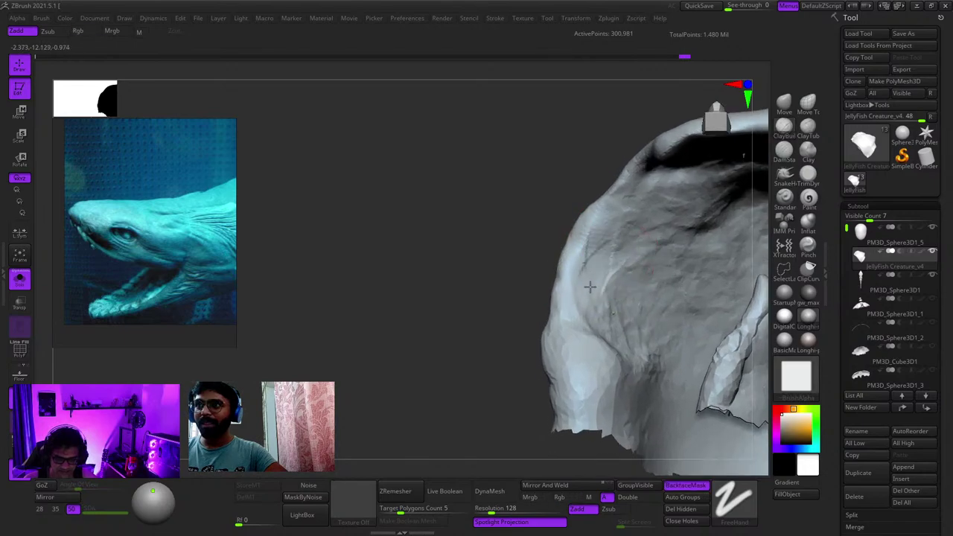
left_click_drag(638, 232, 615, 287)
mouse_move(616, 287)
right_mouse_down("ctrl")
mouse_move(618, 264)
mouse_move(570, 279)
right_mouse_up("ctrl")
mouse_move(575, 260)
left_mouse_down()
mouse_move(563, 293)
mouse_move(582, 295)
left_mouse_up()
right_click_drag(592, 285, 562, 273, "alt")
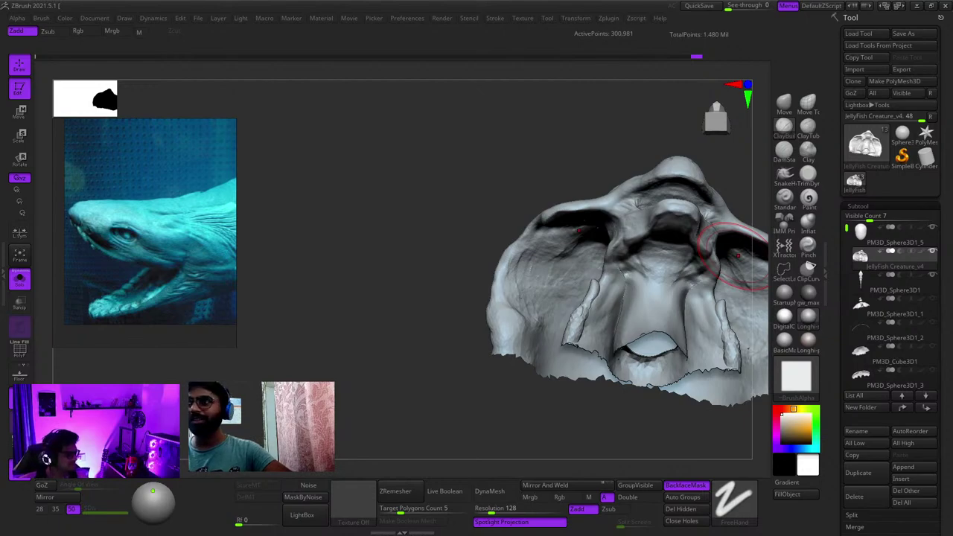
Step: Carve creases into the underside of the hood just inside its rim
mouse_move(738, 255)
right_mouse_down()
mouse_move(518, 259)
mouse_move(510, 286)
mouse_move(497, 252)
mouse_move(477, 276)
mouse_move(442, 206)
mouse_move(472, 185)
right_mouse_up()
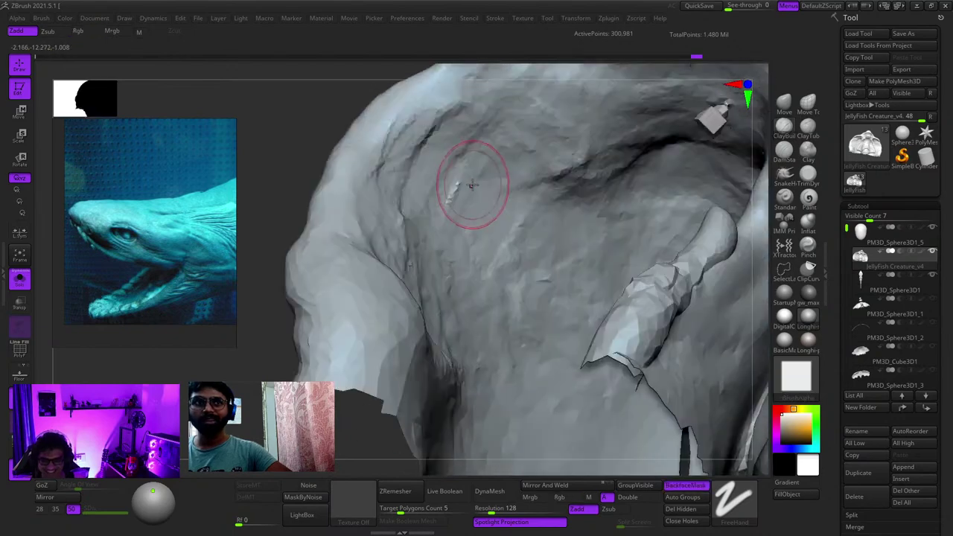
left_click_drag(472, 185, 457, 149, "alt")
right_click_drag(457, 149, 476, 257)
left_click_drag(477, 257, 456, 239, "alt")
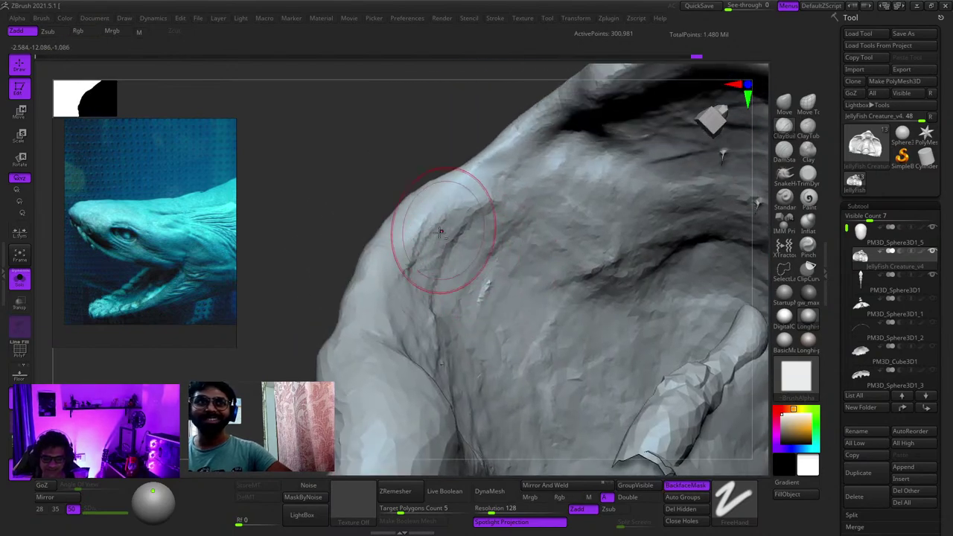
right_click_drag(415, 285, 416, 306)
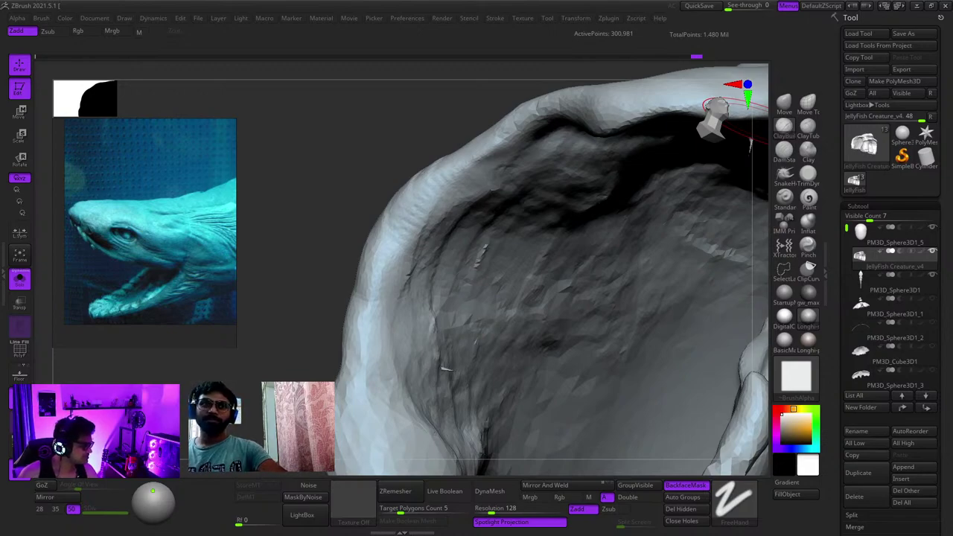
Step: Smooth and build up the creased inner surface along the side of the hood
left_click_drag(439, 245, 435, 328, "shift")
mouse_move(424, 297)
right_mouse_down("ctrl")
mouse_move(402, 197)
mouse_move(460, 293)
mouse_move(461, 334)
right_mouse_up("ctrl")
right_click_drag(453, 240, 438, 256)
left_click_drag(437, 257, 445, 292)
mouse_move(445, 292)
right_mouse_down()
mouse_move(494, 246)
mouse_move(519, 196)
right_mouse_up()
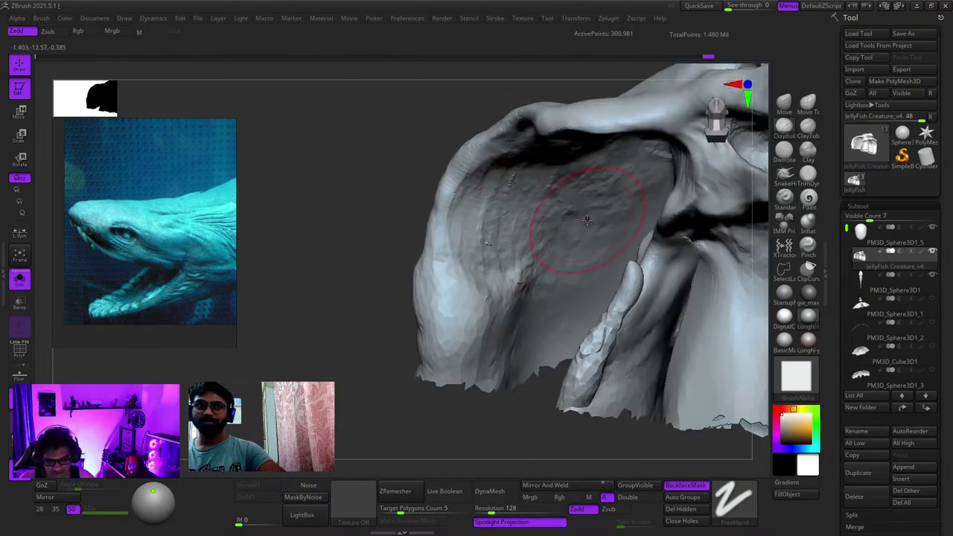
right_click_drag(587, 221, 535, 197)
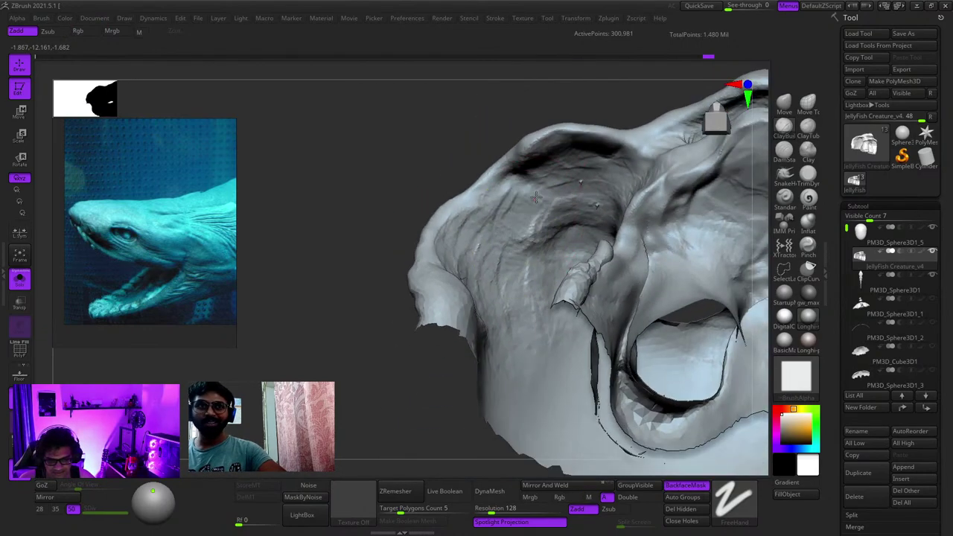
right_click_drag(528, 242, 502, 227)
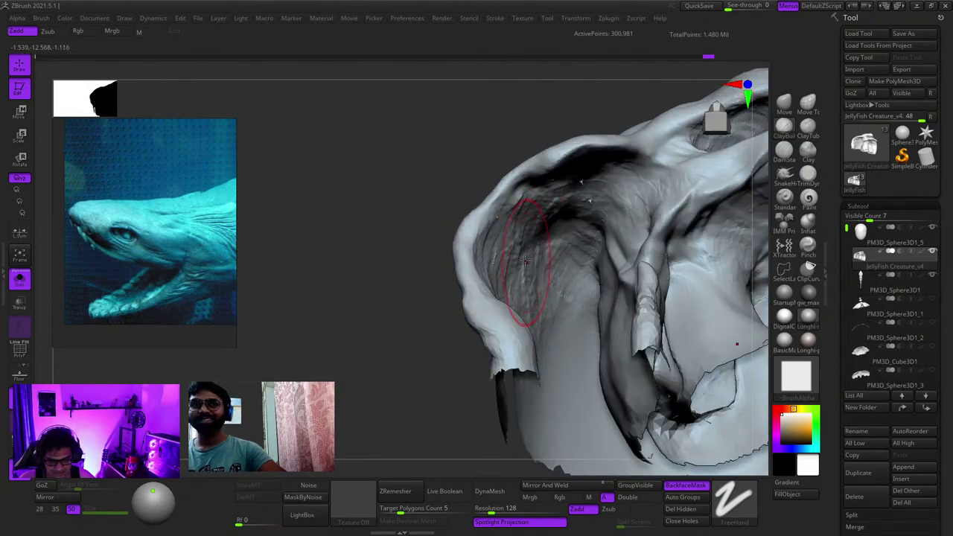
mouse_move(524, 261)
right_mouse_down()
mouse_move(538, 235)
mouse_move(571, 218)
mouse_move(591, 230)
mouse_move(578, 243)
mouse_move(574, 230)
mouse_move(584, 243)
mouse_move(581, 235)
right_mouse_up()
right_click(574, 230)
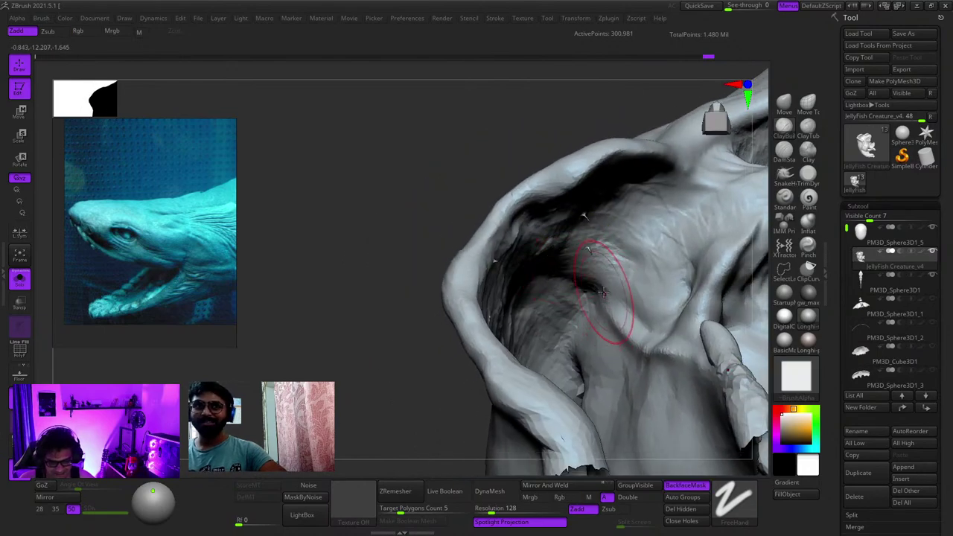
mouse_move(603, 292)
right_mouse_down()
mouse_move(578, 264)
mouse_move(596, 270)
mouse_move(606, 216)
mouse_move(640, 245)
mouse_move(641, 284)
mouse_move(592, 265)
mouse_move(620, 268)
mouse_move(605, 290)
mouse_move(630, 253)
mouse_move(588, 238)
mouse_move(574, 287)
right_mouse_up()
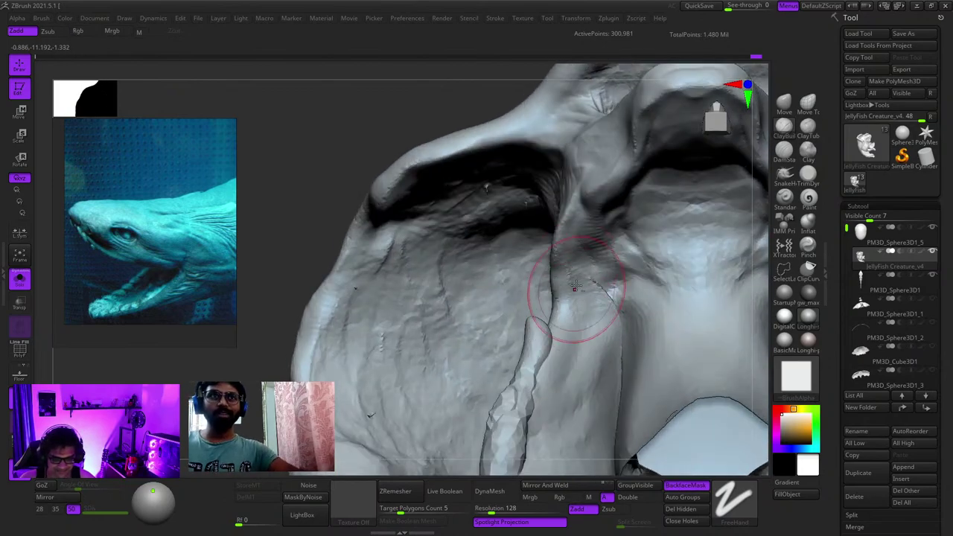
Step: Add clay to the skin at the mouth corner beside the ridge that borders the hood's recess
left_click_drag(574, 288, 600, 280)
mouse_move(588, 282)
right_mouse_down()
mouse_move(598, 240)
mouse_move(589, 247)
mouse_move(600, 301)
right_mouse_up()
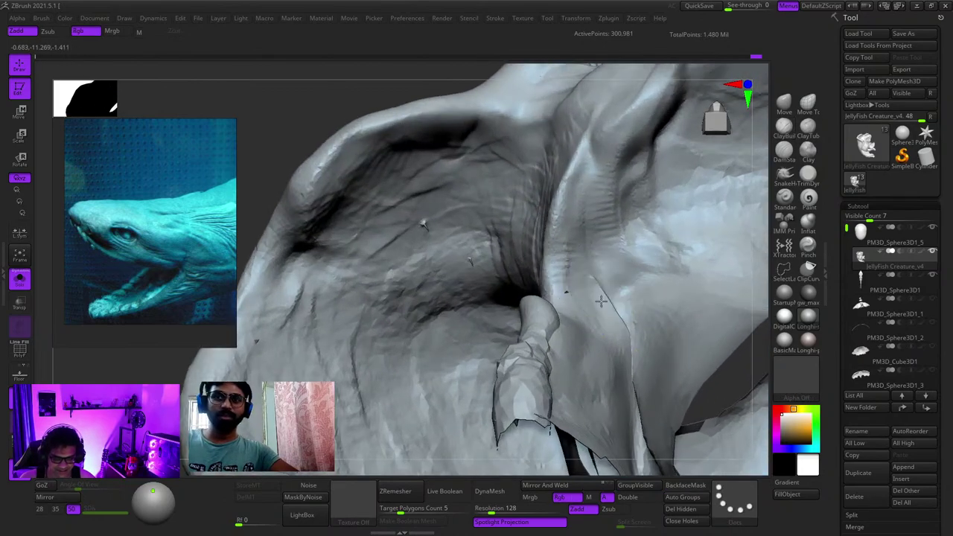
right_click_drag(611, 261, 591, 228, "ctrl")
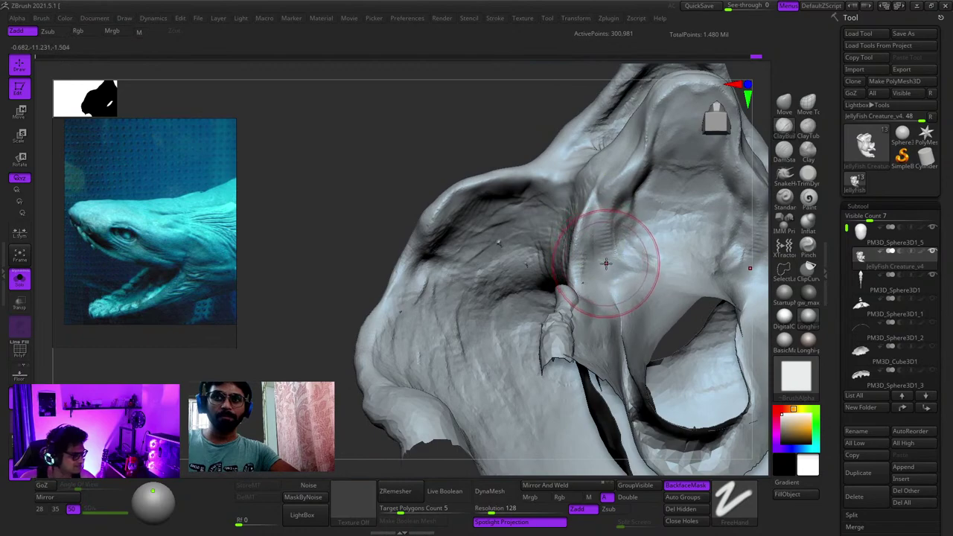
right_click_drag(605, 264, 581, 176)
left_click_drag(581, 176, 602, 215)
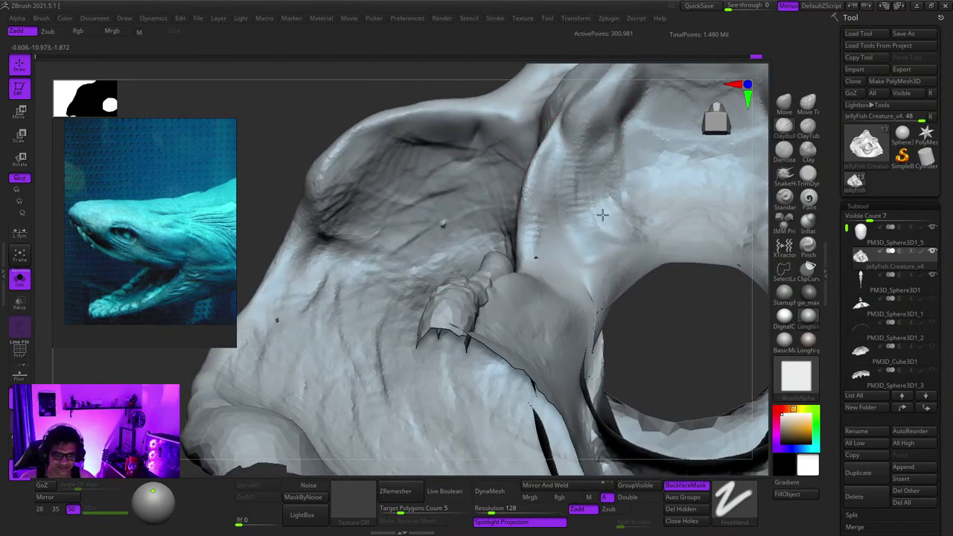
Step: Layer clay strokes along the ridge between the hood's recess and the mouth interior, and undo the last stroke
mouse_move(582, 224)
right_mouse_down()
mouse_move(557, 302)
mouse_move(565, 242)
right_mouse_up()
left_click_drag(567, 234, 592, 197)
right_click_drag(588, 261, 591, 238)
mouse_move(591, 238)
right_mouse_down("ctrl")
mouse_move(592, 209)
mouse_move(602, 257)
right_mouse_up("ctrl")
left_click_drag(586, 257, 571, 332)
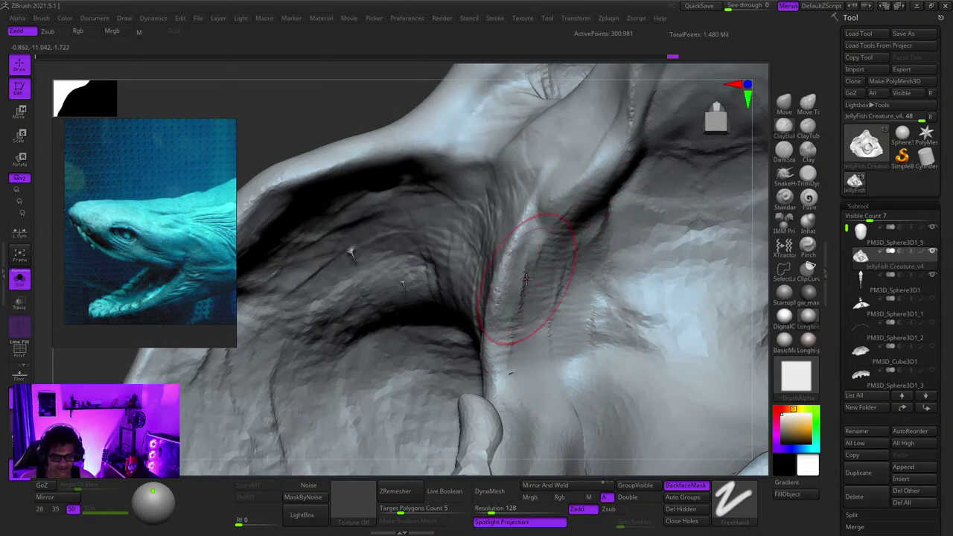
key("ctrl+z")
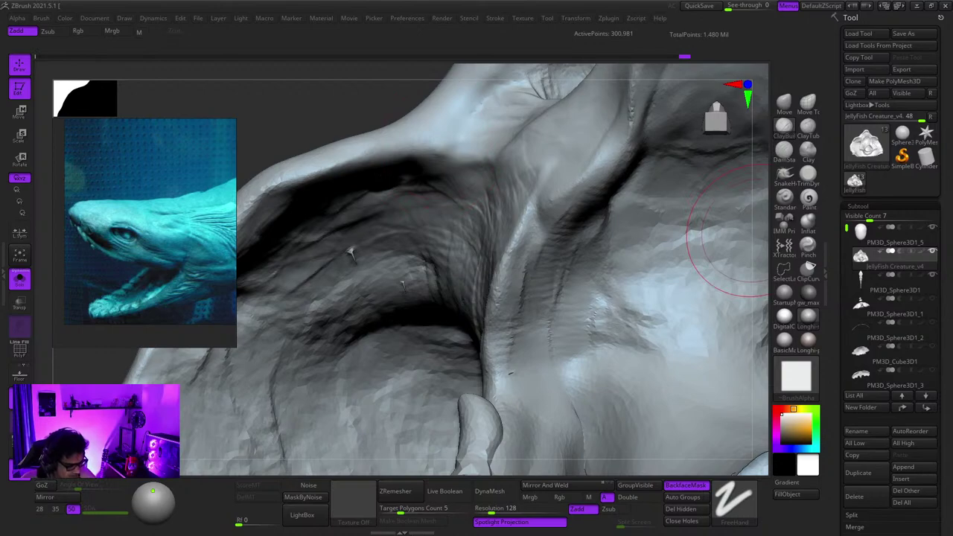
Step: Examine the jaw attachment from below and from the side and check the undo history
mouse_move(475, 373)
right_mouse_down("ctrl")
mouse_move(472, 358)
mouse_move(509, 281)
mouse_move(511, 320)
mouse_move(455, 375)
right_mouse_up("ctrl")
right_click(456, 374)
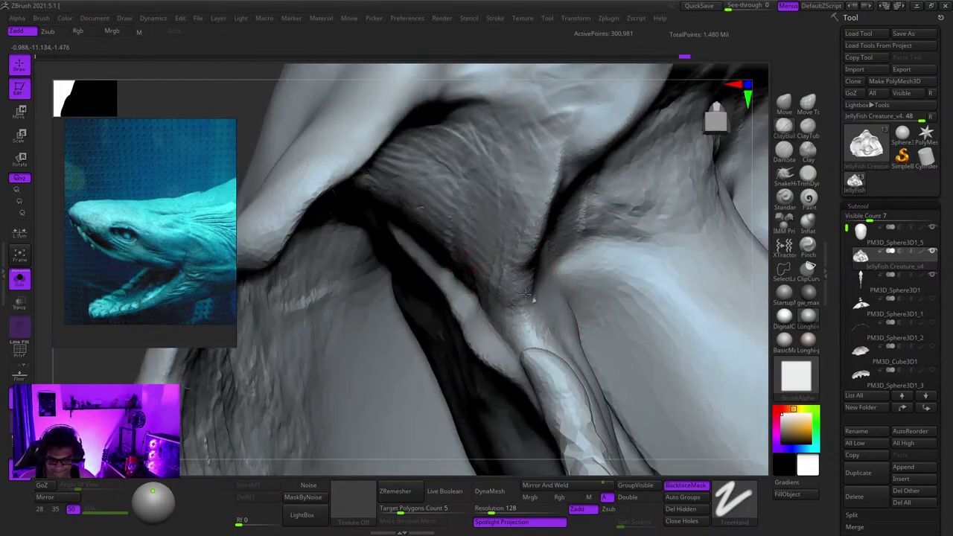
mouse_move(526, 335)
right_mouse_down("ctrl")
mouse_move(508, 301)
mouse_move(476, 279)
mouse_move(483, 313)
mouse_move(544, 256)
mouse_move(571, 255)
right_mouse_up("ctrl")
key("1")
right_click_drag(571, 303, 564, 261, "ctrl")
right_click_drag(563, 260, 577, 213)
mouse_move(577, 212)
right_mouse_down("shift")
mouse_move(584, 372)
mouse_move(528, 320)
mouse_move(532, 357)
mouse_move(544, 263)
mouse_move(535, 277)
right_mouse_up("shift")
right_click_drag(534, 277, 515, 240, "ctrl")
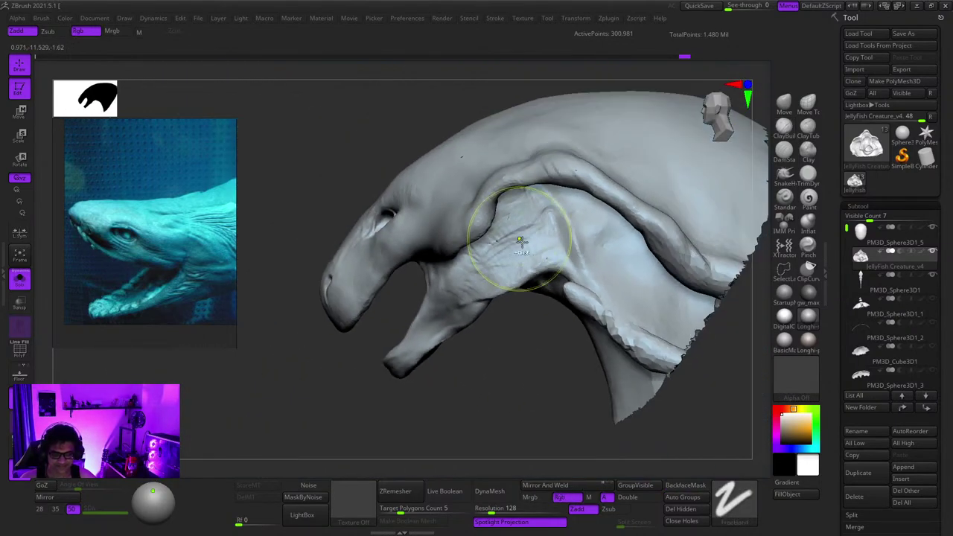
mouse_move(682, 57)
left_mouse_down()
mouse_move(445, 98)
mouse_move(248, 66)
mouse_move(234, 51)
mouse_move(690, 23)
mouse_move(922, 54)
left_mouse_up()
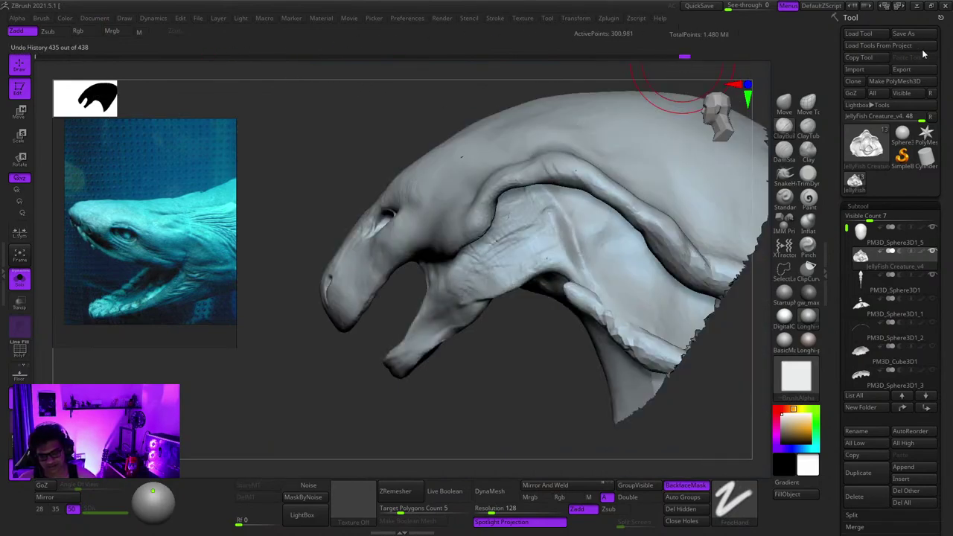
Step: Add a clay stroke to the neck surface just behind the jaw muscle
right_click_drag(538, 272, 536, 331, "ctrl")
mouse_move(536, 331)
right_mouse_down()
mouse_move(531, 255)
mouse_move(566, 169)
mouse_move(568, 244)
mouse_move(589, 248)
right_mouse_up()
right_click_drag(614, 283, 610, 236, "ctrl")
mouse_move(610, 237)
right_mouse_down()
mouse_move(603, 227)
mouse_move(616, 252)
right_mouse_up()
left_click_drag(650, 296, 663, 306)
right_click_drag(636, 259, 592, 251, "ctrl")
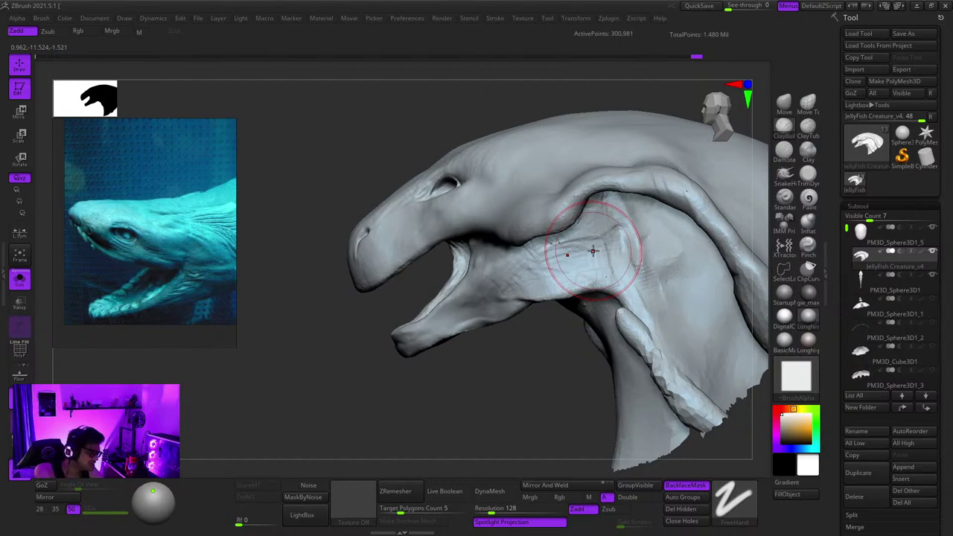
Step: Build up the jaw muscle where it runs up into the underside of the hood
right_click_drag(593, 252, 525, 232)
right_click_drag(526, 232, 523, 251, "ctrl")
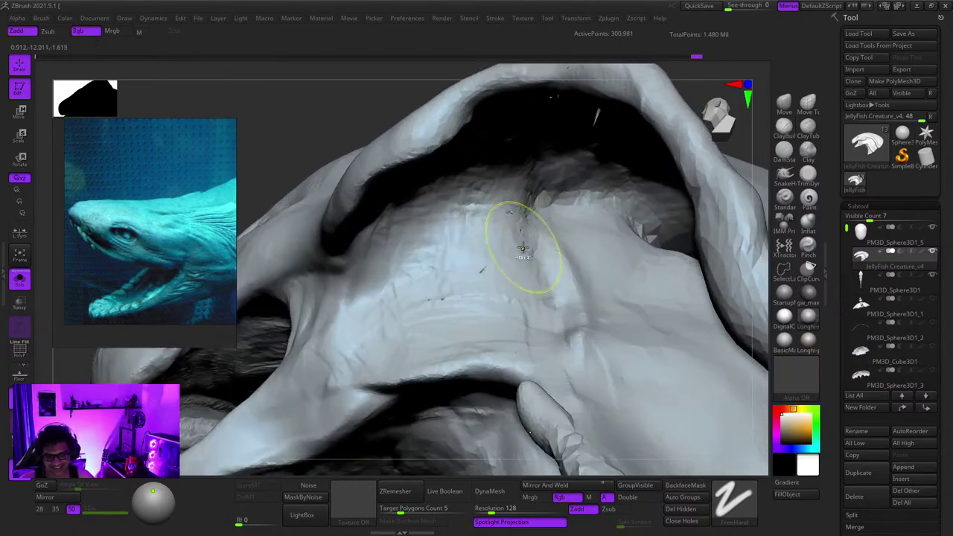
right_click_drag(531, 204, 541, 282)
mouse_move(541, 281)
left_mouse_down()
mouse_move(549, 277)
mouse_move(551, 297)
left_mouse_up()
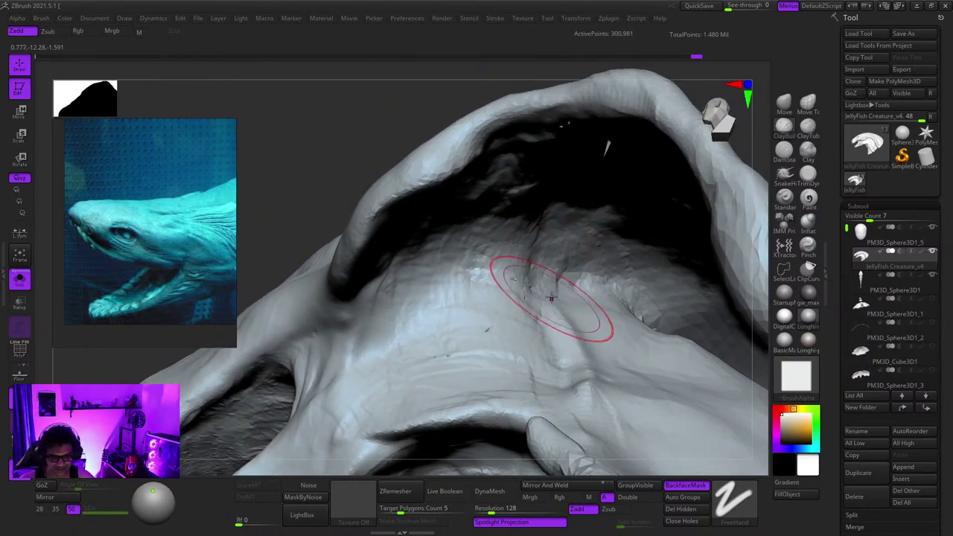
right_click_drag(550, 298, 556, 315)
right_click_drag(556, 315, 555, 278, "ctrl")
left_click_drag(555, 279, 586, 282)
mouse_move(586, 281)
left_mouse_down()
mouse_move(588, 271)
mouse_move(596, 284)
left_mouse_up()
right_click_drag(596, 285, 585, 287)
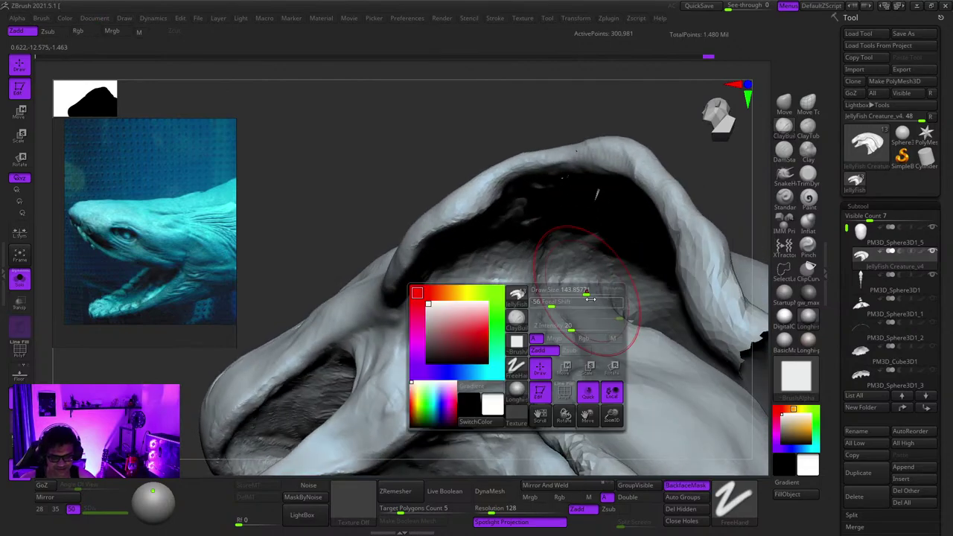
Step: Fill out the inner end of the hood's recess above the jaw with clay strokes
mouse_move(583, 272)
left_mouse_down()
mouse_move(590, 280)
mouse_move(558, 278)
mouse_move(544, 299)
left_mouse_up()
mouse_move(541, 315)
right_mouse_down()
mouse_move(537, 297)
mouse_move(579, 267)
mouse_move(572, 277)
right_mouse_up()
mouse_move(574, 270)
left_mouse_down()
mouse_move(527, 253)
mouse_move(538, 252)
left_mouse_up()
mouse_move(538, 260)
right_mouse_down()
mouse_move(602, 272)
mouse_move(591, 273)
right_mouse_up()
mouse_move(554, 275)
left_mouse_down()
mouse_move(546, 257)
mouse_move(545, 270)
left_mouse_up()
right_click_drag(547, 264, 553, 281)
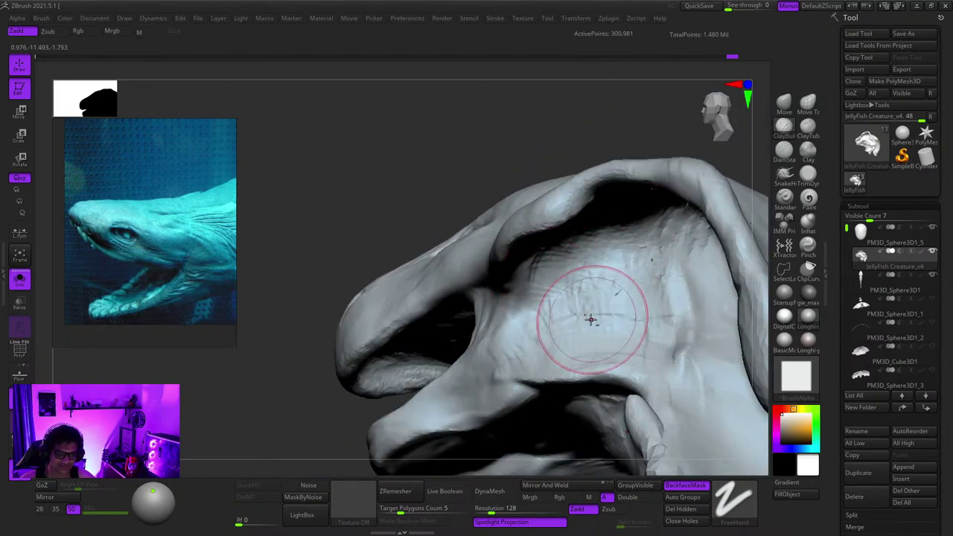
right_click_drag(591, 314, 562, 247)
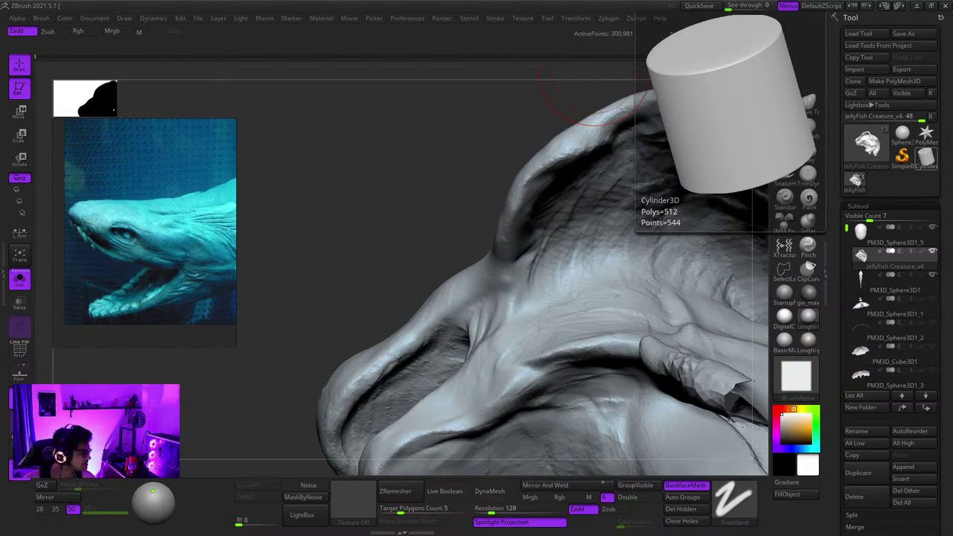
Step: Smooth the area just inside the hood's side rim and add clay strokes to its upper corner
mouse_move(593, 70)
right_mouse_down("ctrl")
mouse_move(663, 161)
mouse_move(531, 174)
mouse_move(574, 195)
right_mouse_up("ctrl")
right_click_drag(642, 126, 621, 160)
mouse_move(622, 160)
right_mouse_down("ctrl")
mouse_move(633, 186)
mouse_move(605, 210)
right_mouse_up("ctrl")
left_click_drag(606, 210, 615, 235, "shift")
mouse_move(615, 236)
right_mouse_down()
mouse_move(600, 236)
mouse_move(585, 260)
mouse_move(564, 247)
right_mouse_up()
mouse_move(564, 248)
left_mouse_down()
mouse_move(600, 247)
mouse_move(624, 227)
left_mouse_up()
right_click_drag(623, 227, 611, 270)
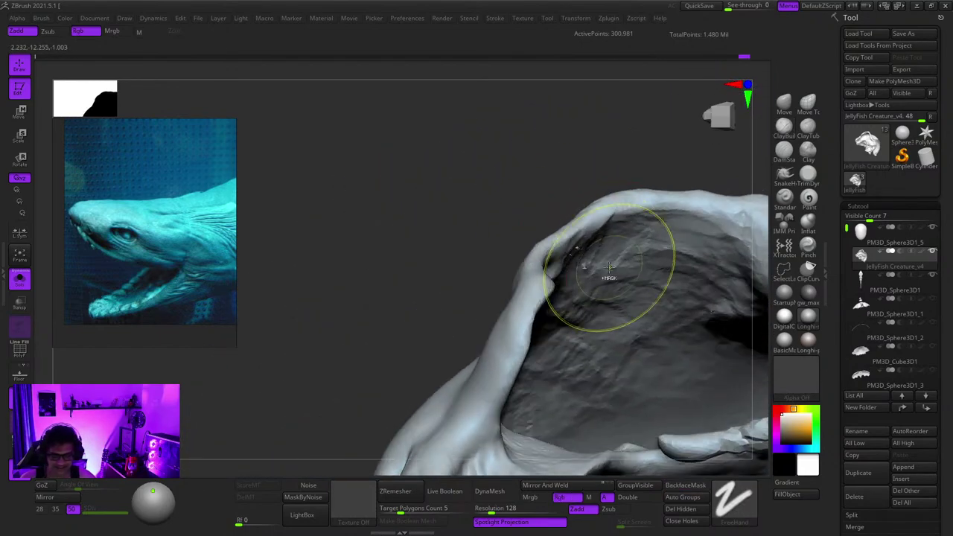
mouse_move(582, 248)
left_mouse_down()
mouse_move(612, 224)
mouse_move(611, 248)
left_mouse_up()
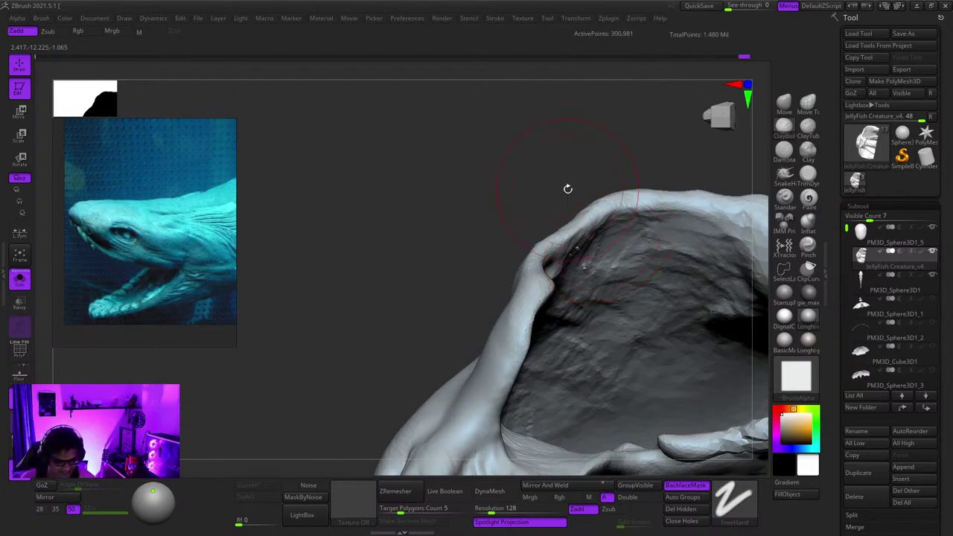
Step: Add diagonal clay strokes on the outer face of the hood's side edge above its fold
right_click_drag(567, 189, 573, 238)
right_click_drag(573, 238, 495, 239, "alt")
right_click_drag(495, 238, 647, 244)
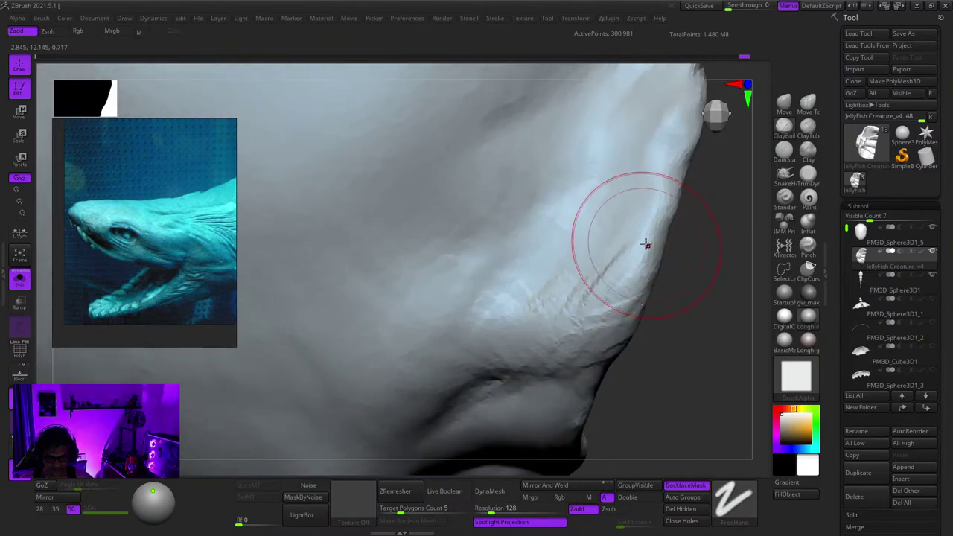
mouse_move(617, 225)
left_mouse_down()
mouse_move(593, 254)
mouse_move(585, 313)
left_mouse_up()
mouse_move(595, 260)
right_mouse_down()
mouse_move(627, 244)
mouse_move(617, 218)
right_mouse_up()
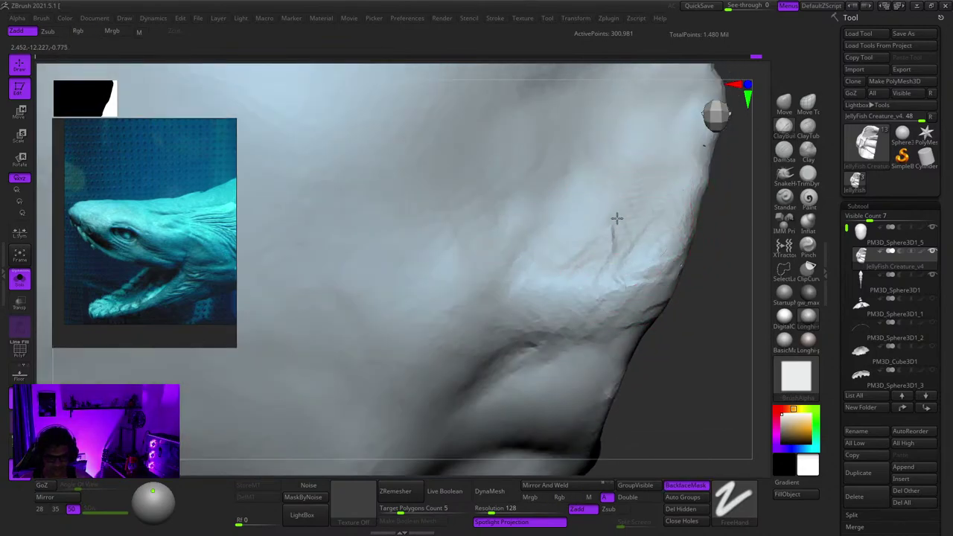
left_click_drag(595, 275, 557, 333)
right_click_drag(557, 336, 615, 230, "ctrl")
left_click_drag(616, 262, 561, 318)
Step: Continue the diagonal skin folds across the hood's outer face toward the top of the head
mouse_move(561, 318)
right_mouse_down()
mouse_move(593, 194)
mouse_move(646, 223)
right_mouse_up()
mouse_move(642, 223)
left_mouse_down()
mouse_move(610, 251)
mouse_move(571, 312)
left_mouse_up()
mouse_move(572, 313)
right_mouse_down("ctrl")
mouse_move(564, 233)
mouse_move(646, 254)
right_mouse_up("ctrl")
mouse_move(635, 238)
left_mouse_down()
mouse_move(574, 292)
mouse_move(555, 328)
left_mouse_up()
mouse_move(534, 376)
right_mouse_down("ctrl")
mouse_move(474, 298)
mouse_move(514, 293)
right_mouse_up("ctrl")
right_click_drag(513, 294, 588, 298, "ctrl")
mouse_move(600, 242)
left_mouse_down()
mouse_move(597, 268)
mouse_move(569, 301)
left_mouse_up()
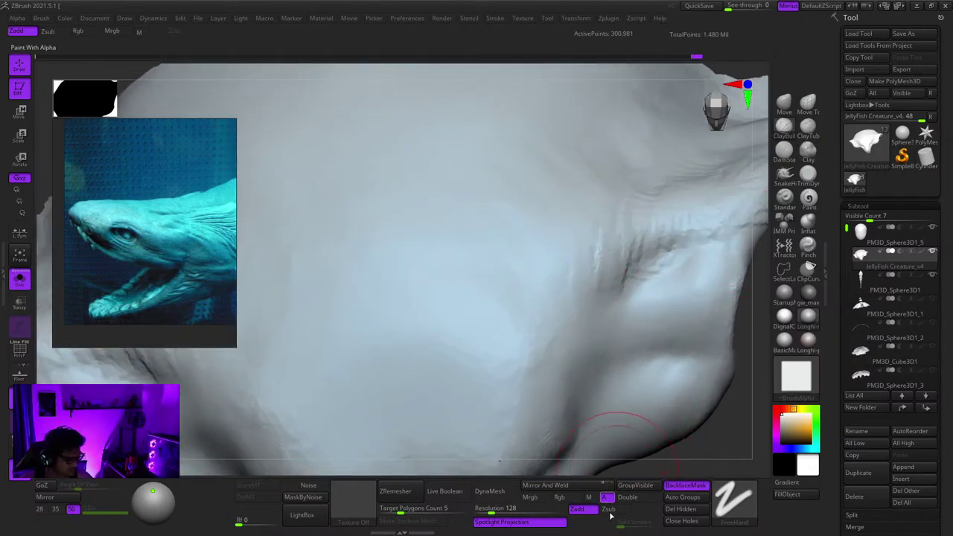
Step: Sculpt short clay folds where the top of the head flows into the hood
mouse_move(893, 378)
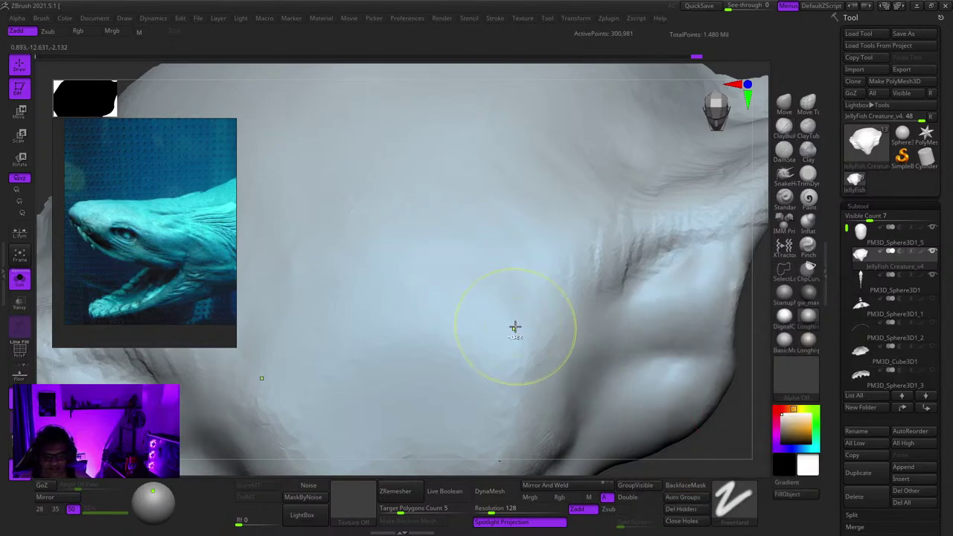
mouse_move(514, 325)
right_mouse_down("ctrl")
mouse_move(500, 206)
mouse_move(528, 296)
mouse_move(558, 267)
mouse_move(595, 264)
right_mouse_up("ctrl")
mouse_move(621, 275)
left_mouse_down()
mouse_move(646, 283)
mouse_move(595, 272)
left_mouse_up()
mouse_move(593, 265)
right_mouse_down()
mouse_move(612, 228)
mouse_move(626, 226)
right_mouse_up()
mouse_move(593, 216)
left_mouse_down()
mouse_move(592, 247)
mouse_move(575, 255)
left_mouse_up()
right_click_drag(538, 315, 547, 238, "ctrl")
mouse_move(546, 239)
right_mouse_down()
mouse_move(555, 197)
mouse_move(537, 283)
right_mouse_up()
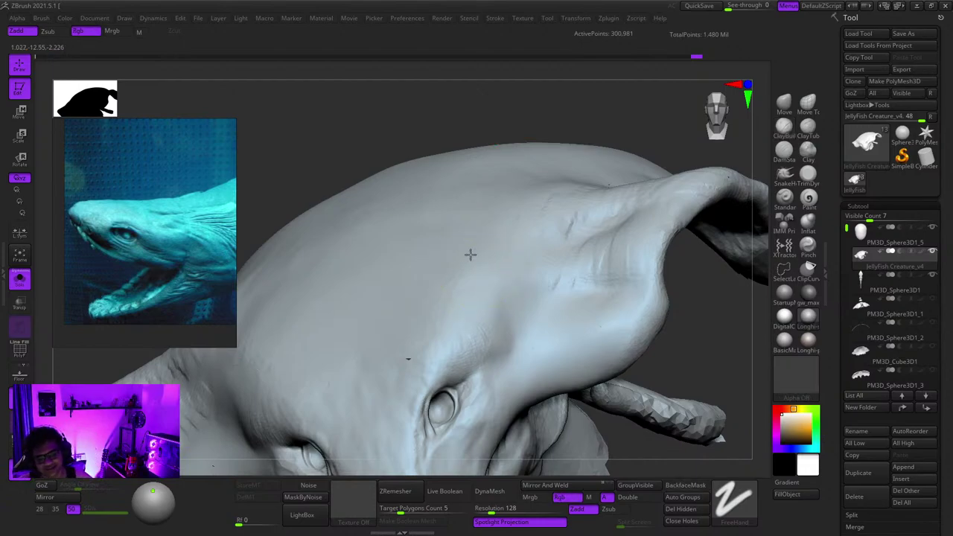
Step: Check the eye up close and add clay along the brow ridge running back from it to the hood
mouse_move(469, 255)
right_mouse_down()
mouse_move(476, 302)
mouse_move(492, 315)
mouse_move(589, 162)
mouse_move(573, 119)
mouse_move(569, 223)
mouse_move(557, 226)
mouse_move(573, 213)
mouse_move(542, 242)
mouse_move(504, 240)
mouse_move(512, 250)
mouse_move(504, 312)
mouse_move(543, 261)
mouse_move(521, 334)
mouse_move(541, 270)
right_mouse_up()
mouse_move(593, 304)
right_mouse_down()
mouse_move(560, 316)
mouse_move(533, 306)
right_mouse_up()
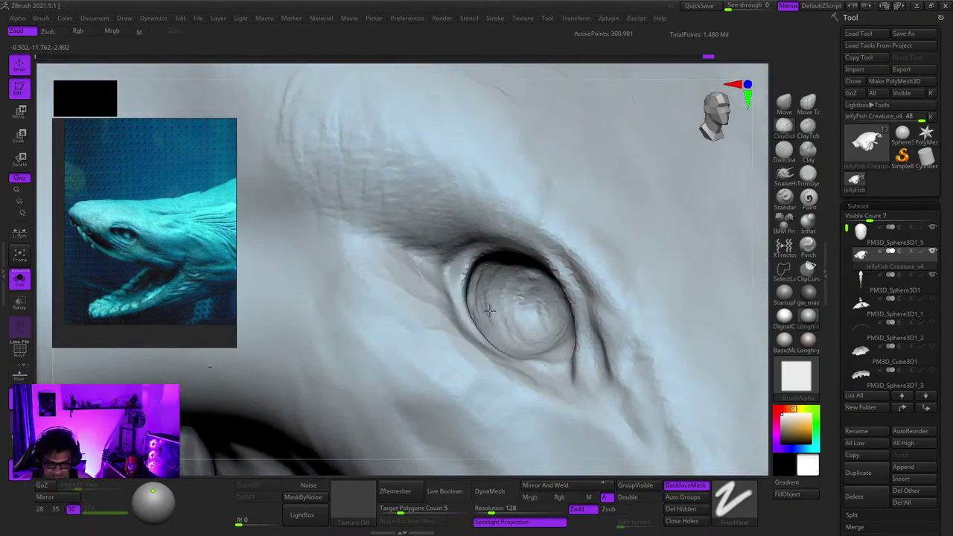
mouse_move(517, 347)
right_mouse_down()
mouse_move(523, 271)
mouse_move(588, 307)
right_mouse_up()
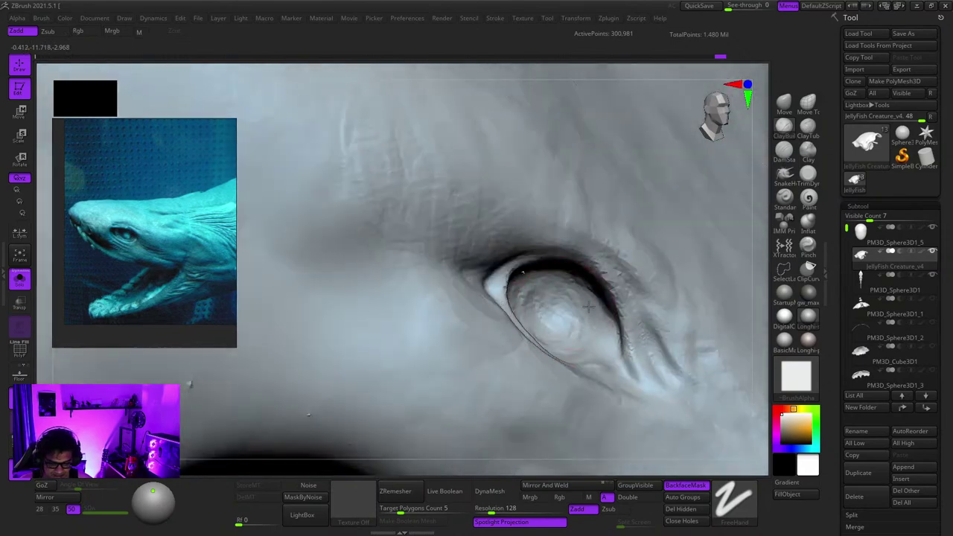
right_click_drag(577, 342, 417, 362, "ctrl")
right_click_drag(518, 260, 708, 197, "ctrl")
right_click_drag(402, 331, 462, 321)
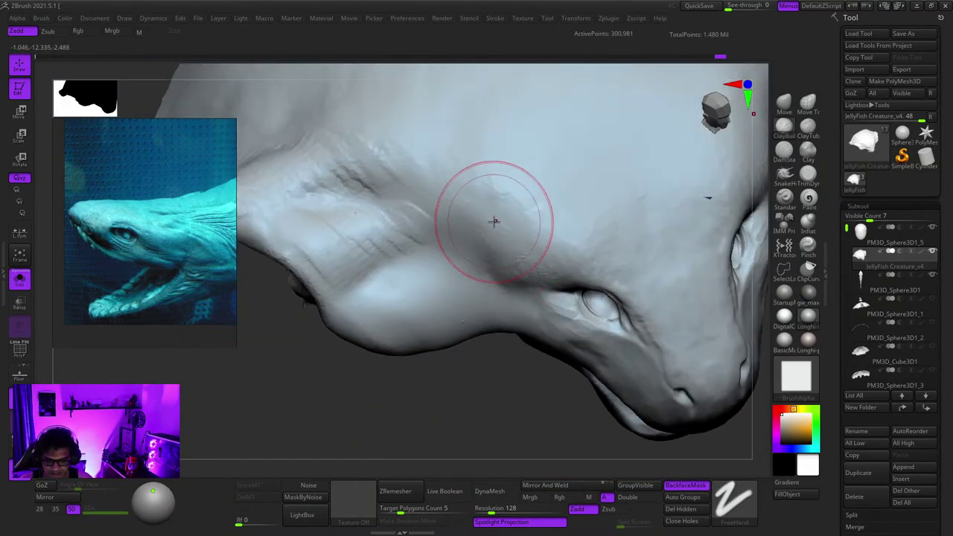
mouse_move(497, 254)
right_mouse_down()
mouse_move(536, 259)
mouse_move(542, 215)
right_mouse_up()
left_click_drag(541, 199, 457, 281)
right_click_drag(457, 280, 534, 204)
left_click_drag(534, 204, 509, 210)
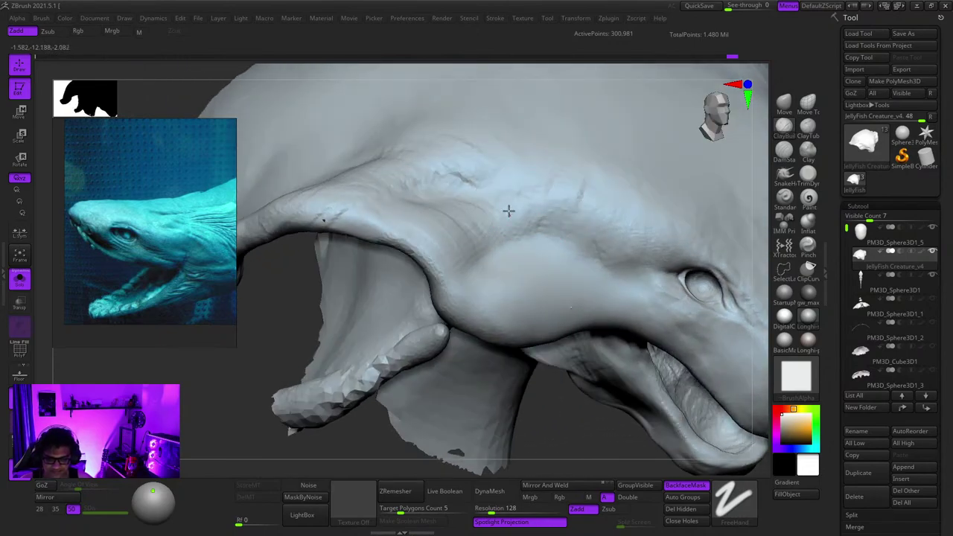
Step: Build up wrinkled folds on the opposite outer side of the hood, from behind the brow to the hood's edge
mouse_move(508, 210)
right_mouse_down("ctrl")
mouse_move(497, 175)
mouse_move(494, 245)
right_mouse_up("ctrl")
right_click_drag(494, 246, 492, 297)
left_click_drag(488, 249, 472, 320)
mouse_move(430, 244)
right_mouse_down()
mouse_move(451, 310)
mouse_move(546, 353)
right_mouse_up()
left_click_drag(573, 238, 514, 297)
left_click_drag(504, 265, 476, 286)
mouse_move(491, 253)
right_mouse_down()
mouse_move(470, 256)
mouse_move(542, 210)
mouse_move(496, 347)
mouse_move(521, 278)
mouse_move(529, 298)
right_mouse_up()
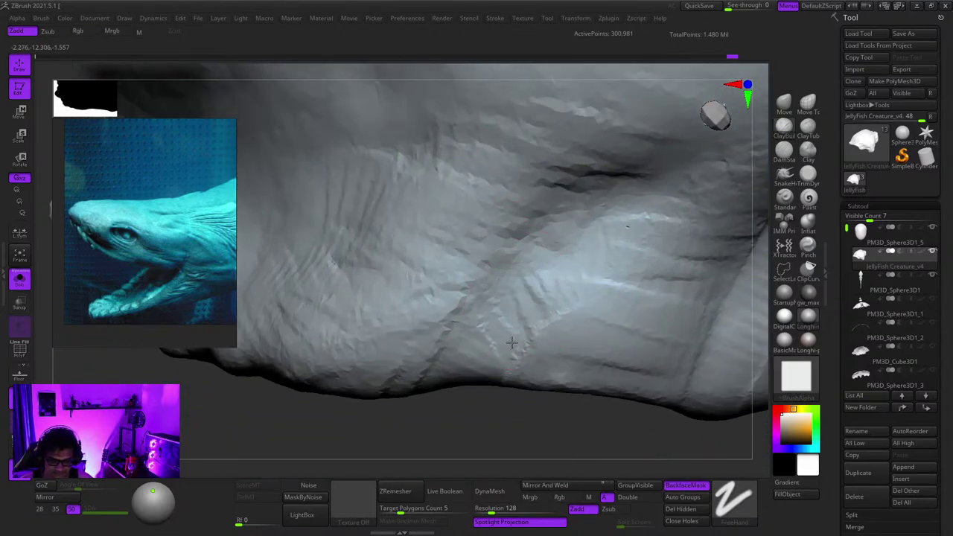
mouse_move(463, 383)
right_mouse_down()
mouse_move(462, 312)
mouse_move(532, 333)
mouse_move(529, 255)
right_mouse_up()
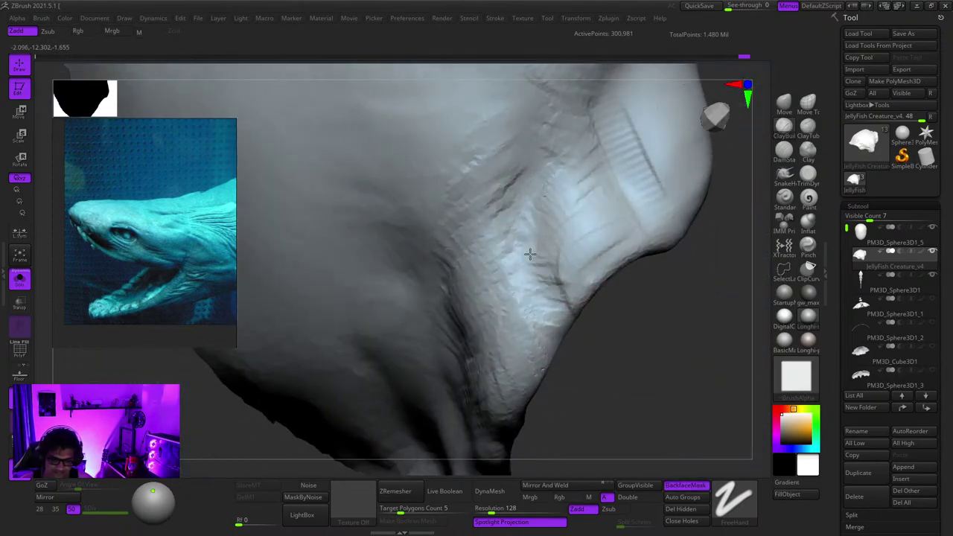
mouse_move(541, 246)
left_mouse_down()
mouse_move(563, 283)
mouse_move(558, 294)
mouse_move(543, 235)
left_mouse_up()
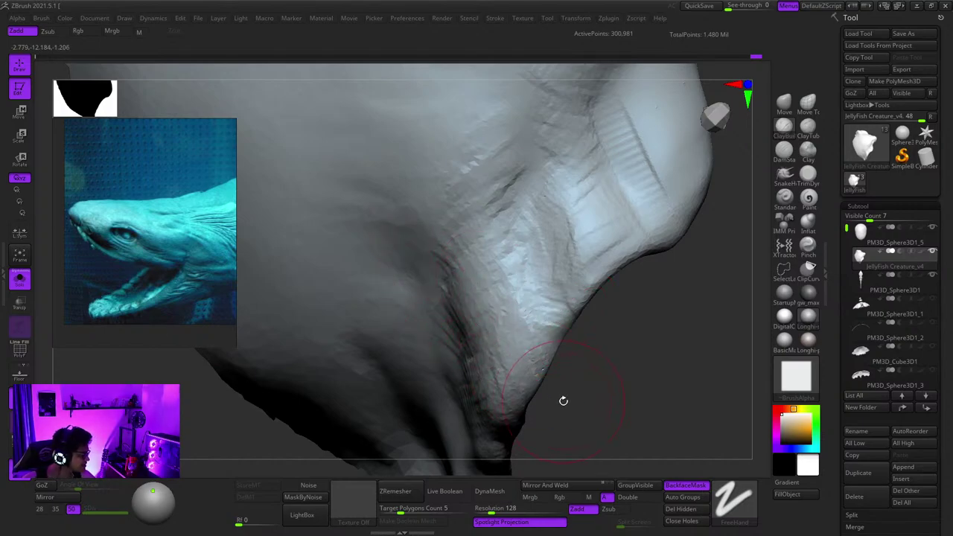
Step: Add clay strokes down the outer edge of the hood as seen from behind
right_click_drag(623, 380, 579, 290, "ctrl")
right_click(549, 242)
mouse_move(579, 290)
right_mouse_down("ctrl")
mouse_move(580, 317)
mouse_move(573, 271)
mouse_move(579, 281)
right_mouse_up("ctrl")
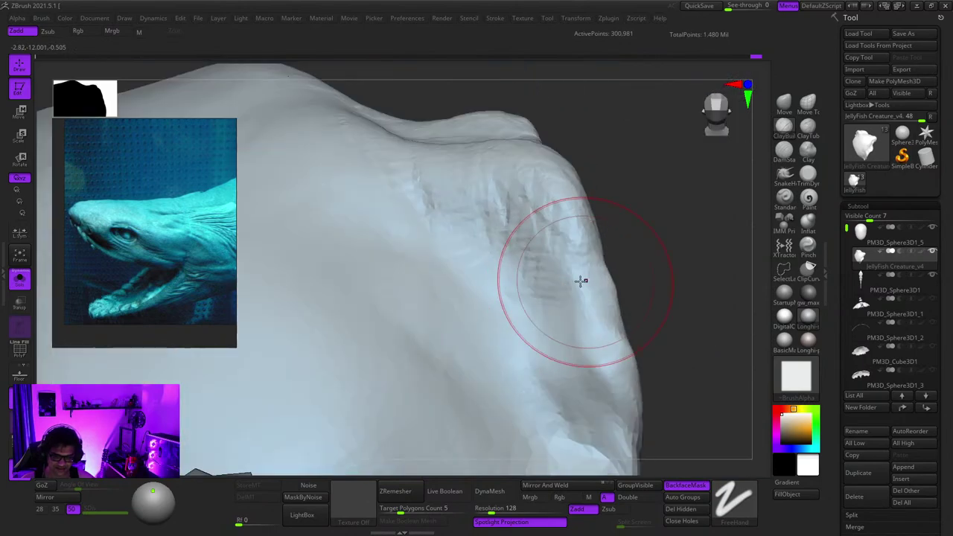
left_click_drag(581, 298, 582, 323)
right_click_drag(573, 357, 559, 230, "alt")
mouse_move(577, 242)
left_mouse_down()
mouse_move(610, 283)
mouse_move(605, 304)
left_mouse_up()
Step: Extend the clay folds along the back of the hood's rim toward its lower end
mouse_move(603, 305)
right_mouse_down()
mouse_move(596, 276)
mouse_move(582, 275)
right_mouse_up()
right_click_drag(582, 275, 536, 223, "ctrl")
left_click(574, 242, "ctrl+shift")
left_click_drag(547, 223, 574, 275)
mouse_move(575, 293)
right_mouse_down("ctrl")
mouse_move(570, 255)
mouse_move(585, 279)
right_mouse_up("ctrl")
mouse_move(585, 279)
right_mouse_down("ctrl")
mouse_move(593, 308)
mouse_move(621, 329)
mouse_move(607, 275)
right_mouse_up("ctrl")
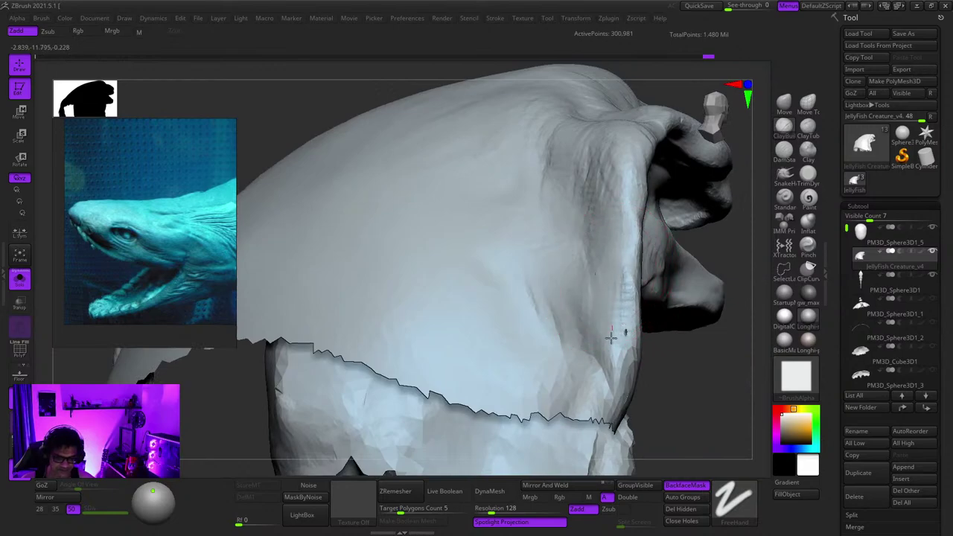
Step: Add clay along the hood's lower outer edge and the inside of its rim, and restore the whole mesh's visibility
mouse_move(610, 337)
left_mouse_down()
mouse_move(601, 303)
mouse_move(607, 224)
left_mouse_up()
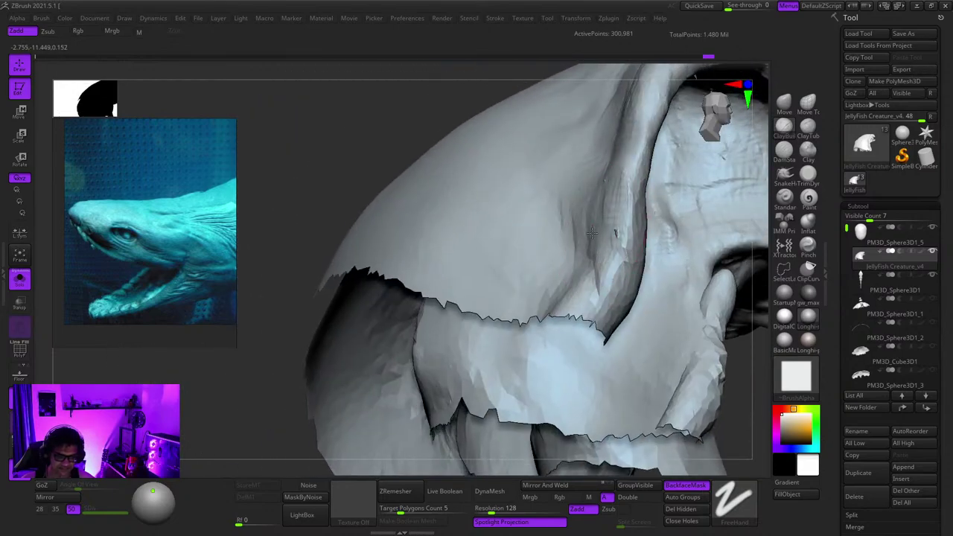
right_click_drag(592, 233, 541, 252)
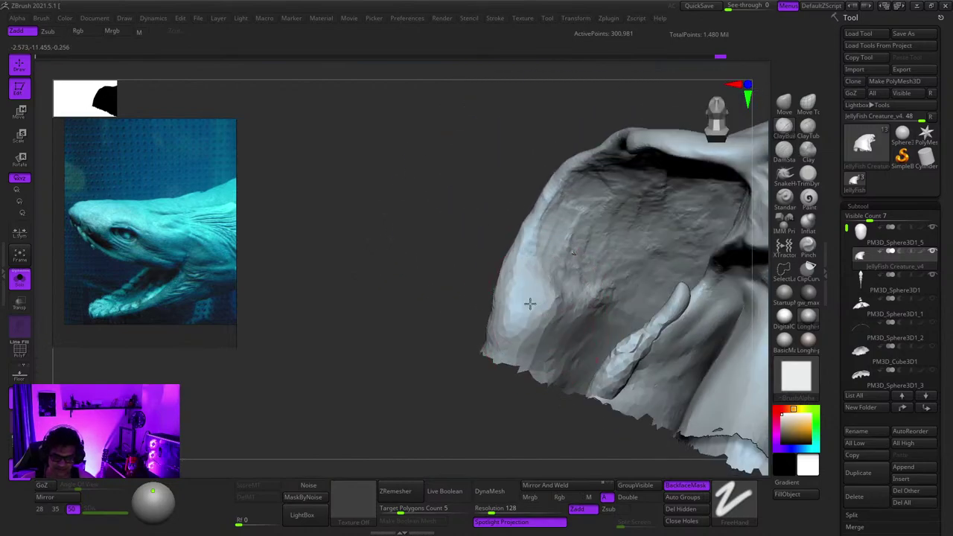
left_click_drag(537, 326, 527, 286)
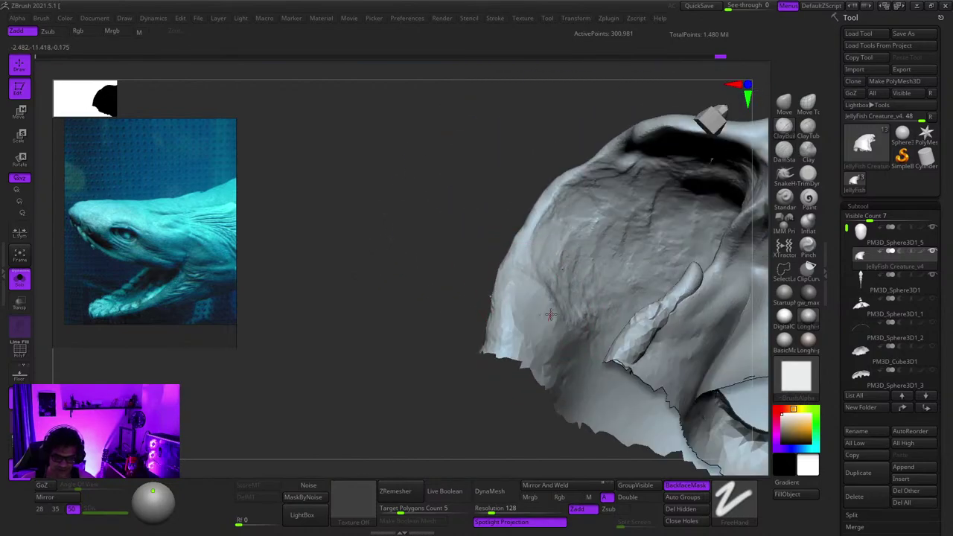
right_click_drag(596, 318, 525, 178, "ctrl")
right_click_drag(524, 179, 491, 283)
left_click(635, 155, "ctrl+shift")
right_click_drag(491, 283, 556, 222)
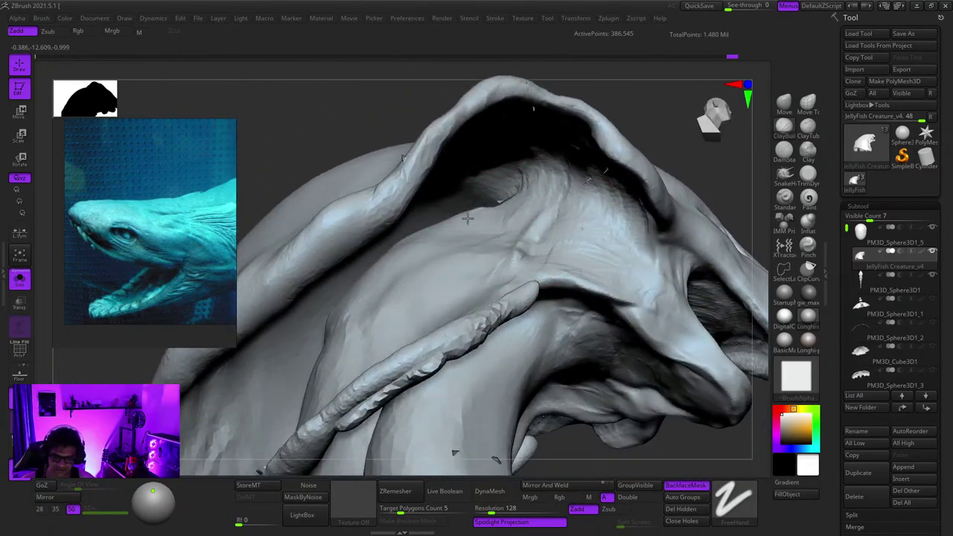
Step: Smooth the outer side of the hood toward its rear, comparing both profile views of the creature
mouse_move(468, 218)
right_mouse_down()
mouse_move(525, 221)
mouse_move(555, 242)
right_mouse_up()
mouse_move(554, 242)
right_mouse_down("ctrl")
mouse_move(563, 181)
mouse_move(582, 149)
right_mouse_up("ctrl")
mouse_move(521, 257)
right_mouse_down("ctrl")
mouse_move(511, 199)
mouse_move(494, 263)
right_mouse_up("ctrl")
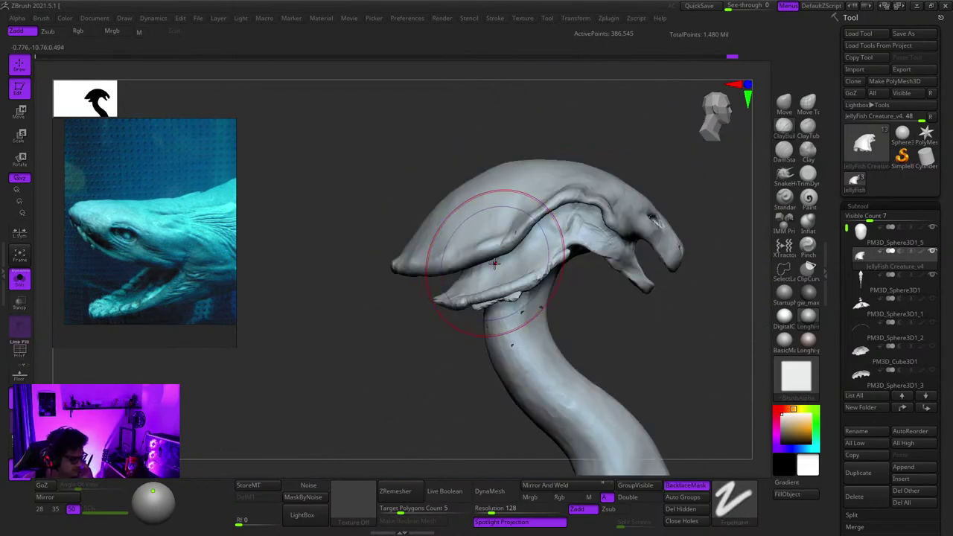
right_click_drag(523, 251, 591, 217, "shift")
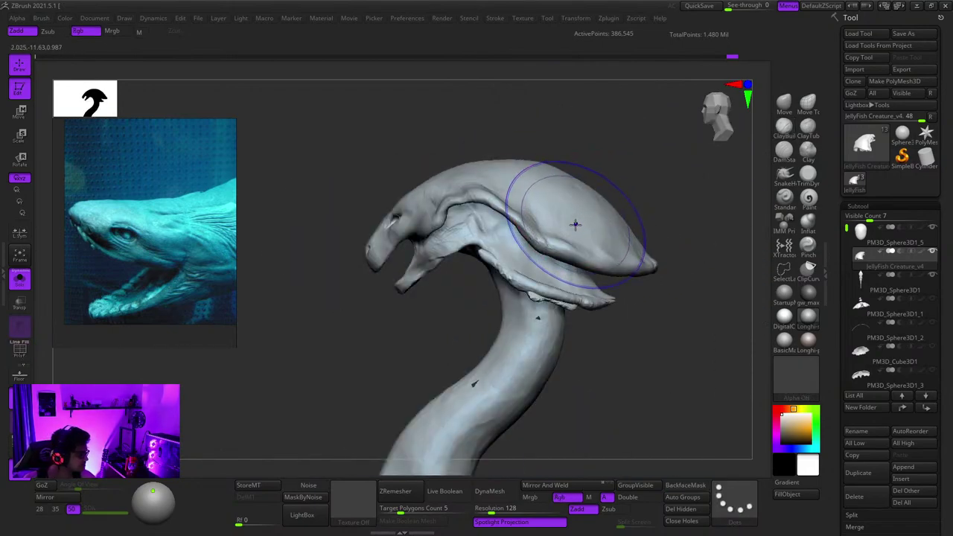
left_click_drag(574, 223, 587, 205, "shift")
mouse_move(604, 197)
right_mouse_down("shift")
mouse_move(561, 225)
mouse_move(576, 191)
mouse_move(570, 221)
right_mouse_up("shift")
Step: Hide the neck and part of the hood's lower rear edge to expose the underside
mouse_move(394, 109)
left_mouse_down("ctrl+shift")
mouse_move(734, 170)
mouse_move(655, 309)
mouse_move(379, 269)
left_mouse_up("ctrl+shift")
key("f")
key("f")
mouse_move(497, 298)
right_mouse_down()
mouse_move(489, 231)
mouse_move(492, 304)
mouse_move(517, 290)
right_mouse_up()
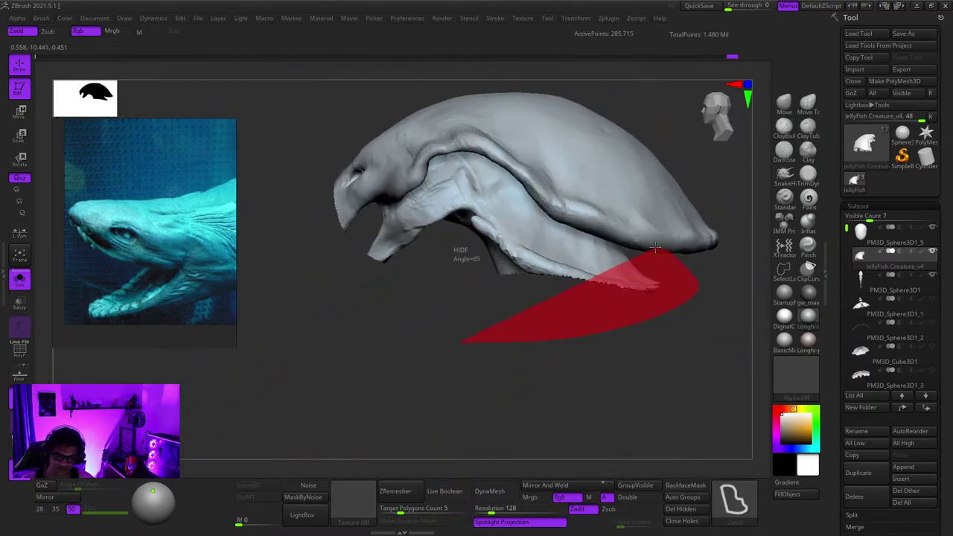
left_click_drag(396, 274, 401, 277, "ctrl+alt+shift")
mouse_move(454, 297)
right_mouse_down()
mouse_move(511, 230)
mouse_move(495, 219)
right_mouse_up()
mouse_move(495, 220)
right_mouse_down("alt")
mouse_move(574, 230)
mouse_move(543, 268)
right_mouse_up("alt")
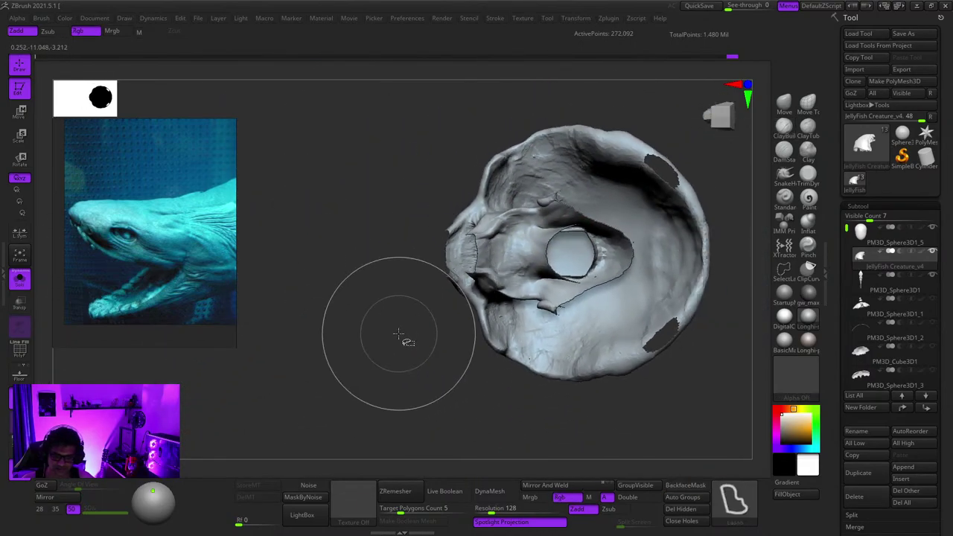
Step: Isolate the hood's crescent-shaped outer rim and invert the visibility to hide it
left_click_drag(392, 328, 532, 172, "ctrl+alt+shift")
left_click_drag(551, 344, 552, 346, "ctrl+shift")
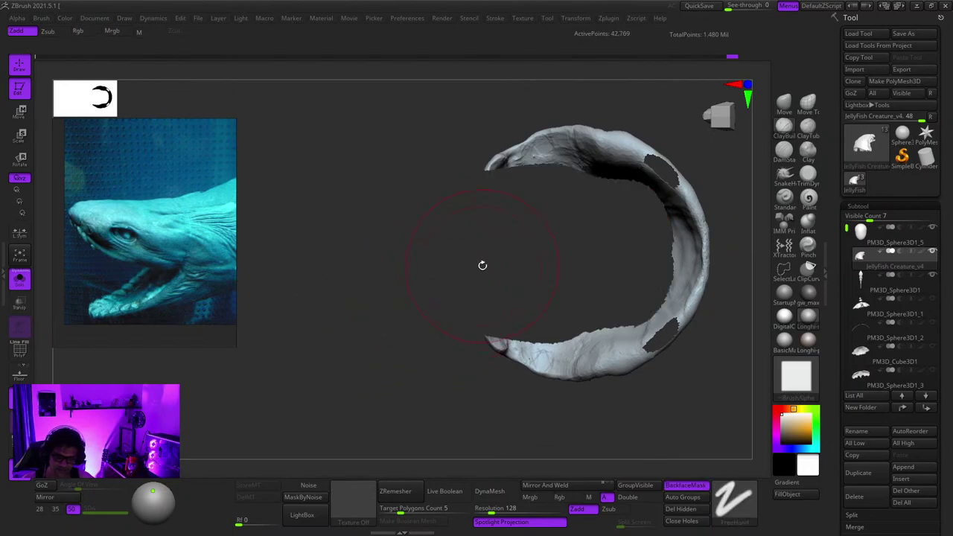
right_click_drag(465, 274, 439, 328)
left_click_drag(416, 320, 463, 398, "ctrl+shift")
Step: Hide the leftover rim fragments hanging behind the inner bell
mouse_move(620, 283)
right_mouse_down("alt")
mouse_move(540, 302)
mouse_move(544, 246)
mouse_move(599, 297)
mouse_move(607, 214)
mouse_move(595, 193)
mouse_move(628, 182)
right_mouse_up("alt")
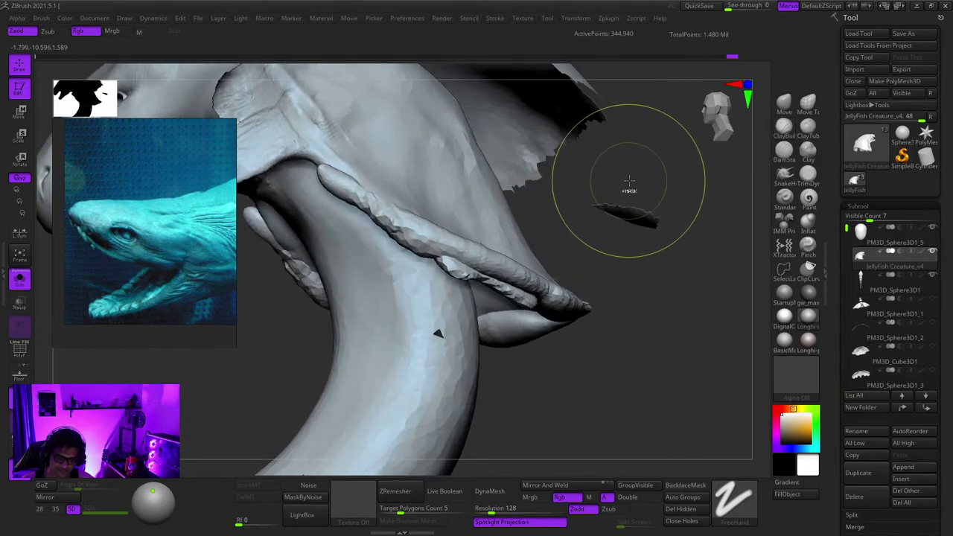
mouse_move(588, 165)
left_mouse_down("ctrl+alt+shift")
mouse_move(652, 291)
mouse_move(664, 223)
left_mouse_up("ctrl+alt+shift")
mouse_move(640, 197)
right_mouse_down()
mouse_move(582, 174)
mouse_move(561, 142)
mouse_move(572, 298)
mouse_move(644, 149)
mouse_move(605, 225)
right_mouse_up()
right_click(606, 226)
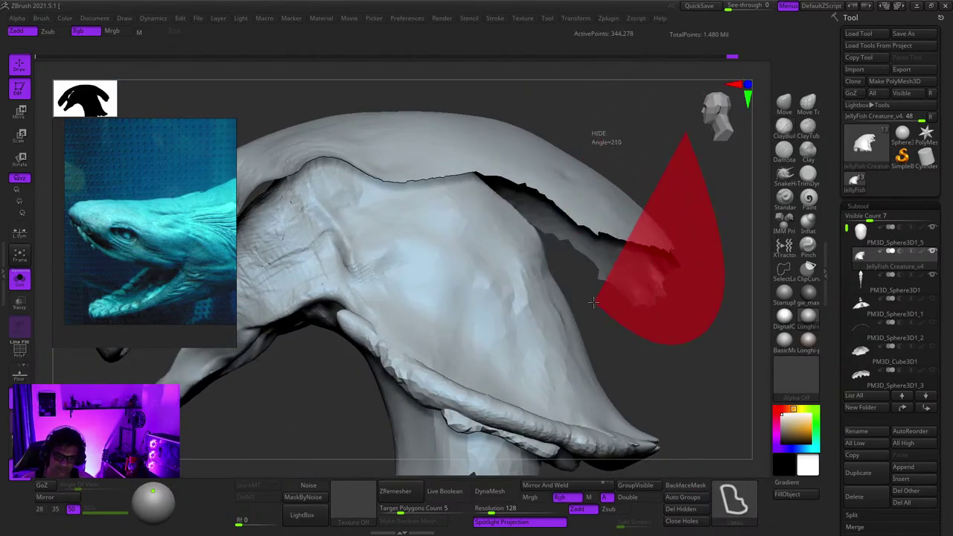
left_click_drag(531, 32, 530, 38, "ctrl+alt+shift")
mouse_move(550, 163)
right_mouse_down()
mouse_move(410, 249)
mouse_move(625, 191)
mouse_move(473, 192)
mouse_move(497, 177)
mouse_move(558, 182)
right_mouse_up()
Step: Hide the hood's side sections that overhang the inner bell, working from the rear views
left_click_drag(378, 194, 411, 343, "ctrl+alt+shift")
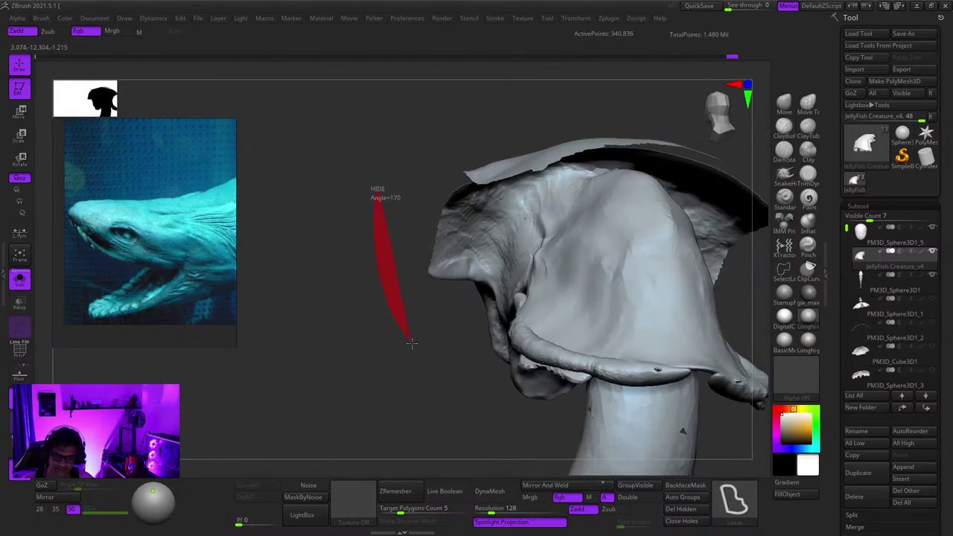
left_click_drag(618, 154, 621, 154, "ctrl+alt+shift")
right_click_drag(621, 154, 461, 104)
left_click_drag(363, 177, 367, 388, "ctrl+alt+shift")
left_click_drag(504, 275, 431, 112, "ctrl+alt+shift")
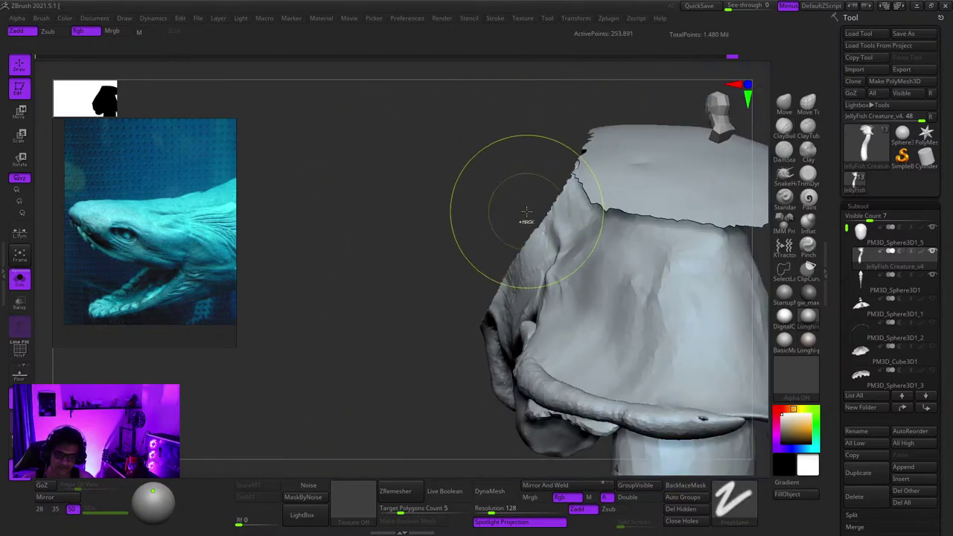
Step: Hide the rear end and side overhangs of the remaining hood shell above the inner bell
mouse_move(525, 218)
right_mouse_down()
mouse_move(536, 168)
mouse_move(572, 208)
mouse_move(488, 208)
mouse_move(535, 204)
right_mouse_up()
right_click_drag(536, 205, 500, 173, "ctrl")
right_click_drag(582, 183, 576, 164)
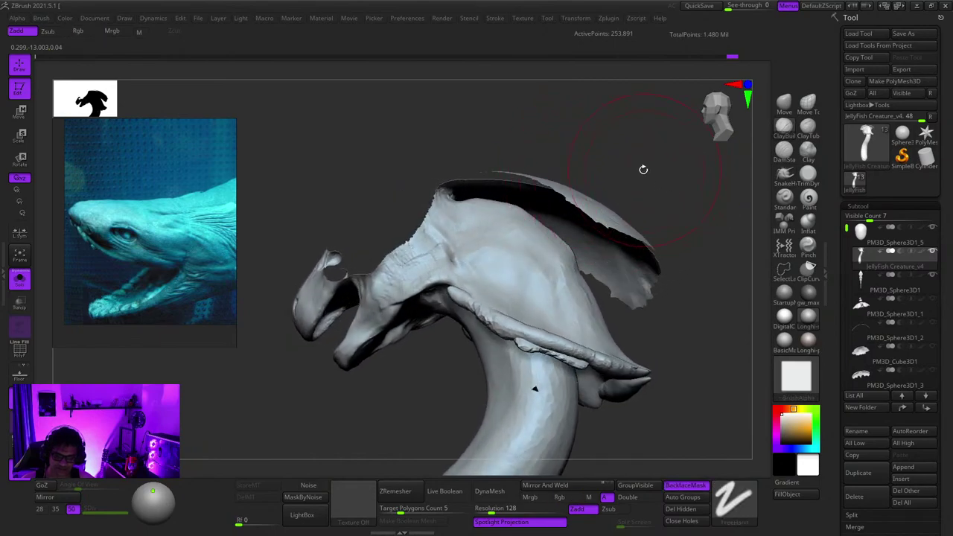
mouse_move(642, 169)
right_mouse_down()
mouse_move(647, 198)
mouse_move(648, 190)
right_mouse_up()
left_click_drag(689, 132, 654, 302, "ctrl+alt+shift")
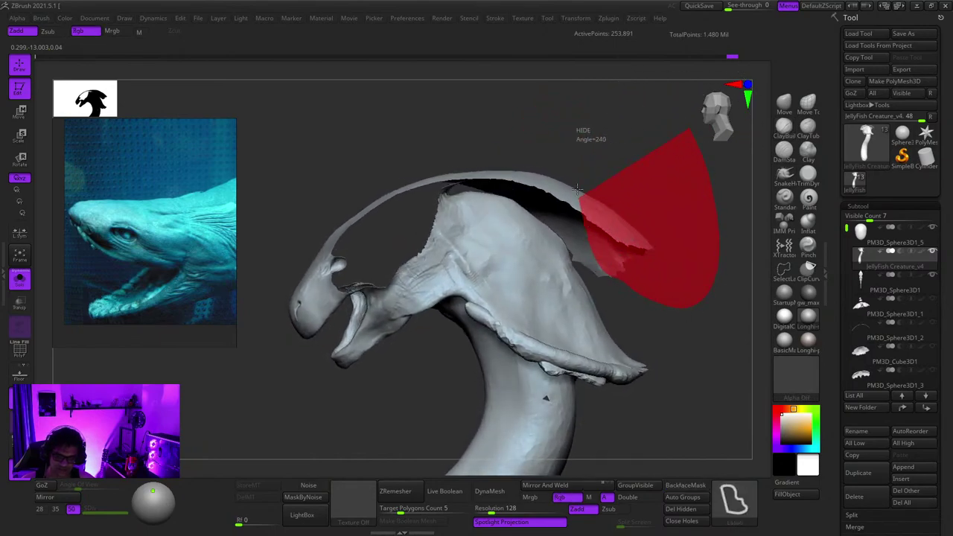
left_click_drag(577, 189, 580, 178, "ctrl+alt+shift")
mouse_move(603, 180)
right_mouse_down()
mouse_move(563, 190)
mouse_move(486, 167)
mouse_move(560, 206)
right_mouse_up()
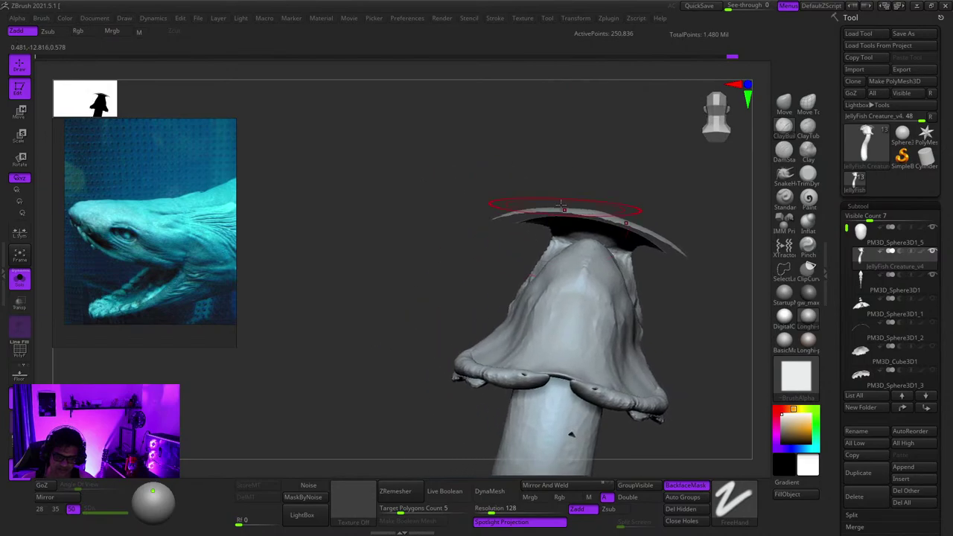
left_click_drag(476, 135, 420, 247, "ctrl+alt+shift")
left_click_drag(566, 232, 653, 144, "ctrl+alt+shift")
Step: Hide the last slivers of hood shell above the inner bell to uncover its top surface
right_click_drag(577, 193, 579, 231)
right_click_drag(578, 231, 633, 223)
mouse_move(618, 216)
right_mouse_down("ctrl")
mouse_move(593, 171)
mouse_move(515, 172)
right_mouse_up("ctrl")
right_click_drag(548, 225, 603, 152)
mouse_move(603, 152)
right_mouse_down("ctrl")
mouse_move(631, 179)
mouse_move(617, 161)
mouse_move(595, 180)
right_mouse_up("ctrl")
left_click_drag(704, 166, 731, 200, "ctrl+alt+shift")
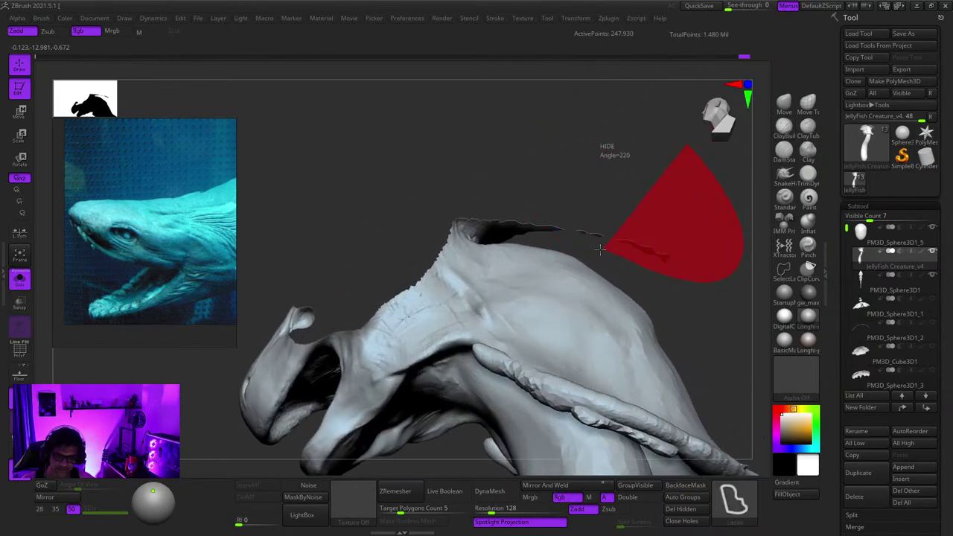
left_click_drag(491, 238, 350, 238, "ctrl+alt+shift")
Step: Choose the Clay Buildup brush and smooth the uncovered top of the inner bell
key("b")
key("c")
key("b")
right_click_drag(472, 218, 447, 298, "ctrl")
mouse_move(447, 298)
right_mouse_down()
mouse_move(453, 345)
mouse_move(476, 342)
mouse_move(495, 402)
right_mouse_up()
right_click_drag(505, 240, 493, 278, "shift")
key("shift+f")
key("shift+f")
key("f")
key("f")
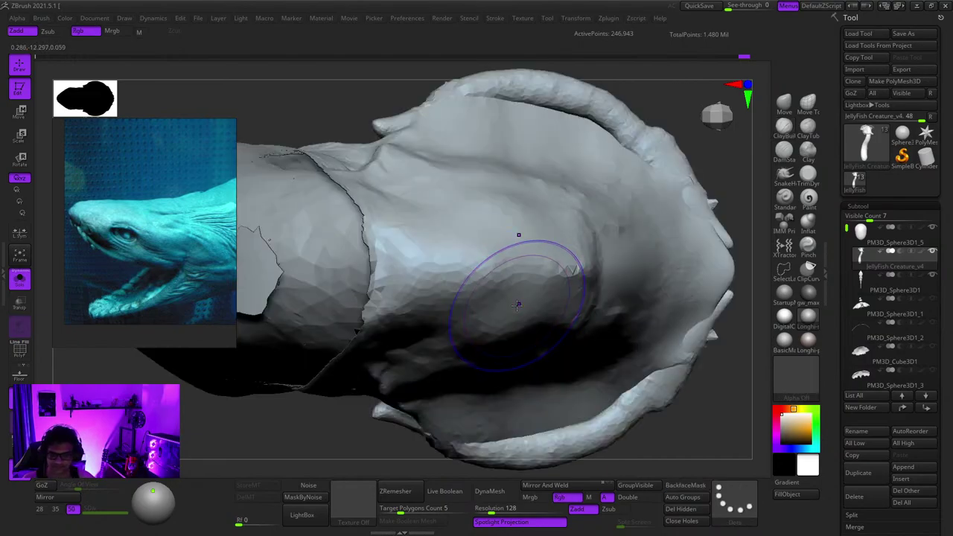
key("shift+f")
key("shift+f")
mouse_move(493, 327)
right_mouse_down()
mouse_move(469, 258)
mouse_move(482, 212)
mouse_move(519, 281)
mouse_move(449, 329)
right_mouse_up()
Step: Reduce the brush size and build up clay over the top and back of the inner bell
key("space")
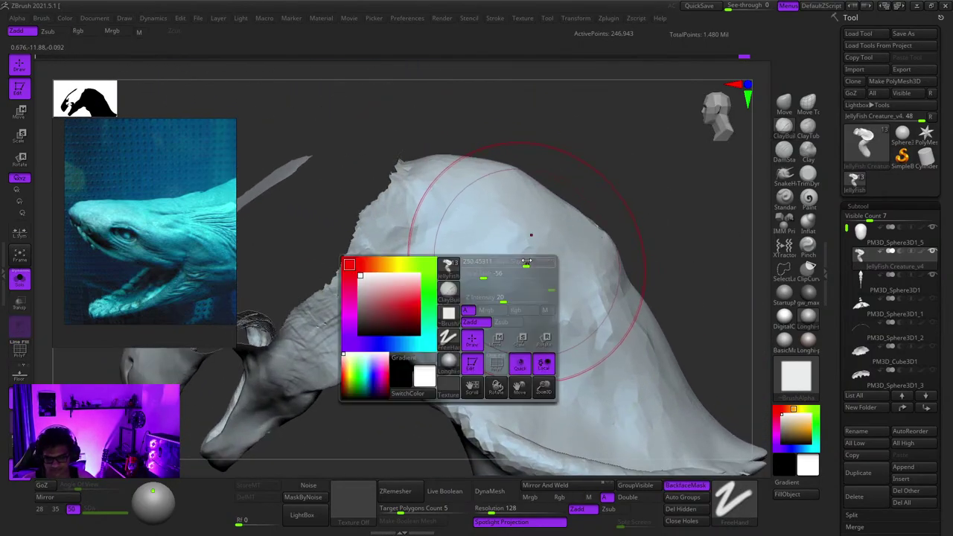
left_click_drag(527, 262, 517, 262)
mouse_move(489, 228)
right_mouse_down()
mouse_move(507, 318)
mouse_move(560, 370)
mouse_move(570, 356)
mouse_move(549, 213)
right_mouse_up()
right_click_drag(565, 262, 547, 272)
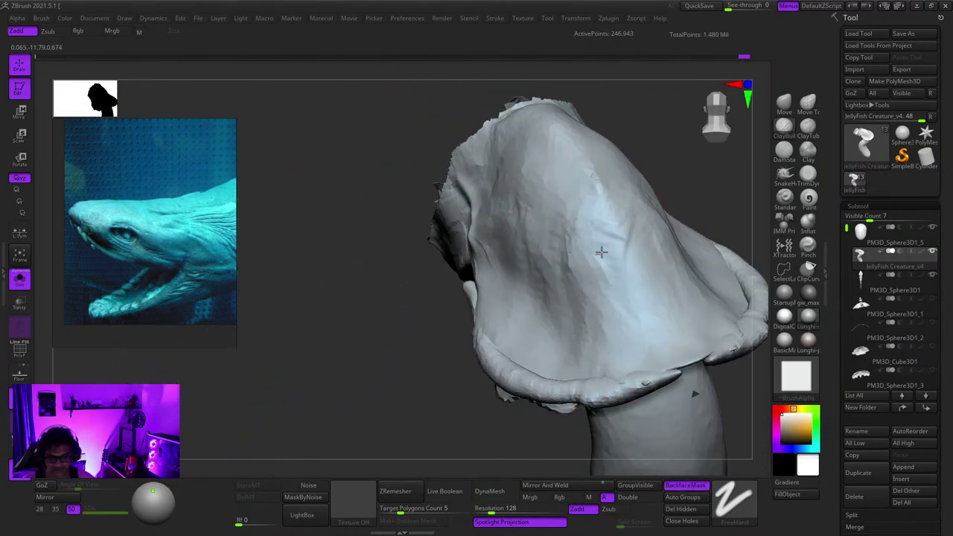
right_click_drag(602, 253, 571, 224)
right_click_drag(580, 131, 555, 216)
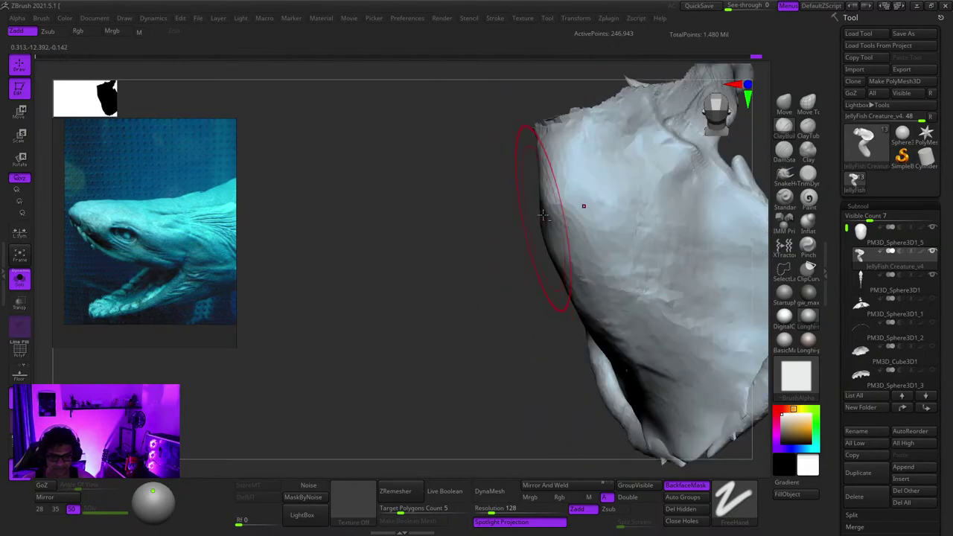
Step: Extend the clay forms along the side of the inner bell toward its flared rear edge
right_click_drag(576, 164, 534, 251)
mouse_move(564, 294)
right_mouse_down()
mouse_move(548, 236)
mouse_move(601, 312)
right_mouse_up()
mouse_move(595, 278)
right_mouse_down()
mouse_move(585, 185)
mouse_move(587, 217)
right_mouse_up()
mouse_move(583, 268)
right_mouse_down()
mouse_move(561, 291)
mouse_move(491, 249)
right_mouse_up()
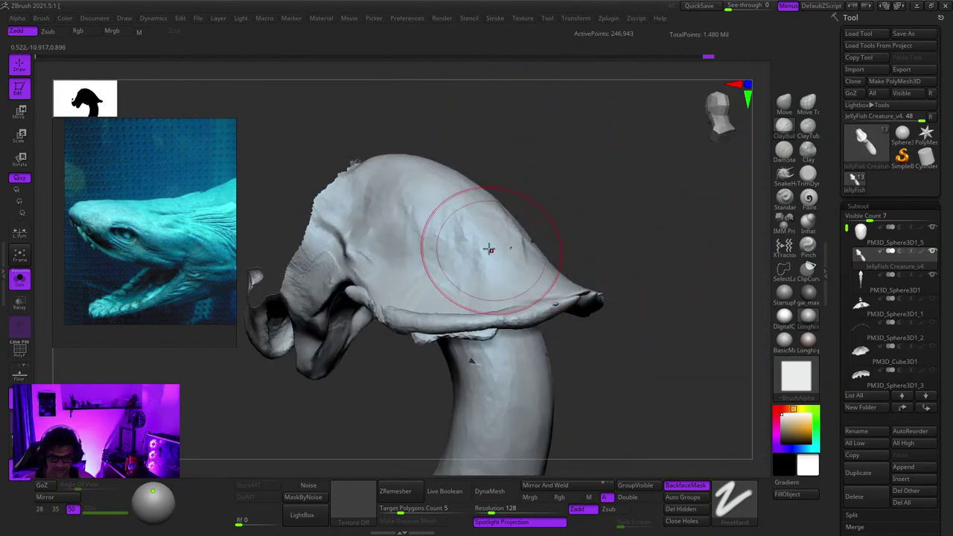
Step: Sculpt shallow skin folds running down the inner bell to its rolled lower rim
mouse_move(442, 295)
right_mouse_down("alt")
mouse_move(541, 284)
mouse_move(547, 297)
mouse_move(518, 299)
mouse_move(525, 305)
right_mouse_up("alt")
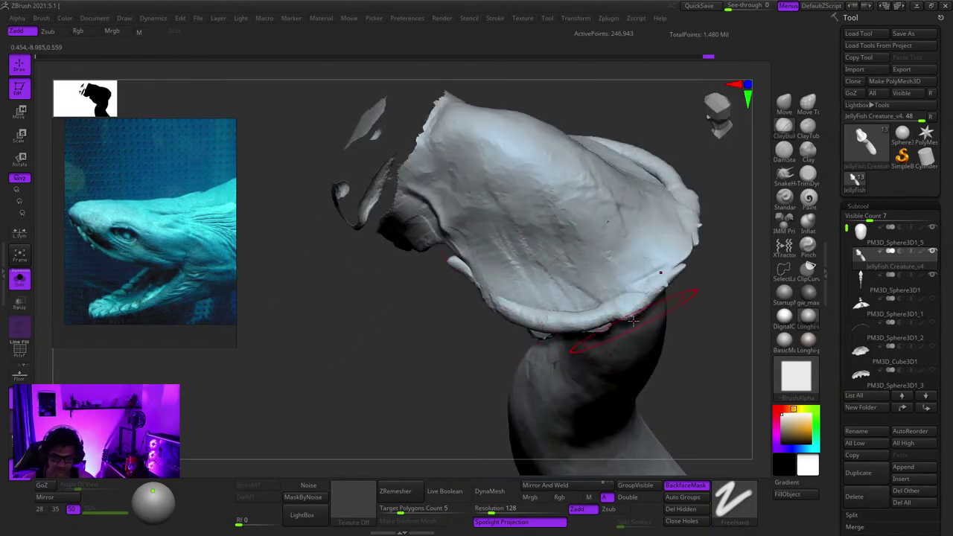
right_click_drag(632, 321, 621, 247)
right_click_drag(594, 299, 549, 260)
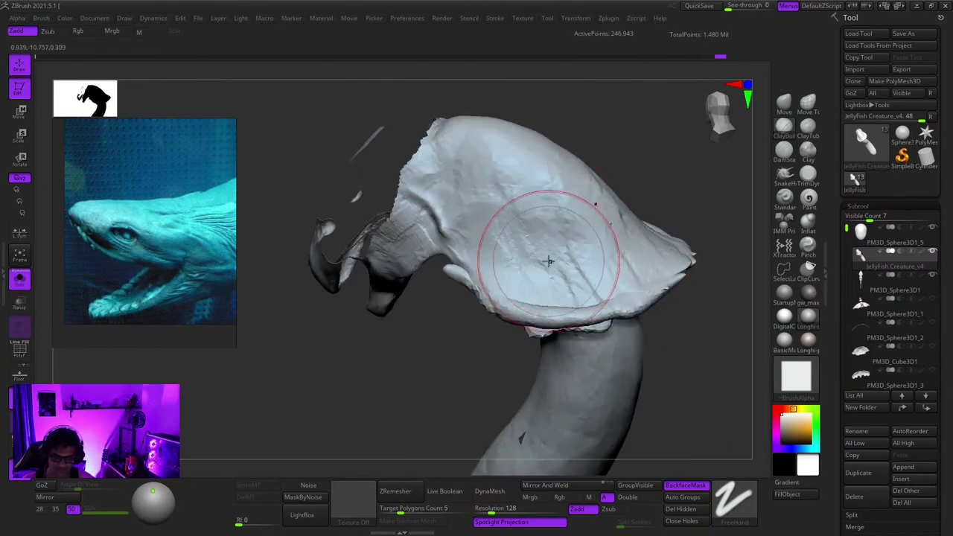
right_click_drag(530, 292, 516, 245)
right_click_drag(580, 329, 510, 280, "ctrl")
right_click_drag(510, 280, 501, 258, "ctrl")
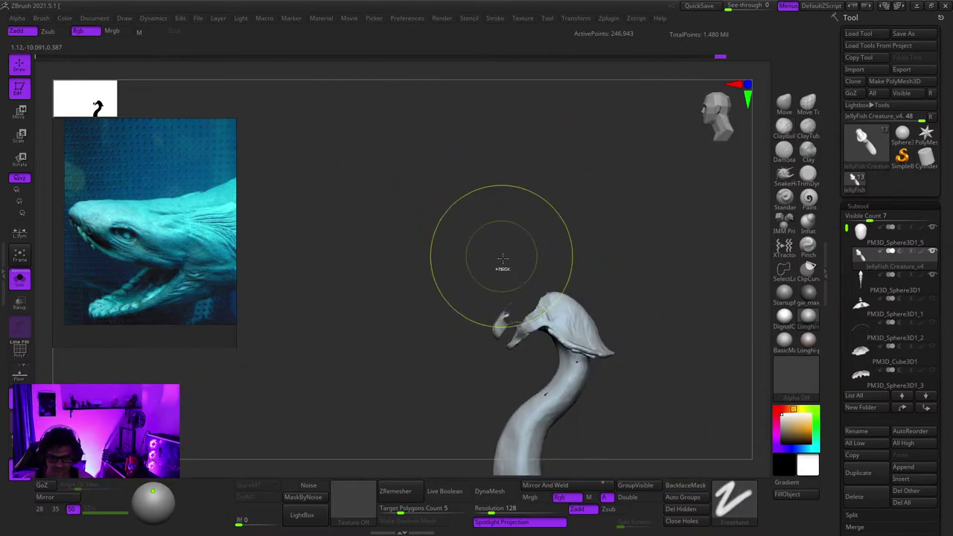
Step: Show only the hood shell and carve into its uncovered underside
left_click(582, 312, "ctrl+shift")
mouse_move(583, 316)
right_mouse_down("ctrl")
mouse_move(587, 326)
mouse_move(553, 251)
right_mouse_up("ctrl")
mouse_move(551, 328)
right_mouse_down("alt")
mouse_move(559, 174)
mouse_move(558, 253)
right_mouse_up("alt")
right_click_drag(551, 319, 569, 247, "ctrl")
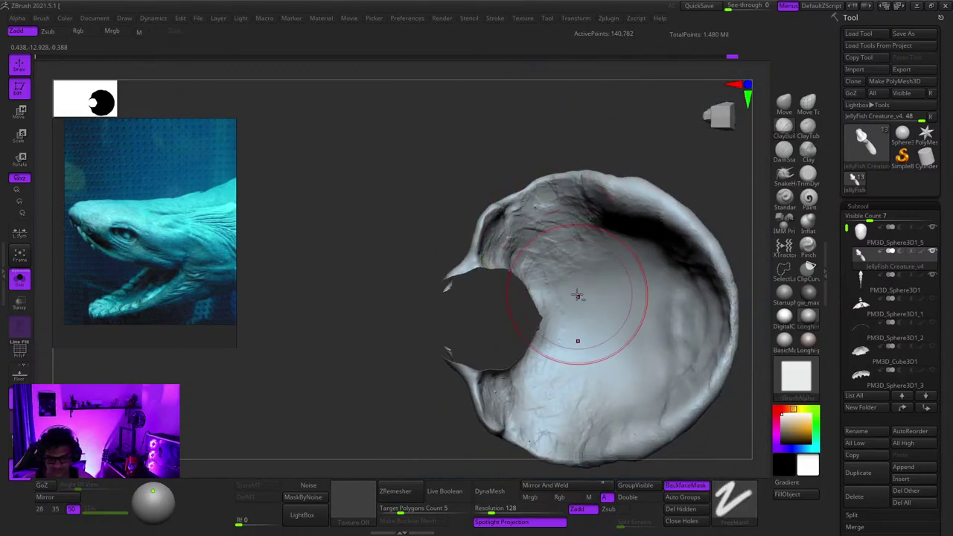
mouse_move(582, 299)
right_mouse_down()
mouse_move(563, 277)
mouse_move(544, 193)
right_mouse_up()
mouse_move(542, 193)
left_mouse_down("alt")
mouse_move(622, 188)
mouse_move(659, 231)
left_mouse_up("alt")
Step: Build up clay folds along the isolated hood's lower edge and blend them into the dome
right_click_drag(625, 377, 634, 219, "alt")
left_click_drag(644, 238, 551, 297)
mouse_move(636, 260)
left_mouse_down()
mouse_move(544, 285)
mouse_move(630, 240)
left_mouse_up()
mouse_move(576, 322)
right_mouse_down("ctrl")
mouse_move(566, 206)
mouse_move(579, 275)
mouse_move(617, 298)
mouse_move(651, 239)
mouse_move(612, 280)
mouse_move(609, 222)
right_mouse_up("ctrl")
left_click_drag(609, 222, 589, 259)
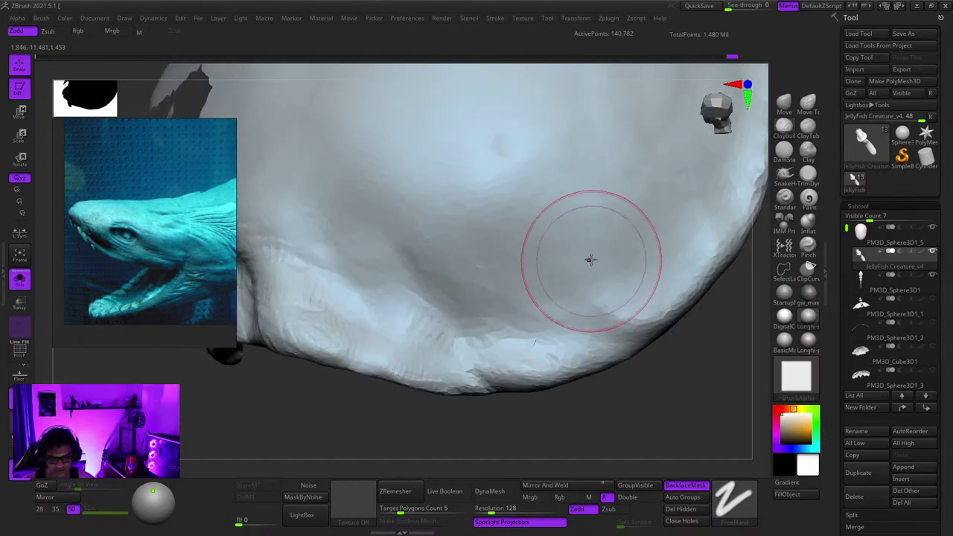
mouse_move(592, 263)
right_mouse_down()
mouse_move(602, 302)
mouse_move(597, 272)
right_mouse_up()
left_click_drag(597, 272, 608, 342)
right_click_drag(597, 333, 572, 250, "ctrl")
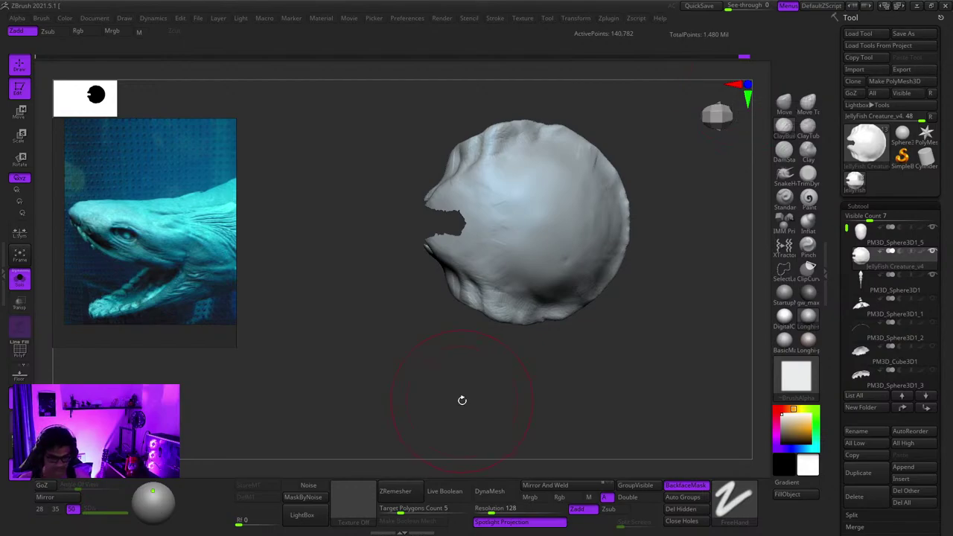
Step: Frame the isolated hood from above and add clay strokes across the rear of its dome
key("f")
key("shift+f")
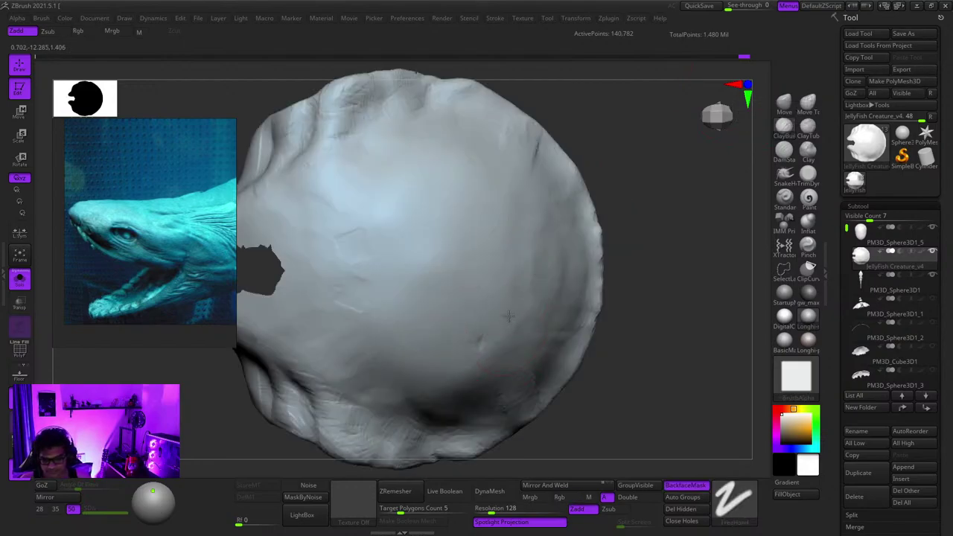
mouse_move(493, 304)
left_mouse_down()
mouse_move(574, 270)
mouse_move(496, 334)
mouse_move(487, 236)
left_mouse_up()
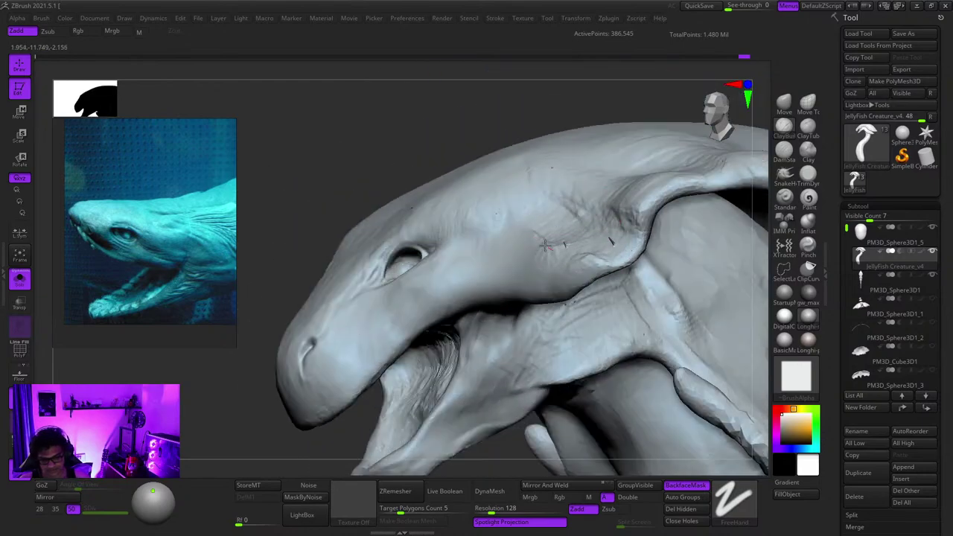
Step: Review the head from several angles and adjust the hood's flared side folds with the Move brush
right_click_drag(575, 263, 576, 193)
right_click_drag(595, 254, 563, 247)
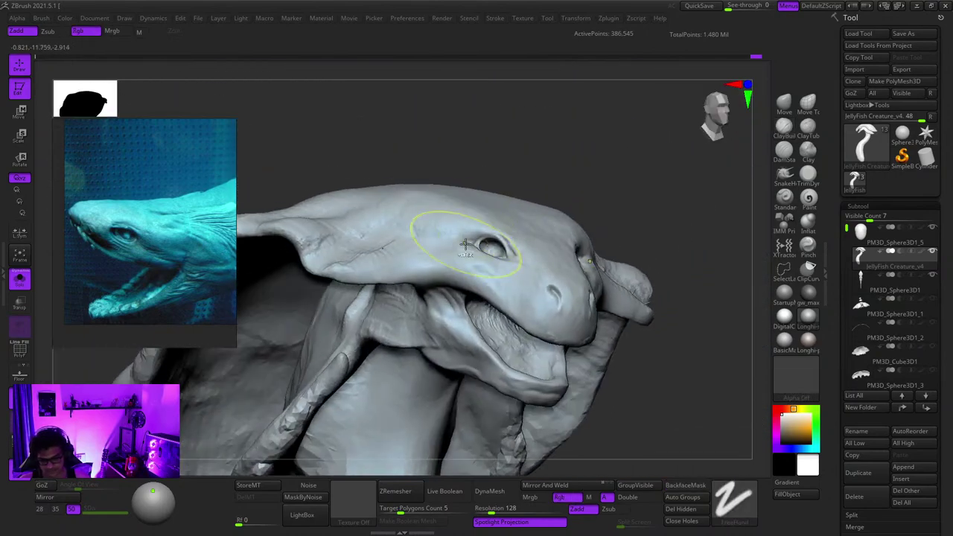
mouse_move(511, 223)
right_mouse_down()
mouse_move(585, 223)
mouse_move(520, 236)
right_mouse_up()
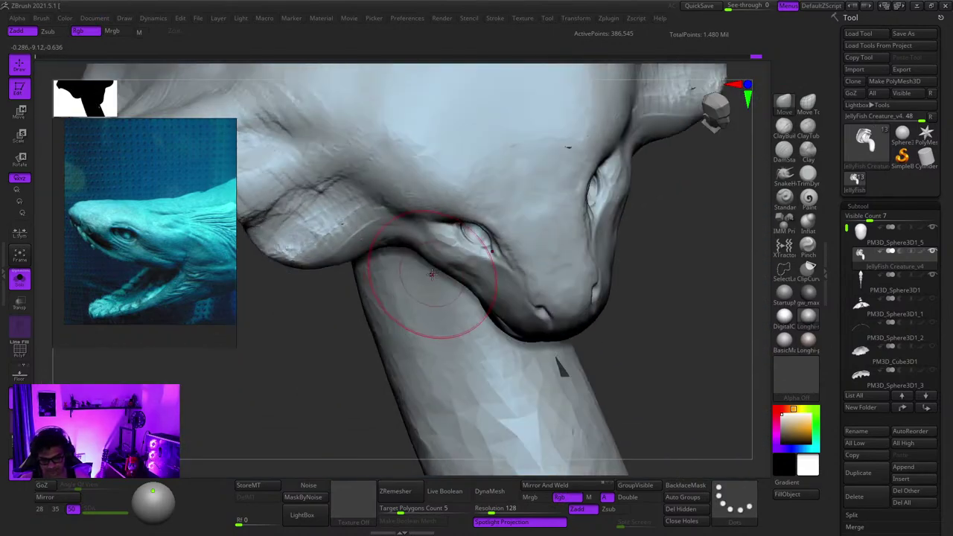
mouse_move(425, 287)
right_mouse_down()
mouse_move(486, 293)
mouse_move(546, 369)
right_mouse_up()
right_click_drag(506, 314, 530, 313)
mouse_move(402, 326)
right_mouse_down()
mouse_move(455, 321)
mouse_move(524, 275)
mouse_move(516, 260)
right_mouse_up()
right_click(463, 326)
mouse_move(463, 325)
right_mouse_down()
mouse_move(517, 288)
mouse_move(496, 278)
mouse_move(536, 263)
mouse_move(538, 293)
right_mouse_up()
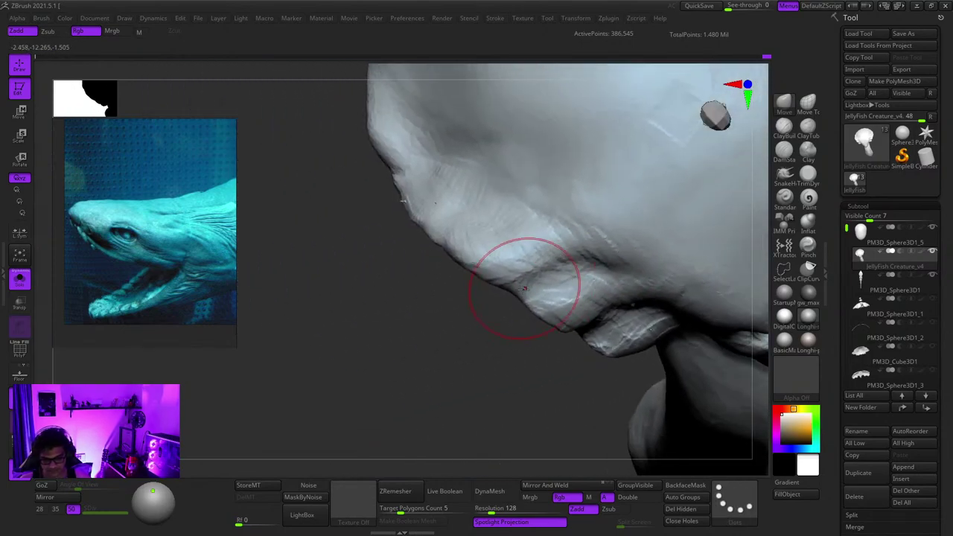
mouse_move(448, 269)
right_mouse_down()
mouse_move(479, 226)
mouse_move(521, 199)
right_mouse_up()
Step: Smooth the inner edge of the hood's rim with the ClayBuildup brush active
left_click(784, 130)
right_click_drag(516, 233, 522, 183)
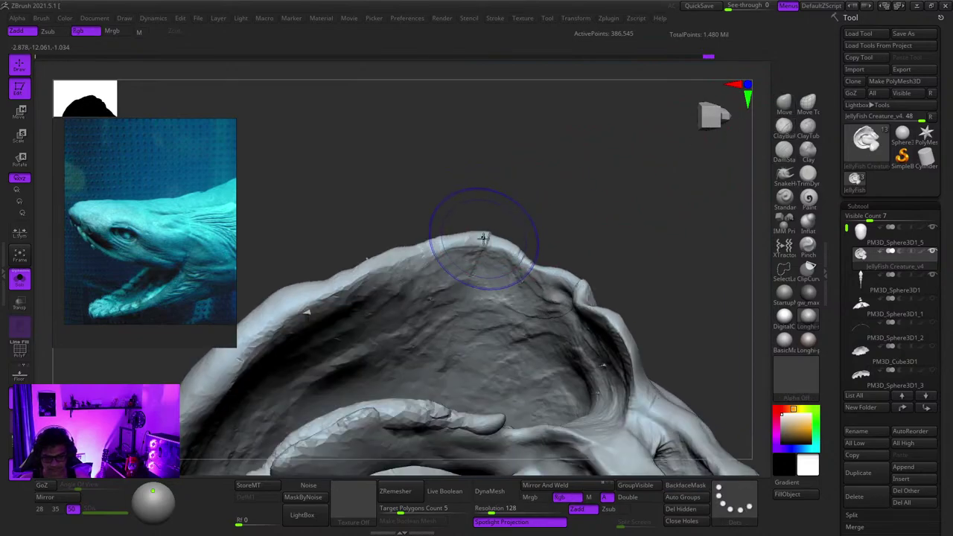
left_click_drag(484, 238, 481, 251, "shift")
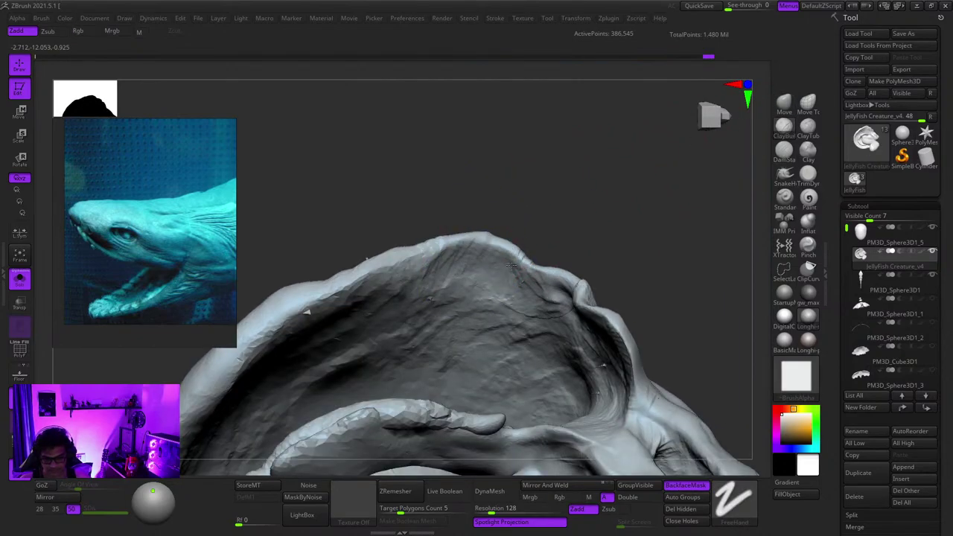
mouse_move(512, 305)
right_mouse_down()
mouse_move(577, 219)
mouse_move(617, 211)
right_mouse_up()
mouse_move(646, 277)
right_mouse_down("alt")
mouse_move(570, 207)
mouse_move(561, 266)
mouse_move(617, 223)
mouse_move(570, 238)
mouse_move(557, 217)
mouse_move(570, 202)
mouse_move(595, 238)
mouse_move(574, 253)
mouse_move(573, 239)
right_mouse_up("alt")
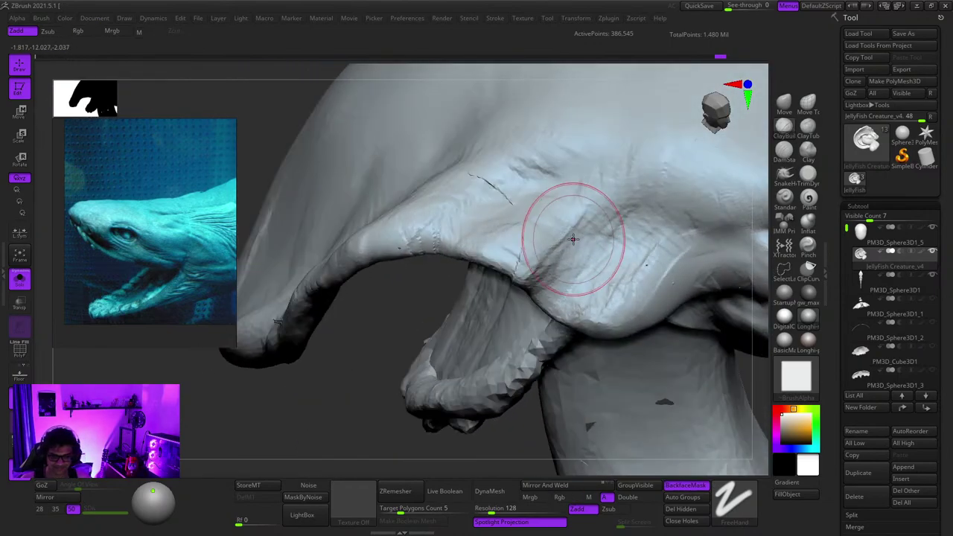
Step: Sculpt creases into the hood's outer side fold with ClayBuildup and soften them with smoothing
mouse_move(596, 206)
right_mouse_down()
mouse_move(613, 209)
mouse_move(566, 221)
right_mouse_up()
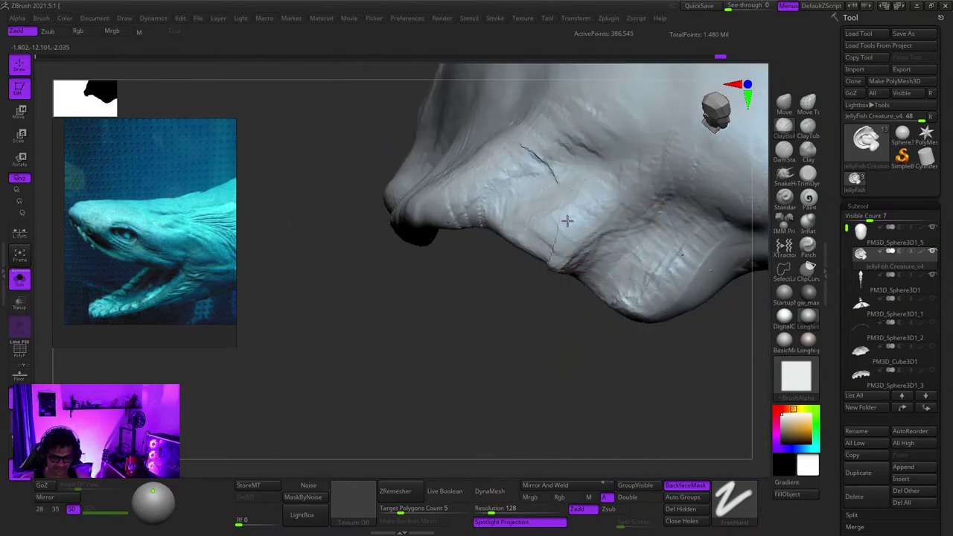
right_click_drag(550, 254, 546, 199)
left_click_drag(546, 199, 535, 189, "shift")
mouse_move(550, 251)
right_mouse_down()
mouse_move(559, 266)
mouse_move(603, 221)
mouse_move(591, 175)
mouse_move(606, 230)
mouse_move(556, 141)
mouse_move(538, 174)
mouse_move(635, 291)
mouse_move(571, 197)
mouse_move(528, 240)
mouse_move(559, 257)
mouse_move(558, 234)
mouse_move(516, 270)
right_mouse_up()
right_click_drag(606, 269, 671, 228)
mouse_move(605, 242)
right_mouse_down()
mouse_move(568, 210)
mouse_move(597, 226)
mouse_move(575, 295)
mouse_move(573, 253)
right_mouse_up()
right_click_drag(573, 253, 629, 238)
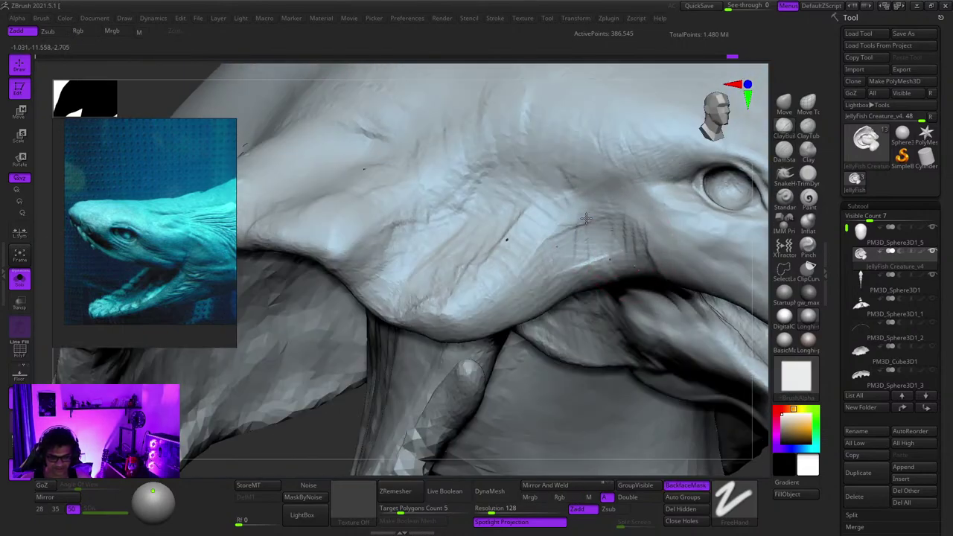
Step: Add clay strokes and skin folds across the side flap between the hood's rim and the mouth corner
right_click_drag(570, 276, 607, 244)
left_click_drag(625, 236, 606, 242)
right_click_drag(606, 242, 565, 216)
left_click_drag(531, 204, 504, 234)
mouse_move(550, 242)
right_mouse_down()
mouse_move(585, 208)
mouse_move(611, 259)
mouse_move(570, 223)
mouse_move(560, 198)
right_mouse_up()
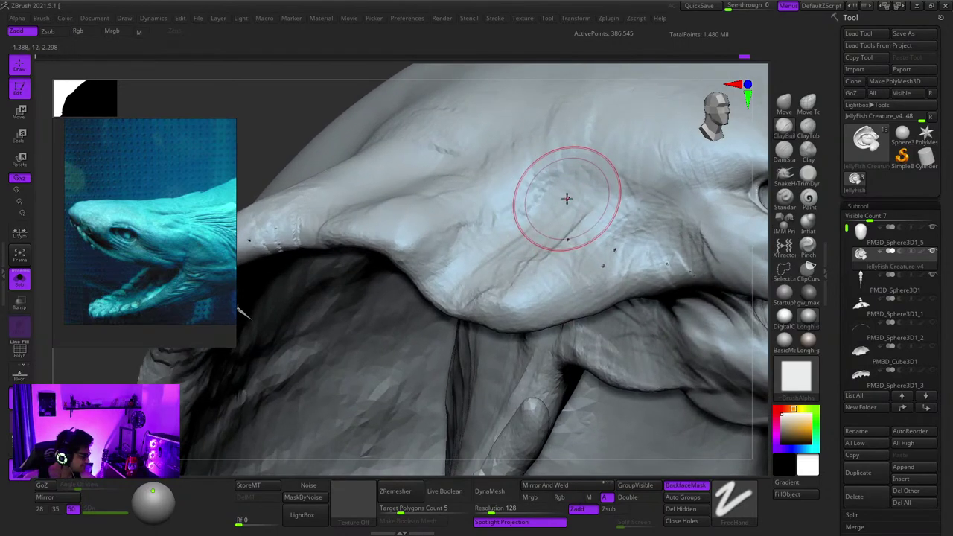
mouse_move(567, 198)
right_mouse_down()
mouse_move(593, 276)
mouse_move(550, 204)
mouse_move(615, 204)
right_mouse_up()
mouse_move(666, 230)
right_mouse_down("alt")
mouse_move(575, 273)
mouse_move(573, 230)
right_mouse_up("alt")
Step: Build up wrinkles around the mouth corner and along the cheek below the eye
left_click_drag(578, 263, 581, 269)
mouse_move(580, 269)
right_mouse_down()
mouse_move(564, 289)
mouse_move(561, 274)
mouse_move(610, 255)
right_mouse_up()
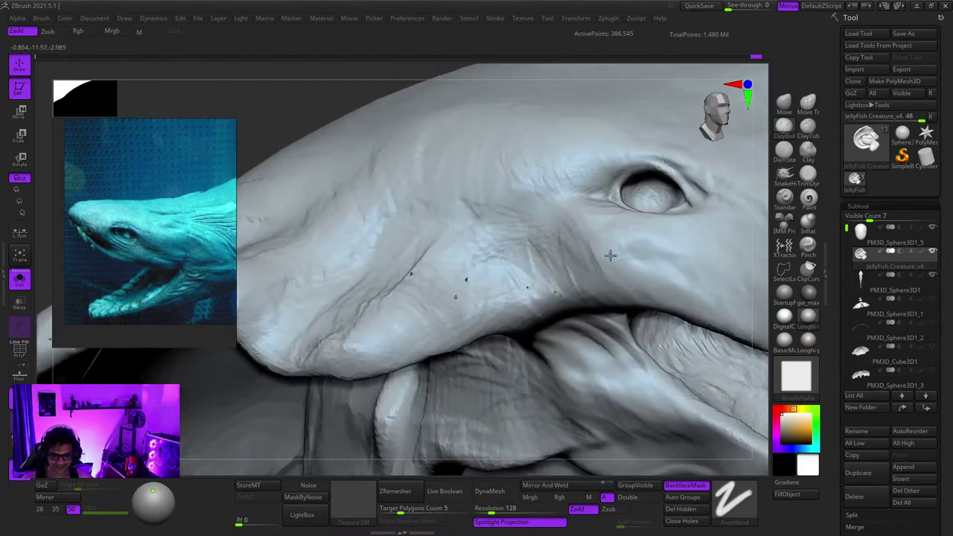
left_click_drag(612, 257, 622, 296)
right_click_drag(622, 296, 628, 325)
mouse_move(636, 235)
right_mouse_down("alt")
mouse_move(573, 215)
mouse_move(580, 229)
right_mouse_up("alt")
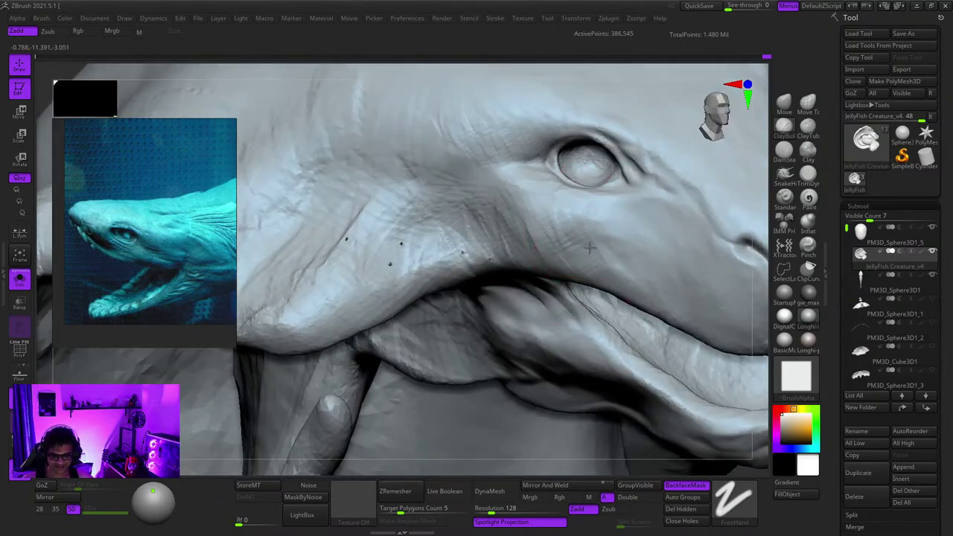
mouse_move(620, 274)
right_mouse_down()
mouse_move(596, 251)
mouse_move(642, 297)
mouse_move(572, 202)
mouse_move(594, 232)
mouse_move(598, 295)
mouse_move(578, 257)
mouse_move(589, 253)
mouse_move(584, 220)
mouse_move(574, 286)
mouse_move(562, 253)
mouse_move(534, 227)
mouse_move(540, 221)
mouse_move(506, 187)
mouse_move(576, 276)
right_mouse_up()
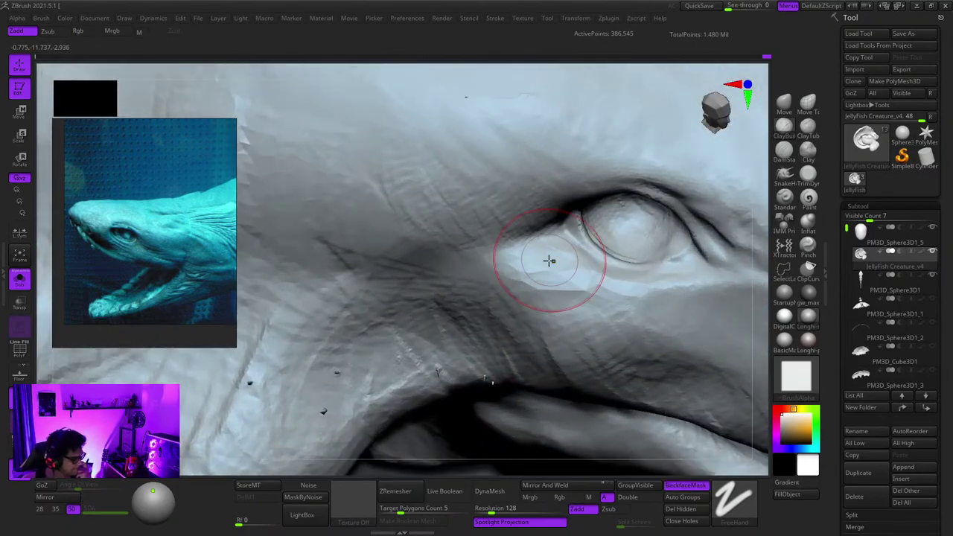
Step: Sculpt the lower eyelid folds and the skin behind the outer corner of the eye
mouse_move(529, 302)
right_mouse_down()
mouse_move(541, 310)
mouse_move(545, 270)
mouse_move(530, 260)
right_mouse_up()
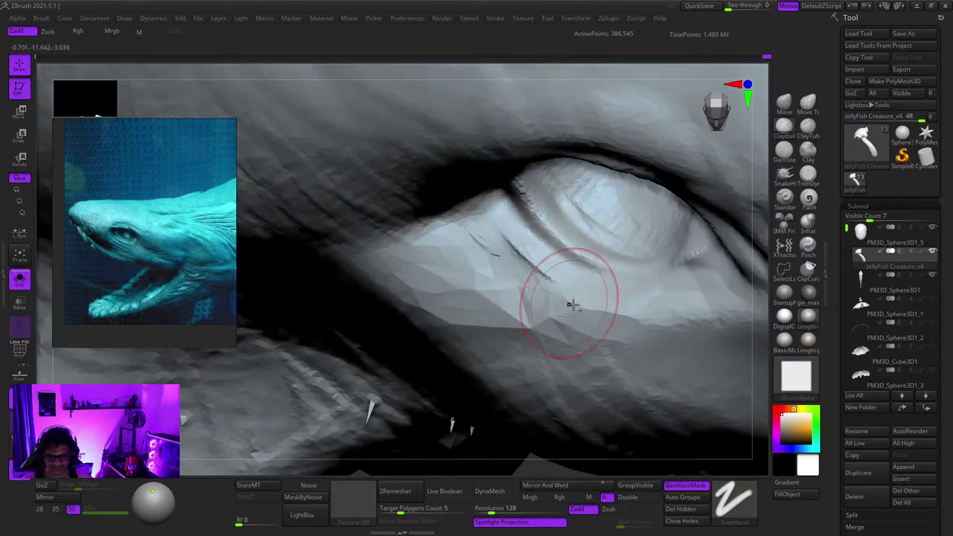
left_click_drag(572, 304, 555, 287)
mouse_move(555, 286)
right_mouse_down()
mouse_move(549, 316)
mouse_move(553, 264)
mouse_move(495, 278)
right_mouse_up()
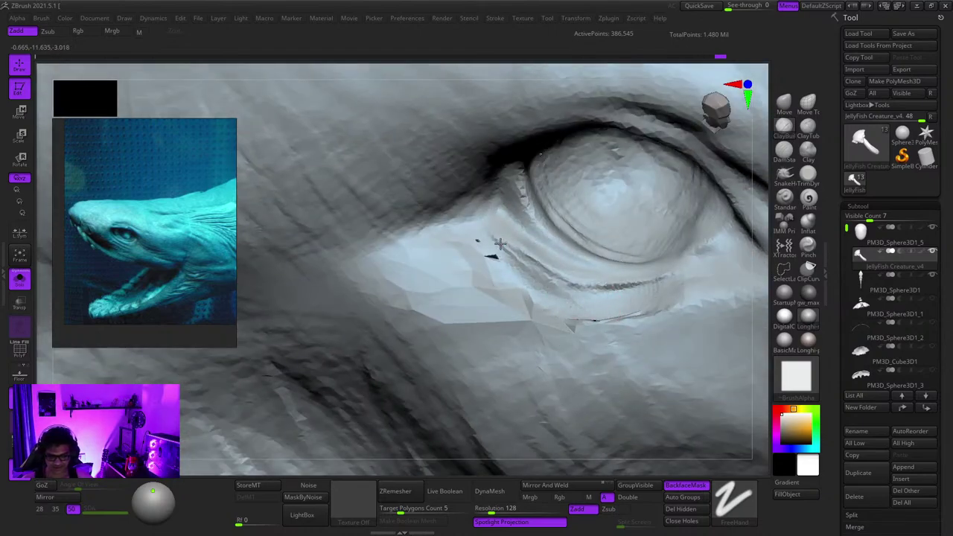
right_click_drag(564, 283, 547, 262, "ctrl")
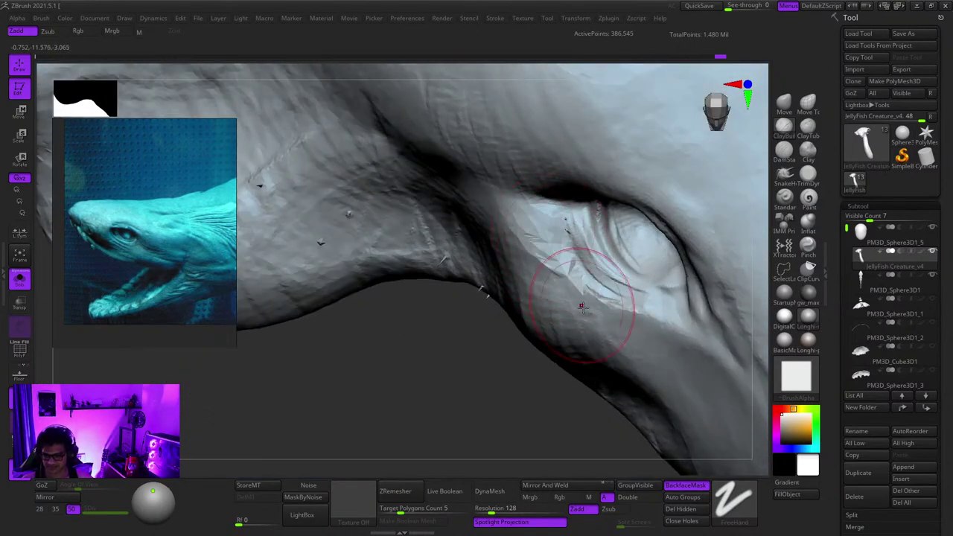
mouse_move(582, 307)
right_mouse_down()
mouse_move(570, 283)
mouse_move(568, 303)
mouse_move(550, 260)
mouse_move(568, 272)
mouse_move(558, 327)
mouse_move(543, 313)
mouse_move(570, 255)
mouse_move(596, 231)
right_mouse_up()
right_click_drag(595, 231, 608, 204, "ctrl")
left_click_drag(608, 203, 566, 221)
Step: Add wrinkle strokes below the nostril and along the upper lip at the side of the muzzle
mouse_move(525, 239)
right_mouse_down()
mouse_move(570, 259)
mouse_move(528, 260)
right_mouse_up()
right_click(569, 259)
right_click(509, 314)
right_click_drag(508, 315, 514, 350)
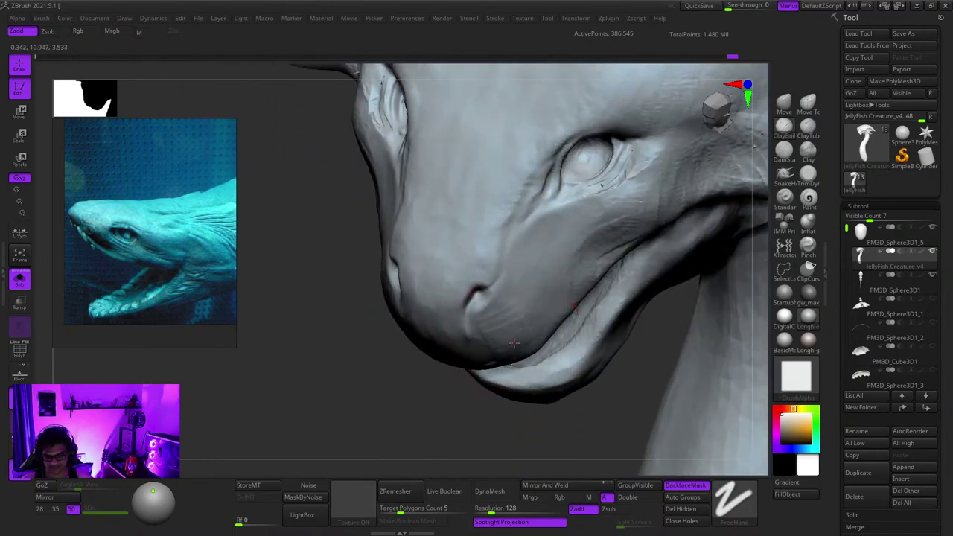
mouse_move(519, 298)
right_mouse_down("alt")
mouse_move(552, 265)
mouse_move(572, 275)
right_mouse_up("alt")
right_click(572, 275)
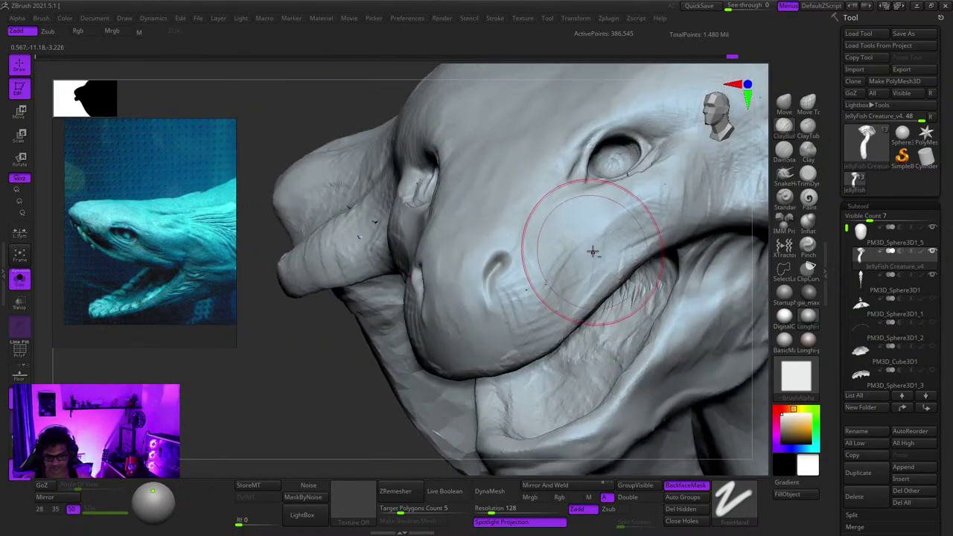
right_click_drag(566, 268, 581, 234)
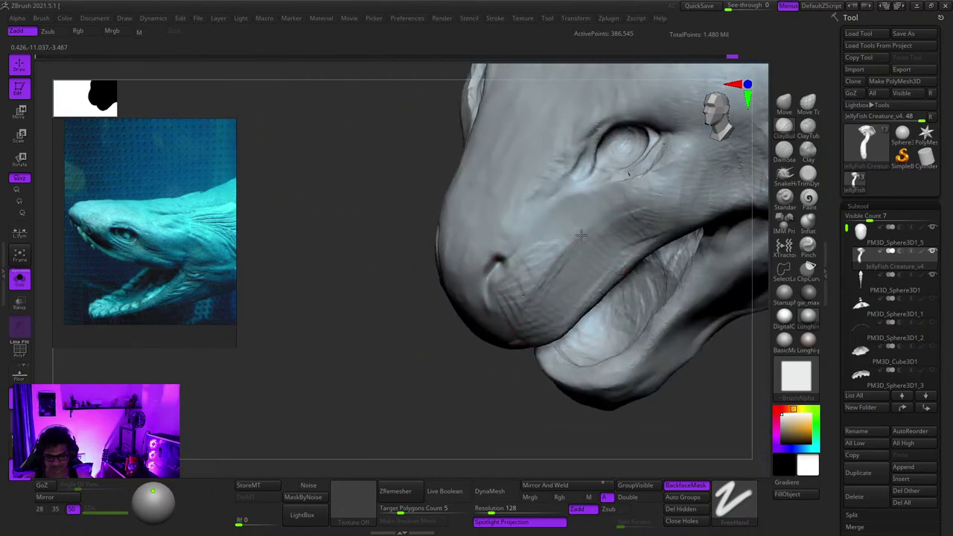
mouse_move(542, 268)
right_mouse_down()
mouse_move(567, 245)
mouse_move(534, 273)
mouse_move(564, 268)
mouse_move(576, 241)
right_mouse_up()
left_click_drag(576, 240, 554, 252)
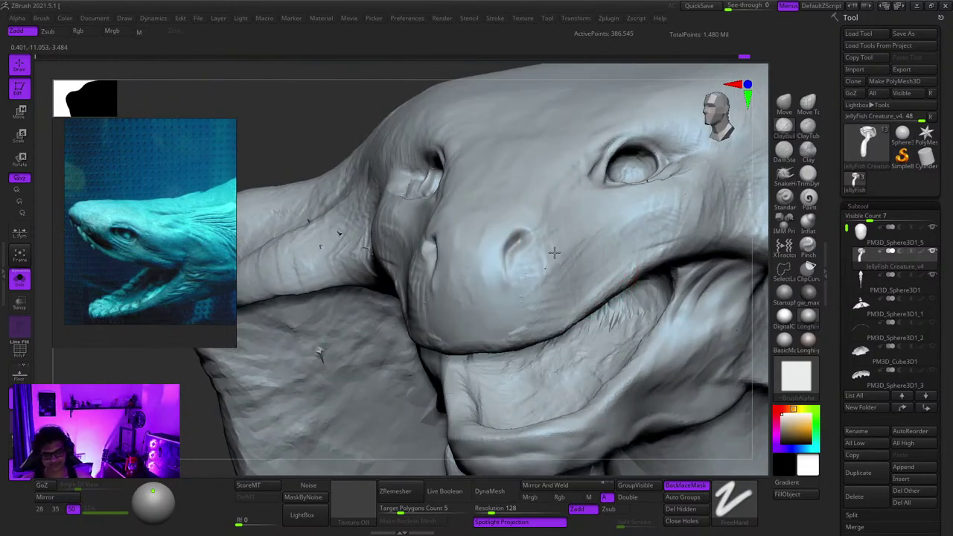
Step: Layer fine clay strokes over the cheek between the nostril, the eye and the mouth corner
right_click_drag(594, 244, 583, 220)
right_click_drag(583, 220, 507, 346, "ctrl")
right_click(557, 272)
right_click(507, 345)
right_click_drag(570, 260, 497, 303)
right_click(497, 302)
mouse_move(568, 233)
right_mouse_down()
mouse_move(596, 230)
mouse_move(592, 197)
mouse_move(641, 171)
mouse_move(622, 247)
mouse_move(610, 220)
mouse_move(628, 164)
mouse_move(649, 223)
mouse_move(674, 207)
mouse_move(623, 239)
right_mouse_up()
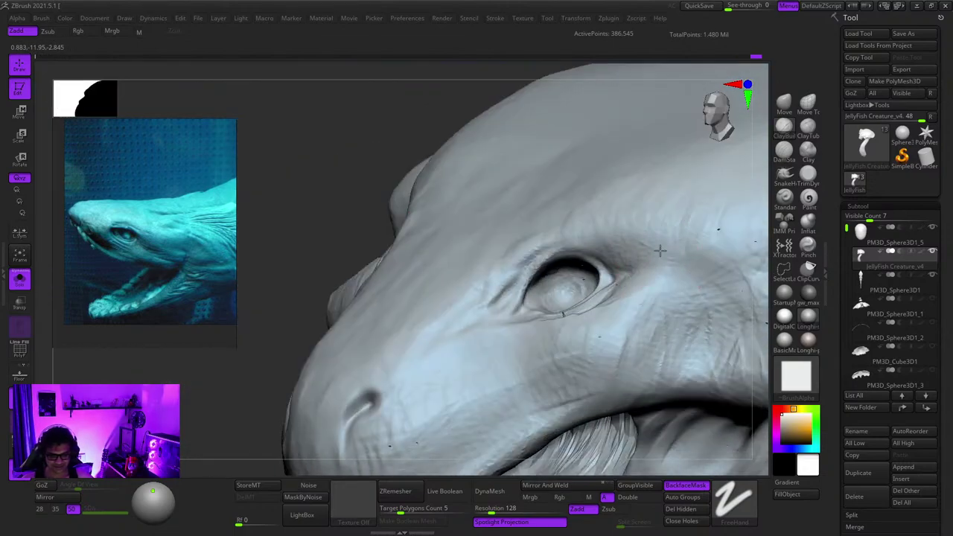
Step: Work clay strokes over the side and tip of the snout around the nostril
mouse_move(719, 251)
right_mouse_down()
mouse_move(723, 196)
mouse_move(655, 171)
right_mouse_up()
mouse_move(484, 198)
right_mouse_down()
mouse_move(546, 195)
mouse_move(549, 223)
mouse_move(555, 159)
mouse_move(546, 191)
mouse_move(571, 299)
mouse_move(570, 256)
mouse_move(578, 293)
mouse_move(615, 245)
mouse_move(610, 208)
mouse_move(572, 194)
right_mouse_up()
key("space")
key("space")
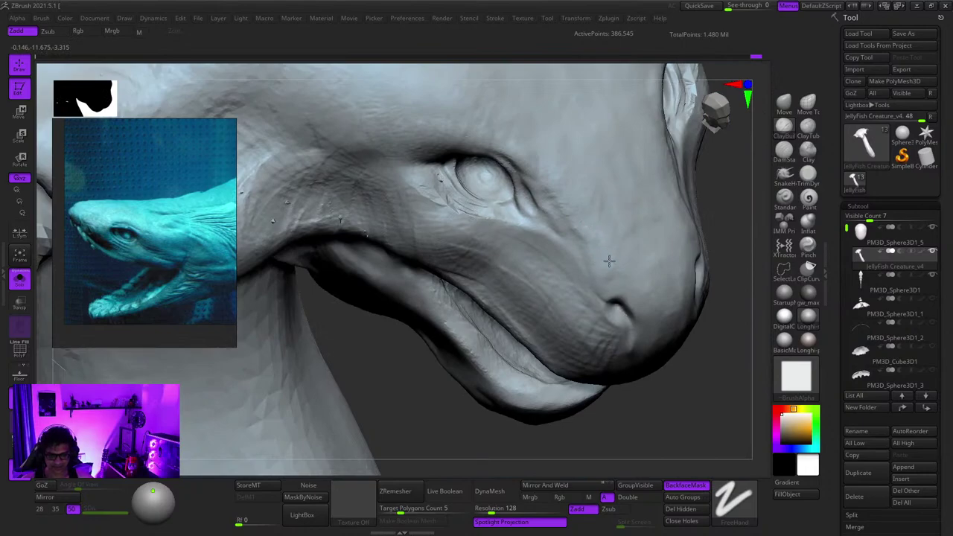
right_click_drag(609, 260, 634, 175, "alt")
right_click_drag(650, 215, 617, 177, "alt")
right_click_drag(617, 245, 627, 223)
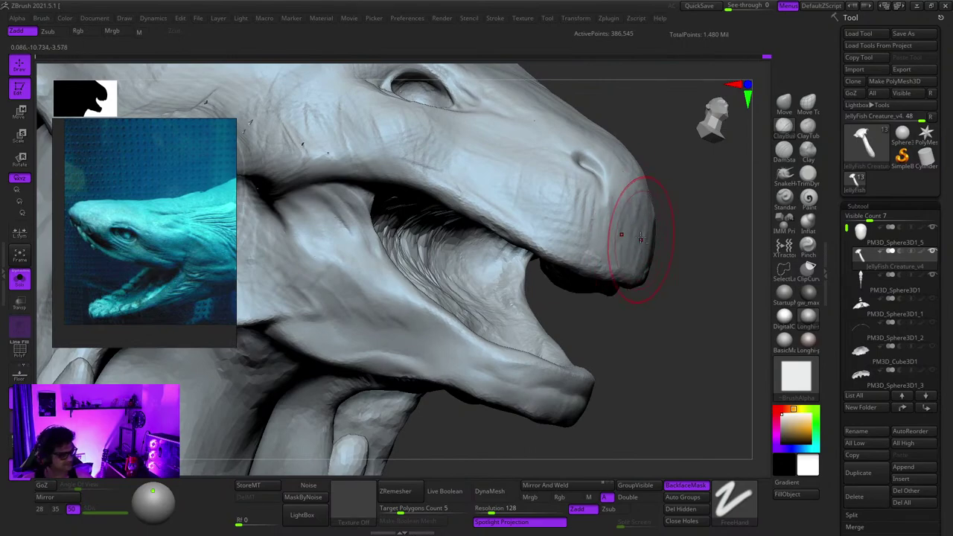
mouse_move(633, 233)
right_mouse_down()
mouse_move(623, 234)
mouse_move(621, 212)
mouse_move(592, 207)
right_mouse_up()
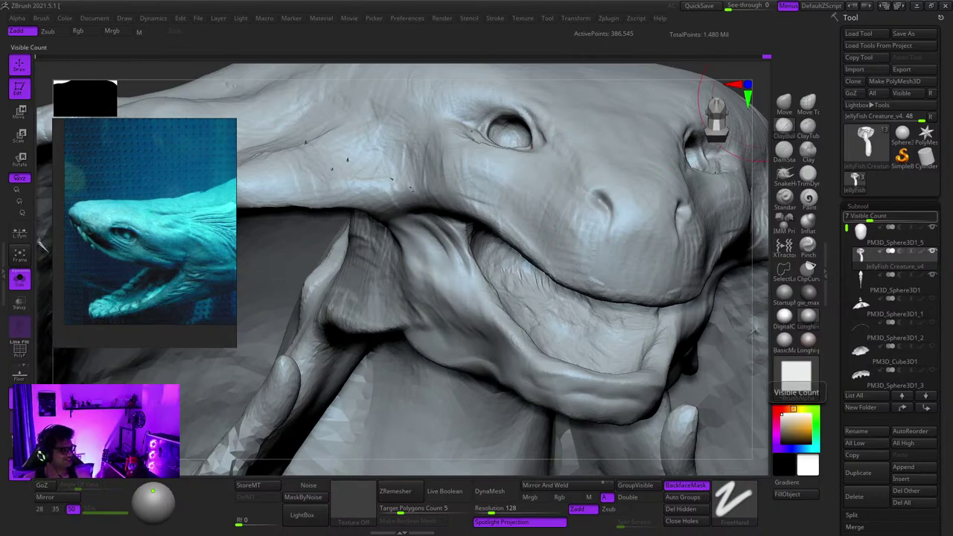
Step: Texture the front of the muzzle and the upper lip with clay strokes, checking both sides
right_click_drag(514, 257, 601, 268)
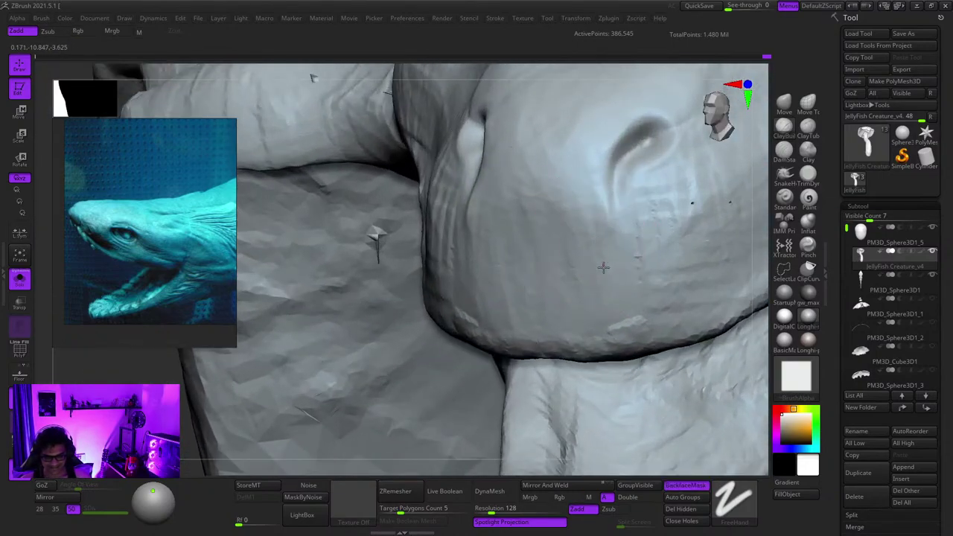
right_click_drag(604, 316, 588, 249, "ctrl")
right_click_drag(587, 249, 522, 245)
right_click_drag(514, 278, 540, 261)
mouse_move(540, 260)
right_mouse_down("ctrl")
mouse_move(549, 291)
mouse_move(543, 260)
right_mouse_up("ctrl")
mouse_move(542, 260)
right_mouse_down("ctrl")
mouse_move(540, 231)
mouse_move(550, 249)
right_mouse_up("ctrl")
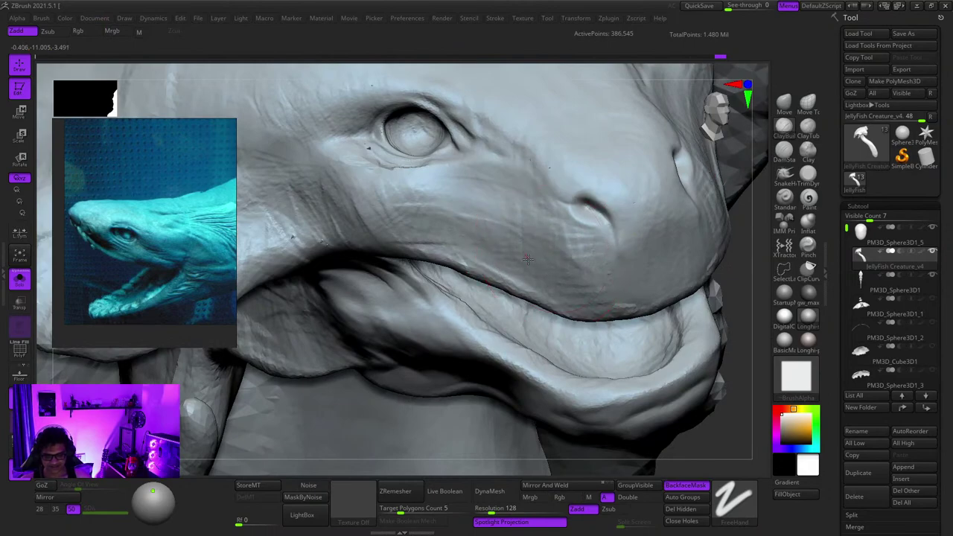
mouse_move(503, 219)
right_mouse_down()
mouse_move(518, 221)
mouse_move(531, 251)
mouse_move(522, 268)
mouse_move(537, 243)
mouse_move(564, 274)
right_mouse_up()
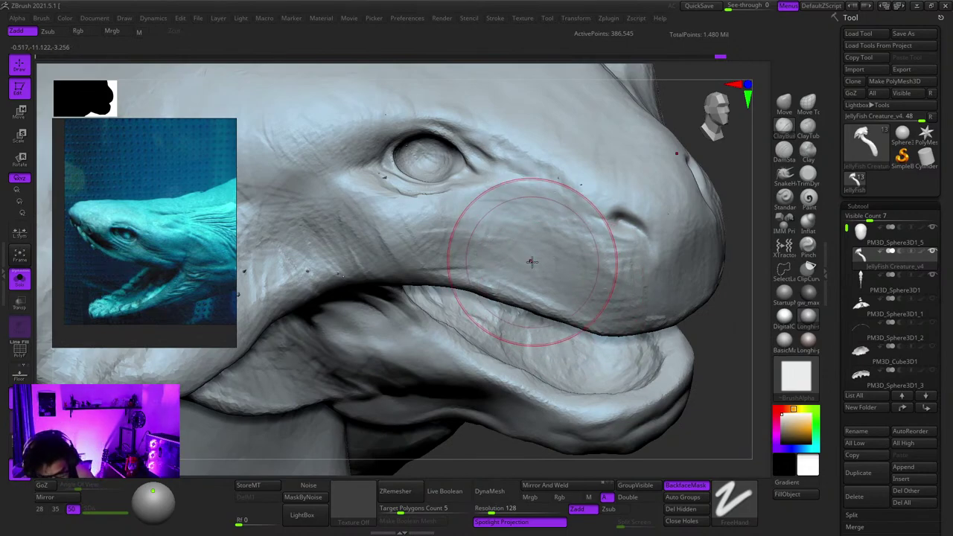
Step: Refine the snout bridge and the brow above the eye with clay strokes
right_click_drag(491, 236, 579, 235)
right_click(560, 251)
right_click_drag(581, 277, 557, 226)
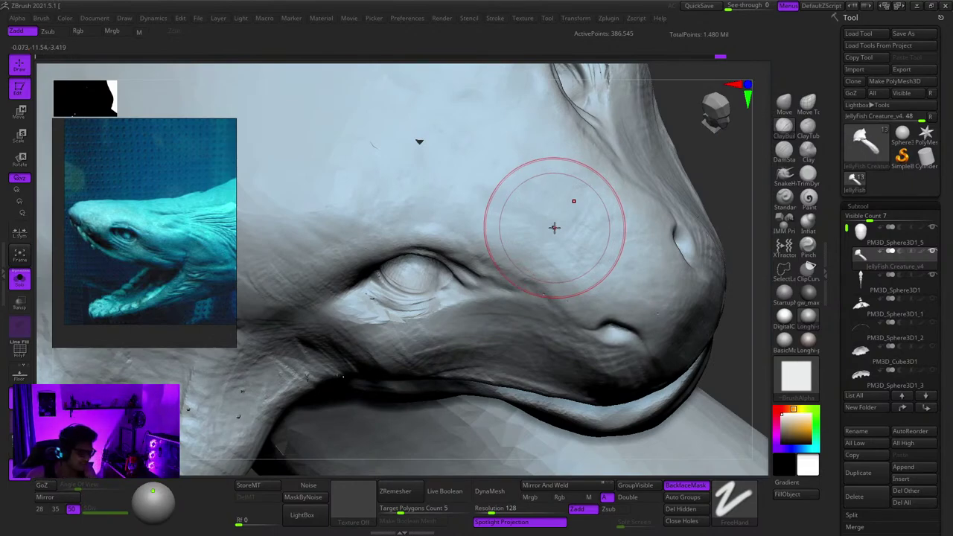
mouse_move(553, 158)
right_mouse_down()
mouse_move(559, 240)
mouse_move(534, 218)
mouse_move(536, 201)
mouse_move(570, 238)
mouse_move(544, 225)
mouse_move(540, 241)
mouse_move(524, 230)
right_mouse_up()
mouse_move(494, 266)
right_mouse_down()
mouse_move(536, 241)
mouse_move(527, 273)
right_mouse_up()
mouse_move(495, 240)
right_mouse_down()
mouse_move(529, 242)
mouse_move(533, 226)
right_mouse_up()
mouse_move(557, 288)
right_mouse_down()
mouse_move(523, 256)
mouse_move(516, 216)
mouse_move(546, 226)
right_mouse_up()
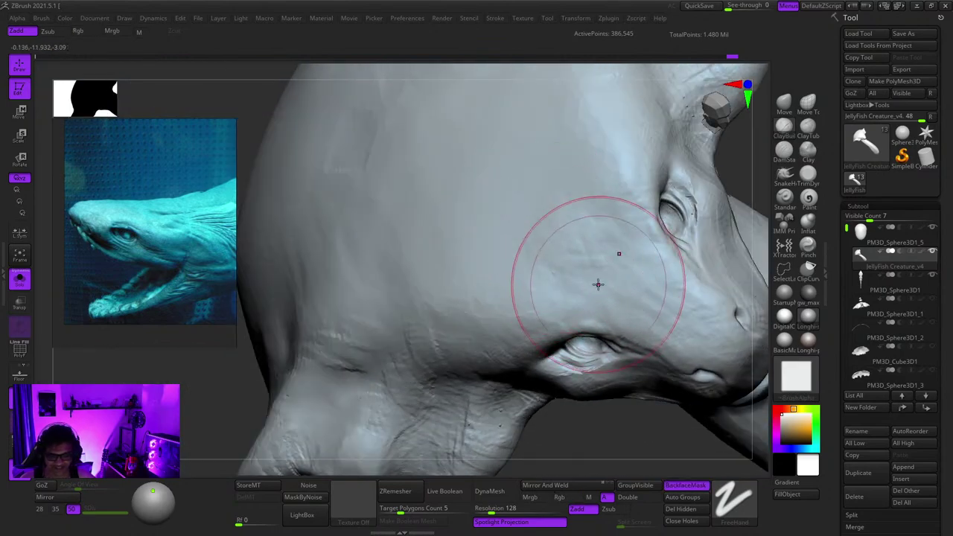
Step: Build up and blend the forehead planes above and between the eyes
right_click_drag(598, 284, 563, 211, "ctrl")
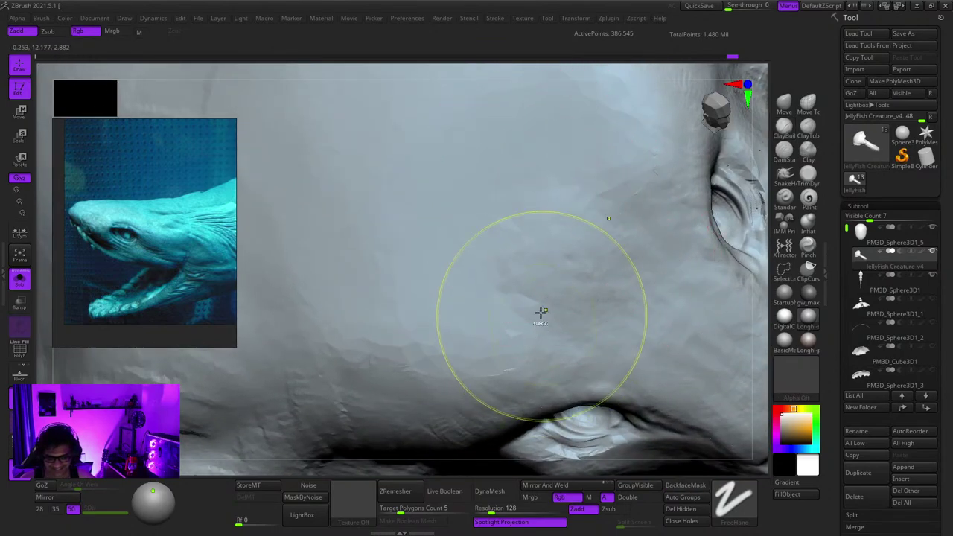
mouse_move(540, 313)
right_mouse_down()
mouse_move(523, 259)
mouse_move(548, 272)
right_mouse_up()
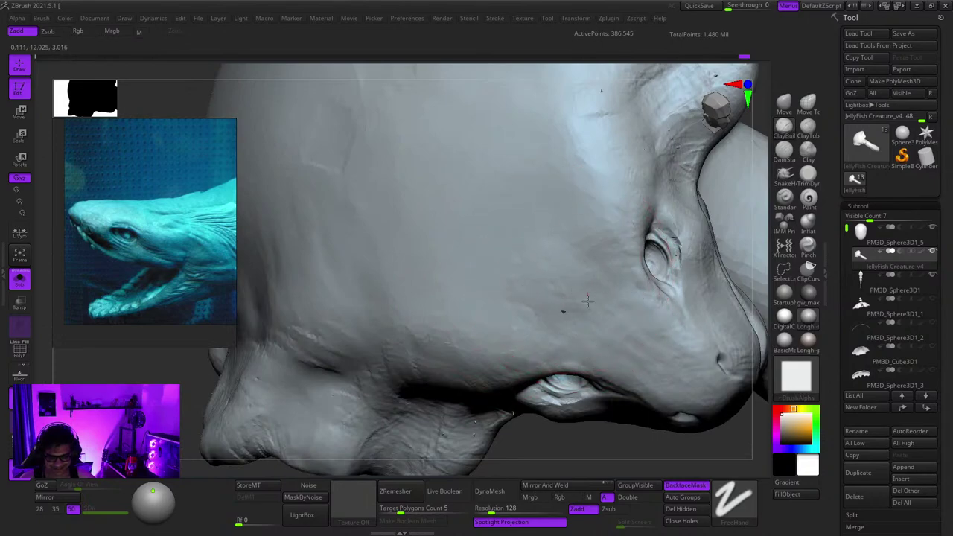
mouse_move(587, 301)
right_mouse_down("alt")
mouse_move(575, 237)
mouse_move(591, 259)
mouse_move(525, 236)
mouse_move(564, 233)
right_mouse_up("alt")
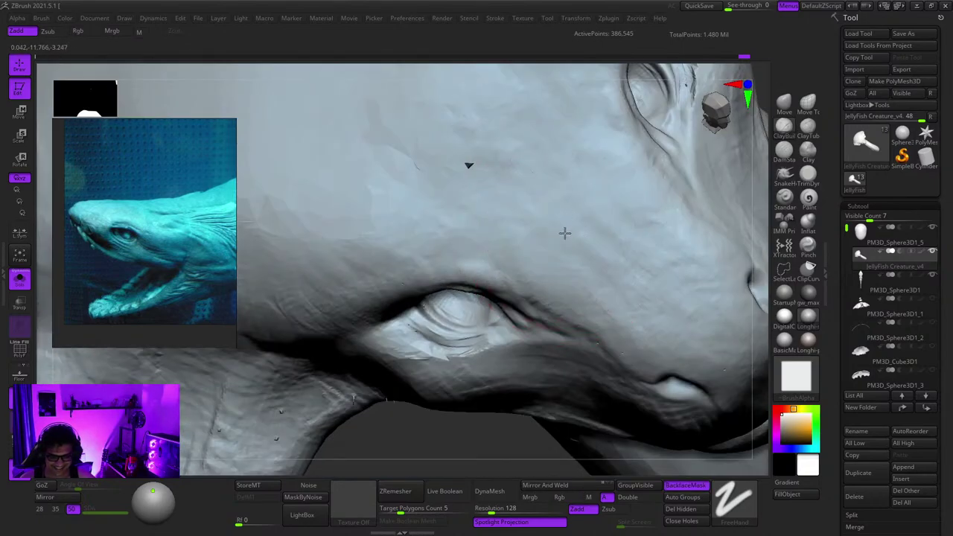
mouse_move(598, 264)
right_mouse_down("ctrl")
mouse_move(547, 218)
mouse_move(553, 208)
mouse_move(630, 247)
mouse_move(683, 228)
mouse_move(606, 249)
right_mouse_up("ctrl")
mouse_move(607, 249)
right_mouse_down("ctrl")
mouse_move(606, 325)
mouse_move(544, 272)
right_mouse_up("ctrl")
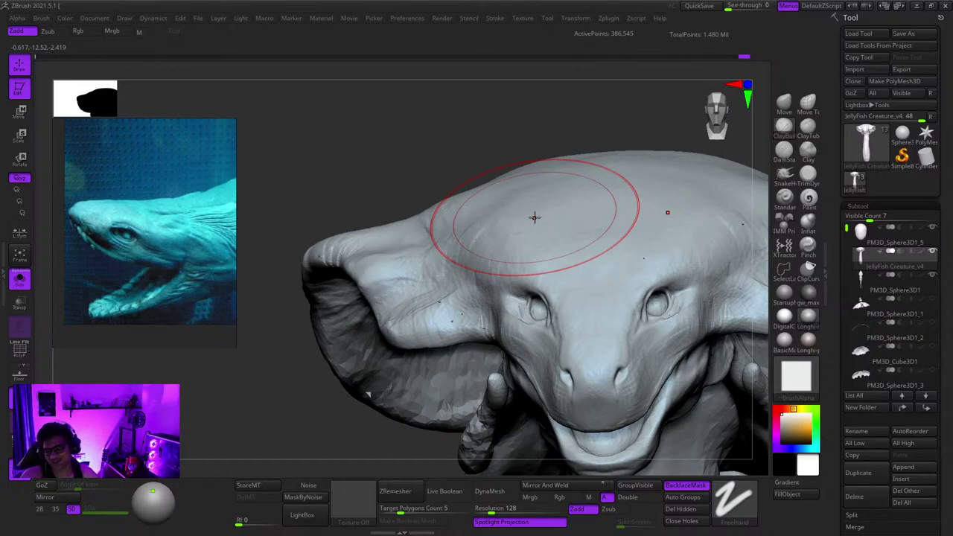
right_click_drag(533, 216, 551, 227)
Step: Turn off solo mode to bring back the whole creature and inspect its upper body
key("ctrl+shift")
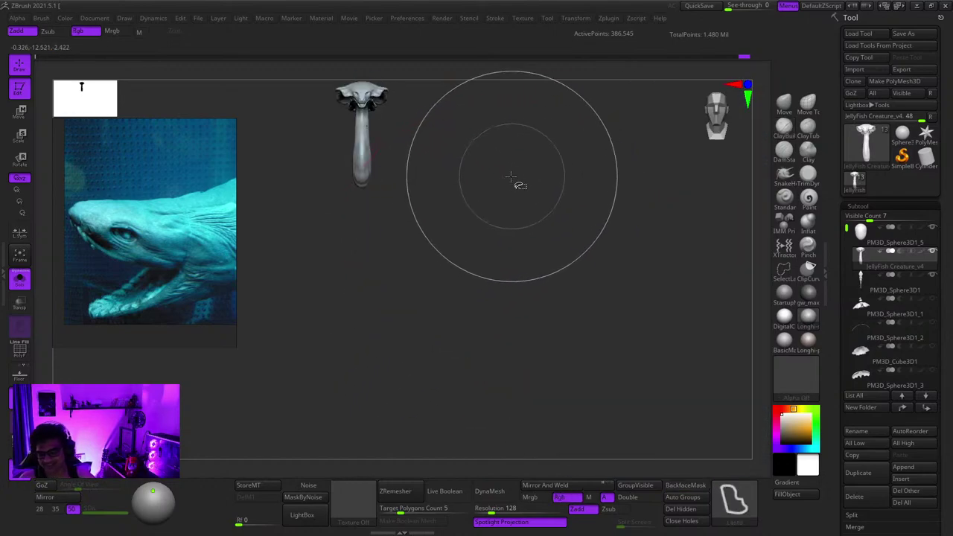
left_click(24, 282)
right_click_drag(462, 273, 491, 112, "ctrl")
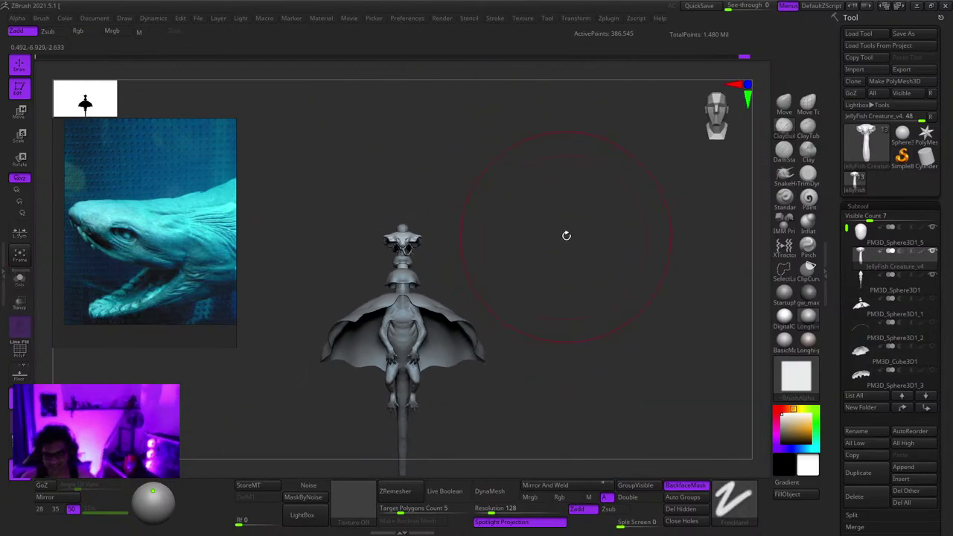
mouse_move(566, 236)
right_mouse_down()
mouse_move(541, 243)
mouse_move(514, 231)
right_mouse_up()
right_click_drag(477, 160, 501, 204, "ctrl")
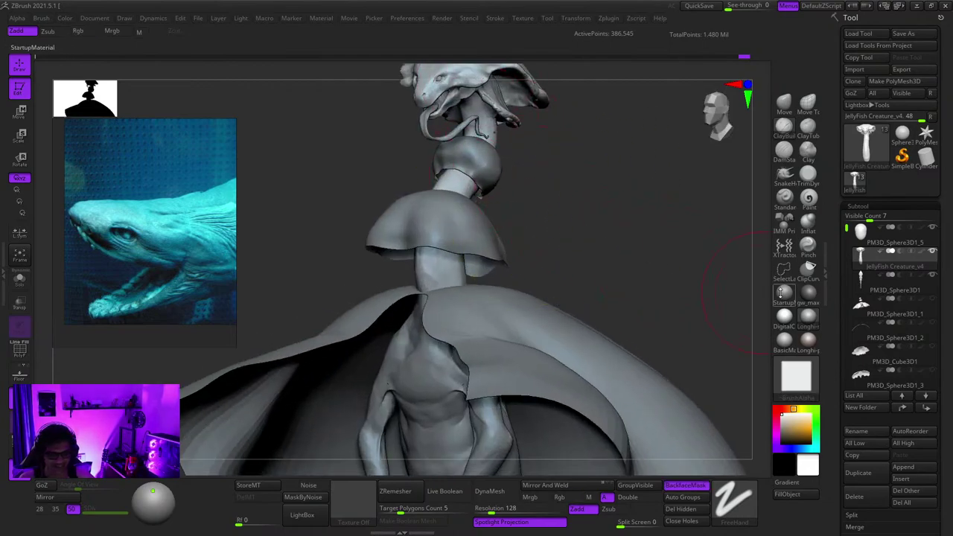
Step: Turn on painted colours for all subtools, choose StartupMaterial, and frame the creature's upper body from the front
left_click(922, 252, "shift")
key("f")
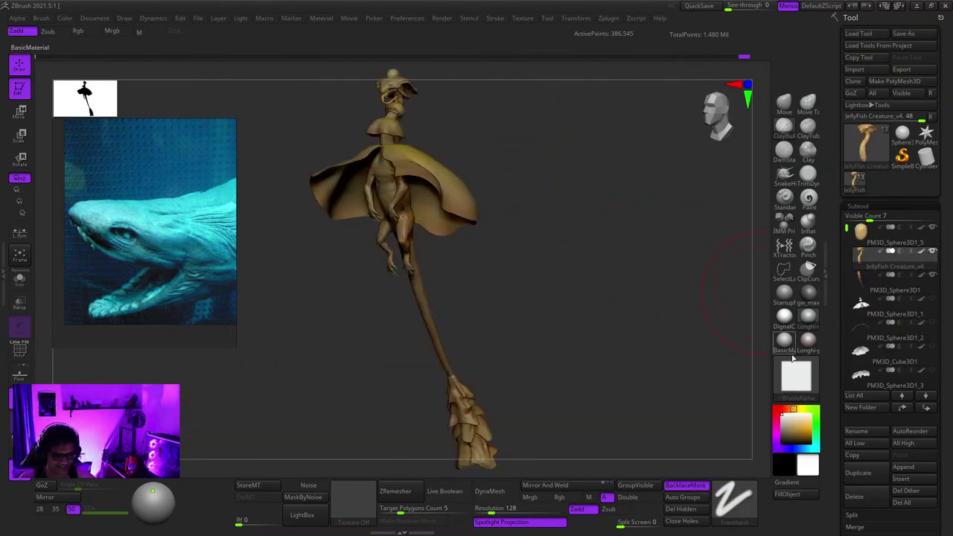
left_click(786, 300)
right_click_drag(534, 160, 538, 223, "ctrl")
mouse_move(556, 190)
right_mouse_down("shift")
mouse_move(585, 246)
mouse_move(555, 181)
right_mouse_up("shift")
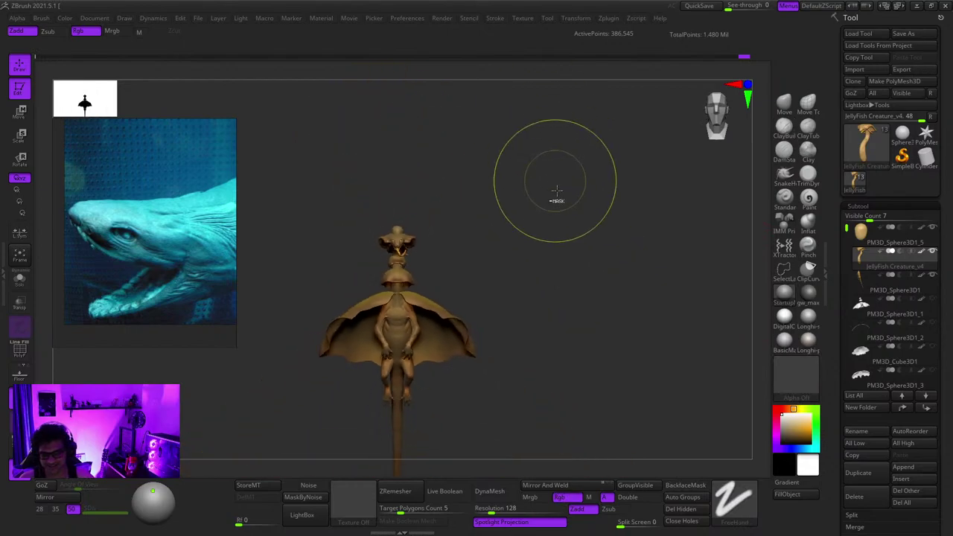
right_click_drag(606, 282, 619, 225, "alt")
right_click_drag(619, 225, 514, 216, "ctrl")
right_click_drag(513, 216, 544, 299, "ctrl")
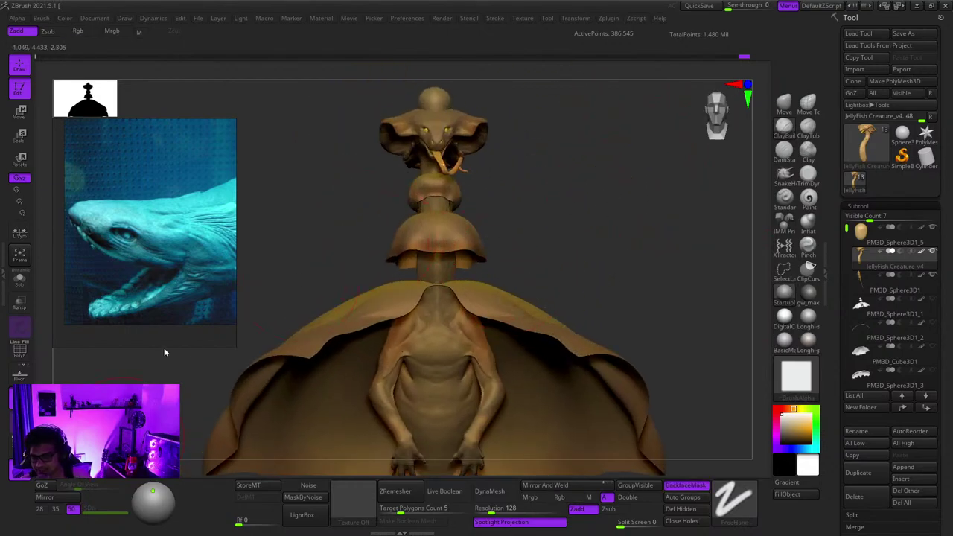
Step: Compare the jellyfish painting with the creature's upper body and survey the animal photos on the reference board
scroll(128, 256, "down", 12)
middle_click_drag(114, 133, 177, 286)
scroll(177, 286, "up", 10)
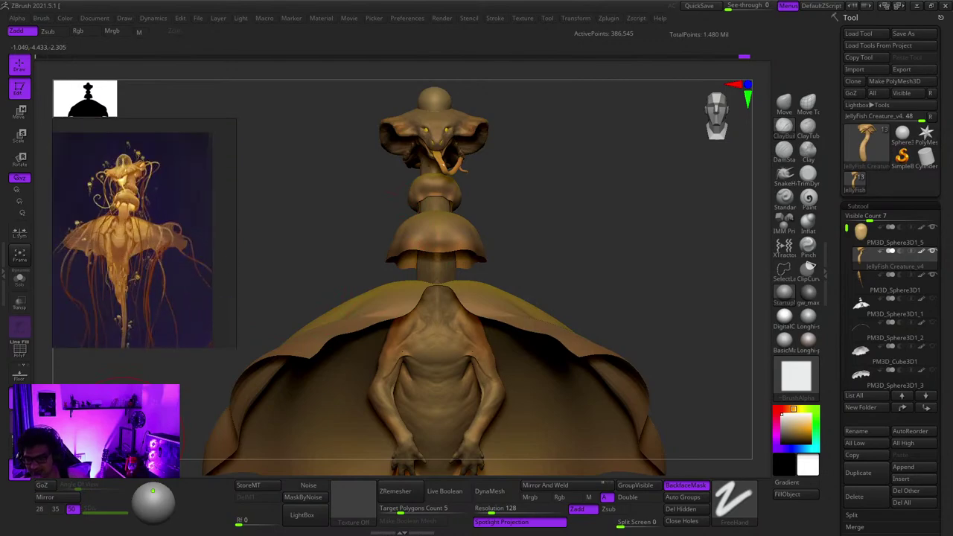
right_click_drag(703, 179, 625, 196)
scroll(130, 237, "down", 7)
scroll(130, 236, "up", 3)
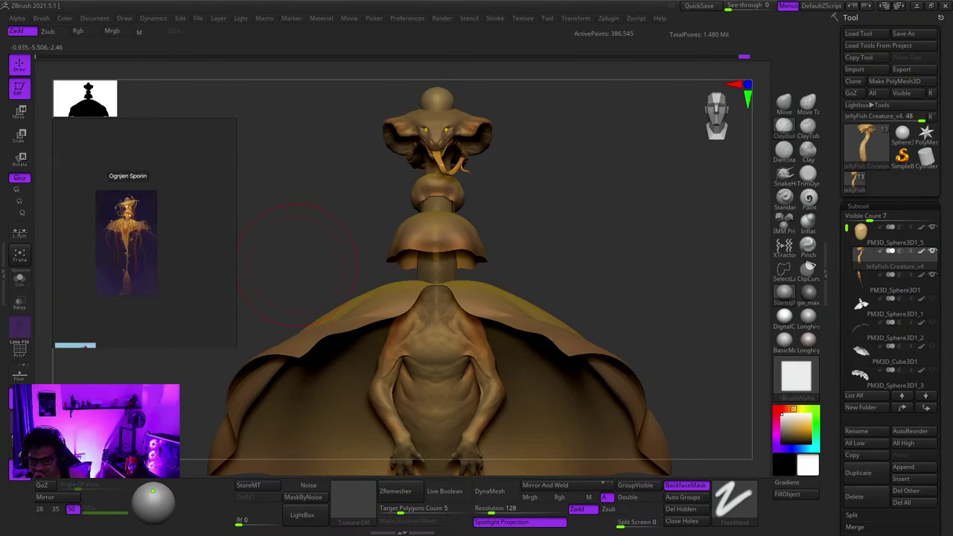
scroll(130, 237, "down", 8)
scroll(134, 286, "up", 12)
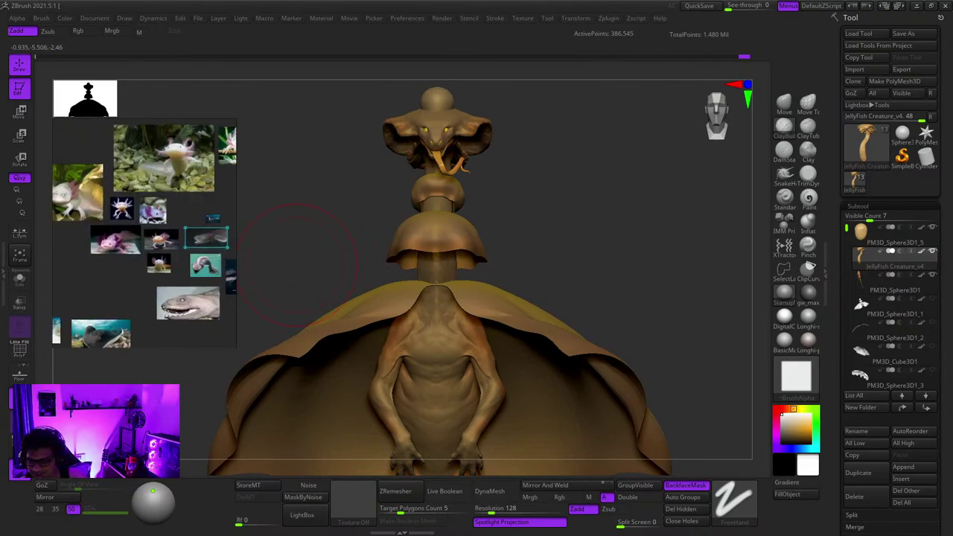
scroll(143, 276, "down", 5)
scroll(145, 231, "down", 1)
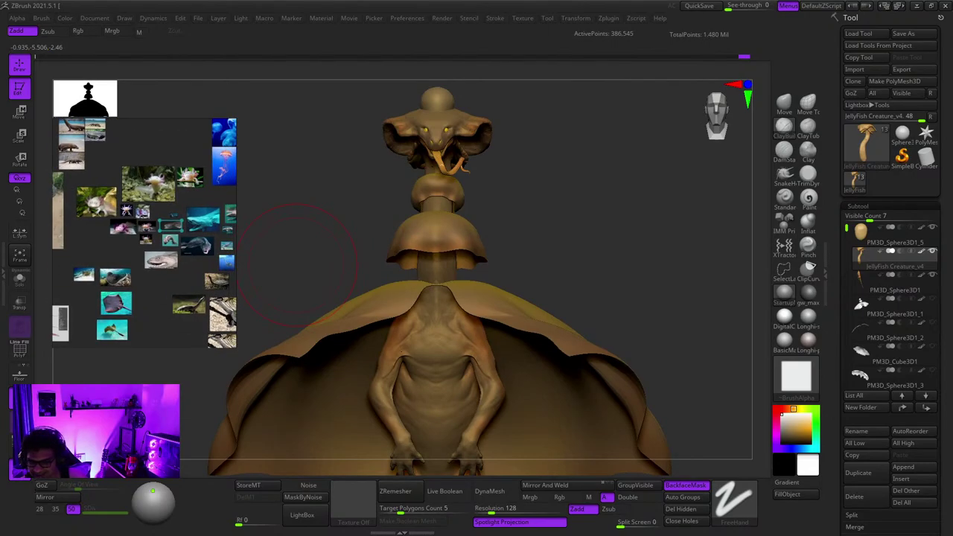
scroll(164, 248, "down", 4)
scroll(134, 233, "down", 4)
scroll(127, 245, "up", 2)
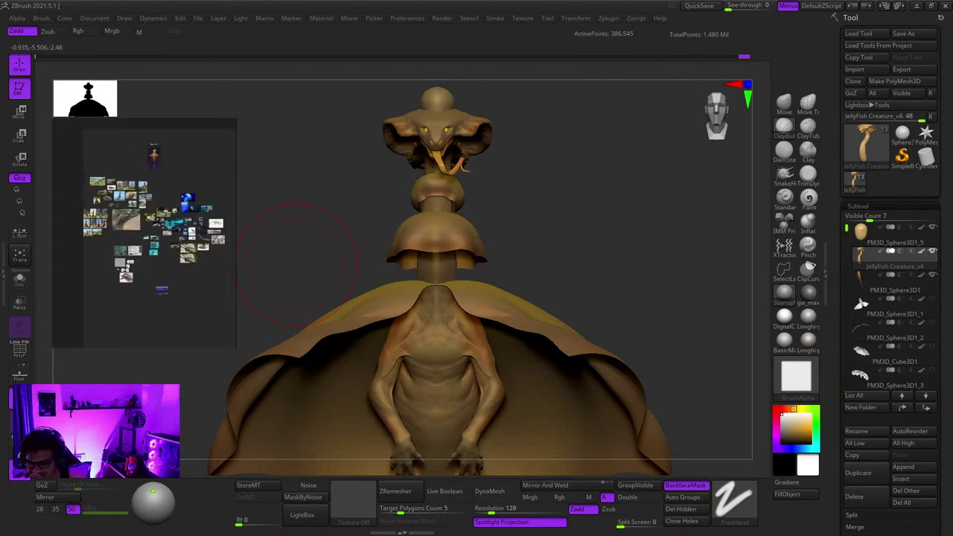
scroll(153, 212, "down", 4)
scroll(167, 238, "up", 4)
scroll(141, 214, "up", 2)
scroll(190, 179, "up", 5)
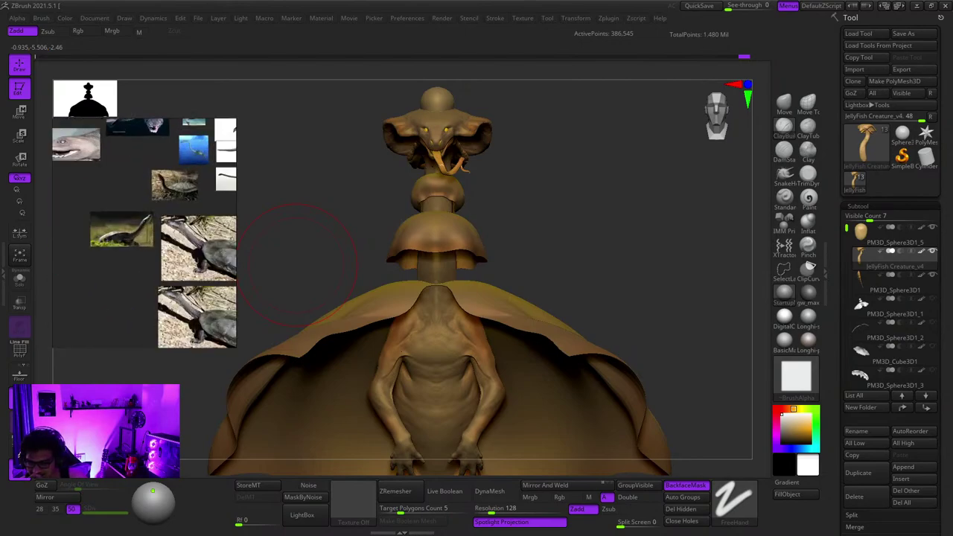
Step: Examine the frilled shark photos closely for the shape of the head, jaw and skin folds
scroll(165, 216, "down", 4)
middle_click_drag(160, 216, 166, 240)
scroll(145, 218, "up", 5)
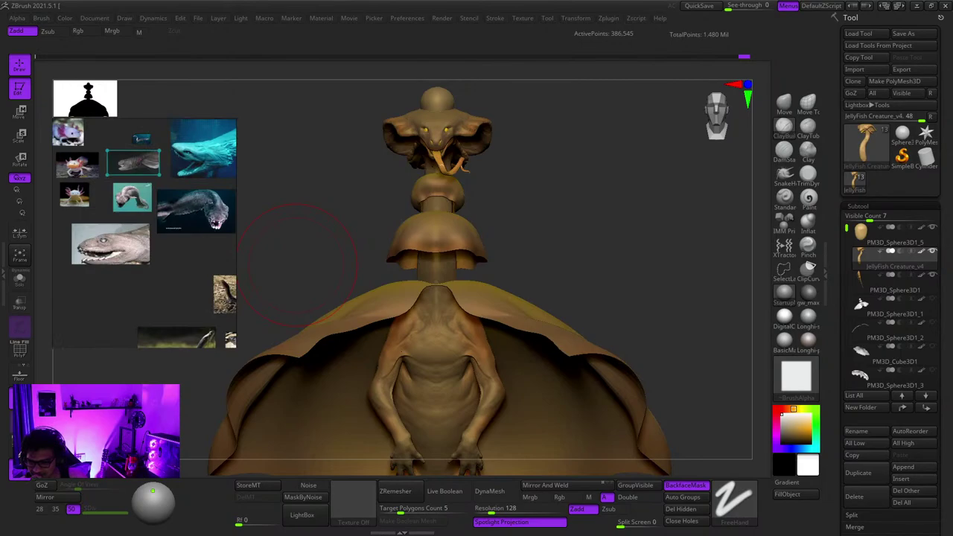
scroll(144, 156, "up", 5)
middle_click_drag(144, 156, 168, 206)
scroll(168, 206, "down", 4)
scroll(176, 233, "up", 3)
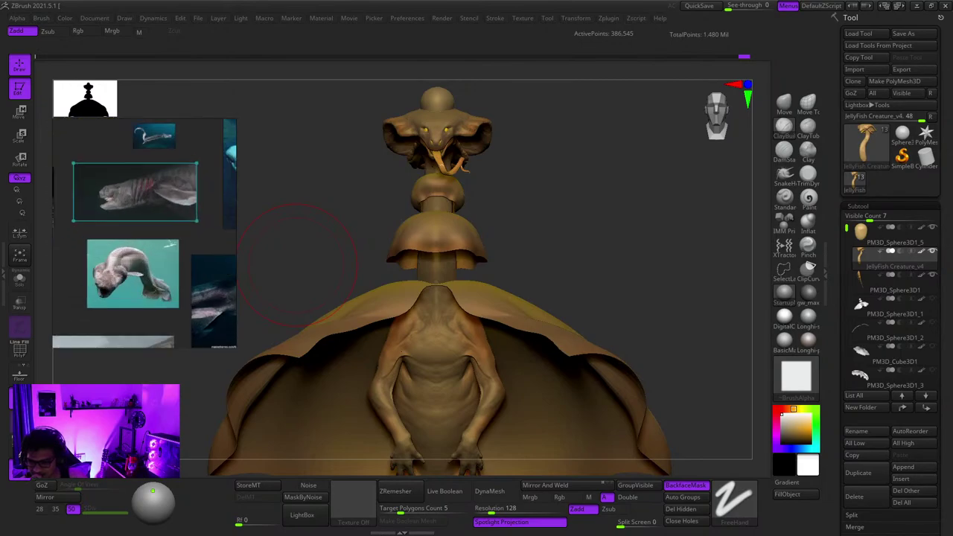
double_click(134, 273)
scroll(149, 261, "up", 2)
scroll(92, 250, "down", 2)
middle_click_drag(87, 251, 124, 236)
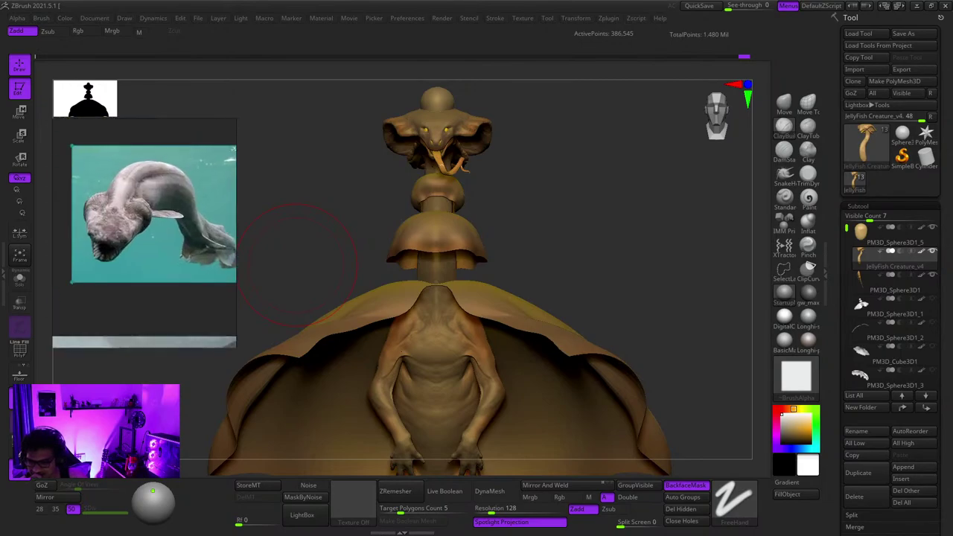
scroll(121, 237, "up", 4)
scroll(121, 237, "down", 10)
scroll(187, 206, "up", 4)
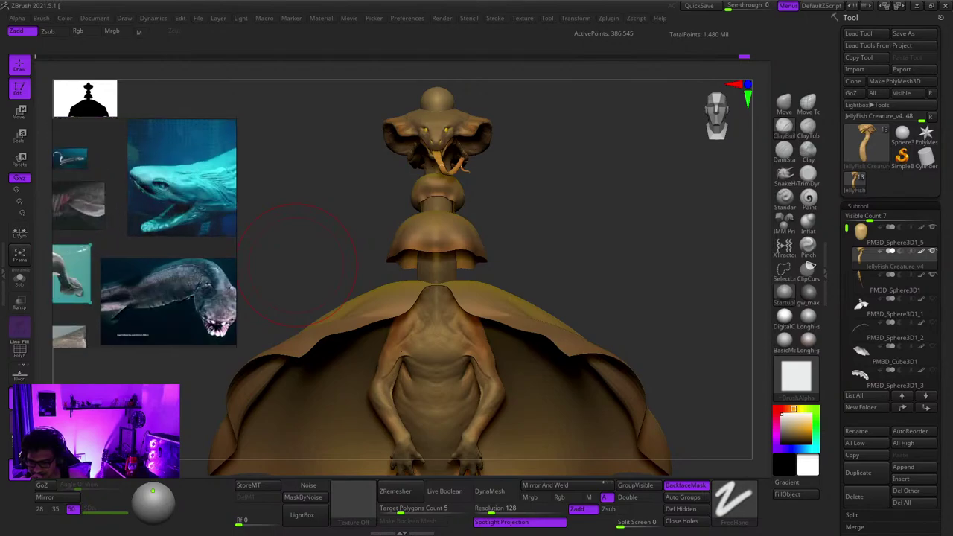
middle_click_drag(187, 206, 145, 261)
scroll(145, 260, "up", 2)
Step: Frame the whole figure in three-quarter view and turn off painted colours for all subtools
left_click_drag(591, 208, 615, 212)
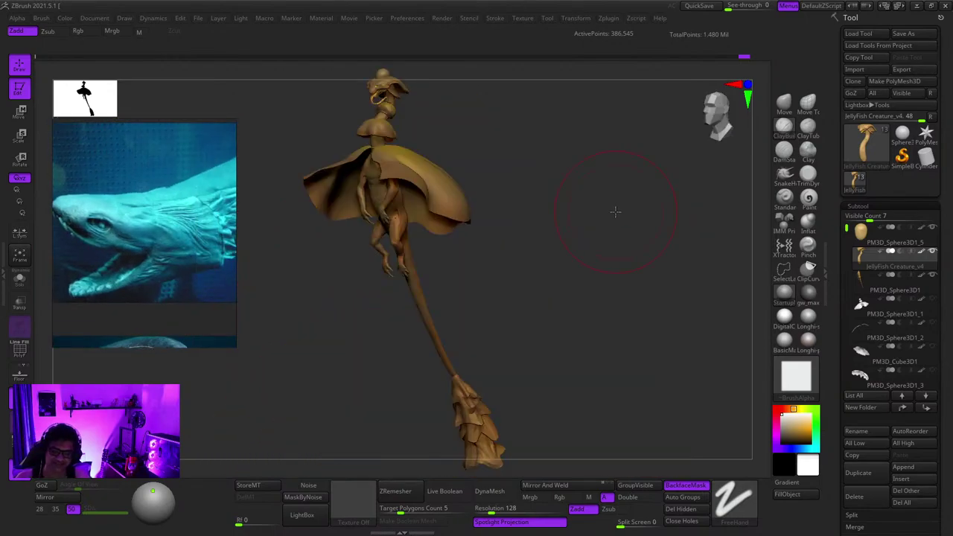
left_click_drag(502, 291, 692, 282)
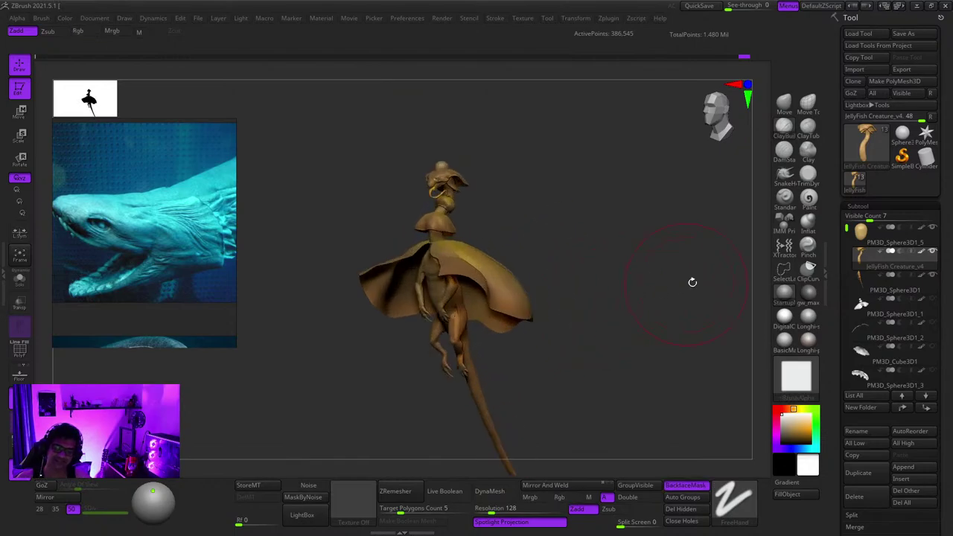
left_click(922, 252, "shift")
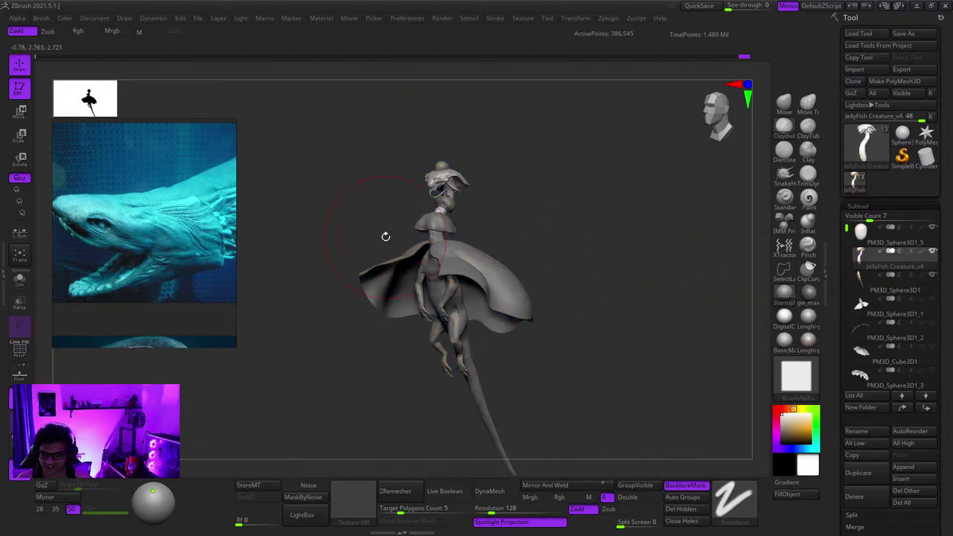
Step: Examine the shark eye reference, the uncoloured figure's cape and tail, and the creature's head
scroll(112, 219, "up", 4)
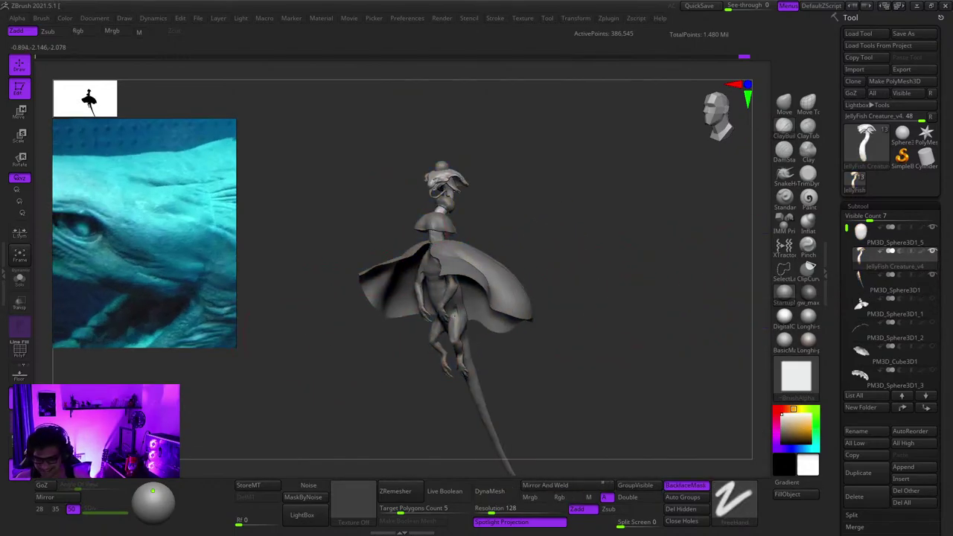
left_click_drag(601, 142, 615, 155)
mouse_move(402, 197)
right_mouse_down("ctrl")
mouse_move(453, 206)
mouse_move(576, 263)
mouse_move(502, 253)
right_mouse_up("ctrl")
right_click_drag(440, 251, 462, 180)
right_click(535, 253)
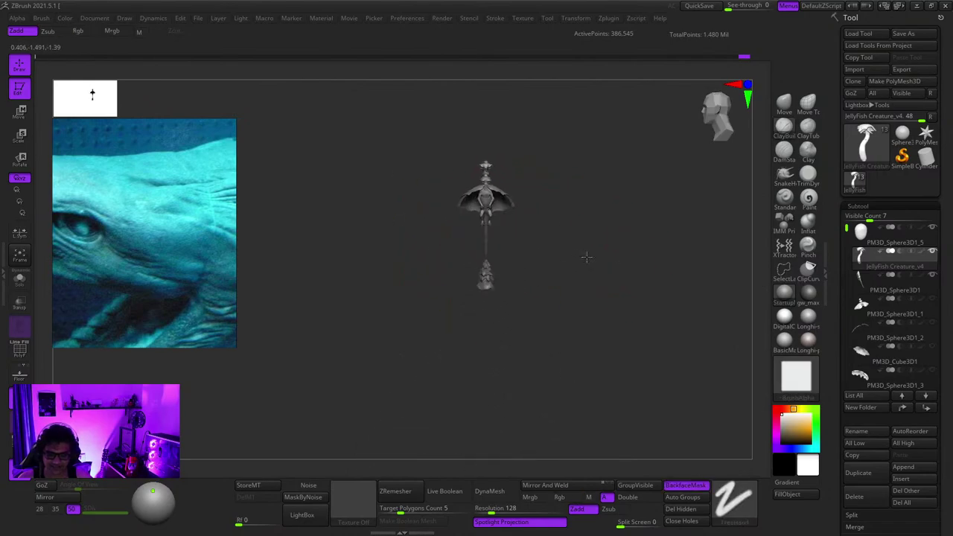
right_click_drag(538, 380, 497, 351)
right_click_drag(497, 350, 454, 226, "alt")
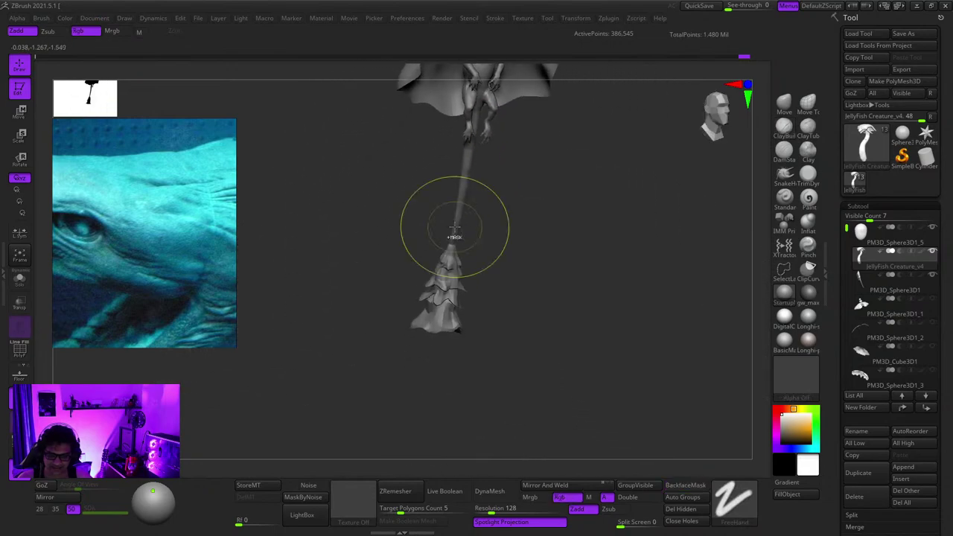
right_click_drag(519, 303, 494, 300, "shift")
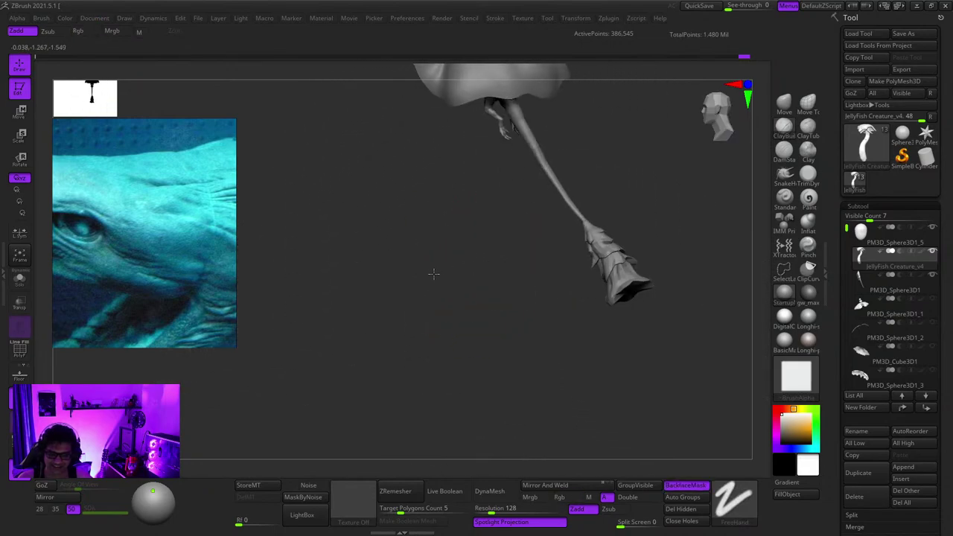
right_click_drag(434, 274, 509, 228)
right_click_drag(562, 192, 556, 324, "shift")
right_click_drag(557, 324, 546, 372, "ctrl")
right_click_drag(491, 268, 536, 275)
mouse_move(536, 276)
right_mouse_down("ctrl")
mouse_move(532, 330)
mouse_move(489, 192)
mouse_move(504, 216)
mouse_move(488, 212)
mouse_move(489, 222)
mouse_move(496, 207)
mouse_move(502, 241)
right_mouse_up("ctrl")
right_click(504, 216)
Step: Choose the Clay brush and inspect the brow, eye and head profile
left_click(807, 151)
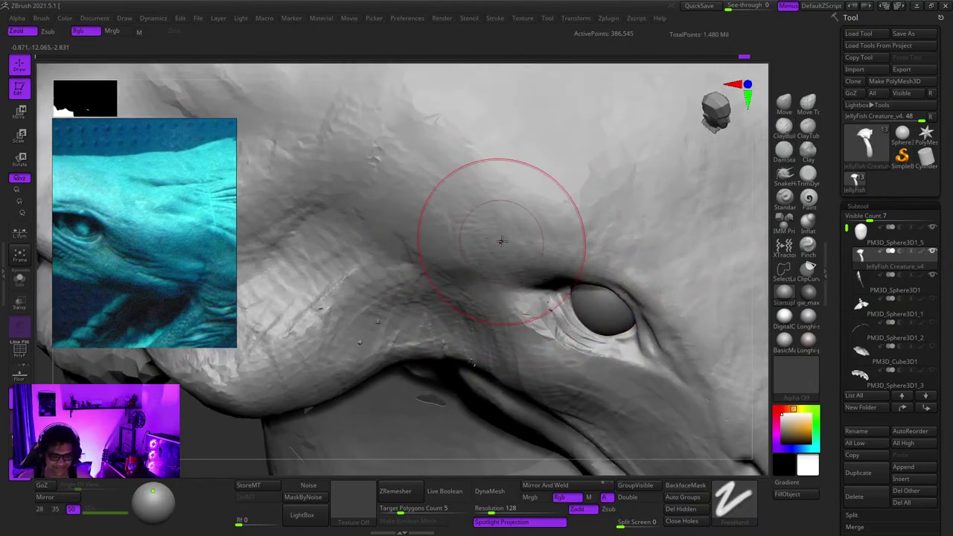
right_click_drag(644, 287, 582, 227, "alt")
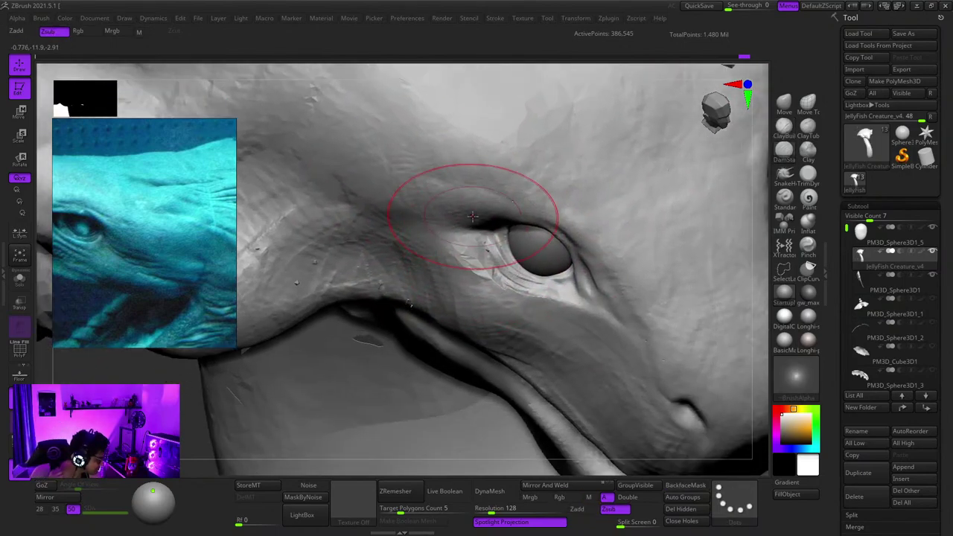
right_click_drag(466, 205, 485, 206)
right_click_drag(485, 276, 433, 151, "ctrl")
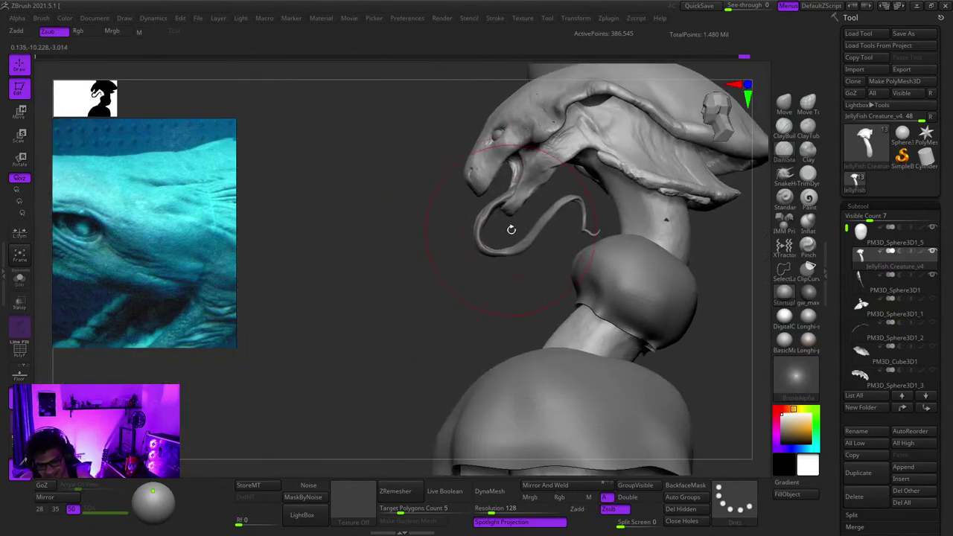
Step: Make the curled tongue the active subtool and inspect it in profile against the upper body
right_click_drag(428, 294, 435, 274)
mouse_move(506, 256)
right_mouse_down("ctrl")
mouse_move(514, 298)
mouse_move(538, 304)
mouse_move(534, 253)
mouse_move(493, 264)
mouse_move(497, 301)
right_mouse_up("ctrl")
right_click(515, 289)
left_click(523, 281, "alt")
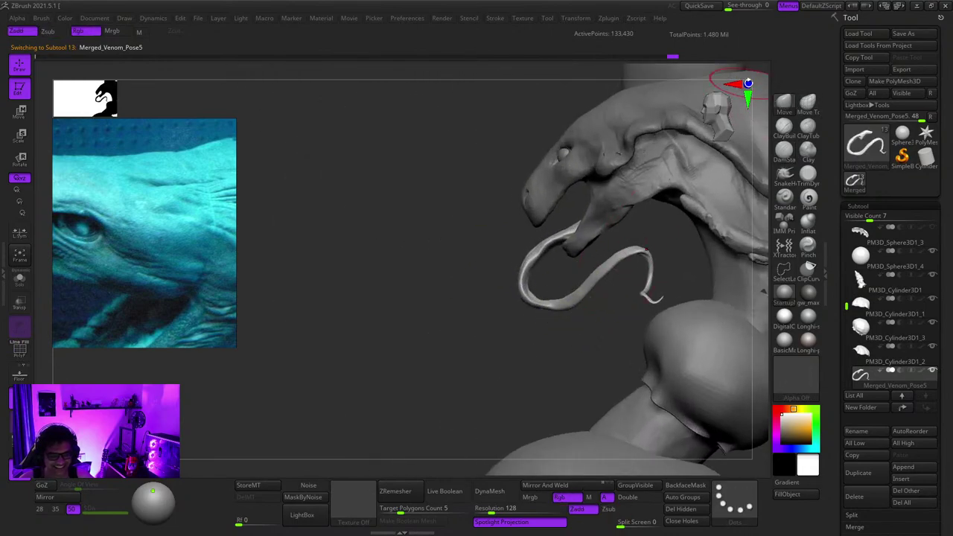
key("space")
mouse_move(520, 276)
right_mouse_down("ctrl")
mouse_move(517, 247)
mouse_move(595, 272)
mouse_move(599, 311)
mouse_move(594, 276)
right_mouse_up("ctrl")
mouse_move(593, 277)
right_mouse_down("ctrl")
mouse_move(593, 260)
mouse_move(546, 255)
mouse_move(532, 221)
right_mouse_up("ctrl")
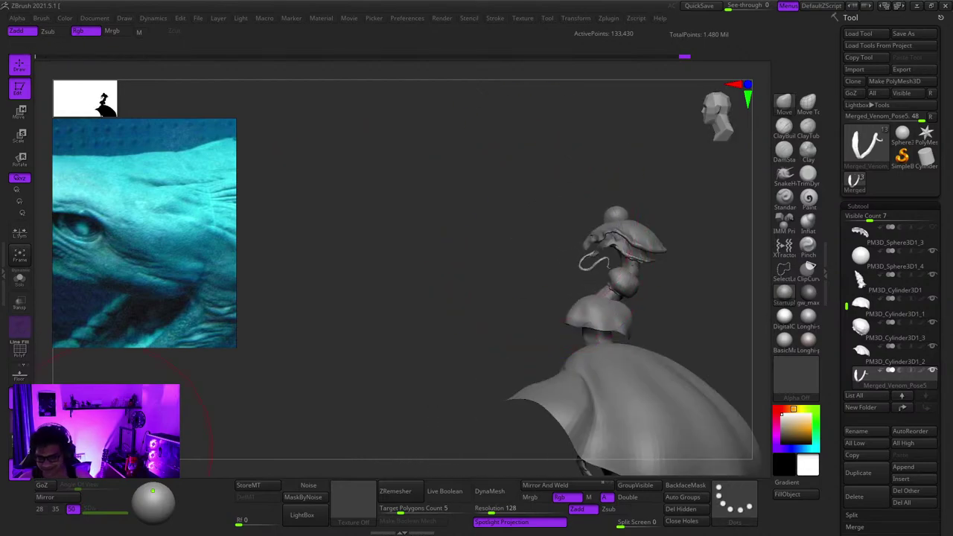
Step: Study the jellyfish painting's head dome, curling tentacles and overall figure on the reference board
scroll(170, 260, "down", 12)
middle_click_drag(97, 246, 225, 287)
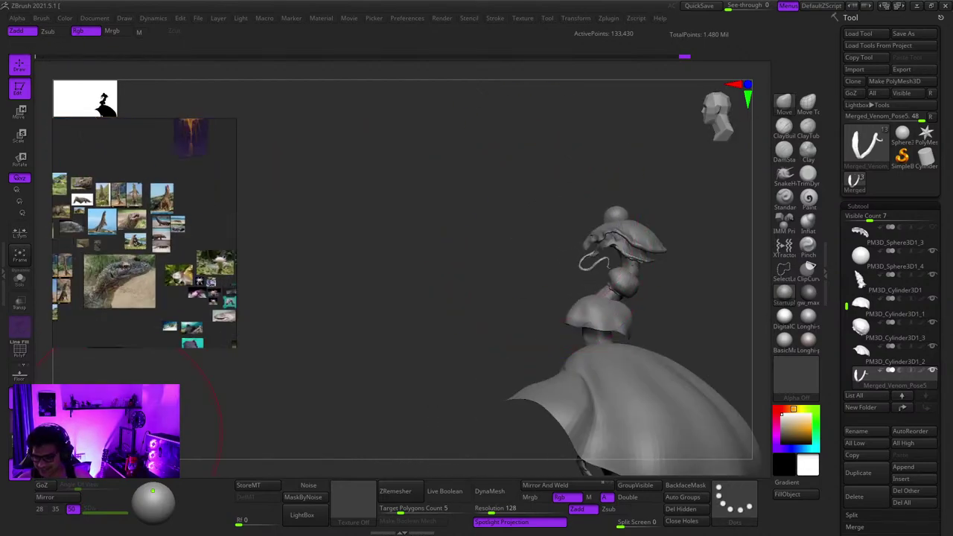
scroll(180, 149, "down", 4)
middle_click_drag(181, 148, 165, 170)
scroll(182, 189, "up", 8)
scroll(137, 241, "up", 10)
scroll(112, 250, "down", 5)
scroll(111, 250, "up", 1)
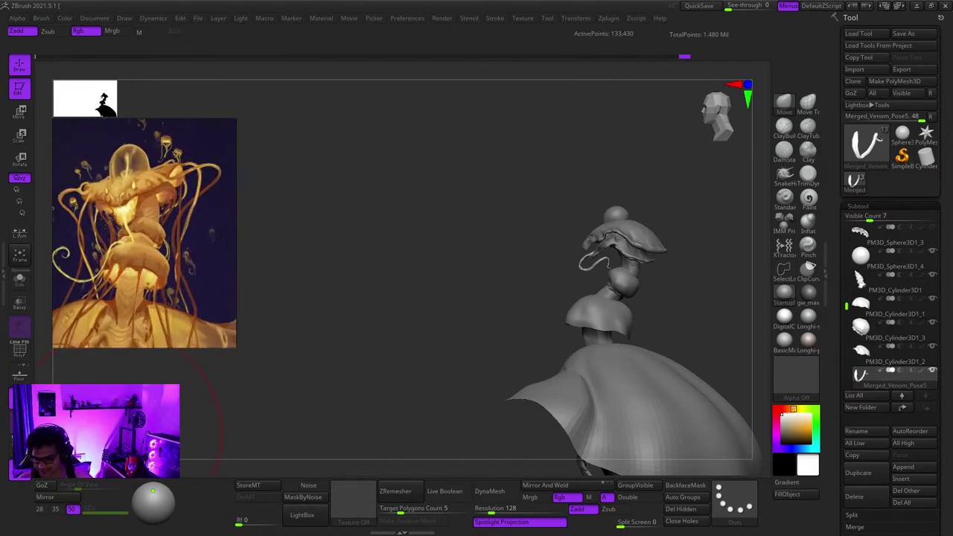
scroll(141, 243, "down", 5)
scroll(142, 242, "up", 5)
scroll(141, 242, "down", 6)
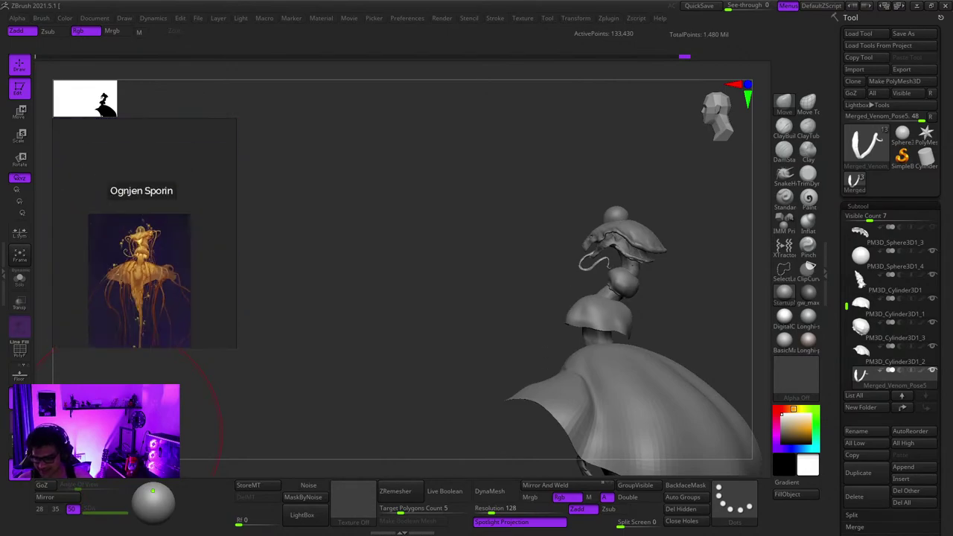
Step: Return to the turquoise frilled shark photo on the reference board and frame its open-mouthed head
middle_click_drag(142, 243, 111, 104)
scroll(157, 234, "down", 8)
middle_click_drag(152, 275, 149, 167)
scroll(148, 168, "up", 3)
middle_click_drag(179, 216, 125, 203)
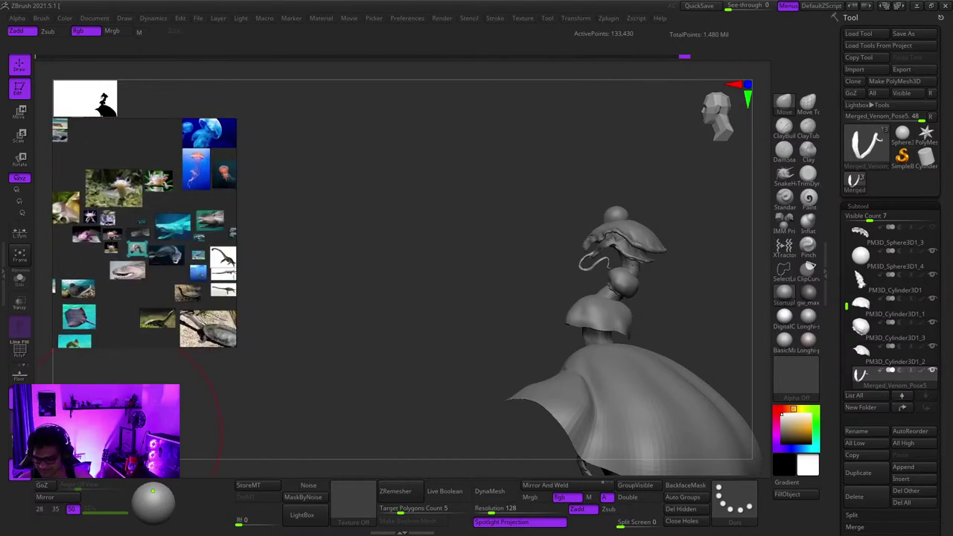
scroll(152, 245, "up", 3)
double_click(175, 227)
scroll(152, 244, "up", 2)
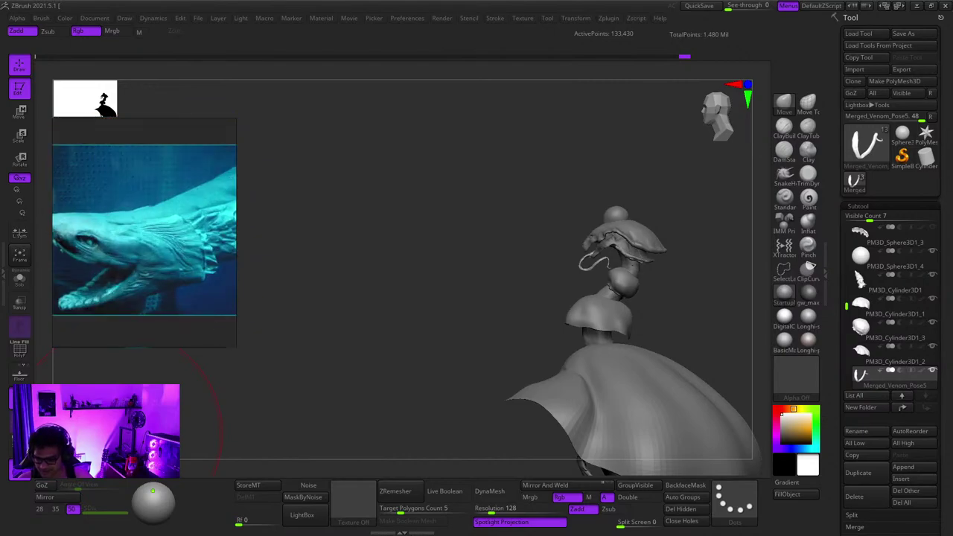
Step: Check the tongue's wireframe density and frame the tongue beside the creature's head
right_click_drag(506, 228, 629, 246)
right_click_drag(628, 245, 606, 287, "ctrl")
key("shift+f")
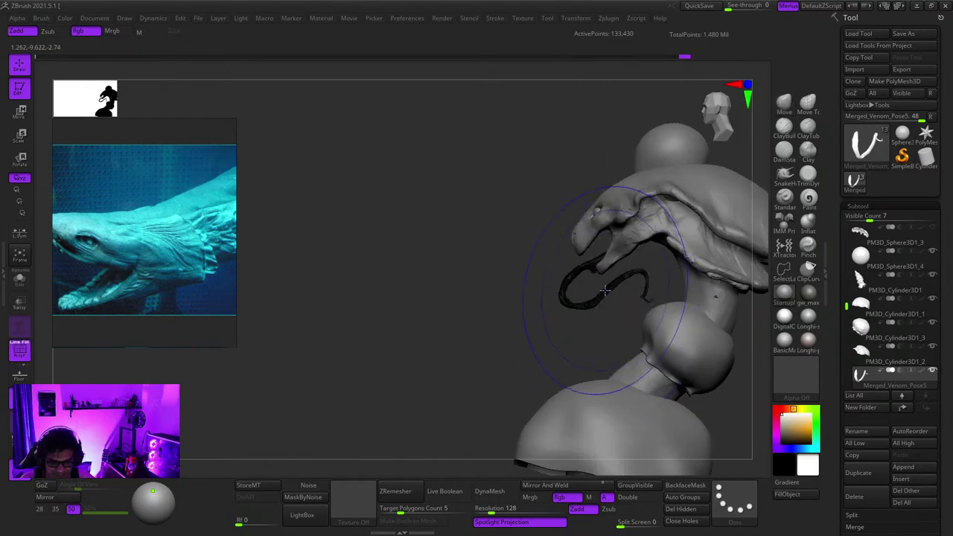
key("shift+f")
key("f")
key("shift+f")
key("shift+f")
key("f")
right_click(484, 204)
right_click_drag(484, 204, 508, 221)
right_click(507, 221)
right_click_drag(483, 178, 508, 239, "ctrl")
Step: Make the creature's body the active subtool and check its wireframe
left_click(503, 177, "alt")
key("shift+f")
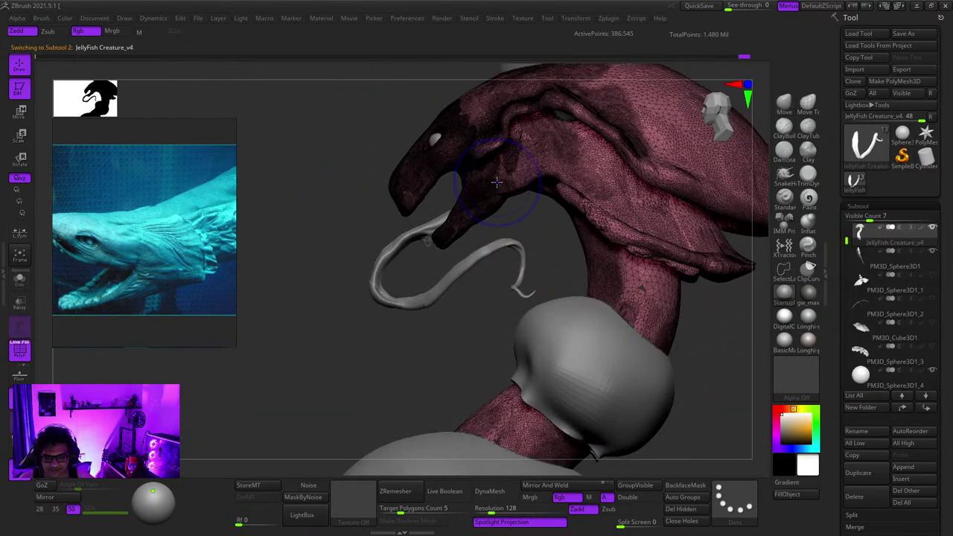
key("shift+f")
key("f")
key("shift+f")
key("shift+f")
Step: Examine the full figure's silhouette and pose, covering the hood, cape, limbs and tail from several angles
right_click_drag(486, 189, 523, 202)
right_click_drag(522, 203, 561, 232)
right_click_drag(561, 232, 515, 246, "ctrl")
mouse_move(515, 245)
right_mouse_down()
mouse_move(484, 286)
mouse_move(542, 201)
mouse_move(517, 185)
mouse_move(526, 253)
right_mouse_up()
right_click_drag(526, 253, 523, 356, "alt")
mouse_move(523, 153)
right_mouse_down("ctrl")
mouse_move(546, 287)
mouse_move(536, 164)
right_mouse_up("ctrl")
right_click_drag(524, 349, 515, 286, "alt")
right_click_drag(515, 287, 492, 227)
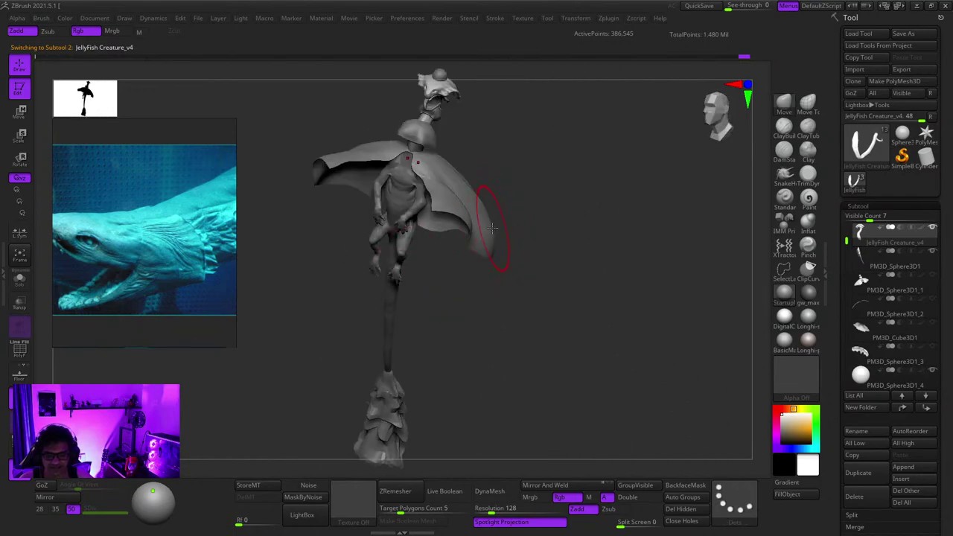
right_click_drag(458, 155, 531, 206)
right_click_drag(536, 244, 551, 349, "alt")
right_click_drag(551, 348, 557, 346, "shift")
right_click_drag(506, 231, 530, 242, "ctrl")
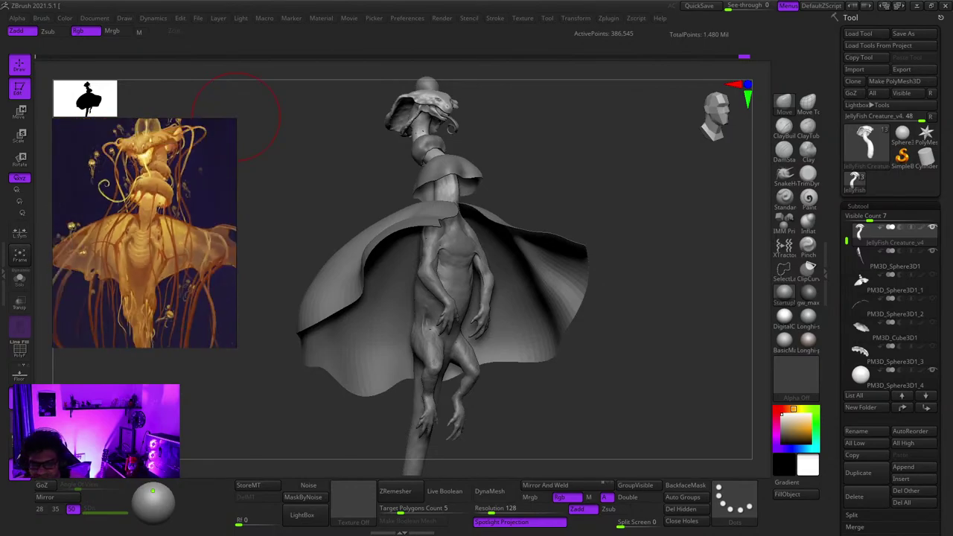
Step: Select the dome sphere on top of the creature's head and check its wireframe
mouse_move(651, 151)
left_mouse_down()
mouse_move(638, 170)
mouse_move(640, 161)
left_mouse_up()
key("f")
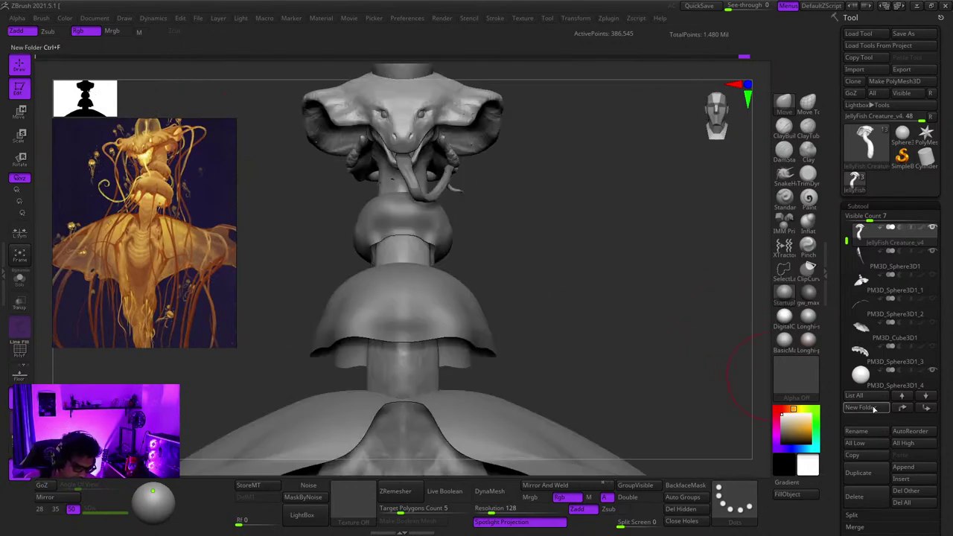
left_click(878, 377)
key("f")
key("shift+f")
key("shift+f")
left_click_drag(638, 291, 643, 288)
right_click_drag(642, 288, 606, 286)
right_click_drag(404, 145, 526, 327, "alt")
right_click_drag(505, 203, 491, 186, "alt")
left_click(517, 218, "alt")
key("shift+f")
key("shift+f")
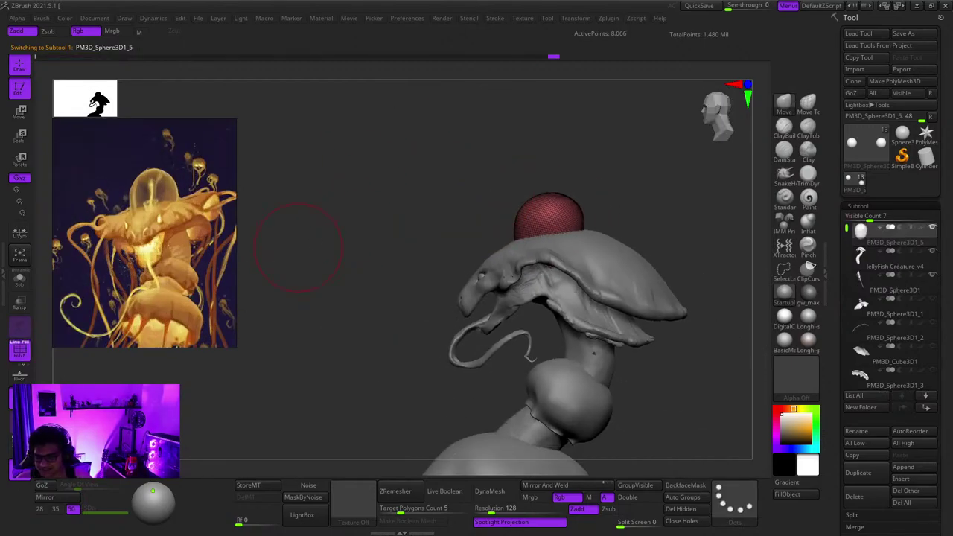
Step: With the Move brush, push the dome's lower side inward from the front view
right_click_drag(299, 246, 386, 204)
right_click_drag(443, 300, 422, 275, "ctrl")
mouse_move(421, 275)
left_mouse_down()
mouse_move(611, 313)
mouse_move(618, 239)
mouse_move(661, 224)
left_mouse_up()
right_click_drag(602, 199, 576, 241, "ctrl")
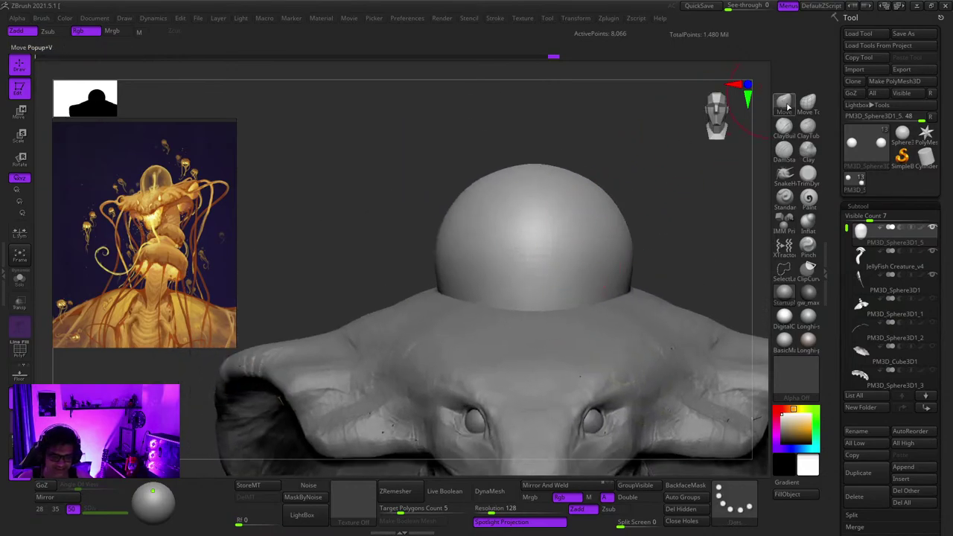
key("space")
left_click_drag(450, 262, 475, 263)
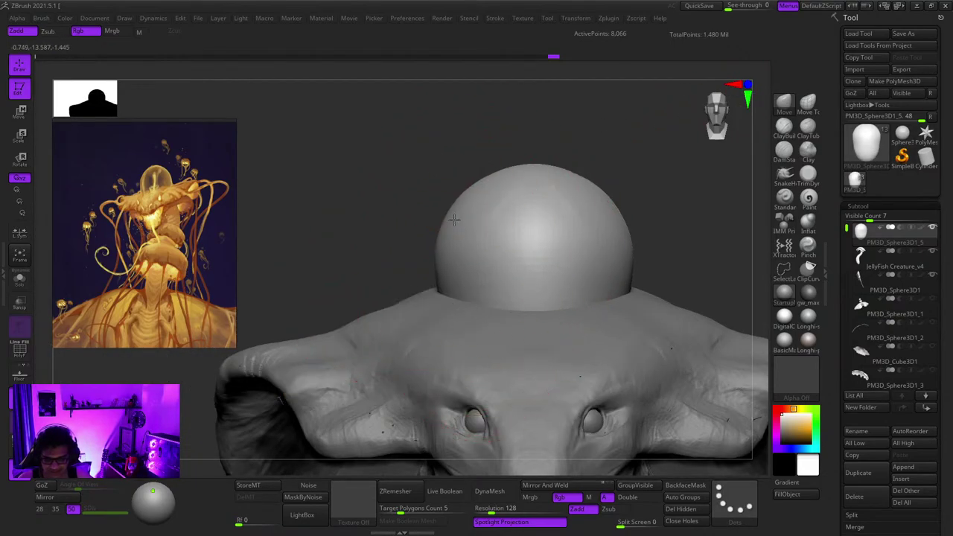
Step: Reshape the dome's sides and rear contour with the Move brush and smooth its front base
right_click_drag(454, 219, 477, 224, "ctrl")
left_click_drag(470, 185, 474, 188)
right_click_drag(474, 188, 531, 183)
key("space")
left_click_drag(453, 196, 443, 195)
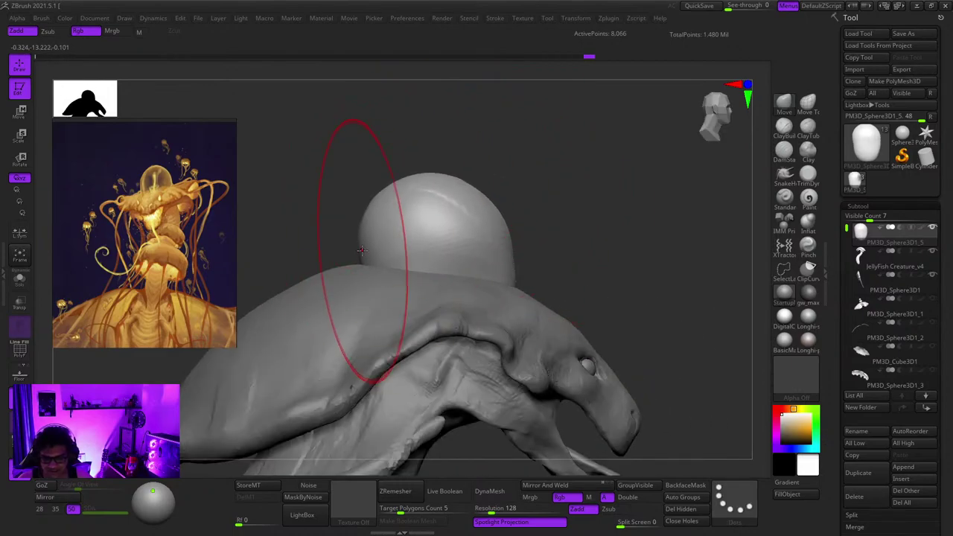
right_click_drag(521, 260, 516, 244, "shift")
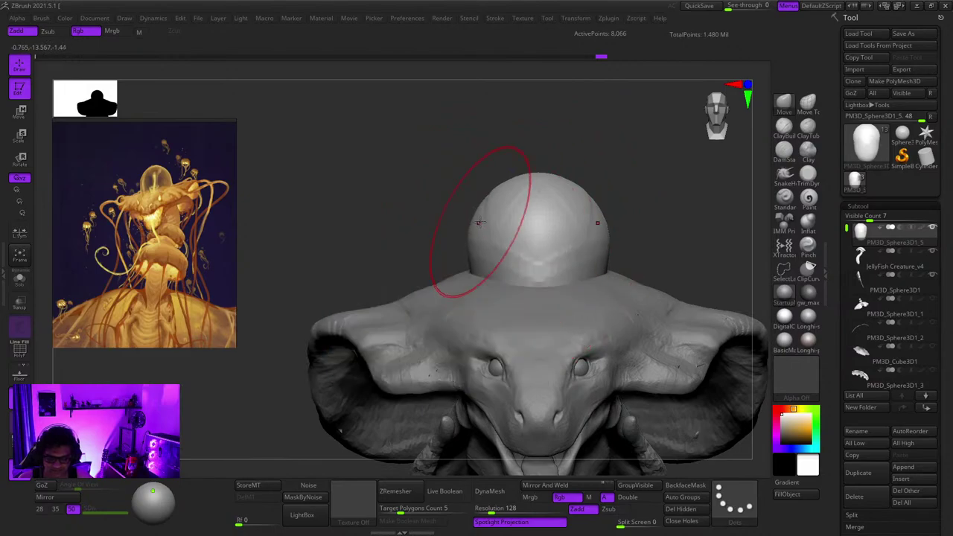
left_click_drag(520, 270, 524, 269, "shift")
Step: Select the JellyFish Creature_v4 body and examine the full figure and the area under the hood where the dome pokes through
mouse_move(524, 269)
right_mouse_down("ctrl")
mouse_move(506, 270)
mouse_move(549, 274)
right_mouse_up("ctrl")
mouse_move(550, 312)
right_mouse_down()
mouse_move(489, 317)
mouse_move(547, 333)
mouse_move(547, 357)
mouse_move(493, 202)
right_mouse_up()
left_click(547, 357, "alt")
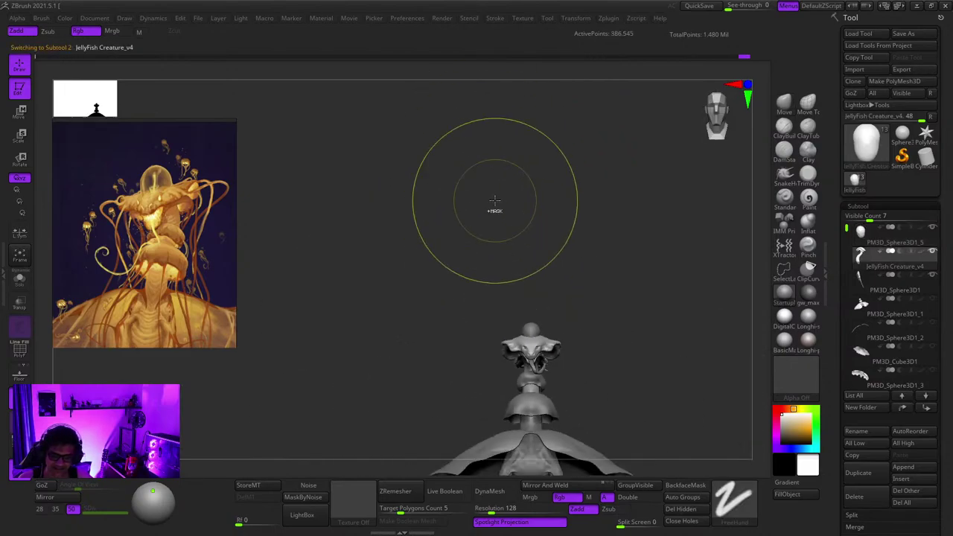
mouse_move(599, 371)
right_mouse_down("alt")
mouse_move(551, 241)
mouse_move(625, 227)
right_mouse_up("alt")
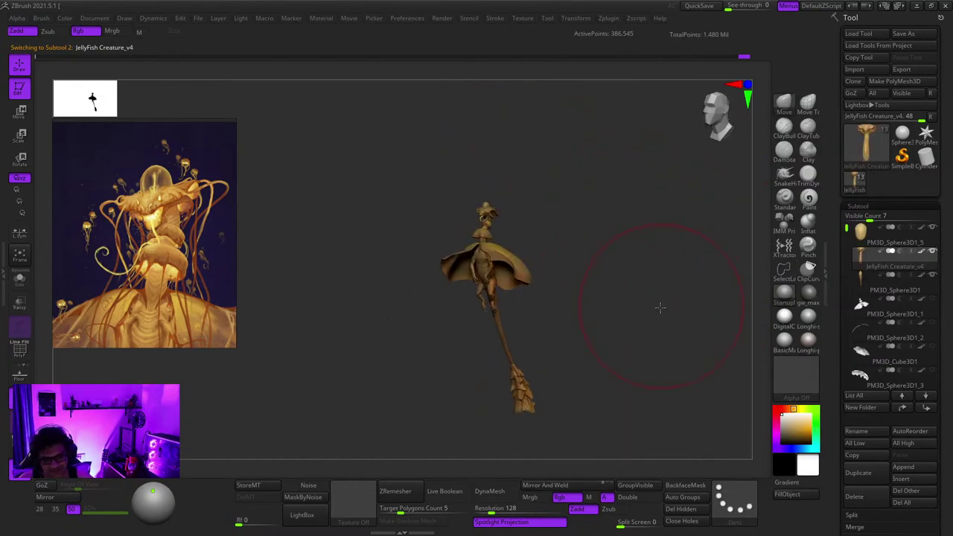
right_click_drag(679, 304, 629, 287)
mouse_move(525, 236)
right_mouse_down("ctrl")
mouse_move(525, 320)
mouse_move(573, 213)
mouse_move(561, 210)
right_mouse_up("ctrl")
right_click(498, 148)
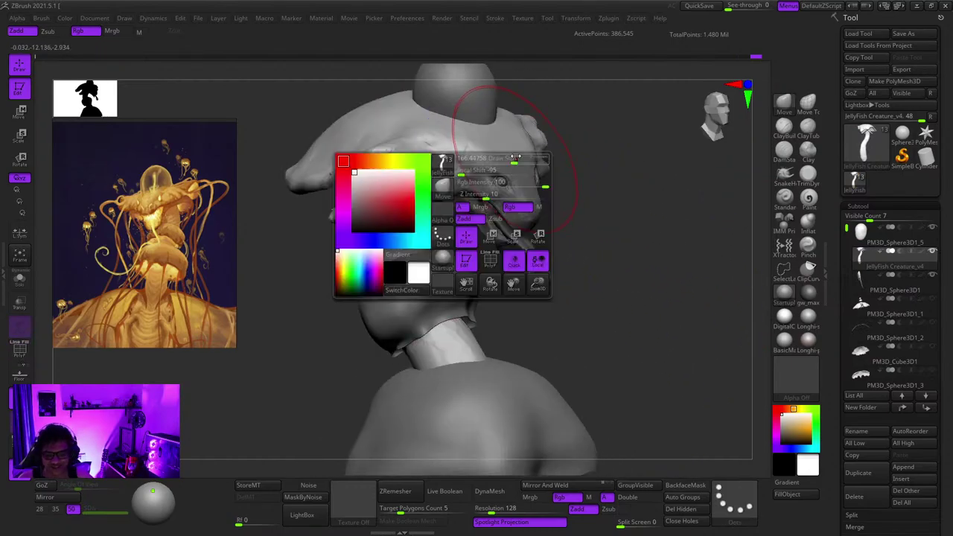
mouse_move(492, 195)
right_mouse_down()
mouse_move(503, 179)
mouse_move(497, 238)
mouse_move(474, 190)
mouse_move(509, 171)
mouse_move(521, 223)
right_mouse_up()
mouse_move(521, 224)
right_mouse_down()
mouse_move(546, 151)
mouse_move(531, 248)
right_mouse_up()
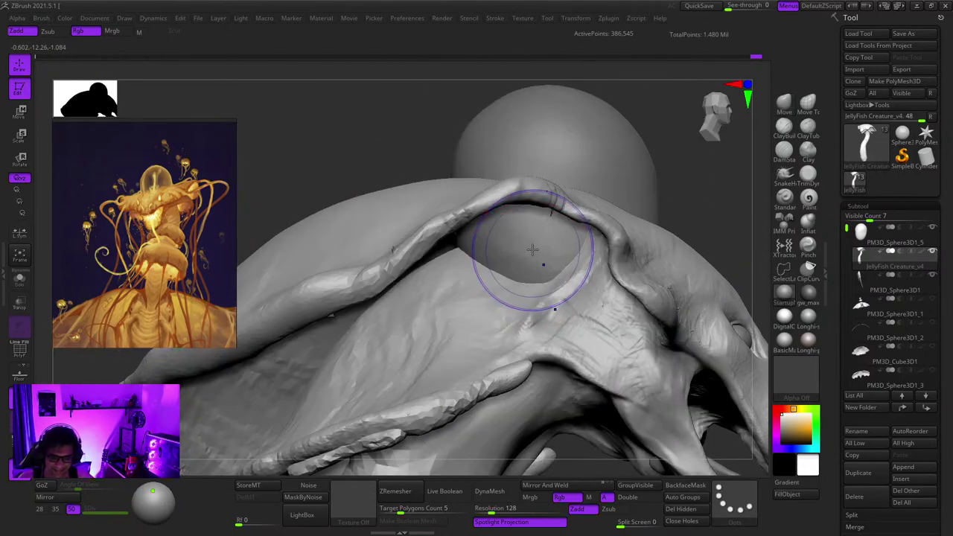
Step: Select the dome, carve back the part protruding under the hood with the ClayBuildup brush, and smooth its lower rear
key("shift+f")
key("shift+f")
left_click(531, 241, "alt")
key("shift+f")
key("shift+f")
left_click(778, 114)
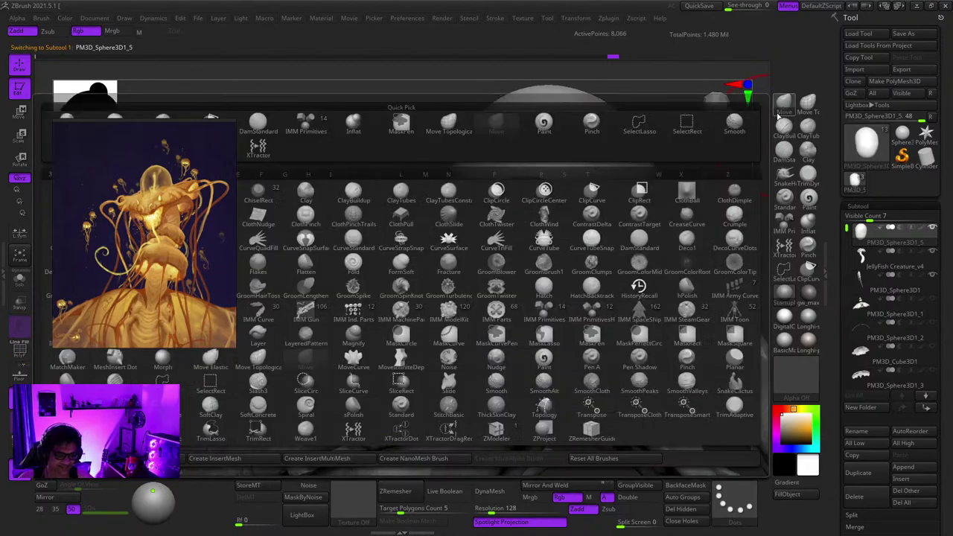
left_click(782, 127)
mouse_move(558, 186)
right_mouse_down()
mouse_move(510, 256)
mouse_move(564, 244)
right_mouse_up()
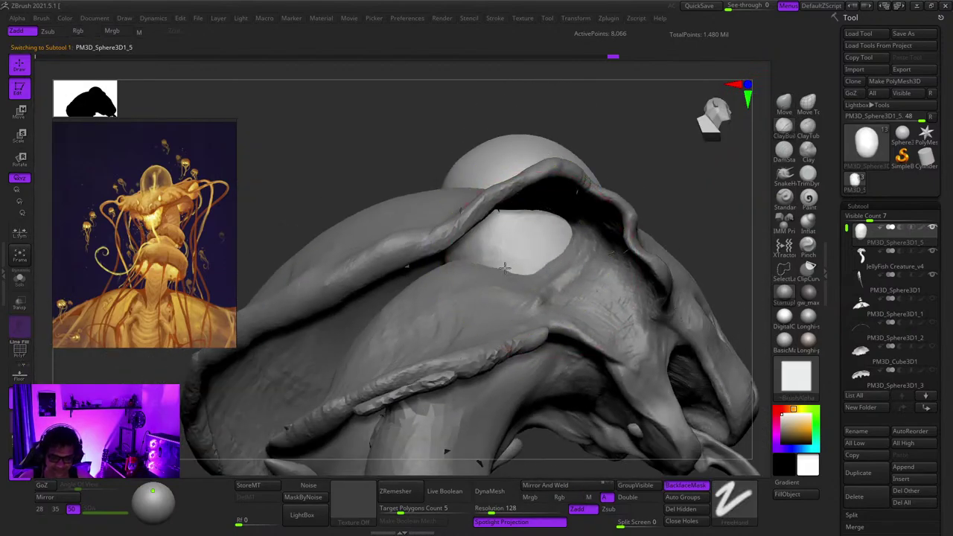
right_click_drag(491, 271, 514, 262)
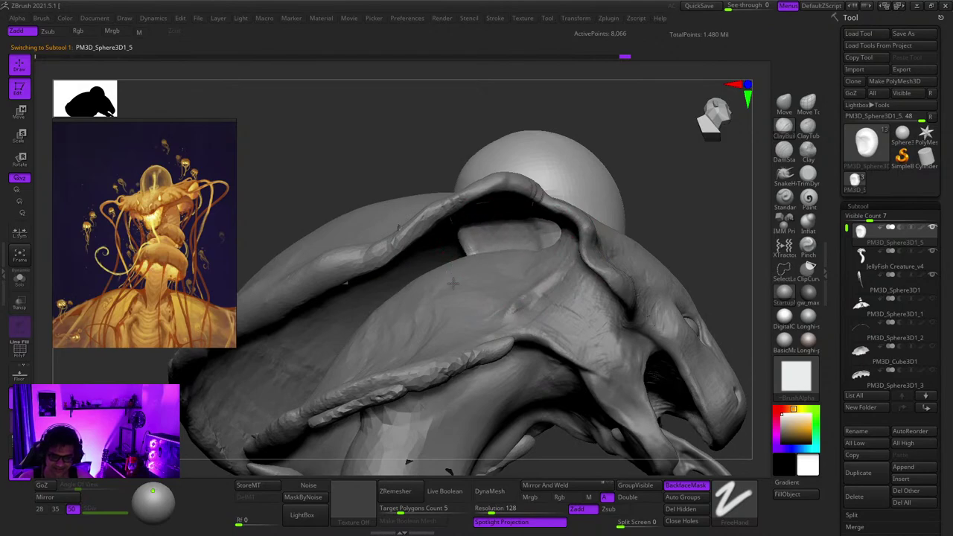
mouse_move(453, 283)
right_mouse_down()
mouse_move(455, 253)
mouse_move(463, 273)
mouse_move(450, 278)
mouse_move(468, 280)
mouse_move(482, 315)
mouse_move(490, 277)
mouse_move(461, 275)
right_mouse_up()
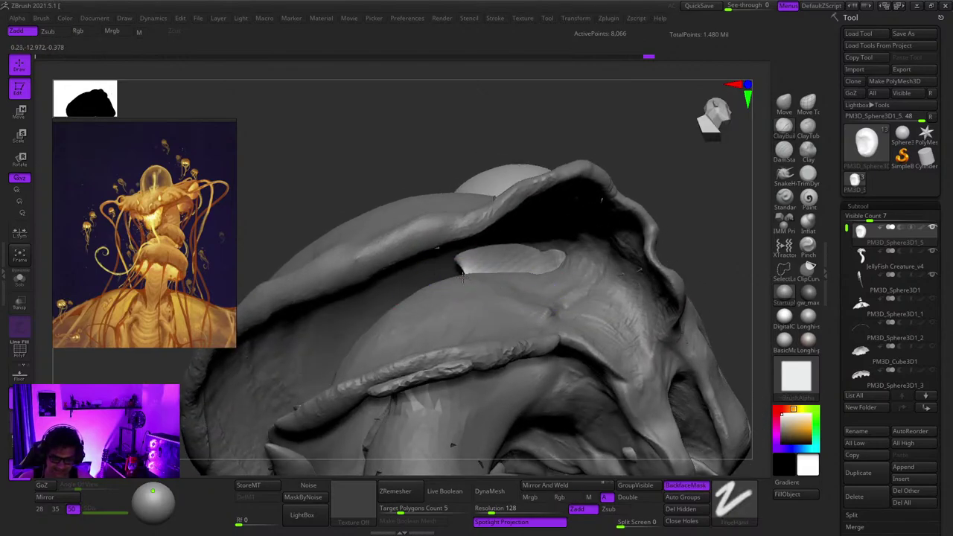
mouse_move(537, 262)
right_mouse_down()
mouse_move(513, 309)
mouse_move(531, 191)
mouse_move(505, 242)
right_mouse_up()
left_click_drag(462, 265, 496, 253)
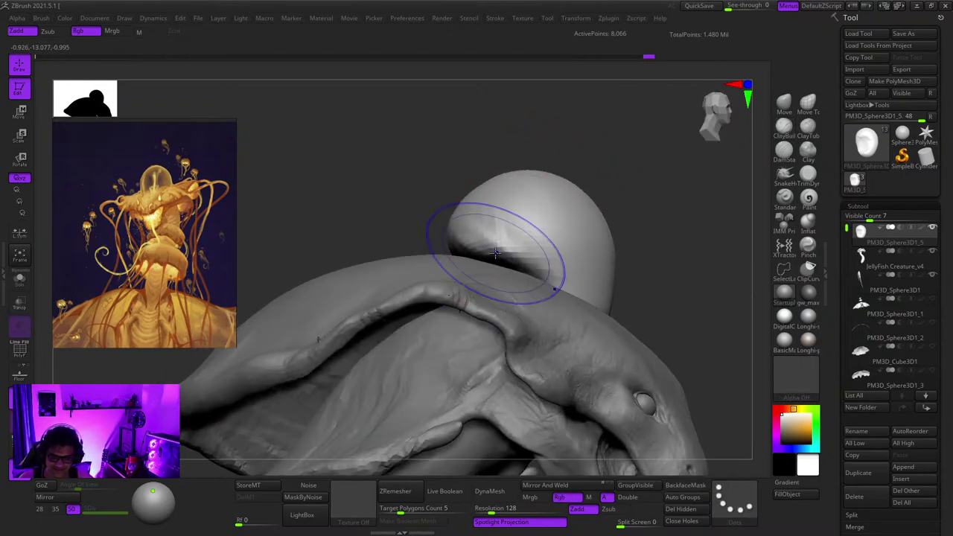
mouse_move(560, 316)
right_mouse_down()
mouse_move(517, 259)
mouse_move(514, 242)
mouse_move(538, 249)
mouse_move(530, 197)
mouse_move(517, 247)
right_mouse_up()
right_click_drag(517, 247, 546, 258)
Step: Lower the dome slightly into the head with the transform gizmo and return to sculpting
key("w")
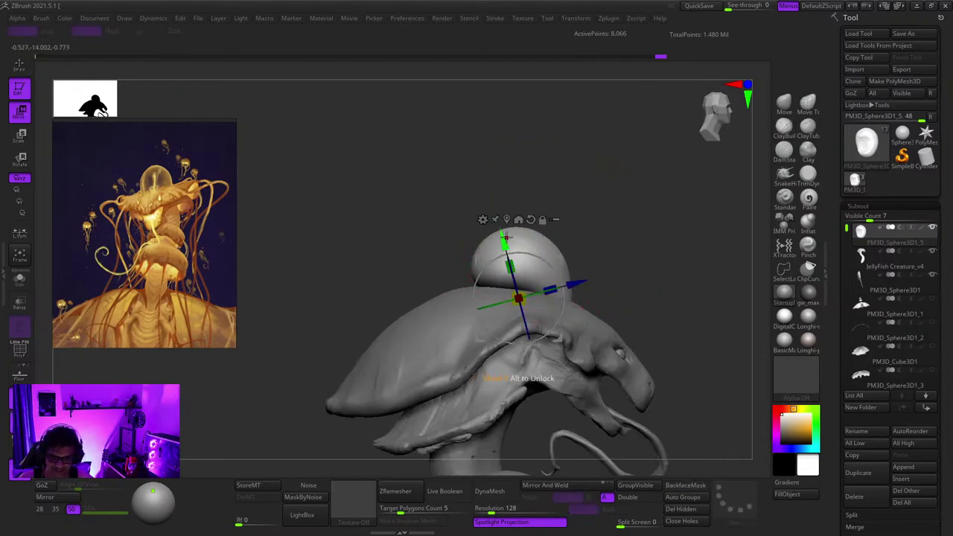
left_click_drag(503, 246, 504, 249)
key("q")
mouse_move(515, 249)
right_mouse_down()
mouse_move(578, 255)
mouse_move(600, 164)
right_mouse_up()
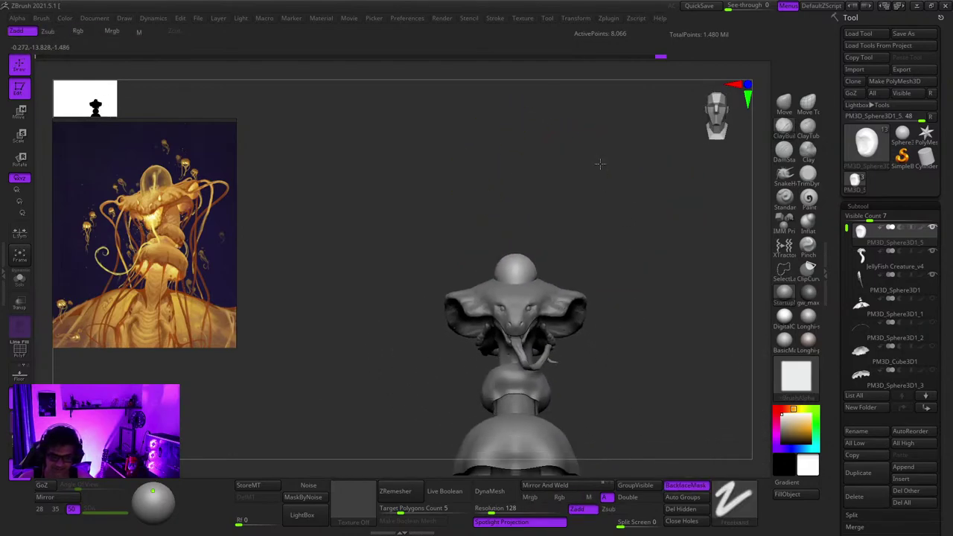
mouse_move(634, 248)
right_mouse_down("alt")
mouse_move(624, 187)
mouse_move(608, 170)
mouse_move(585, 282)
mouse_move(554, 274)
right_mouse_up("alt")
Step: Switch back to the Move brush and refine the dome's side profile and its front-view width
left_click(775, 110)
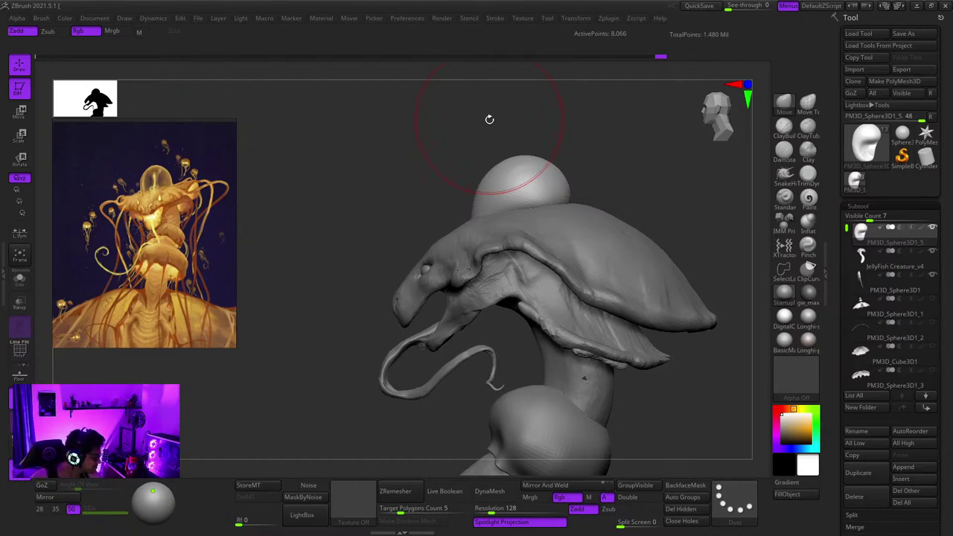
mouse_move(567, 134)
right_mouse_down()
mouse_move(572, 141)
mouse_move(508, 166)
mouse_move(540, 195)
mouse_move(580, 157)
mouse_move(544, 213)
right_mouse_up()
key("space")
mouse_move(439, 194)
left_mouse_down()
mouse_move(452, 193)
mouse_move(447, 183)
left_mouse_up()
mouse_move(492, 190)
right_mouse_down("alt")
mouse_move(562, 157)
mouse_move(509, 169)
mouse_move(529, 173)
right_mouse_up("alt")
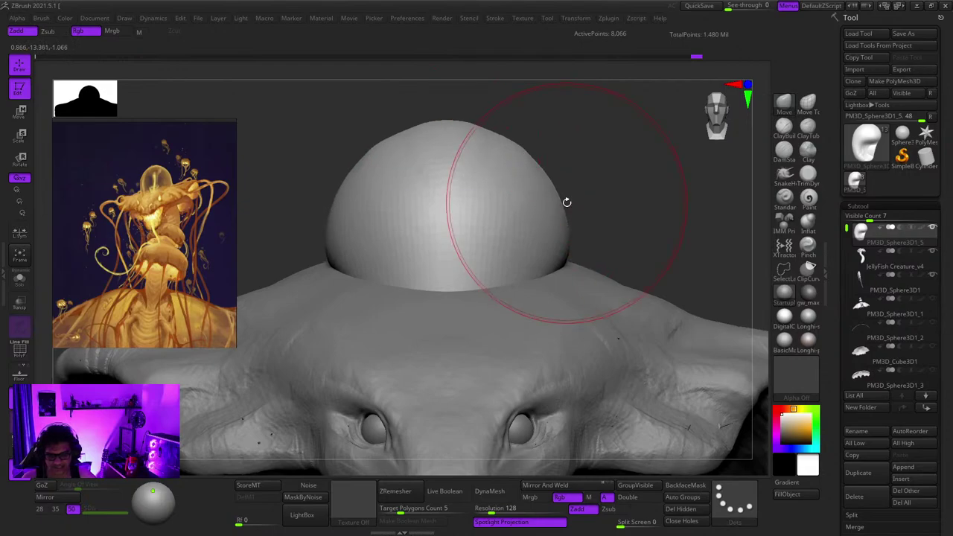
left_click_drag(560, 212, 551, 209)
right_click_drag(555, 209, 538, 177, "ctrl")
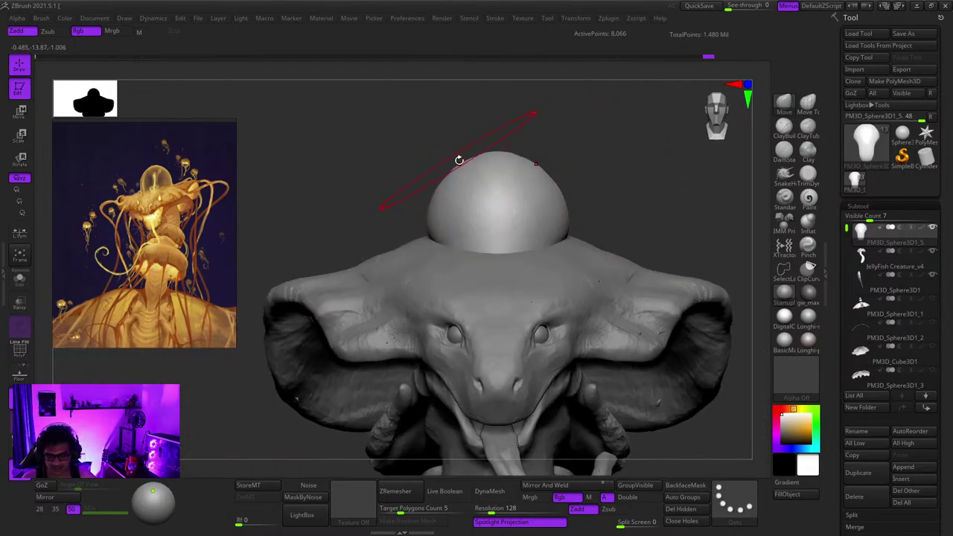
Step: Round out the dome's sides and upper contour with the Move brush and smooth the surface
right_click_drag(419, 218, 456, 216)
left_click_drag(421, 217, 429, 217)
right_click_drag(655, 136, 633, 133, "shift")
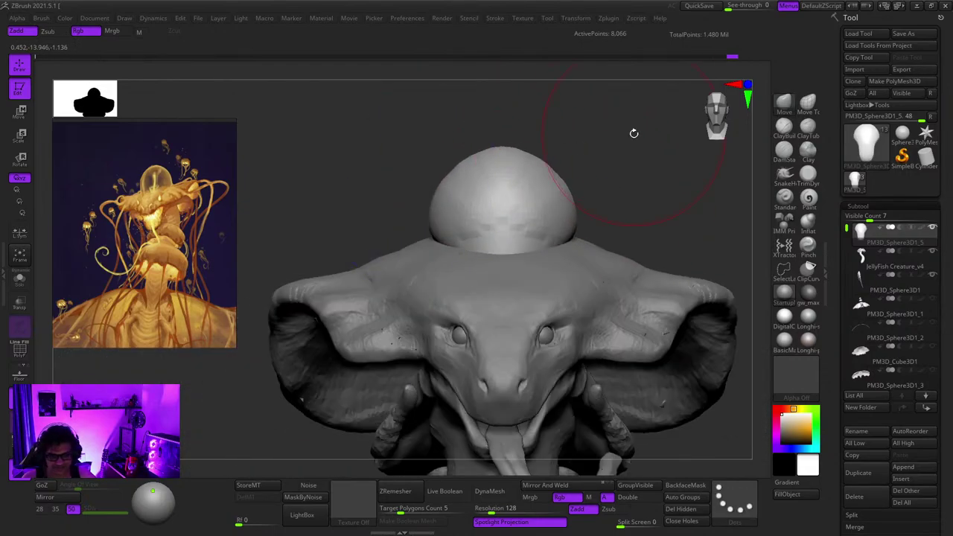
right_click_drag(447, 183, 467, 176, "ctrl")
left_click_drag(469, 158, 463, 149)
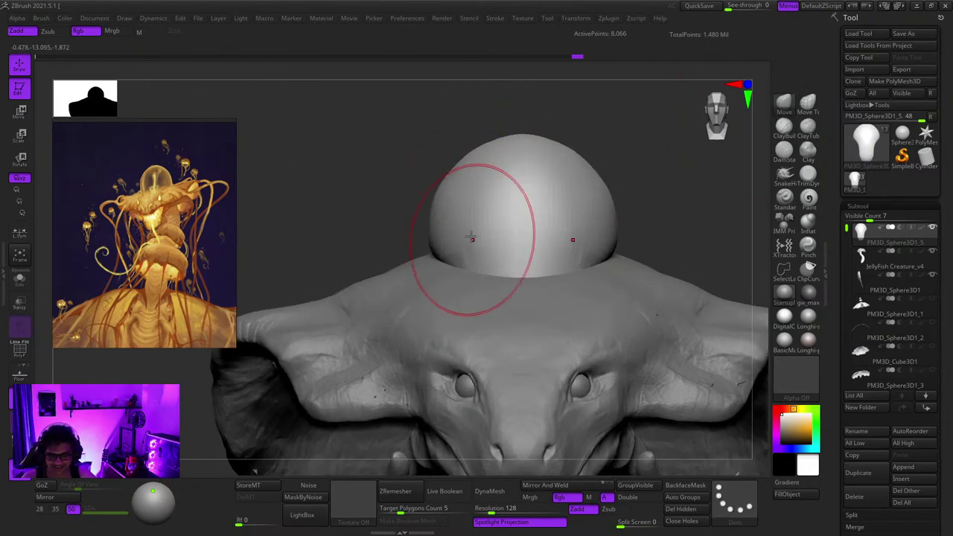
right_click_drag(471, 236, 497, 221)
mouse_move(392, 198)
right_mouse_down("alt")
mouse_move(514, 187)
mouse_move(510, 178)
mouse_move(569, 157)
right_mouse_up("alt")
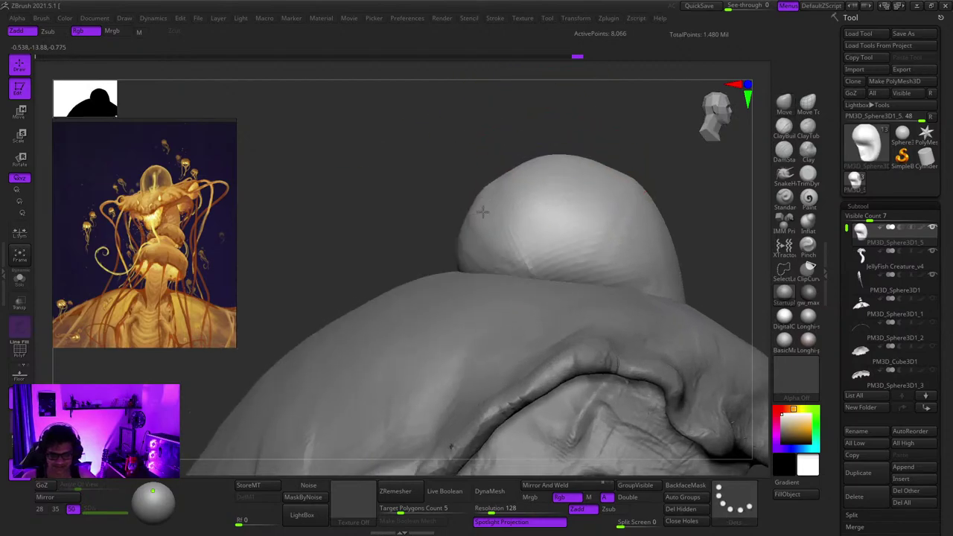
right_click_drag(609, 236, 562, 158)
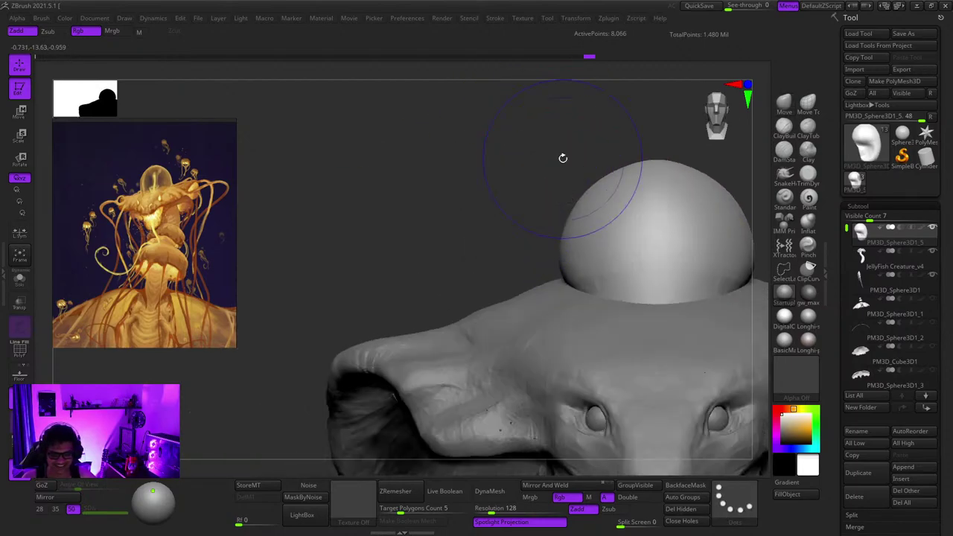
Step: Frame the whole creature and examine the dome's proportions and wireframe against the full figure
mouse_move(560, 289)
right_mouse_down("ctrl")
mouse_move(535, 244)
mouse_move(549, 195)
right_mouse_up("ctrl")
right_click_drag(549, 195, 519, 187)
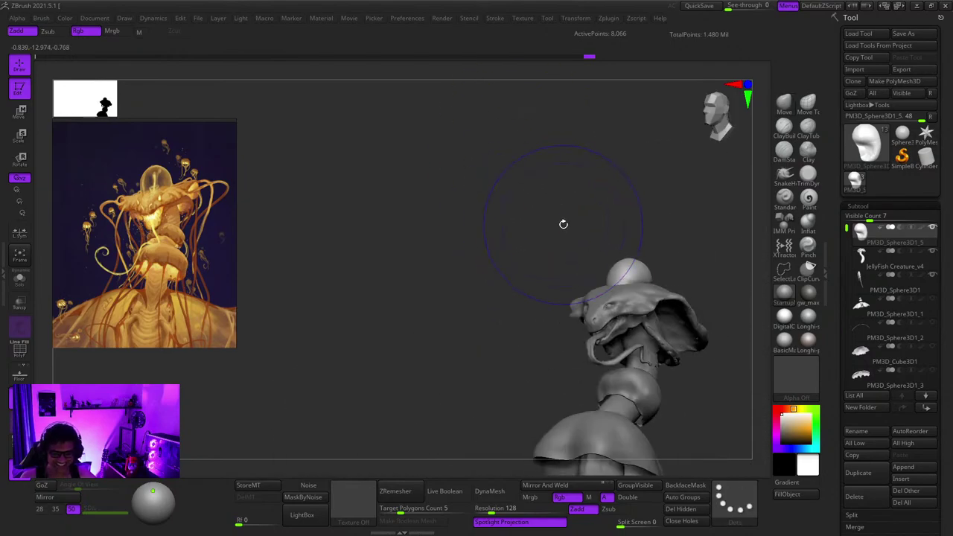
right_click_drag(563, 224, 533, 210, "shift")
key("f")
key("shift+f")
key("shift+f")
key("f")
right_click_drag(576, 188, 625, 184)
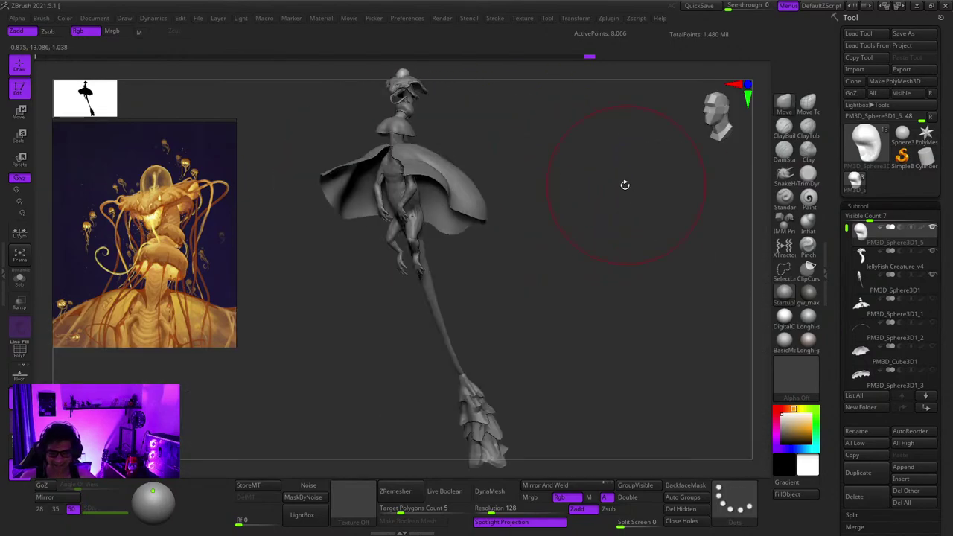
Step: Select the torso, check its wireframe, and examine the creature's head and body from several angles
mouse_move(399, 223)
right_mouse_down("alt")
mouse_move(496, 265)
mouse_move(527, 326)
mouse_move(547, 242)
right_mouse_up("alt")
left_click(491, 332, "alt")
key("shift+f")
key("shift+f")
right_click_drag(644, 193, 621, 201)
mouse_move(622, 201)
right_mouse_down("alt")
mouse_move(595, 100)
mouse_move(604, 73)
right_mouse_up("alt")
right_click_drag(652, 152, 578, 161)
mouse_move(537, 192)
right_mouse_down()
mouse_move(556, 145)
mouse_move(503, 208)
right_mouse_up()
right_click_drag(503, 208, 582, 323, "ctrl")
mouse_move(525, 186)
right_mouse_down()
mouse_move(589, 171)
mouse_move(604, 181)
right_mouse_up()
mouse_move(533, 149)
right_mouse_down("ctrl")
mouse_move(551, 223)
mouse_move(549, 439)
mouse_move(551, 241)
right_mouse_up("ctrl")
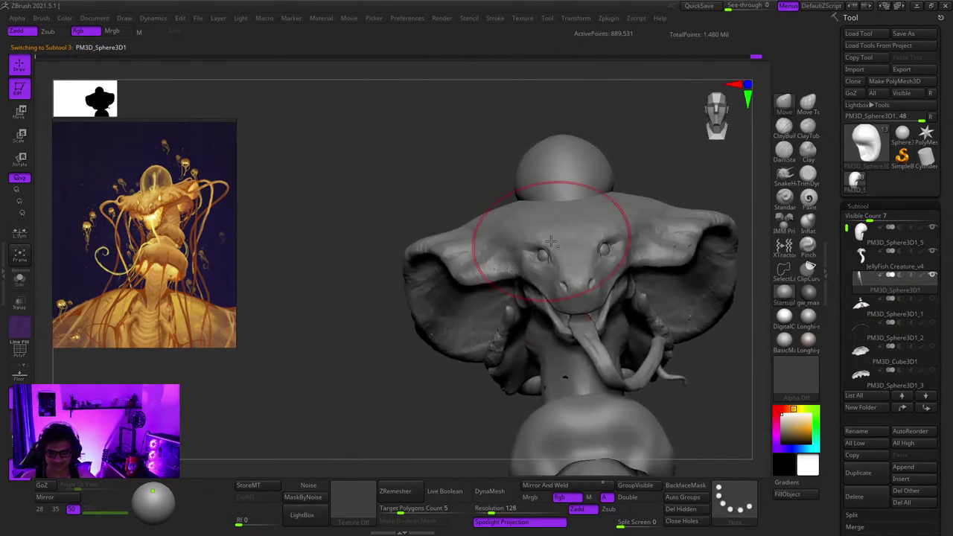
Step: Select the JellyFish Creature_v4 body and turn on polypaint display for all subtools
left_click(559, 239, "alt")
key("f")
key("f")
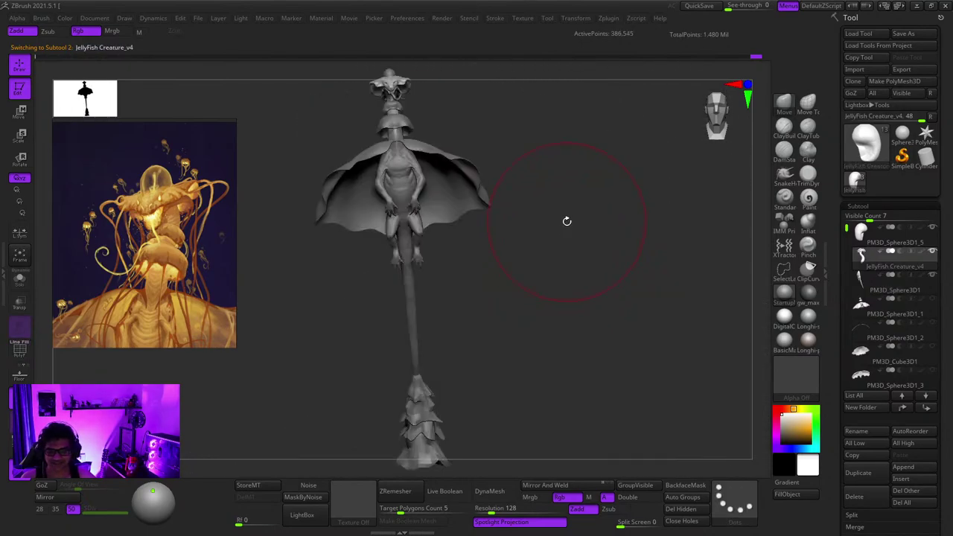
right_click_drag(599, 184, 584, 224)
right_click_drag(584, 224, 631, 174, "ctrl")
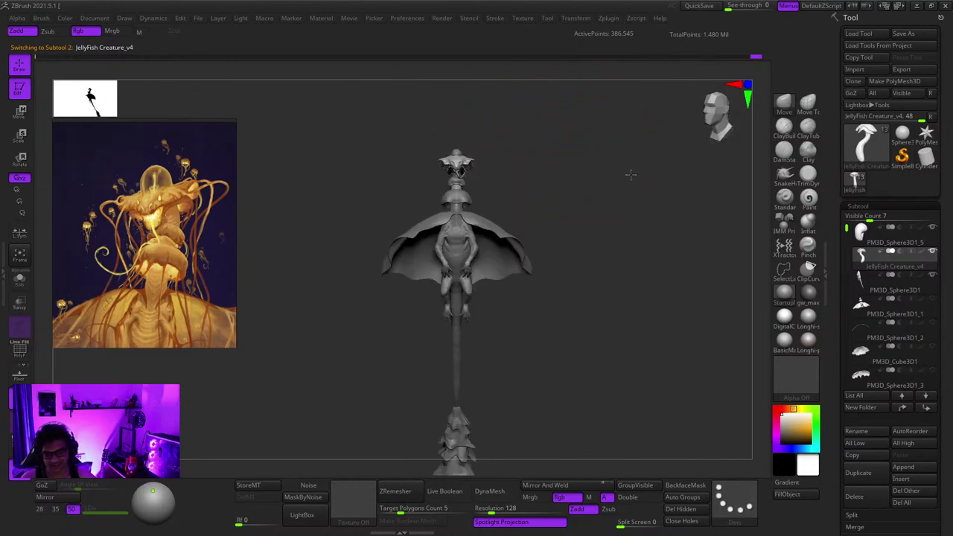
left_click(921, 251, "shift")
right_click_drag(513, 192, 524, 288, "ctrl")
key("space")
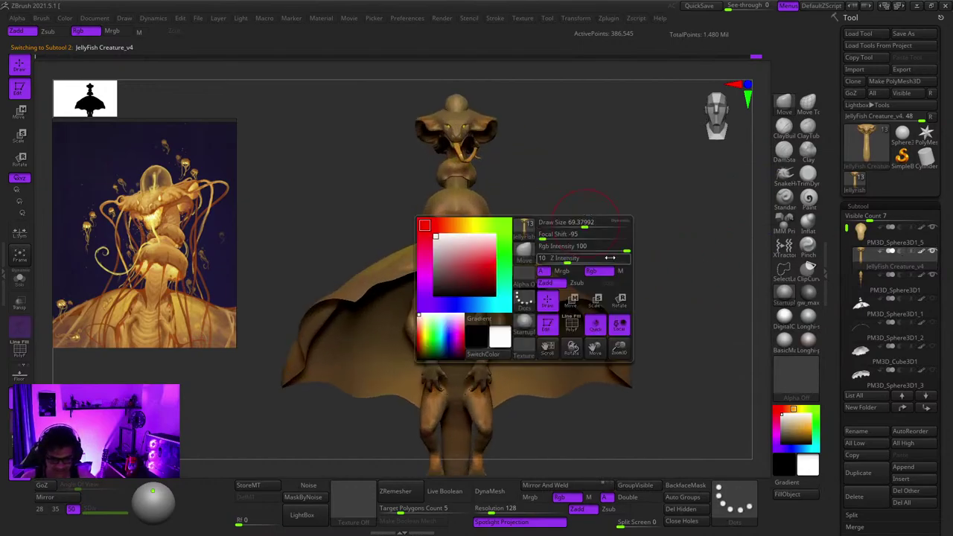
Step: Fill the JellyFish Creature_v4 body, the dome, the torso and PM3D_Sphere3D1_1 with white
left_click(794, 493)
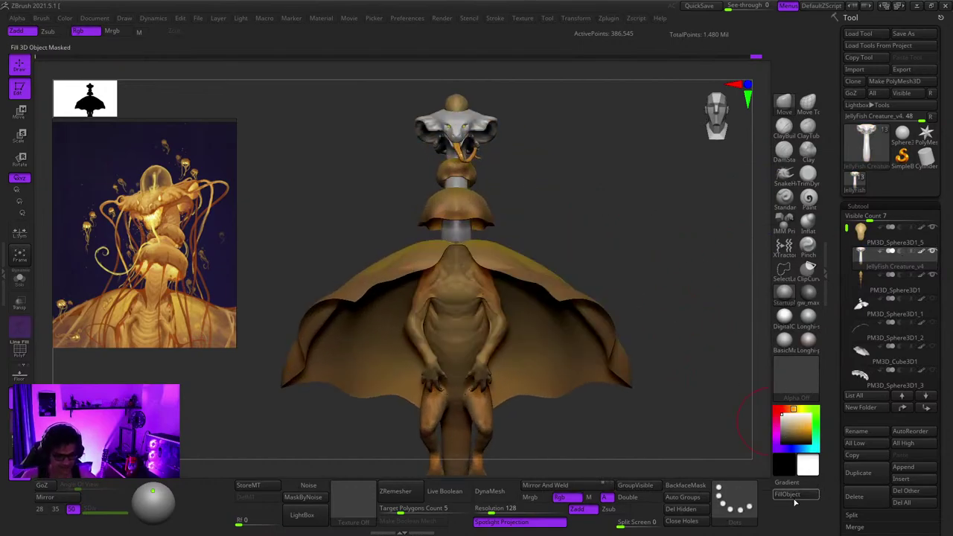
key("Down")
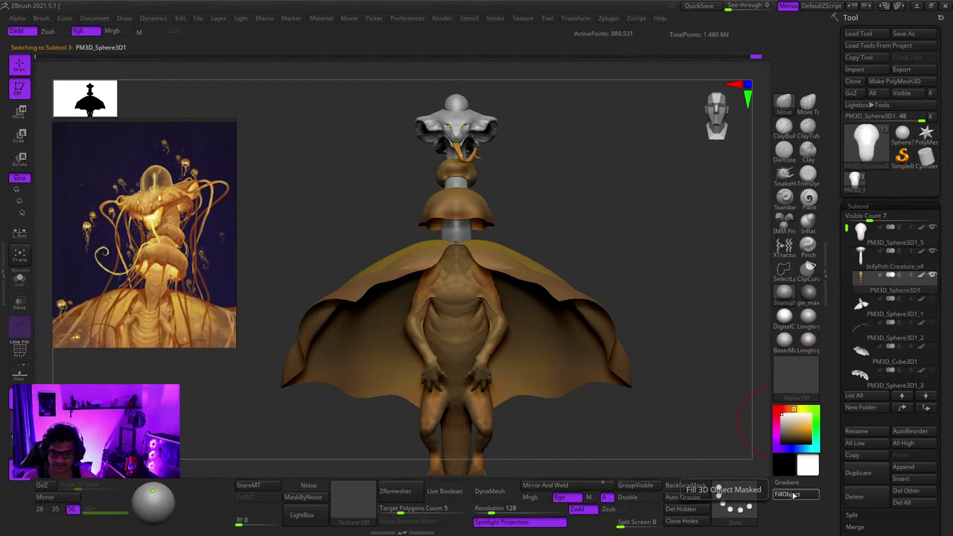
left_click(793, 495)
key("Down")
left_click(792, 495)
key("Up")
key("Up")
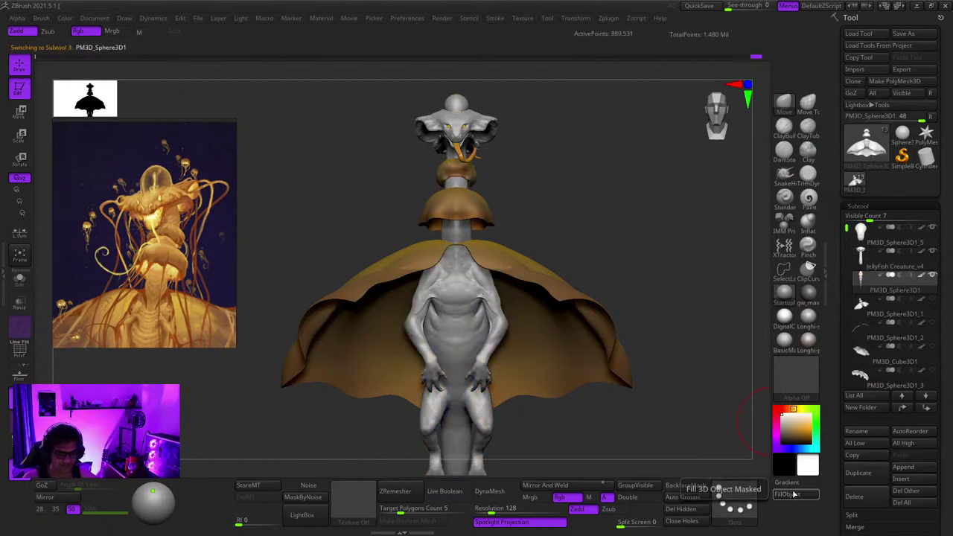
Step: Step through the remaining subtools and fill the tongue and the large cape with white
key("Down")
key("Down")
key("Down")
key("Down")
key("Down")
key("Down")
key("Down")
key("Down")
key("Down")
key("Down")
key("Down")
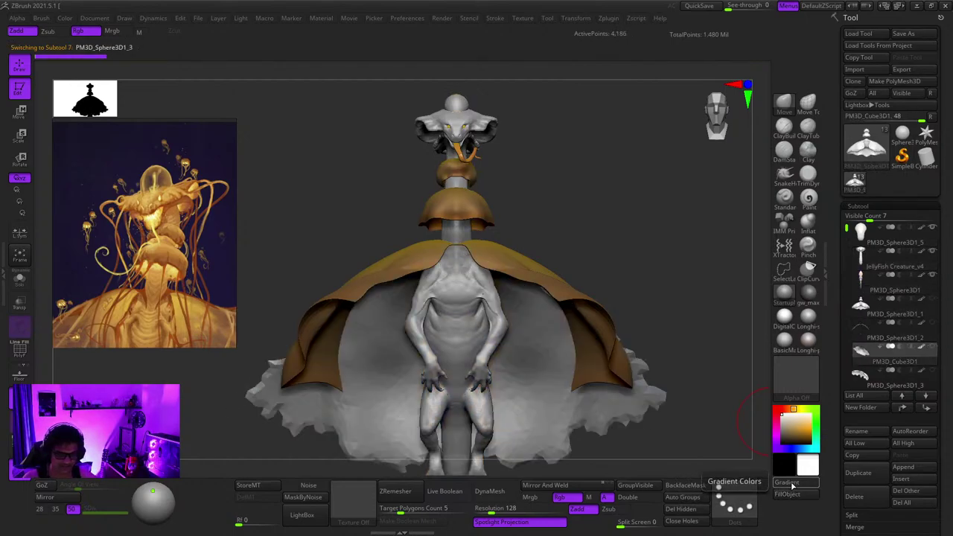
key("Up")
left_click(794, 497)
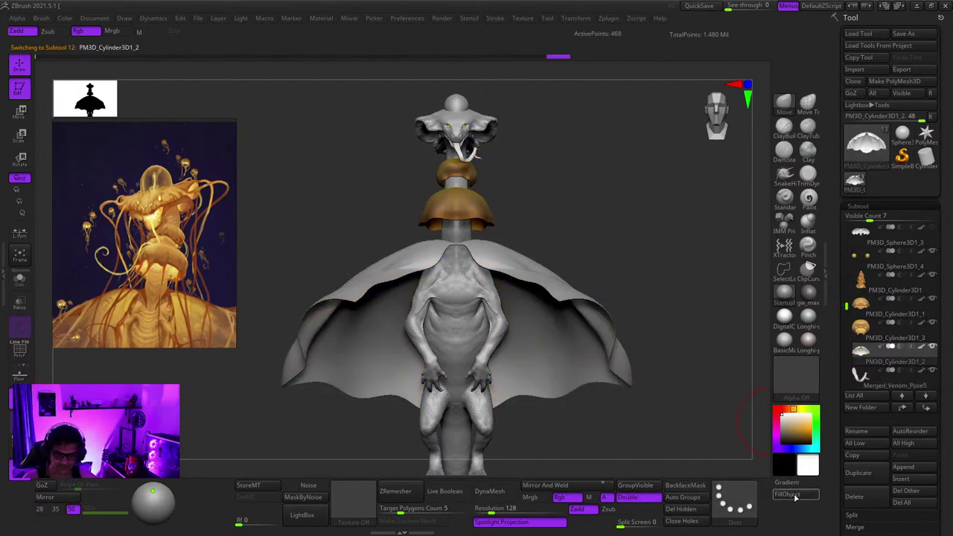
Step: Fill the PM3D_Cylinder3D1_3 and PM3D_Cylinder3D1_1 subtools around the neck with white, leaving the PM3D_Cylinder3D1 subtool selected
key("Up")
left_click(794, 498)
key("Up")
left_click(794, 497)
key("Up")
key("Up")
key("Up")
key("Up")
key("Up")
key("Up")
key("Up")
key("Up")
key("Up")
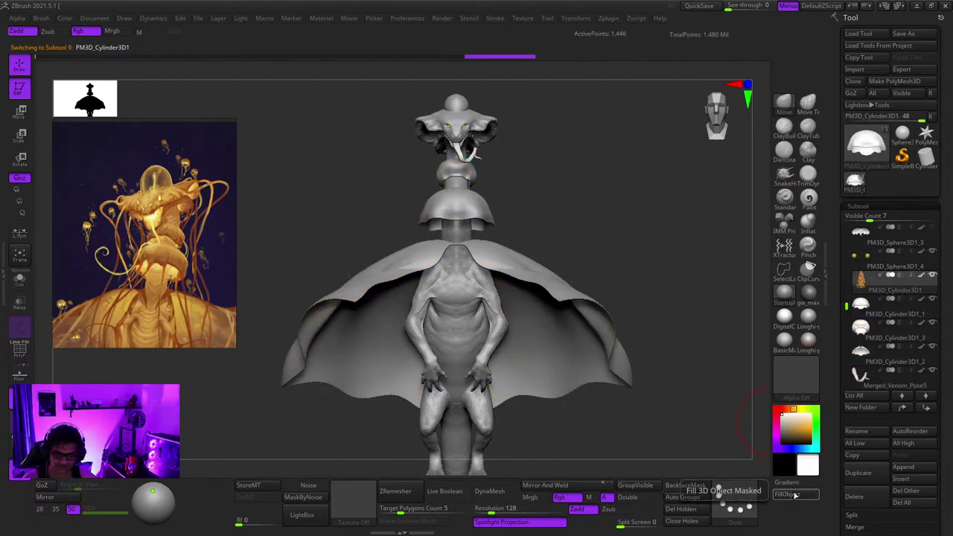
Step: Select the Merged_Venom_Pose5 tongue, switch painting to material only, and fill the tongue with the current material
right_click_drag(689, 211, 566, 294)
left_click(541, 239, "alt")
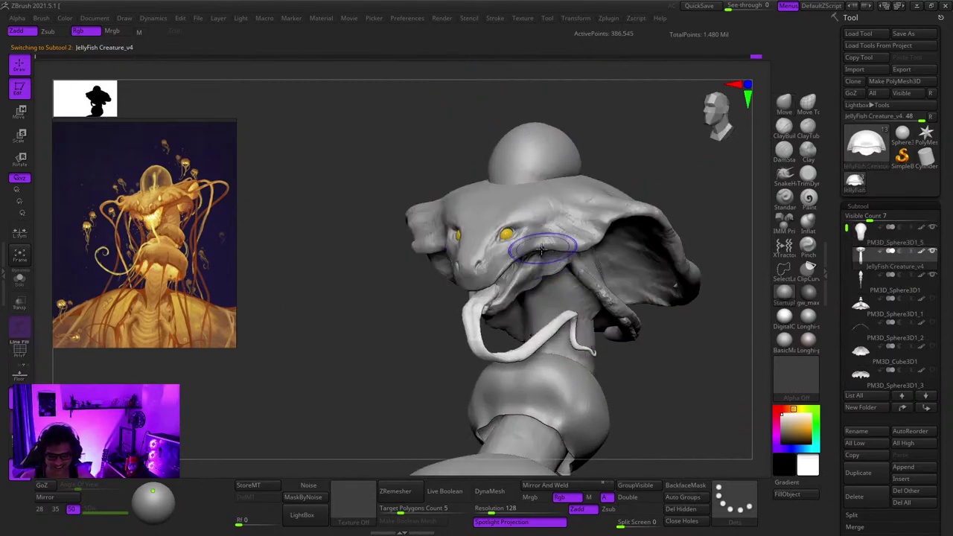
right_click_drag(543, 248, 540, 292, "ctrl")
left_click(473, 343, "alt")
right_click_drag(492, 313, 490, 184, "alt")
key("space")
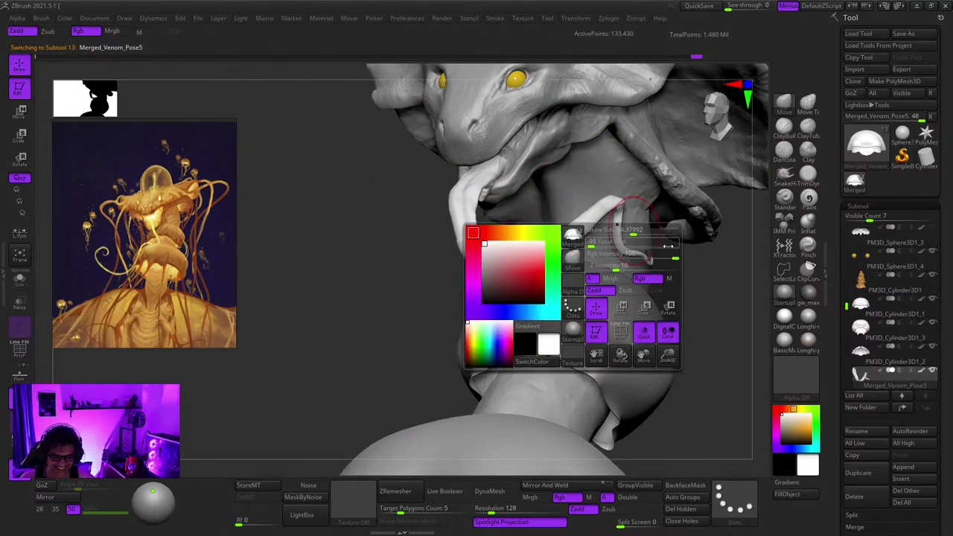
left_click(670, 278)
left_click(788, 497)
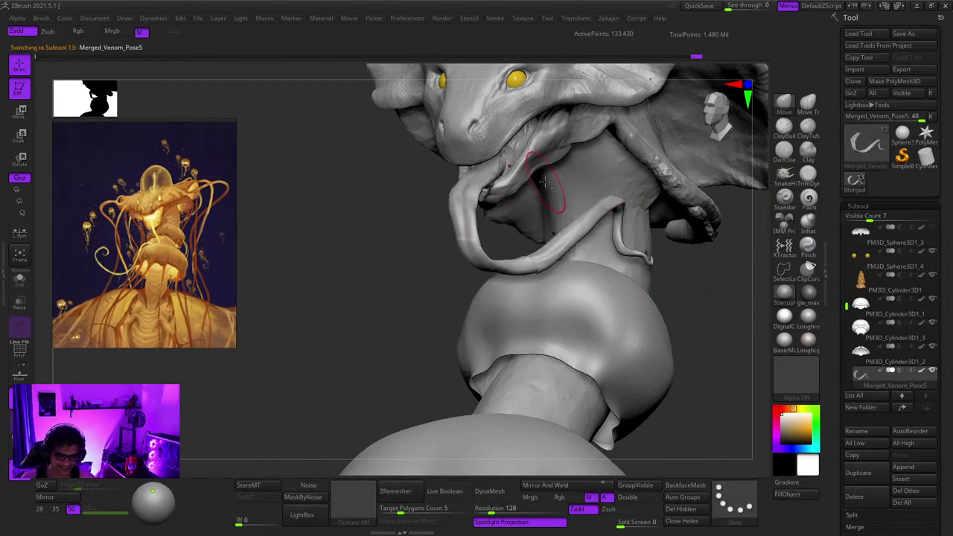
Step: Select the PM3D_Cylinder3D1 piece at the tail's end, switch back to Rgb, and fill it with white
left_click(547, 147, "alt")
key("f")
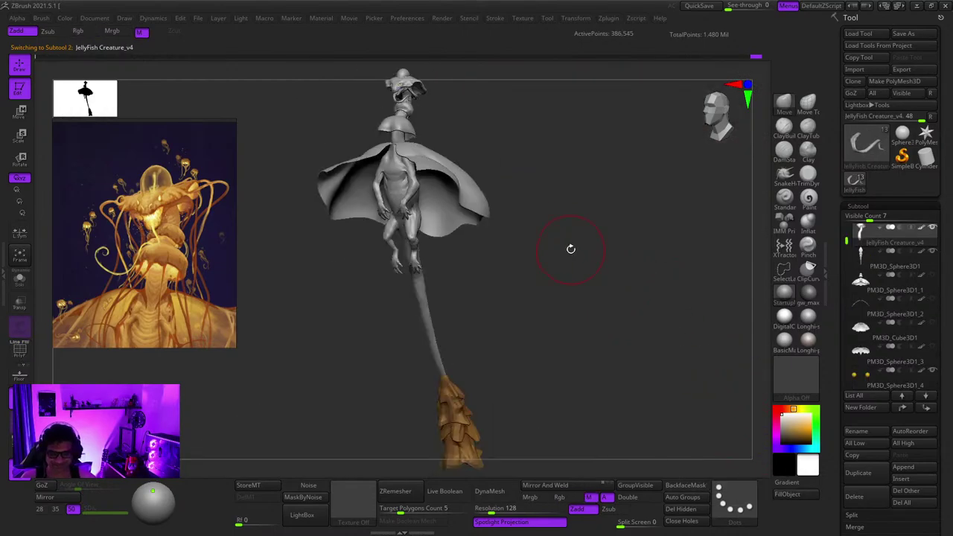
left_click_drag(617, 272, 627, 220, "shift")
left_click(410, 421, "alt")
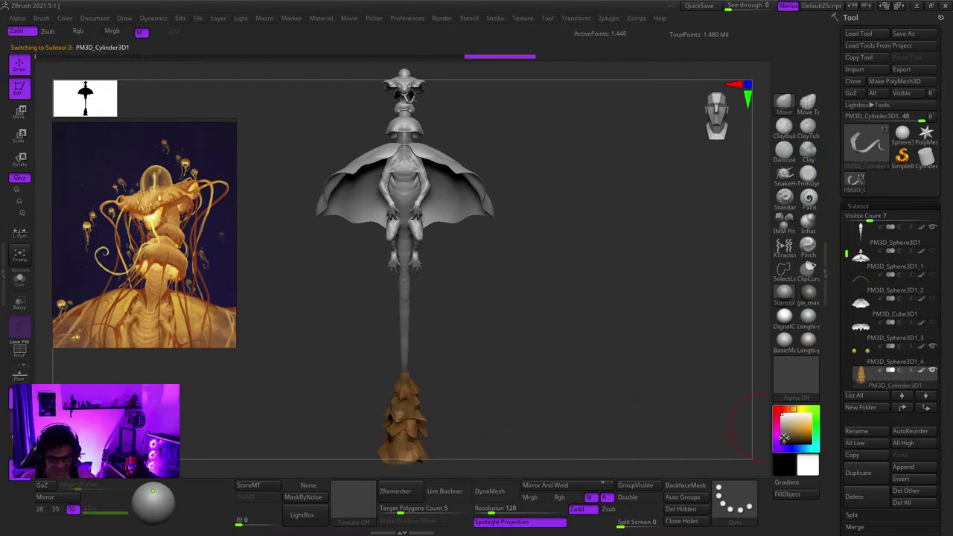
key("space")
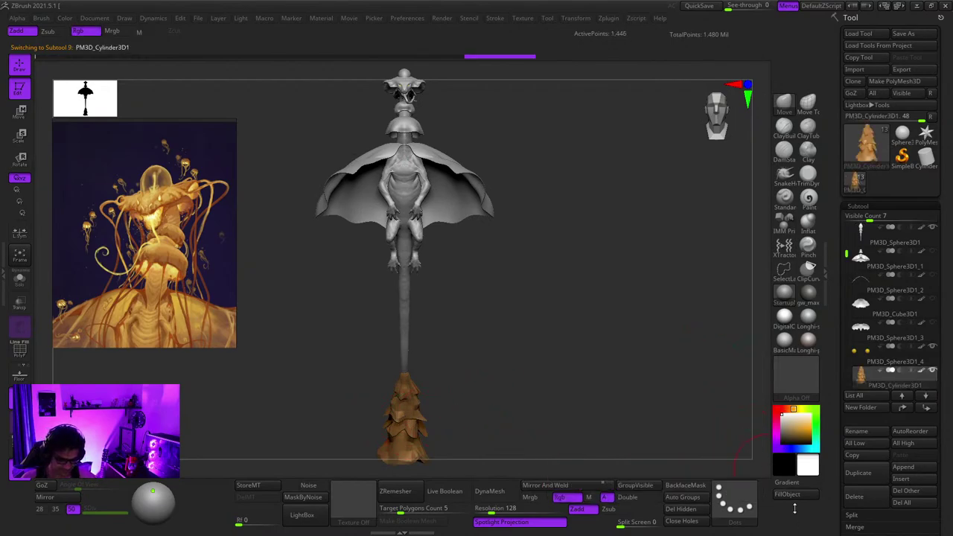
left_click(795, 497)
left_click_drag(706, 414, 596, 328, "shift")
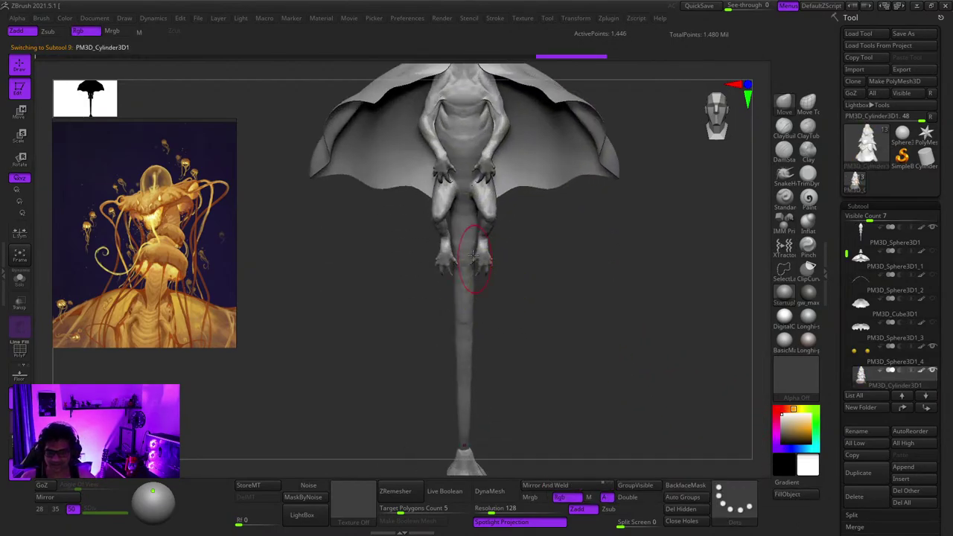
Step: Select the JellyFish Creature_v4 body and examine the creature from the whole figure down to the eye area
left_click(476, 209, "alt")
key("f")
left_click_drag(623, 298, 656, 265, "alt")
mouse_move(655, 266)
right_mouse_down()
mouse_move(621, 264)
mouse_move(695, 260)
right_mouse_up()
mouse_move(552, 217)
right_mouse_down("ctrl")
mouse_move(514, 186)
mouse_move(507, 97)
right_mouse_up("ctrl")
right_click_drag(507, 112, 510, 287, "alt")
right_click_drag(511, 286, 506, 395, "ctrl")
mouse_move(520, 119)
right_mouse_down("alt")
mouse_move(537, 252)
mouse_move(595, 262)
right_mouse_up("alt")
left_click(545, 277, "alt")
right_click_drag(536, 327, 510, 235, "ctrl")
mouse_move(588, 238)
right_mouse_down()
mouse_move(549, 241)
mouse_move(584, 238)
right_mouse_up()
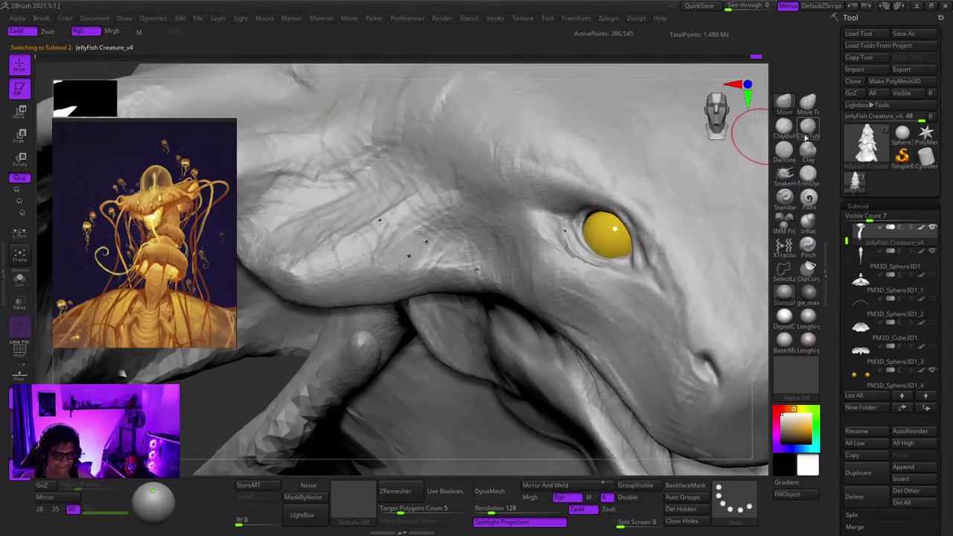
Step: Choose the DamStandard brush for the body and look over the eye and upper head
left_click(805, 136)
left_click(783, 155)
right_click(548, 224)
mouse_move(552, 277)
right_mouse_down("ctrl")
mouse_move(549, 225)
mouse_move(578, 219)
right_mouse_up("ctrl")
right_click_drag(477, 194, 488, 256, "ctrl")
right_click_drag(487, 257, 547, 286)
right_click_drag(547, 287, 498, 228, "ctrl")
Step: Browse the reference board and enlarge the blue photo of the open-mouthed frilled shark
scroll(160, 260, "down", 6)
middle_click_drag(160, 261, 137, 205)
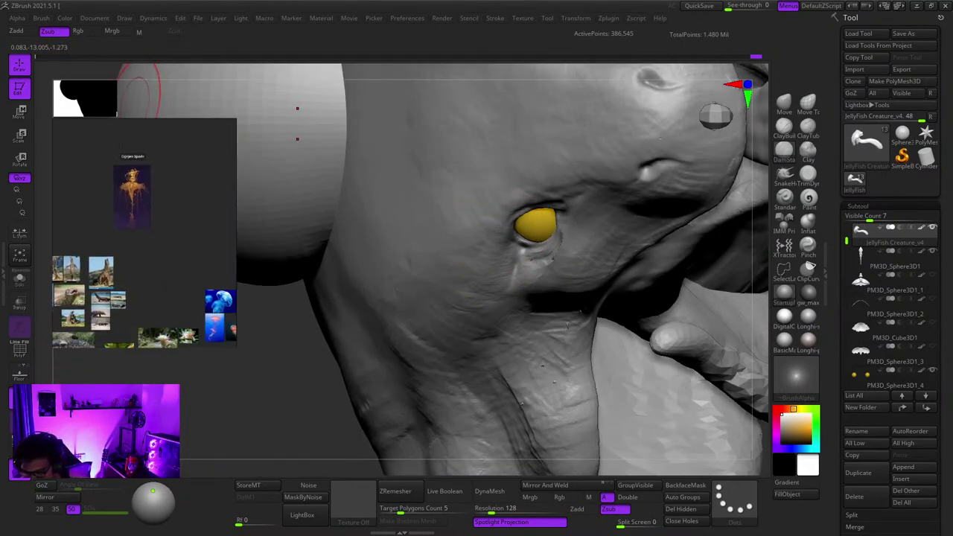
scroll(142, 246, "down", 3)
middle_click_drag(142, 245, 150, 216)
scroll(119, 298, "up", 4)
middle_click_drag(220, 130, 158, 256)
scroll(160, 253, "up", 4)
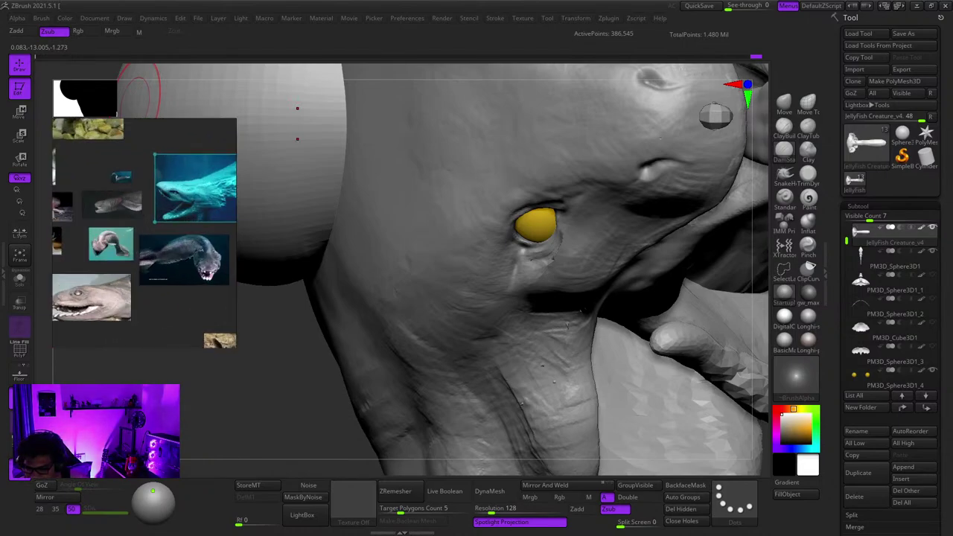
double_click(195, 188)
scroll(175, 187, "up", 3)
middle_click_drag(119, 227, 143, 209)
Step: Adjust the brush and carve a crease into the skin along the upper rim of the eye
left_click_drag(355, 409, 338, 410)
right_click_drag(484, 250, 547, 358)
right_click_drag(547, 357, 495, 342, "ctrl")
mouse_move(495, 343)
right_mouse_down("alt")
mouse_move(528, 204)
mouse_move(548, 293)
mouse_move(563, 175)
mouse_move(591, 273)
mouse_move(586, 387)
right_mouse_up("alt")
mouse_move(587, 387)
right_mouse_down()
mouse_move(521, 350)
mouse_move(524, 439)
mouse_move(532, 432)
right_mouse_up()
right_click_drag(573, 201, 555, 238, "ctrl")
key("space")
left_click_drag(580, 206, 576, 206)
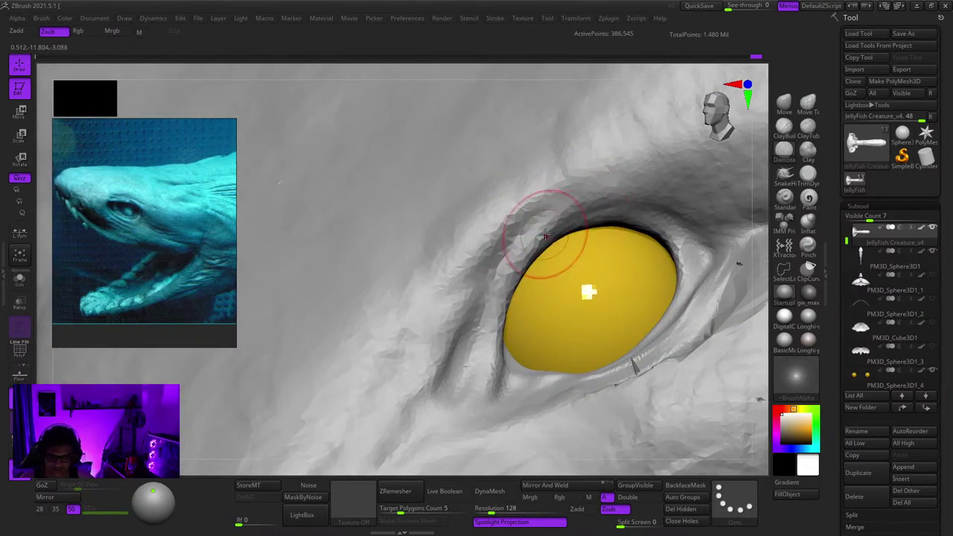
Step: Carve the fold running over the upper eyelid and down past the eye's front corner
mouse_move(560, 222)
right_mouse_down("alt")
mouse_move(527, 241)
mouse_move(497, 237)
mouse_move(547, 224)
mouse_move(653, 226)
mouse_move(538, 207)
mouse_move(535, 226)
mouse_move(469, 227)
mouse_move(529, 226)
mouse_move(556, 264)
mouse_move(541, 237)
right_mouse_up("alt")
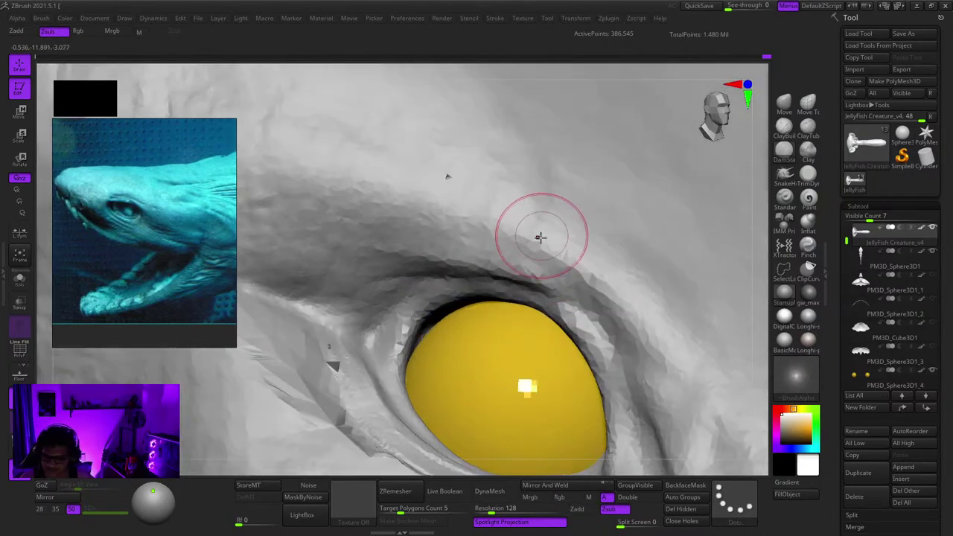
left_click_drag(582, 280, 613, 364)
right_click_drag(613, 372, 554, 225, "ctrl")
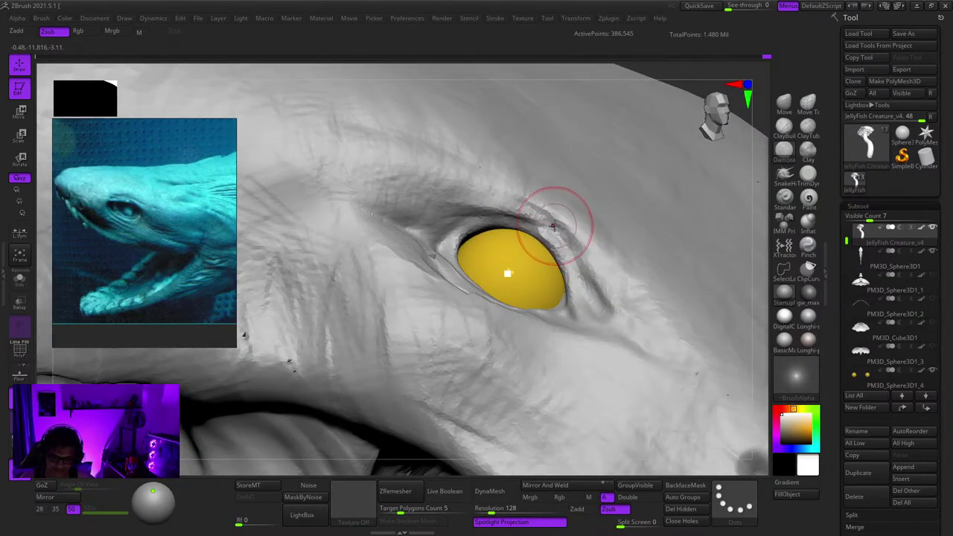
right_click_drag(610, 365, 551, 227, "ctrl")
mouse_move(550, 227)
right_mouse_down()
mouse_move(549, 198)
mouse_move(572, 281)
mouse_move(578, 246)
mouse_move(558, 219)
mouse_move(491, 230)
mouse_move(540, 299)
mouse_move(457, 228)
mouse_move(638, 174)
mouse_move(631, 195)
mouse_move(529, 279)
mouse_move(532, 205)
mouse_move(537, 229)
right_mouse_up()
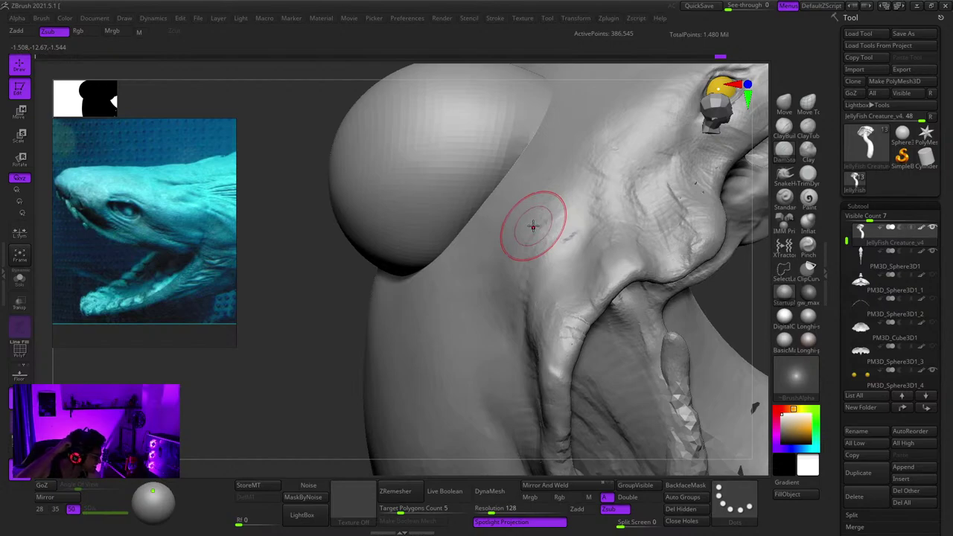
Step: Refine the skin folds around the brow and eye corners with DamStandard and smooth the strokes
right_click_drag(513, 193, 550, 256)
mouse_move(550, 257)
right_mouse_down("ctrl")
mouse_move(604, 359)
mouse_move(569, 253)
mouse_move(568, 279)
mouse_move(616, 231)
right_mouse_up("ctrl")
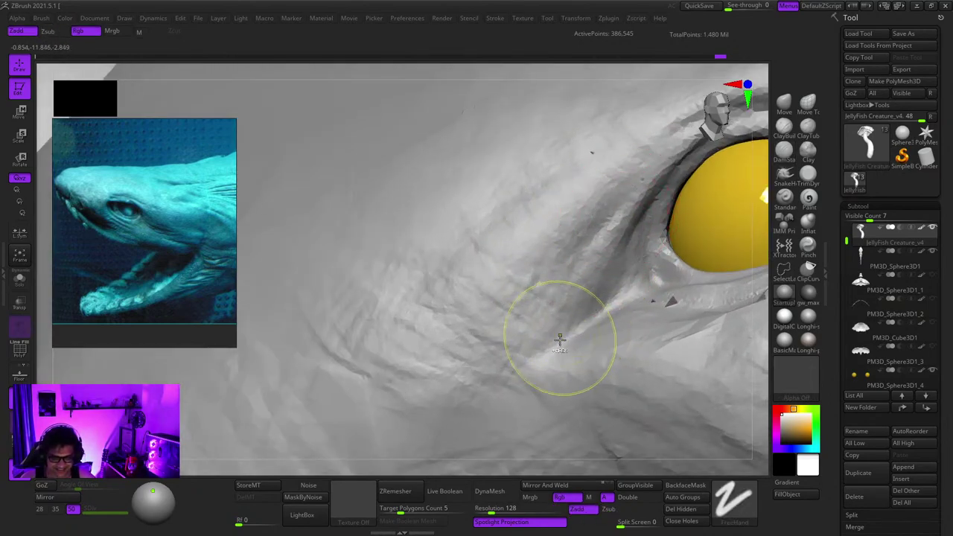
right_click_drag(559, 340, 605, 263, "ctrl")
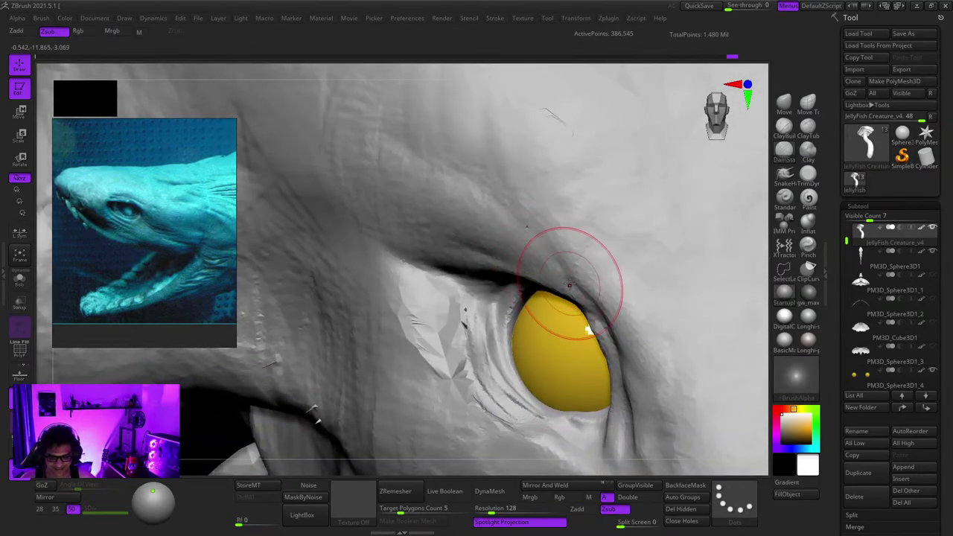
mouse_move(603, 264)
right_mouse_down()
mouse_move(564, 268)
mouse_move(576, 308)
mouse_move(536, 241)
mouse_move(552, 224)
mouse_move(541, 272)
mouse_move(513, 221)
mouse_move(615, 230)
mouse_move(565, 256)
right_mouse_up()
mouse_move(436, 287)
right_mouse_down("ctrl")
mouse_move(477, 287)
mouse_move(470, 290)
mouse_move(461, 234)
mouse_move(464, 278)
mouse_move(539, 294)
right_mouse_up("ctrl")
mouse_move(547, 301)
left_mouse_down("shift")
mouse_move(535, 283)
mouse_move(550, 239)
left_mouse_up("shift")
right_click_drag(549, 240, 547, 272)
left_click_drag(547, 272, 531, 256, "shift")
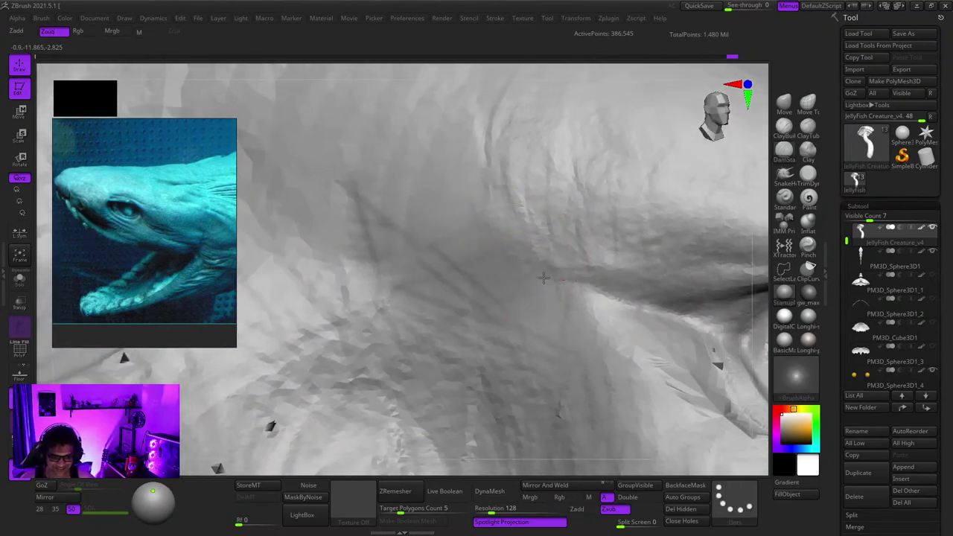
Step: Carve finer creases behind the eye and along the brow above its rear corner
mouse_move(543, 278)
right_mouse_down("ctrl")
mouse_move(453, 228)
mouse_move(349, 227)
right_mouse_up("ctrl")
right_click_drag(572, 198, 618, 230, "ctrl")
mouse_move(618, 230)
right_mouse_down("alt")
mouse_move(539, 203)
mouse_move(563, 219)
mouse_move(547, 219)
mouse_move(544, 248)
mouse_move(635, 235)
mouse_move(661, 291)
mouse_move(646, 262)
right_mouse_up("alt")
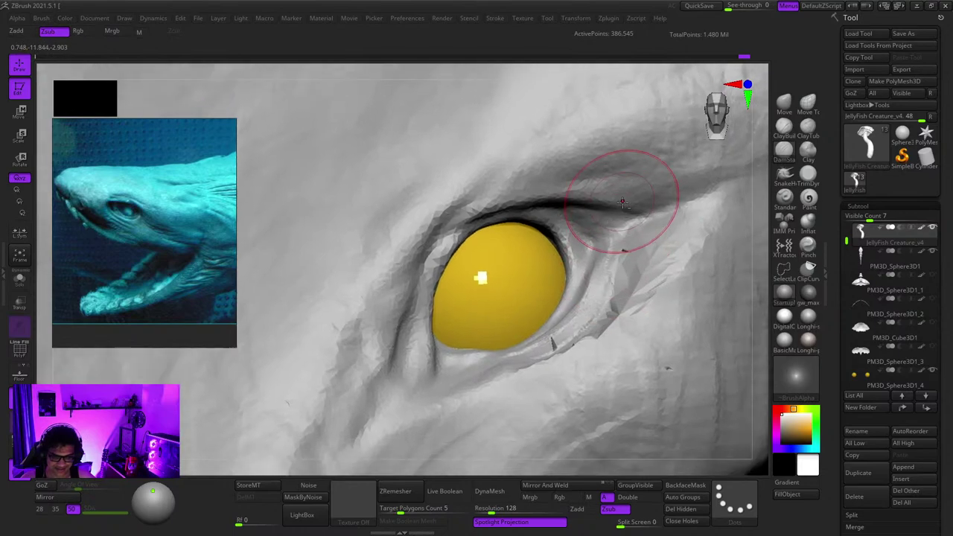
mouse_move(637, 211)
right_mouse_down("ctrl")
mouse_move(532, 131)
mouse_move(623, 233)
mouse_move(623, 176)
mouse_move(592, 188)
mouse_move(619, 271)
right_mouse_up("ctrl")
right_click(618, 196)
mouse_move(619, 271)
right_mouse_down()
mouse_move(576, 287)
mouse_move(638, 231)
right_mouse_up()
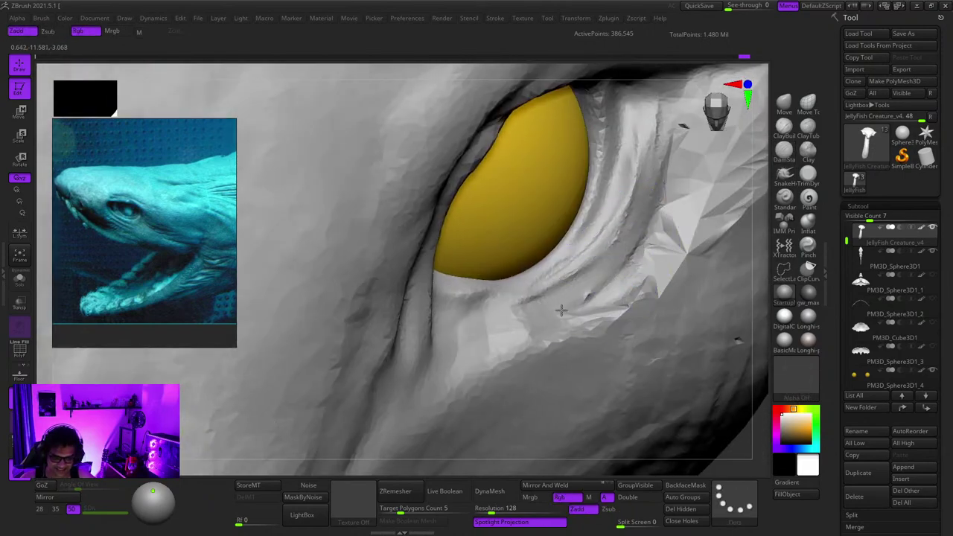
Step: Smooth the skin beneath the eye and carve folds along the lower eyelid
left_click_drag(562, 310, 584, 256, "shift")
right_click_drag(626, 164, 656, 125)
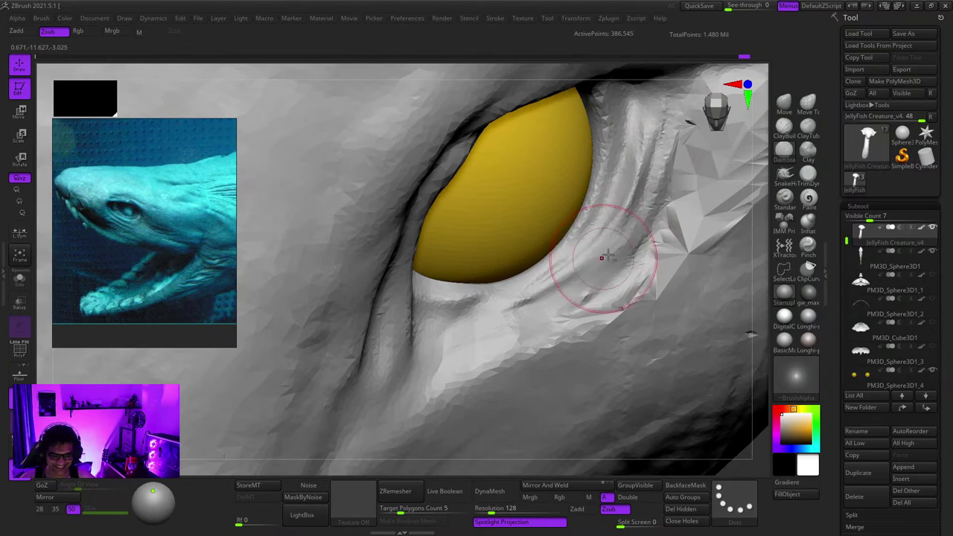
mouse_move(544, 313)
right_mouse_down("ctrl")
mouse_move(501, 283)
mouse_move(538, 255)
mouse_move(556, 254)
right_mouse_up("ctrl")
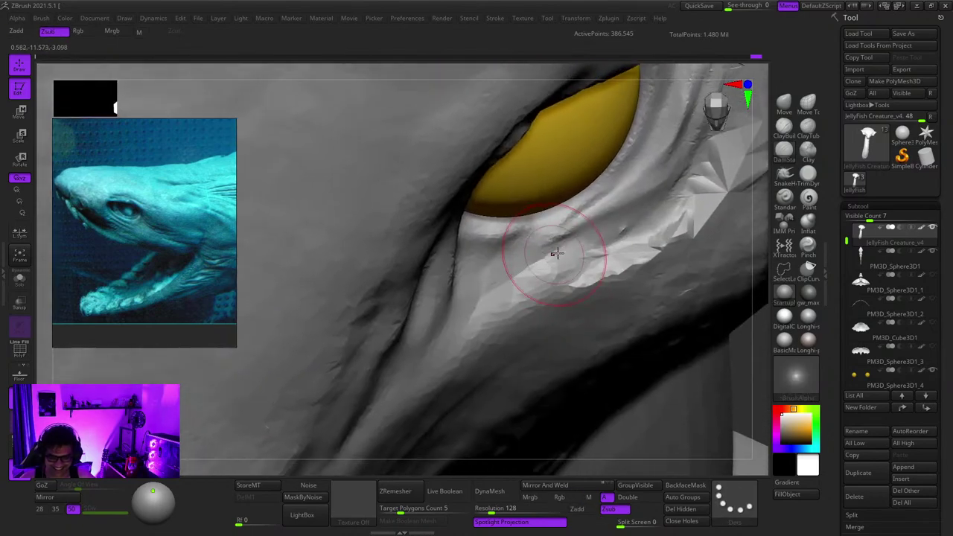
mouse_move(486, 268)
right_mouse_down()
mouse_move(477, 256)
mouse_move(497, 287)
mouse_move(578, 213)
right_mouse_up()
right_click_drag(650, 166, 622, 250)
right_click_drag(621, 249, 584, 227, "ctrl")
mouse_move(500, 301)
right_mouse_down()
mouse_move(592, 271)
mouse_move(513, 307)
mouse_move(506, 293)
mouse_move(501, 342)
mouse_move(501, 305)
right_mouse_up()
right_click_drag(538, 280, 493, 282)
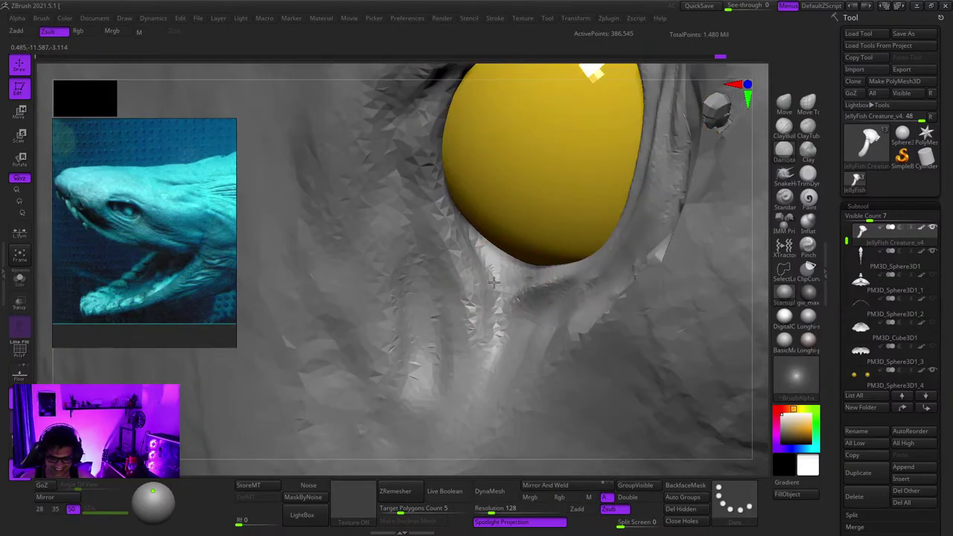
Step: Refine the wrinkles along the lower eyelid and toward the eye's rear corner
mouse_move(514, 251)
right_mouse_down()
mouse_move(521, 240)
mouse_move(469, 315)
mouse_move(454, 236)
mouse_move(518, 245)
mouse_move(529, 213)
mouse_move(589, 262)
mouse_move(521, 223)
mouse_move(521, 189)
mouse_move(493, 204)
mouse_move(483, 192)
mouse_move(523, 298)
mouse_move(547, 251)
mouse_move(510, 251)
mouse_move(538, 165)
mouse_move(576, 246)
right_mouse_up()
mouse_move(580, 291)
right_mouse_down()
mouse_move(577, 223)
mouse_move(585, 253)
mouse_move(442, 308)
mouse_move(623, 234)
mouse_move(583, 242)
right_mouse_up()
mouse_move(609, 305)
right_mouse_down()
mouse_move(603, 168)
mouse_move(617, 230)
mouse_move(570, 223)
mouse_move(612, 191)
mouse_move(610, 221)
mouse_move(641, 248)
right_mouse_up()
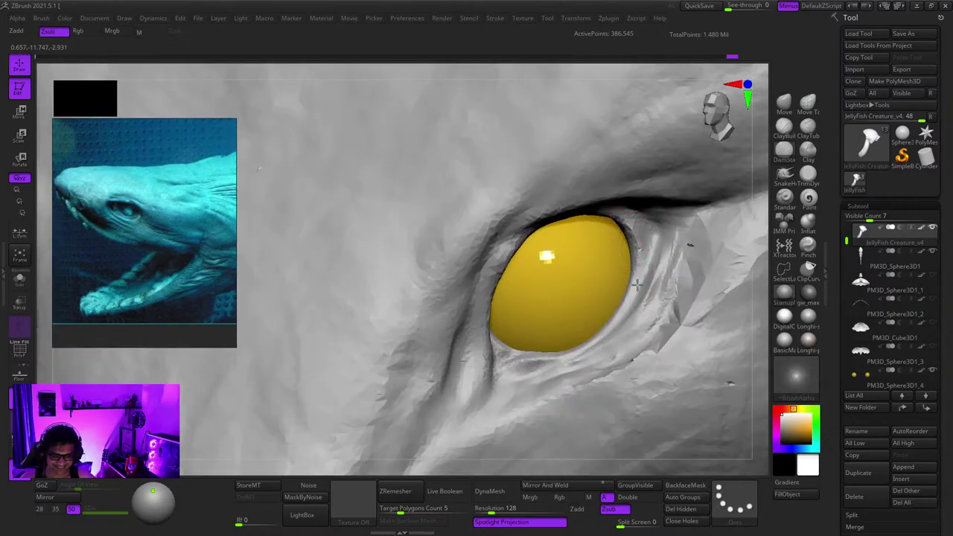
mouse_move(636, 285)
right_mouse_down()
mouse_move(591, 246)
mouse_move(604, 217)
mouse_move(598, 202)
right_mouse_up()
mouse_move(597, 202)
right_mouse_down("ctrl")
mouse_move(590, 191)
mouse_move(587, 213)
mouse_move(604, 244)
mouse_move(596, 269)
mouse_move(604, 257)
mouse_move(563, 296)
right_mouse_up("ctrl")
Step: Reshape the eyelid edge around the eye's rear corner with the Move brush so it fits the eyeball
key("space")
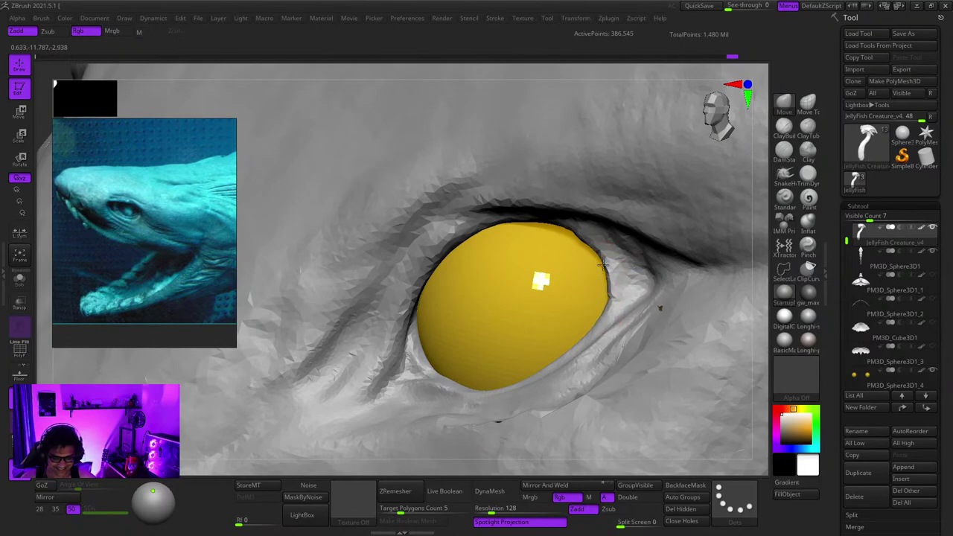
left_click_drag(603, 265, 598, 257)
mouse_move(574, 230)
right_mouse_down("ctrl")
mouse_move(578, 251)
mouse_move(593, 244)
right_mouse_up("ctrl")
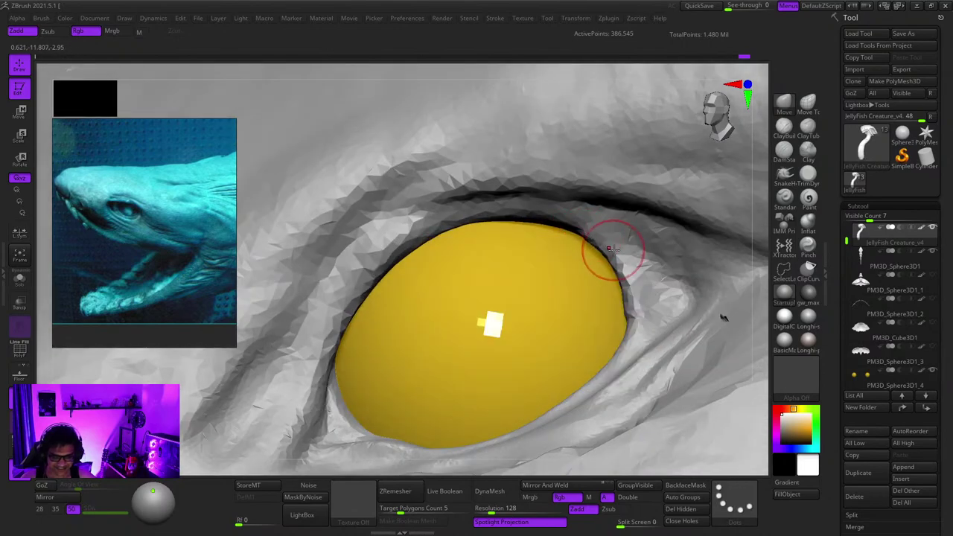
mouse_move(597, 281)
right_mouse_down("ctrl")
mouse_move(619, 240)
mouse_move(621, 287)
mouse_move(593, 229)
mouse_move(541, 219)
mouse_move(599, 269)
right_mouse_up("ctrl")
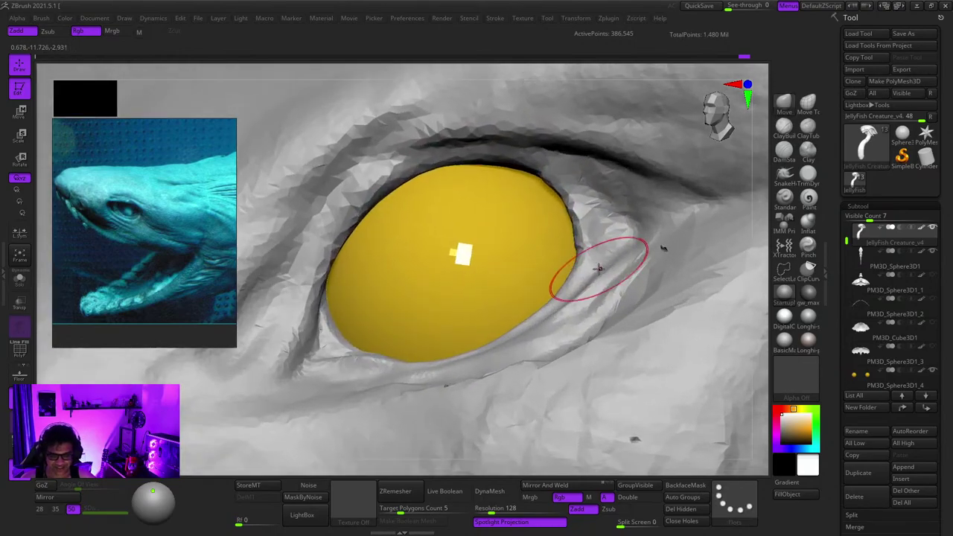
right_click_drag(576, 212, 551, 261, "ctrl")
mouse_move(551, 260)
right_mouse_down("ctrl")
mouse_move(534, 247)
mouse_move(550, 307)
mouse_move(533, 274)
mouse_move(550, 213)
right_mouse_up("ctrl")
Step: Toggle the polyframe and check the head's mesh and eye shape from several angles
key("shift+f")
key("shift+f")
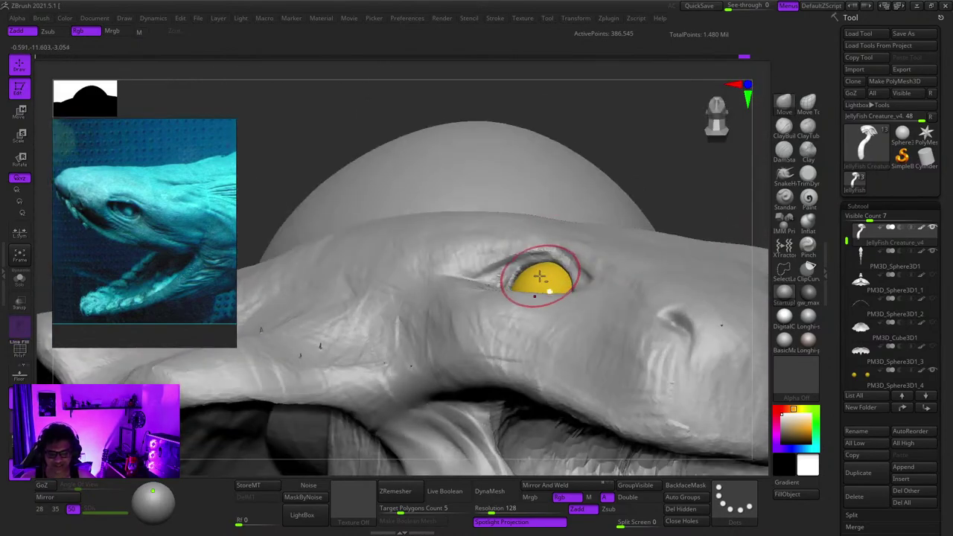
right_click_drag(540, 276, 543, 321)
key("shift+f")
key("shift+f")
mouse_move(534, 278)
right_mouse_down()
mouse_move(538, 269)
mouse_move(557, 327)
mouse_move(573, 287)
mouse_move(571, 299)
mouse_move(542, 286)
mouse_move(627, 291)
mouse_move(595, 246)
right_mouse_up()
Step: Select the PM3D_Sphere3D1_4 eyeballs and adjust their placement in the sockets with the transform gizmo
left_click(551, 304, "alt")
key("w")
mouse_move(595, 245)
right_mouse_down("alt")
mouse_move(546, 320)
mouse_move(521, 298)
right_mouse_up("alt")
right_click_drag(521, 298, 525, 242, "ctrl")
key("q")
mouse_move(591, 340)
right_mouse_down()
mouse_move(575, 281)
mouse_move(536, 228)
mouse_move(537, 215)
mouse_move(544, 254)
mouse_move(556, 253)
mouse_move(571, 294)
mouse_move(534, 233)
mouse_move(553, 248)
mouse_move(537, 294)
mouse_move(587, 275)
right_mouse_up()
key("w")
key("q")
key("w")
key("q")
key("w")
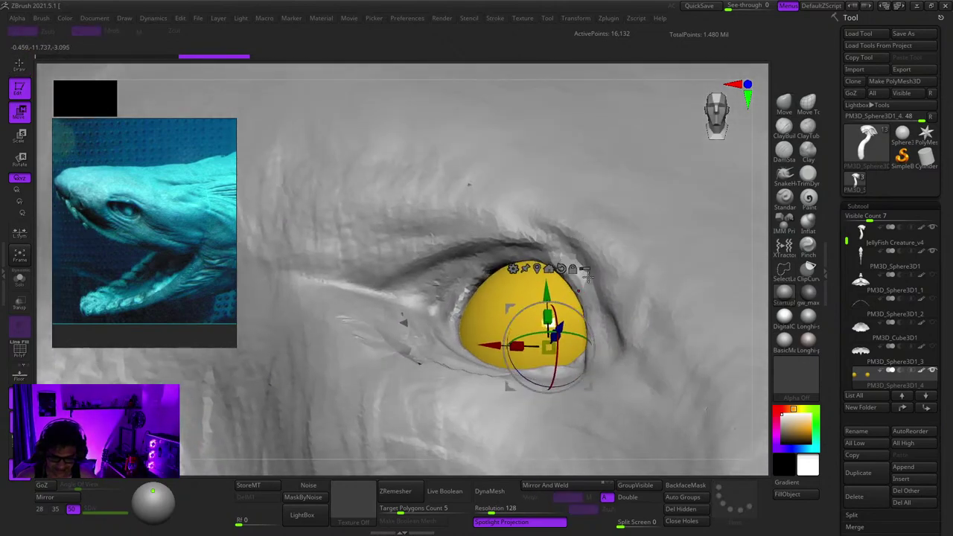
left_click_drag(592, 308, 593, 306)
mouse_move(593, 306)
right_mouse_down()
mouse_move(537, 287)
mouse_move(515, 253)
mouse_move(501, 198)
mouse_move(585, 268)
mouse_move(572, 190)
mouse_move(732, 123)
right_mouse_up()
key("q")
Step: Switch to the JellyFish Creature_v4 subtool and try reshaping the upper lip edge below the eye with the Move brush
left_click(563, 195, "alt")
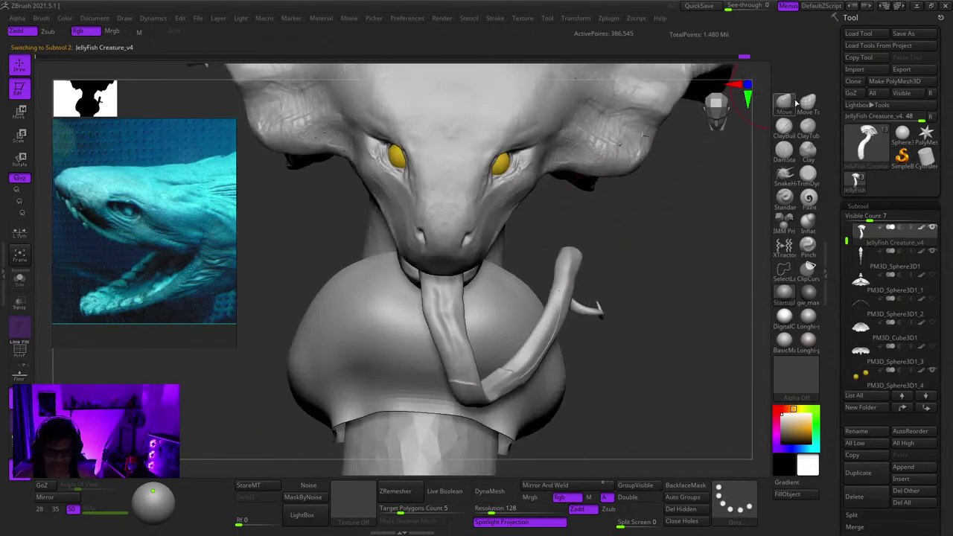
right_click_drag(475, 152, 539, 165, "alt")
right_click_drag(538, 164, 549, 223, "ctrl")
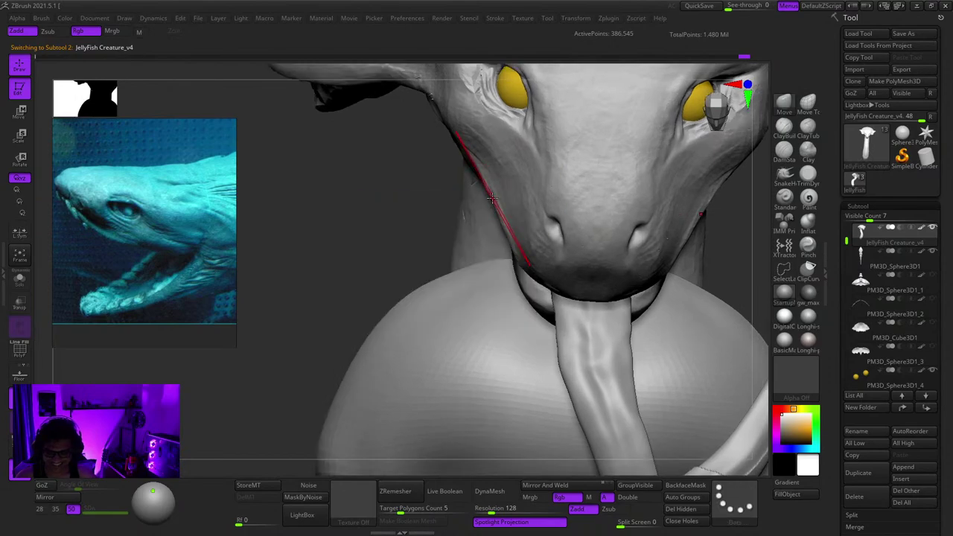
left_click_drag(496, 198, 507, 187)
right_click_drag(507, 187, 565, 193)
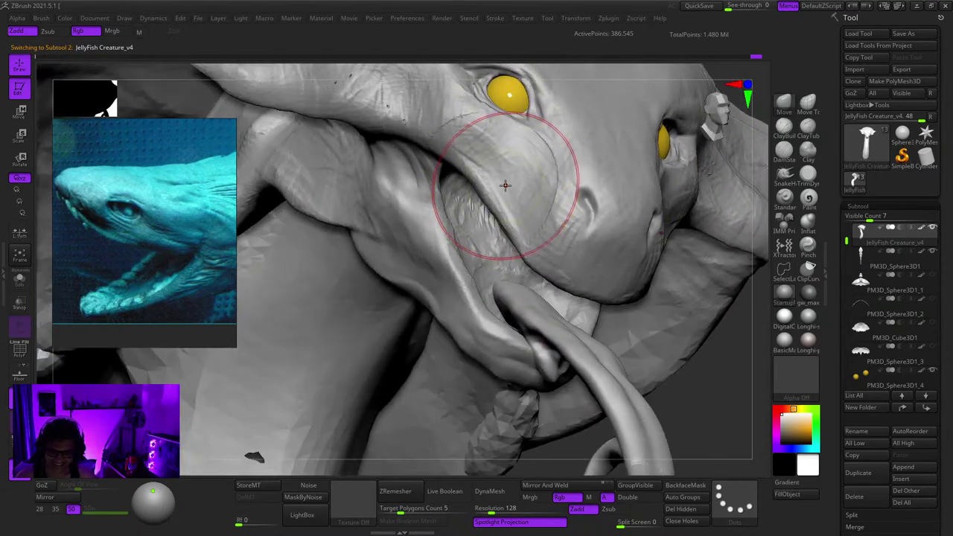
right_click(510, 181)
key("ctrl+z")
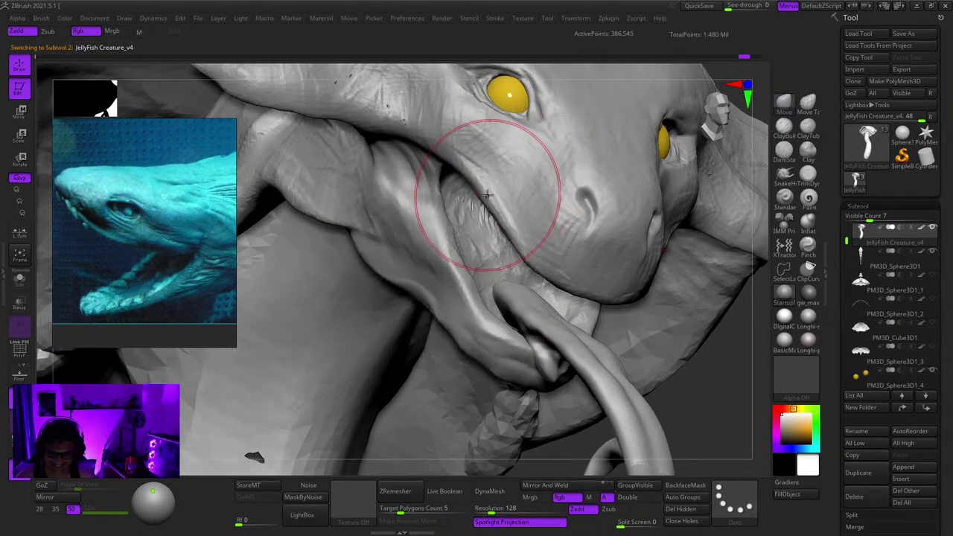
Step: Adjust the Move brush settings and pull the side of the upper jaw inward below the eye
key("space")
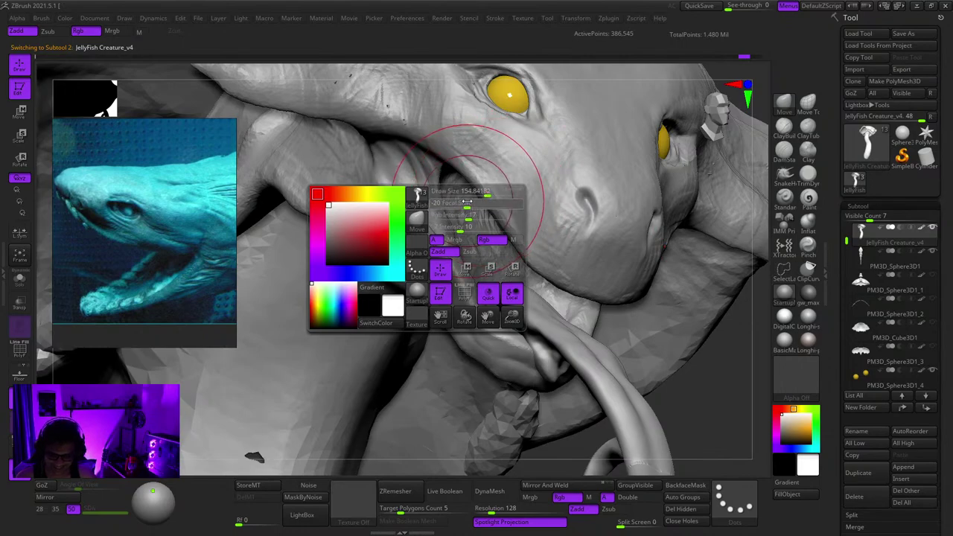
mouse_move(547, 169)
right_mouse_down()
mouse_move(502, 171)
mouse_move(504, 224)
right_mouse_up()
key("space")
key("space")
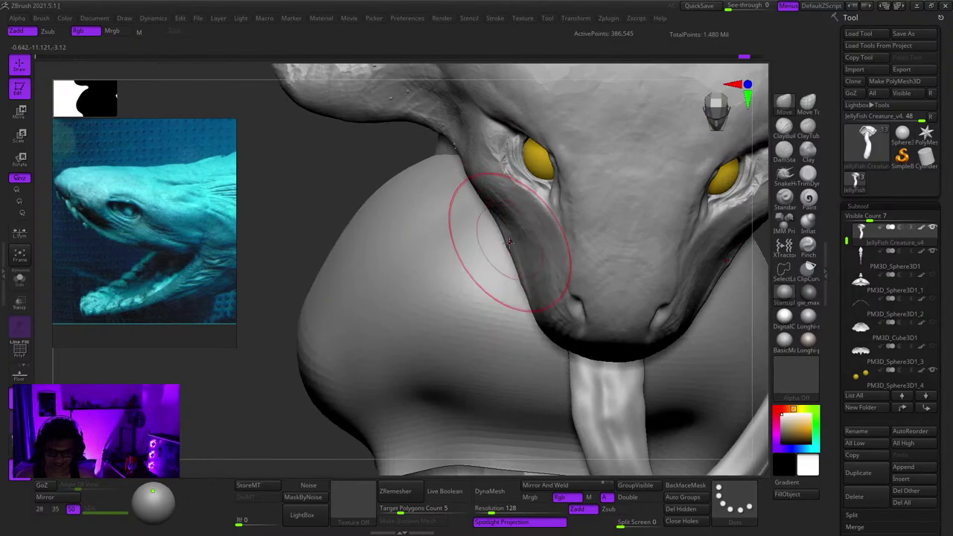
left_click_drag(519, 244, 523, 243)
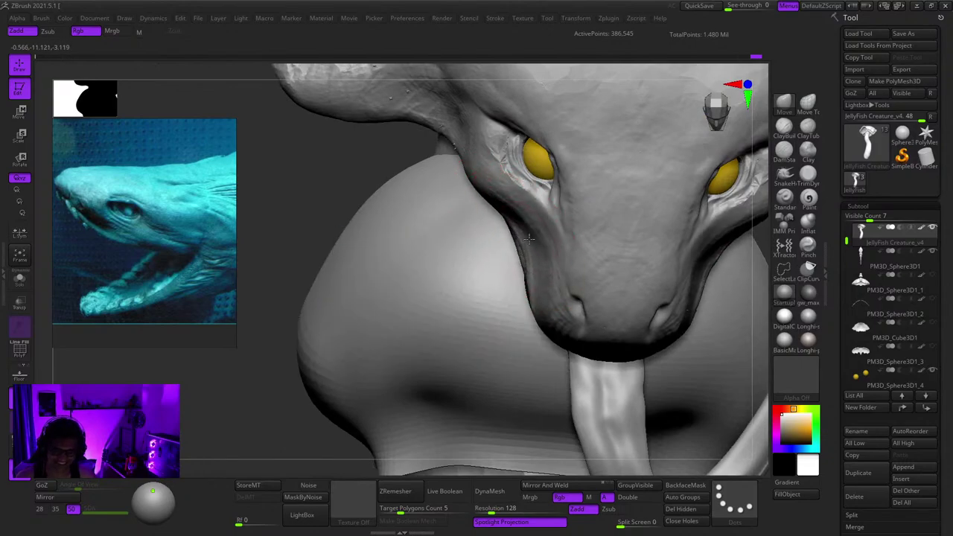
right_click_drag(529, 239, 532, 218)
right_click_drag(546, 264, 531, 261, "ctrl")
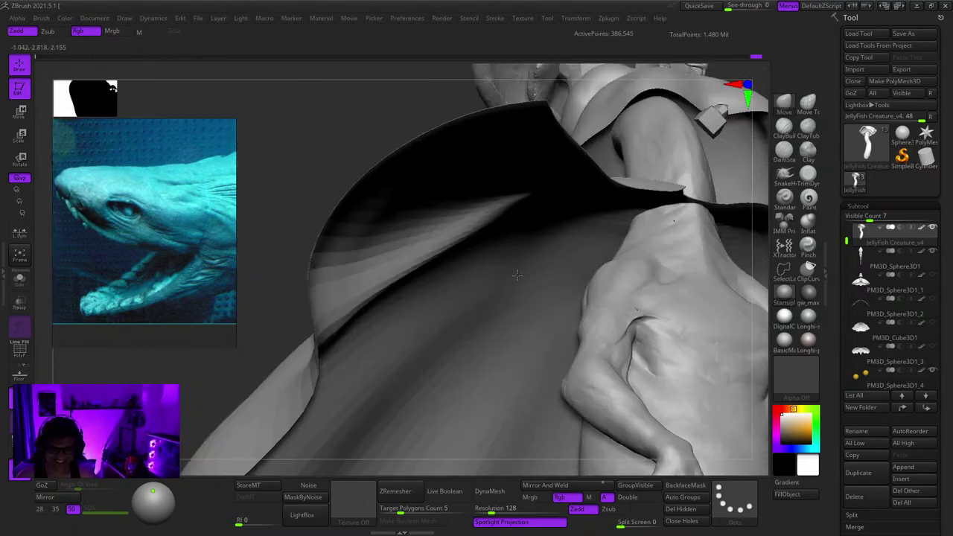
Step: Examine the head's profile, open mouth and jaw from several angles
key("f")
right_click_drag(533, 217, 529, 186, "ctrl")
right_click_drag(529, 186, 547, 240)
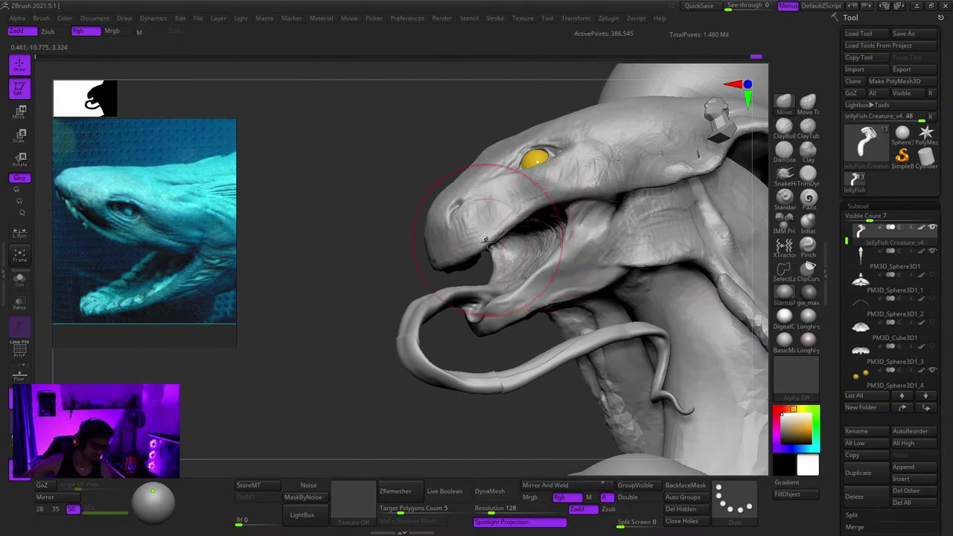
right_click_drag(497, 235, 518, 175)
right_click_drag(517, 175, 445, 295)
right_click(454, 241)
right_click(445, 295)
right_click(442, 305)
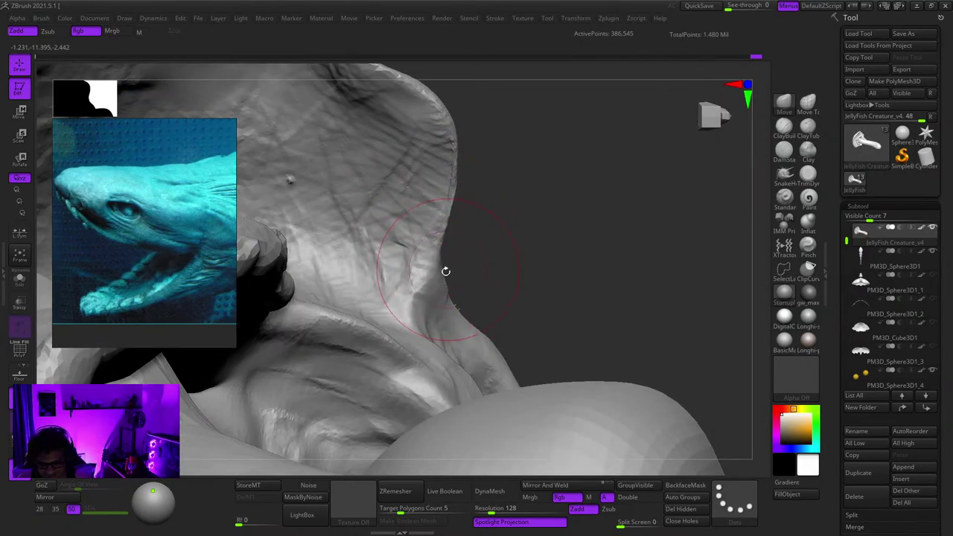
right_click_drag(451, 298, 485, 236)
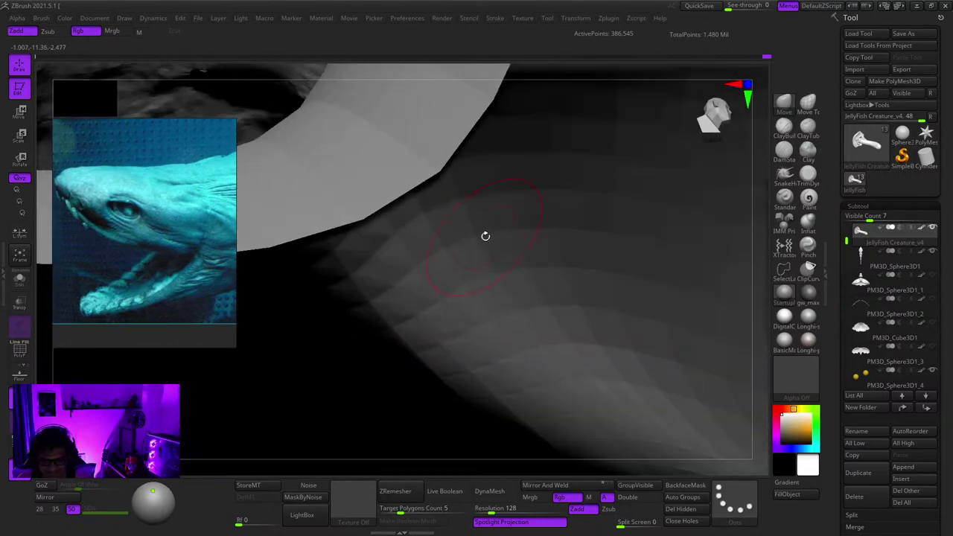
Step: Work the fold behind the mouth corner with the ClayBuildup brush and smooth the adjoining cheek
left_click(784, 137)
mouse_move(499, 149)
right_mouse_down("ctrl")
mouse_move(465, 208)
mouse_move(470, 255)
mouse_move(501, 315)
mouse_move(514, 260)
right_mouse_up("ctrl")
right_click(515, 257)
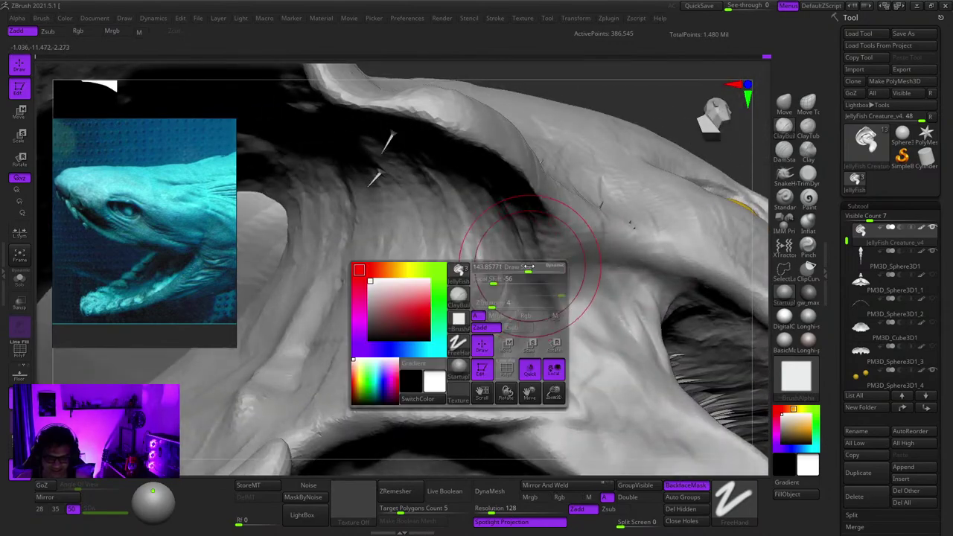
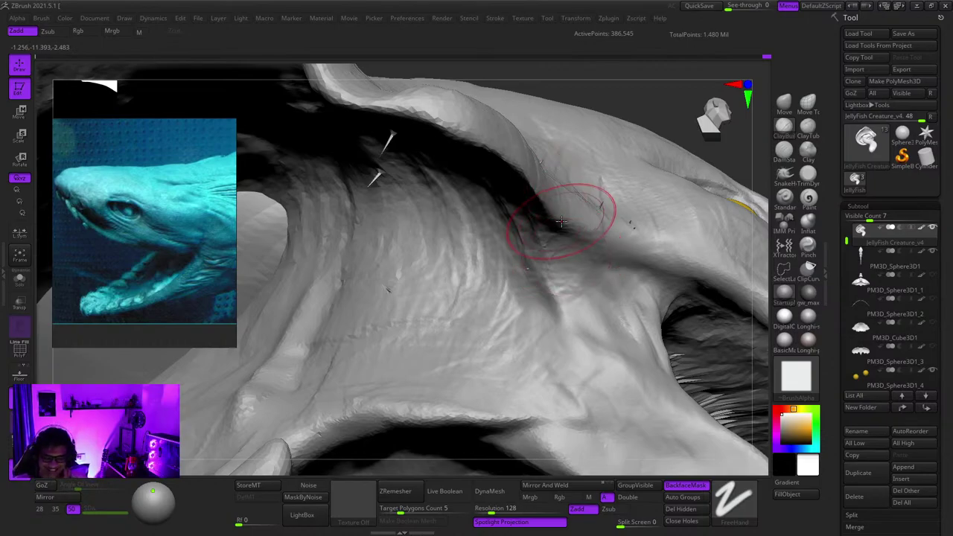
mouse_move(561, 221)
right_mouse_down()
mouse_move(521, 231)
mouse_move(512, 274)
mouse_move(546, 231)
mouse_move(588, 251)
mouse_move(495, 247)
mouse_move(517, 238)
mouse_move(498, 213)
mouse_move(534, 268)
mouse_move(540, 259)
mouse_move(536, 276)
mouse_move(576, 262)
mouse_move(570, 278)
right_mouse_up()
right_click(512, 274)
right_click(517, 239)
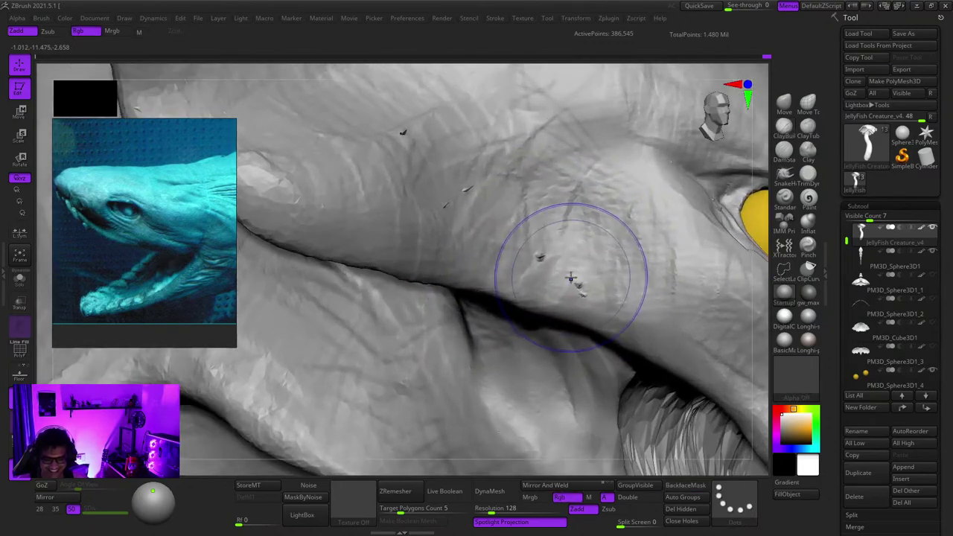
Step: Flatten the rough cheek surface above the mouth corner with the TrimDynamic brush
mouse_move(527, 257)
right_mouse_down()
mouse_move(549, 240)
mouse_move(548, 268)
mouse_move(527, 201)
mouse_move(548, 228)
mouse_move(509, 213)
mouse_move(536, 248)
mouse_move(538, 204)
mouse_move(548, 260)
mouse_move(618, 387)
mouse_move(546, 260)
mouse_move(576, 237)
right_mouse_up()
key("f")
key("f")
left_click(807, 176)
right_click_drag(577, 237, 576, 263, "ctrl")
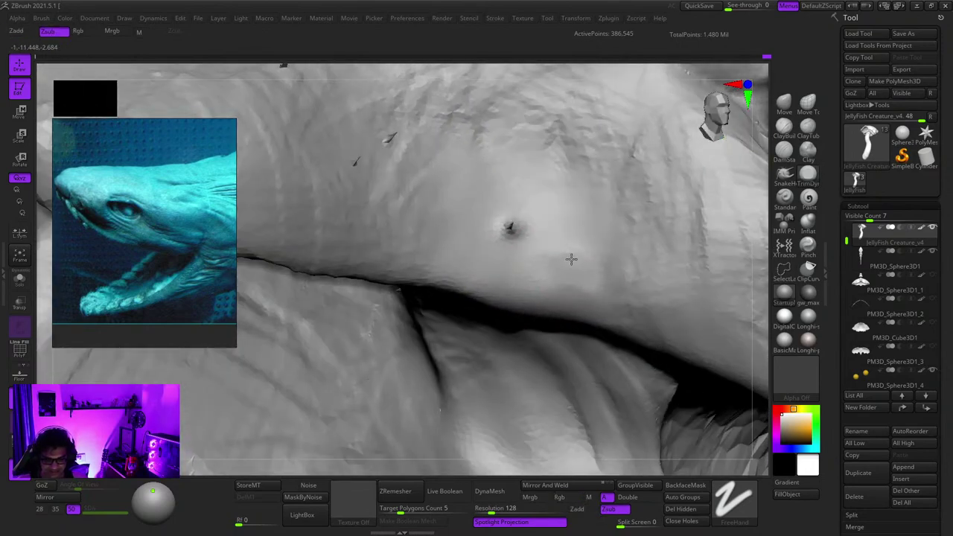
mouse_move(521, 202)
right_mouse_down("alt")
mouse_move(555, 246)
mouse_move(533, 295)
right_mouse_up("alt")
right_click_drag(532, 295, 542, 265)
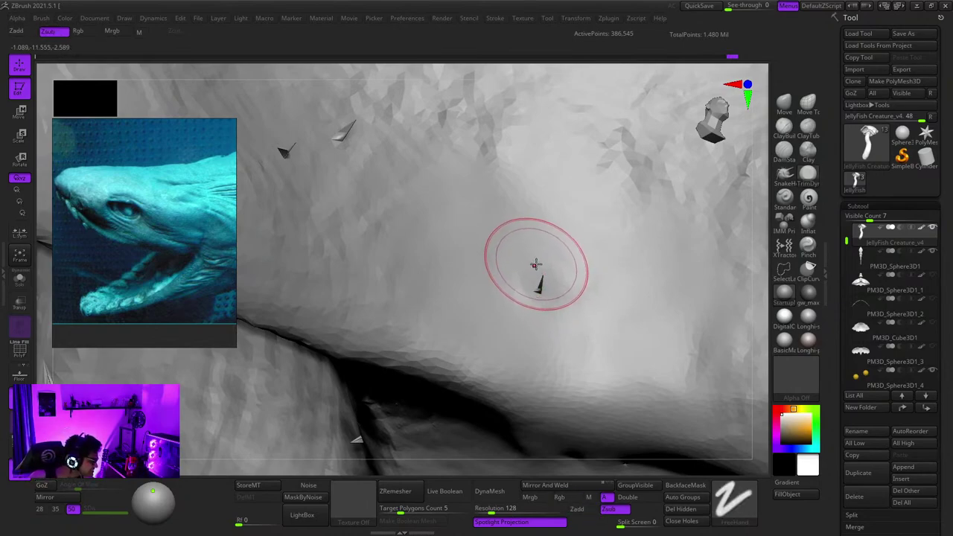
Step: Adjust the brush settings, clean up the remaining mesh spikes on the cheek and quick-save the project
mouse_move(522, 232)
right_mouse_down()
mouse_move(550, 280)
mouse_move(544, 312)
right_mouse_up()
key("space")
left_click_drag(544, 312, 551, 310)
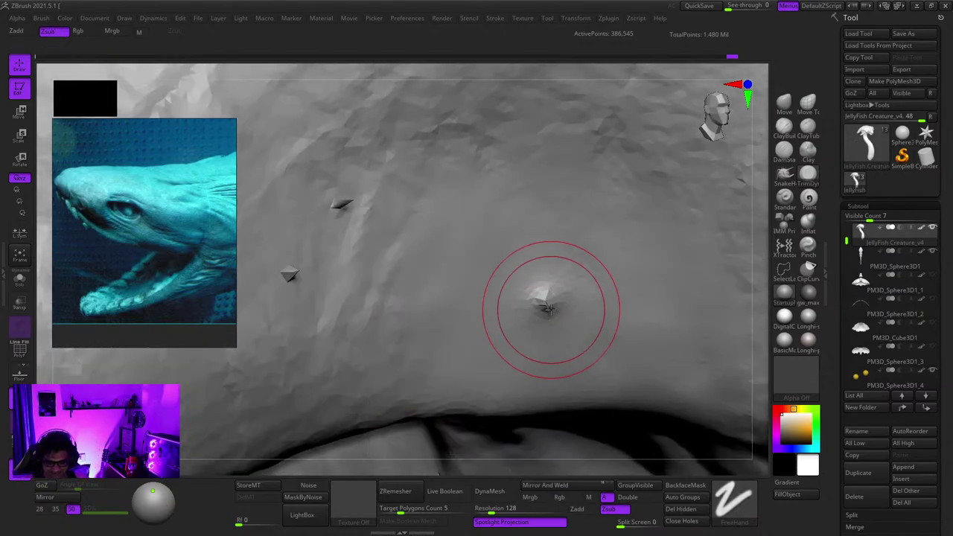
mouse_move(548, 292)
right_mouse_down()
mouse_move(529, 251)
mouse_move(566, 289)
mouse_move(480, 268)
right_mouse_up()
mouse_move(539, 235)
right_mouse_down()
mouse_move(525, 327)
mouse_move(458, 244)
mouse_move(508, 340)
mouse_move(496, 295)
mouse_move(461, 274)
mouse_move(486, 328)
mouse_move(558, 268)
mouse_move(568, 300)
mouse_move(509, 268)
right_mouse_up()
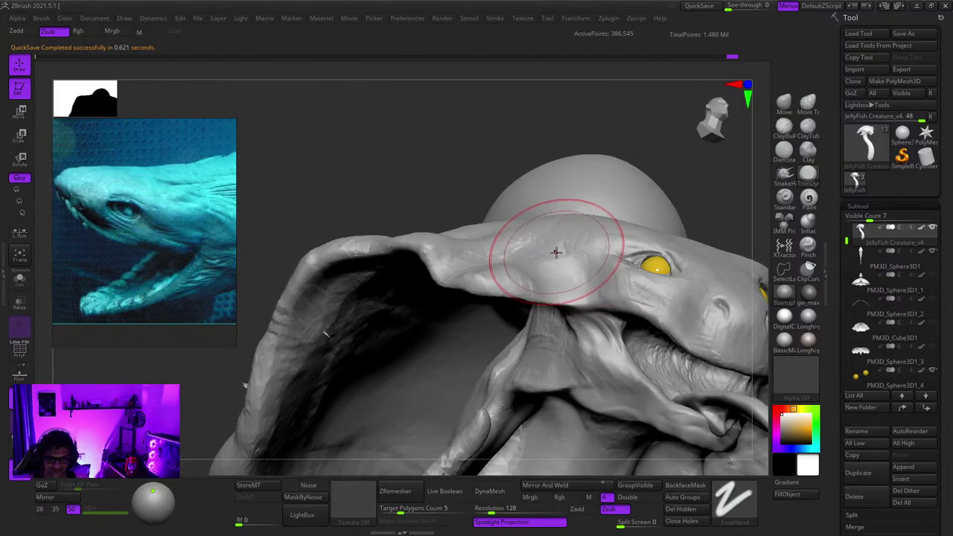
Step: Flatten the planes of the cheek and upper lip from below the eye toward the snout with the TrimDynamic brush
mouse_move(556, 252)
right_mouse_down()
mouse_move(567, 276)
mouse_move(451, 194)
mouse_move(441, 283)
right_mouse_up()
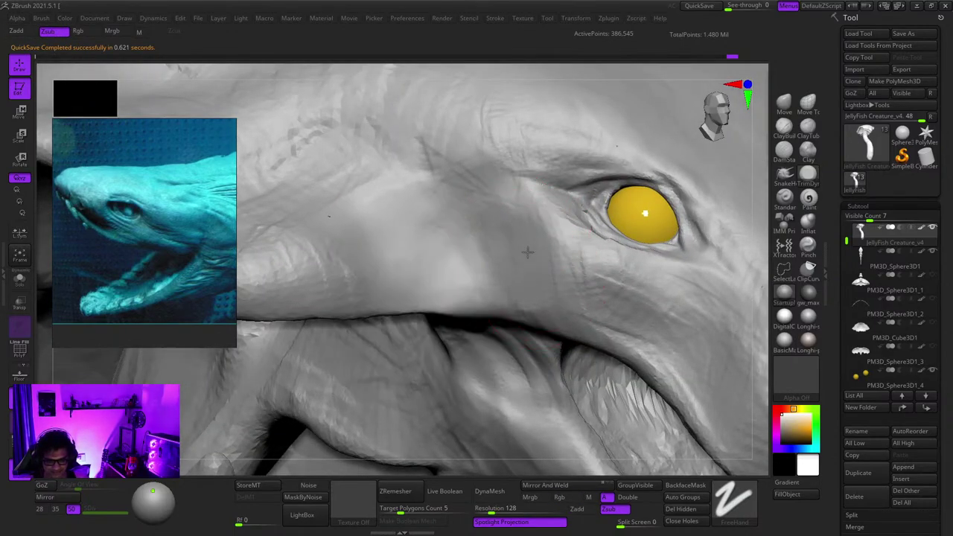
right_click_drag(533, 290, 477, 257, "alt")
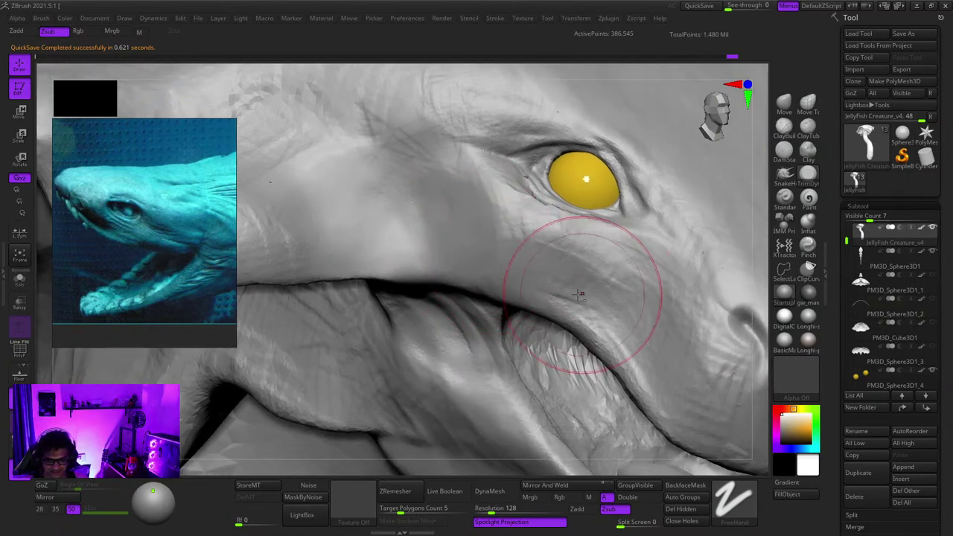
right_click_drag(579, 295, 528, 260)
mouse_move(582, 306)
right_mouse_down()
mouse_move(525, 276)
mouse_move(527, 232)
right_mouse_up()
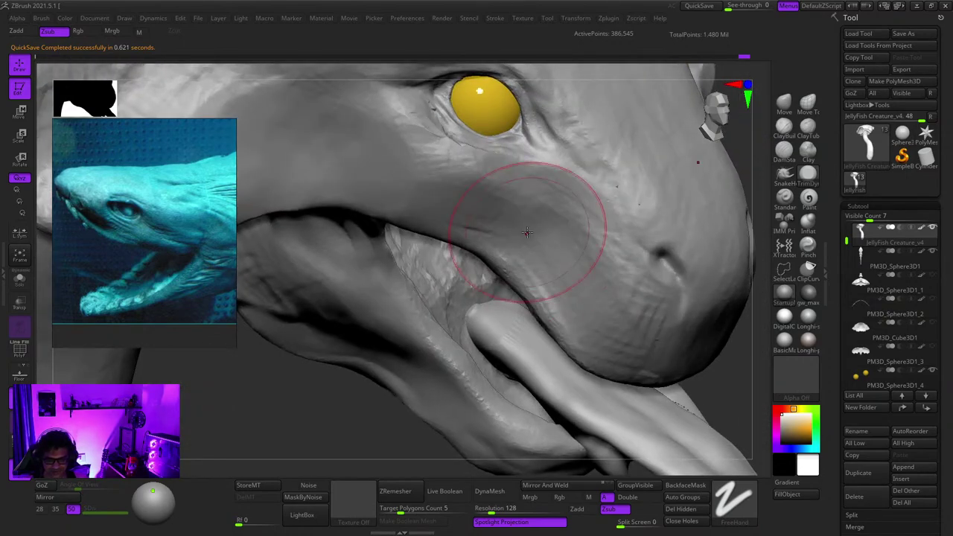
mouse_move(581, 316)
right_mouse_down()
mouse_move(527, 335)
mouse_move(557, 258)
right_mouse_up()
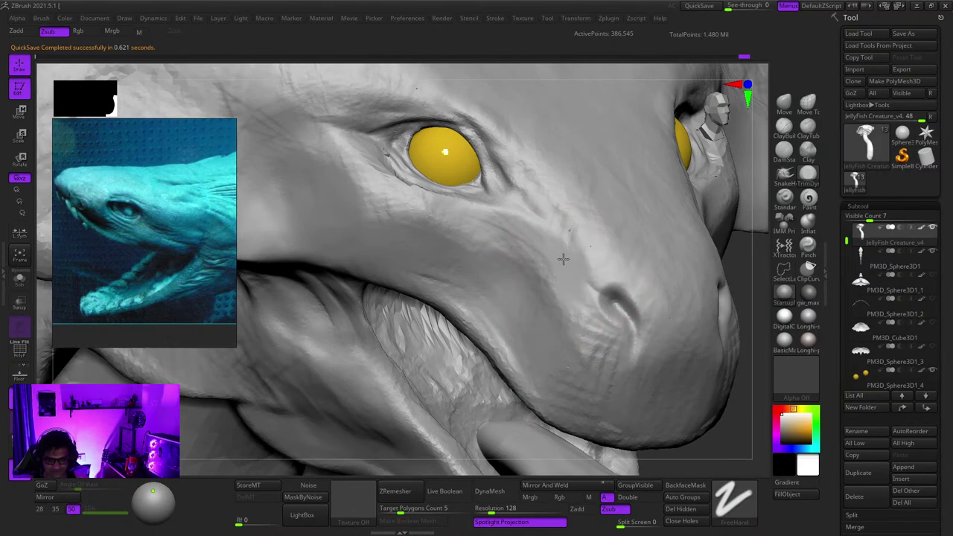
mouse_move(544, 334)
right_mouse_down()
mouse_move(528, 304)
mouse_move(541, 313)
right_mouse_up()
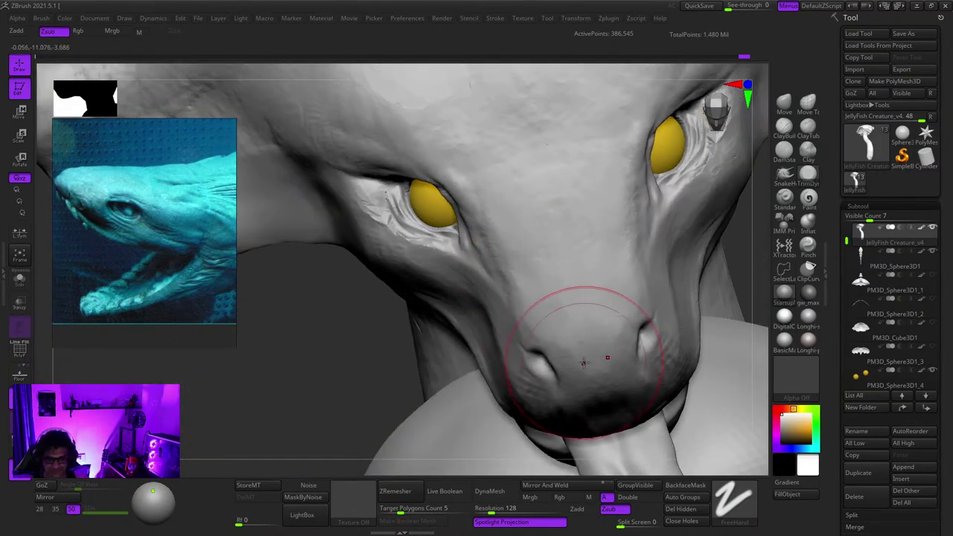
mouse_move(584, 363)
right_mouse_down()
mouse_move(523, 194)
mouse_move(568, 253)
right_mouse_up()
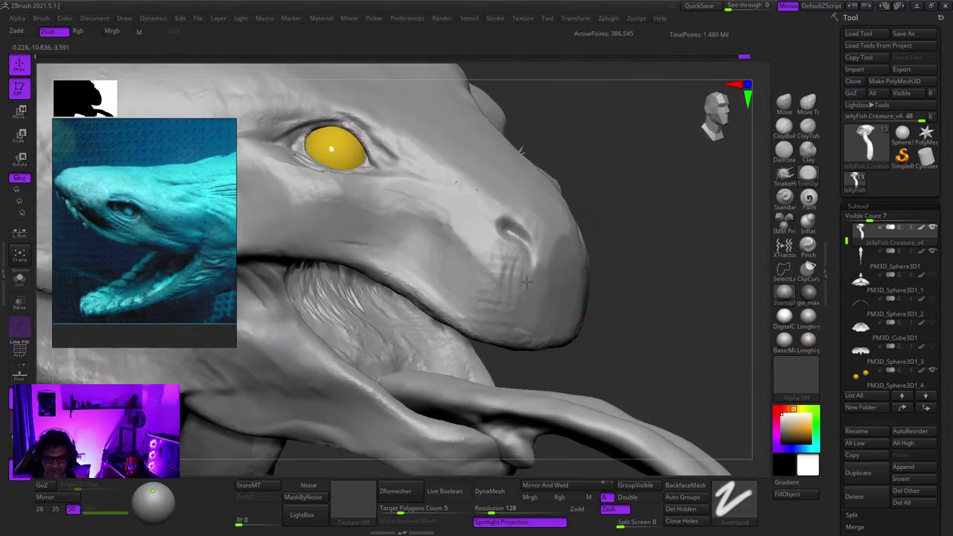
mouse_move(491, 291)
right_mouse_down()
mouse_move(501, 264)
mouse_move(531, 253)
mouse_move(543, 335)
mouse_move(492, 230)
mouse_move(597, 245)
right_mouse_up()
Step: Adjust the shape of the snout around the nostrils with the Move brush
left_click(783, 103)
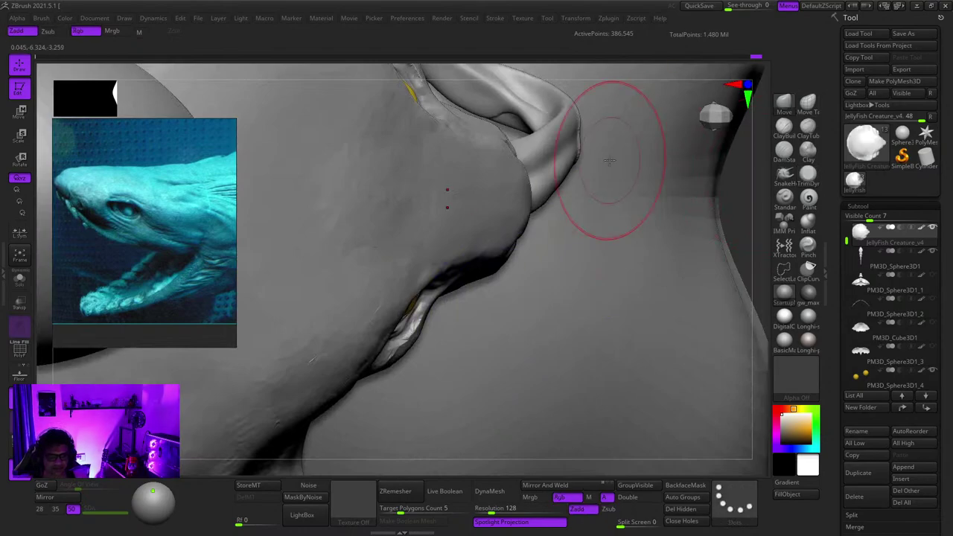
mouse_move(501, 216)
right_mouse_down("alt")
mouse_move(511, 277)
mouse_move(516, 240)
mouse_move(466, 318)
right_mouse_up("alt")
right_click(467, 318)
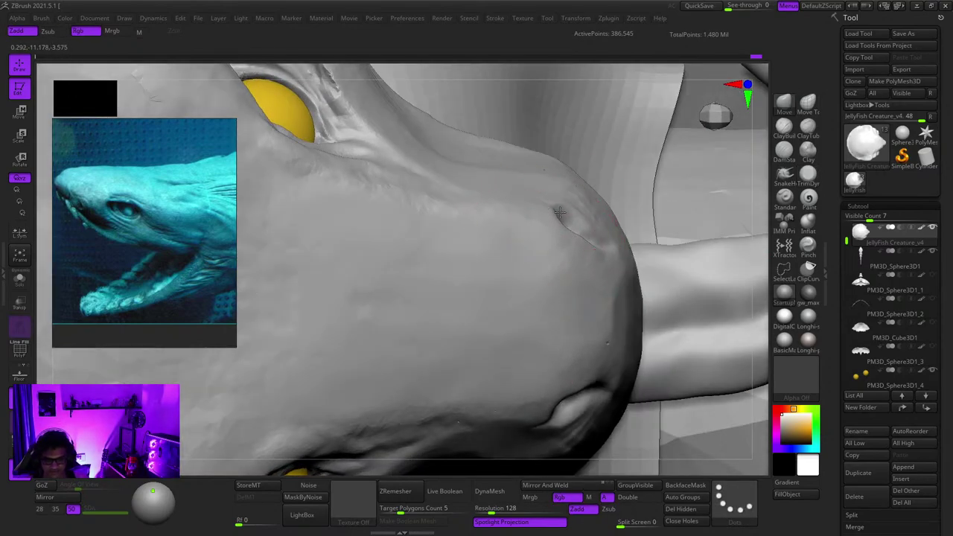
mouse_move(612, 253)
right_mouse_down()
mouse_move(568, 245)
mouse_move(540, 315)
mouse_move(521, 304)
right_mouse_up()
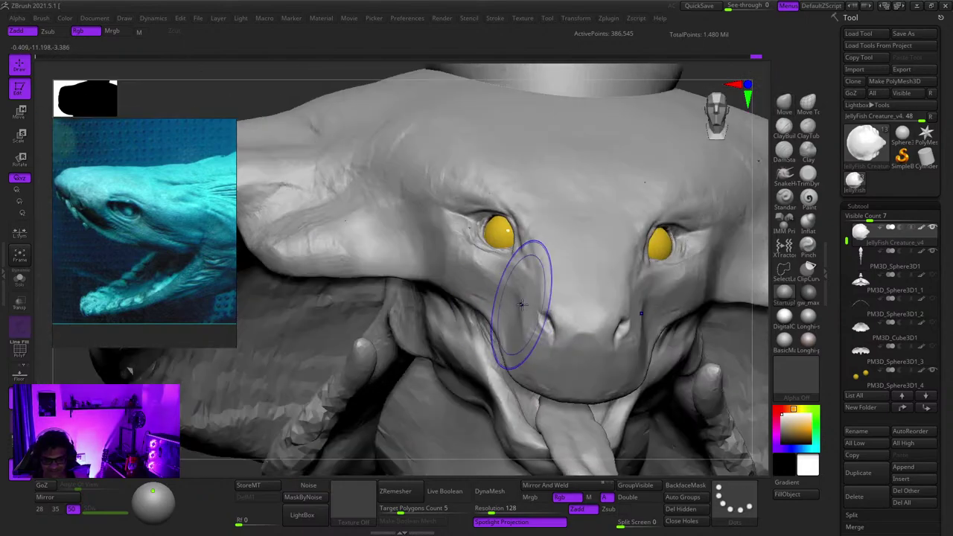
Step: Flatten the lumpy surface of the temple behind the eye with the TrimDynamic brush
left_click(804, 173)
right_click_drag(444, 214, 531, 224)
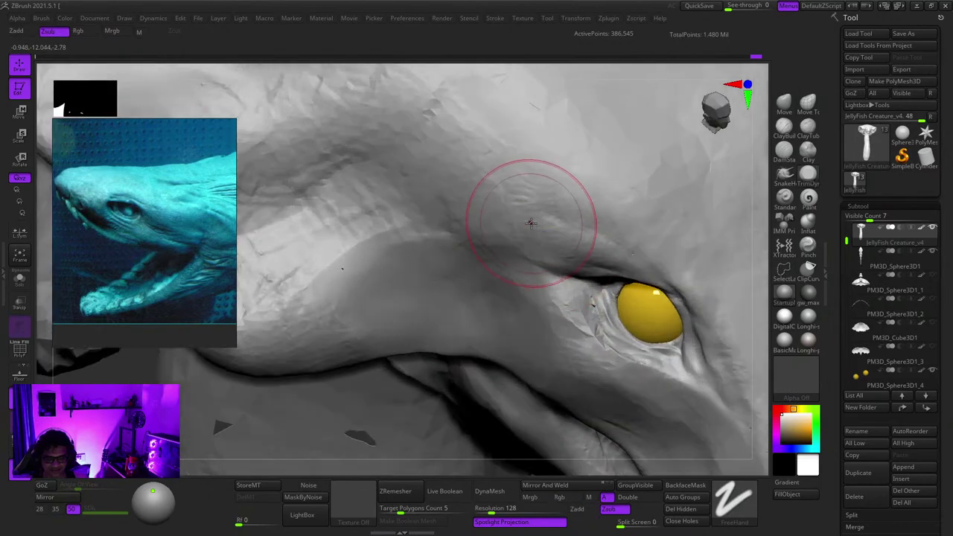
mouse_move(464, 238)
right_mouse_down()
mouse_move(508, 266)
mouse_move(449, 298)
right_mouse_up()
left_click_drag(407, 308, 474, 297)
mouse_move(474, 297)
right_mouse_down()
mouse_move(484, 308)
mouse_move(474, 323)
mouse_move(434, 299)
mouse_move(476, 241)
mouse_move(474, 258)
right_mouse_up()
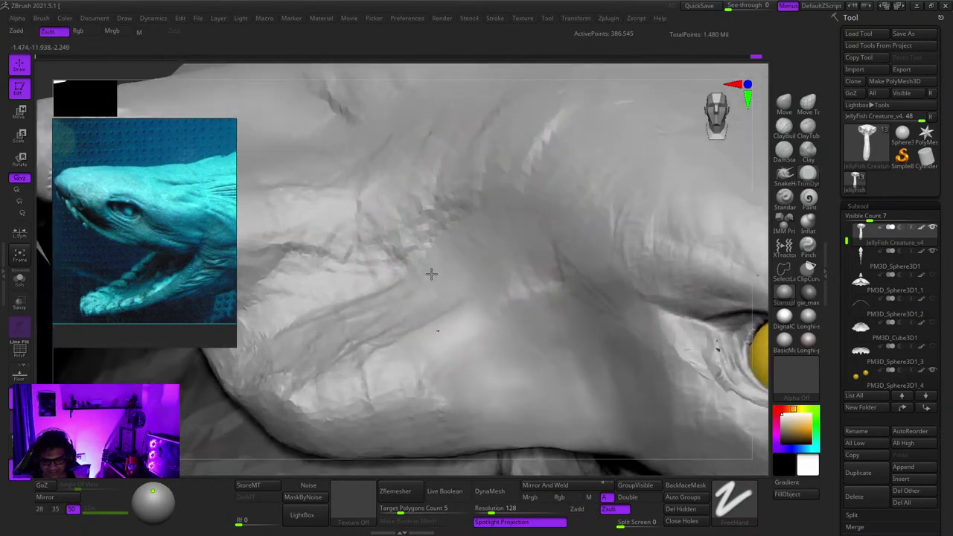
left_click_drag(430, 274, 382, 302)
mouse_move(491, 236)
right_mouse_down()
mouse_move(480, 287)
mouse_move(454, 281)
right_mouse_up()
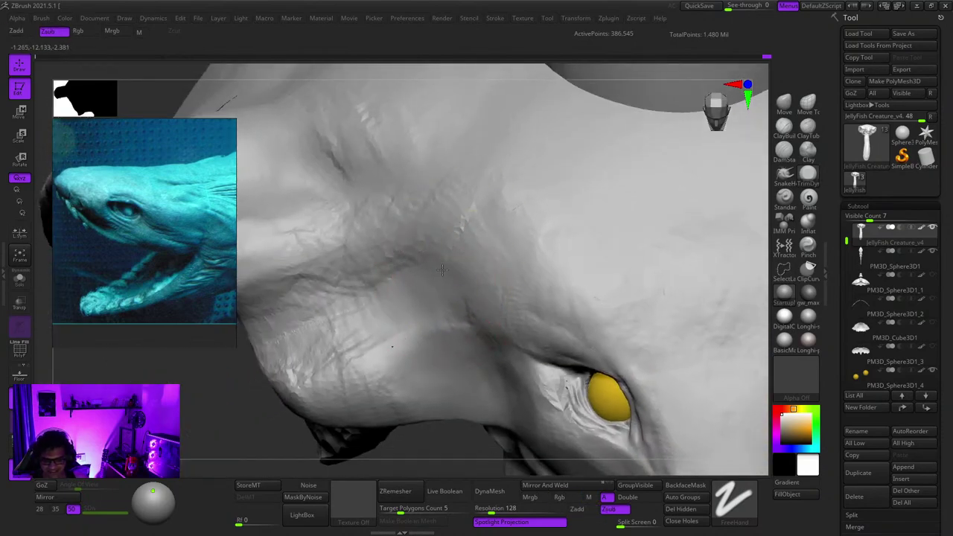
right_click(442, 270)
left_click_drag(489, 249, 472, 244)
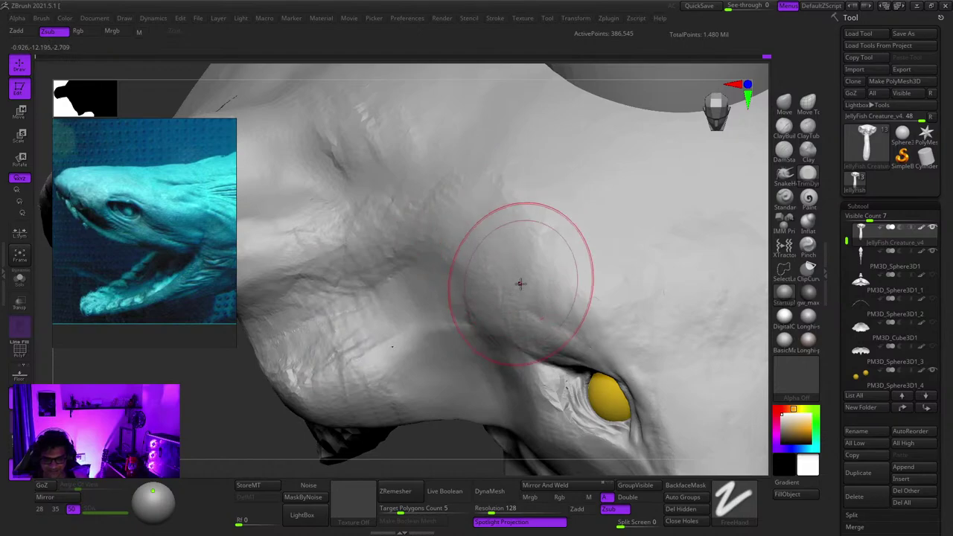
Step: Smooth out the planes of the brow and forehead above the eye with the TrimDynamic brush
right_click_drag(469, 215, 533, 249)
right_click_drag(555, 297, 519, 245)
right_click_drag(576, 299, 550, 300)
mouse_move(561, 265)
right_mouse_down("alt")
mouse_move(509, 315)
mouse_move(566, 316)
right_mouse_up("alt")
right_click_drag(538, 222, 570, 249)
right_click_drag(569, 249, 558, 249, "ctrl")
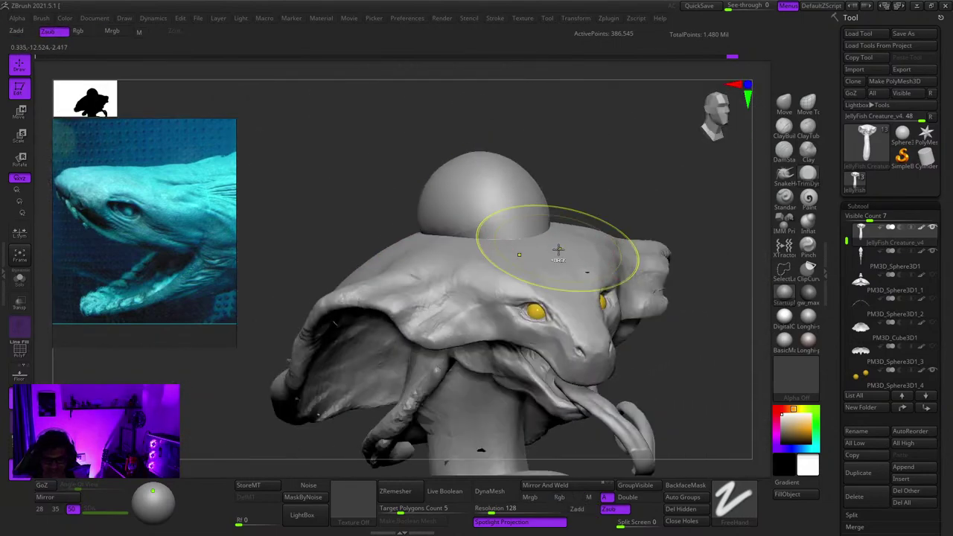
Step: Adjust the TrimDynamic brush settings and flatten the side of the snout and upper lip below the nostril
right_click_drag(622, 179, 667, 177)
mouse_move(537, 228)
right_mouse_down("ctrl")
mouse_move(543, 268)
mouse_move(580, 340)
mouse_move(559, 311)
mouse_move(554, 256)
mouse_move(576, 262)
right_mouse_up("ctrl")
key("space")
mouse_move(575, 264)
left_mouse_down()
mouse_move(585, 268)
mouse_move(560, 272)
left_mouse_up()
key("space")
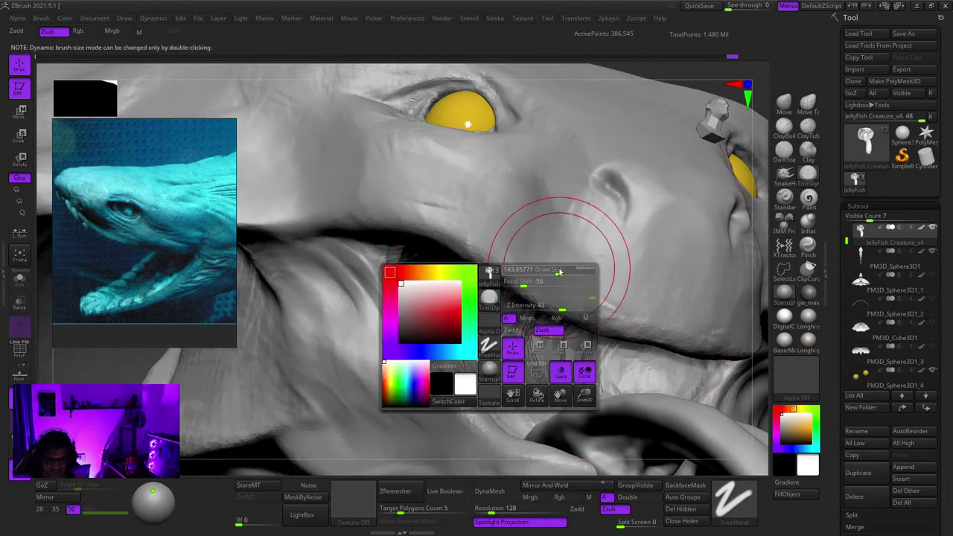
right_click_drag(587, 261, 541, 285)
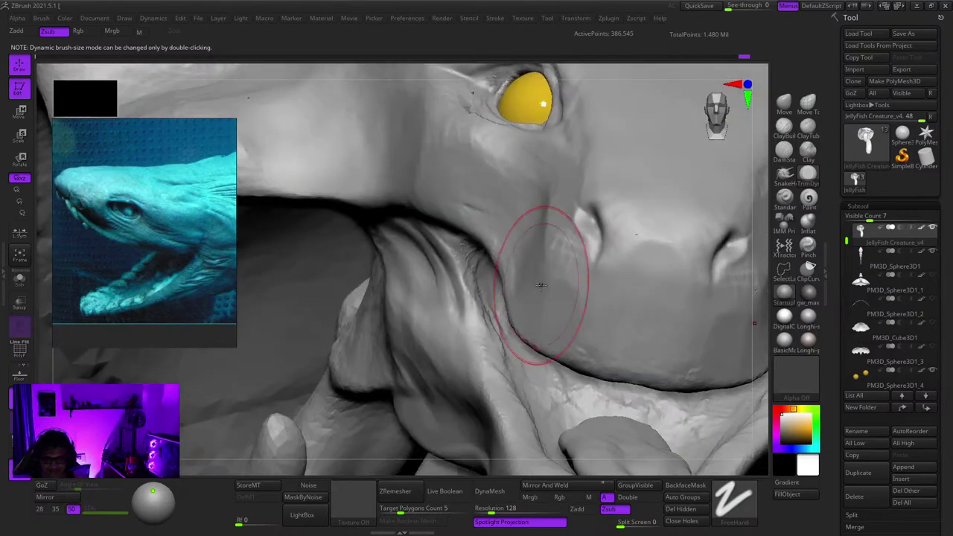
mouse_move(572, 329)
right_mouse_down("alt")
mouse_move(516, 268)
mouse_move(578, 290)
mouse_move(615, 266)
mouse_move(500, 295)
mouse_move(571, 261)
mouse_move(521, 308)
mouse_move(476, 298)
mouse_move(468, 332)
mouse_move(400, 319)
mouse_move(570, 285)
mouse_move(580, 364)
right_mouse_up("alt")
right_click_drag(580, 365, 494, 318, "alt")
mouse_move(494, 318)
right_mouse_down("ctrl")
mouse_move(506, 365)
mouse_move(501, 316)
right_mouse_up("ctrl")
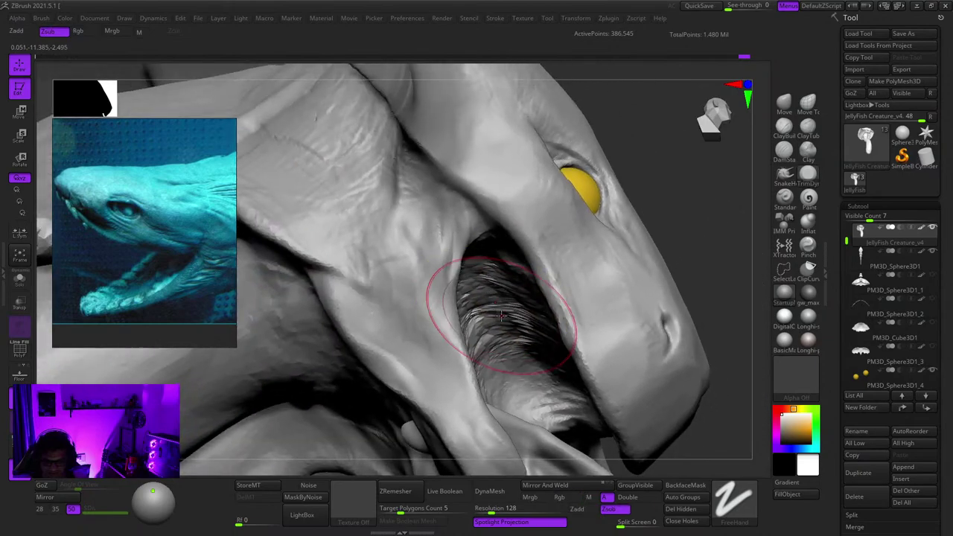
Step: Isolate the creature mesh in Solo mode and hide the lower jaw and rear parts with lasso selections
right_click_drag(494, 283, 525, 279, "ctrl")
key("shift+f")
key("shift+f")
left_click(19, 278)
right_click_drag(449, 245, 601, 276, "alt")
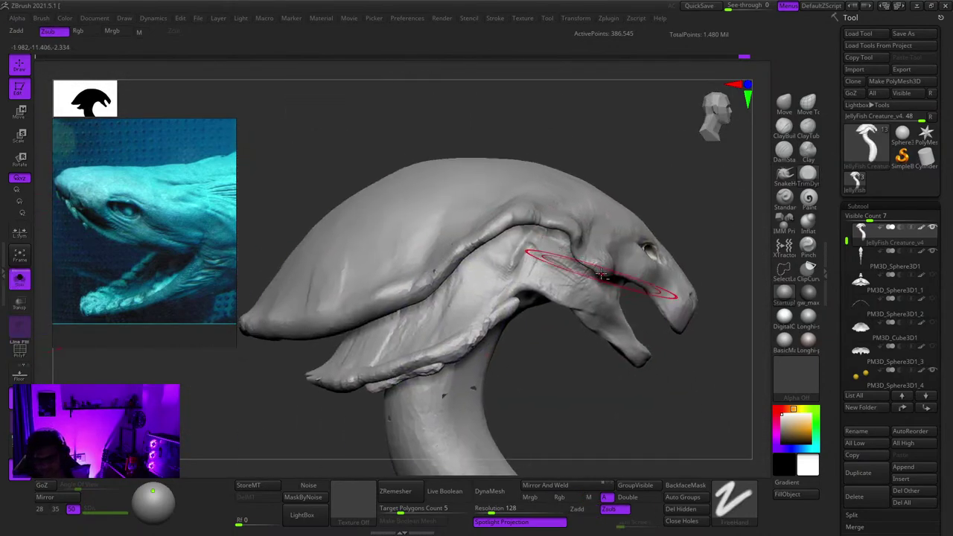
right_click_drag(676, 240, 617, 250, "alt")
left_click_drag(667, 180, 652, 379, "ctrl+alt+shift")
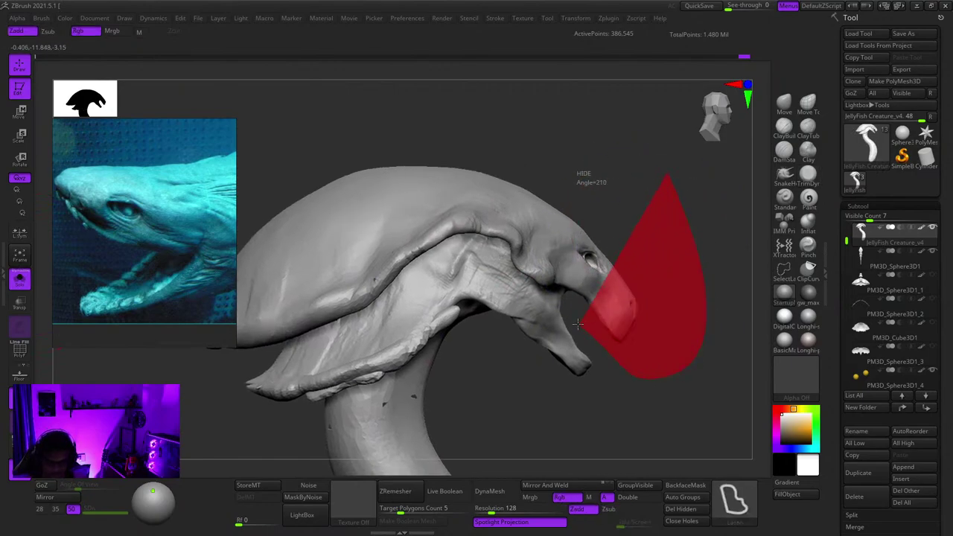
left_click_drag(494, 291, 505, 72, "ctrl+shift")
Step: Smooth the rough inner surface of the upper jaw and the palate behind the lip with the TrimDynamic brush
mouse_move(537, 238)
right_mouse_down()
mouse_move(556, 261)
mouse_move(562, 298)
right_mouse_up()
mouse_move(563, 298)
right_mouse_down()
mouse_move(570, 315)
mouse_move(558, 265)
right_mouse_up()
left_click_drag(558, 266, 563, 247)
right_click_drag(548, 288, 596, 298, "ctrl")
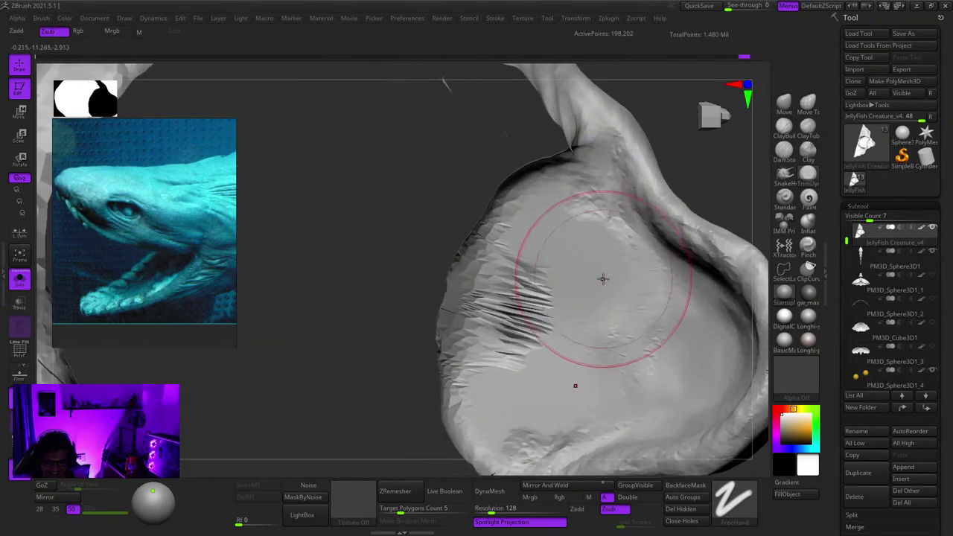
left_click_drag(602, 278, 608, 263)
mouse_move(608, 264)
right_mouse_down()
mouse_move(574, 320)
mouse_move(531, 274)
mouse_move(548, 332)
right_mouse_up()
right_click(549, 290)
left_click_drag(548, 332, 536, 323)
mouse_move(536, 323)
right_mouse_down()
mouse_move(495, 288)
mouse_move(561, 300)
mouse_move(555, 320)
mouse_move(547, 296)
right_mouse_up()
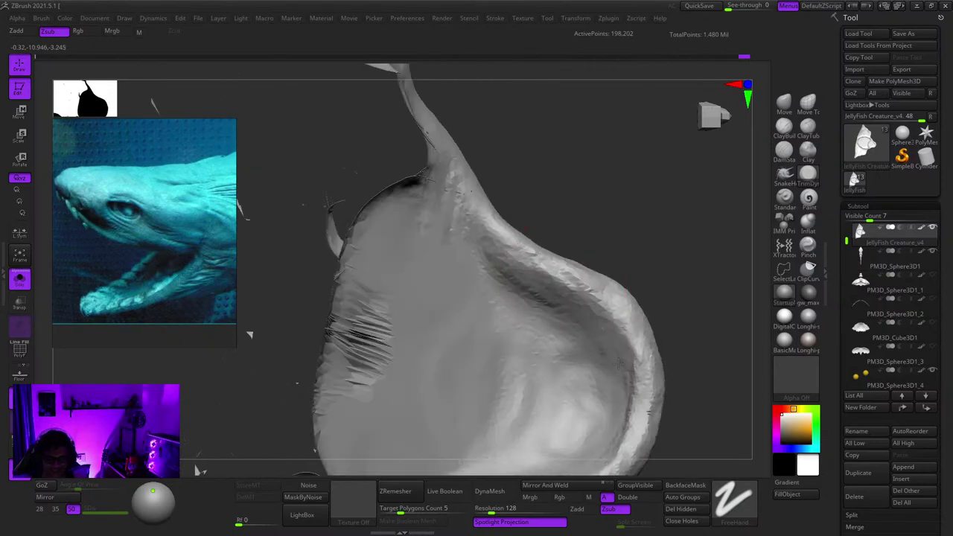
right_click_drag(619, 362, 617, 299)
mouse_move(597, 219)
right_mouse_down()
mouse_move(601, 272)
mouse_move(559, 276)
mouse_move(526, 267)
right_mouse_up()
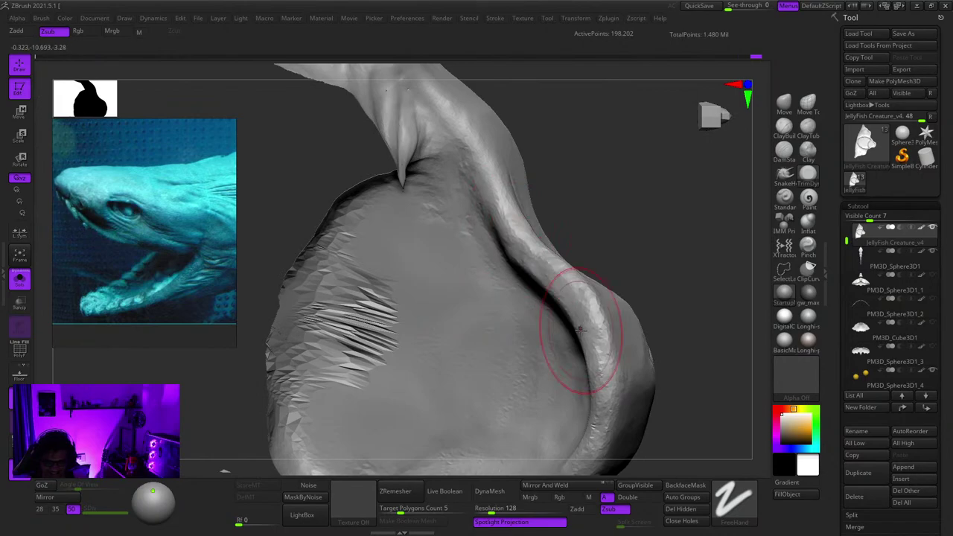
Step: Clean up the edge of the upper lip along the side of the snout
right_click_drag(580, 330, 530, 326)
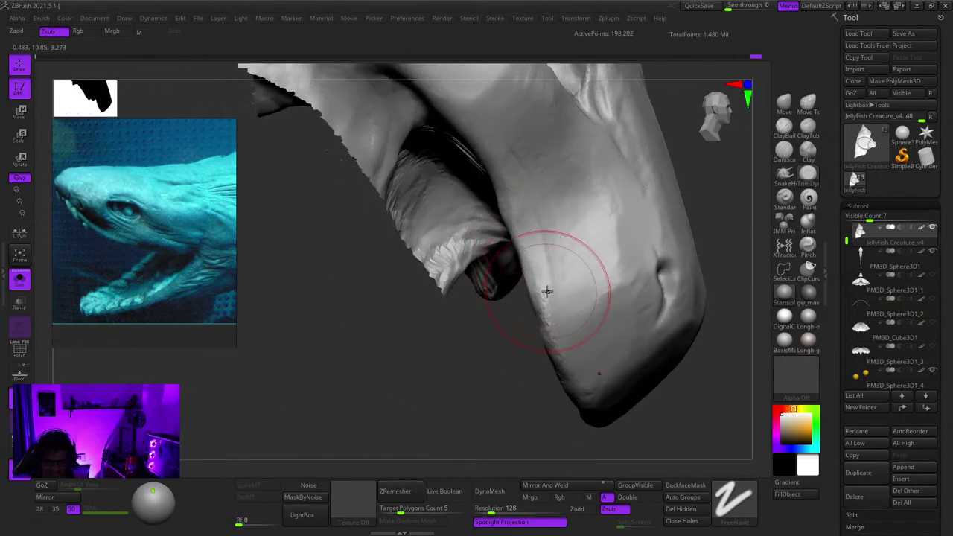
mouse_move(546, 291)
right_mouse_down()
mouse_move(525, 404)
mouse_move(544, 312)
right_mouse_up()
right_click_drag(555, 362, 558, 311)
right_click_drag(592, 349, 333, 328, "ctrl")
Step: Leave Solo mode and reveal all hidden parts of the creature mesh
left_click(20, 282)
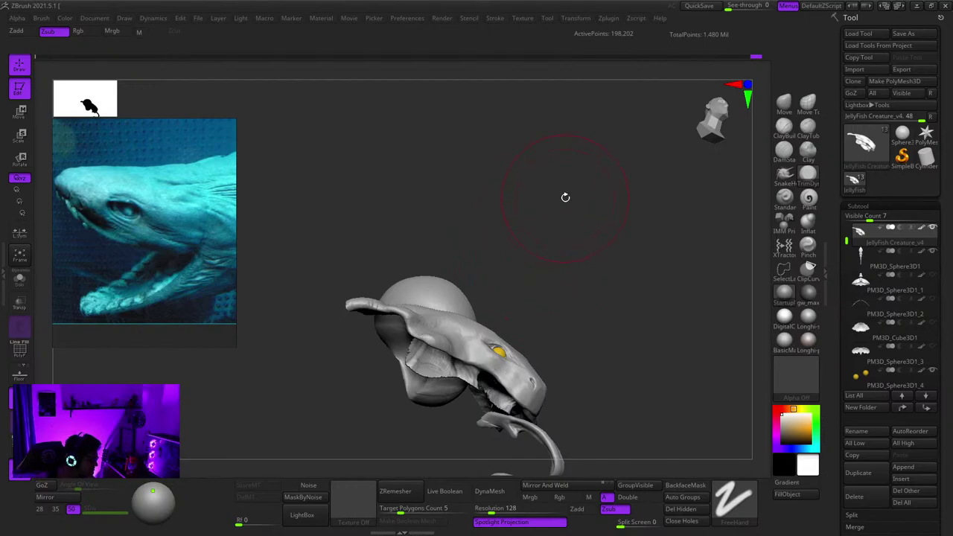
right_click_drag(578, 171, 515, 149)
key("f")
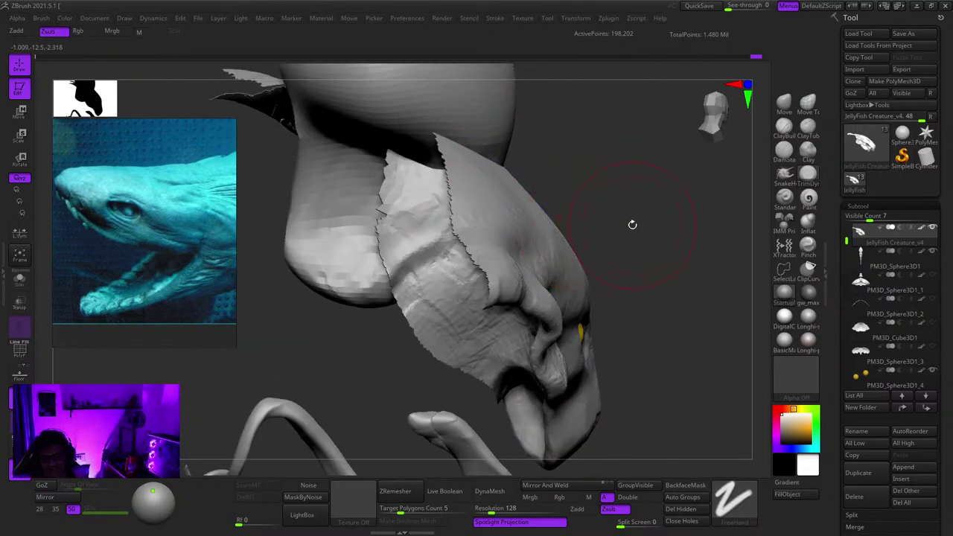
right_click_drag(633, 224, 553, 325)
mouse_move(532, 274)
right_mouse_down("alt")
mouse_move(559, 321)
mouse_move(514, 278)
mouse_move(501, 217)
mouse_move(495, 230)
mouse_move(492, 212)
mouse_move(614, 376)
mouse_move(536, 213)
mouse_move(563, 278)
mouse_move(558, 236)
mouse_move(524, 331)
mouse_move(528, 293)
mouse_move(599, 229)
mouse_move(496, 214)
mouse_move(525, 294)
right_mouse_up("alt")
left_click(484, 195, "ctrl+shift")
mouse_move(525, 294)
right_mouse_down()
mouse_move(551, 269)
mouse_move(558, 317)
mouse_move(583, 361)
mouse_move(563, 253)
mouse_move(562, 266)
mouse_move(600, 198)
mouse_move(521, 214)
right_mouse_up()
Step: Step back through the undo history to compare earlier sculpt stages, and return to the latest state
left_click_drag(753, 58, 622, 62)
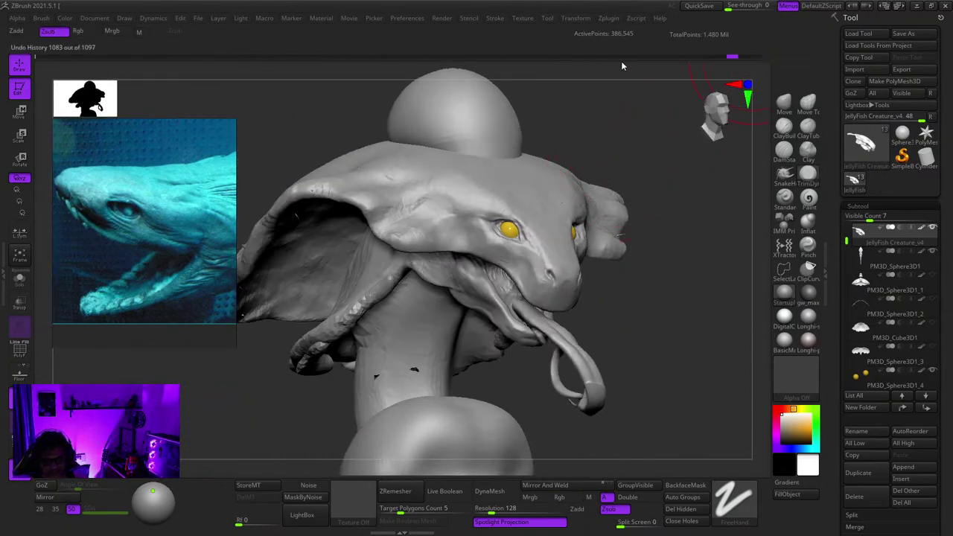
key("ctrl+z")
key("ctrl+z")
key("ctrl+z")
key("ctrl+z")
key("ctrl+z")
key("ctrl+z")
key("ctrl+z")
key("ctrl+z")
key("ctrl+z")
key("ctrl+z")
key("ctrl+z")
key("ctrl+z")
key("ctrl+z")
key("ctrl+z")
key("ctrl+z")
key("ctrl+z")
key("ctrl+z")
key("ctrl+z")
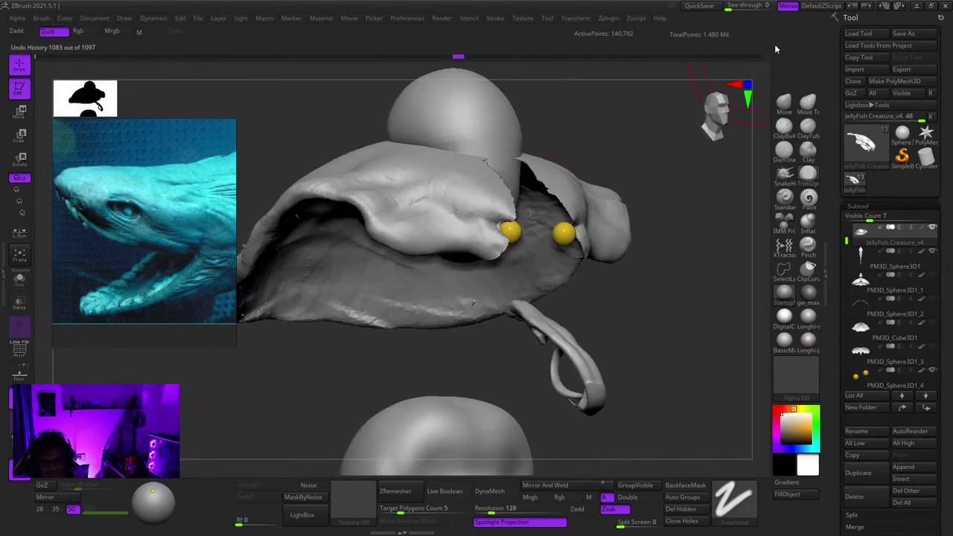
left_click(752, 58)
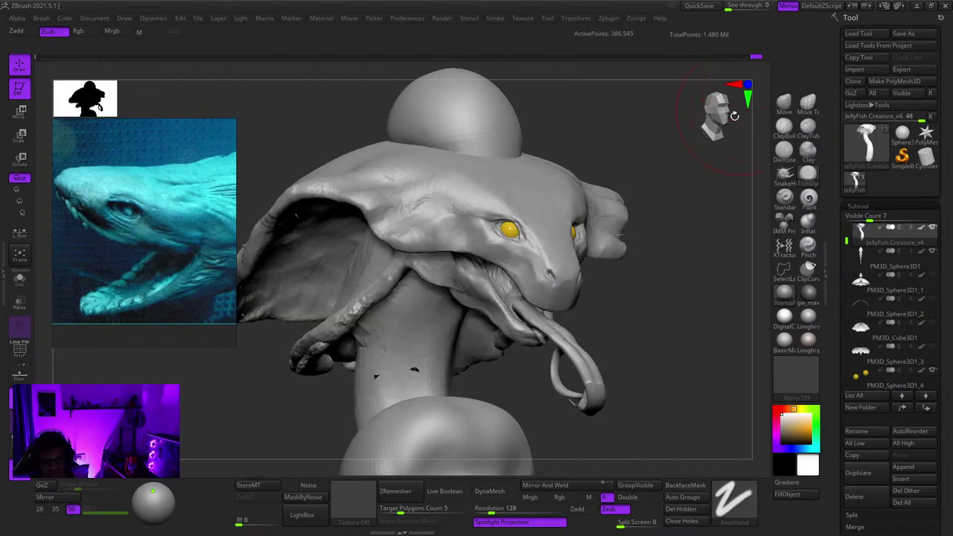
Step: Flatten the front of the snout and the upper lip below the nostrils with the TrimDynamic brush
mouse_move(579, 236)
right_mouse_down("ctrl")
mouse_move(579, 339)
mouse_move(462, 328)
mouse_move(579, 300)
mouse_move(565, 266)
mouse_move(538, 263)
mouse_move(516, 225)
mouse_move(509, 227)
mouse_move(547, 315)
right_mouse_up("ctrl")
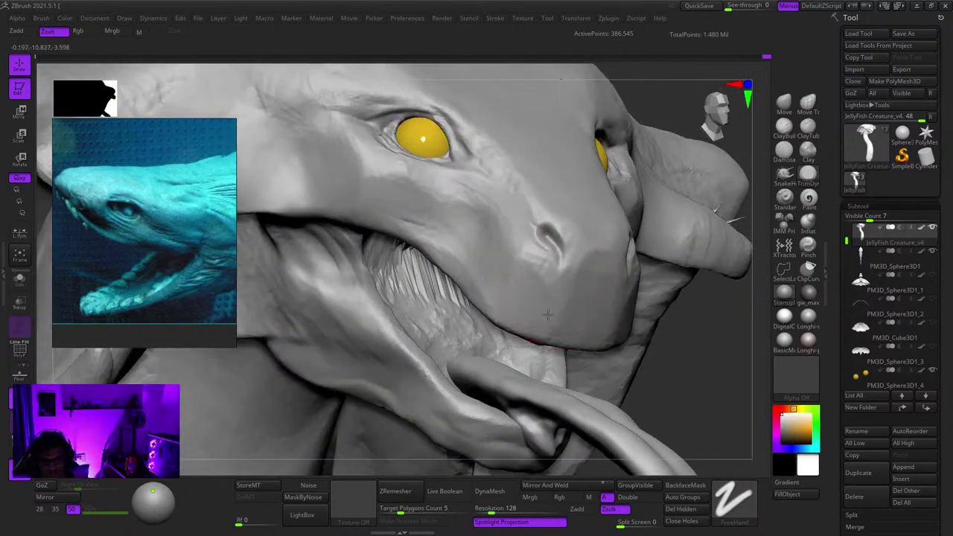
right_click_drag(600, 254, 592, 326, "ctrl")
right_click_drag(592, 325, 593, 300, "ctrl")
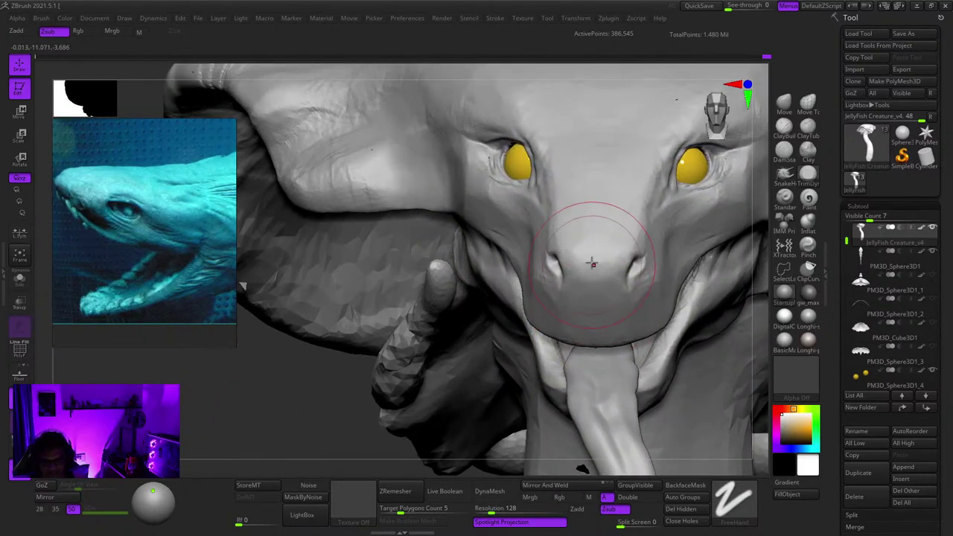
right_click_drag(603, 178, 632, 195, "ctrl")
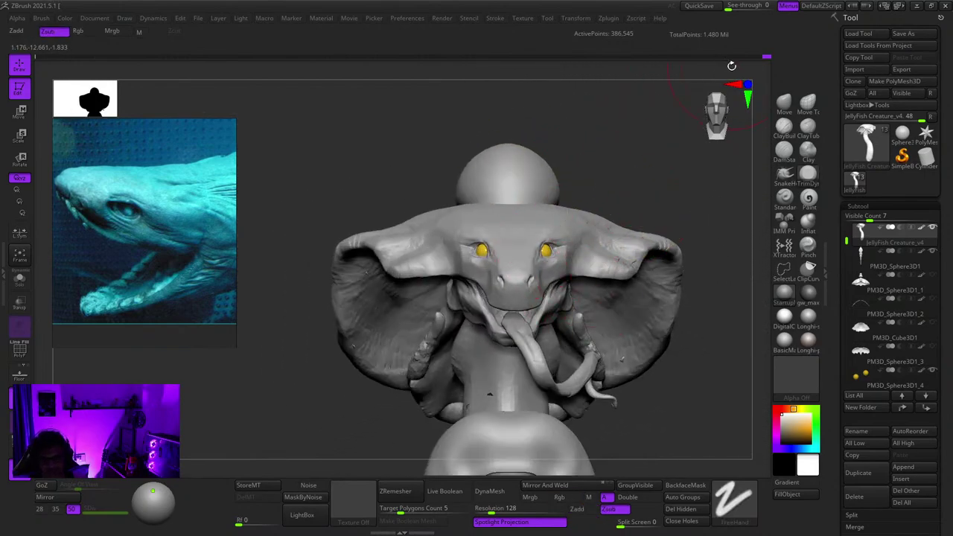
Step: Compare the head's front view with earlier undo history states and restore the most recent version
key("ctrl+z")
key("ctrl+z")
key("ctrl+z")
key("ctrl+z")
key("ctrl+z")
key("ctrl+z")
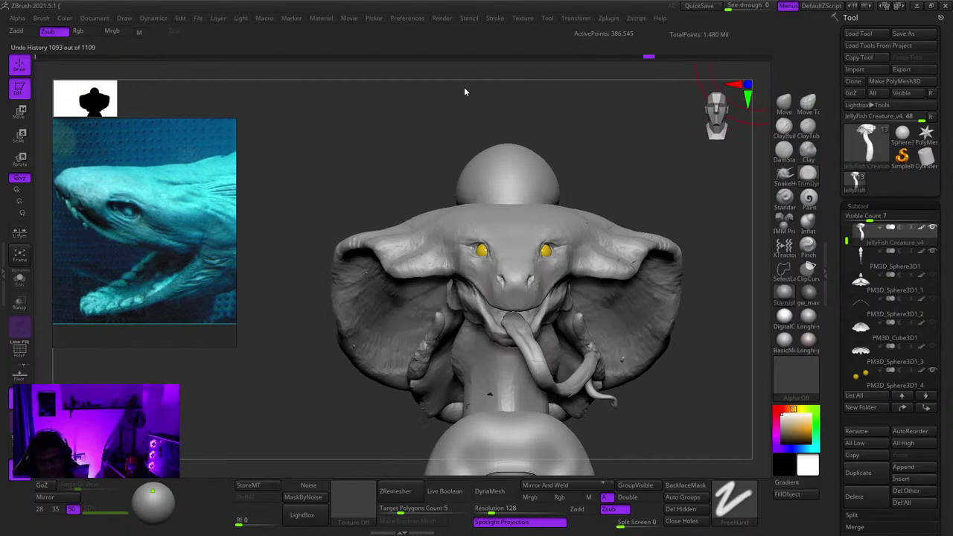
key("ctrl+z")
key("ctrl+z")
key("ctrl+z")
key("ctrl+z")
key("ctrl+z")
key("ctrl+z")
key("ctrl+z")
key("ctrl+z")
key("ctrl+z")
key("ctrl+z")
key("ctrl+z")
key("ctrl+z")
key("ctrl+z")
key("ctrl+z")
key("ctrl+z")
key("ctrl+z")
key("ctrl+z")
key("ctrl+z")
key("ctrl+z")
key("ctrl+z")
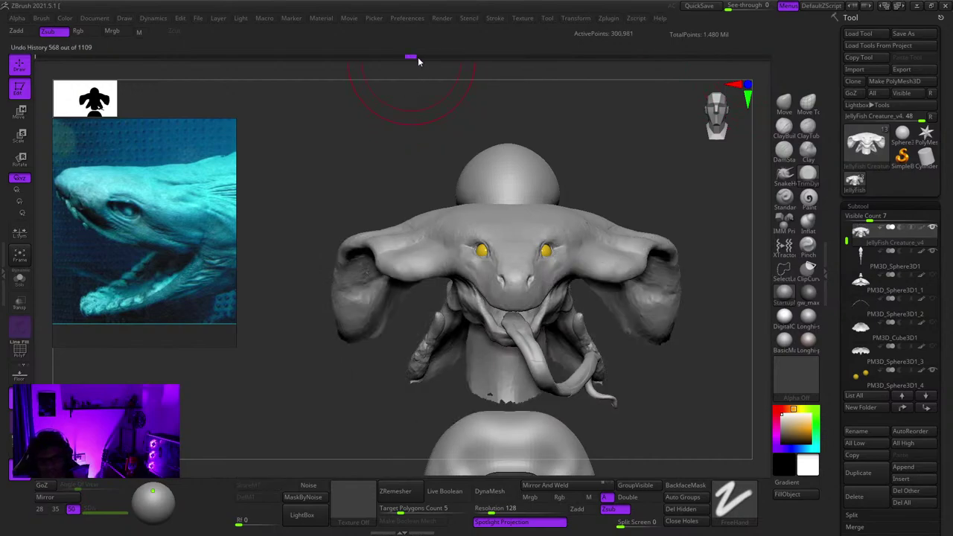
mouse_move(419, 62)
left_mouse_down()
mouse_move(731, 66)
mouse_move(821, 56)
left_mouse_up()
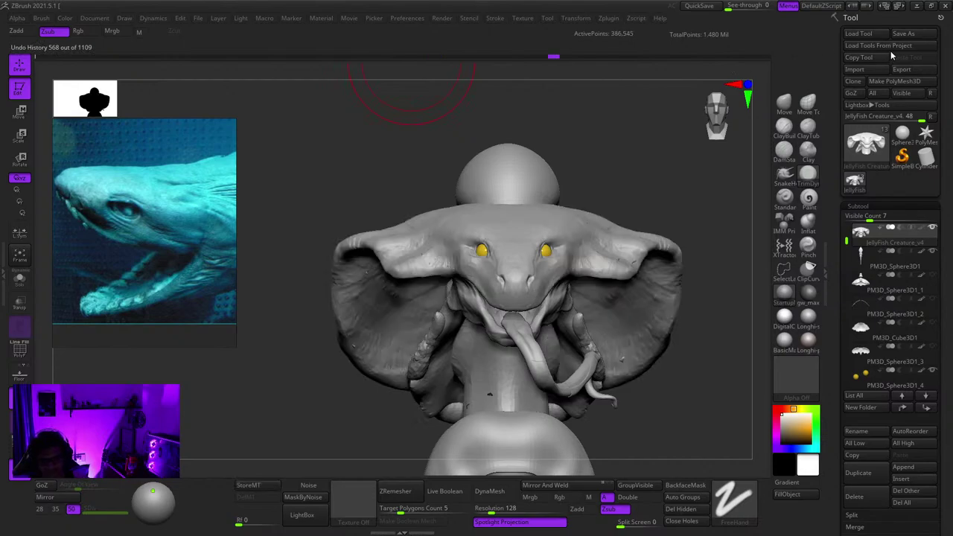
left_click_drag(891, 55, 887, 62)
Step: Flatten the temple and the hood surface beside the eye with the TrimDynamic brush
mouse_move(592, 269)
right_mouse_down()
mouse_move(495, 270)
mouse_move(544, 262)
right_mouse_up()
mouse_move(565, 223)
right_mouse_down("ctrl")
mouse_move(624, 263)
mouse_move(608, 205)
mouse_move(634, 261)
mouse_move(627, 277)
right_mouse_up("ctrl")
left_click_drag(632, 242, 652, 225)
mouse_move(660, 232)
right_mouse_down()
mouse_move(665, 250)
mouse_move(621, 250)
right_mouse_up()
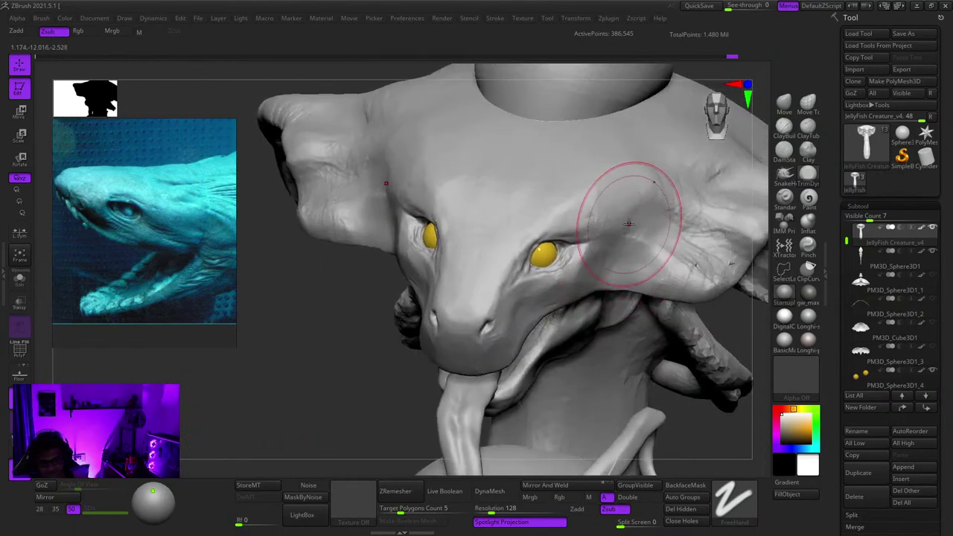
left_click_drag(631, 223, 679, 165)
right_click_drag(640, 204, 606, 175, "ctrl")
mouse_move(402, 290)
right_mouse_down()
mouse_move(477, 232)
mouse_move(484, 183)
mouse_move(504, 243)
right_mouse_up()
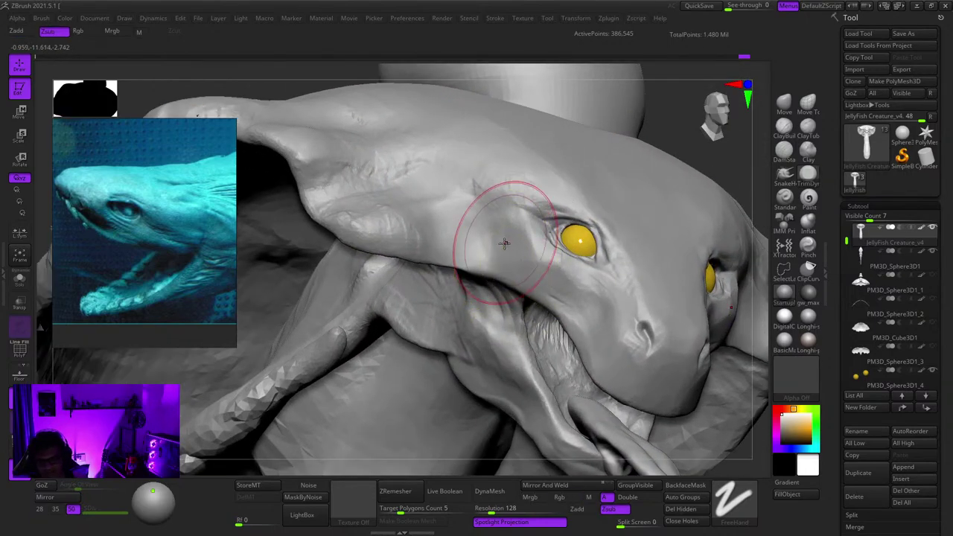
Step: Refine the planes of the cheek and brow directly behind the eye
right_click_drag(461, 205, 497, 232)
mouse_move(497, 233)
right_mouse_down("ctrl")
mouse_move(492, 248)
mouse_move(538, 293)
mouse_move(506, 208)
right_mouse_up("ctrl")
right_click_drag(506, 208, 513, 257)
mouse_move(513, 257)
right_mouse_down()
mouse_move(544, 299)
mouse_move(534, 346)
mouse_move(510, 274)
right_mouse_up()
right_click_drag(529, 240, 632, 327, "ctrl")
right_click_drag(632, 327, 562, 244)
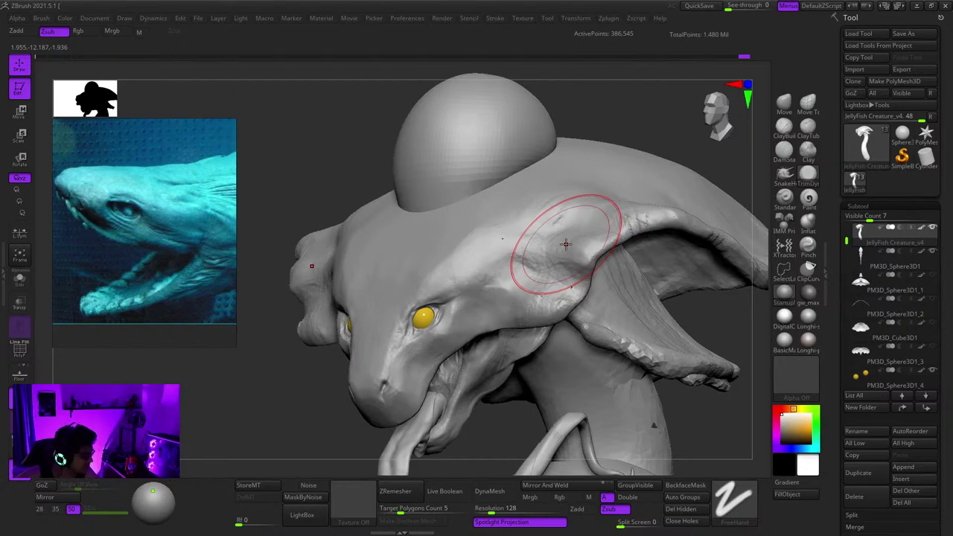
Step: Adjust the brush size and smooth the ridge running from the brow onto the top of the hood
right_click_drag(512, 270, 498, 230)
mouse_move(498, 230)
right_mouse_down("ctrl")
mouse_move(480, 203)
mouse_move(476, 236)
mouse_move(502, 206)
mouse_move(547, 262)
mouse_move(562, 254)
right_mouse_up("ctrl")
key("space")
mouse_move(562, 253)
left_mouse_down()
mouse_move(547, 244)
mouse_move(517, 249)
left_mouse_up()
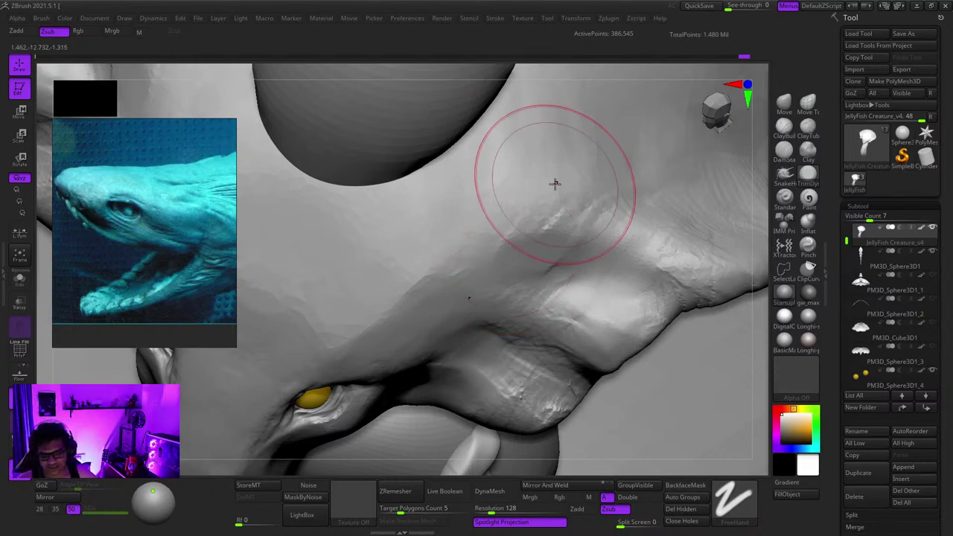
mouse_move(562, 214)
right_mouse_down()
mouse_move(538, 259)
mouse_move(567, 252)
right_mouse_up()
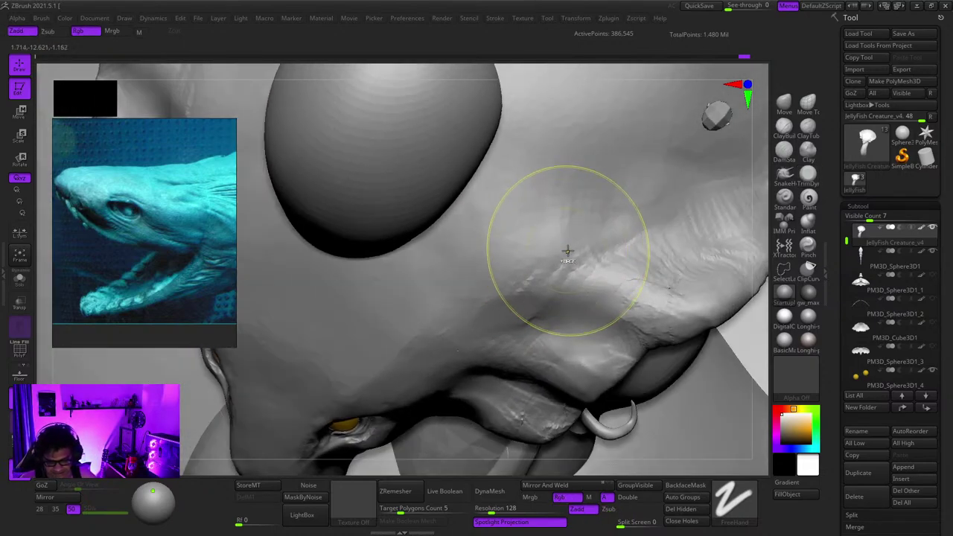
left_click_drag(568, 251, 569, 260)
right_click_drag(542, 214, 515, 305)
key("space")
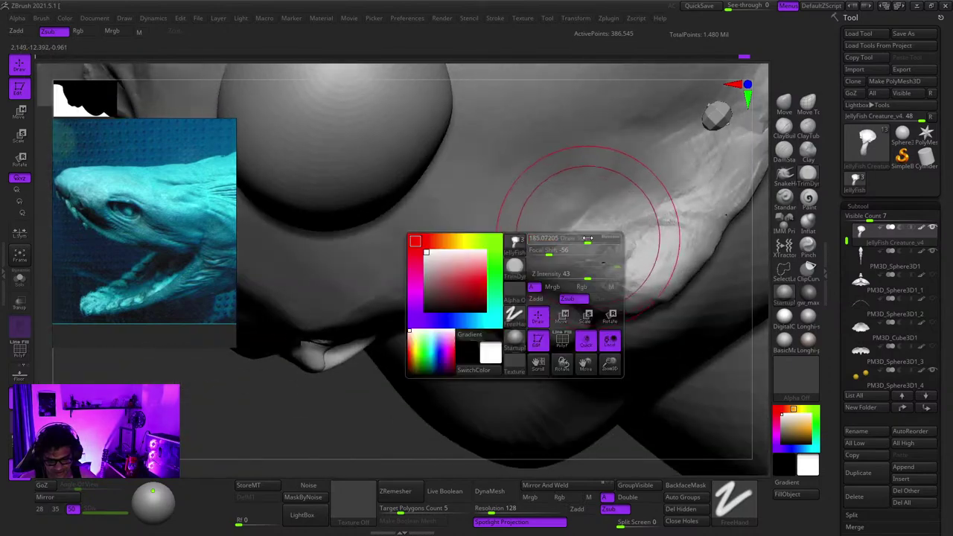
mouse_move(609, 244)
right_mouse_down()
mouse_move(625, 225)
mouse_move(561, 287)
mouse_move(528, 284)
mouse_move(604, 301)
mouse_move(555, 260)
mouse_move(521, 255)
right_mouse_up()
right_click_drag(596, 264, 571, 261)
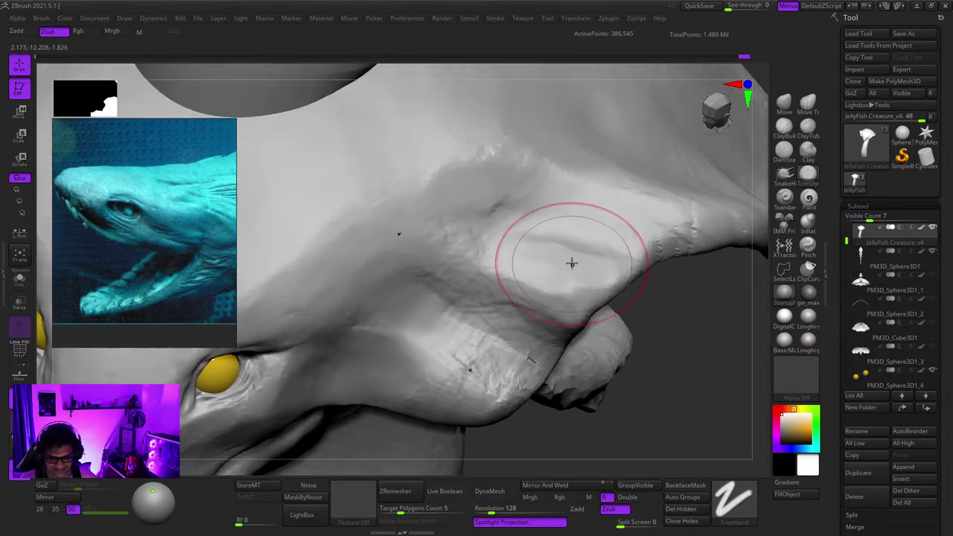
Step: Flatten the lower fold of the hood behind the eye into a cleaner plane with the TrimDynamic brush
right_click_drag(500, 269, 474, 293)
mouse_move(537, 306)
right_mouse_down()
mouse_move(577, 316)
mouse_move(578, 248)
mouse_move(532, 285)
right_mouse_up()
left_click_drag(532, 285, 534, 291)
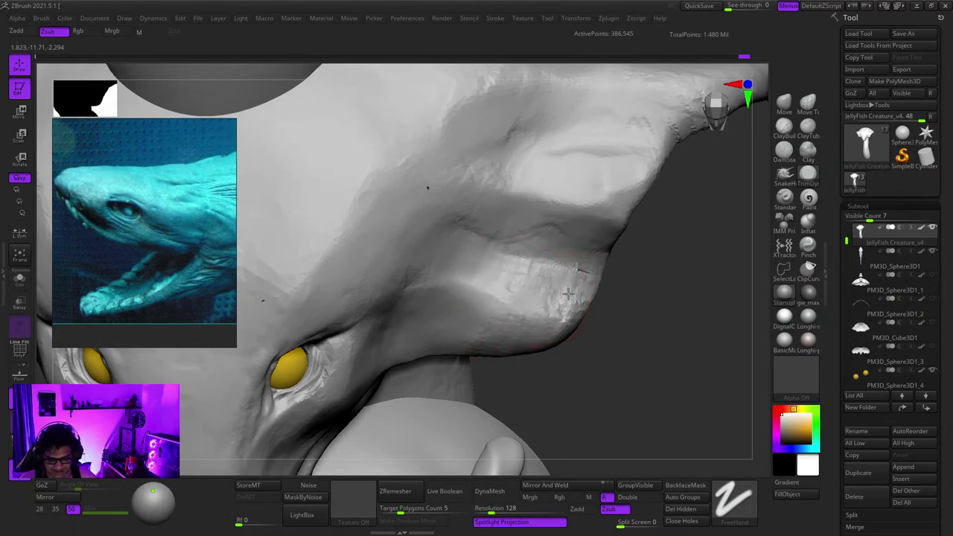
right_click_drag(518, 293, 489, 352)
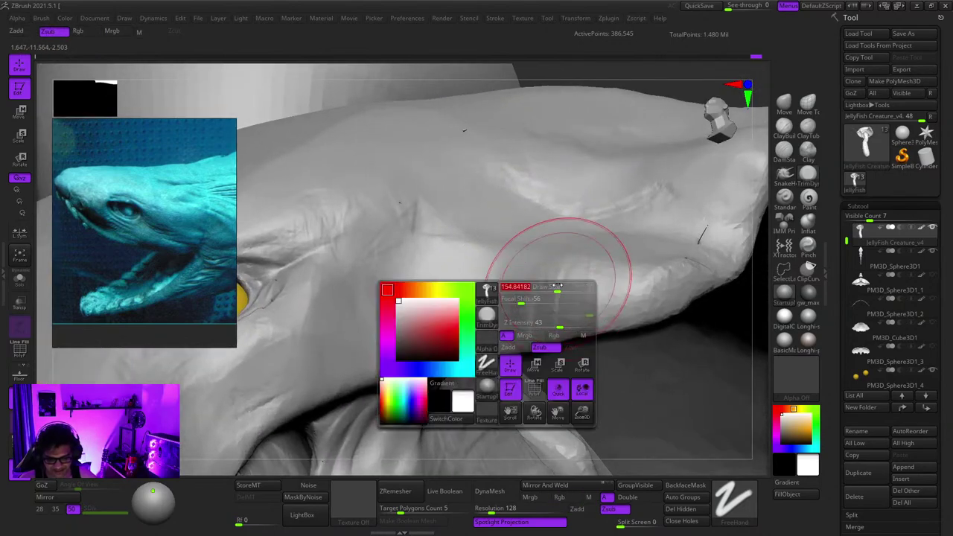
mouse_move(561, 274)
right_mouse_down()
mouse_move(544, 277)
mouse_move(556, 268)
mouse_move(538, 298)
mouse_move(553, 306)
right_mouse_up()
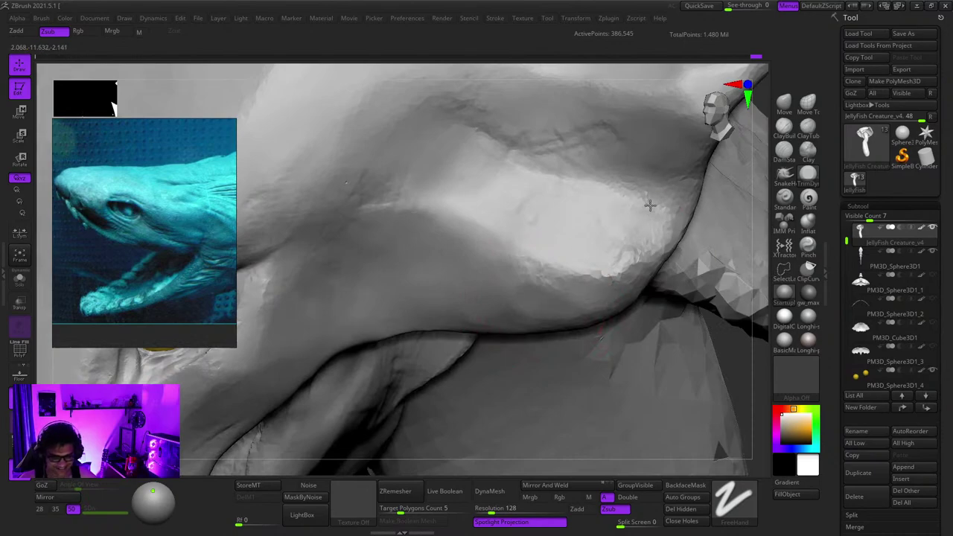
Step: Smooth the top of the hood around the sphere and down to the forehead
mouse_move(616, 262)
right_mouse_down("ctrl")
mouse_move(563, 181)
mouse_move(540, 268)
mouse_move(466, 211)
mouse_move(536, 219)
mouse_move(570, 273)
mouse_move(547, 298)
mouse_move(538, 253)
mouse_move(559, 250)
mouse_move(562, 216)
mouse_move(529, 243)
mouse_move(551, 242)
mouse_move(544, 247)
mouse_move(553, 178)
mouse_move(555, 253)
mouse_move(585, 209)
right_mouse_up("ctrl")
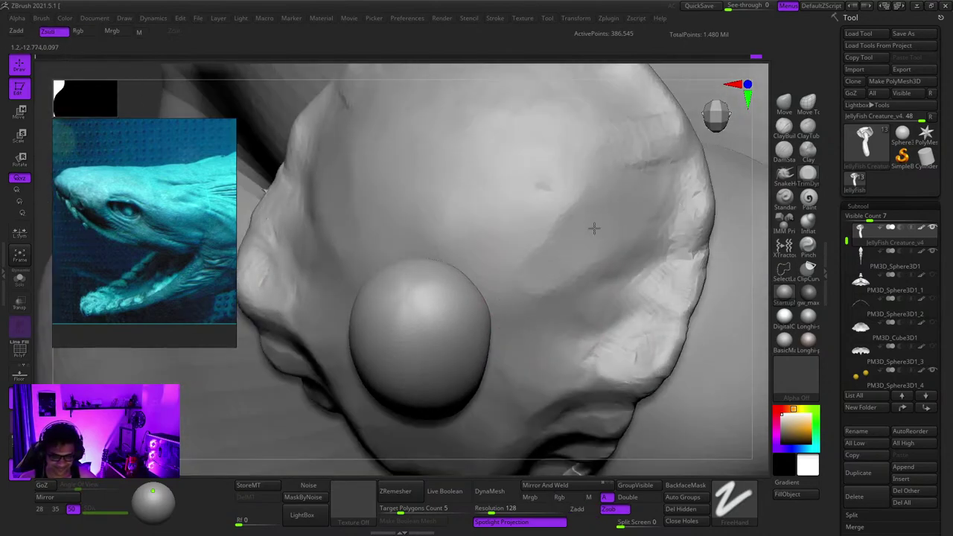
right_click_drag(545, 190, 571, 232)
right_click_drag(543, 275, 545, 179)
right_click(539, 198)
right_click_drag(545, 179, 559, 303)
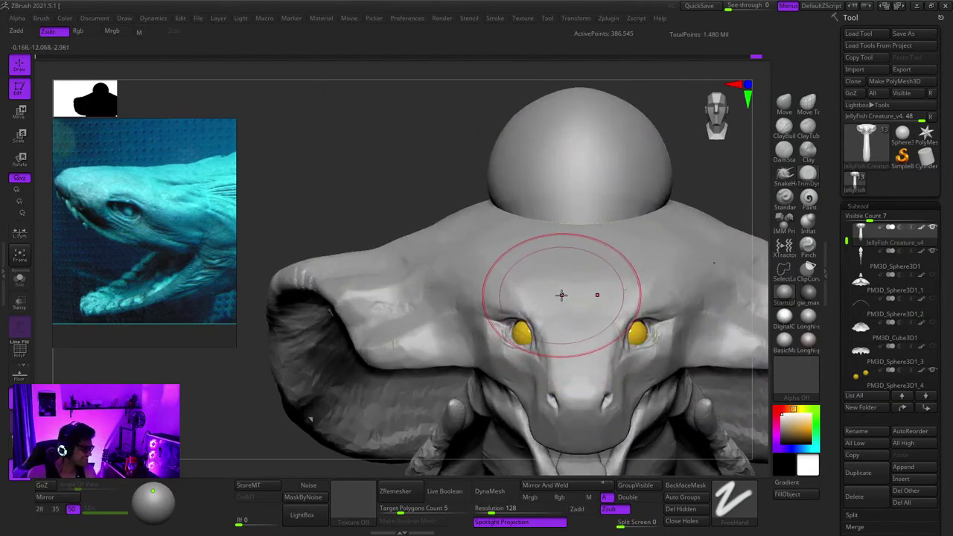
Step: Flatten the upper surface and outer rim of the hood on the opposite side of the head
mouse_move(562, 296)
right_mouse_down()
mouse_move(521, 167)
mouse_move(499, 221)
mouse_move(522, 380)
mouse_move(536, 266)
right_mouse_up()
right_click_drag(546, 301, 501, 239)
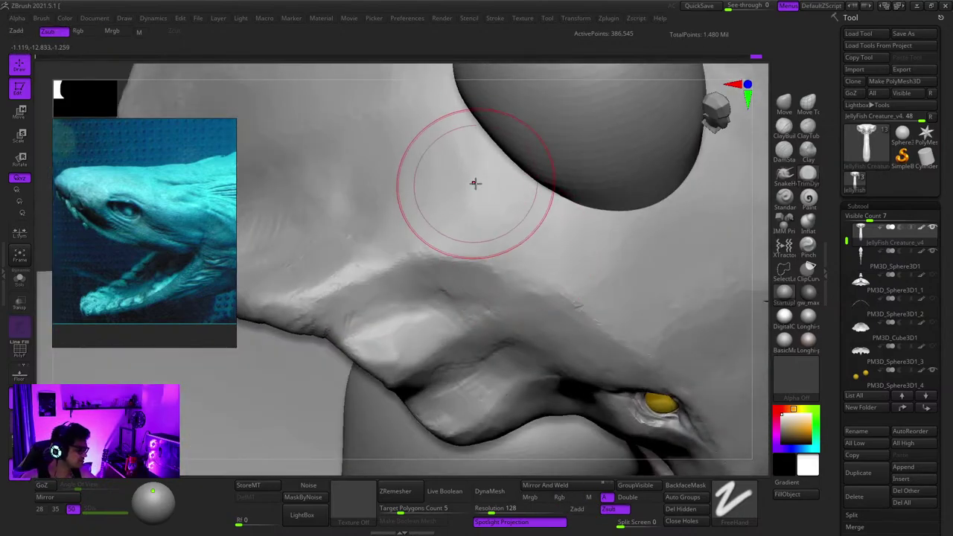
mouse_move(475, 183)
right_mouse_down()
mouse_move(552, 314)
mouse_move(532, 253)
right_mouse_up()
mouse_move(532, 253)
right_mouse_down()
mouse_move(494, 268)
mouse_move(501, 303)
mouse_move(486, 265)
mouse_move(516, 290)
mouse_move(478, 264)
right_mouse_up()
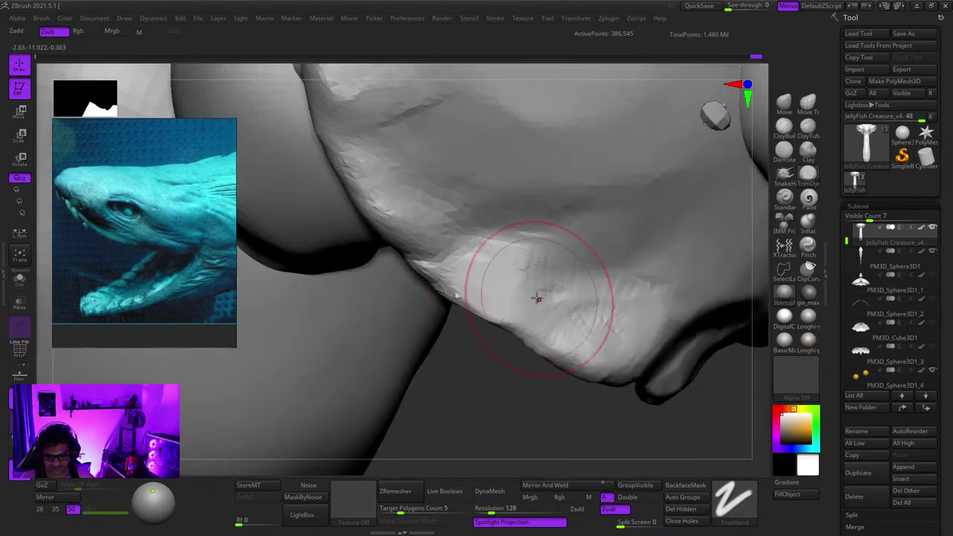
mouse_move(537, 297)
right_mouse_down("ctrl")
mouse_move(559, 246)
mouse_move(508, 275)
mouse_move(527, 225)
right_mouse_up("ctrl")
Step: Smooth the rim and inner surface of the hood from behind
right_click_drag(469, 291, 596, 312)
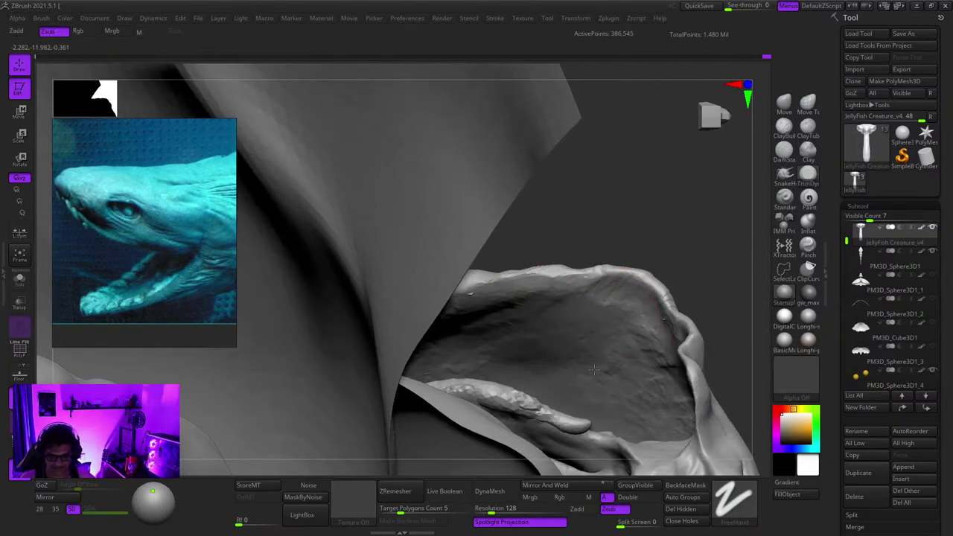
mouse_move(594, 369)
right_mouse_down("alt")
mouse_move(537, 256)
mouse_move(591, 271)
right_mouse_up("alt")
mouse_move(623, 315)
right_mouse_down("ctrl")
mouse_move(593, 304)
mouse_move(537, 213)
right_mouse_up("ctrl")
right_click_drag(534, 171, 555, 242, "ctrl")
right_click_drag(555, 242, 584, 249)
mouse_move(584, 249)
right_mouse_down("ctrl")
mouse_move(521, 238)
mouse_move(544, 287)
mouse_move(532, 196)
mouse_move(579, 233)
mouse_move(585, 264)
right_mouse_up("ctrl")
Step: Refine the temple and cheek planes beside the eye from a low front view
right_click_drag(581, 224, 488, 223)
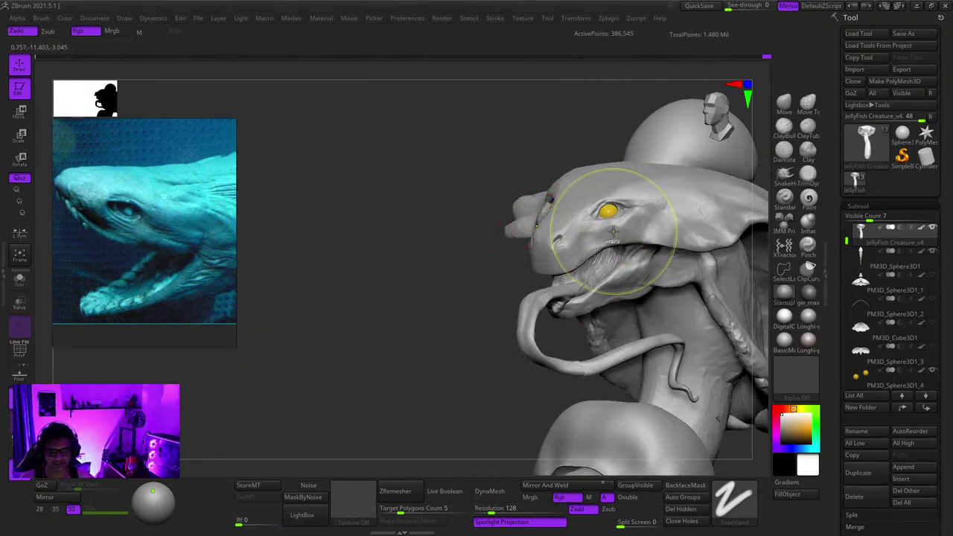
right_click_drag(610, 227, 550, 231, "alt")
right_click_drag(551, 231, 610, 174)
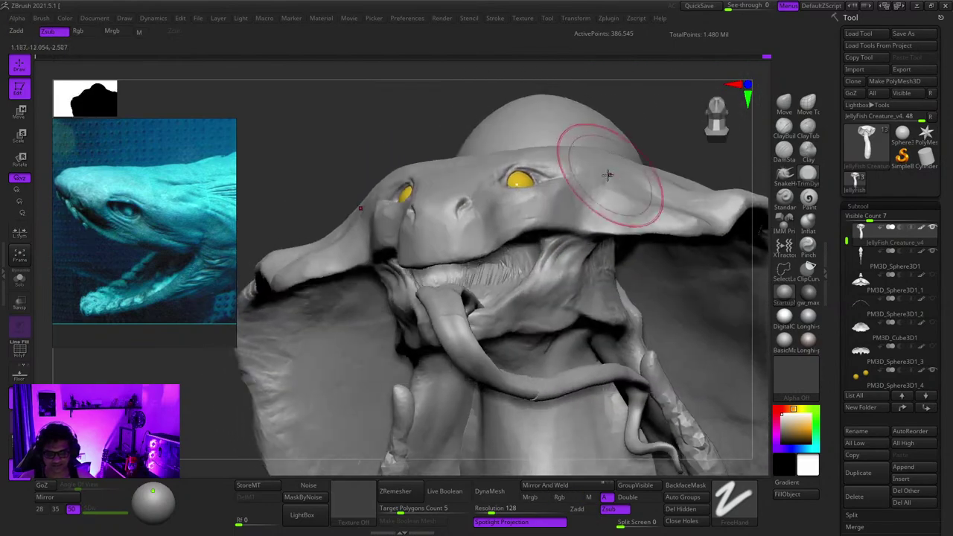
right_click_drag(514, 239, 487, 248, "ctrl")
right_click_drag(402, 256, 451, 312, "ctrl")
Step: Flatten the hood's underside and inner surface, working from below and behind
right_click_drag(450, 313, 409, 195, "ctrl")
right_click_drag(409, 195, 554, 287, "alt")
right_click_drag(547, 238, 478, 219)
right_click_drag(464, 255, 579, 252)
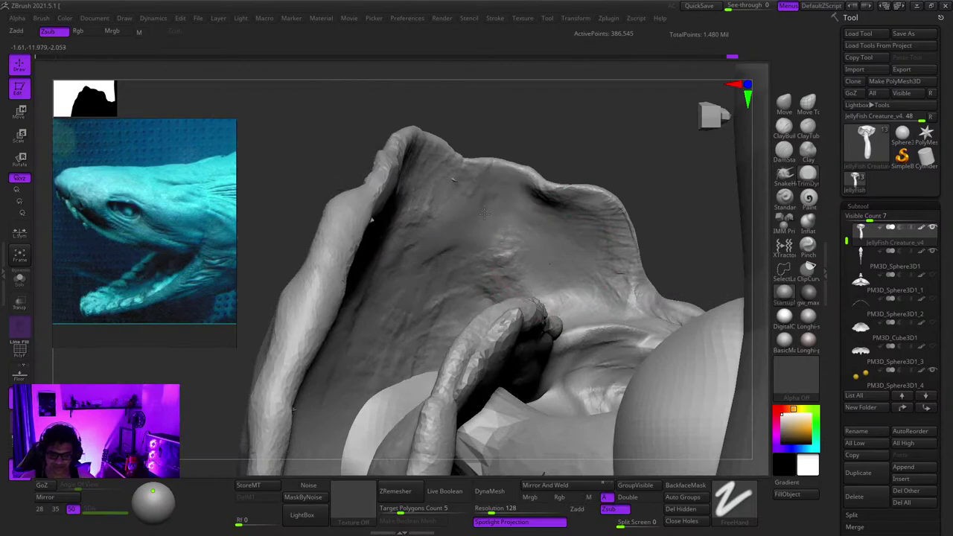
right_click_drag(415, 195, 455, 119)
right_click_drag(455, 120, 521, 312)
mouse_move(521, 312)
right_mouse_down("ctrl")
mouse_move(495, 149)
mouse_move(536, 304)
mouse_move(638, 212)
mouse_move(617, 224)
mouse_move(601, 199)
mouse_move(555, 230)
mouse_move(541, 216)
right_mouse_up("ctrl")
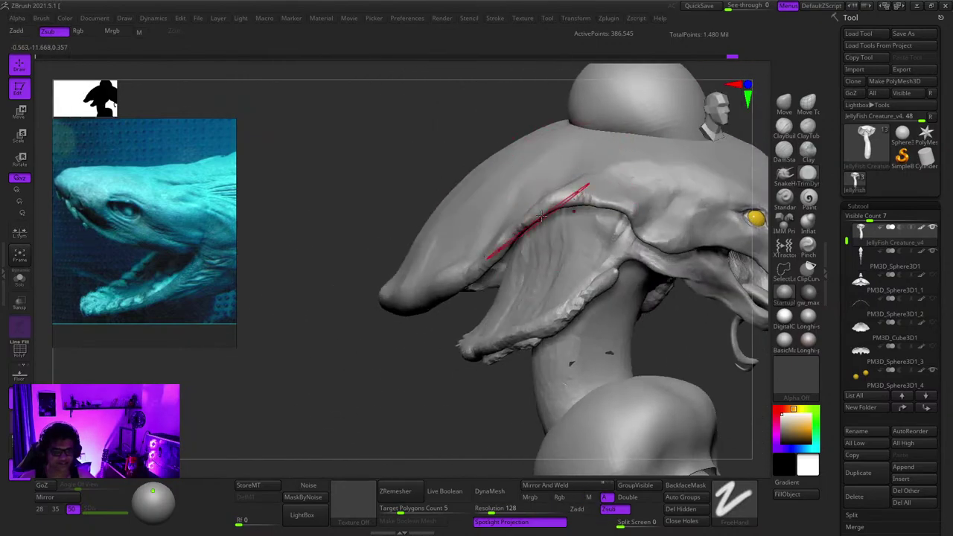
Step: Trim and smooth the hood's outer rim along the side of the head
right_click_drag(458, 234, 521, 224)
right_click_drag(521, 223, 504, 234)
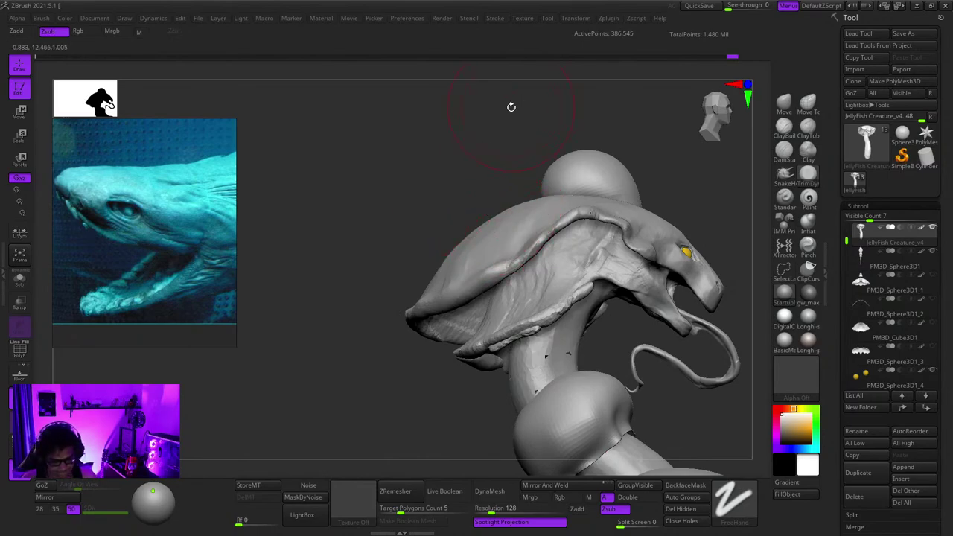
mouse_move(540, 229)
right_mouse_down()
mouse_move(484, 229)
mouse_move(543, 209)
right_mouse_up()
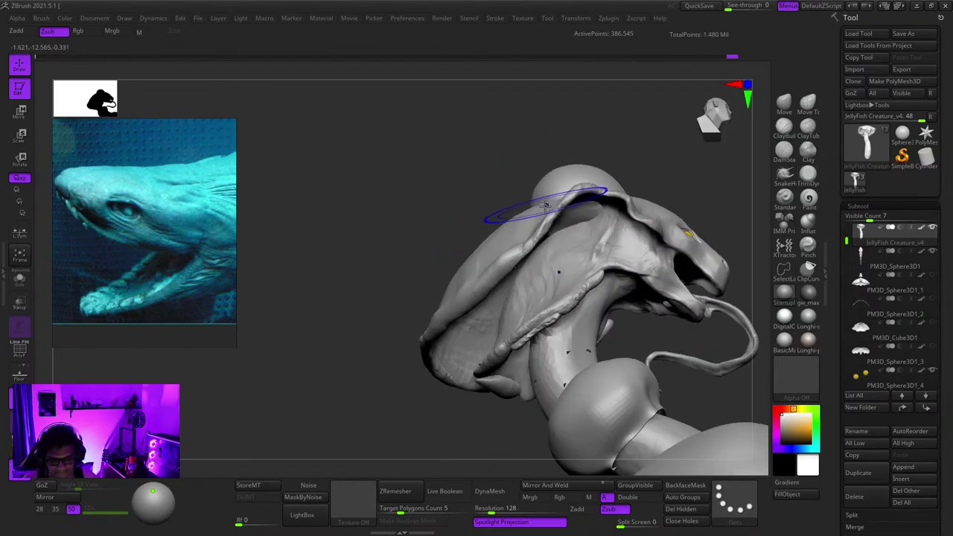
left_click_drag(543, 209, 559, 228, "shift")
right_click_drag(559, 228, 567, 205)
mouse_move(567, 205)
right_mouse_down("ctrl")
mouse_move(573, 263)
mouse_move(557, 215)
mouse_move(591, 181)
mouse_move(561, 165)
mouse_move(501, 330)
mouse_move(509, 212)
mouse_move(553, 280)
mouse_move(583, 266)
mouse_move(565, 189)
mouse_move(590, 223)
right_mouse_up("ctrl")
Step: Smooth the join between the hood's lower flap and the jaw, checking it against the whole figure
mouse_move(657, 288)
right_mouse_down()
mouse_move(589, 248)
mouse_move(597, 259)
right_mouse_up()
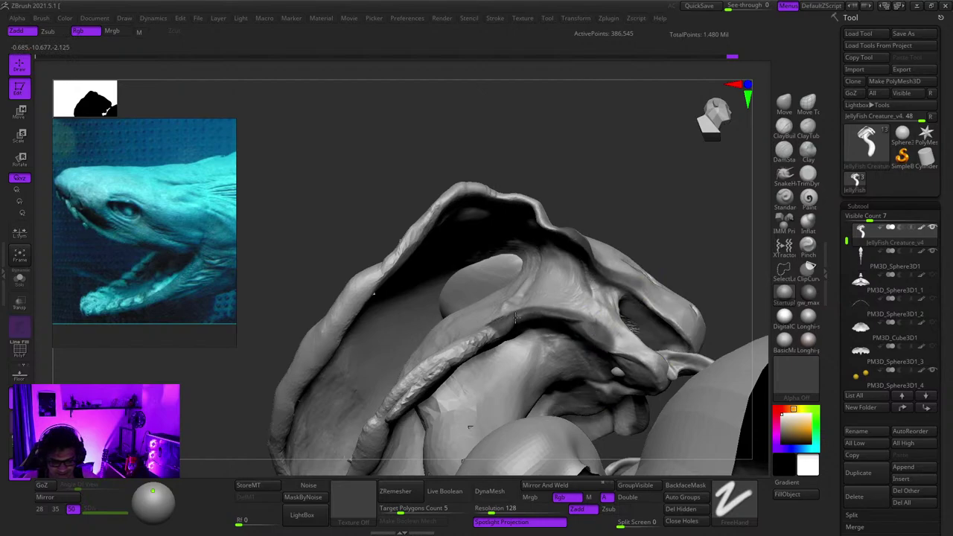
right_click_drag(555, 328, 558, 256)
right_click_drag(633, 231, 477, 308)
mouse_move(512, 236)
right_mouse_down()
mouse_move(466, 285)
mouse_move(494, 249)
mouse_move(570, 222)
mouse_move(521, 190)
mouse_move(557, 238)
mouse_move(506, 223)
right_mouse_up()
right_click_drag(506, 224, 636, 209, "ctrl")
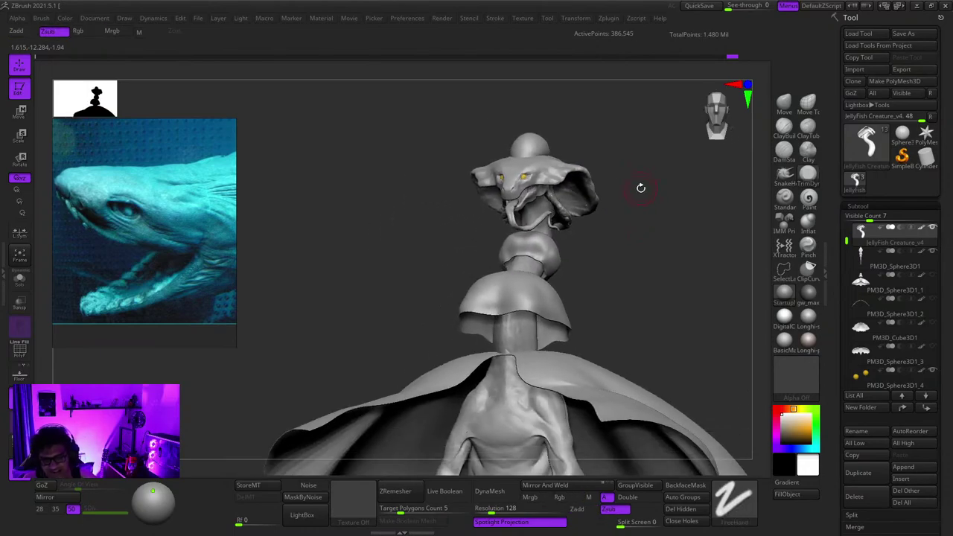
right_click_drag(502, 181, 483, 157, "ctrl")
mouse_move(552, 221)
right_mouse_down("alt")
mouse_move(494, 189)
mouse_move(539, 218)
right_mouse_up("alt")
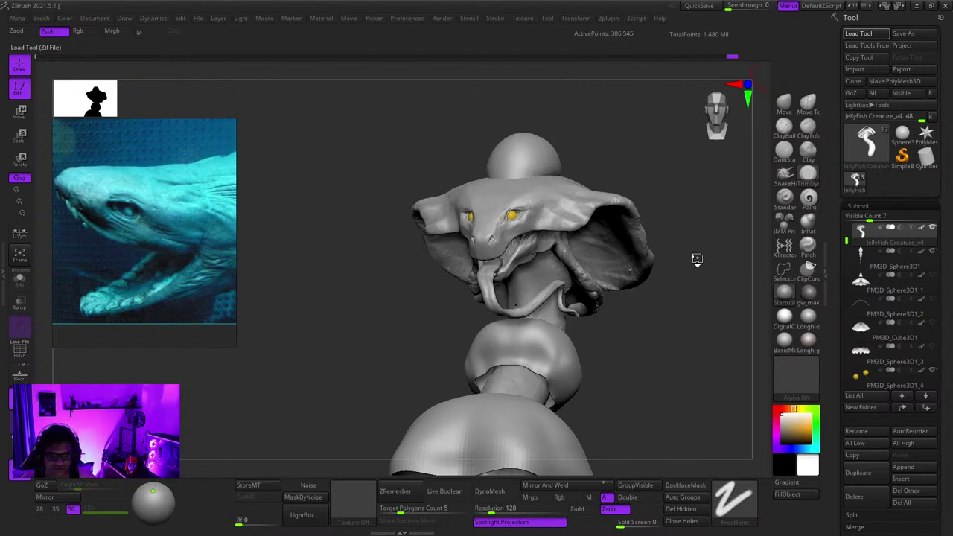
Step: Delete all subtools of the loaded Venom model and switch back to the jellyfish creature
left_click(903, 503)
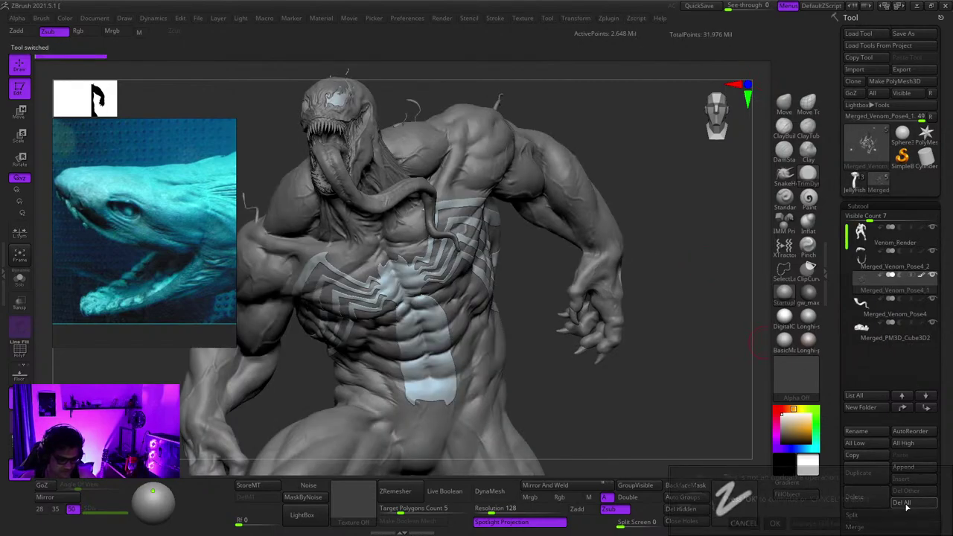
left_click(775, 523)
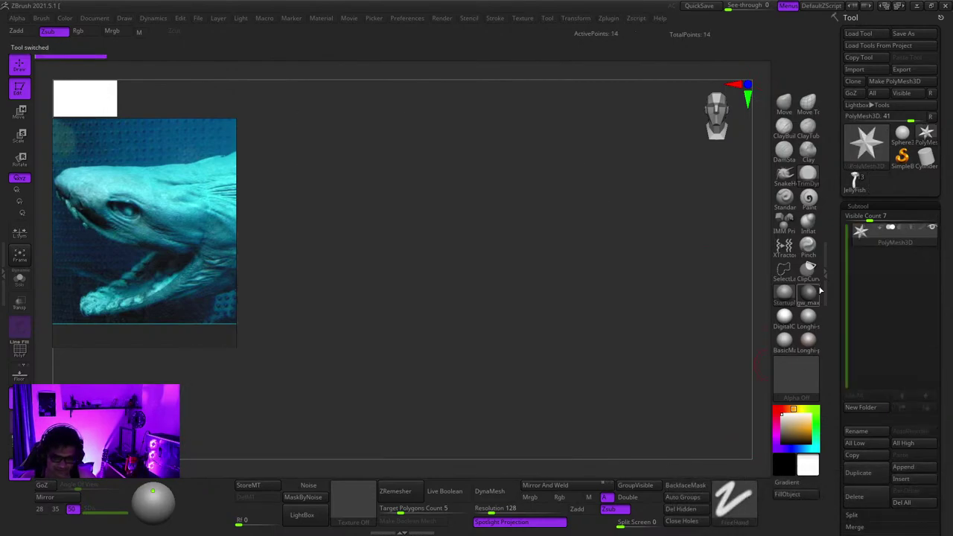
left_click(855, 181)
key("f")
left_click_drag(577, 189, 622, 332, "alt")
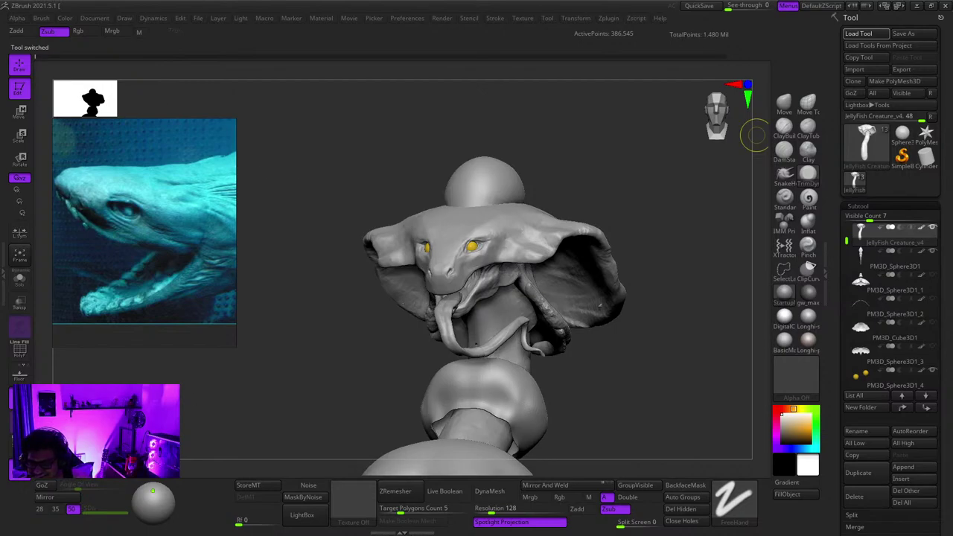
Step: Load the other saved version of the jellyfish creature and compare its head with the current sculpt
double_click(161, 70)
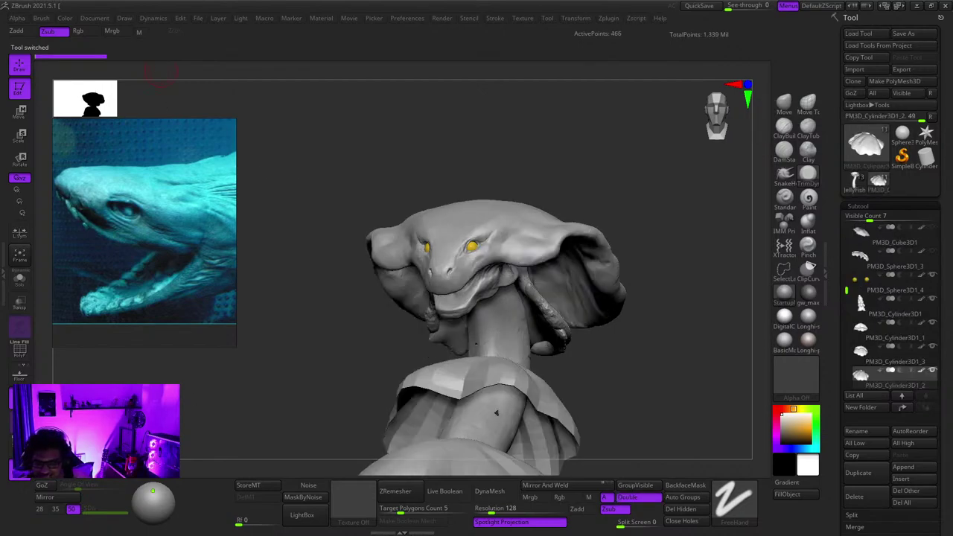
left_click(855, 182)
left_click(880, 182)
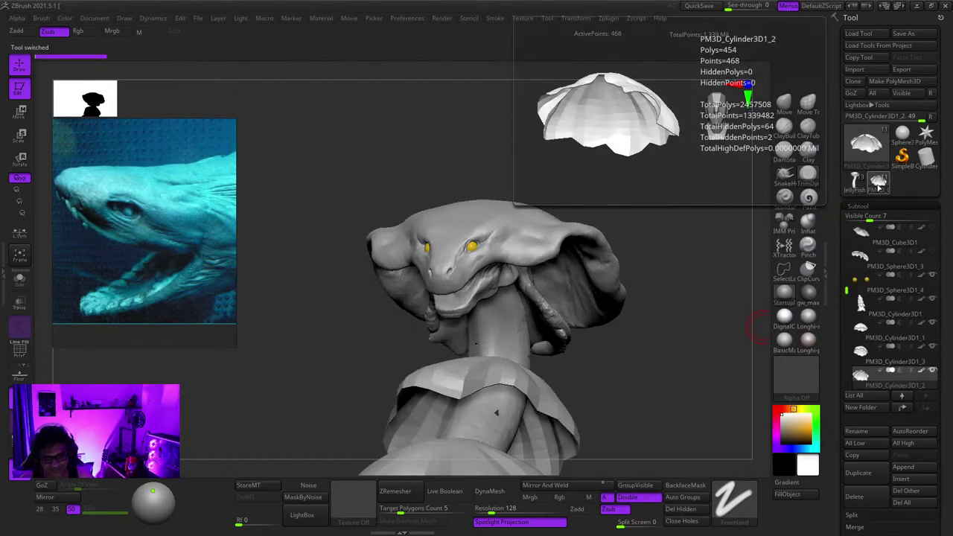
left_click(880, 183)
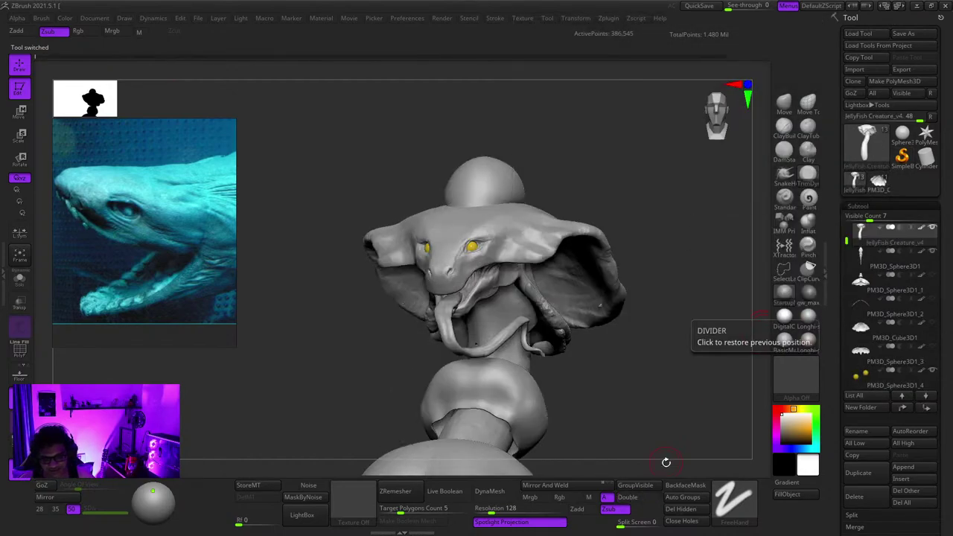
Step: Examine the head's side profile and open jaw against the reference images
right_click_drag(443, 256, 492, 261)
right_click_drag(492, 262, 426, 237, "ctrl")
mouse_move(426, 237)
right_mouse_down()
mouse_move(454, 264)
mouse_move(381, 278)
mouse_move(443, 236)
right_mouse_up()
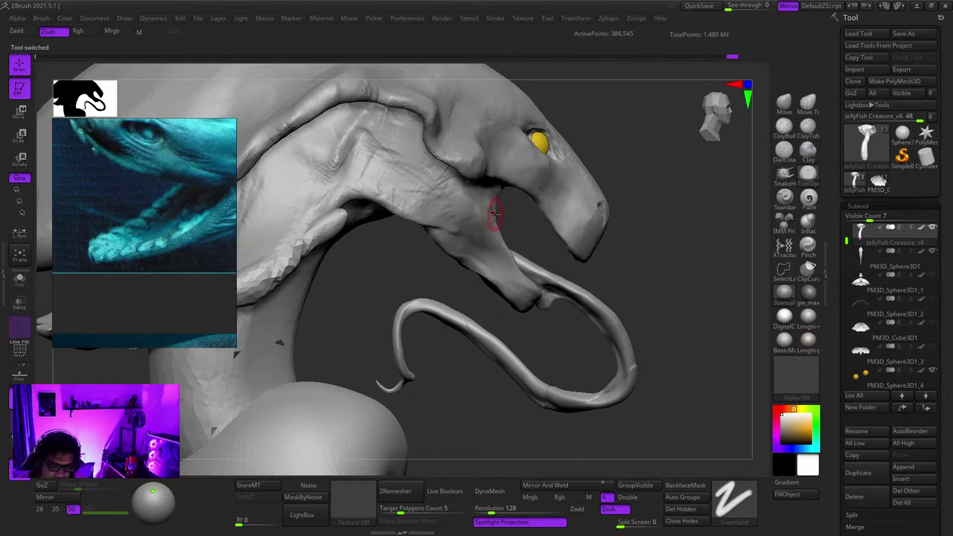
mouse_move(494, 214)
right_mouse_down()
mouse_move(513, 238)
mouse_move(495, 227)
right_mouse_up()
mouse_move(494, 227)
right_mouse_down("ctrl")
mouse_move(514, 306)
mouse_move(546, 279)
mouse_move(514, 264)
mouse_move(527, 261)
mouse_move(491, 226)
right_mouse_up("ctrl")
right_click_drag(491, 227, 509, 249, "shift")
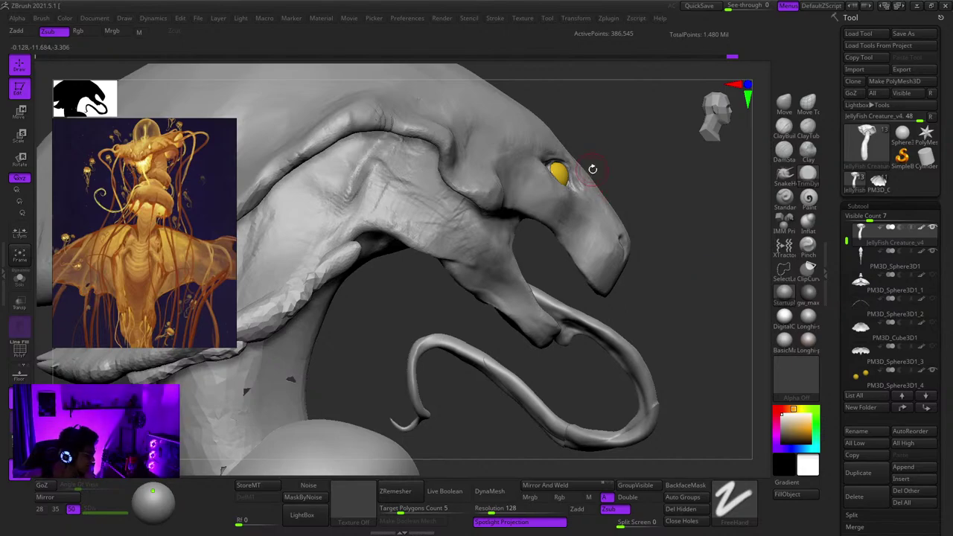
mouse_move(661, 153)
left_mouse_down("shift")
mouse_move(660, 183)
mouse_move(616, 174)
mouse_move(578, 202)
mouse_move(576, 238)
left_mouse_up("shift")
Step: Resize the Move brush and reshape the snout tip around the nostrils
left_click(786, 115)
mouse_move(487, 178)
right_mouse_down("ctrl")
mouse_move(486, 146)
mouse_move(517, 179)
mouse_move(528, 212)
right_mouse_up("ctrl")
key("space")
left_click_drag(527, 212, 534, 212)
mouse_move(534, 212)
right_mouse_down()
mouse_move(510, 175)
mouse_move(506, 207)
right_mouse_up()
key("space")
left_click_drag(506, 206, 523, 204)
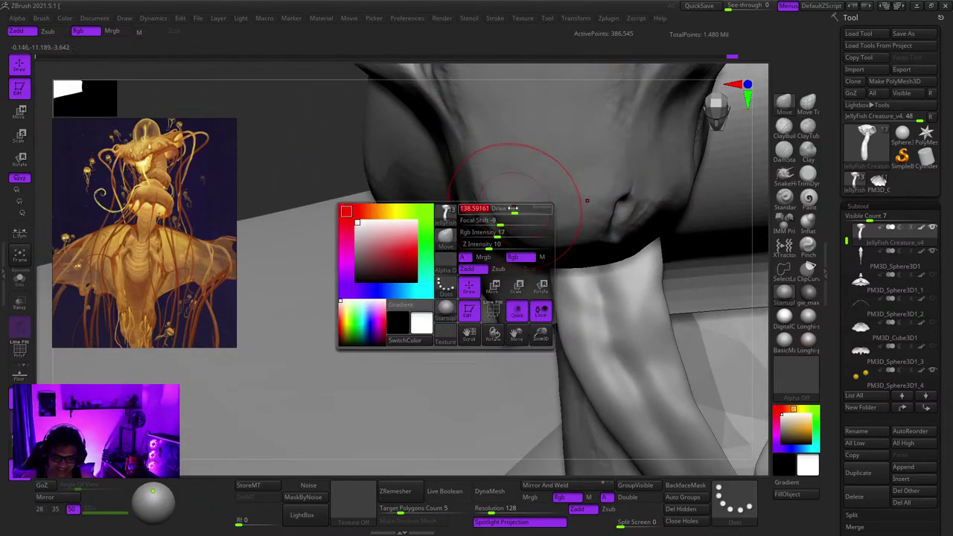
mouse_move(523, 203)
right_mouse_down()
mouse_move(489, 197)
mouse_move(511, 233)
right_mouse_up()
key("space")
left_click_drag(517, 232, 511, 233)
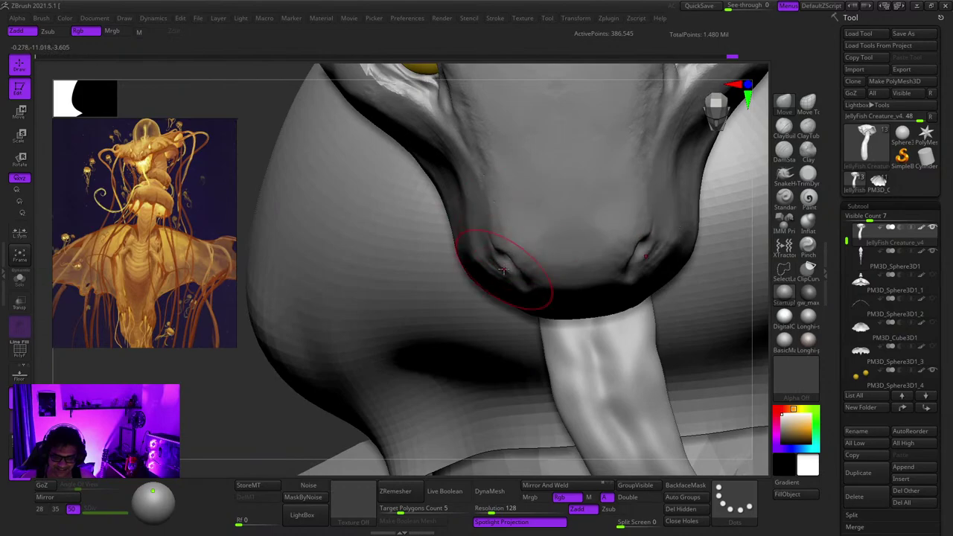
left_click_drag(508, 268, 510, 263)
mouse_move(510, 263)
right_mouse_down()
mouse_move(519, 223)
mouse_move(549, 246)
mouse_move(568, 185)
mouse_move(552, 283)
mouse_move(500, 274)
mouse_move(542, 253)
right_mouse_up()
Step: Adjust the proportions of the upper snout and the area around the eyes with the Move brush
right_click_drag(508, 195, 503, 165, "ctrl")
mouse_move(503, 165)
right_mouse_down()
mouse_move(514, 215)
mouse_move(491, 178)
right_mouse_up()
mouse_move(491, 179)
right_mouse_down("ctrl")
mouse_move(514, 242)
mouse_move(490, 214)
mouse_move(439, 195)
right_mouse_up("ctrl")
key("b")
key("m")
key("v")
mouse_move(625, 198)
right_mouse_down()
mouse_move(573, 191)
mouse_move(625, 195)
right_mouse_up()
mouse_move(625, 195)
right_mouse_down("ctrl")
mouse_move(615, 178)
mouse_move(605, 214)
right_mouse_up("ctrl")
right_click_drag(615, 223, 521, 186, "ctrl")
mouse_move(521, 186)
right_mouse_down()
mouse_move(567, 199)
mouse_move(521, 298)
right_mouse_up()
Step: Flatten the plane between the inner eye corner and the bridge of the snout with TrimDynamic
left_click(808, 174)
right_click_drag(521, 298, 454, 320)
right_click_drag(536, 210, 543, 243)
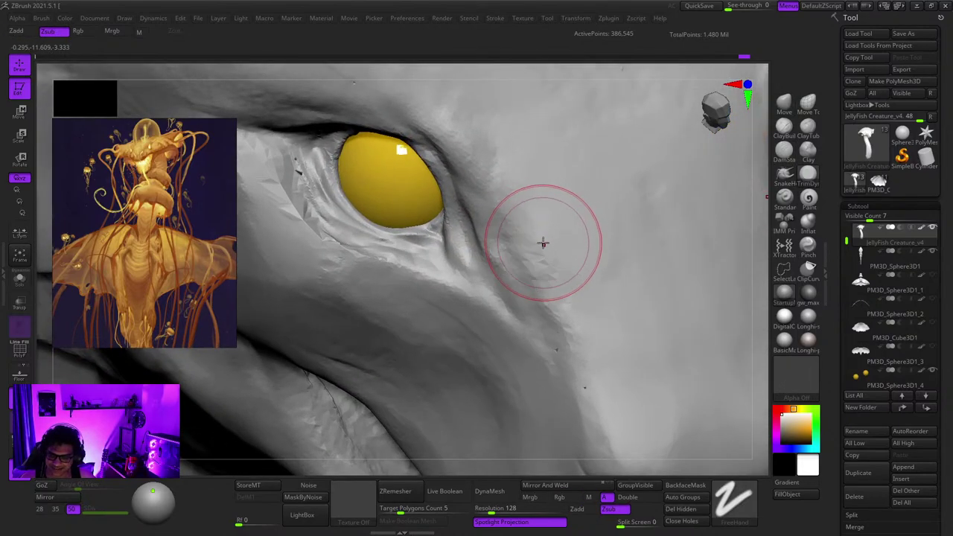
mouse_move(556, 284)
right_mouse_down("alt")
mouse_move(566, 223)
mouse_move(559, 273)
right_mouse_up("alt")
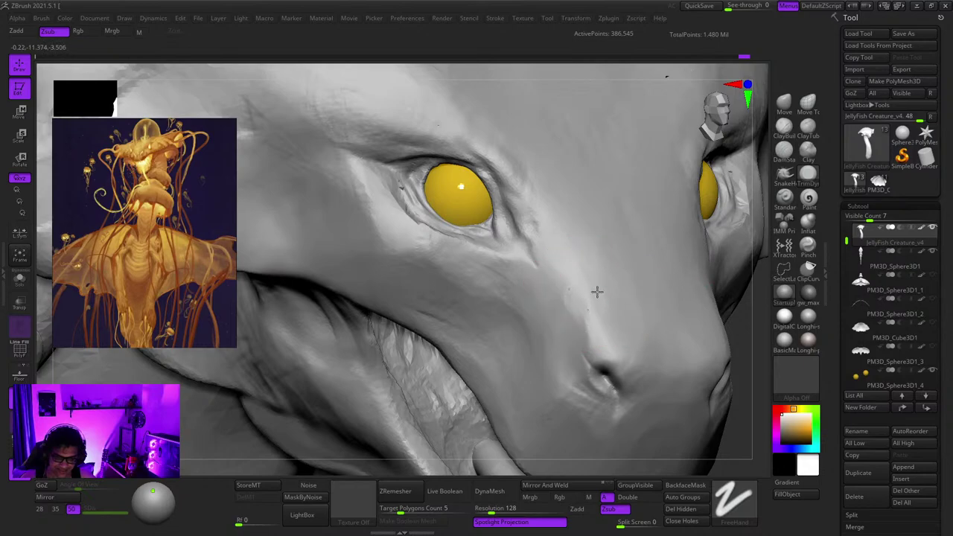
right_click_drag(586, 310, 600, 264, "ctrl")
right_click_drag(600, 264, 615, 274)
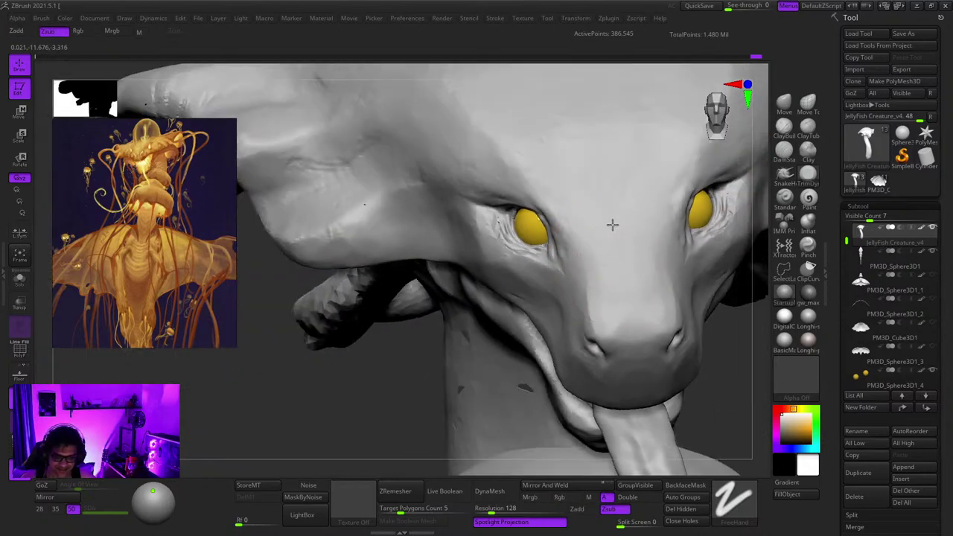
Step: Flatten and smooth the side of the snout around the nostril and above the upper lip
right_click_drag(613, 225, 544, 258)
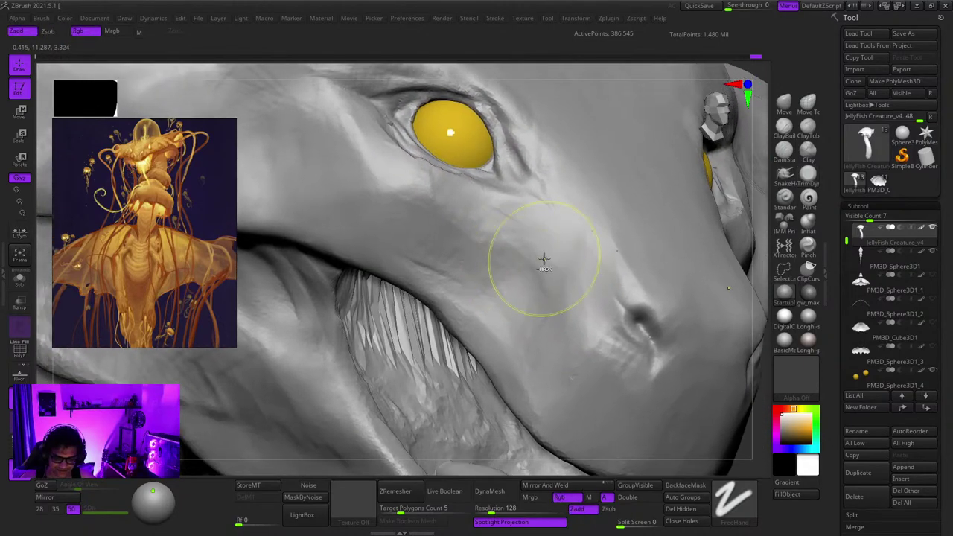
right_click_drag(584, 325, 565, 295)
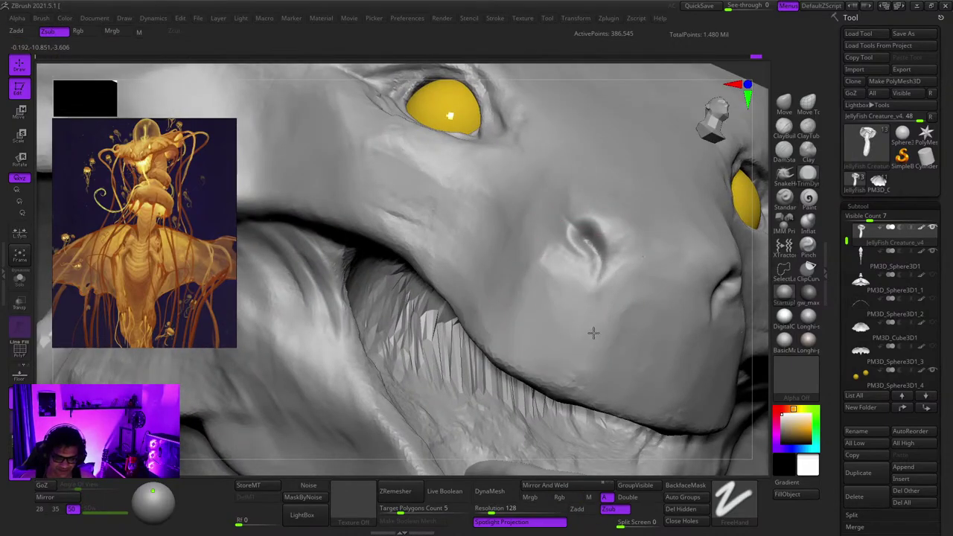
right_click_drag(593, 333, 636, 249)
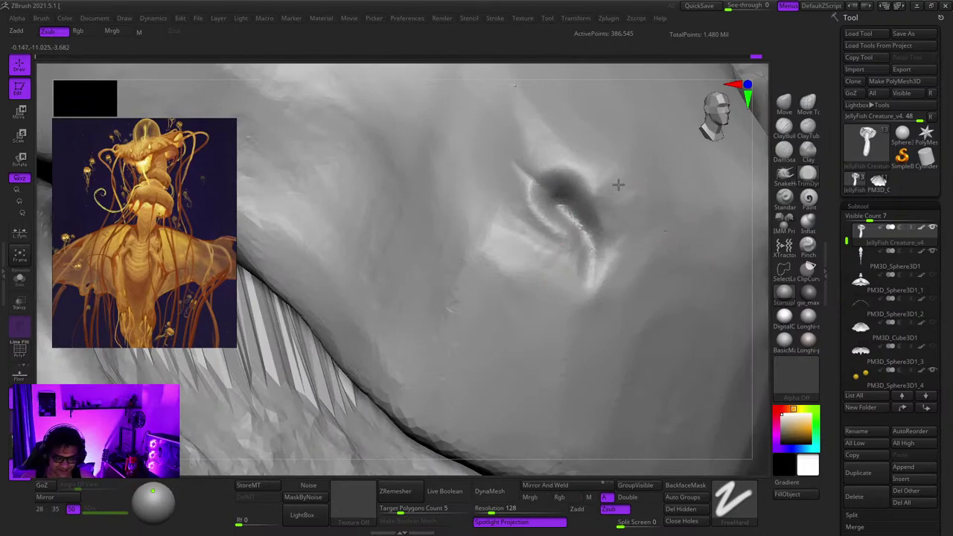
right_click_drag(618, 184, 623, 334)
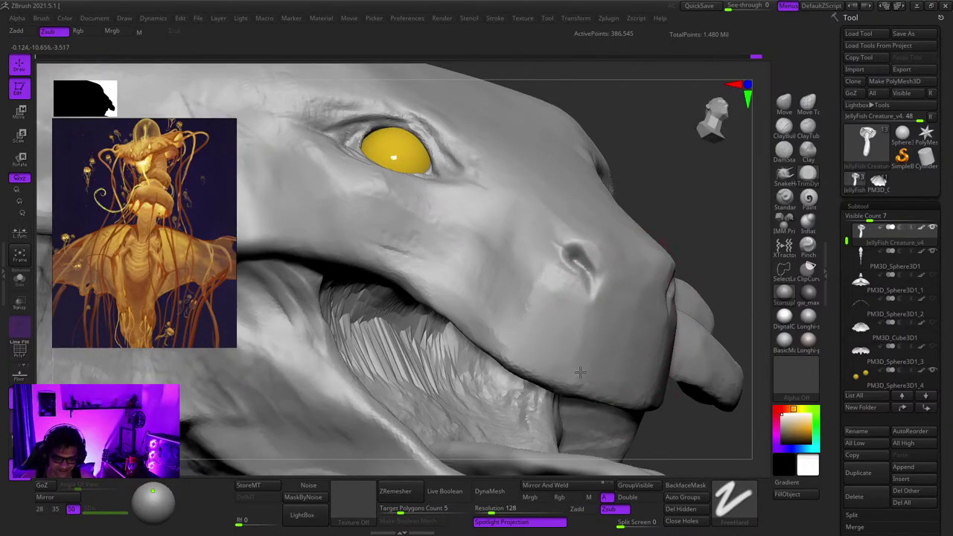
right_click_drag(568, 370, 620, 299, "ctrl")
Step: Clean up the planes around the inner eye corner and up across the brow
right_click_drag(619, 299, 628, 325)
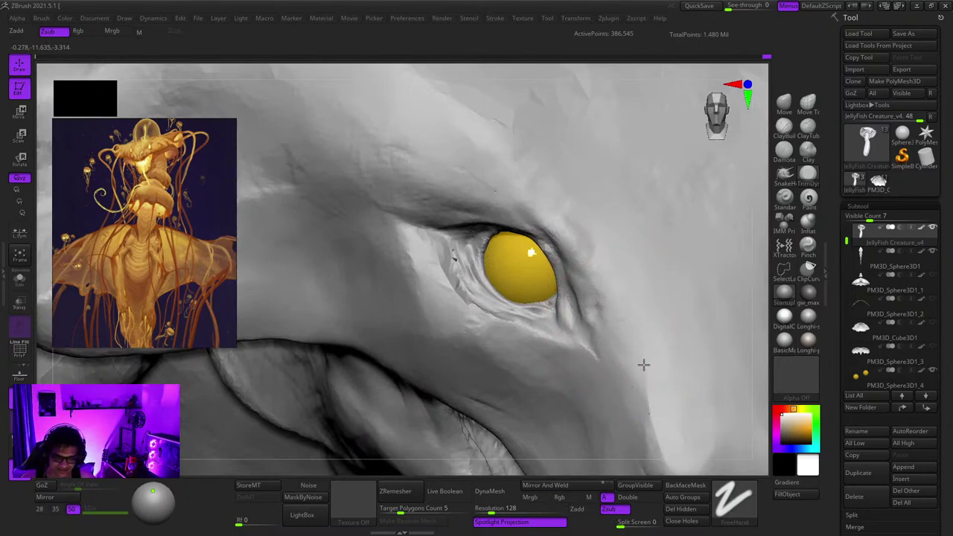
right_click_drag(600, 234, 593, 253)
right_click(600, 274)
mouse_move(593, 253)
right_mouse_down("ctrl")
mouse_move(574, 221)
mouse_move(574, 329)
mouse_move(599, 243)
right_mouse_up("ctrl")
right_click(599, 242)
left_click_drag(599, 243, 659, 320)
mouse_move(659, 320)
right_mouse_down()
mouse_move(604, 264)
mouse_move(563, 319)
mouse_move(598, 270)
mouse_move(573, 231)
right_mouse_up()
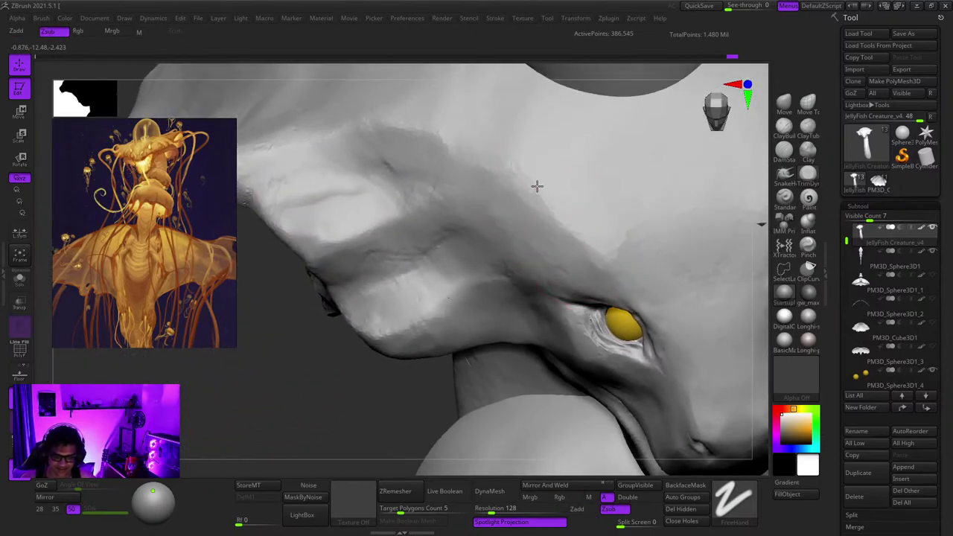
Step: Enlarge the TrimDynamic brush and flatten the brow and temple behind the eye
left_click_drag(631, 256, 653, 257)
mouse_move(619, 221)
right_mouse_down("alt")
mouse_move(585, 175)
mouse_move(542, 226)
mouse_move(561, 228)
right_mouse_up("alt")
key("space")
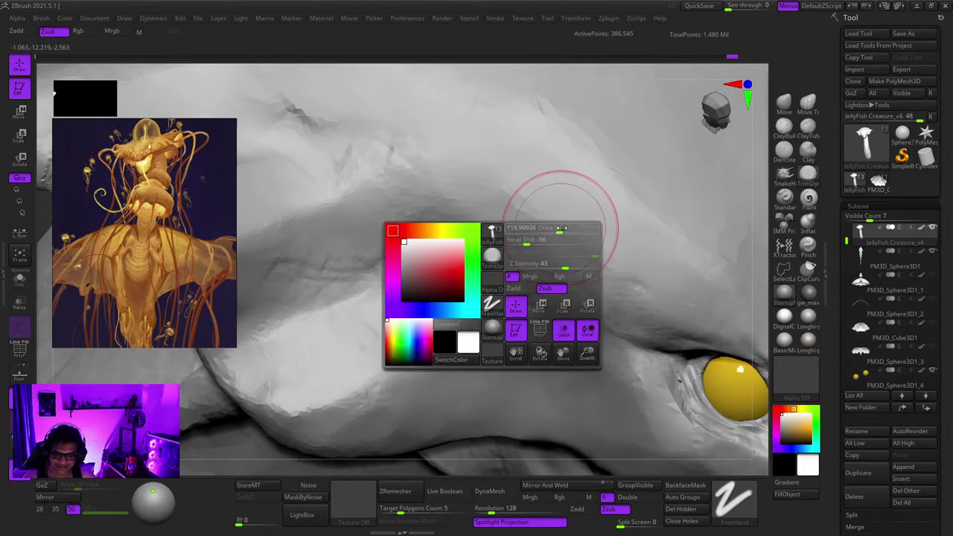
left_click_drag(561, 228, 567, 228)
left_click_drag(550, 221, 529, 218)
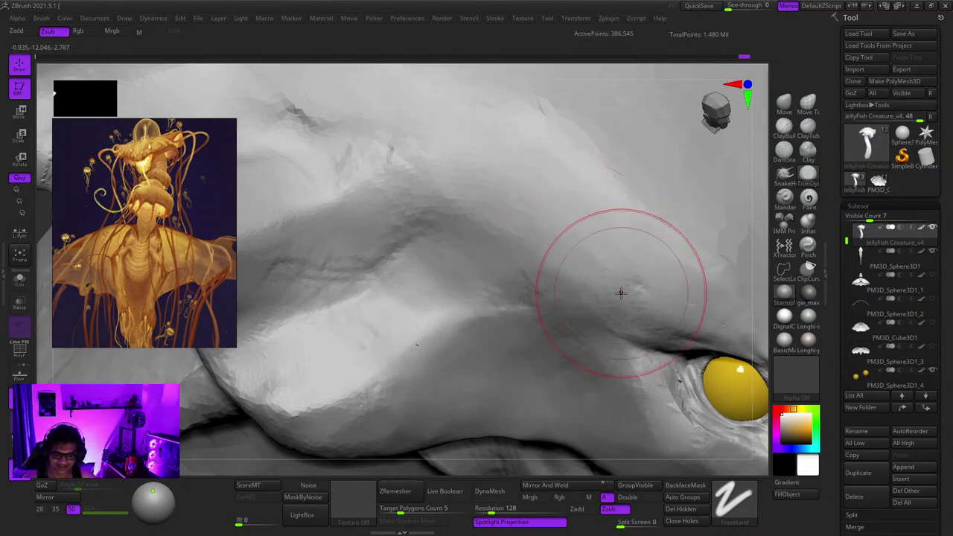
mouse_move(621, 292)
right_mouse_down()
mouse_move(512, 271)
mouse_move(552, 270)
right_mouse_up()
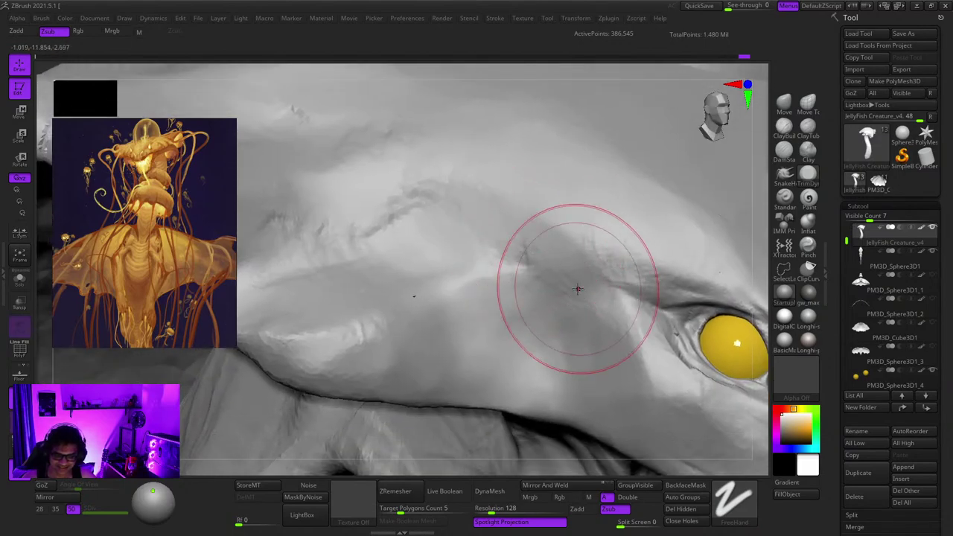
Step: Refine the temple plane beside the outer eye corner with a resized TrimDynamic brush
right_click_drag(610, 283, 526, 289, "ctrl")
key("space")
left_click_drag(598, 225, 609, 227)
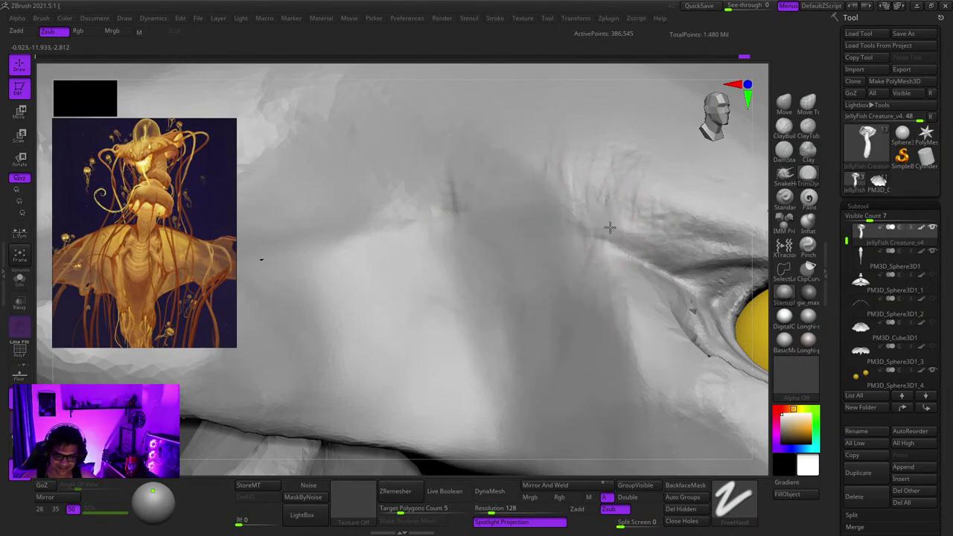
mouse_move(656, 233)
right_mouse_down("alt")
mouse_move(595, 267)
mouse_move(536, 272)
right_mouse_up("alt")
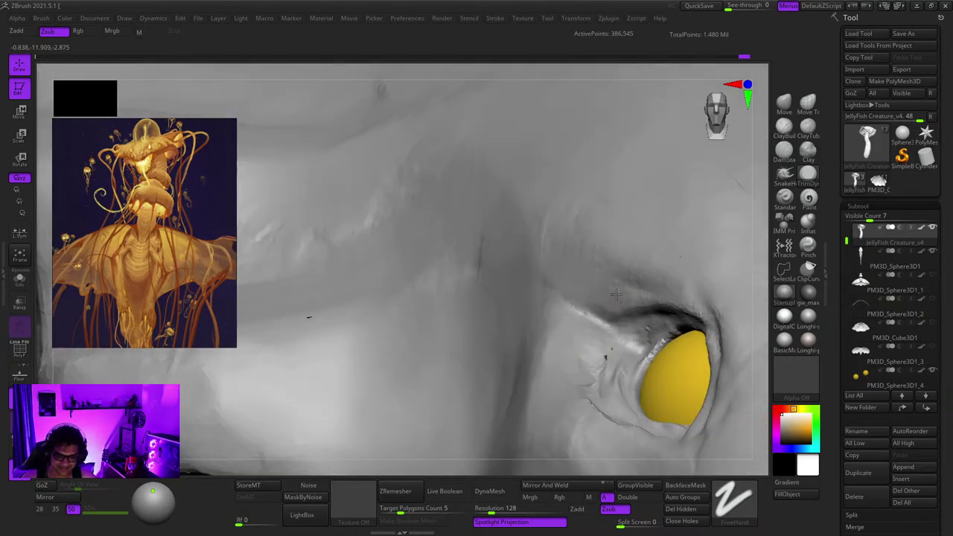
Step: Trim the brow ridge and upper eyelid fold from the outer to the inner eye corner
mouse_move(596, 328)
right_mouse_down("ctrl")
mouse_move(608, 362)
mouse_move(525, 294)
right_mouse_up("ctrl")
key("space")
right_click_drag(594, 220, 597, 214)
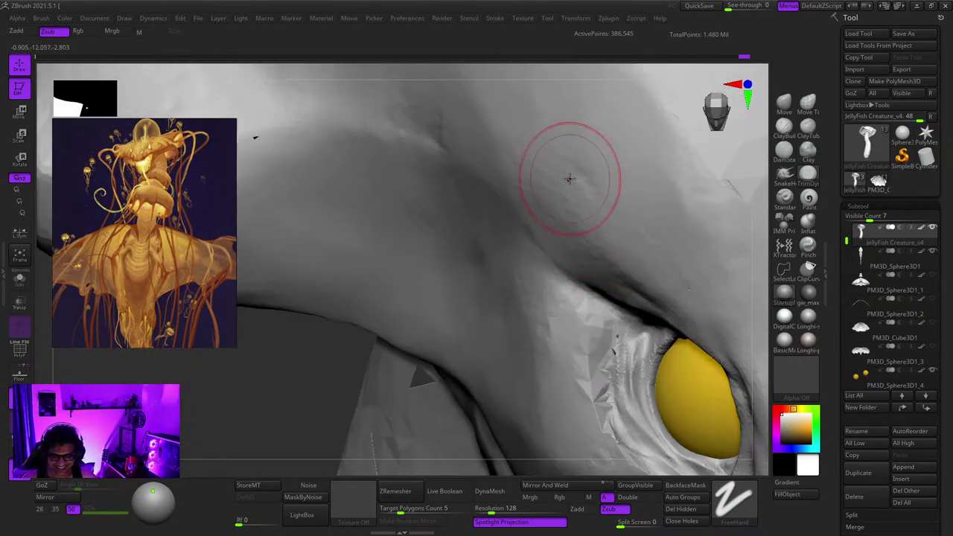
right_click_drag(674, 315, 606, 313)
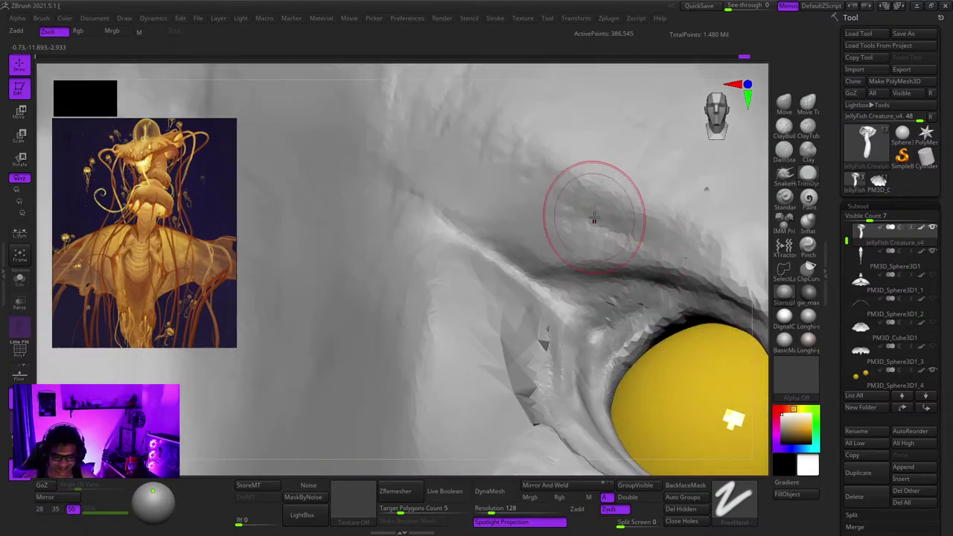
right_click_drag(697, 277, 550, 216, "alt")
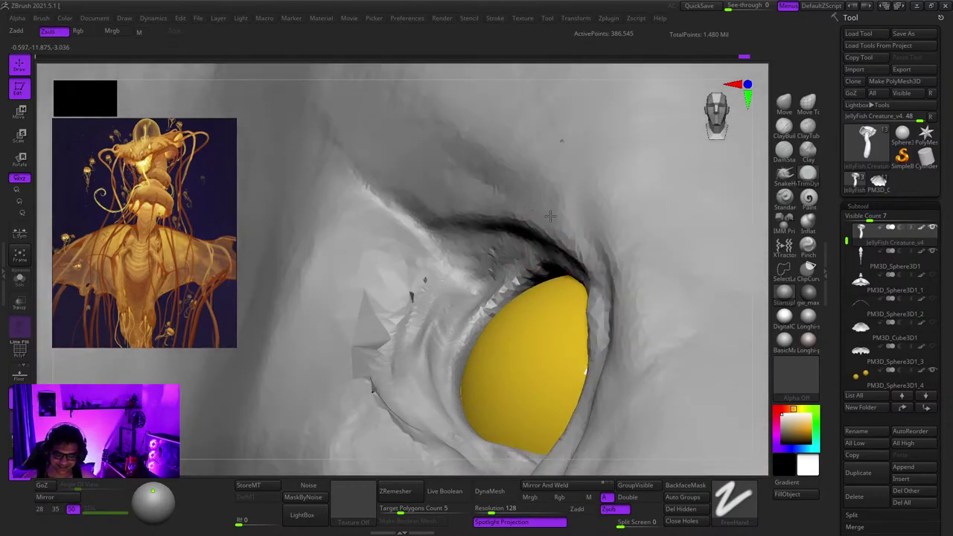
right_click_drag(575, 246, 617, 251)
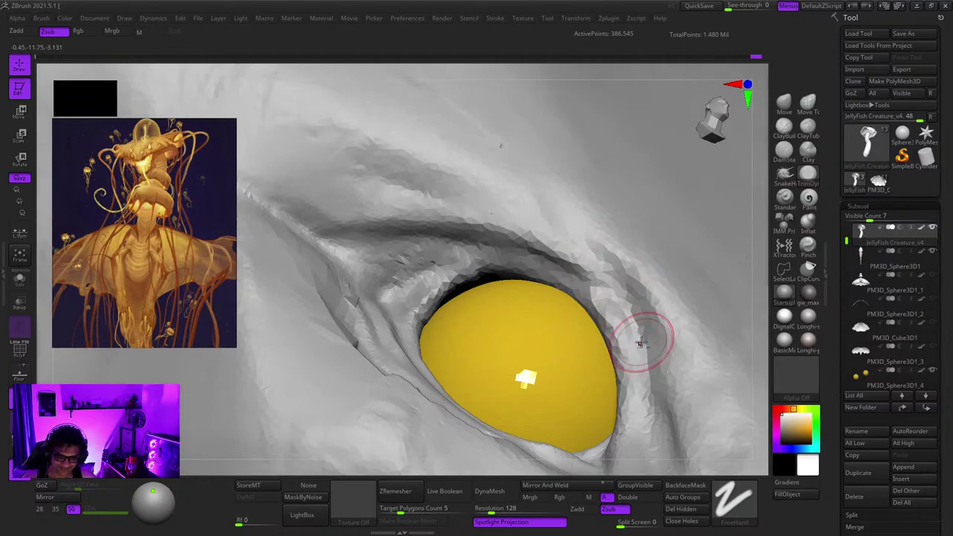
Step: Trim the planes of the upper lid fold and temple around the outer eye corner with TrimDynamic
right_click_drag(640, 342, 628, 229)
left_click_drag(644, 281, 671, 361)
mouse_move(646, 319)
right_mouse_down("alt")
mouse_move(638, 249)
mouse_move(646, 281)
right_mouse_up("alt")
right_click_drag(677, 354, 610, 245)
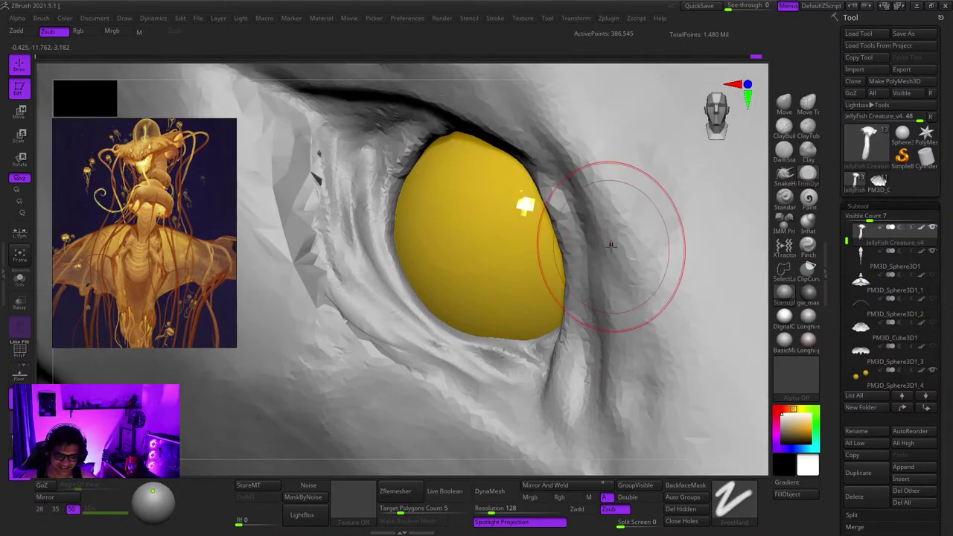
left_click_drag(579, 141, 628, 234)
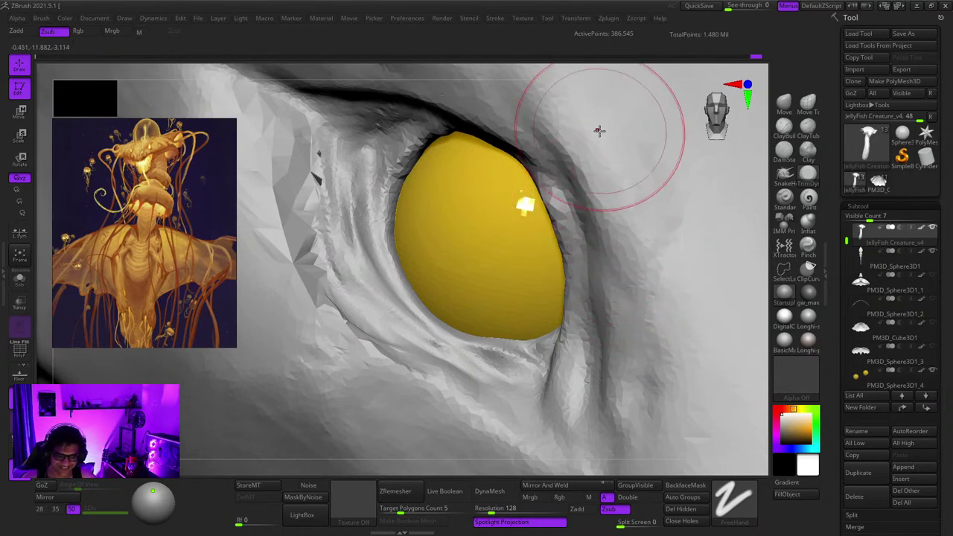
left_click_drag(598, 130, 653, 291)
Step: Flatten the faceted surface between the inner eye corner and the side of the snout
mouse_move(630, 280)
right_mouse_down("alt")
mouse_move(601, 207)
mouse_move(604, 311)
mouse_move(640, 263)
mouse_move(577, 242)
mouse_move(598, 256)
mouse_move(565, 254)
mouse_move(586, 257)
mouse_move(618, 387)
mouse_move(573, 316)
right_mouse_up("alt")
mouse_move(573, 317)
right_mouse_down("alt")
mouse_move(564, 256)
mouse_move(586, 254)
right_mouse_up("alt")
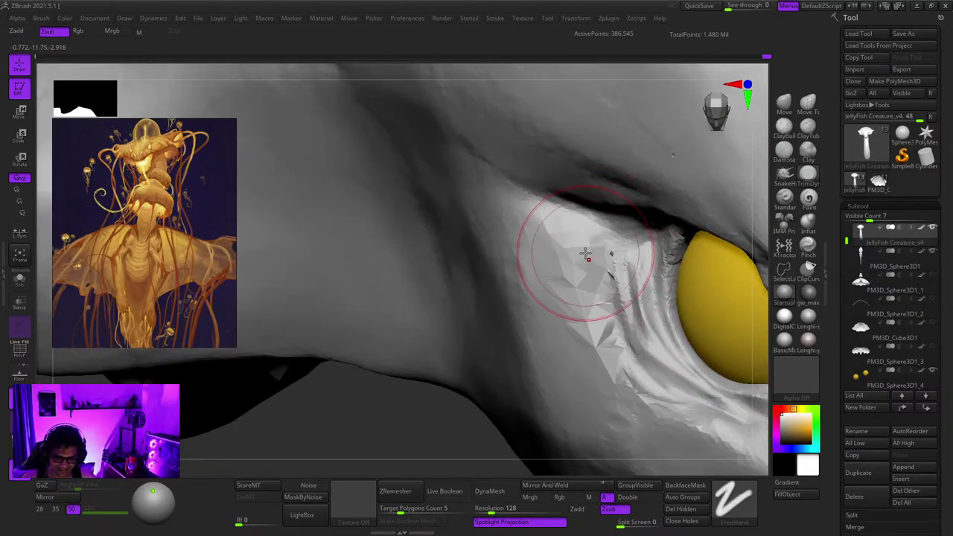
mouse_move(588, 326)
right_mouse_down("alt")
mouse_move(563, 240)
mouse_move(542, 225)
right_mouse_up("alt")
left_click_drag(542, 225, 591, 276)
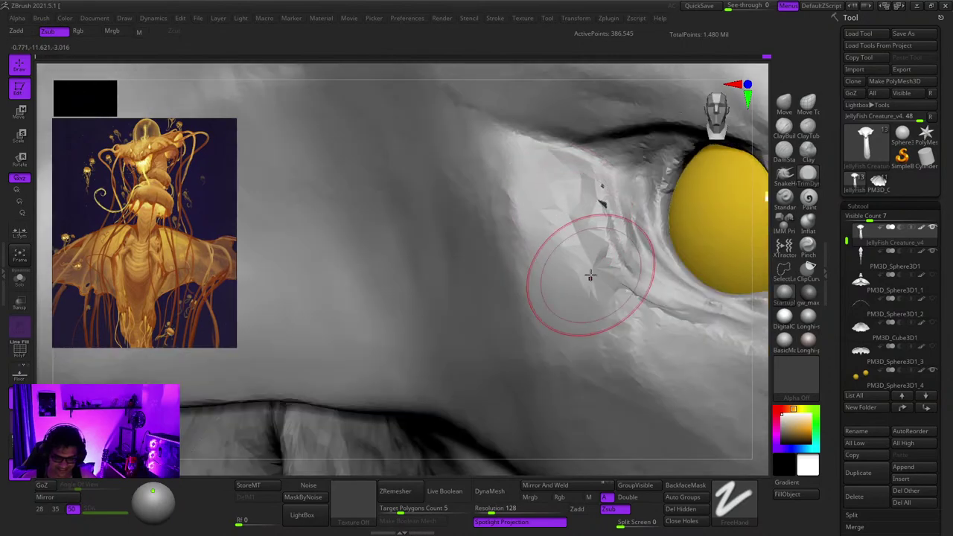
mouse_move(590, 276)
right_mouse_down()
mouse_move(600, 280)
mouse_move(561, 249)
mouse_move(574, 271)
right_mouse_up()
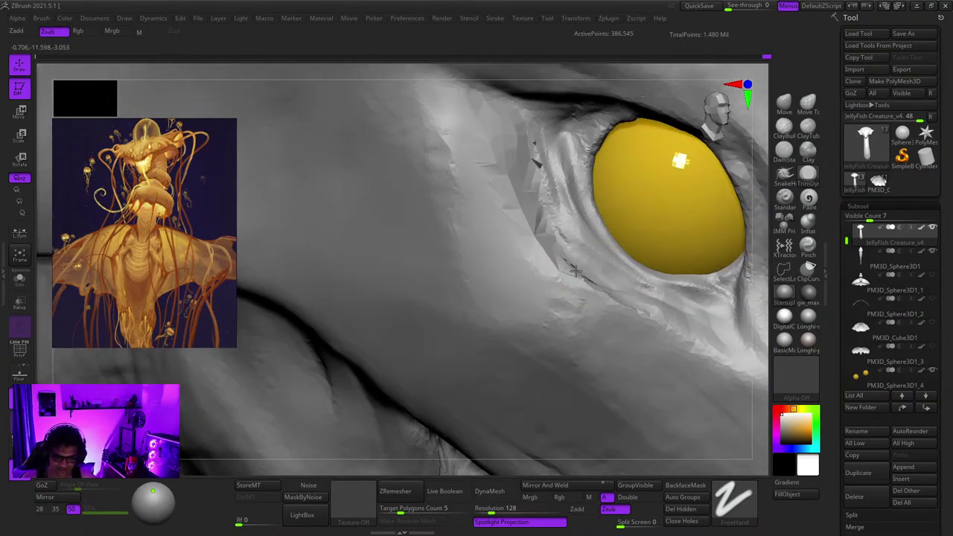
Step: Trim the cheek plane beneath the lower eyelid and resize the TrimDynamic brush
right_click_drag(646, 305, 629, 288)
mouse_move(685, 323)
right_mouse_down("alt")
mouse_move(572, 231)
mouse_move(588, 300)
right_mouse_up("alt")
left_click_drag(589, 300, 476, 373)
mouse_move(535, 320)
right_mouse_down()
mouse_move(573, 248)
mouse_move(523, 353)
right_mouse_up()
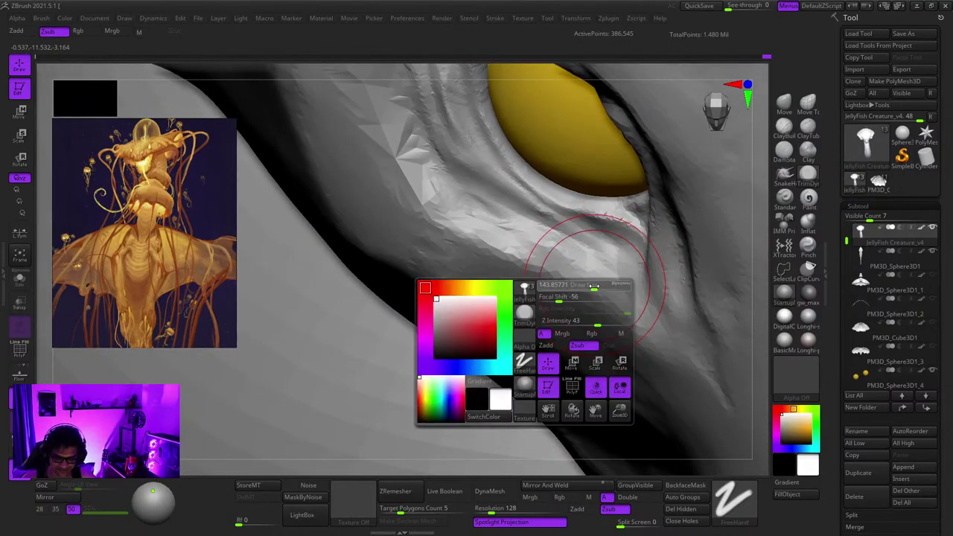
mouse_move(646, 336)
right_mouse_down()
mouse_move(638, 291)
mouse_move(671, 256)
right_mouse_up()
right_click_drag(657, 214, 642, 237)
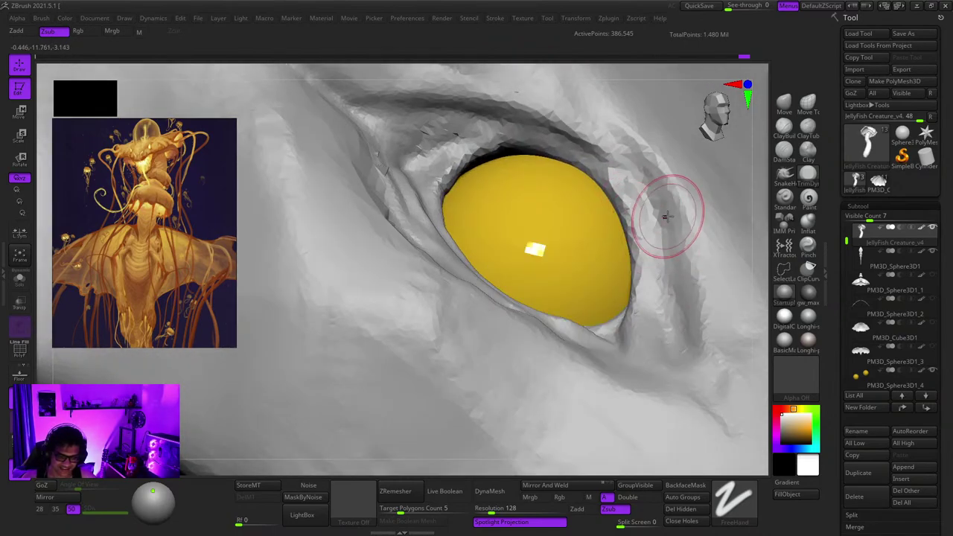
Step: Examine the head's overall form, brow and hood from the front and side
right_click_drag(690, 292, 662, 197, "ctrl")
mouse_move(663, 198)
right_mouse_down()
mouse_move(642, 221)
mouse_move(661, 245)
mouse_move(549, 210)
right_mouse_up()
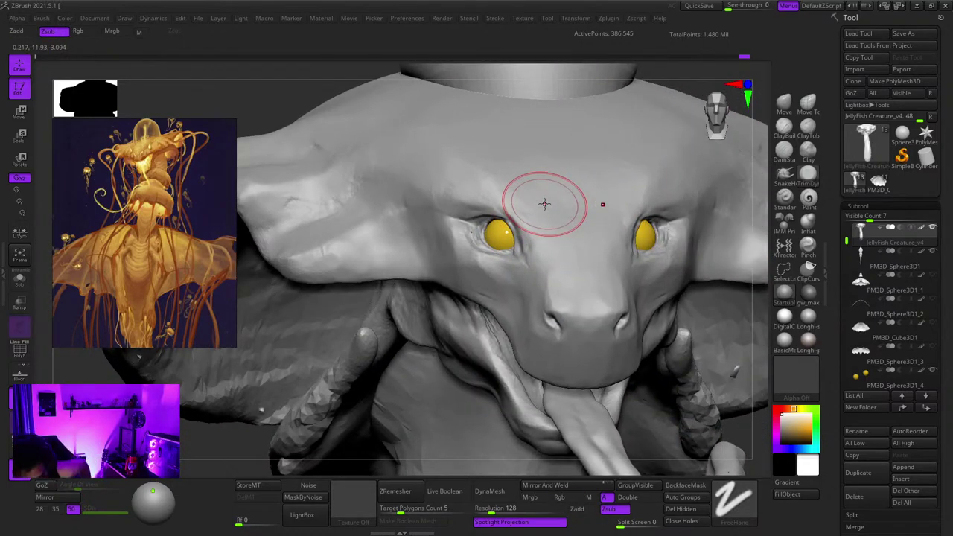
mouse_move(577, 250)
right_mouse_down()
mouse_move(514, 183)
mouse_move(557, 273)
mouse_move(573, 216)
right_mouse_up()
mouse_move(471, 206)
right_mouse_down("ctrl")
mouse_move(543, 245)
mouse_move(607, 251)
right_mouse_up("ctrl")
mouse_move(606, 251)
right_mouse_down("ctrl")
mouse_move(553, 230)
mouse_move(567, 221)
mouse_move(529, 232)
mouse_move(538, 243)
mouse_move(525, 266)
right_mouse_up("ctrl")
right_click_drag(525, 267, 523, 226, "ctrl")
right_click_drag(570, 278, 543, 228)
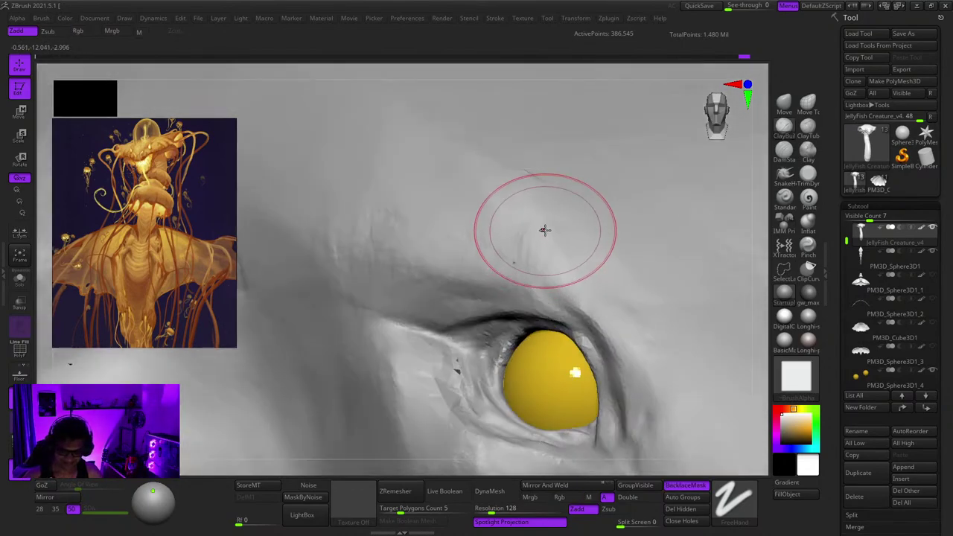
key("shift")
mouse_move(564, 270)
right_mouse_down("ctrl")
mouse_move(538, 230)
mouse_move(546, 166)
mouse_move(595, 199)
mouse_move(585, 177)
right_mouse_up("ctrl")
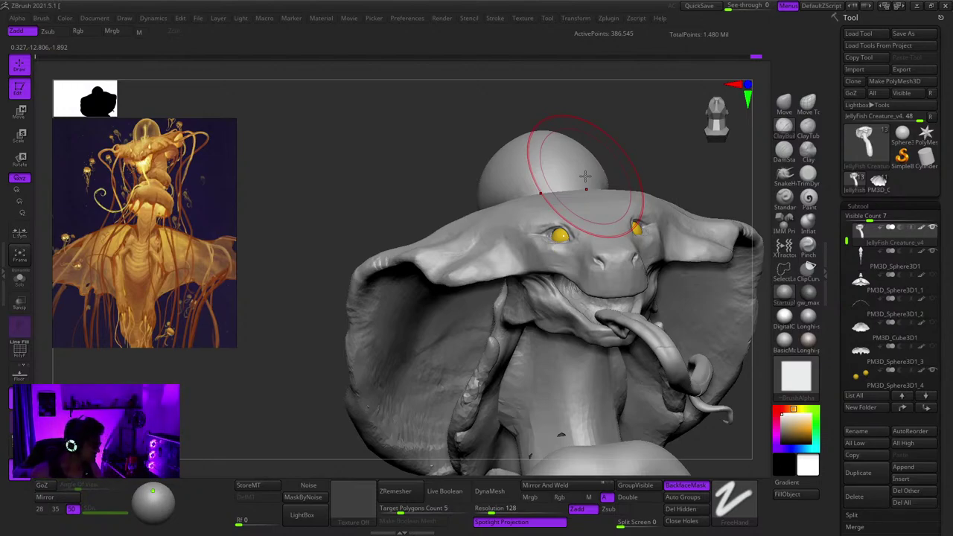
right_click_drag(649, 187, 676, 186)
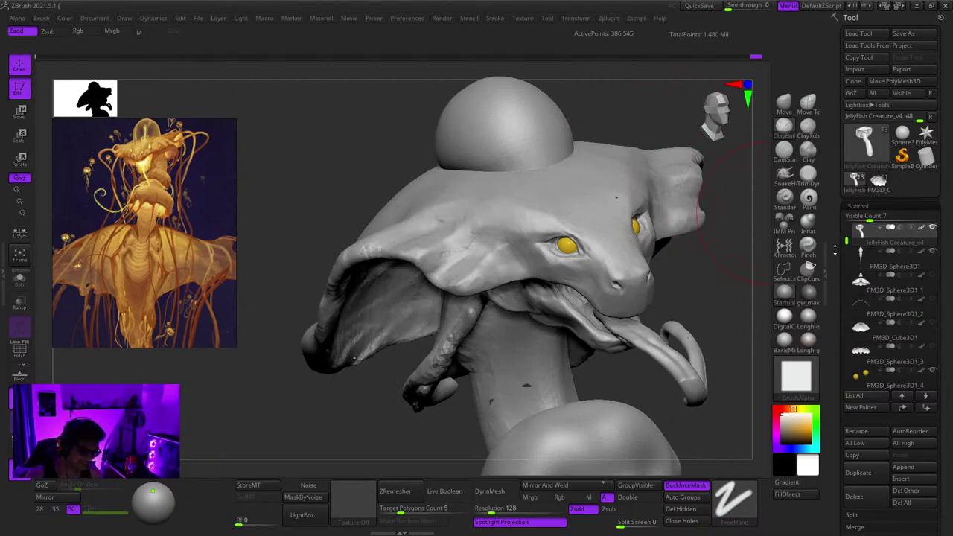
Step: Hide the PM3D_Sphere1_5 dome subtool and check the head's mesh density with the polyframe
left_click_drag(846, 242, 847, 220)
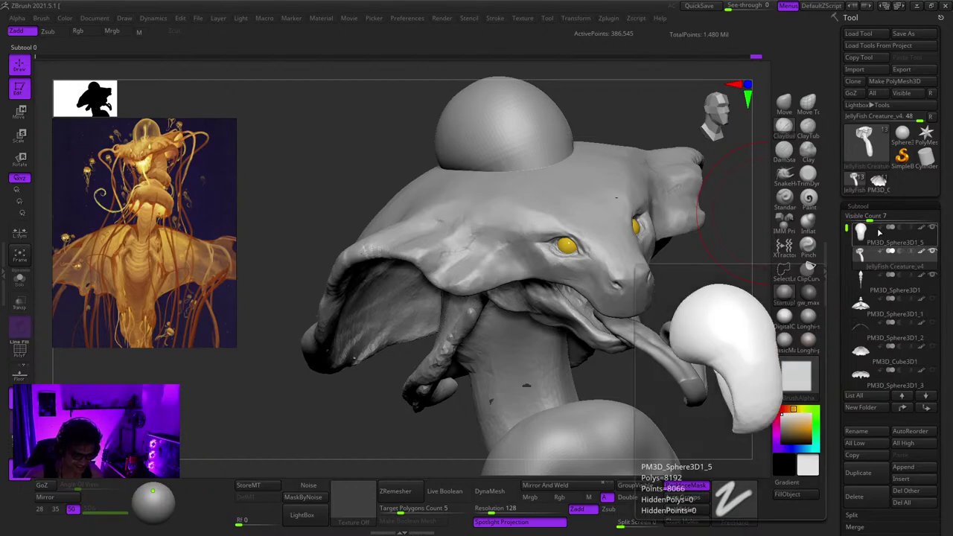
left_click(932, 228)
key("shift+f")
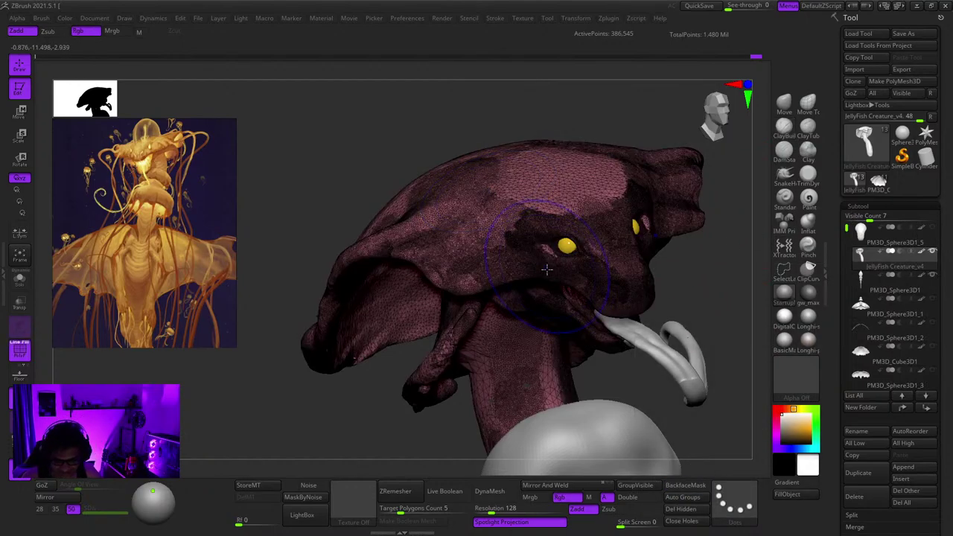
key("shift+f")
mouse_move(549, 260)
right_mouse_down()
mouse_move(569, 287)
mouse_move(540, 304)
mouse_move(587, 277)
mouse_move(543, 243)
right_mouse_up()
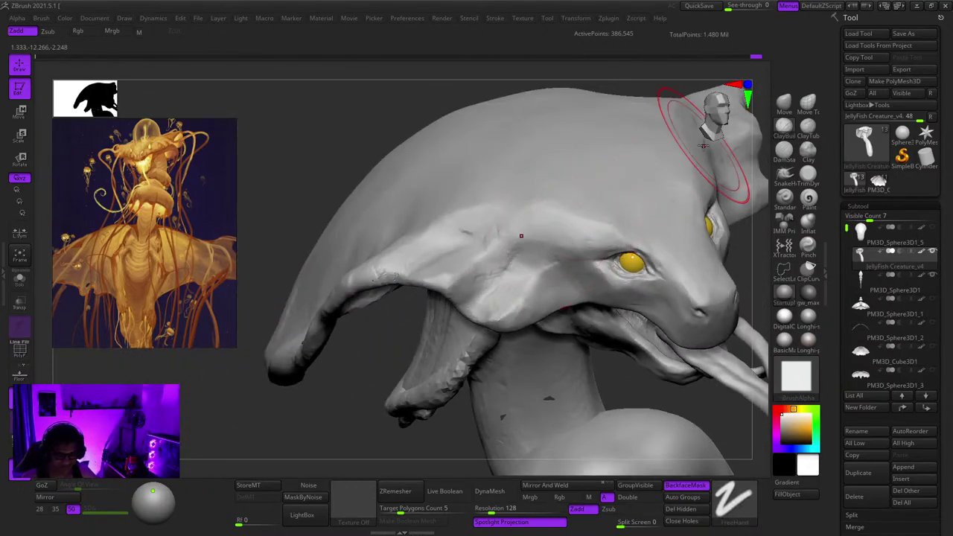
key("b")
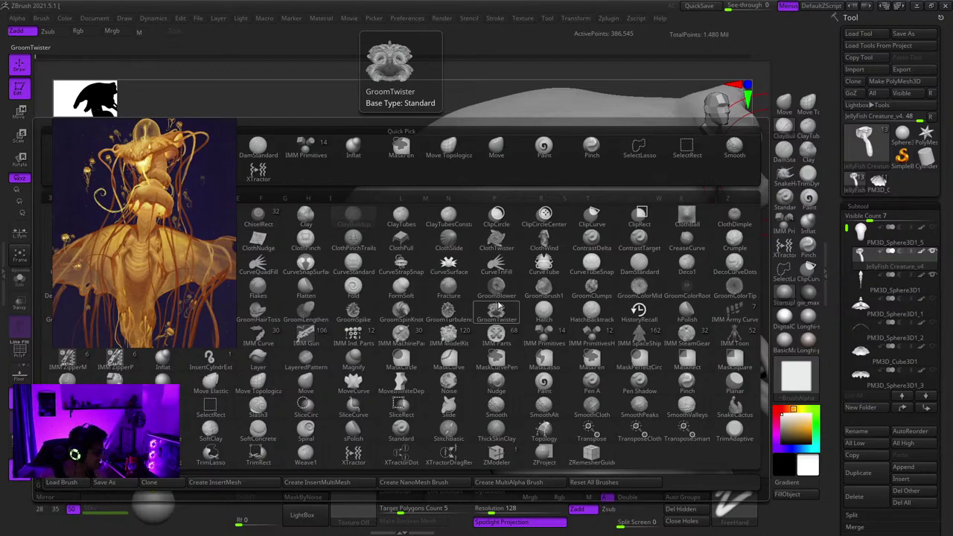
left_click(544, 146)
mouse_move(451, 223)
right_mouse_down()
mouse_move(493, 230)
mouse_move(513, 250)
right_mouse_up()
mouse_move(514, 249)
right_mouse_down("ctrl")
mouse_move(441, 222)
mouse_move(570, 238)
mouse_move(558, 258)
mouse_move(545, 223)
right_mouse_up("ctrl")
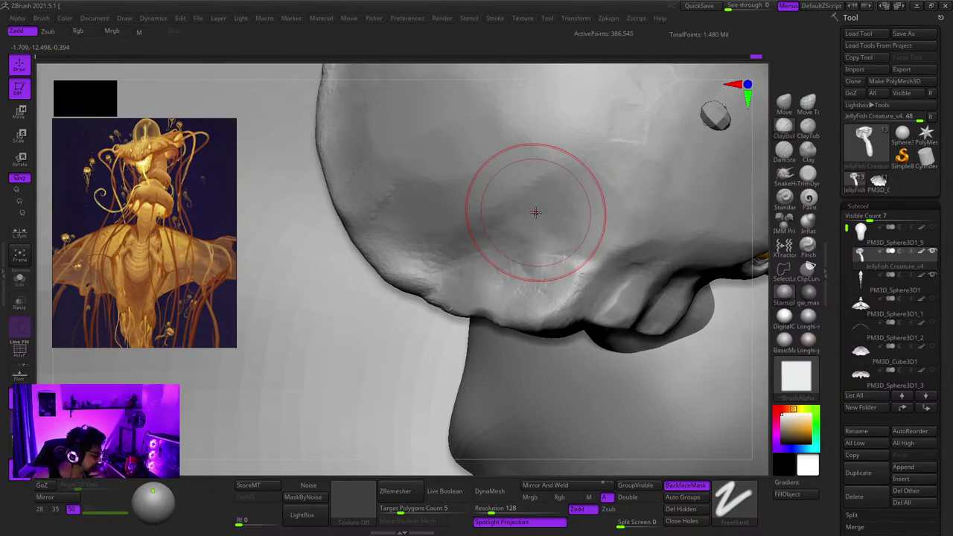
right_click_drag(506, 263, 554, 249, "ctrl")
mouse_move(554, 249)
right_mouse_down()
mouse_move(591, 255)
mouse_move(425, 357)
mouse_move(589, 226)
mouse_move(538, 247)
mouse_move(663, 250)
right_mouse_up()
Step: Reshape the front stretch of the hood's rim around the fold with a resized Move brush
left_click(784, 104)
right_click_drag(449, 184, 411, 314, "ctrl")
key("space")
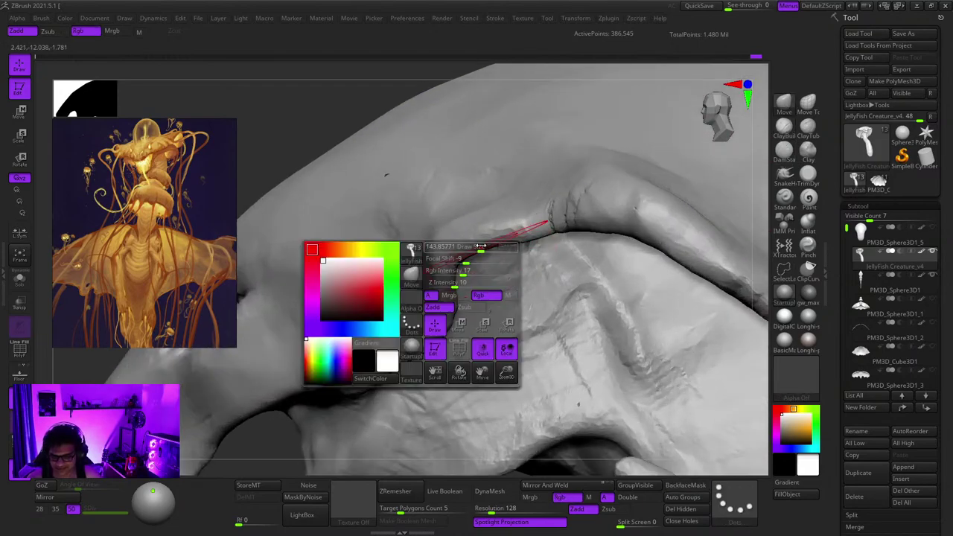
left_click_drag(518, 223, 522, 232)
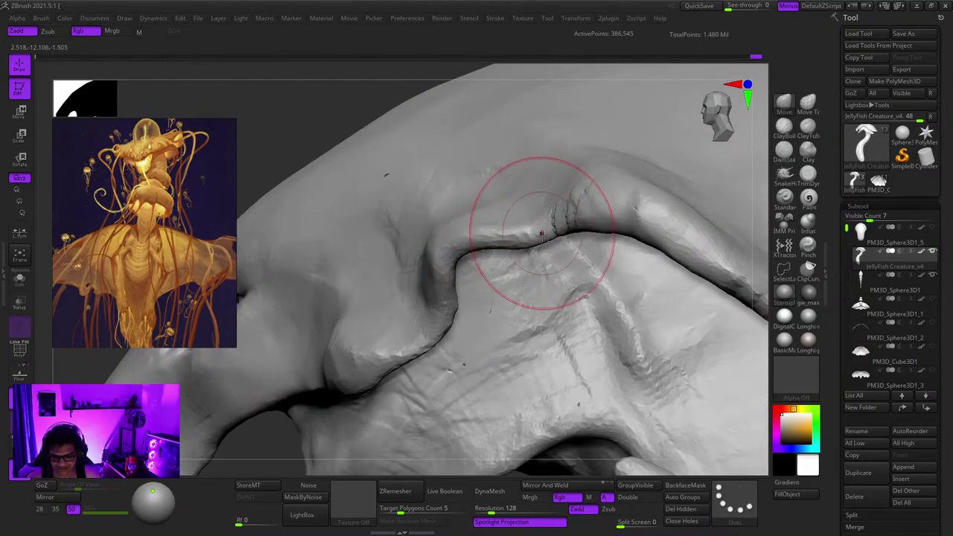
mouse_move(542, 234)
right_mouse_down()
mouse_move(514, 226)
mouse_move(515, 186)
mouse_move(508, 289)
right_mouse_up()
key("space")
key("space")
left_click_drag(562, 233, 576, 235)
Step: Bend the middle stretch of the hood's rim into a wavy edge, adjusting the Move brush size along the way
right_click_drag(594, 251, 604, 194, "alt")
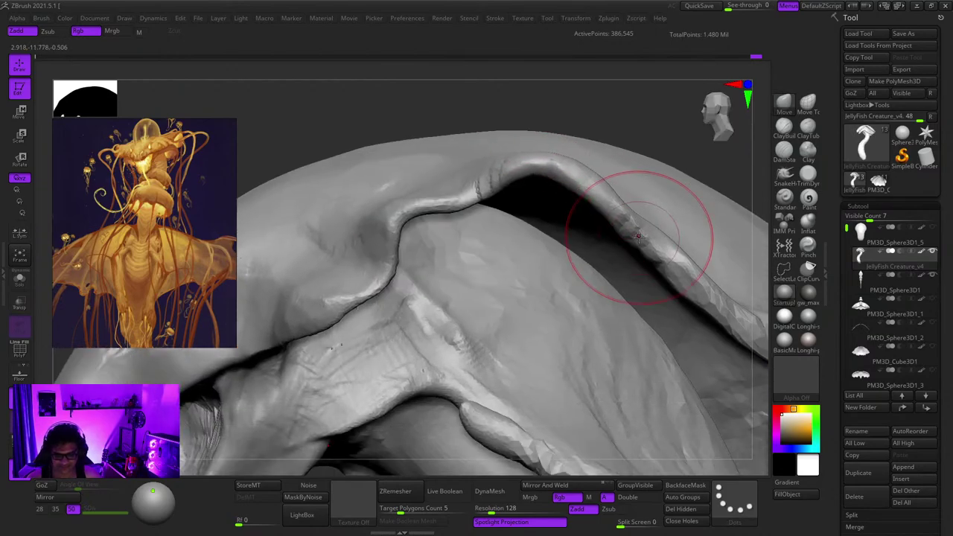
left_click_drag(640, 235, 633, 260)
right_click_drag(628, 292, 493, 280, "alt")
key("space")
left_click_drag(573, 286, 581, 285)
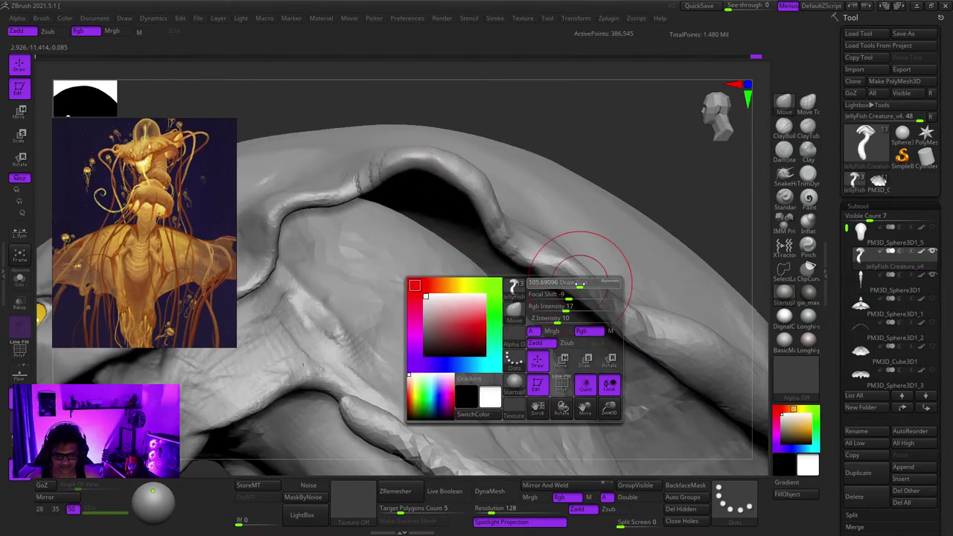
mouse_move(638, 311)
right_mouse_down("alt")
mouse_move(583, 260)
mouse_move(558, 314)
right_mouse_up("alt")
key("space")
left_click_drag(594, 276, 604, 275)
right_click_drag(615, 287, 569, 268)
Step: Push another wave into the hood's rim further back using a smaller Move brush
right_click_drag(519, 374, 523, 331, "ctrl")
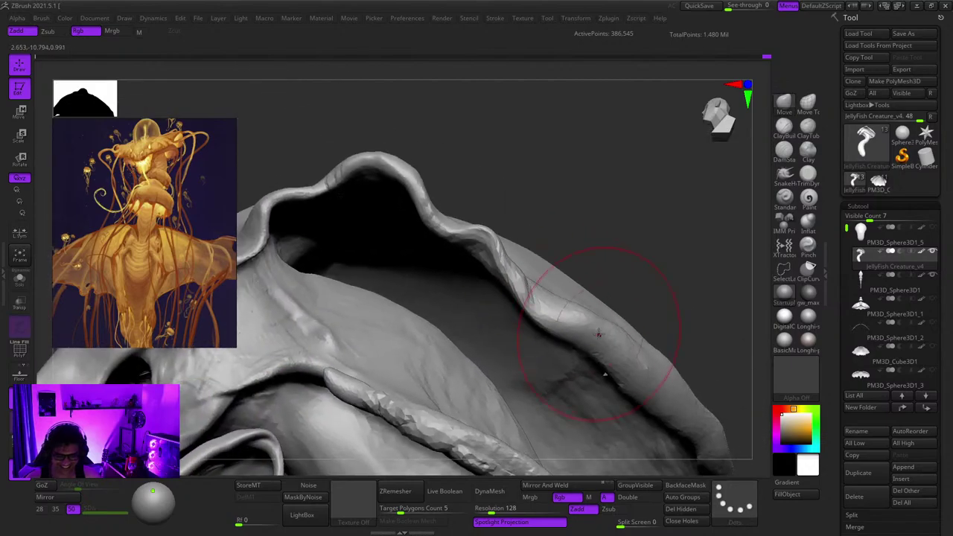
key("space")
left_click_drag(598, 332, 586, 333)
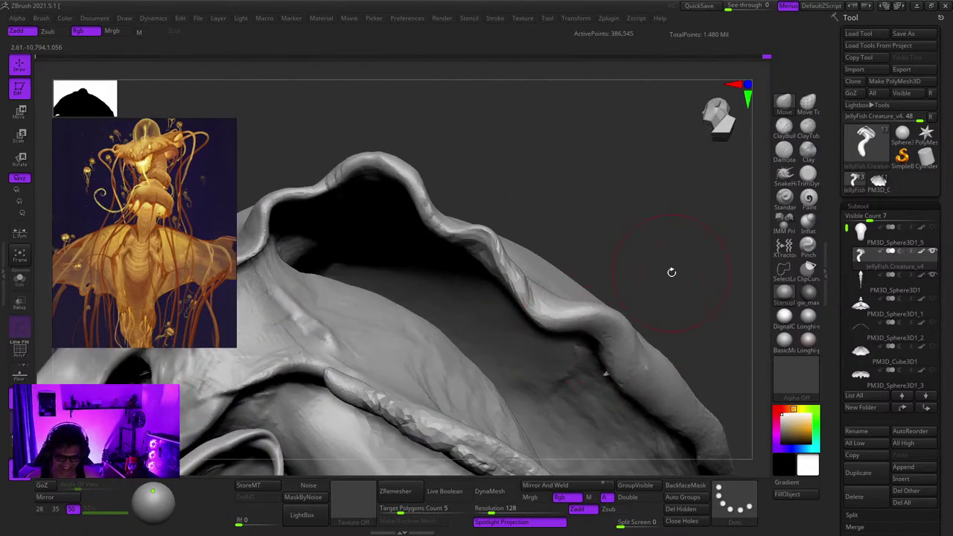
right_click_drag(672, 272, 632, 237)
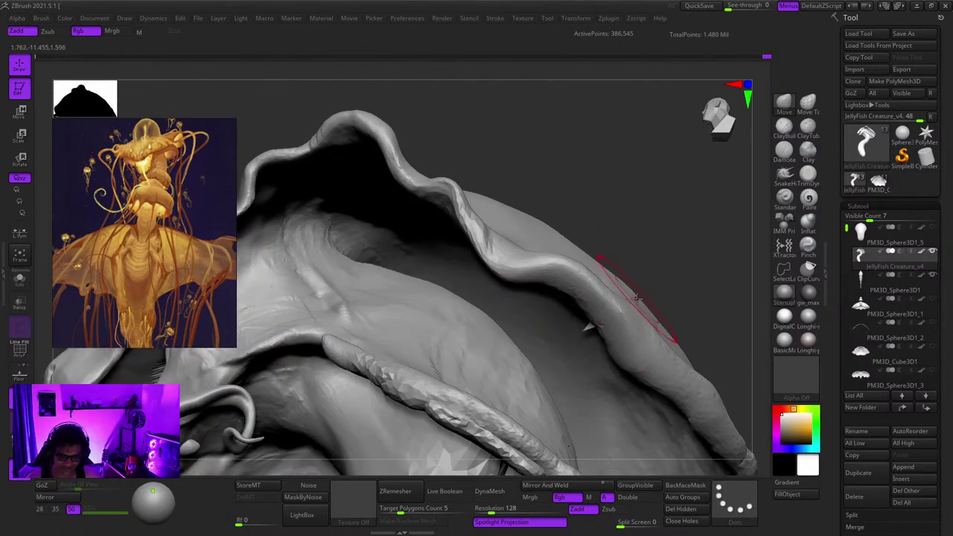
right_click_drag(637, 299, 651, 284)
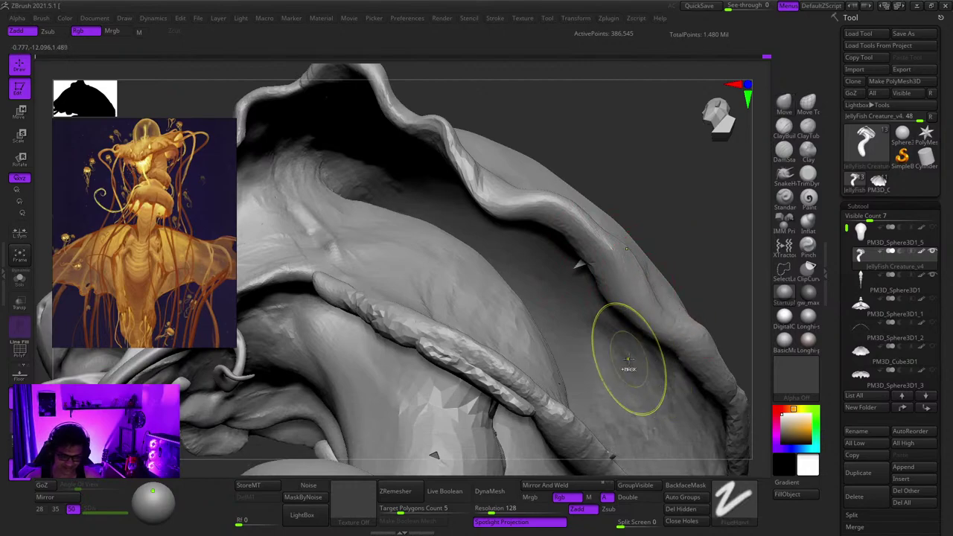
Step: Shape the rear section of the hood's rim into irregular waves with the resized Move brush
right_click_drag(630, 368, 632, 286, "ctrl")
mouse_move(632, 287)
right_mouse_down()
mouse_move(646, 372)
mouse_move(636, 302)
mouse_move(572, 223)
right_mouse_up()
key("space")
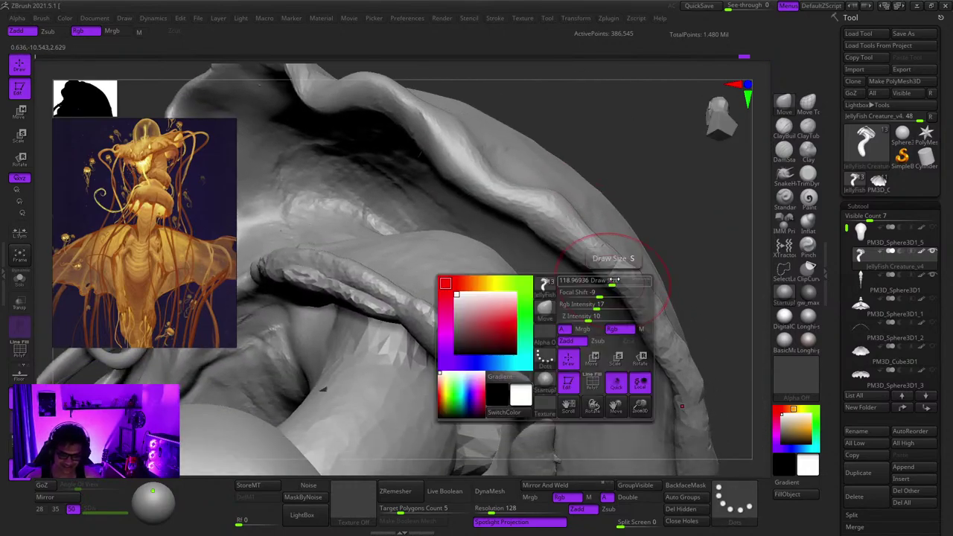
mouse_move(619, 271)
left_mouse_down()
mouse_move(586, 252)
mouse_move(598, 236)
mouse_move(635, 272)
left_mouse_up()
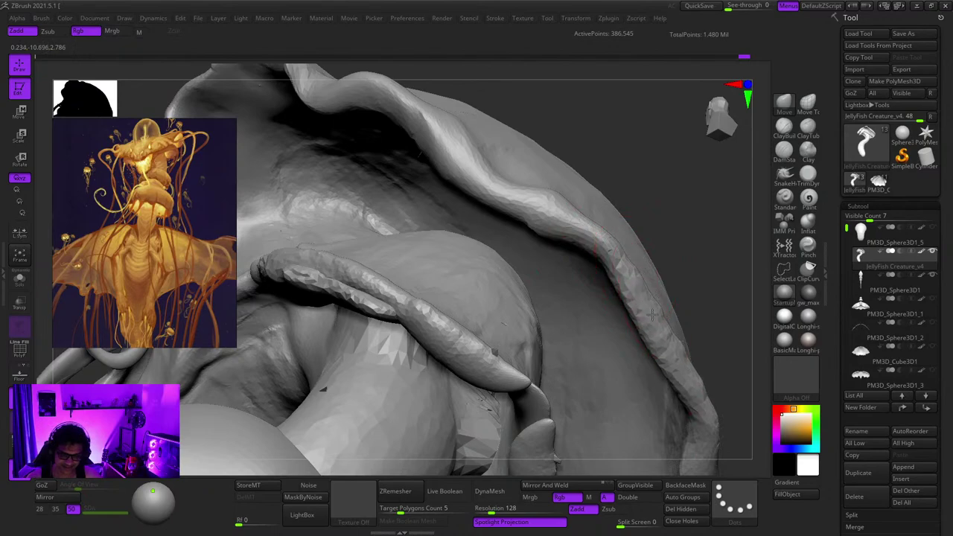
left_click_drag(551, 202, 545, 212)
Step: Build up a raised fold running inward from the hood's wavy rim with ClayBuildup
mouse_move(546, 212)
right_mouse_down("ctrl")
mouse_move(494, 211)
mouse_move(556, 425)
mouse_move(511, 314)
mouse_move(745, 158)
right_mouse_up("ctrl")
left_click(785, 136)
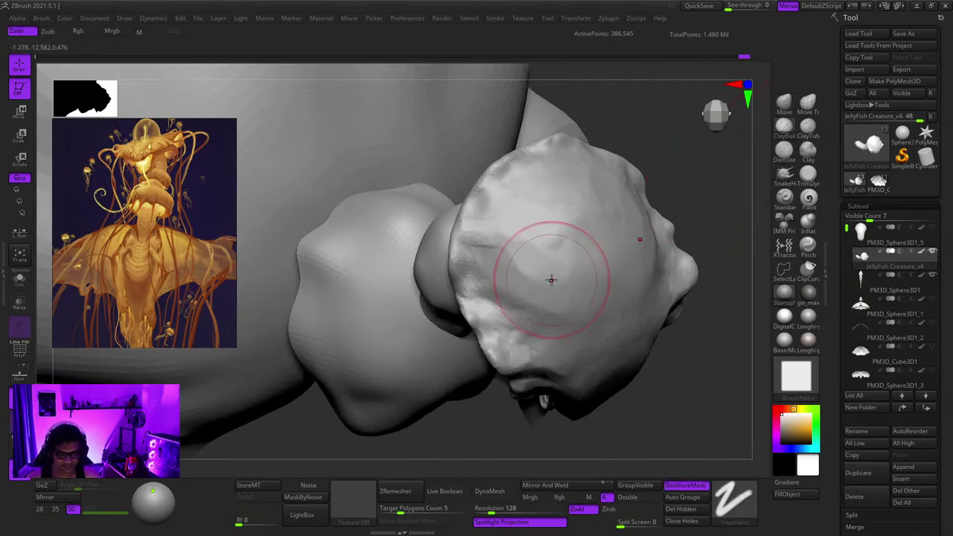
mouse_move(551, 279)
right_mouse_down("ctrl")
mouse_move(548, 342)
mouse_move(561, 290)
mouse_move(485, 289)
mouse_move(434, 382)
right_mouse_up("ctrl")
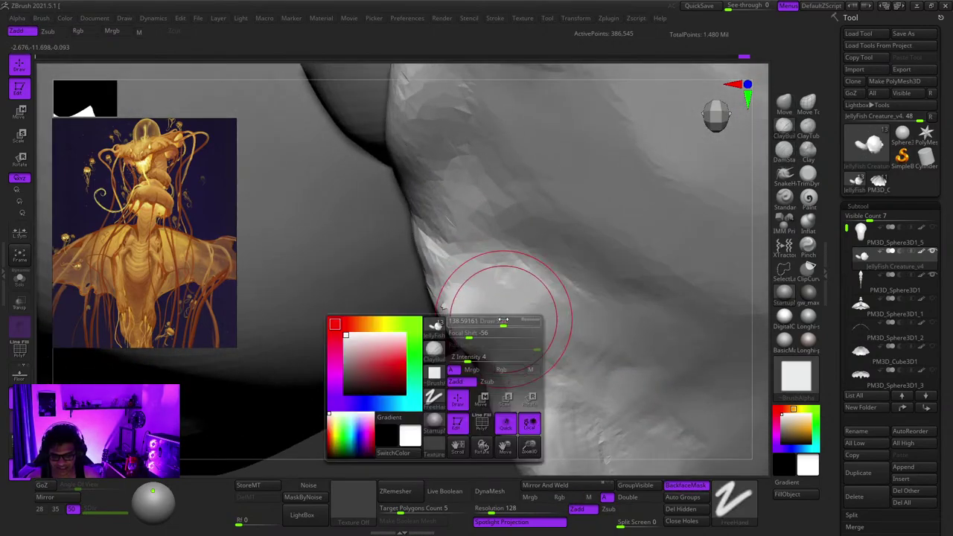
mouse_move(504, 310)
left_mouse_down()
mouse_move(478, 320)
mouse_move(554, 365)
left_mouse_up()
mouse_move(461, 304)
right_mouse_down()
mouse_move(531, 302)
mouse_move(468, 302)
right_mouse_up()
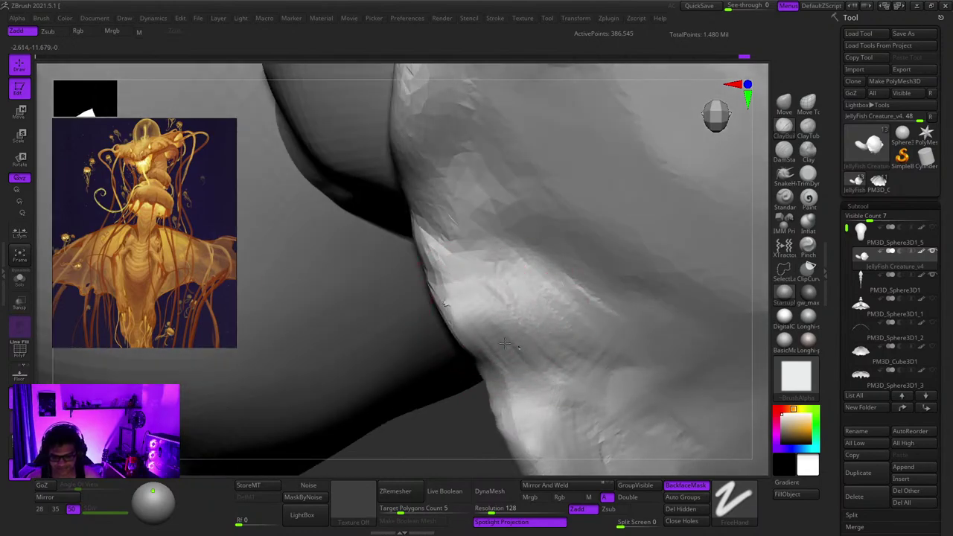
mouse_move(636, 358)
right_mouse_down()
mouse_move(516, 346)
mouse_move(570, 352)
right_mouse_up()
left_click_drag(570, 352, 628, 350)
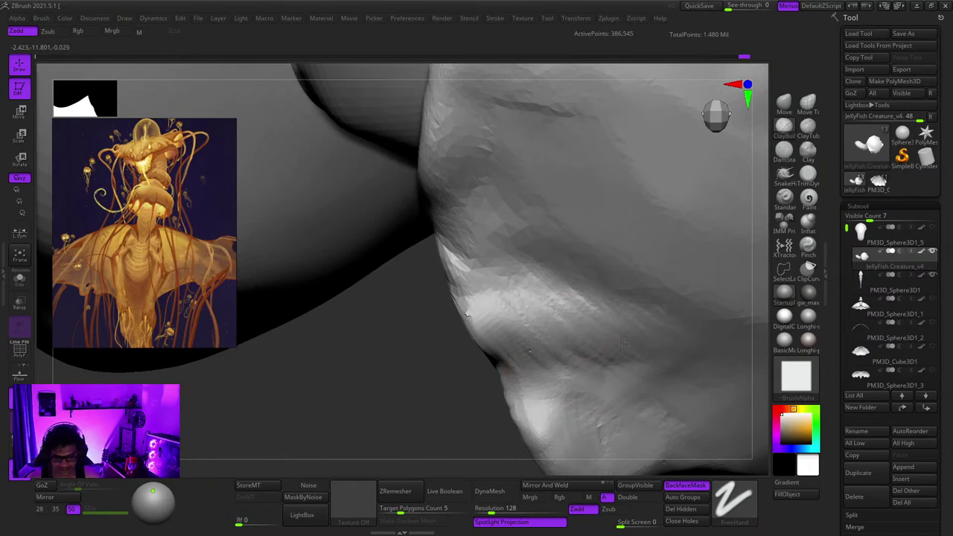
Step: Sculpt the hood surface beside the new fold, resizing the ClayBuildup brush between strokes
mouse_move(695, 322)
right_mouse_down()
mouse_move(631, 266)
mouse_move(649, 289)
mouse_move(616, 272)
mouse_move(606, 281)
right_mouse_up()
mouse_move(606, 281)
left_mouse_down()
mouse_move(660, 295)
mouse_move(566, 244)
left_mouse_up()
mouse_move(532, 219)
right_mouse_down()
mouse_move(519, 190)
mouse_move(555, 251)
mouse_move(526, 246)
right_mouse_up()
key("space")
left_click_drag(526, 246, 538, 251)
right_click_drag(538, 250, 551, 250)
key("space")
left_click_drag(550, 250, 543, 238)
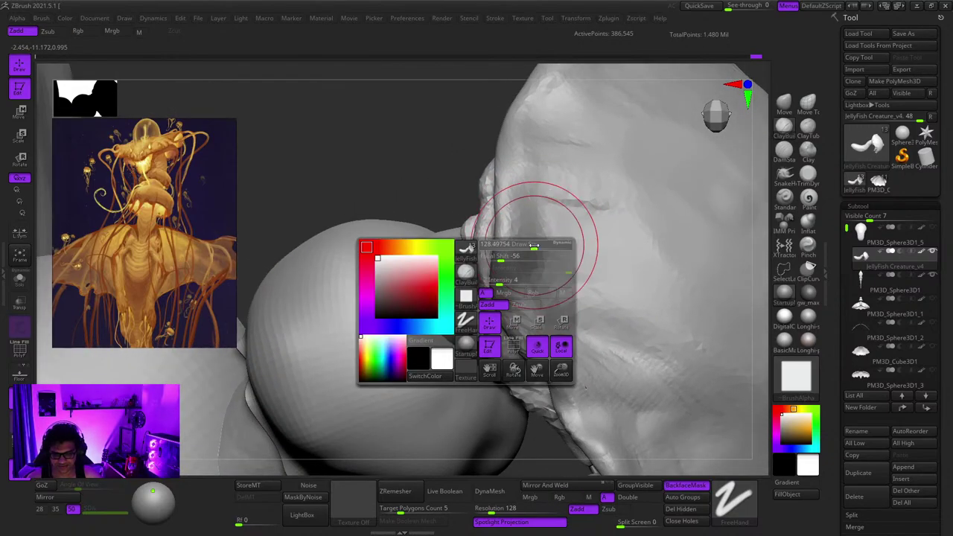
Step: Deepen the furrows and folds radiating from the hood's rim with a smaller ClayBuildup brush
right_click_drag(567, 257, 563, 261)
key("space")
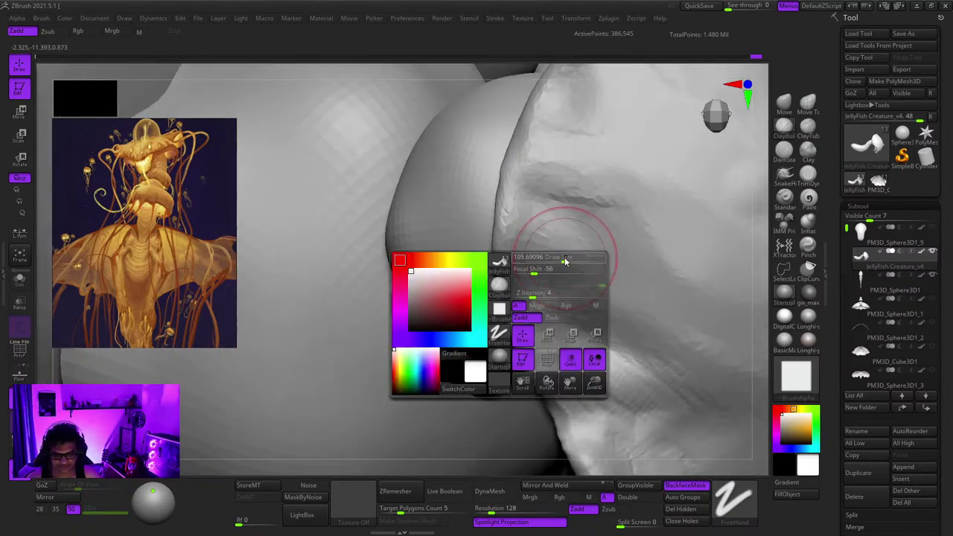
left_click_drag(530, 249, 561, 265)
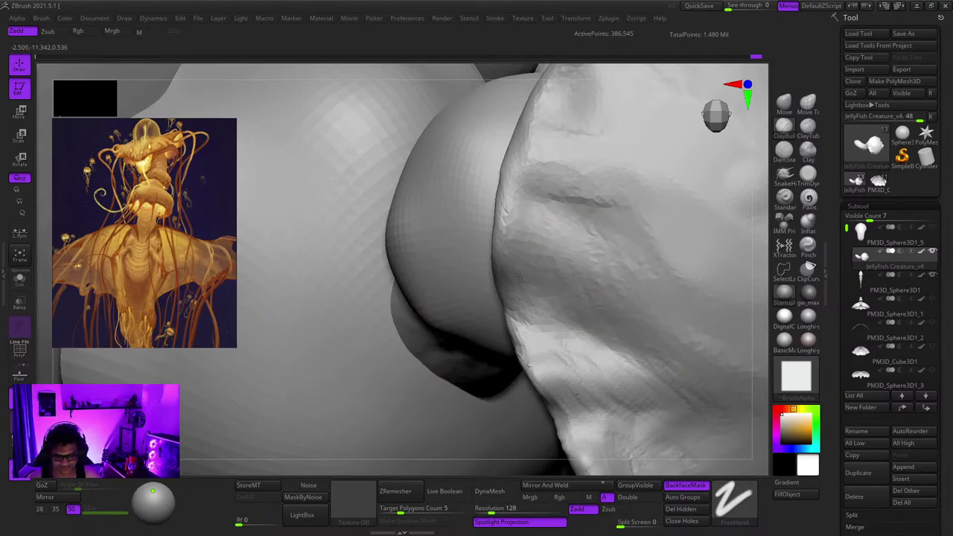
left_click_drag(589, 314, 629, 347)
left_click_drag(608, 223, 609, 283)
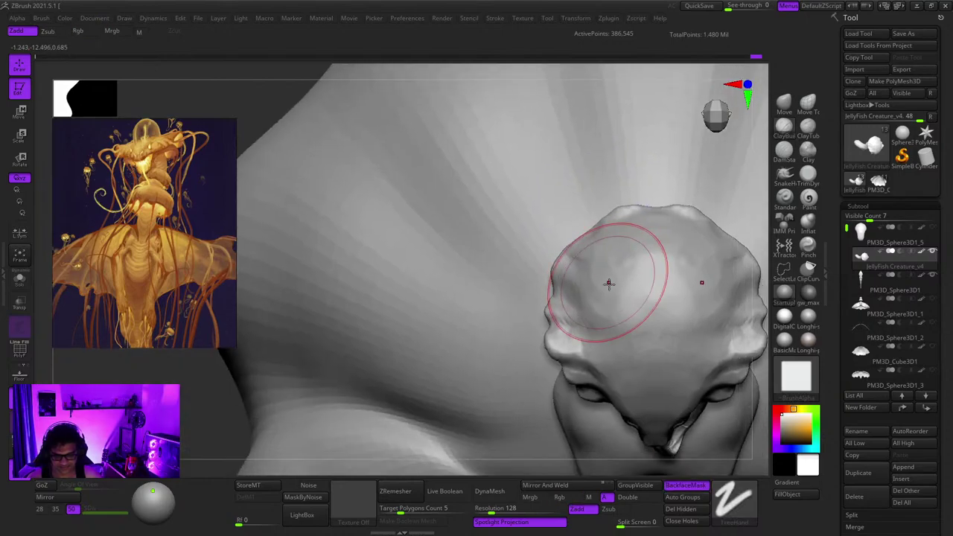
Step: Build up a raised fold on the hood's rear corner beside the rim with ClayBuildup
right_click_drag(619, 306, 648, 298, "shift")
right_click_drag(579, 347, 577, 275, "alt")
mouse_move(576, 275)
right_mouse_down()
mouse_move(632, 236)
mouse_move(531, 302)
mouse_move(593, 257)
mouse_move(572, 245)
right_mouse_up()
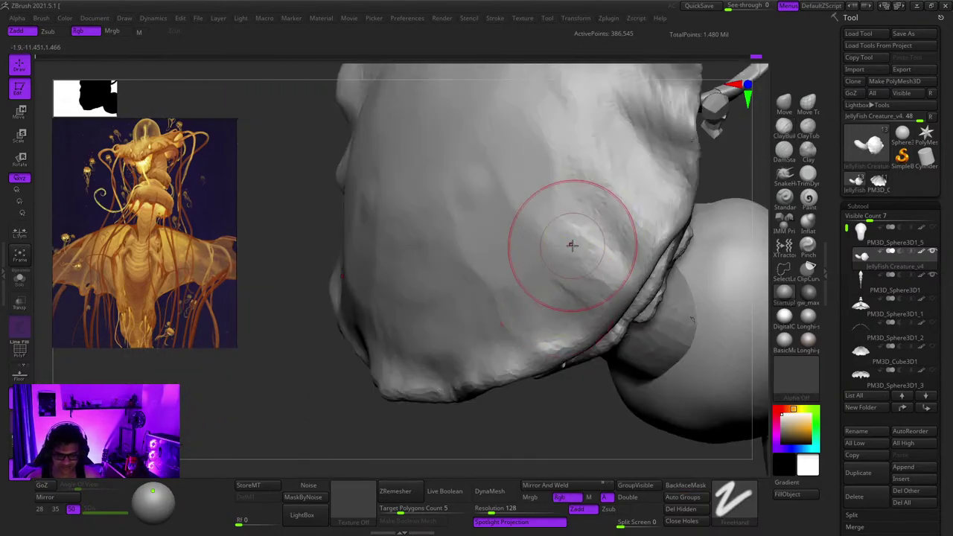
left_click_drag(571, 195, 580, 221)
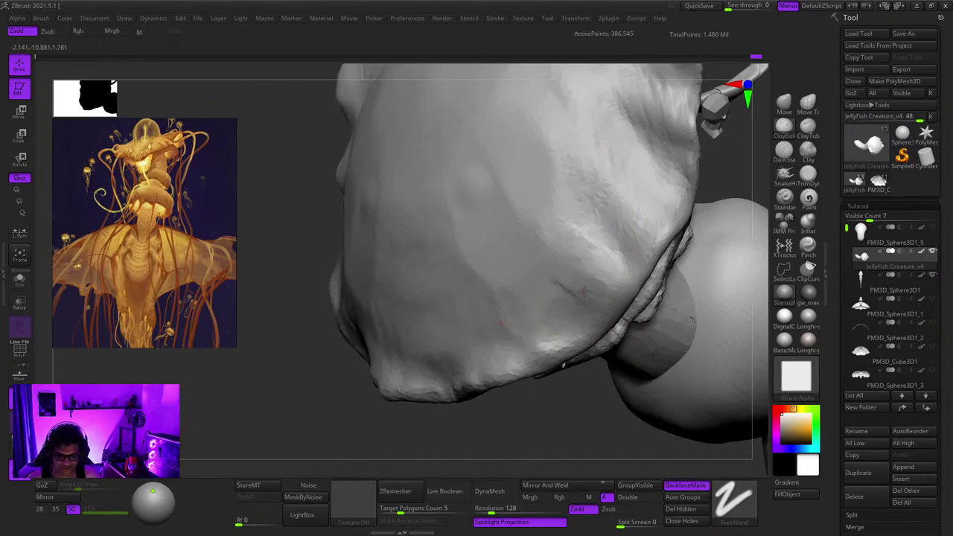
right_click_drag(562, 262, 604, 218)
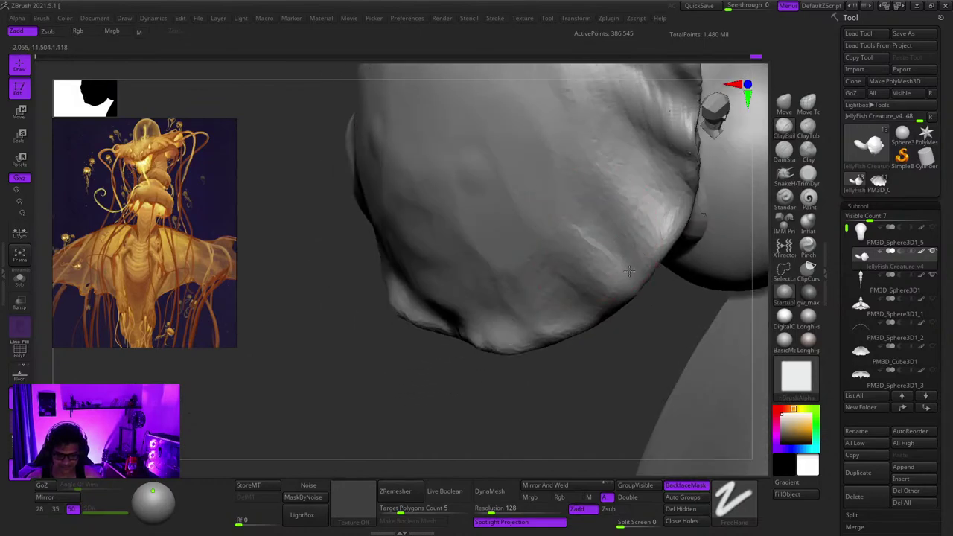
right_click_drag(565, 157, 595, 242)
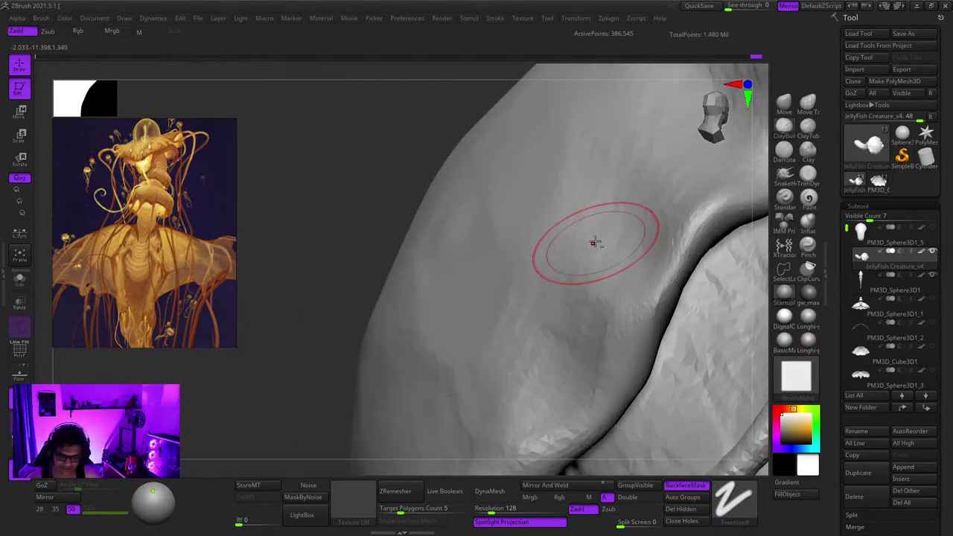
Step: Smooth the sculpted hood surface next to the wavy rim and refine the transition into its edge
left_click_drag(608, 274, 588, 291, "shift")
mouse_move(588, 291)
right_mouse_down("ctrl")
mouse_move(594, 269)
mouse_move(593, 332)
mouse_move(623, 279)
mouse_move(634, 198)
right_mouse_up("ctrl")
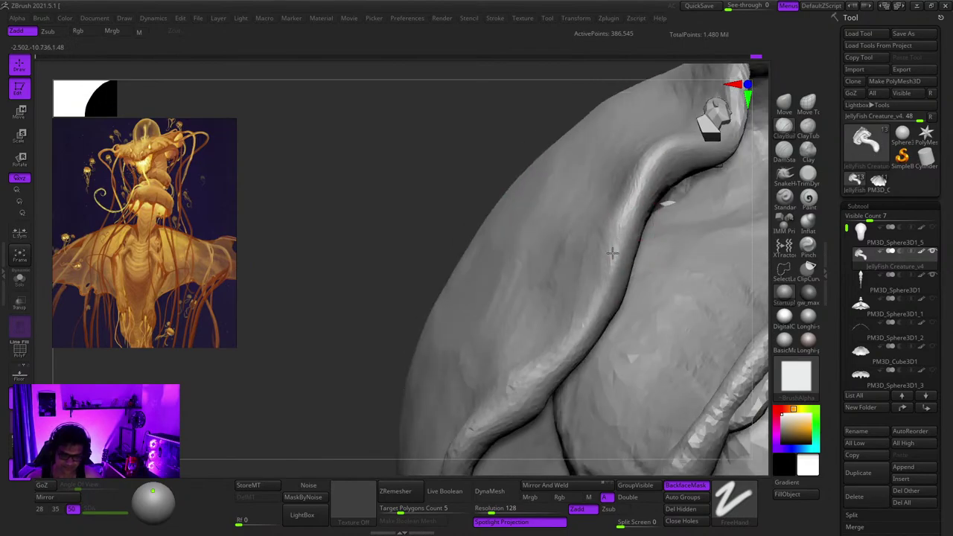
right_click_drag(585, 326, 620, 241)
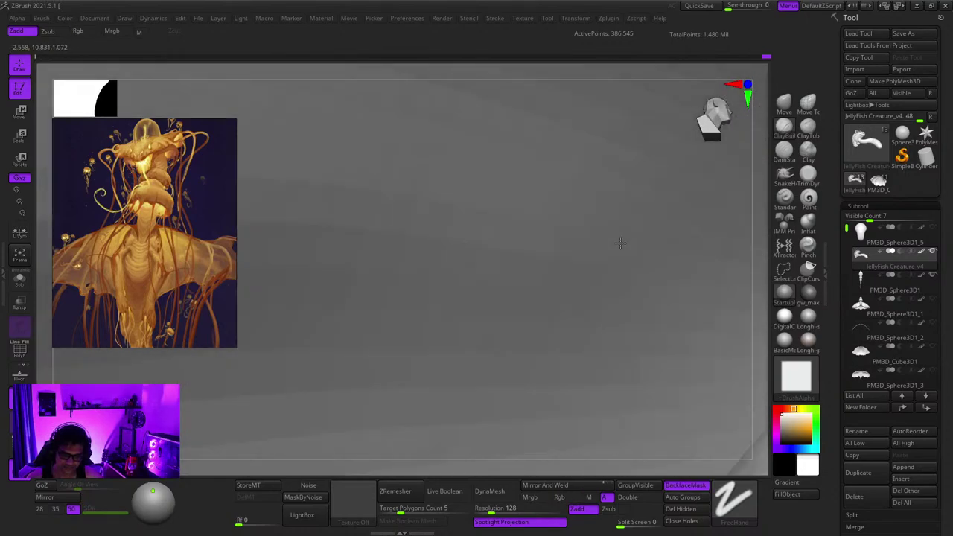
right_click_drag(637, 294, 606, 327)
Step: Hide the neck below the hood with a lasso selection in side view and isolate the head subtool with Solo
key("f")
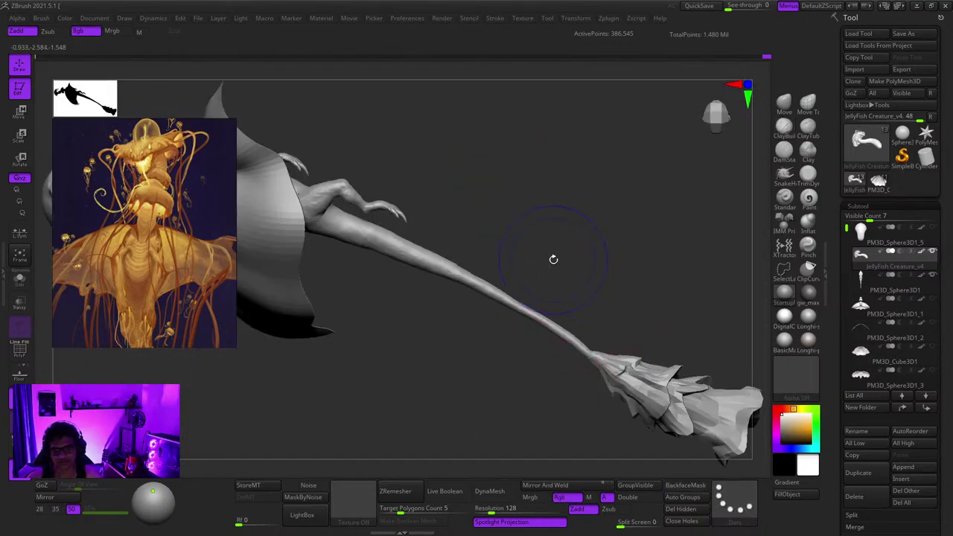
right_click_drag(468, 184, 506, 277, "ctrl")
right_click_drag(506, 277, 483, 200, "shift")
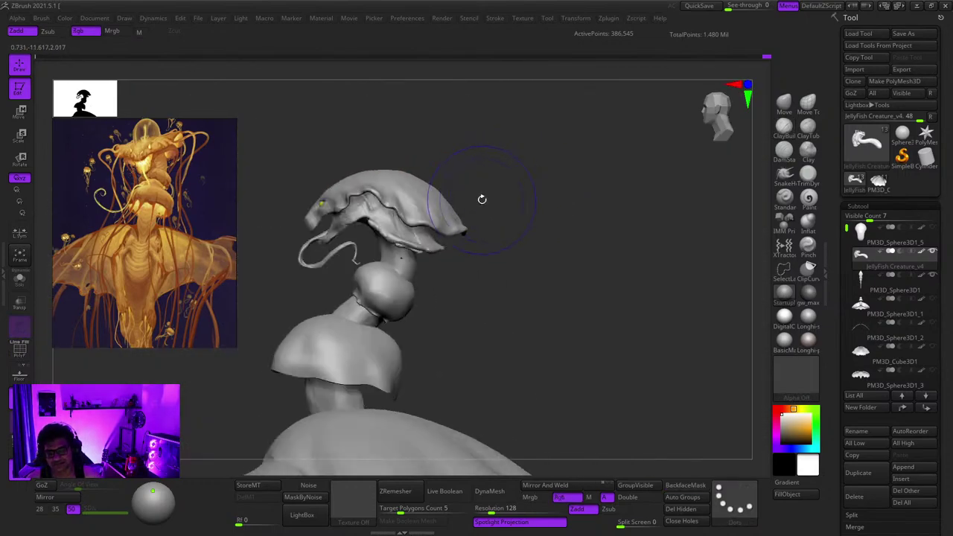
right_click_drag(509, 309, 580, 305, "ctrl")
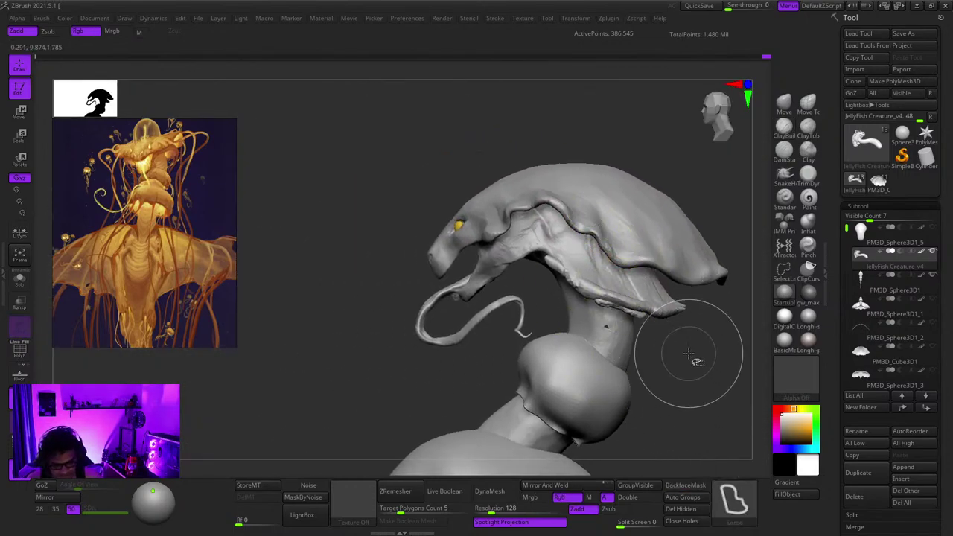
mouse_move(680, 352)
left_mouse_down("ctrl+shift")
mouse_move(731, 142)
mouse_move(346, 244)
mouse_move(450, 310)
left_mouse_up("ctrl+shift")
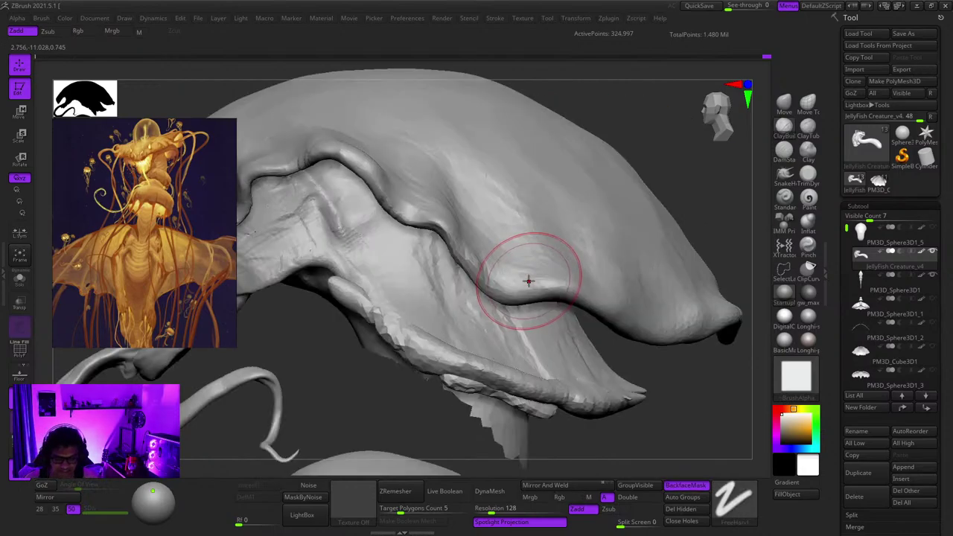
left_click(25, 288)
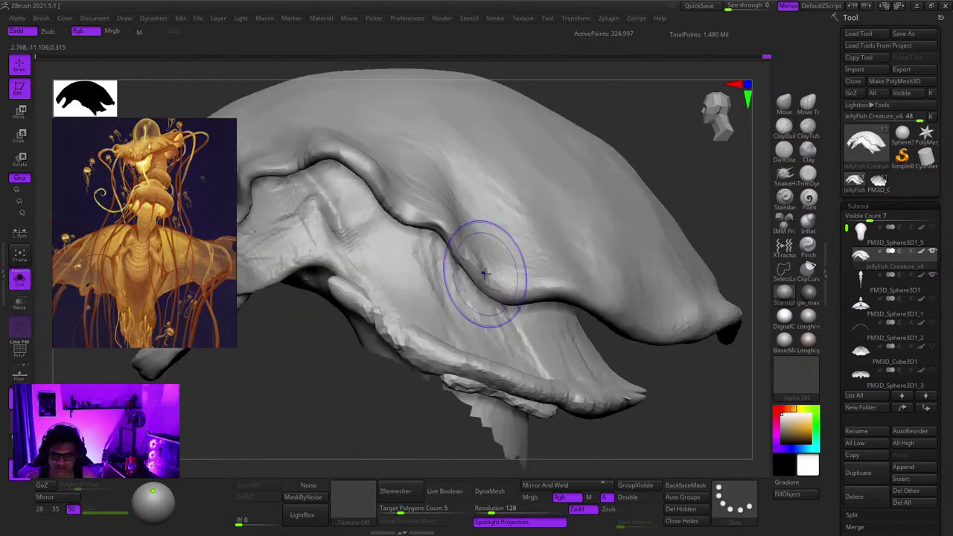
Step: Sculpt broad folds running from the hood's side rim onto its rear surface with ClayBuildup
right_click_drag(516, 253, 581, 272)
right_click(581, 272)
right_click_drag(654, 187, 595, 278)
right_click(595, 279)
right_click_drag(675, 170, 656, 209)
mouse_move(631, 248)
right_mouse_down()
mouse_move(658, 215)
mouse_move(617, 271)
mouse_move(619, 282)
mouse_move(636, 242)
right_mouse_up()
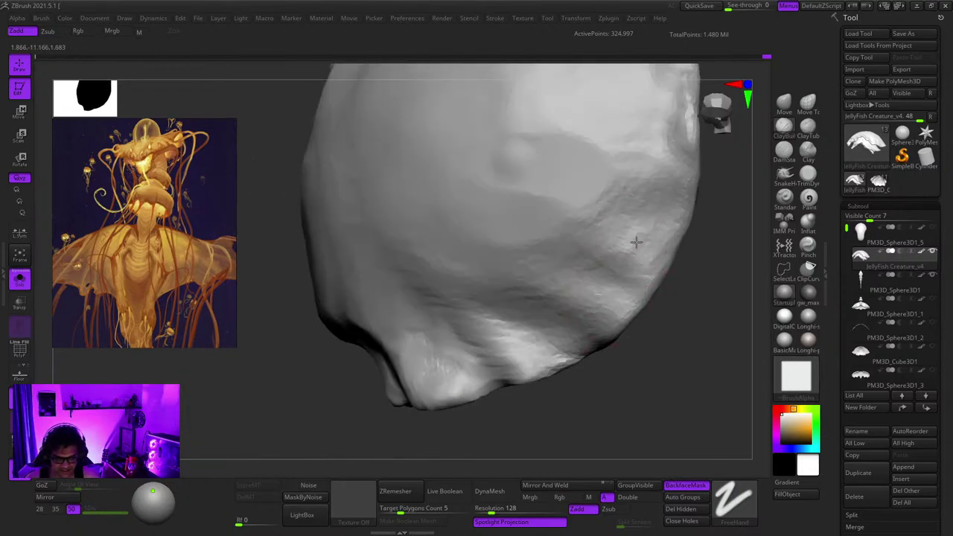
right_click_drag(668, 278, 638, 259)
right_click_drag(671, 299, 670, 323, "ctrl")
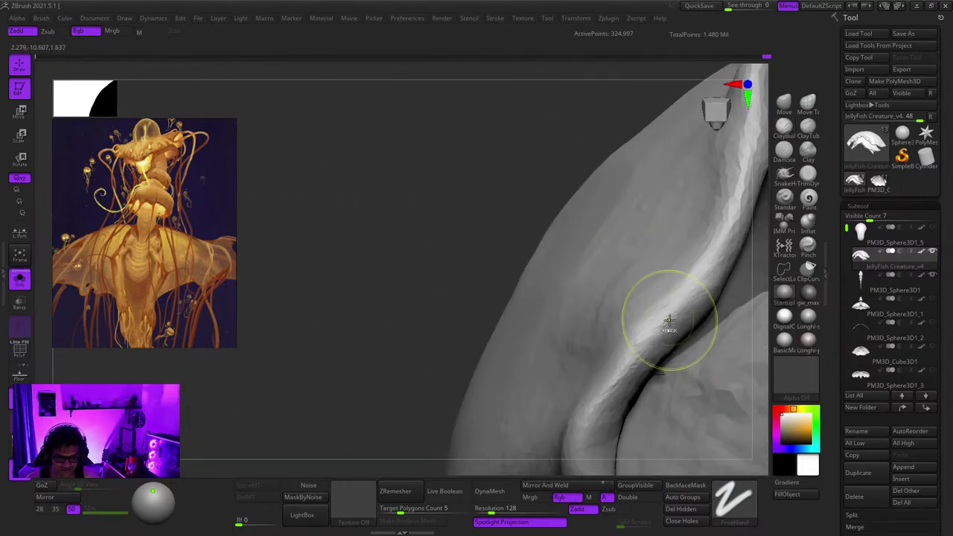
Step: Build up the ridges and furrows on the hood's rear side, using a resized ClayBuildup brush
right_click(667, 270)
mouse_move(668, 270)
right_mouse_down()
mouse_move(657, 290)
mouse_move(640, 273)
mouse_move(655, 304)
mouse_move(634, 301)
right_mouse_up()
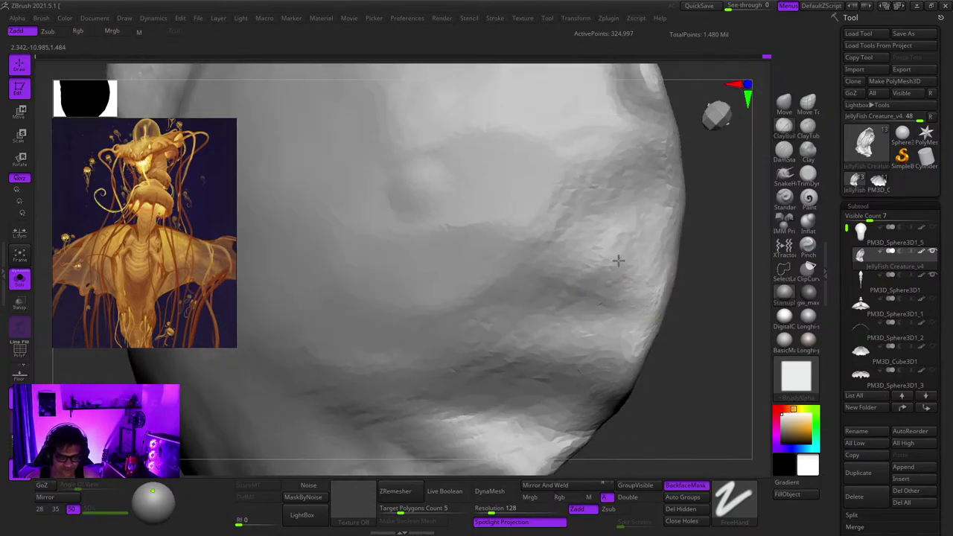
mouse_move(573, 279)
right_mouse_down()
mouse_move(574, 245)
mouse_move(599, 261)
right_mouse_up()
right_click_drag(599, 261, 608, 273, "ctrl")
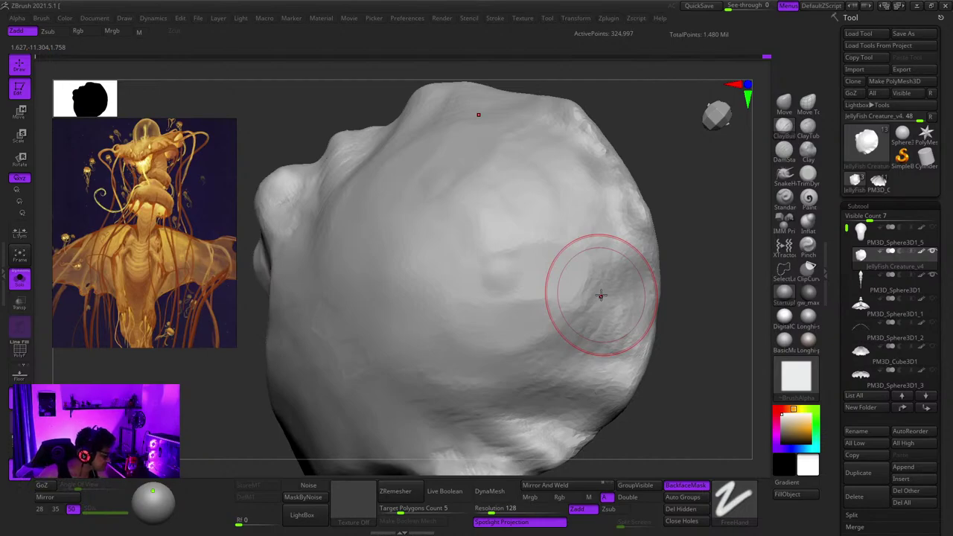
right_click_drag(593, 213, 572, 181)
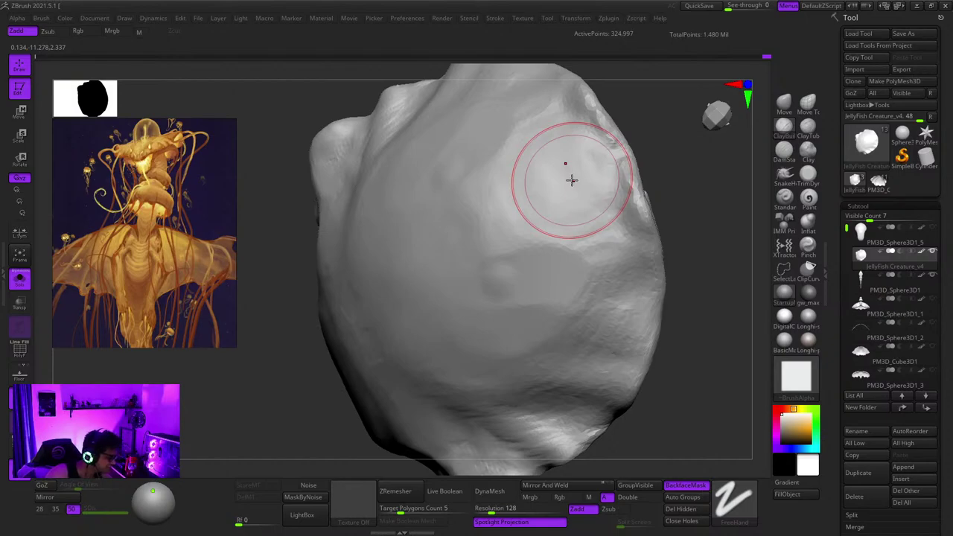
Step: Smooth the rear folds and sculpt the hollows along the inner underside of the hood's rim
right_click_drag(540, 248, 593, 316)
mouse_move(593, 316)
right_mouse_down()
mouse_move(599, 350)
mouse_move(640, 211)
mouse_move(640, 253)
mouse_move(576, 278)
mouse_move(615, 389)
right_mouse_up()
left_click_drag(642, 264, 610, 244, "shift")
mouse_move(610, 245)
right_mouse_down("ctrl")
mouse_move(606, 229)
mouse_move(582, 265)
right_mouse_up("ctrl")
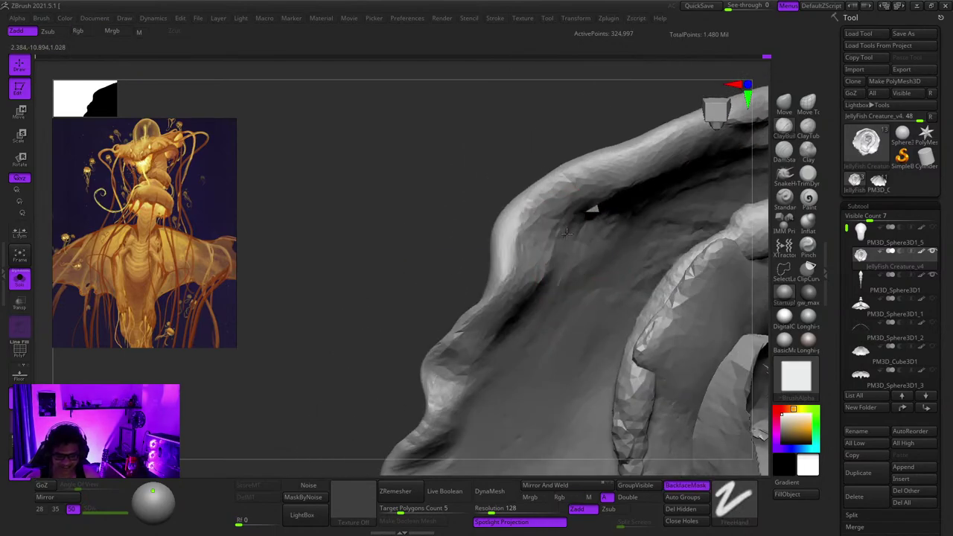
mouse_move(608, 199)
right_mouse_down()
mouse_move(613, 313)
mouse_move(642, 304)
right_mouse_up()
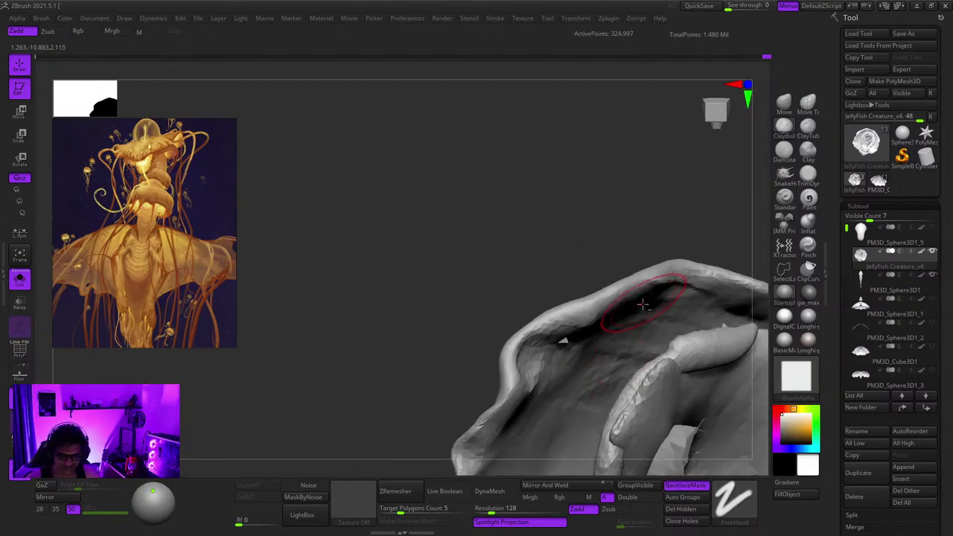
right_click_drag(556, 345, 560, 287, "ctrl")
mouse_move(559, 286)
right_mouse_down()
mouse_move(607, 297)
mouse_move(634, 320)
right_mouse_up()
mouse_move(634, 320)
right_mouse_down("ctrl")
mouse_move(632, 297)
mouse_move(618, 316)
right_mouse_up("ctrl")
right_click_drag(618, 316, 598, 385, "ctrl")
Step: Extend the side rim's folds inward over the hood and fill out the forehead surface with ClayBuildup
mouse_move(564, 326)
right_mouse_down("alt")
mouse_move(572, 273)
mouse_move(565, 320)
mouse_move(533, 310)
mouse_move(521, 235)
mouse_move(518, 246)
right_mouse_up("alt")
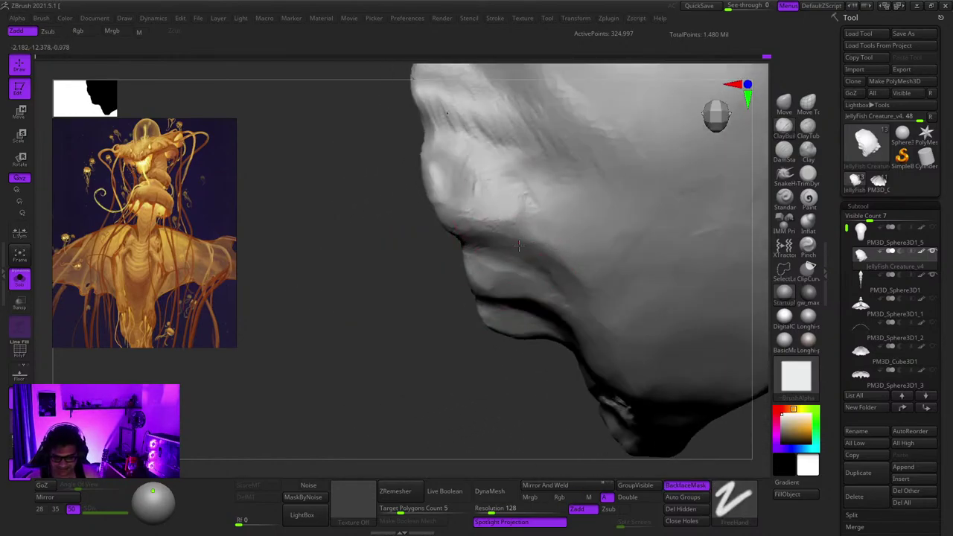
mouse_move(558, 277)
right_mouse_down()
mouse_move(587, 261)
mouse_move(597, 296)
right_mouse_up()
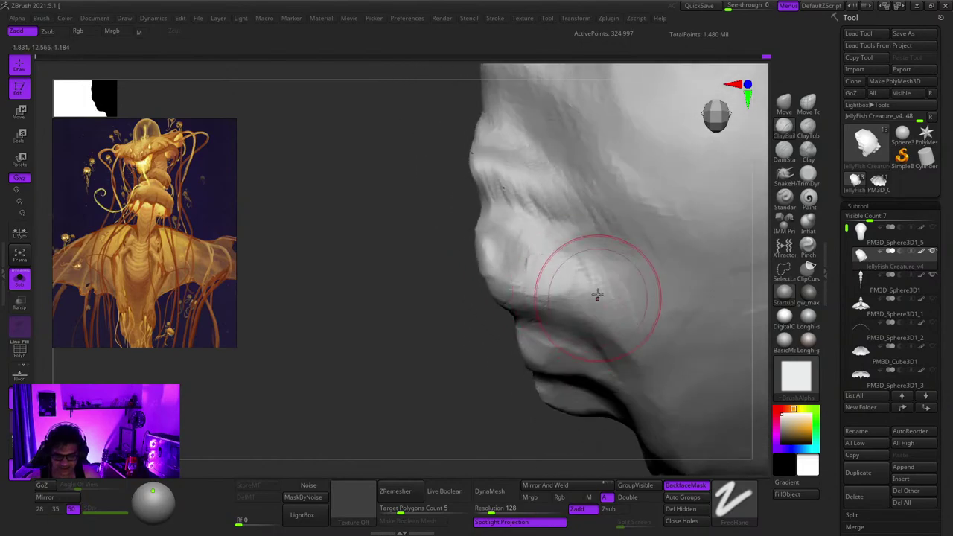
mouse_move(508, 259)
right_mouse_down()
mouse_move(549, 276)
mouse_move(573, 240)
mouse_move(552, 269)
mouse_move(527, 243)
mouse_move(553, 253)
mouse_move(540, 260)
right_mouse_up()
mouse_move(602, 294)
right_mouse_down()
mouse_move(576, 289)
mouse_move(595, 320)
mouse_move(607, 266)
mouse_move(646, 278)
mouse_move(618, 319)
mouse_move(573, 255)
right_mouse_up()
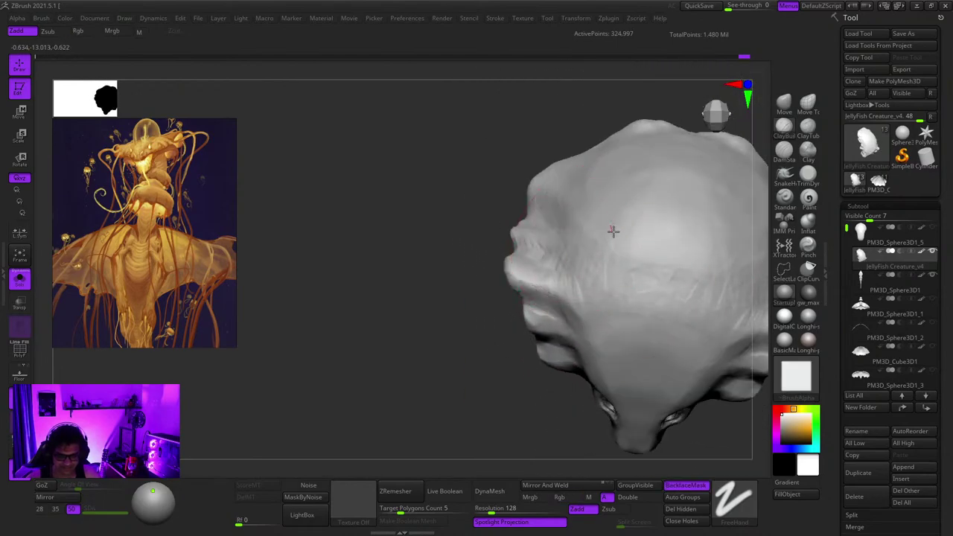
mouse_move(646, 298)
right_mouse_down()
mouse_move(642, 285)
mouse_move(629, 327)
right_mouse_up()
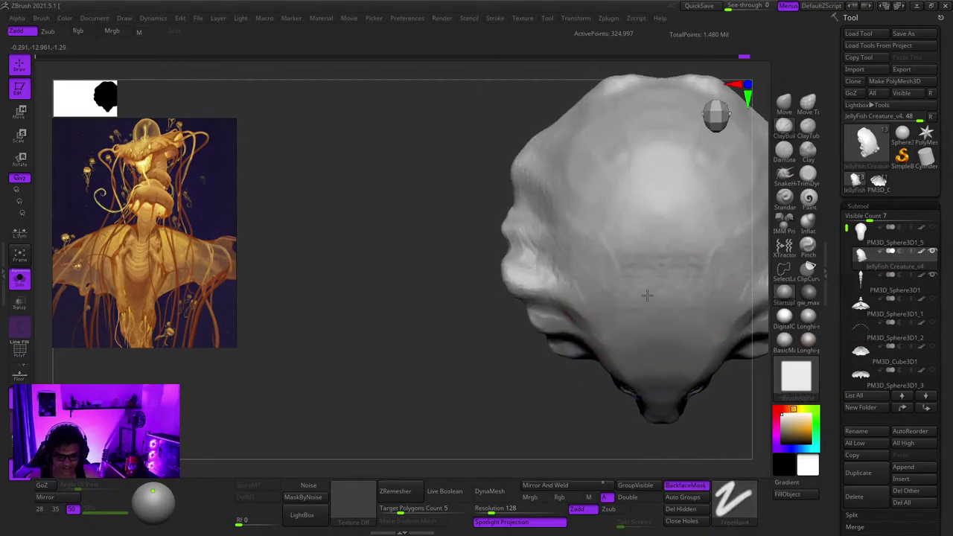
right_click_drag(646, 296, 620, 276, "ctrl")
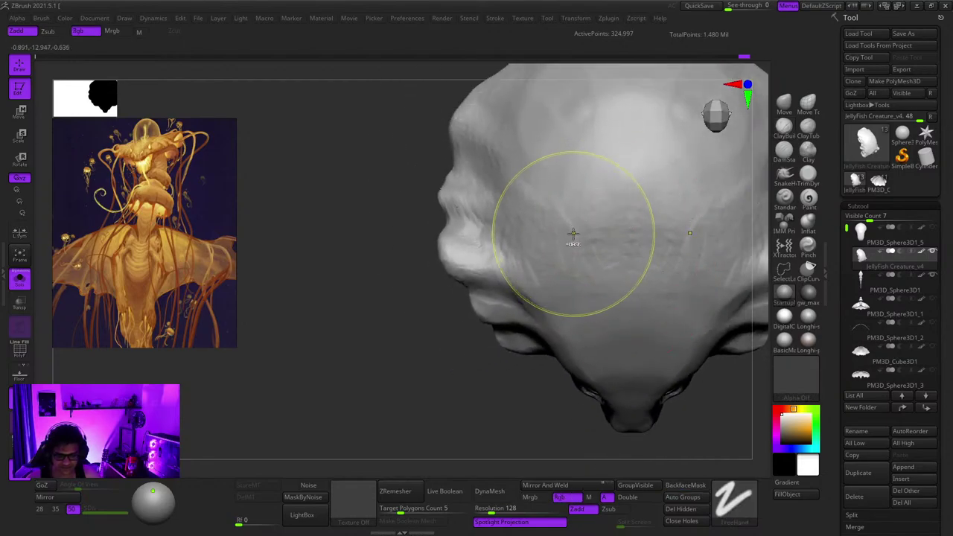
Step: Blend the forehead and crown into the hood's side folds with a resized brush
mouse_move(573, 238)
right_mouse_down("ctrl")
mouse_move(557, 207)
mouse_move(568, 273)
mouse_move(592, 293)
mouse_move(550, 270)
mouse_move(648, 281)
mouse_move(676, 256)
right_mouse_up("ctrl")
mouse_move(551, 261)
right_mouse_down()
mouse_move(516, 284)
mouse_move(574, 258)
mouse_move(610, 297)
mouse_move(632, 231)
right_mouse_up()
mouse_move(632, 231)
right_mouse_down()
mouse_move(574, 228)
mouse_move(606, 295)
mouse_move(605, 121)
mouse_move(568, 398)
mouse_move(566, 238)
right_mouse_up()
mouse_move(565, 238)
right_mouse_down()
mouse_move(565, 272)
mouse_move(588, 342)
right_mouse_up()
mouse_move(588, 342)
right_mouse_down()
mouse_move(669, 201)
mouse_move(699, 286)
right_mouse_up()
mouse_move(700, 286)
right_mouse_down("alt")
mouse_move(630, 347)
mouse_move(598, 261)
mouse_move(613, 290)
mouse_move(623, 288)
mouse_move(632, 249)
right_mouse_up("alt")
mouse_move(633, 250)
right_mouse_down("ctrl")
mouse_move(658, 323)
mouse_move(649, 302)
right_mouse_up("ctrl")
mouse_move(576, 266)
right_mouse_down()
mouse_move(578, 317)
mouse_move(555, 291)
right_mouse_up()
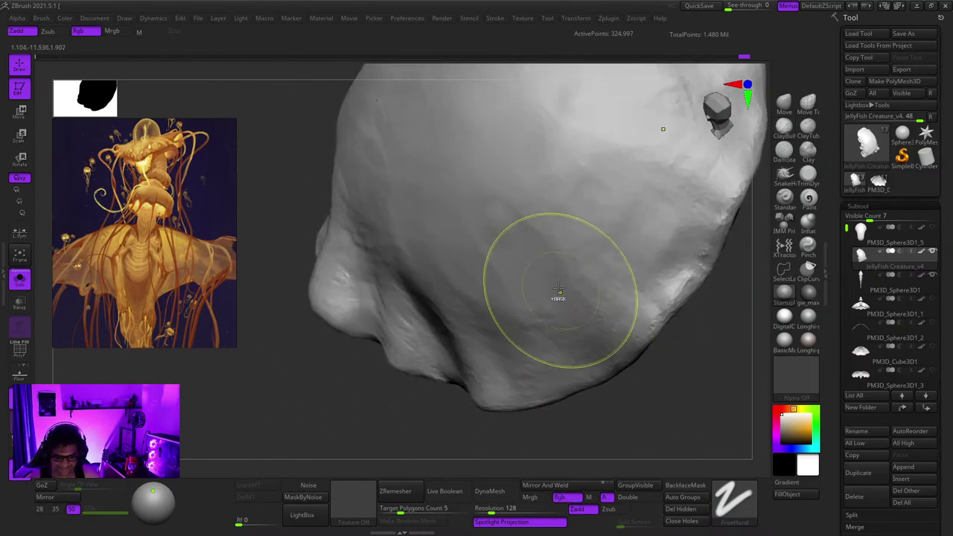
Step: Fill and shape the hood's rear corner above the rim with a larger ClayBuildup brush
right_click_drag(615, 237, 624, 296)
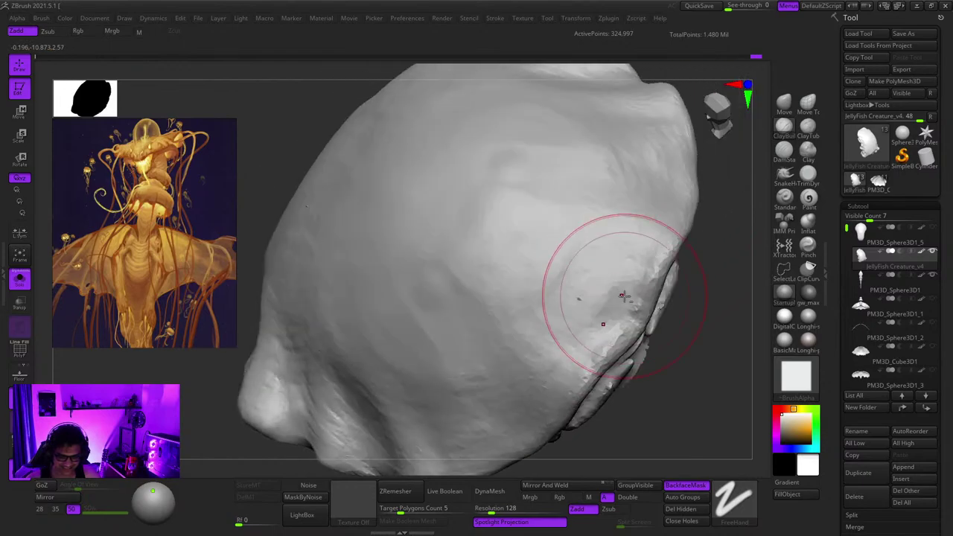
right_click_drag(545, 267, 598, 307)
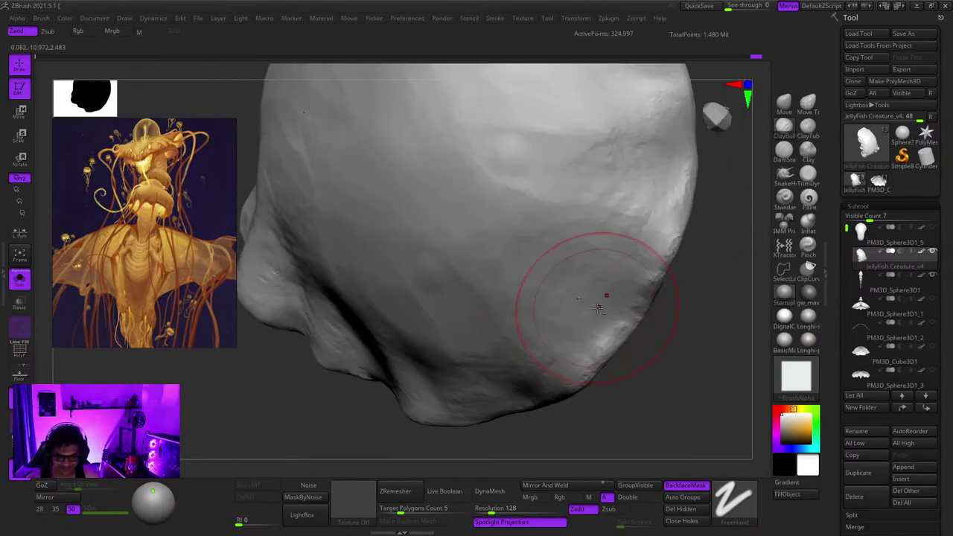
mouse_move(504, 251)
right_mouse_down()
mouse_move(574, 286)
mouse_move(611, 234)
right_mouse_up()
right_click_drag(645, 359, 681, 272)
right_click_drag(603, 319, 594, 355, "ctrl")
right_click_drag(593, 355, 607, 300)
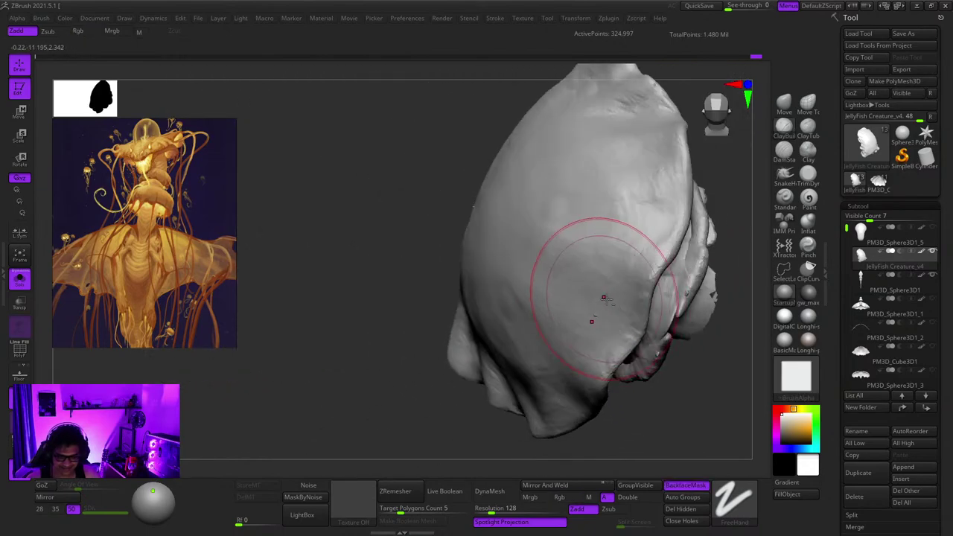
mouse_move(556, 273)
right_mouse_down()
mouse_move(551, 236)
mouse_move(578, 249)
mouse_move(539, 266)
right_mouse_up()
mouse_move(605, 350)
right_mouse_down()
mouse_move(648, 287)
mouse_move(659, 242)
right_mouse_up()
right_click_drag(670, 274, 651, 259)
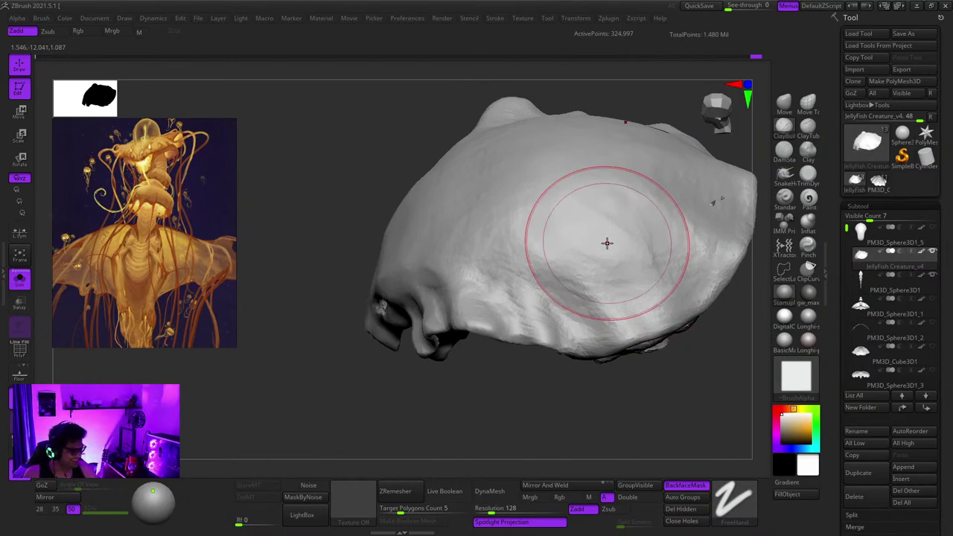
Step: Add volume across the hood's crown and upper side, blending it into the rim folds with ClayBuildup
mouse_move(599, 219)
right_mouse_down()
mouse_move(546, 253)
mouse_move(523, 211)
mouse_move(572, 265)
mouse_move(569, 229)
right_mouse_up()
mouse_move(568, 229)
right_mouse_down()
mouse_move(570, 261)
mouse_move(595, 257)
mouse_move(589, 276)
mouse_move(579, 212)
right_mouse_up()
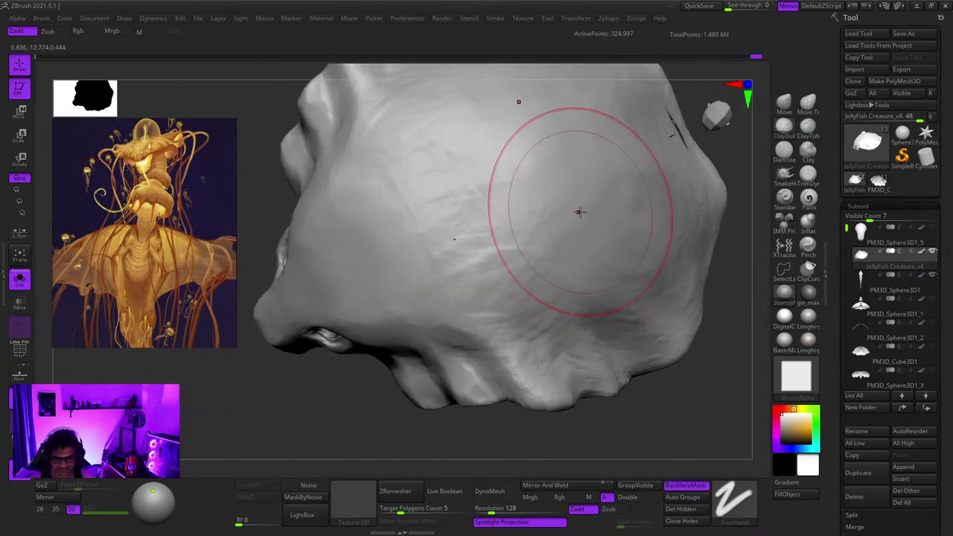
right_click_drag(550, 242, 561, 243)
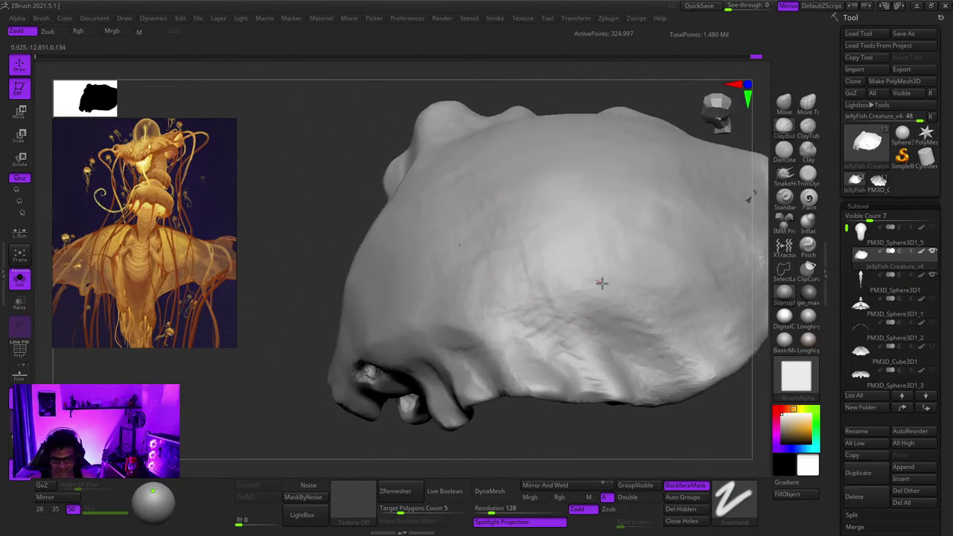
mouse_move(634, 281)
right_mouse_down()
mouse_move(657, 260)
mouse_move(617, 298)
mouse_move(619, 289)
right_mouse_up()
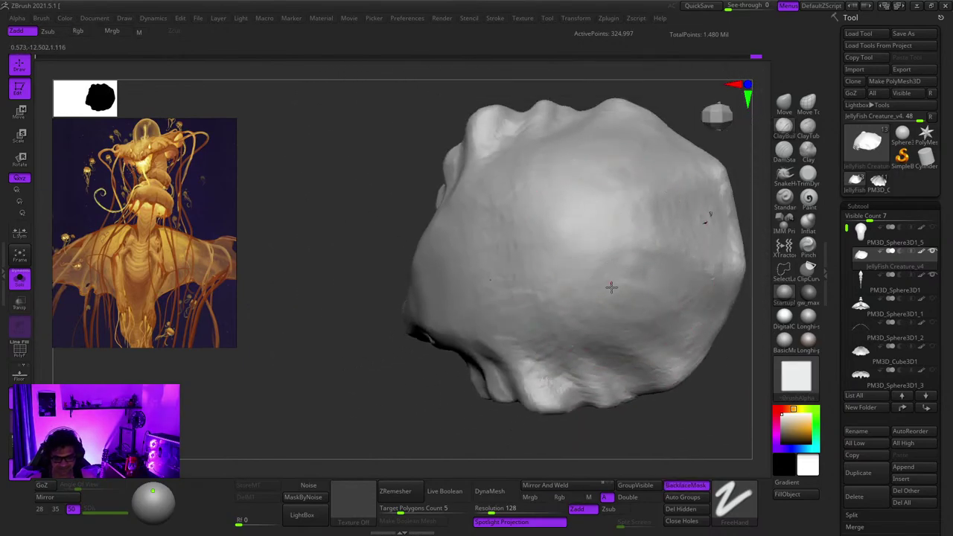
right_click_drag(653, 261, 641, 268)
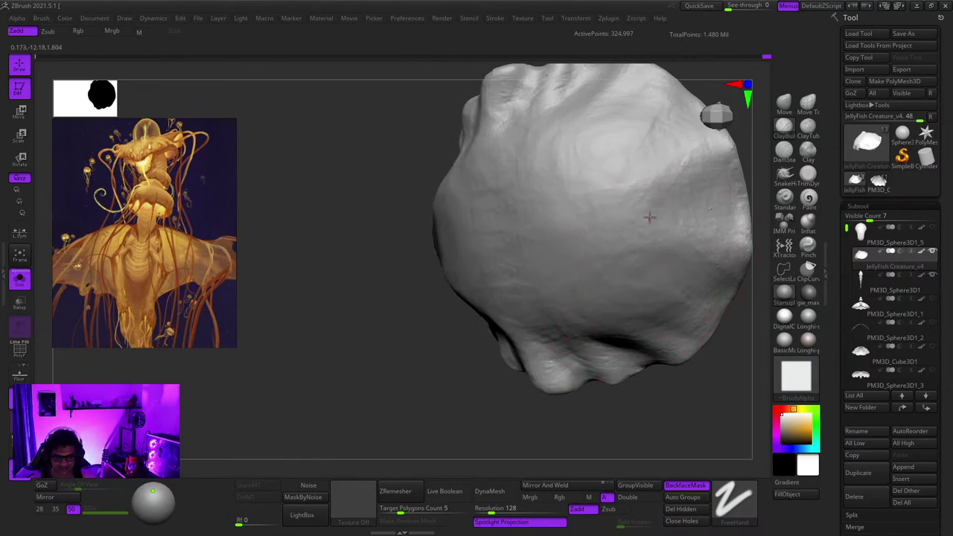
mouse_move(620, 182)
right_mouse_down()
mouse_move(622, 232)
mouse_move(646, 246)
right_mouse_up()
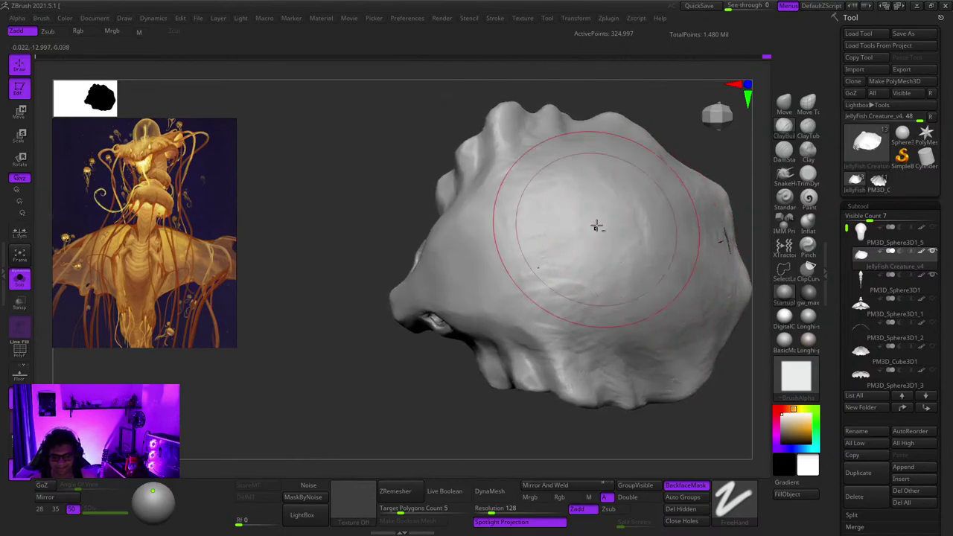
mouse_move(567, 267)
right_mouse_down()
mouse_move(549, 241)
mouse_move(507, 242)
right_mouse_up()
Step: Adjust the hood's upper silhouette above the forehead from the front with the Move brush
mouse_move(541, 275)
right_mouse_down("shift")
mouse_move(608, 251)
mouse_move(630, 137)
mouse_move(605, 250)
mouse_move(593, 216)
right_mouse_up("shift")
right_click_drag(499, 200, 589, 210, "alt")
left_click(783, 104)
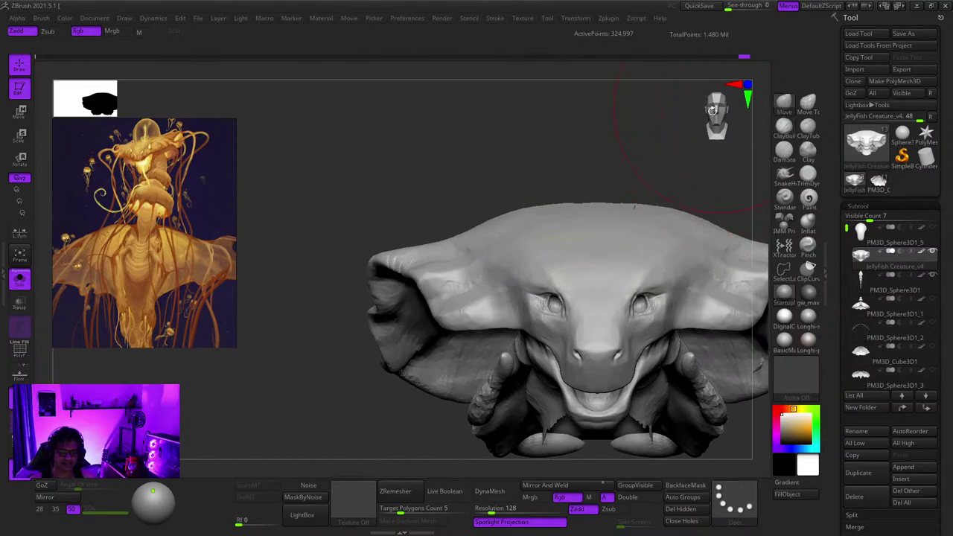
right_click_drag(492, 213, 439, 198, "alt")
mouse_move(439, 198)
right_mouse_down("ctrl")
mouse_move(460, 215)
mouse_move(434, 201)
mouse_move(447, 199)
right_mouse_up("ctrl")
right_click(461, 209)
right_click_drag(446, 199, 481, 195, "alt")
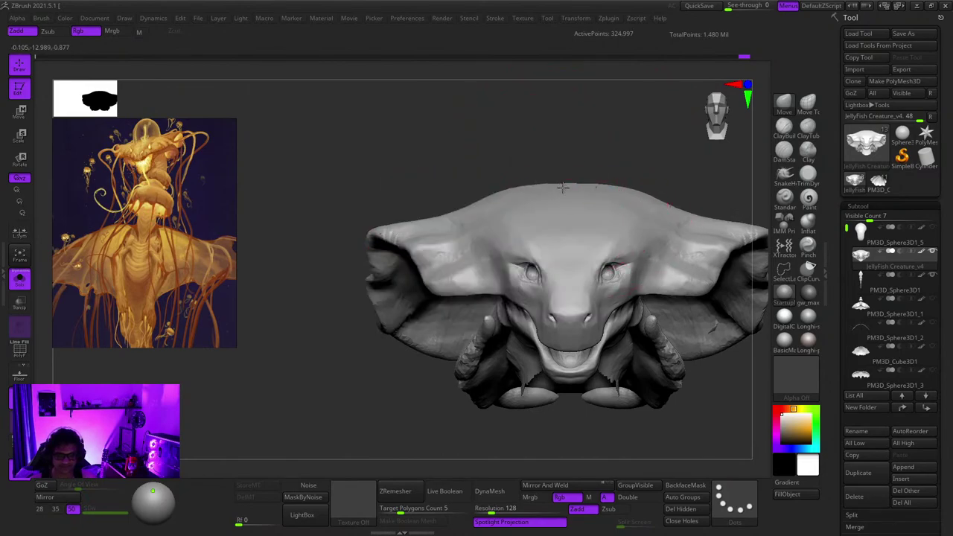
mouse_move(563, 187)
right_mouse_down("ctrl")
mouse_move(525, 149)
mouse_move(546, 192)
mouse_move(539, 167)
right_mouse_up("ctrl")
right_click_drag(539, 166, 562, 203, "ctrl")
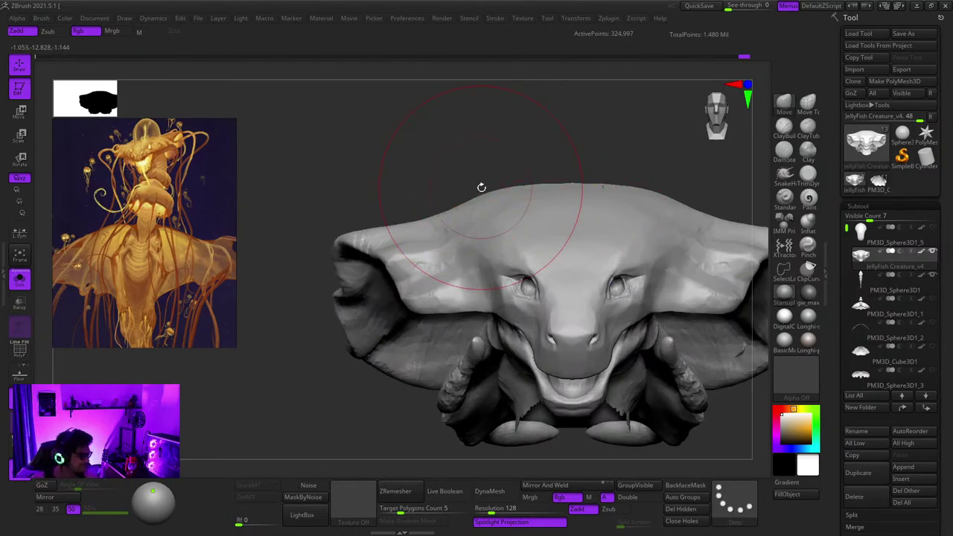
Step: Refine the waves along the hood's side and rear rim from below with the Move brush
right_click_drag(481, 188, 476, 152, "ctrl")
right_click_drag(551, 230, 521, 263)
mouse_move(580, 235)
right_mouse_down()
mouse_move(600, 243)
mouse_move(565, 275)
mouse_move(516, 127)
mouse_move(516, 183)
mouse_move(570, 176)
mouse_move(640, 254)
mouse_move(645, 212)
mouse_move(588, 183)
right_mouse_up()
key("shift+f")
key("shift+f")
key("f")
left_click_drag(655, 260, 651, 261)
mouse_move(651, 261)
right_mouse_down()
mouse_move(617, 246)
mouse_move(593, 280)
mouse_move(513, 257)
mouse_move(622, 257)
right_mouse_up()
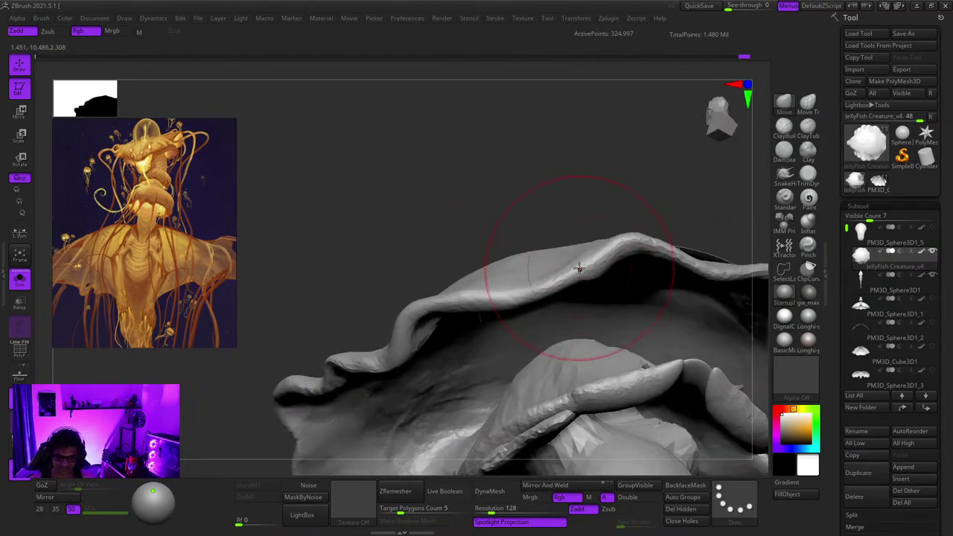
right_click_drag(538, 285, 621, 246, "alt")
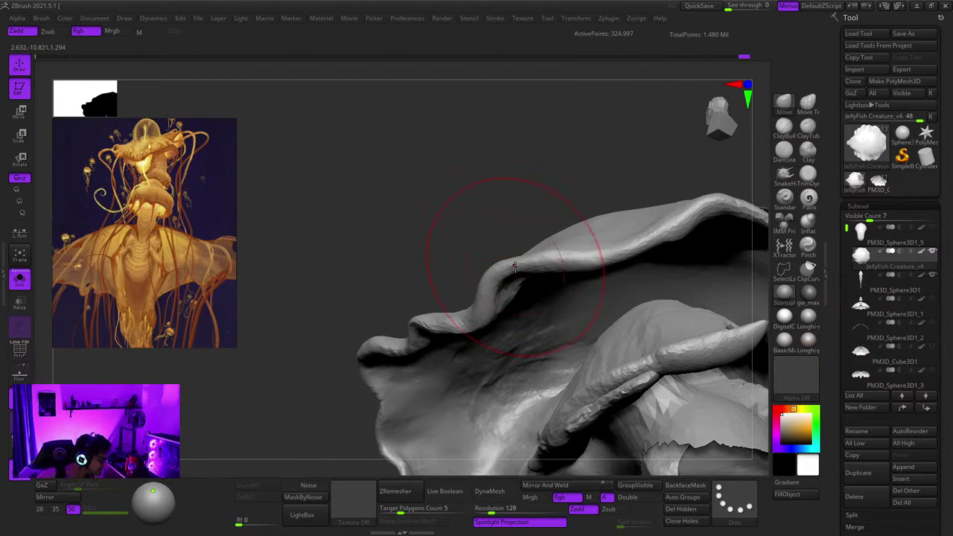
mouse_move(543, 227)
right_mouse_down()
mouse_move(573, 231)
mouse_move(563, 242)
mouse_move(591, 251)
mouse_move(685, 209)
right_mouse_up()
Step: Build up the inner surface just behind the hood's upper side rim with ClayBuildup
left_click(783, 130)
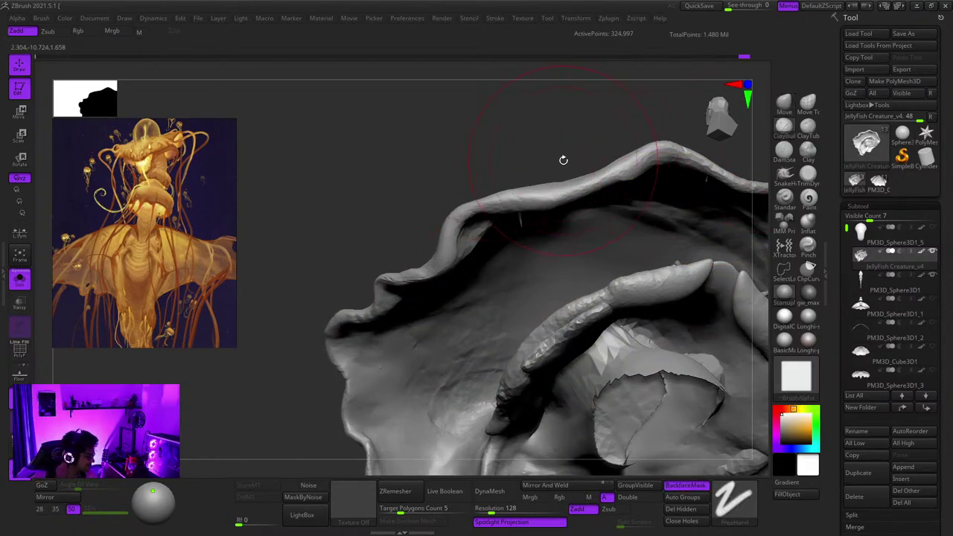
right_click_drag(563, 160, 561, 135)
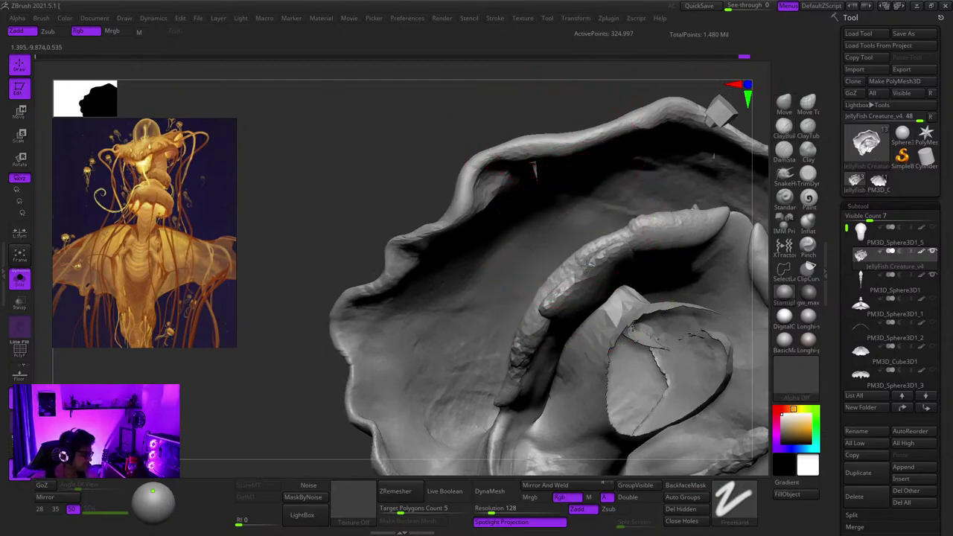
mouse_move(574, 230)
right_mouse_down("ctrl")
mouse_move(554, 228)
mouse_move(558, 201)
right_mouse_up("ctrl")
mouse_move(596, 160)
right_mouse_down("ctrl")
mouse_move(597, 299)
mouse_move(573, 166)
right_mouse_up("ctrl")
Step: Flatten and clean the inner surface behind the hood's upper rim and side folds with TrimDynamic
key("space")
left_click(792, 152)
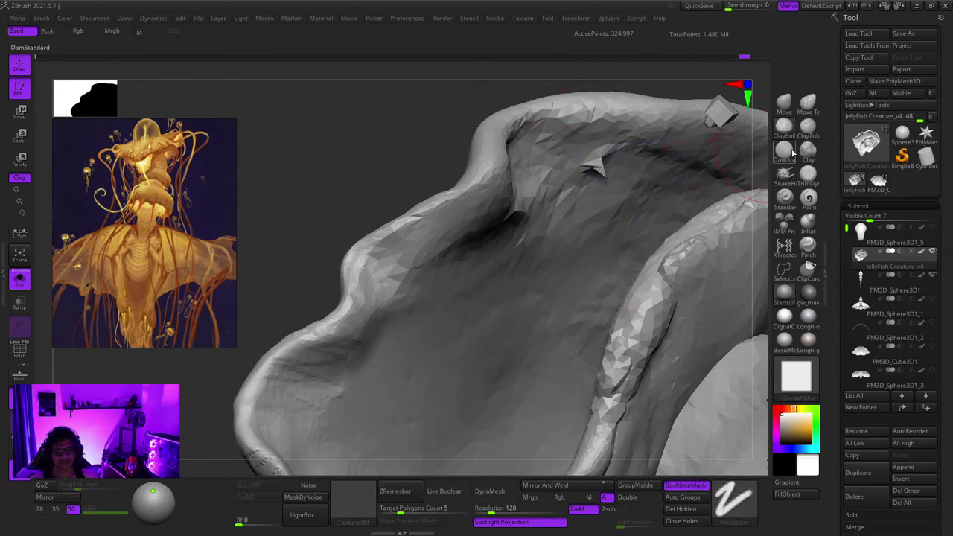
left_click(803, 186)
right_click_drag(588, 183, 594, 179)
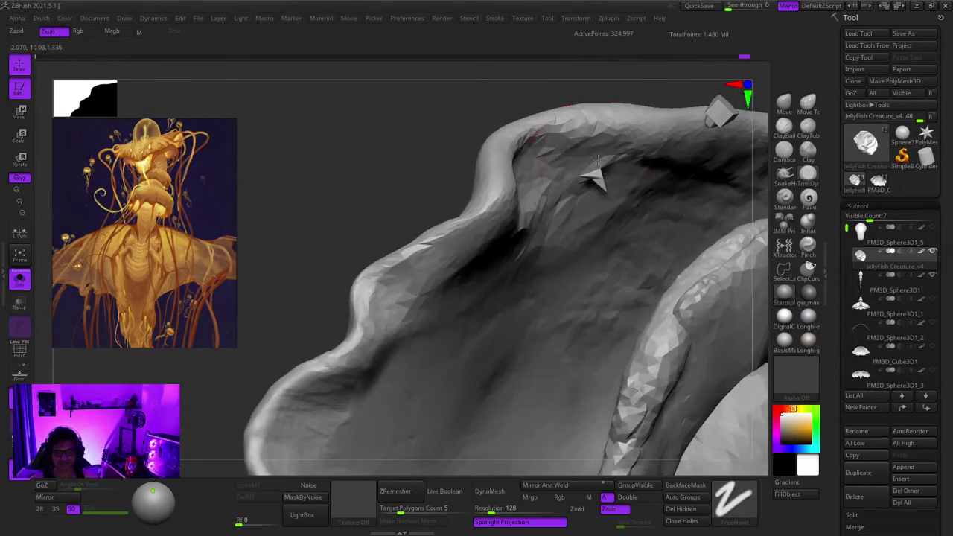
mouse_move(594, 179)
left_mouse_down()
mouse_move(600, 193)
mouse_move(571, 149)
left_mouse_up()
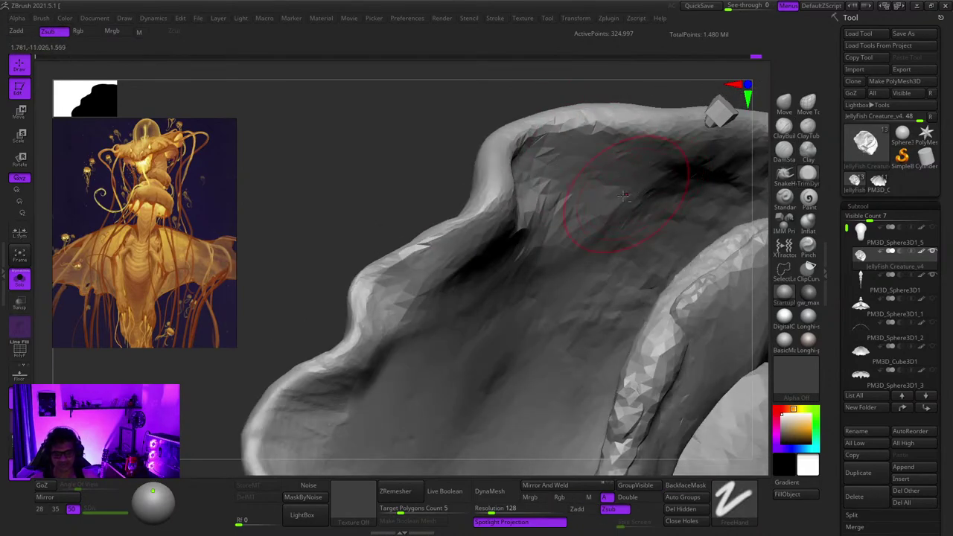
mouse_move(623, 195)
right_mouse_down("ctrl")
mouse_move(591, 245)
mouse_move(655, 176)
mouse_move(628, 213)
mouse_move(642, 164)
mouse_move(654, 197)
mouse_move(661, 191)
mouse_move(634, 147)
right_mouse_up("ctrl")
left_click_drag(632, 145, 614, 151)
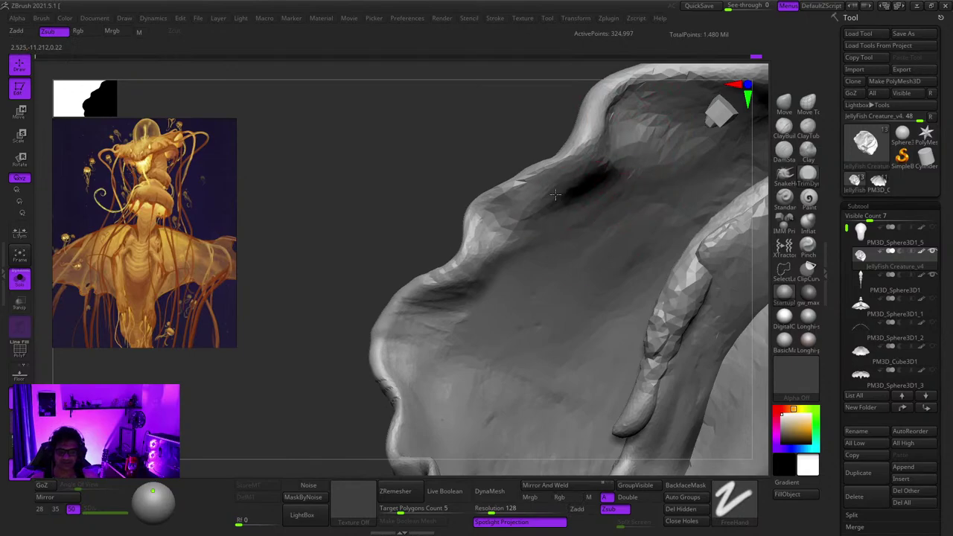
left_click_drag(555, 195, 497, 242)
mouse_move(521, 216)
right_mouse_down()
mouse_move(614, 171)
mouse_move(588, 179)
mouse_move(575, 238)
right_mouse_up()
mouse_move(575, 238)
right_mouse_down("ctrl")
mouse_move(563, 286)
mouse_move(570, 310)
mouse_move(474, 198)
mouse_move(548, 294)
right_mouse_up("ctrl")
right_click_drag(607, 288, 633, 256)
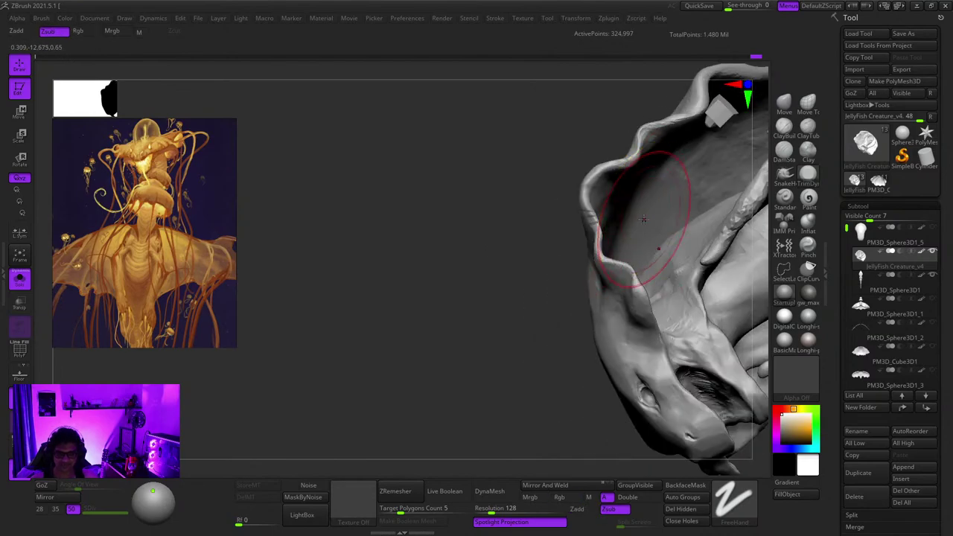
Step: Trim the bulges on the hood's crown into broad planes with TrimDynamic and soften the transitions
mouse_move(644, 219)
right_mouse_down()
mouse_move(584, 236)
mouse_move(567, 295)
mouse_move(559, 227)
mouse_move(588, 235)
mouse_move(612, 311)
right_mouse_up()
mouse_move(611, 311)
right_mouse_down()
mouse_move(638, 275)
mouse_move(557, 221)
mouse_move(481, 225)
mouse_move(578, 312)
mouse_move(594, 263)
right_mouse_up()
right_click(550, 328)
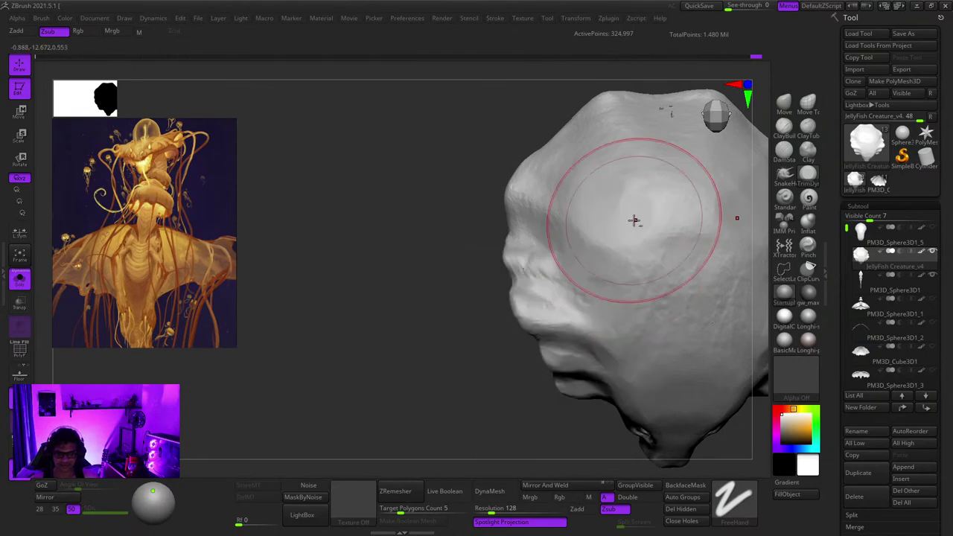
mouse_move(634, 220)
right_mouse_down()
mouse_move(617, 293)
mouse_move(628, 260)
right_mouse_up()
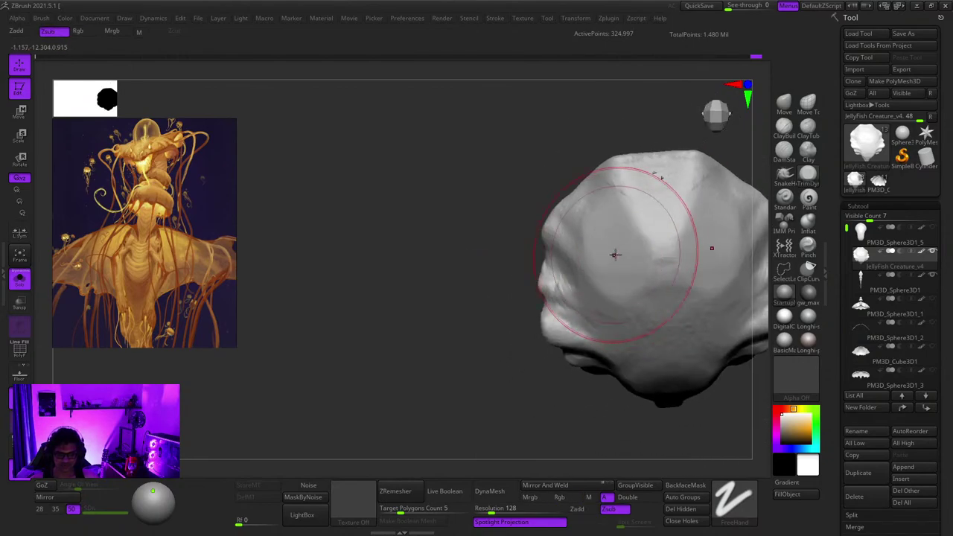
left_click_drag(638, 227, 629, 265)
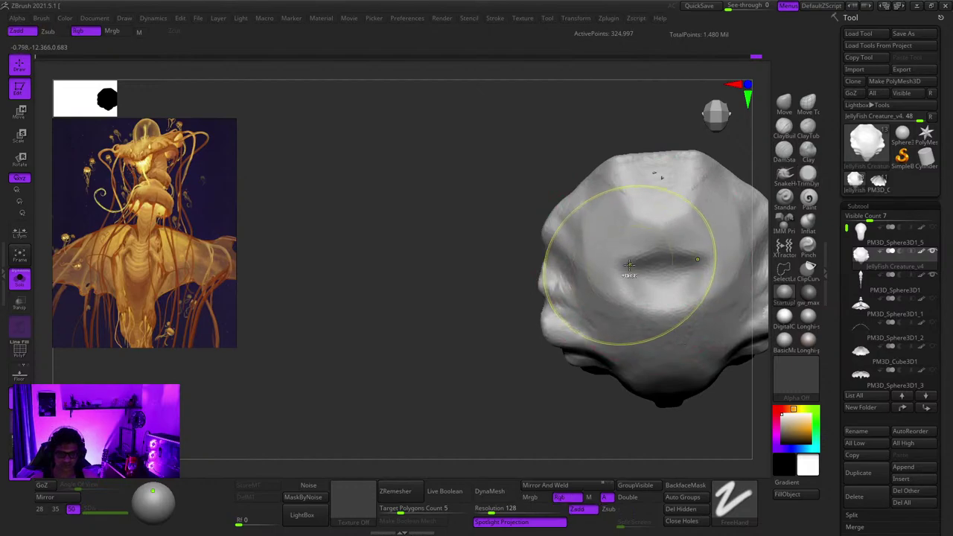
mouse_move(628, 262)
right_mouse_down()
mouse_move(602, 256)
mouse_move(589, 213)
mouse_move(635, 209)
mouse_move(627, 198)
right_mouse_up()
right_click(627, 198)
left_click_drag(628, 198, 613, 190)
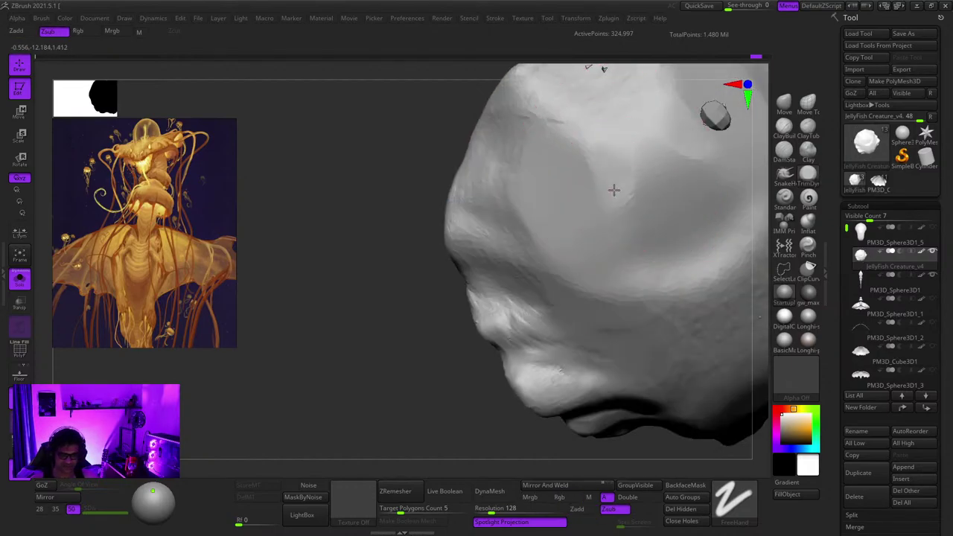
Step: Fill the low areas between the crown's trimmed planes and the side folds with ClayBuildup
mouse_move(613, 190)
right_mouse_down()
mouse_move(603, 251)
mouse_move(589, 255)
mouse_move(593, 205)
right_mouse_up()
mouse_move(593, 205)
right_mouse_down("ctrl")
mouse_move(632, 197)
mouse_move(602, 216)
right_mouse_up("ctrl")
left_click(785, 134)
left_click_drag(604, 226, 610, 239)
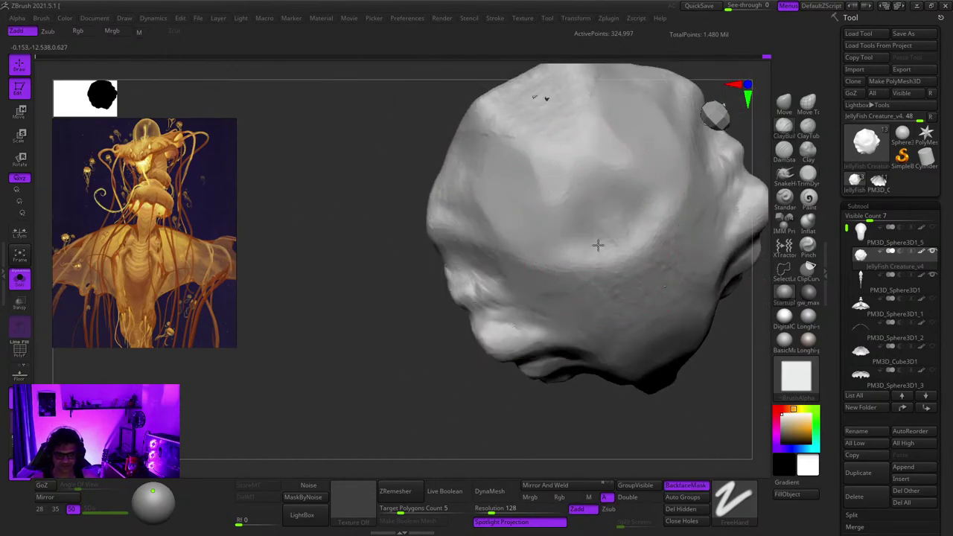
mouse_move(591, 243)
right_mouse_down()
mouse_move(621, 226)
mouse_move(638, 285)
mouse_move(588, 251)
right_mouse_up()
mouse_move(588, 251)
right_mouse_down("ctrl")
mouse_move(570, 204)
mouse_move(602, 229)
mouse_move(583, 215)
mouse_move(581, 180)
right_mouse_up("ctrl")
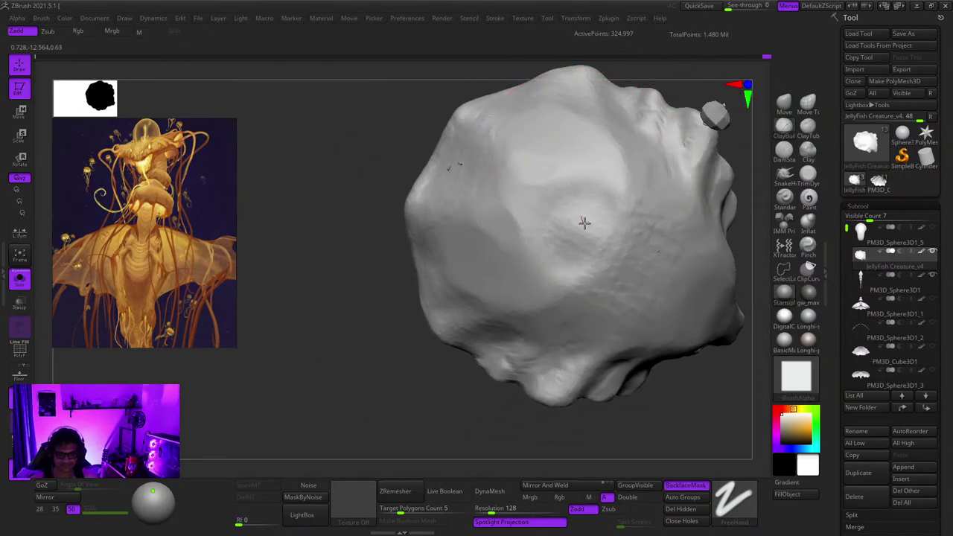
left_click_drag(584, 223, 572, 236)
mouse_move(572, 236)
right_mouse_down()
mouse_move(598, 254)
mouse_move(574, 232)
mouse_move(623, 183)
mouse_move(572, 131)
mouse_move(604, 243)
right_mouse_up()
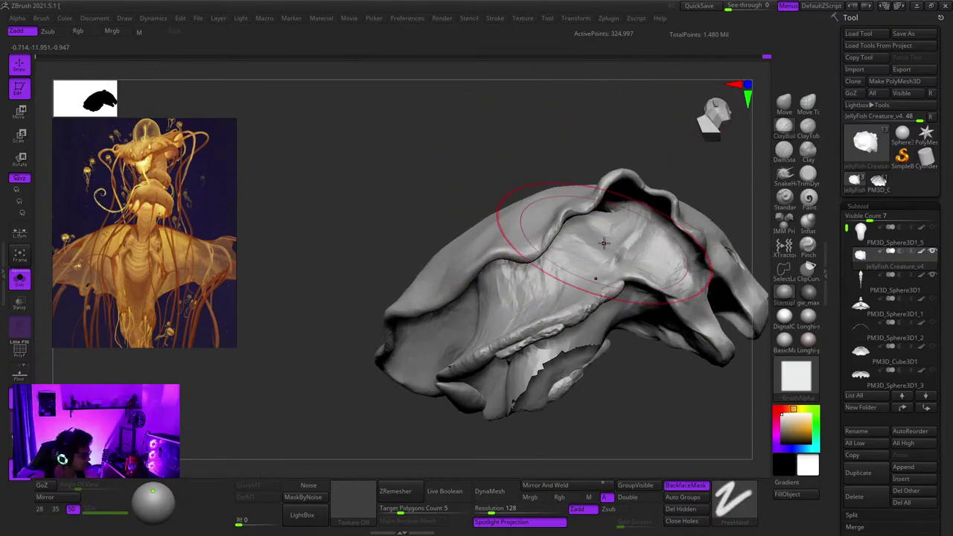
Step: Smooth the jagged edge and surface of the inner flap underneath the hood
key("shift+f")
key("shift+f")
mouse_move(585, 195)
right_mouse_down()
mouse_move(597, 215)
mouse_move(614, 200)
right_mouse_up()
left_click_drag(614, 201, 596, 196, "shift")
mouse_move(595, 196)
right_mouse_down()
mouse_move(595, 149)
mouse_move(653, 232)
mouse_move(552, 199)
mouse_move(573, 290)
right_mouse_up()
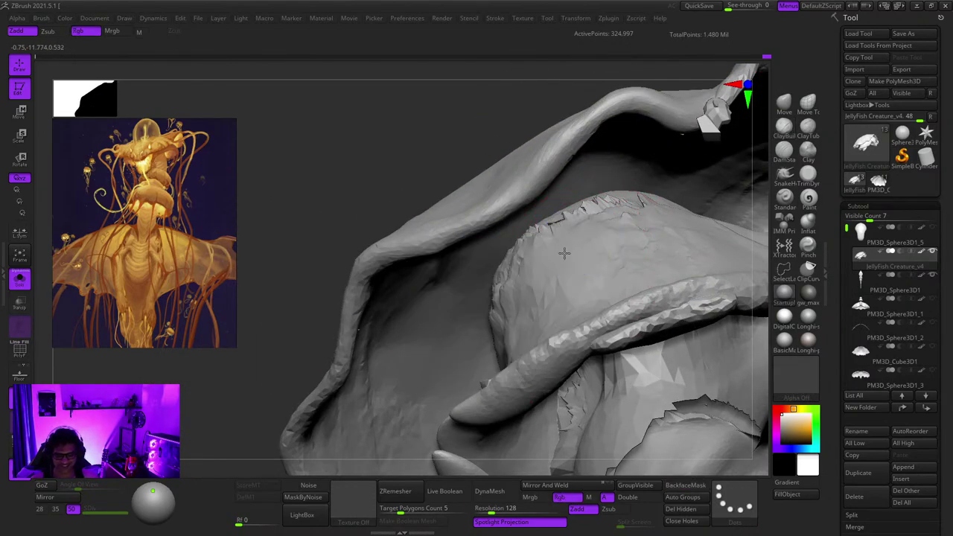
mouse_move(565, 253)
right_mouse_down()
mouse_move(557, 284)
mouse_move(617, 243)
right_mouse_up()
left_click_drag(617, 243, 609, 216, "shift")
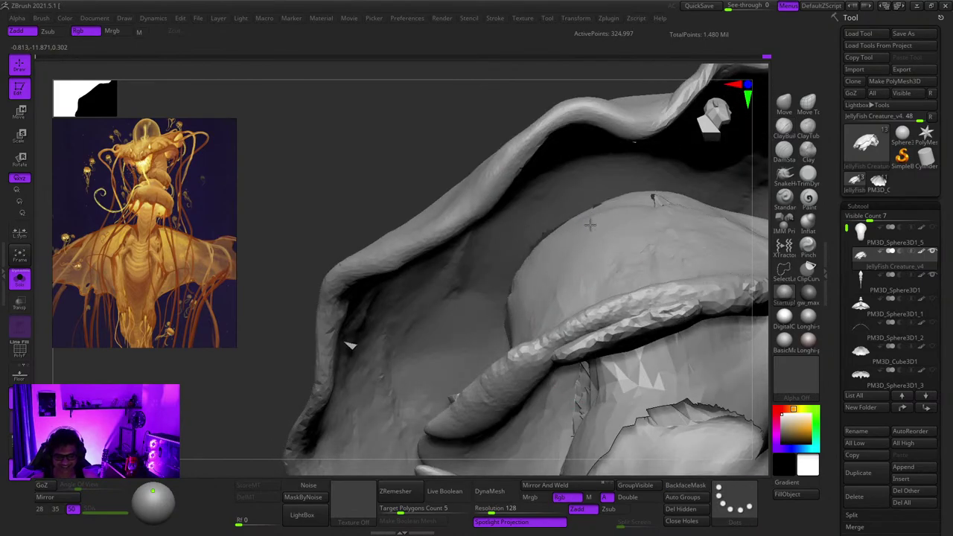
mouse_move(661, 234)
right_mouse_down()
mouse_move(588, 226)
mouse_move(608, 240)
mouse_move(601, 253)
mouse_move(593, 218)
mouse_move(600, 268)
mouse_move(557, 249)
mouse_move(567, 265)
mouse_move(606, 179)
mouse_move(618, 192)
mouse_move(588, 268)
mouse_move(595, 119)
mouse_move(570, 283)
right_mouse_up()
key("shift+f")
key("shift+f")
key("shift+f")
key("shift+f")
Step: Unhide the rest of the head and neck mesh and turn on double-sided display
mouse_move(572, 224)
right_mouse_down()
mouse_move(634, 183)
mouse_move(631, 265)
mouse_move(619, 206)
right_mouse_up()
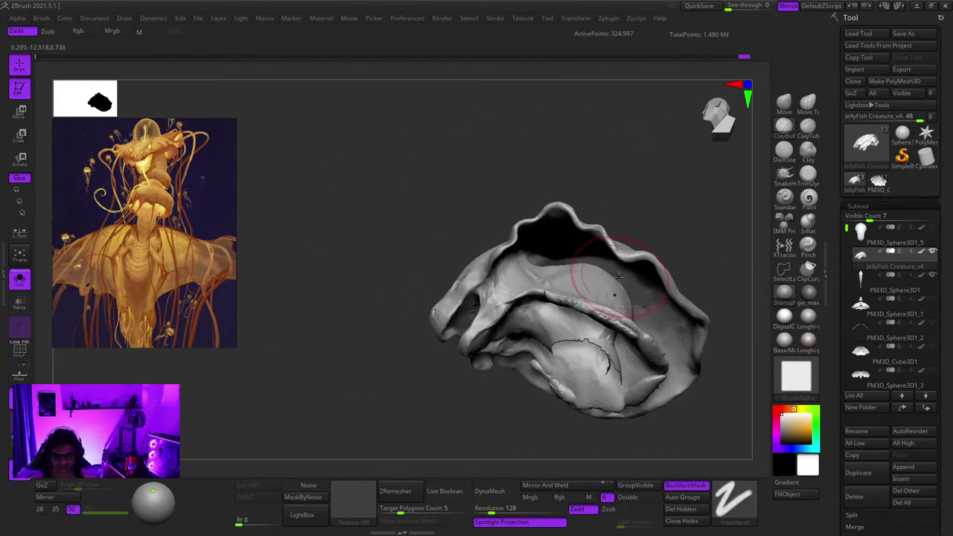
mouse_move(618, 277)
right_mouse_down()
mouse_move(617, 287)
mouse_move(622, 221)
right_mouse_up()
right_click_drag(694, 246, 613, 221, "alt")
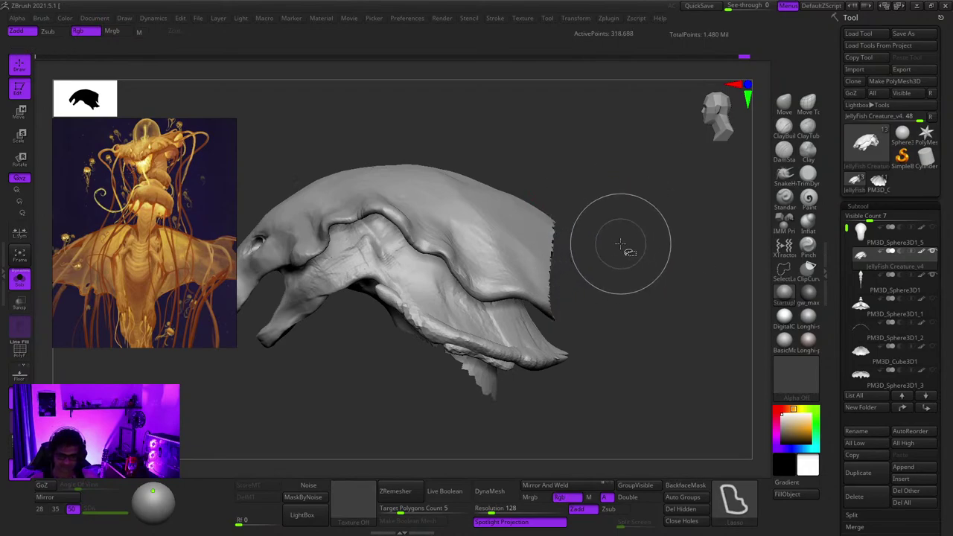
left_click(620, 245, "ctrl+shift")
mouse_move(620, 244)
right_mouse_down()
mouse_move(619, 266)
mouse_move(602, 273)
mouse_move(628, 315)
mouse_move(691, 364)
mouse_move(672, 358)
mouse_move(726, 476)
right_mouse_up()
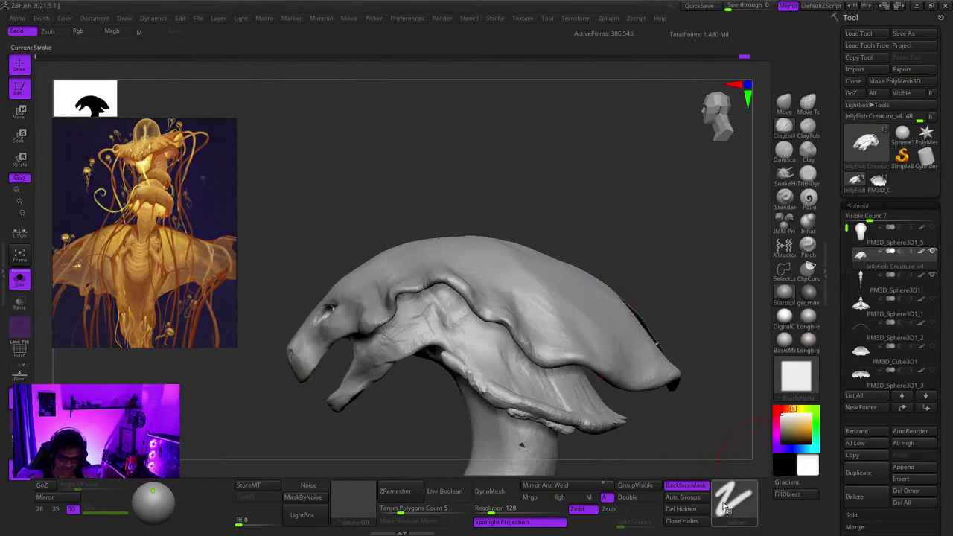
left_click(652, 500)
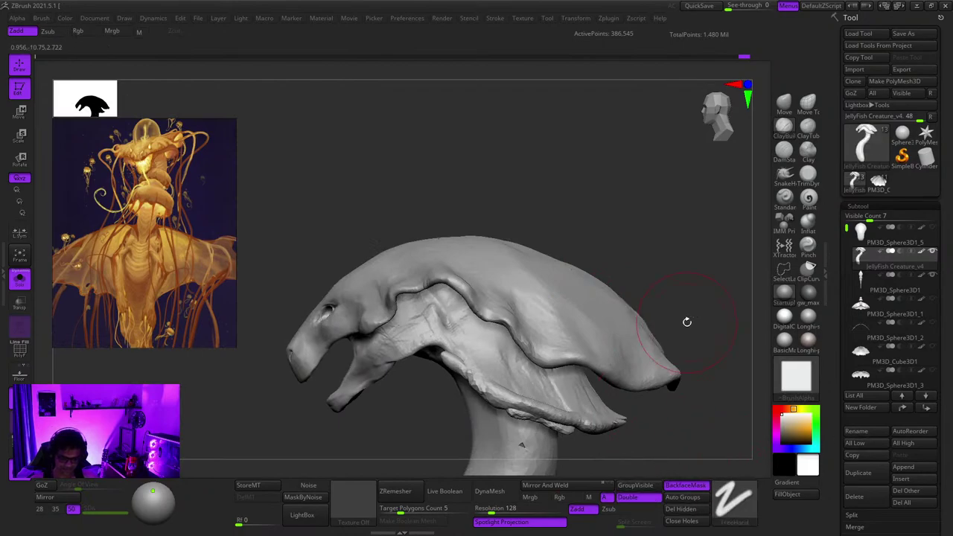
Step: Build up the inside wall of the hood's rear corner with a resized ClayBuildup brush
right_click_drag(687, 321, 656, 306)
key("shift+f")
right_click_drag(676, 272, 625, 201)
mouse_move(625, 201)
right_mouse_down("ctrl")
mouse_move(608, 227)
mouse_move(640, 335)
mouse_move(612, 219)
mouse_move(701, 184)
right_mouse_up("ctrl")
key("shift+f")
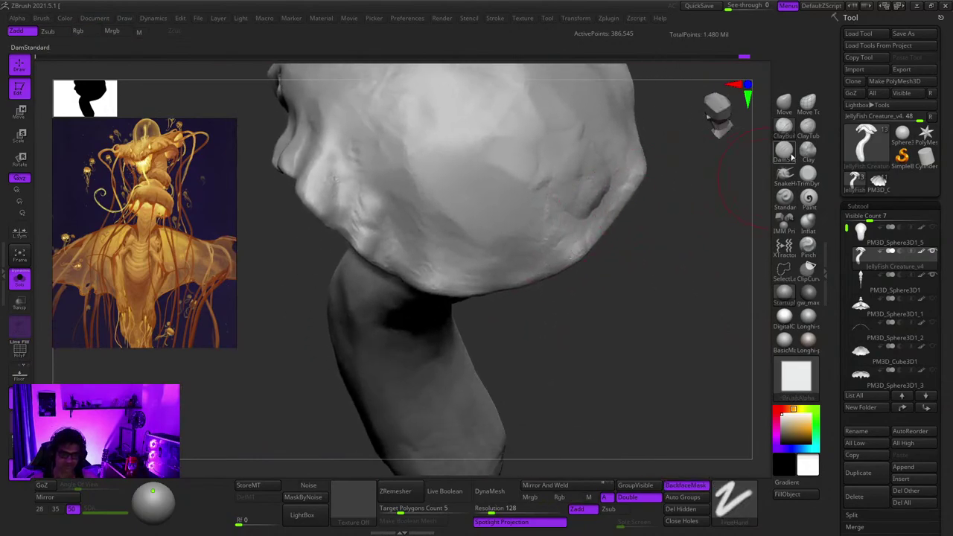
key("b")
mouse_move(603, 149)
right_mouse_down("alt")
mouse_move(596, 238)
mouse_move(545, 332)
right_mouse_up("alt")
right_click(545, 332)
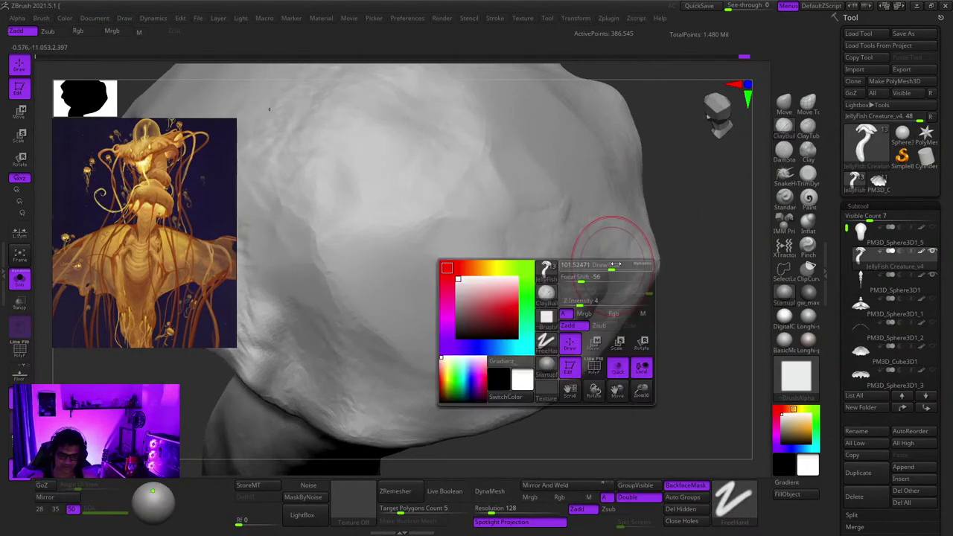
right_click_drag(655, 249, 588, 262)
left_click_drag(580, 260, 569, 254)
right_click_drag(582, 303, 590, 253)
left_click_drag(595, 285, 569, 274)
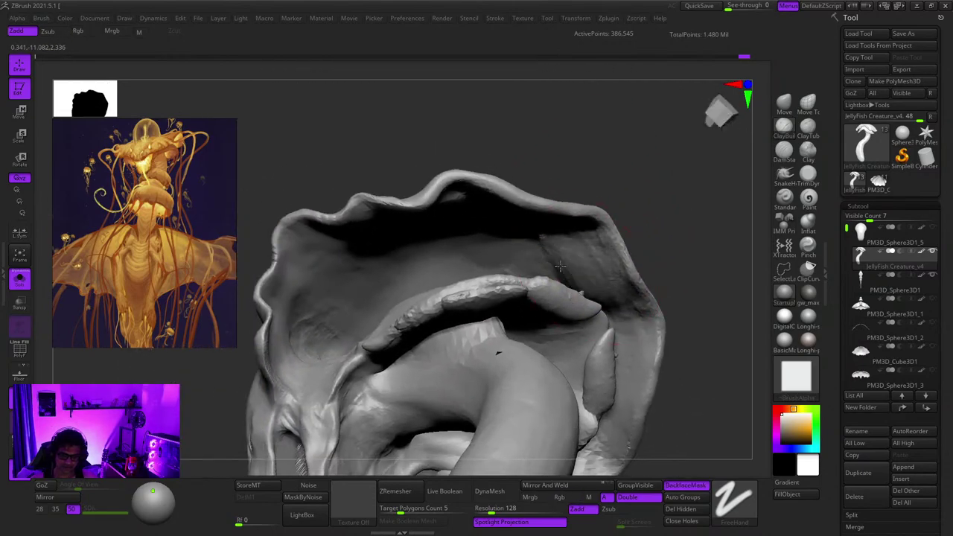
mouse_move(569, 274)
right_mouse_down()
mouse_move(587, 287)
mouse_move(572, 250)
right_mouse_up()
left_click_drag(555, 249, 596, 320)
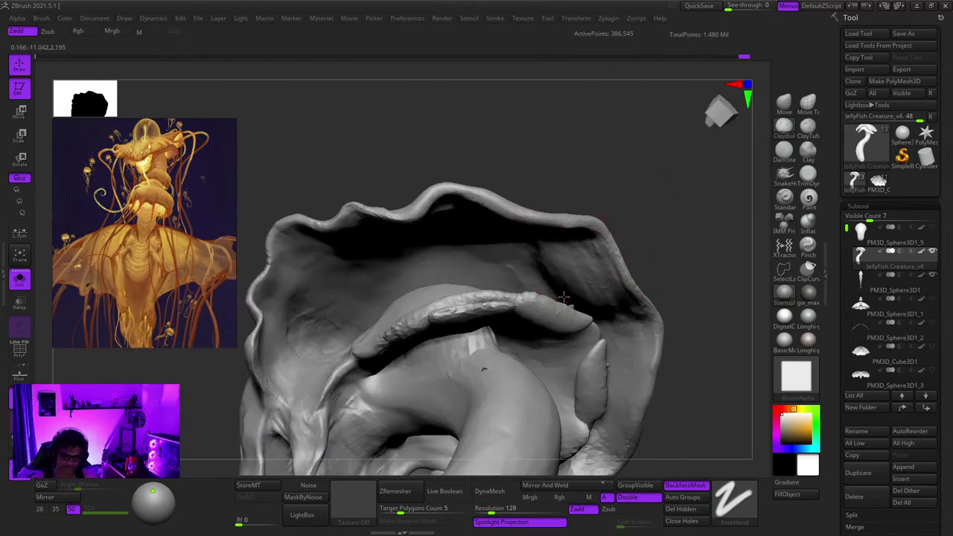
mouse_move(551, 261)
right_mouse_down()
mouse_move(540, 357)
mouse_move(596, 352)
mouse_move(548, 319)
mouse_move(623, 240)
mouse_move(599, 218)
right_mouse_up()
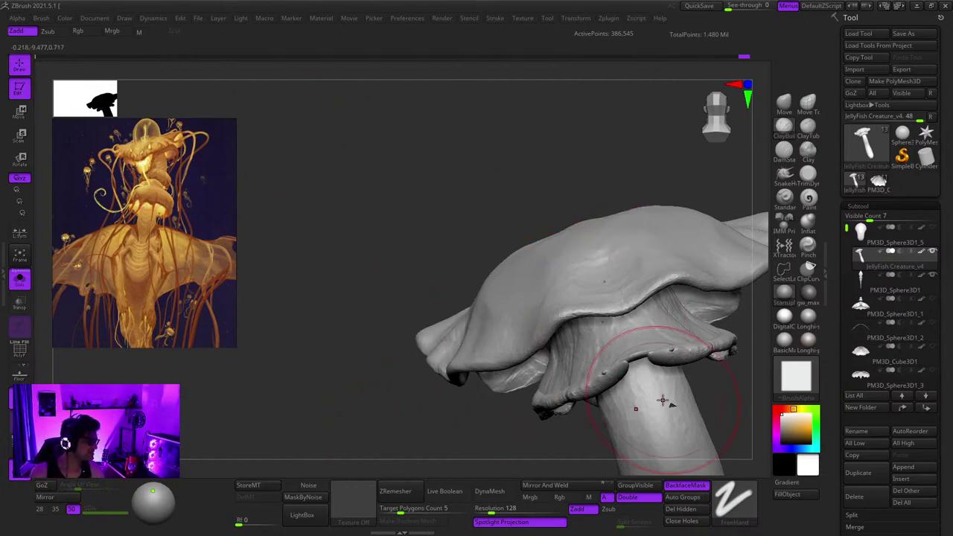
Step: Examine the head's underside and front, turning on the wireframe display to check the polygon distribution
mouse_move(889, 258)
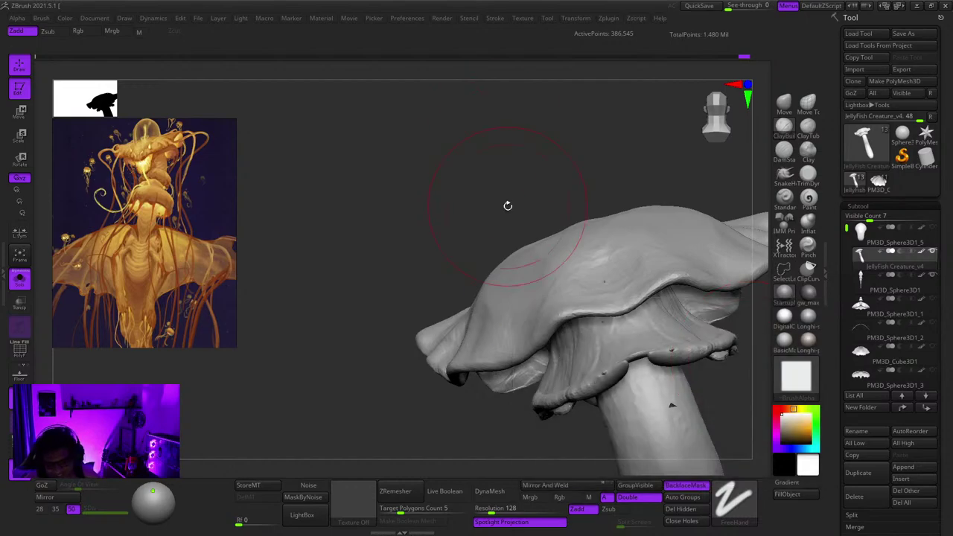
left_click_drag(508, 206, 501, 284)
key("shift+f")
key("shift+f")
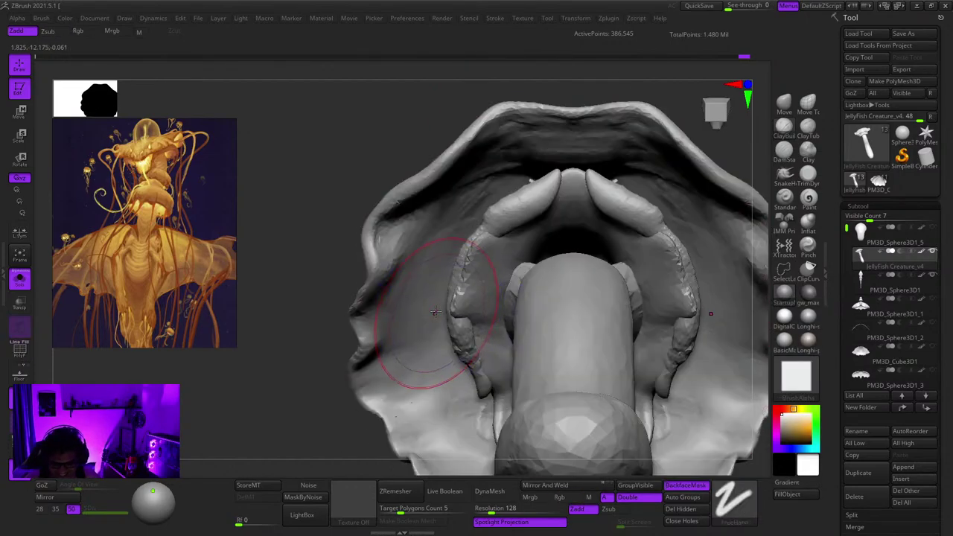
right_click_drag(440, 313, 630, 121)
key("space")
key("shift+f")
key("shift+f")
key("shift+f")
key("shift+f")
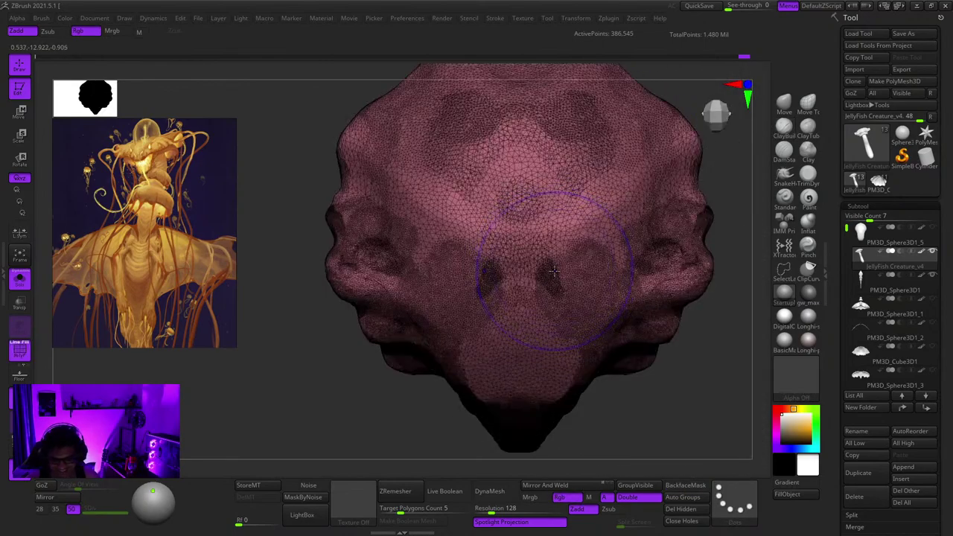
Step: Inspect the wireframe up close on the back of the hood around the small pit above the rim
mouse_move(557, 261)
right_mouse_down()
mouse_move(533, 240)
mouse_move(513, 285)
mouse_move(500, 280)
mouse_move(568, 235)
mouse_move(586, 297)
mouse_move(535, 299)
mouse_move(593, 139)
mouse_move(601, 202)
mouse_move(622, 167)
mouse_move(548, 367)
right_mouse_up()
key("shift+f")
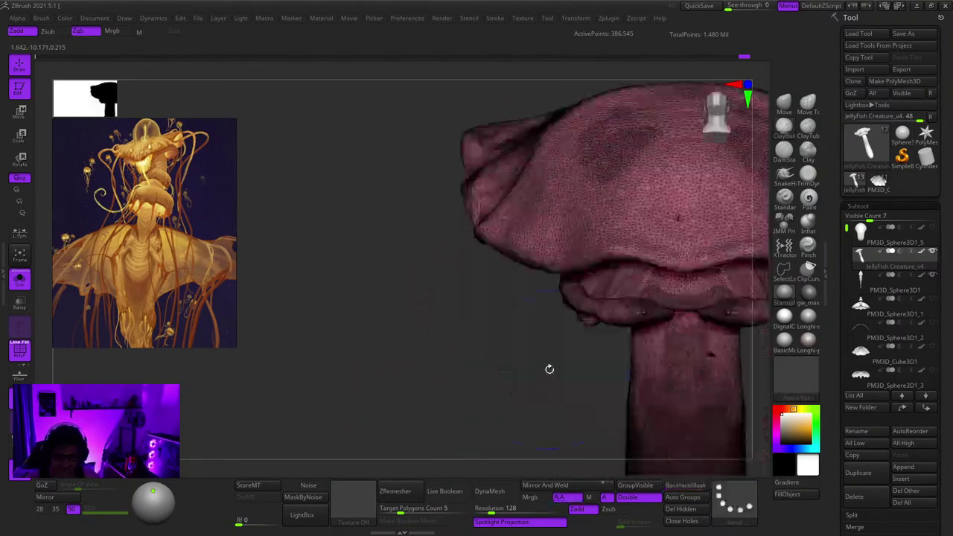
key("shift+f")
key("shift+f")
key("f")
key("shift+f")
key("f")
key("shift+f")
mouse_move(506, 237)
right_mouse_down()
mouse_move(563, 306)
mouse_move(566, 227)
mouse_move(699, 387)
mouse_move(518, 238)
mouse_move(514, 223)
right_mouse_up()
right_click_drag(513, 223, 506, 249)
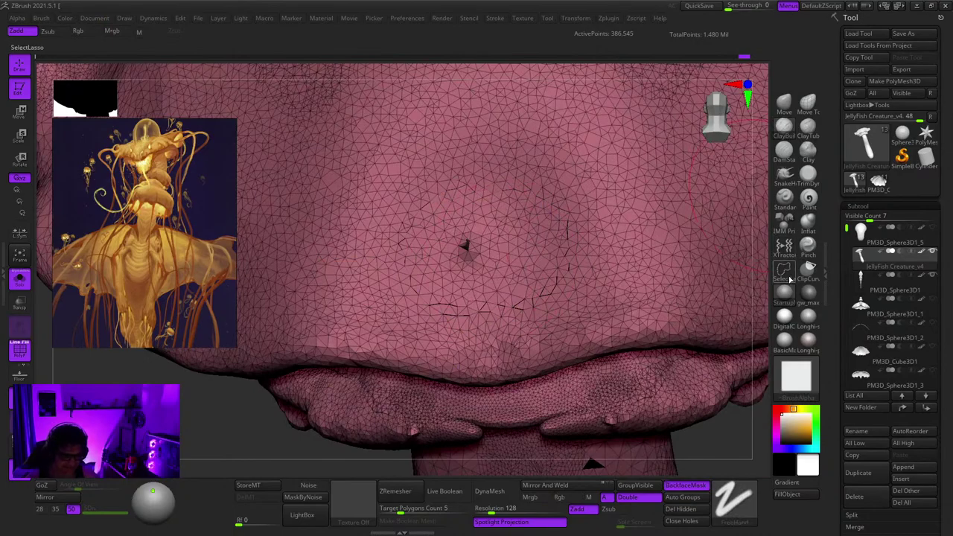
Step: Flatten the back of the hood around the small pit with the TrimDynamic brush
left_click(808, 181)
mouse_move(513, 253)
right_mouse_down()
mouse_move(495, 257)
mouse_move(463, 302)
right_mouse_up()
right_click(462, 302)
mouse_move(528, 232)
left_mouse_down()
mouse_move(547, 242)
mouse_move(547, 263)
left_mouse_up()
right_click_drag(547, 264, 595, 260)
right_click_drag(595, 261, 491, 323, "ctrl")
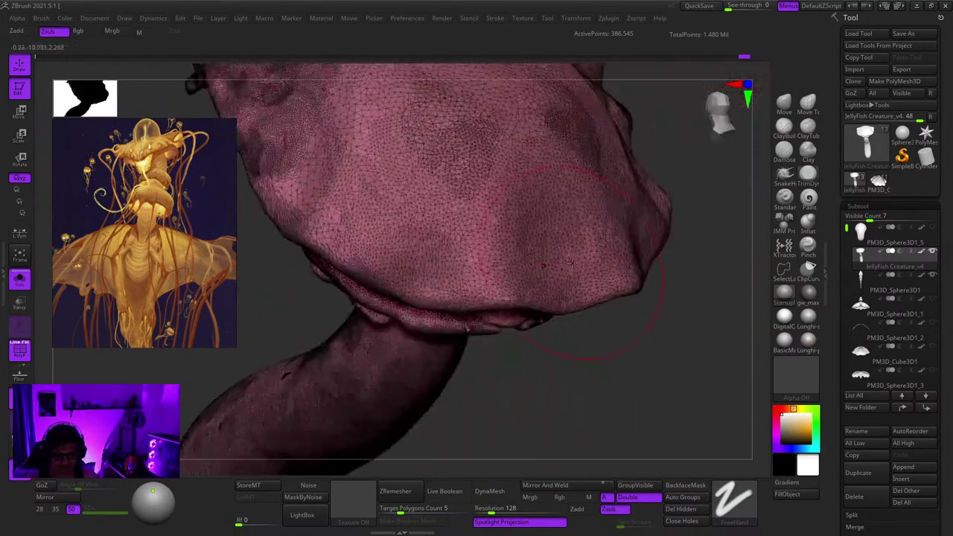
right_click(490, 323)
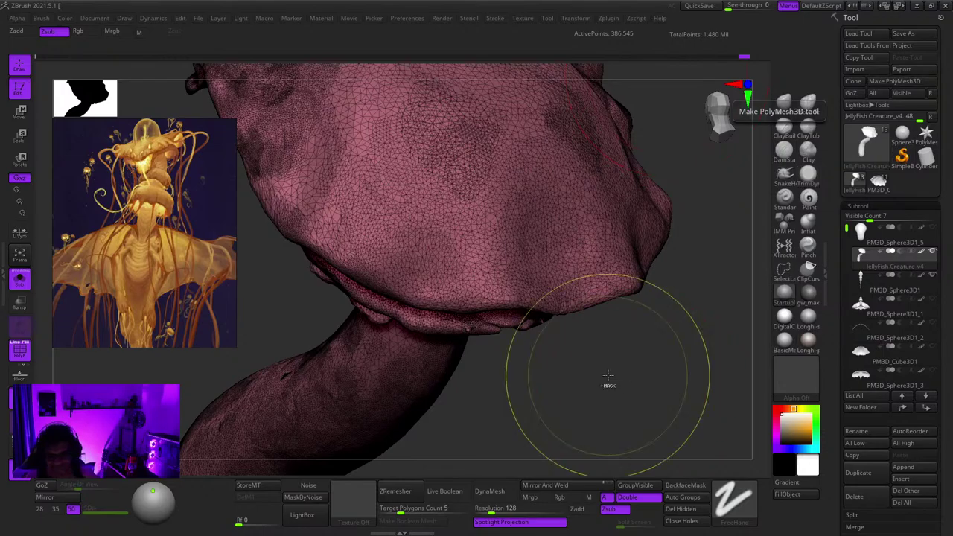
Step: Resize the brush and smooth the stretched, jagged polygons where the neck meets the hood's underside
mouse_move(606, 381)
right_mouse_down("ctrl")
mouse_move(600, 305)
mouse_move(640, 350)
mouse_move(588, 297)
right_mouse_up("ctrl")
right_click_drag(552, 215, 585, 175)
key("space")
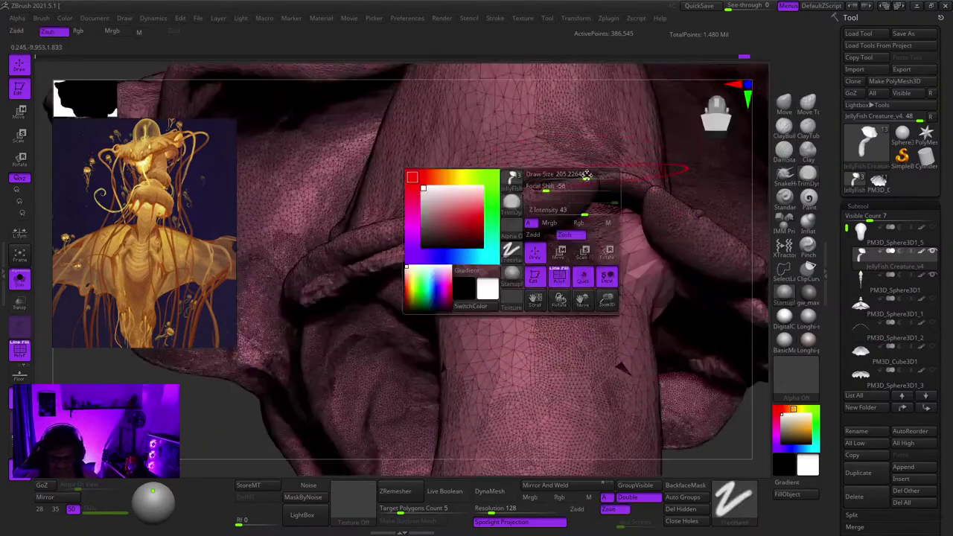
left_click_drag(573, 186, 555, 205, "shift")
mouse_move(554, 205)
right_mouse_down()
mouse_move(587, 223)
mouse_move(572, 201)
mouse_move(514, 193)
mouse_move(559, 155)
mouse_move(556, 230)
right_mouse_up()
key("space")
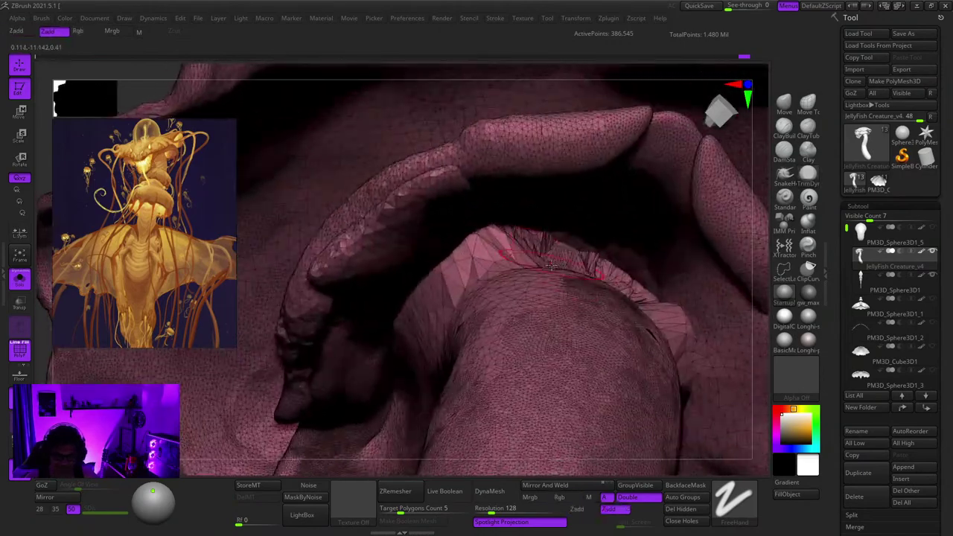
left_click_drag(577, 270, 551, 255, "shift")
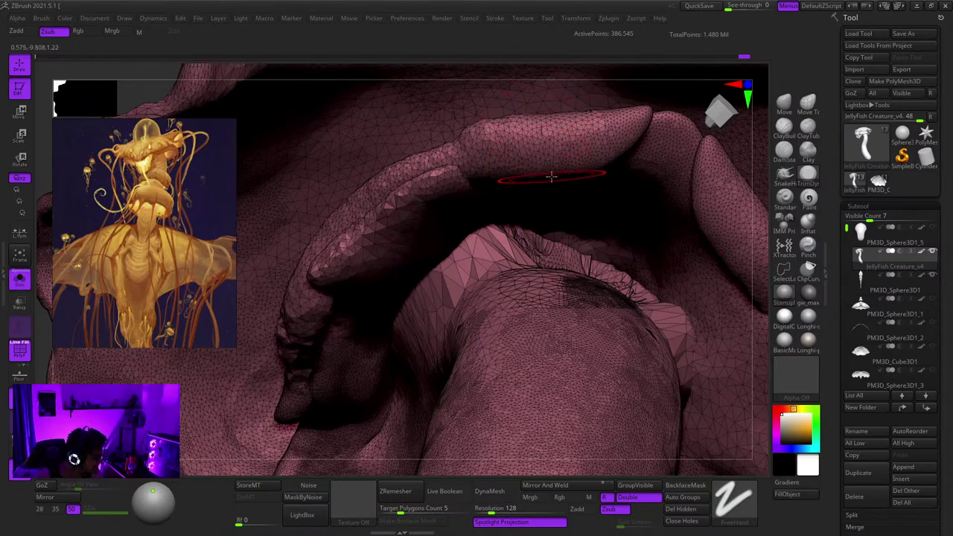
Step: Turn off the wireframe display and smooth the rounded bulge inside the hood beside the neck
right_click_drag(560, 189, 539, 239)
key("shift+f")
mouse_move(539, 239)
right_mouse_down("ctrl")
mouse_move(540, 153)
mouse_move(563, 201)
mouse_move(537, 149)
mouse_move(563, 218)
mouse_move(530, 195)
mouse_move(521, 219)
right_mouse_up("ctrl")
right_click(563, 218)
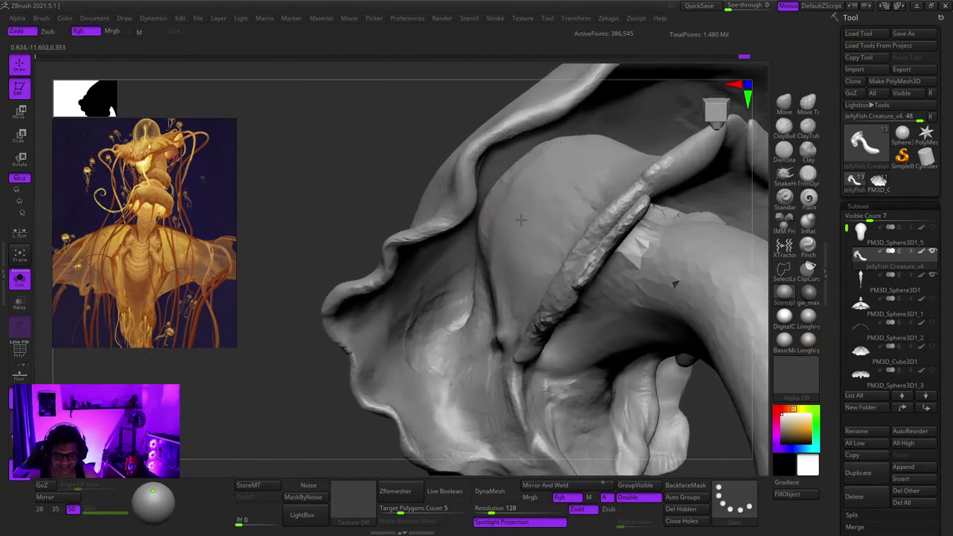
mouse_move(493, 234)
left_mouse_down("shift")
mouse_move(514, 198)
mouse_move(562, 159)
mouse_move(576, 160)
left_mouse_up("shift")
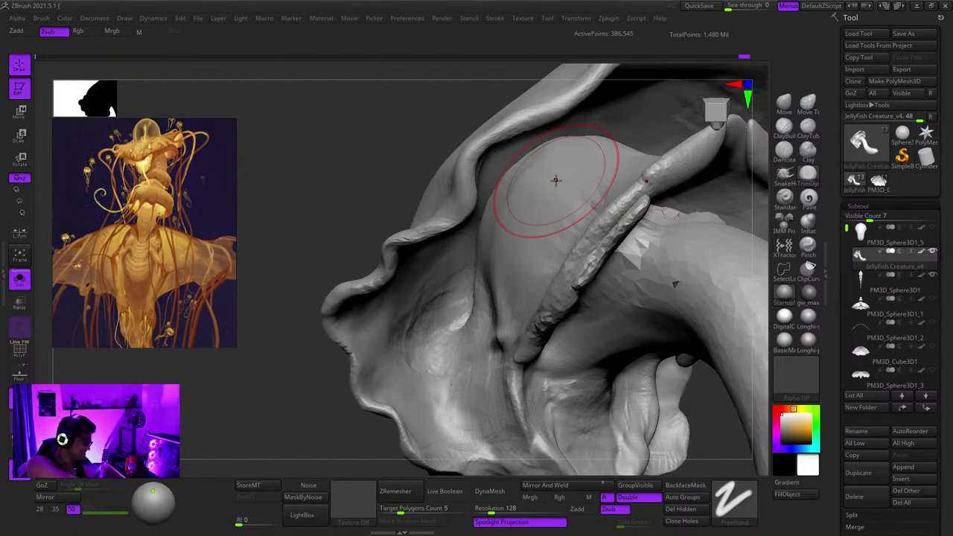
mouse_move(496, 270)
right_mouse_down()
mouse_move(550, 192)
mouse_move(554, 216)
right_mouse_up()
mouse_move(607, 146)
left_mouse_down("shift")
mouse_move(549, 179)
mouse_move(552, 186)
left_mouse_up("shift")
mouse_move(552, 186)
right_mouse_down()
mouse_move(556, 240)
mouse_move(549, 225)
mouse_move(519, 243)
mouse_move(526, 164)
mouse_move(540, 194)
mouse_move(523, 200)
mouse_move(534, 216)
right_mouse_up()
Step: Examine the polygon distribution over the whole head and neck, switching the wireframe display on and off
key("b")
key("t")
key("d")
key("shift+f")
key("shift+f")
key("shift+f")
key("shift+f")
key("shift+f")
key("shift+f")
key("shift+f")
key("f")
key("shift+f")
key("shift+f")
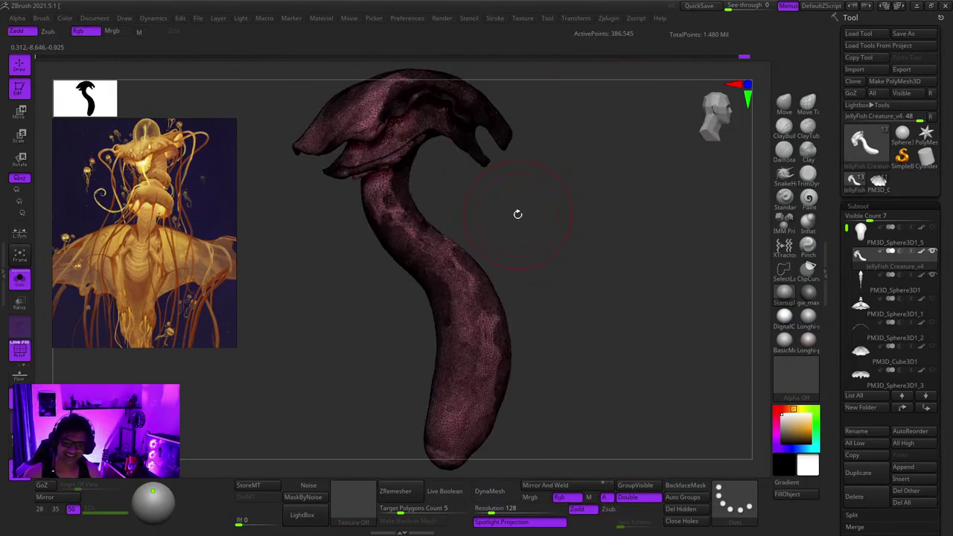
mouse_move(465, 184)
right_mouse_down("alt")
mouse_move(610, 264)
mouse_move(504, 200)
mouse_move(513, 160)
mouse_move(468, 215)
mouse_move(586, 180)
mouse_move(576, 182)
right_mouse_up("alt")
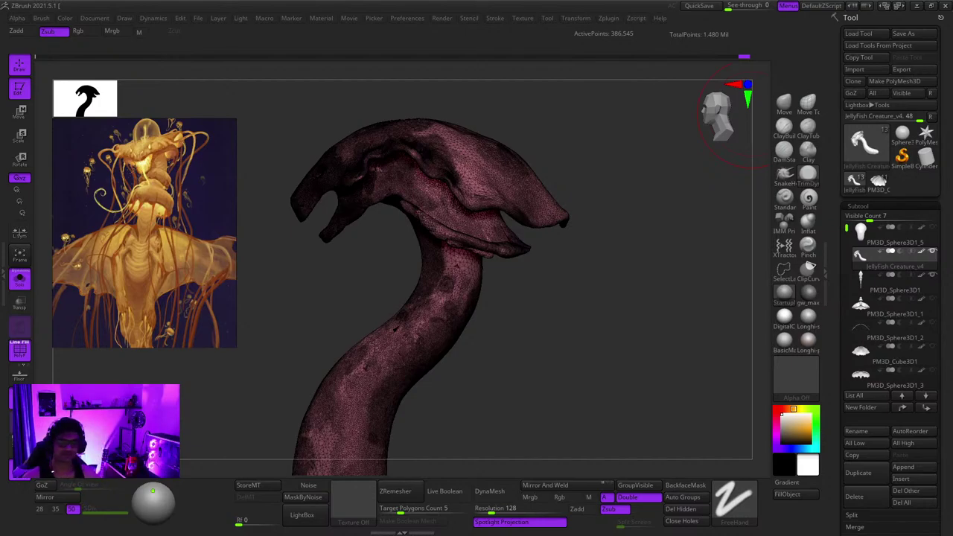
left_click_drag(750, 115, 638, 323)
mouse_move(488, 192)
right_mouse_down("ctrl")
mouse_move(488, 298)
mouse_move(511, 243)
mouse_move(534, 238)
mouse_move(534, 313)
mouse_move(547, 195)
mouse_move(560, 237)
right_mouse_up("ctrl")
key("shift+f")
key("shift+f")
key("shift+f")
key("shift+f")
Step: Build up the upper neck beneath the hood with the ClayBuildup brush and check its mesh density
left_click(783, 129)
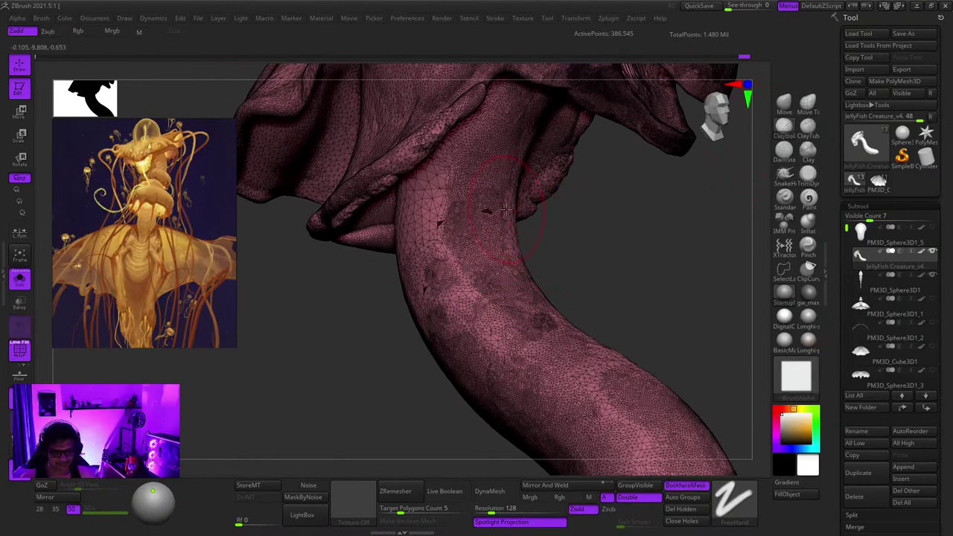
right_click_drag(506, 209, 585, 156)
mouse_move(584, 156)
right_mouse_down("ctrl")
mouse_move(591, 202)
mouse_move(626, 149)
mouse_move(610, 195)
mouse_move(590, 186)
right_mouse_up("ctrl")
left_click_drag(582, 186, 595, 224)
right_click_drag(595, 224, 634, 145)
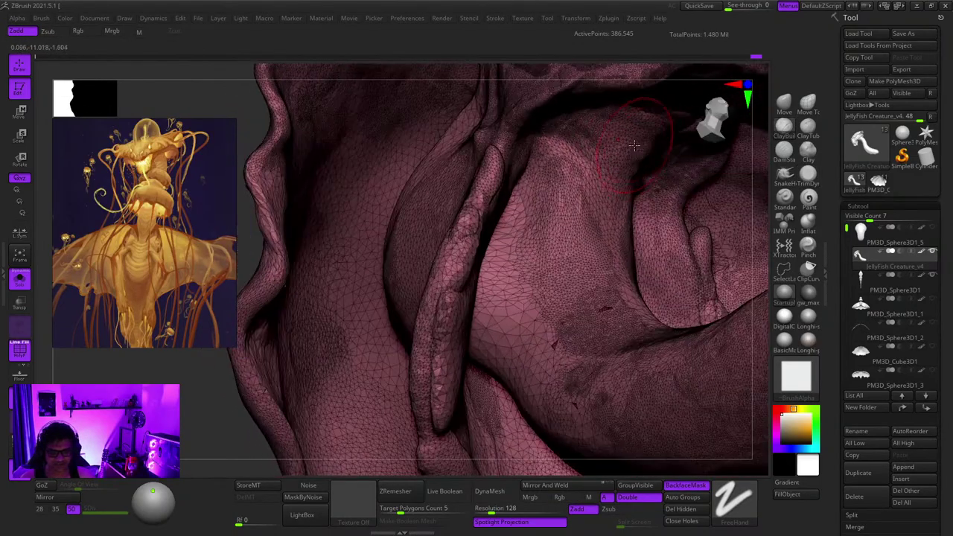
left_click_drag(634, 145, 536, 223)
mouse_move(655, 155)
right_mouse_down()
mouse_move(586, 190)
mouse_move(575, 172)
mouse_move(564, 202)
right_mouse_up()
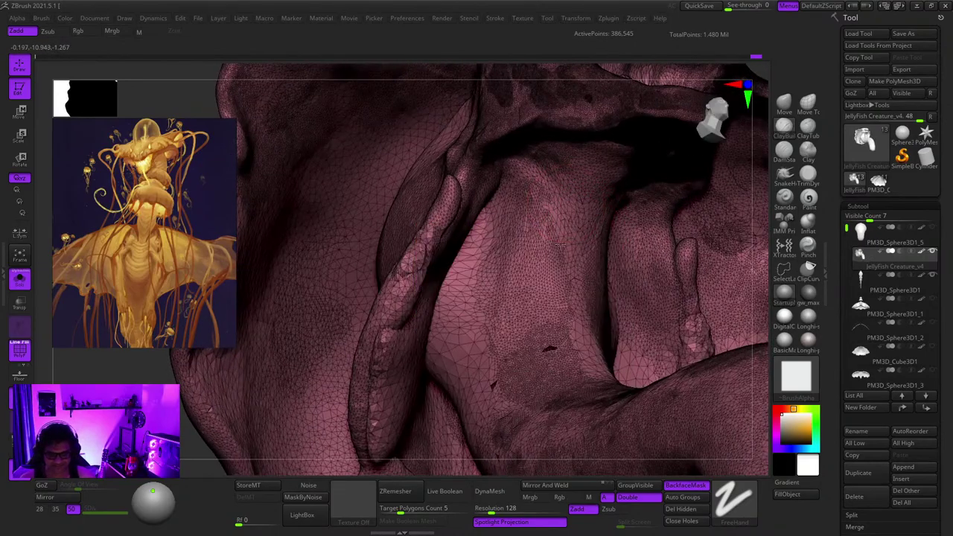
mouse_move(559, 245)
right_mouse_down()
mouse_move(564, 223)
mouse_move(602, 221)
right_mouse_up()
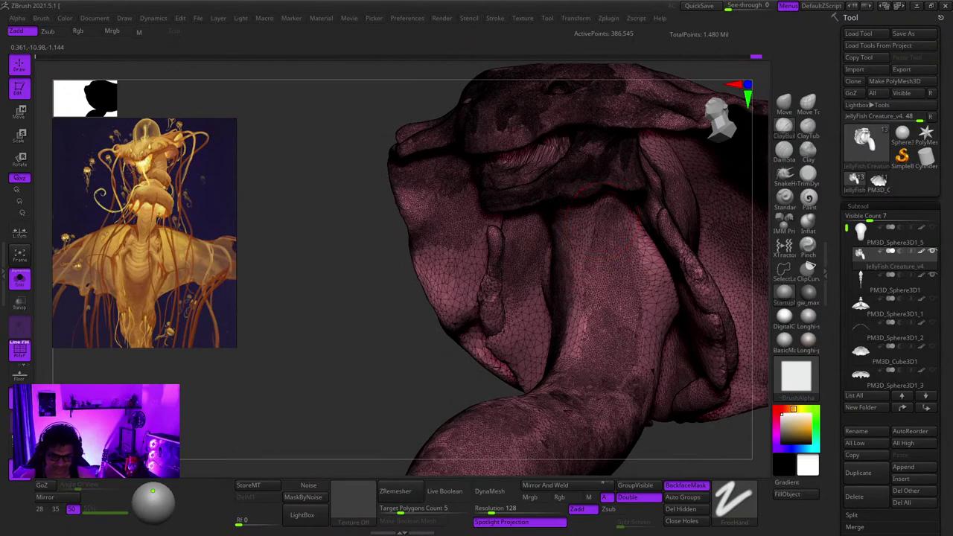
mouse_move(579, 316)
right_mouse_down()
mouse_move(583, 191)
mouse_move(624, 217)
mouse_move(589, 285)
mouse_move(609, 311)
mouse_move(601, 254)
right_mouse_up()
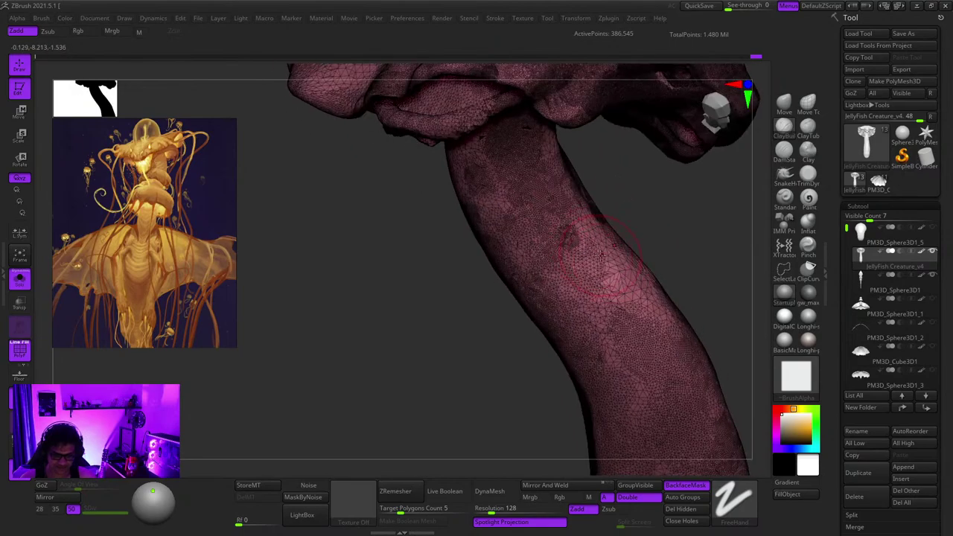
Step: Turn off the wireframe, resize the ClayBuildup brush and add volume to the side of the upper neck beside the ragged inner flap
mouse_move(656, 330)
right_mouse_down()
mouse_move(625, 266)
mouse_move(571, 224)
mouse_move(585, 251)
mouse_move(585, 229)
mouse_move(555, 182)
mouse_move(591, 195)
mouse_move(621, 160)
mouse_move(556, 156)
right_mouse_up()
key("shift+f")
key("shift+f")
key("shift+f")
key("space")
left_click_drag(488, 150, 509, 153)
right_click_drag(576, 187, 540, 168)
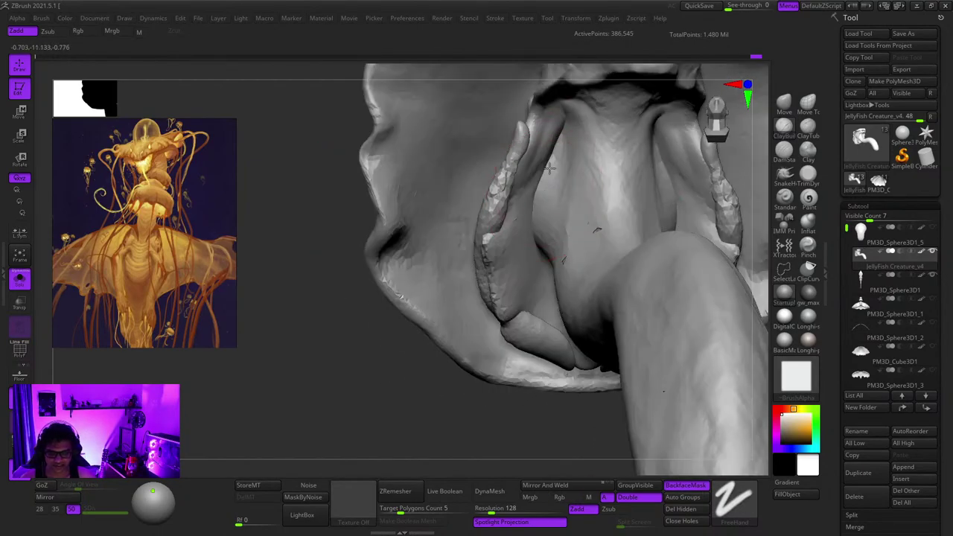
left_click_drag(552, 195, 556, 170)
mouse_move(544, 192)
right_mouse_down()
mouse_move(576, 200)
mouse_move(541, 185)
right_mouse_up()
key("space")
left_click_drag(571, 186, 574, 217)
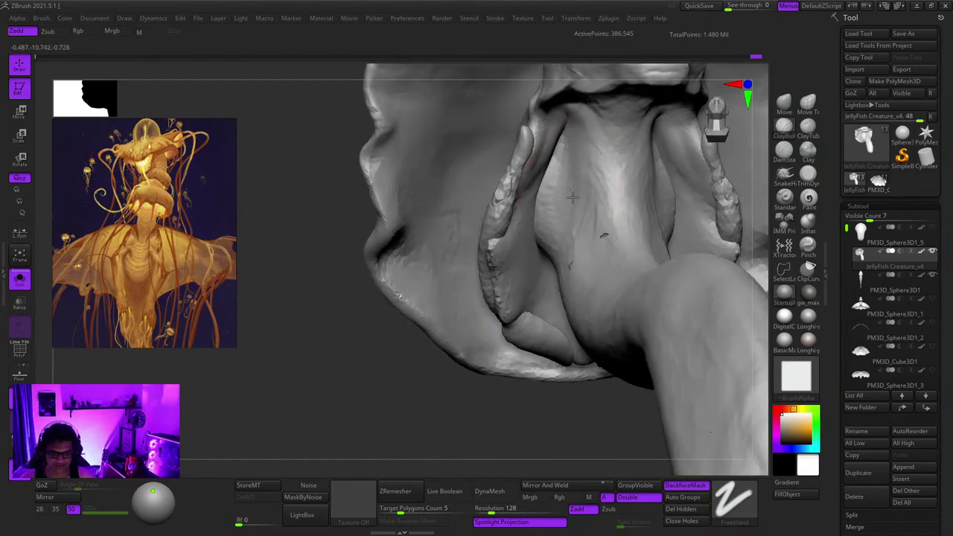
Step: Smooth and build up the throat side of the neck around the small holes below the jaw
right_click_drag(582, 212, 586, 256)
mouse_move(582, 253)
left_mouse_down("shift")
mouse_move(583, 199)
mouse_move(619, 230)
left_mouse_up("shift")
right_click_drag(618, 232, 603, 193)
mouse_move(604, 193)
left_mouse_down()
mouse_move(614, 272)
mouse_move(593, 251)
left_mouse_up()
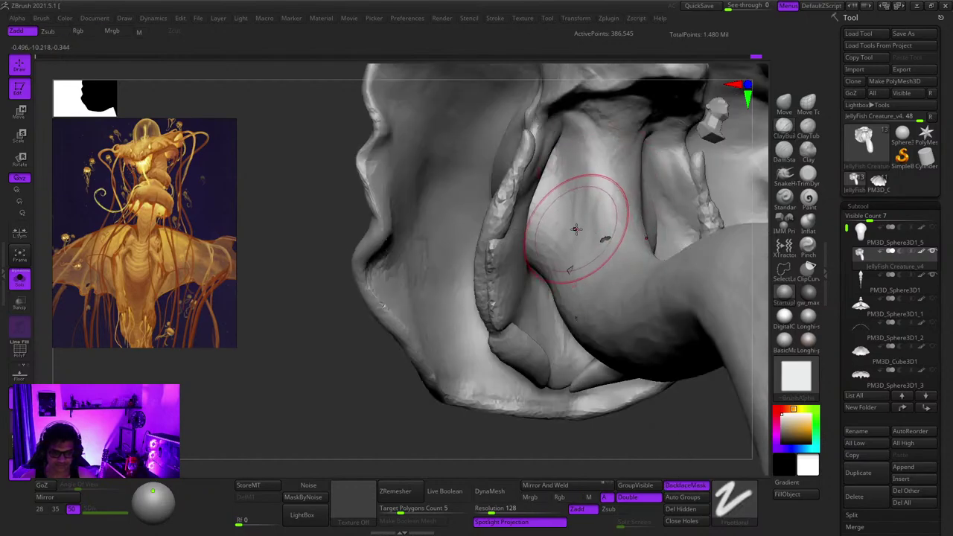
right_click_drag(573, 228, 593, 261)
left_click_drag(594, 261, 621, 282)
right_click_drag(621, 282, 597, 236, "alt")
left_click_drag(589, 208, 591, 259)
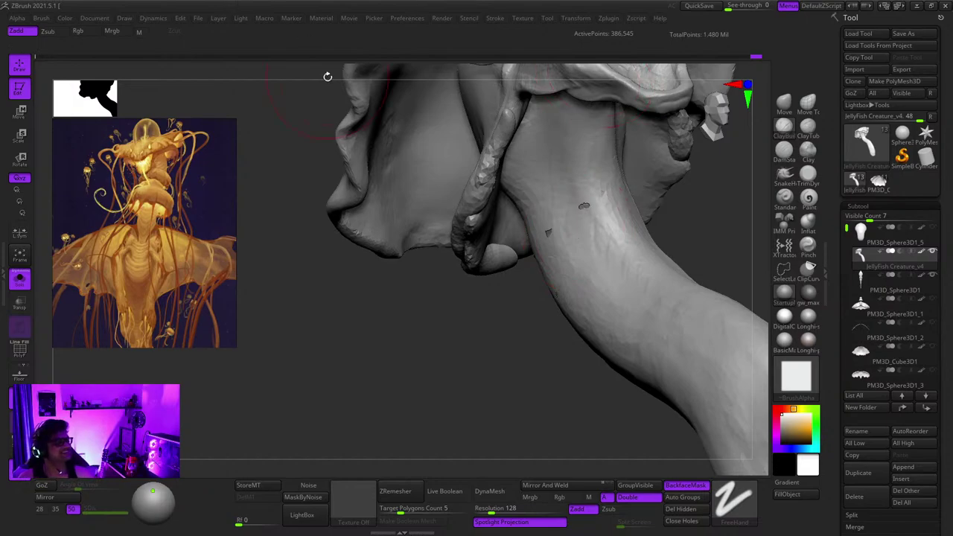
Step: Build up the top of the throat where the neck runs into the underside of the jaw
mouse_move(925, 156)
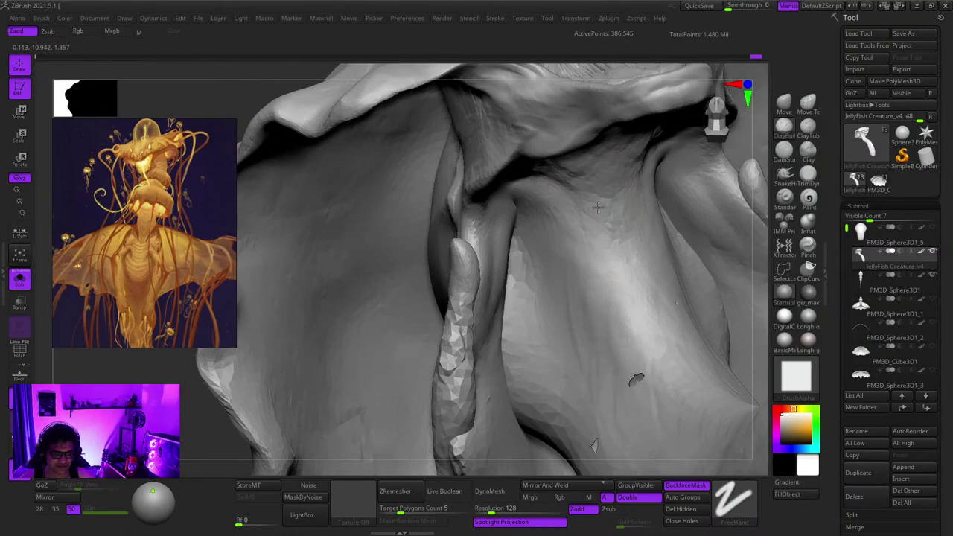
left_click_drag(598, 207, 596, 260)
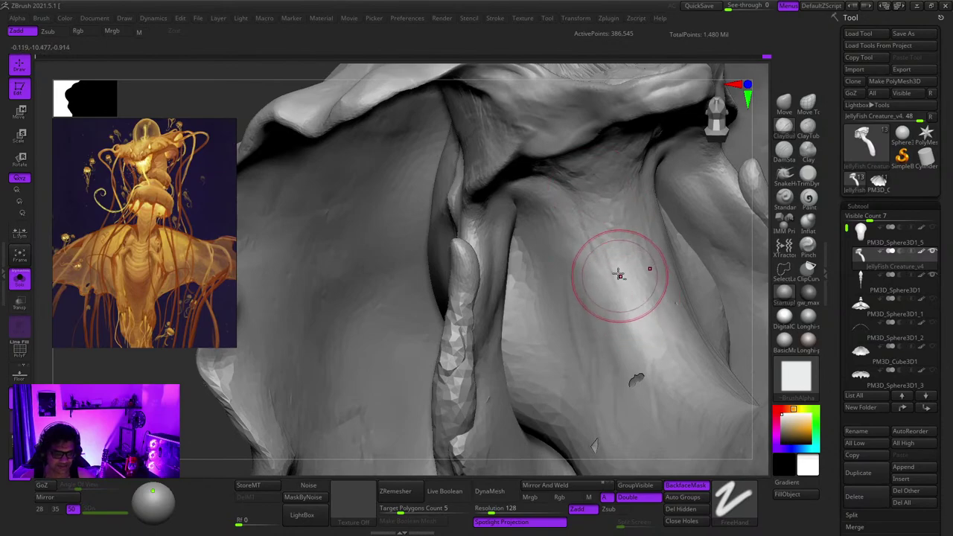
right_click_drag(619, 275, 581, 191)
left_click_drag(578, 191, 584, 232)
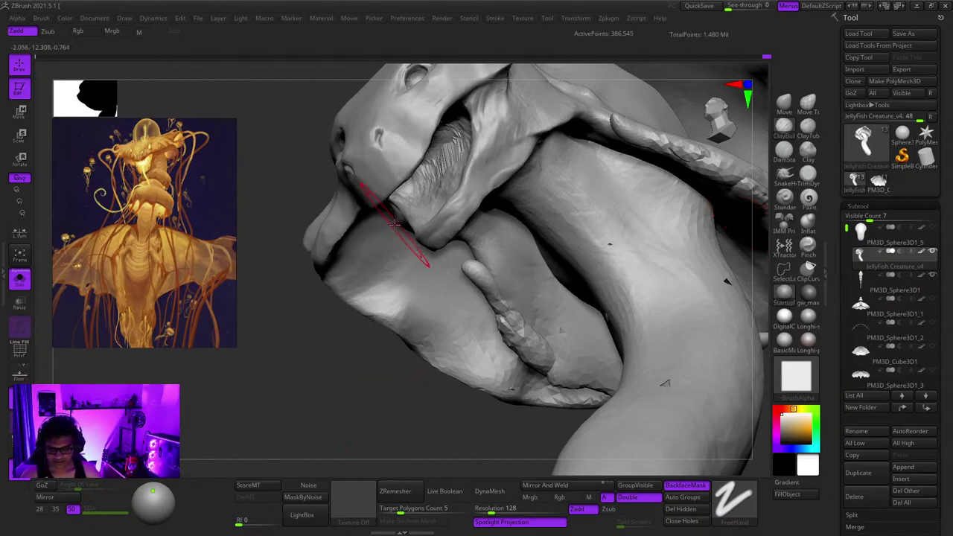
mouse_move(430, 288)
right_mouse_down("ctrl")
mouse_move(559, 236)
mouse_move(545, 230)
right_mouse_up("ctrl")
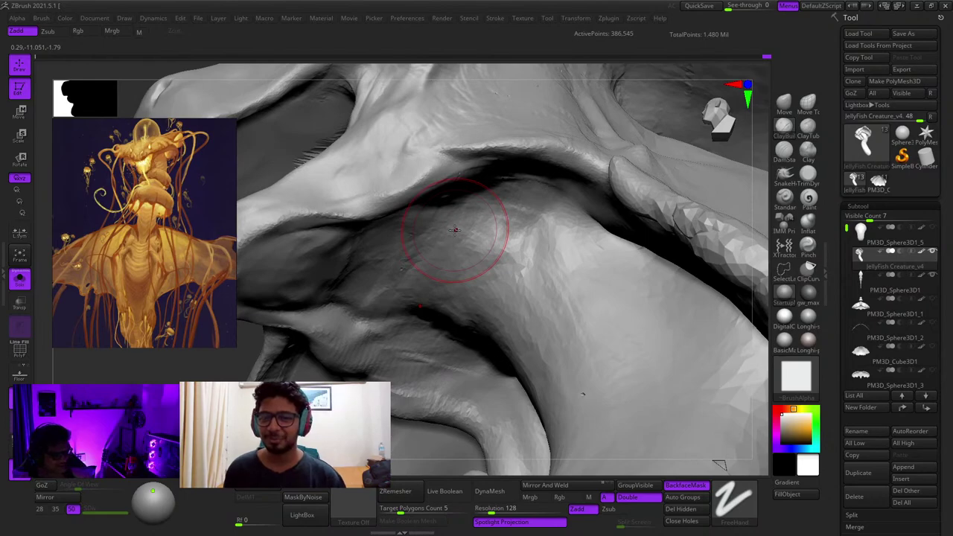
left_click_drag(455, 230, 512, 227)
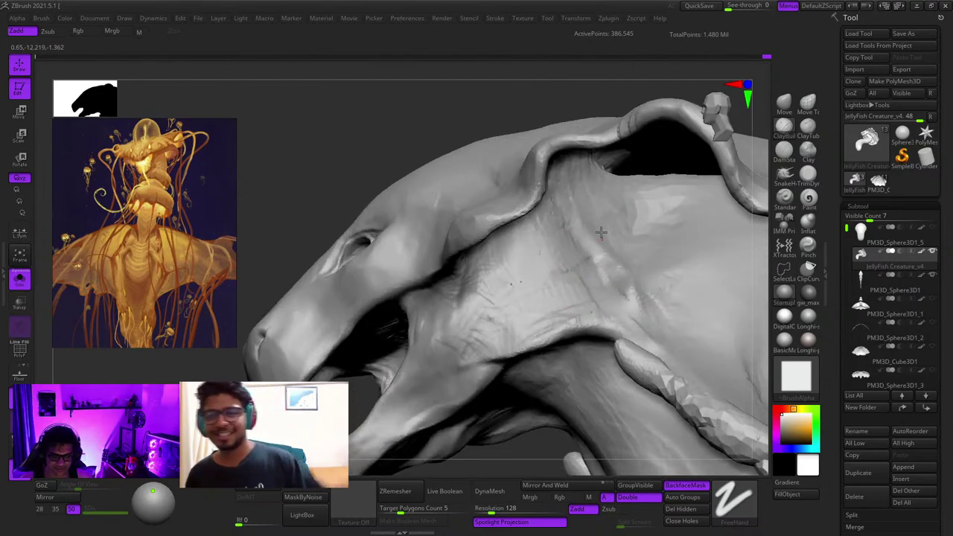
left_click_drag(601, 232, 632, 203)
key("ctrl+z")
key("ctrl+z")
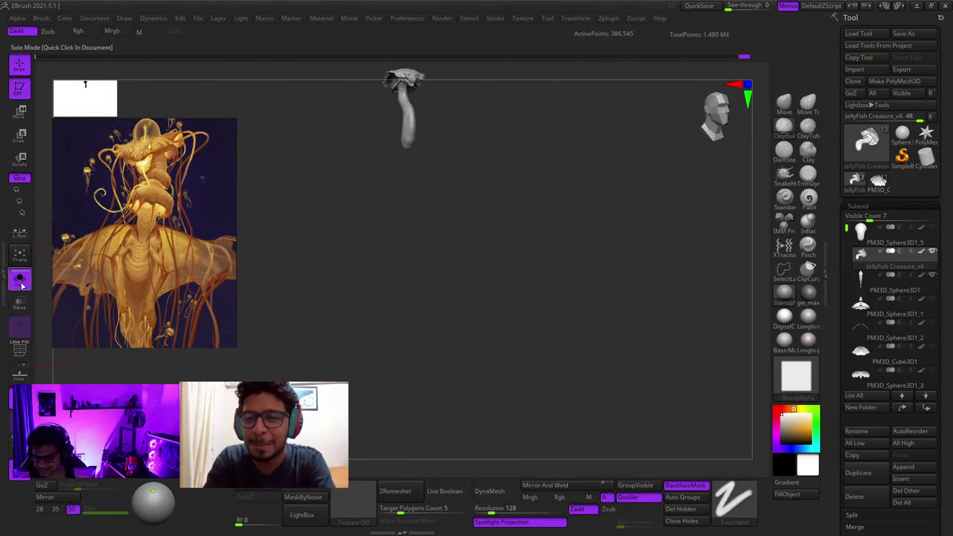
Step: Isolate the upper hood with the face using a lasso selection, hiding the neck and lower flaps
left_click(20, 281)
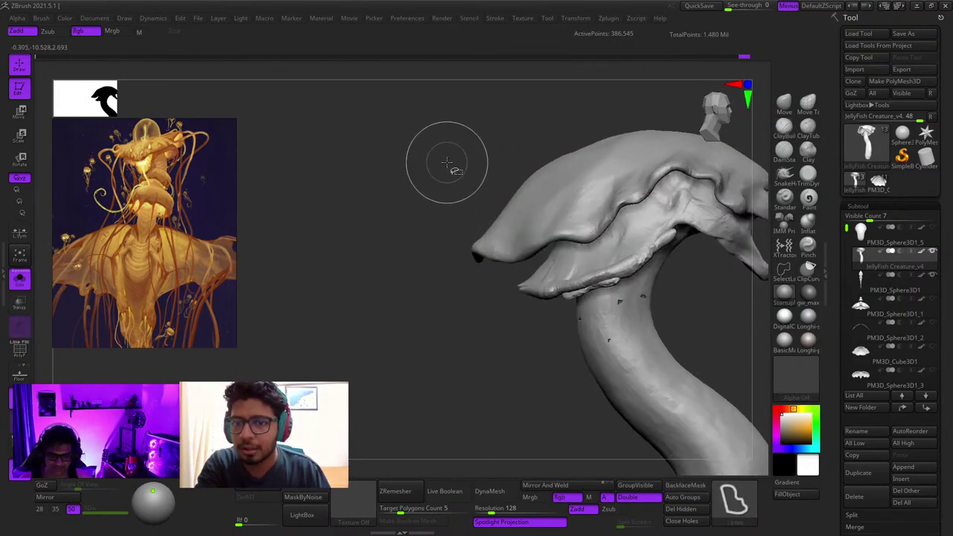
mouse_move(430, 137)
left_mouse_down("ctrl+shift")
mouse_move(439, 290)
mouse_move(614, 243)
mouse_move(686, 197)
mouse_move(719, 215)
mouse_move(638, 62)
left_mouse_up("ctrl+shift")
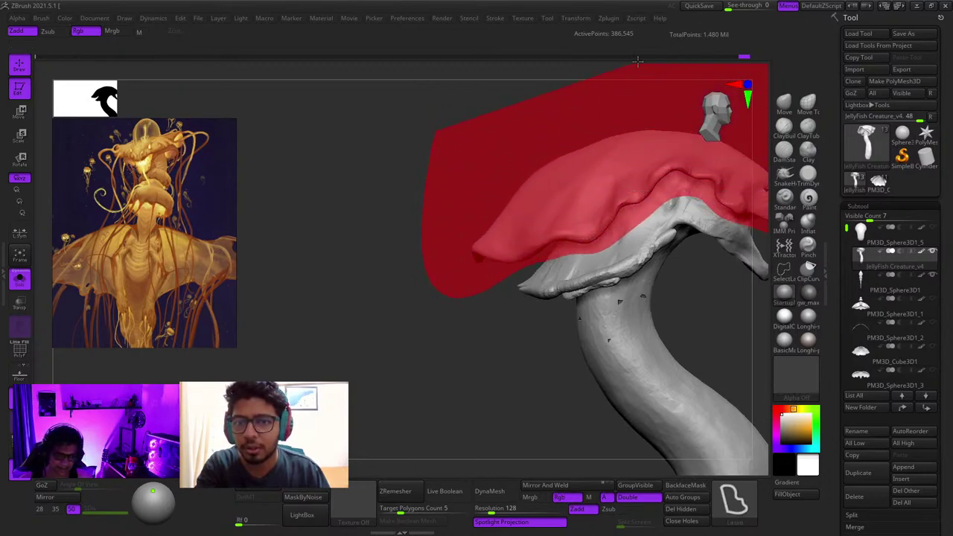
left_click_drag(638, 61, 638, 61, "ctrl+shift")
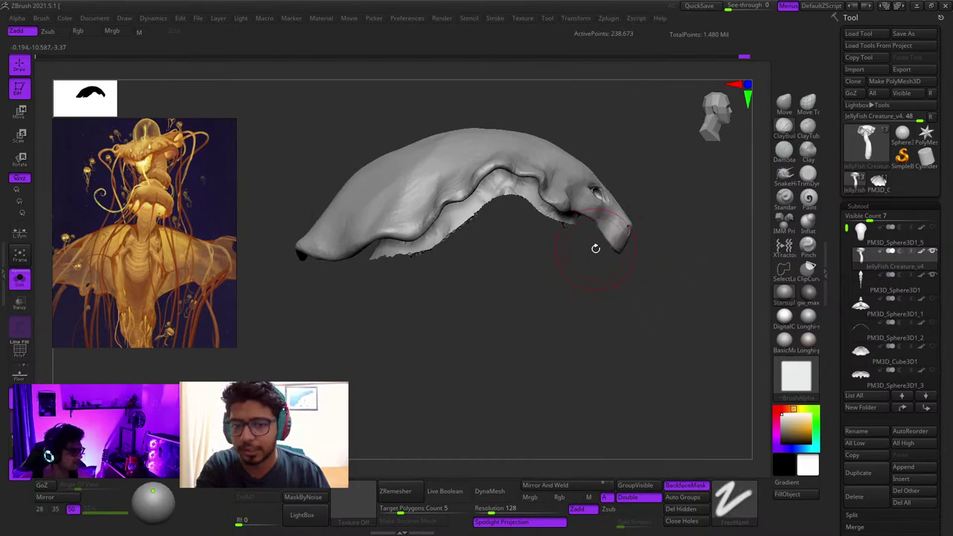
left_click(563, 238, "ctrl+shift")
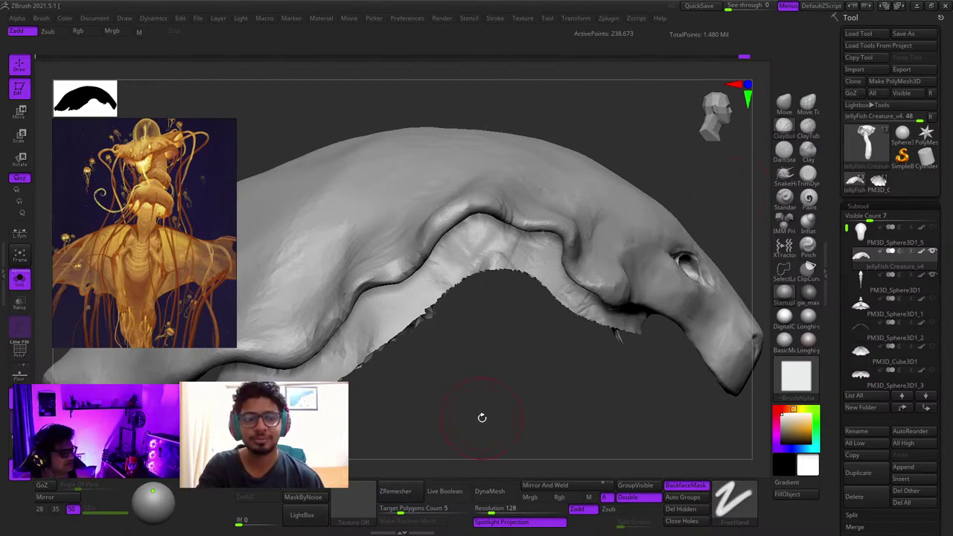
Step: Adjust the partial visibility with a lasso selection and invert it to expose the neck and inner head without the hood's shell
left_click_drag(544, 357, 497, 275)
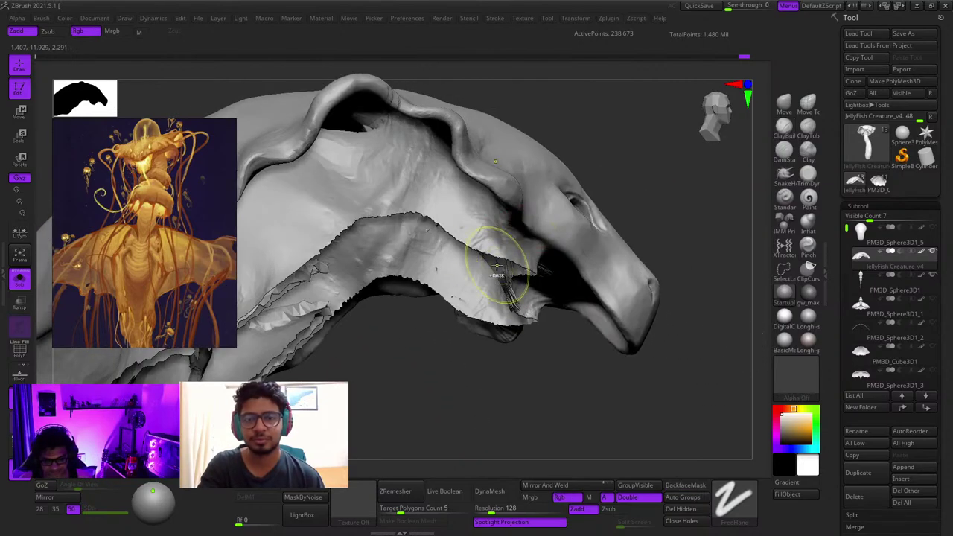
mouse_move(497, 265)
right_mouse_down()
mouse_move(543, 253)
mouse_move(514, 171)
mouse_move(507, 219)
mouse_move(521, 212)
mouse_move(506, 259)
mouse_move(527, 187)
mouse_move(523, 249)
right_mouse_up()
mouse_move(523, 249)
right_mouse_down("ctrl")
mouse_move(519, 227)
mouse_move(499, 242)
mouse_move(513, 268)
right_mouse_up("ctrl")
mouse_move(514, 268)
right_mouse_down()
mouse_move(525, 223)
mouse_move(534, 262)
mouse_move(537, 232)
mouse_move(542, 269)
mouse_move(521, 212)
mouse_move(533, 259)
mouse_move(514, 281)
mouse_move(561, 243)
mouse_move(587, 202)
mouse_move(519, 219)
mouse_move(615, 203)
mouse_move(620, 192)
mouse_move(570, 183)
mouse_move(523, 246)
right_mouse_up()
mouse_move(524, 245)
right_mouse_down("ctrl")
mouse_move(526, 220)
mouse_move(621, 230)
mouse_move(603, 271)
mouse_move(577, 198)
mouse_move(577, 238)
mouse_move(597, 199)
right_mouse_up("ctrl")
mouse_move(721, 146)
left_mouse_down("ctrl+alt+shift")
mouse_move(650, 422)
mouse_move(613, 321)
mouse_move(589, 68)
left_mouse_up("ctrl+alt+shift")
right_click_drag(584, 216, 590, 245)
left_click_drag(651, 153, 673, 179, "ctrl+shift")
mouse_move(642, 206)
right_mouse_down()
mouse_move(652, 270)
mouse_move(598, 212)
right_mouse_up()
Step: Lasso-hide the leftover slivers of the hood's shell around the outer edge of the inner head
mouse_move(545, 366)
left_mouse_down("ctrl+alt+shift")
mouse_move(568, 171)
mouse_move(559, 233)
left_mouse_up("ctrl+alt+shift")
mouse_move(559, 233)
right_mouse_down()
mouse_move(528, 263)
mouse_move(576, 323)
mouse_move(600, 215)
mouse_move(617, 293)
mouse_move(628, 230)
right_mouse_up()
left_click_drag(585, 244, 633, 274, "ctrl+alt+shift")
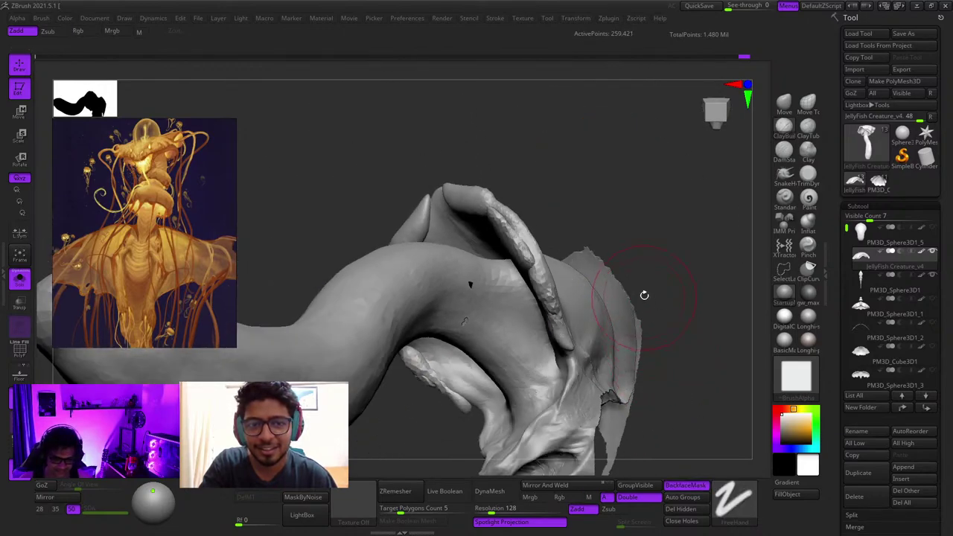
right_click_drag(645, 293, 637, 204)
left_click_drag(604, 199, 658, 232, "ctrl+alt+shift")
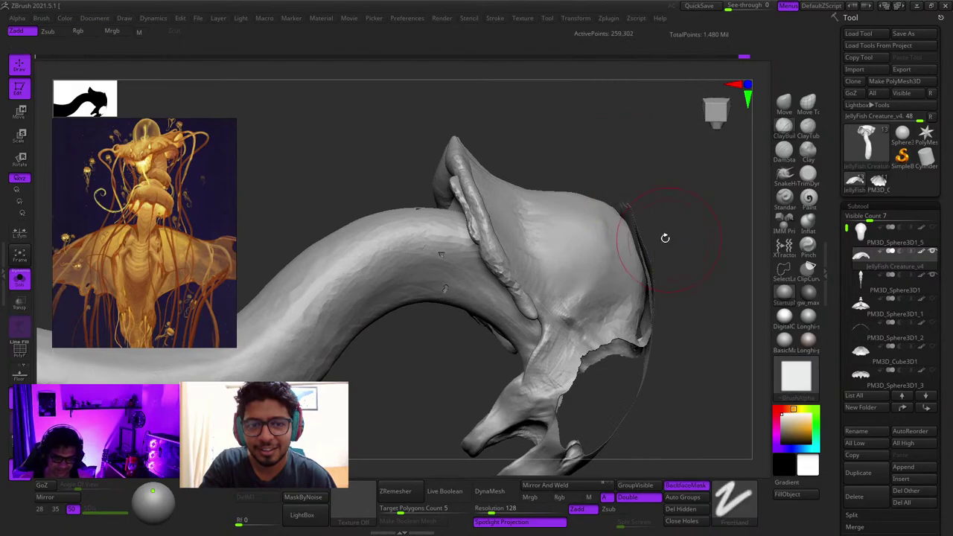
mouse_move(663, 236)
right_mouse_down()
mouse_move(611, 253)
mouse_move(597, 209)
right_mouse_up()
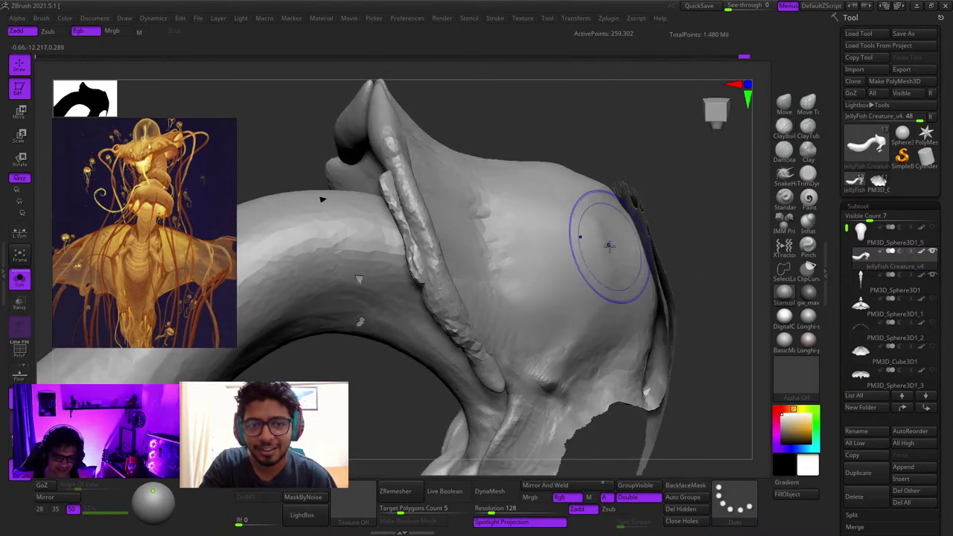
Step: Hide another leftover strip of shell above the head and examine the exposed inner head from the front and side
mouse_move(609, 246)
right_mouse_down()
mouse_move(601, 282)
mouse_move(587, 258)
right_mouse_up()
mouse_move(573, 221)
right_mouse_down()
mouse_move(587, 250)
mouse_move(576, 200)
mouse_move(603, 284)
right_mouse_up()
mouse_move(589, 215)
right_mouse_down()
mouse_move(572, 253)
mouse_move(572, 240)
mouse_move(610, 320)
mouse_move(603, 267)
mouse_move(578, 257)
mouse_move(547, 173)
mouse_move(553, 116)
right_mouse_up()
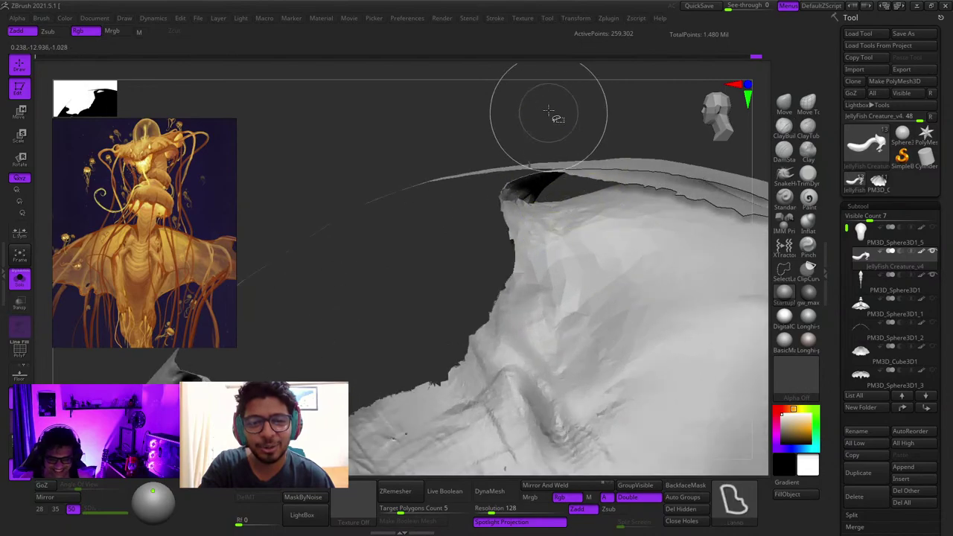
mouse_move(549, 106)
left_mouse_down("ctrl+alt+shift")
mouse_move(556, 185)
mouse_move(602, 131)
left_mouse_up("ctrl+alt+shift")
mouse_move(597, 170)
right_mouse_down("ctrl")
mouse_move(559, 193)
mouse_move(637, 222)
right_mouse_up("ctrl")
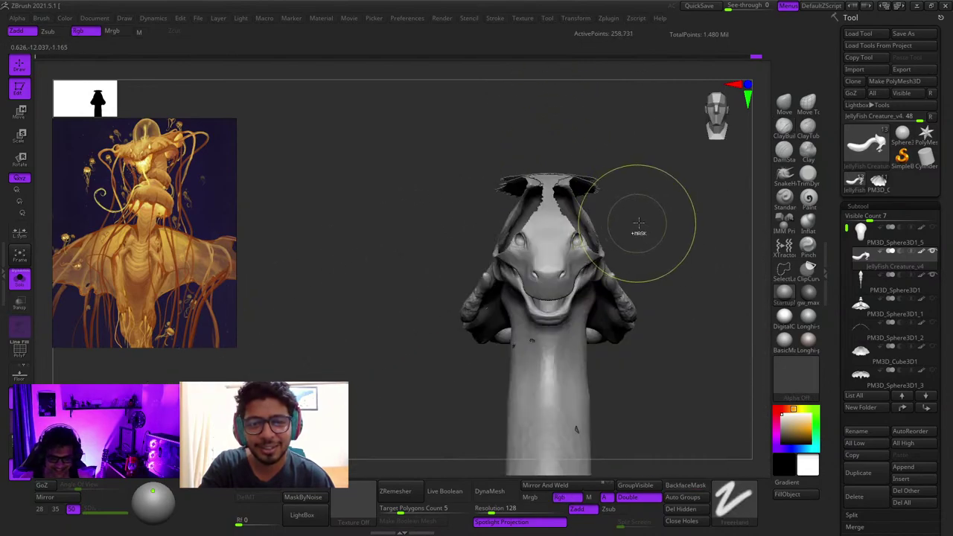
left_click(699, 219, "ctrl+shift")
key("ctrl+z")
mouse_move(676, 182)
right_mouse_down()
mouse_move(585, 196)
mouse_move(648, 262)
mouse_move(577, 232)
right_mouse_up()
right_click_drag(577, 232, 650, 220)
left_click_drag(650, 220, 545, 175)
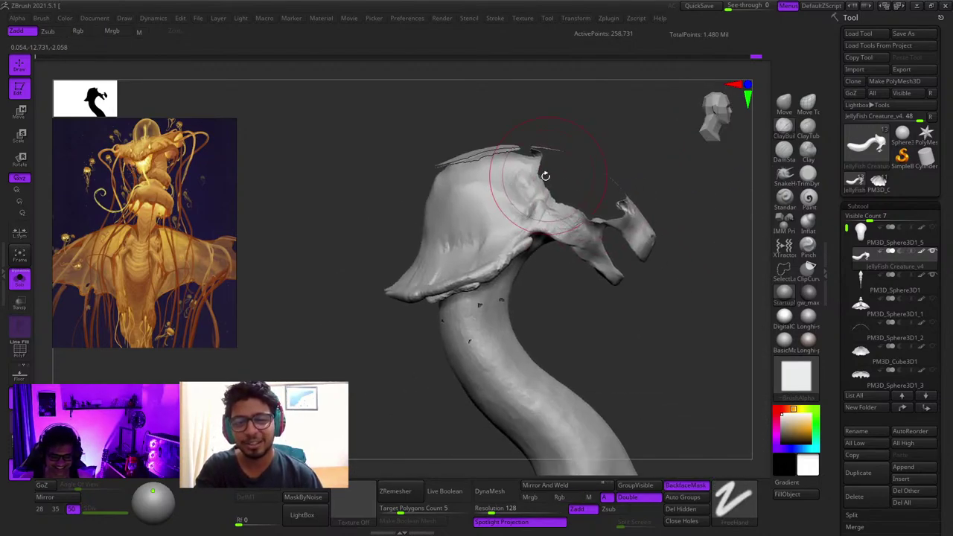
Step: Isolate the creature's head in solo mode and lasso-hide the leftover hood-shell strips above the forehead
right_click_drag(626, 225, 597, 224, "ctrl")
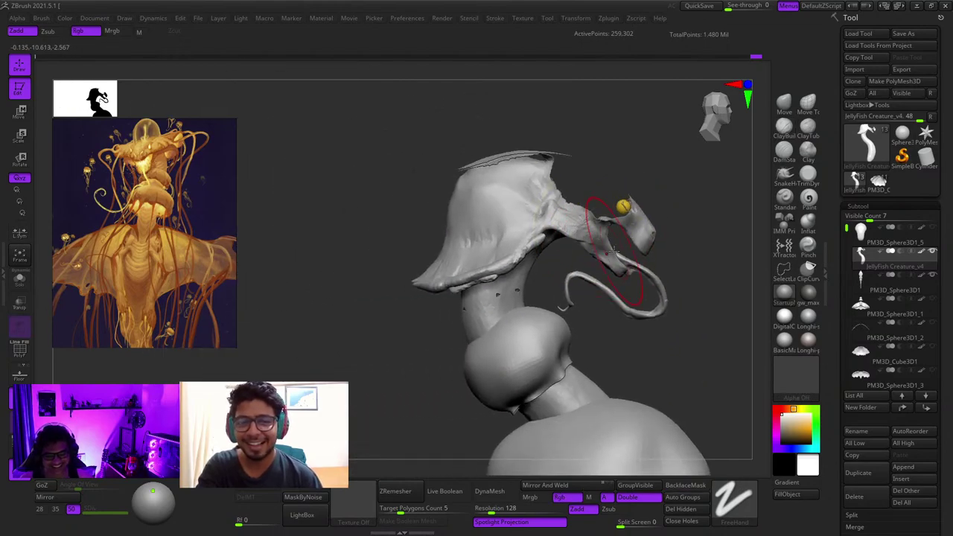
left_click(22, 280)
mouse_move(706, 294)
left_mouse_down()
mouse_move(623, 291)
mouse_move(513, 234)
left_mouse_up()
mouse_move(513, 234)
right_mouse_down("alt")
mouse_move(468, 268)
mouse_move(613, 230)
mouse_move(517, 283)
mouse_move(547, 208)
mouse_move(524, 139)
right_mouse_up("alt")
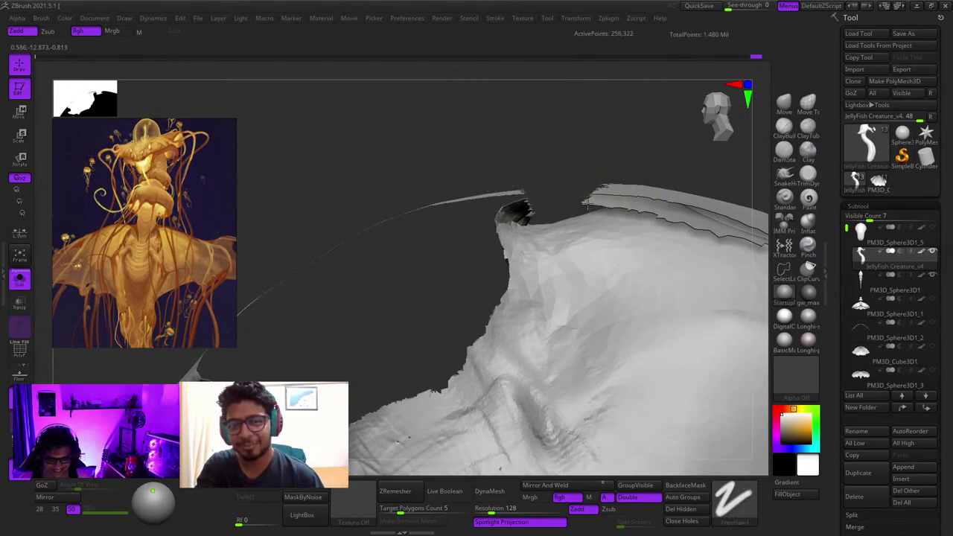
mouse_move(587, 203)
right_mouse_down("ctrl")
mouse_move(574, 232)
mouse_move(610, 227)
mouse_move(615, 213)
mouse_move(584, 215)
mouse_move(570, 187)
right_mouse_up("ctrl")
mouse_move(571, 232)
right_mouse_down()
mouse_move(560, 212)
mouse_move(584, 201)
right_mouse_up()
left_click_drag(567, 102, 515, 193, "ctrl+alt+shift")
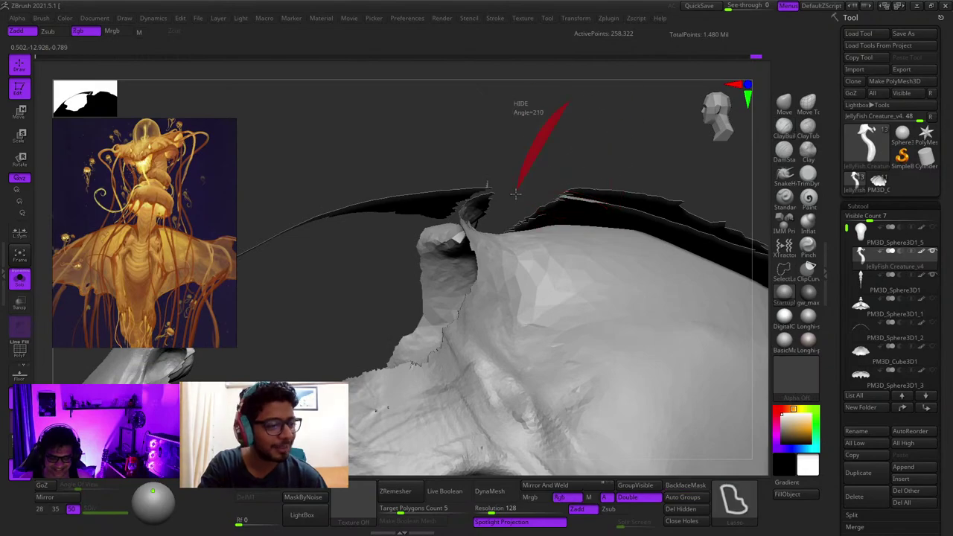
left_click_drag(622, 212, 659, 195, "ctrl+alt+shift")
Step: Lasso-hide the jagged shell strip running along the side of the inner head's crown
right_click_drag(646, 212, 506, 177, "alt")
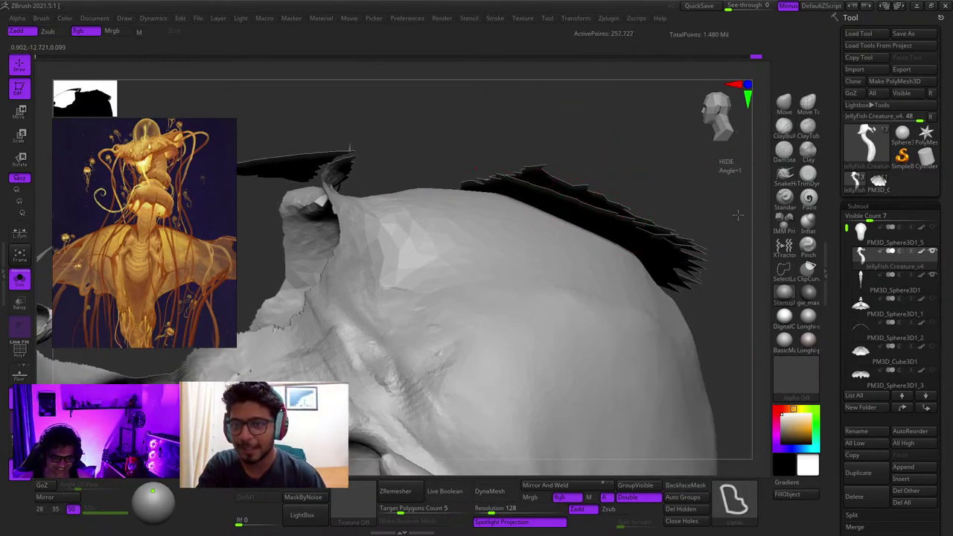
left_click_drag(638, 243, 637, 239, "ctrl+alt+shift")
mouse_move(588, 195)
right_mouse_down()
mouse_move(571, 191)
mouse_move(563, 165)
mouse_move(544, 186)
mouse_move(563, 167)
mouse_move(570, 202)
right_mouse_up()
left_click_drag(584, 116, 542, 119, "ctrl+alt+shift")
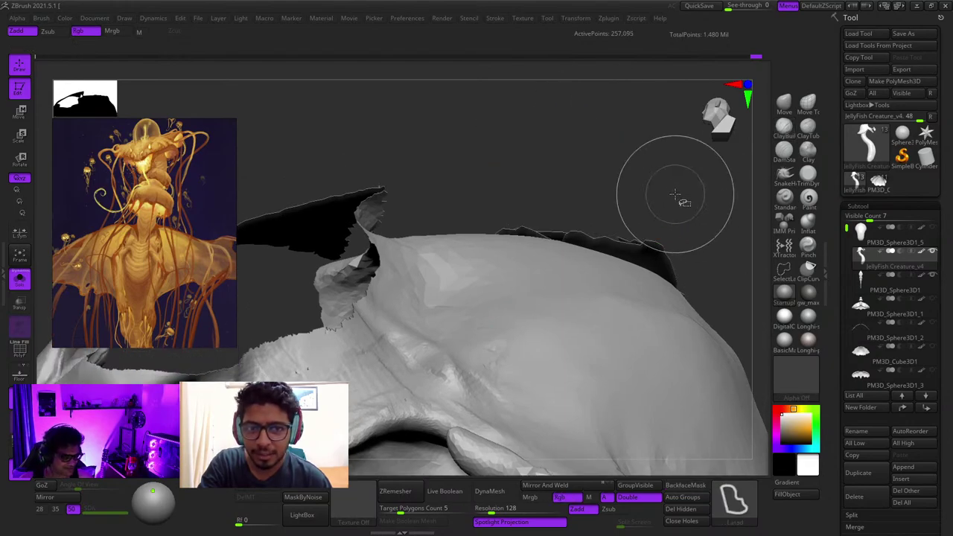
Step: Lasso-hide the remaining shell remnants over the back of the inner head's crown
mouse_move(675, 194)
right_mouse_down()
mouse_move(606, 249)
mouse_move(595, 216)
mouse_move(476, 209)
mouse_move(420, 242)
right_mouse_up()
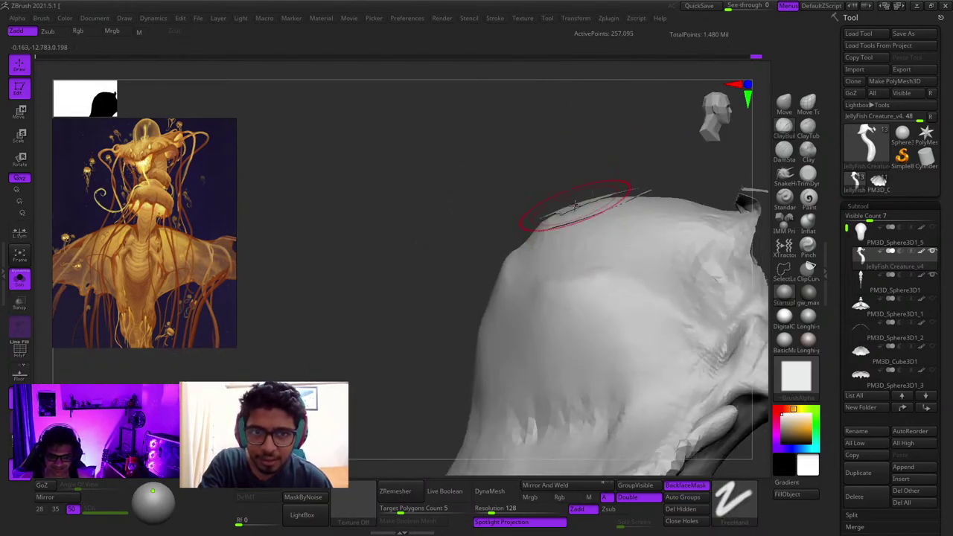
right_click_drag(574, 204, 525, 172)
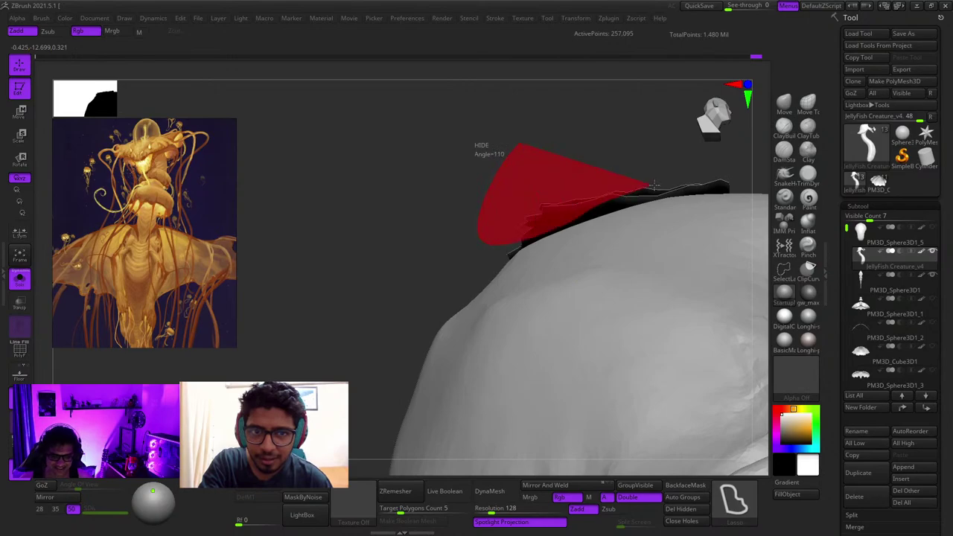
left_click_drag(653, 185, 655, 189, "ctrl+alt+shift")
mouse_move(655, 195)
right_mouse_down()
mouse_move(635, 228)
mouse_move(608, 240)
mouse_move(615, 293)
mouse_move(572, 204)
right_mouse_up()
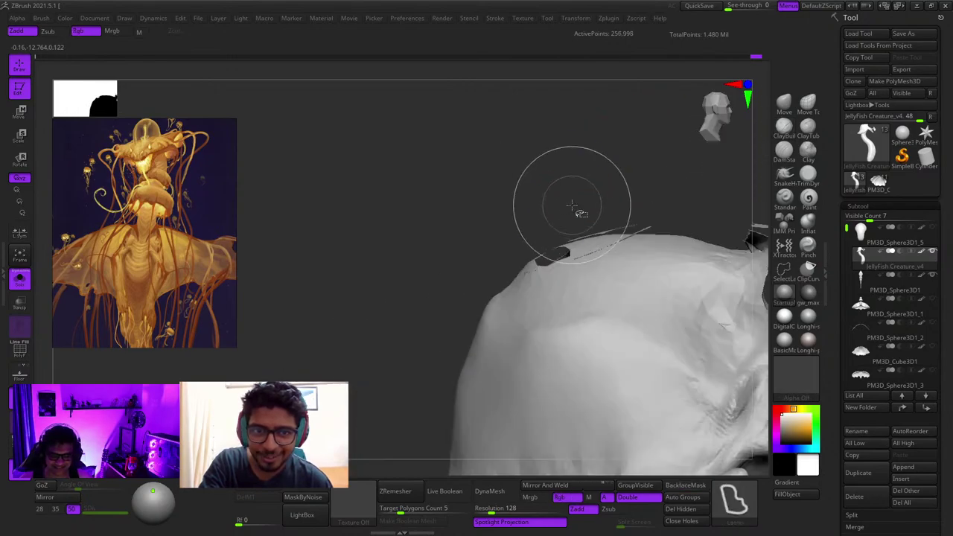
left_click_drag(571, 205, 625, 172)
left_click_drag(435, 223, 547, 166, "ctrl+alt+shift")
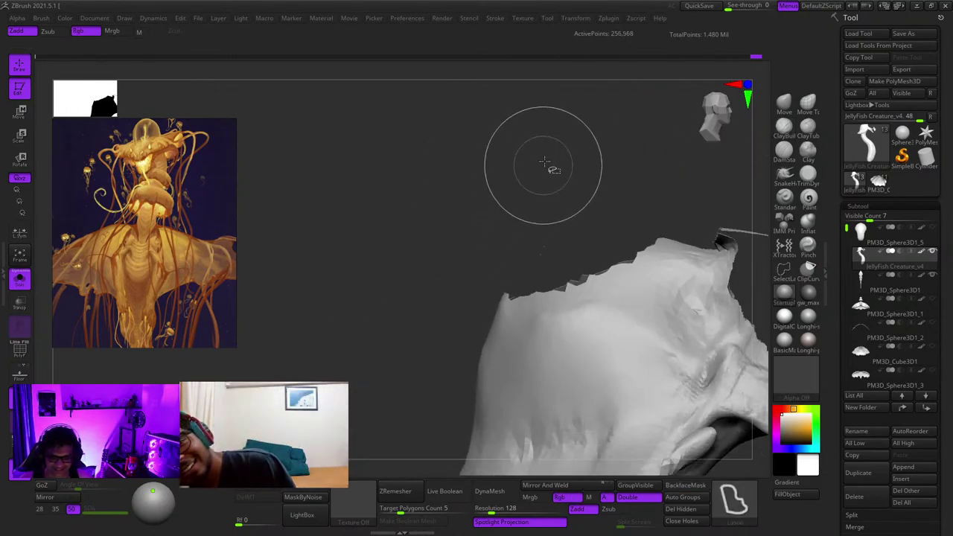
mouse_move(547, 166)
right_mouse_down()
mouse_move(564, 251)
mouse_move(578, 273)
mouse_move(570, 255)
right_mouse_up()
Step: Display the polyframe and split the exposed hood shell and its stray patch into separate polygroups with Auto Groups
key("shift+f")
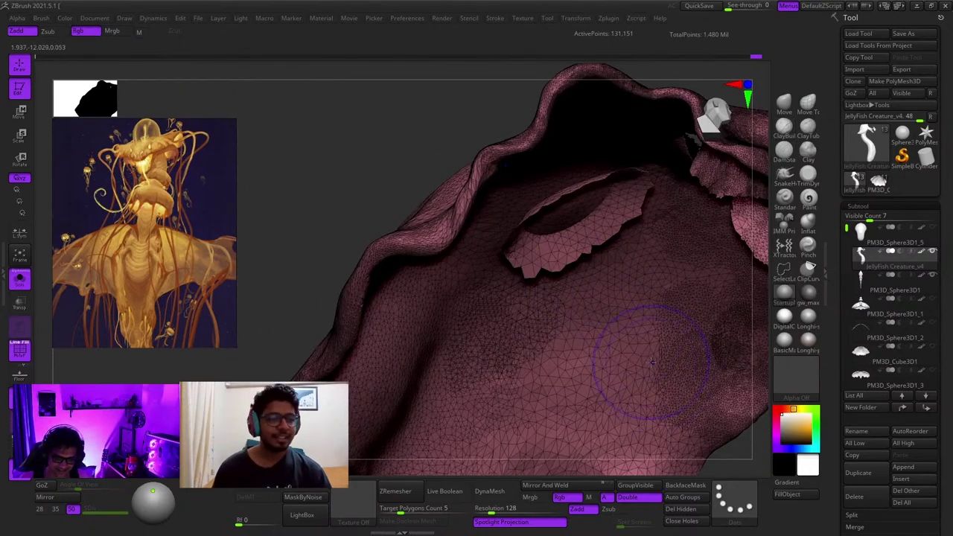
key("shift+f")
left_click(691, 504)
key("shift+f")
right_click_drag(637, 452, 655, 431)
Step: Change the selection stroke to Rect, isolate the main hood shell, then invert visibility and assign the inner head and neck one polygroup
left_click(744, 510, "ctrl+shift")
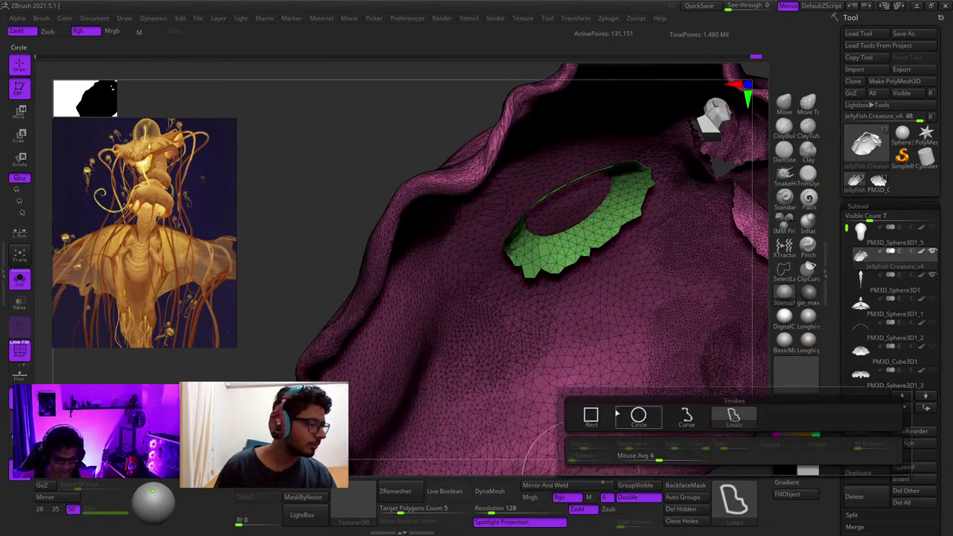
left_click(591, 415, "ctrl+shift")
left_click(574, 287, "ctrl+shift")
right_click_drag(575, 287, 605, 320, "ctrl")
right_click_drag(606, 320, 571, 328)
left_click_drag(663, 147, 690, 201, "ctrl+shift")
right_click_drag(644, 278, 637, 149)
key("ctrl+w")
mouse_move(640, 247)
right_mouse_down()
mouse_move(648, 281)
mouse_move(553, 200)
mouse_move(595, 190)
right_mouse_up()
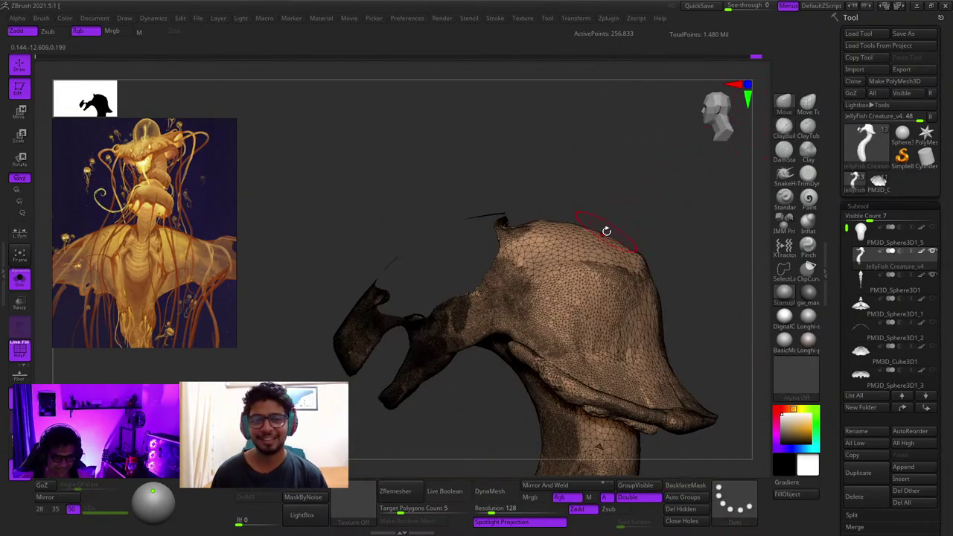
Step: Check the inner head's polygroup, then unhide the whole creature mesh and turn off the polyframe
right_click_drag(606, 231, 604, 143, "alt")
key("space")
left_click_drag(573, 174, 587, 174)
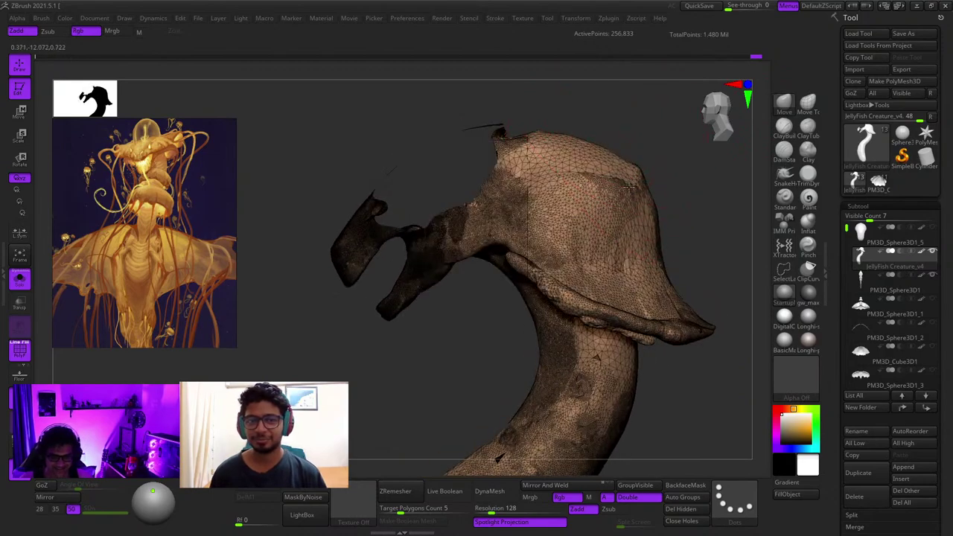
mouse_move(604, 206)
right_mouse_down()
mouse_move(571, 173)
mouse_move(563, 137)
mouse_move(607, 201)
right_mouse_up()
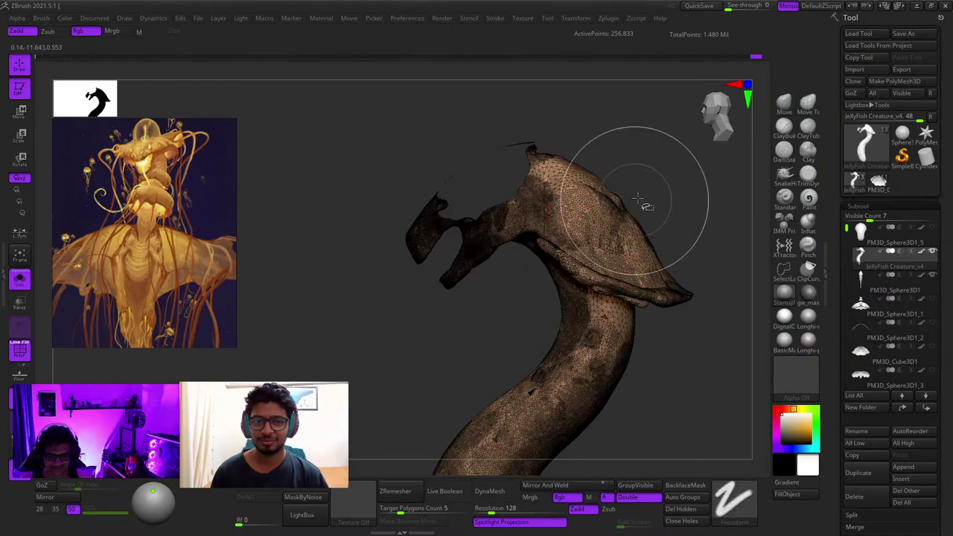
left_click_drag(695, 244, 709, 279, "ctrl+shift")
right_click_drag(706, 257, 664, 220)
left_click(701, 149, "ctrl+shift")
key("shift+f")
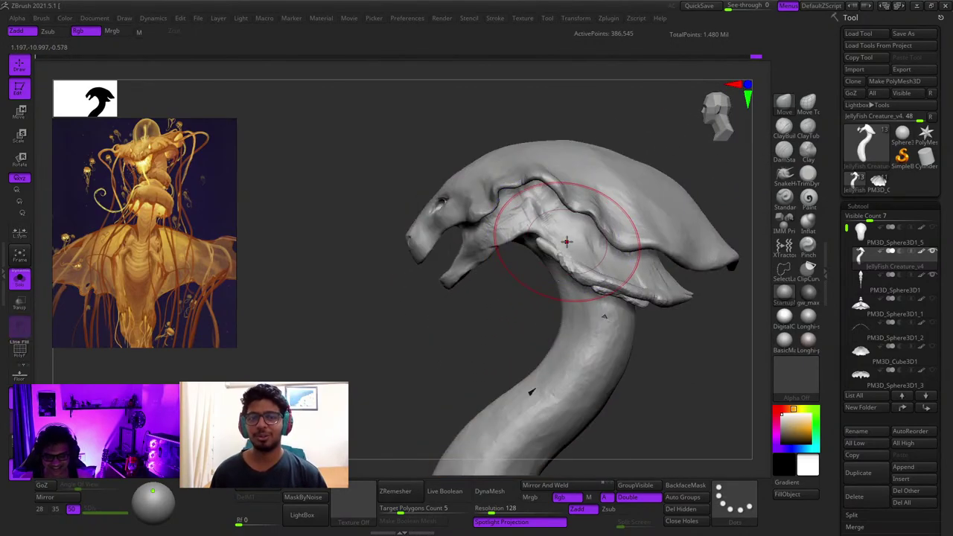
Step: Examine the head, jaw, hood underside and neck from several angles and distances
right_click_drag(567, 241, 560, 298, "ctrl")
right_click_drag(560, 297, 588, 225)
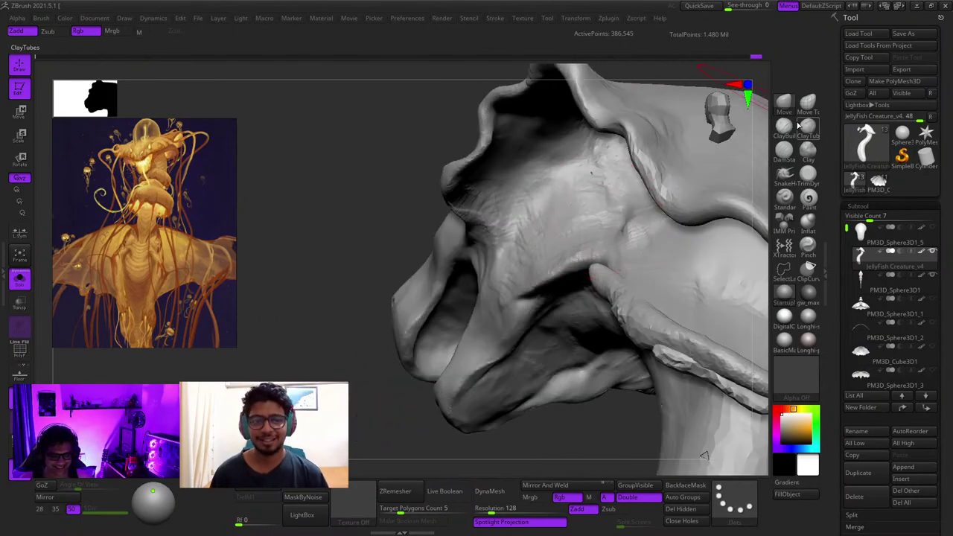
right_click_drag(653, 167, 640, 123, "ctrl")
right_click_drag(640, 122, 521, 275)
right_click(510, 283)
right_click_drag(574, 212, 589, 195)
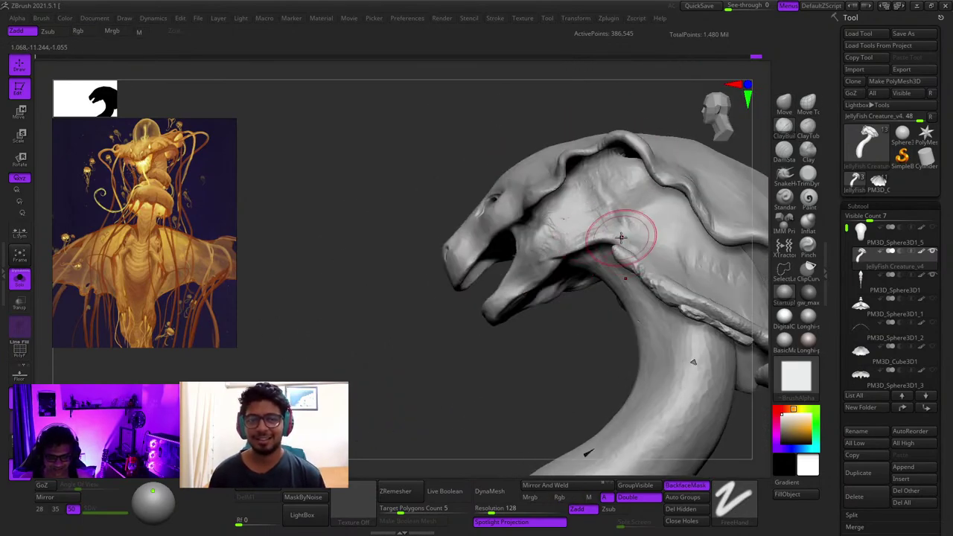
right_click_drag(621, 238, 678, 377, "ctrl")
mouse_move(724, 247)
right_mouse_down()
mouse_move(665, 186)
mouse_move(578, 247)
mouse_move(558, 335)
right_mouse_up()
mouse_move(558, 334)
right_mouse_down("ctrl")
mouse_move(567, 300)
mouse_move(588, 279)
right_mouse_up("ctrl")
key("space")
left_click_drag(646, 212, 651, 212)
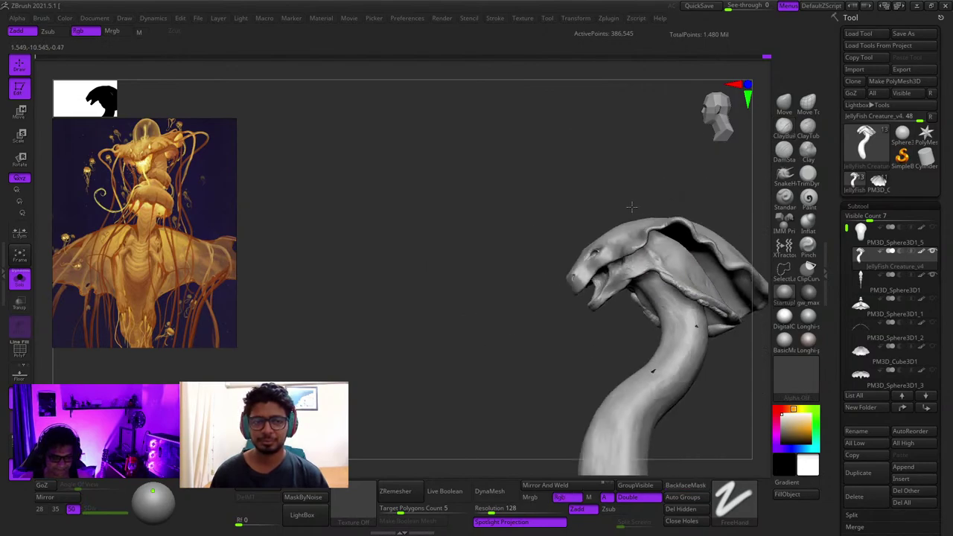
right_click_drag(648, 224, 621, 197)
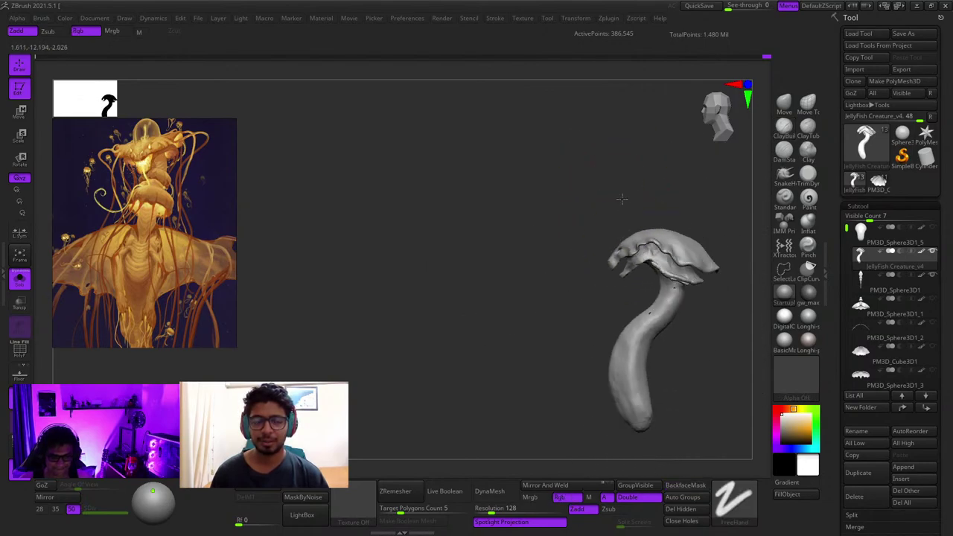
right_click_drag(667, 252, 655, 256)
right_click_drag(655, 256, 600, 348, "ctrl")
mouse_move(550, 293)
right_mouse_down("alt")
mouse_move(570, 287)
mouse_move(542, 184)
mouse_move(544, 276)
mouse_move(546, 253)
mouse_move(582, 203)
right_mouse_up("alt")
Step: Set the brush's draw size to about 119 and examine the rounded lower end of the neck from several angles
key("space")
right_click_drag(594, 255, 627, 174, "ctrl")
right_click_drag(647, 273, 652, 226)
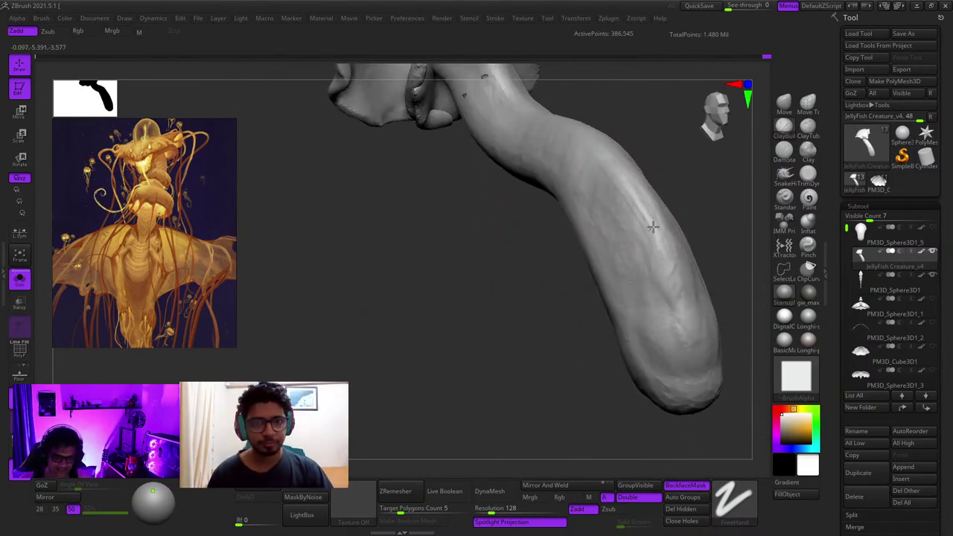
right_click_drag(652, 317, 638, 219)
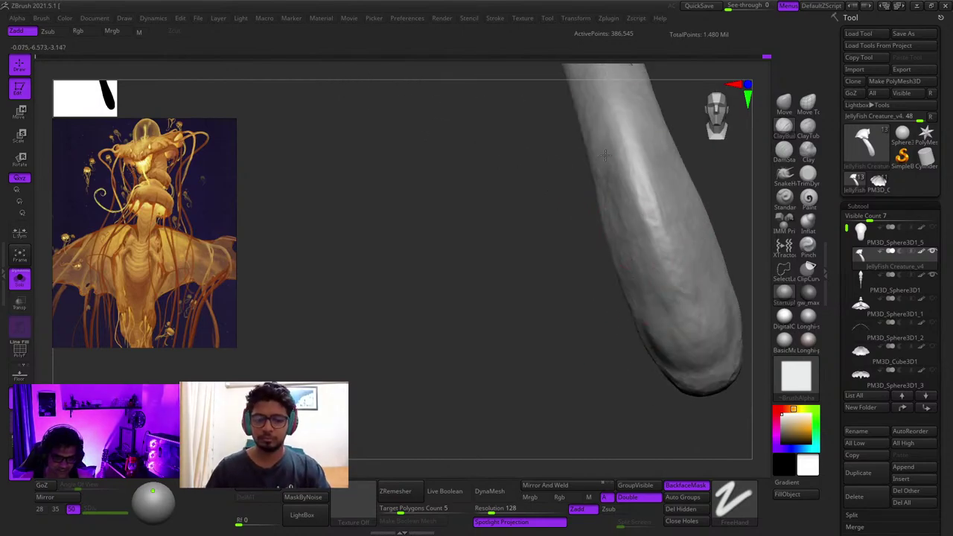
mouse_move(605, 155)
right_mouse_down()
mouse_move(616, 212)
mouse_move(655, 260)
mouse_move(632, 224)
mouse_move(599, 245)
right_mouse_up()
key("space")
left_click_drag(666, 221, 659, 220)
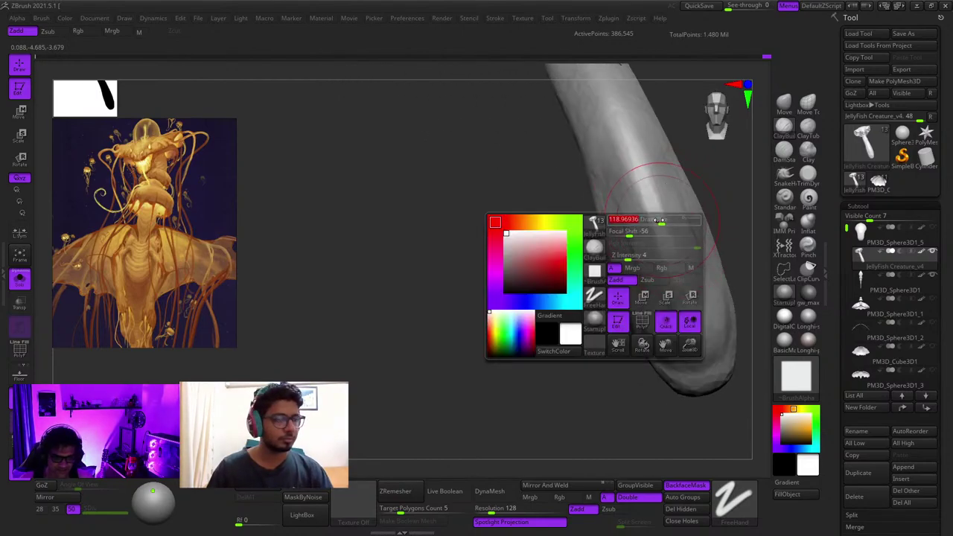
right_click_drag(664, 278, 628, 180)
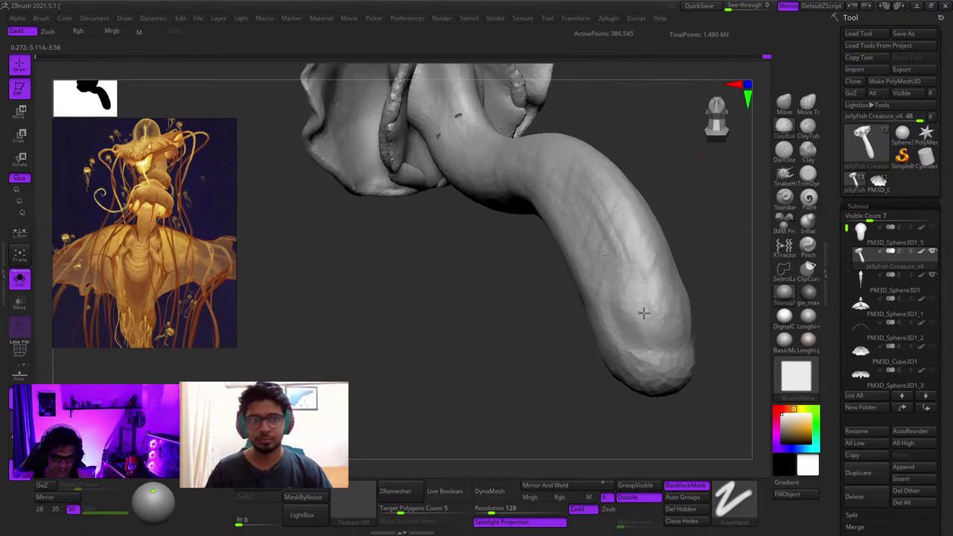
right_click_drag(644, 312, 573, 304)
key("space")
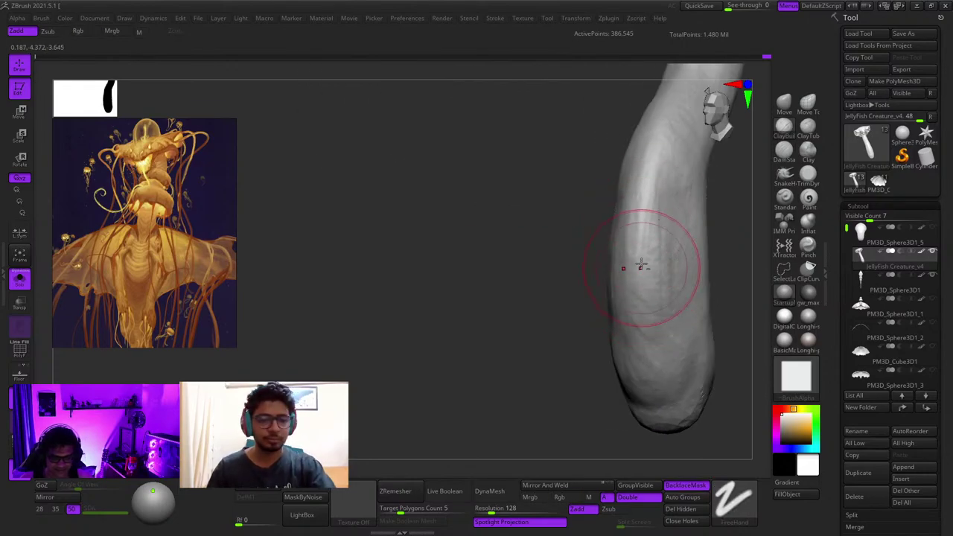
mouse_move(641, 264)
right_mouse_down()
mouse_move(664, 197)
mouse_move(707, 213)
right_mouse_up()
key("space")
mouse_move(616, 320)
right_mouse_down()
mouse_move(653, 270)
mouse_move(610, 221)
mouse_move(591, 253)
mouse_move(531, 238)
right_mouse_up()
key("f")
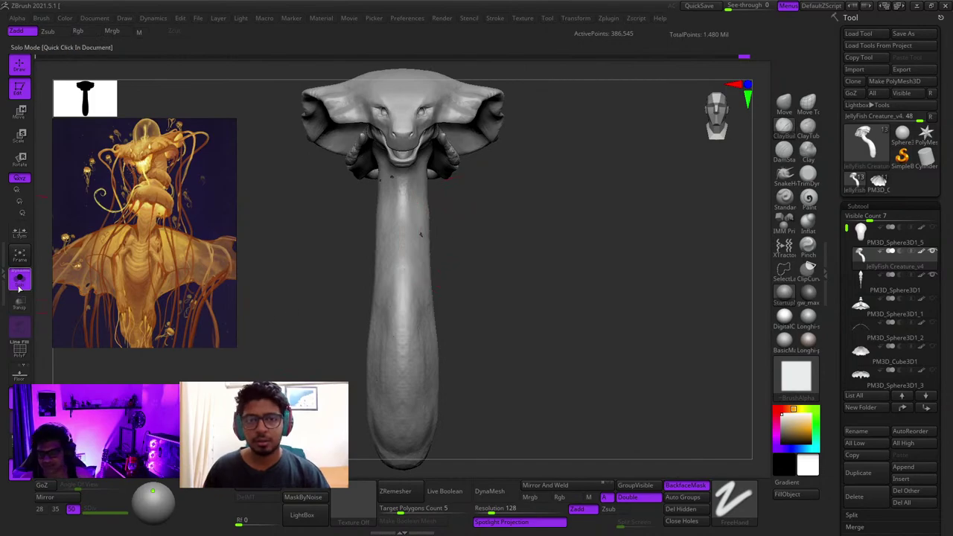
Step: Leave solo mode and examine the full creature, including the hips, hands and front silhouette
left_click(20, 287)
key("f")
right_click_drag(669, 207, 570, 223)
right_click_drag(569, 224, 540, 327)
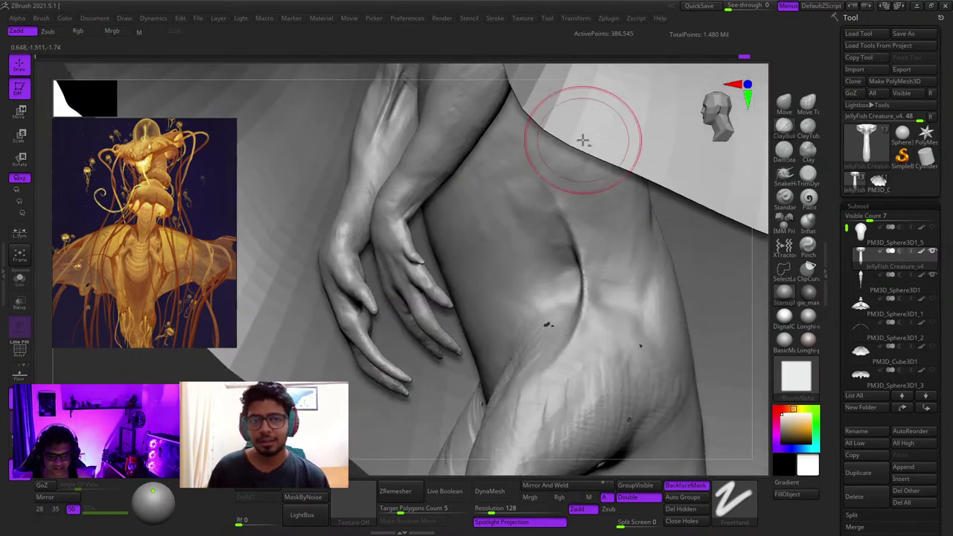
right_click_drag(582, 140, 689, 158, "ctrl")
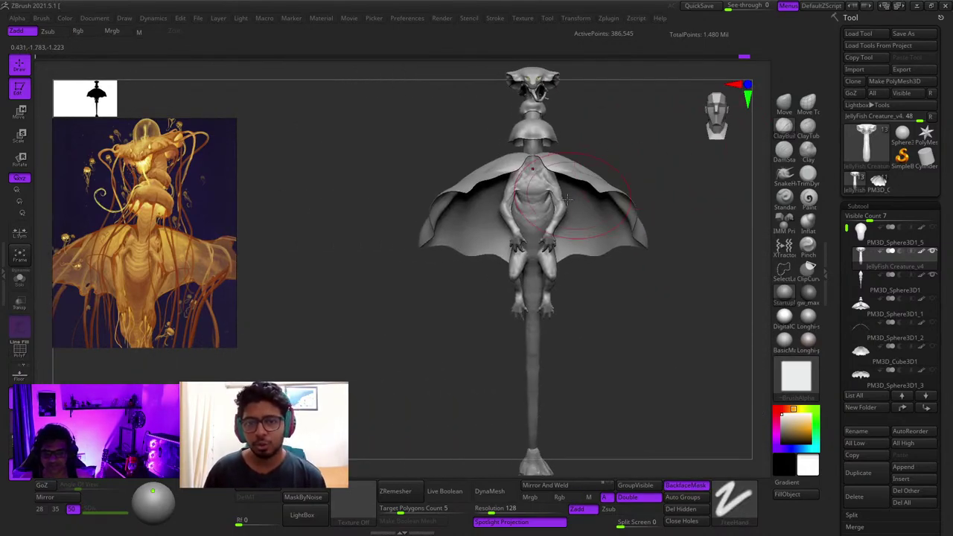
right_click_drag(556, 198, 577, 253, "ctrl")
Step: Select the large cape and inspect its polygon layout with the polyframe and the ZModeler brush
left_click(633, 241, "alt")
key("shift+f")
key("b")
key("z")
key("m")
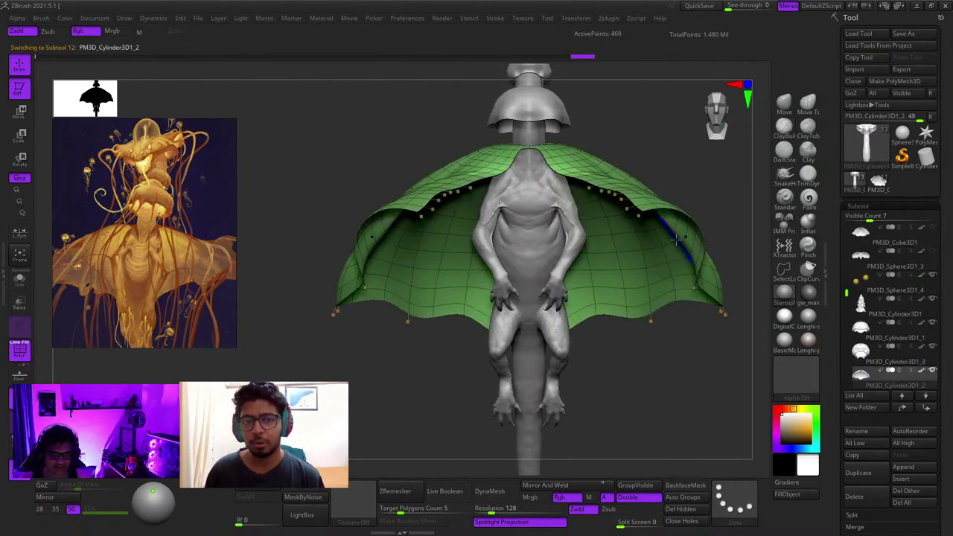
key("f")
key("shift+f")
key("f")
key("shift+f")
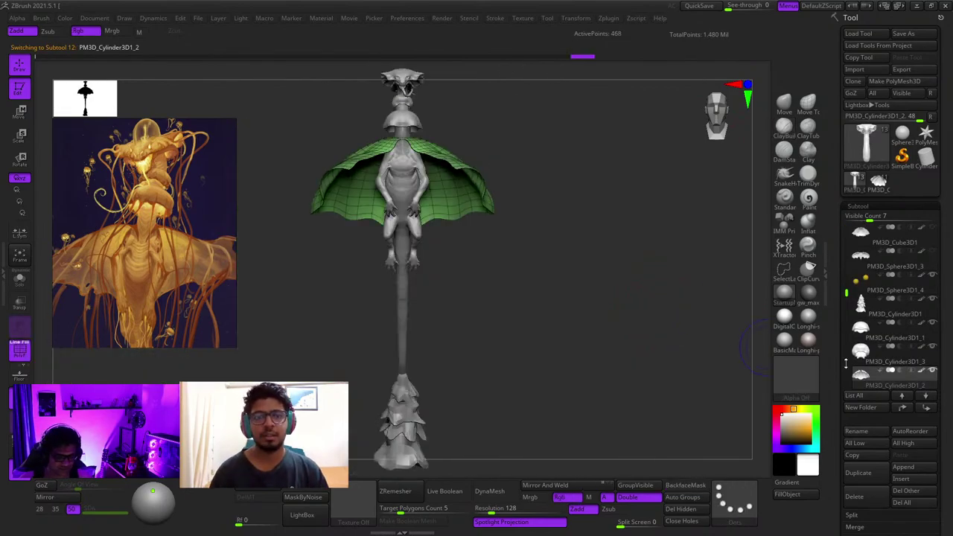
Step: Turn off the polyframe, return to the ClayBuildup brush, hide the caps and cape, and select the leafy tail tip
key("shift+f")
key("b")
key("c")
key("b")
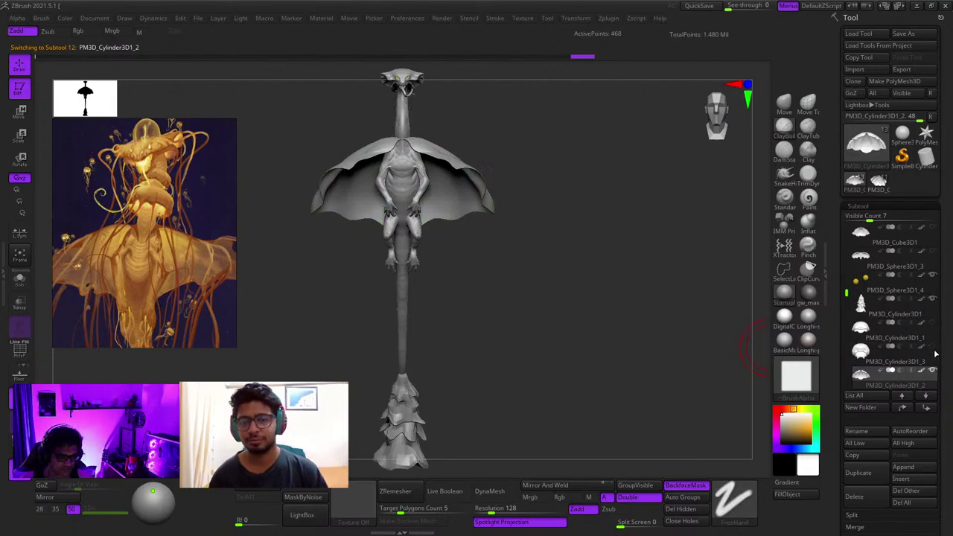
left_click(422, 405, "alt")
right_click_drag(422, 404, 507, 397, "alt")
right_click_drag(634, 320, 642, 383)
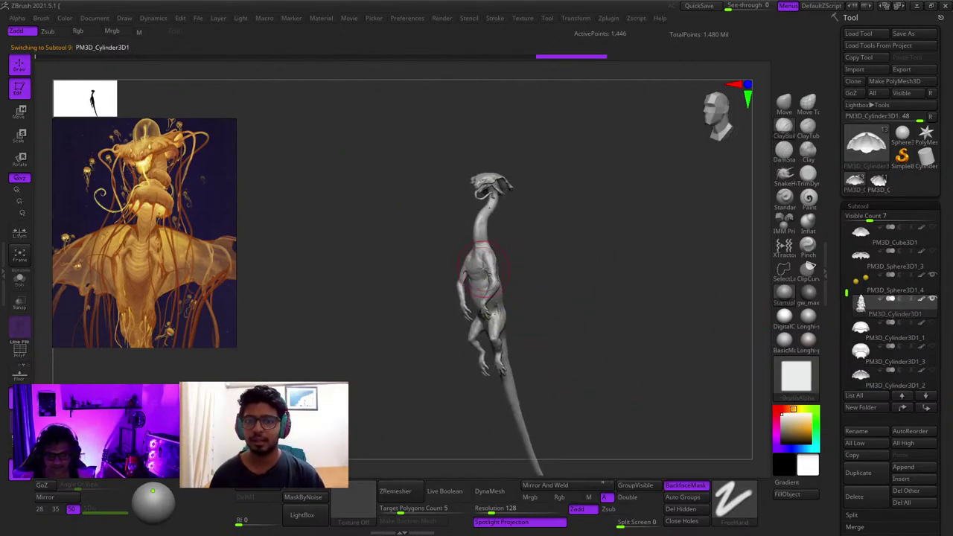
Step: Make the creature's torso and tail the active subtool and view the figure from the side
left_click(485, 270, "alt")
right_click_drag(593, 244, 487, 229)
right_click_drag(425, 278, 509, 233, "alt")
right_click(448, 317)
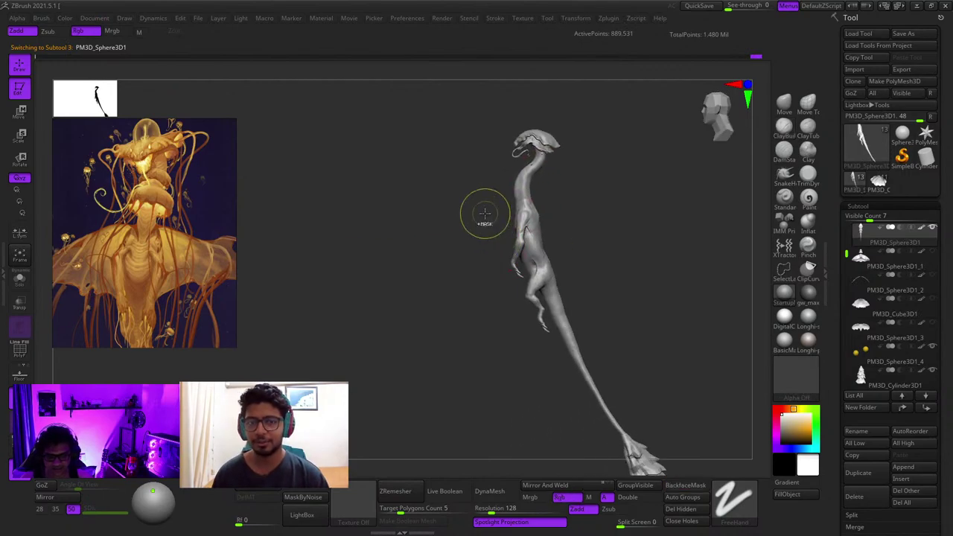
left_click_drag(451, 94, 649, 61, "ctrl")
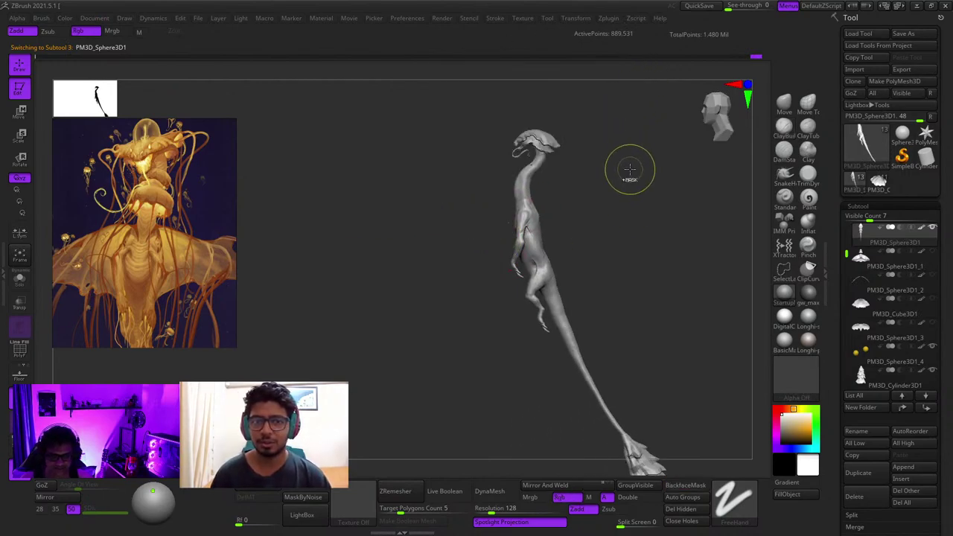
left_click(577, 214, "ctrl")
left_click_drag(576, 215, 591, 231, "ctrl")
Step: Review the capeless figure's overall proportions from the front and at a distance
right_click_drag(590, 231, 527, 227, "shift")
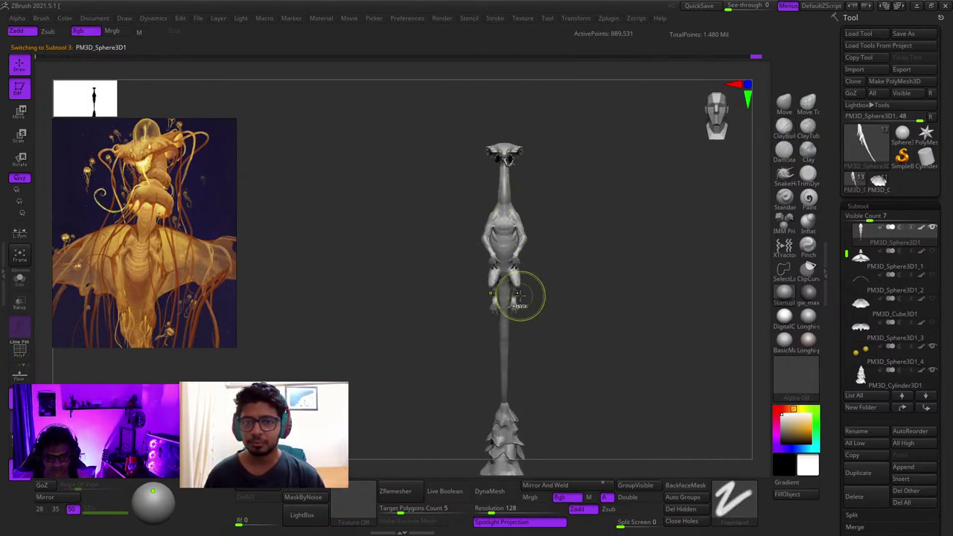
right_click_drag(519, 295, 544, 187, "alt")
right_click_drag(547, 280, 567, 304, "ctrl")
mouse_move(640, 276)
right_mouse_down()
mouse_move(536, 228)
mouse_move(538, 298)
mouse_move(529, 251)
mouse_move(508, 238)
mouse_move(581, 260)
right_mouse_up()
mouse_move(580, 260)
right_mouse_down("ctrl")
mouse_move(516, 315)
mouse_move(502, 305)
mouse_move(554, 301)
mouse_move(516, 230)
mouse_move(557, 270)
mouse_move(625, 258)
mouse_move(598, 260)
mouse_move(628, 248)
right_mouse_up("ctrl")
mouse_move(628, 248)
right_mouse_down("ctrl")
mouse_move(604, 222)
mouse_move(660, 219)
right_mouse_up("ctrl")
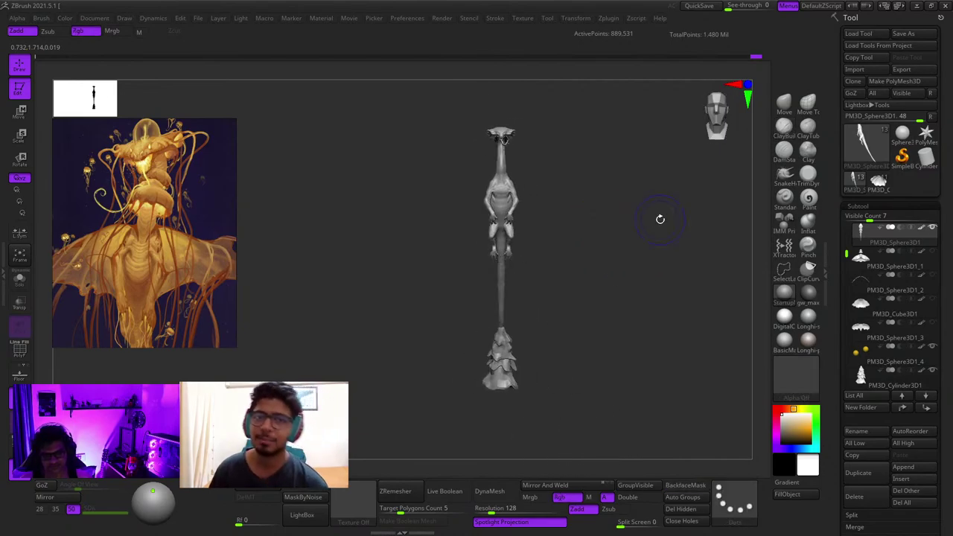
Step: Inspect the leafy tail tip, torso and head, making the tail tip and the body the active subtool in turn
right_click_drag(543, 173, 560, 158)
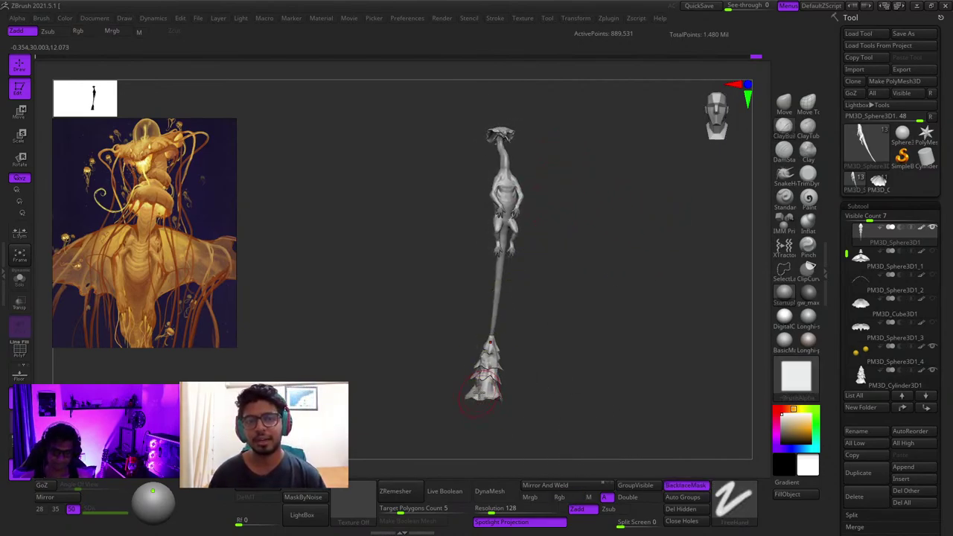
left_click(480, 387, "alt")
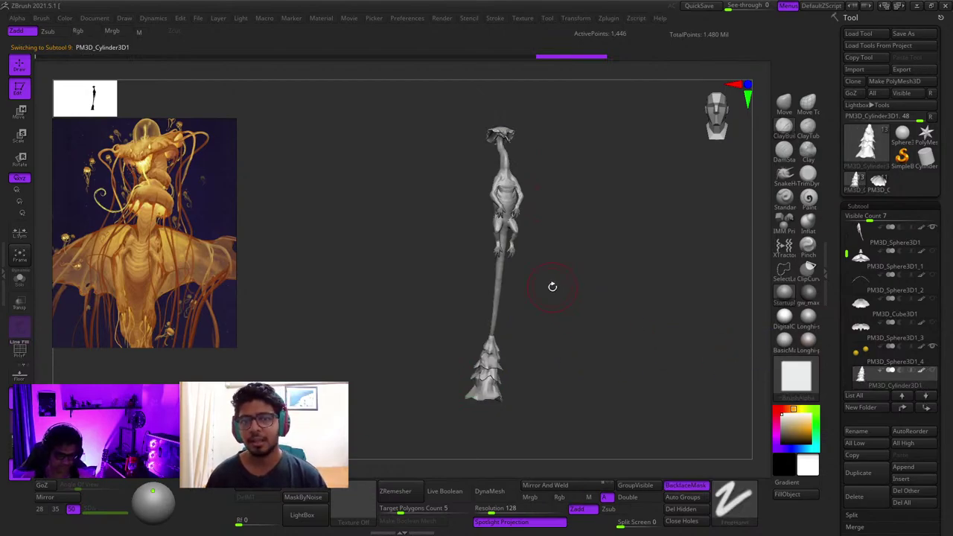
left_click(507, 195, "alt")
right_click_drag(542, 220, 564, 235, "shift")
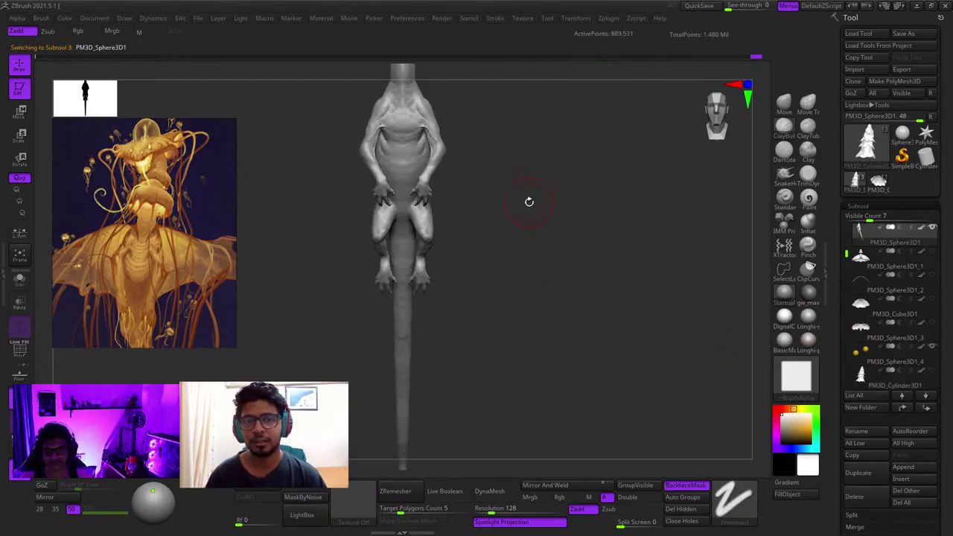
right_click_drag(424, 99, 512, 330, "alt")
right_click_drag(508, 287, 528, 305, "ctrl")
mouse_move(474, 79)
right_mouse_down("alt")
mouse_move(508, 251)
mouse_move(528, 269)
right_mouse_up("alt")
Step: Make the head and hood the active subtool, check its polyframe briefly and choose the ClayBuildup brush
key("b")
key("c")
key("b")
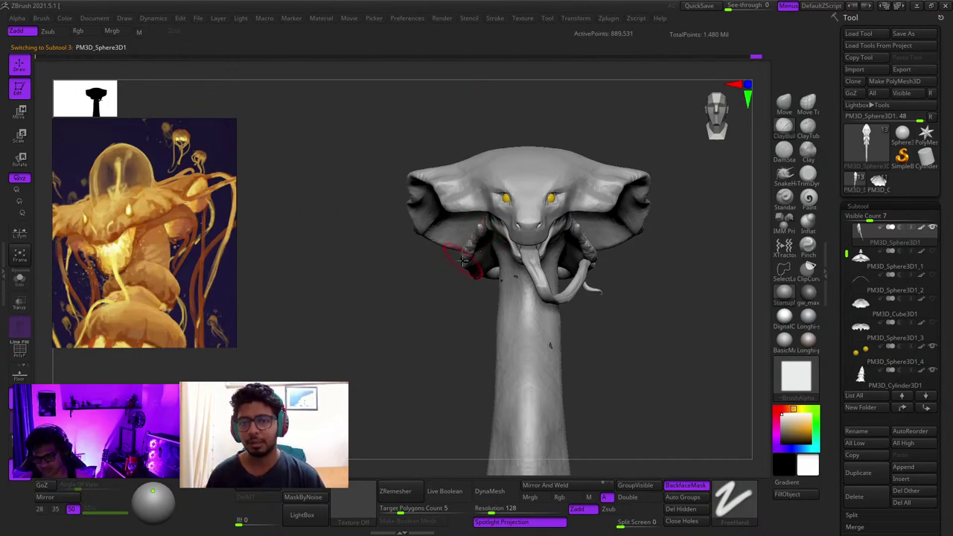
right_click_drag(442, 270, 485, 294, "ctrl")
right_click_drag(477, 113, 472, 521, "alt")
right_click_drag(432, 262, 461, 269)
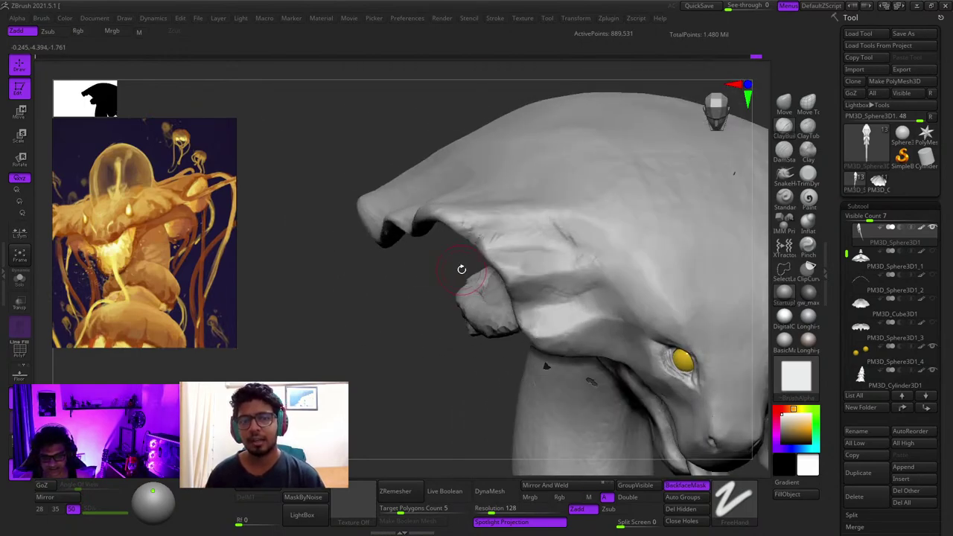
left_click(519, 250, "alt")
key("shift+f")
key("shift+f")
left_click(783, 132)
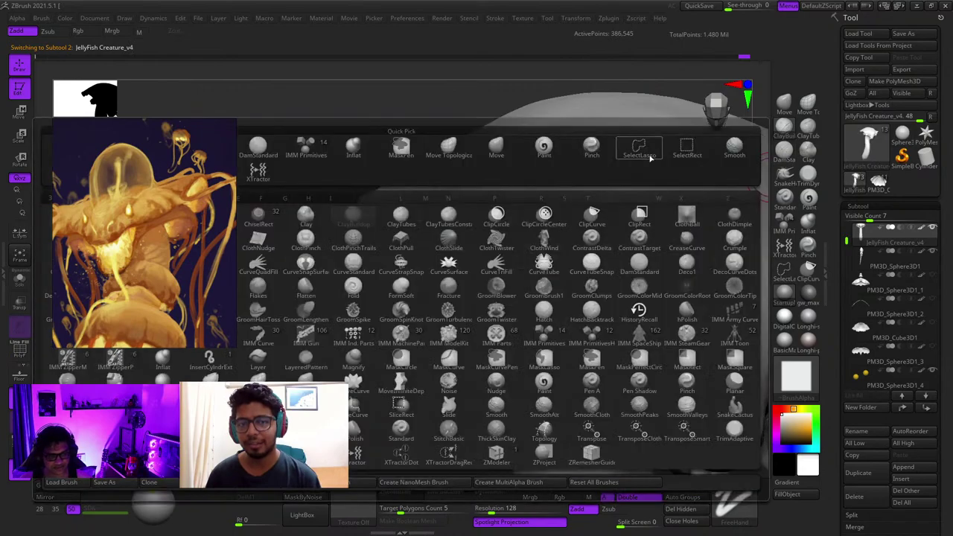
Step: Examine the hood's side folds, the brow, the eyes and the open mouth from the front, side and below
mouse_move(509, 120)
right_mouse_down()
mouse_move(465, 189)
mouse_move(476, 230)
mouse_move(491, 223)
right_mouse_up()
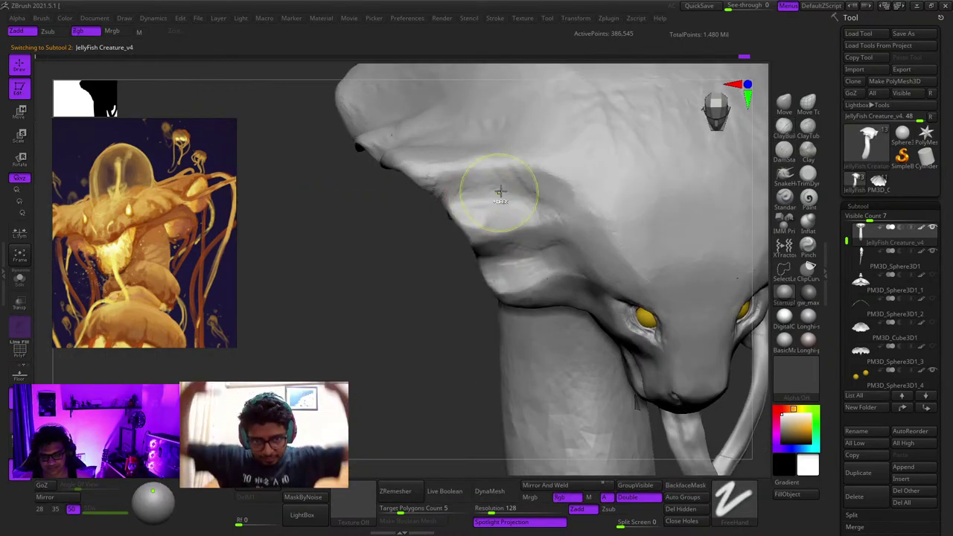
left_click_drag(410, 158, 577, 181, "ctrl")
right_click_drag(456, 305, 447, 234)
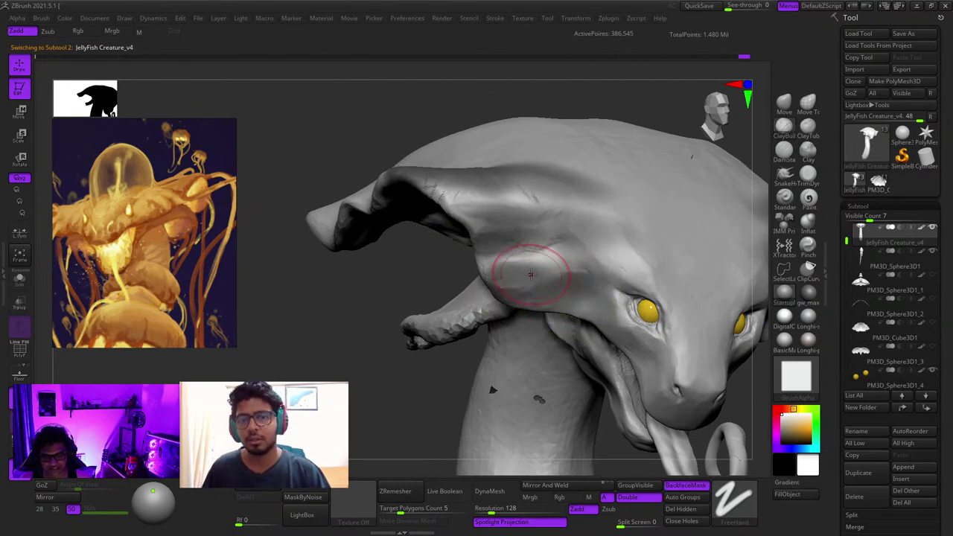
right_click_drag(531, 274, 491, 198, "shift")
right_click_drag(455, 224, 517, 274)
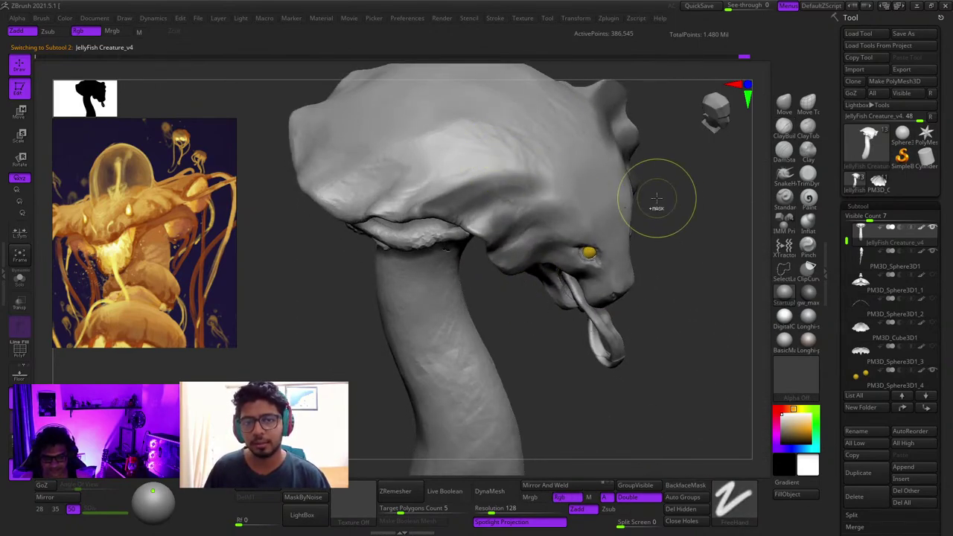
mouse_move(656, 197)
right_mouse_down()
mouse_move(589, 202)
mouse_move(535, 159)
mouse_move(568, 211)
mouse_move(513, 211)
mouse_move(474, 258)
mouse_move(438, 226)
mouse_move(508, 216)
mouse_move(537, 276)
mouse_move(563, 245)
mouse_move(573, 257)
mouse_move(466, 257)
mouse_move(457, 269)
right_mouse_up()
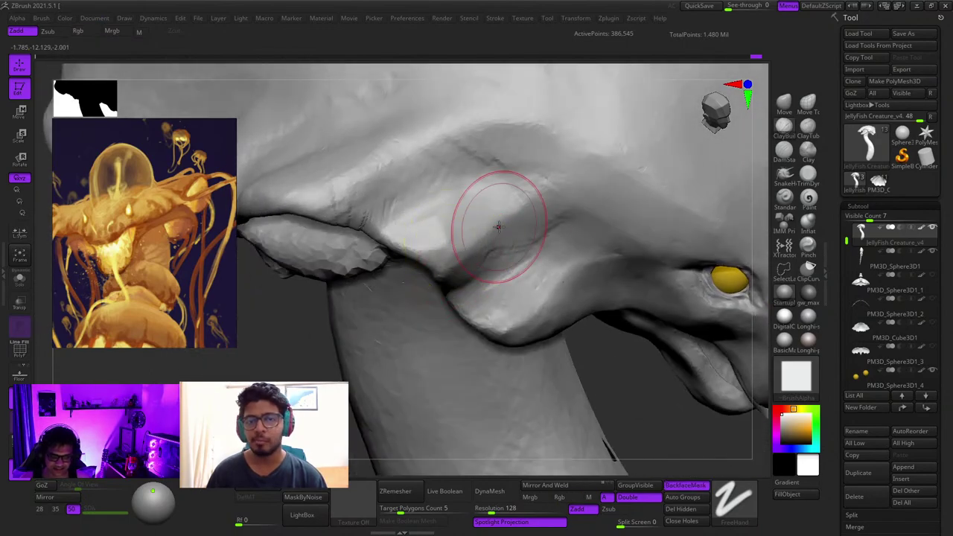
mouse_move(558, 153)
right_mouse_down()
mouse_move(504, 194)
mouse_move(494, 240)
mouse_move(469, 237)
mouse_move(515, 231)
mouse_move(534, 273)
mouse_move(506, 249)
right_mouse_up()
mouse_move(506, 250)
right_mouse_down("ctrl")
mouse_move(485, 201)
mouse_move(474, 217)
right_mouse_up("ctrl")
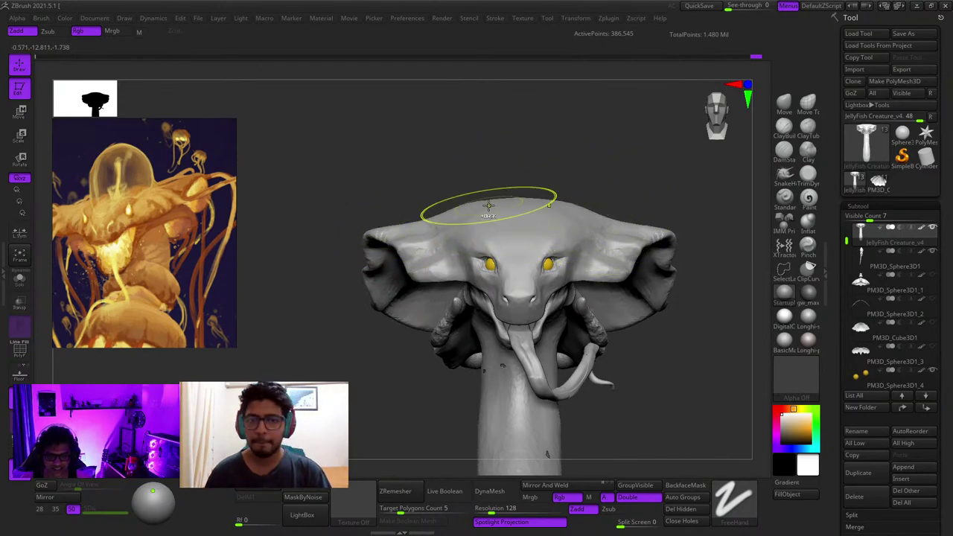
mouse_move(521, 223)
right_mouse_down("alt")
mouse_move(541, 138)
mouse_move(514, 153)
right_mouse_up("alt")
mouse_move(514, 153)
right_mouse_down("ctrl")
mouse_move(543, 230)
mouse_move(627, 240)
right_mouse_up("ctrl")
right_click_drag(570, 225, 587, 221)
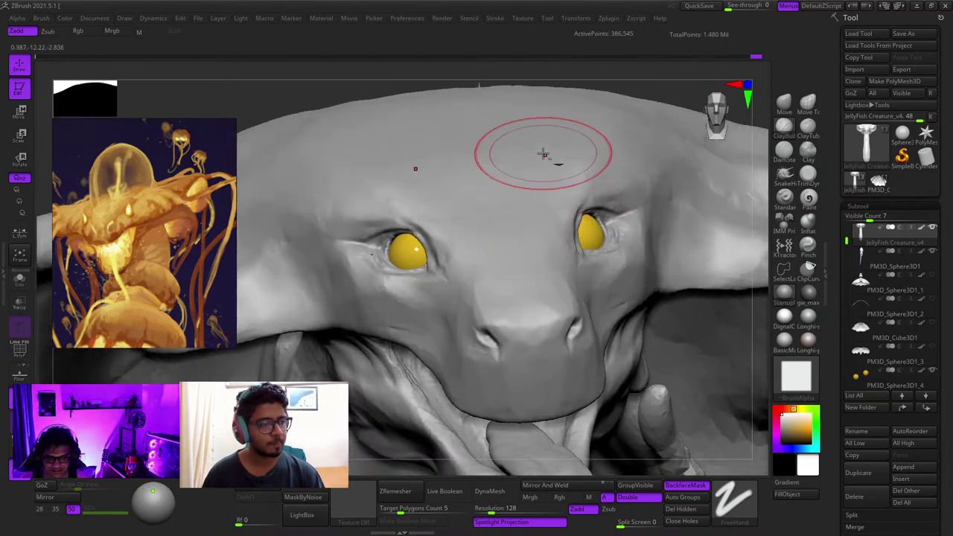
mouse_move(528, 153)
right_mouse_down()
mouse_move(528, 196)
mouse_move(514, 144)
mouse_move(523, 210)
mouse_move(480, 221)
mouse_move(492, 228)
mouse_move(544, 169)
mouse_move(502, 183)
right_mouse_up()
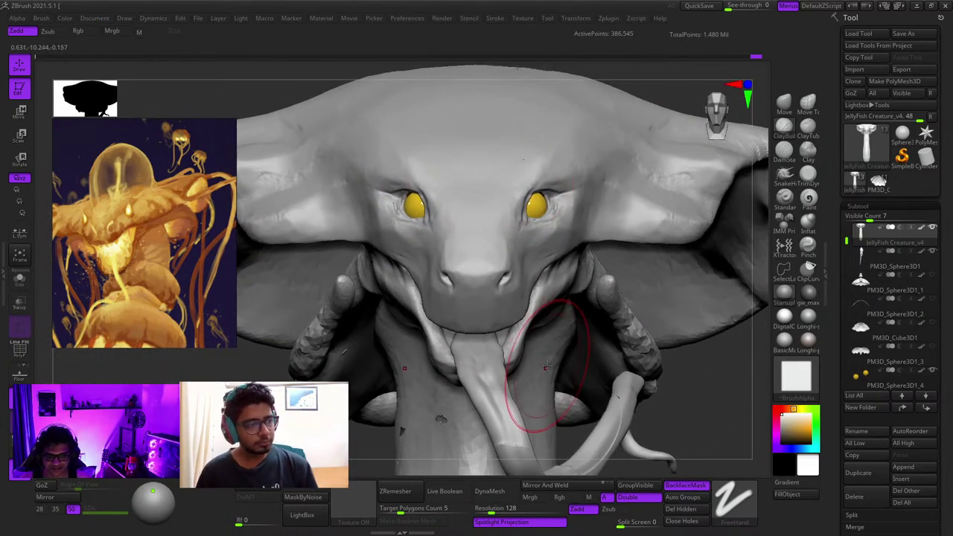
mouse_move(474, 364)
right_mouse_down()
mouse_move(472, 257)
mouse_move(455, 270)
mouse_move(508, 276)
mouse_move(532, 178)
right_mouse_up()
mouse_move(473, 165)
right_mouse_down("alt")
mouse_move(515, 238)
mouse_move(506, 298)
right_mouse_up("alt")
right_click_drag(506, 298, 468, 234)
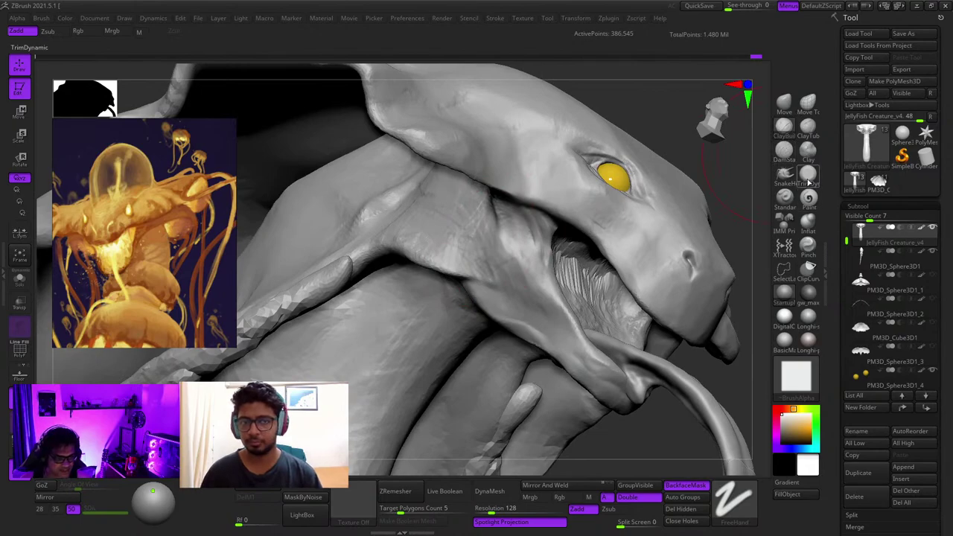
Step: Flatten the skin folds and thin ridge behind the jaw under the hood with the TrimDynamic brush
left_click(808, 179)
mouse_move(470, 245)
right_mouse_down()
mouse_move(455, 215)
mouse_move(479, 229)
mouse_move(481, 220)
mouse_move(507, 278)
mouse_move(494, 270)
mouse_move(561, 242)
mouse_move(582, 220)
mouse_move(585, 243)
mouse_move(593, 231)
mouse_move(574, 258)
mouse_move(550, 229)
mouse_move(558, 173)
right_mouse_up()
right_click(479, 229)
right_click_drag(535, 256, 549, 177)
left_click_drag(549, 178, 560, 198)
mouse_move(562, 195)
right_mouse_down()
mouse_move(571, 212)
mouse_move(586, 203)
right_mouse_up()
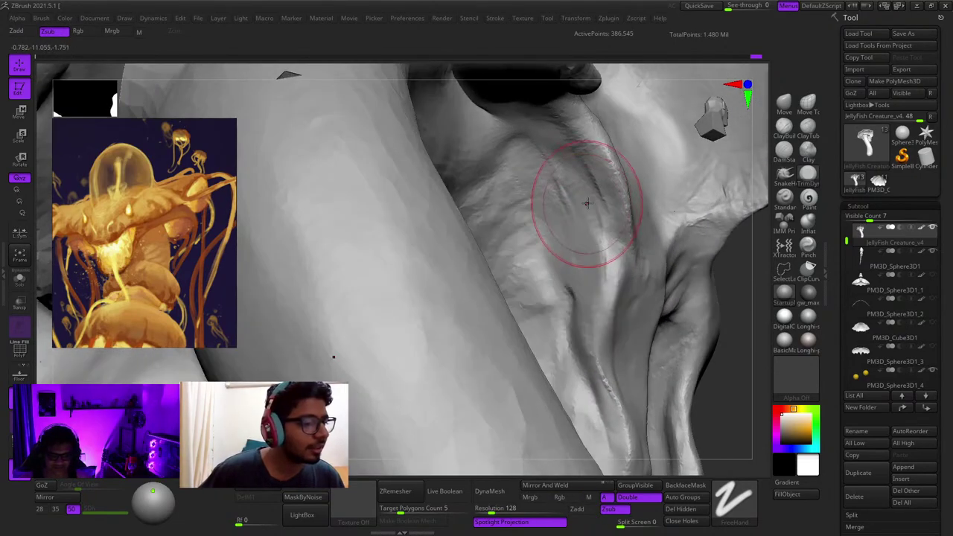
mouse_move(588, 204)
left_mouse_down()
mouse_move(589, 263)
mouse_move(603, 240)
left_mouse_up()
right_click_drag(572, 164, 576, 208)
left_click_drag(569, 201, 548, 178)
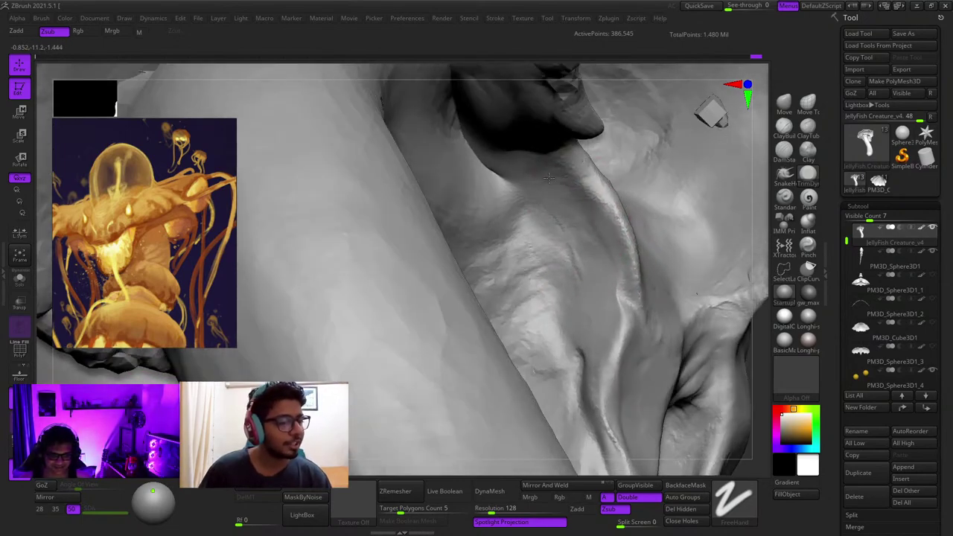
left_click_drag(602, 303, 570, 192)
right_click_drag(571, 174, 605, 191)
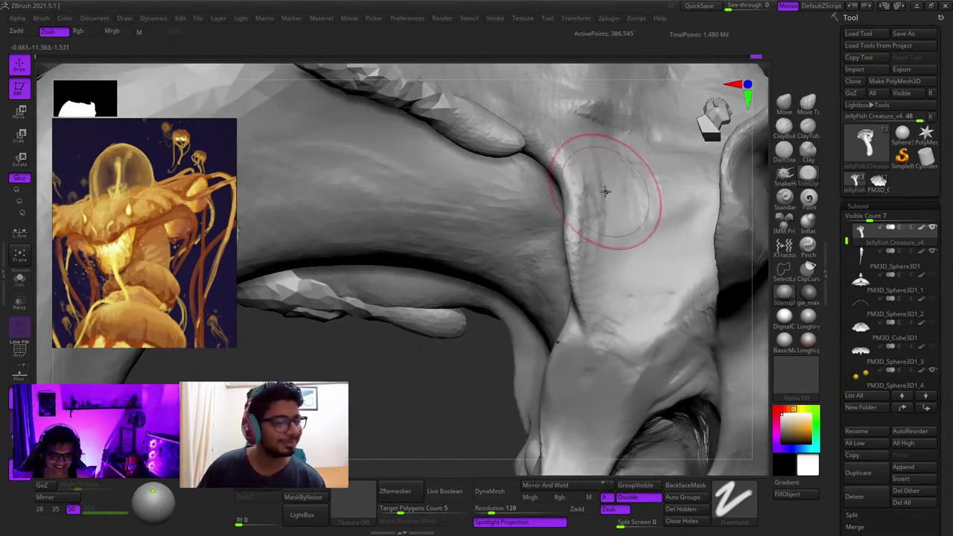
left_click_drag(573, 163, 601, 255)
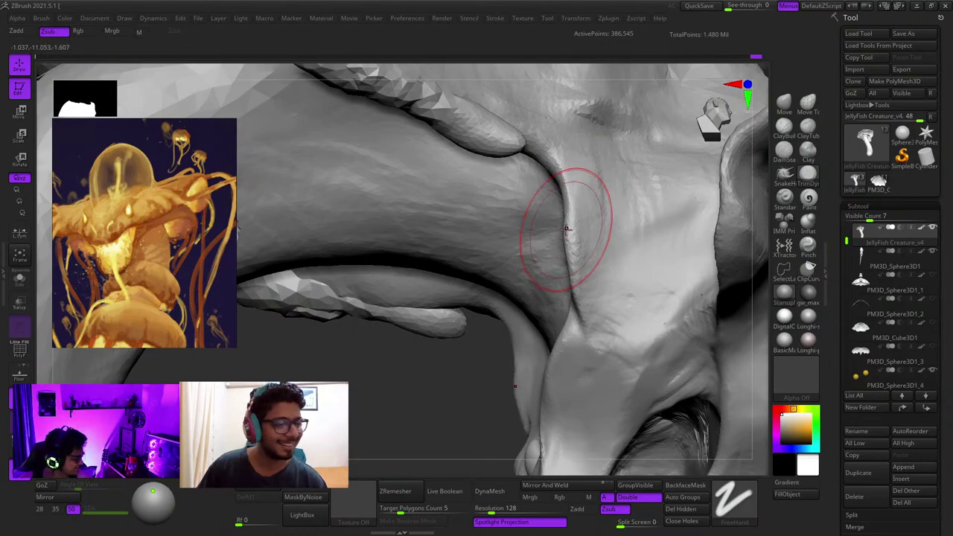
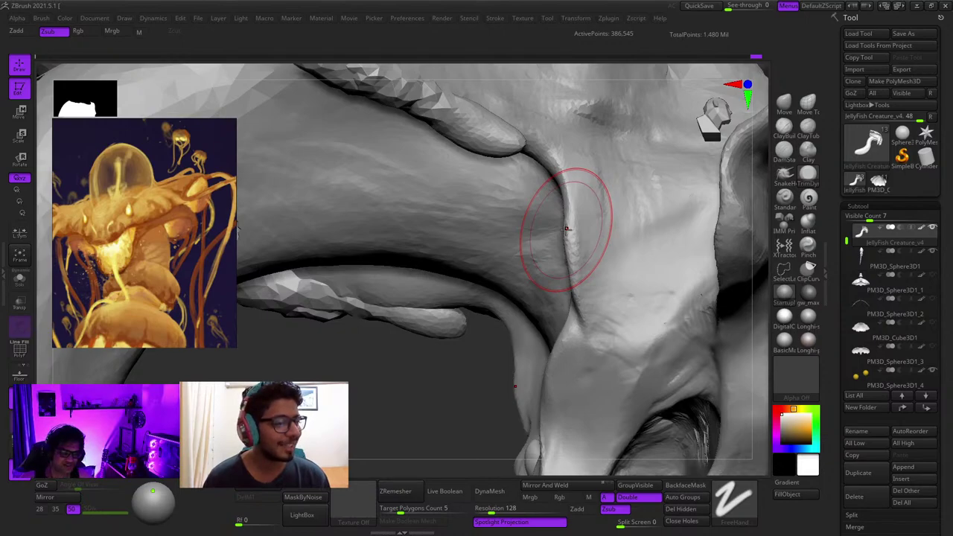
Step: Trim the hood's underside around the end of the lumpy ridge beside the neck with TrimDynamic
left_click_drag(395, 407, 411, 395)
mouse_move(528, 181)
right_mouse_down()
mouse_move(555, 277)
mouse_move(568, 251)
right_mouse_up()
left_click_drag(568, 251, 612, 264)
mouse_move(612, 264)
right_mouse_down()
mouse_move(553, 261)
mouse_move(561, 238)
right_mouse_up()
key("space")
mouse_move(561, 238)
left_mouse_down()
mouse_move(540, 238)
mouse_move(563, 184)
left_mouse_up()
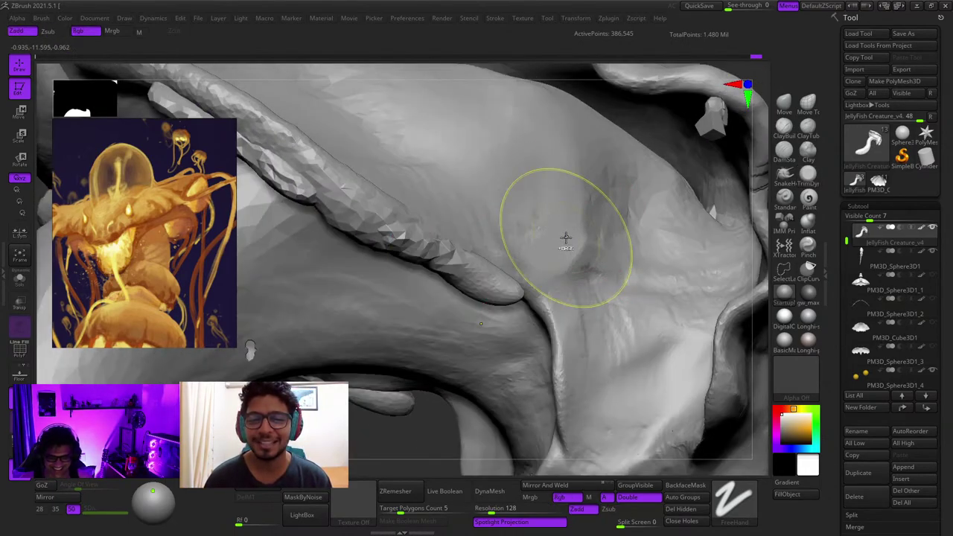
right_click_drag(566, 240, 574, 238, "ctrl")
mouse_move(574, 237)
left_mouse_down()
mouse_move(578, 219)
mouse_move(598, 240)
left_mouse_up()
left_click_drag(529, 187, 563, 221)
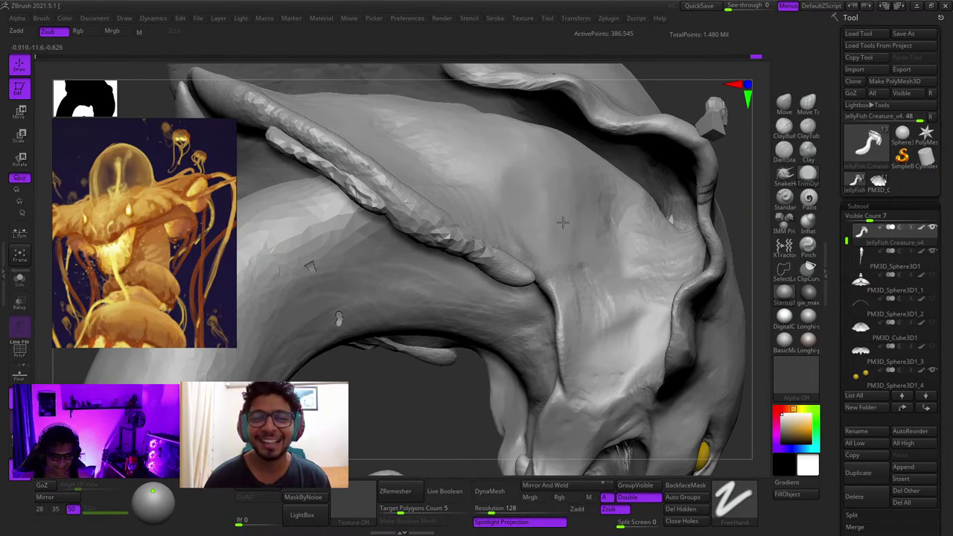
mouse_move(563, 221)
right_mouse_down()
mouse_move(548, 228)
mouse_move(557, 223)
right_mouse_up()
right_click_drag(557, 223, 565, 257, "ctrl")
mouse_move(566, 257)
left_mouse_down()
mouse_move(572, 269)
mouse_move(551, 253)
left_mouse_up()
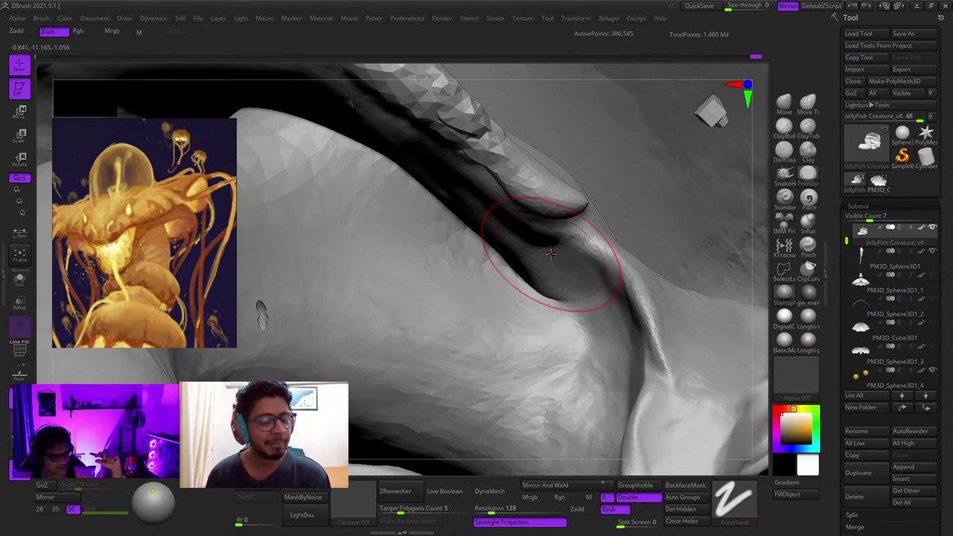
Step: Smooth the recess between the neck and the lumpy ridges on the underside of the hood
right_click_drag(448, 338, 506, 315)
left_click_drag(507, 314, 497, 306, "shift")
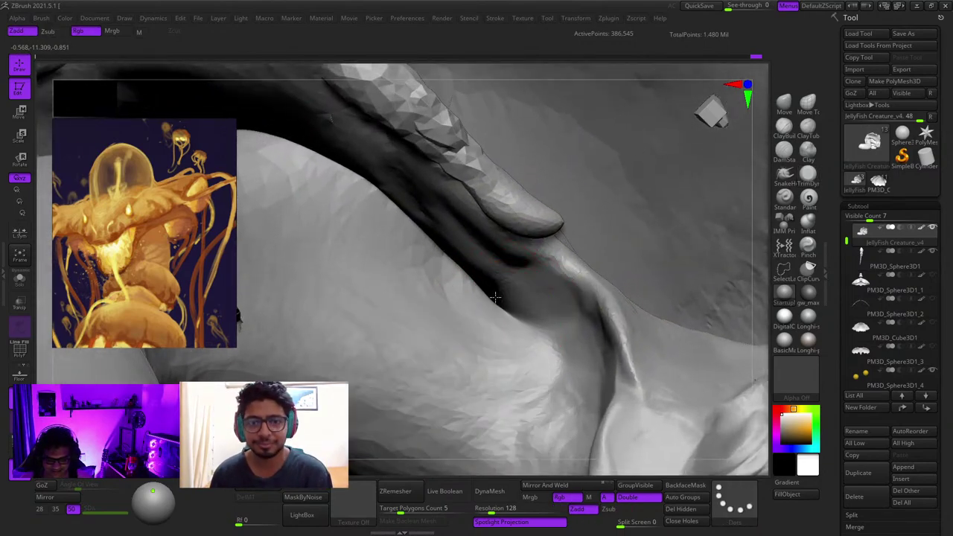
mouse_move(468, 282)
right_mouse_down("ctrl")
mouse_move(419, 325)
mouse_move(382, 216)
mouse_move(568, 211)
mouse_move(544, 217)
right_mouse_up("ctrl")
mouse_move(570, 291)
right_mouse_down("ctrl")
mouse_move(513, 276)
mouse_move(550, 223)
mouse_move(561, 241)
right_mouse_up("ctrl")
left_click_drag(540, 223, 519, 213, "shift")
right_click_drag(518, 212, 553, 245)
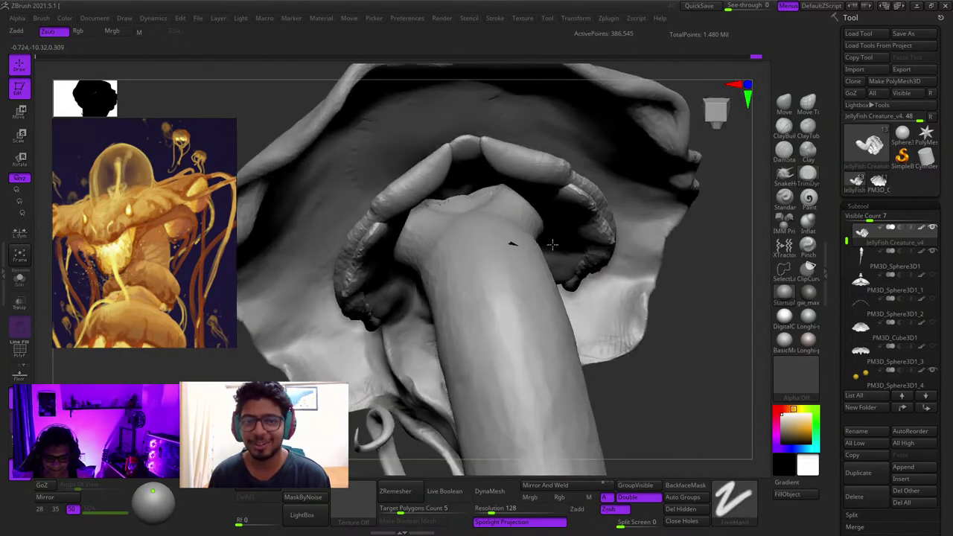
left_click_drag(529, 216, 510, 200, "shift")
right_click_drag(455, 198, 428, 260)
right_click_drag(428, 260, 443, 221)
left_click_drag(443, 220, 428, 227, "shift")
right_click_drag(422, 245, 506, 223)
Step: Build up long muscle forms along the back and side of the curved neck with the ClayBuildup brush
mouse_move(506, 223)
right_mouse_down("ctrl")
mouse_move(467, 247)
mouse_move(483, 246)
mouse_move(471, 281)
mouse_move(466, 250)
mouse_move(466, 336)
mouse_move(514, 209)
mouse_move(532, 238)
mouse_move(592, 204)
right_mouse_up("ctrl")
right_click_drag(591, 204, 603, 230, "ctrl")
right_click_drag(603, 231, 618, 115, "alt")
left_click(784, 127)
right_click_drag(633, 180, 600, 161)
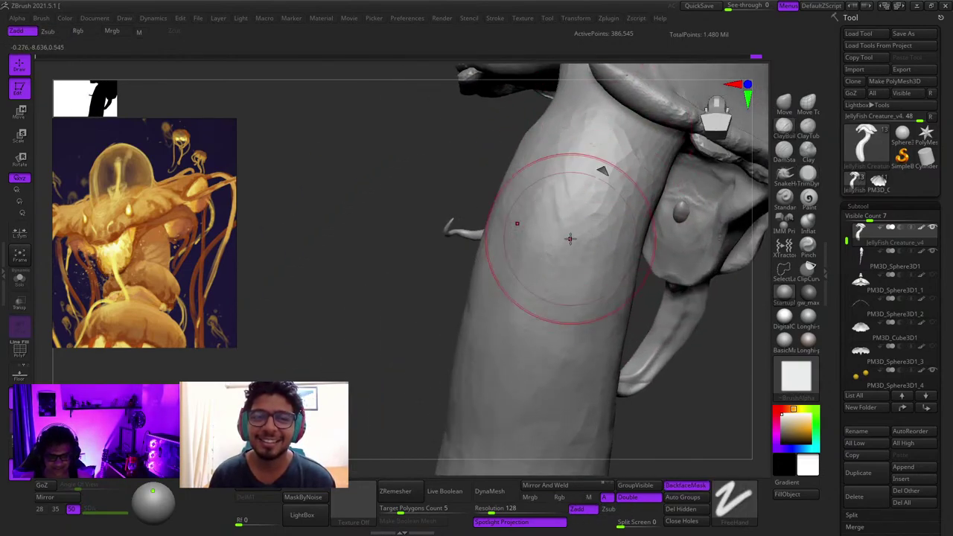
right_click_drag(569, 238, 593, 194)
mouse_move(593, 194)
left_mouse_down()
mouse_move(591, 259)
mouse_move(563, 306)
left_mouse_up()
mouse_move(563, 307)
right_mouse_down()
mouse_move(574, 238)
mouse_move(543, 217)
mouse_move(557, 218)
mouse_move(545, 206)
right_mouse_up()
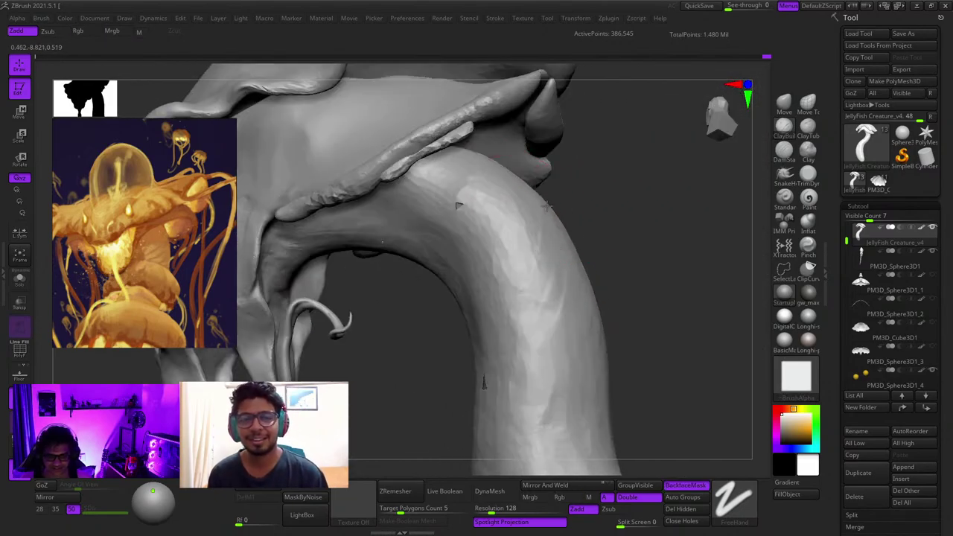
left_click_drag(520, 227, 560, 327)
right_click_drag(559, 327, 570, 151)
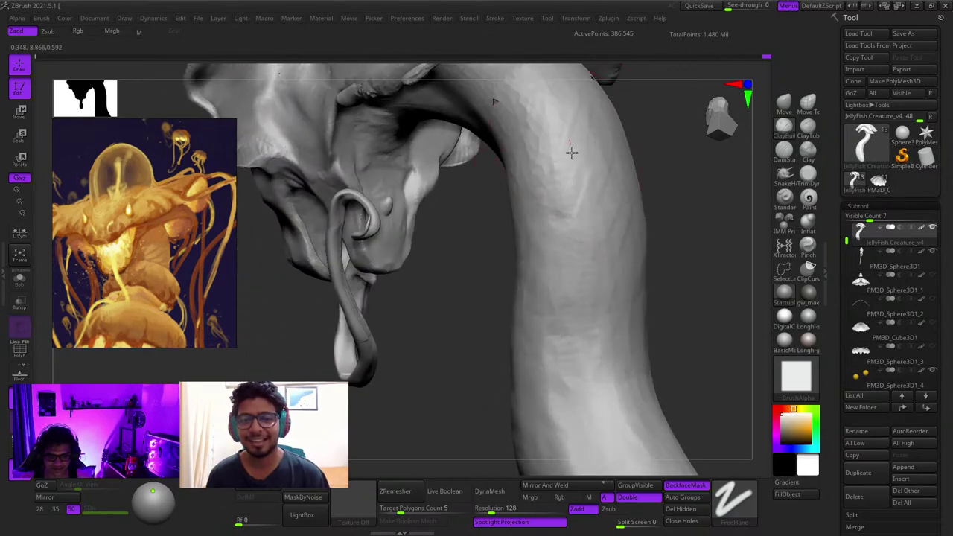
Step: Sculpt light clay strokes down the creature's neck from beneath the head to the seam with the torso
left_click_drag(570, 151, 568, 291)
mouse_move(568, 291)
right_mouse_down()
mouse_move(548, 195)
mouse_move(574, 184)
right_mouse_up()
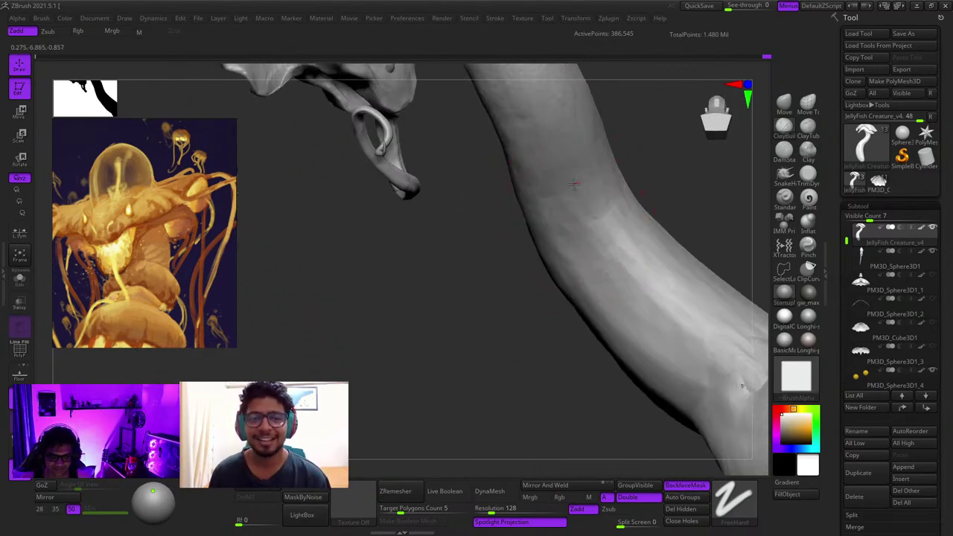
mouse_move(569, 259)
right_mouse_down()
mouse_move(574, 217)
mouse_move(561, 240)
mouse_move(595, 256)
mouse_move(584, 238)
right_mouse_up()
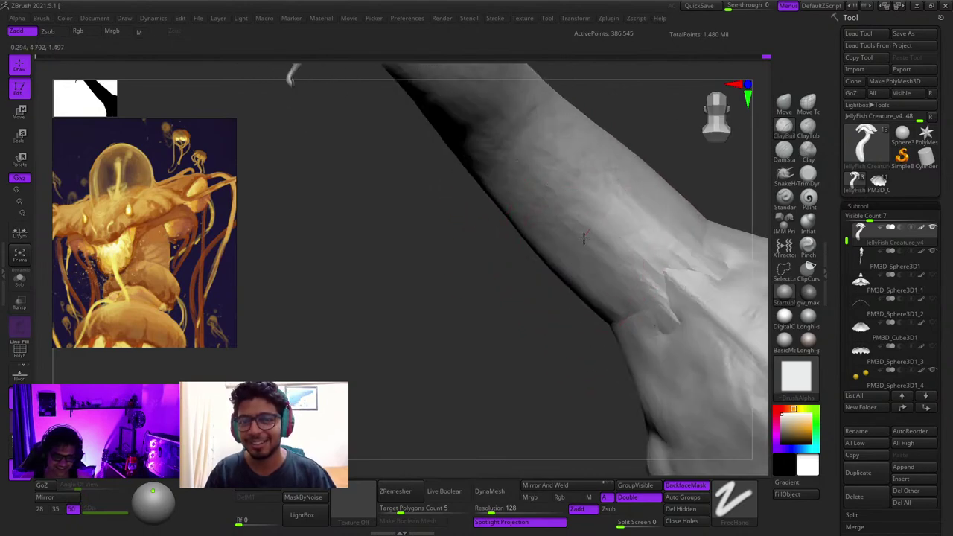
mouse_move(635, 341)
right_mouse_down()
mouse_move(597, 217)
mouse_move(618, 281)
mouse_move(579, 227)
mouse_move(594, 300)
right_mouse_up()
mouse_move(567, 247)
right_mouse_down()
mouse_move(550, 219)
mouse_move(570, 261)
mouse_move(571, 207)
mouse_move(540, 268)
mouse_move(570, 276)
mouse_move(573, 161)
right_mouse_up()
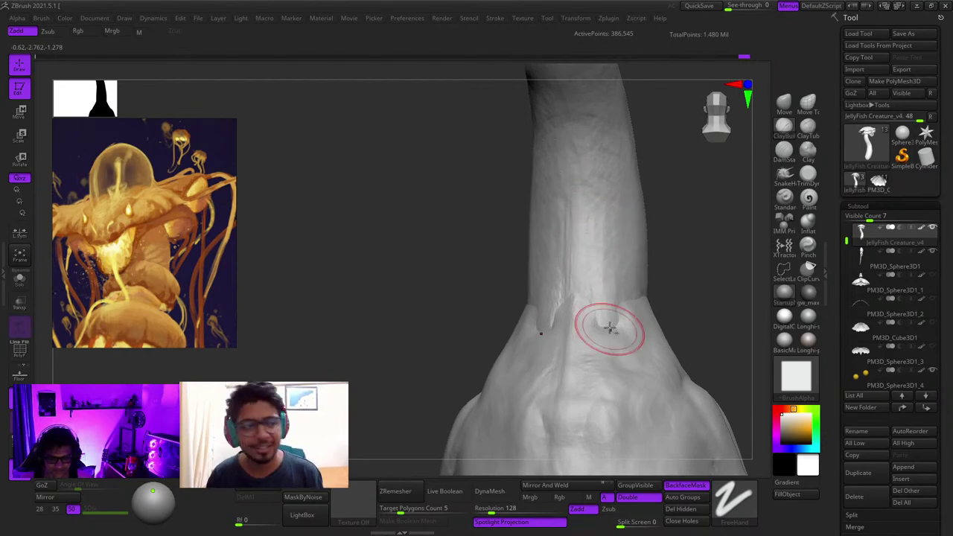
Step: Build up clay strokes around the base of the neck where it meets the torso
right_click_drag(610, 328, 537, 332)
right_click_drag(610, 263, 615, 223)
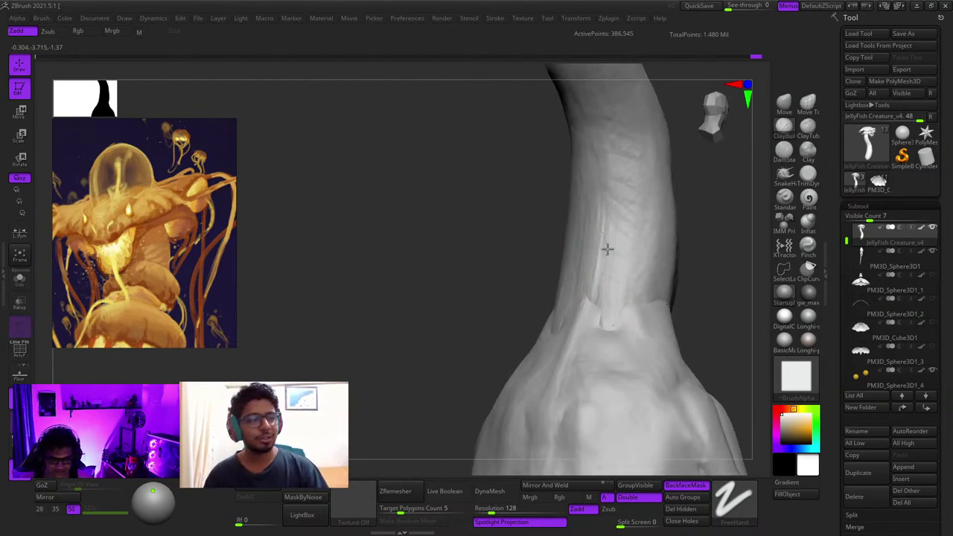
mouse_move(627, 276)
right_mouse_down()
mouse_move(615, 243)
mouse_move(602, 263)
mouse_move(620, 228)
right_mouse_up()
right_click_drag(601, 415, 578, 240)
right_click_drag(565, 345, 529, 256)
right_click_drag(581, 413, 530, 270)
Step: Fill out the side of the lower neck above the shoulder with clay strokes
left_click_drag(574, 404, 525, 317)
mouse_move(525, 317)
right_mouse_down()
mouse_move(536, 251)
mouse_move(511, 247)
mouse_move(509, 222)
right_mouse_up()
right_click_drag(535, 306, 533, 292)
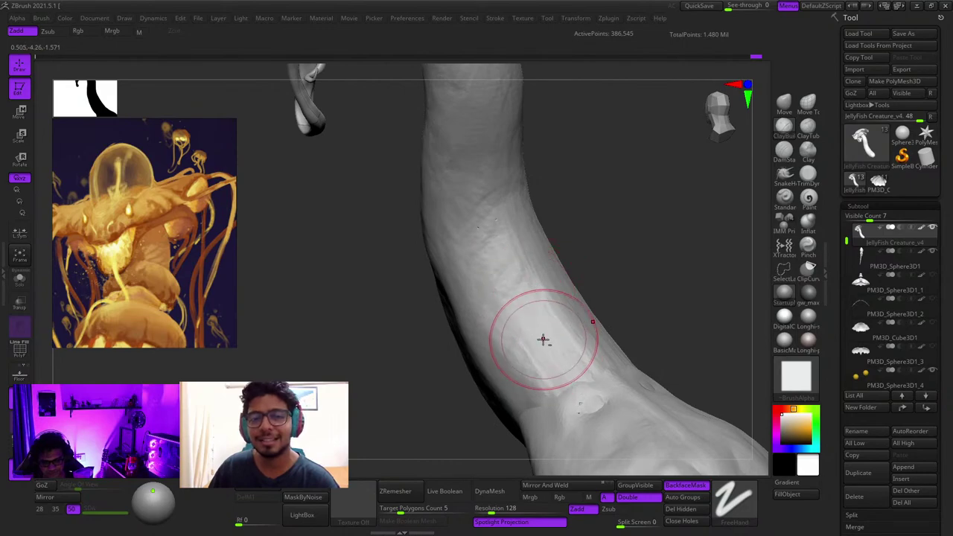
right_click_drag(542, 339, 524, 295)
left_click_drag(552, 257, 574, 311)
mouse_move(584, 338)
right_mouse_down()
mouse_move(557, 352)
mouse_move(538, 383)
mouse_move(523, 360)
mouse_move(526, 318)
right_mouse_up()
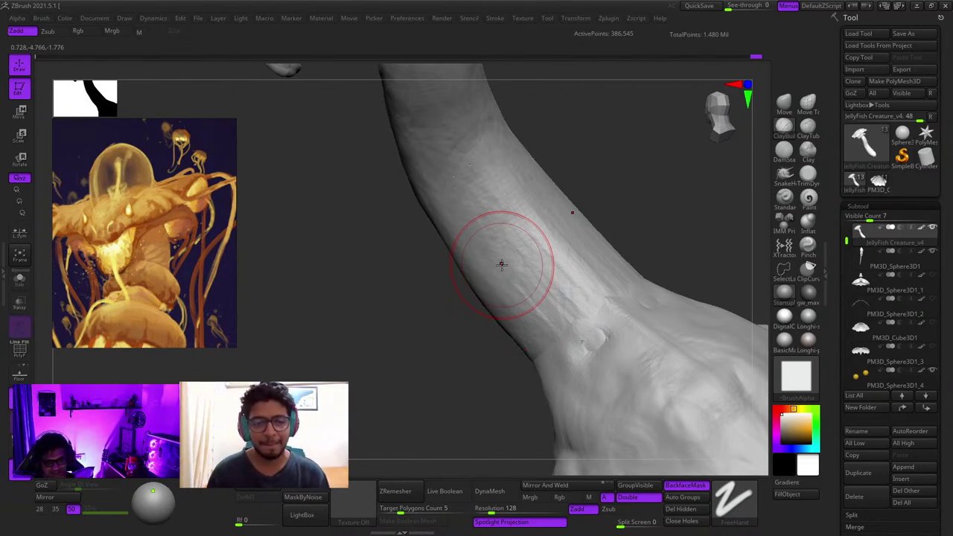
mouse_move(491, 178)
right_mouse_down()
mouse_move(536, 280)
mouse_move(515, 259)
right_mouse_up()
Step: Adjust the clay brush's draw size and sculpt broad strokes along the neck towards the torso seam
key("space")
left_click_drag(514, 260, 510, 264)
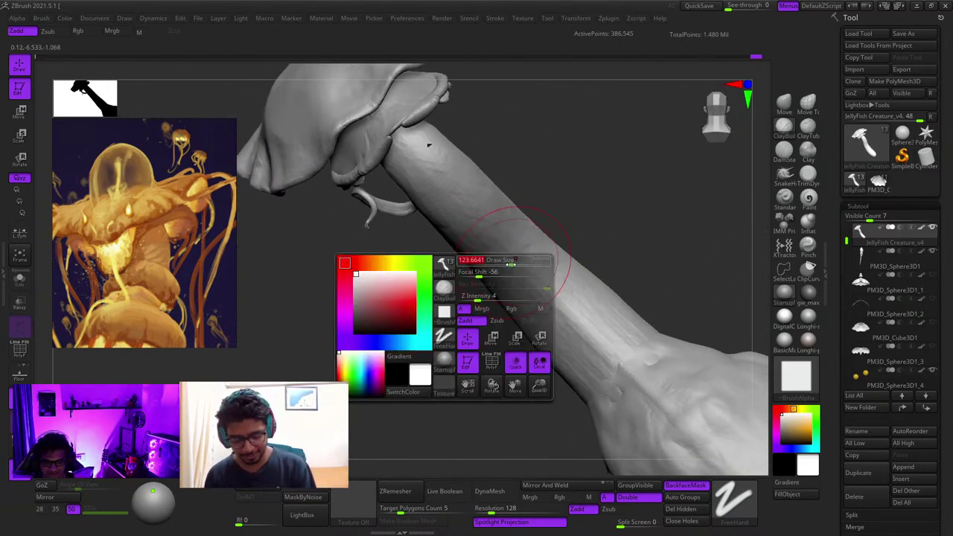
right_click_drag(512, 262, 518, 244)
right_click_drag(519, 245, 523, 266, "ctrl")
key("space")
left_click_drag(521, 263, 525, 263)
mouse_move(527, 282)
right_mouse_down()
mouse_move(540, 291)
mouse_move(555, 230)
right_mouse_up()
mouse_move(582, 307)
right_mouse_down()
mouse_move(603, 245)
mouse_move(604, 271)
mouse_move(606, 231)
mouse_move(603, 251)
right_mouse_up()
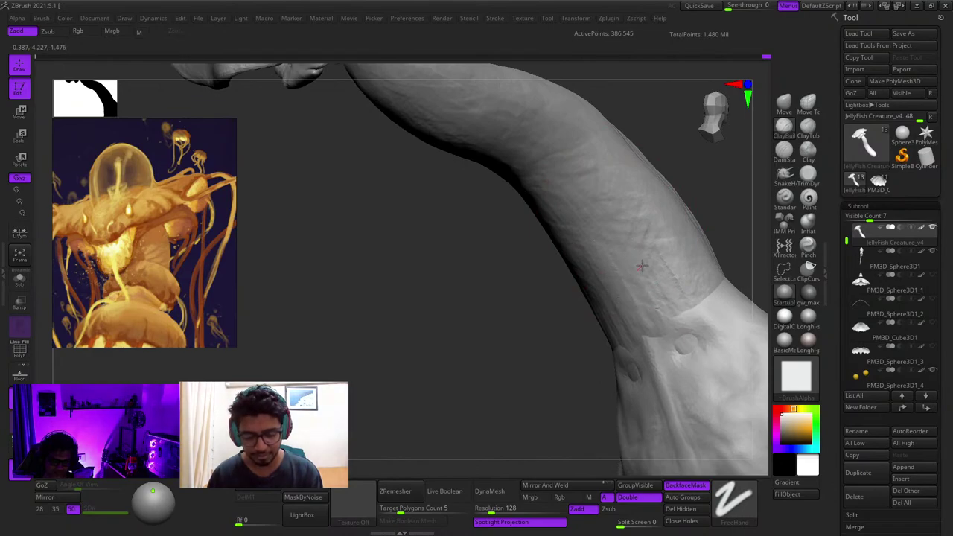
mouse_move(637, 313)
right_mouse_down()
mouse_move(644, 280)
mouse_move(625, 238)
right_mouse_up()
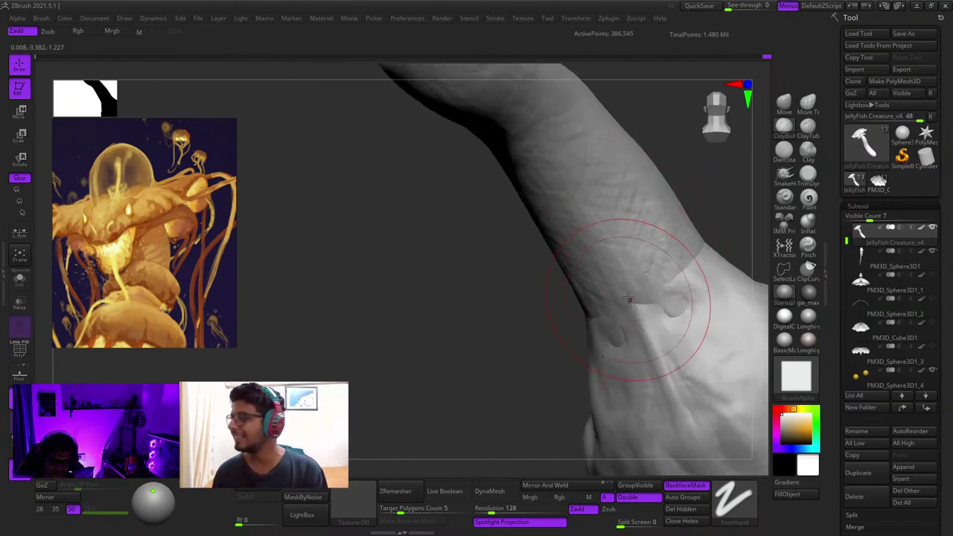
Step: Blend the lower side of the neck with a few strokes and undo the last two
right_click_drag(627, 298, 587, 240)
mouse_move(562, 272)
right_mouse_down()
mouse_move(623, 283)
mouse_move(531, 241)
mouse_move(593, 376)
mouse_move(551, 297)
right_mouse_up()
mouse_move(551, 298)
right_mouse_down("shift")
mouse_move(615, 293)
mouse_move(588, 212)
mouse_move(595, 257)
right_mouse_up("shift")
key("ctrl+z")
key("ctrl+z")
Step: Smooth the front of the neck midway between the head and the chest
mouse_move(594, 372)
right_mouse_down("alt")
mouse_move(592, 253)
mouse_move(572, 408)
right_mouse_up("alt")
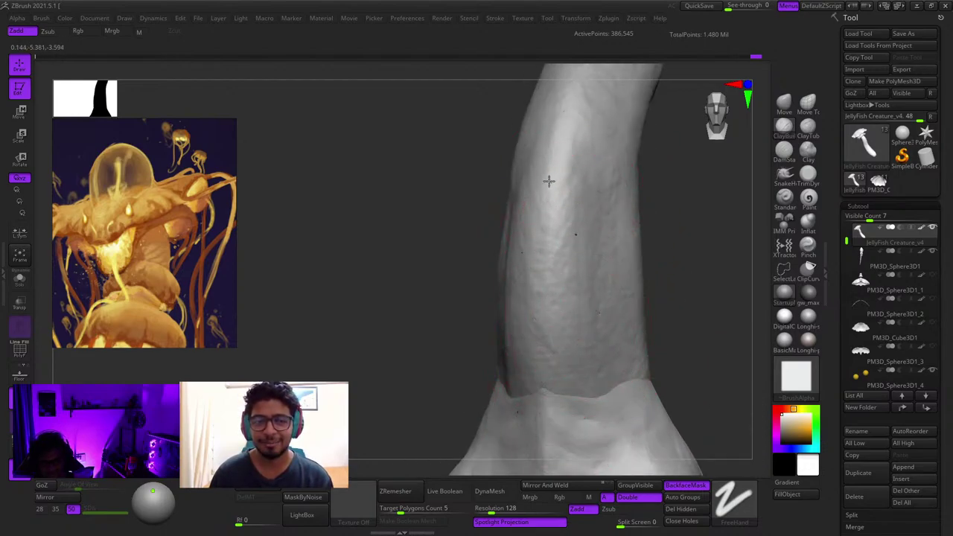
left_click_drag(576, 160, 576, 152)
right_click_drag(575, 176, 577, 301, "alt")
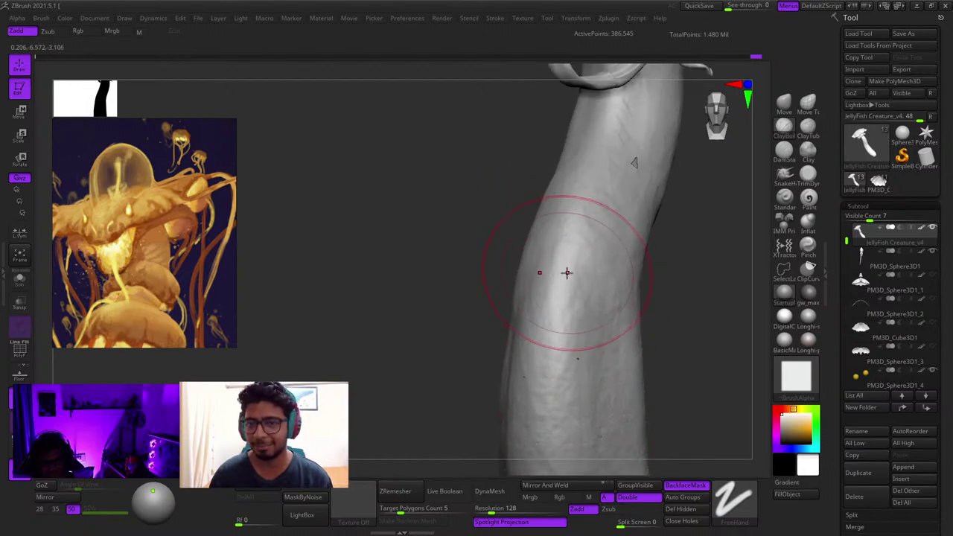
left_click_drag(563, 283, 491, 298, "shift")
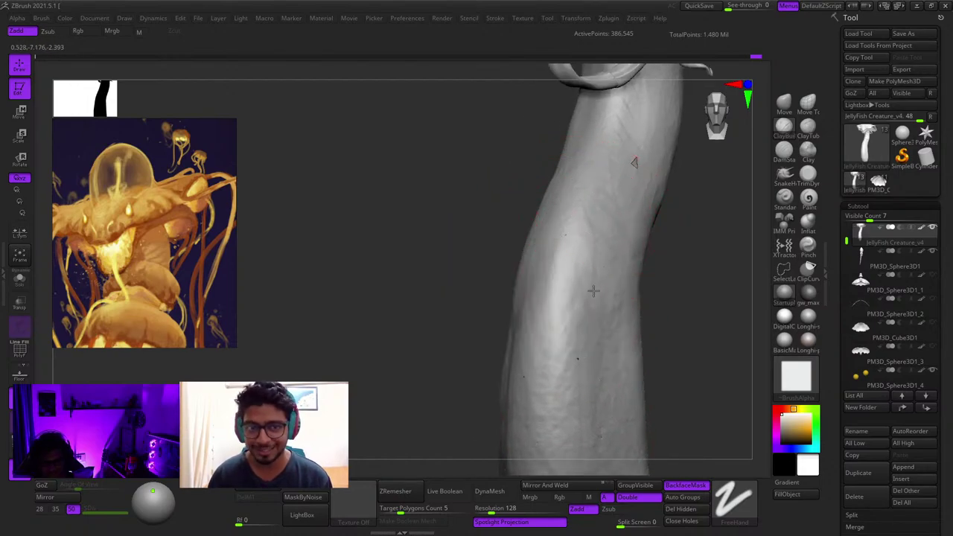
Step: Build up the front and side of the middle neck with clay strokes
right_click_drag(603, 309, 547, 318)
right_click(547, 320)
mouse_move(604, 283)
right_mouse_down()
mouse_move(629, 288)
mouse_move(578, 229)
mouse_move(640, 237)
right_mouse_up()
mouse_move(561, 266)
right_mouse_down()
mouse_move(579, 186)
mouse_move(569, 270)
right_mouse_up()
right_click_drag(595, 360, 612, 230)
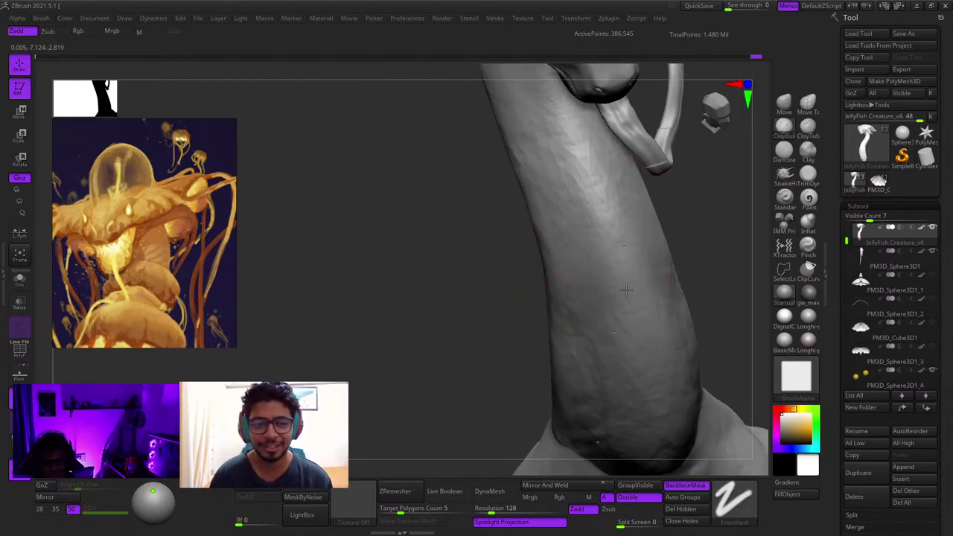
mouse_move(626, 291)
right_mouse_down()
mouse_move(627, 272)
mouse_move(634, 287)
mouse_move(591, 249)
mouse_move(623, 238)
mouse_move(611, 217)
right_mouse_up()
Step: Reshape the neck's side profile with the Move brush, undoing the last push on its outer curve
mouse_move(611, 218)
right_mouse_down()
mouse_move(624, 231)
mouse_move(823, 125)
right_mouse_up()
mouse_move(740, 161)
right_mouse_down("ctrl")
mouse_move(563, 210)
mouse_move(548, 226)
mouse_move(553, 239)
mouse_move(553, 225)
mouse_move(605, 267)
mouse_move(625, 175)
mouse_move(627, 261)
mouse_move(652, 343)
right_mouse_up("ctrl")
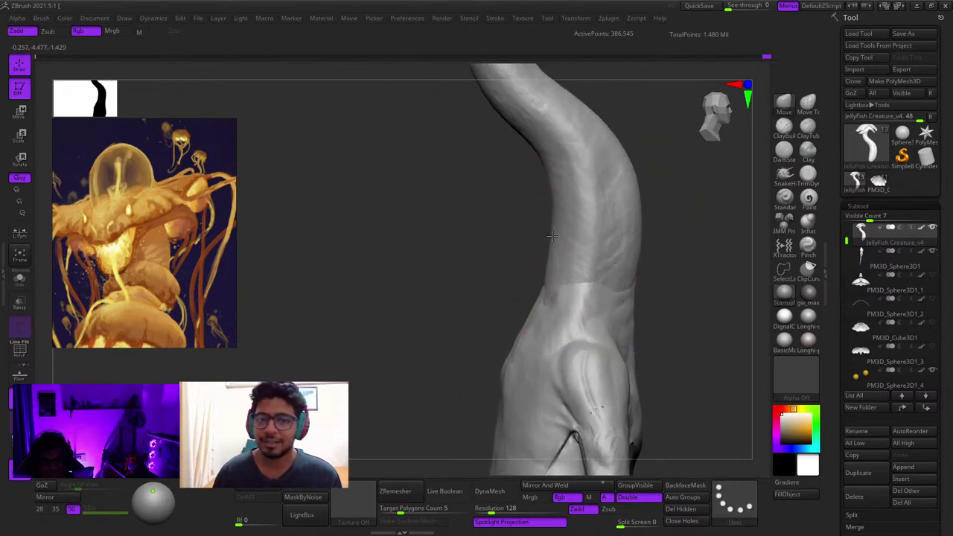
right_click_drag(560, 236, 578, 304, "alt")
right_click(578, 301)
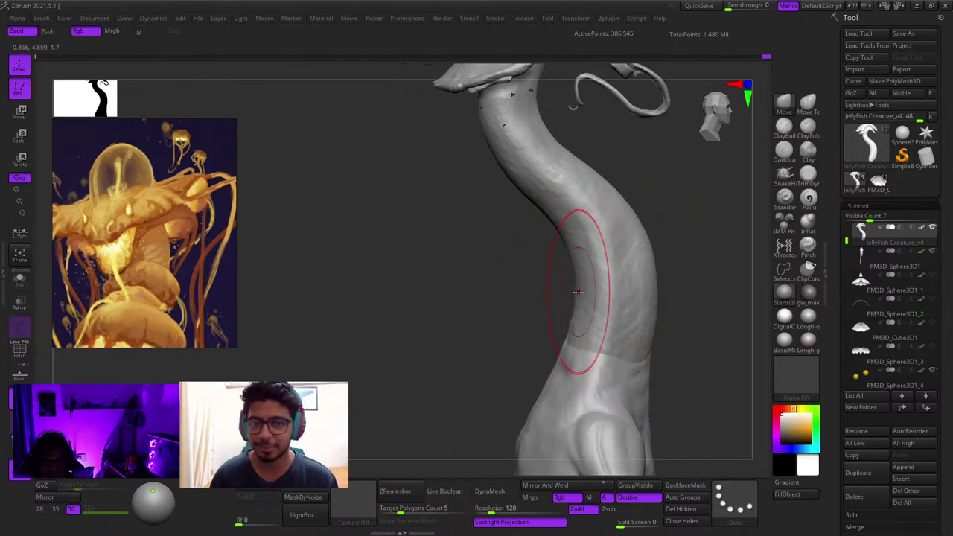
right_click_drag(569, 246, 572, 290, "ctrl")
right_click_drag(572, 291, 575, 229, "ctrl")
right_click(605, 205)
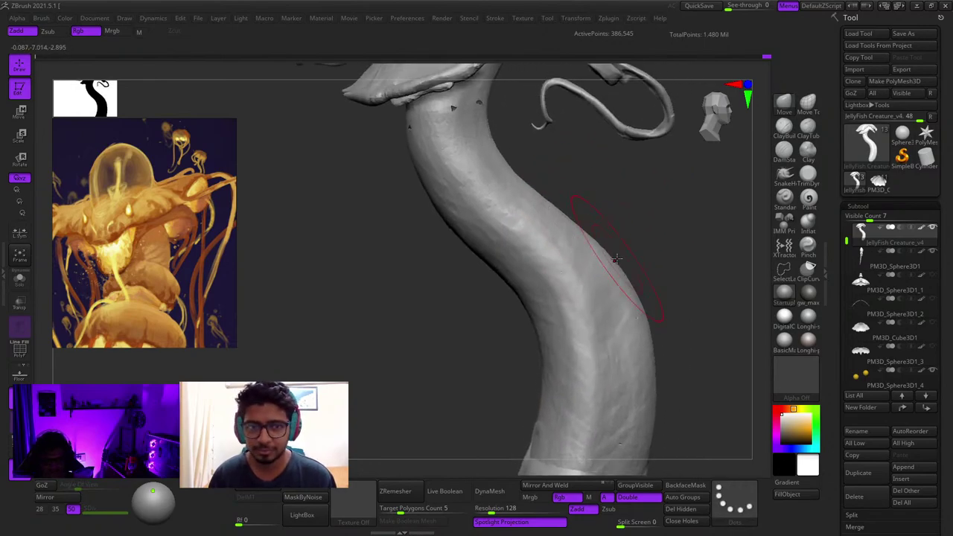
right_click(617, 270)
right_click_drag(617, 280, 599, 169, "alt")
left_click_drag(636, 231, 636, 272)
key("ctrl+z")
Step: Adjust the Move brush's draw size to about 128 and refine the neck's curve from beneath the head down to the torso
key("space")
mouse_move(634, 262)
right_mouse_down("ctrl")
mouse_move(653, 290)
mouse_move(636, 250)
right_mouse_up("ctrl")
right_click_drag(638, 331, 604, 249, "ctrl")
right_click_drag(604, 249, 606, 309, "ctrl")
mouse_move(607, 309)
right_mouse_down("alt")
mouse_move(580, 217)
mouse_move(563, 256)
right_mouse_up("alt")
key("space")
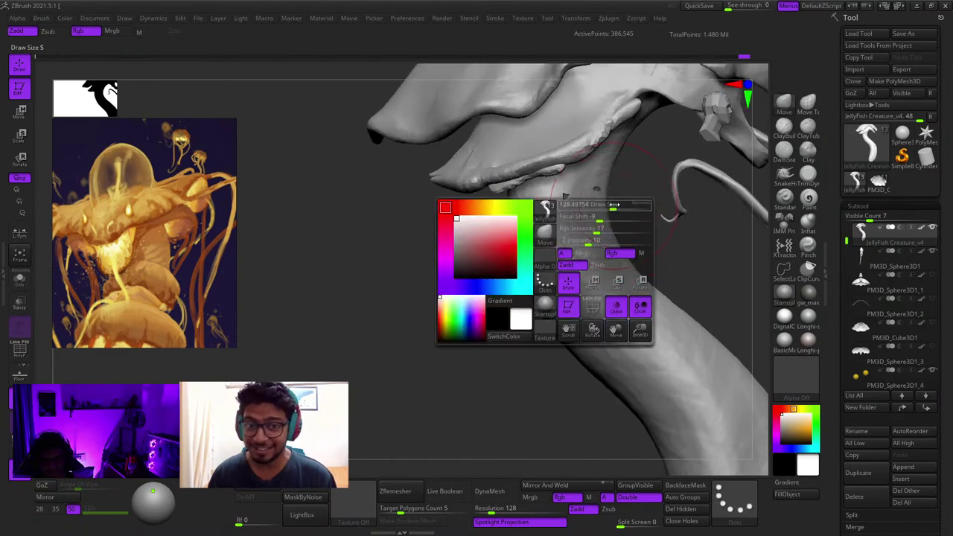
left_click_drag(597, 218, 605, 219)
right_click_drag(619, 285, 612, 211, "alt")
mouse_move(674, 279)
right_mouse_down("alt")
mouse_move(630, 221)
mouse_move(657, 219)
right_mouse_up("alt")
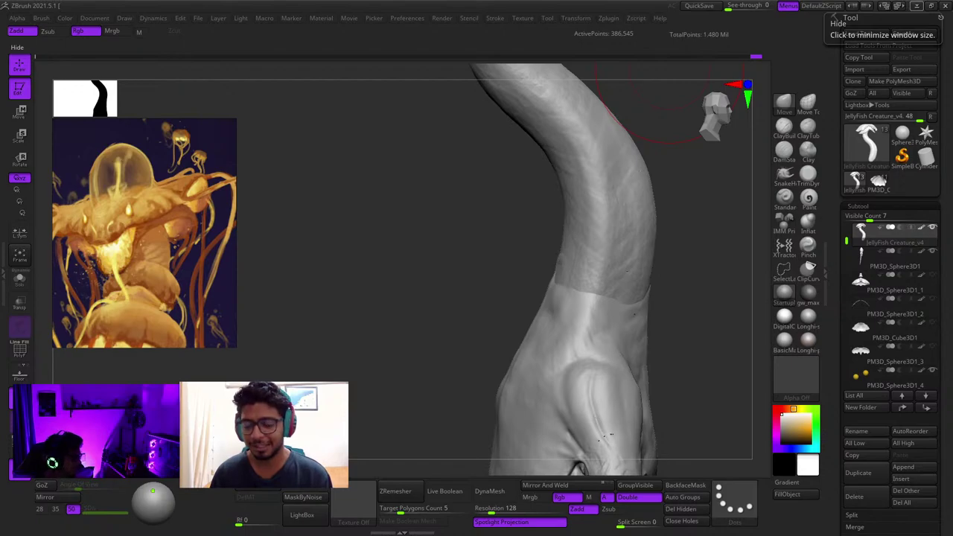
Step: Adjust the inner contour of the upper neck with the Move brush, undoing the oversized pull
mouse_move(573, 207)
right_mouse_down("alt")
mouse_move(544, 270)
mouse_move(546, 316)
right_mouse_up("alt")
right_click_drag(520, 287, 547, 316, "alt")
left_click_drag(525, 238, 420, 306)
key("ctrl+z")
right_click_drag(504, 220, 500, 251, "ctrl")
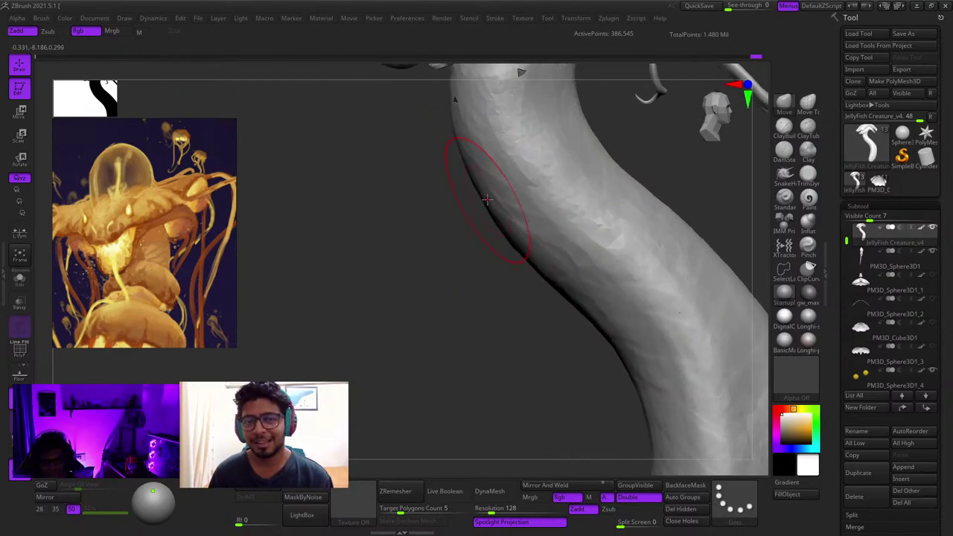
mouse_move(489, 201)
right_mouse_down("alt")
mouse_move(530, 285)
mouse_move(510, 263)
right_mouse_up("alt")
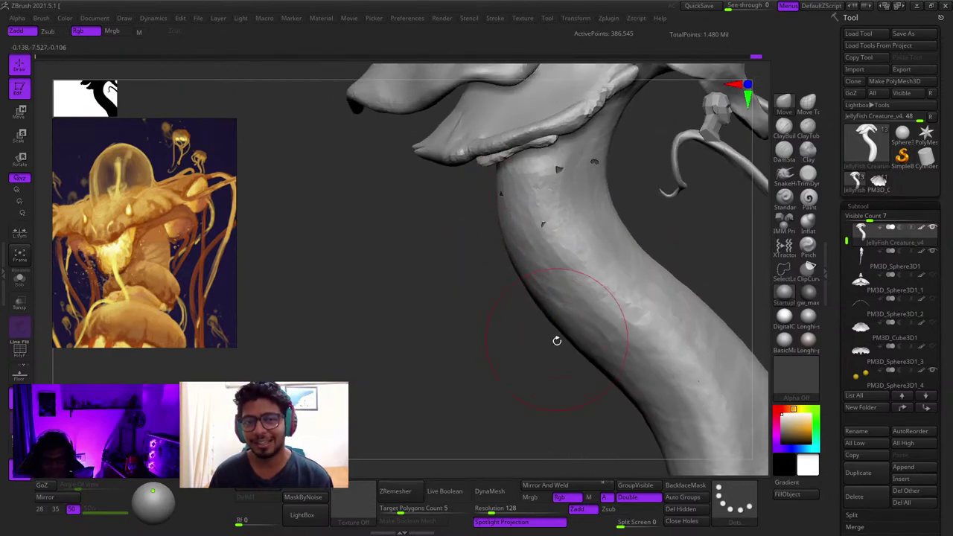
right_click_drag(557, 340, 567, 344)
right_click_drag(503, 288, 500, 208, "ctrl")
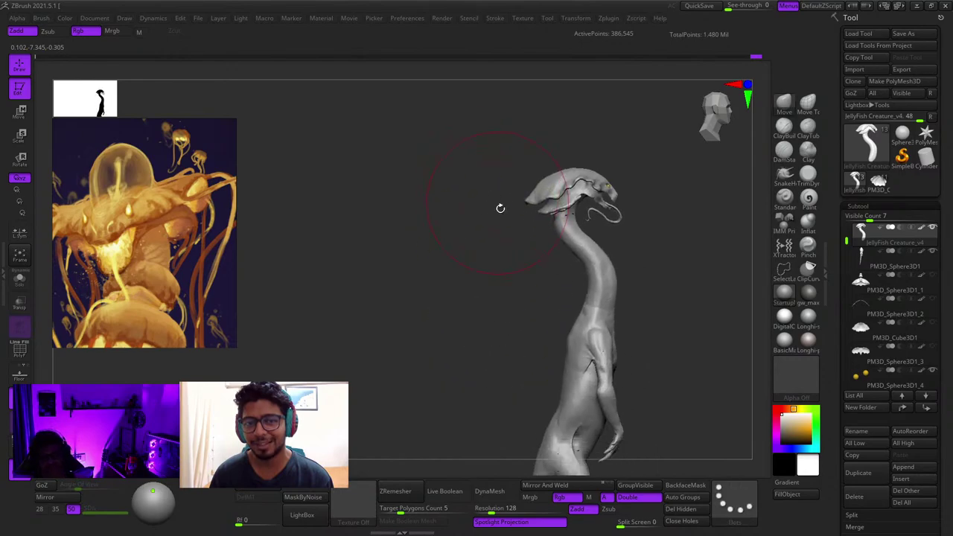
Step: Make the torso subtool PM3D_Sphere3D1 active and choose the ClayBuildup brush for its upper chest
right_click_drag(628, 273, 568, 273, "ctrl")
right_click(568, 273)
left_click(567, 273, "alt")
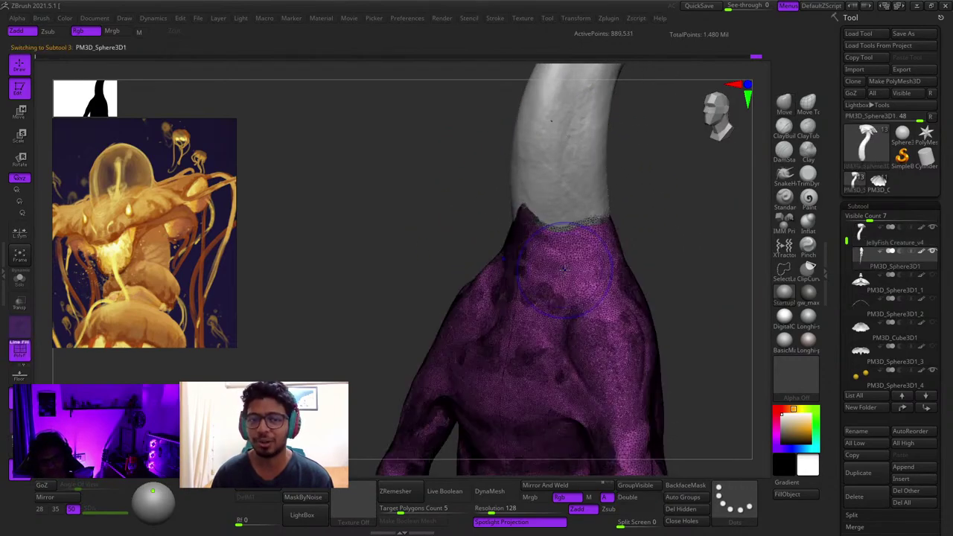
left_click(785, 128)
mouse_move(526, 238)
right_mouse_down("shift")
mouse_move(561, 239)
mouse_move(546, 272)
mouse_move(521, 261)
mouse_move(558, 279)
right_mouse_up("shift")
right_click(557, 247)
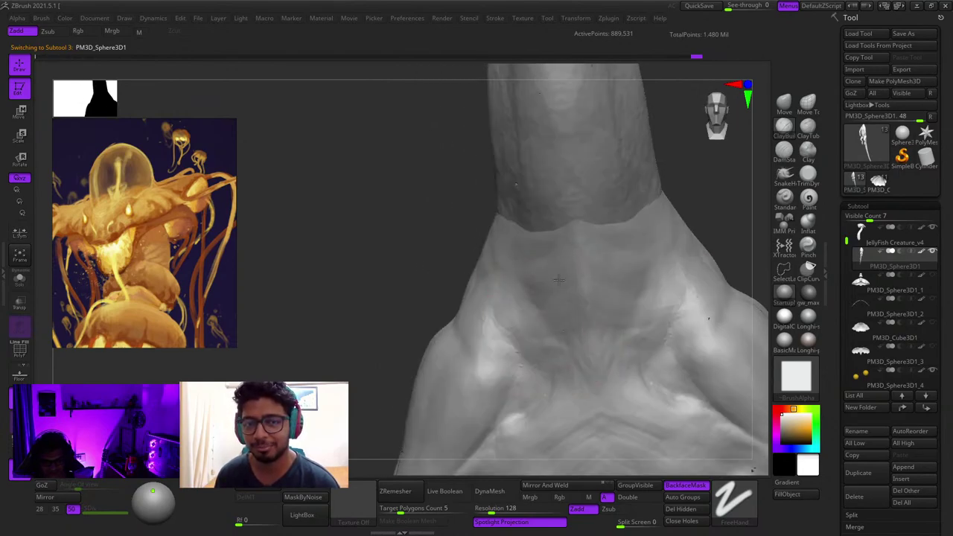
Step: Build up the collar area and upper chest below the neck seam with clay strokes
right_click_drag(583, 373, 563, 269)
mouse_move(560, 340)
right_mouse_down()
mouse_move(527, 279)
mouse_move(551, 274)
mouse_move(536, 270)
mouse_move(595, 202)
mouse_move(555, 211)
mouse_move(565, 231)
right_mouse_up()
right_click_drag(559, 286, 572, 250)
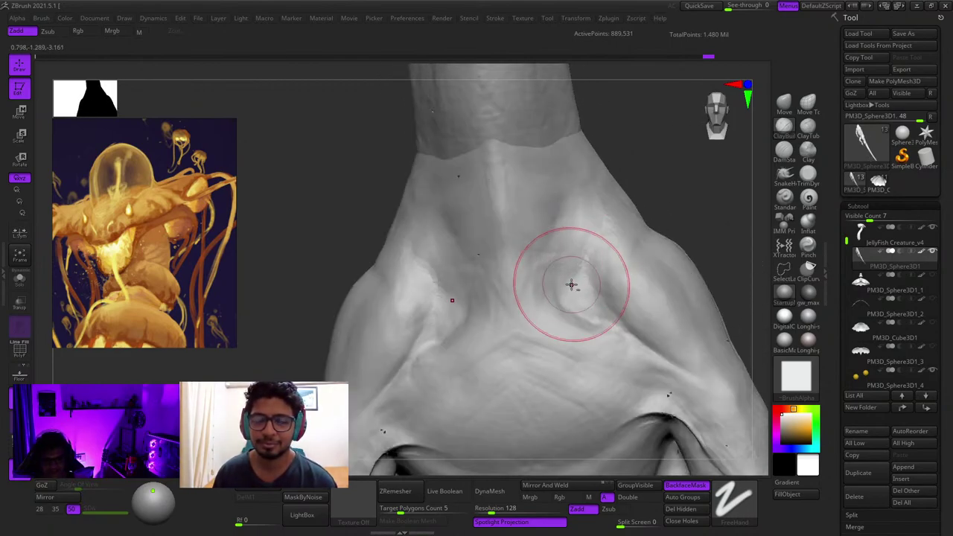
right_click(574, 257)
mouse_move(570, 285)
right_mouse_down()
mouse_move(573, 259)
mouse_move(624, 251)
mouse_move(606, 247)
mouse_move(597, 211)
mouse_move(597, 295)
mouse_move(595, 200)
mouse_move(612, 239)
mouse_move(609, 231)
right_mouse_up()
Step: Sculpt clay strokes over the shoulder area beside the base of the neck
left_click_drag(609, 231, 595, 254)
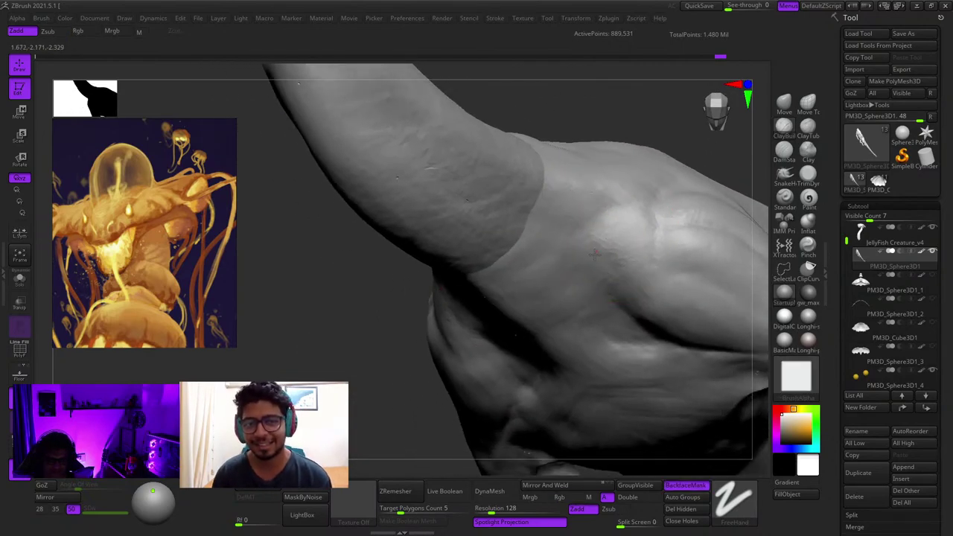
mouse_move(612, 249)
right_mouse_down()
mouse_move(590, 244)
mouse_move(606, 251)
right_mouse_up()
left_click_drag(606, 251, 646, 216)
mouse_move(646, 216)
right_mouse_down()
mouse_move(640, 195)
mouse_move(628, 199)
mouse_move(611, 268)
mouse_move(619, 199)
mouse_move(576, 236)
mouse_move(591, 220)
right_mouse_up()
right_click(591, 219)
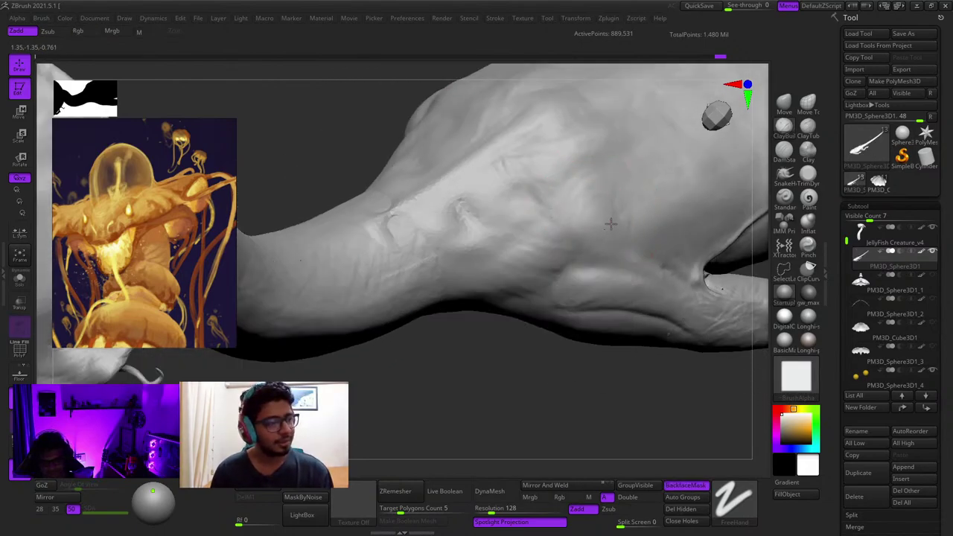
Step: Shape the shoulder blade and upper back between the neck base and the armpit with clay strokes
right_click_drag(609, 270, 613, 198)
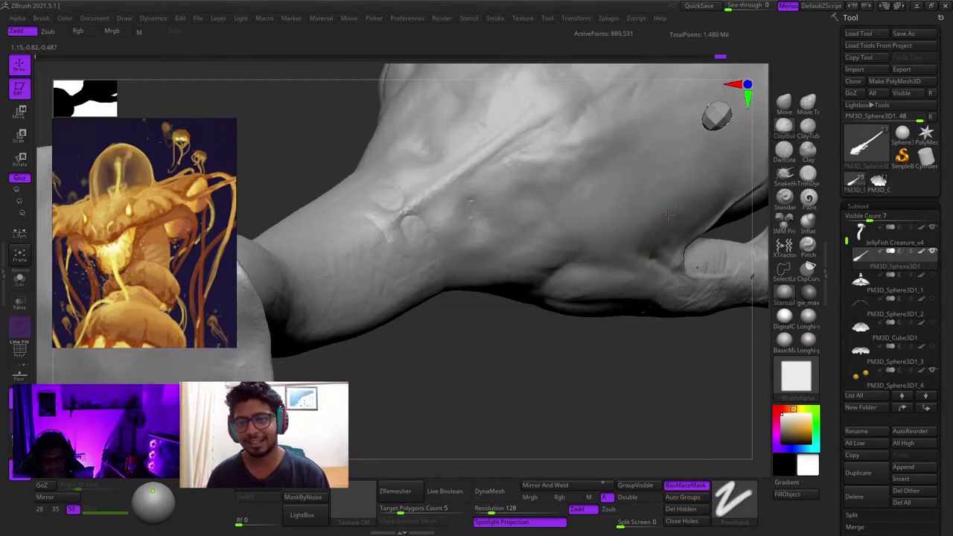
right_click_drag(668, 214, 602, 250, "ctrl")
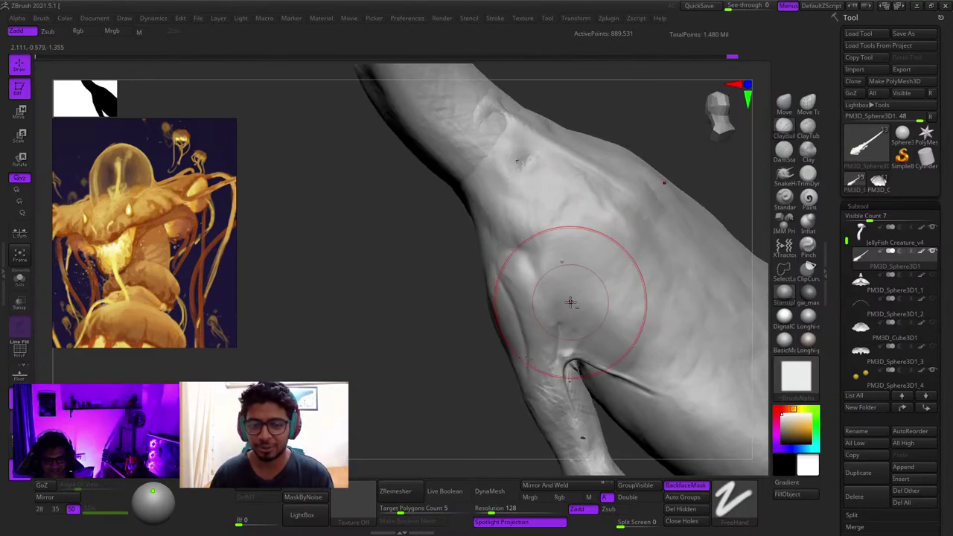
right_click_drag(570, 302, 590, 251)
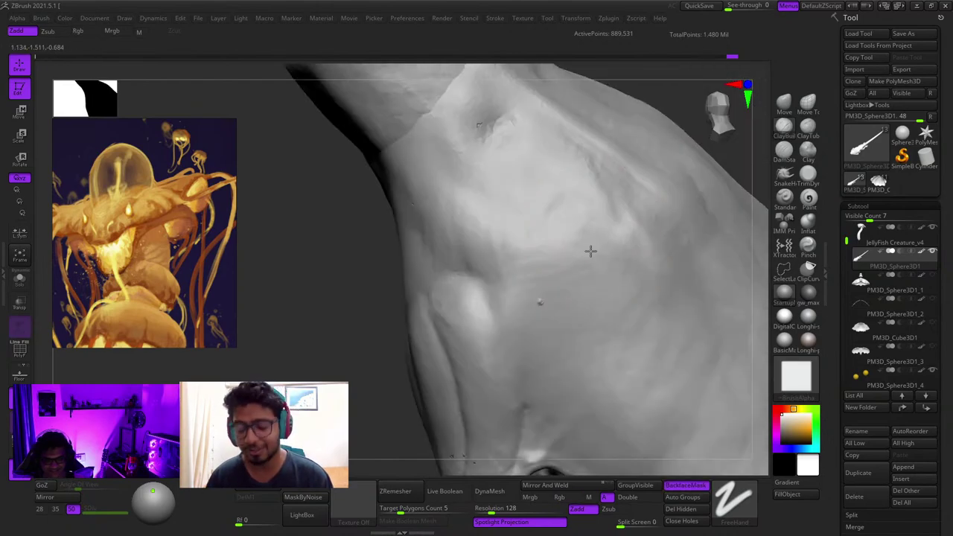
right_click_drag(627, 282, 566, 213)
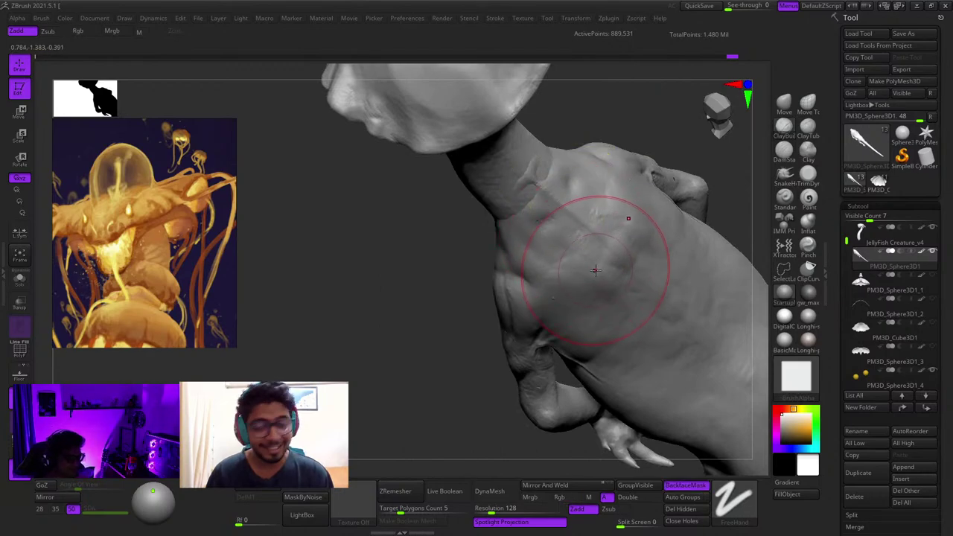
right_click_drag(595, 276, 584, 233)
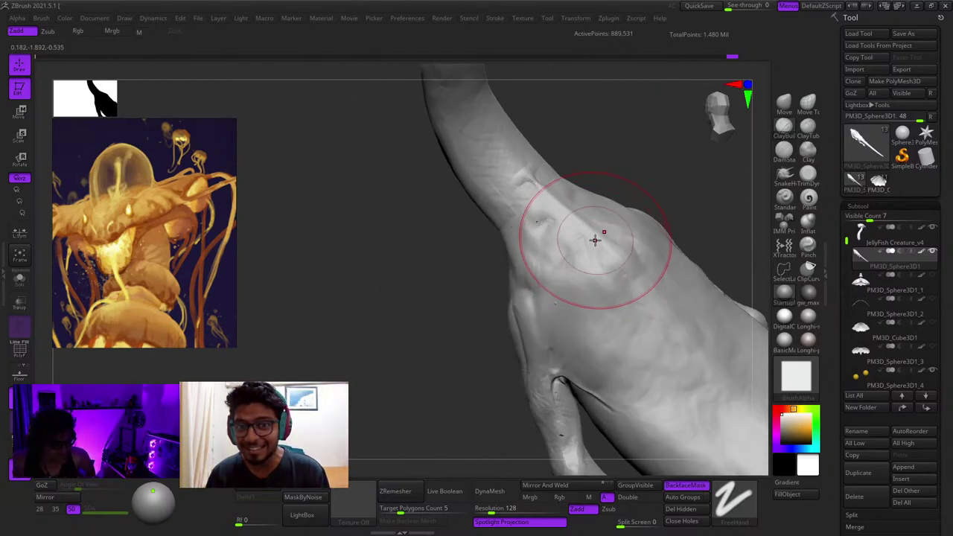
right_click_drag(530, 303, 512, 222)
Step: Adjust the clay brush's draw size and refine the muscle forms behind the shoulder
right_click(512, 221)
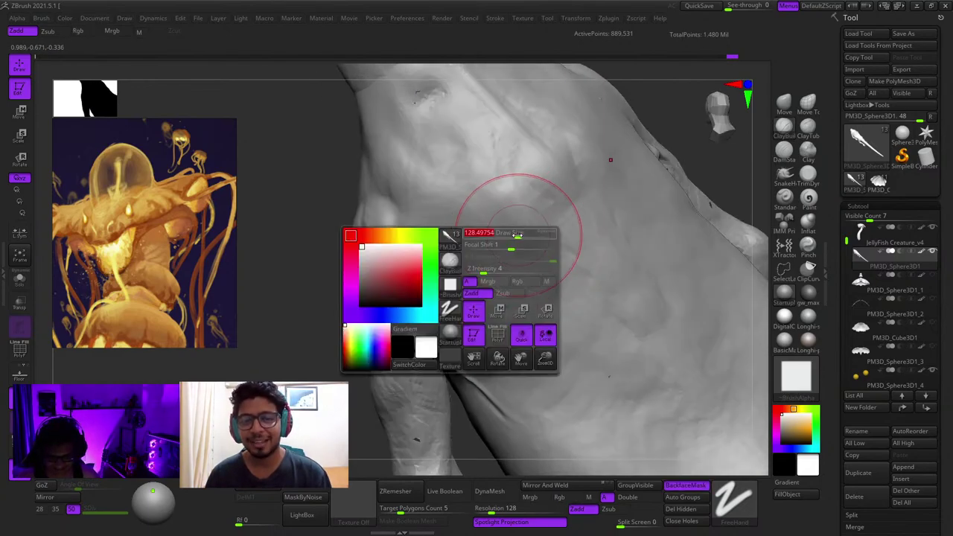
mouse_move(513, 257)
right_mouse_down()
mouse_move(504, 241)
mouse_move(482, 238)
mouse_move(510, 228)
mouse_move(504, 263)
right_mouse_up()
right_click(510, 228)
mouse_move(481, 222)
right_mouse_down()
mouse_move(476, 271)
mouse_move(493, 226)
right_mouse_up()
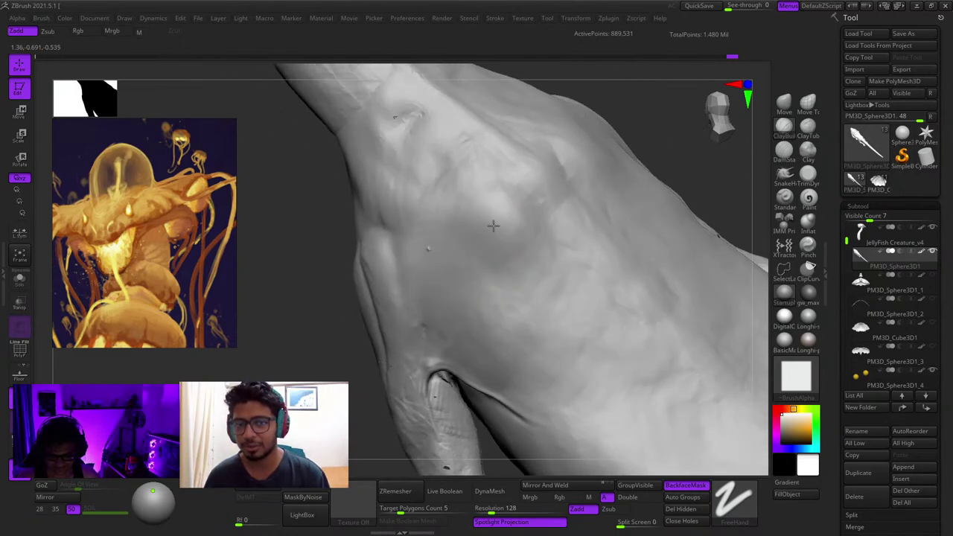
right_click_drag(474, 308, 465, 238, "ctrl")
right_click_drag(465, 239, 456, 184)
Step: Adjust the clay brush settings and refine the flank surface above the armpit crease
mouse_move(593, 198)
right_mouse_down()
mouse_move(616, 235)
mouse_move(560, 185)
mouse_move(647, 184)
mouse_move(536, 276)
right_mouse_up()
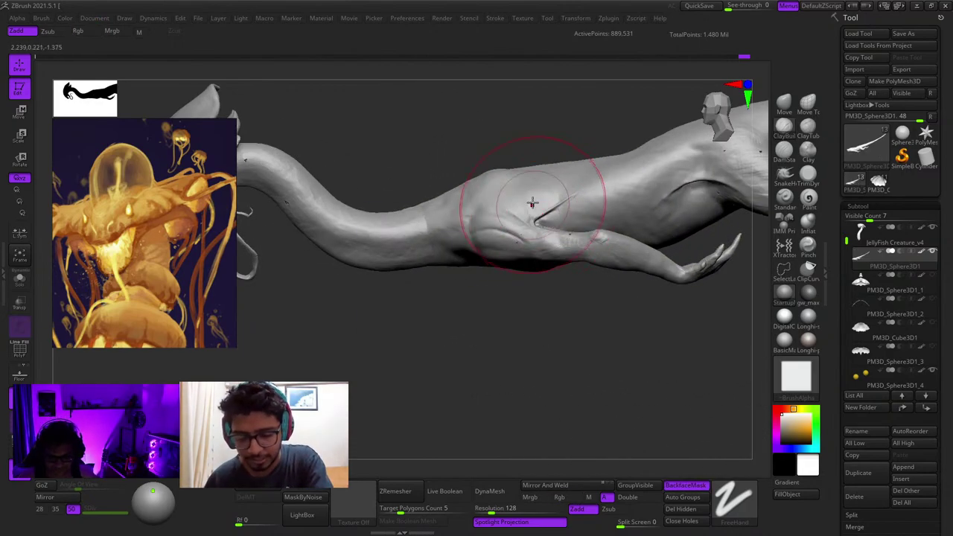
right_click_drag(531, 204, 583, 303, "ctrl")
mouse_move(586, 177)
right_mouse_down("ctrl")
mouse_move(617, 241)
mouse_move(607, 166)
right_mouse_up("ctrl")
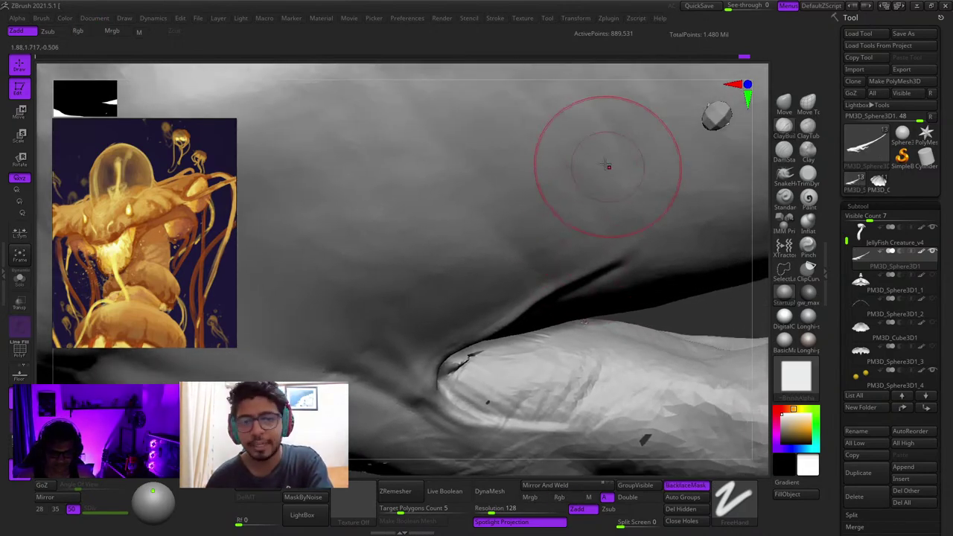
right_click_drag(604, 205, 595, 179)
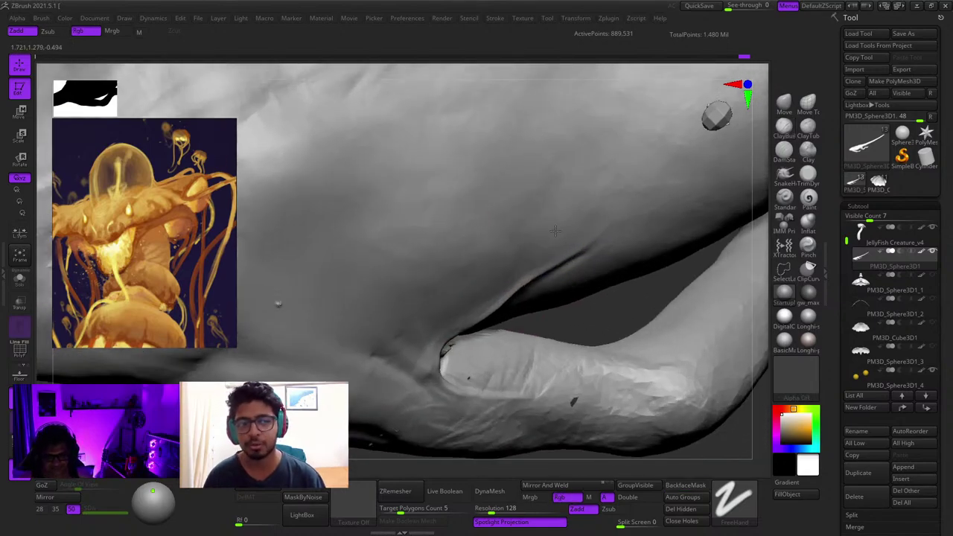
key("space")
mouse_move(544, 230)
right_mouse_down("alt")
mouse_move(585, 230)
mouse_move(553, 201)
mouse_move(572, 218)
mouse_move(559, 226)
mouse_move(555, 205)
right_mouse_up("alt")
mouse_move(580, 237)
right_mouse_down()
mouse_move(563, 243)
mouse_move(560, 181)
mouse_move(570, 210)
mouse_move(589, 206)
mouse_move(586, 176)
mouse_move(551, 213)
mouse_move(556, 244)
right_mouse_up()
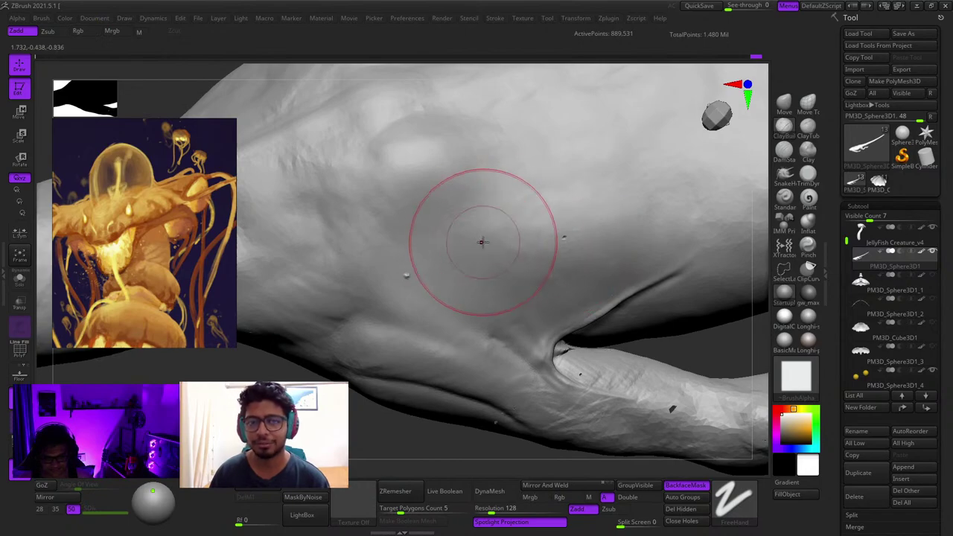
Step: Sculpt clay strokes over the upper back between the spine and the armpit
right_click_drag(481, 242, 510, 213)
mouse_move(556, 191)
right_mouse_down()
mouse_move(574, 196)
mouse_move(536, 177)
mouse_move(589, 242)
right_mouse_up()
right_click(621, 213)
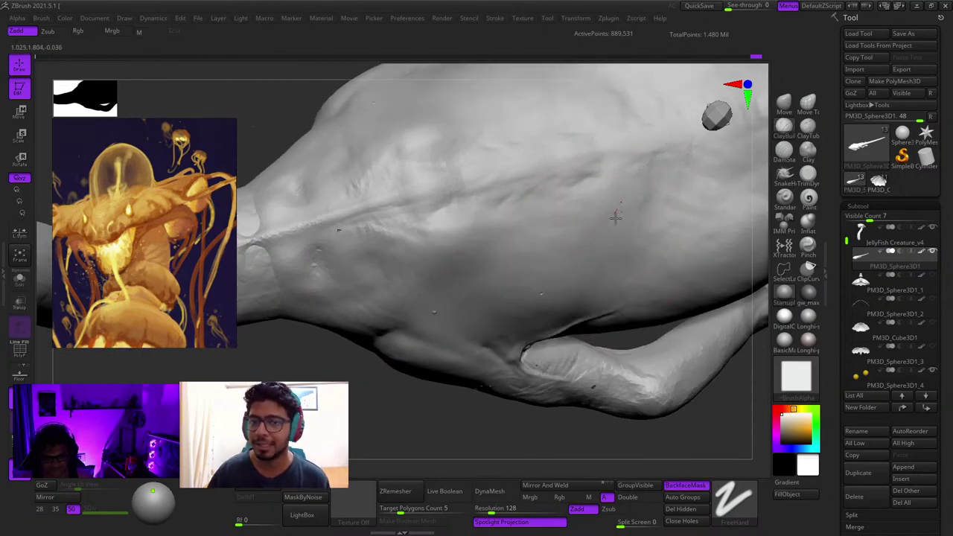
mouse_move(536, 266)
right_mouse_down()
mouse_move(550, 259)
mouse_move(547, 175)
right_mouse_up()
right_click_drag(547, 175, 532, 107, "shift")
mouse_move(610, 181)
right_mouse_down()
mouse_move(543, 175)
mouse_move(484, 222)
mouse_move(525, 277)
right_mouse_up()
right_click(495, 249)
mouse_move(559, 228)
right_mouse_down("ctrl")
mouse_move(500, 237)
mouse_move(498, 289)
mouse_move(535, 249)
mouse_move(543, 270)
mouse_move(549, 256)
mouse_move(538, 214)
right_mouse_up("ctrl")
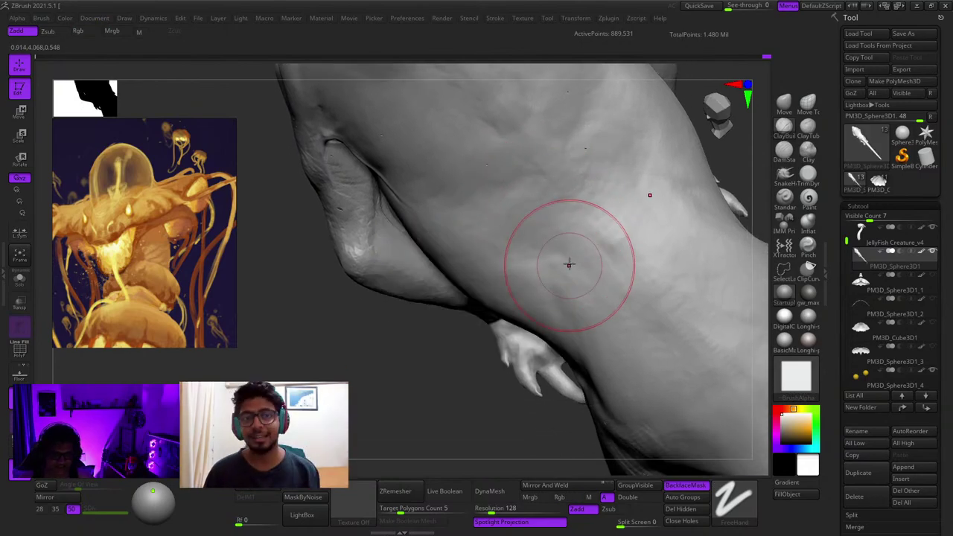
Step: Build up the lower back and flank muscle forms behind the arm with clay strokes
mouse_move(551, 247)
right_mouse_down()
mouse_move(556, 193)
mouse_move(557, 224)
mouse_move(588, 208)
mouse_move(540, 245)
mouse_move(510, 244)
mouse_move(529, 249)
mouse_move(552, 236)
mouse_move(549, 209)
right_mouse_up()
mouse_move(552, 242)
right_mouse_down()
mouse_move(531, 197)
mouse_move(570, 270)
mouse_move(544, 228)
mouse_move(553, 277)
mouse_move(510, 191)
mouse_move(493, 309)
right_mouse_up()
right_click(493, 310)
right_click_drag(545, 235, 555, 230)
right_click_drag(596, 275, 584, 260)
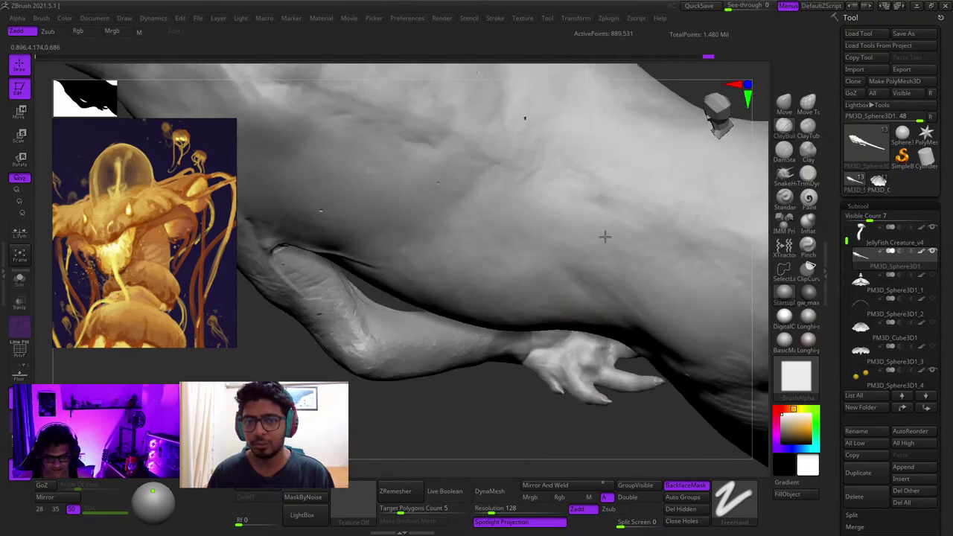
mouse_move(462, 239)
right_mouse_down("ctrl")
mouse_move(506, 217)
mouse_move(568, 257)
mouse_move(570, 217)
mouse_move(547, 246)
mouse_move(579, 260)
mouse_move(532, 293)
mouse_move(550, 246)
mouse_move(585, 241)
mouse_move(571, 218)
right_mouse_up("ctrl")
mouse_move(605, 258)
right_mouse_down()
mouse_move(591, 232)
mouse_move(607, 212)
mouse_move(579, 188)
right_mouse_up()
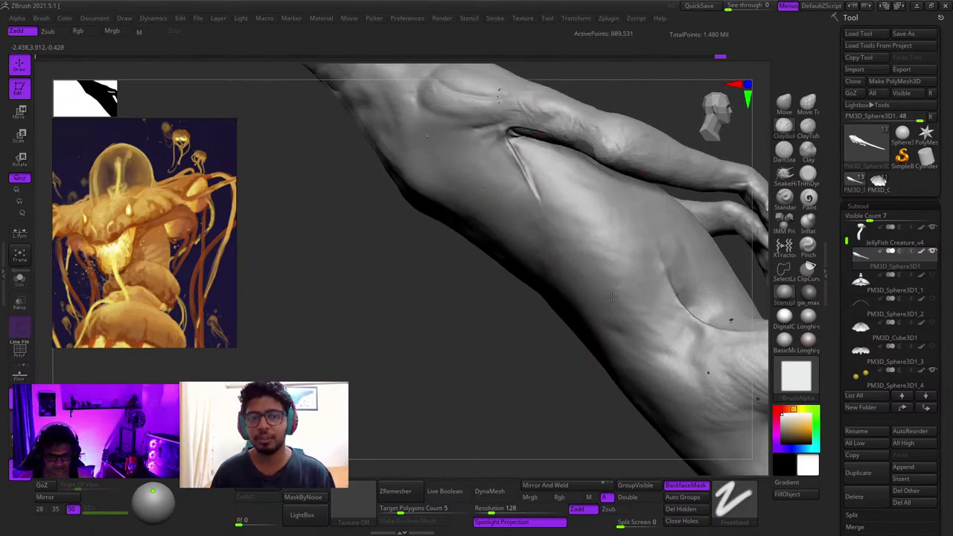
Step: Shape the mid-back muscle planes below the shoulder blades with clay strokes
mouse_move(566, 230)
right_mouse_down("ctrl")
mouse_move(544, 253)
mouse_move(514, 191)
mouse_move(518, 183)
mouse_move(578, 246)
mouse_move(538, 185)
mouse_move(578, 209)
mouse_move(574, 222)
mouse_move(565, 213)
right_mouse_up("ctrl")
right_click(593, 219)
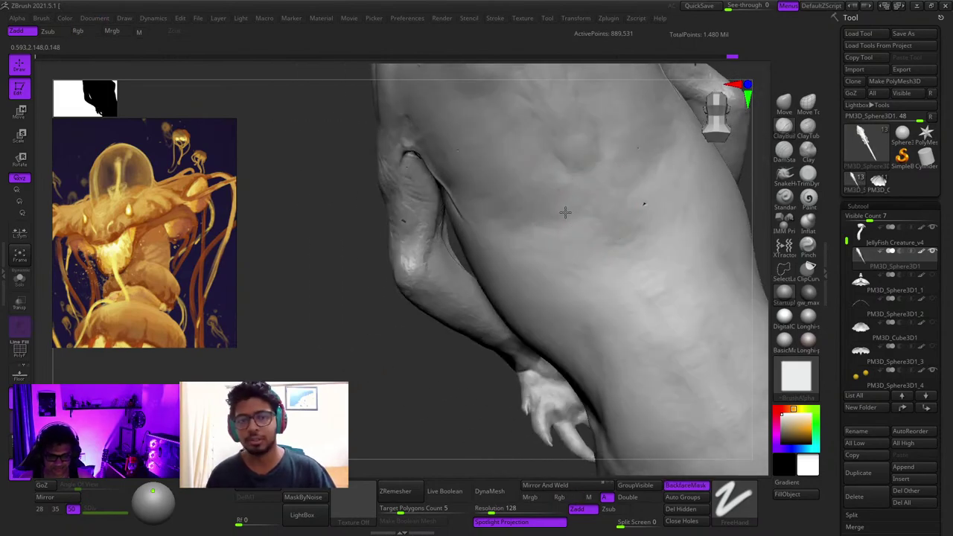
mouse_move(615, 244)
right_mouse_down()
mouse_move(548, 193)
mouse_move(576, 233)
right_mouse_up()
mouse_move(623, 288)
right_mouse_down()
mouse_move(654, 297)
mouse_move(570, 221)
mouse_move(574, 257)
mouse_move(563, 258)
right_mouse_up()
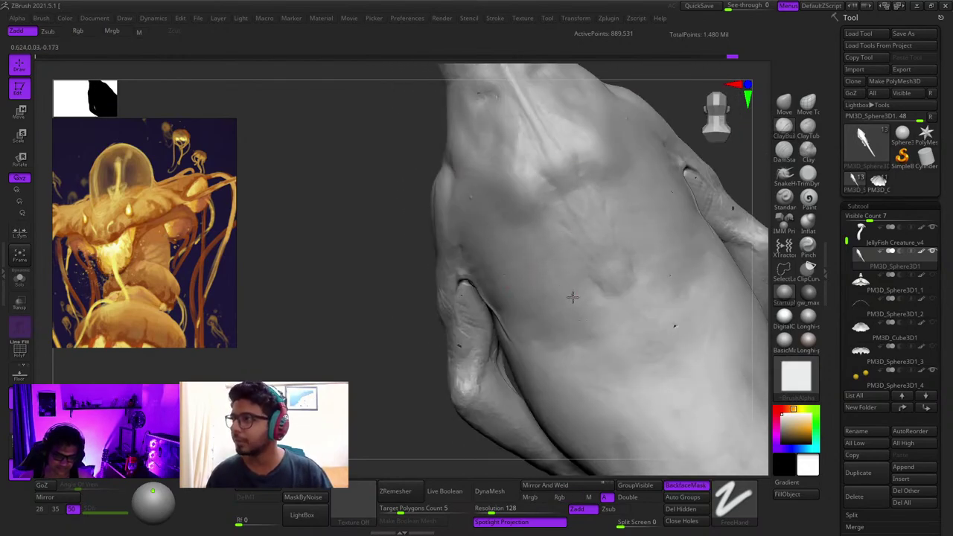
mouse_move(572, 297)
right_mouse_down()
mouse_move(570, 232)
mouse_move(546, 199)
right_mouse_up()
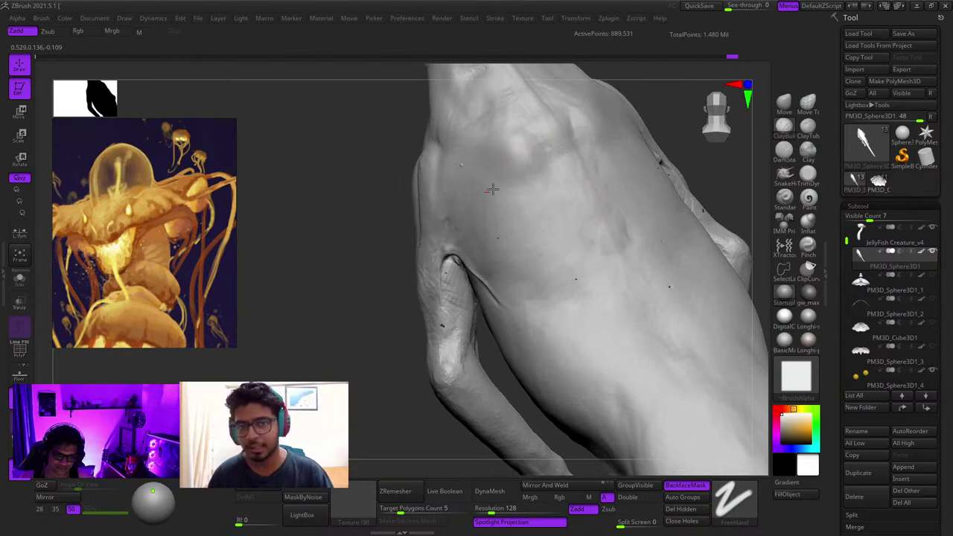
right_click_drag(525, 163, 543, 204)
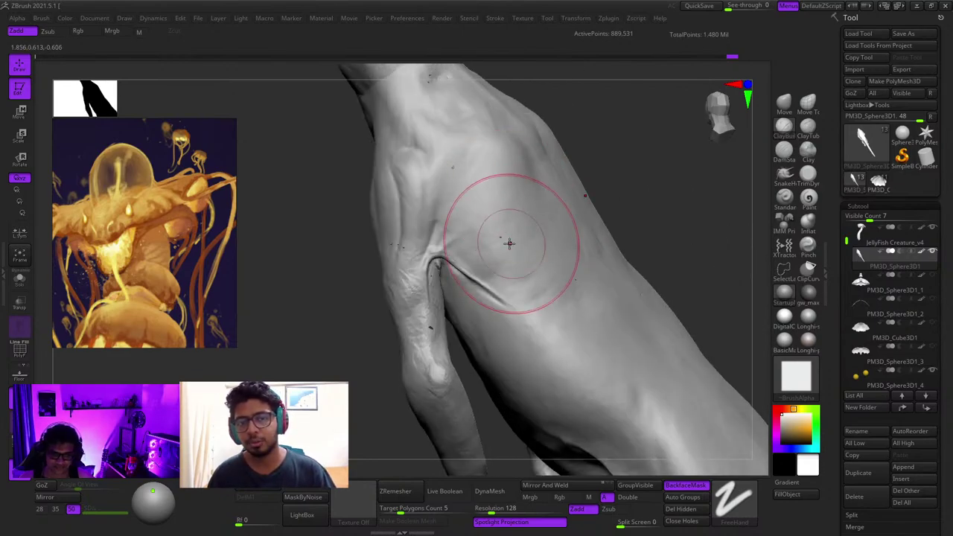
Step: Sculpt the elongated muscle forms running along the spine between the shoulders
mouse_move(509, 243)
right_mouse_down("ctrl")
mouse_move(519, 208)
mouse_move(525, 228)
right_mouse_up("ctrl")
right_click_drag(553, 283, 592, 180, "shift")
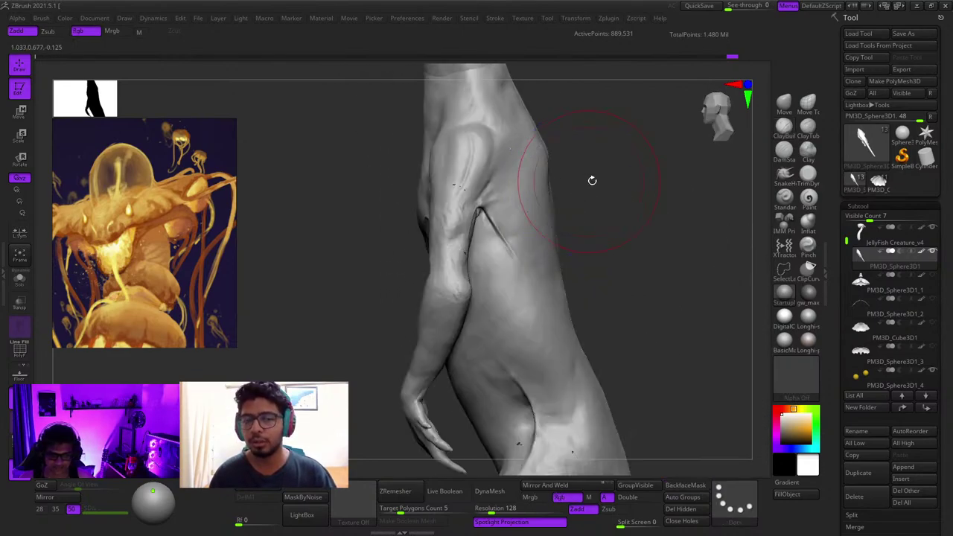
mouse_move(668, 168)
right_mouse_down()
mouse_move(598, 170)
mouse_move(601, 250)
mouse_move(588, 228)
mouse_move(542, 211)
mouse_move(453, 240)
right_mouse_up()
mouse_move(476, 305)
right_mouse_down()
mouse_move(573, 255)
mouse_move(576, 210)
mouse_move(596, 298)
mouse_move(581, 257)
right_mouse_up()
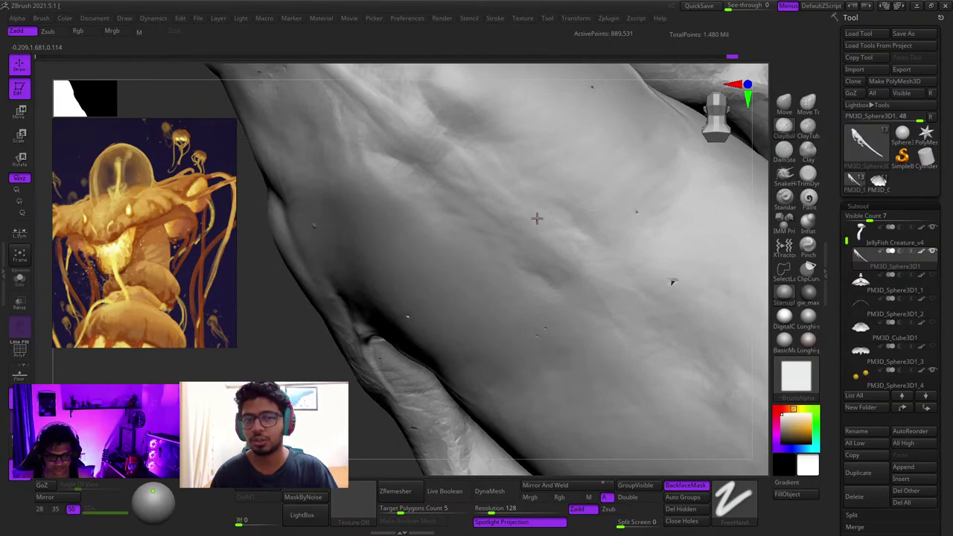
mouse_move(506, 220)
right_mouse_down()
mouse_move(549, 276)
mouse_move(538, 251)
right_mouse_up()
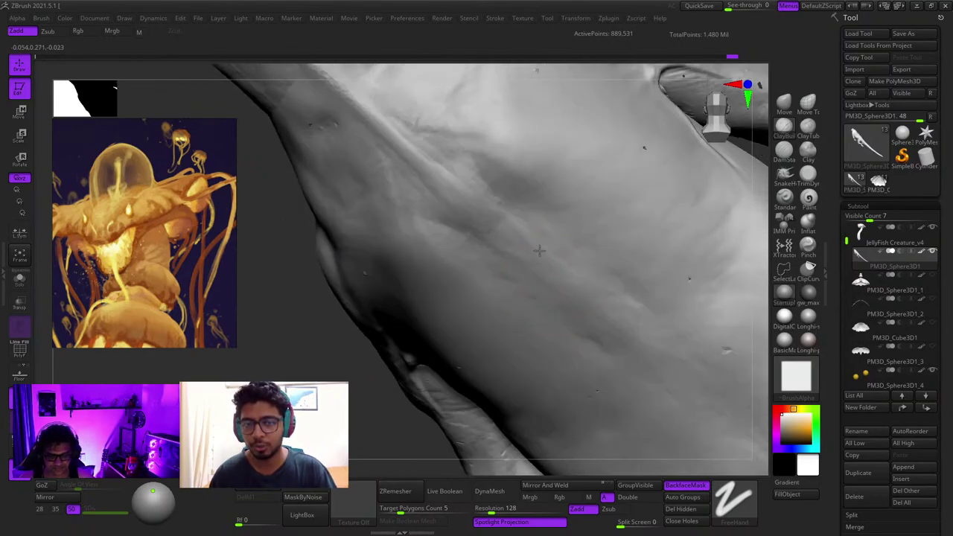
mouse_move(466, 213)
right_mouse_down()
mouse_move(518, 255)
mouse_move(557, 244)
right_mouse_up()
Step: Refine the transition from the nape of the neck into the upper back and shoulder
mouse_move(538, 208)
right_mouse_down()
mouse_move(561, 223)
mouse_move(570, 247)
mouse_move(515, 221)
mouse_move(529, 304)
mouse_move(489, 259)
mouse_move(442, 252)
mouse_move(449, 247)
right_mouse_up()
right_click(489, 260)
right_click(450, 248)
right_click_drag(517, 308, 470, 257)
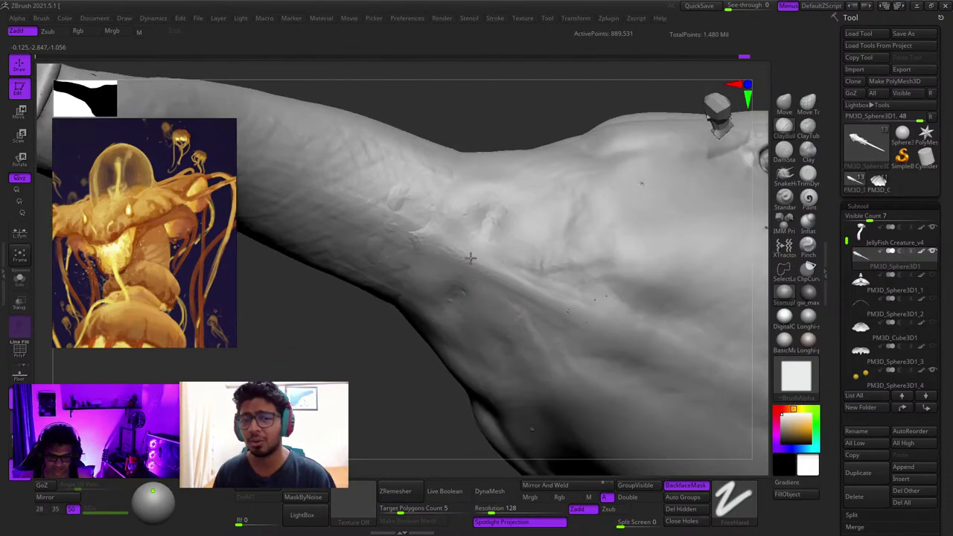
right_click_drag(512, 291, 488, 297)
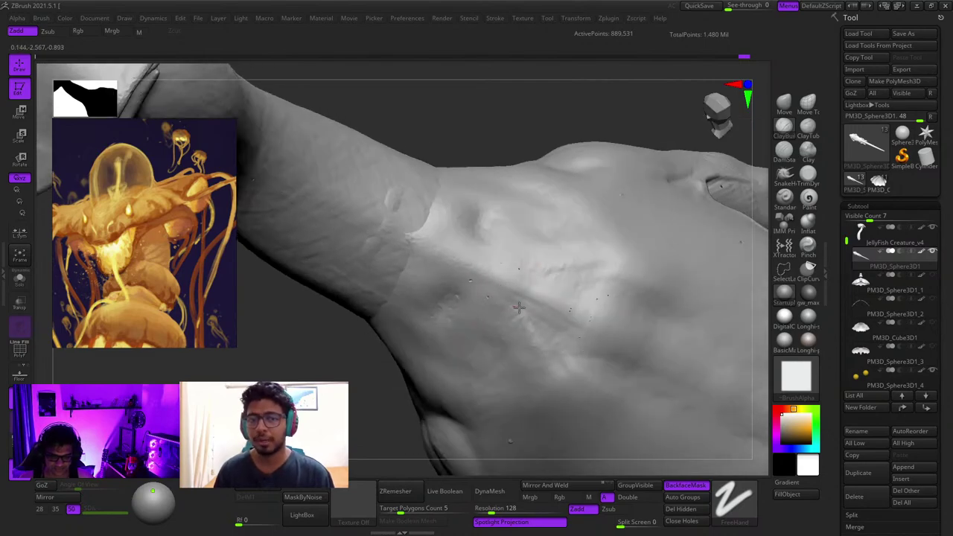
mouse_move(562, 308)
right_mouse_down()
mouse_move(553, 316)
mouse_move(524, 179)
mouse_move(424, 238)
mouse_move(563, 224)
mouse_move(549, 223)
mouse_move(548, 208)
mouse_move(573, 206)
mouse_move(513, 188)
mouse_move(553, 204)
mouse_move(544, 183)
right_mouse_up()
right_click(554, 204)
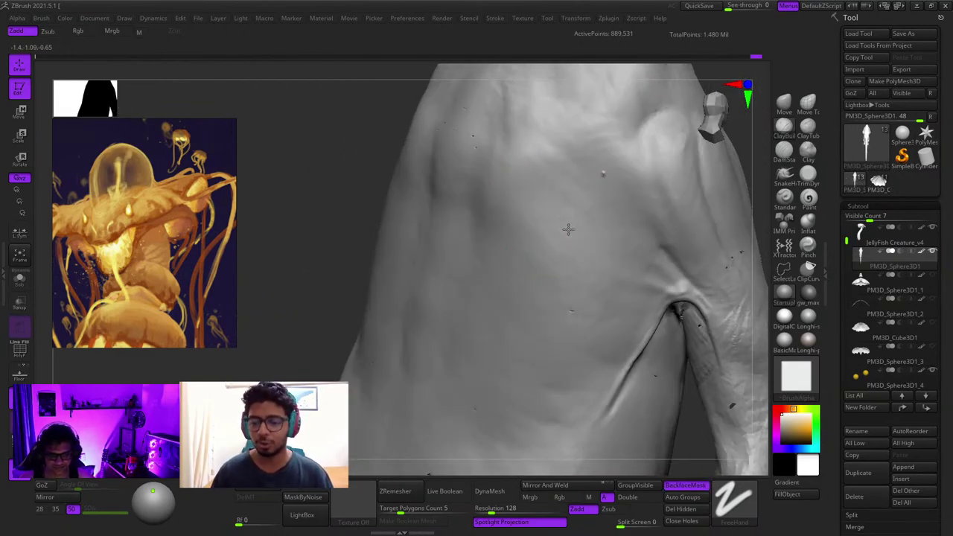
Step: Soften and blend the back and rib cage forms behind the armpit
mouse_move(553, 183)
right_mouse_down()
mouse_move(593, 236)
mouse_move(597, 172)
mouse_move(579, 239)
mouse_move(563, 233)
mouse_move(548, 283)
mouse_move(571, 216)
mouse_move(439, 213)
mouse_move(524, 223)
mouse_move(510, 286)
right_mouse_up()
mouse_move(510, 286)
right_mouse_down()
mouse_move(540, 283)
mouse_move(551, 216)
mouse_move(598, 232)
mouse_move(595, 271)
mouse_move(573, 181)
mouse_move(561, 160)
mouse_move(576, 198)
mouse_move(550, 146)
mouse_move(583, 236)
mouse_move(576, 198)
mouse_move(555, 202)
mouse_move(599, 237)
right_mouse_up()
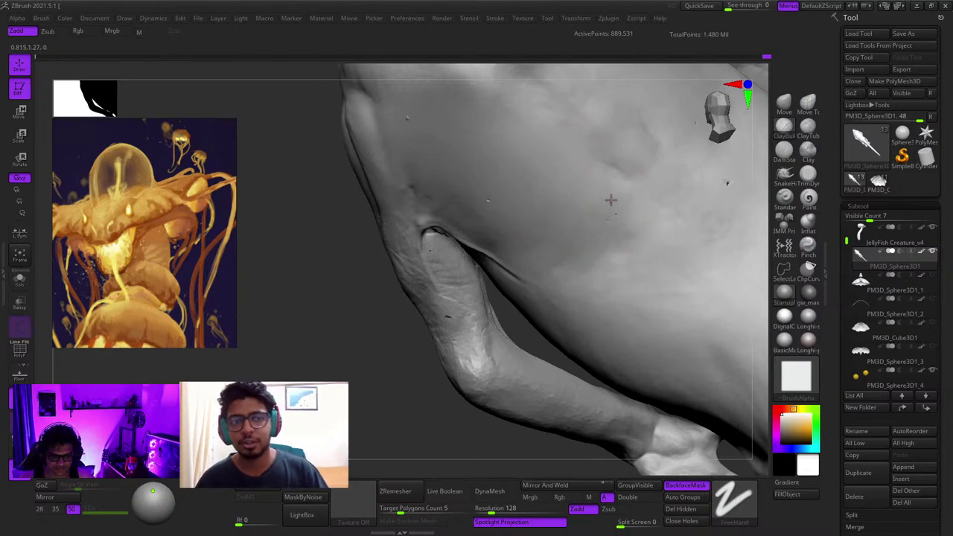
mouse_move(610, 200)
right_mouse_down()
mouse_move(578, 181)
mouse_move(570, 193)
mouse_move(571, 177)
right_mouse_up()
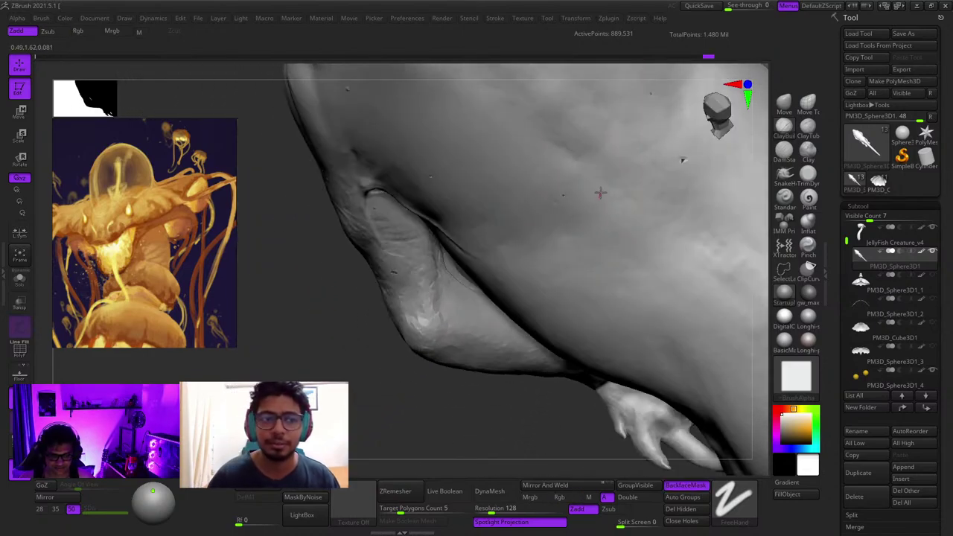
right_click_drag(639, 240, 634, 216)
mouse_move(645, 250)
right_mouse_down()
mouse_move(670, 131)
mouse_move(587, 210)
mouse_move(608, 264)
mouse_move(586, 169)
right_mouse_up()
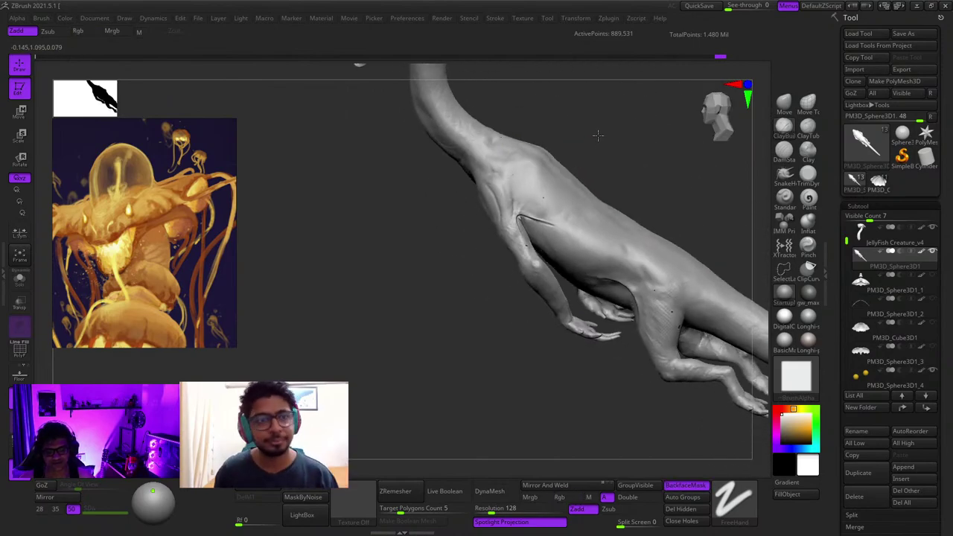
right_click_drag(515, 150, 599, 194)
Step: Shape the collar and front of the neck base below the seam, adjusting the clay brush's draw size
mouse_move(514, 177)
right_mouse_down("ctrl")
mouse_move(519, 224)
mouse_move(533, 228)
mouse_move(561, 227)
mouse_move(531, 204)
mouse_move(588, 189)
mouse_move(538, 214)
mouse_move(555, 238)
mouse_move(551, 306)
right_mouse_up("ctrl")
right_click(561, 227)
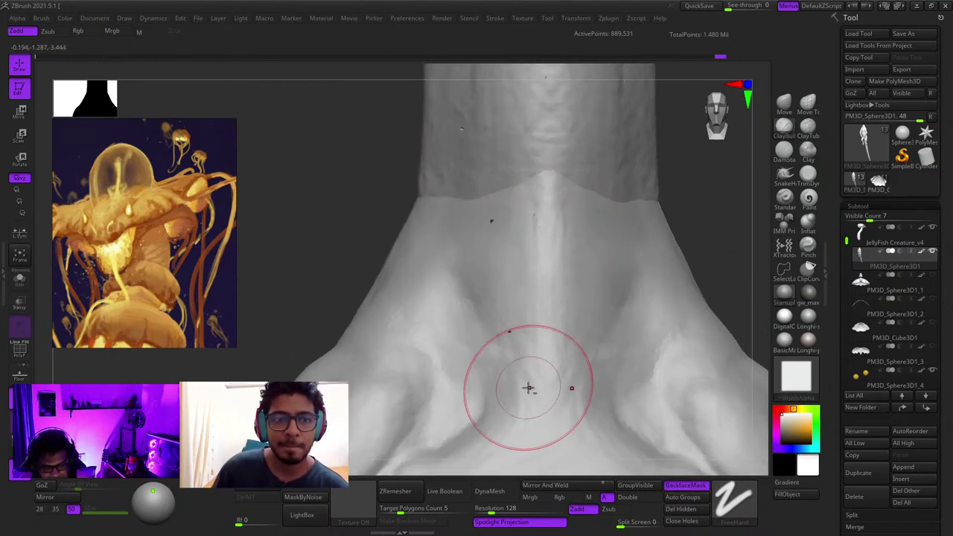
mouse_move(528, 388)
right_mouse_down()
mouse_move(541, 196)
mouse_move(585, 142)
mouse_move(568, 187)
right_mouse_up()
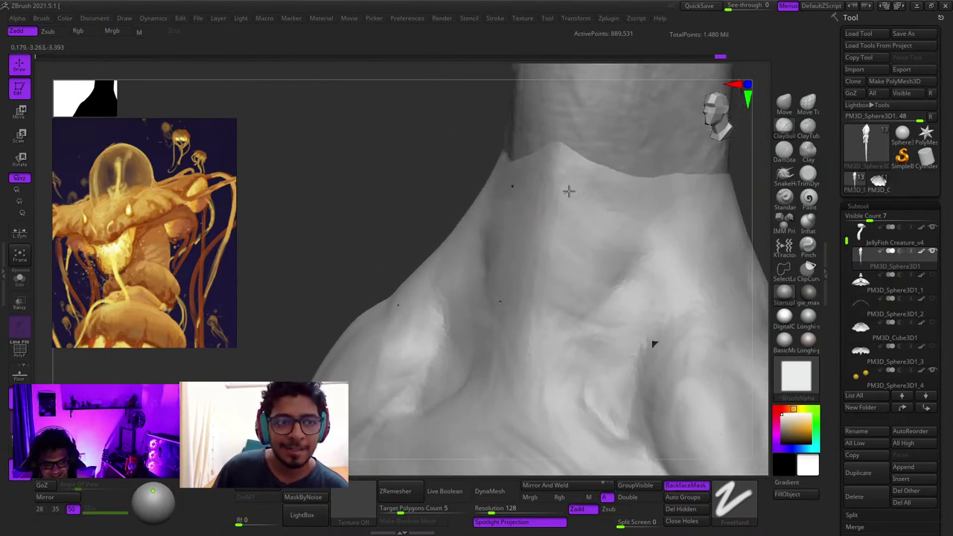
mouse_move(601, 218)
right_mouse_down()
mouse_move(593, 183)
mouse_move(591, 197)
right_mouse_up()
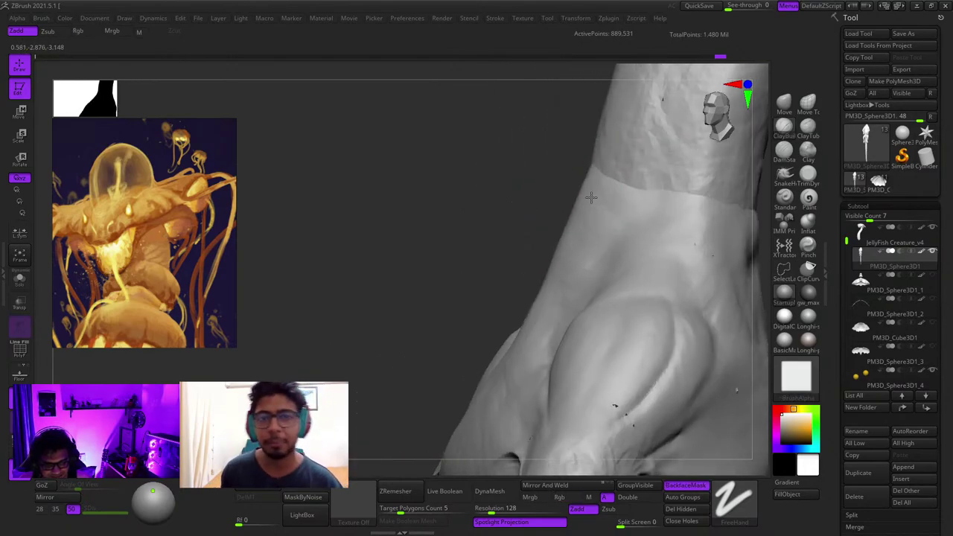
mouse_move(589, 134)
right_mouse_down()
mouse_move(618, 153)
mouse_move(547, 153)
mouse_move(611, 164)
mouse_move(577, 154)
right_mouse_up()
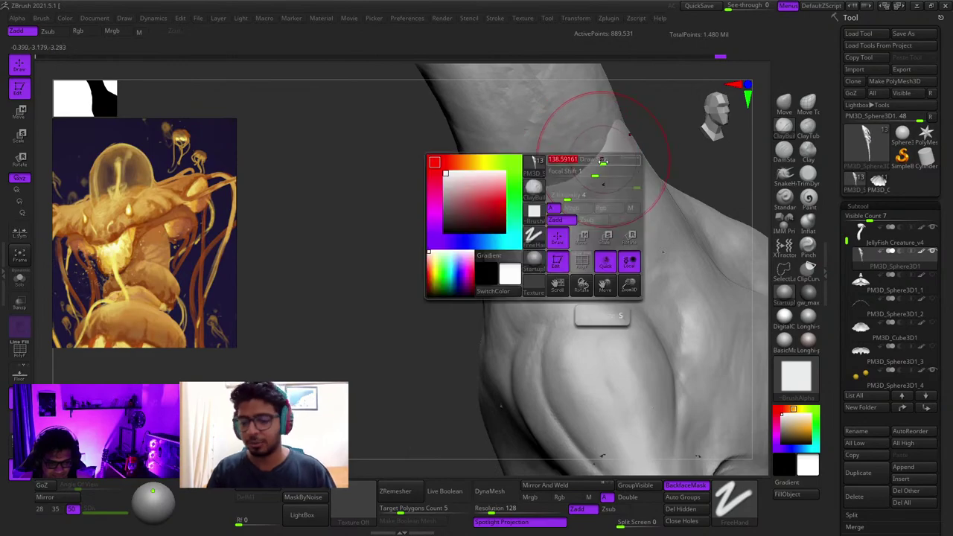
right_click_drag(613, 229, 602, 177)
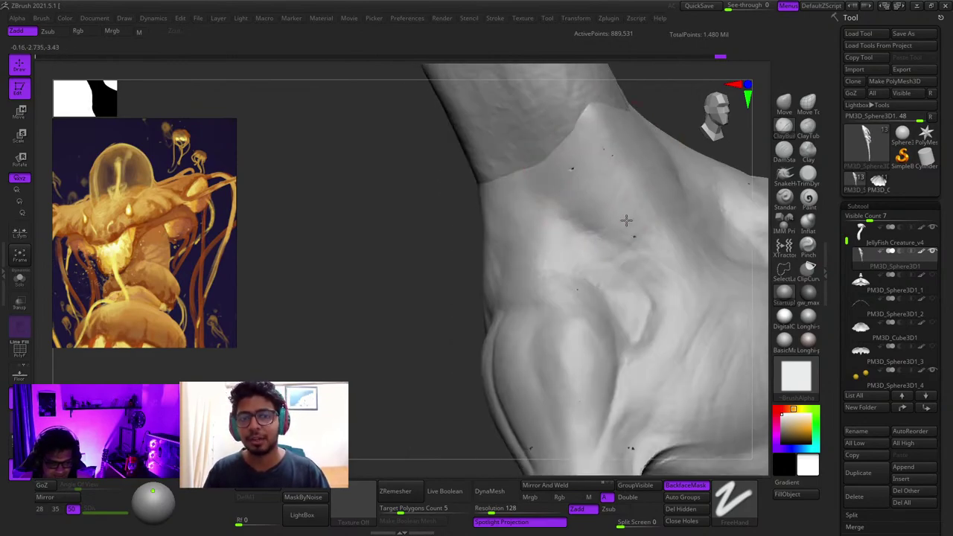
Step: Build up the neck tendons and the hollows between the neck seam and the shoulder muscle
mouse_move(570, 209)
right_mouse_down()
mouse_move(588, 224)
mouse_move(561, 243)
mouse_move(623, 216)
mouse_move(595, 219)
right_mouse_up()
mouse_move(605, 268)
right_mouse_down()
mouse_move(553, 263)
mouse_move(570, 299)
mouse_move(578, 284)
mouse_move(575, 318)
mouse_move(531, 230)
mouse_move(529, 181)
mouse_move(535, 213)
mouse_move(527, 223)
mouse_move(534, 196)
right_mouse_up()
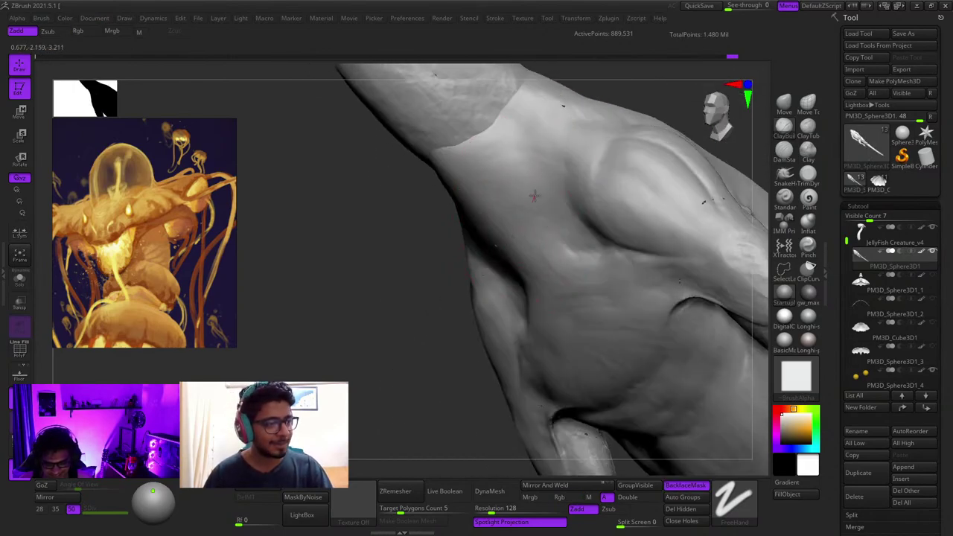
mouse_move(562, 259)
right_mouse_down()
mouse_move(543, 202)
mouse_move(542, 230)
mouse_move(504, 214)
mouse_move(536, 188)
mouse_move(547, 214)
mouse_move(567, 201)
mouse_move(563, 244)
right_mouse_up()
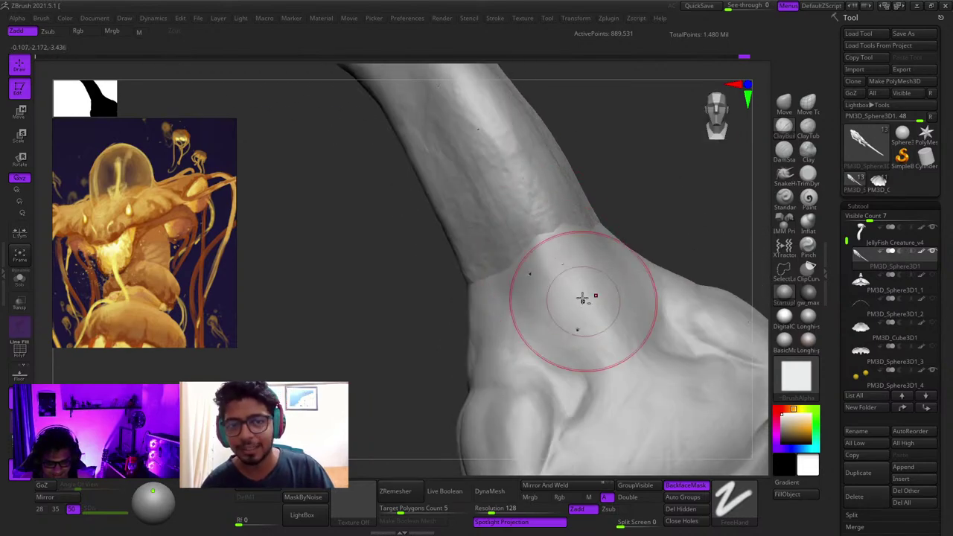
right_click_drag(570, 291, 558, 300)
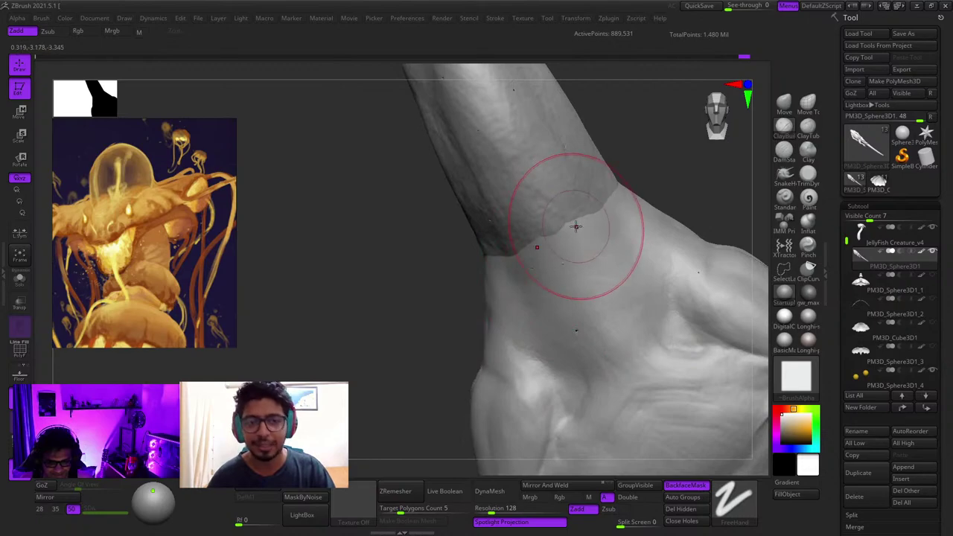
mouse_move(576, 226)
right_mouse_down()
mouse_move(621, 204)
mouse_move(570, 179)
mouse_move(532, 245)
mouse_move(628, 273)
mouse_move(526, 215)
mouse_move(579, 334)
mouse_move(534, 257)
mouse_move(569, 245)
mouse_move(529, 204)
mouse_move(579, 158)
mouse_move(662, 163)
mouse_move(625, 187)
mouse_move(637, 202)
right_mouse_up()
Step: Toggle the polyframe display on and off, and switch to the TrimDynamic brush
key("shift+f")
key("shift+f")
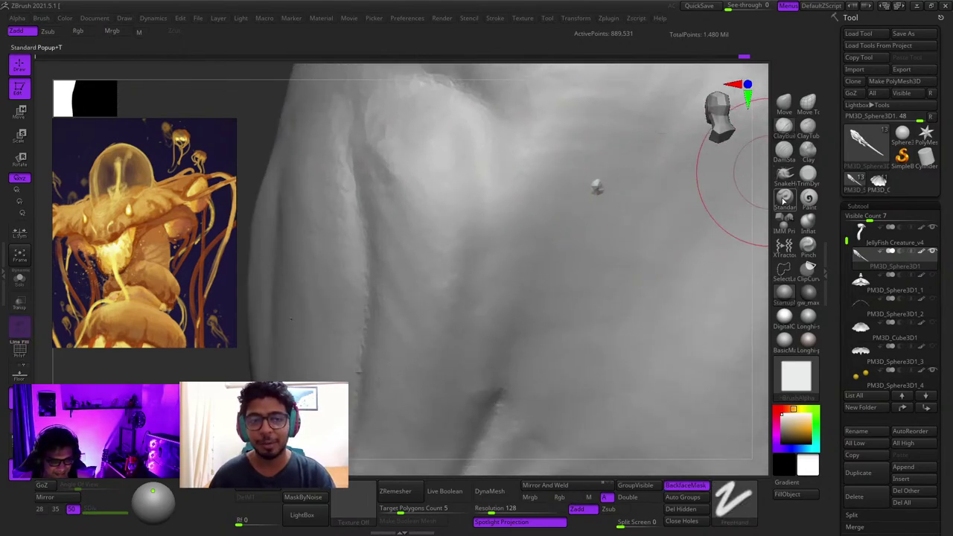
left_click(809, 178)
mouse_move(615, 239)
right_mouse_down("ctrl")
mouse_move(599, 212)
mouse_move(567, 216)
mouse_move(752, 200)
right_mouse_up("ctrl")
mouse_move(715, 305)
right_mouse_down()
mouse_move(602, 350)
mouse_move(638, 282)
mouse_move(629, 310)
mouse_move(565, 221)
mouse_move(536, 240)
mouse_move(532, 216)
right_mouse_up()
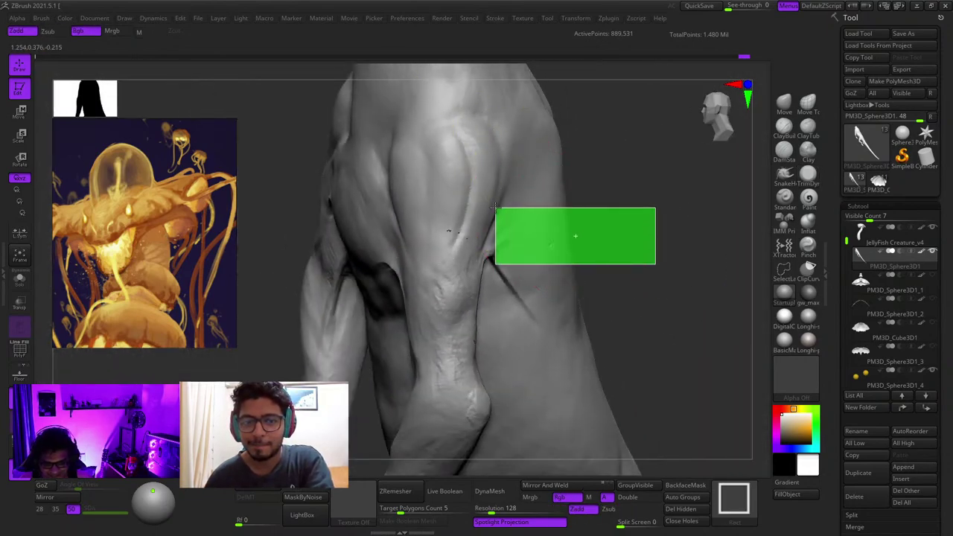
left_click_drag(495, 208, 495, 208, "ctrl+shift")
right_click_drag(494, 208, 536, 319)
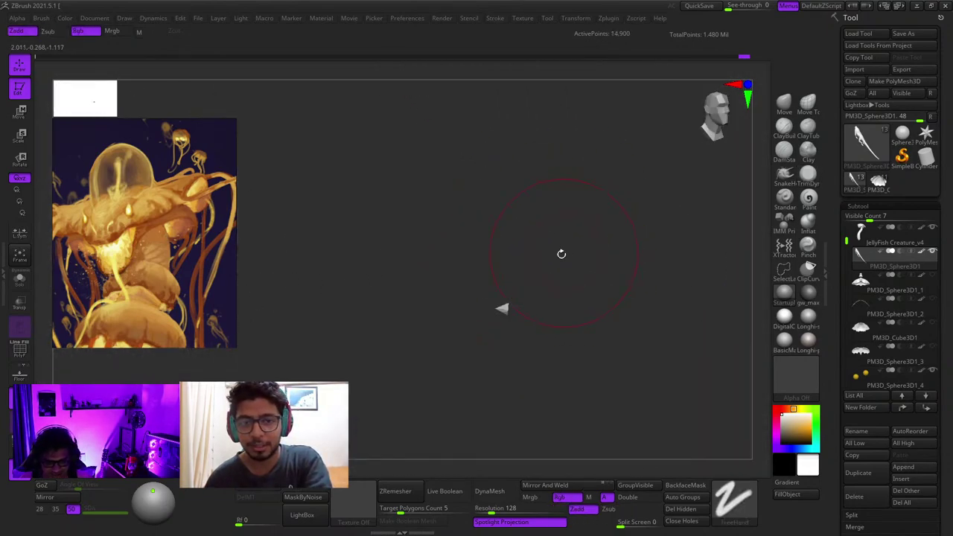
right_click(502, 307, "alt")
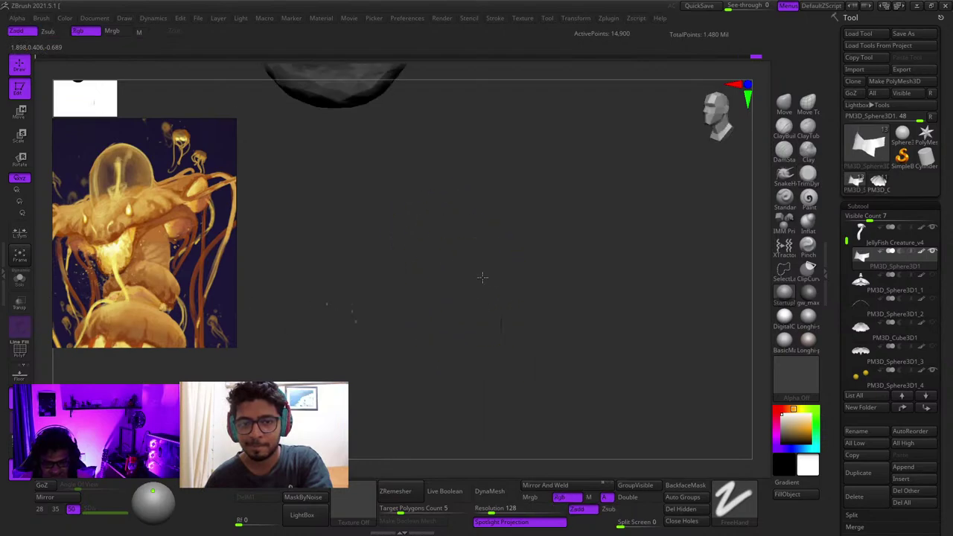
right_click_drag(482, 277, 615, 164)
left_click(614, 164, "ctrl+shift")
Step: Isolate the torso section of the body mesh and examine its inner and back surfaces
mouse_move(526, 224)
right_mouse_down("ctrl")
mouse_move(602, 310)
mouse_move(558, 191)
mouse_move(518, 221)
right_mouse_up("ctrl")
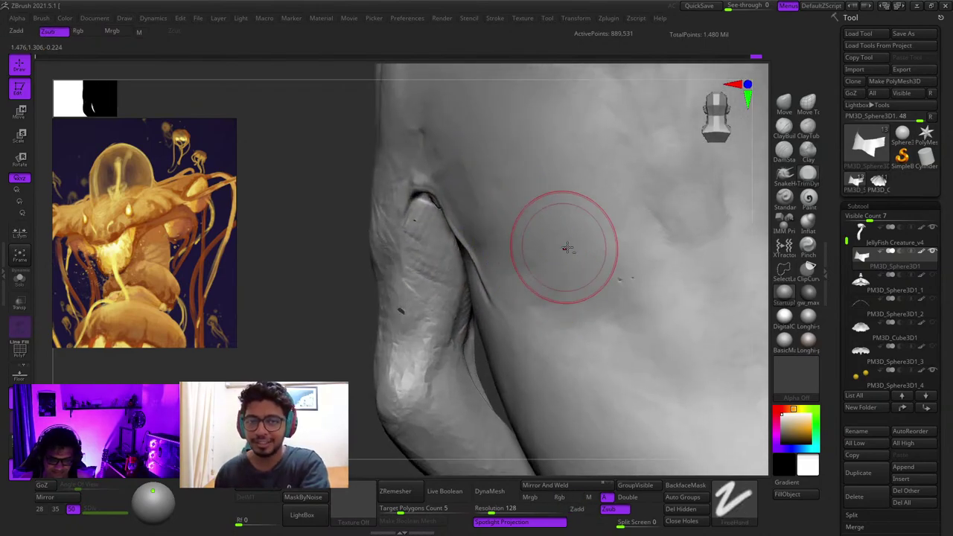
mouse_move(567, 247)
right_mouse_down()
mouse_move(601, 210)
mouse_move(665, 198)
mouse_move(630, 206)
mouse_move(646, 226)
right_mouse_up()
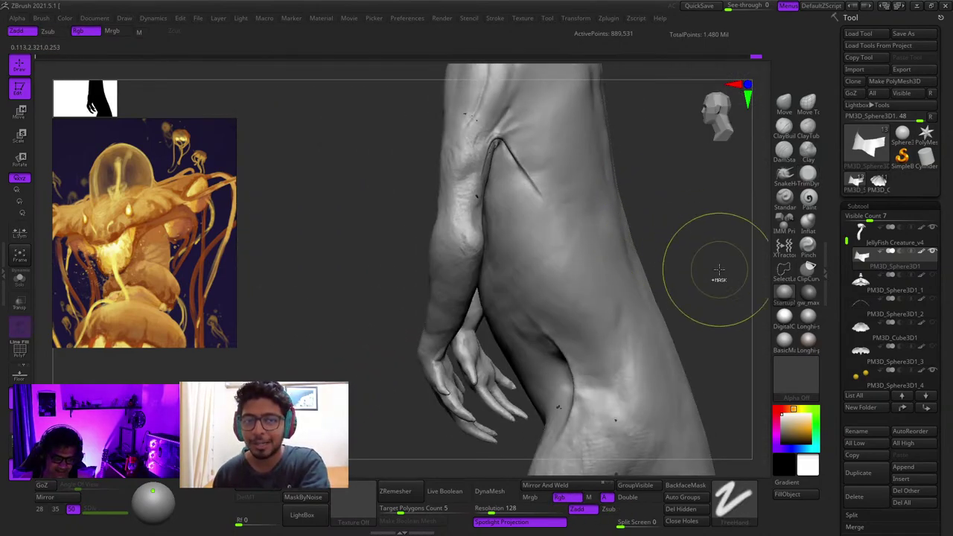
left_click_drag(744, 323, 583, 168, "ctrl+shift")
right_click_drag(583, 168, 567, 225)
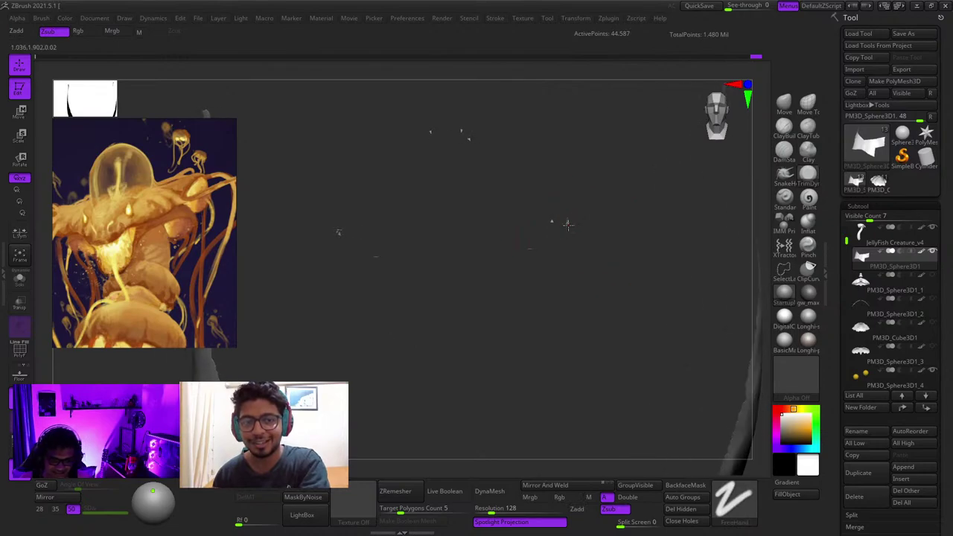
right_click(605, 250)
mouse_move(608, 258)
right_mouse_down()
mouse_move(550, 235)
mouse_move(539, 204)
mouse_move(518, 223)
mouse_move(549, 256)
right_mouse_up()
Step: Undo the last three changes and examine the hollows on the isolated lower back
key("ctrl+z")
right_click_drag(549, 256, 545, 277, "ctrl")
key("ctrl+z")
key("ctrl+z")
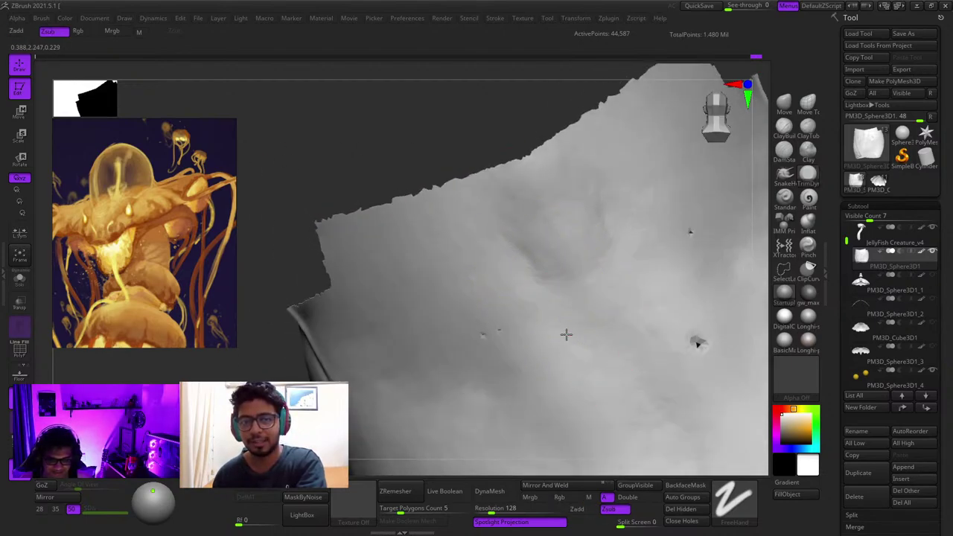
mouse_move(565, 334)
right_mouse_down("ctrl")
mouse_move(640, 232)
mouse_move(620, 224)
mouse_move(623, 166)
mouse_move(514, 190)
mouse_move(527, 149)
mouse_move(600, 249)
mouse_move(546, 183)
mouse_move(518, 217)
mouse_move(521, 194)
mouse_move(506, 196)
mouse_move(553, 198)
mouse_move(593, 268)
mouse_move(593, 255)
mouse_move(539, 239)
right_mouse_up("ctrl")
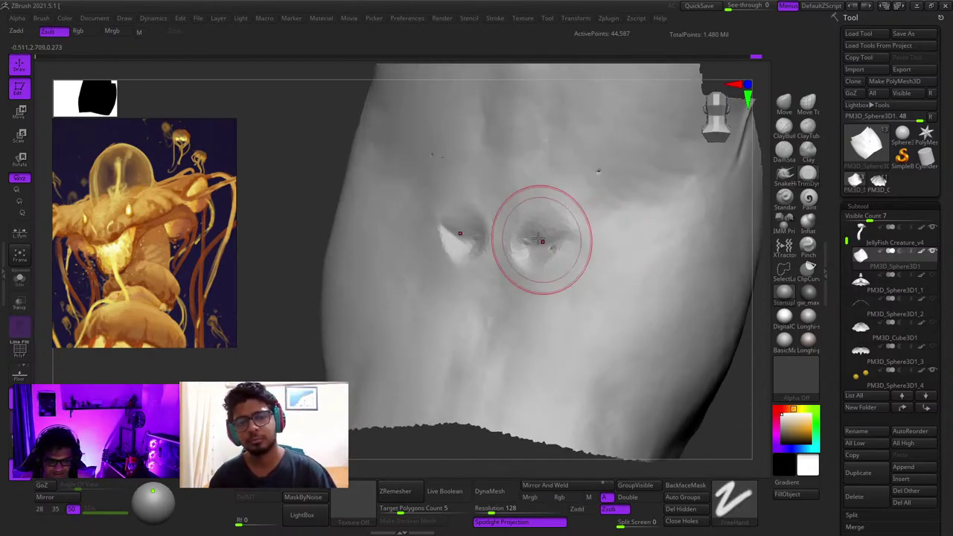
right_click_drag(574, 290, 575, 232, "ctrl")
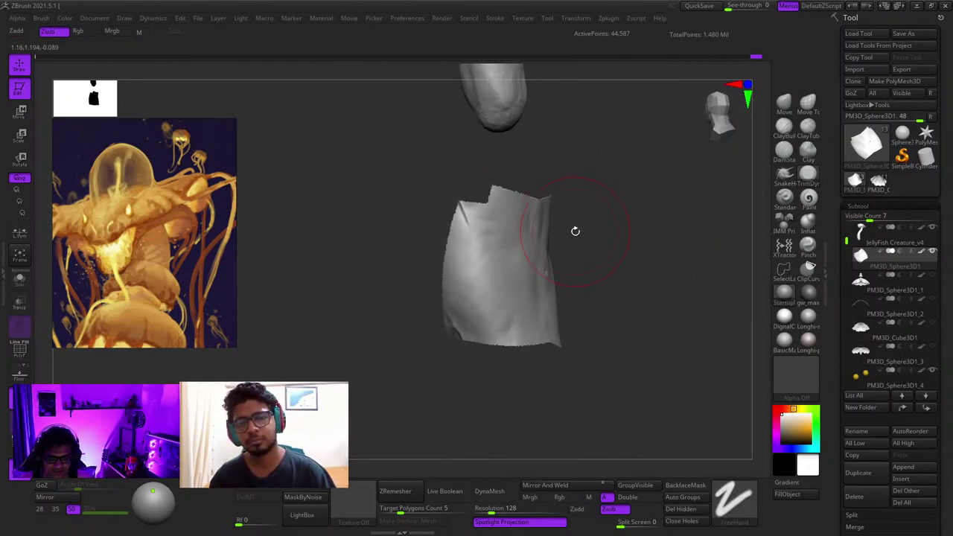
Step: Show the hidden parts of the body mesh again around the isolated torso
left_click(617, 207, "ctrl+shift")
right_click_drag(556, 293, 625, 306, "ctrl")
right_click_drag(625, 305, 633, 460, "ctrl")
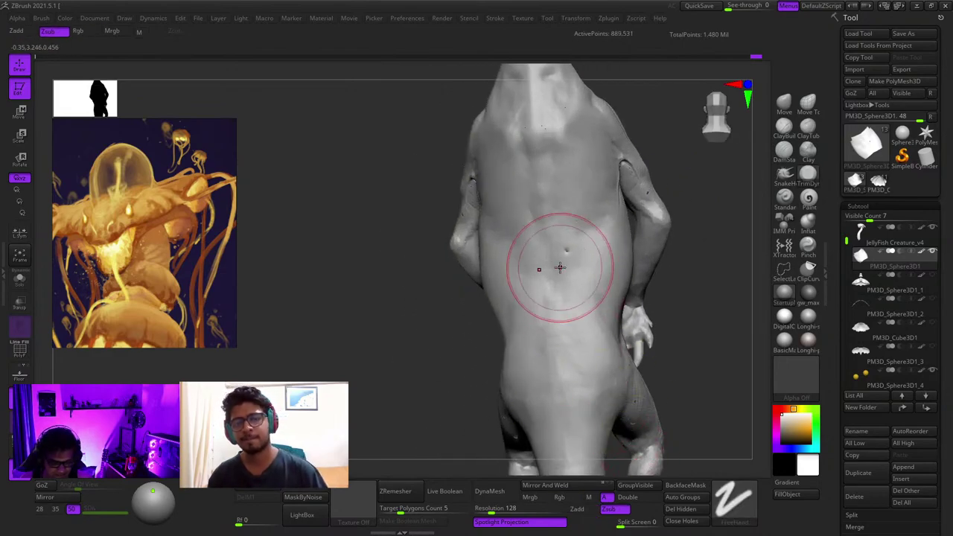
Step: Examine the creature's back, limbs and neck, checking the body forms from several sides
right_click_drag(560, 267, 547, 281)
right_click_drag(546, 281, 530, 237)
right_click_drag(529, 237, 584, 186, "ctrl")
right_click_drag(584, 186, 581, 227)
right_click_drag(545, 268, 569, 317, "ctrl")
right_click_drag(570, 316, 555, 252, "shift")
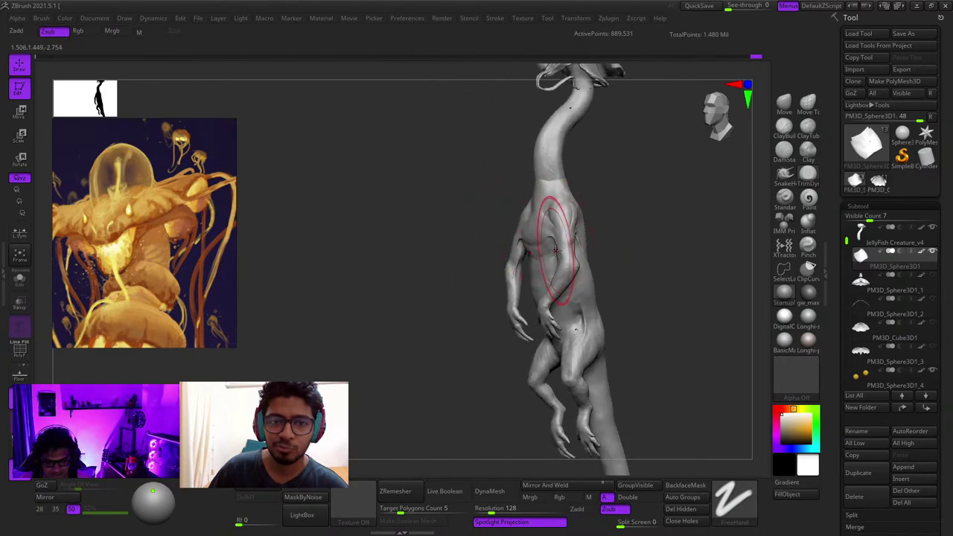
right_click_drag(549, 175, 570, 298, "ctrl")
mouse_move(569, 298)
right_mouse_down()
mouse_move(598, 255)
mouse_move(559, 301)
mouse_move(483, 309)
mouse_move(454, 335)
mouse_move(584, 286)
mouse_move(638, 236)
mouse_move(593, 222)
mouse_move(595, 142)
mouse_move(614, 145)
right_mouse_up()
right_click_drag(555, 112, 532, 260, "ctrl")
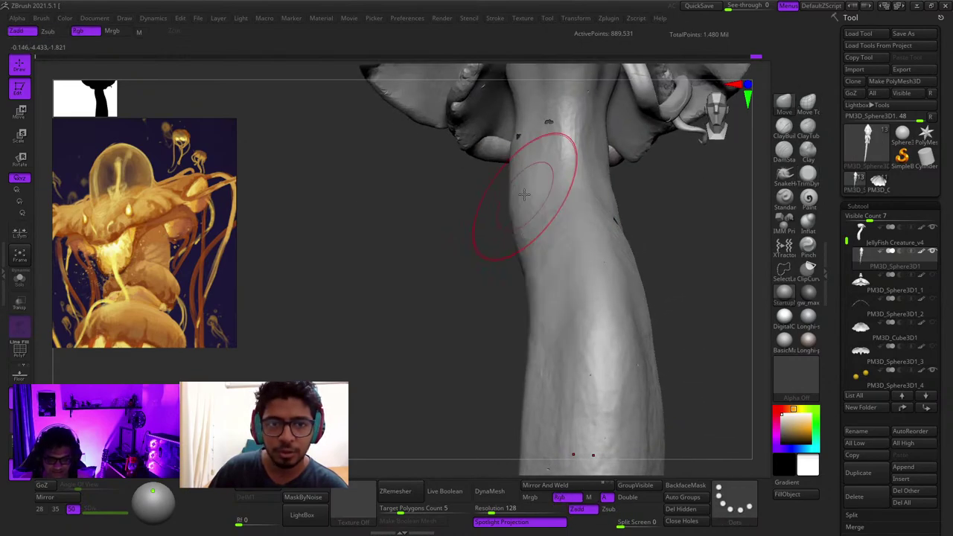
Step: Select the JellyFish Creature_v4 head-and-neck subtool and display its polyframe
right_click_drag(526, 134, 538, 210, "alt")
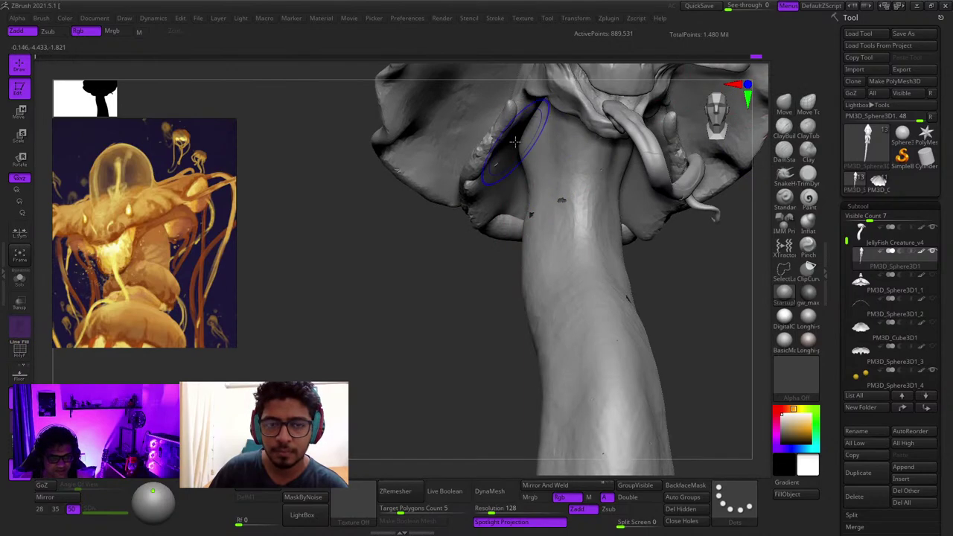
left_click(547, 212, "alt")
key("shift+f")
key("shift+f")
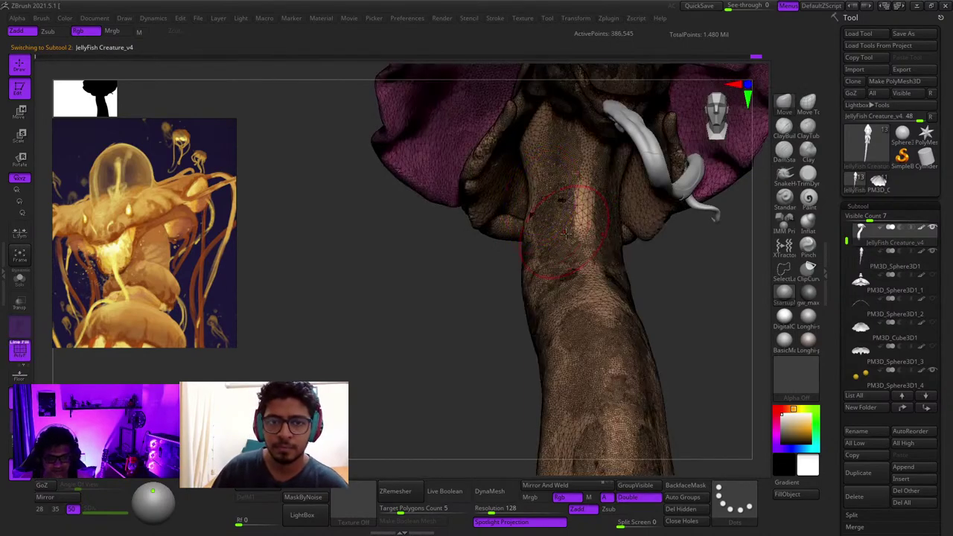
Step: Examine the wireframe of the upper neck and the gill-like flaps beneath the hood
right_click_drag(555, 202, 503, 60, "ctrl")
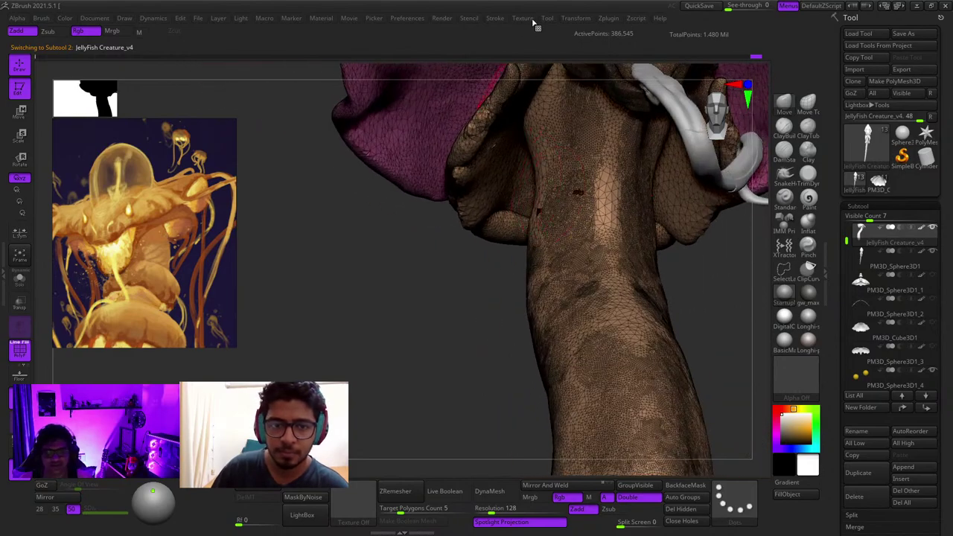
mouse_move(538, 163)
right_mouse_down("ctrl")
mouse_move(540, 179)
mouse_move(525, 89)
right_mouse_up("ctrl")
right_click_drag(525, 182, 559, 260)
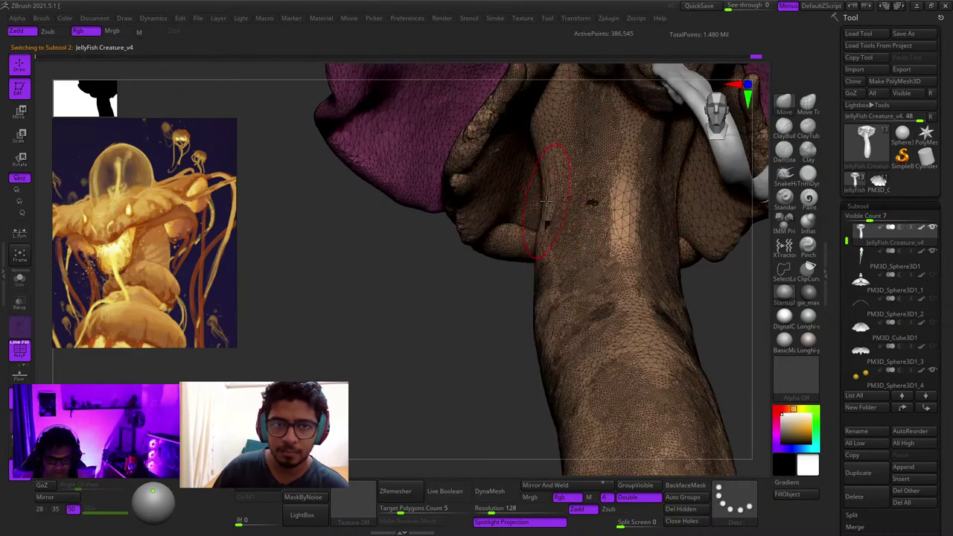
right_click_drag(538, 181, 535, 225, "alt")
right_click(535, 225)
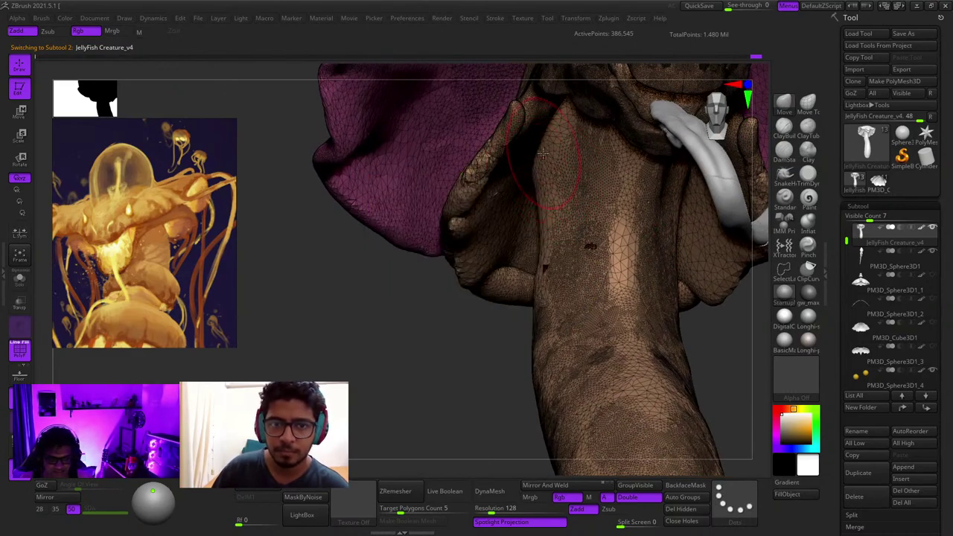
mouse_move(552, 151)
right_mouse_down()
mouse_move(545, 132)
mouse_move(556, 162)
right_mouse_up()
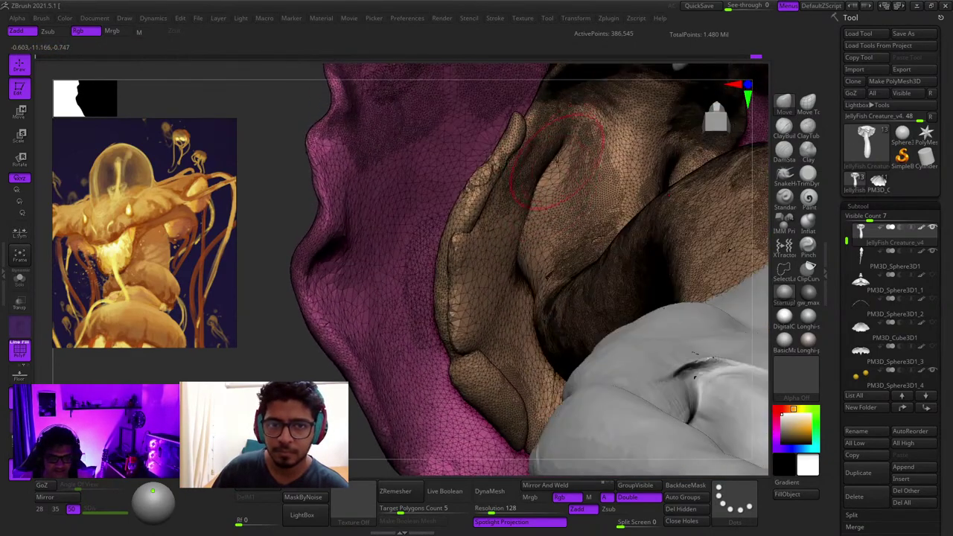
right_click_drag(515, 199, 519, 168)
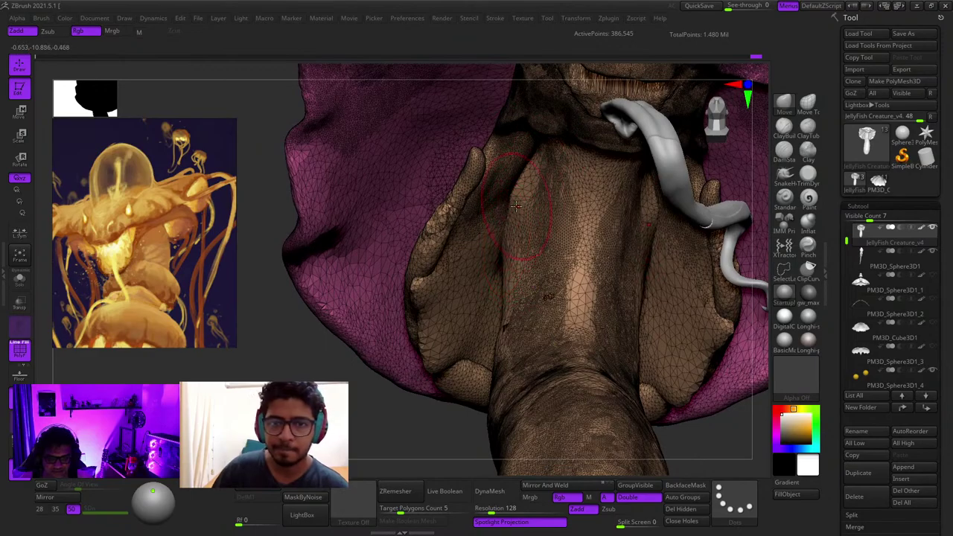
right_click_drag(511, 197, 530, 158, "ctrl")
right_click_drag(530, 158, 523, 242, "ctrl")
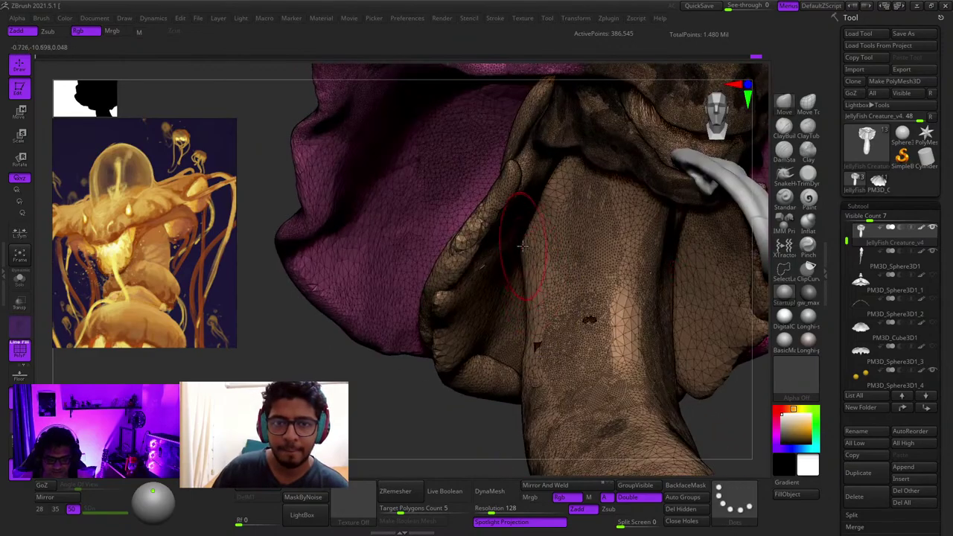
right_click_drag(545, 207, 541, 264, "ctrl")
Step: Examine the mesh density and polygroups on the head, hood and jaw, and hide the polyframe
key("shift+f")
right_click_drag(594, 199, 573, 237)
key("shift+f")
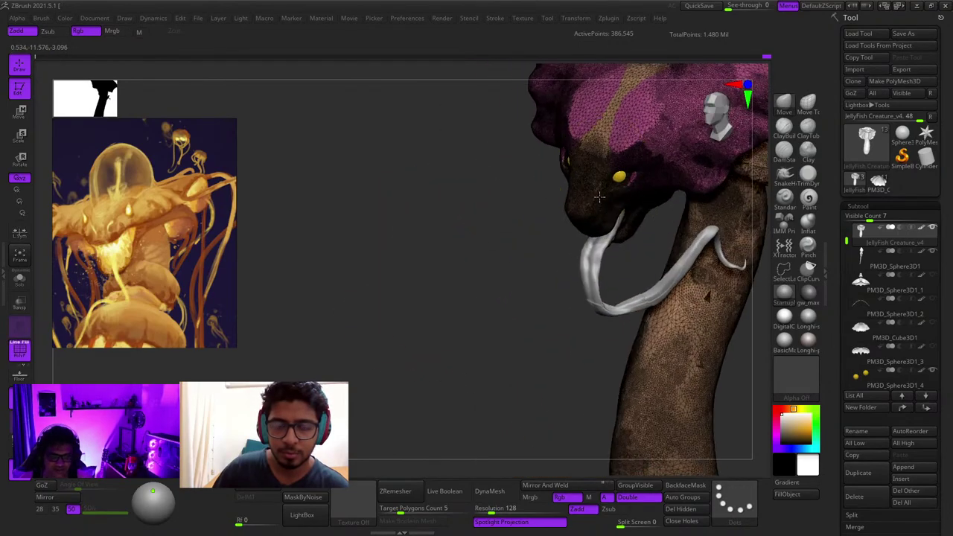
right_click_drag(621, 134, 569, 111, "ctrl")
right_click_drag(570, 111, 515, 236)
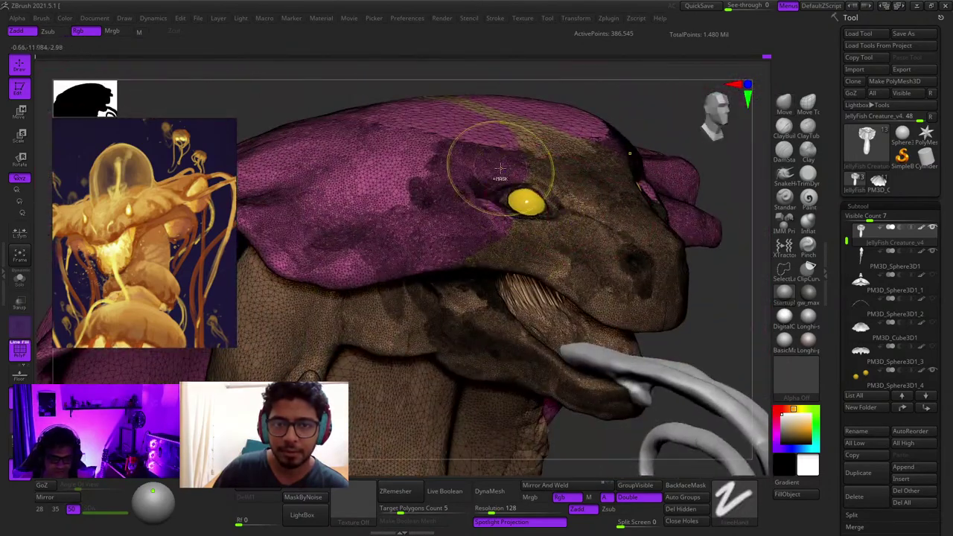
right_click_drag(500, 169, 513, 212)
right_click_drag(513, 149, 503, 180, "alt")
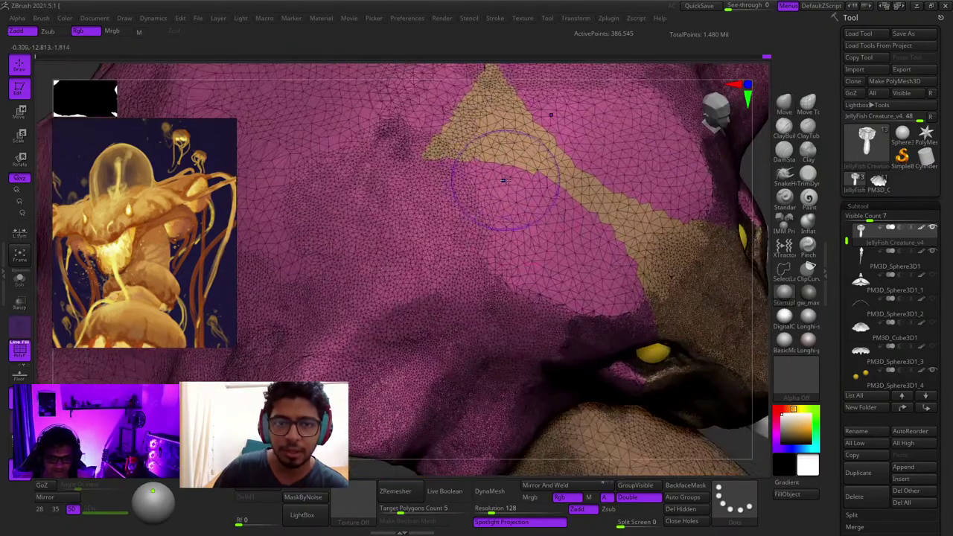
key("shift+f")
right_click_drag(566, 245, 543, 354, "ctrl")
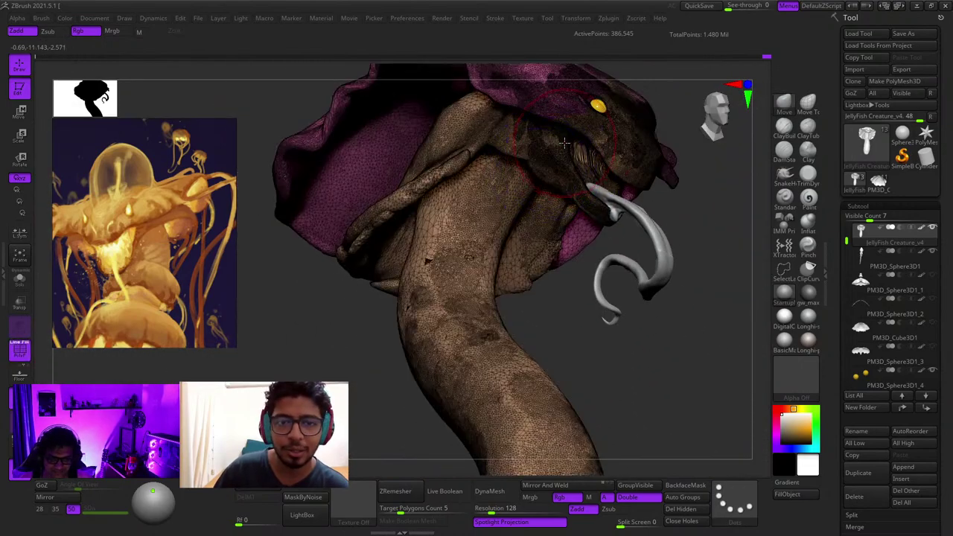
mouse_move(521, 223)
right_mouse_down()
mouse_move(553, 196)
mouse_move(547, 153)
right_mouse_up()
right_click_drag(547, 153, 492, 216, "alt")
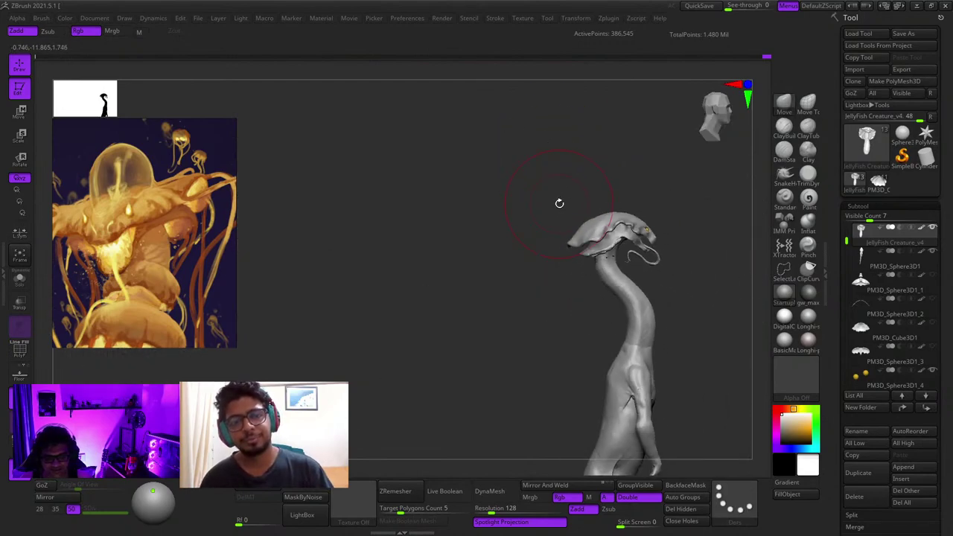
Step: Examine the whole creature's silhouette from the head down to the tail frills
left_click_drag(558, 201, 576, 334)
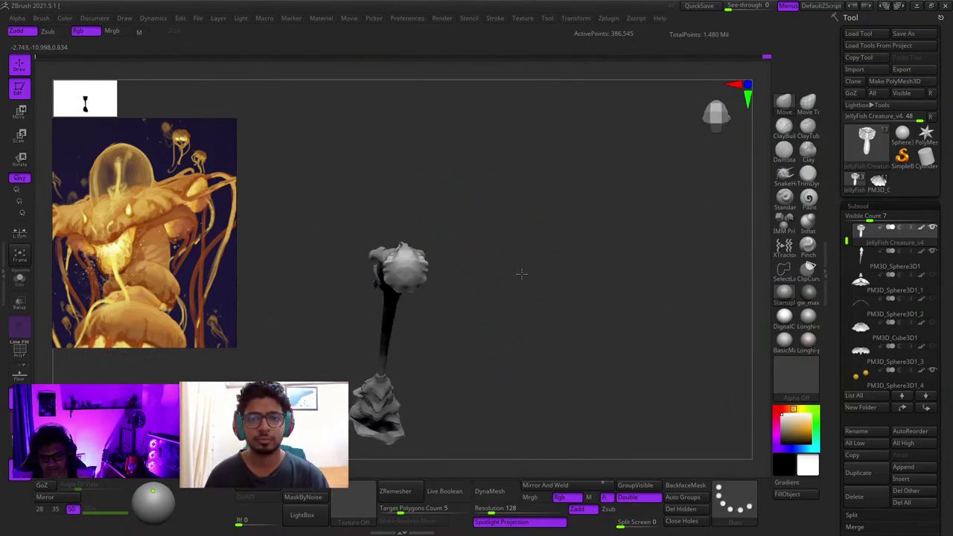
left_click_drag(521, 273, 570, 231)
right_click_drag(571, 231, 565, 210, "ctrl")
right_click_drag(566, 210, 591, 181, "alt")
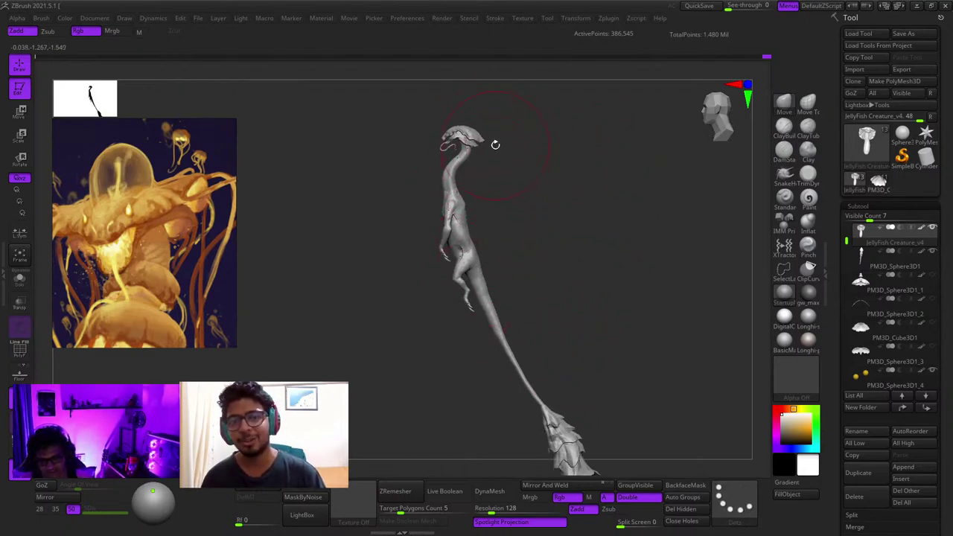
mouse_move(587, 212)
left_mouse_down()
mouse_move(650, 206)
mouse_move(532, 210)
left_mouse_up()
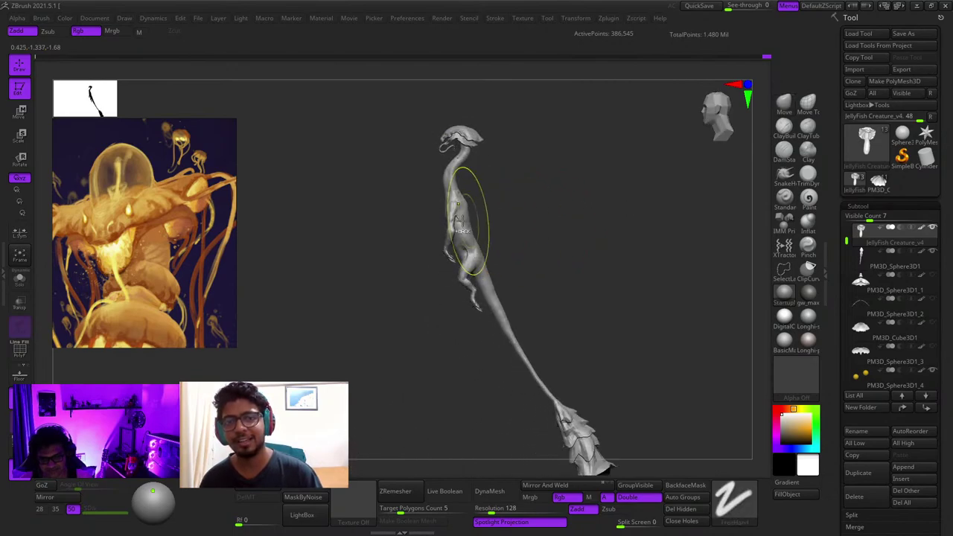
right_click_drag(472, 213, 537, 336, "ctrl")
right_click_drag(478, 249, 567, 257, "alt")
Step: Select the PM3D_Sphere3D1 body subtool and inspect the neck seam, shoulders and neck curve
left_click(527, 287, "alt")
right_click_drag(527, 287, 547, 286)
right_click_drag(521, 236, 606, 223, "ctrl")
right_click_drag(566, 186, 553, 224)
mouse_move(553, 276)
right_mouse_down()
mouse_move(557, 204)
mouse_move(564, 238)
right_mouse_up()
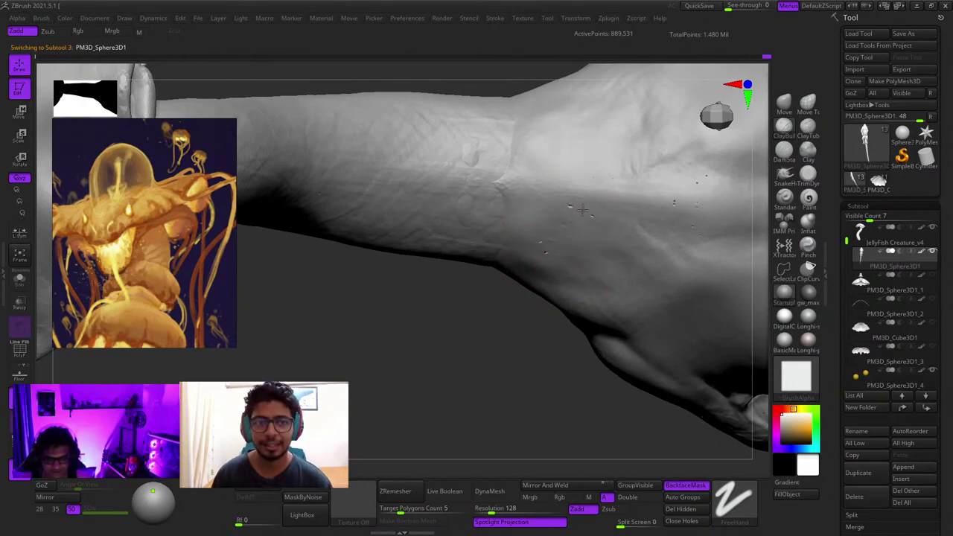
right_click_drag(629, 182, 588, 256)
right_click_drag(566, 253, 506, 226, "ctrl")
right_click_drag(544, 263, 571, 192, "shift")
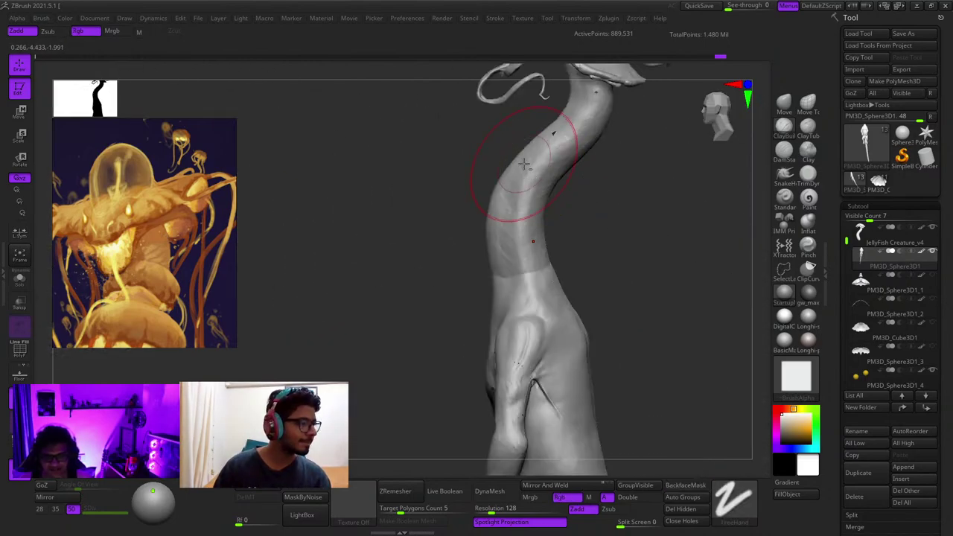
right_click_drag(524, 164, 522, 316, "alt")
right_click_drag(495, 280, 548, 270)
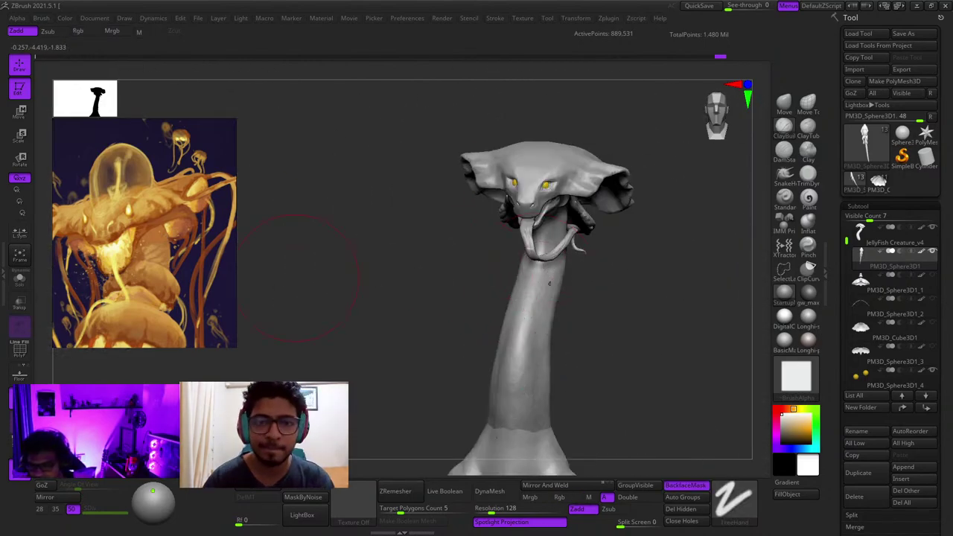
Step: Show the full figure in the concept reference image and compare it with the sculpted head and neck
scroll(144, 282, "down", 8)
scroll(144, 297, "up", 4)
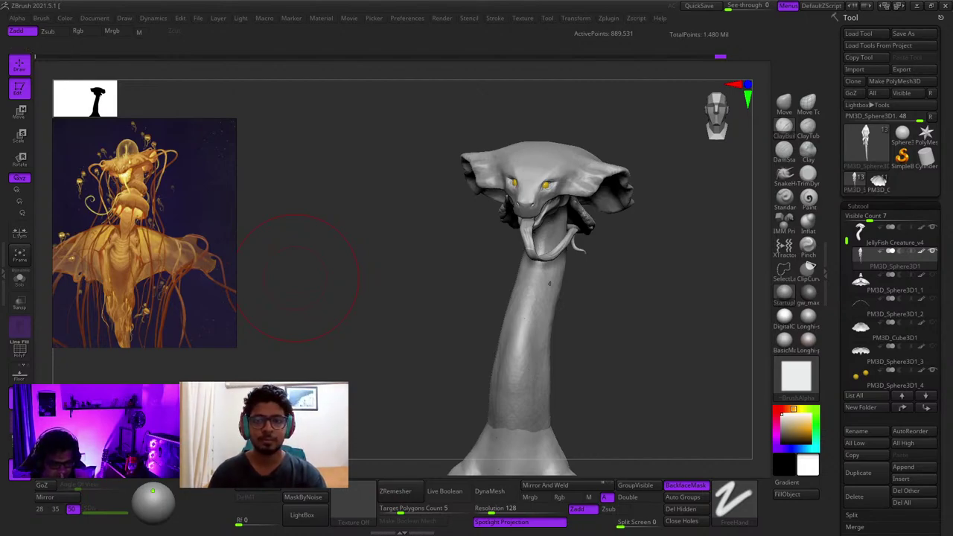
mouse_move(471, 286)
left_mouse_down()
mouse_move(472, 251)
mouse_move(502, 214)
left_mouse_up()
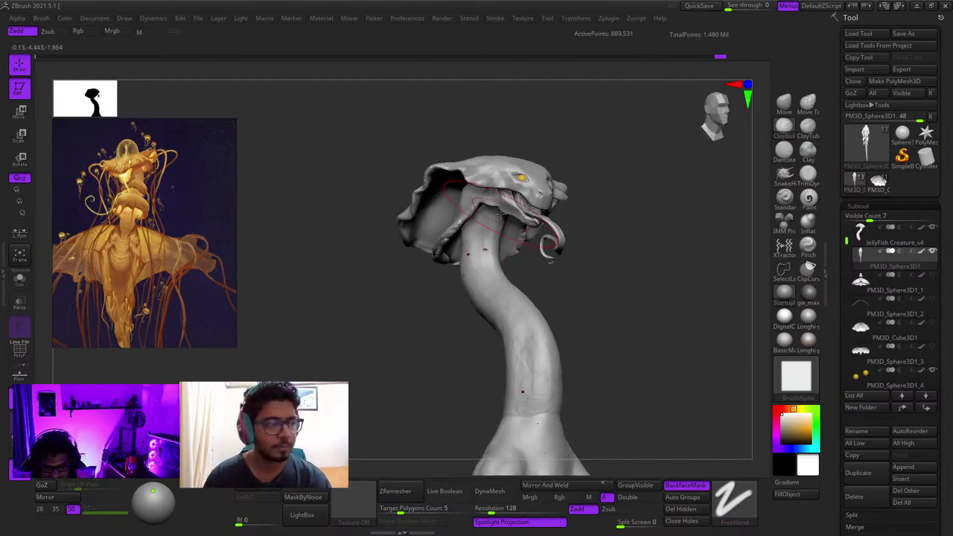
mouse_move(460, 215)
right_mouse_down()
mouse_move(494, 217)
mouse_move(459, 204)
right_mouse_up()
right_click(369, 249)
right_click_drag(511, 180, 504, 256, "alt")
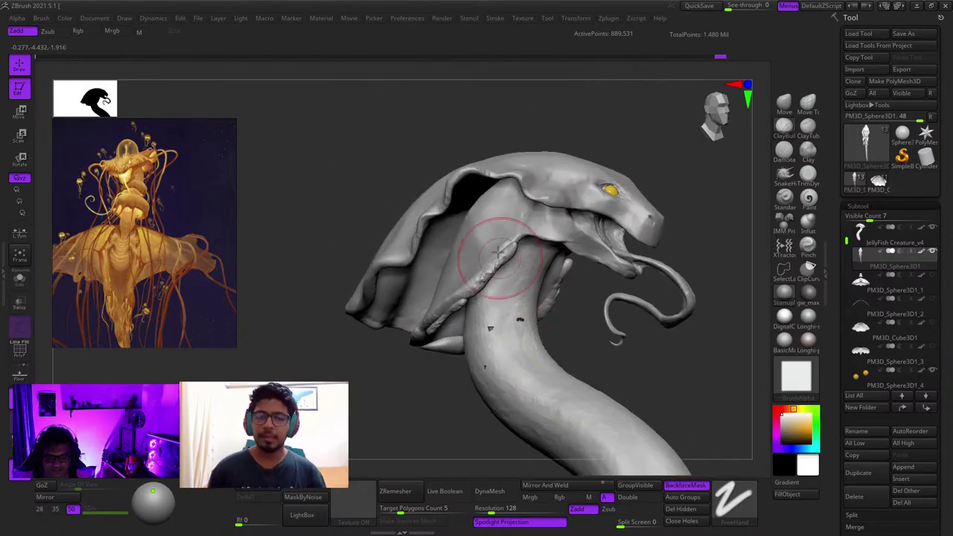
right_click_drag(516, 200, 525, 178, "ctrl")
right_click_drag(525, 178, 479, 230)
Step: Check the body subtool's polyframe and examine the full figure from the front up to the neck
key("shift+f")
key("shift+f")
key("f")
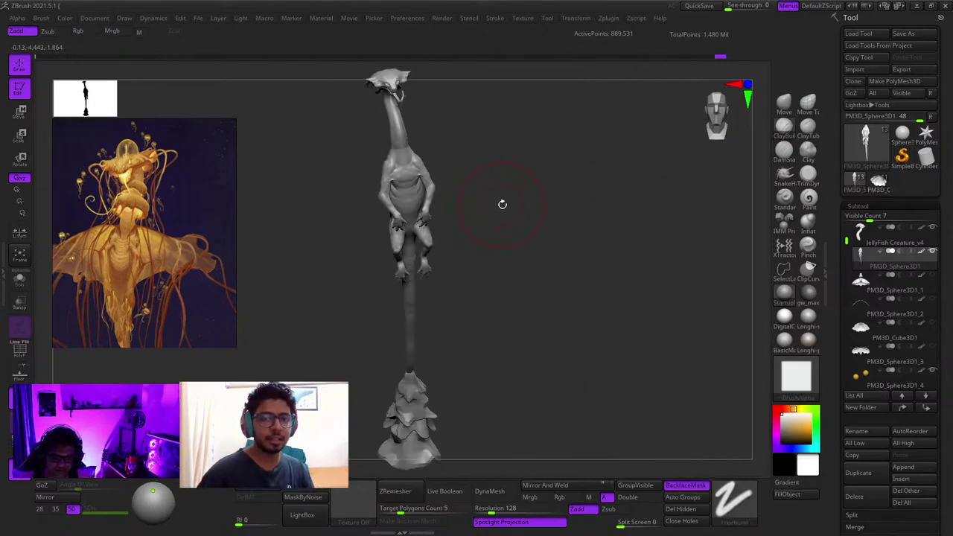
right_click_drag(538, 202, 576, 236, "shift")
right_click_drag(577, 237, 521, 178, "ctrl")
right_click_drag(562, 90, 532, 260, "alt")
right_click_drag(549, 175, 522, 245, "ctrl")
Step: Select the JellyFish Creature_v4 subtool and check its polygroups and polyframe around the neck and head
key("shift+f")
left_click(515, 259, "alt")
left_click(512, 259, "ctrl+shift")
left_click(585, 128, "ctrl+shift")
mouse_move(498, 168)
right_mouse_down("alt")
mouse_move(569, 148)
mouse_move(557, 213)
mouse_move(538, 223)
mouse_move(543, 179)
right_mouse_up("alt")
right_click_drag(523, 250, 576, 253)
right_click_drag(555, 372, 536, 186, "ctrl")
right_click_drag(521, 224, 526, 295)
right_click_drag(646, 124, 520, 297, "alt")
key("shift+f")
key("shift+f")
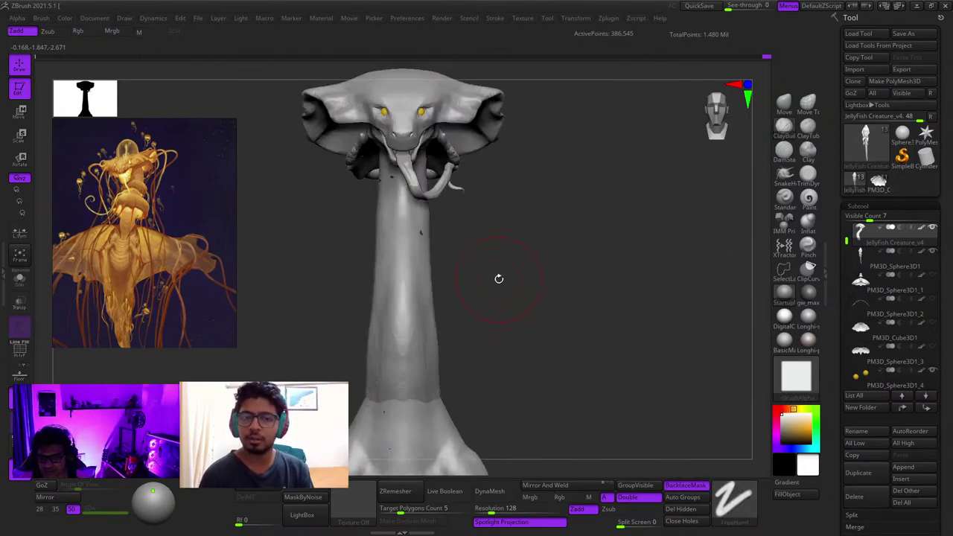
Step: Select the PM3D_Cylinder3D1 layered tail frill subtool and display its polyframe with the whole creature framed
key("f")
right_click_drag(552, 251, 527, 250)
right_click_drag(408, 171, 462, 236, "alt")
right_click_drag(461, 236, 462, 257, "ctrl")
right_click_drag(476, 364, 536, 32, "alt")
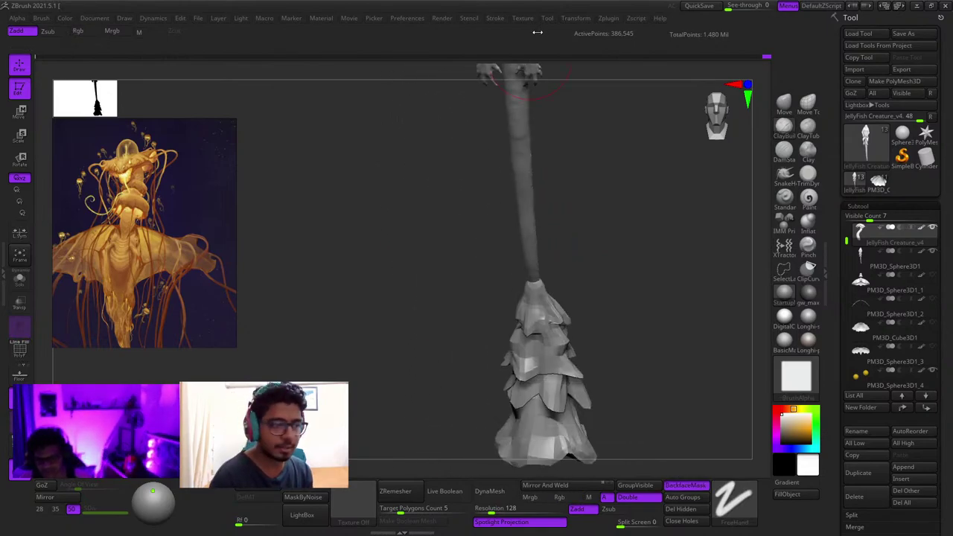
right_click_drag(528, 365, 491, 257, "alt")
left_click(521, 234, "alt")
key("shift+f")
key("f")
key("shift+f")
key("shift+f")
key("f")
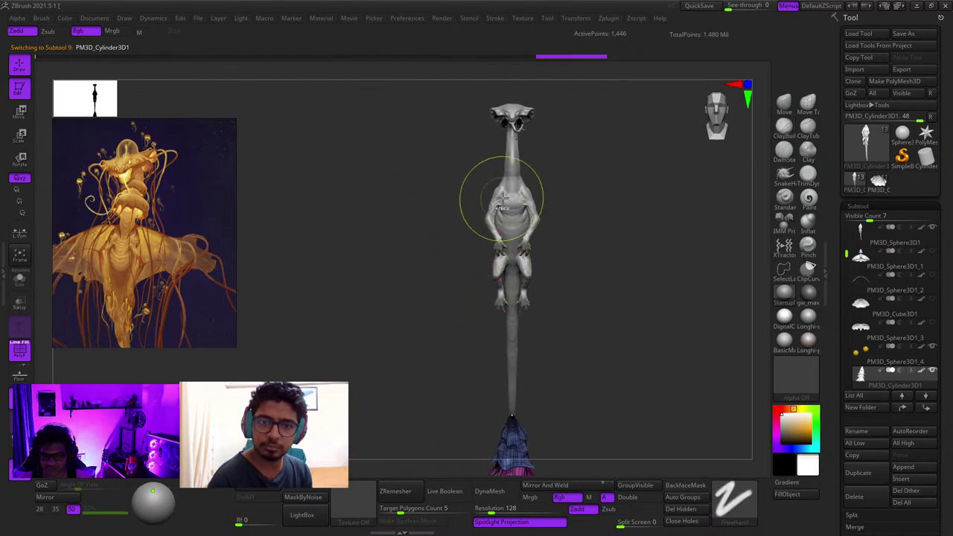
Step: Examine the layered tail frill's polygroups and shape from the front and side, comparing it with the lower tail in the concept art
right_click_drag(501, 327, 510, 127, "alt")
right_click_drag(511, 127, 509, 167, "ctrl")
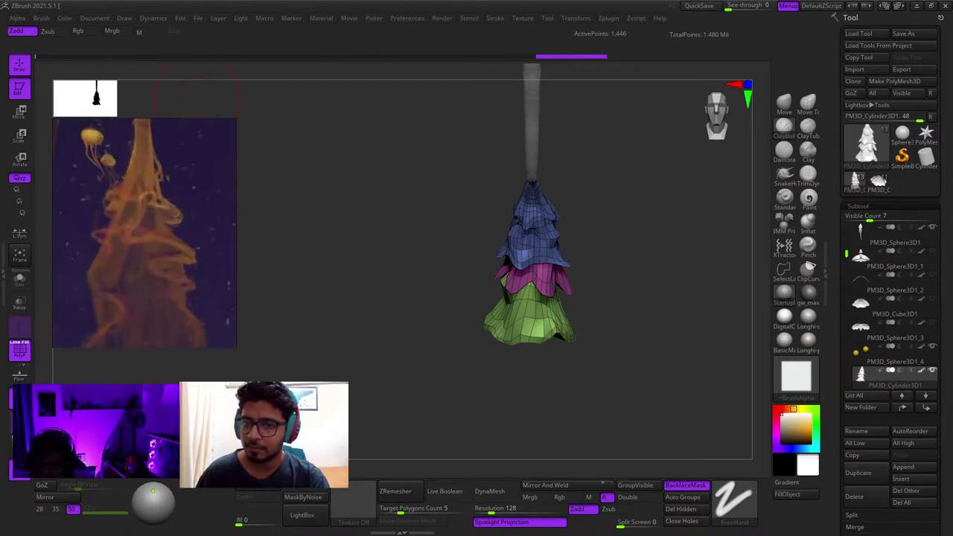
left_click_drag(394, 280, 398, 262)
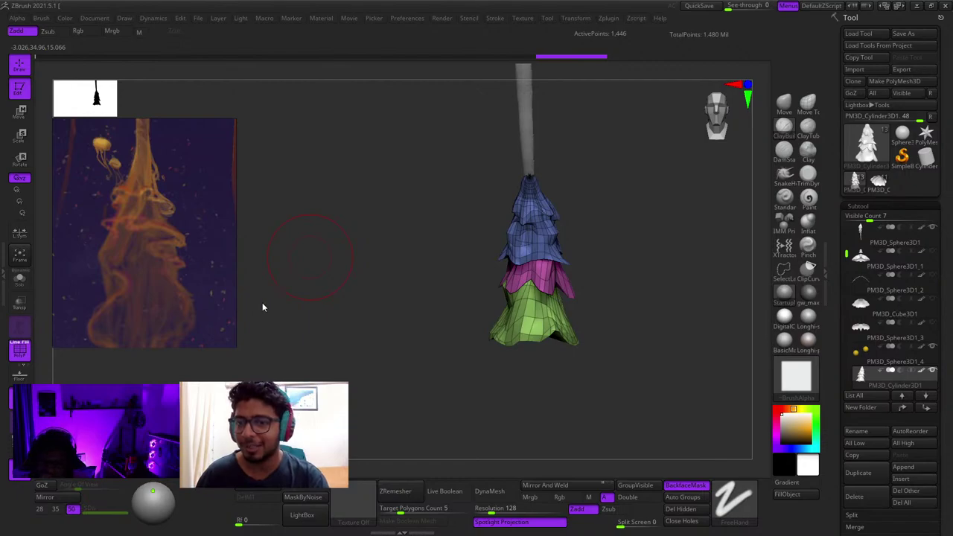
left_click_drag(374, 285, 376, 289)
scroll(152, 234, "down", 5)
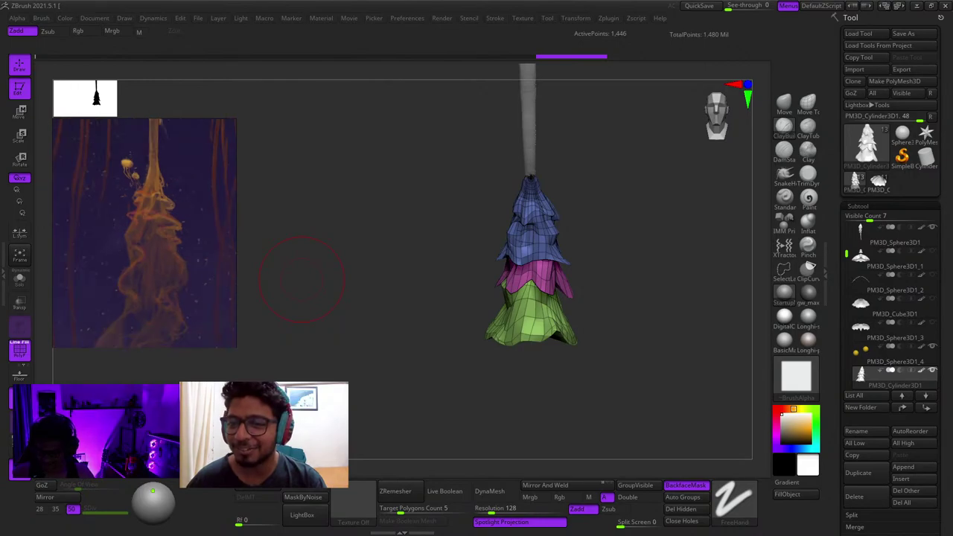
left_click_drag(301, 279, 401, 246)
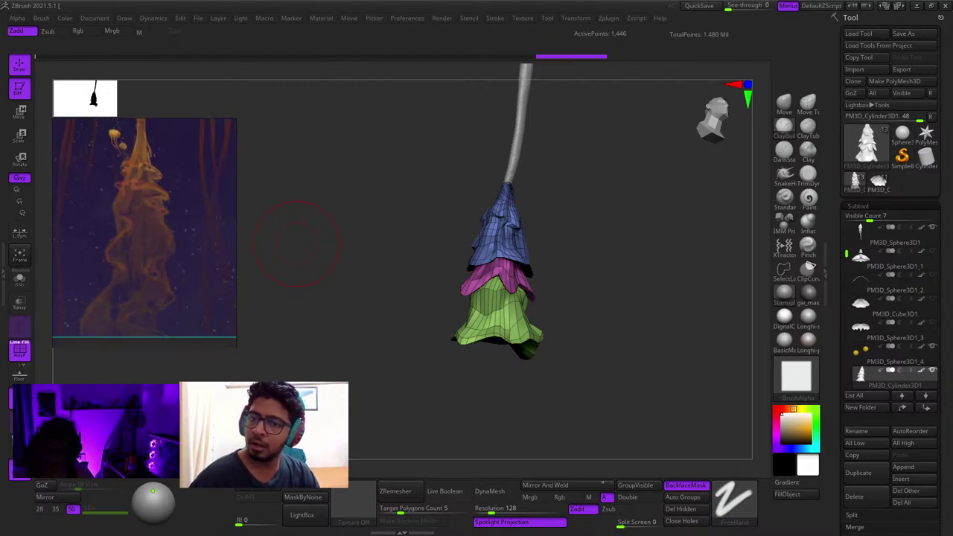
mouse_move(375, 291)
left_mouse_down()
mouse_move(349, 288)
mouse_move(379, 288)
left_mouse_up()
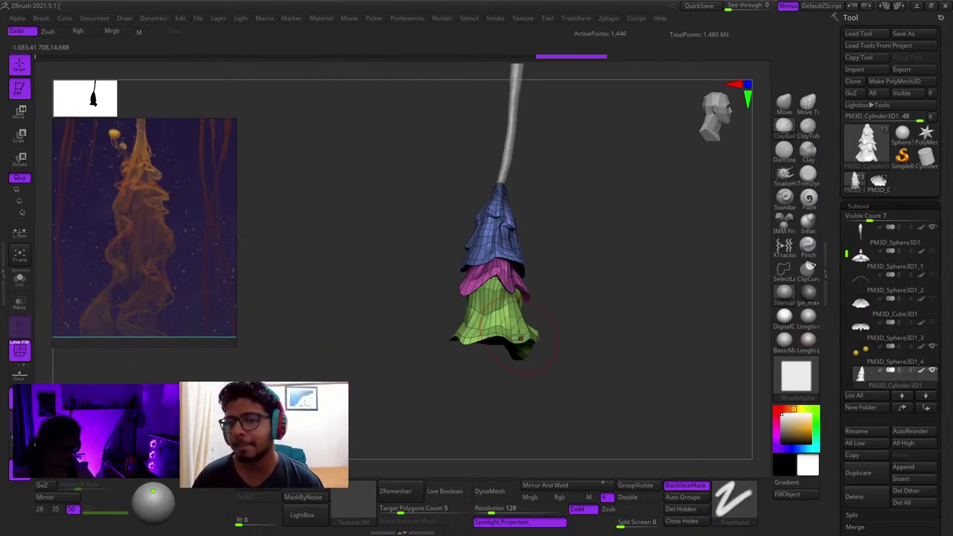
left_click_drag(596, 336, 555, 345)
left_click_drag(677, 314, 572, 317, "shift")
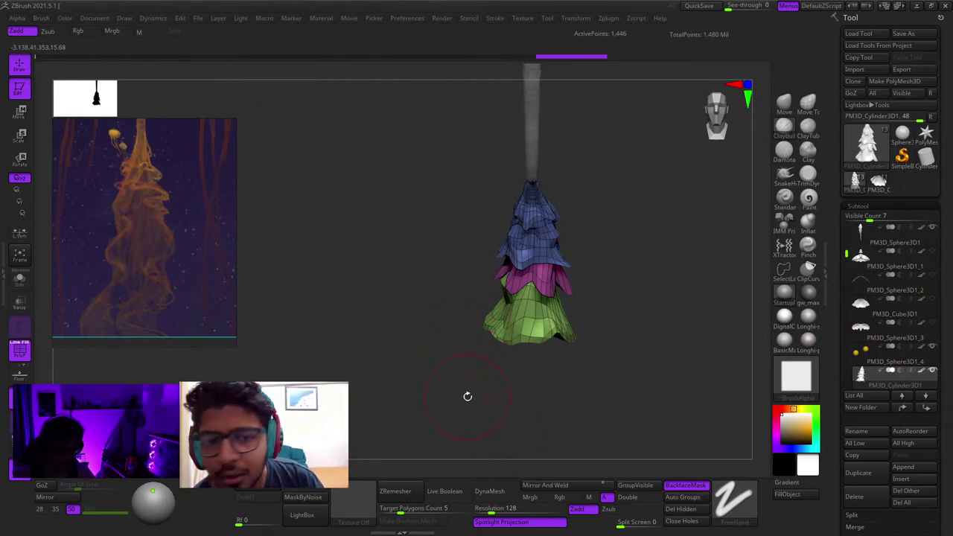
Step: Inspect the tail frill's lower layers from several angles and up close, checking its polyframe against the full concept figure
mouse_move(468, 394)
left_mouse_down()
mouse_move(493, 395)
mouse_move(476, 406)
mouse_move(454, 379)
left_mouse_up()
key("space")
left_click_drag(488, 257, 485, 304, "shift")
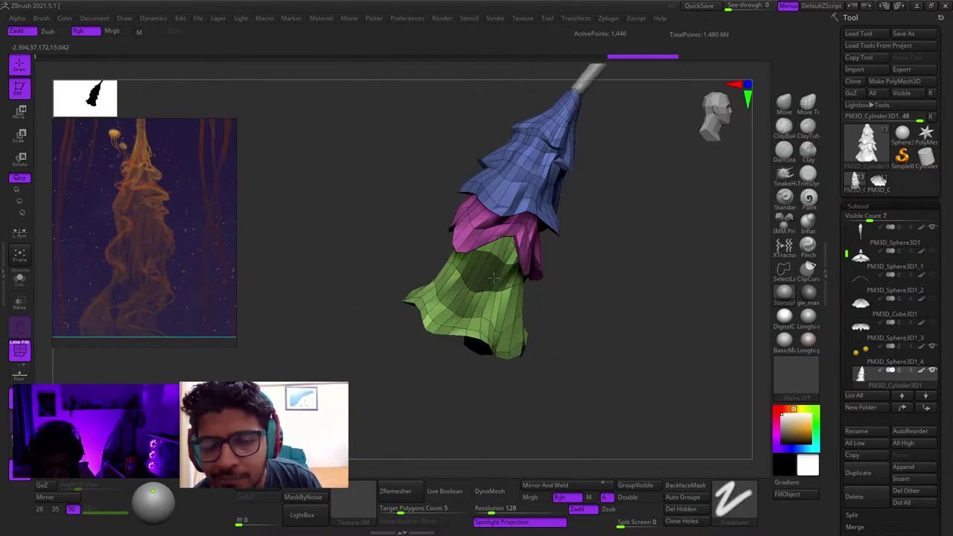
mouse_move(612, 347)
left_mouse_down()
mouse_move(589, 364)
mouse_move(524, 361)
left_mouse_up()
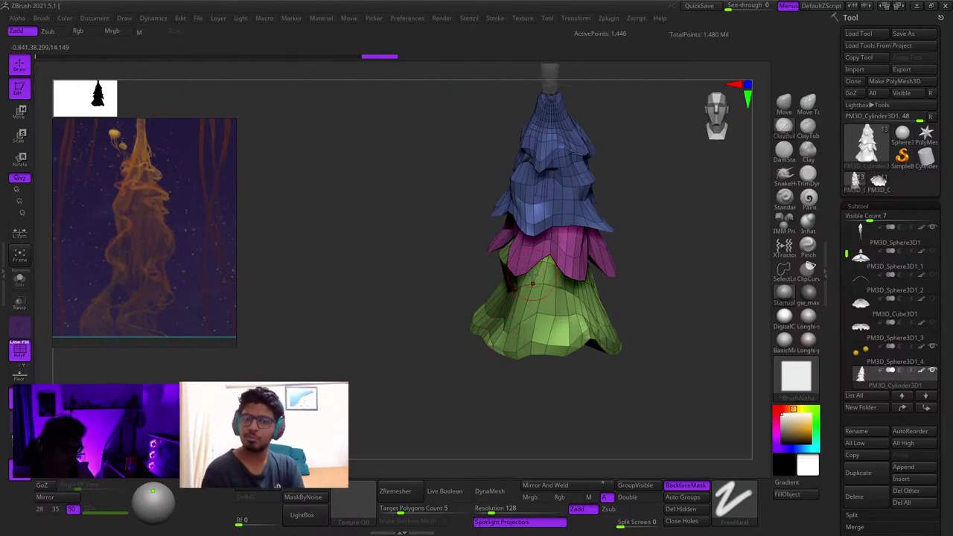
right_click_drag(458, 382, 431, 343, "ctrl")
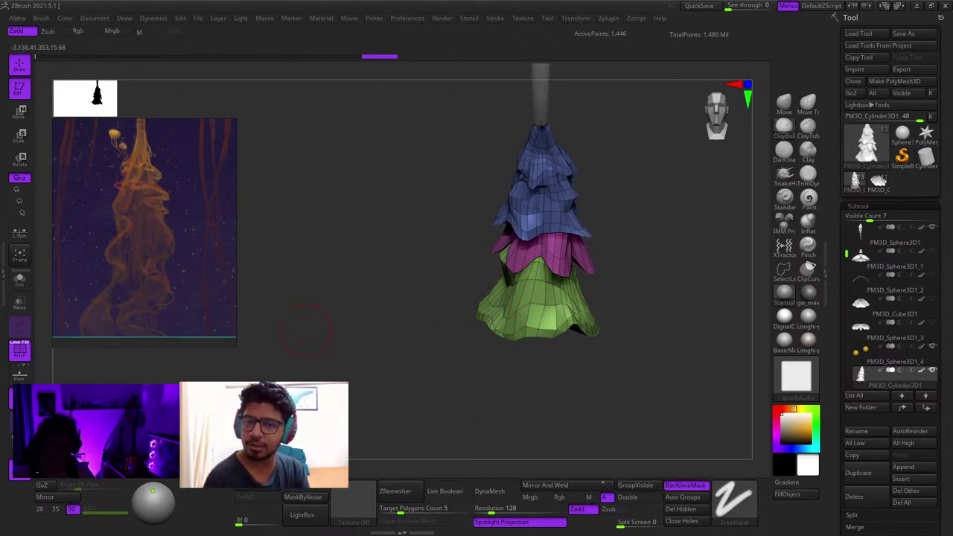
scroll(154, 240, "down", 5)
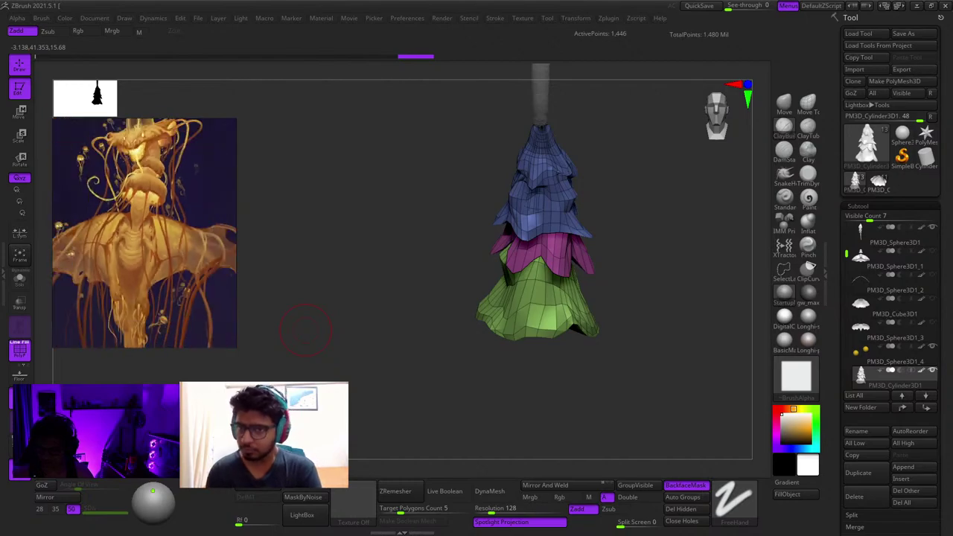
key("f")
key("shift+f")
key("shift+f")
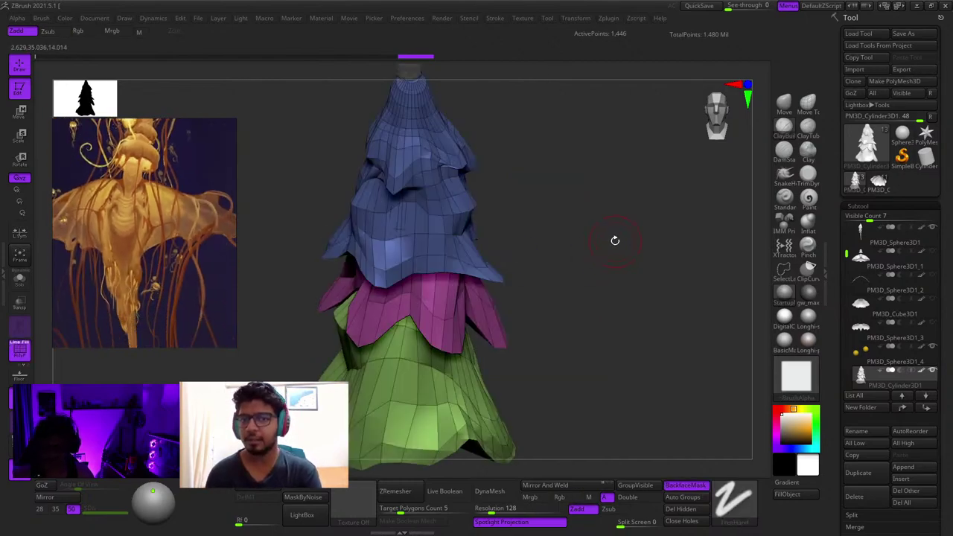
Step: Select the PM3D_Sphere3D1 body subtool and examine the full figure from the side and front without the polyframe
key("f")
left_click(391, 163, "alt")
left_click_drag(477, 161, 518, 199)
key("shift+f")
right_click_drag(518, 199, 613, 266, "ctrl")
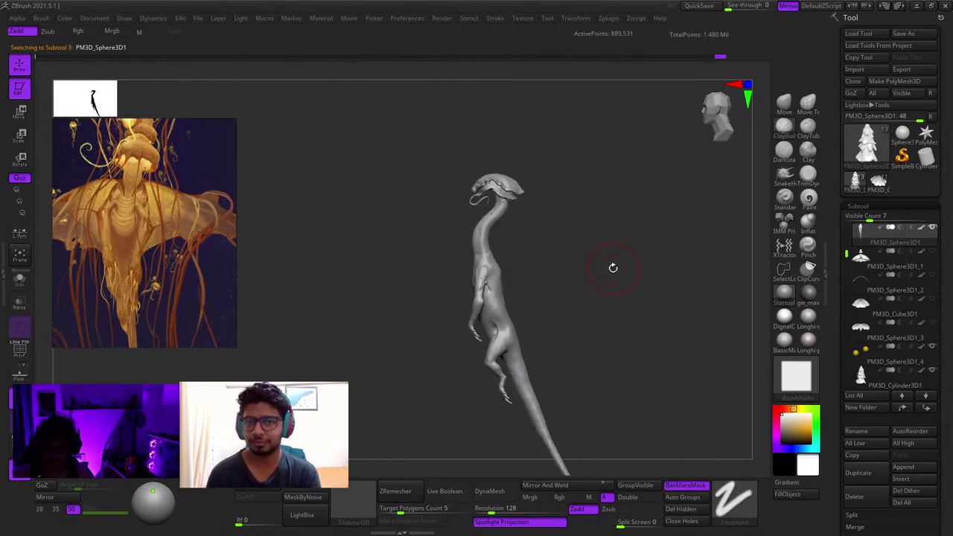
left_click_drag(612, 265, 670, 259, "shift")
right_click_drag(538, 238, 670, 200, "ctrl")
key("f")
key("f")
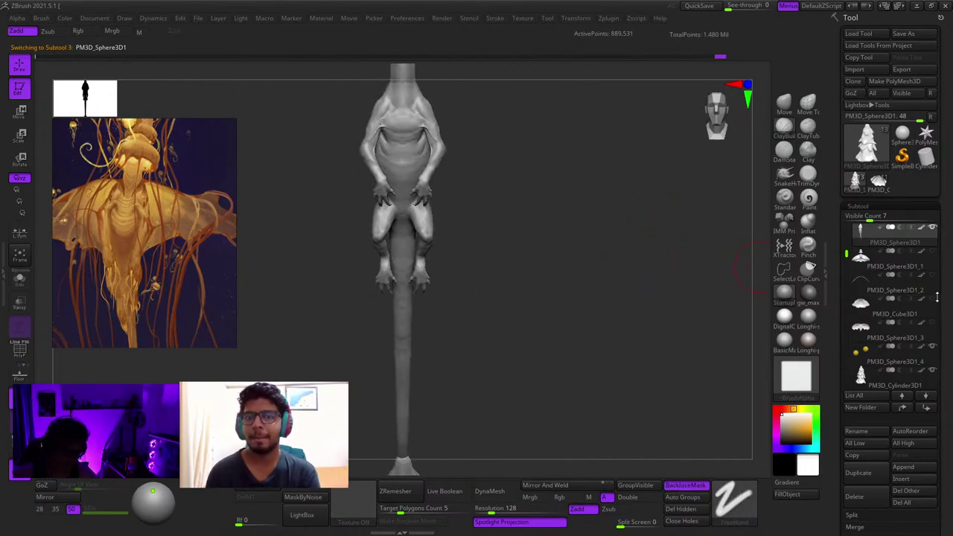
Step: Show the cape and neck bell subtools, with PM3D_Cylinder3D1_3 selected, and frame the upper creature from the front
left_click_drag(846, 254, 845, 332)
left_click(933, 300)
left_click(934, 278)
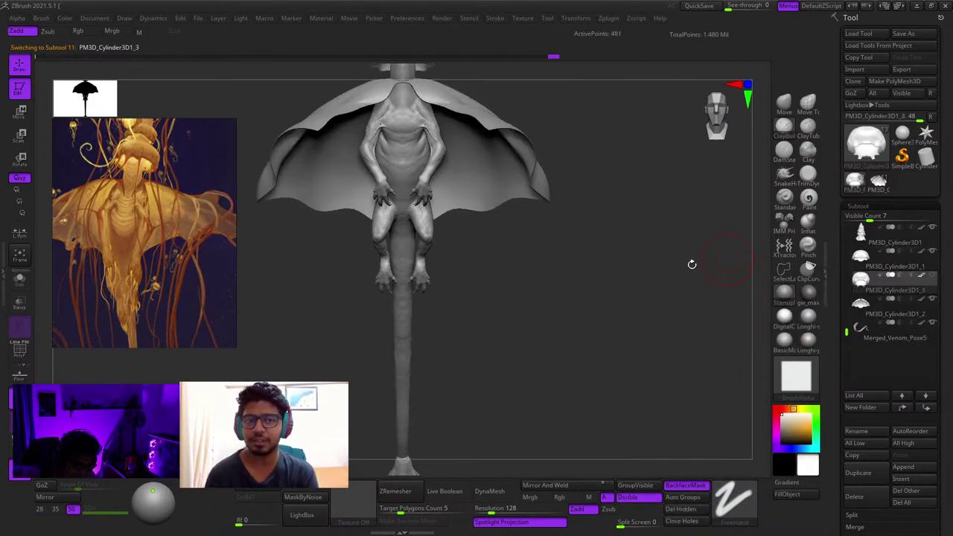
left_click_drag(691, 264, 595, 254)
key("f")
right_click_drag(439, 156, 459, 259, "alt")
mouse_move(564, 225)
left_mouse_down()
mouse_move(608, 210)
mouse_move(573, 210)
mouse_move(580, 231)
left_mouse_up()
right_click_drag(588, 238, 611, 192, "ctrl")
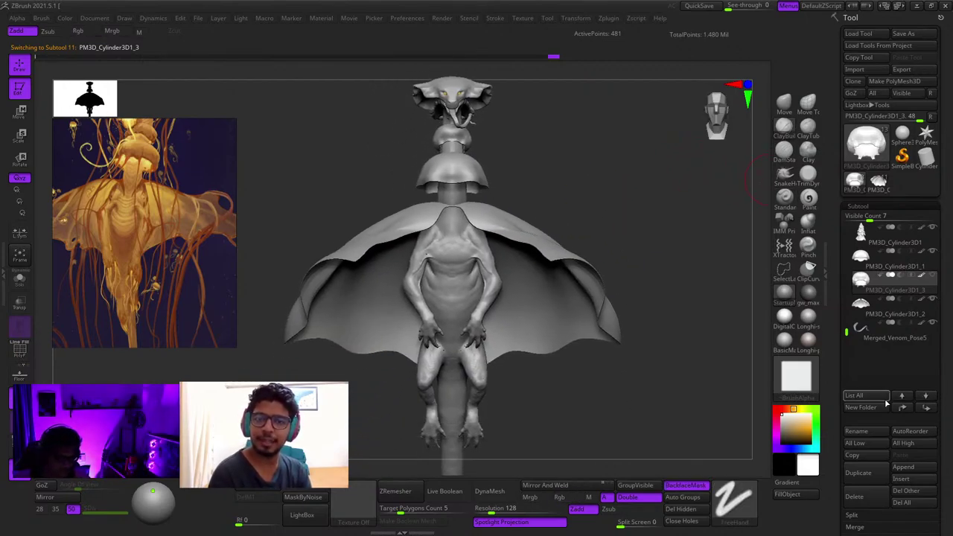
Step: Append a cylinder as a new subtool and select it for editing
left_click(903, 466)
left_click(616, 484)
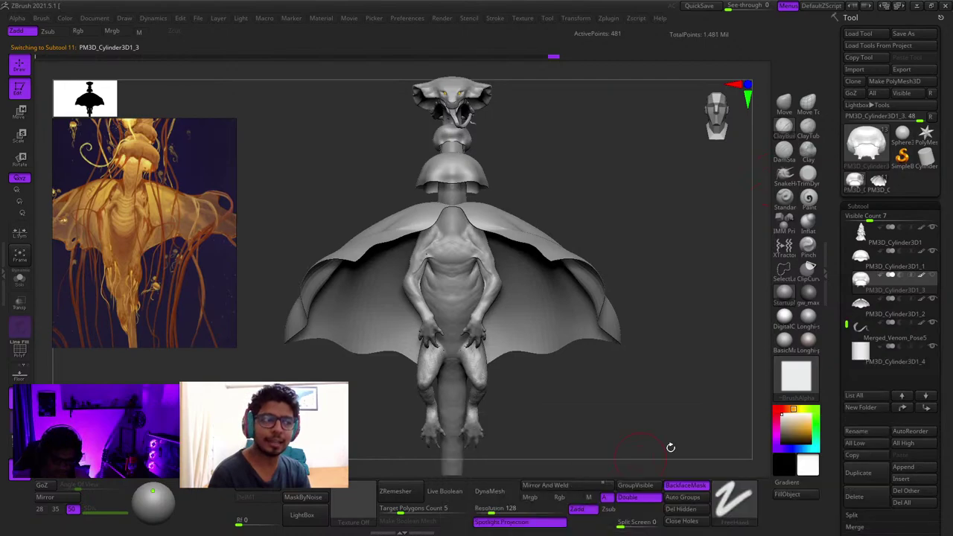
left_click(861, 352)
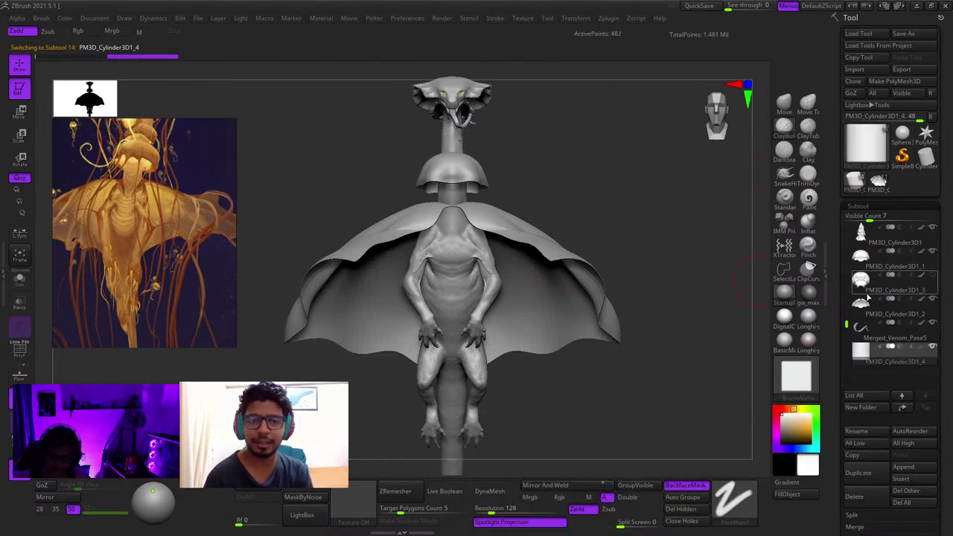
Step: Scale the new cylinder into a long thin rod and place it in front of the creature, beside its centre line
key("w")
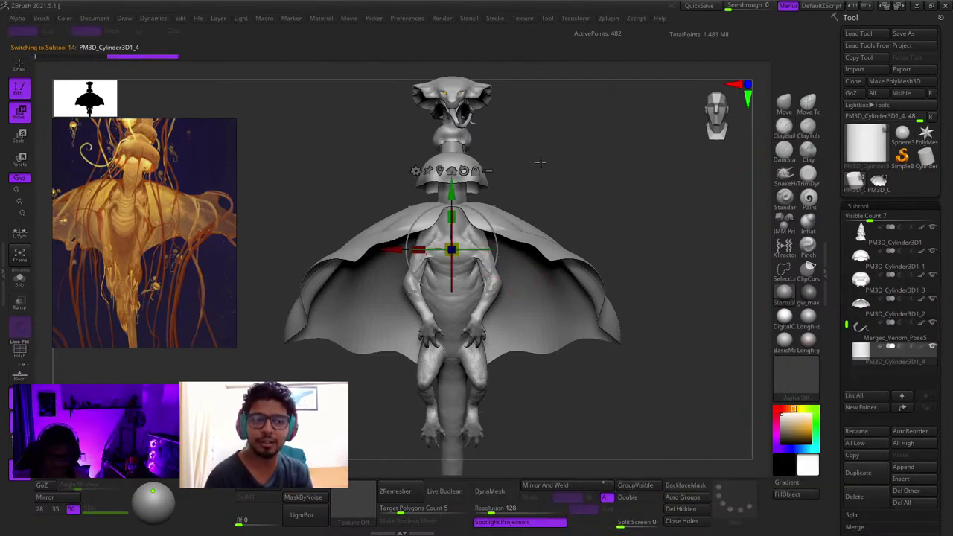
left_click_drag(540, 162, 566, 173, "shift")
left_click_drag(491, 209, 612, 198)
left_click_drag(677, 216, 575, 66)
right_click_drag(575, 65, 578, 178, "ctrl")
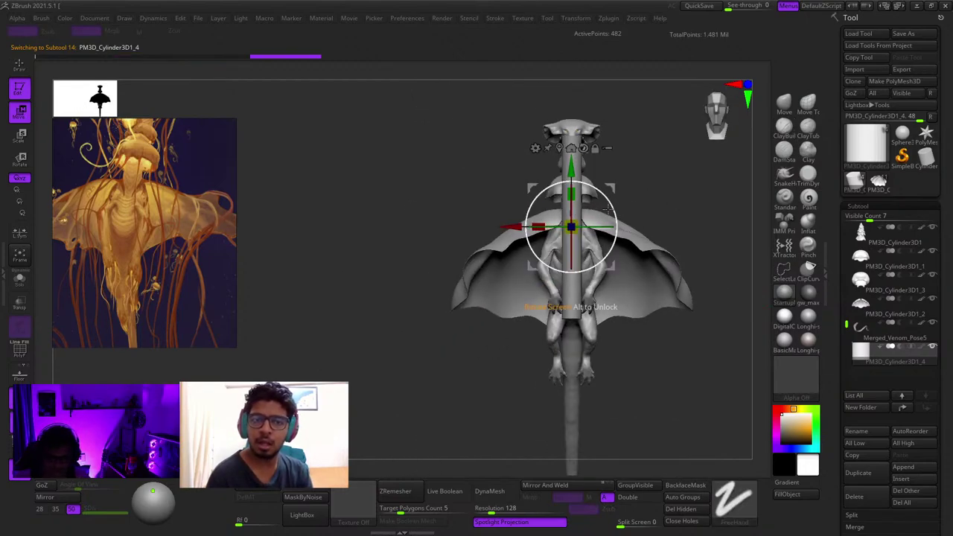
left_click_drag(575, 227, 574, 106)
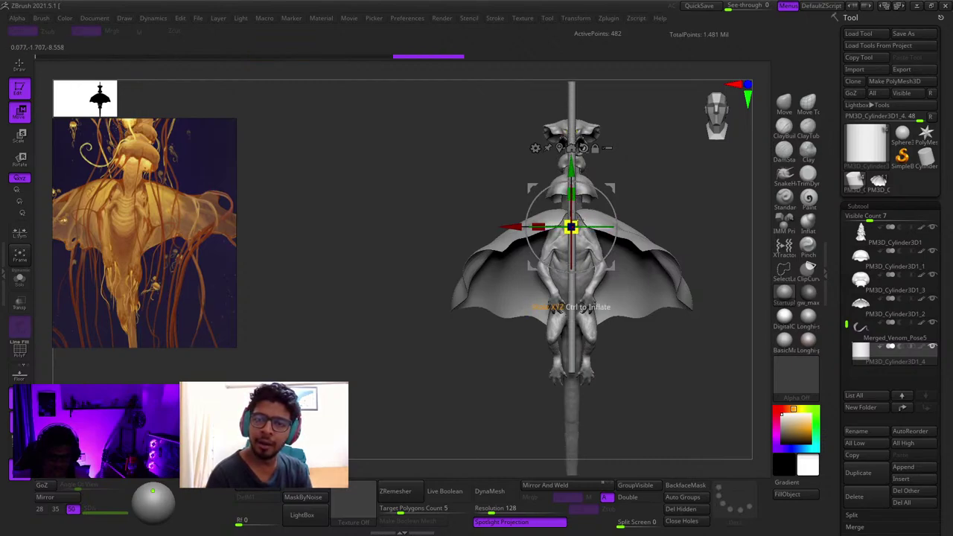
left_click_drag(570, 227, 558, 227)
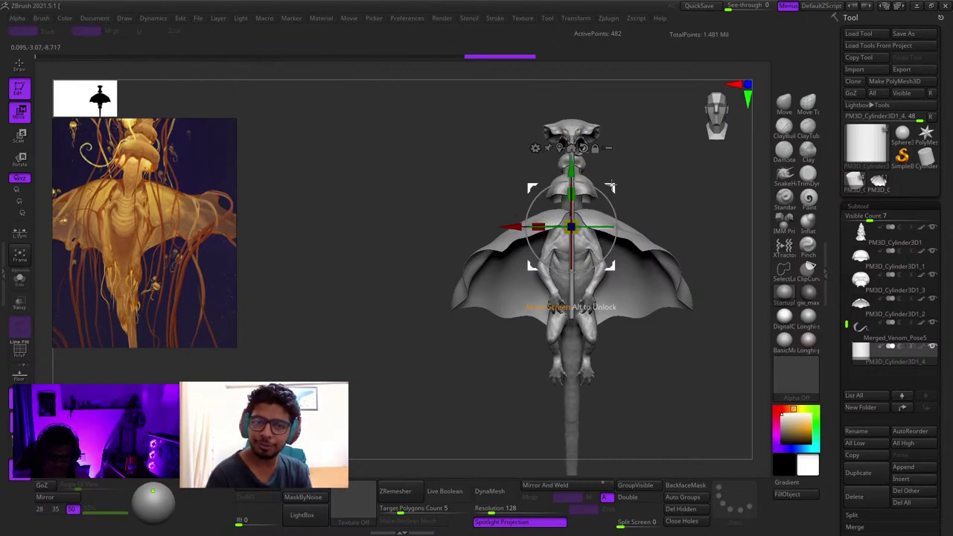
left_click_drag(611, 184, 645, 213)
left_click_drag(717, 196, 448, 204)
key("q")
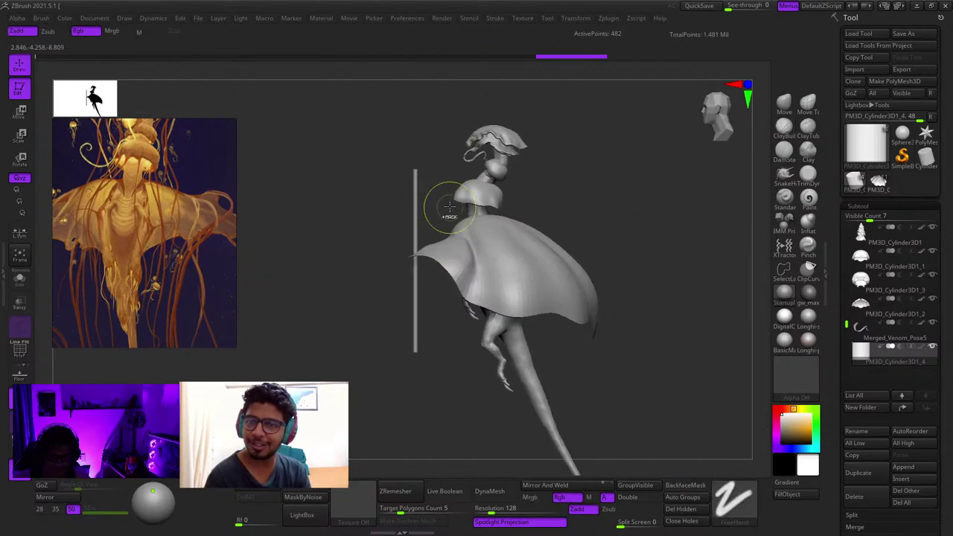
Step: Enlarge the concept reference around the neck and chest and compare its hanging tentacles with the rod's placement
left_click_drag(335, 195, 444, 293, "alt")
left_click_drag(409, 320, 327, 276)
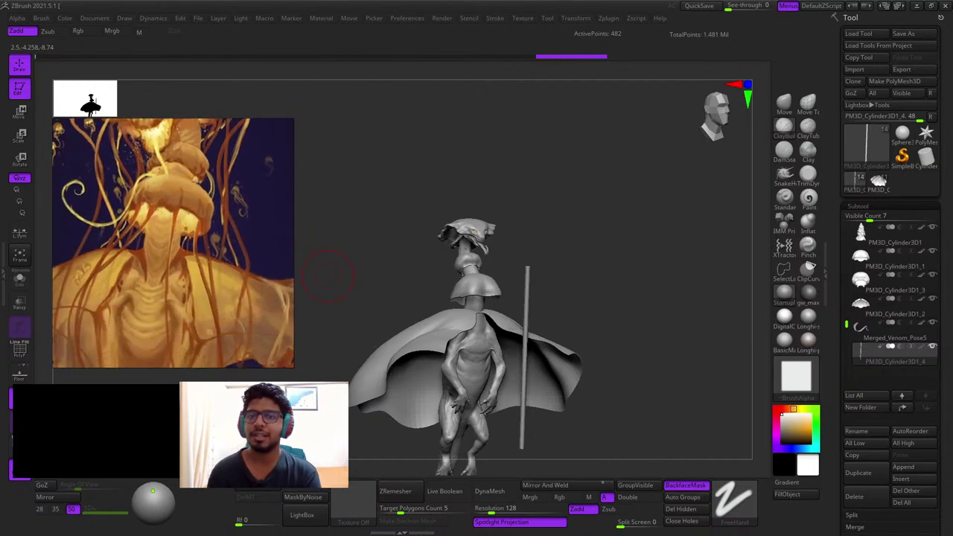
left_click_drag(372, 137, 484, 182)
left_click_drag(675, 293, 593, 292, "alt")
Step: Position and rotate the rod so it slants outward from the lower neck bell's rim across the cape
key("w")
left_click_drag(678, 253, 639, 279, "shift")
right_click_drag(639, 280, 660, 293, "ctrl")
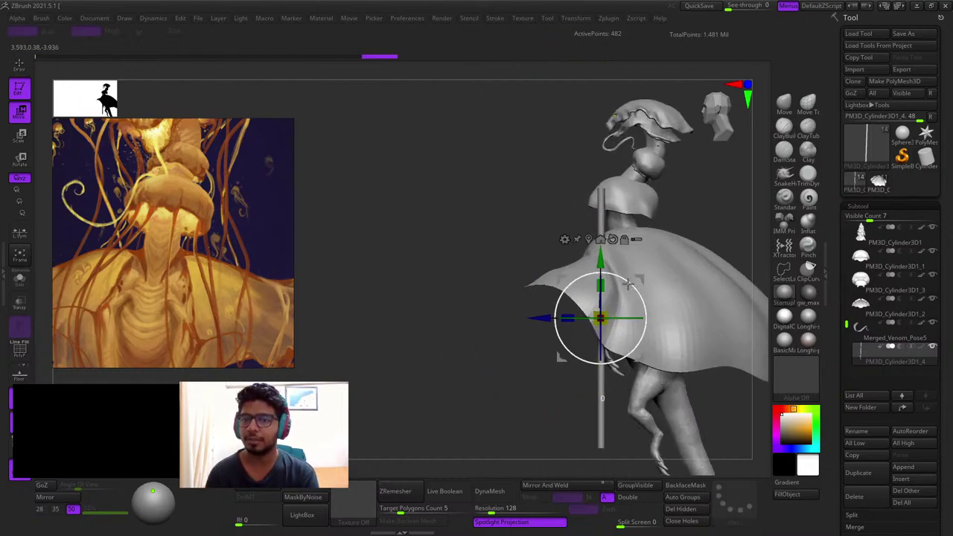
left_click_drag(627, 283, 600, 276)
left_click_drag(386, 216, 468, 216)
left_click_drag(593, 282, 585, 275)
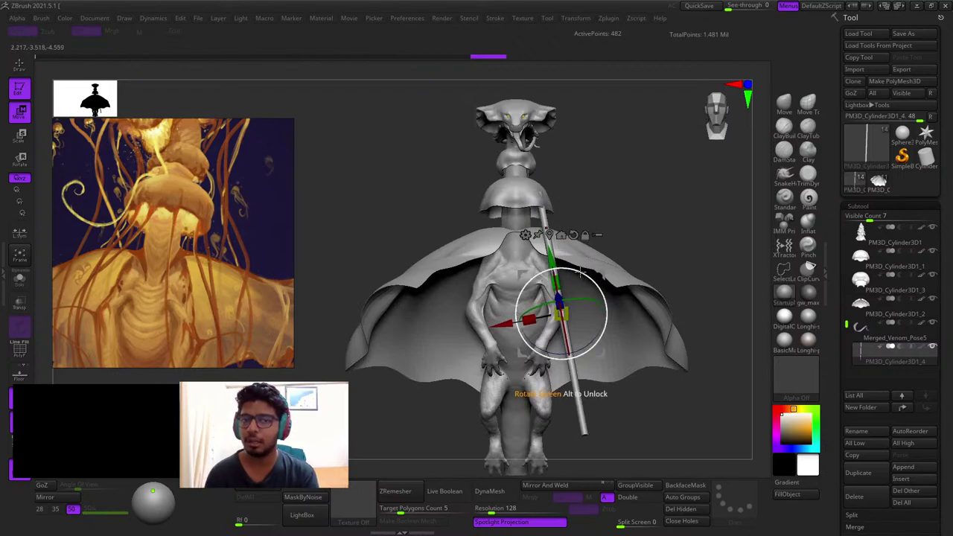
key("q")
left_click_drag(631, 230, 652, 230)
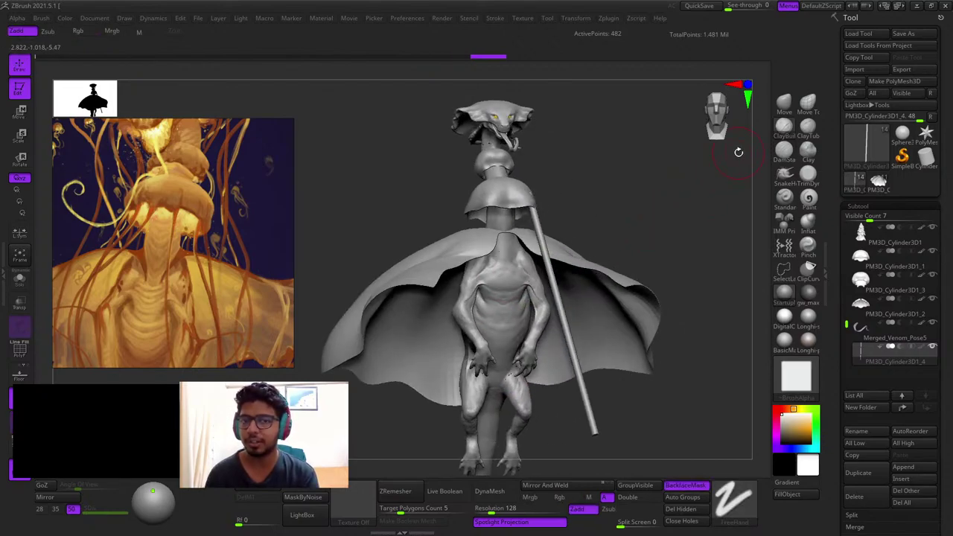
Step: Bend the straight rod with the Move brush into a gentle curve hanging from the neck bell
left_click(783, 106)
right_click_drag(563, 256, 560, 242, "ctrl")
right_click_drag(560, 242, 547, 275, "shift")
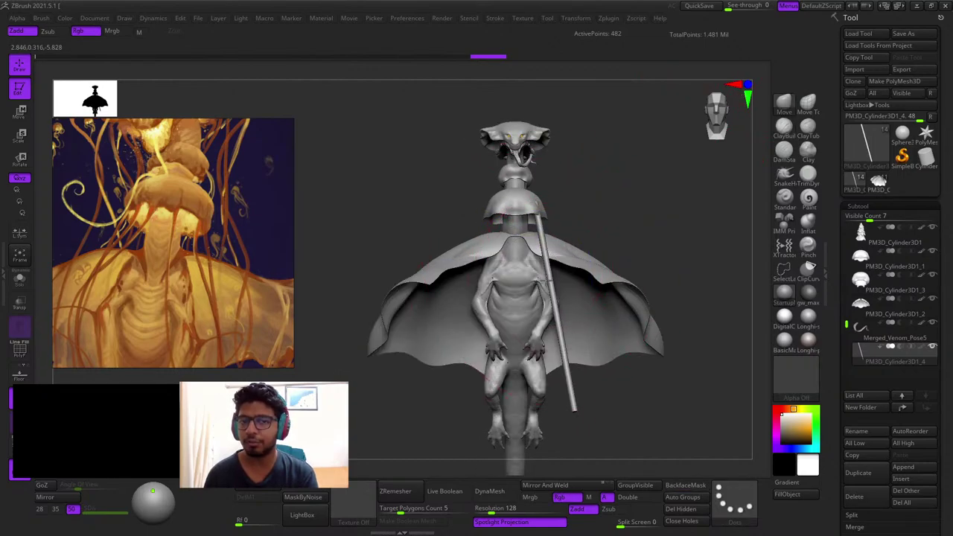
left_click_drag(549, 279, 553, 274)
key("space")
left_click_drag(555, 221, 570, 221)
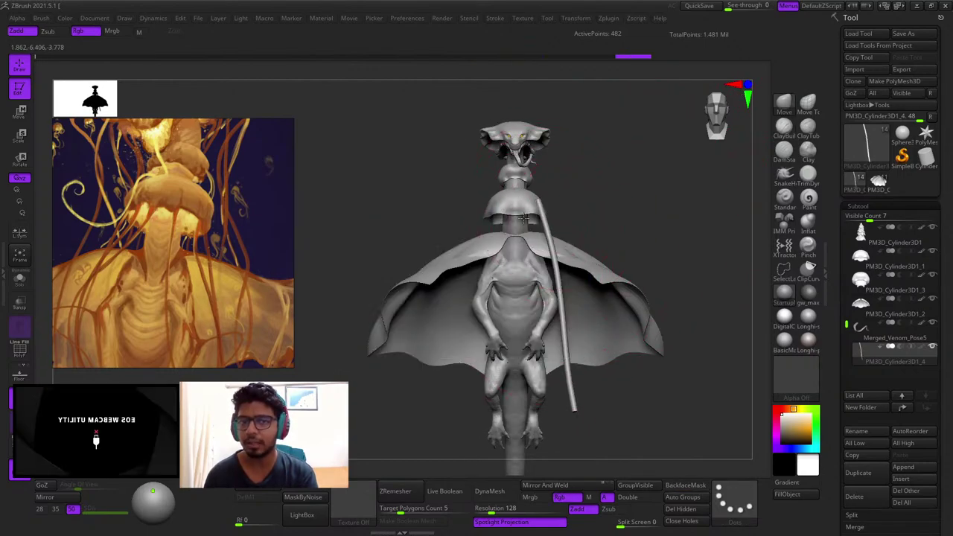
left_click_drag(553, 277, 558, 277)
right_click_drag(559, 312, 551, 256, "alt")
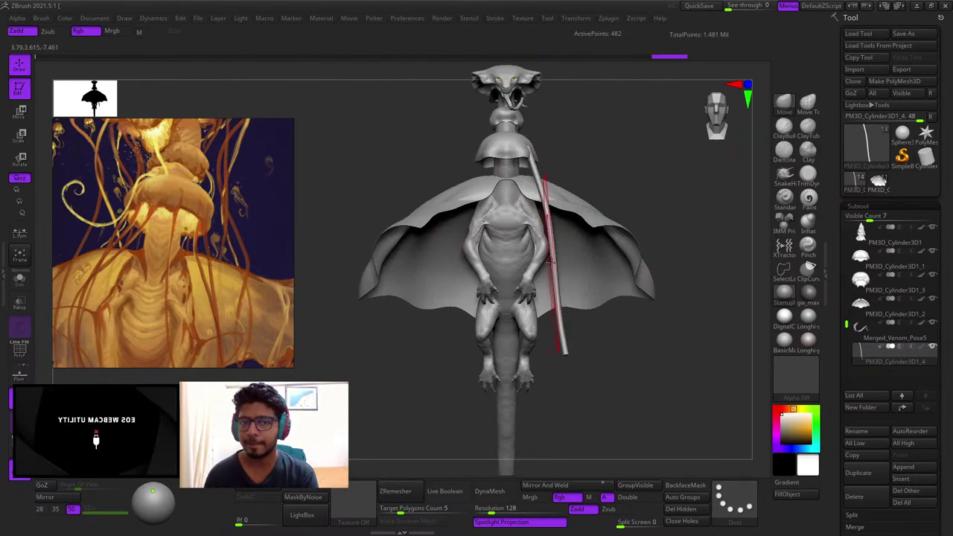
right_click_drag(549, 326, 556, 288, "alt")
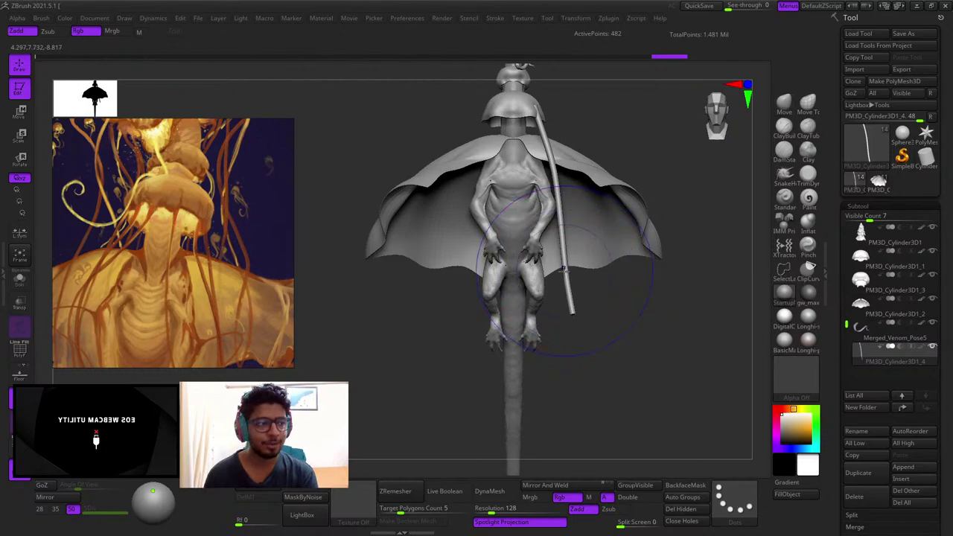
Step: Taper the rod into a tentacle with narrow ends and refine its upper section below the neck bell
key("shift+f")
key("shift+f")
mouse_move(563, 320)
right_mouse_down()
mouse_move(575, 301)
mouse_move(574, 327)
mouse_move(559, 295)
mouse_move(590, 361)
mouse_move(591, 398)
right_mouse_up()
left_click_drag(565, 299, 568, 300)
left_click_drag(544, 153, 540, 156)
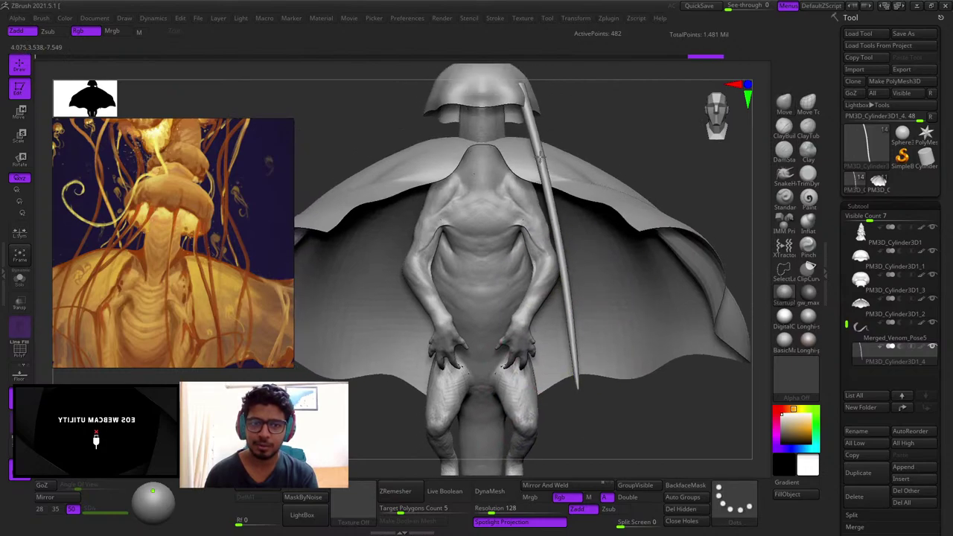
right_click_drag(539, 155, 548, 214)
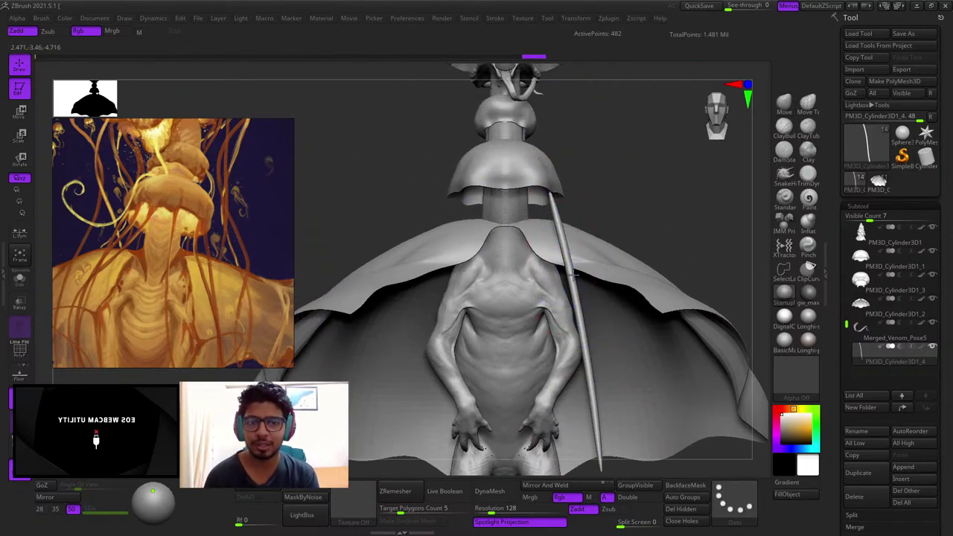
Step: Bow the tapered tentacle outward in a smooth arc over the cape using the Move brush at a larger size
right_click_drag(565, 277, 761, 142)
left_click(782, 109)
key("space")
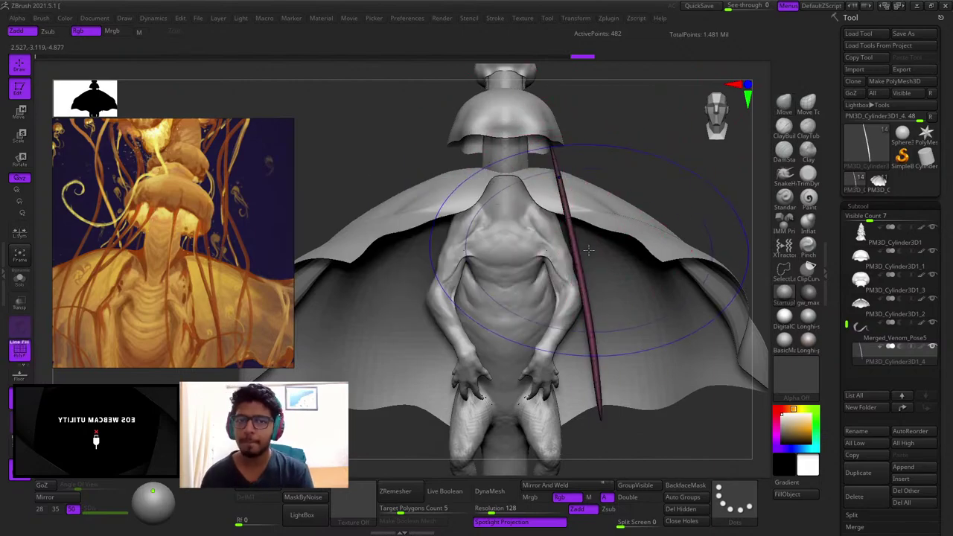
left_click_drag(576, 257, 593, 252)
right_click_drag(608, 247, 563, 195, "ctrl")
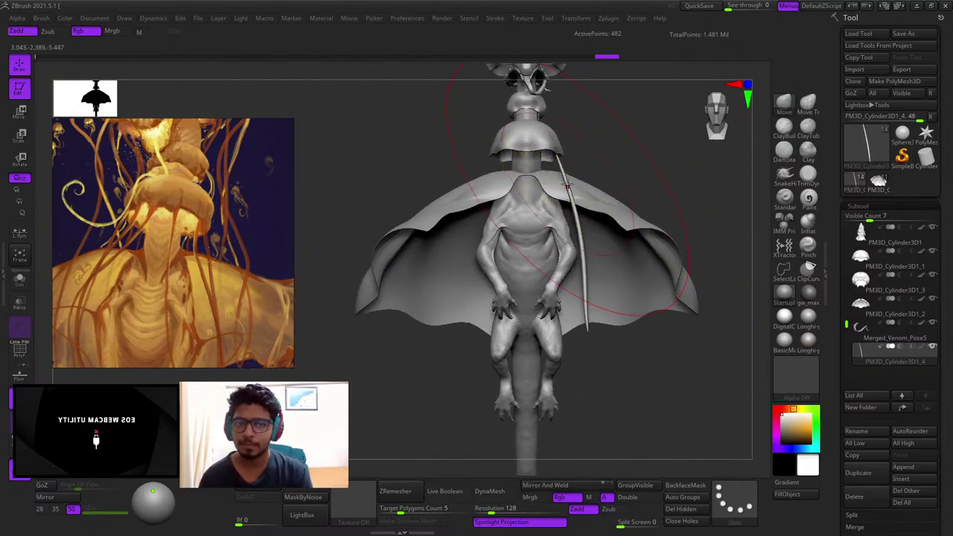
key("space")
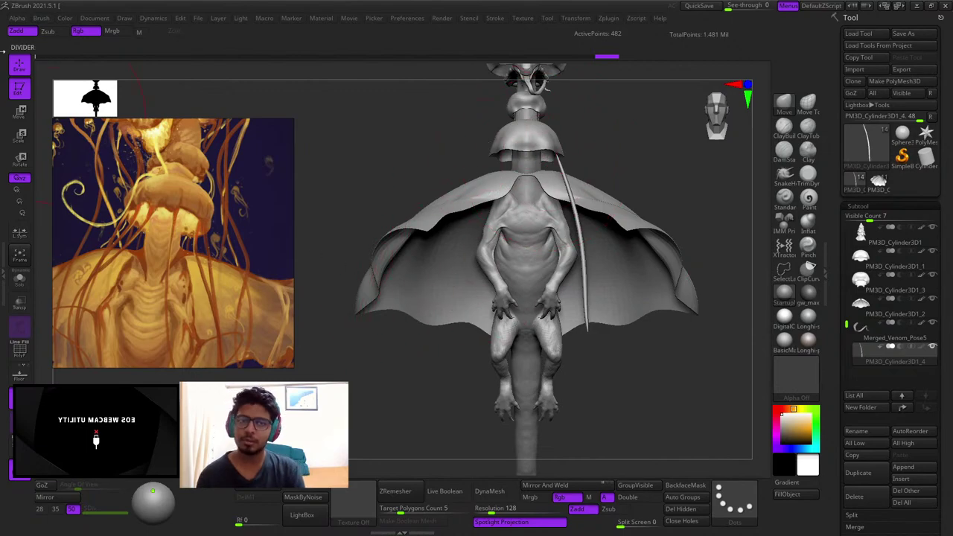
Step: Push the tentacle's upper section inward toward the creature's chest with the Move brush
right_click_drag(687, 386, 562, 192)
right_click_drag(562, 192, 574, 228, "ctrl")
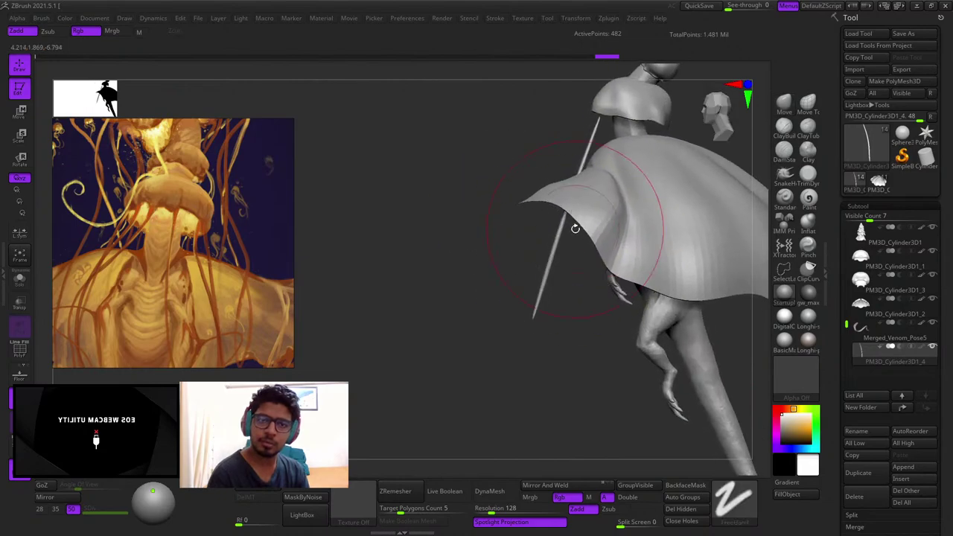
right_click_drag(559, 163, 541, 237)
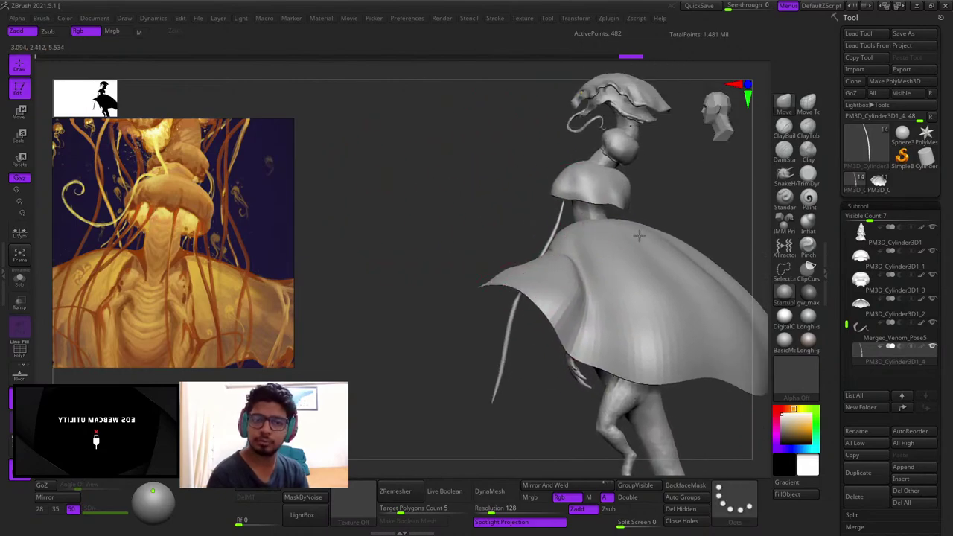
right_click_drag(640, 236, 587, 264, "ctrl")
right_click_drag(573, 157, 633, 246, "shift")
right_click_drag(633, 246, 594, 230, "ctrl")
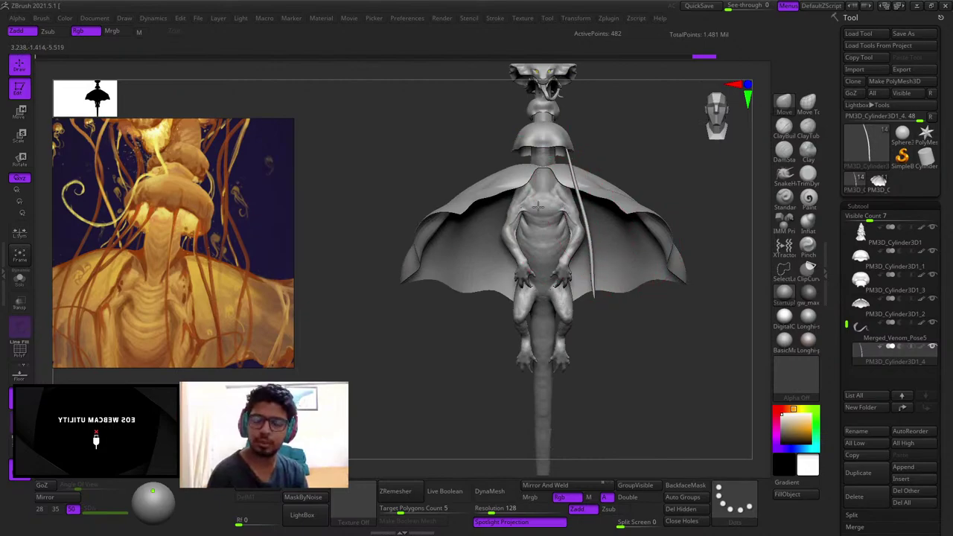
right_click_drag(572, 197, 593, 223, "ctrl")
key("space")
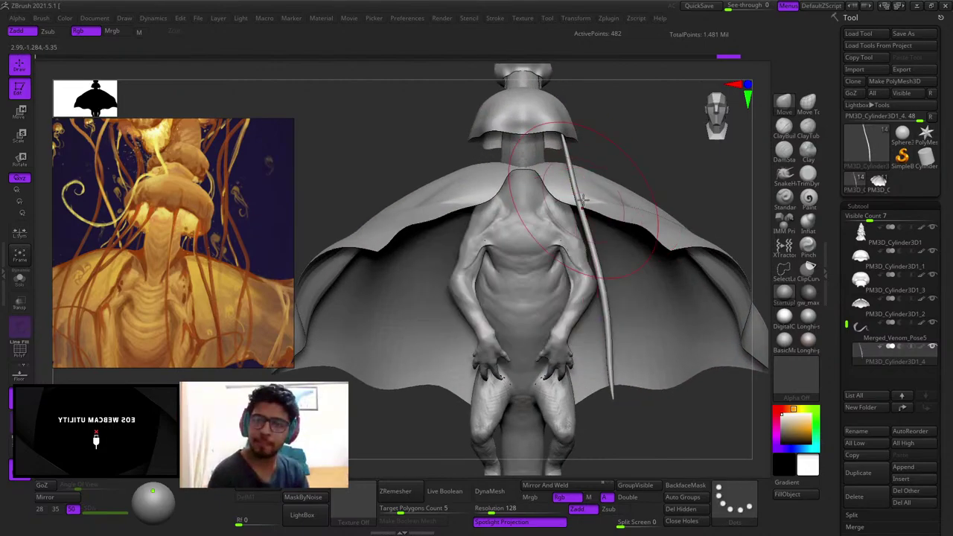
key("space")
left_click_drag(583, 203, 551, 203)
right_click_drag(557, 234, 590, 204)
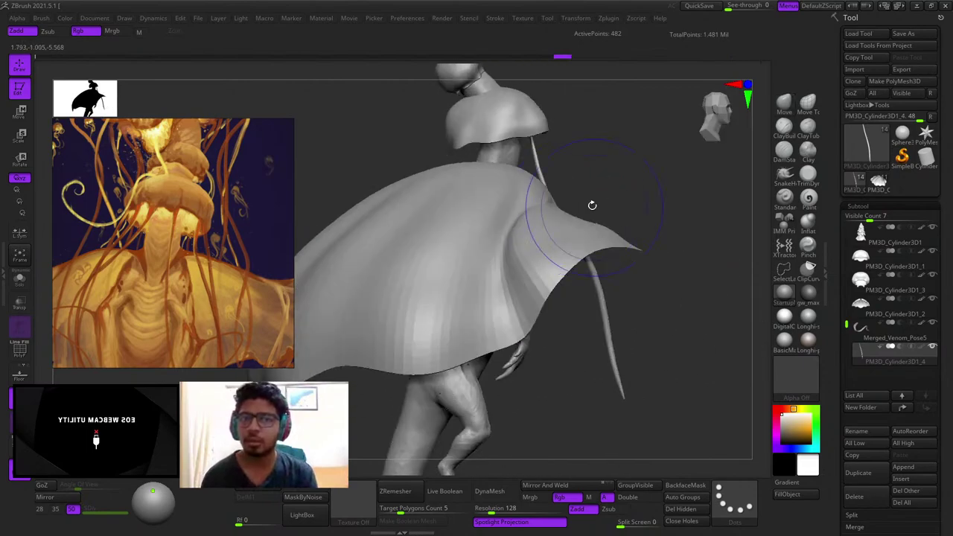
Step: Pull the tentacle's upper section forward so it drapes over the cape's front edge with the Move brush
key("space")
left_click_drag(554, 198, 585, 179)
mouse_move(585, 179)
right_mouse_down()
mouse_move(571, 197)
mouse_move(564, 169)
right_mouse_up()
key("space")
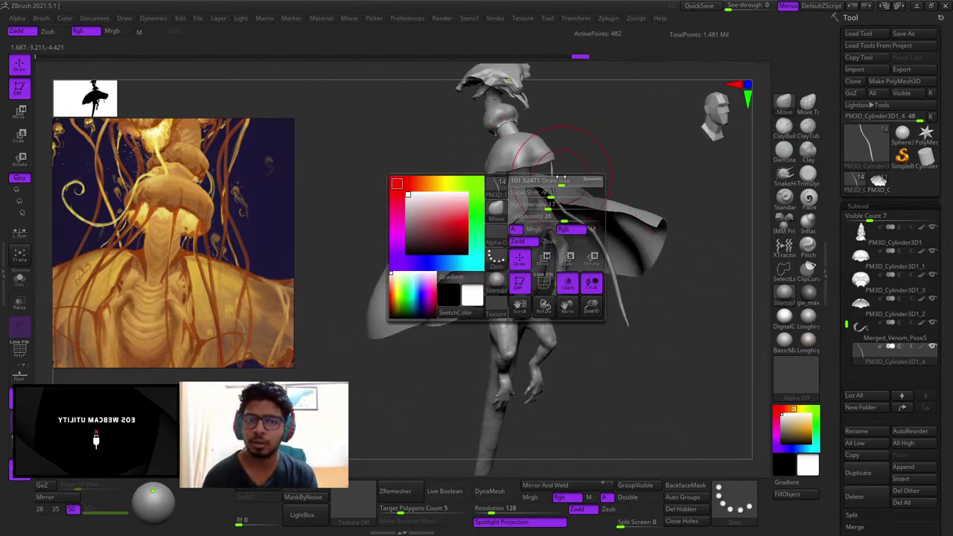
left_click_drag(564, 195, 556, 195)
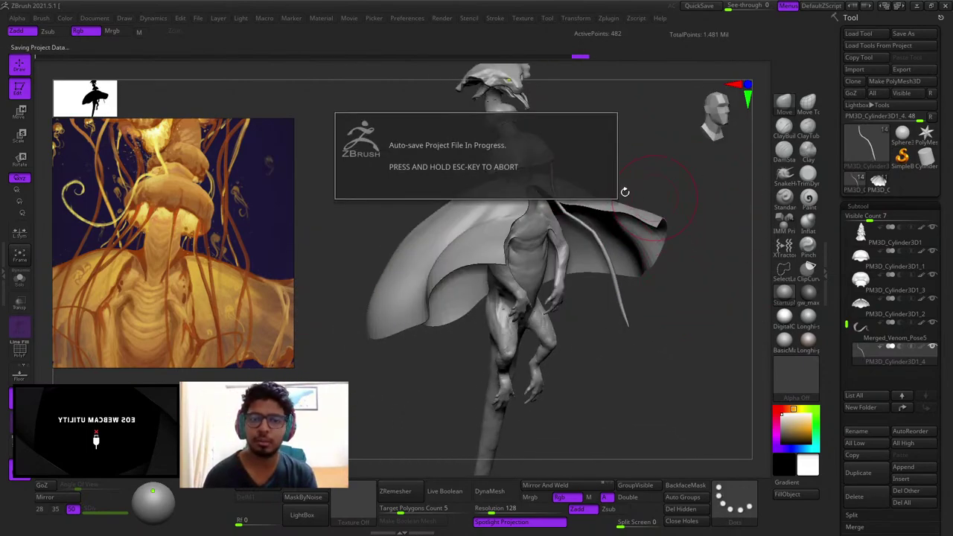
right_click_drag(625, 192, 596, 174)
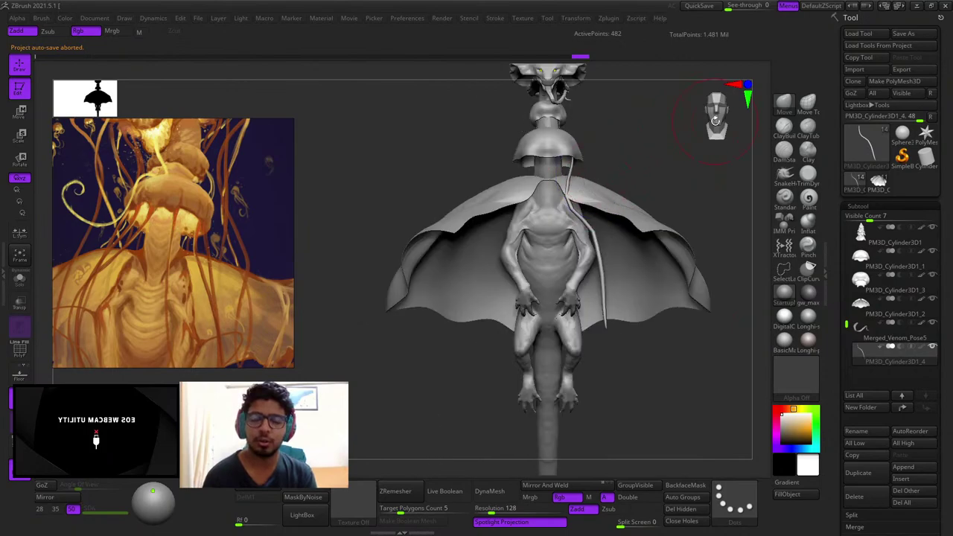
Step: Keep the tentacle subtool and switch to the CurveTube brush
left_click(852, 496)
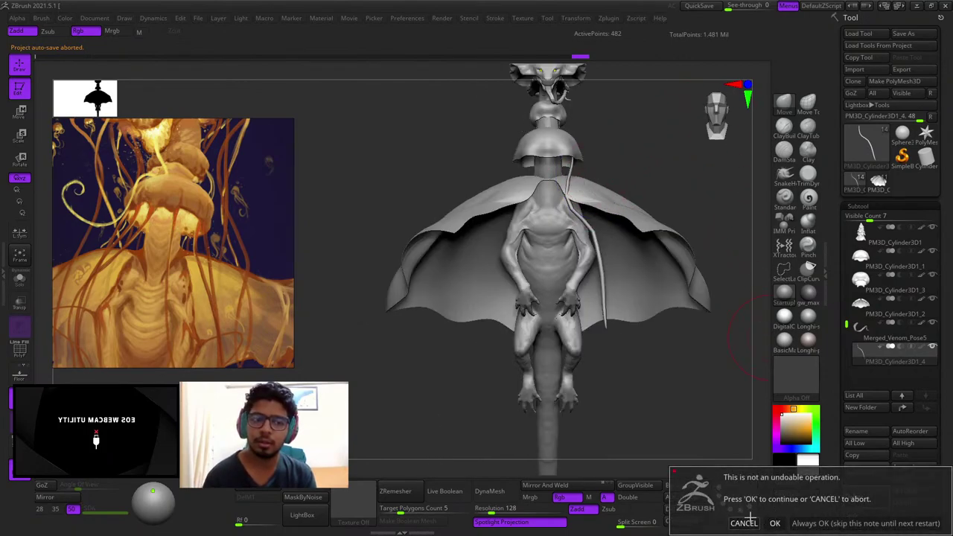
left_click(746, 522)
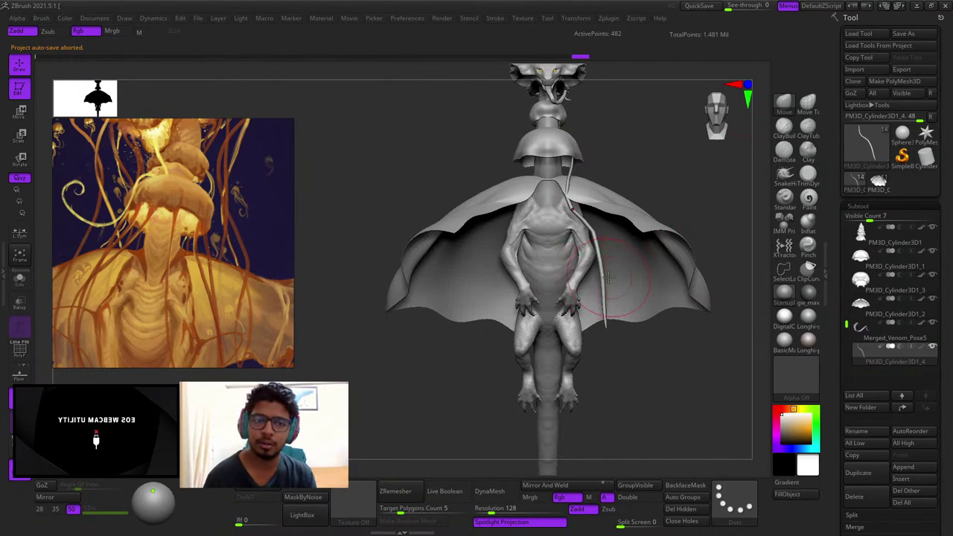
key("b")
key("c")
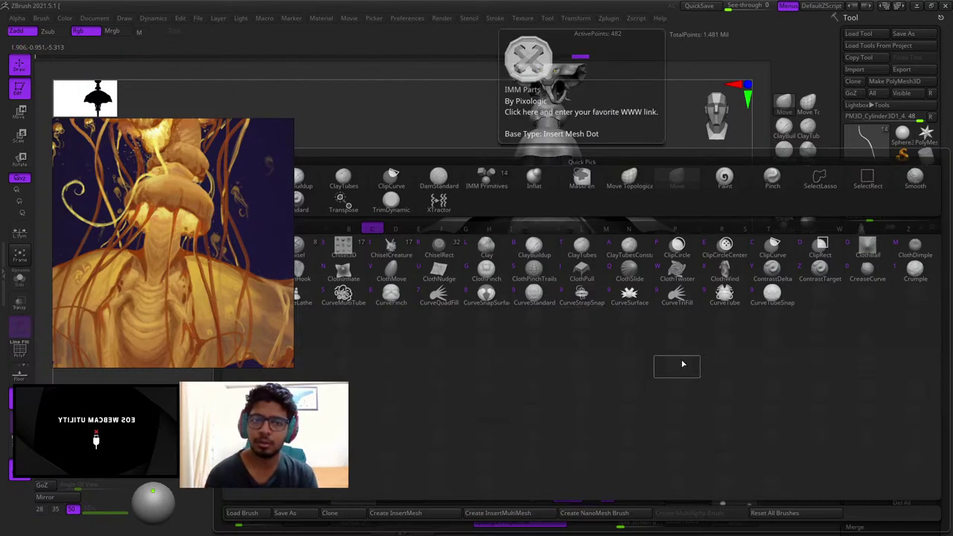
left_click(724, 296)
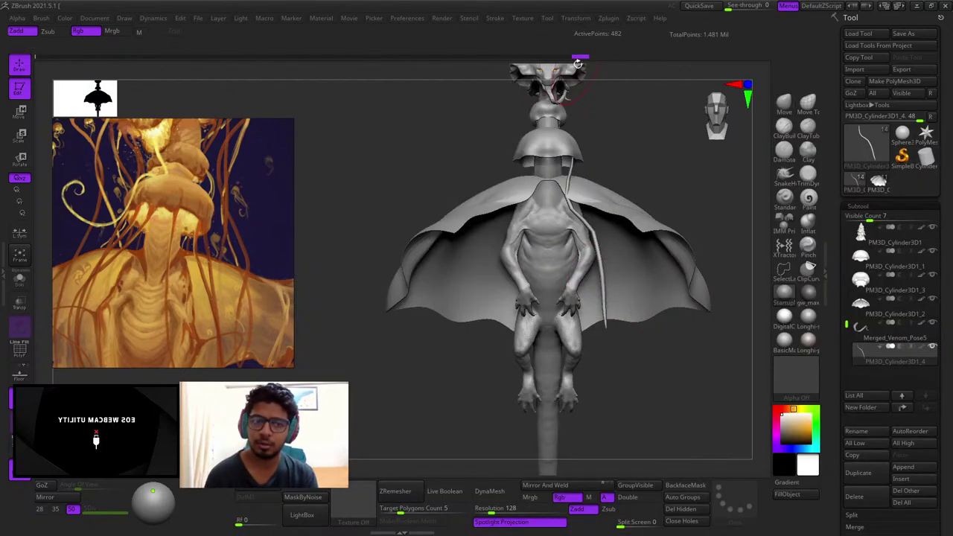
Step: Try a thick wavy CurveTube tentacle from the lower neck bell's rim past the cape, reducing the draw size to about 18
key("space")
right_click_drag(650, 149, 623, 143, "alt")
right_click_drag(623, 143, 612, 148, "ctrl")
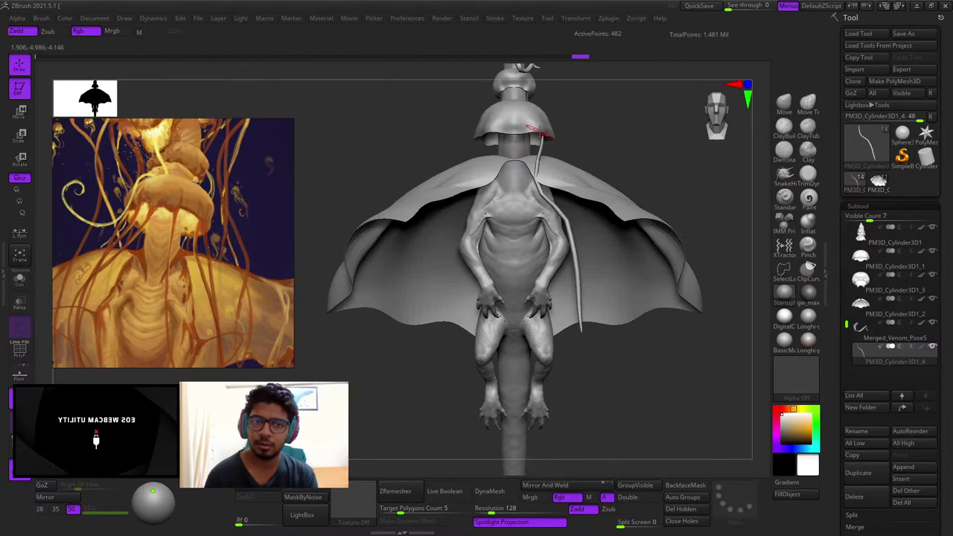
left_click_drag(737, 402, 737, 404)
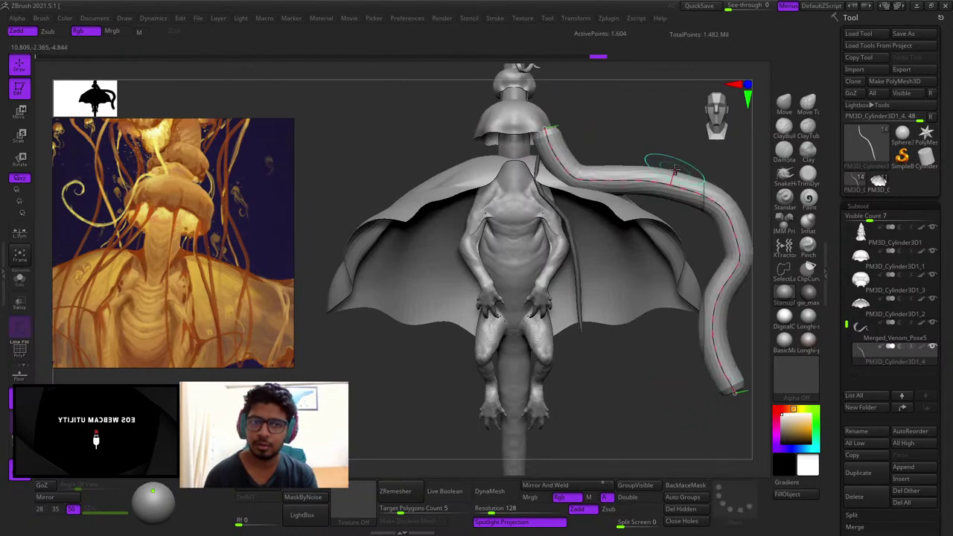
left_click_drag(658, 135, 603, 142)
key("space")
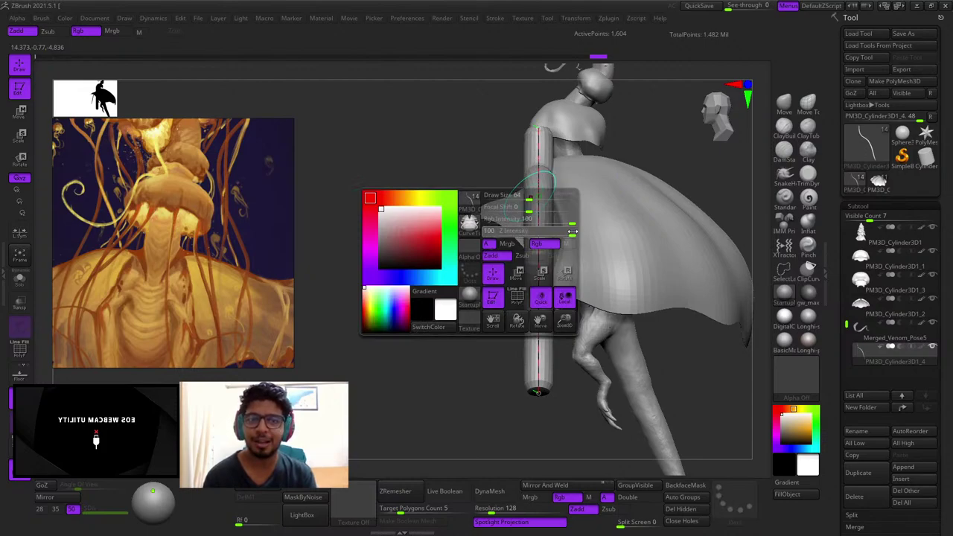
left_click_drag(529, 196, 515, 197)
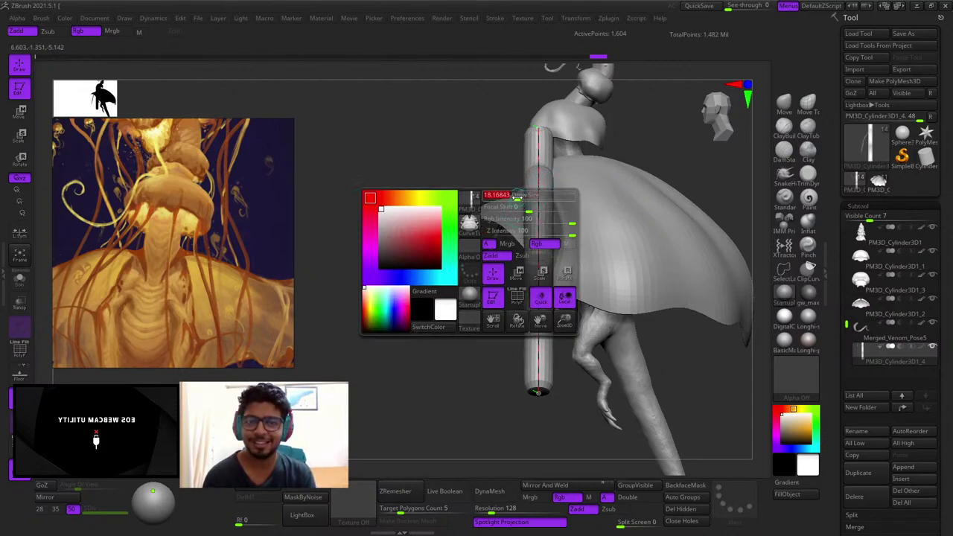
left_click(537, 158)
left_click_drag(642, 126, 674, 136, "shift")
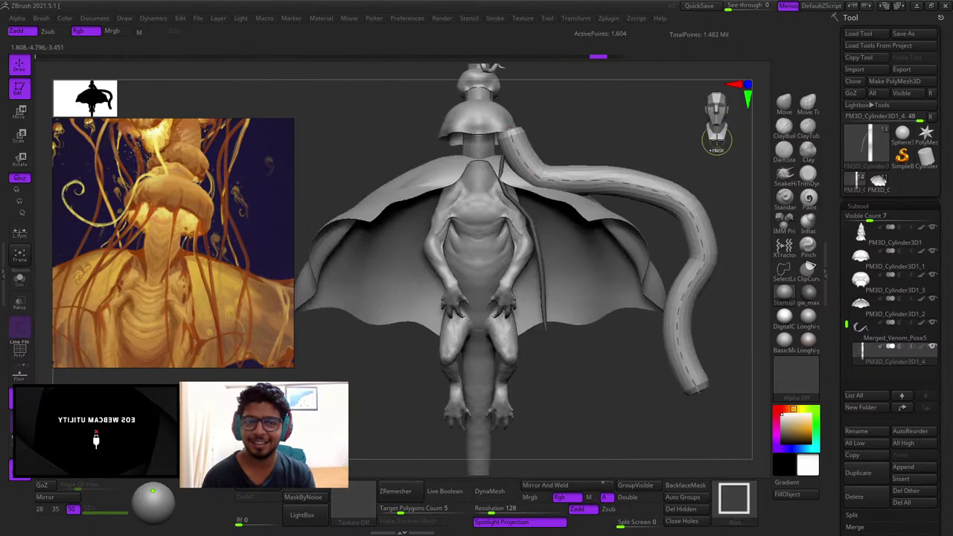
key("ctrl+z")
Step: Try redrawing the tube from the bell's rim over the cape, first in full view and once from closer up
left_click_drag(690, 327, 691, 331)
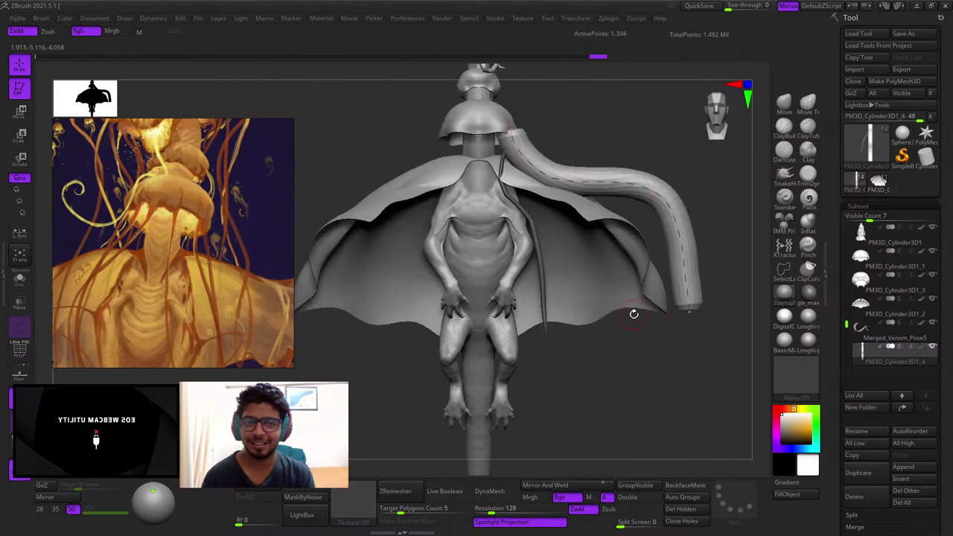
key("ctrl+z")
right_click_drag(526, 145, 583, 163, "ctrl")
left_click_drag(517, 144, 735, 363)
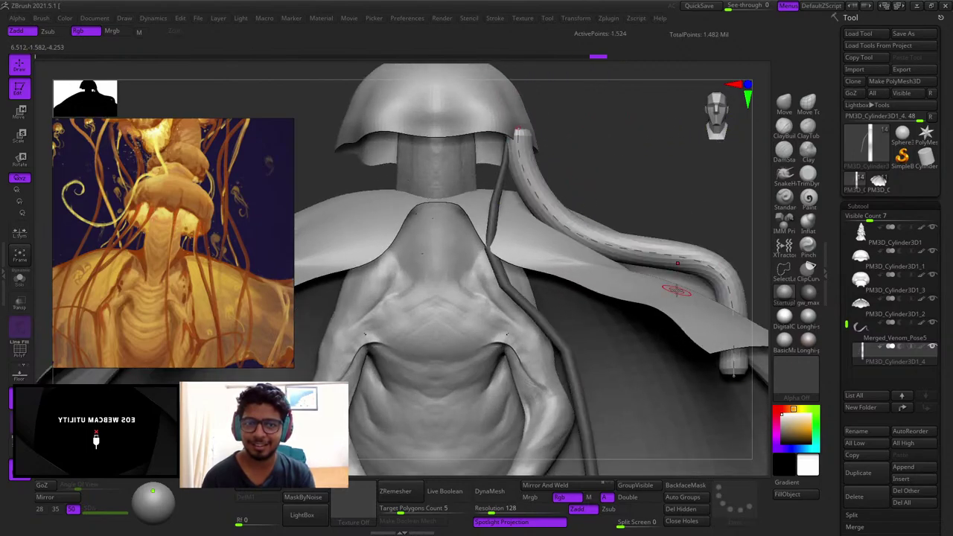
right_click_drag(668, 212, 561, 145, "ctrl")
key("ctrl+z")
Step: Try a thinner tube arcing from the bell's rim beyond the cape at a draw size of about 10
key("space")
left_click(593, 162)
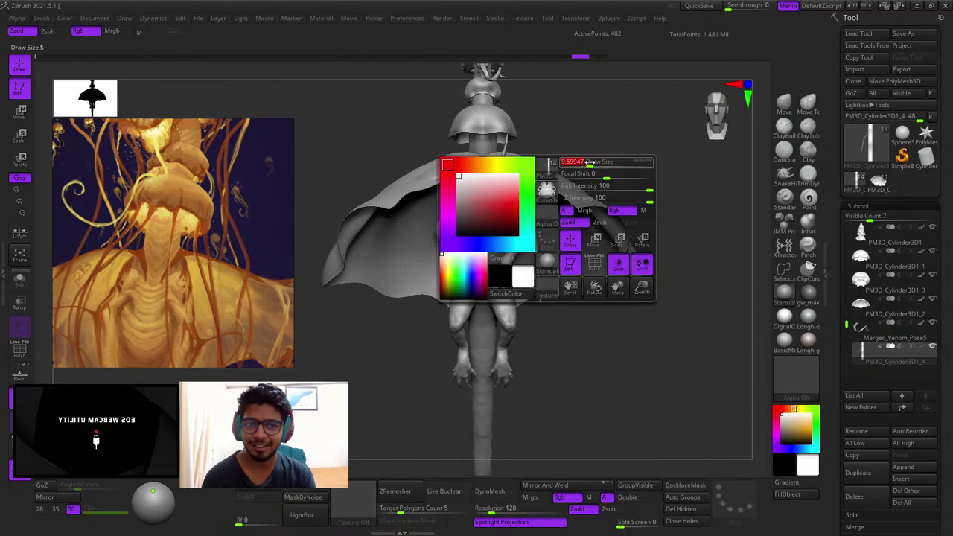
left_click_drag(646, 229, 680, 391)
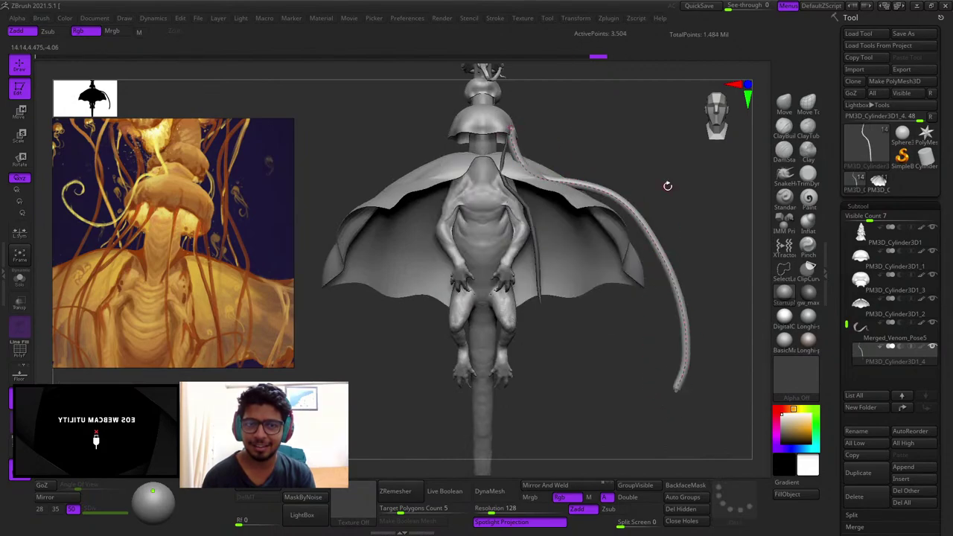
mouse_move(665, 185)
right_mouse_down()
mouse_move(587, 216)
mouse_move(594, 162)
right_mouse_up()
key("ctrl+z")
Step: Try hair-thin tubes from both sides of the lower neck bell using a very small draw size
key("space")
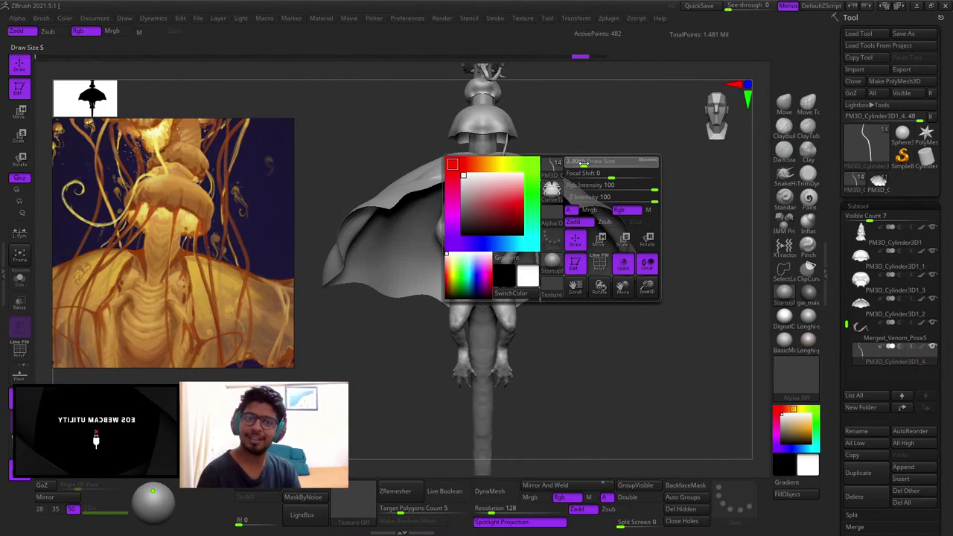
left_click_drag(640, 198, 699, 345)
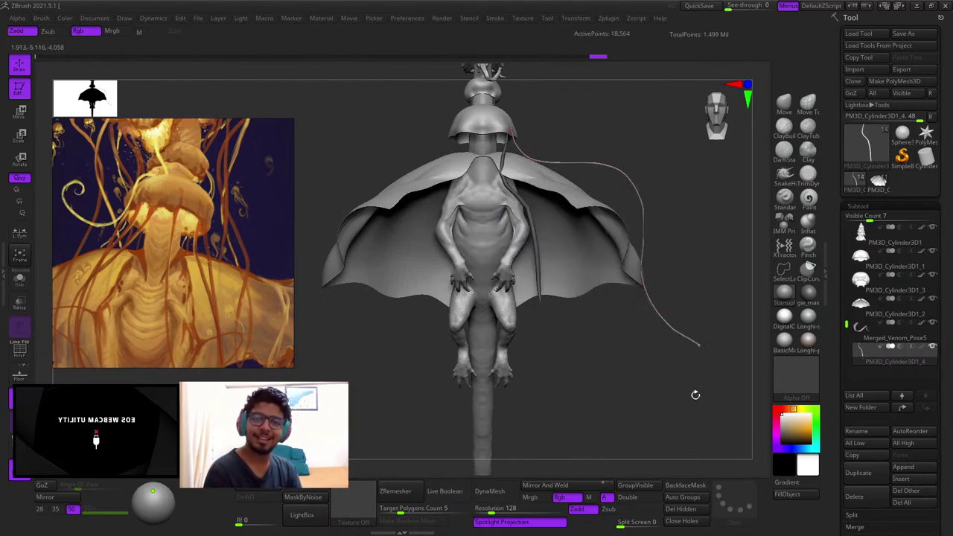
right_click_drag(595, 370, 675, 376, "alt")
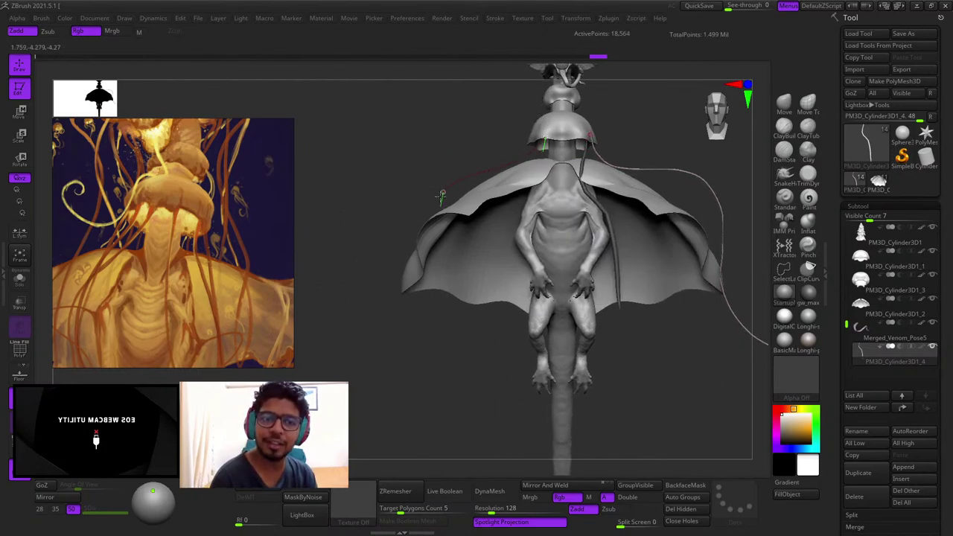
left_click_drag(442, 196, 452, 410)
key("ctrl+z")
key("ctrl+z")
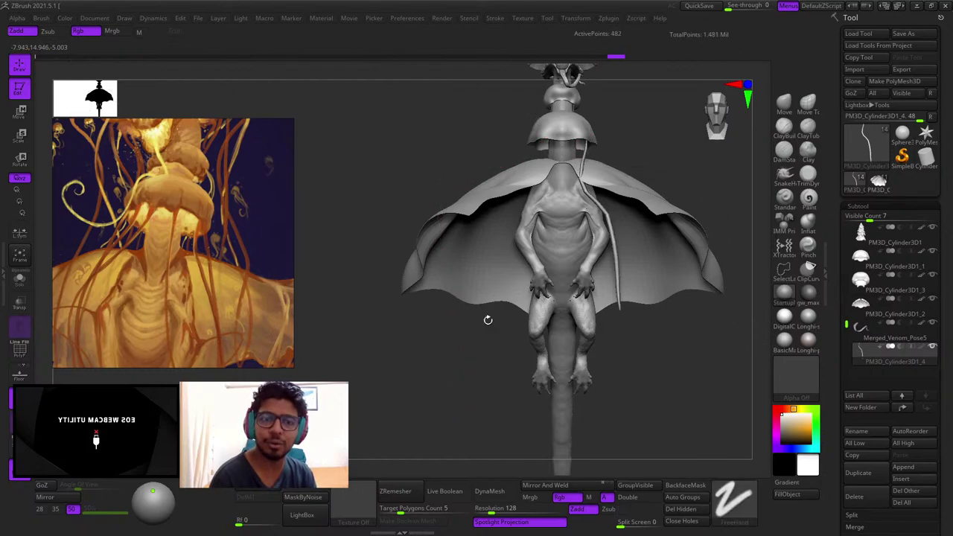
Step: Try long wavy tubes hanging from both sides of the lower neck bell at a slightly larger draw size
key("space")
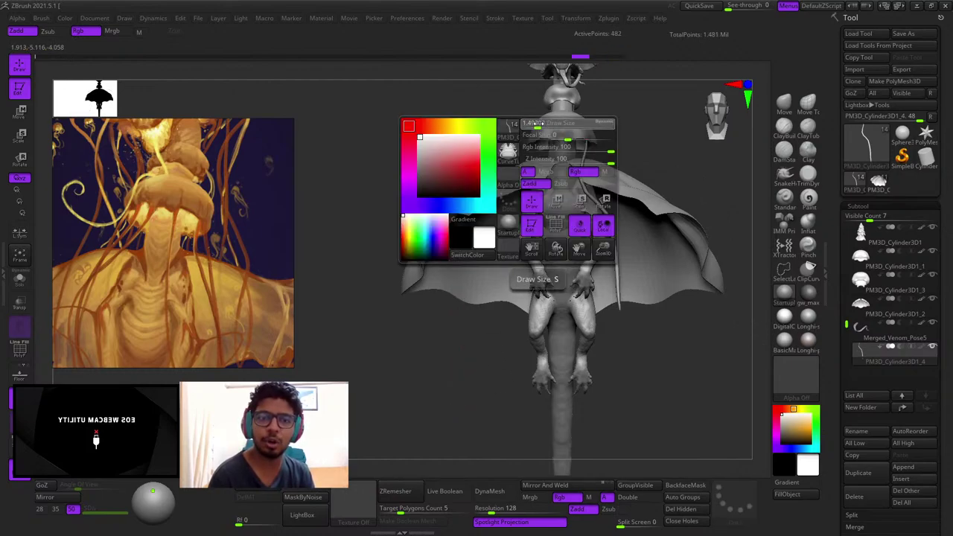
left_click_drag(537, 123, 541, 125)
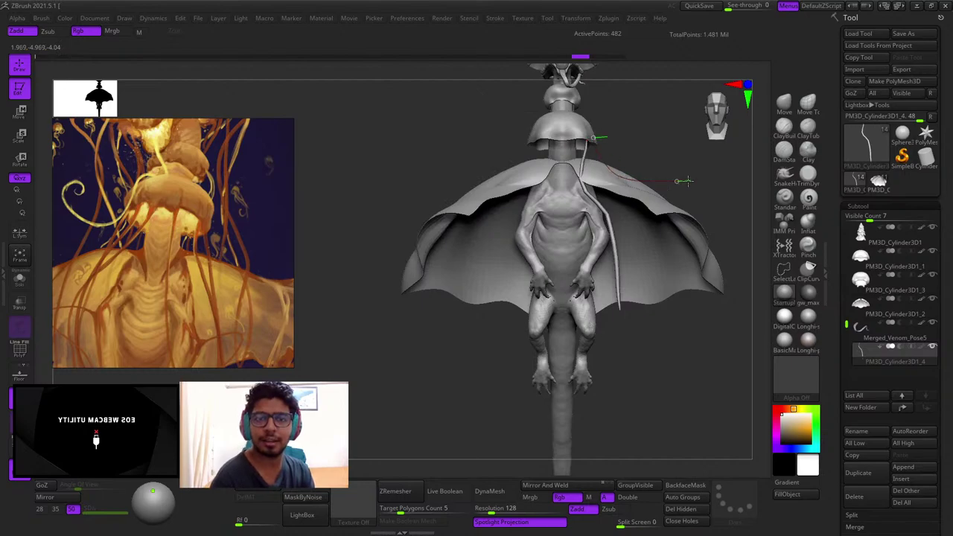
left_click_drag(720, 442, 725, 451)
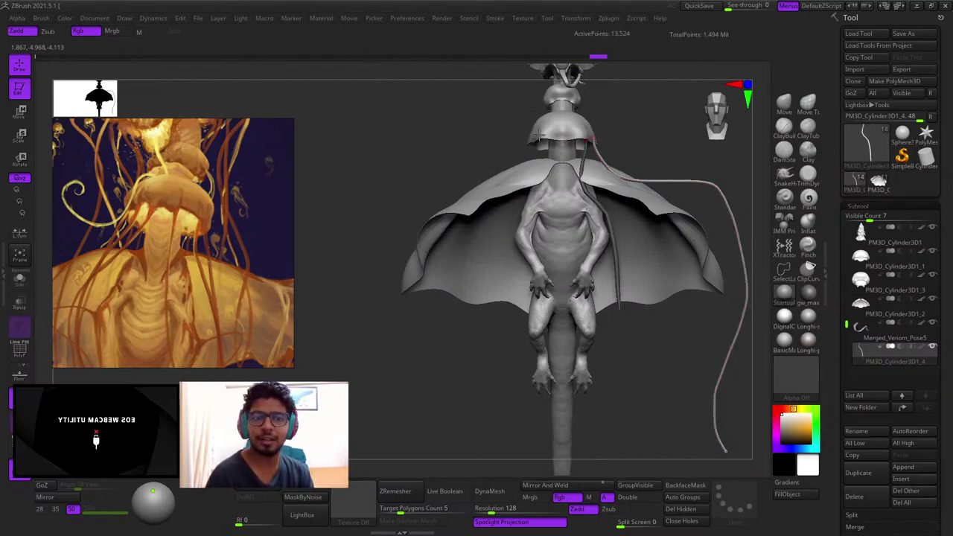
left_click_drag(503, 296, 454, 436)
left_click(578, 208)
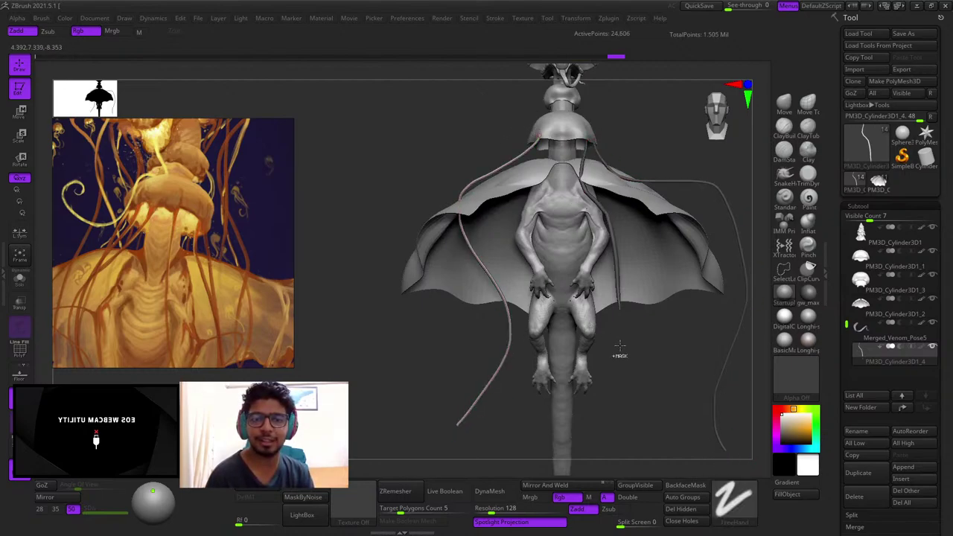
key("ctrl+z")
key("ctrl+z")
Step: Try a medium-thickness tube from the lower neck bell's rim at a draw size of about 5.5
left_click_drag(645, 365, 602, 337, "alt")
key("space")
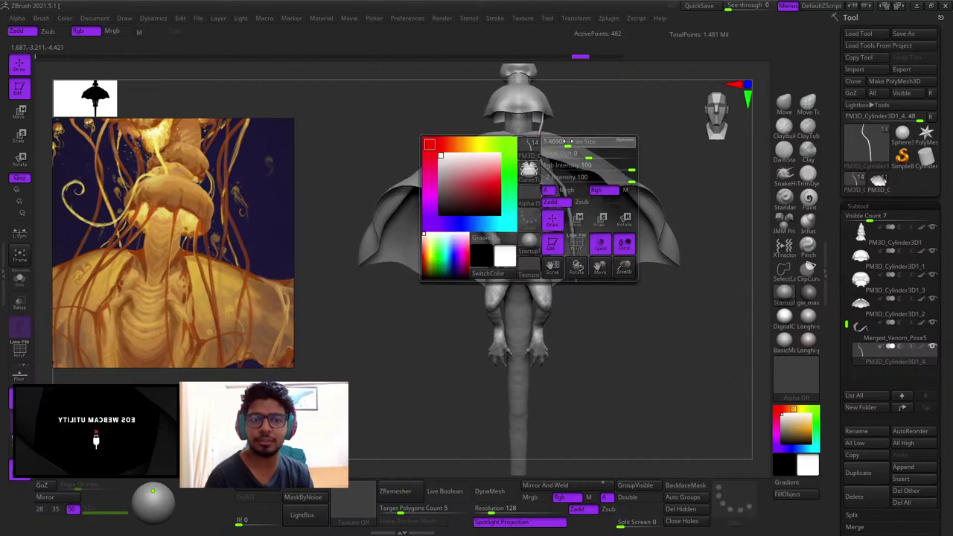
left_click_drag(652, 375, 654, 380)
Step: Try adding further tube strokes from the side view, including a short one beside the tentacle's lower end
left_click_drag(655, 373, 576, 298, "shift")
left_click_drag(553, 257, 416, 111)
key("ctrl+z")
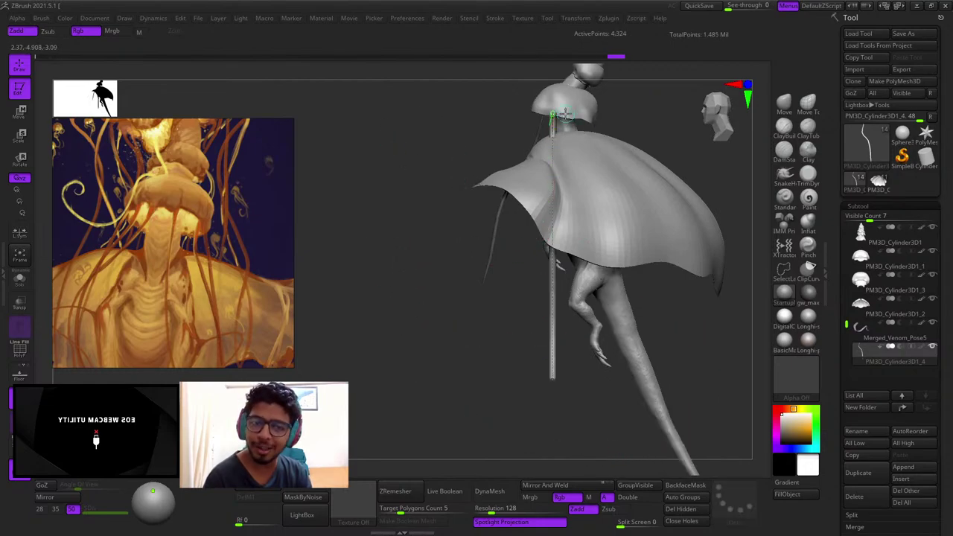
left_click_drag(481, 247, 547, 275)
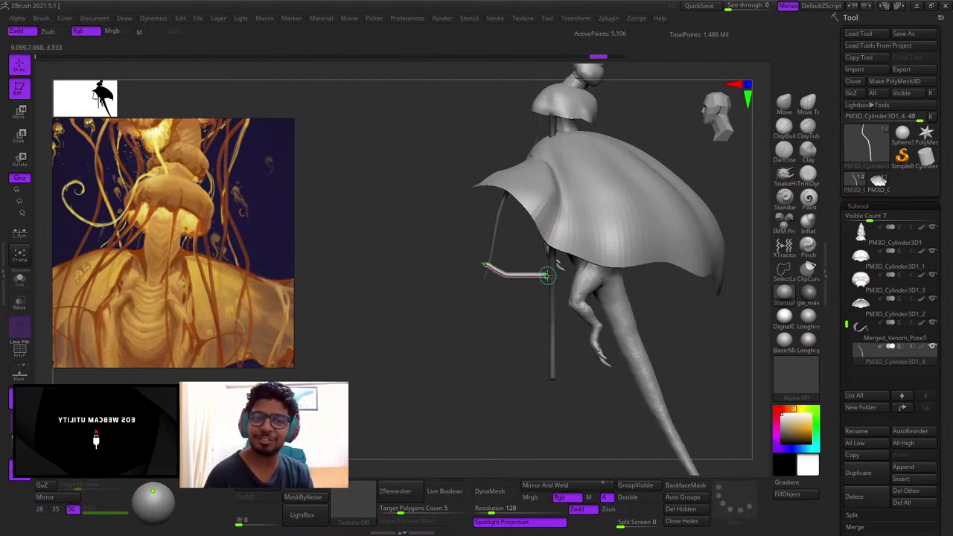
left_click_drag(429, 255, 517, 305)
key("ctrl+z")
key("ctrl+z")
Step: Draw a curving tube from the lower neck bell's rim across the body and tail from an angled view
left_click_drag(680, 266, 691, 310)
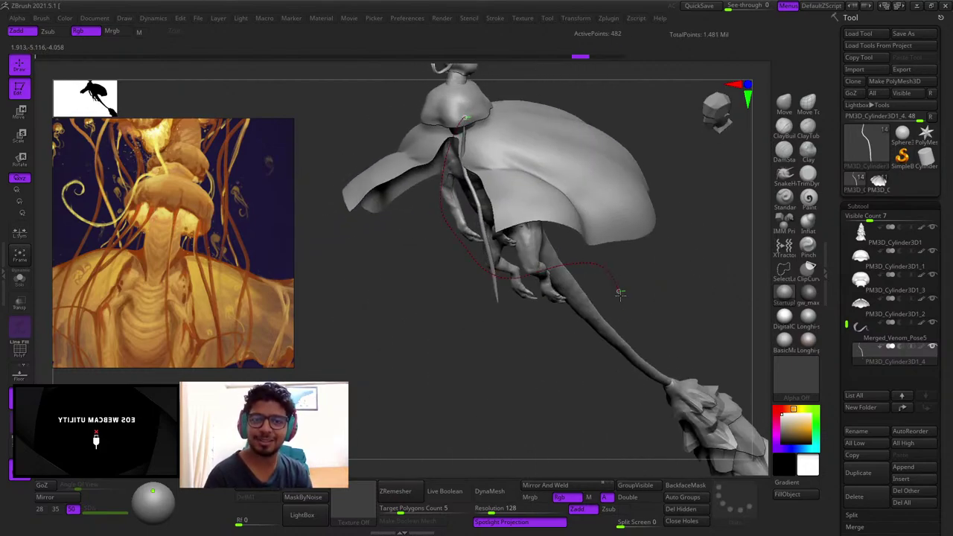
left_click_drag(619, 291, 688, 340)
mouse_move(558, 385)
left_mouse_down()
mouse_move(708, 204)
mouse_move(685, 148)
mouse_move(674, 161)
left_mouse_up()
left_click_drag(631, 118, 705, 142)
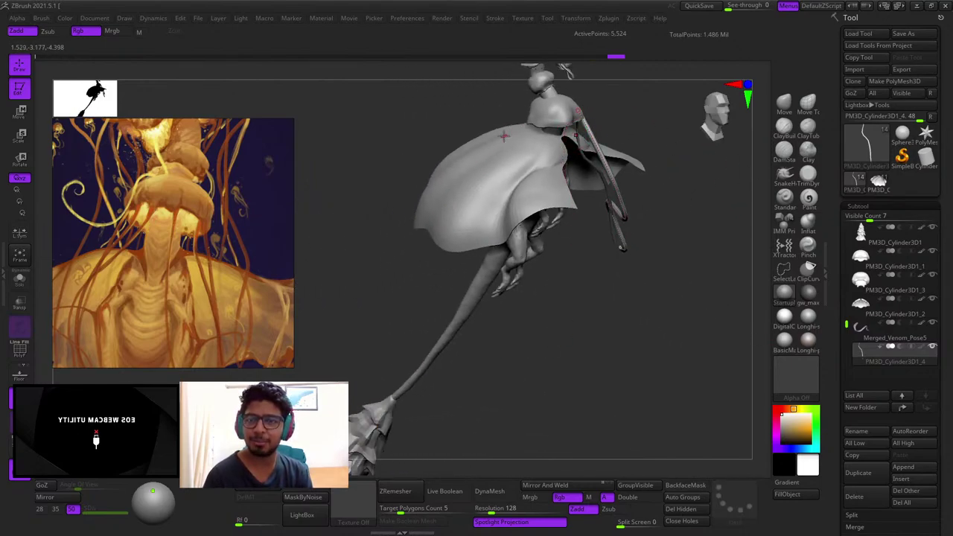
mouse_move(547, 288)
left_mouse_down()
mouse_move(453, 317)
mouse_move(534, 296)
left_mouse_up()
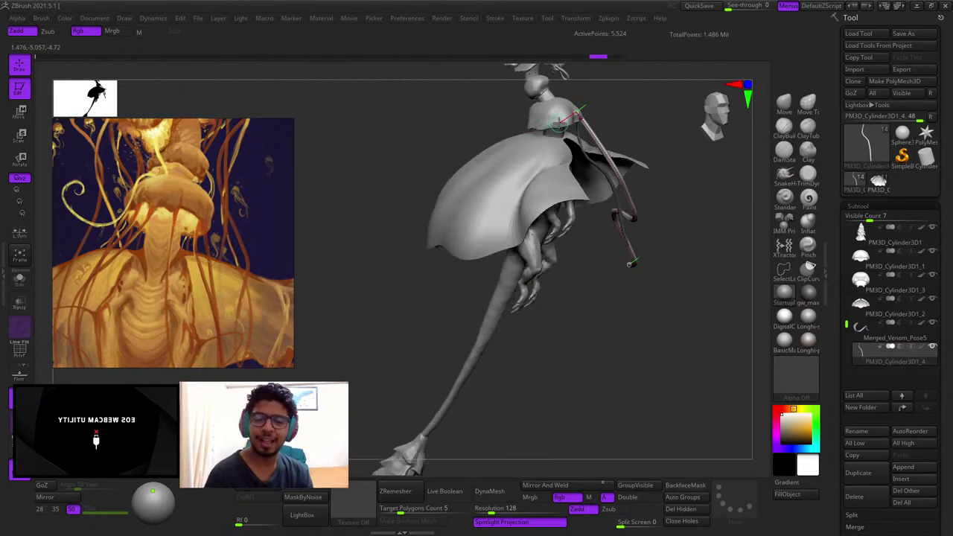
Step: Undo the last tube and try another one from the lower neck bell's rim down across the body
mouse_move(645, 111)
left_mouse_down("shift")
mouse_move(615, 128)
mouse_move(657, 149)
mouse_move(679, 113)
left_mouse_up("shift")
key("ctrl+z")
right_click_drag(678, 112, 620, 111, "alt")
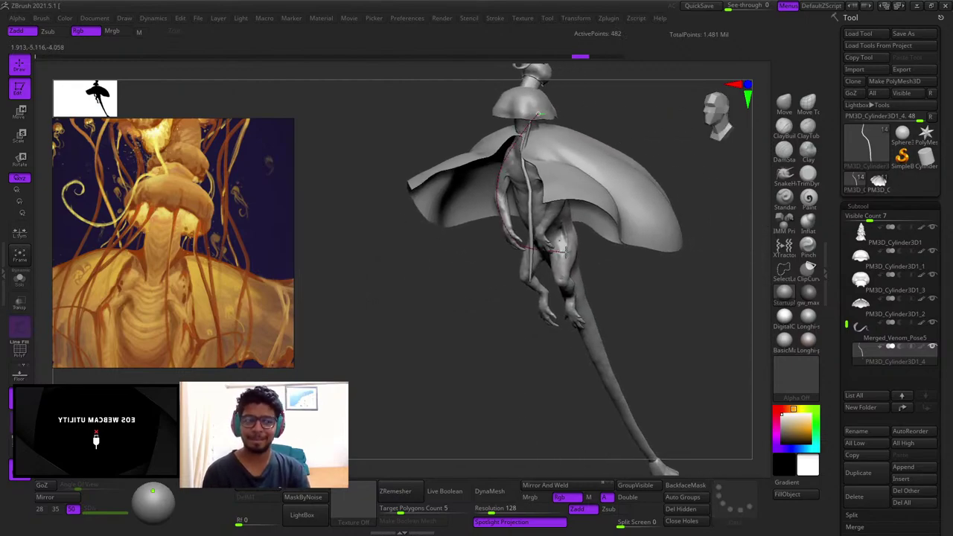
left_click_drag(565, 253, 683, 306)
key("ctrl+z")
Step: Draw a long wavy tube from the lower neck bell's rim past the body at a draw size of about 6.8
key("space")
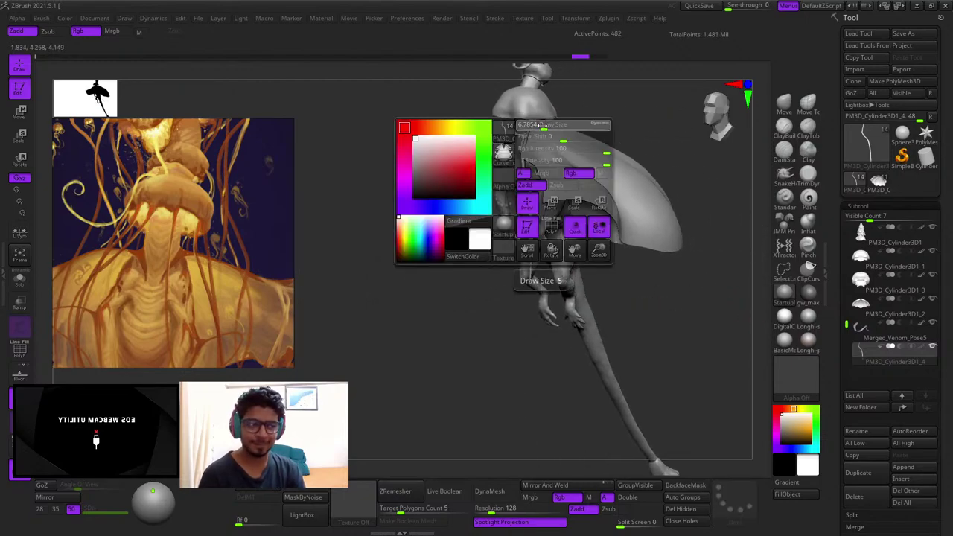
left_click(529, 118)
left_click_drag(710, 315, 714, 315)
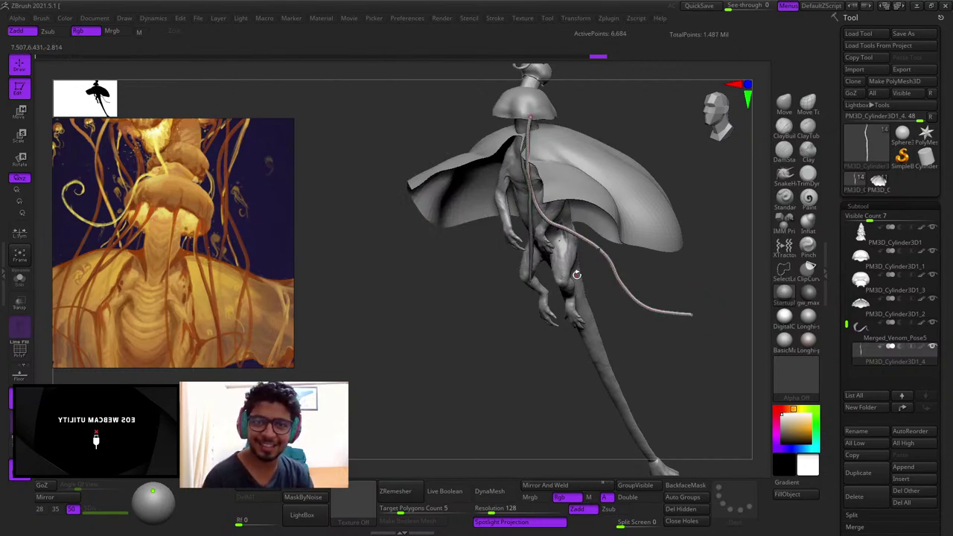
Step: Select the cape and draw a mirrored pair of long wavy tubes hanging from the lower neck bell's front rim
left_click(570, 191, "alt")
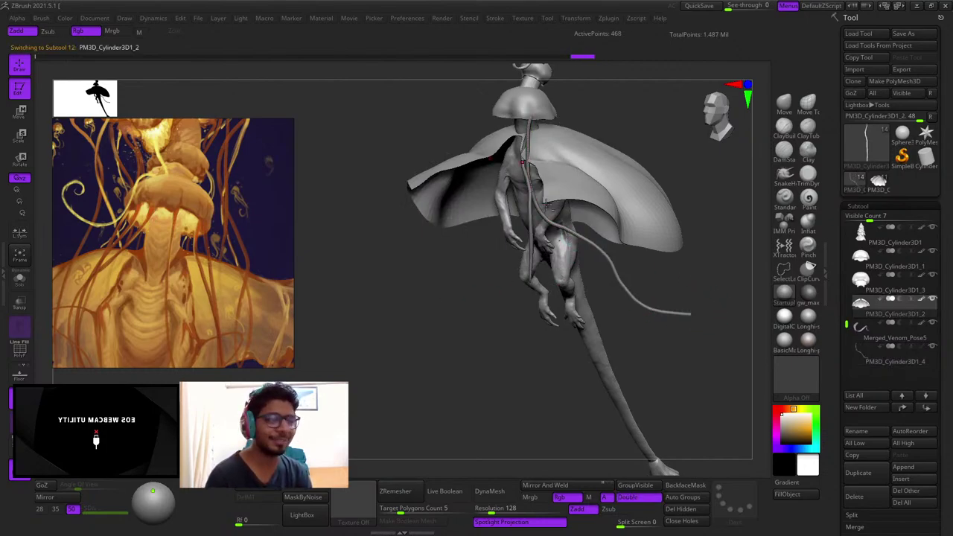
left_click_drag(451, 141, 706, 201)
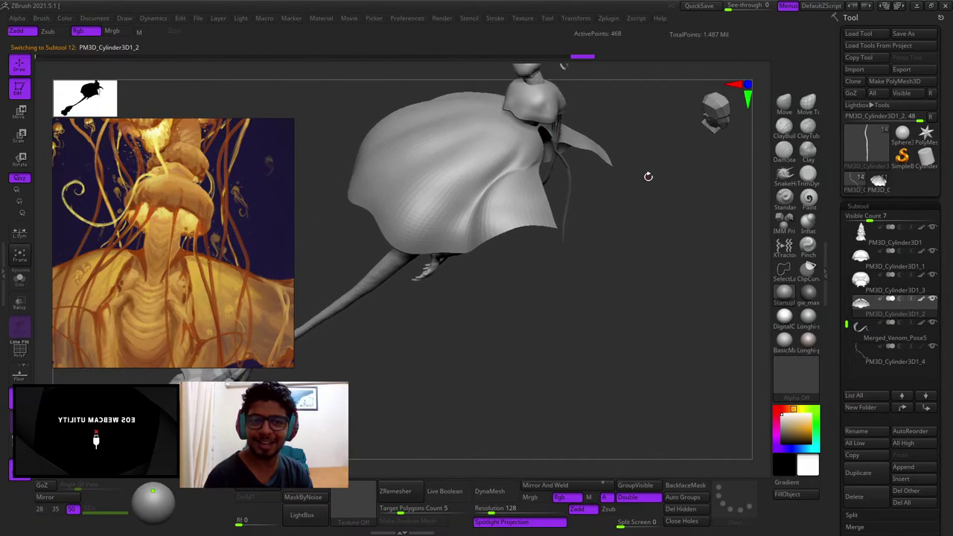
left_click_drag(648, 176, 601, 120)
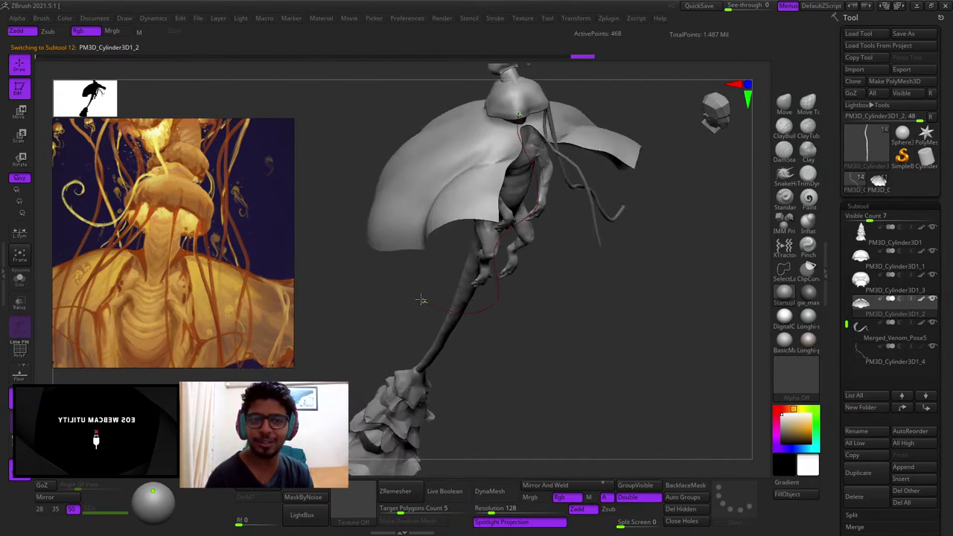
left_click_drag(420, 299, 420, 299)
key("ctrl+z")
left_click_drag(469, 93, 637, 135)
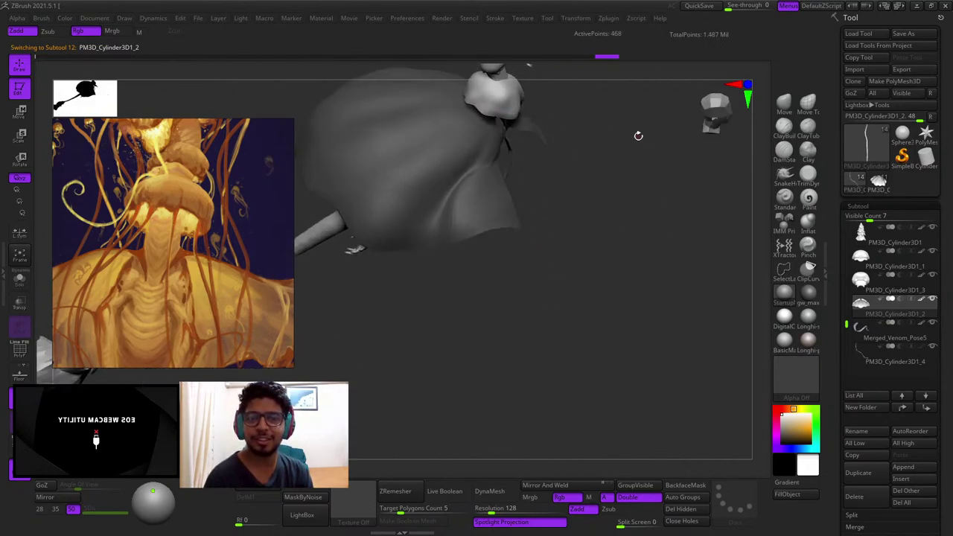
left_click_drag(661, 191, 492, 195)
key("ctrl+z")
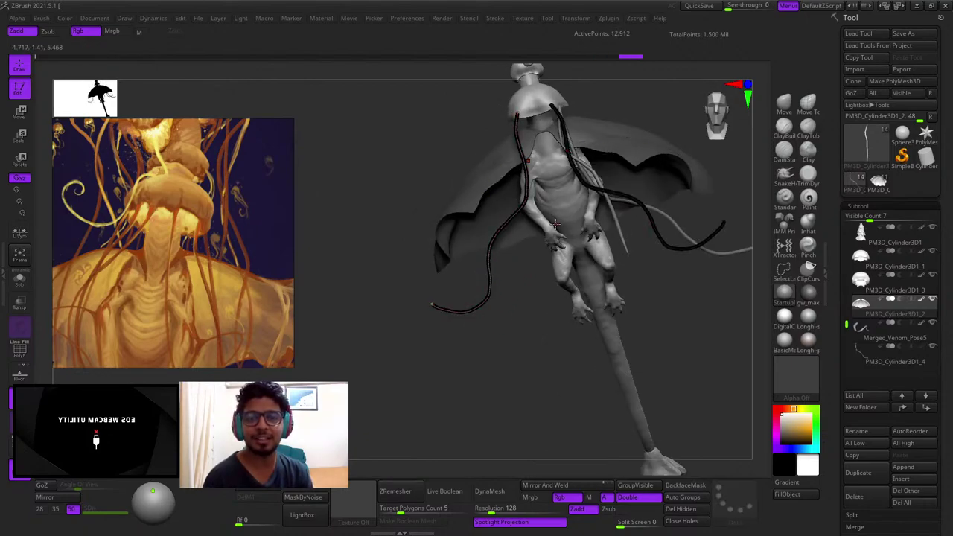
Step: Select the lower neck bell and draw a mirrored pair of wavy tubes from its rear sides out over the cape
left_click_drag(469, 127, 481, 228, "alt")
left_click(486, 89, "alt")
left_click_drag(435, 178, 440, 106, "alt")
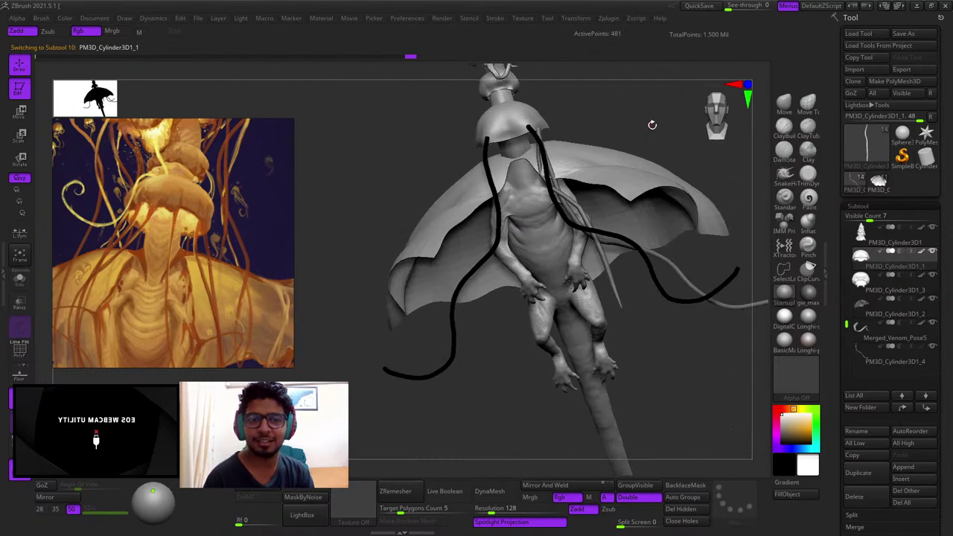
left_click_drag(652, 125, 573, 133)
left_click_drag(647, 233, 712, 329)
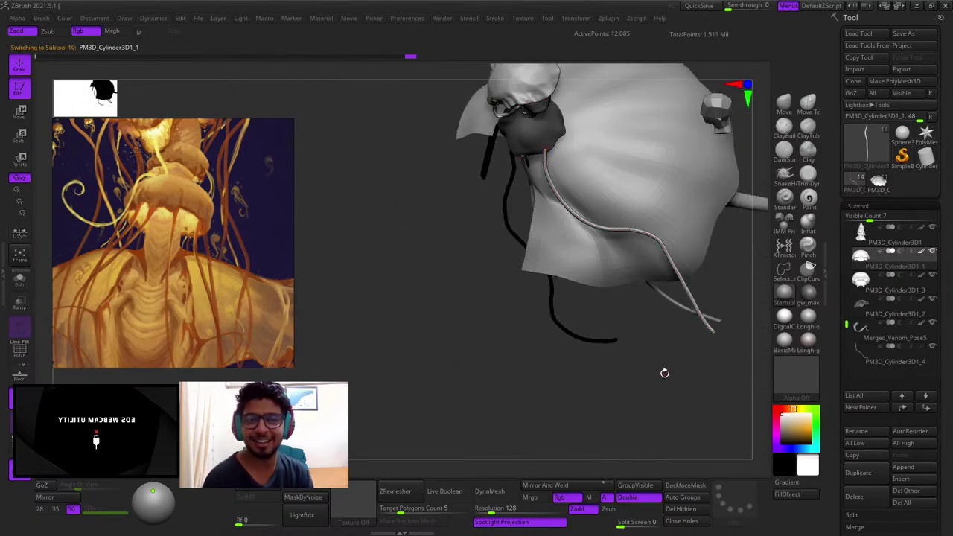
left_click_drag(662, 366, 622, 421, "alt")
key("ctrl+z")
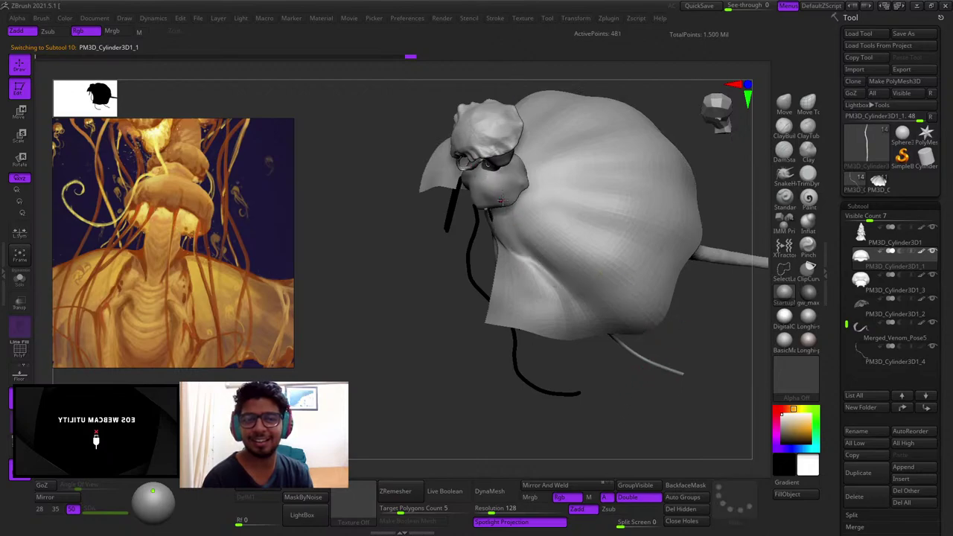
mouse_move(636, 277)
left_mouse_down()
mouse_move(720, 333)
mouse_move(657, 445)
left_mouse_up()
key("ctrl+z")
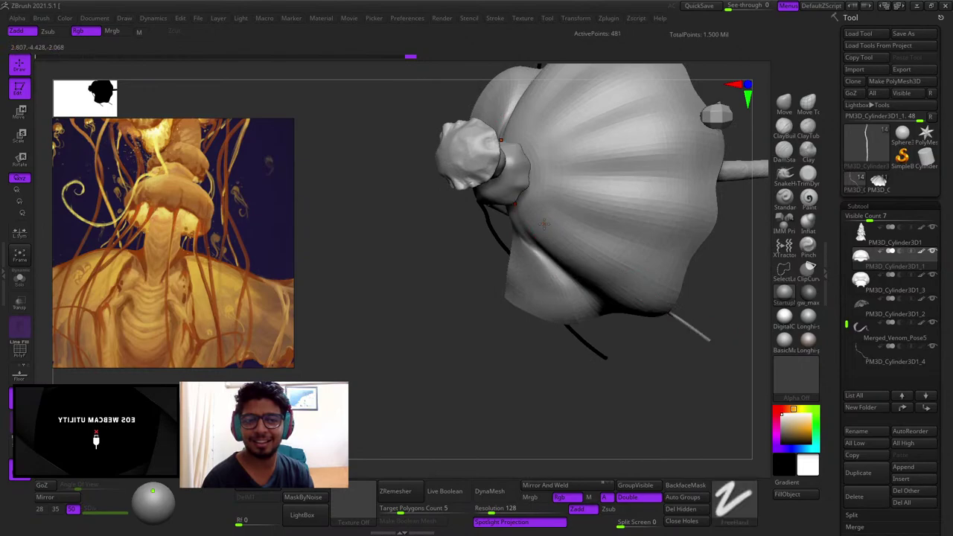
left_click_drag(725, 333, 762, 348)
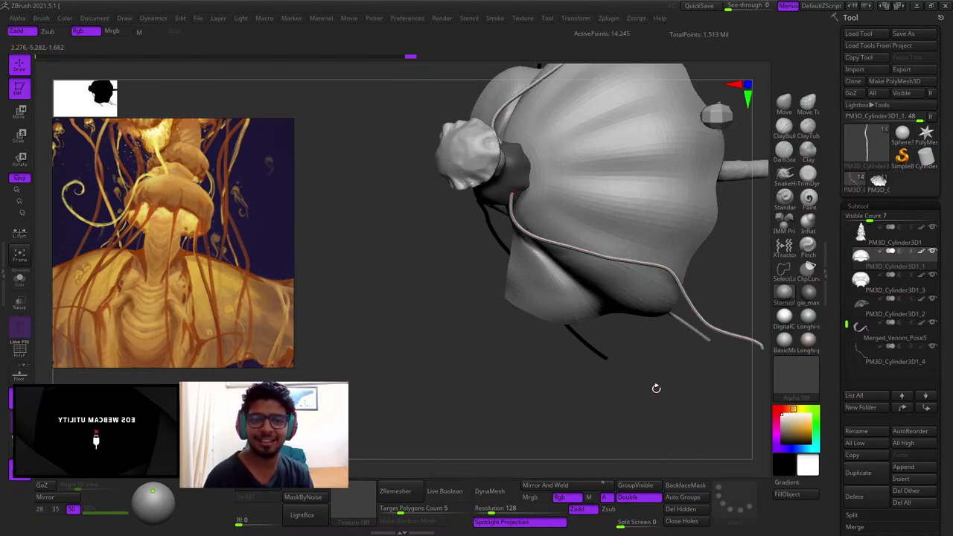
Step: Draw a further tube from the back centre of the lower neck bell along the middle of the cape
left_click_drag(655, 393, 662, 408)
left_click(585, 218, "alt")
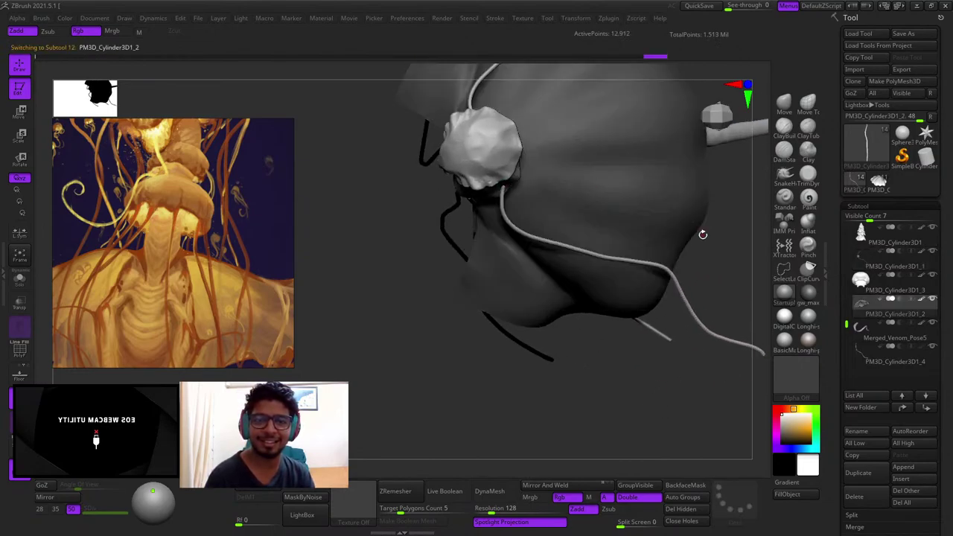
left_click_drag(723, 260, 707, 266)
left_click(499, 171, "alt")
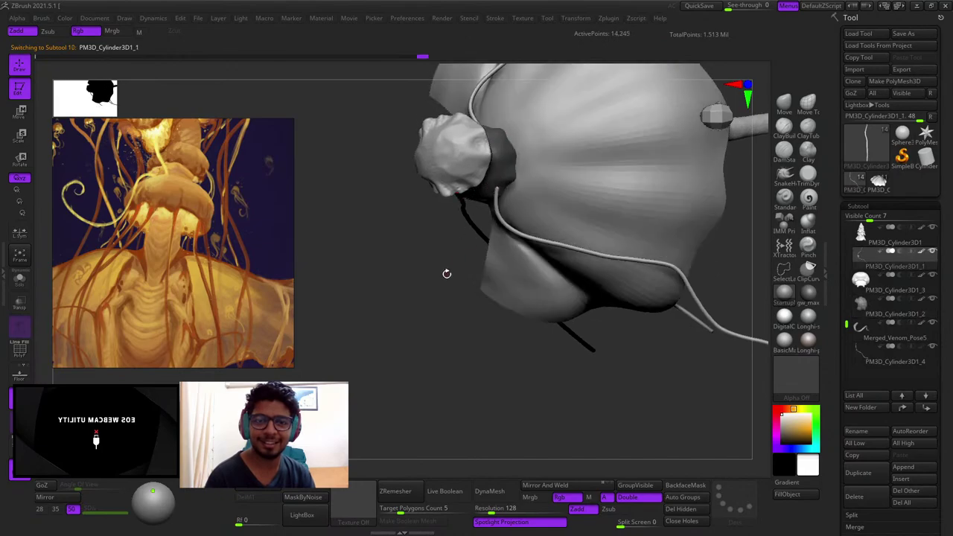
left_click_drag(447, 273, 480, 284)
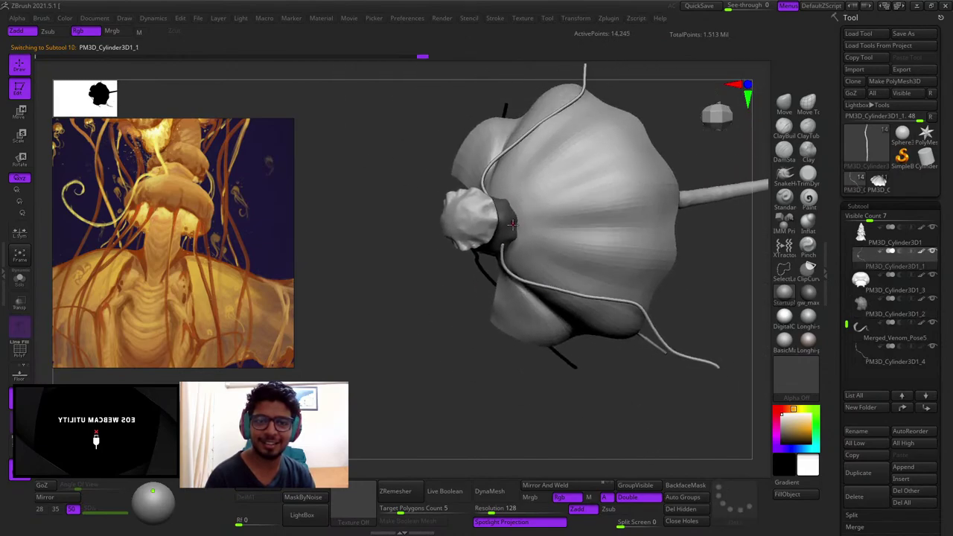
left_click_drag(671, 282, 695, 160)
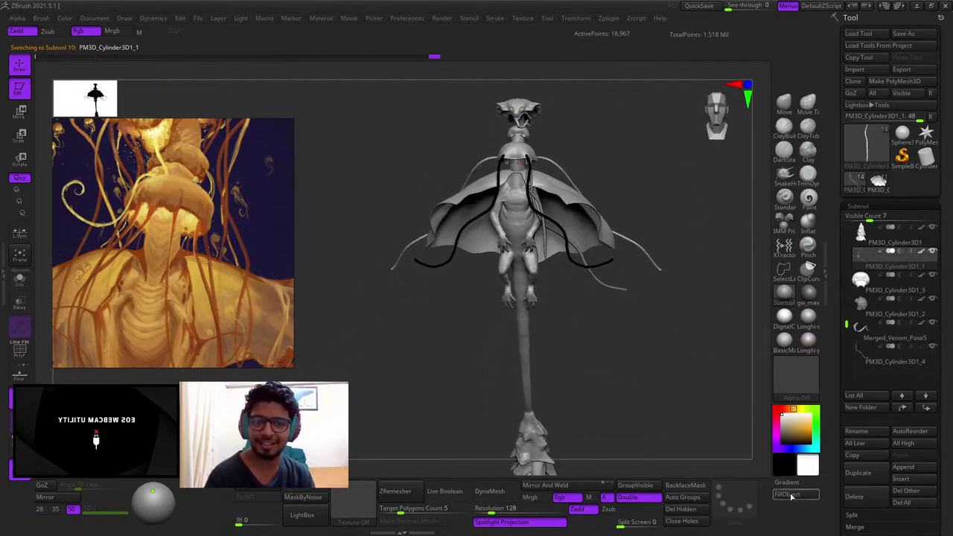
Step: Clear the mask on the cape with its black front tubes and fill the whole subtool with white
right_click_drag(554, 232, 549, 229, "ctrl")
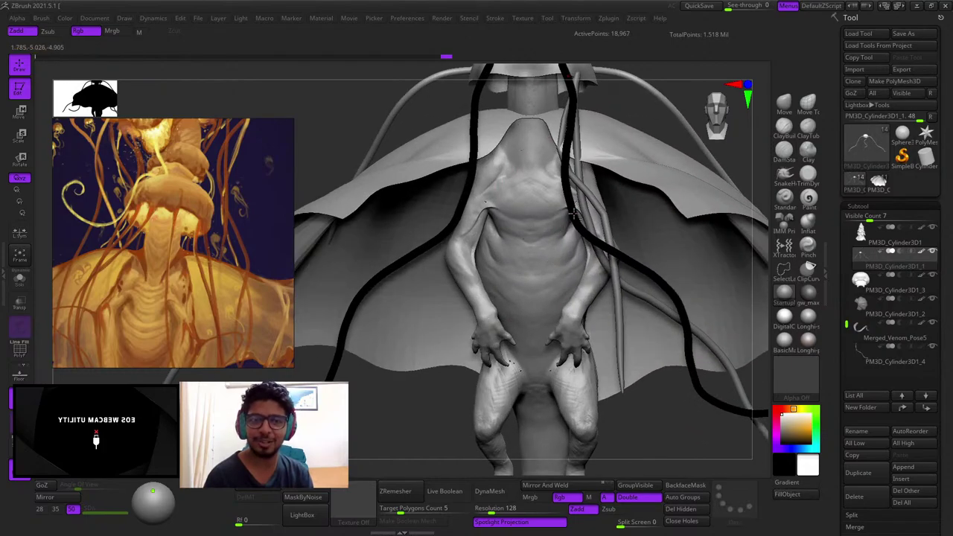
left_click(573, 214, "alt")
right_click(594, 194)
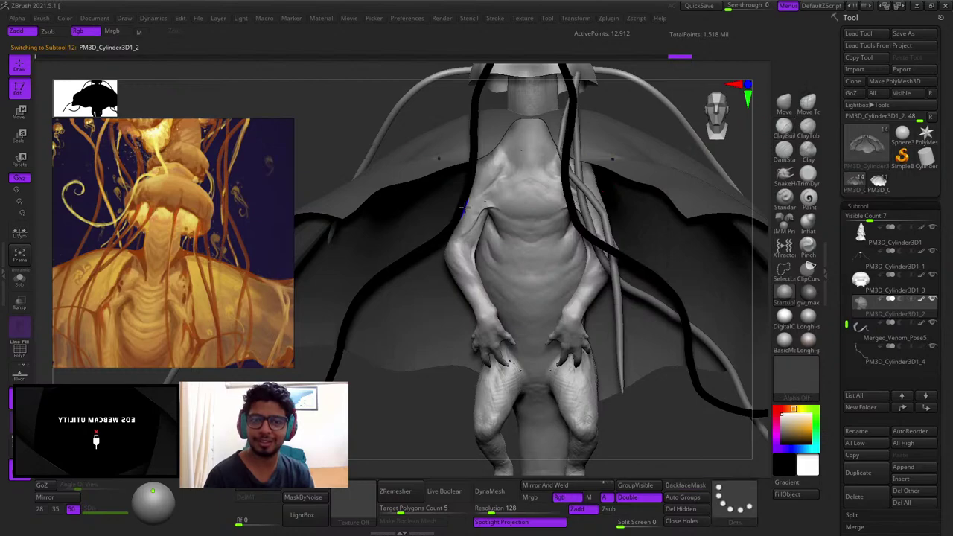
key("shift+f")
right_click_drag(586, 234, 577, 169, "ctrl")
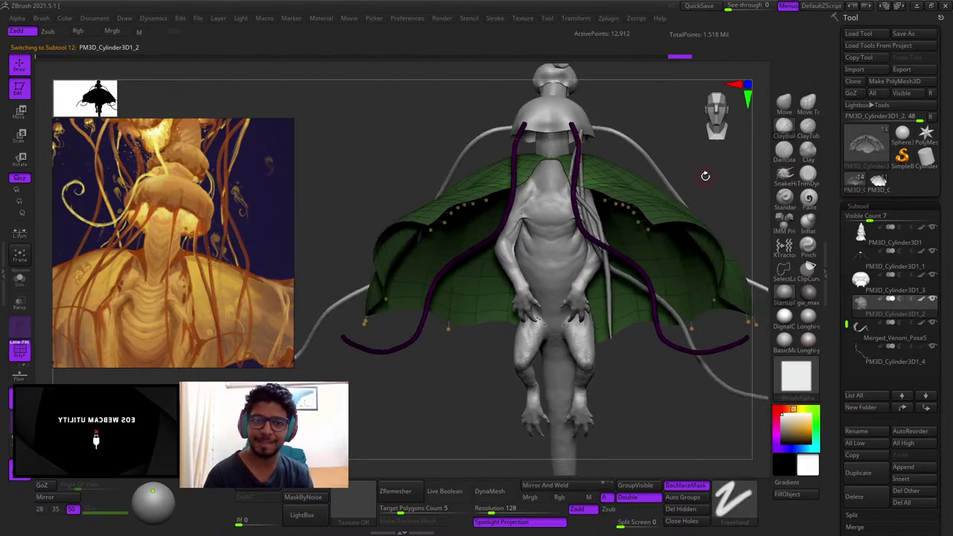
left_click_drag(705, 177, 655, 190)
key("shift+f")
left_click_drag(483, 400, 549, 385, "shift")
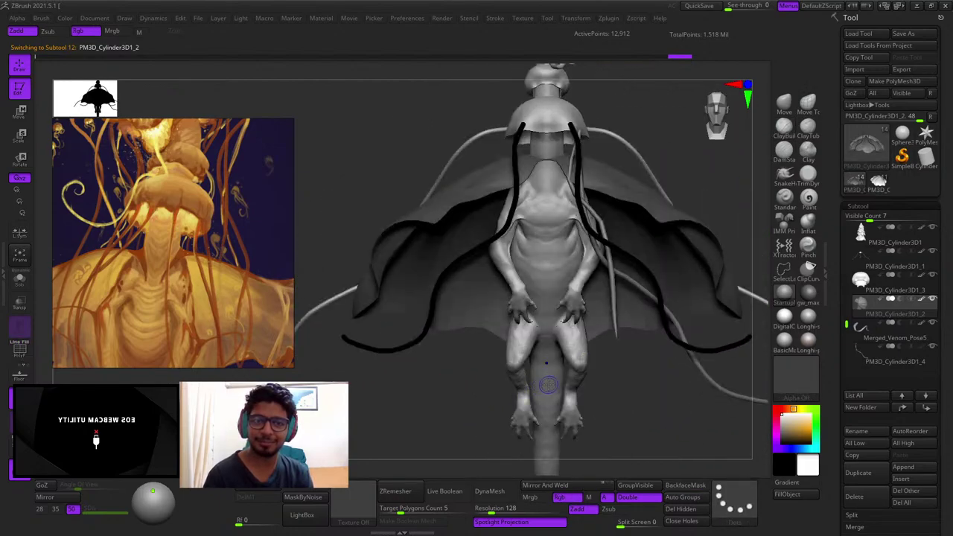
left_click_drag(680, 400, 698, 445, "ctrl")
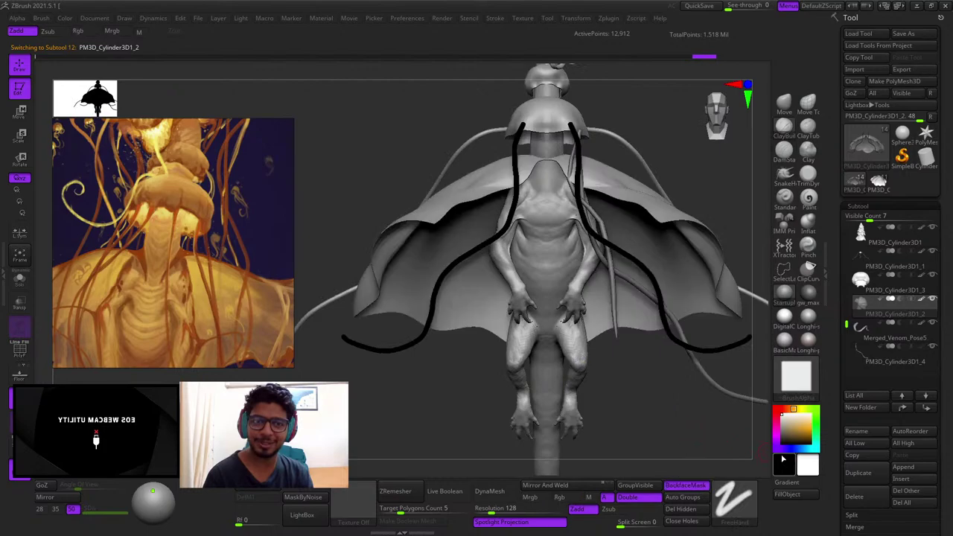
left_click(793, 492)
right_click_drag(695, 453, 638, 393, "ctrl")
right_click_drag(673, 341, 661, 324)
right_click_drag(661, 323, 655, 258, "ctrl")
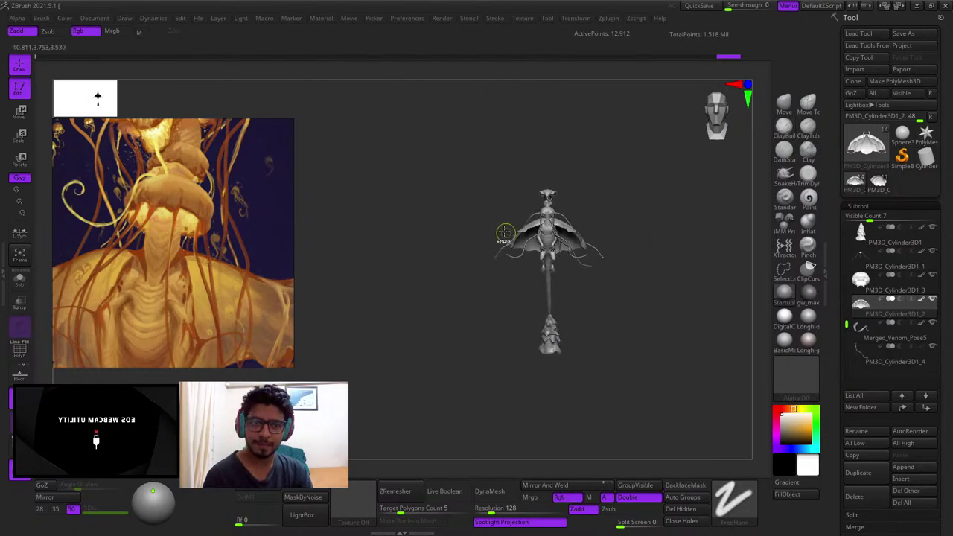
Step: Select the lower neck bell with its rear tubes, with PolyFrame shown, and choose the Move brush
right_click_drag(504, 233, 557, 266, "ctrl")
right_click_drag(587, 181, 606, 200, "ctrl")
right_click(605, 201)
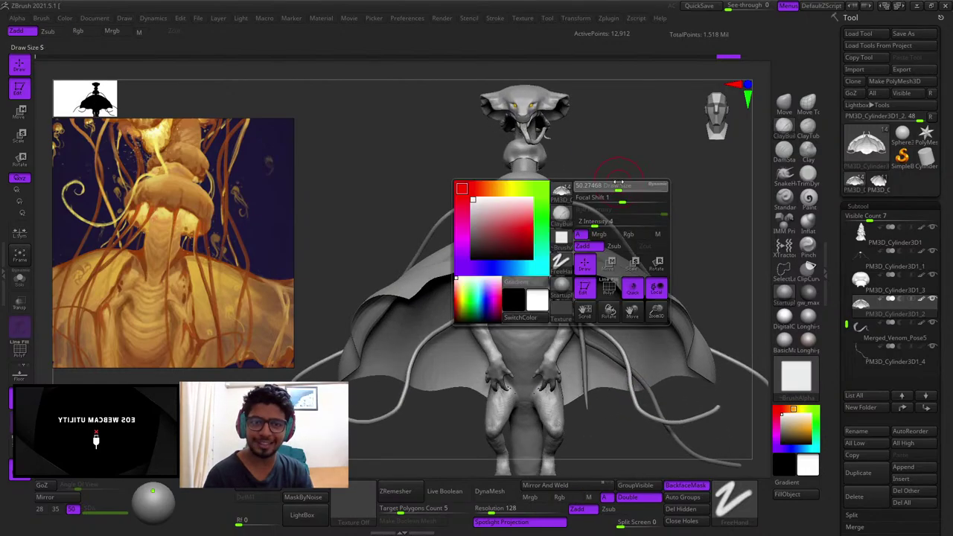
key("shift+f")
key("shift+f")
left_click(609, 216, "alt")
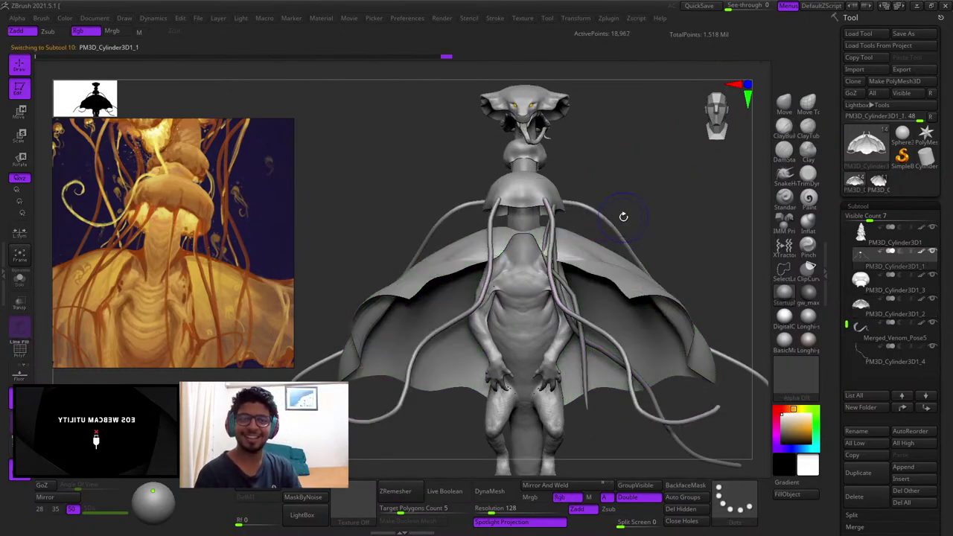
key("shift+f")
right_click_drag(666, 209, 670, 196, "ctrl")
mouse_move(670, 197)
right_mouse_down()
mouse_move(653, 220)
mouse_move(663, 215)
mouse_move(605, 250)
right_mouse_up()
right_click(605, 252)
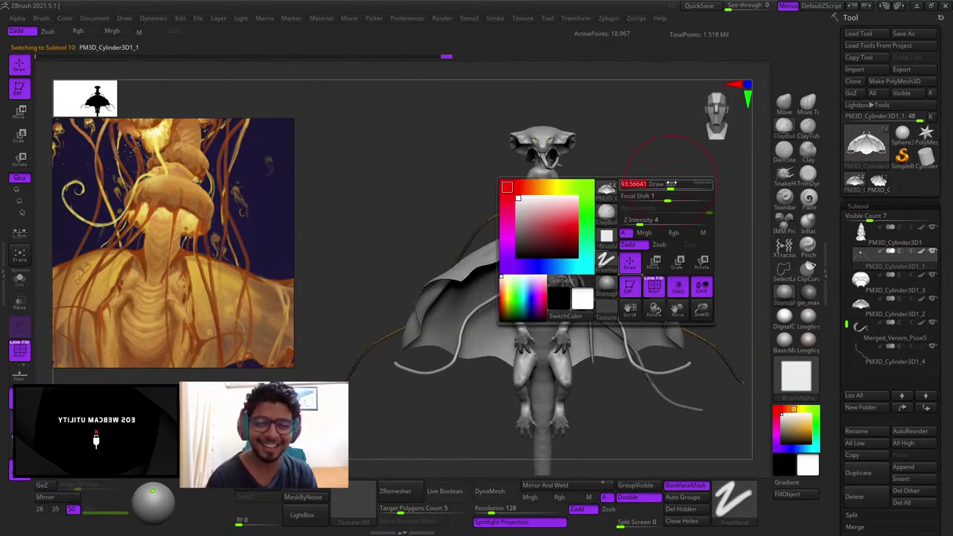
left_click(789, 105)
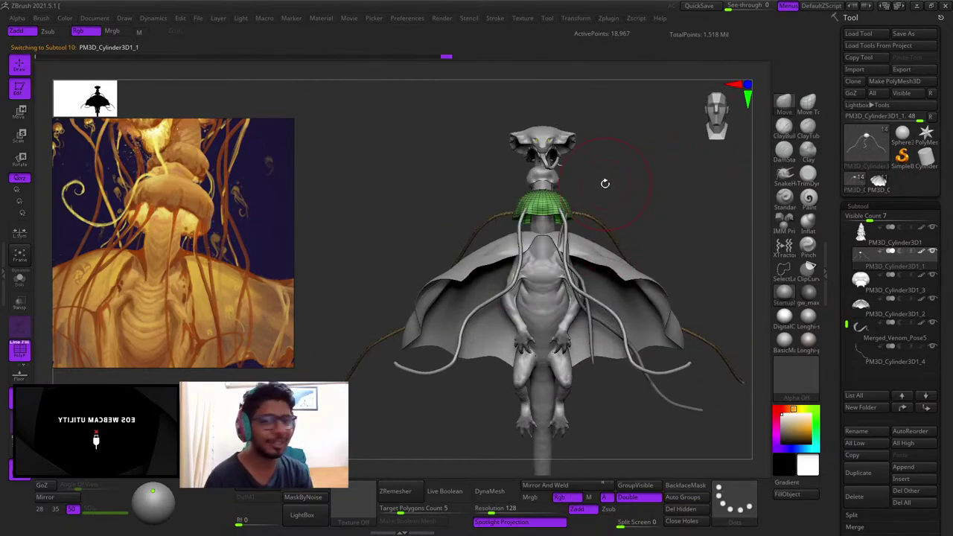
Step: Zoom the reference out to the whole creature, and isolate the bell's side tubes before unhiding the rest
right_click_drag(589, 154, 564, 146, "ctrl")
right_click_drag(564, 146, 588, 174, "ctrl")
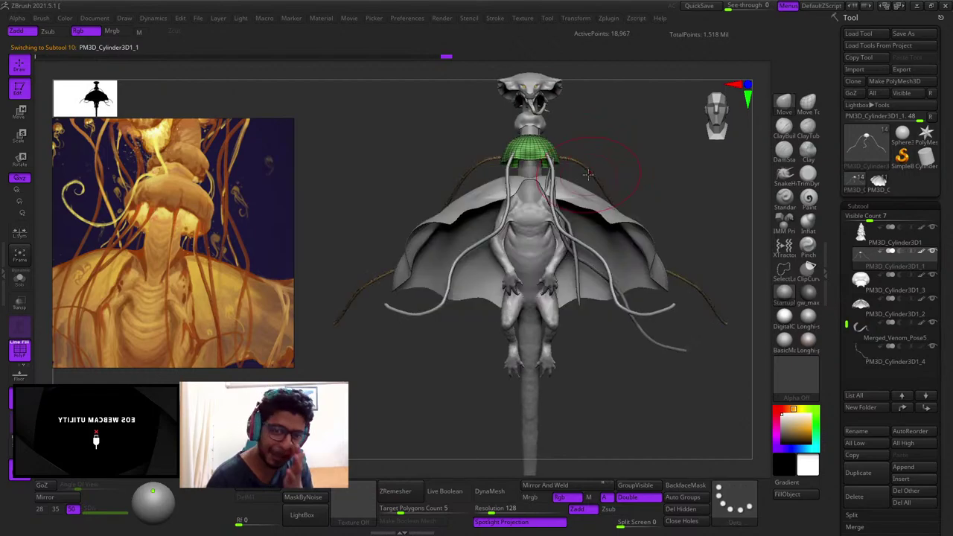
scroll(158, 181, "down", 4)
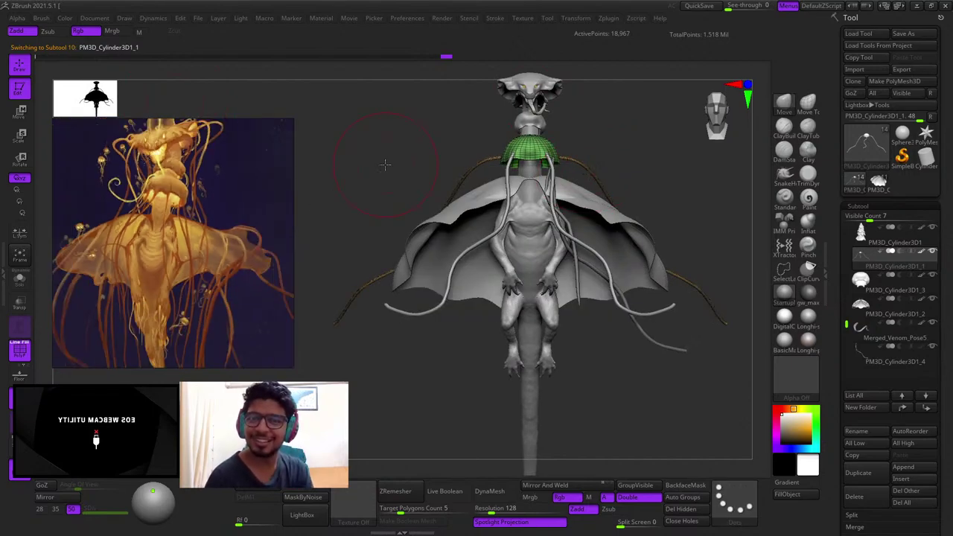
right_click(586, 174)
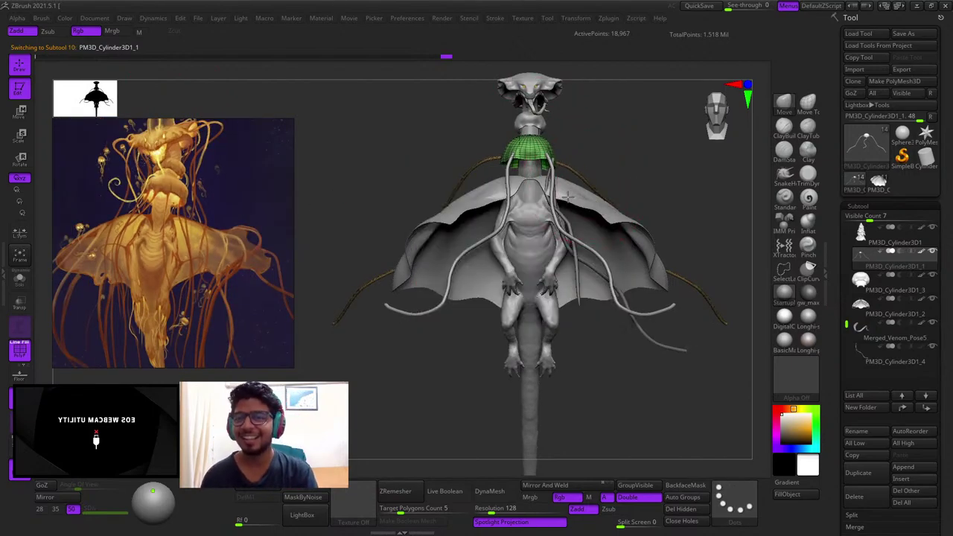
mouse_move(593, 159)
right_mouse_down("ctrl")
mouse_move(603, 180)
mouse_move(596, 151)
right_mouse_up("ctrl")
left_click(593, 168, "ctrl+shift")
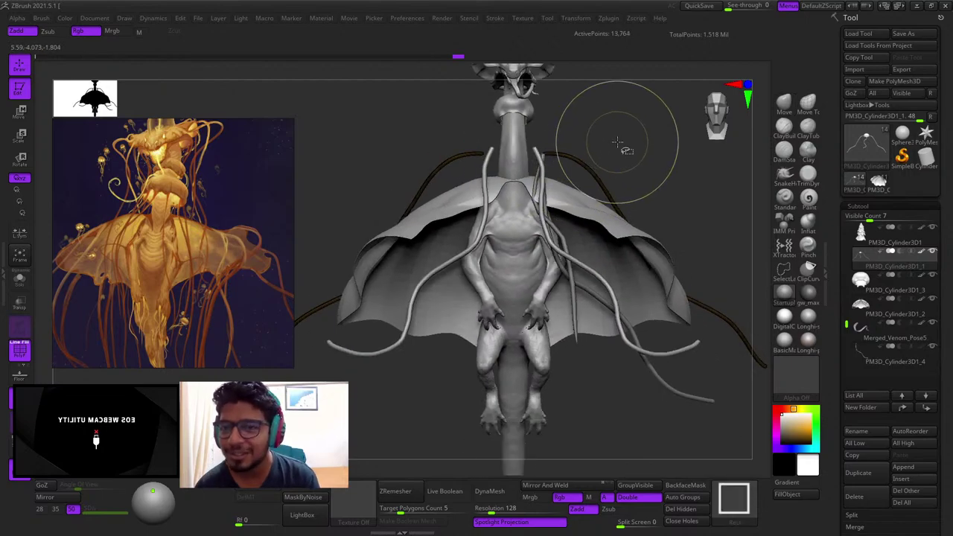
left_click(617, 142, "ctrl+shift")
right_click(587, 164)
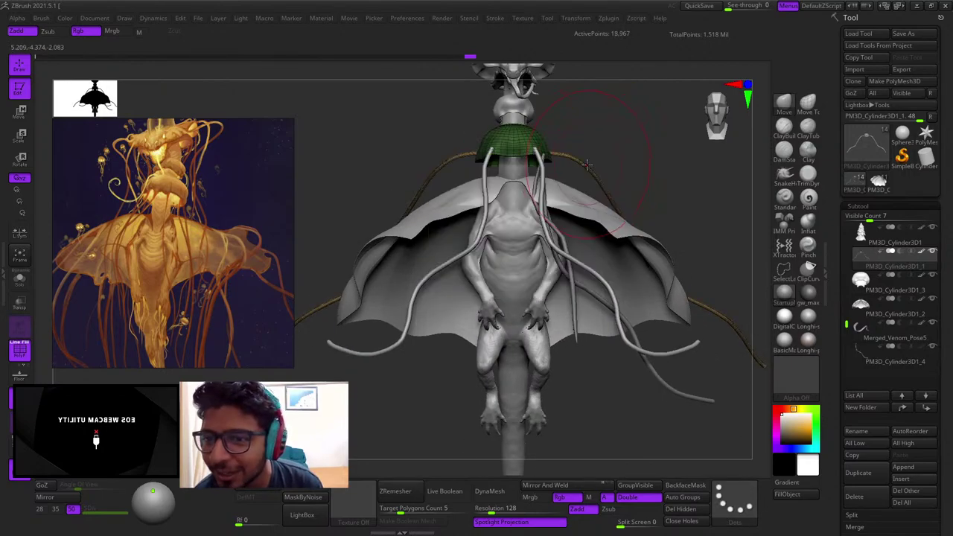
Step: Pull the upper parts of the bell's side tubes down and inward so they hang closer to the cape
key("space")
left_click_drag(443, 171, 453, 181)
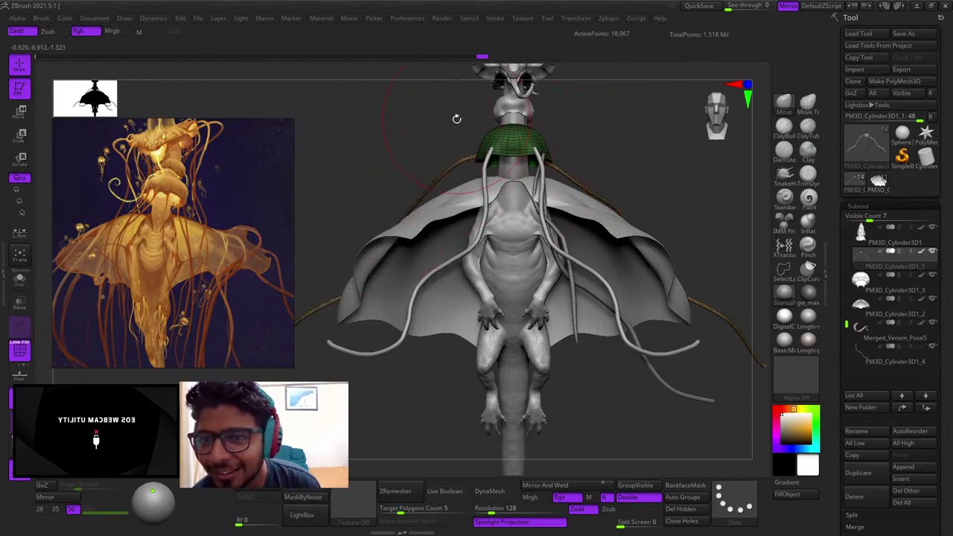
mouse_move(456, 119)
left_mouse_down()
mouse_move(476, 138)
mouse_move(458, 127)
left_mouse_up()
left_click_drag(457, 168, 466, 179)
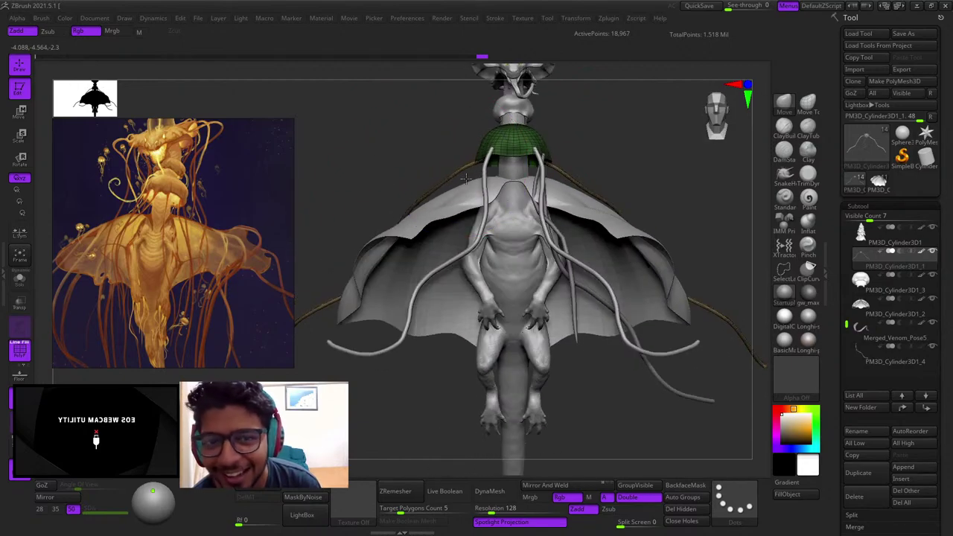
left_click_drag(456, 141, 563, 163)
left_click(595, 486)
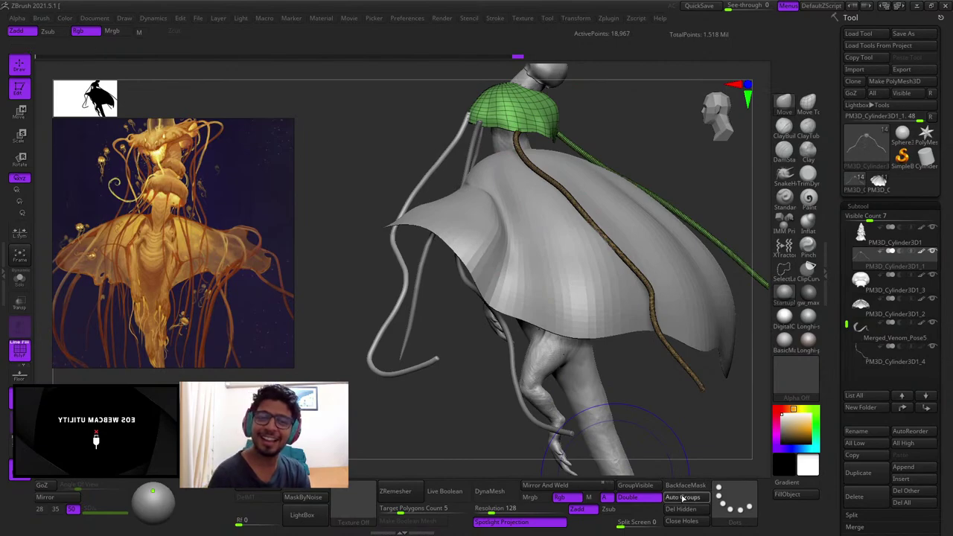
Step: Auto-group the lower neck bell and its tubes into polygroups, and mask the bell so only the tubes stay editable
left_click(682, 498)
key("shift+f")
left_click(539, 124, "ctrl+shift")
left_click(603, 131, "ctrl")
left_click(605, 133, "ctrl+shift")
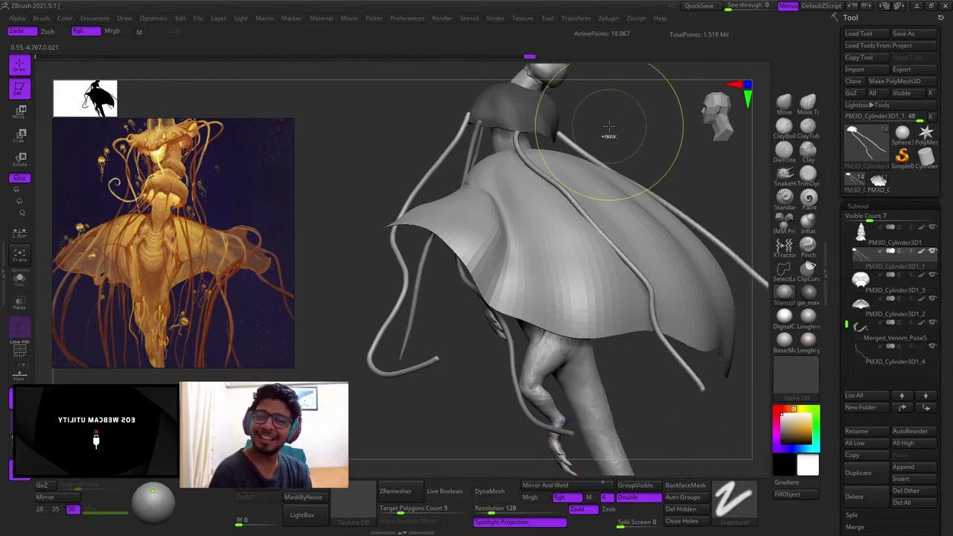
key("shift+f")
Step: Bend the lower neck bell's side and rear tubes with the Move brush so they drape over the cape
mouse_move(578, 139)
right_mouse_down("ctrl")
mouse_move(562, 140)
mouse_move(564, 221)
mouse_move(517, 313)
right_mouse_up("ctrl")
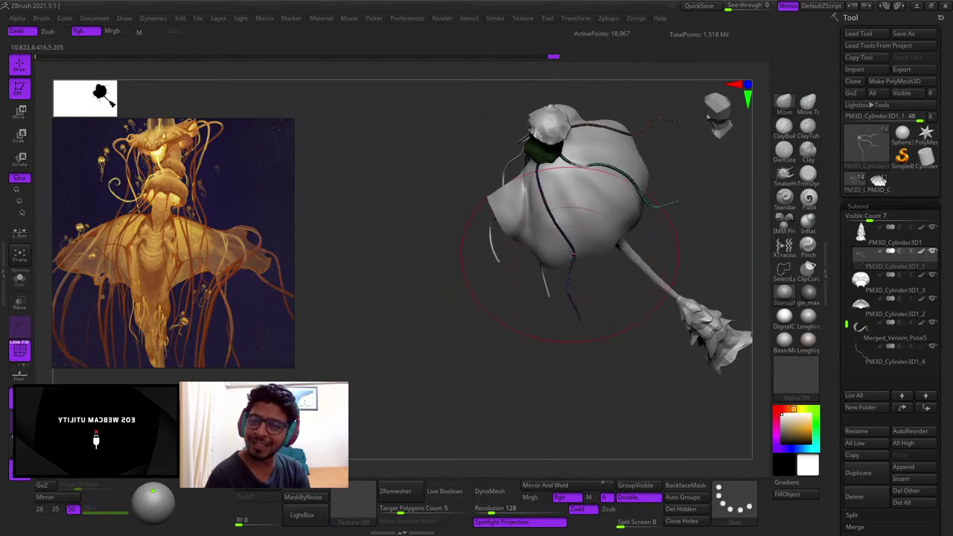
right_click_drag(458, 222, 472, 284)
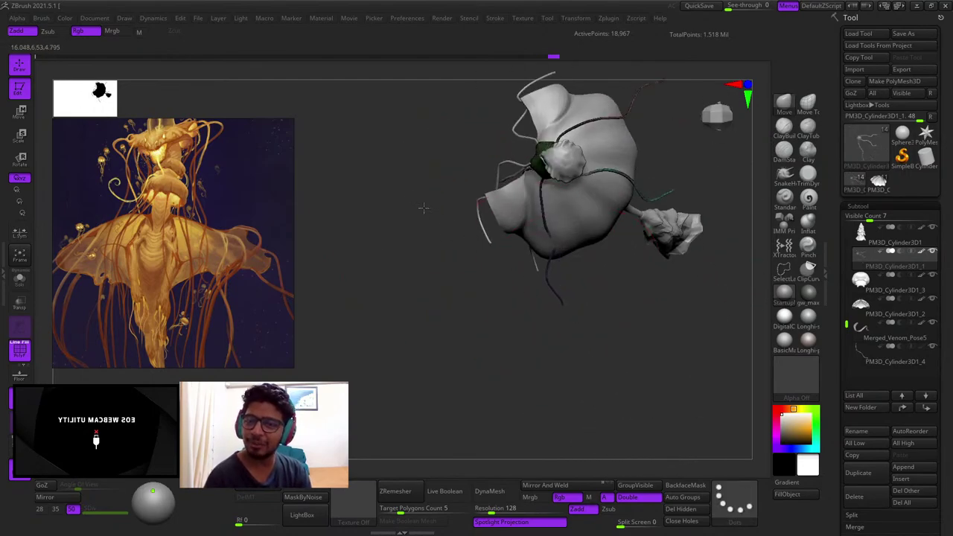
right_click_drag(503, 235, 537, 295)
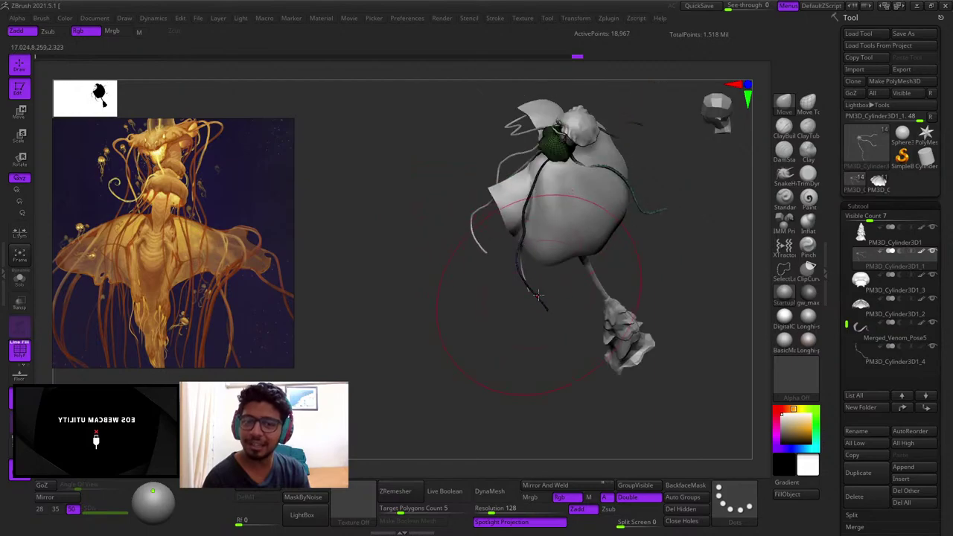
right_click_drag(470, 269, 573, 223, "shift")
left_click_drag(538, 212, 547, 186)
right_click_drag(527, 183, 580, 231, "alt")
right_click_drag(580, 231, 538, 260, "ctrl")
right_click_drag(477, 320, 580, 224, "alt")
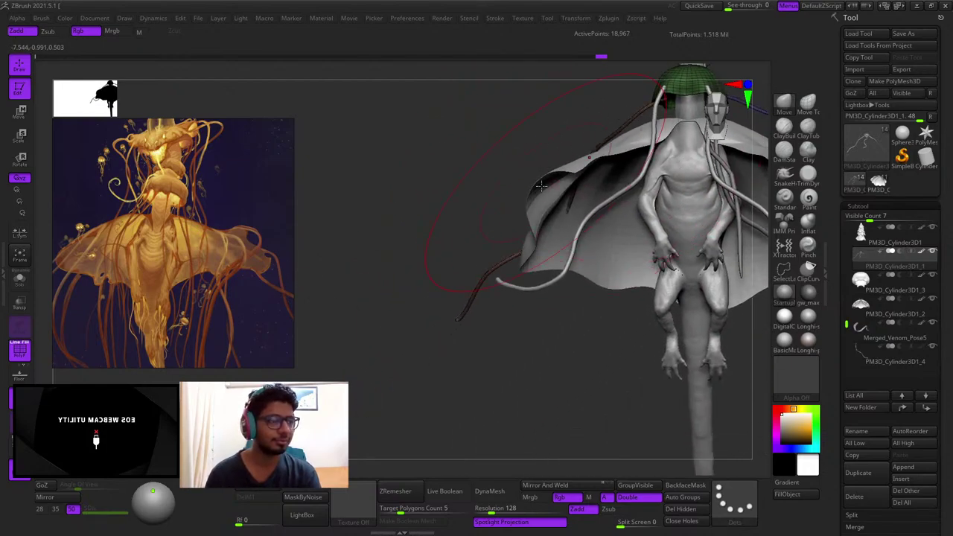
Step: Curve the outer lengths of the bell's side and rear tubes so they arch outward beyond the cape's edge
right_click_drag(417, 230, 511, 265)
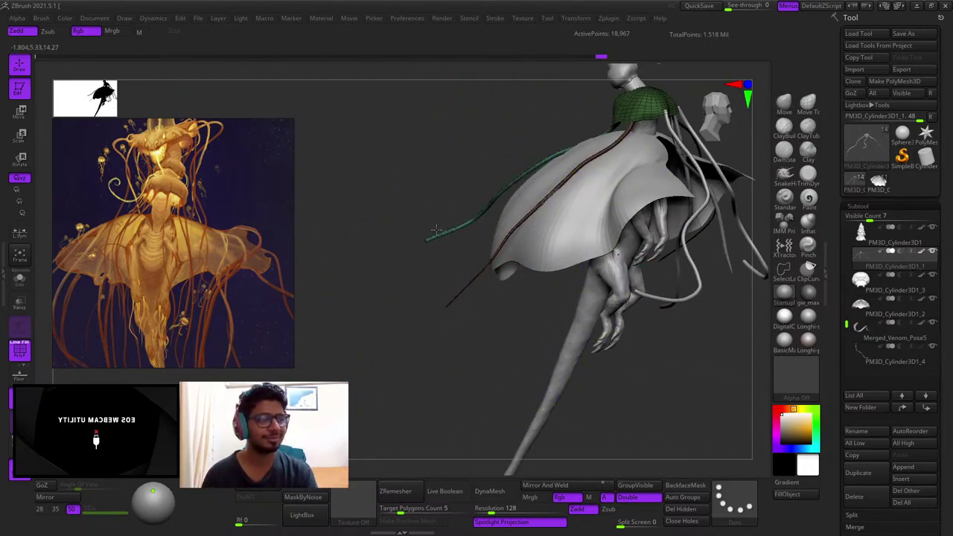
right_click_drag(538, 145, 514, 261)
right_click(504, 269)
mouse_move(687, 177)
right_mouse_down()
mouse_move(736, 195)
mouse_move(744, 212)
mouse_move(688, 294)
right_mouse_up()
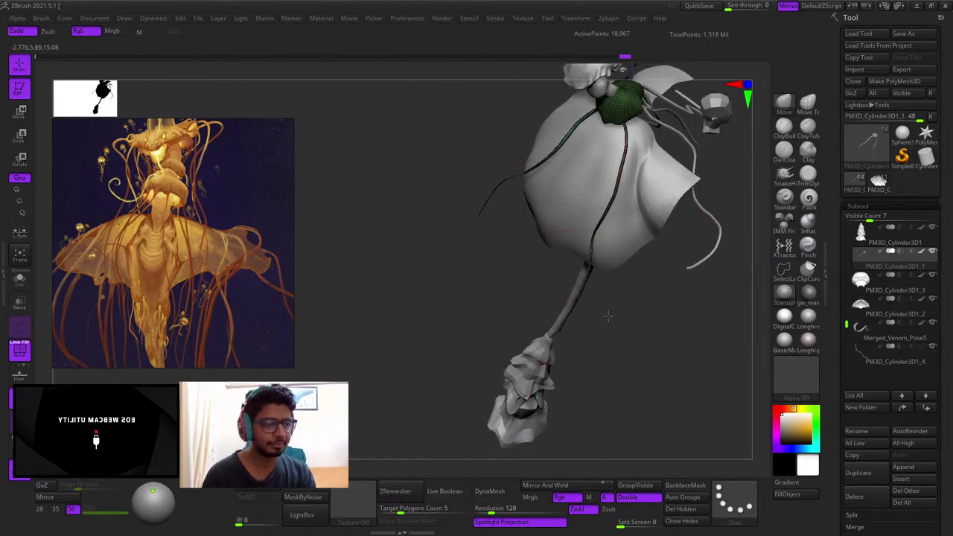
right_click_drag(587, 284, 641, 275)
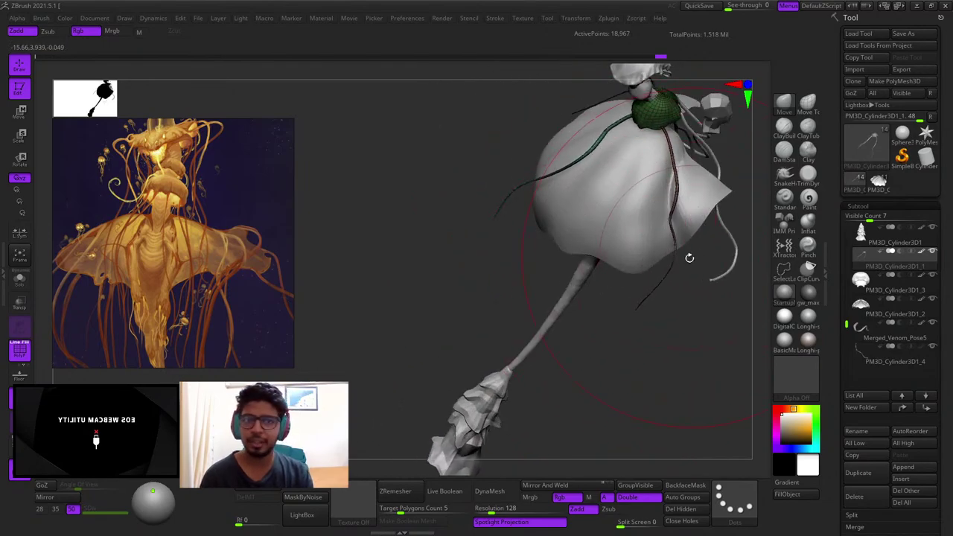
right_click_drag(689, 257, 544, 125, "shift")
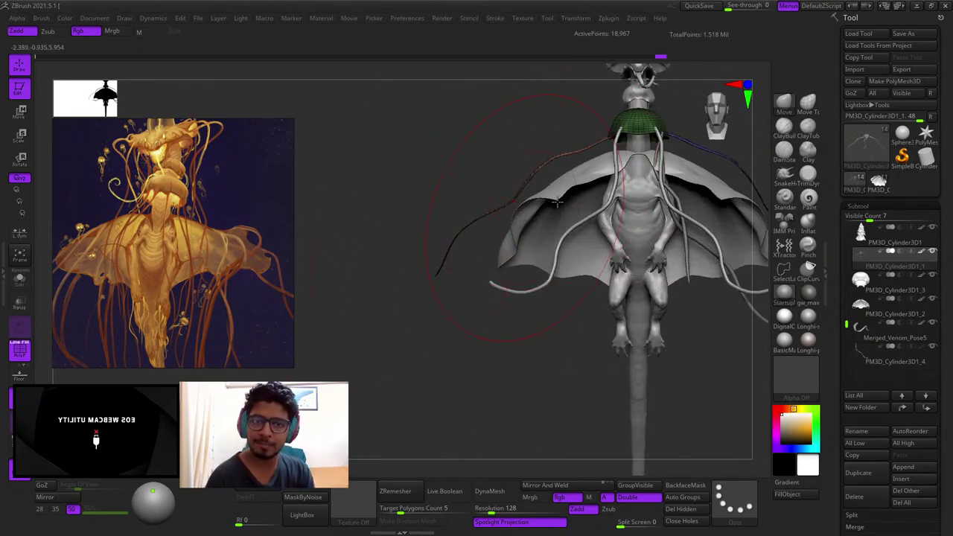
right_click_drag(529, 172, 549, 238)
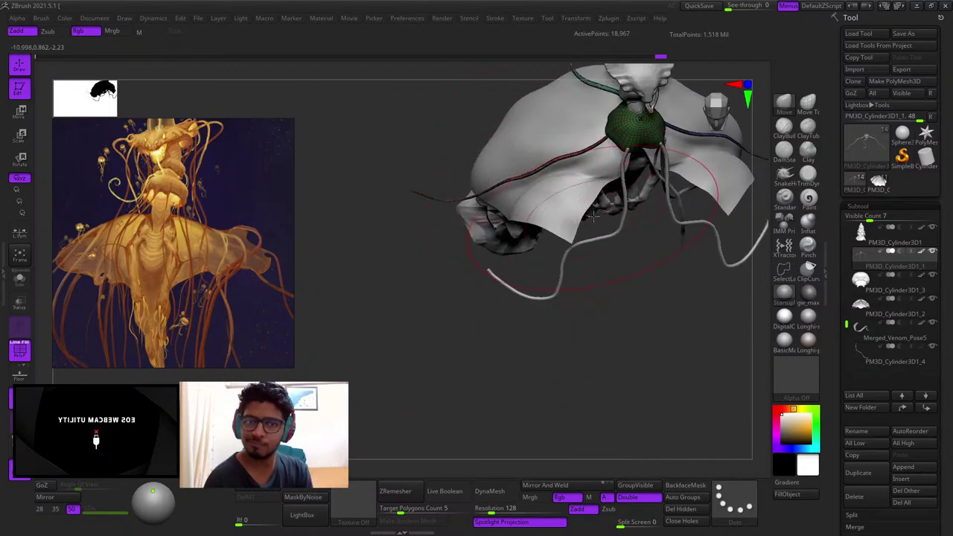
mouse_move(593, 216)
right_mouse_down()
mouse_move(644, 294)
mouse_move(634, 120)
right_mouse_up()
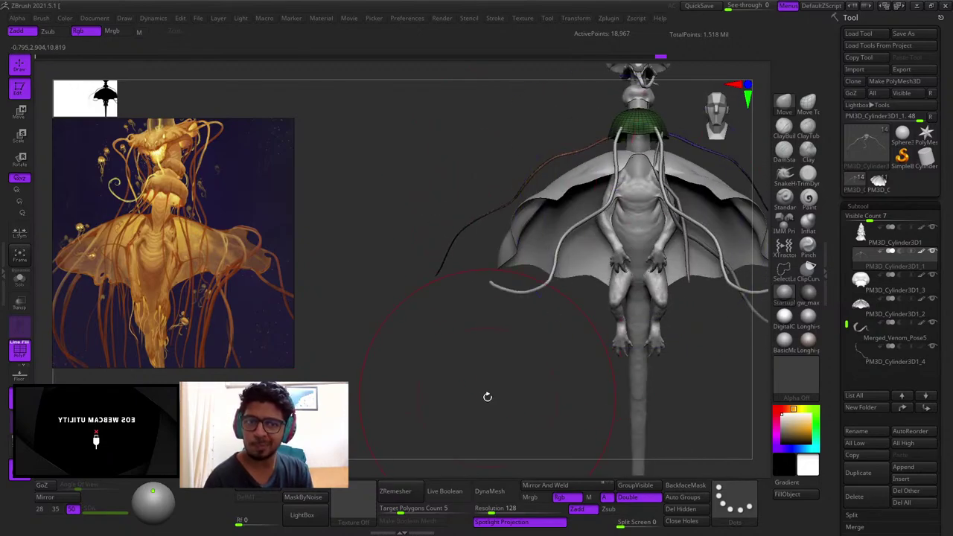
Step: Select the cape subtool, mask the cape surface while leaving its front tubes free, and adjust the Move brush size
mouse_move(457, 193)
right_mouse_down()
mouse_move(618, 168)
mouse_move(518, 128)
mouse_move(484, 133)
mouse_move(526, 216)
right_mouse_up()
left_click(617, 158, "alt")
key("shift+f")
key("shift+f")
left_click(616, 176, "ctrl+shift")
left_click(537, 141, "ctrl")
left_click(536, 143, "ctrl+shift")
left_click(527, 132, "ctrl")
key("space")
key("shift+f")
mouse_move(439, 361)
right_mouse_down()
mouse_move(500, 313)
mouse_move(429, 348)
mouse_move(510, 332)
mouse_move(500, 300)
right_mouse_up()
key("space")
left_click_drag(471, 313, 485, 312)
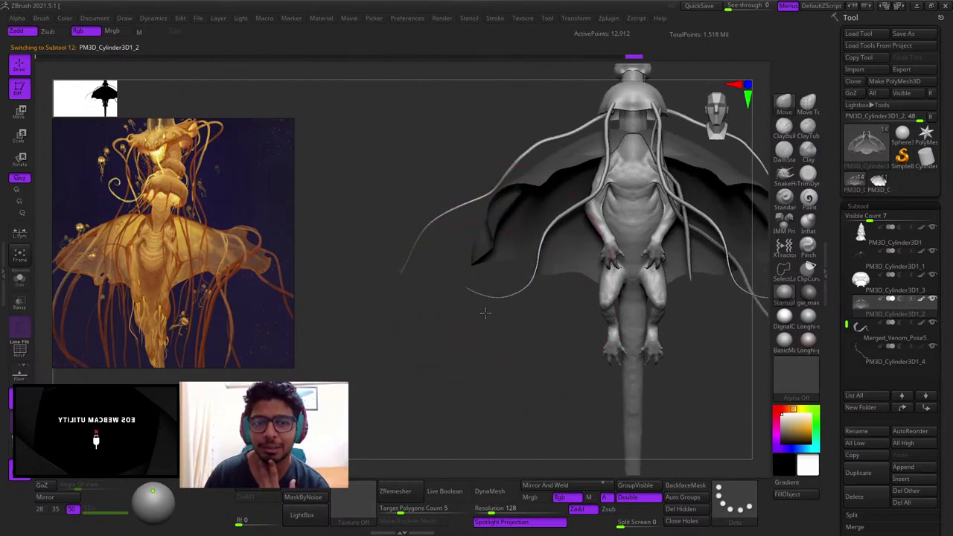
Step: Reshape the front tubes with the Move brush so they hang in looser curves in front of the cape
right_click_drag(524, 336, 506, 251, "alt")
mouse_move(509, 312)
right_mouse_down()
mouse_move(502, 246)
mouse_move(492, 258)
mouse_move(498, 230)
mouse_move(545, 234)
right_mouse_up()
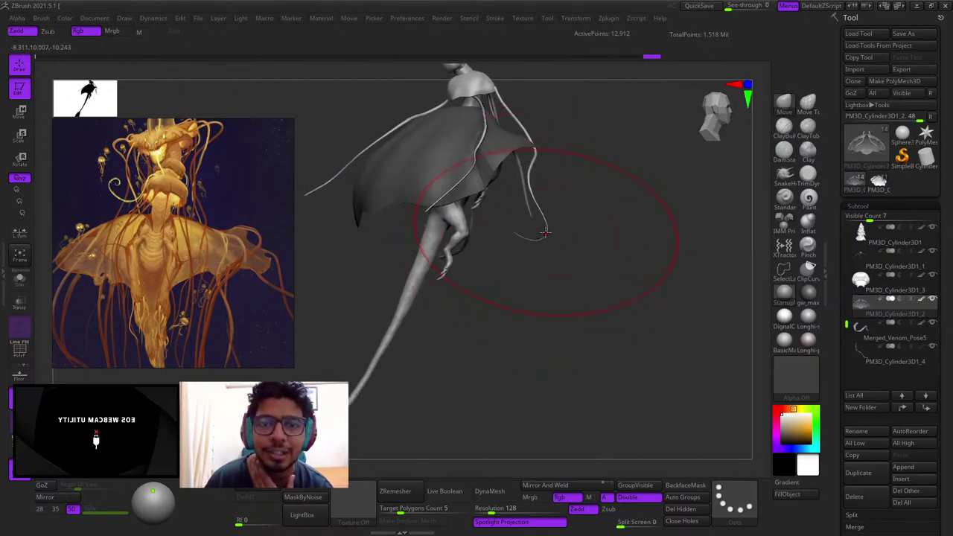
right_click_drag(523, 281, 529, 353, "alt")
right_click_drag(548, 234, 506, 184)
right_click_drag(533, 138, 509, 132, "ctrl")
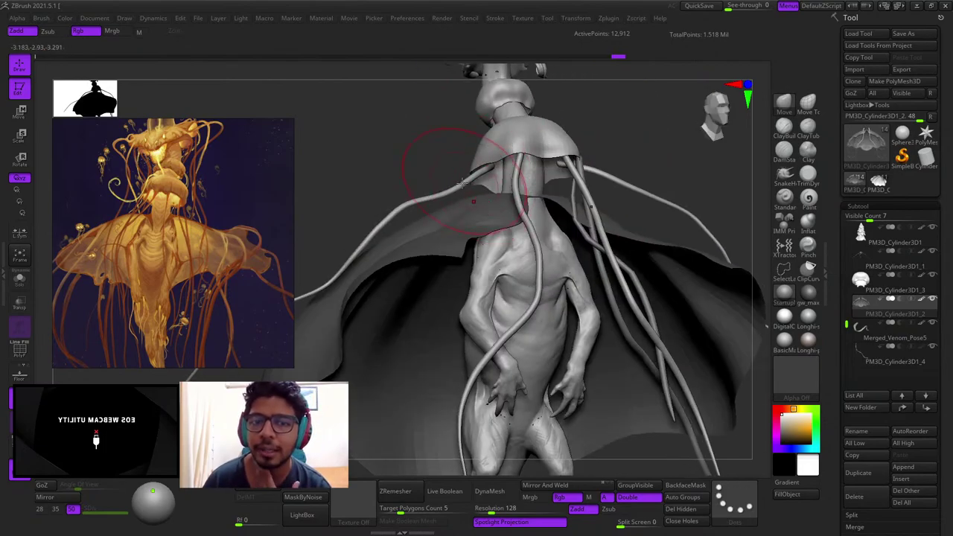
right_click_drag(472, 171, 513, 86, "shift")
Step: Select the one-sided tubes subtool, hide the short tube beside the body and delete it, keeping the long one
left_click(486, 200, "alt")
right_click_drag(666, 158, 634, 153)
right_click_drag(504, 192, 514, 230, "ctrl")
right_click_drag(556, 201, 602, 225)
left_click(617, 225, "alt")
key("shift+f")
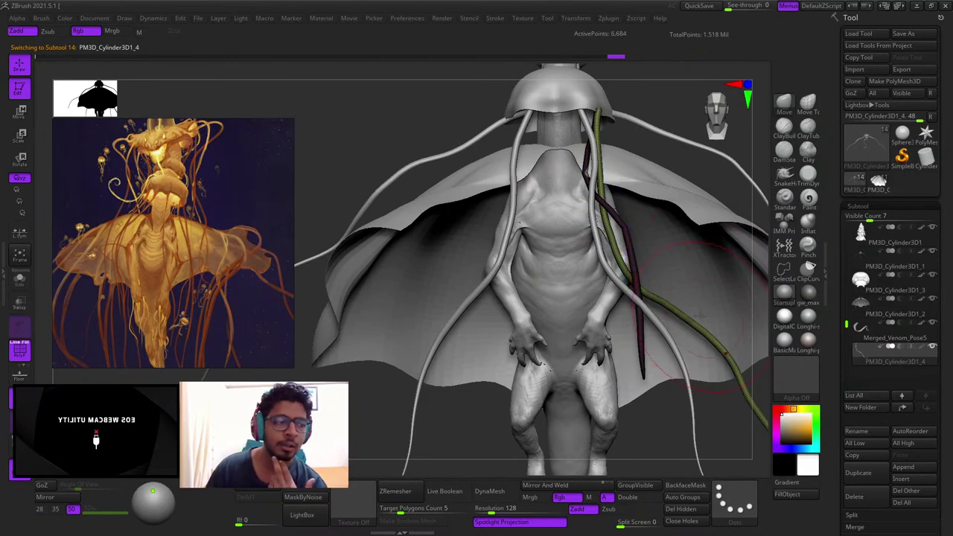
right_click_drag(700, 316, 659, 304)
right_click_drag(660, 303, 606, 288, "ctrl")
left_click(584, 267, "ctrl+shift")
right_click_drag(567, 321, 551, 281, "ctrl")
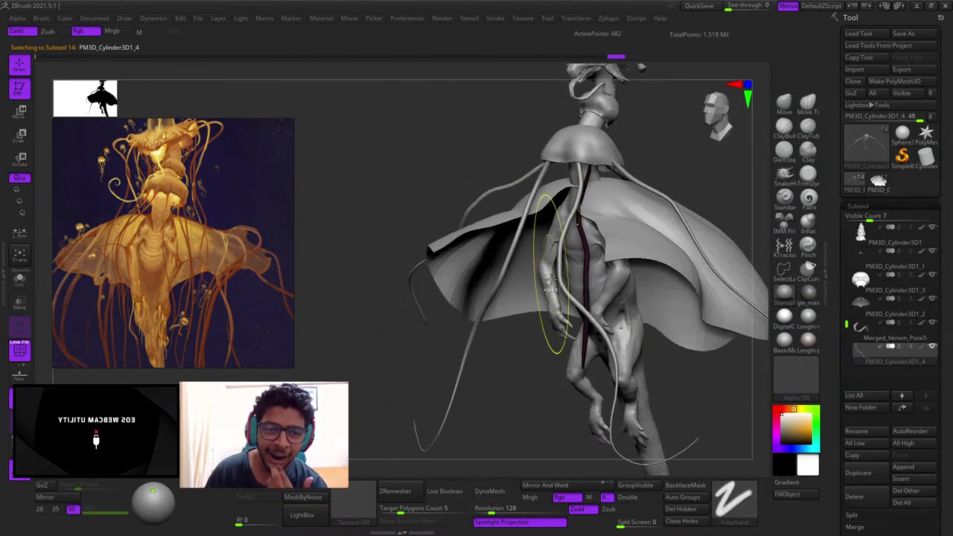
left_click_drag(534, 362, 531, 393, "ctrl+shift")
right_click_drag(531, 395, 695, 440, "shift")
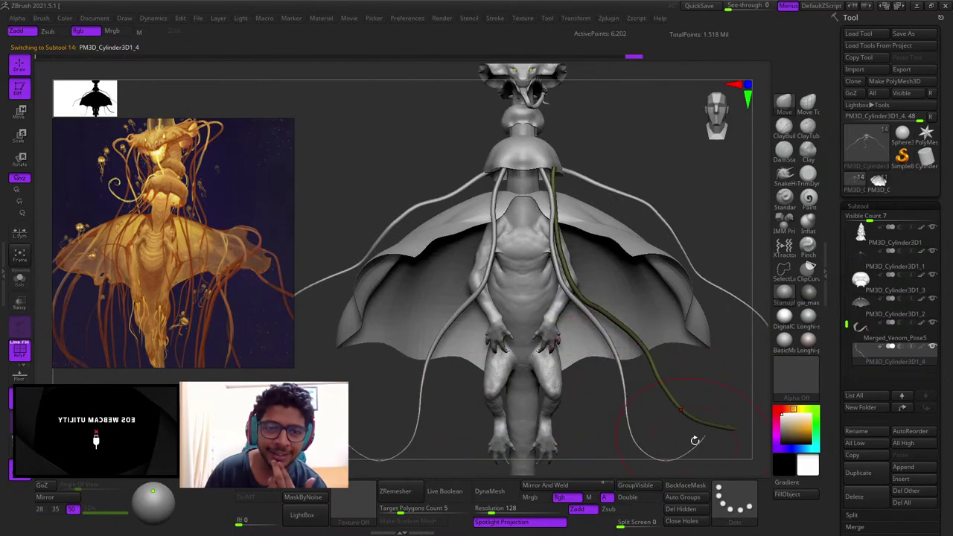
left_click(675, 509)
Step: Move the remaining long tube across to the opposite side with the gizmo so it hangs beneath the cape's edge
mouse_move(661, 365)
right_mouse_down("ctrl")
mouse_move(631, 271)
mouse_move(643, 234)
right_mouse_up("ctrl")
key("w")
left_click_drag(722, 312, 663, 377)
right_click_drag(666, 378, 652, 293, "alt")
left_click_drag(559, 271, 442, 272)
right_click_drag(443, 273, 542, 284)
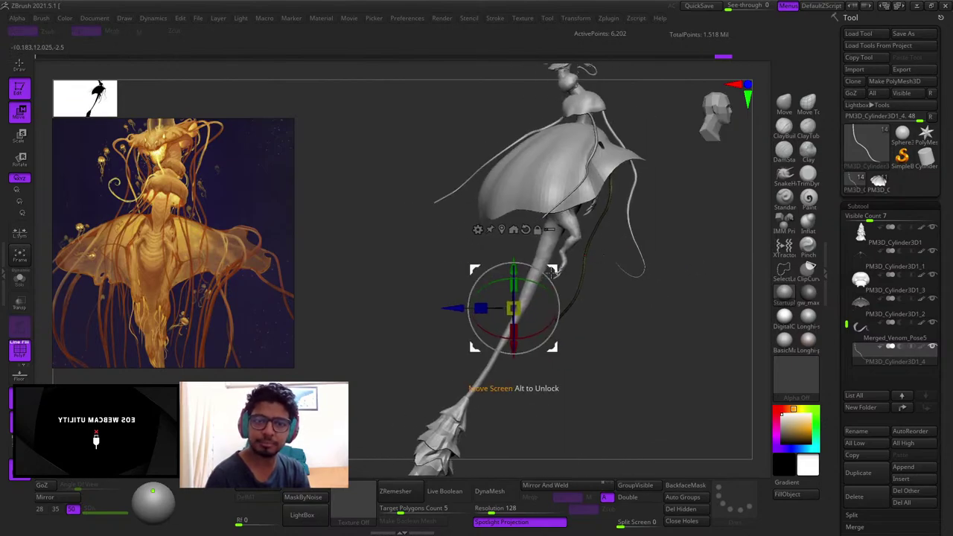
left_click_drag(549, 278, 615, 294)
right_click_drag(617, 286, 553, 252, "shift")
left_click_drag(599, 269, 588, 283)
key("q")
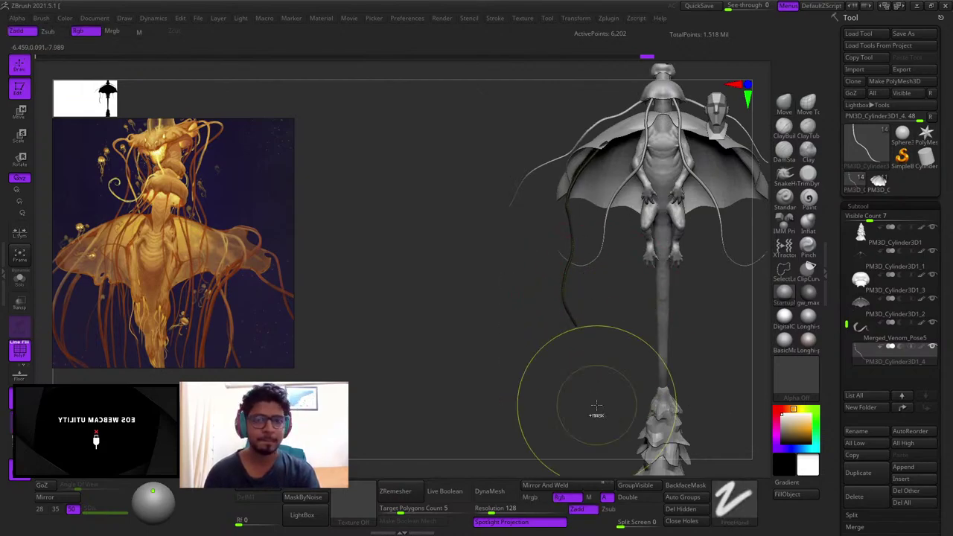
Step: Mirror and weld the hanging tube to create a matching one on the other side of the body
right_click_drag(587, 368, 526, 353, "alt")
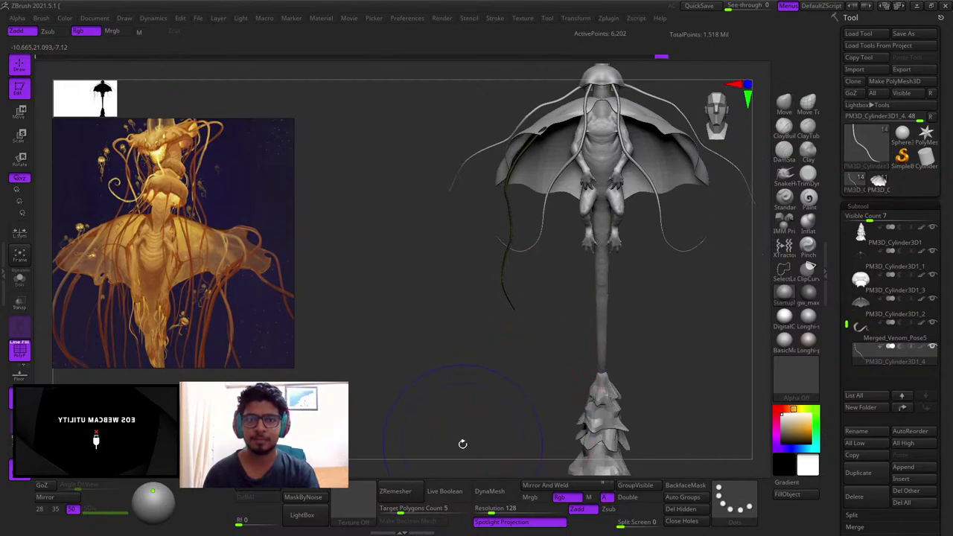
left_click(543, 486)
right_click_drag(517, 421, 521, 327, "ctrl")
right_click(569, 328)
right_click_drag(643, 350, 552, 316, "ctrl")
right_click_drag(552, 316, 575, 235)
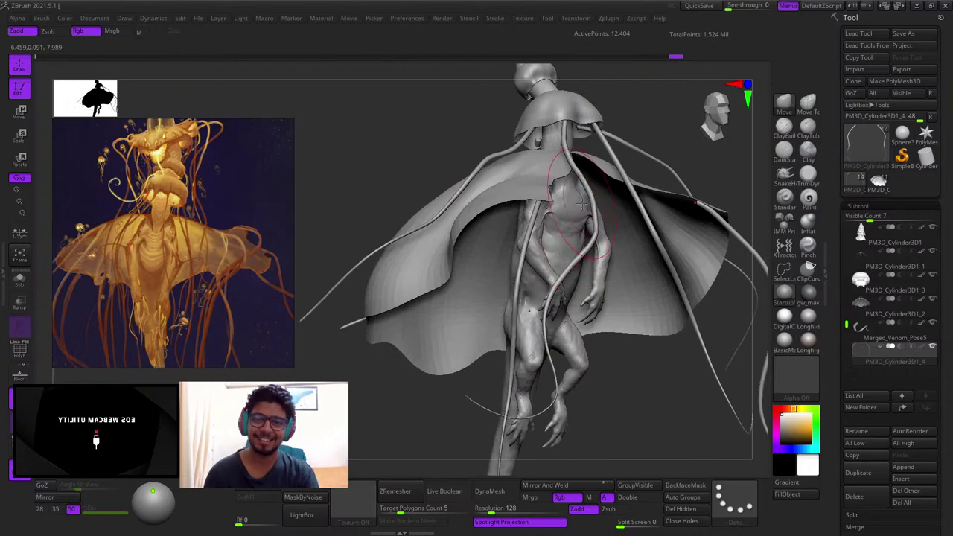
Step: Examine in the reference image how the thin tentacles hang around the cape and lower body
scroll(156, 245, "down", 5)
scroll(165, 257, "up", 5)
middle_click_drag(173, 357, 177, 283)
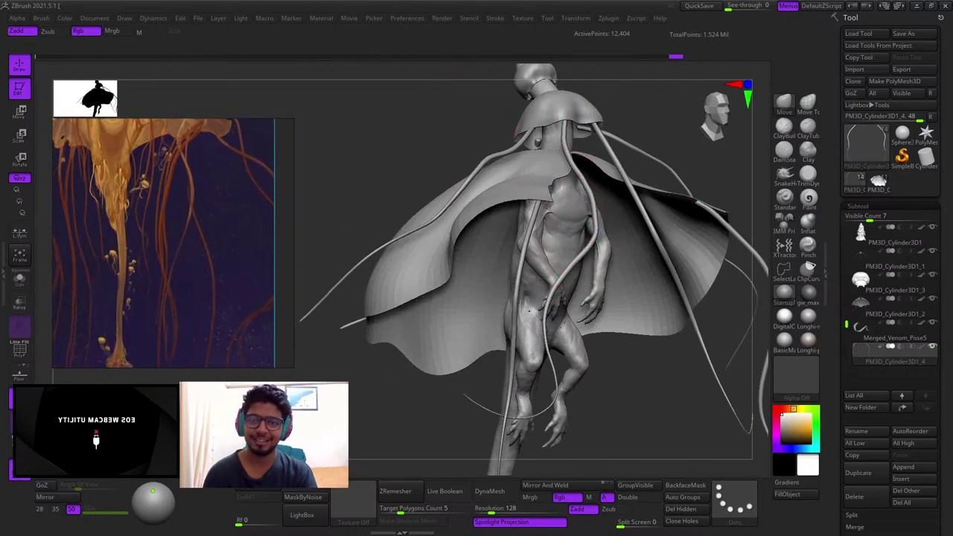
scroll(178, 283, "down", 2)
scroll(167, 279, "up", 3)
middle_click_drag(168, 316, 233, 257)
scroll(167, 280, "down", 6)
scroll(149, 205, "up", 6)
scroll(179, 260, "down", 3)
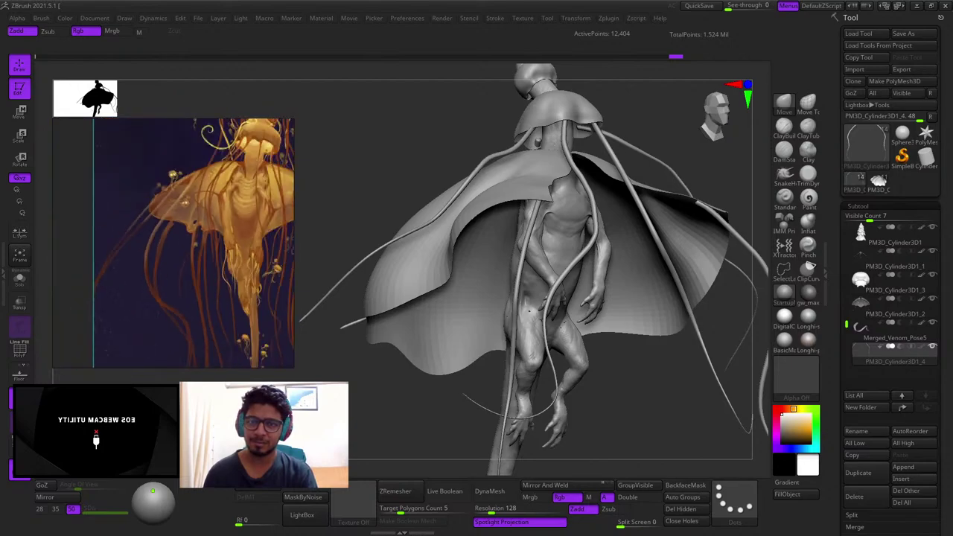
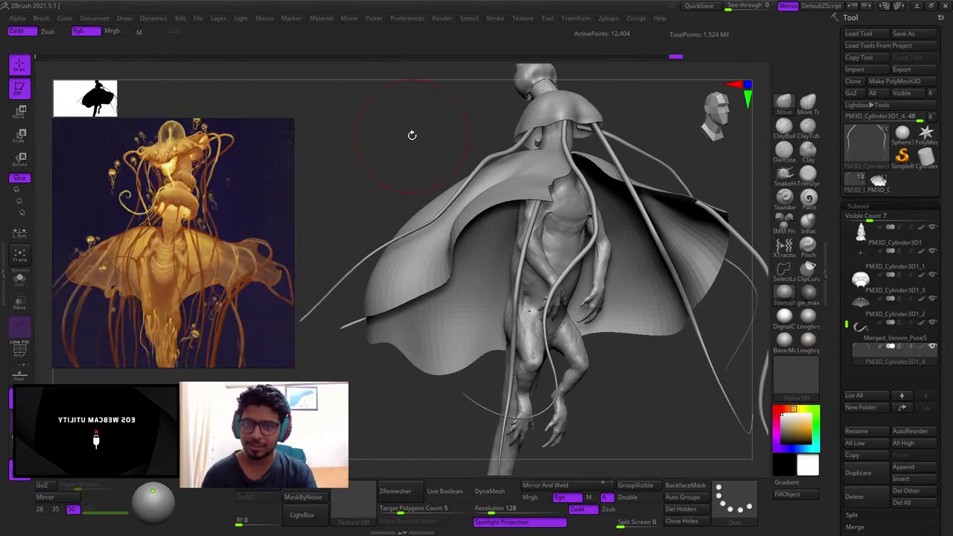
Step: Duplicate the hanging tube pair upward beside the head with the gizmo and scale the copies down slightly
left_click_drag(412, 134, 350, 149)
left_click_drag(446, 149, 402, 265, "alt")
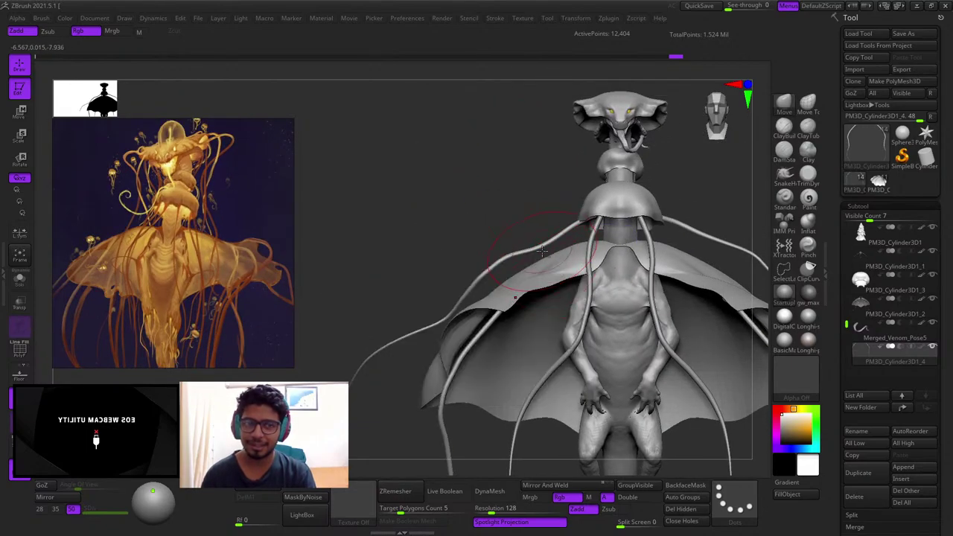
key("w")
mouse_move(552, 295)
right_mouse_down("ctrl")
mouse_move(635, 361)
mouse_move(629, 286)
right_mouse_up("ctrl")
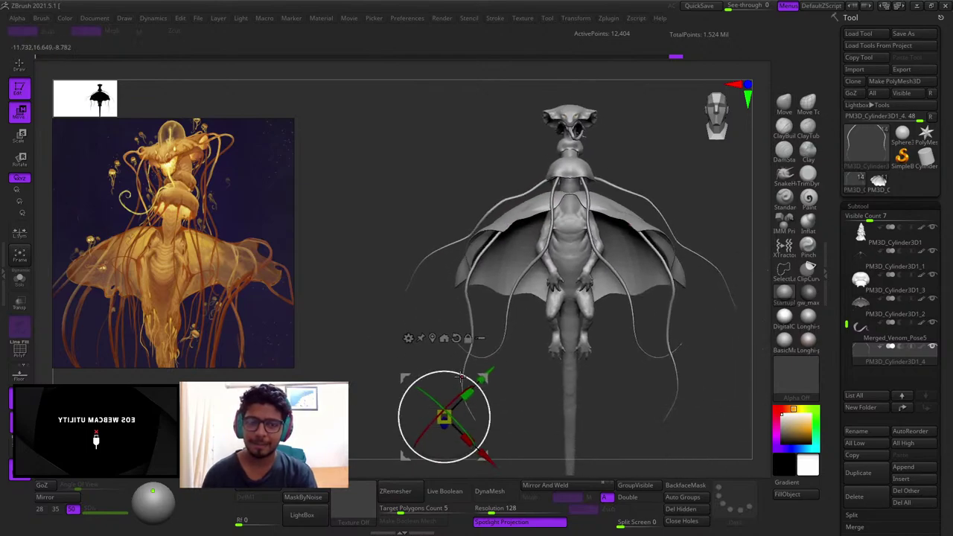
left_click(432, 337)
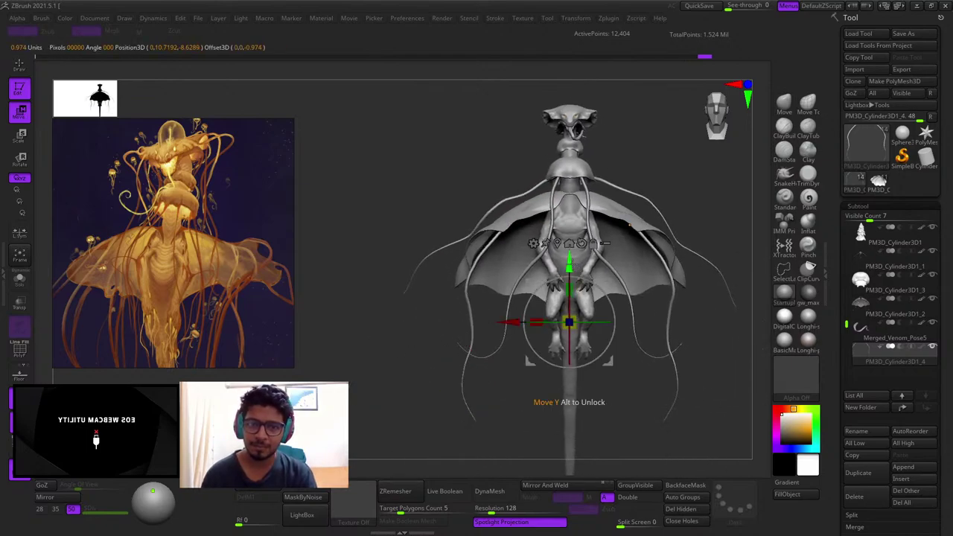
left_click_drag(569, 265, 569, 160, "ctrl")
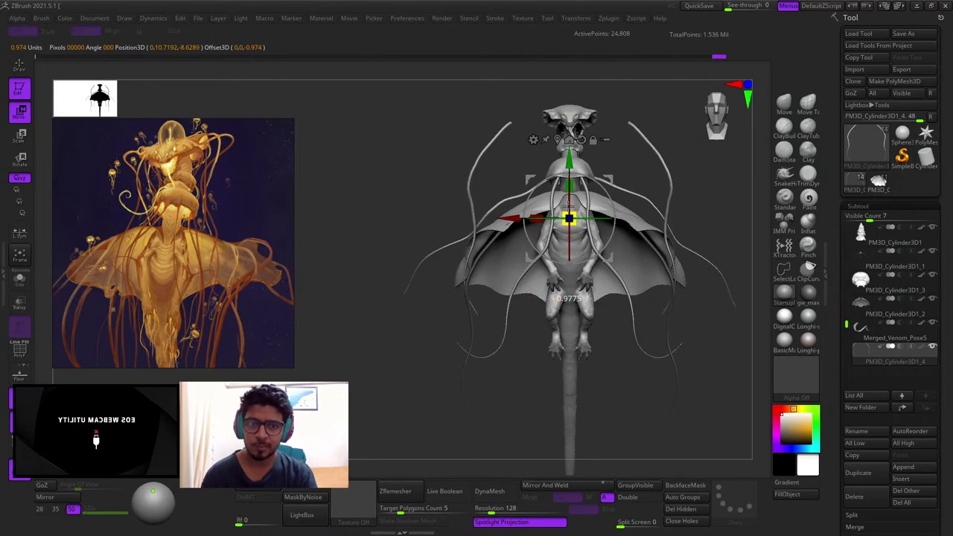
left_click_drag(568, 206, 588, 193)
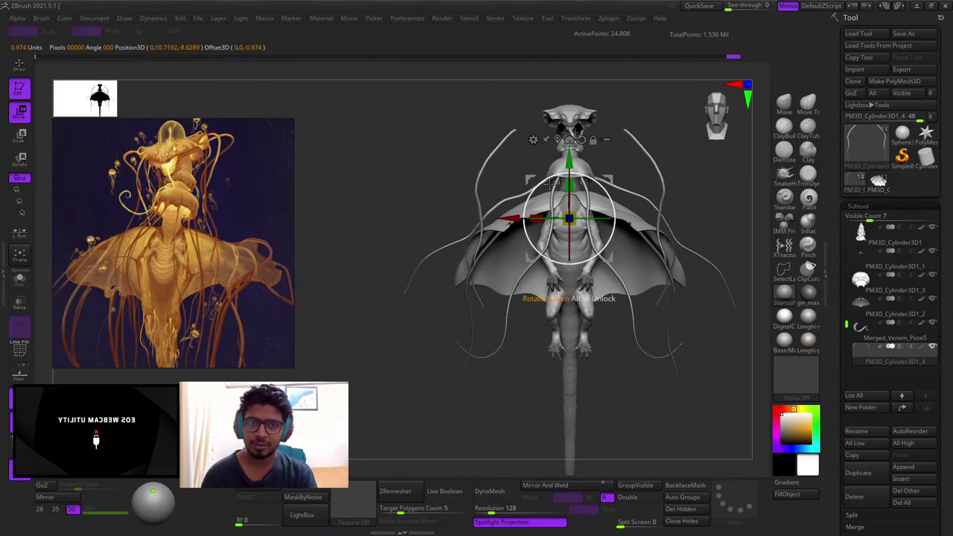
Step: Recentre the gizmo on one copied tube and rotate and move the pair so their upper ends meet the head's sides
left_click(556, 139)
left_click_drag(683, 164, 626, 213, "alt")
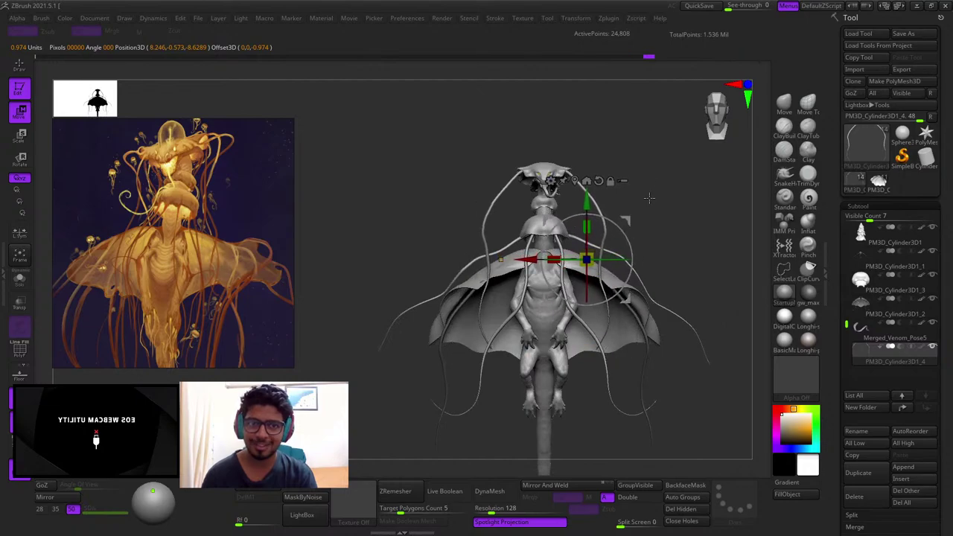
key("q")
mouse_move(690, 187)
left_mouse_down()
mouse_move(619, 247)
mouse_move(613, 237)
mouse_move(604, 269)
mouse_move(558, 252)
left_mouse_up()
key("w")
left_click_drag(583, 323, 703, 244)
left_click_drag(703, 244, 671, 174)
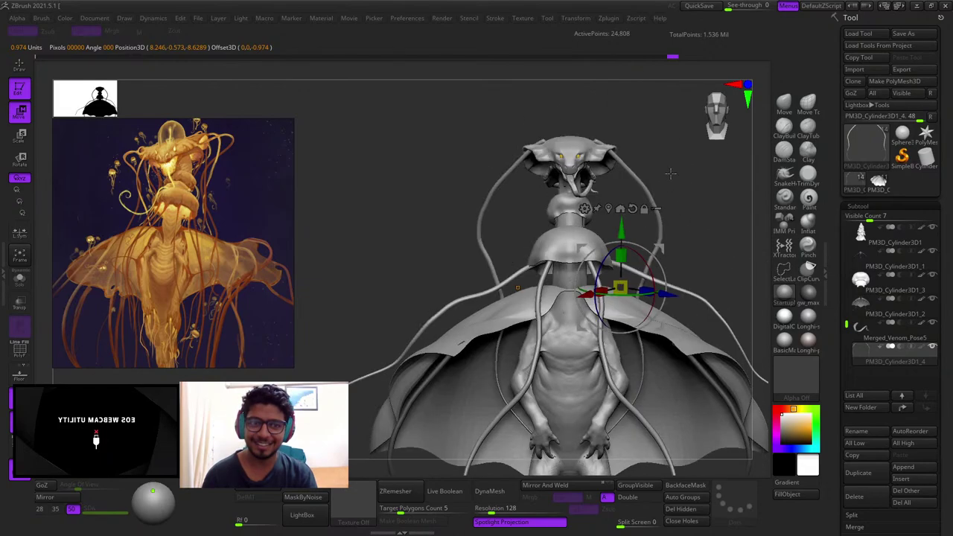
left_click_drag(659, 247, 673, 258)
Step: Reposition and tilt the copied tubes from the top and side views so they trail behind the head
left_click_drag(608, 178, 591, 217, "shift")
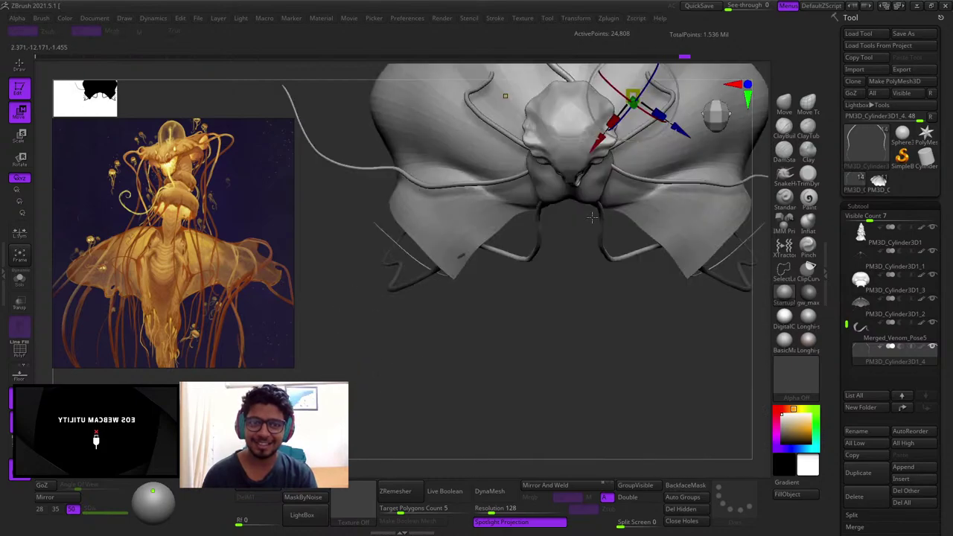
left_click_drag(607, 146, 614, 231, "alt")
left_click_drag(635, 160, 633, 168)
left_click_drag(591, 260, 596, 229)
right_click_drag(596, 230, 648, 204, "shift")
right_click_drag(655, 309, 649, 218, "alt")
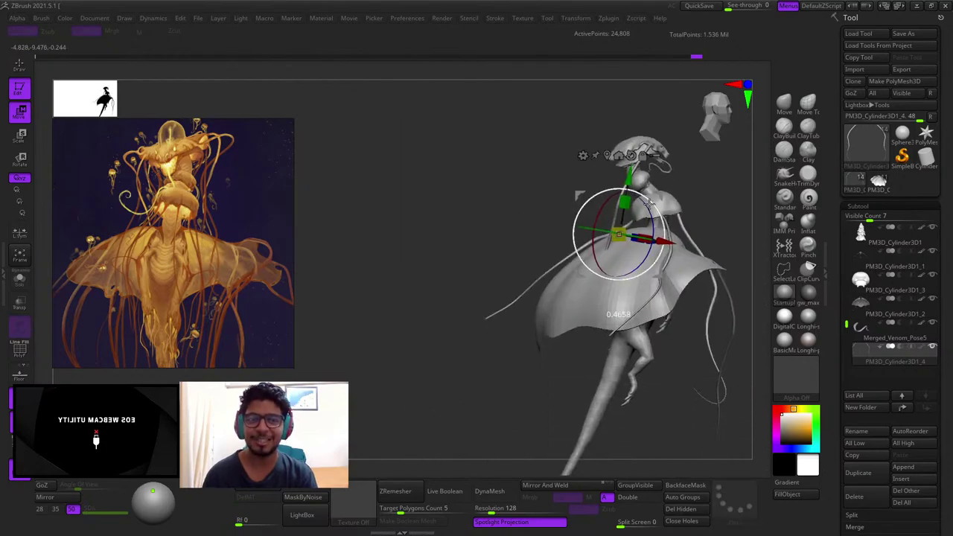
mouse_move(652, 190)
left_mouse_down()
mouse_move(597, 196)
mouse_move(614, 183)
left_mouse_up()
Step: Adjust the copied tubes' upper ends with the Move brush so they attach beneath the flared sides of the head
key("q")
right_click_drag(572, 231, 607, 253, "shift")
right_click_drag(542, 148, 577, 200, "shift")
mouse_move(589, 97)
right_mouse_down("ctrl")
mouse_move(583, 160)
mouse_move(522, 277)
right_mouse_up("ctrl")
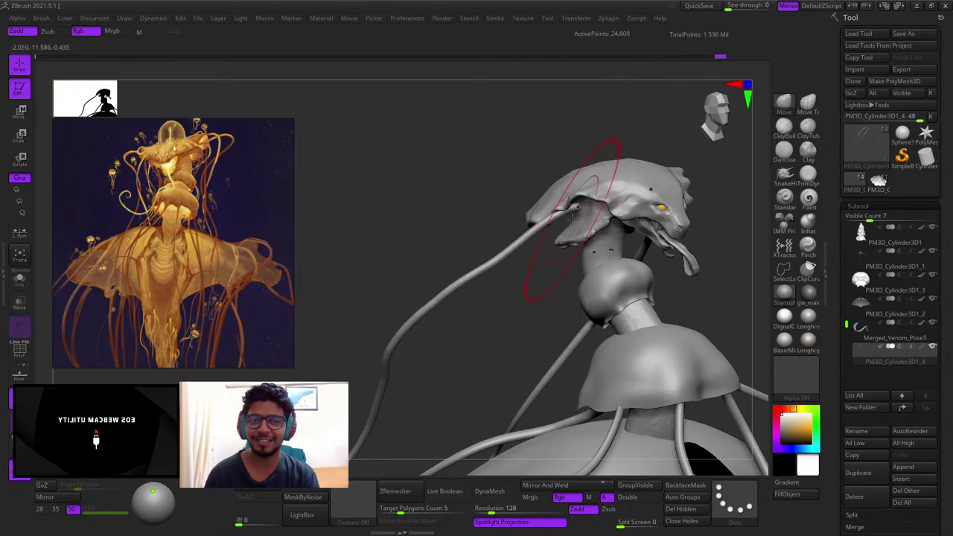
mouse_move(556, 208)
right_mouse_down()
mouse_move(612, 264)
mouse_move(571, 266)
mouse_move(573, 298)
right_mouse_up()
mouse_move(536, 219)
right_mouse_down()
mouse_move(511, 185)
mouse_move(519, 167)
right_mouse_up()
left_click_drag(570, 209, 576, 213)
right_click_drag(553, 258, 527, 205)
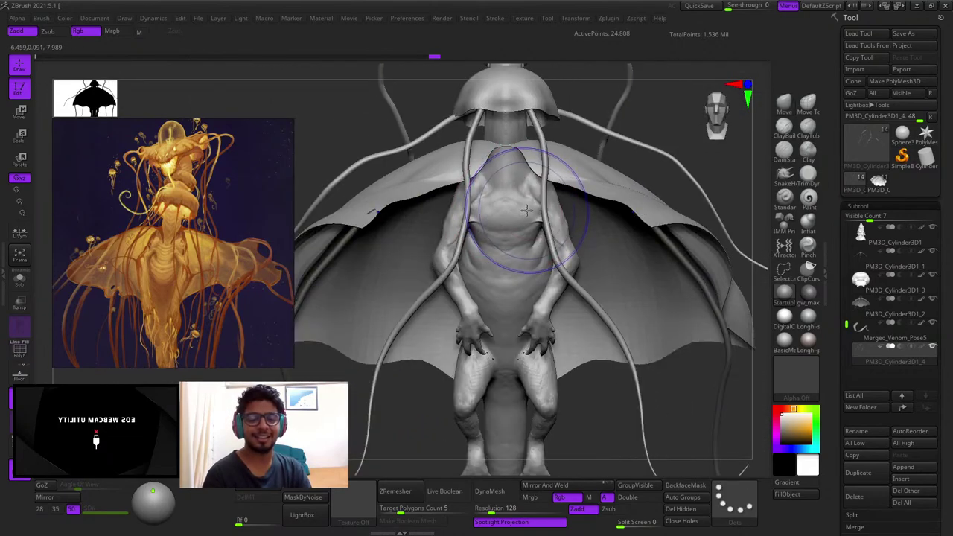
Step: Rotate the copied tube pair upward about its attachment to the head so it trails out behind the head
key("f")
right_click_drag(597, 201, 447, 141, "alt")
right_click_drag(447, 142, 559, 266, "alt")
key("r")
right_click_drag(637, 255, 557, 187, "alt")
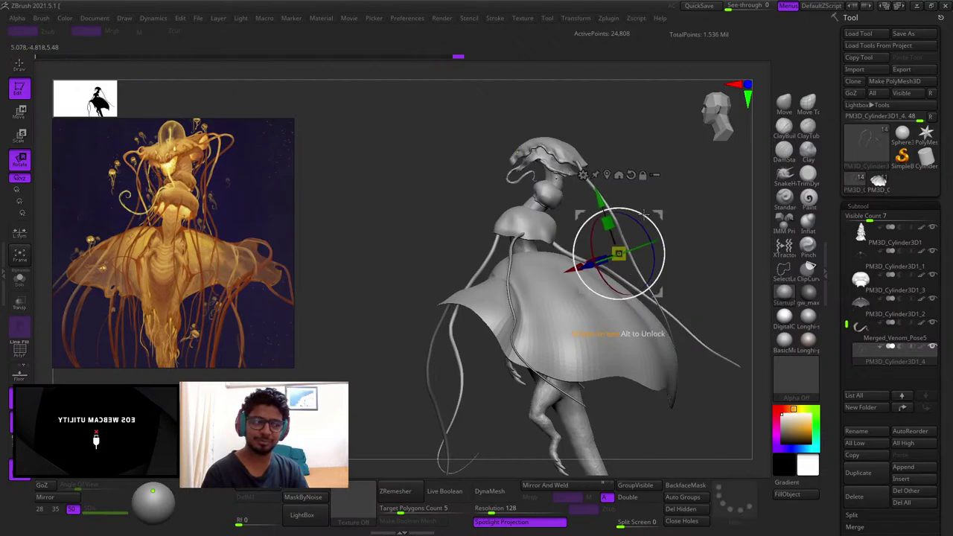
left_click_drag(661, 207, 671, 154)
key("q")
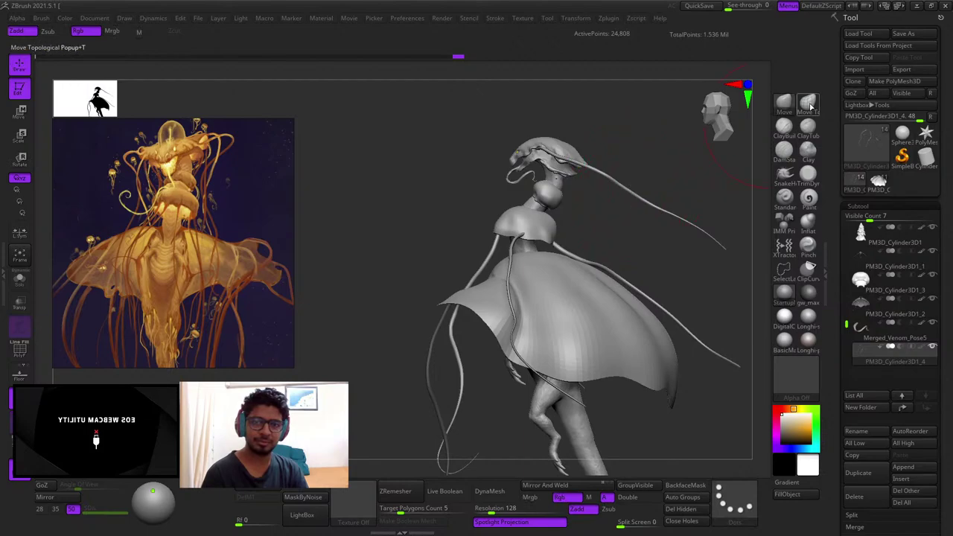
Step: Bend the raised head tubes downward with the Move brush so they arc out and hang behind the neck
left_click_drag(644, 186, 565, 153, "alt")
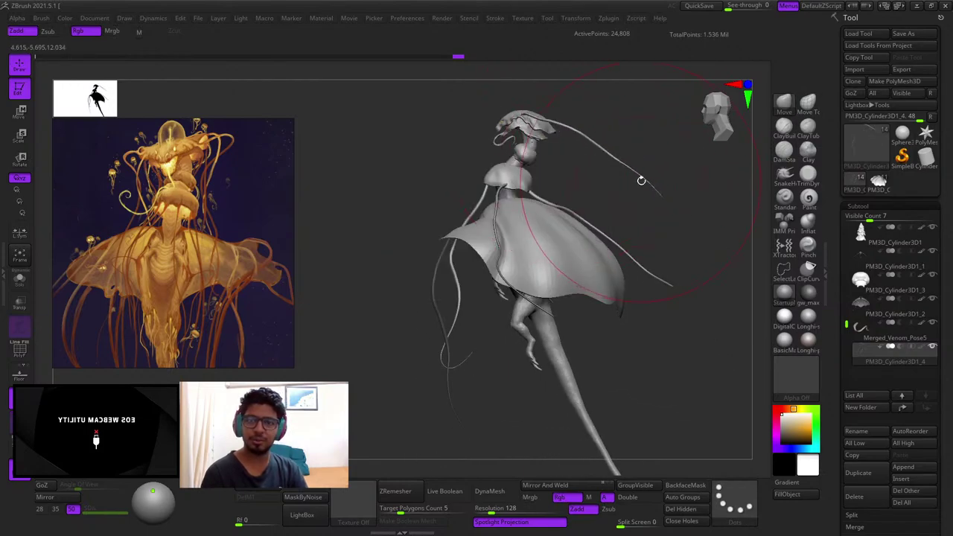
mouse_move(641, 181)
left_mouse_down()
mouse_move(582, 258)
mouse_move(643, 198)
left_mouse_up()
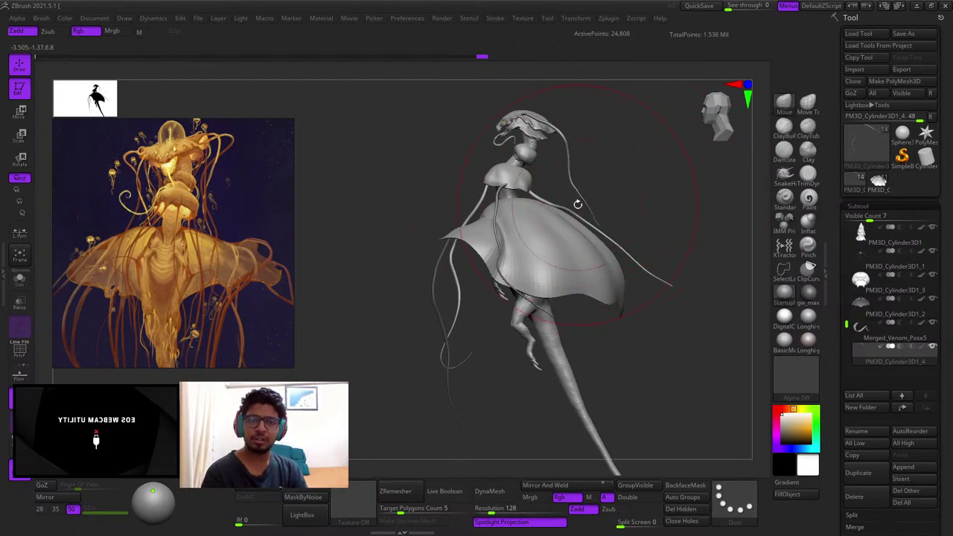
key("space")
left_click_drag(557, 169, 563, 170)
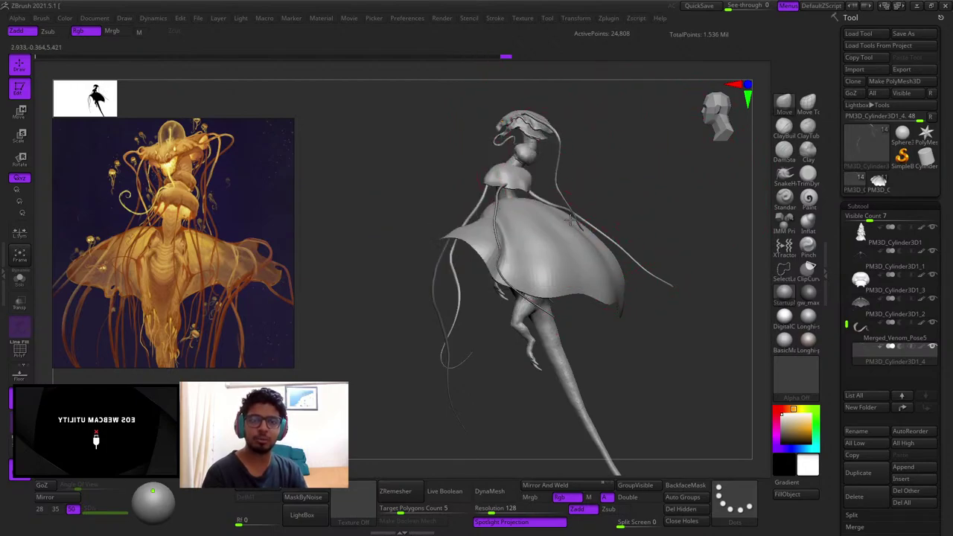
left_click_drag(559, 209, 565, 186)
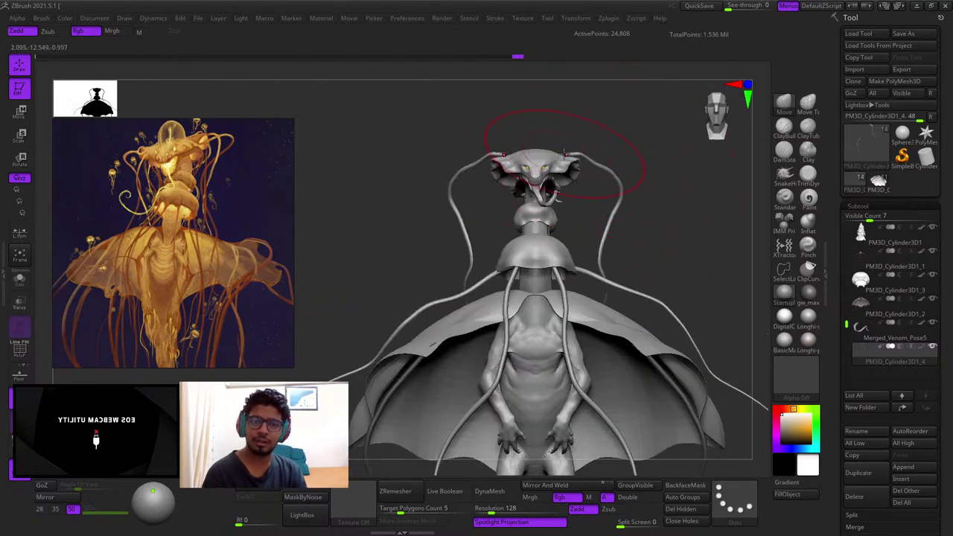
Step: Refine the head tubes with the Move brush, rounding their loops beside the head and curving their lower ends over the cape
key("space")
mouse_move(564, 147)
left_mouse_down()
mouse_move(576, 183)
mouse_move(581, 157)
mouse_move(583, 171)
mouse_move(619, 160)
mouse_move(612, 141)
mouse_move(590, 179)
left_mouse_up()
right_click(588, 170)
mouse_move(585, 162)
right_mouse_down("ctrl")
mouse_move(573, 177)
mouse_move(579, 186)
mouse_move(570, 142)
right_mouse_up("ctrl")
mouse_move(645, 282)
right_mouse_down("alt")
mouse_move(611, 216)
mouse_move(613, 270)
mouse_move(631, 282)
right_mouse_up("alt")
left_click_drag(633, 261, 639, 255)
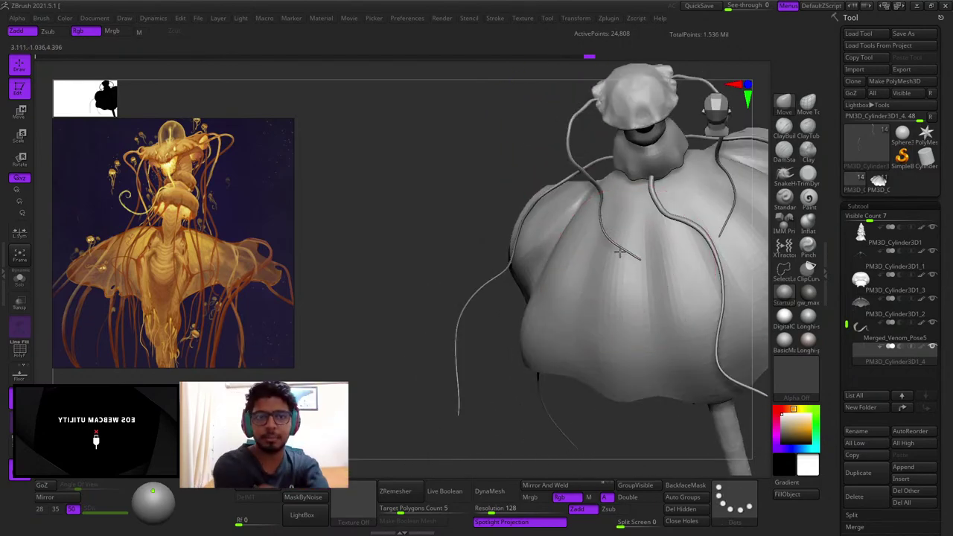
right_click_drag(619, 251, 634, 178)
mouse_move(573, 98)
right_mouse_down()
mouse_move(587, 193)
mouse_move(532, 201)
right_mouse_up()
Step: Duplicate the head tube pair with the gizmo, offsetting the copies from the originals
key("w")
right_click_drag(610, 253, 617, 216, "ctrl")
right_click_drag(662, 246, 695, 217, "alt")
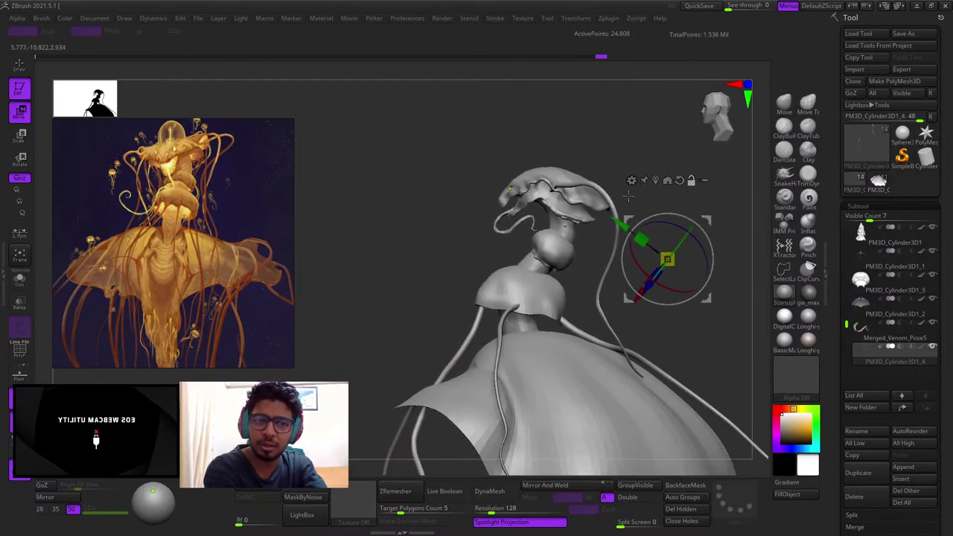
left_click_drag(707, 218, 662, 209, "ctrl")
key("q")
Step: Reshape the duplicated head tubes with the Move brush so the two pairs hang in different curves beside the neck
mouse_move(570, 207)
right_mouse_down("shift")
mouse_move(630, 206)
mouse_move(674, 180)
right_mouse_up("shift")
right_click_drag(539, 173, 585, 161, "alt")
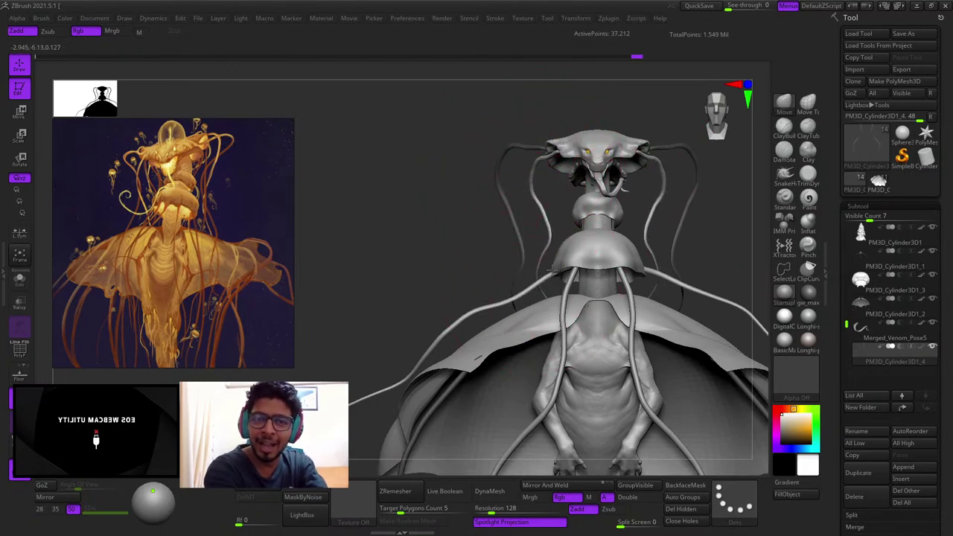
left_click_drag(538, 183, 549, 172)
right_click_drag(457, 168, 469, 147, "ctrl")
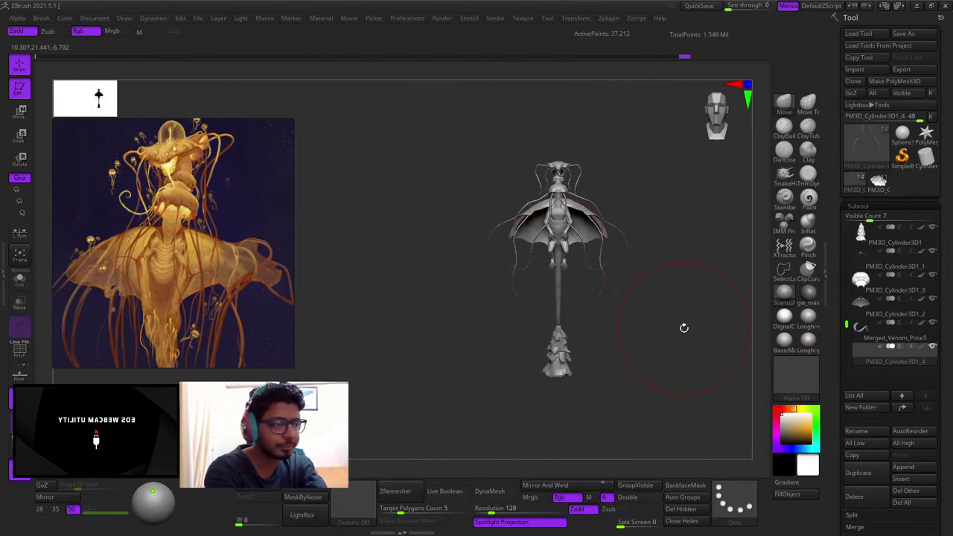
right_click_drag(684, 328, 701, 335)
left_click_drag(700, 335, 555, 260)
right_click_drag(556, 260, 515, 193)
mouse_move(515, 192)
left_mouse_down()
mouse_move(587, 179)
mouse_move(647, 198)
mouse_move(564, 234)
mouse_move(542, 183)
mouse_move(527, 182)
mouse_move(539, 177)
left_mouse_up()
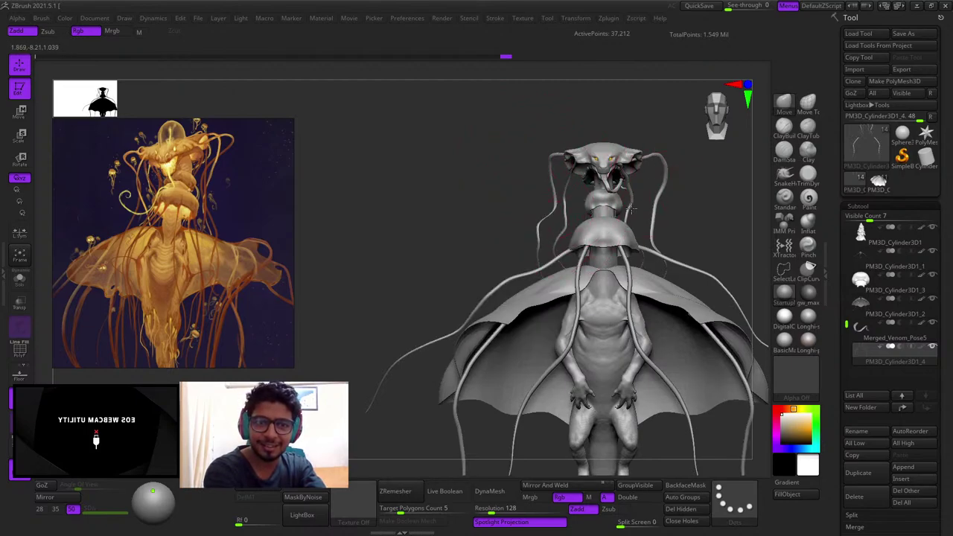
mouse_move(644, 209)
right_mouse_down("ctrl")
mouse_move(645, 185)
mouse_move(632, 194)
mouse_move(640, 205)
right_mouse_up("ctrl")
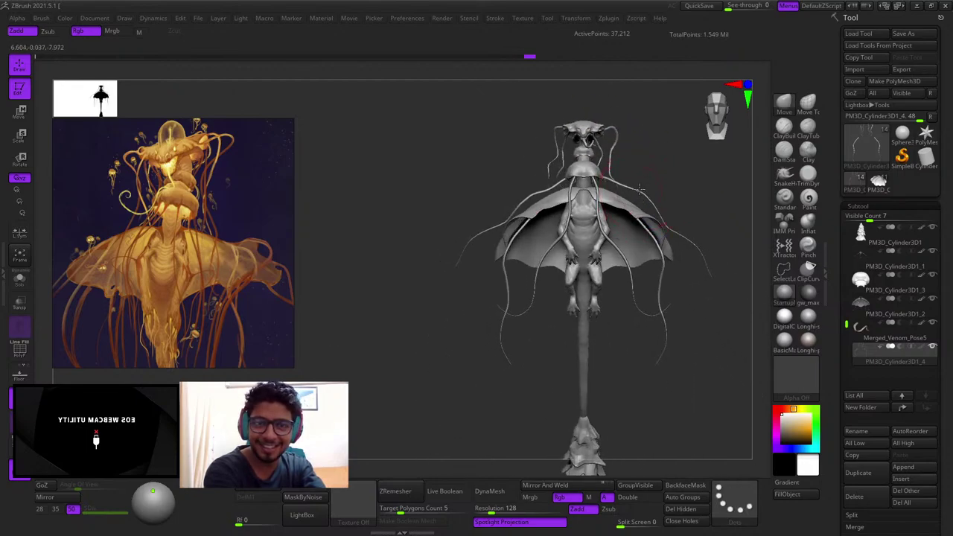
Step: Examine the head tentacles and the creature's overall silhouette from the front, back and side
key("shift+f")
key("shift+f")
mouse_move(596, 100)
right_mouse_down("ctrl")
mouse_move(613, 113)
mouse_move(607, 192)
mouse_move(577, 162)
right_mouse_up("ctrl")
key("s")
left_click(606, 192)
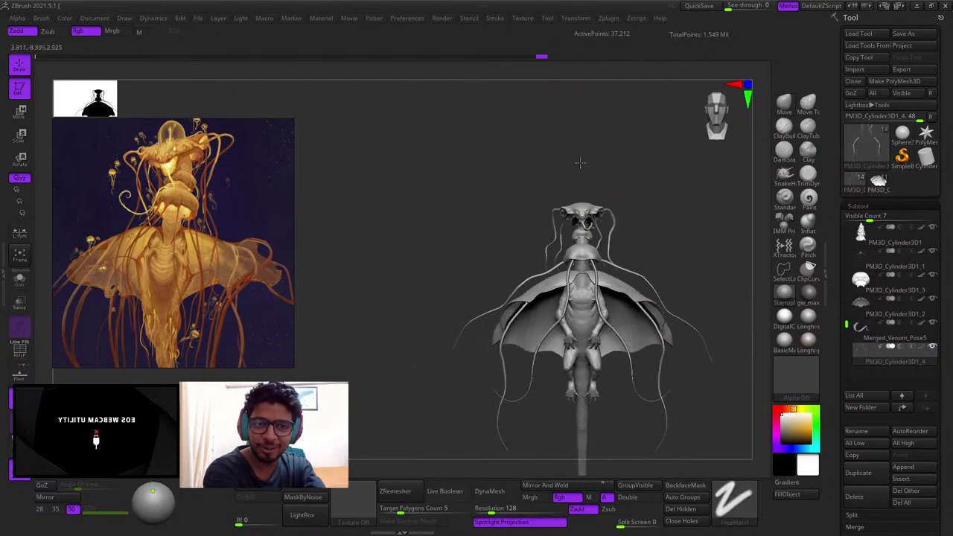
mouse_move(684, 240)
right_mouse_down("alt")
mouse_move(672, 164)
mouse_move(560, 181)
mouse_move(594, 186)
right_mouse_up("alt")
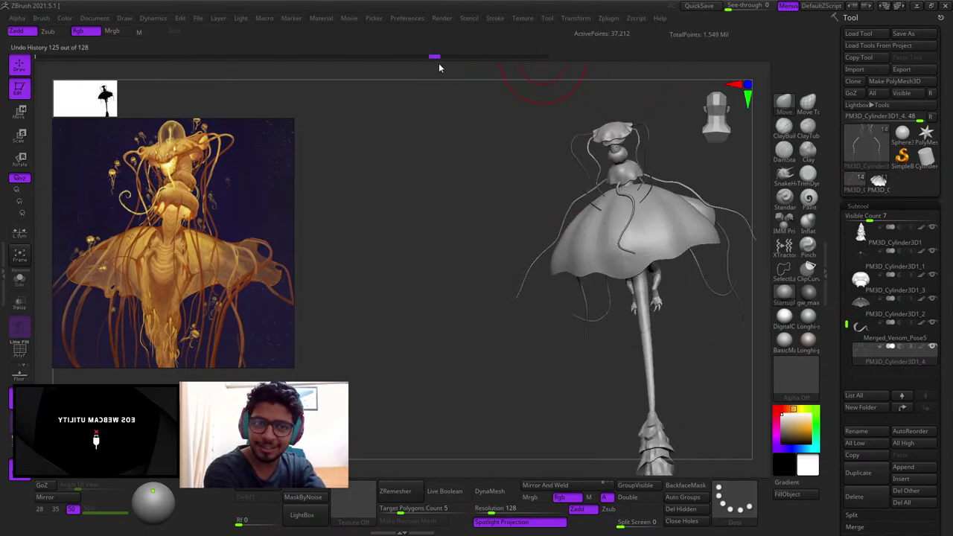
right_click_drag(513, 175, 672, 145)
left_click_drag(672, 145, 748, 243)
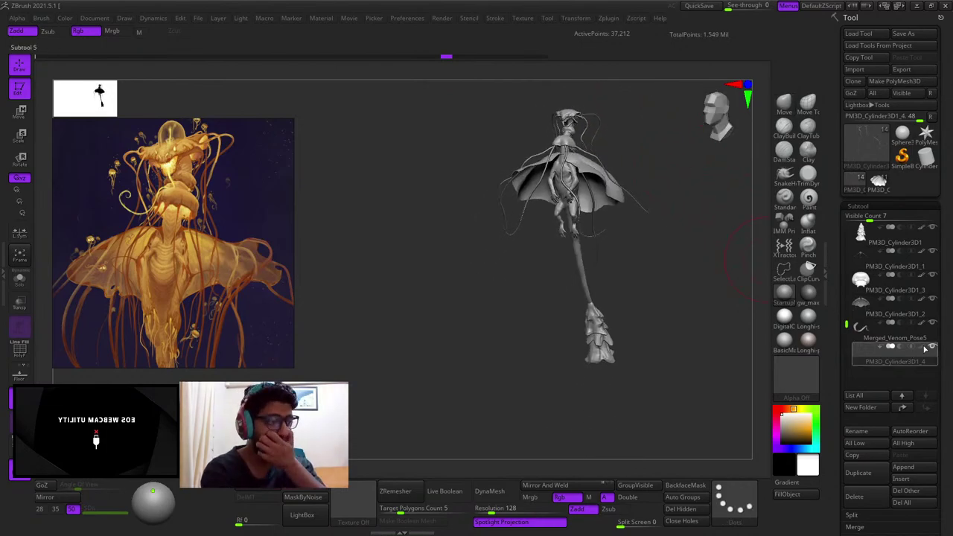
right_click_drag(673, 249, 550, 236)
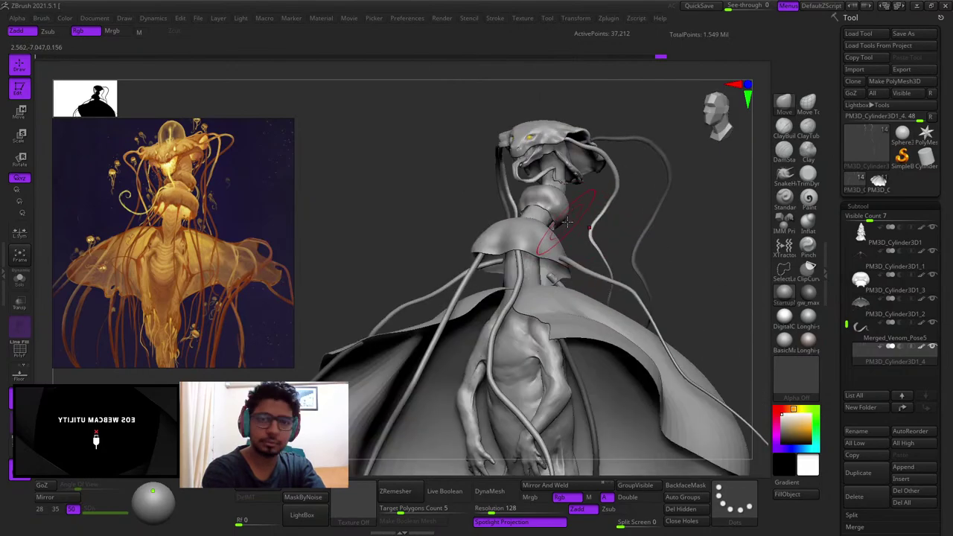
Step: Switch the model's material to gw_max and frame the upper body from the front
left_click(921, 346, "shift")
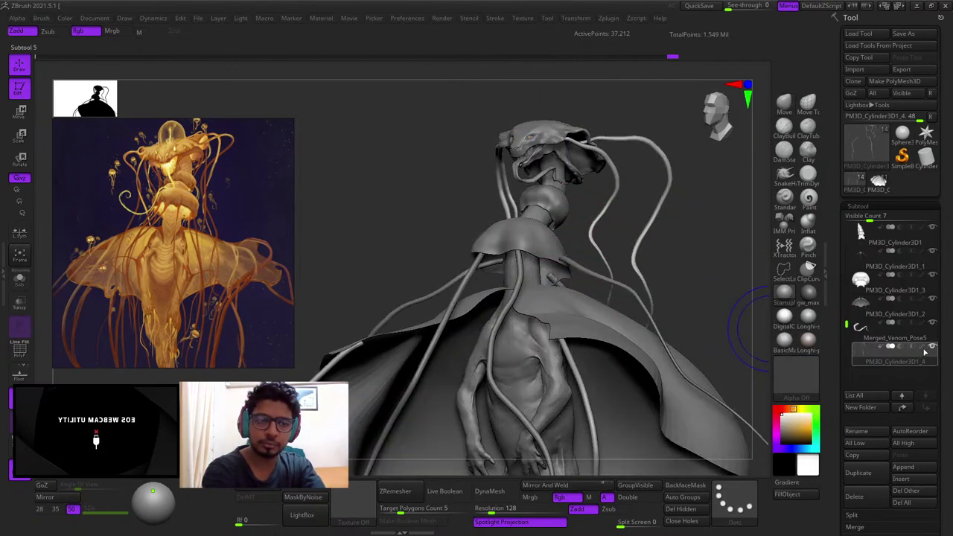
left_click(814, 304)
right_click_drag(595, 238, 658, 246)
right_click_drag(658, 245, 573, 97, "ctrl")
mouse_move(573, 97)
right_mouse_down("alt")
mouse_move(543, 186)
mouse_move(635, 362)
right_mouse_up("alt")
right_click_drag(527, 123, 595, 145)
mouse_move(595, 145)
right_mouse_down("alt")
mouse_move(592, 298)
mouse_move(600, 265)
right_mouse_up("alt")
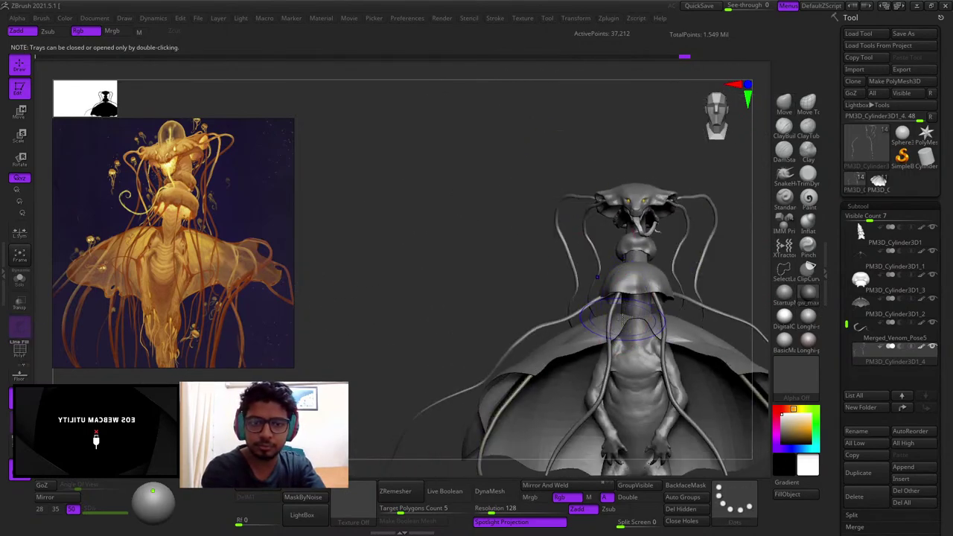
Step: Make the creature's body mesh, PM3D_Sphere3D1, the active subtool
key("f")
right_click_drag(707, 257, 699, 319, "ctrl")
right_click_drag(462, 236, 625, 252, "alt")
left_click(562, 260, "alt")
right_click(563, 242)
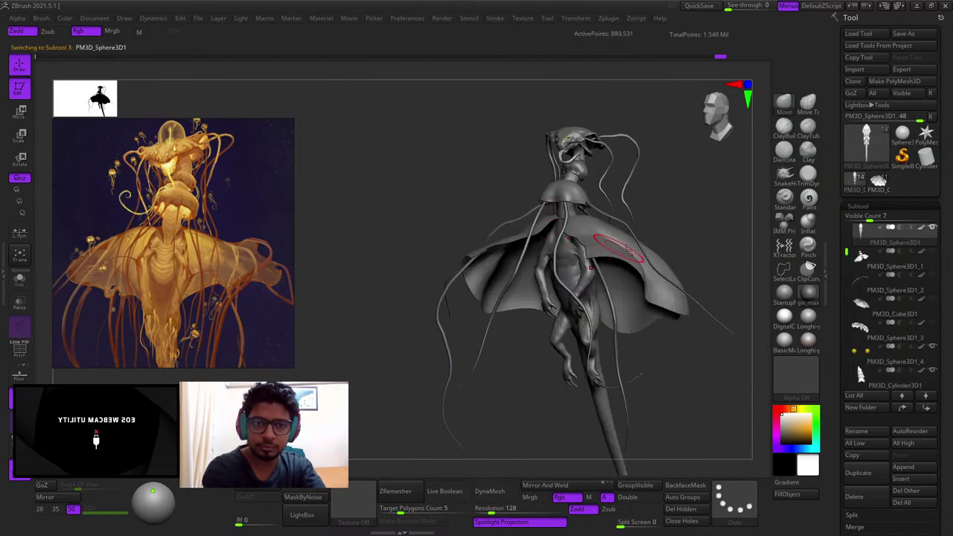
left_click_drag(746, 294, 679, 339)
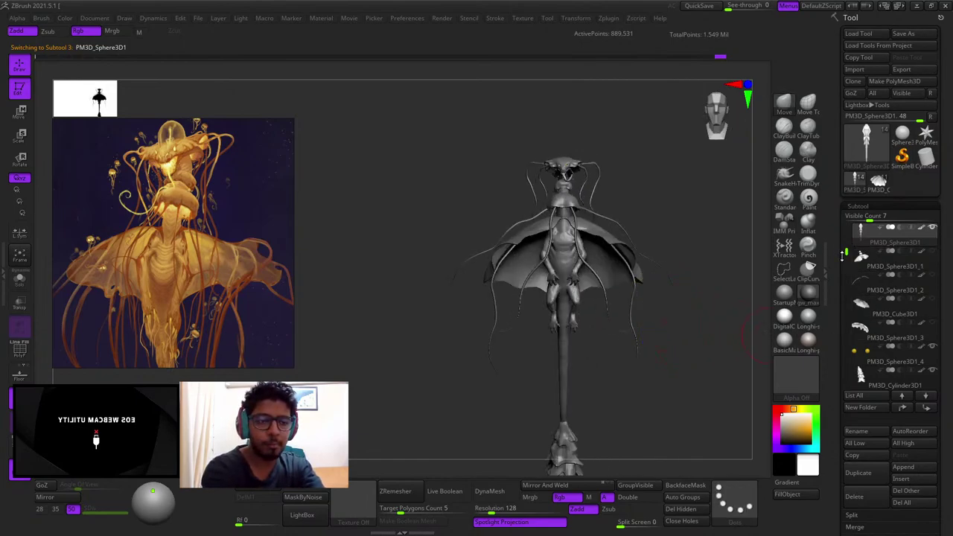
Step: Hide the tail frill, cape, shoulder bell and hanging tentacle subtools
left_click_drag(849, 258, 846, 277)
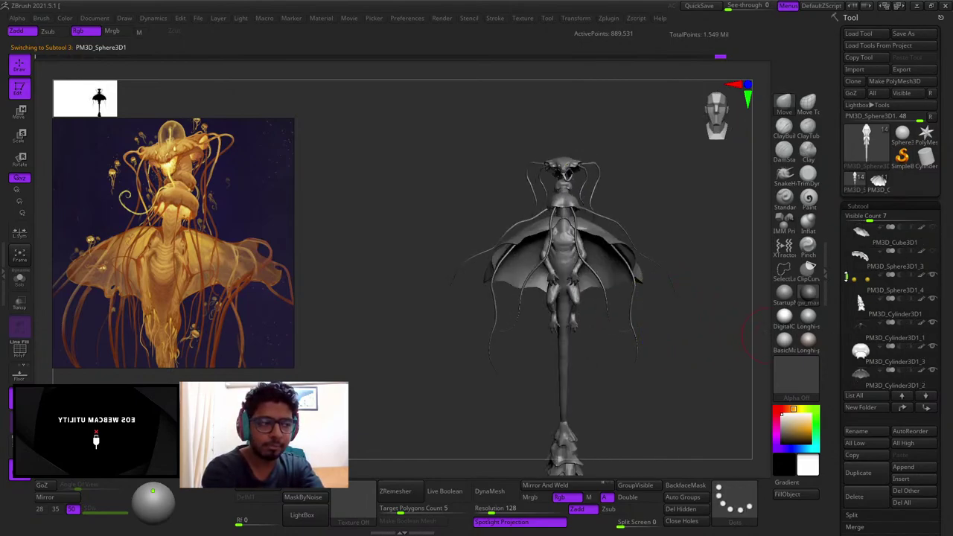
left_click(932, 299)
left_click_drag(846, 287, 847, 304)
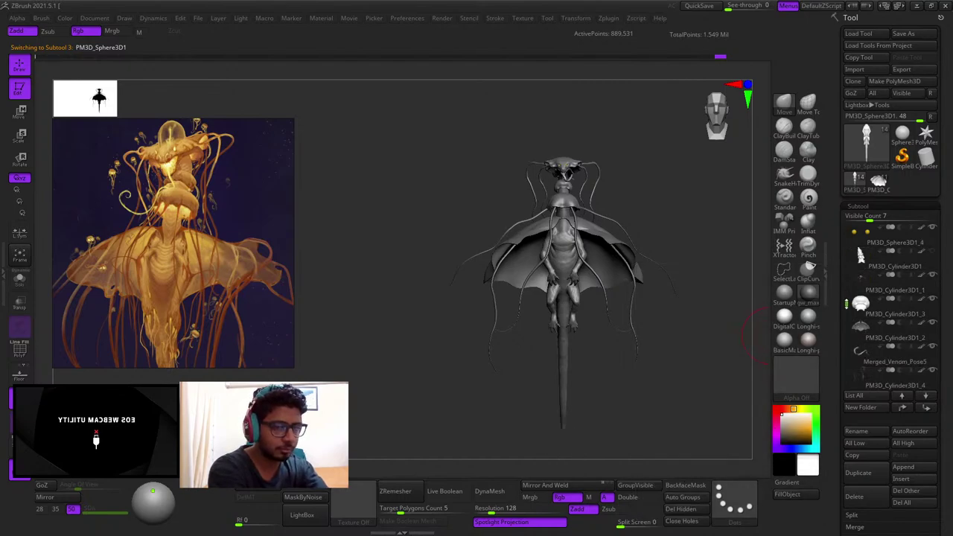
left_click(931, 323)
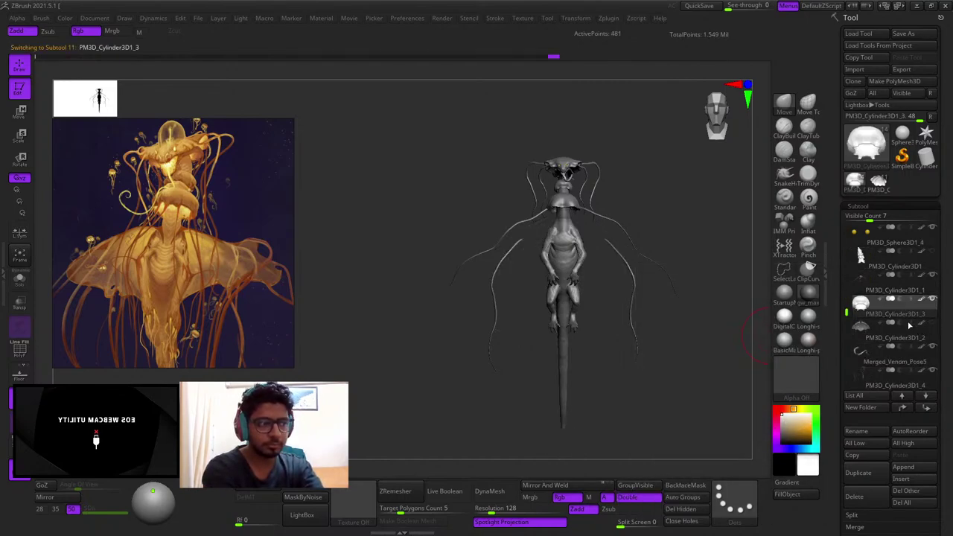
left_click(931, 277)
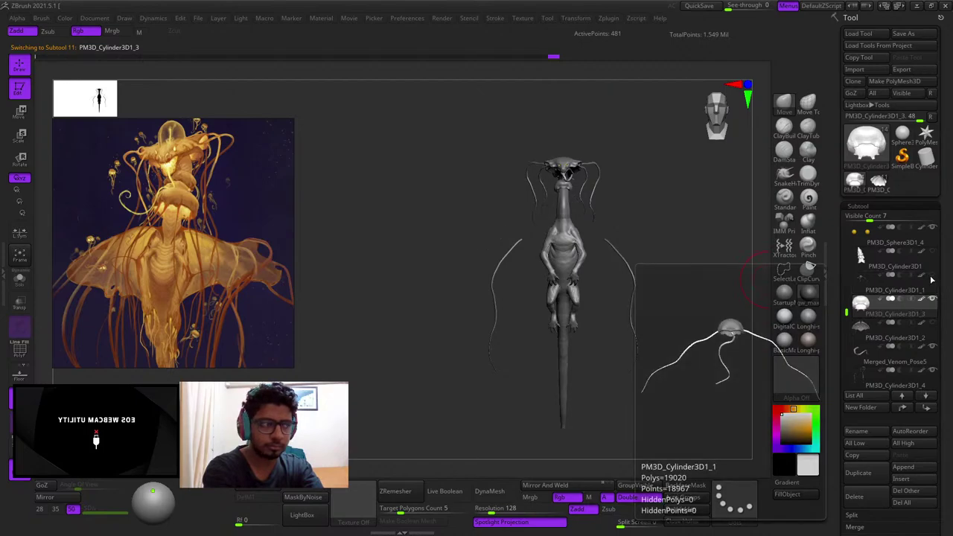
left_click_drag(846, 312, 846, 327)
left_click(935, 300)
left_click(932, 325)
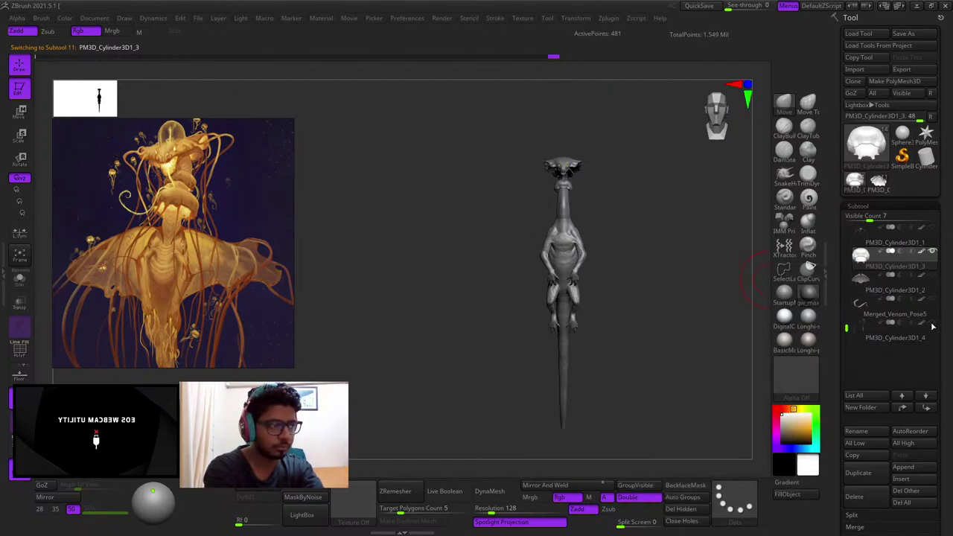
Step: Hide the neck bell PM3D_Cylinder3D1_3 and reselect the body mesh
right_click_drag(629, 246, 634, 312, "ctrl")
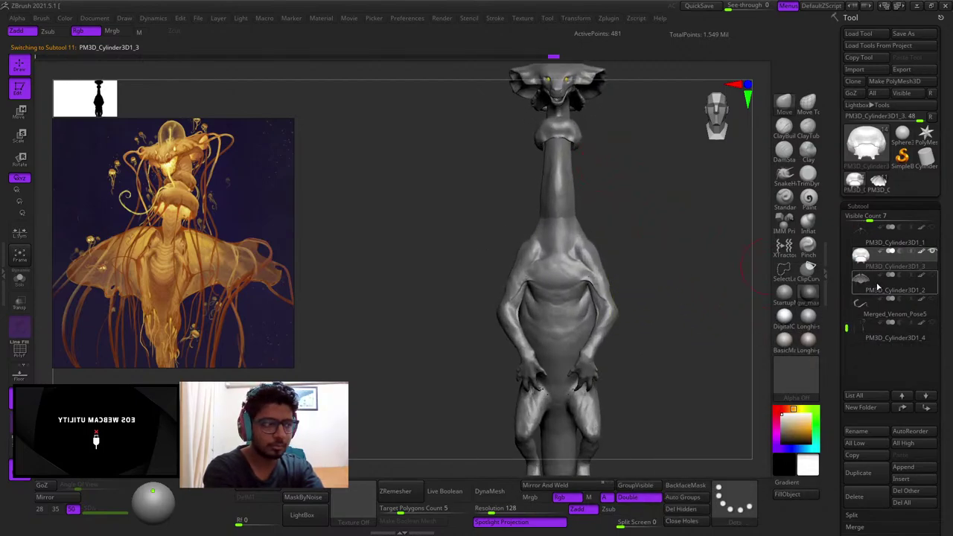
left_click(932, 252)
left_click(572, 259, "alt")
key("f")
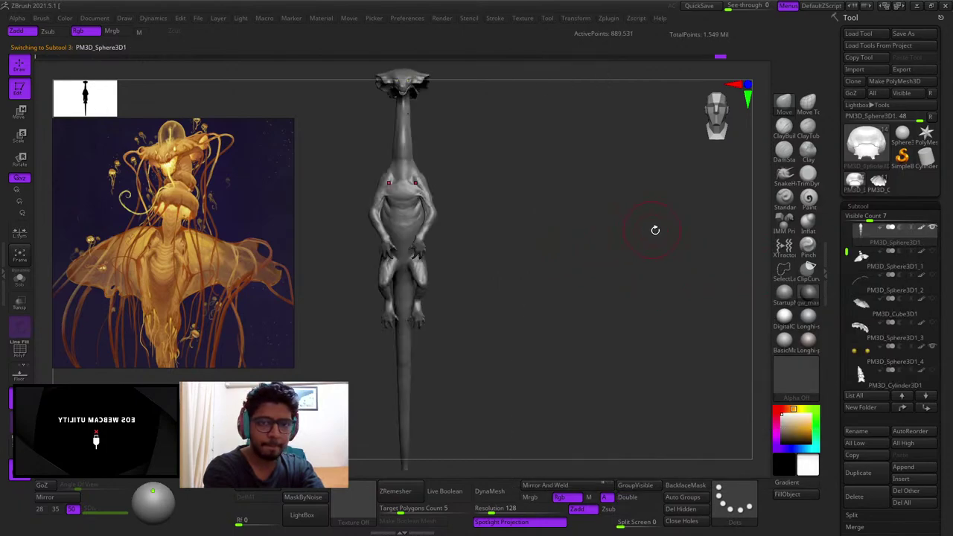
right_click_drag(655, 230, 665, 294, "ctrl")
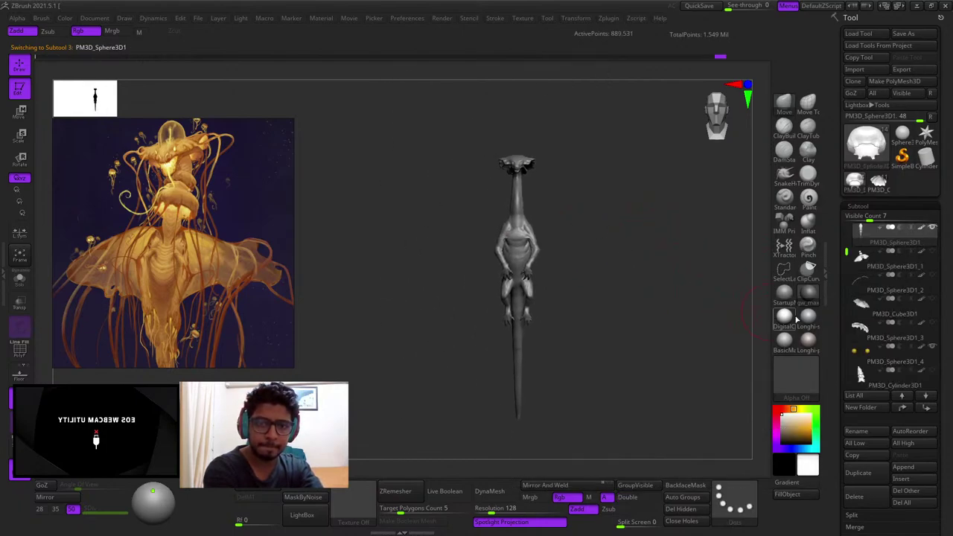
Step: Show the tail frill subtool PM3D_Cylinder3D1 again alongside the body
left_click(931, 375)
right_click_drag(686, 334, 691, 306, "alt")
right_click_drag(691, 306, 664, 218, "ctrl")
right_click_drag(665, 218, 678, 263, "alt")
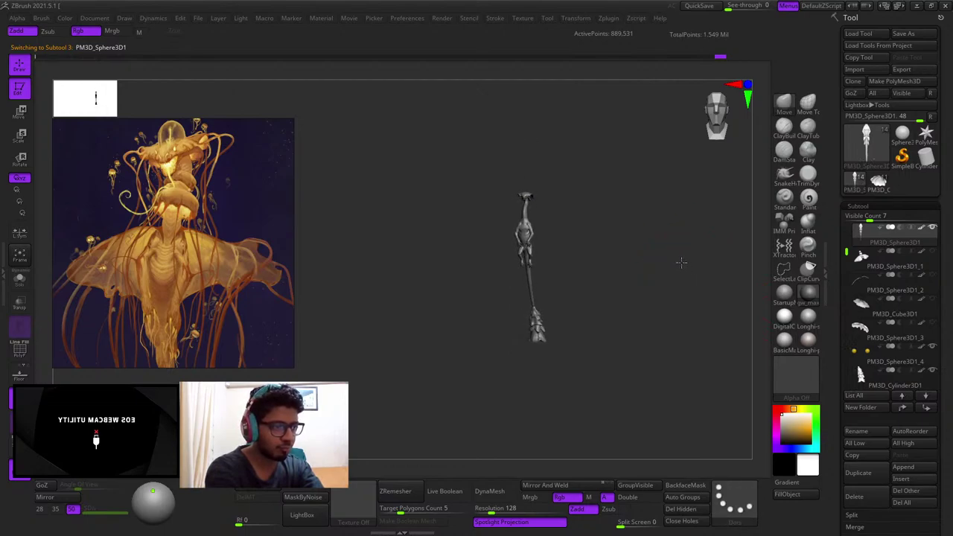
left_click_drag(681, 261, 625, 223)
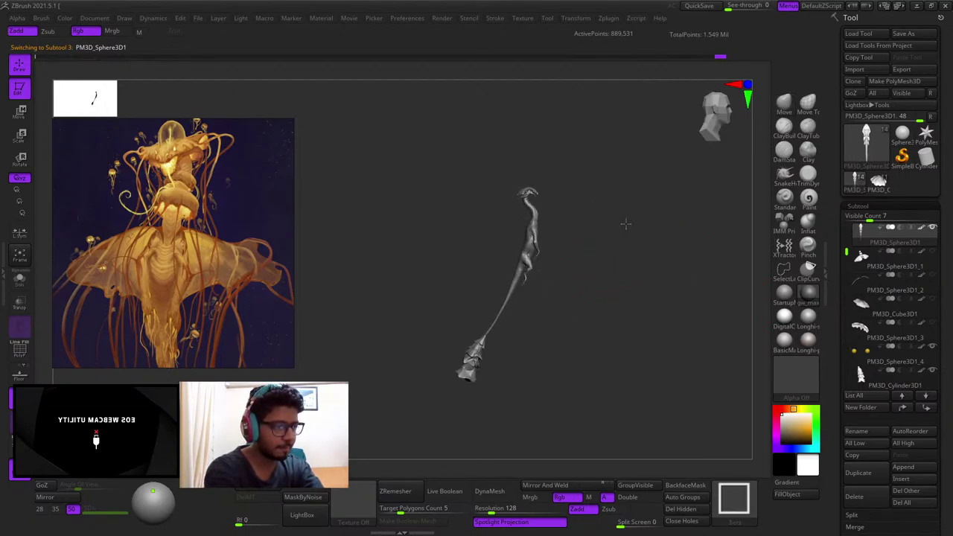
right_click_drag(626, 223, 697, 276, "ctrl")
right_click_drag(697, 276, 596, 350)
Step: Apply the lighter Longhi material to the body and tail frill
key("f")
left_click(815, 320)
key("f")
key("shift+f")
key("shift+f")
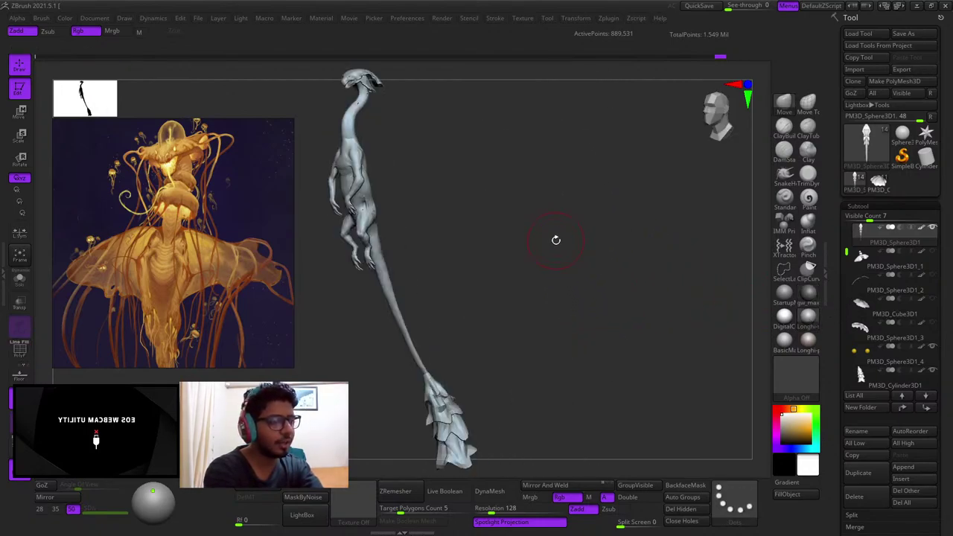
right_click_drag(556, 240, 595, 240, "ctrl")
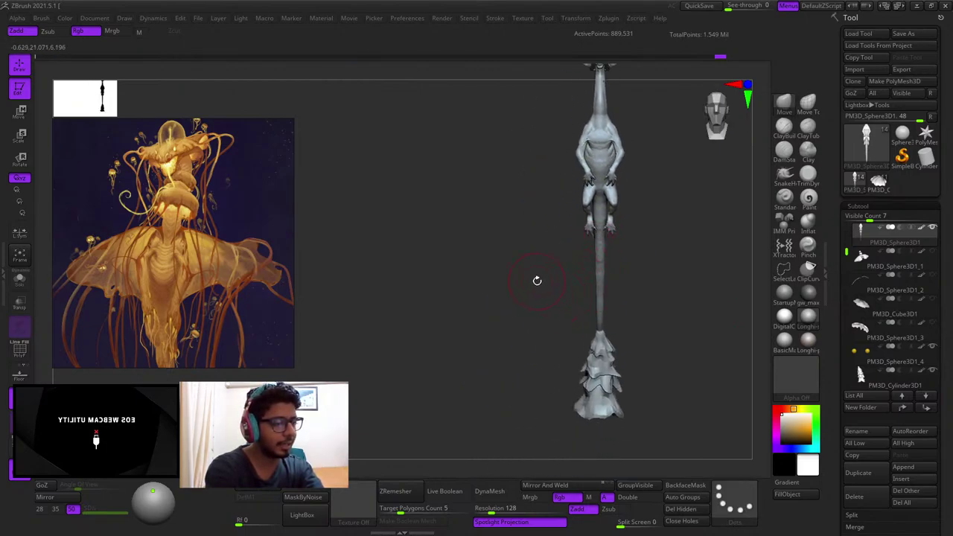
Step: Shift the concept art to reveal its lower tail and compare it with the creature's torso, neck and head from the front
scroll(87, 194, "down", 2)
middle_click_drag(87, 193, 86, 171)
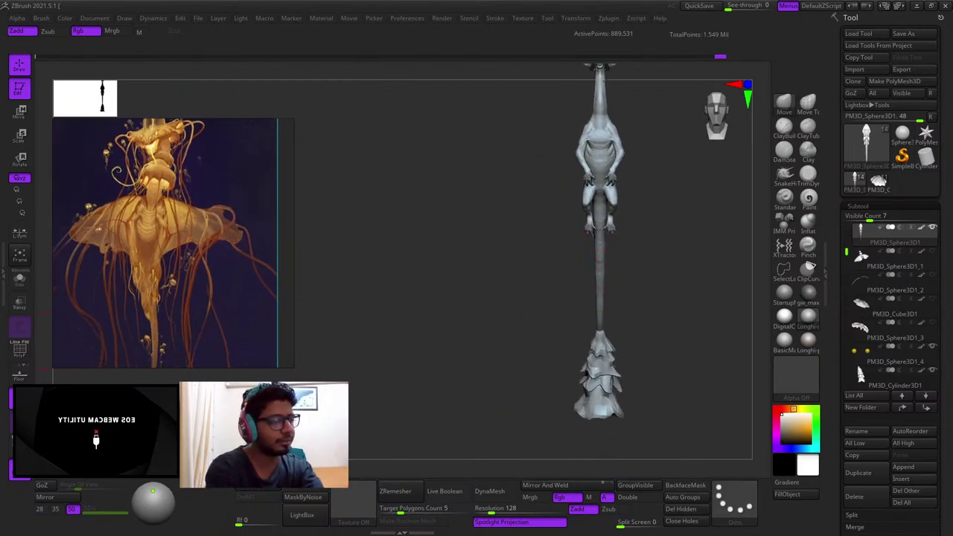
right_click_drag(523, 221, 528, 255, "alt")
right_click(522, 257)
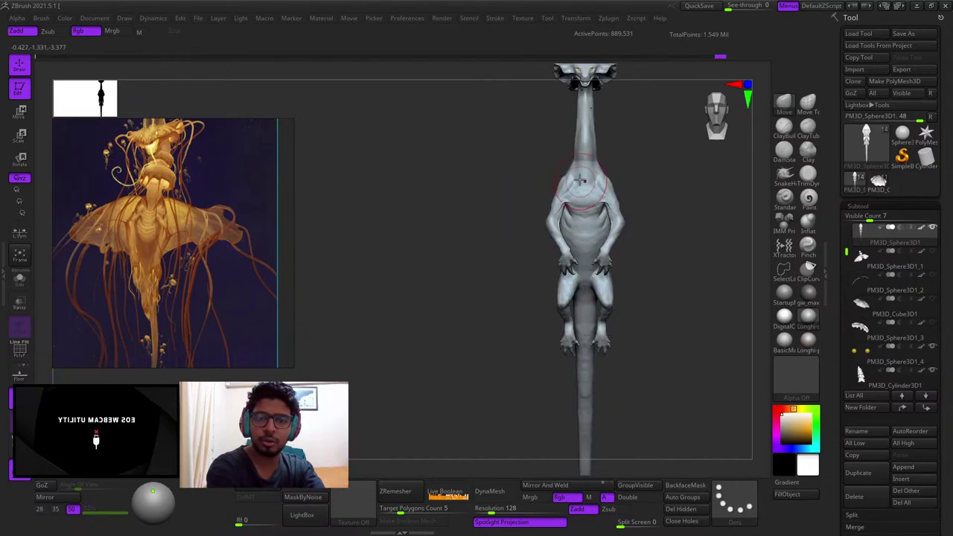
right_click_drag(559, 162, 546, 225, "alt")
right_click(532, 253)
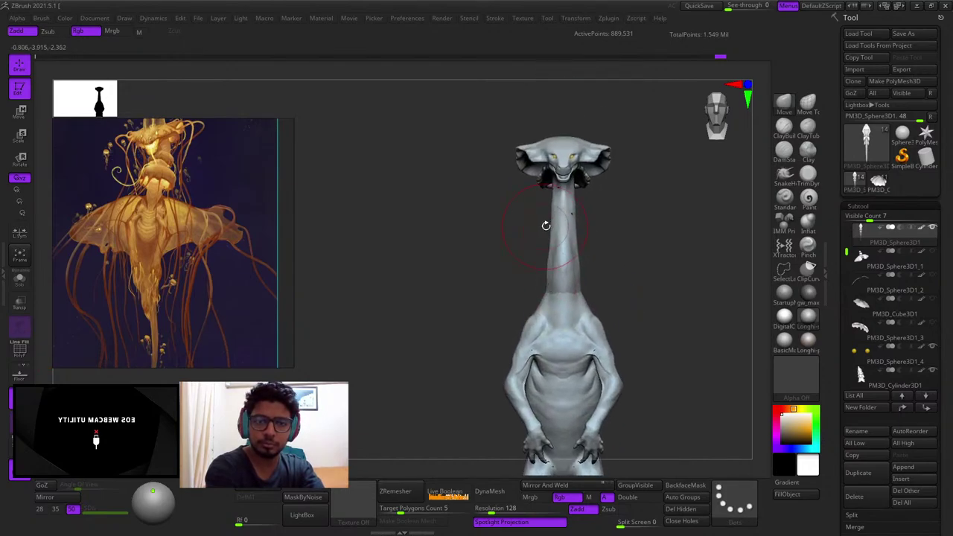
Step: Examine the creature from the torso down to the tail frill, checking the tail's wireframe where it meets the frill
right_click(542, 229)
left_click_drag(547, 153, 560, 179)
right_click_drag(598, 170, 561, 196, "alt")
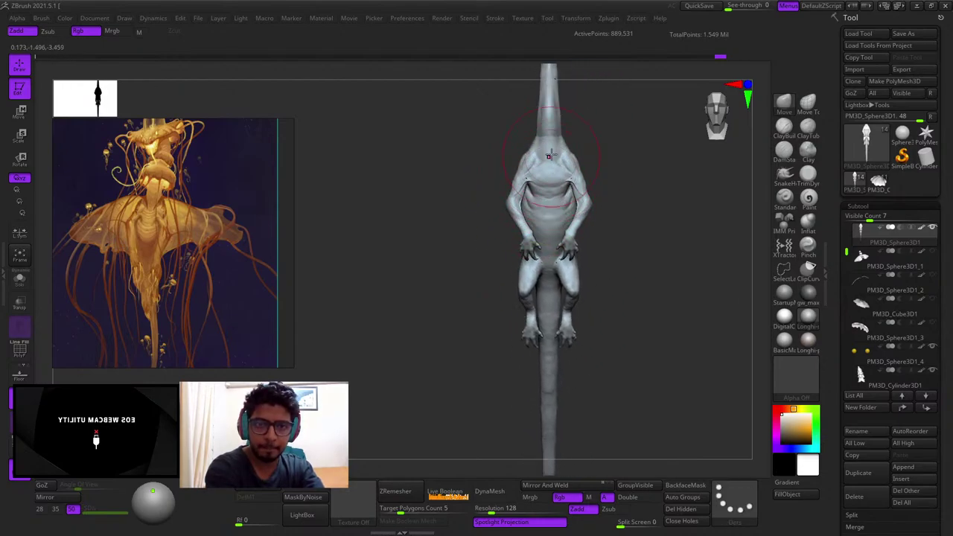
right_click_drag(552, 377, 540, 203, "alt")
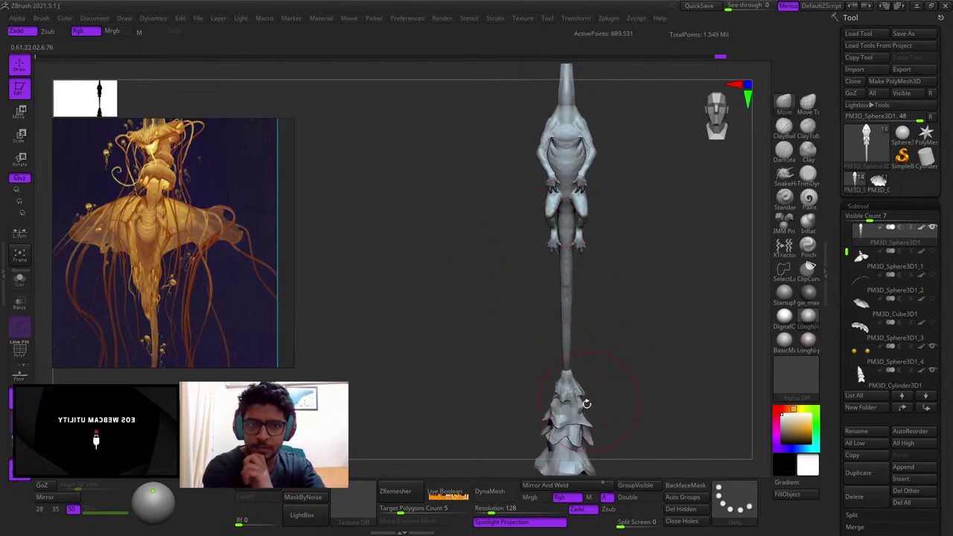
right_click_drag(545, 375, 588, 379, "alt")
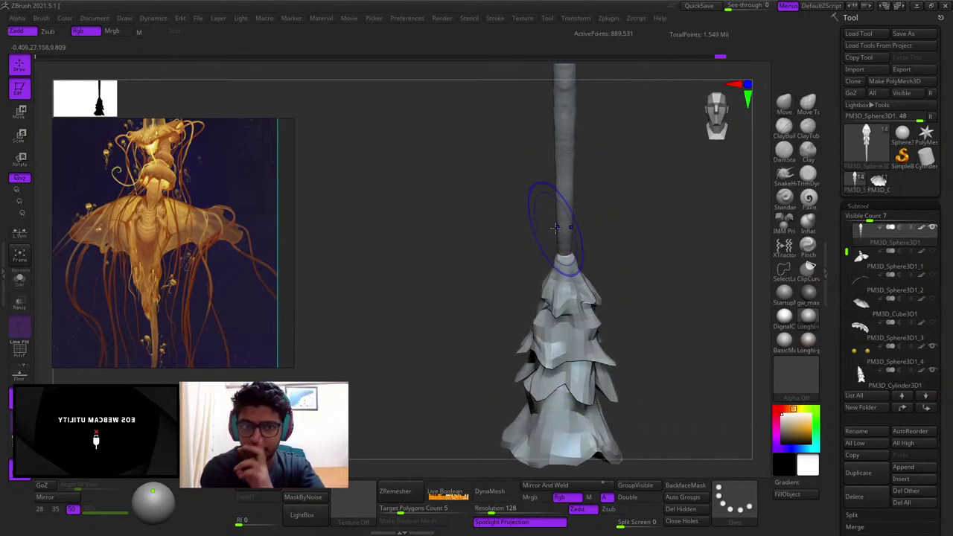
key("shift+f")
right_click_drag(556, 228, 635, 205)
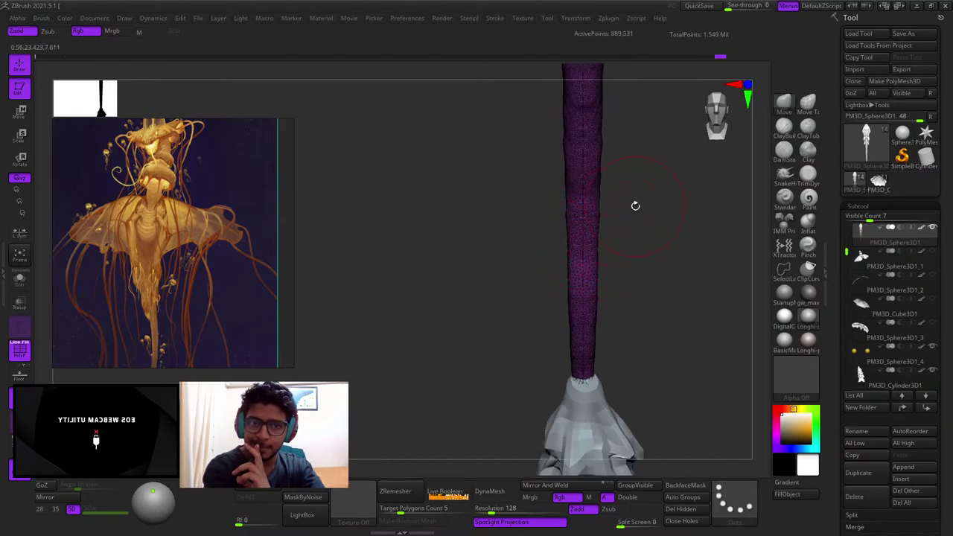
key("f")
key("shift+f")
key("shift+f")
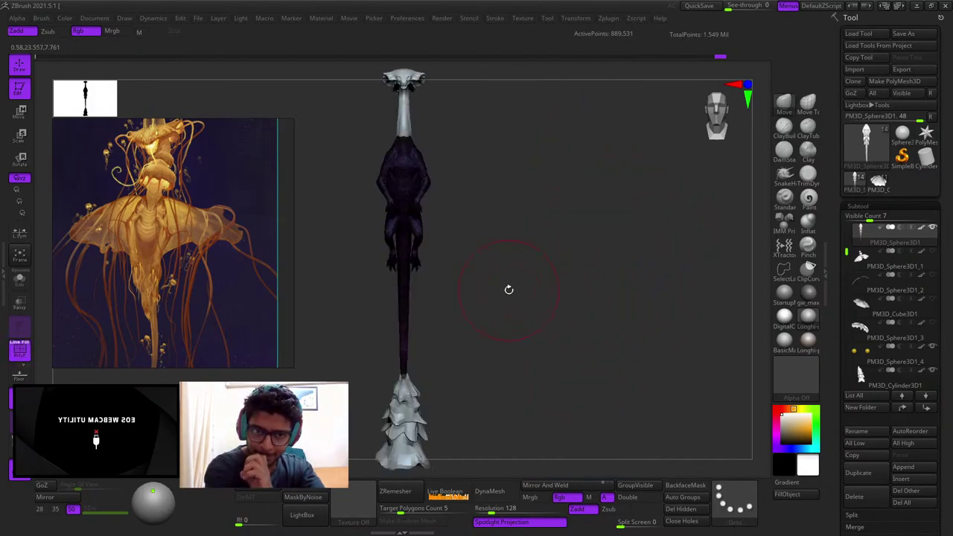
Step: Examine the full figure's proportions from the front against the concept art, both with and without the body's wireframe
right_click_drag(431, 281, 575, 219)
left_click_drag(575, 218, 581, 242)
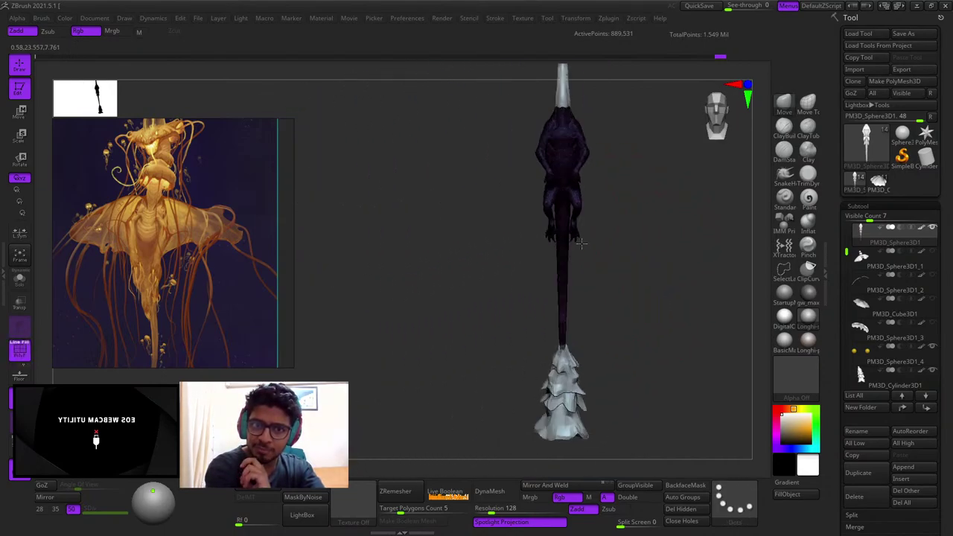
key("shift+f")
key("shift+f")
key("shift+f")
key("f")
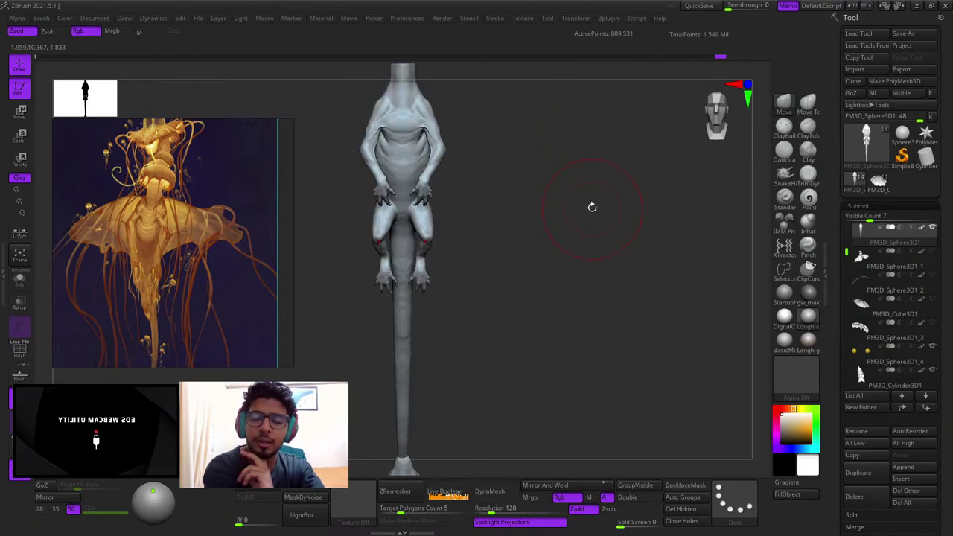
right_click(592, 207)
right_click_drag(585, 208, 551, 195, "ctrl")
right_click_drag(551, 194, 577, 256, "alt")
right_click_drag(577, 257, 502, 272, "ctrl")
key("f")
key("shift+f")
key("shift+f")
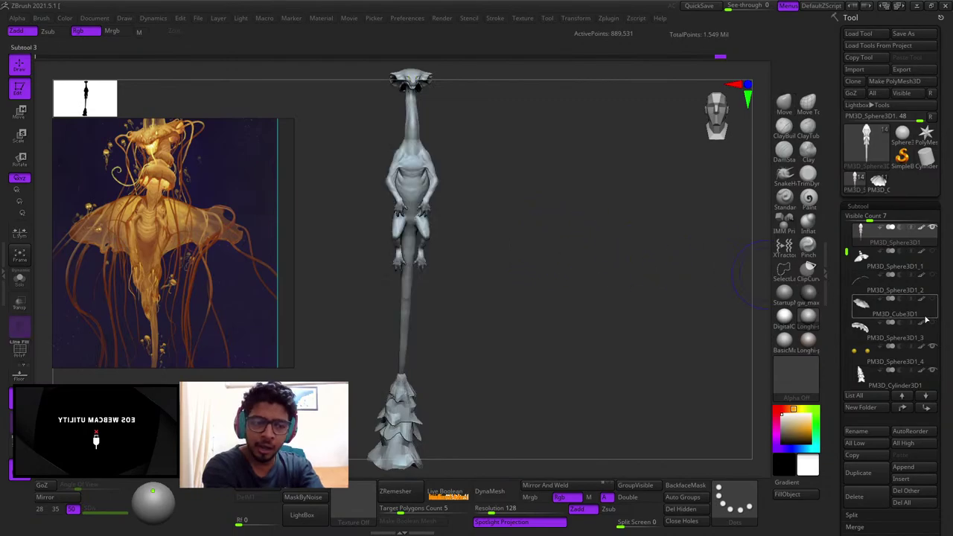
Step: Inspect the torso, neck and head up close and narrow the reference panel so the complete concept art fits beside the creature
right_click_drag(625, 326, 530, 300)
right_click_drag(530, 300, 585, 397, "ctrl")
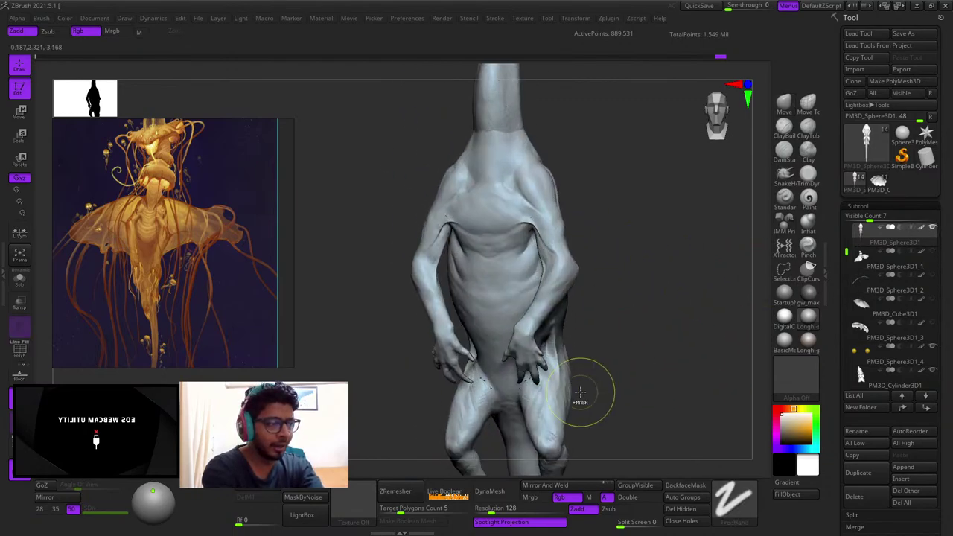
right_click_drag(495, 203, 532, 224, "alt")
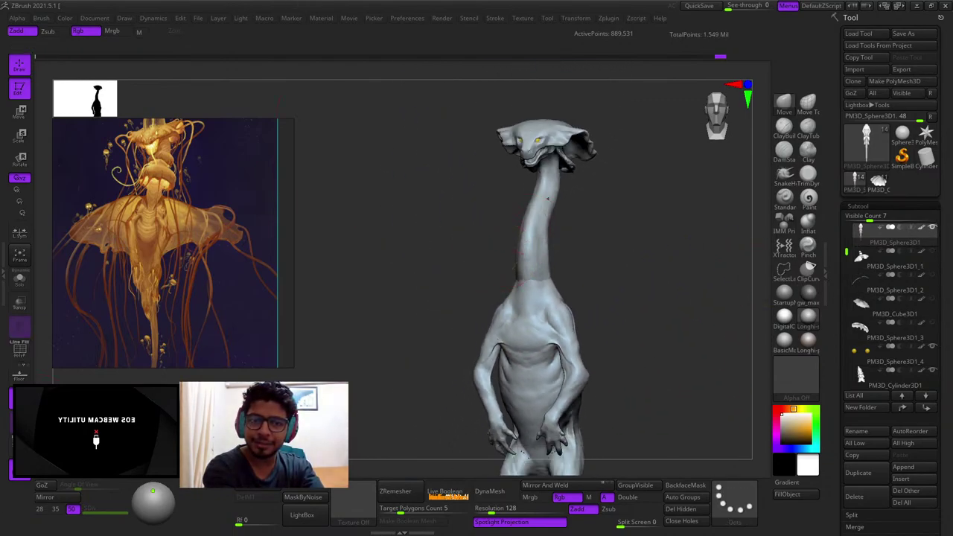
right_click_drag(483, 260, 383, 300)
left_click_drag(372, 347, 185, 347)
key("space")
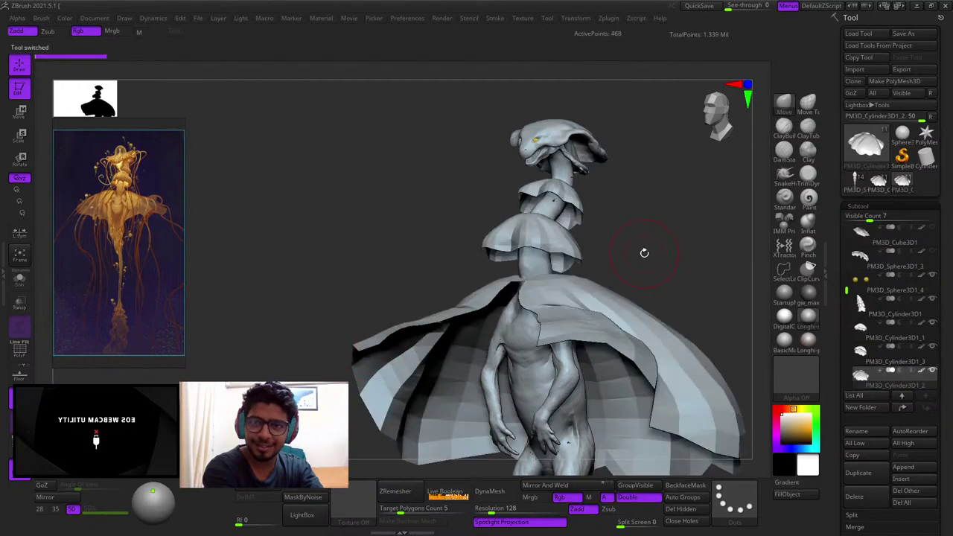
Step: Compare the earlier caped PM3D_Cylinder3D1_2 tool with the current PM3D_Sphere3D1 body tool from the front
left_click_drag(645, 251, 599, 232)
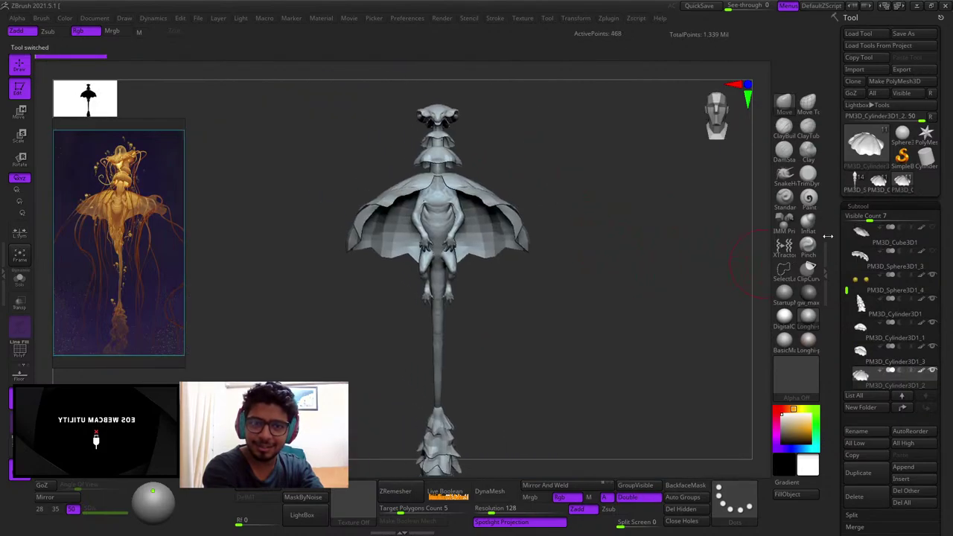
left_click(861, 192)
left_click(896, 186)
left_click(860, 190)
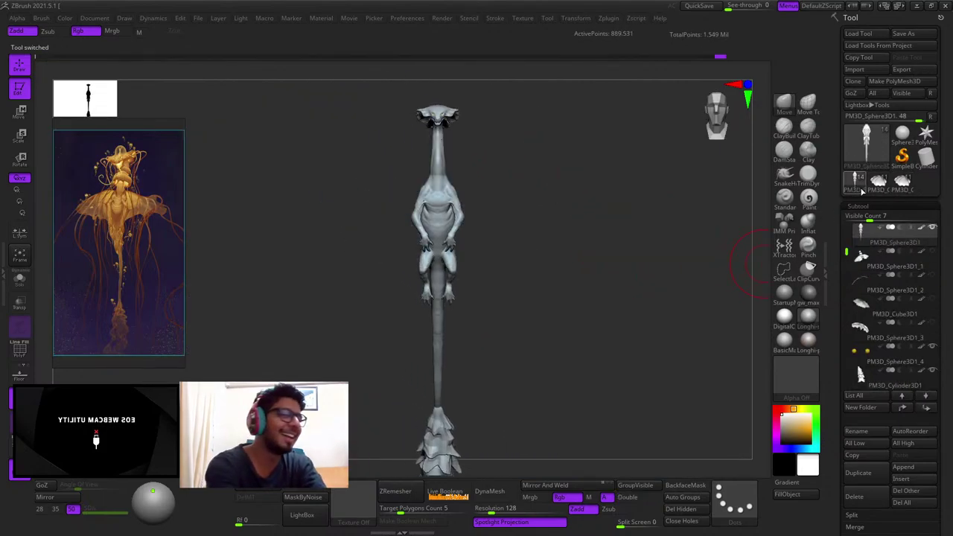
right_click_drag(692, 223, 692, 230, "ctrl")
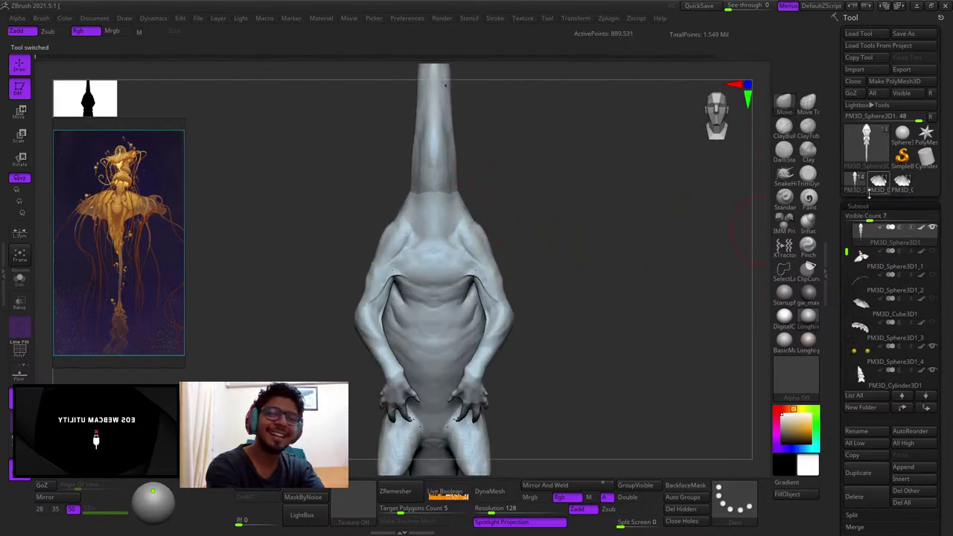
Step: Show the bell and cape subtools PM3D_Cylinder3D1_1, PM3D_Cylinder3D1_3 and PM3D_Cylinder3D1_2 plus the Merged_Venom_Pose5 head tentacles around the body
left_click_drag(845, 255, 841, 309)
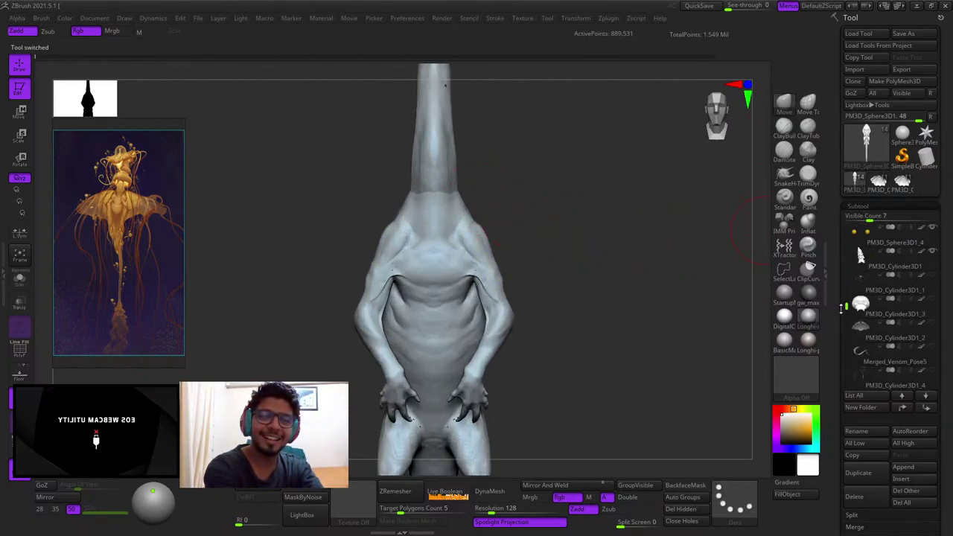
left_click(931, 277)
left_click(932, 325)
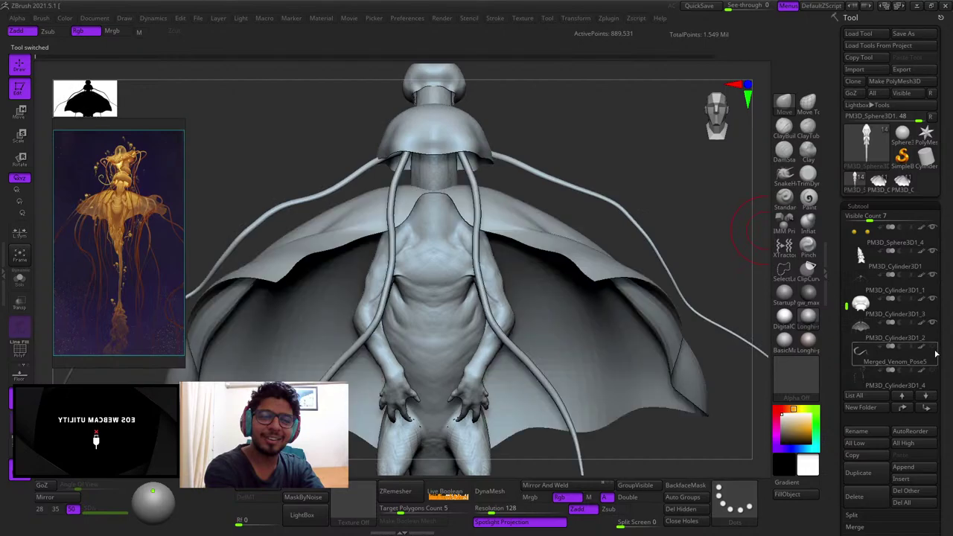
left_click(933, 349)
left_click(932, 372)
left_click_drag(846, 307, 844, 220)
key("f")
key("shift+f")
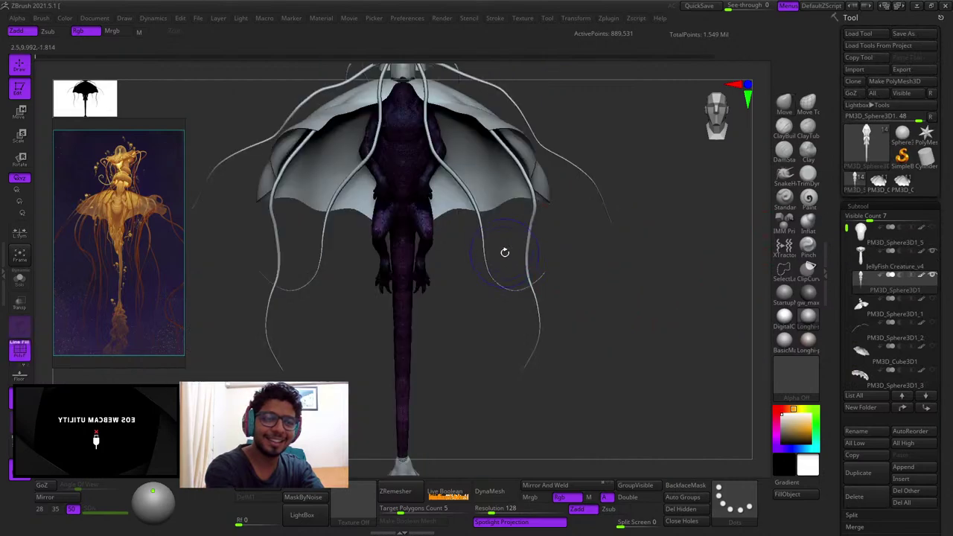
key("shift+f")
key("f")
right_click_drag(662, 220, 663, 269)
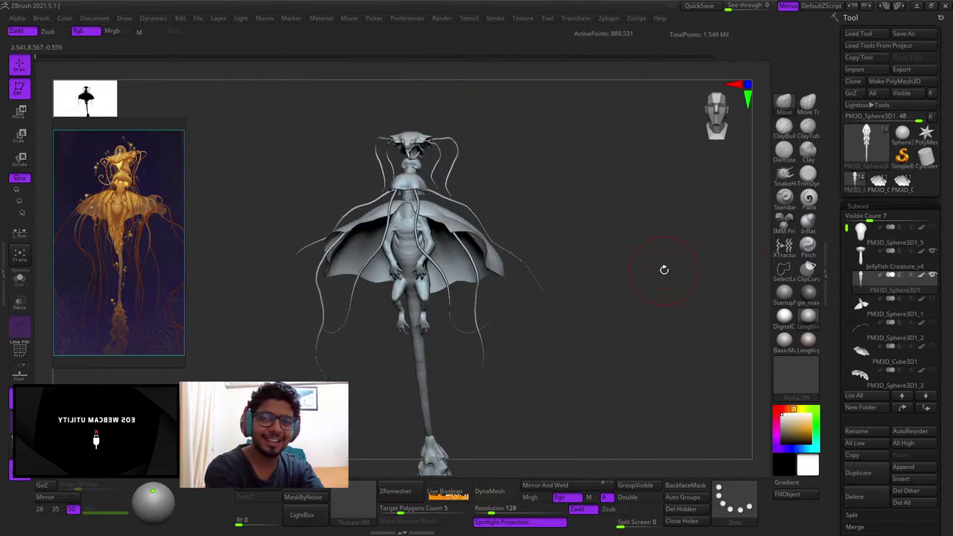
Step: Compare the current tentacled creature with the earlier caped versions by switching between their tools, from the front and at an angle
left_click(898, 186)
left_click(883, 184)
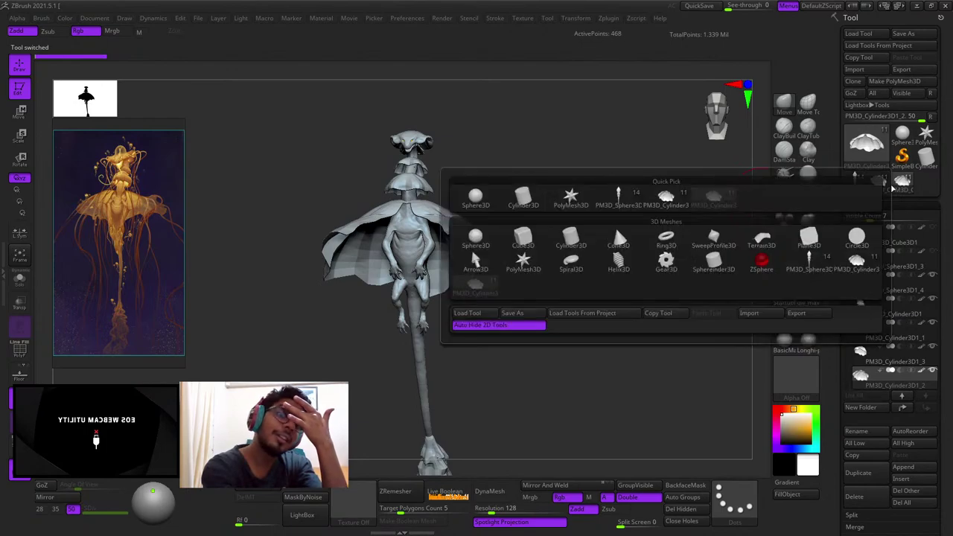
left_click(881, 183)
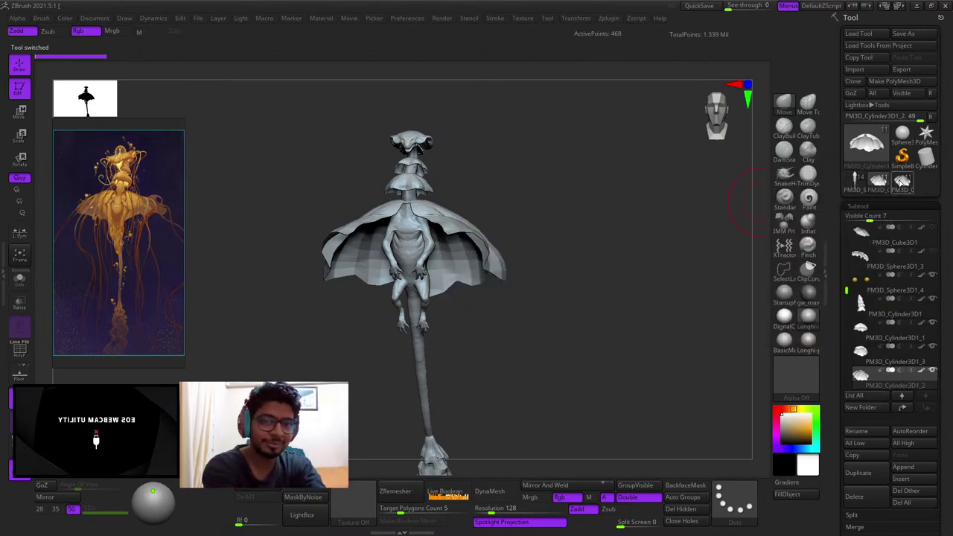
left_click(857, 184)
left_click_drag(672, 270, 678, 268)
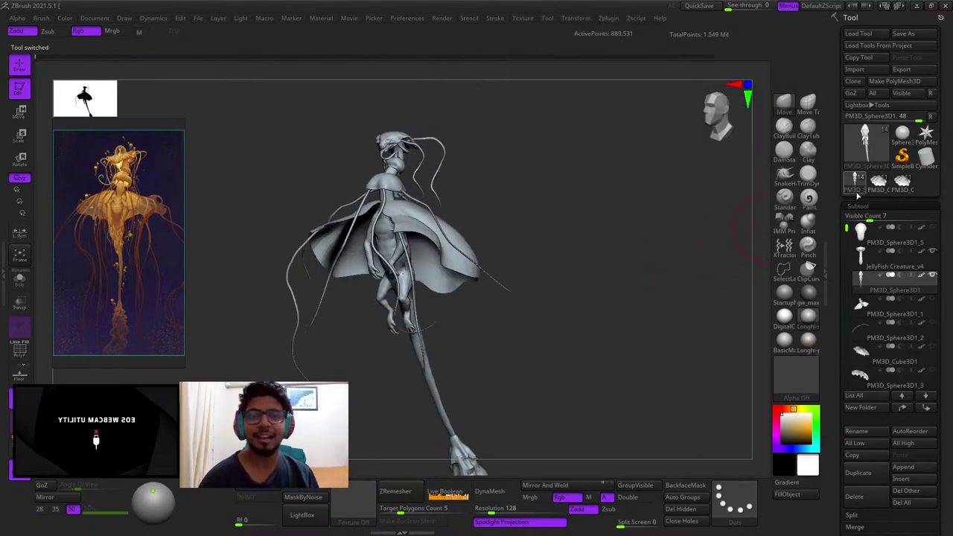
left_click(878, 184)
left_click(855, 183)
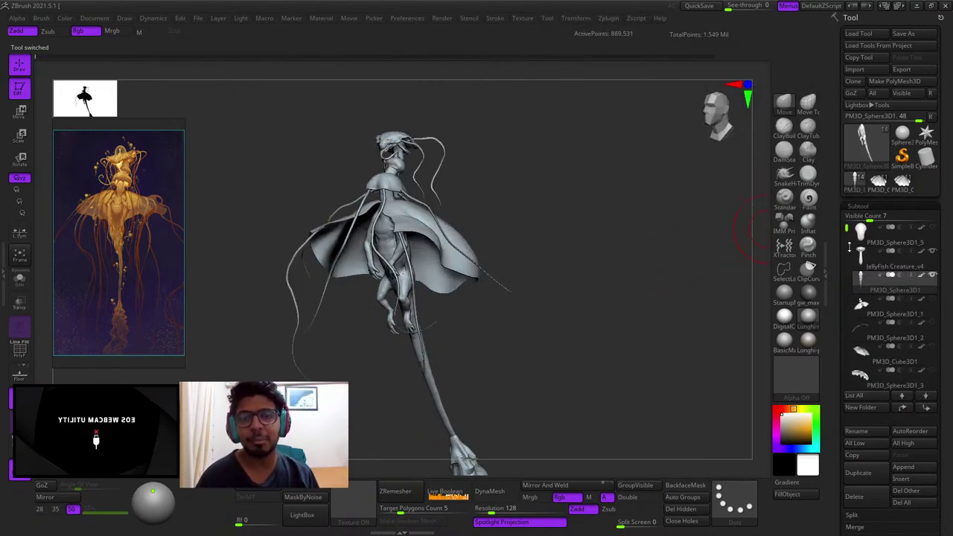
Step: Select the Merged_Venom_Pose5 head tentacles and hide them
left_click_drag(849, 246, 846, 302)
left_click(909, 357)
left_click(933, 298)
mouse_move(864, 286)
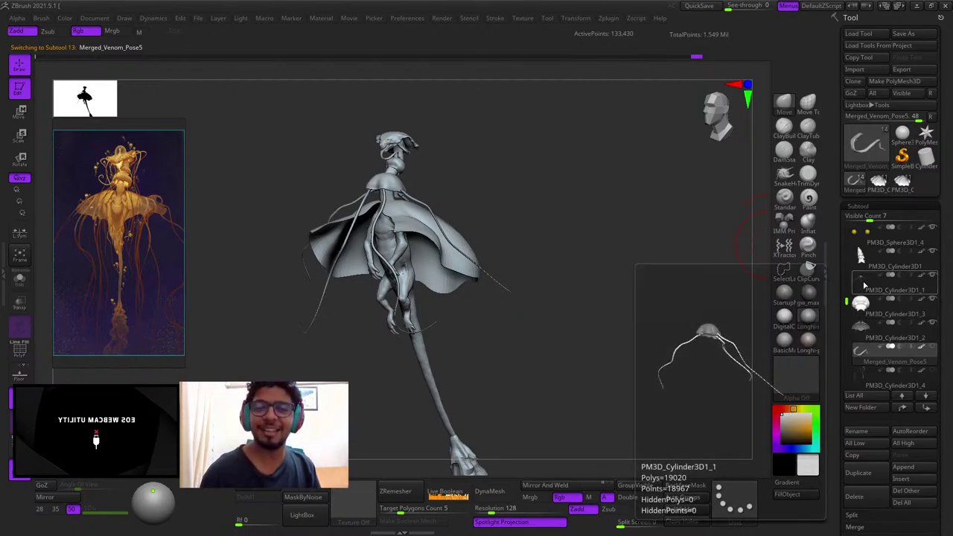
Step: Select PM3D_Cylinder3D1_1 and isolate its lower neck bell by hiding the attached tentacles
left_click(932, 277)
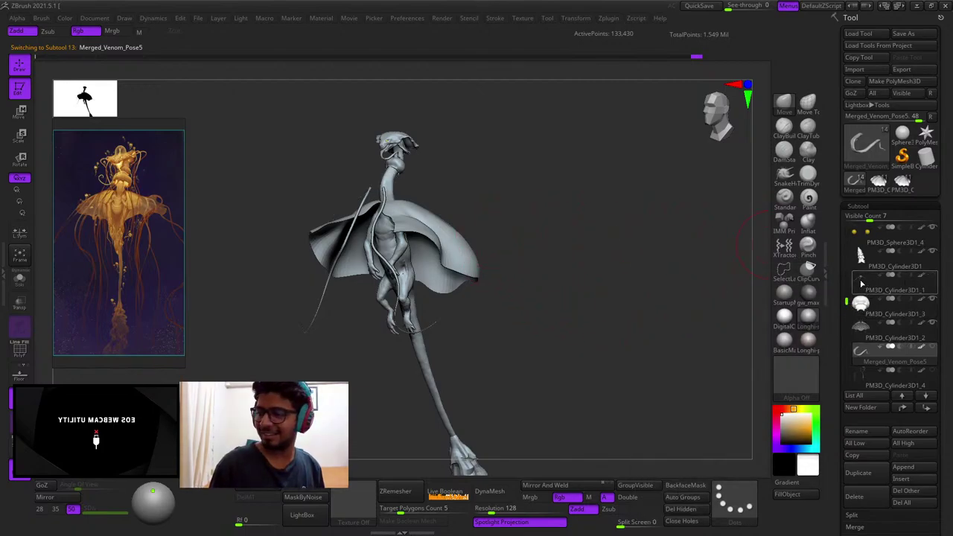
left_click(859, 284)
key("shift+f")
key("shift+f")
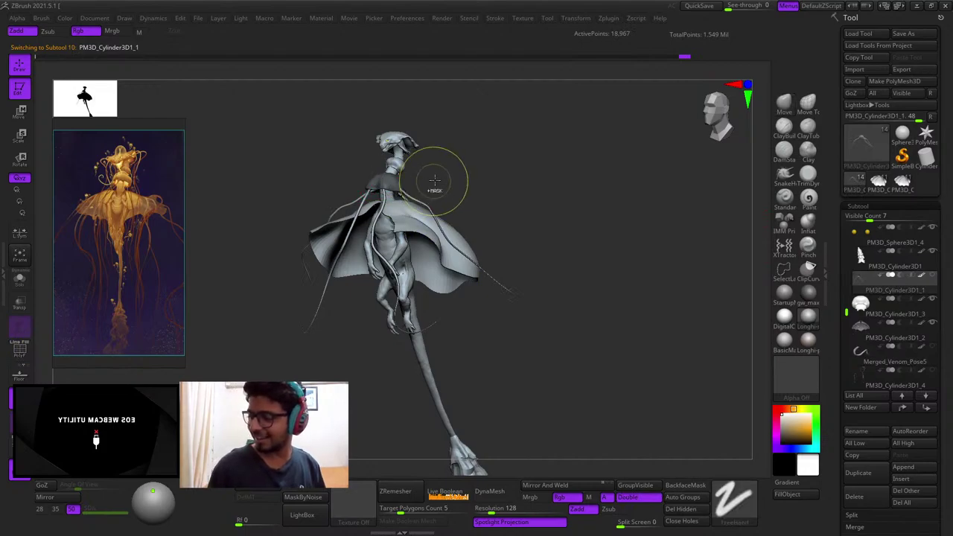
left_click(385, 197, "ctrl+shift")
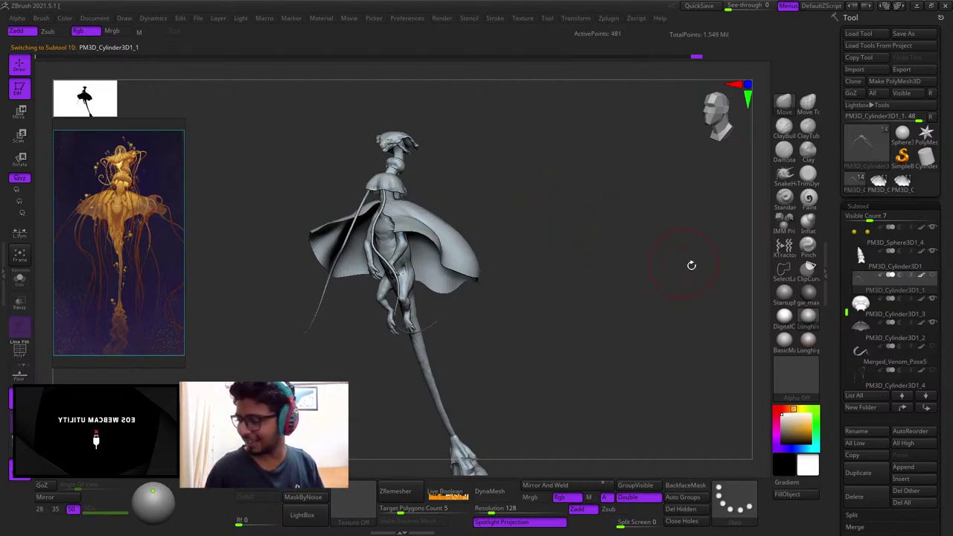
Step: Isolate the cape in PM3D_Cylinder3D1_2 from its attached tentacles, turn off its dynamic subdivision, and show the lower neck bell
key("shift+f")
left_click(440, 234, "alt")
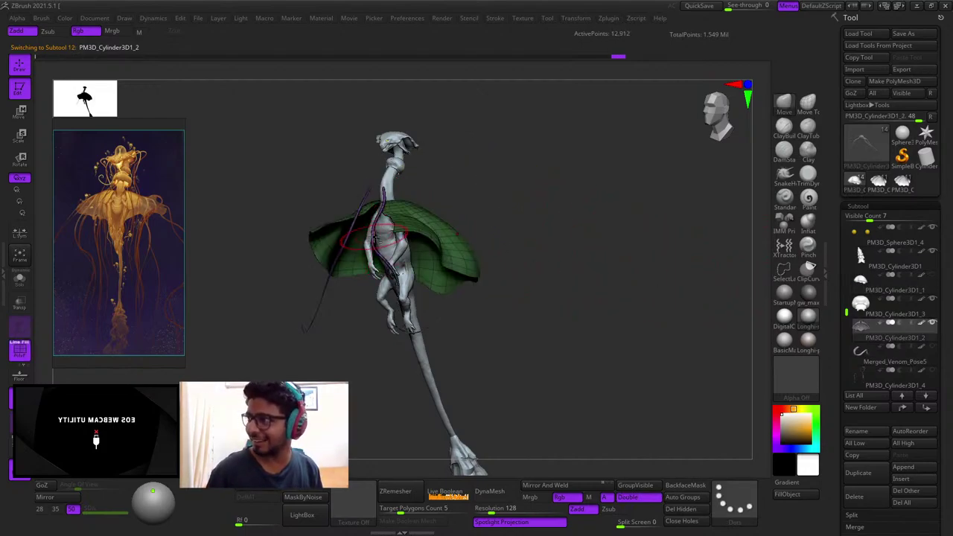
key("shift+f")
key("shift+f")
key("shift+d")
left_click_drag(514, 203, 538, 288, "ctrl+shift")
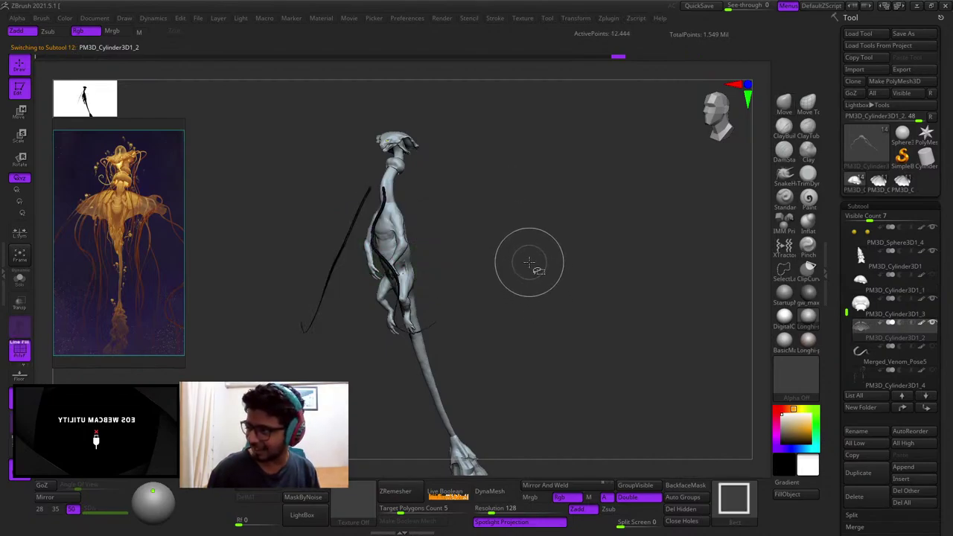
left_click_drag(533, 240, 567, 331, "ctrl+shift")
key("shift+f")
left_click(932, 276)
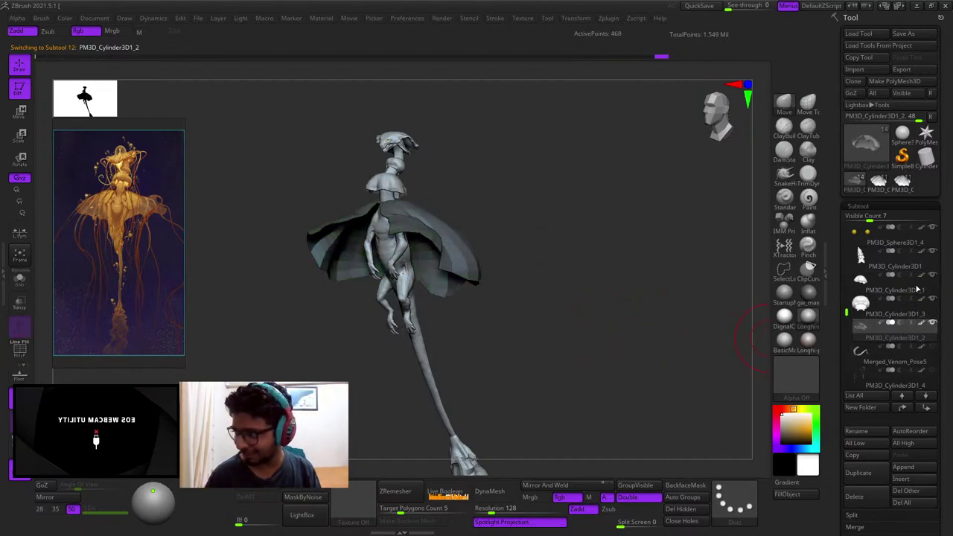
Step: Reselect the body mesh and compare the stripped-down bells and cape with the earlier caped version of the creature
left_click(412, 262, "alt")
left_click_drag(545, 227, 575, 233)
left_click(875, 181)
left_click(874, 181)
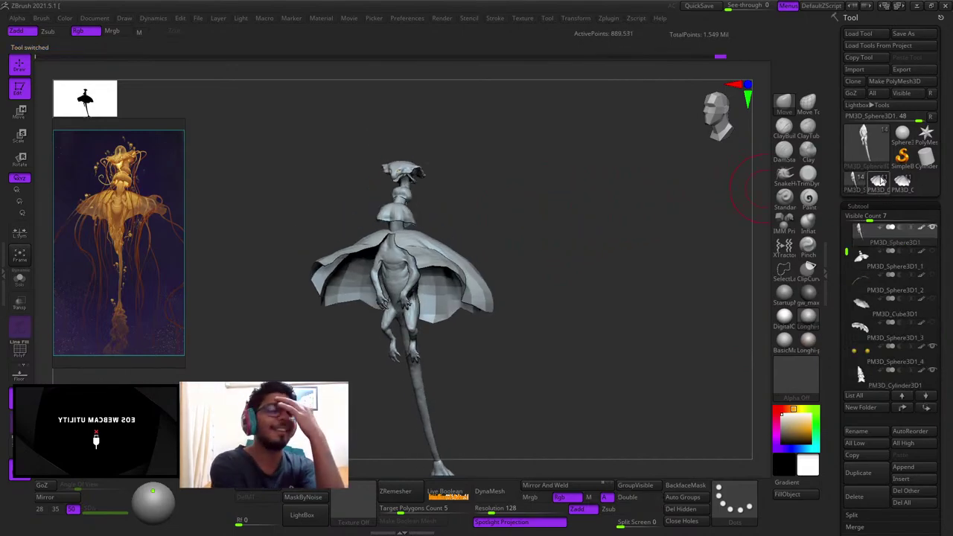
left_click(876, 178)
left_click(879, 178)
left_click(879, 179)
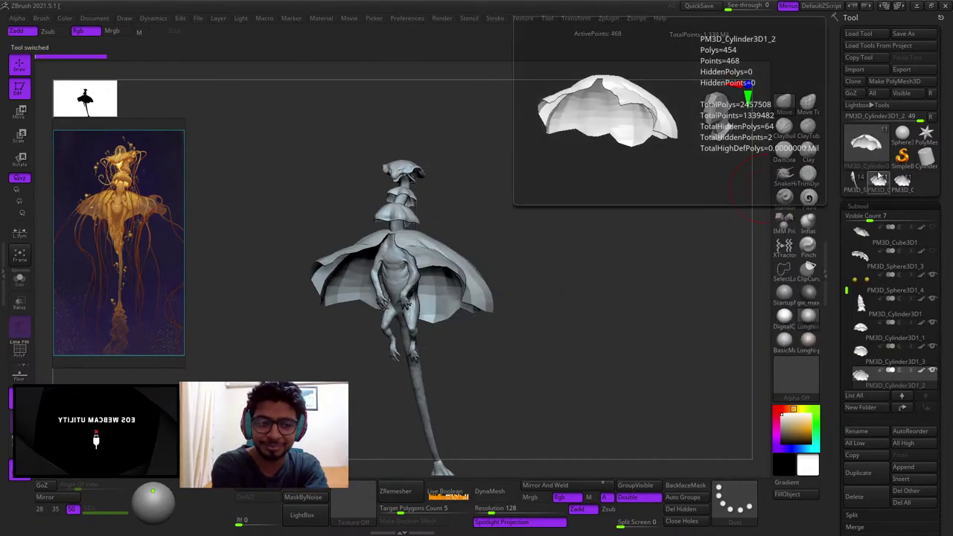
left_click(881, 185)
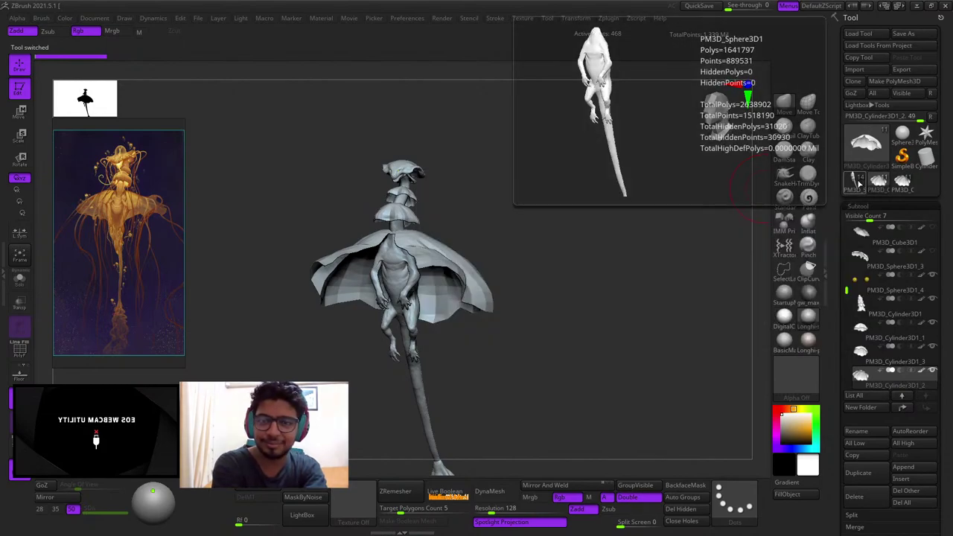
left_click(856, 181)
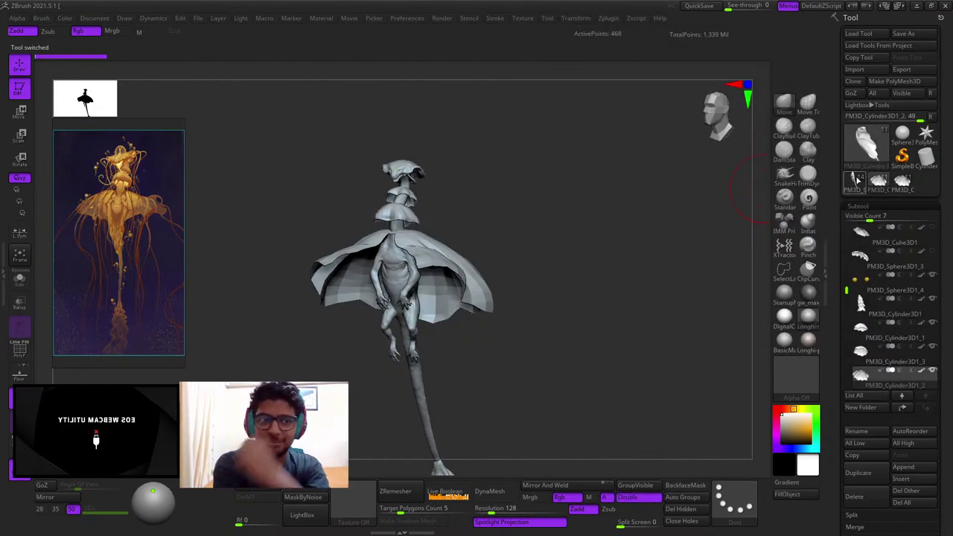
Step: Compare both creature versions close up around the head, neck bells, torso and cape
right_click_drag(551, 286, 592, 365)
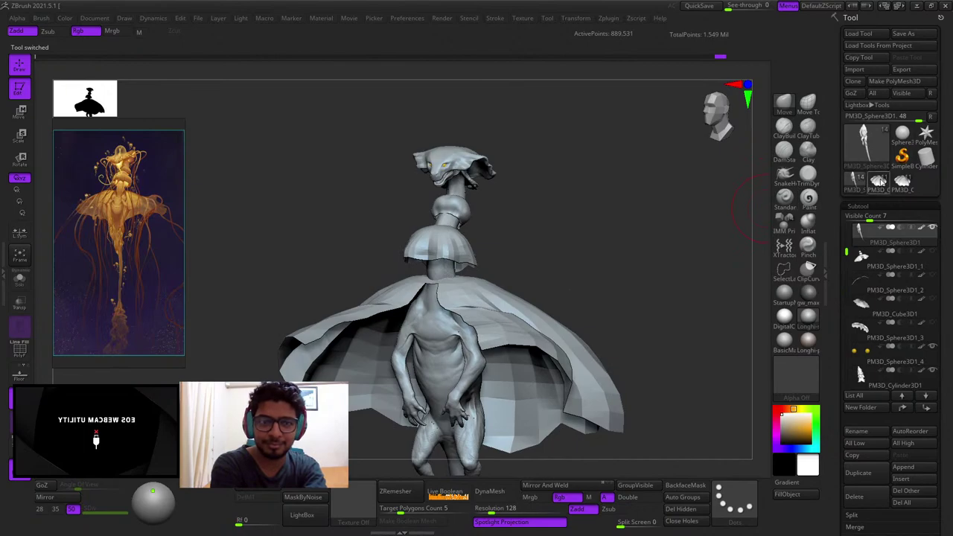
left_click(880, 182)
left_click(856, 180)
right_click_drag(630, 301, 644, 134, "alt")
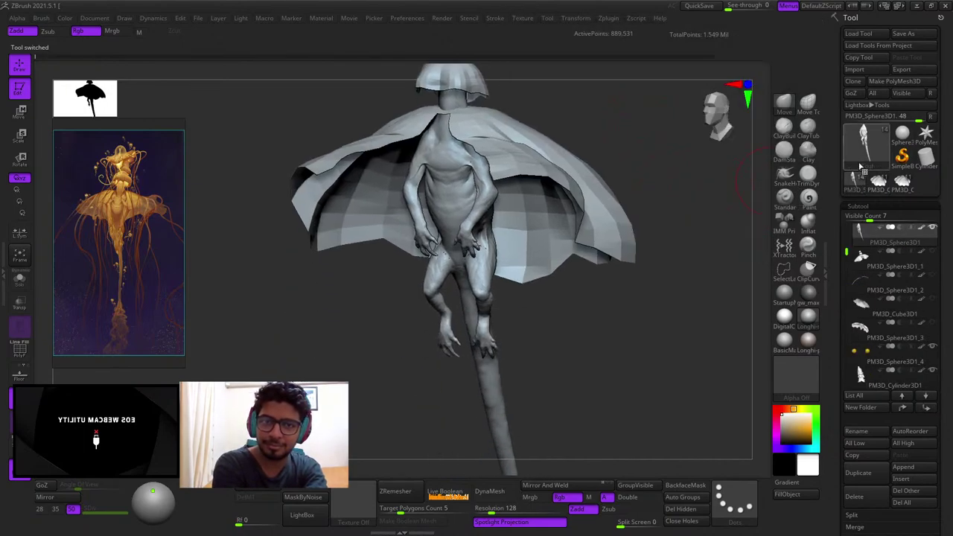
Step: Compare the current and earlier creature versions around the torso, cape and lower neck bell
left_click(879, 178)
left_click(855, 182)
left_click(878, 181)
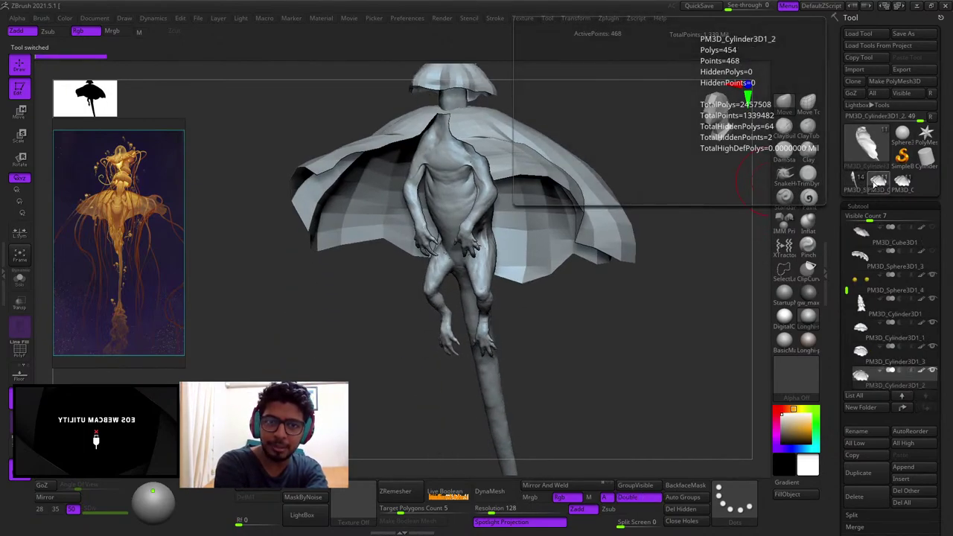
left_click(853, 185)
right_click_drag(674, 223, 685, 375, "alt")
right_click_drag(514, 253, 521, 231)
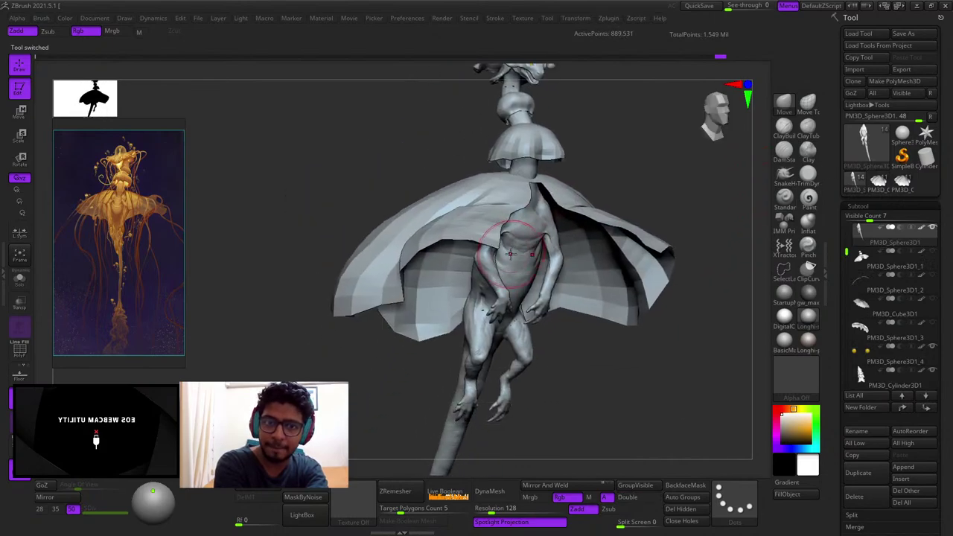
right_click_drag(329, 298, 221, 334)
Step: Isolate the body mesh PM3D_Sphere3D1 in both versions, compare the two bodies from several angles, and show all parts again
left_click(21, 279)
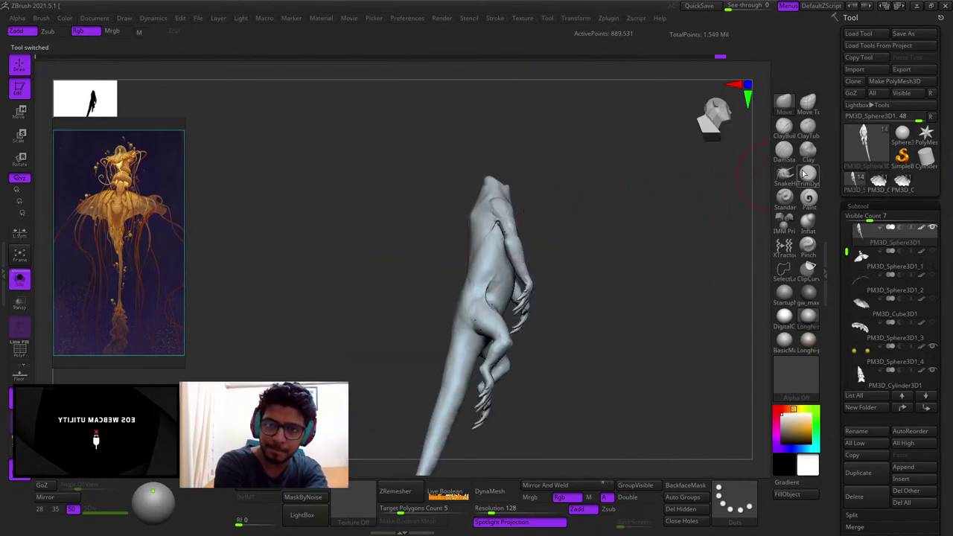
left_click(880, 187)
left_click_drag(849, 286, 854, 242)
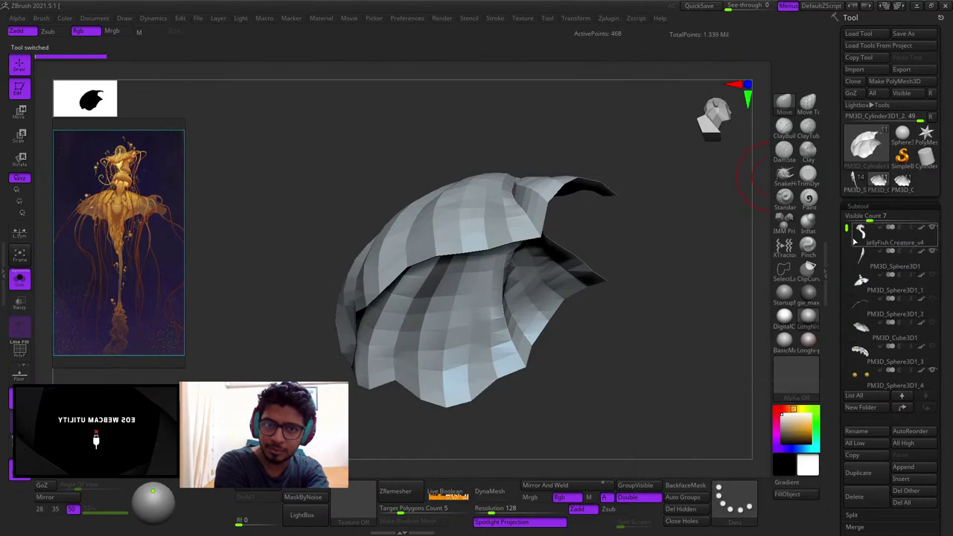
left_click(861, 281)
left_click(861, 257)
right_click_drag(670, 354, 730, 262, "alt")
left_click(857, 191)
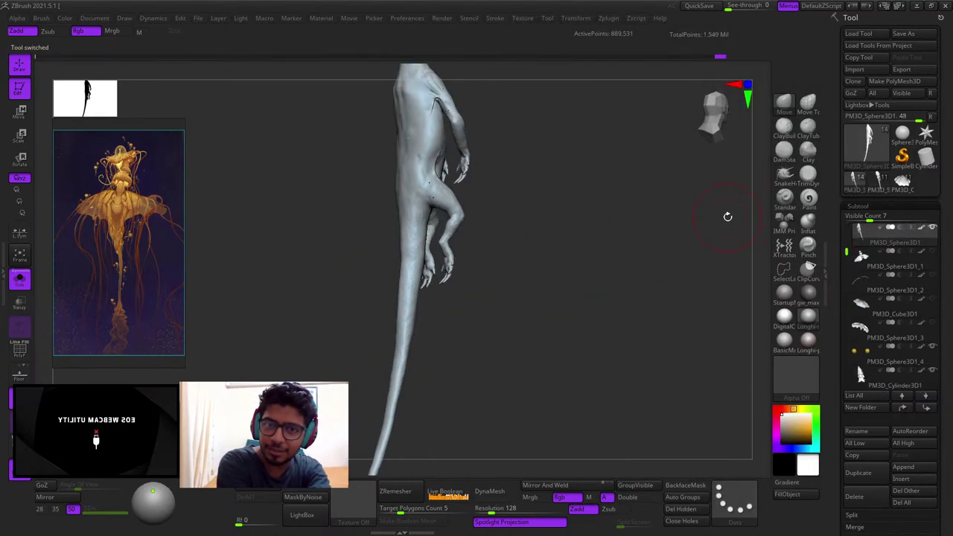
left_click_drag(727, 217, 723, 256)
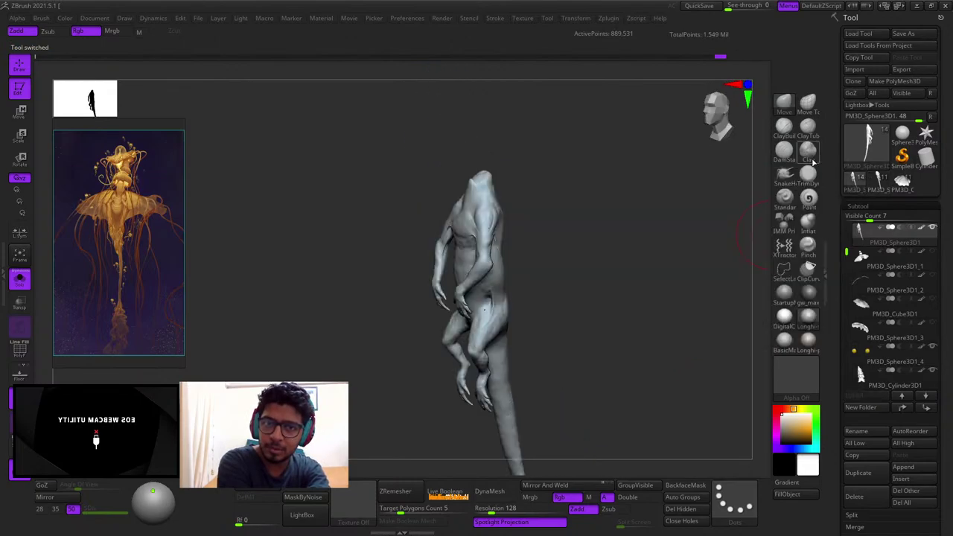
left_click(20, 280)
Step: Compare the head and upper neck bell of the current creature with the earlier version
right_click_drag(441, 112, 488, 257, "alt")
right_click_drag(487, 257, 516, 227)
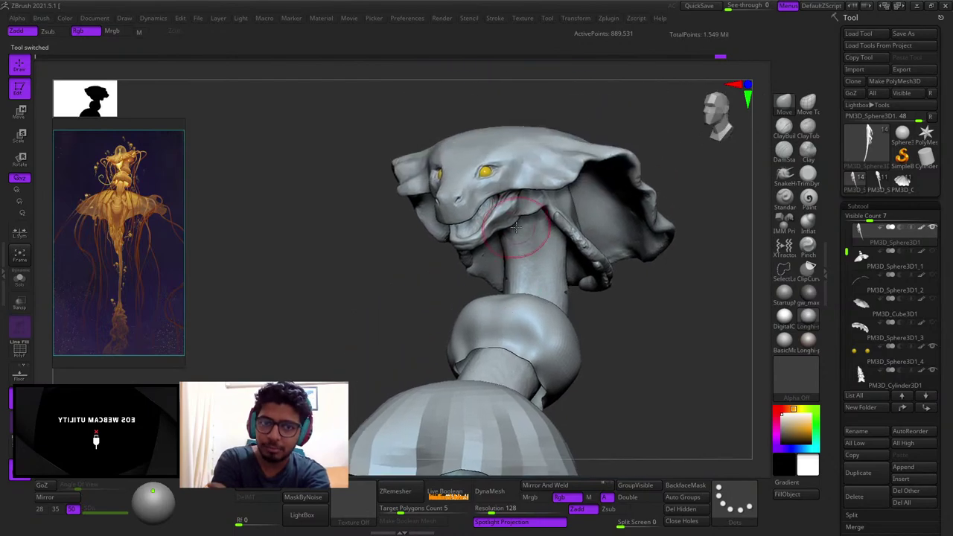
left_click(878, 182)
left_click(855, 183)
left_click(878, 182)
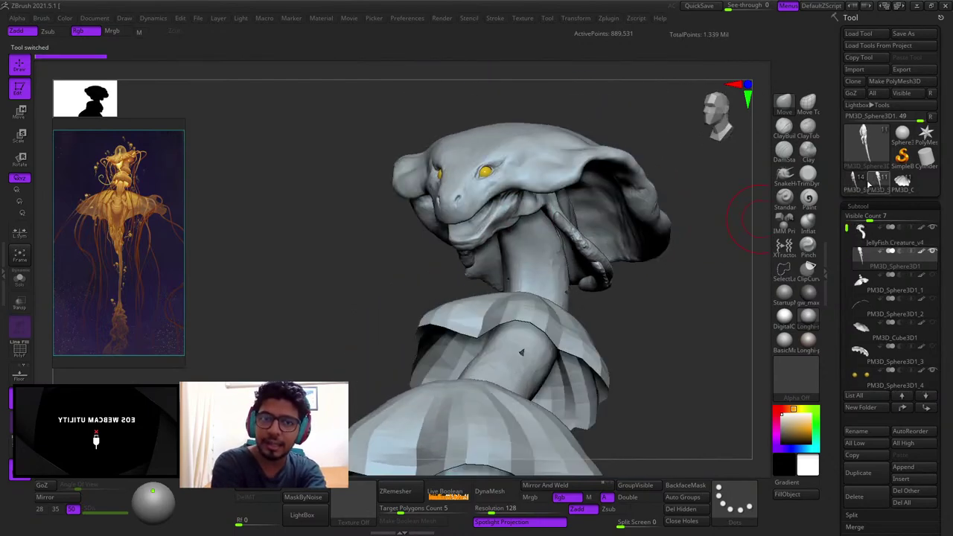
left_click(854, 182)
Step: Examine the current creature's full silhouette and polygroup wireframe from the front and three-quarter views, down to the tail
right_click_drag(648, 289, 611, 198)
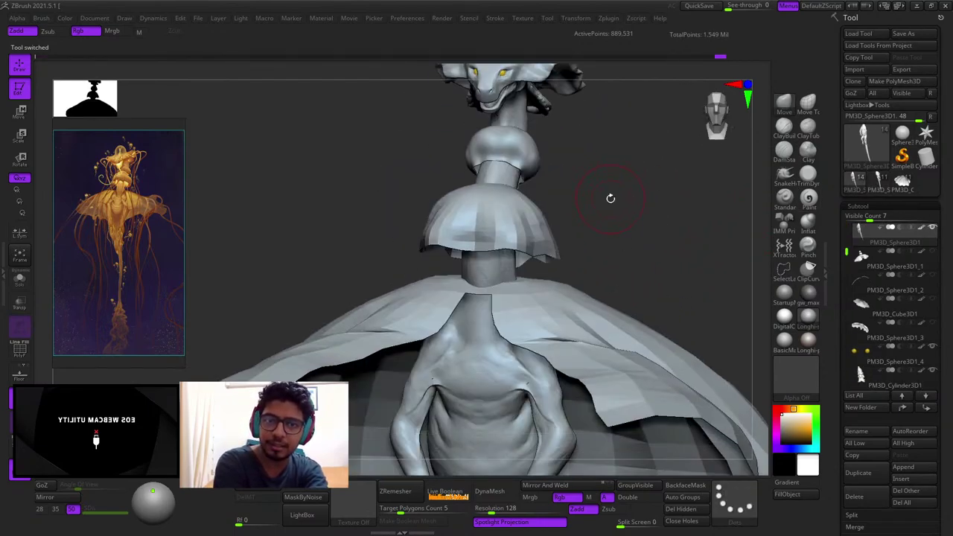
key("f")
key("shift+f")
left_click_drag(589, 201, 618, 223)
right_click_drag(619, 224, 619, 297)
right_click_drag(619, 298, 650, 295)
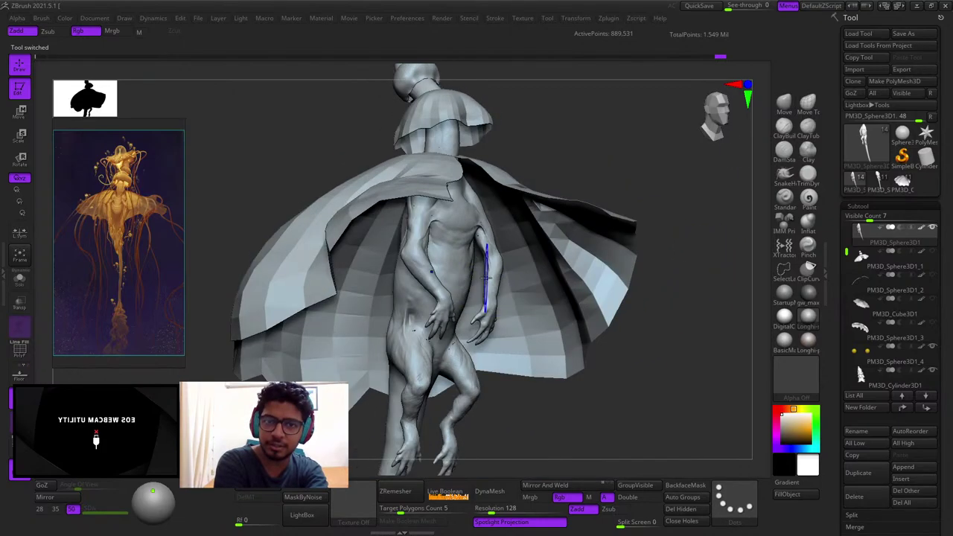
key("shift+f")
key("shift+f")
right_click_drag(476, 253, 476, 276, "shift")
key("shift+f")
key("shift+f")
key("f")
key("shift+f")
key("shift+f")
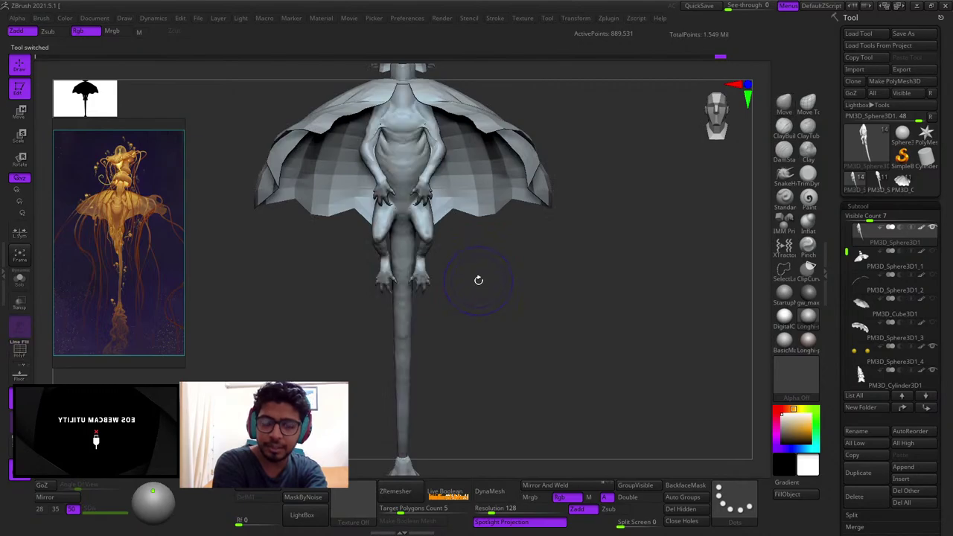
key("f")
mouse_move(466, 279)
left_mouse_down()
mouse_move(451, 250)
mouse_move(443, 147)
mouse_move(447, 165)
left_mouse_up()
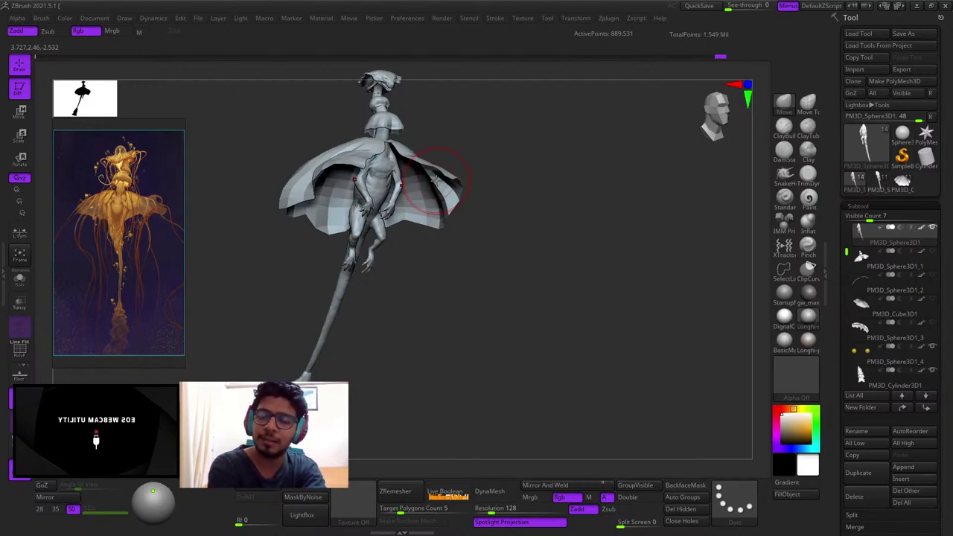
Step: Select the cape mesh PM3D_Cylinder3D1_2 and examine how it sits around the shoulders and chest
mouse_move(484, 223)
right_mouse_down()
mouse_move(493, 251)
mouse_move(480, 238)
right_mouse_up()
right_click_drag(480, 238, 536, 231, "ctrl")
key("shift+f")
left_click(456, 192, "alt")
left_click(657, 238, "ctrl")
mouse_move(525, 270)
right_mouse_down()
mouse_move(504, 261)
mouse_move(444, 304)
mouse_move(444, 225)
right_mouse_up()
key("space")
left_click_drag(443, 224, 463, 223)
mouse_move(521, 197)
right_mouse_down()
mouse_move(480, 198)
mouse_move(478, 180)
mouse_move(447, 237)
mouse_move(445, 208)
right_mouse_up()
key("shift+f")
right_click_drag(445, 208, 446, 218)
mouse_move(446, 219)
left_mouse_down("shift")
mouse_move(468, 171)
mouse_move(506, 225)
left_mouse_up("shift")
mouse_move(506, 226)
right_mouse_down()
mouse_move(477, 215)
mouse_move(457, 235)
mouse_move(442, 277)
mouse_move(469, 151)
mouse_move(454, 196)
right_mouse_up()
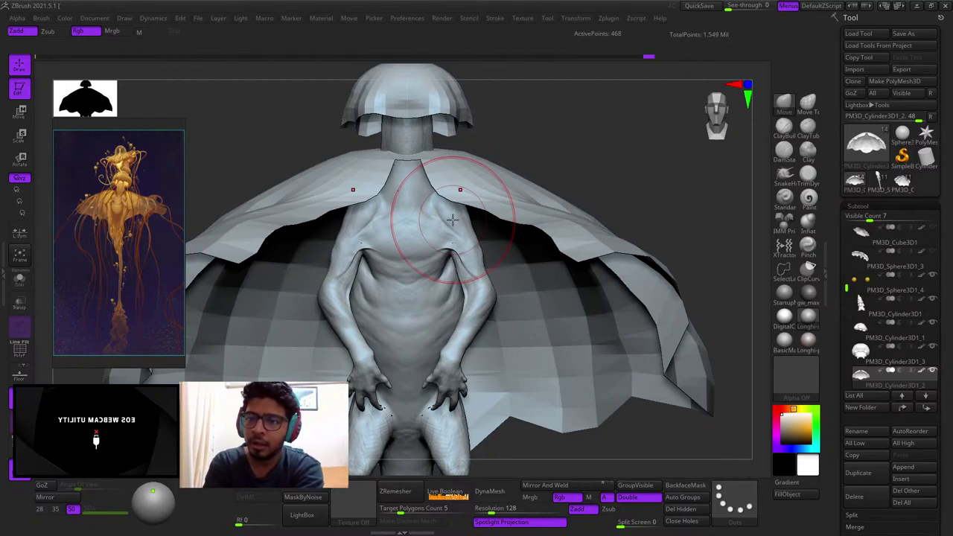
Step: Examine the proportions of the head, neck bells and cape from the front and a three-quarter view
right_click_drag(409, 256, 400, 231, "ctrl")
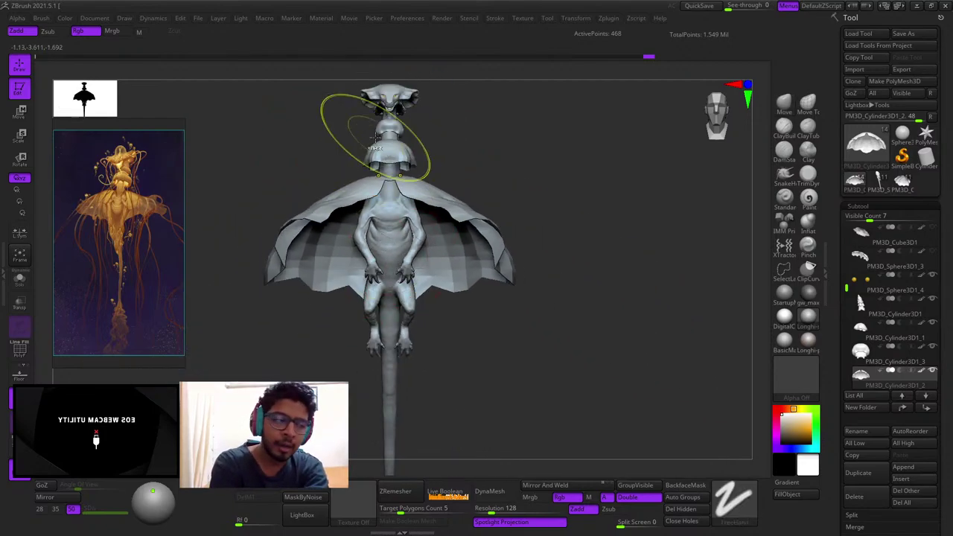
right_click_drag(394, 129, 405, 158, "ctrl")
right_click_drag(405, 158, 421, 285, "alt")
right_click(402, 242)
right_click_drag(443, 195, 407, 159)
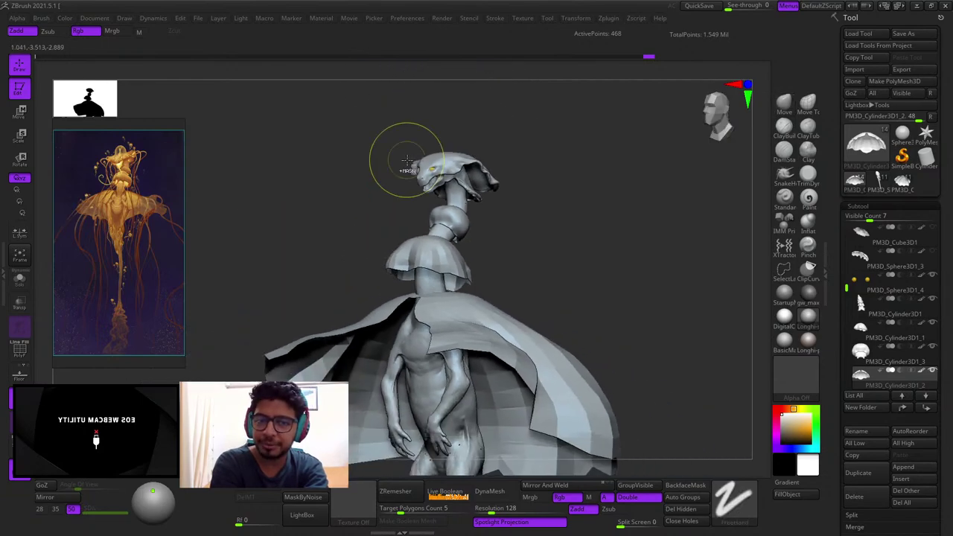
right_click_drag(473, 242, 482, 292, "ctrl")
Step: Select the head mesh JellyFish Creature_v4 and inspect its eye, nostrils and open mouth close up
right_click_drag(449, 116, 408, 277, "alt")
left_click(414, 195, "alt")
right_click_drag(372, 170, 418, 183, "shift")
right_click_drag(419, 231, 457, 290, "ctrl")
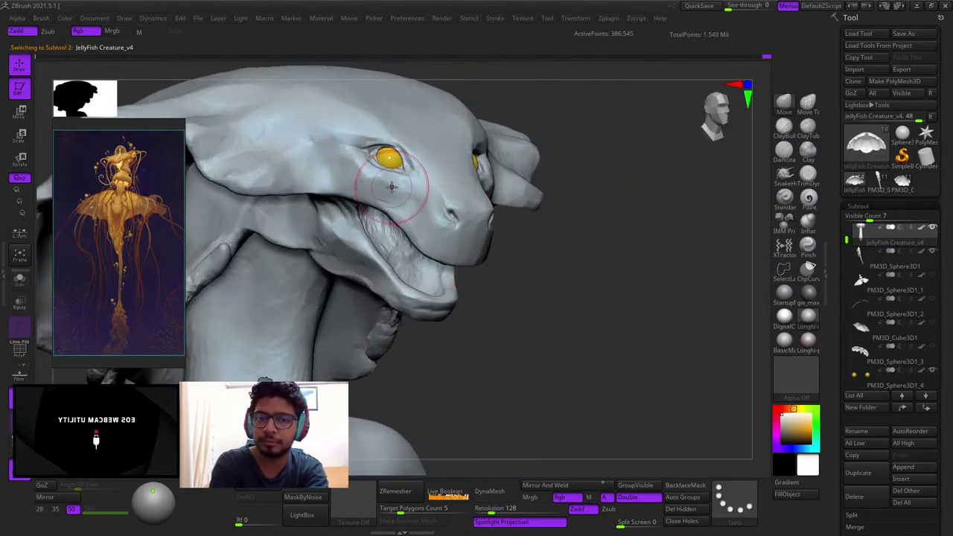
Step: Hide the neck bells and the cape, leaving only the head, body and tail visible, and frame the whole figure
right_click_drag(443, 372, 432, 186, "ctrl")
right_click_drag(432, 186, 446, 223, "alt")
left_click_drag(846, 240, 846, 304)
left_click(897, 305)
left_click(933, 276)
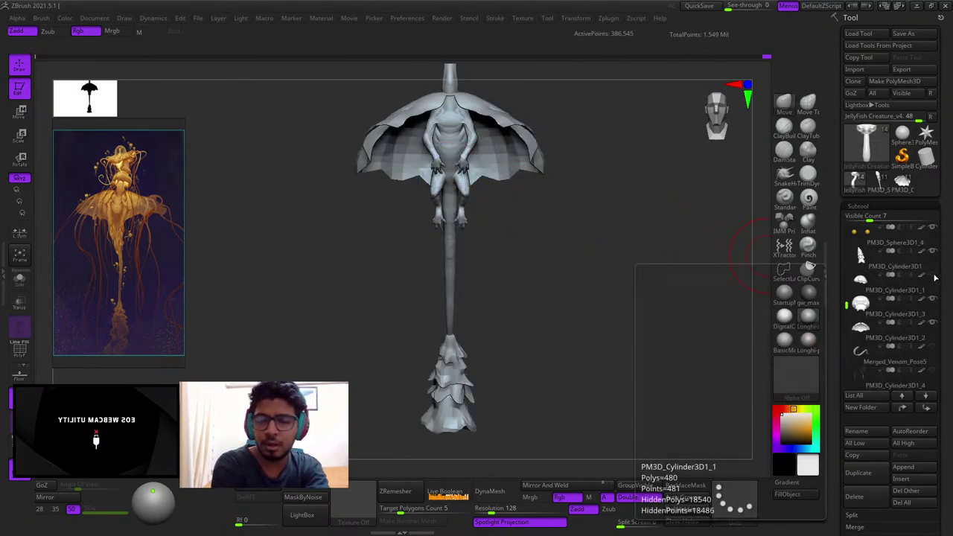
left_click(933, 323)
key("f")
key("f")
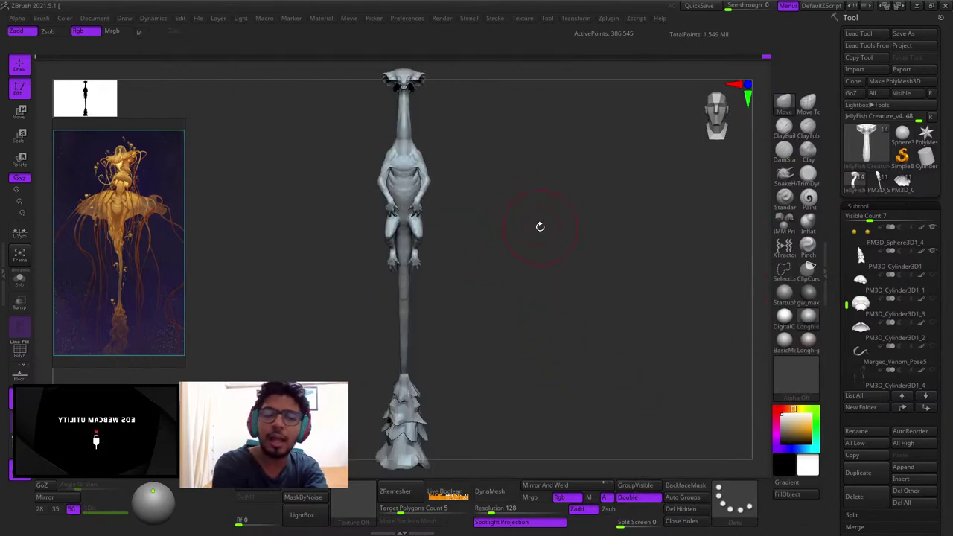
right_click_drag(576, 239, 579, 210, "ctrl")
mouse_move(578, 210)
right_mouse_down()
mouse_move(568, 209)
mouse_move(566, 234)
mouse_move(561, 226)
mouse_move(462, 236)
mouse_move(514, 221)
right_mouse_up()
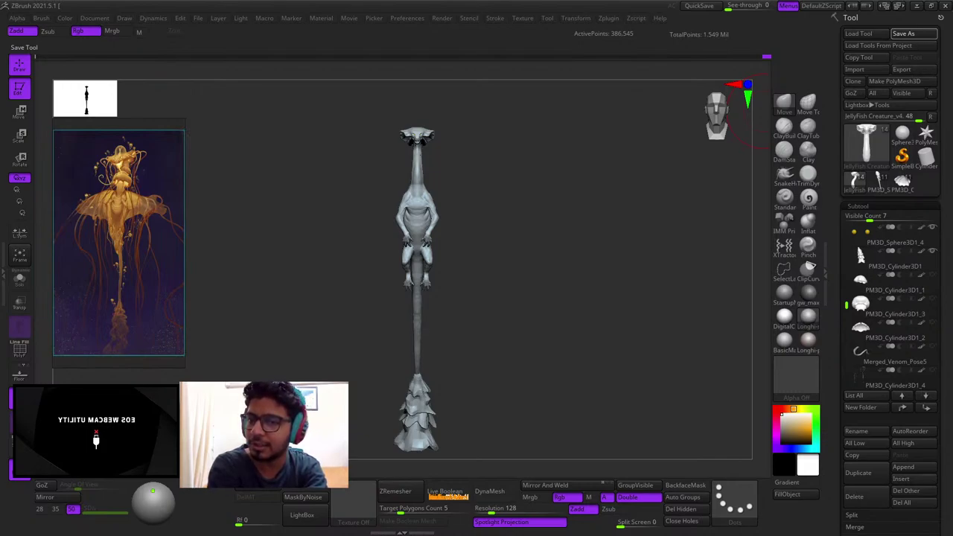
Step: Examine the neck and chest junction up close against the torso and head areas of the concept art
right_click_drag(513, 196, 465, 193)
mouse_move(465, 194)
right_mouse_down("ctrl")
mouse_move(445, 216)
mouse_move(444, 250)
right_mouse_up("ctrl")
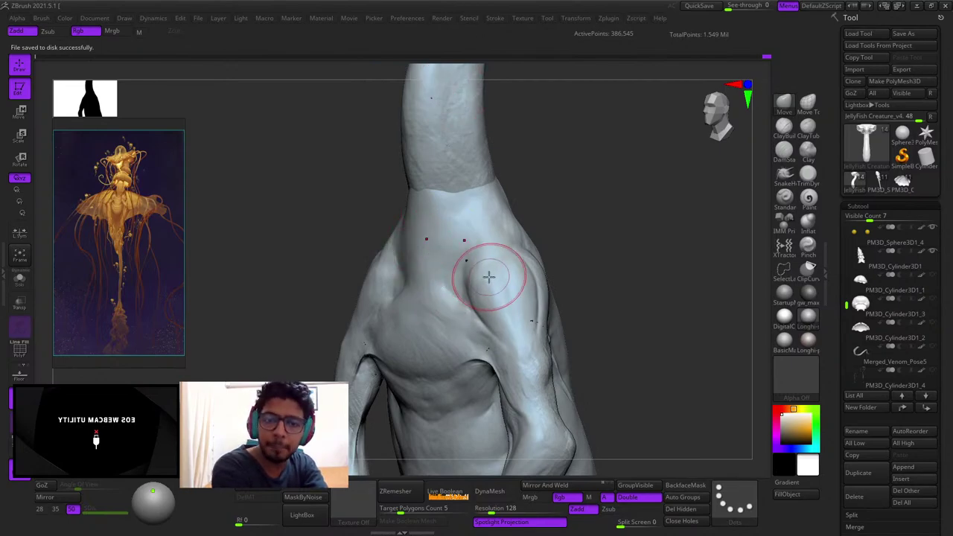
scroll(125, 200, "up", 4)
scroll(105, 149, "up", 3)
scroll(104, 149, "down", 1)
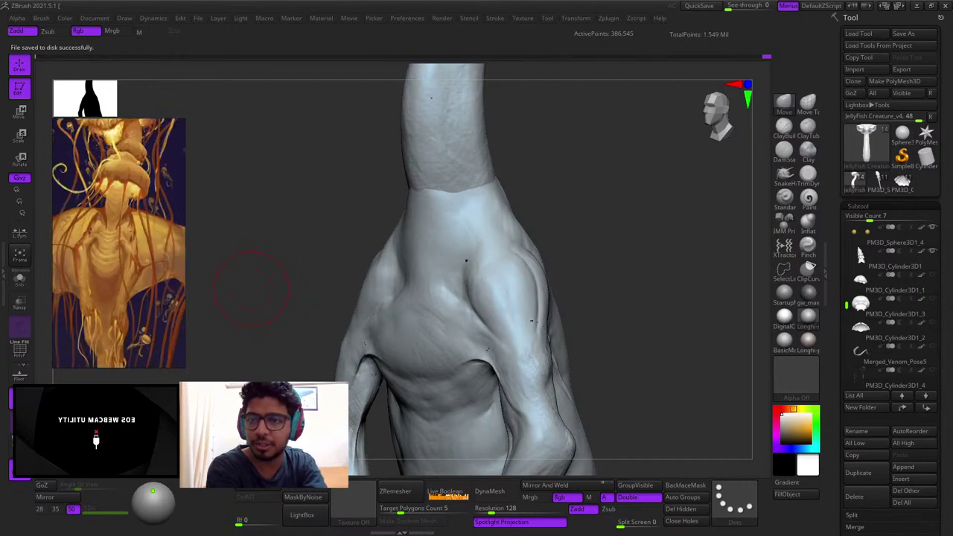
scroll(123, 223, "down", 2)
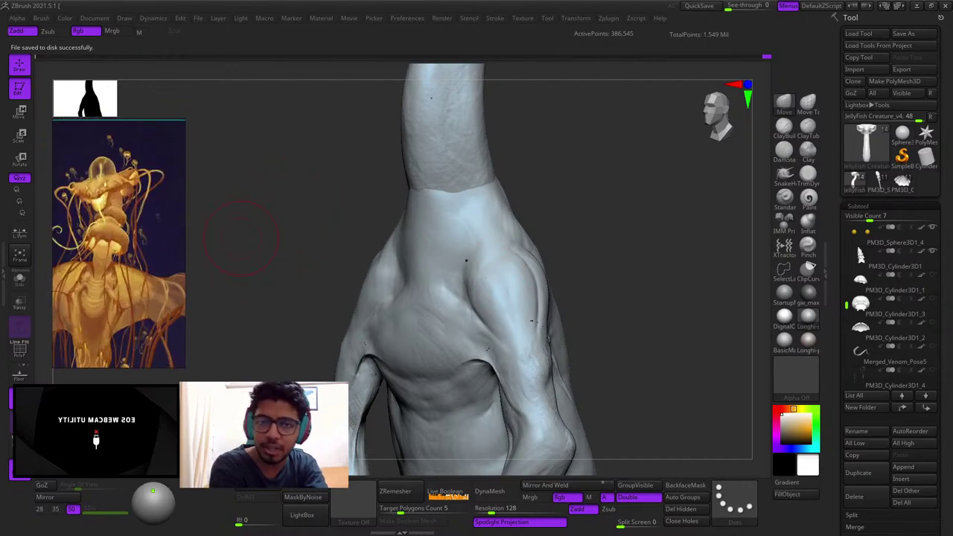
scroll(123, 171, "up", 3)
scroll(122, 193, "up", 3)
scroll(123, 201, "down", 3)
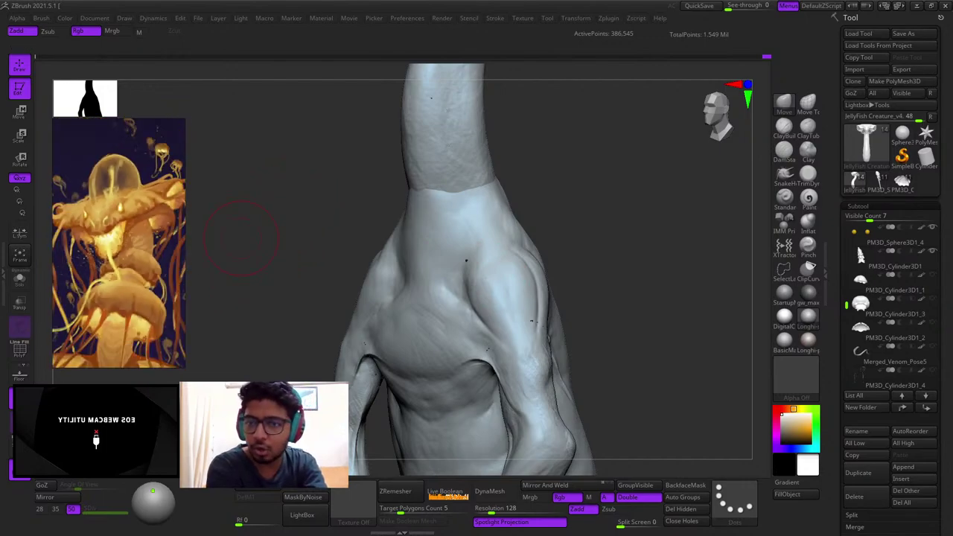
Step: Widen the concept art reference and zoom it in on the creature's face
left_click_drag(184, 367, 302, 369)
scroll(212, 256, "down", 4)
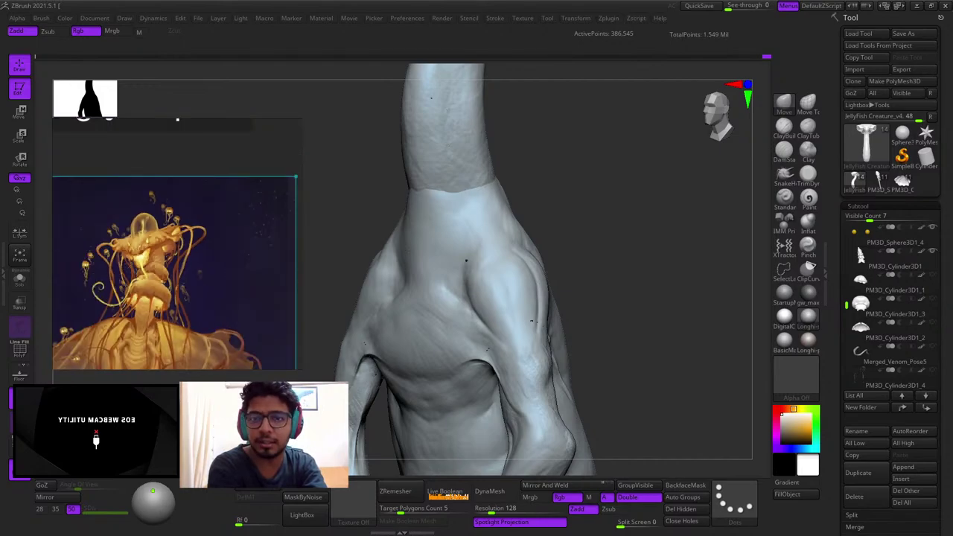
scroll(186, 290, "up", 1)
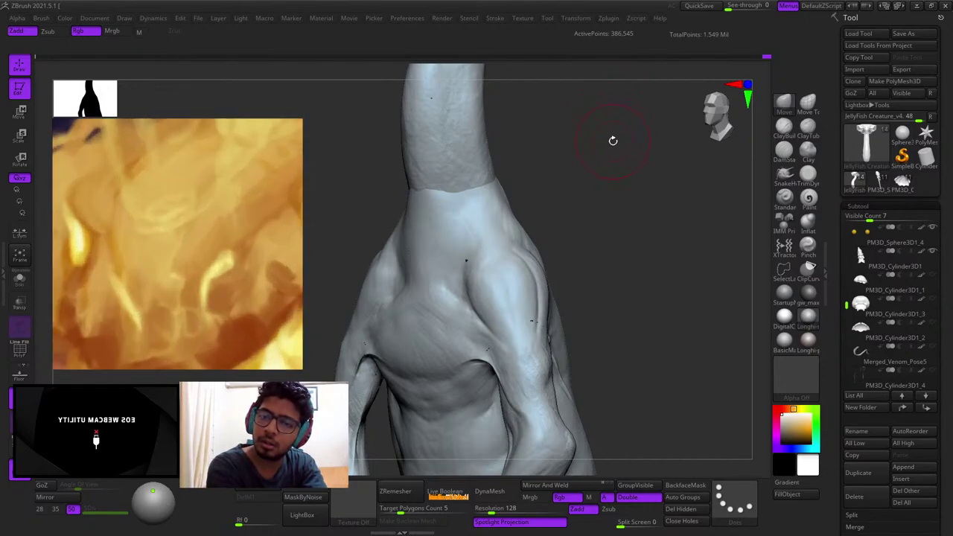
left_click_drag(672, 164, 674, 180)
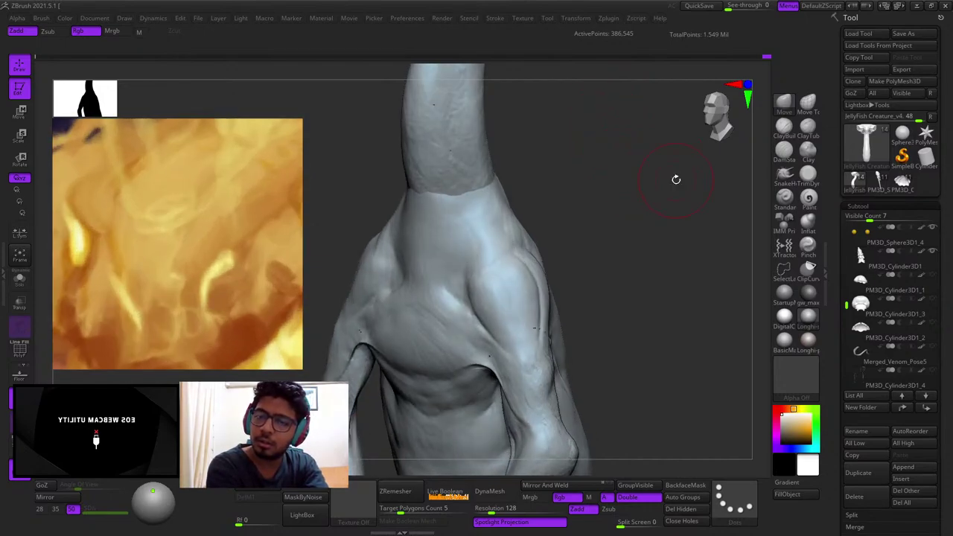
Step: Bring the model's head into a close three-quarter view and reframe the concept art to show the eyes and mouth
mouse_move(574, 182)
left_mouse_down()
mouse_move(604, 179)
mouse_move(525, 379)
left_mouse_up()
left_click_drag(526, 255, 733, 313, "alt")
right_click_drag(569, 168, 585, 246, "ctrl")
right_click_drag(563, 299, 440, 185, "ctrl")
right_click_drag(440, 185, 454, 202)
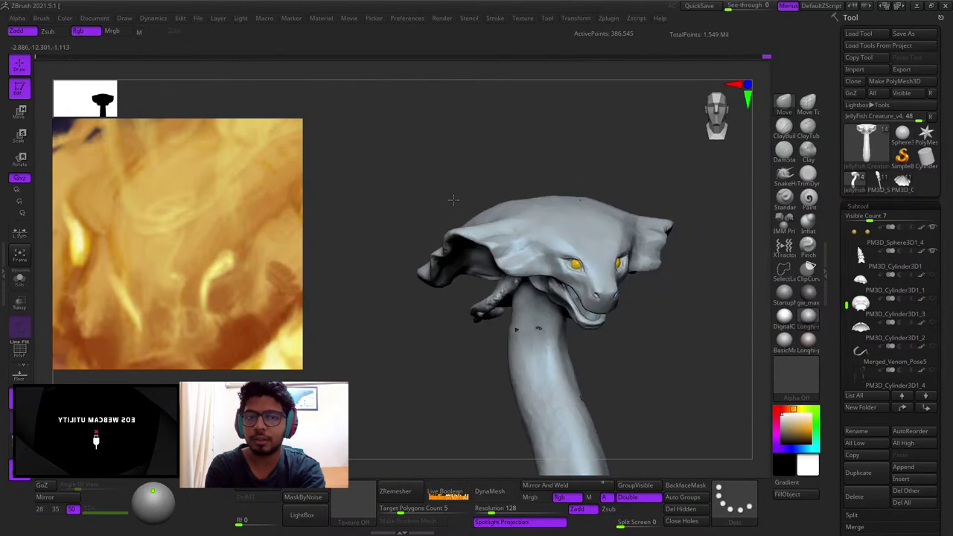
right_click_drag(524, 148, 478, 81, "alt")
right_click_drag(596, 211, 755, 410, "ctrl")
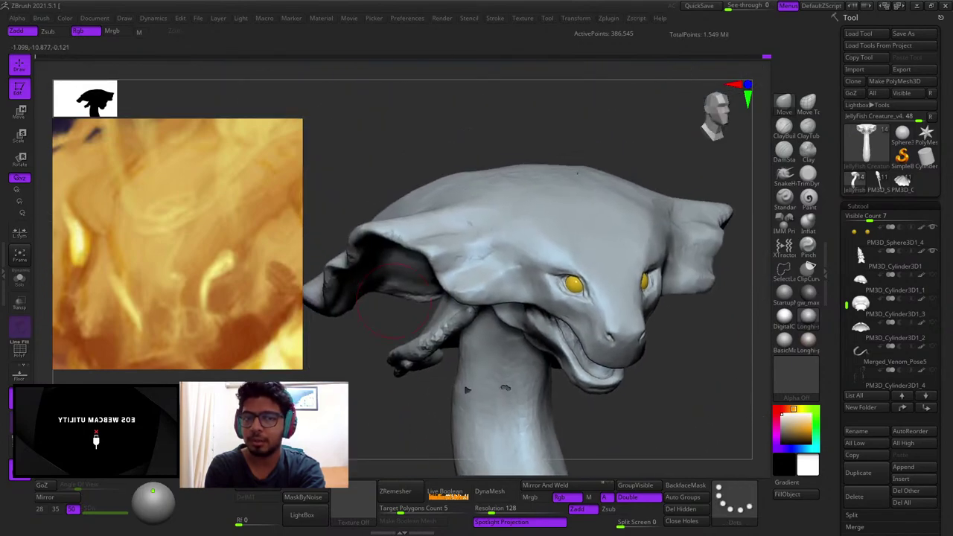
scroll(152, 242, "down", 5)
middle_click_drag(153, 241, 161, 210)
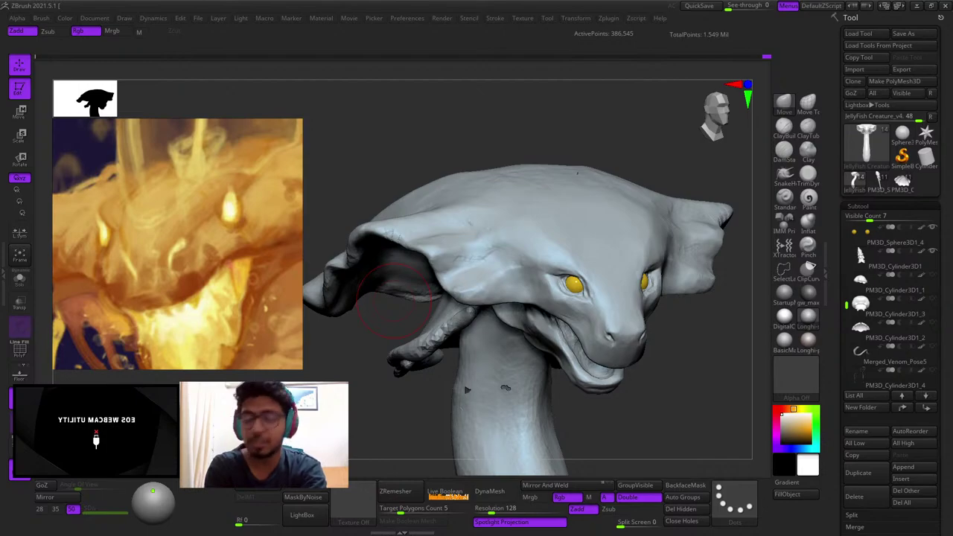
Step: Build up the snout's bridge between the eyes and nostrils with the ClayBuildup brush
left_click(784, 128)
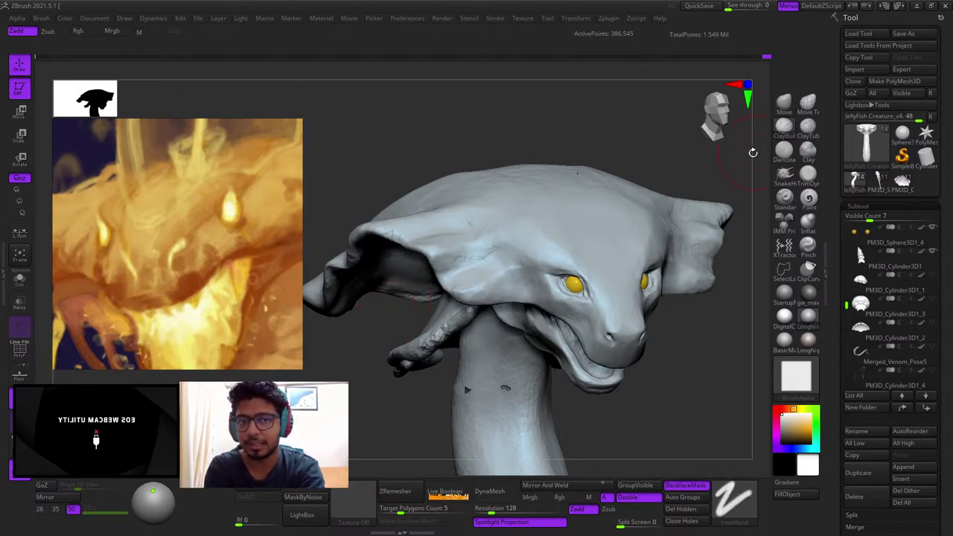
right_click_drag(536, 250, 567, 202, "ctrl")
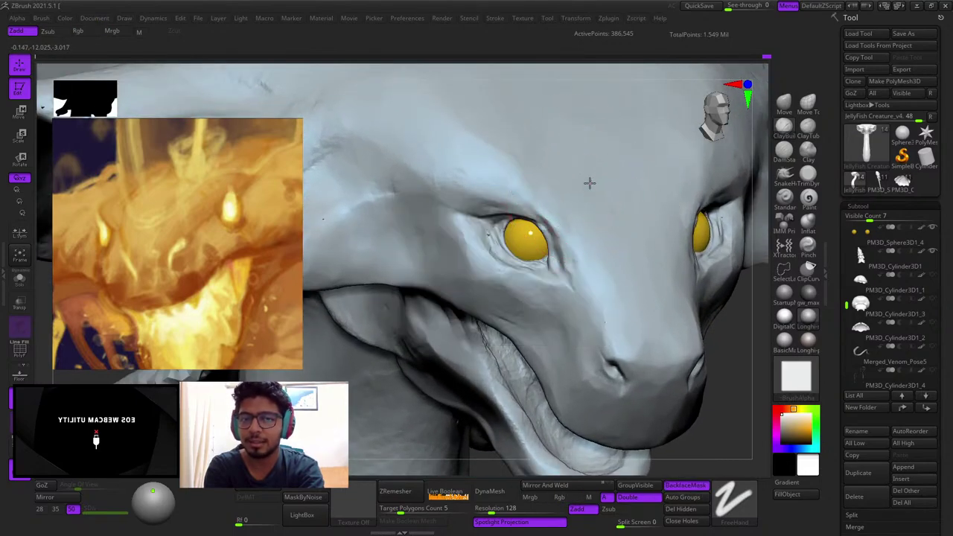
right_click_drag(617, 239, 613, 223)
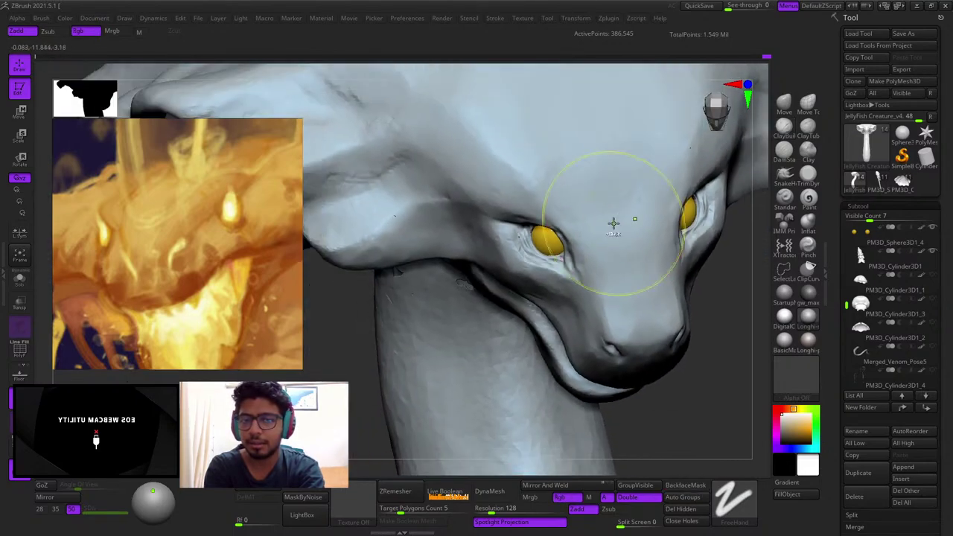
mouse_move(565, 191)
right_mouse_down()
mouse_move(600, 185)
mouse_move(622, 219)
mouse_move(611, 212)
mouse_move(604, 223)
mouse_move(602, 270)
mouse_move(607, 220)
mouse_move(558, 257)
mouse_move(579, 268)
mouse_move(551, 300)
mouse_move(583, 223)
mouse_move(585, 246)
mouse_move(564, 217)
mouse_move(568, 295)
mouse_move(559, 253)
mouse_move(538, 255)
mouse_move(593, 183)
mouse_move(640, 204)
mouse_move(582, 234)
mouse_move(615, 217)
mouse_move(572, 250)
right_mouse_up()
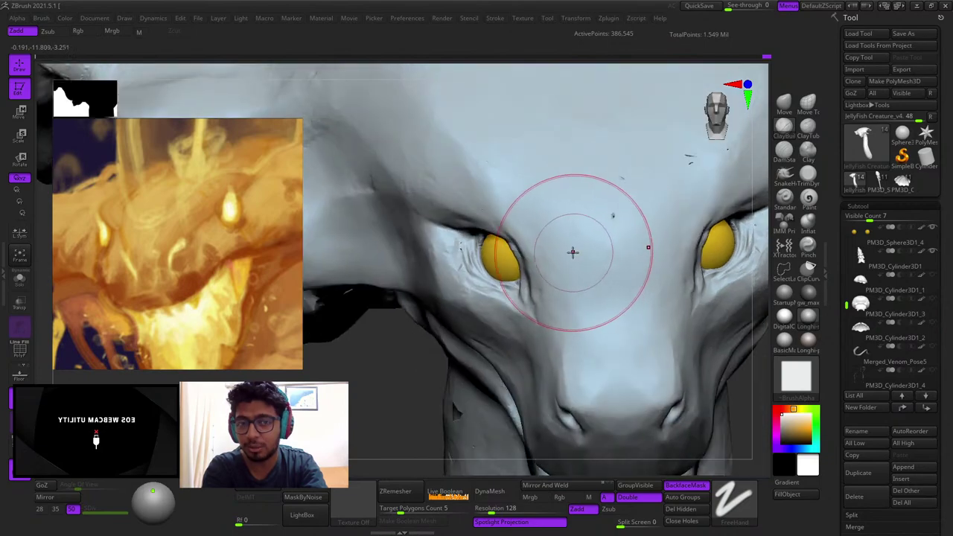
mouse_move(592, 302)
right_mouse_down()
mouse_move(577, 266)
mouse_move(593, 253)
mouse_move(590, 280)
mouse_move(561, 282)
right_mouse_up()
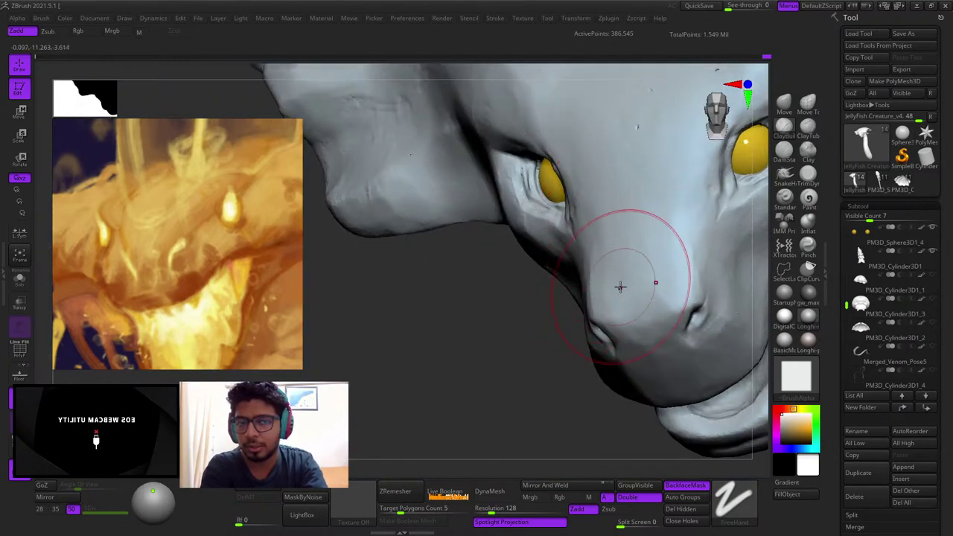
Step: Shape the side of the snout between the eye and the nostril
right_click_drag(617, 308, 648, 279)
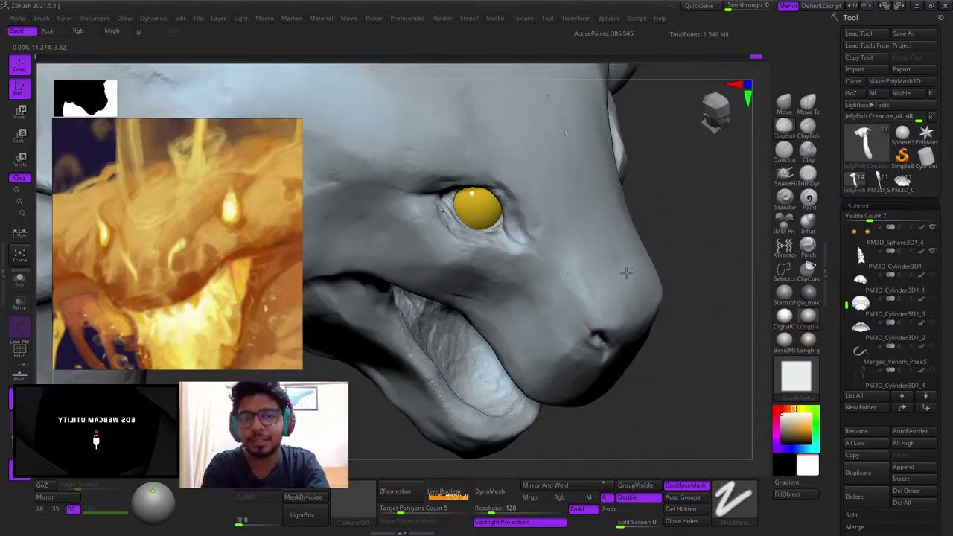
right_click_drag(588, 253, 596, 255)
right_click_drag(620, 307, 608, 243)
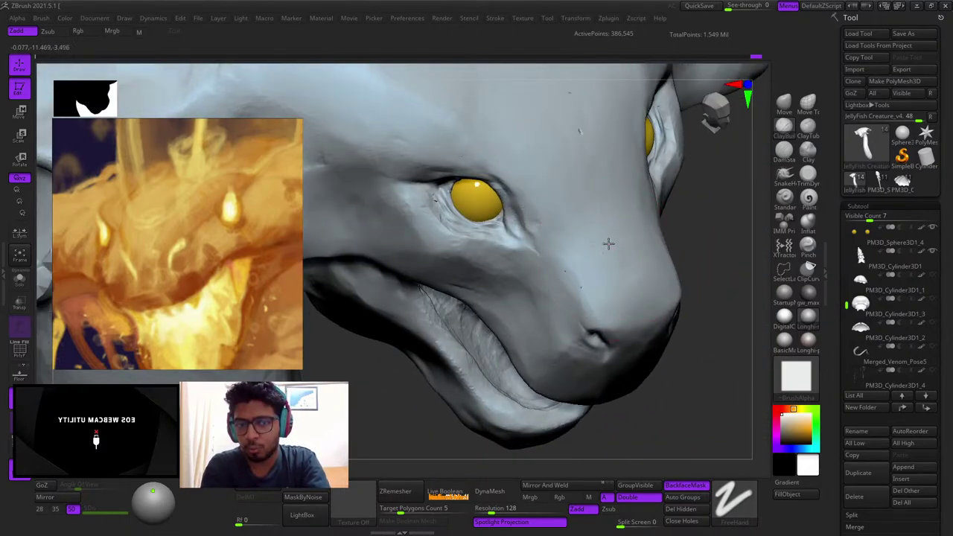
right_click_drag(642, 276, 621, 308)
right_click_drag(642, 364, 685, 348)
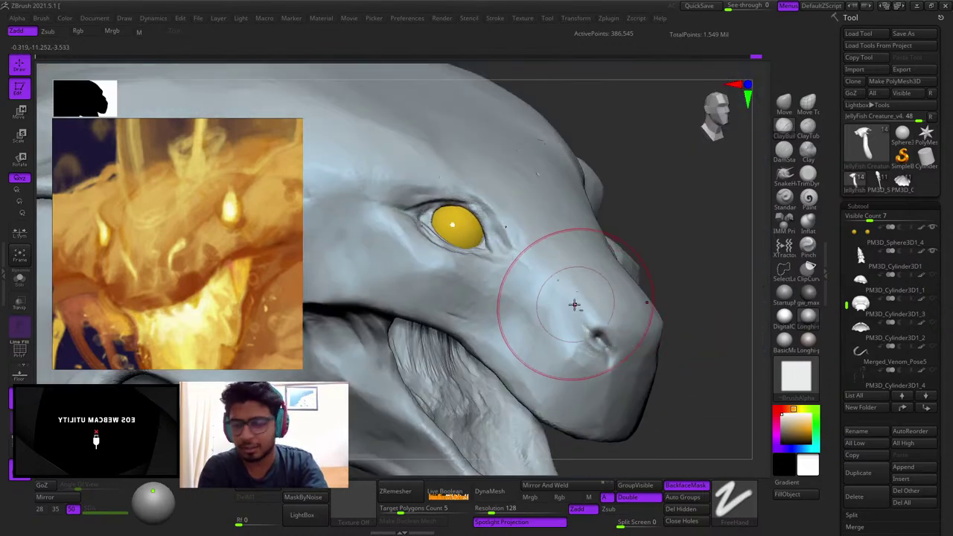
right_click_drag(571, 290, 606, 256, "alt")
right_click(606, 255)
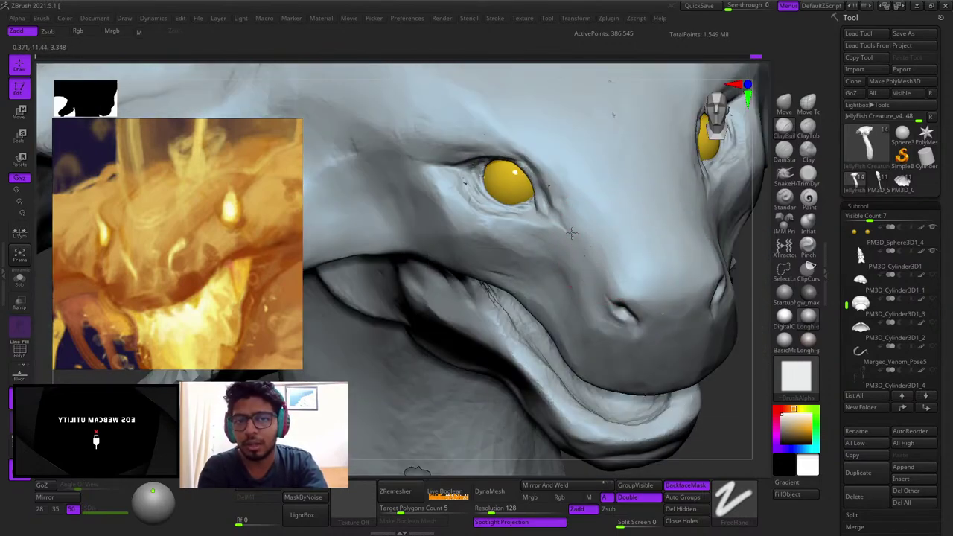
Step: Refine the transition from the brow and forehead into the bridge of the snout
right_click_drag(572, 232, 539, 287)
right_click(539, 287)
mouse_move(610, 209)
right_mouse_down()
mouse_move(602, 203)
mouse_move(594, 227)
mouse_move(638, 222)
right_mouse_up()
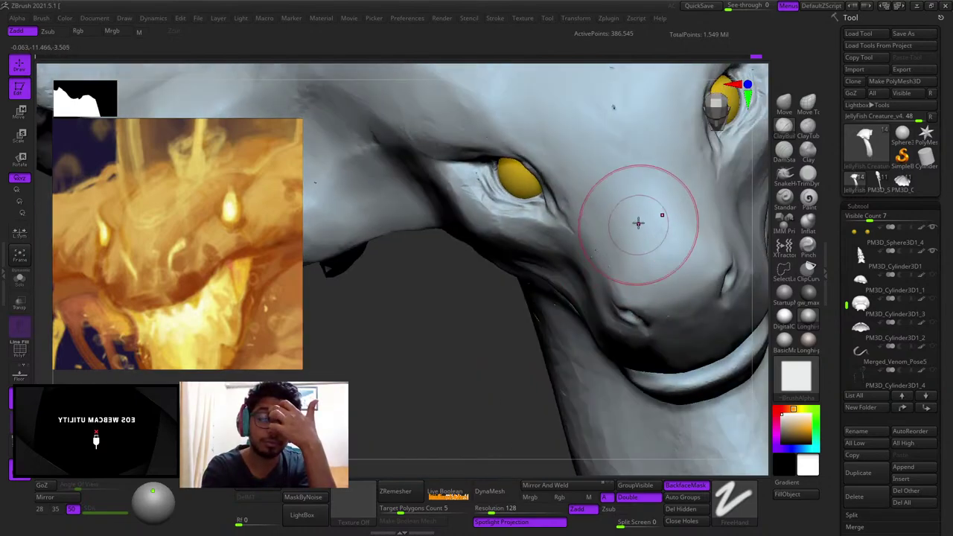
mouse_move(630, 301)
right_mouse_down()
mouse_move(625, 265)
mouse_move(599, 254)
mouse_move(609, 305)
right_mouse_up()
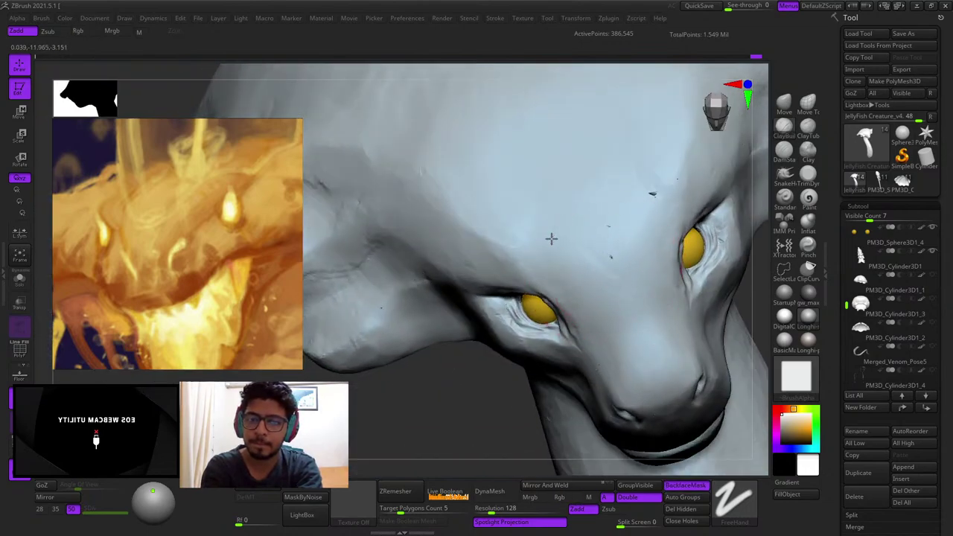
mouse_move(551, 239)
right_mouse_down()
mouse_move(557, 210)
mouse_move(544, 194)
mouse_move(552, 223)
mouse_move(633, 233)
mouse_move(561, 244)
mouse_move(618, 282)
right_mouse_up()
mouse_move(623, 336)
right_mouse_down()
mouse_move(603, 204)
mouse_move(578, 258)
mouse_move(595, 291)
mouse_move(595, 282)
mouse_move(585, 332)
right_mouse_up()
Step: Build up the form above and beside the nostrils at the tip of the snout
right_click_drag(586, 332, 610, 256, "ctrl")
mouse_move(610, 255)
right_mouse_down("ctrl")
mouse_move(612, 236)
mouse_move(631, 231)
mouse_move(619, 214)
mouse_move(627, 213)
mouse_move(626, 232)
right_mouse_up("ctrl")
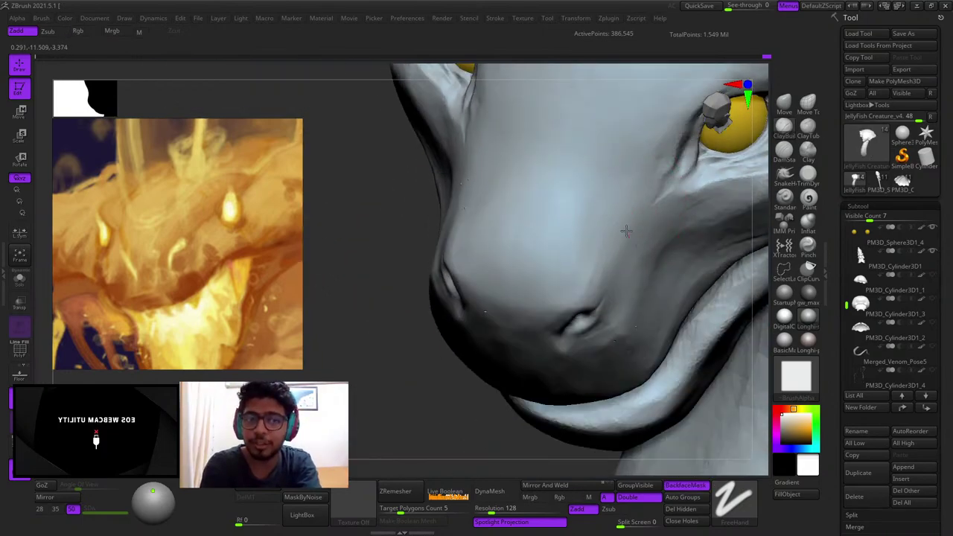
right_click_drag(584, 284, 597, 290, "ctrl")
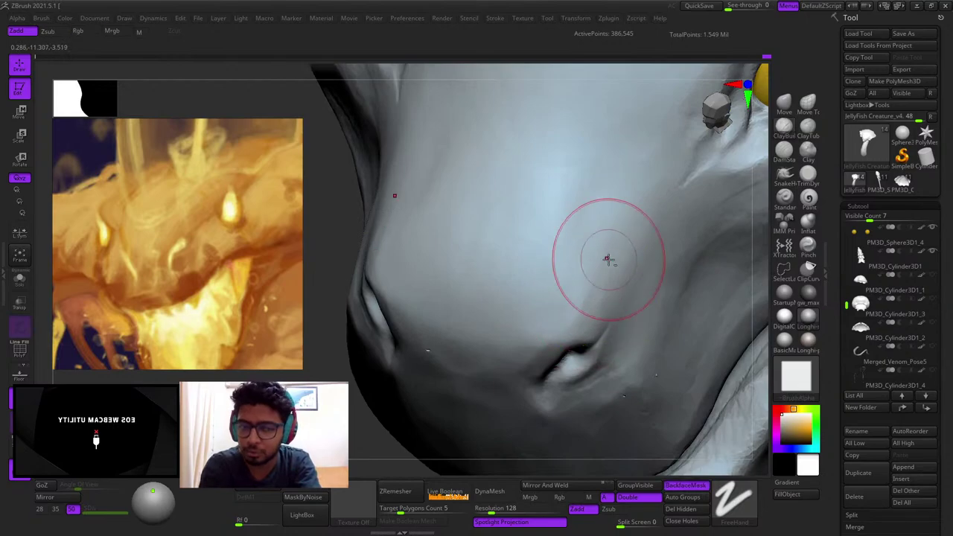
right_click_drag(570, 317, 625, 251)
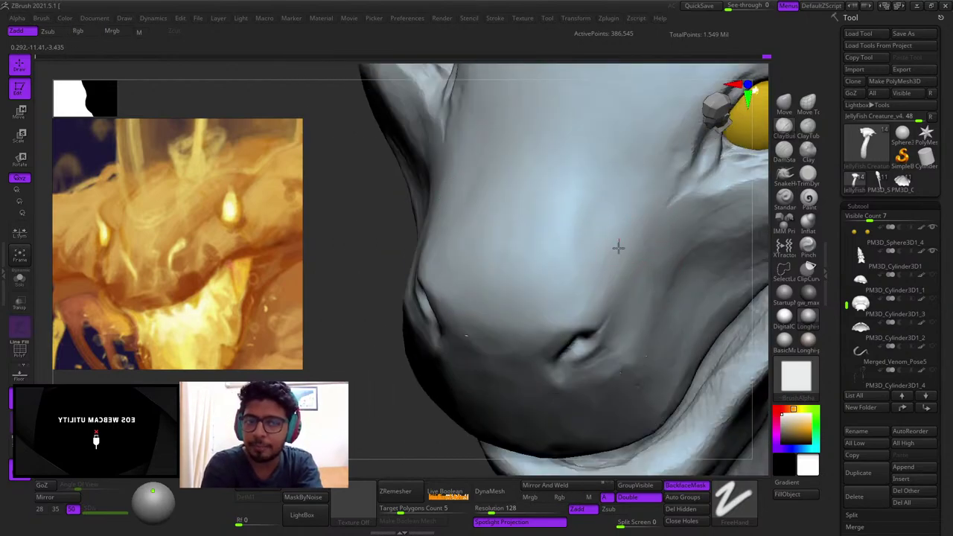
right_click_drag(577, 321, 594, 241)
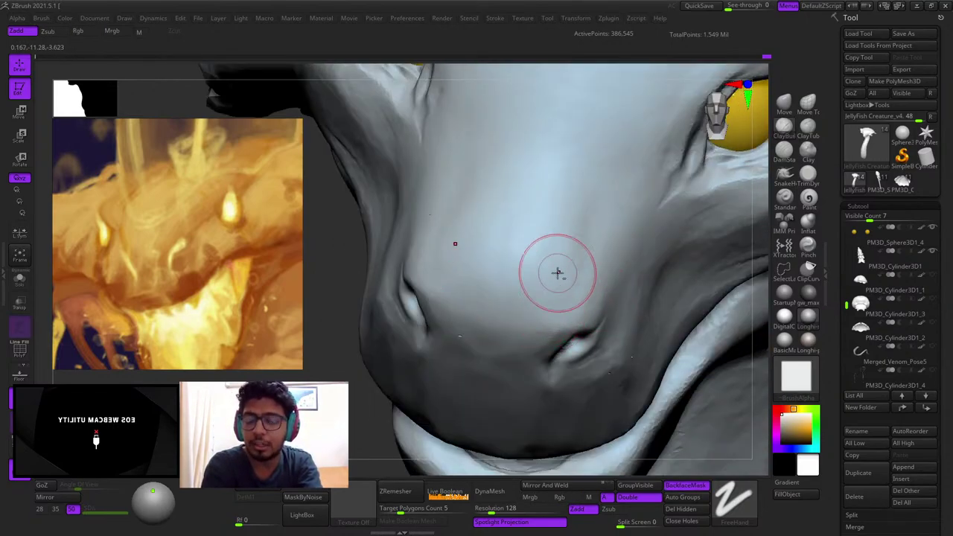
right_click_drag(556, 273, 587, 280)
mouse_move(625, 248)
right_mouse_down()
mouse_move(606, 273)
mouse_move(617, 258)
mouse_move(610, 250)
right_mouse_up()
right_click_drag(593, 306, 596, 291)
Step: Sculpt the surface around the nostril rim and compare both nostrils from the front
right_click_drag(595, 292, 604, 262, "ctrl")
mouse_move(604, 262)
right_mouse_down("ctrl")
mouse_move(640, 258)
mouse_move(598, 272)
right_mouse_up("ctrl")
left_click_drag(600, 270, 576, 309)
mouse_move(563, 302)
right_mouse_down()
mouse_move(604, 279)
mouse_move(633, 220)
right_mouse_up()
right_click(614, 250)
mouse_move(543, 298)
right_mouse_down()
mouse_move(593, 266)
mouse_move(552, 307)
right_mouse_up()
right_click_drag(571, 343, 545, 312, "ctrl")
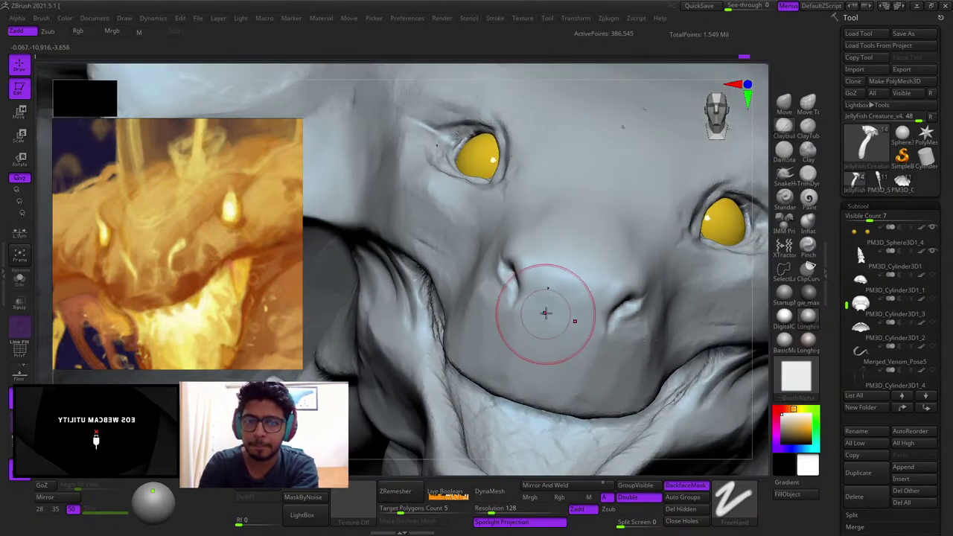
Step: Sculpt the nostril's outer rim and the fold behind it in close-up
mouse_move(568, 364)
right_mouse_down()
mouse_move(588, 383)
mouse_move(587, 253)
mouse_move(610, 276)
mouse_move(564, 235)
mouse_move(571, 293)
mouse_move(584, 264)
mouse_move(595, 265)
right_mouse_up()
right_click(610, 277)
right_click(585, 263)
right_click_drag(585, 299, 624, 233, "alt")
right_click(617, 202)
mouse_move(623, 232)
right_mouse_down("ctrl")
mouse_move(629, 249)
mouse_move(633, 235)
right_mouse_up("ctrl")
left_click_drag(633, 234, 624, 234)
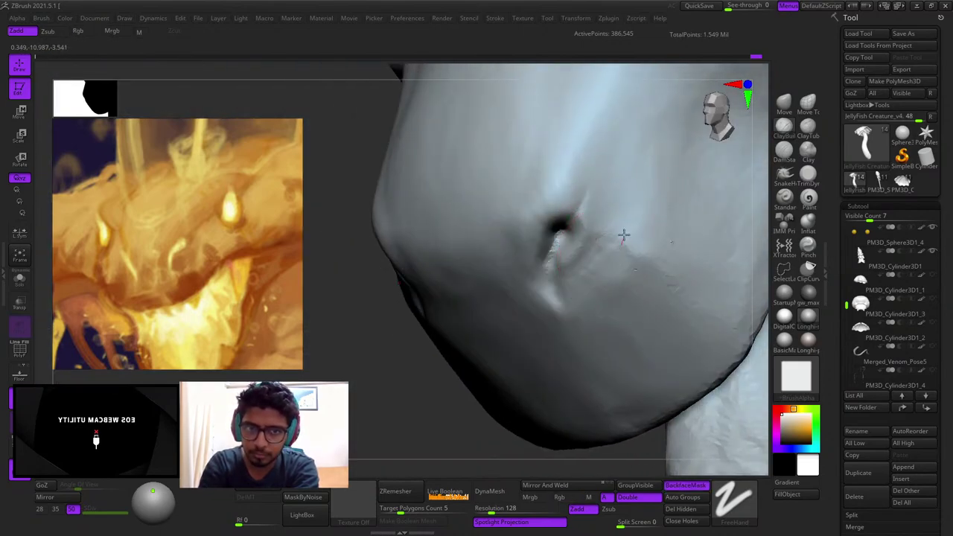
right_click_drag(621, 303, 629, 254)
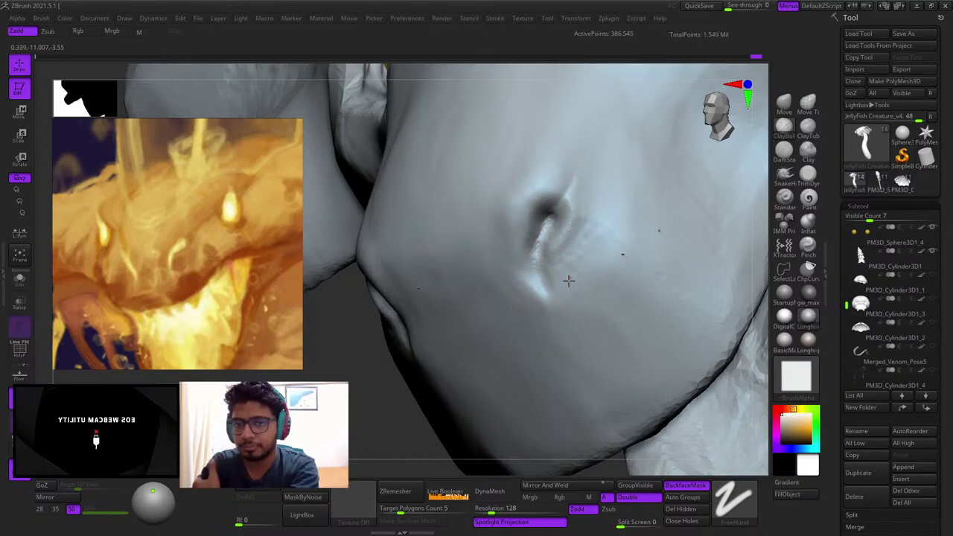
Step: Build up the muzzle between the nostril and the upper lip with the ClayBuildup brush
mouse_move(593, 330)
right_mouse_down("ctrl")
mouse_move(580, 287)
mouse_move(586, 204)
mouse_move(612, 280)
right_mouse_up("ctrl")
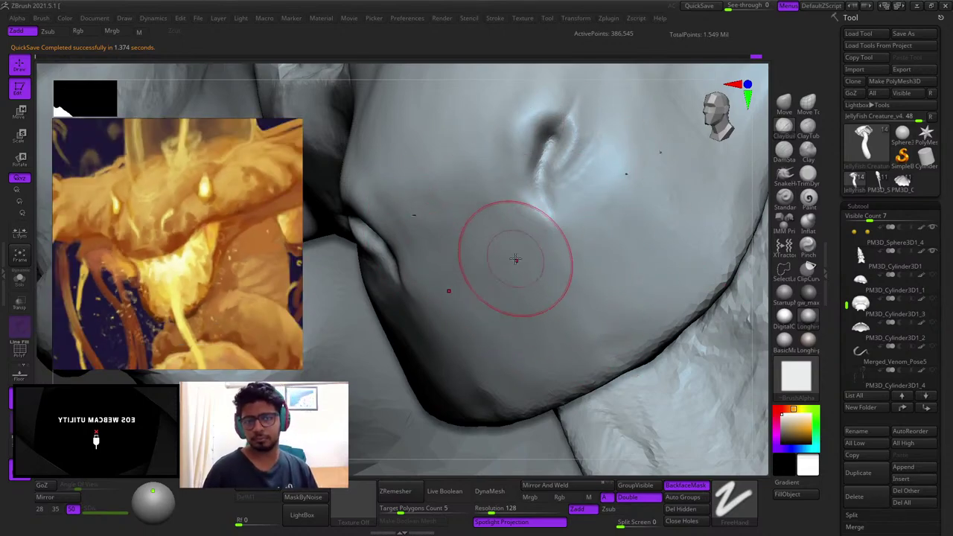
mouse_move(492, 340)
right_mouse_down()
mouse_move(585, 340)
mouse_move(503, 270)
mouse_move(558, 266)
mouse_move(572, 274)
mouse_move(517, 264)
mouse_move(565, 317)
mouse_move(549, 273)
mouse_move(577, 240)
right_mouse_up()
key("b")
key("c")
key("b")
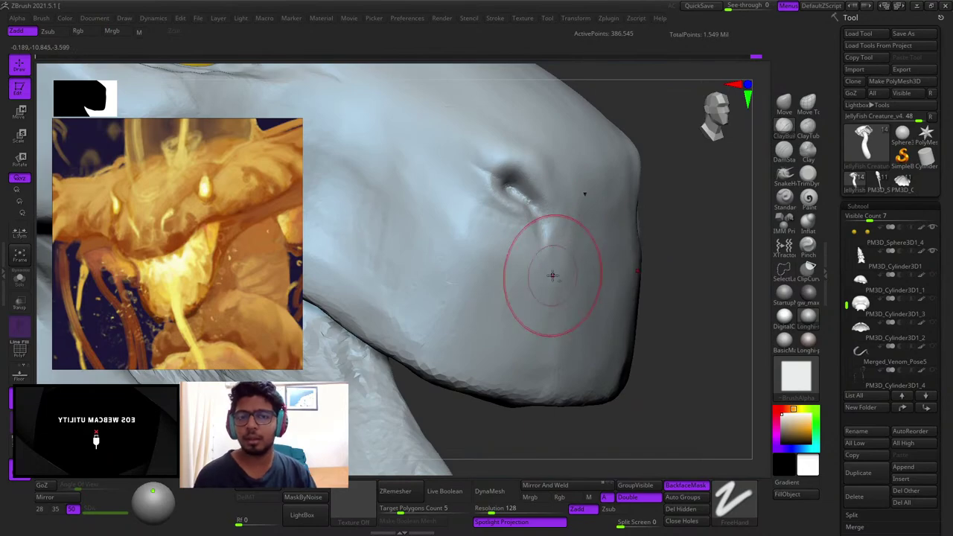
right_click_drag(552, 276, 563, 204)
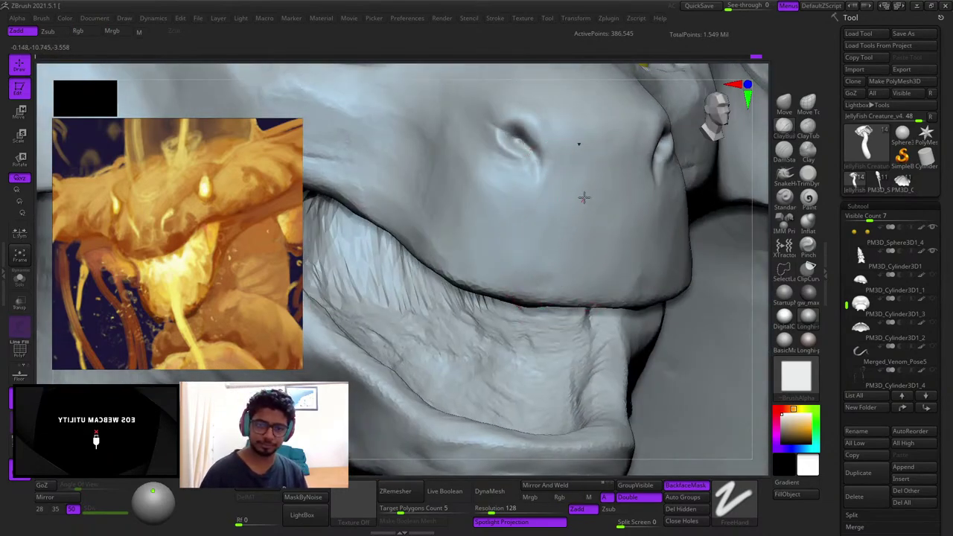
right_click_drag(583, 275, 540, 230, "ctrl")
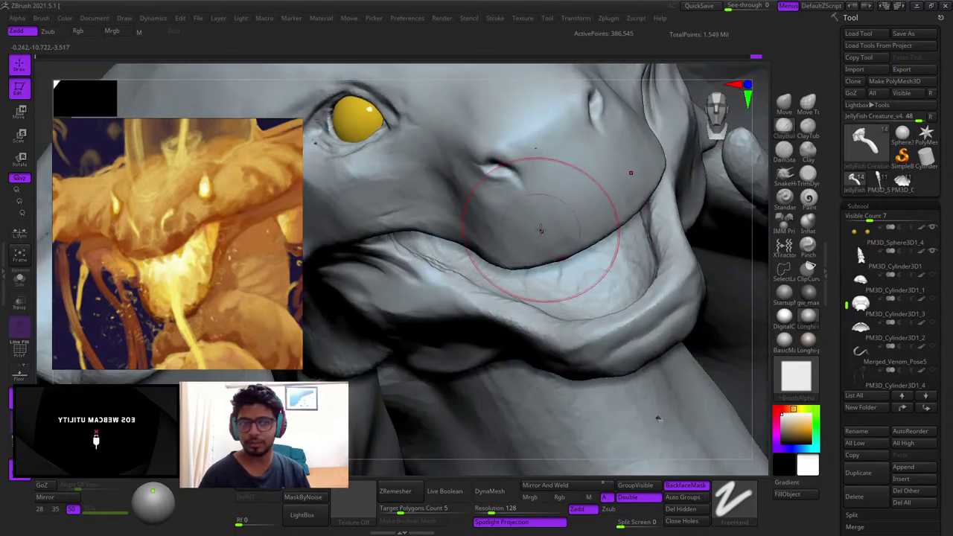
Step: Refine the upper lip and the side of the muzzle, working from profile and three-quarter angles
right_click_drag(549, 147, 588, 204)
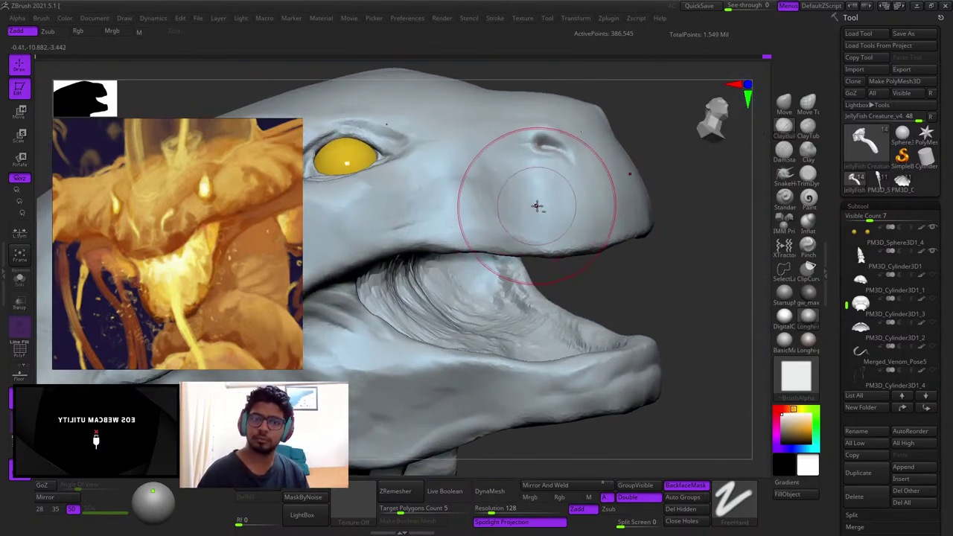
right_click_drag(541, 206, 543, 191)
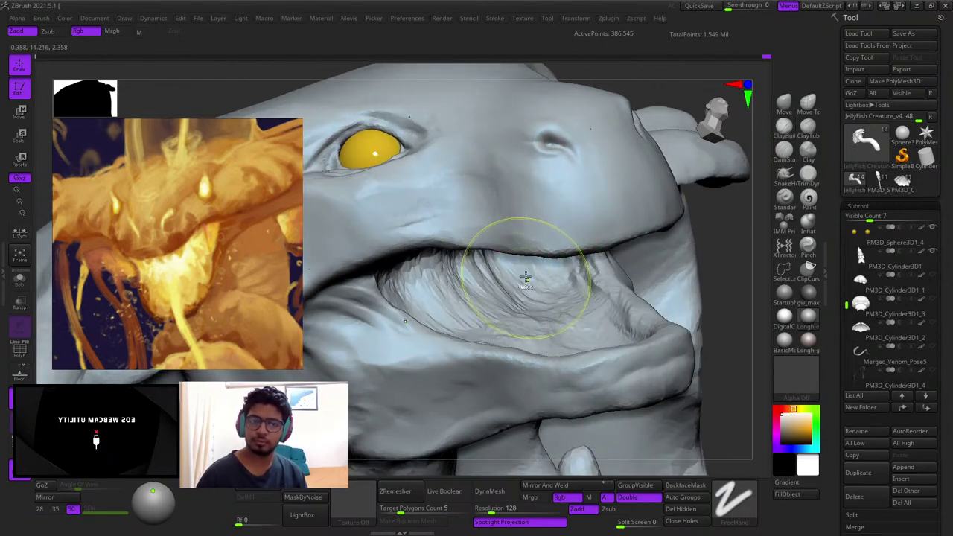
right_click_drag(525, 278, 531, 186, "ctrl")
right_click_drag(660, 291, 534, 238)
right_click_drag(541, 197, 543, 174)
right_click_drag(486, 248, 575, 256)
Step: Thicken the outer wing of the nostril with short clay strokes
right_click_drag(593, 209, 602, 223, "ctrl")
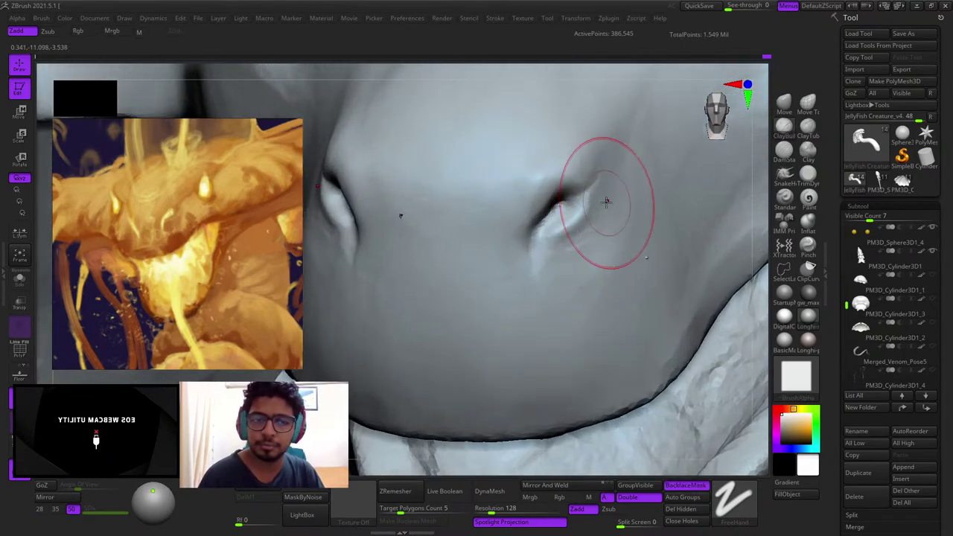
mouse_move(605, 200)
left_mouse_down()
mouse_move(578, 234)
mouse_move(605, 215)
mouse_move(619, 181)
left_mouse_up()
right_click_drag(620, 181, 614, 223, "ctrl")
mouse_move(615, 223)
right_mouse_down()
mouse_move(619, 191)
mouse_move(607, 195)
right_mouse_up()
left_click_drag(606, 195, 609, 215)
right_click_drag(609, 216, 618, 198)
left_click_drag(619, 198, 628, 178)
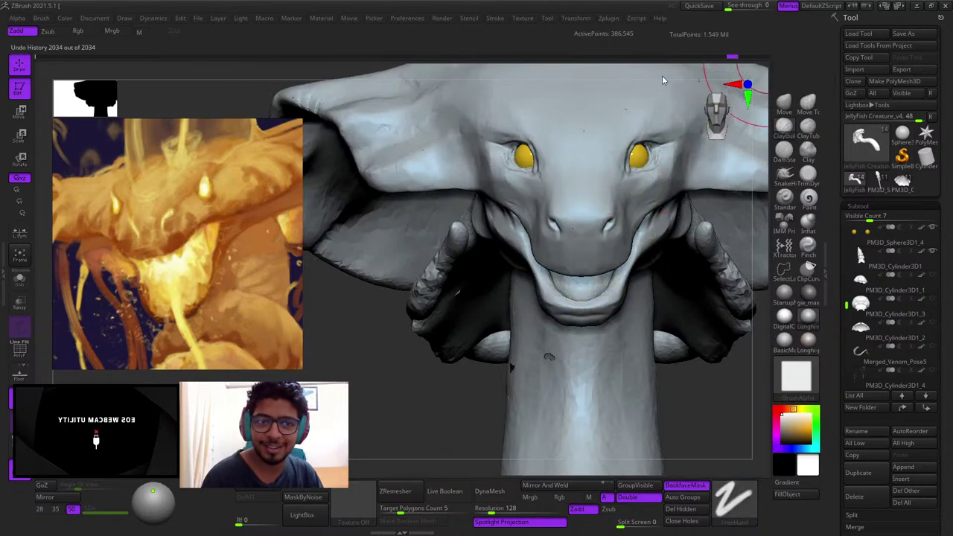
Step: Frame the creature's visible head and body and start saving the tool to a file
right_click_drag(549, 233, 546, 198)
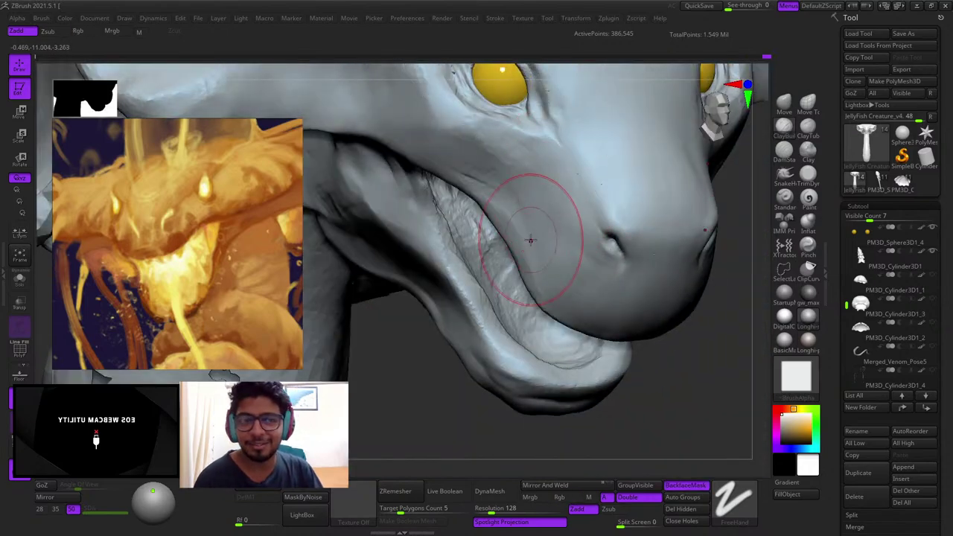
mouse_move(531, 240)
right_mouse_down()
mouse_move(532, 217)
mouse_move(524, 263)
mouse_move(544, 230)
mouse_move(556, 234)
mouse_move(549, 186)
right_mouse_up()
mouse_move(549, 186)
right_mouse_down("shift")
mouse_move(506, 193)
mouse_move(574, 192)
mouse_move(563, 170)
mouse_move(583, 151)
mouse_move(559, 160)
mouse_move(691, 215)
right_mouse_up("shift")
key("f")
key("f")
left_click(910, 34)
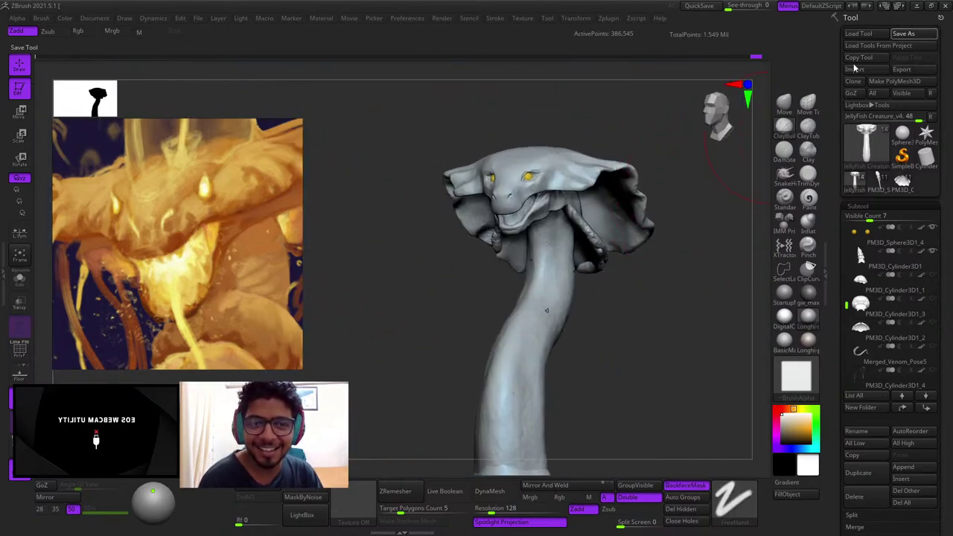